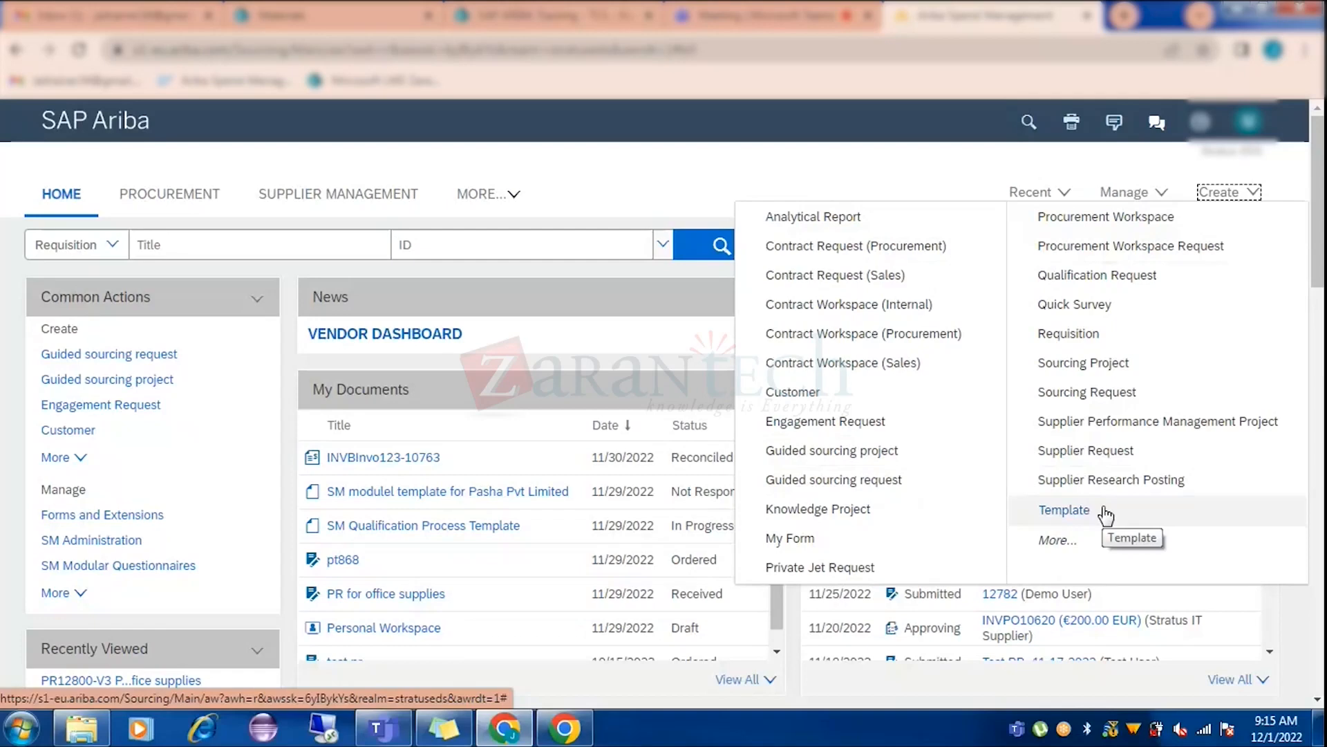
Open the Ariba Administrator page through Manage > Administration.
{"action": "left_click", "coordinate": [1137, 194]}
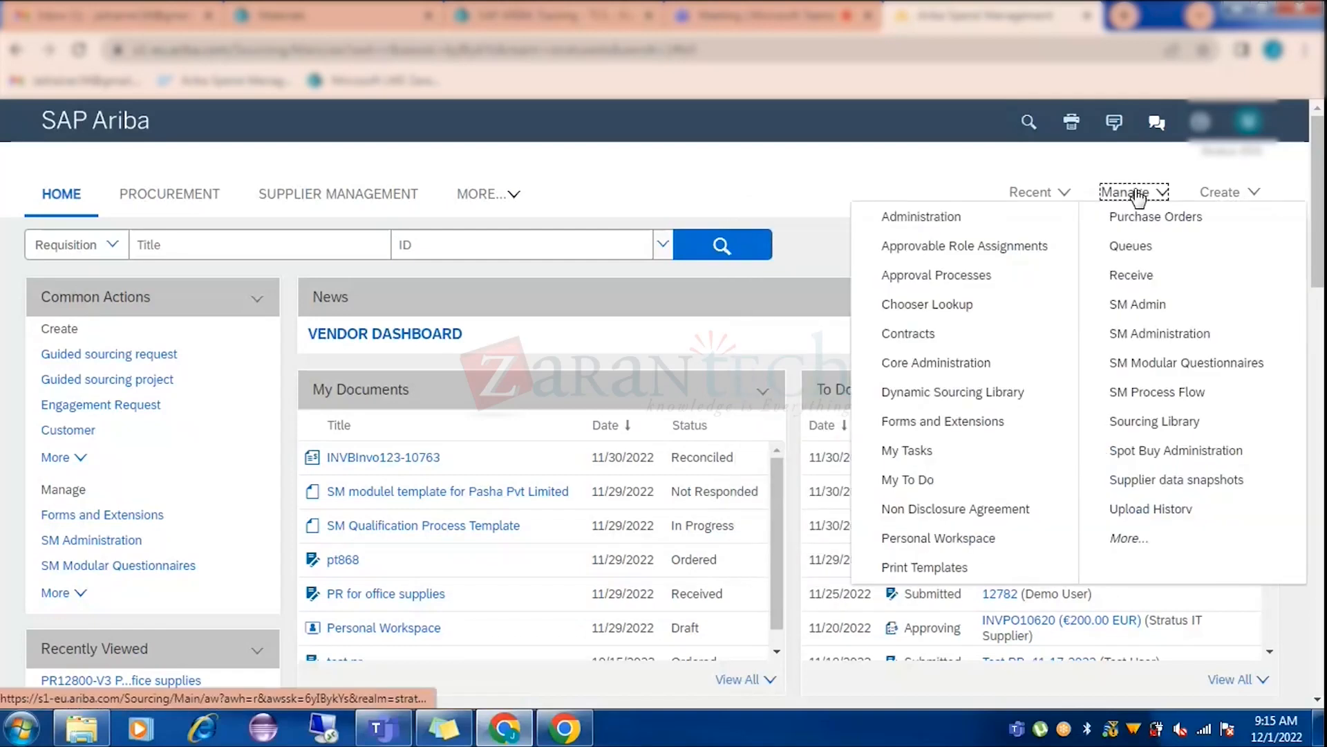
{"action": "left_click", "coordinate": [472, 188]}
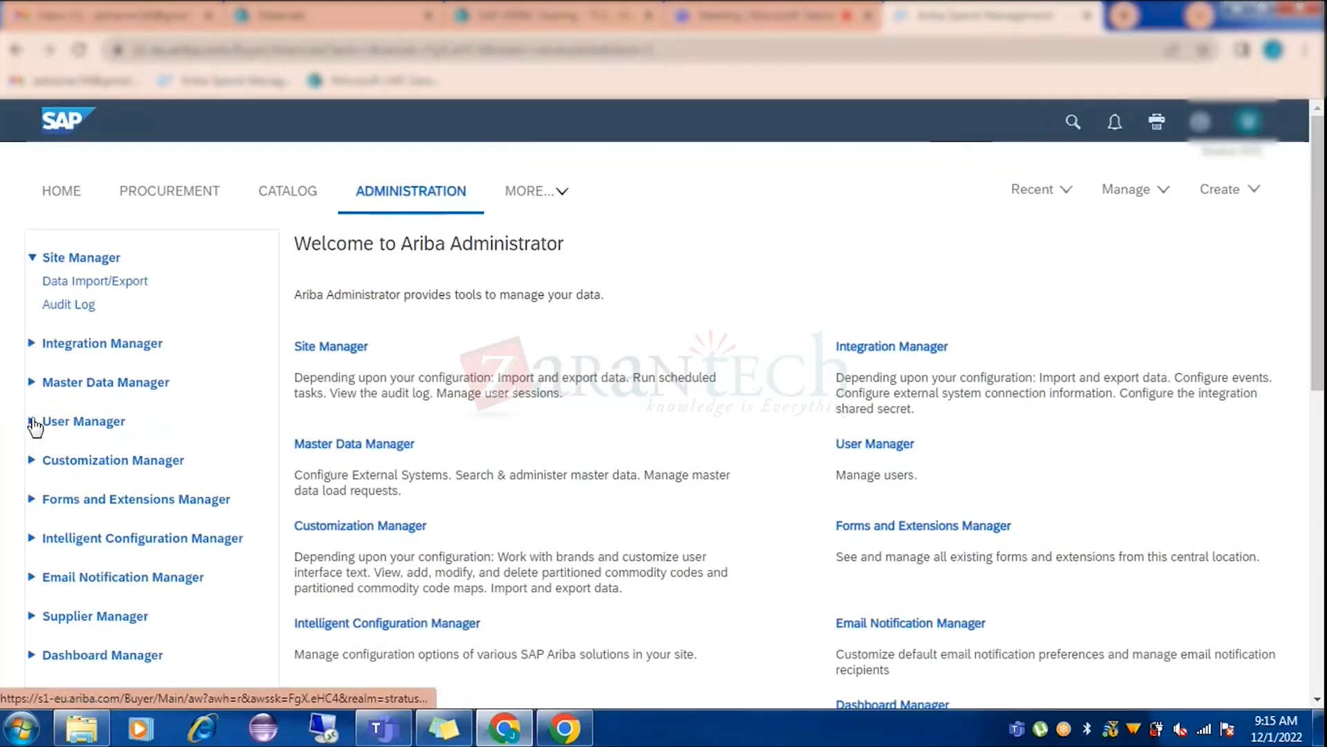
Search User Manager Groups for 'sourcing', review the matching groups, then go back Home.
{"action": "left_click", "coordinate": [107, 423]}
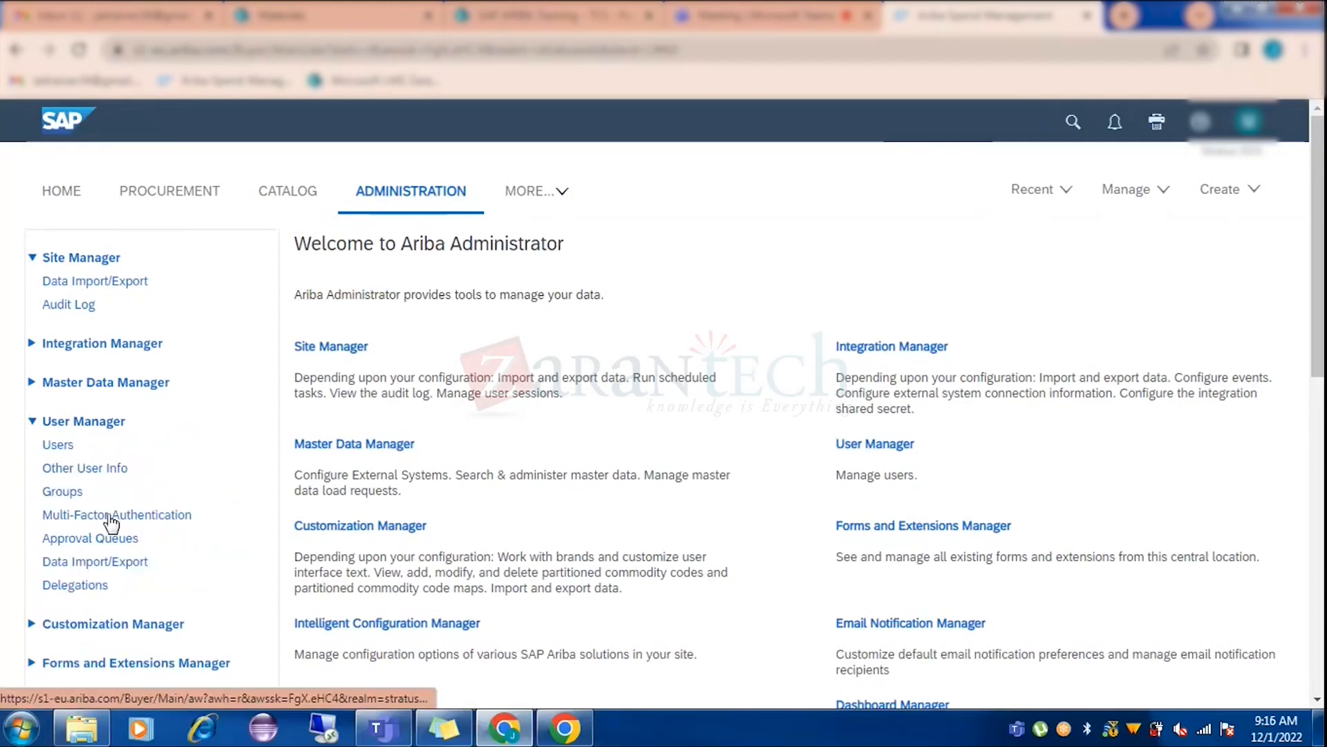
{"action": "left_click", "coordinate": [64, 495]}
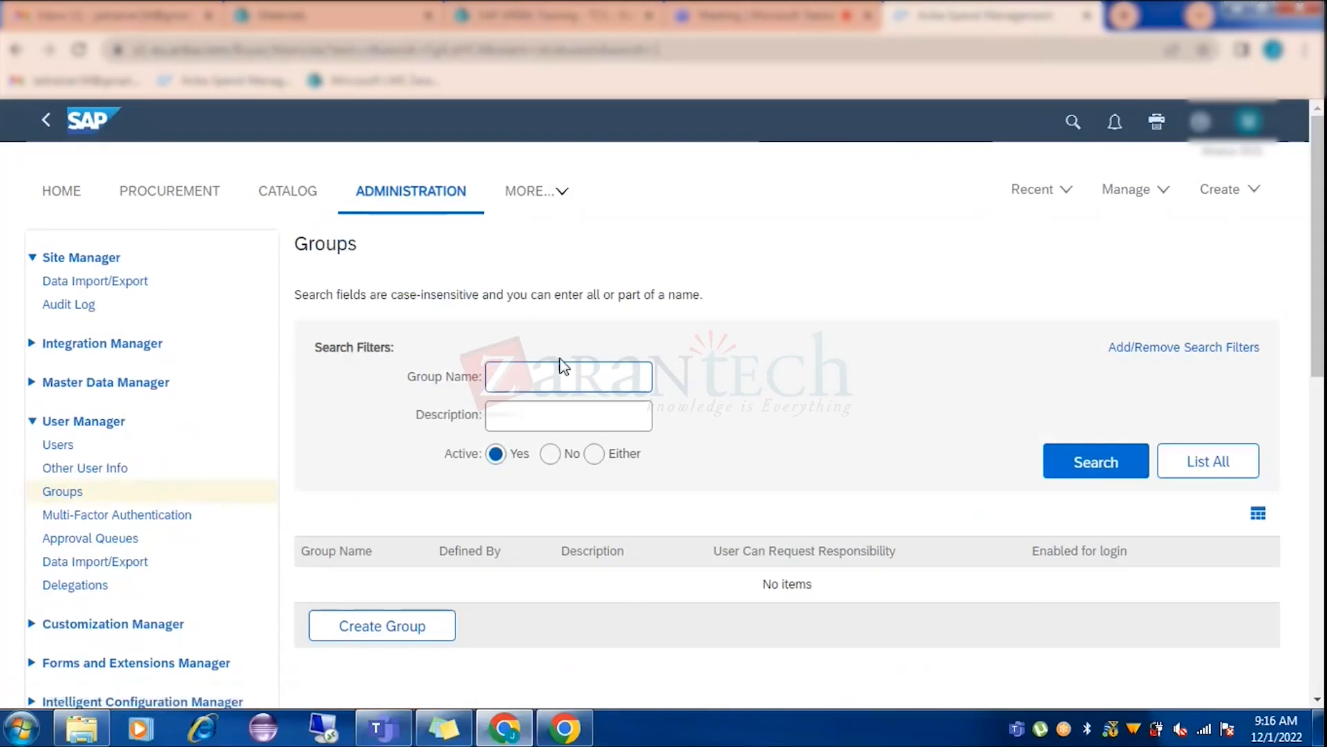
{"action": "type", "text": "sourcing"}
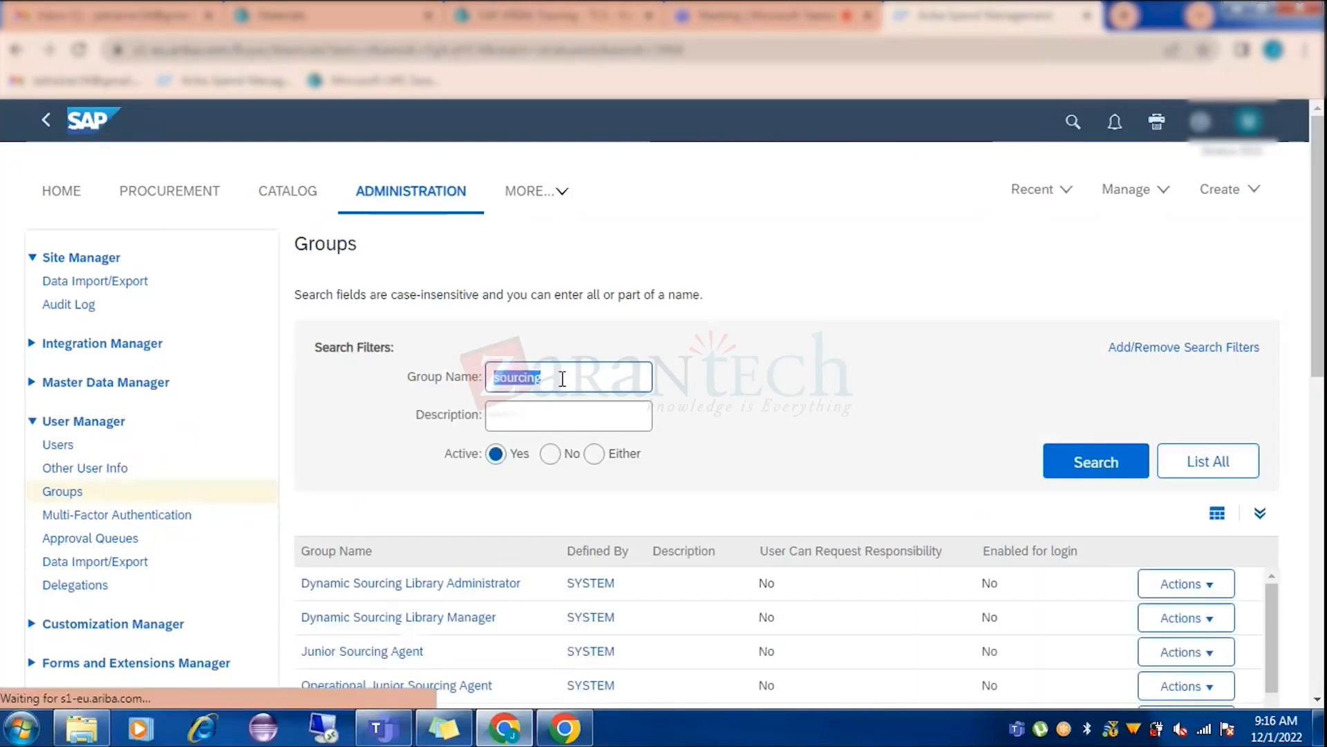
{"action": "scroll", "coordinate": [602, 484], "scroll_direction": "down", "scroll_amount": 3}
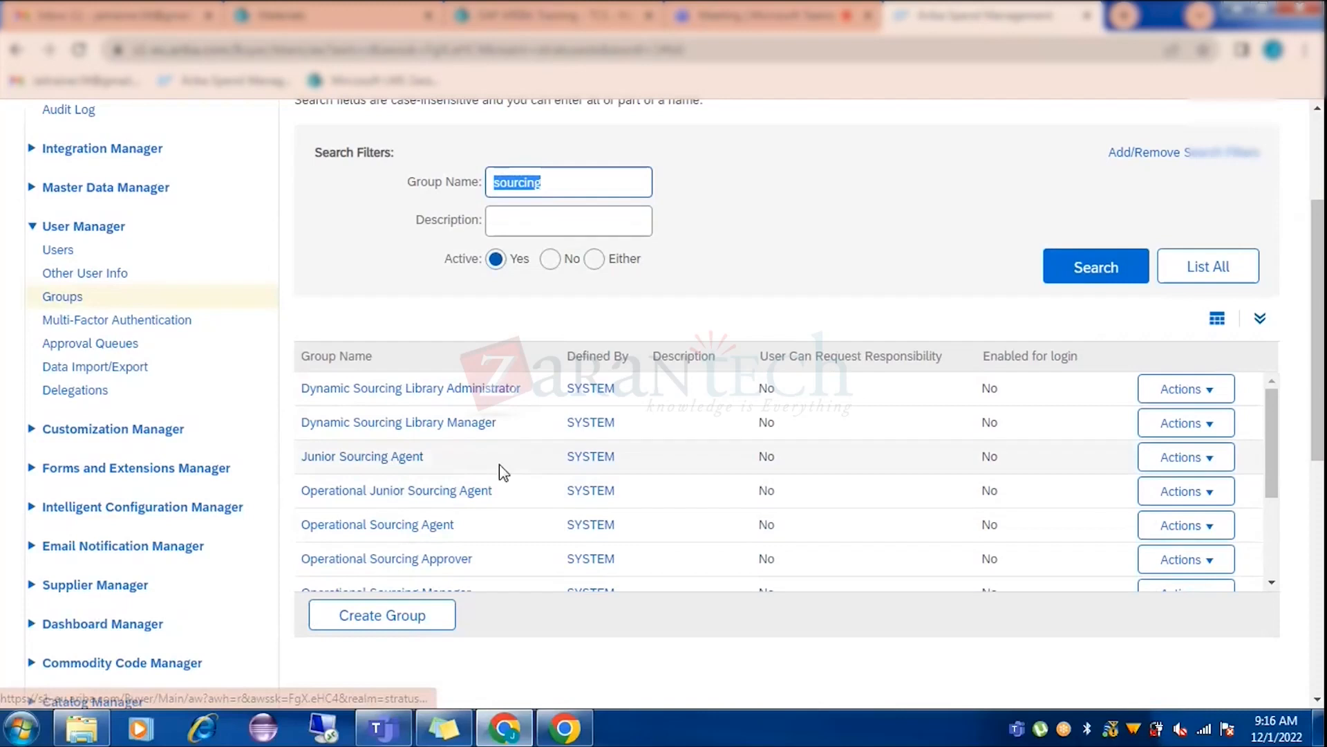
{"action": "scroll", "coordinate": [500, 463], "scroll_direction": "up", "scroll_amount": 3}
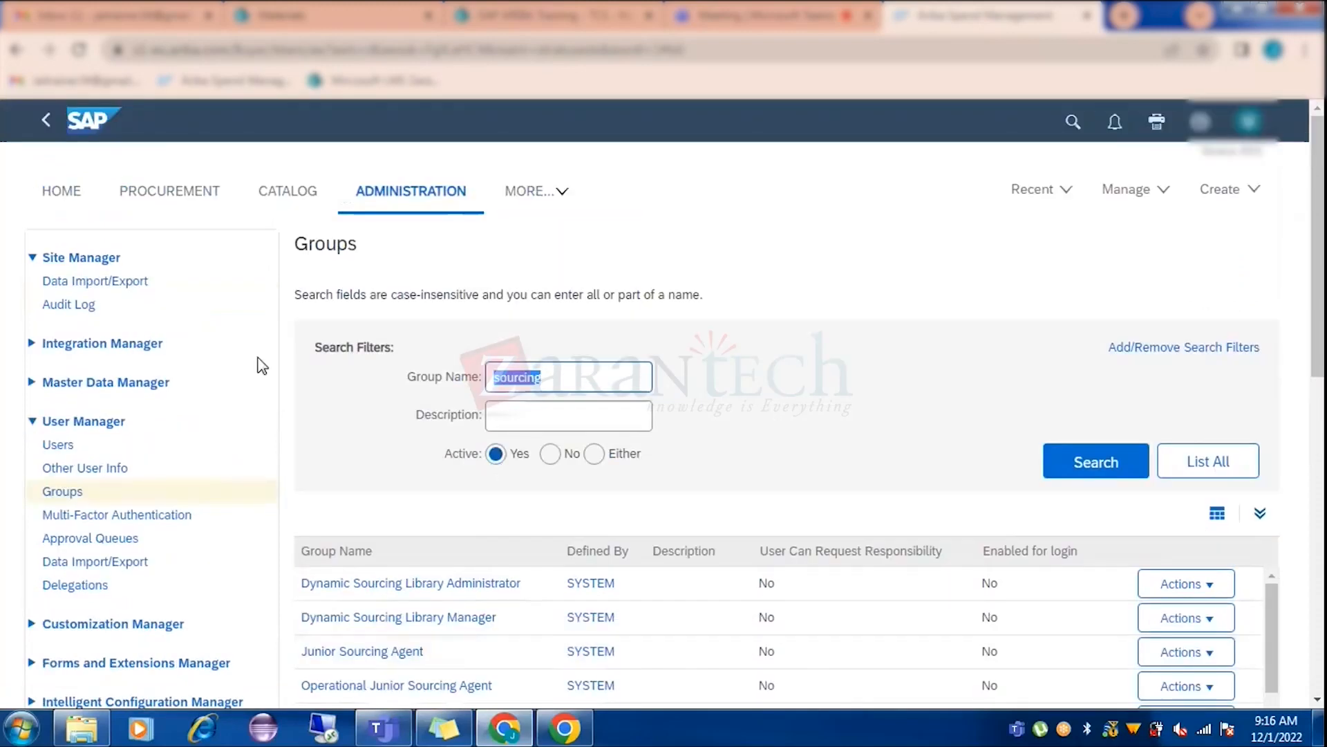
{"action": "left_click", "coordinate": [62, 192]}
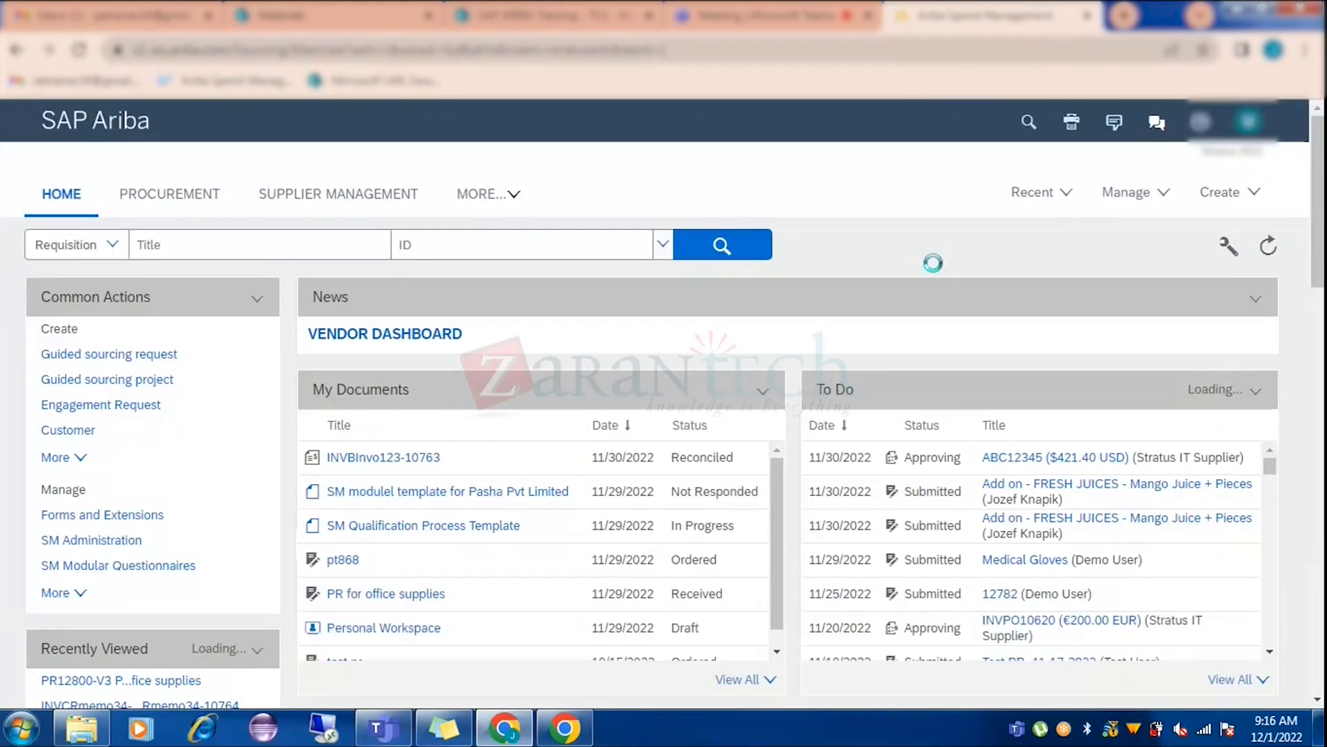
Start a new Supplier Request from the Create menu.
{"action": "left_click", "coordinate": [1221, 193]}
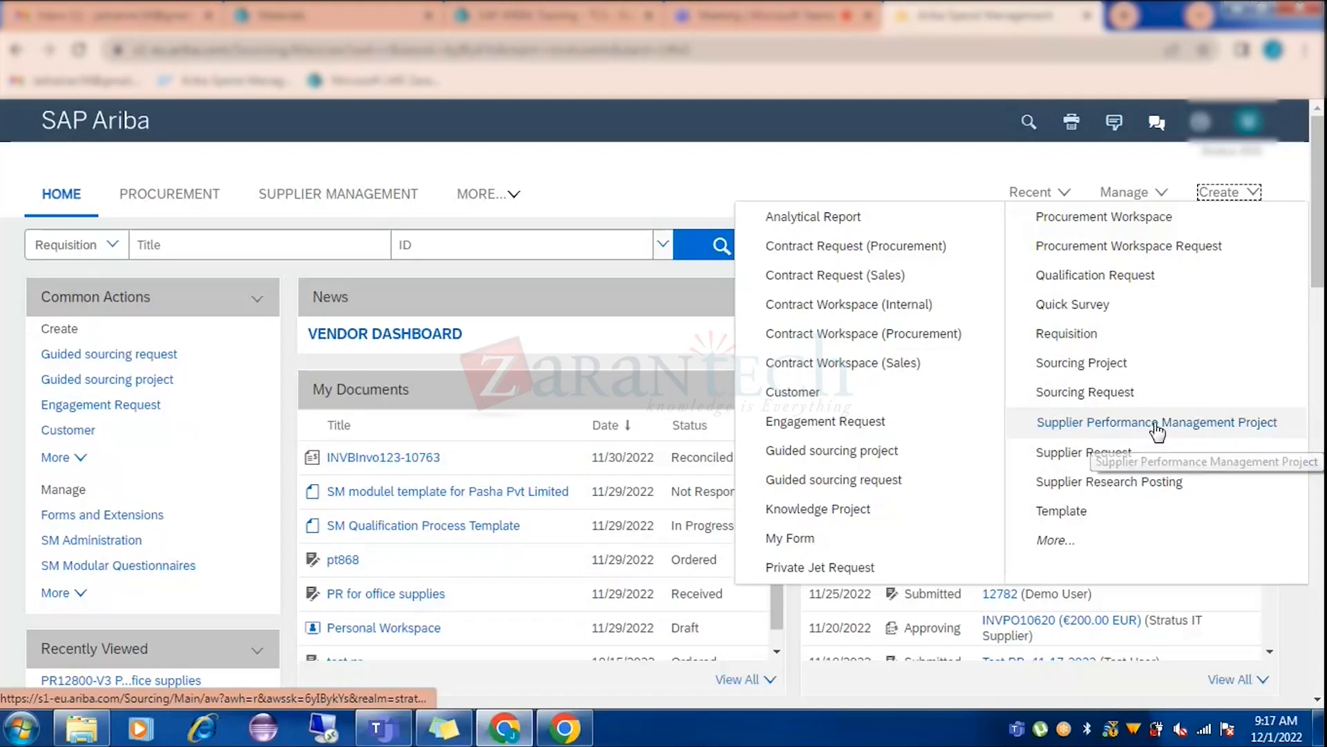
{"action": "left_click", "coordinate": [1074, 456]}
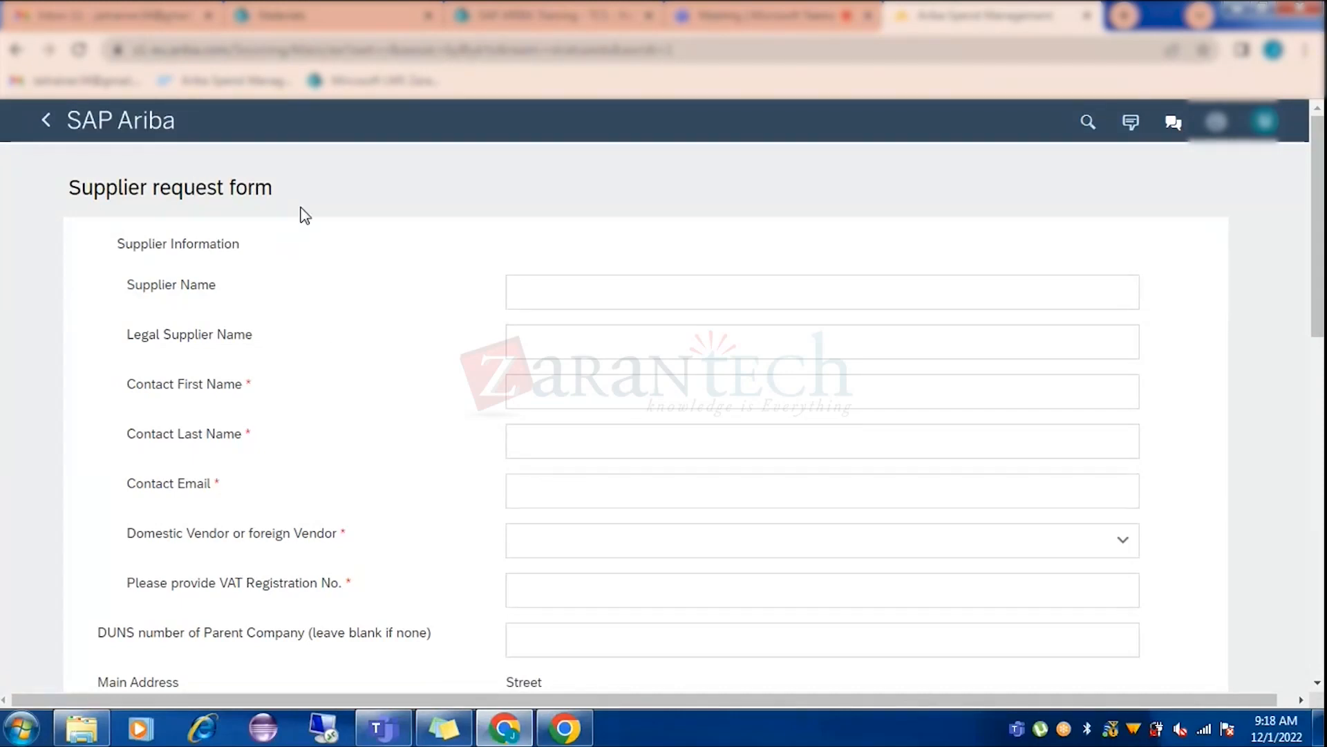
Scroll through the blank Supplier request form to review its fields.
{"action": "scroll", "coordinate": [414, 291], "scroll_direction": "down", "scroll_amount": 3}
{"action": "scroll", "coordinate": [271, 213], "scroll_direction": "down", "scroll_amount": 10}
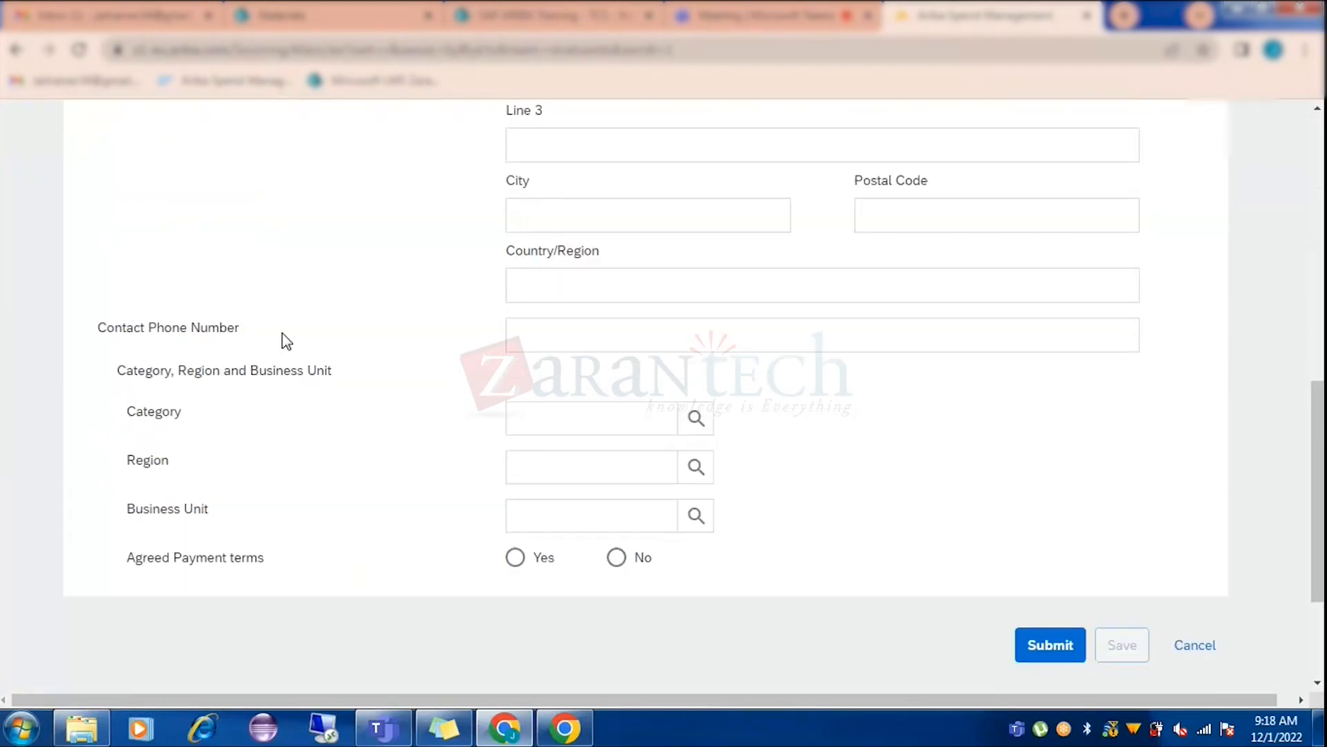
{"action": "scroll", "coordinate": [290, 368], "scroll_direction": "up", "scroll_amount": 10}
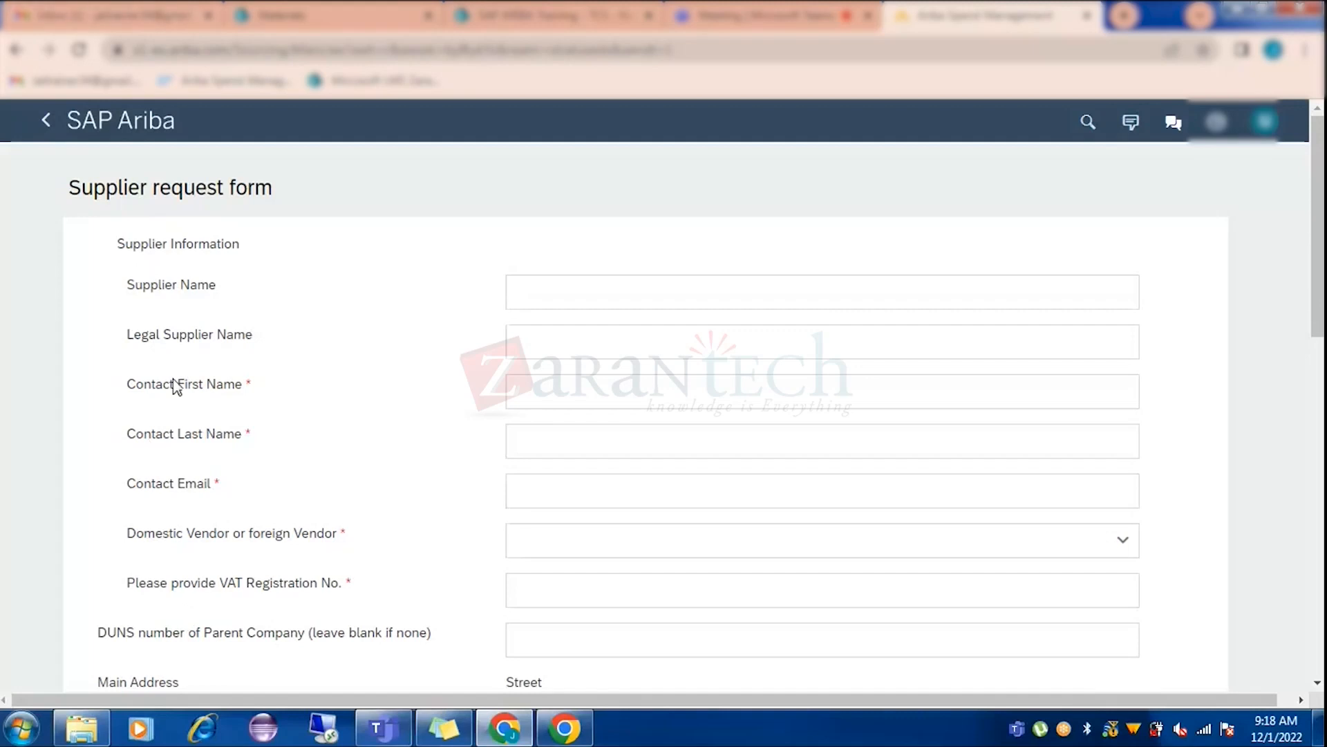
{"action": "scroll", "coordinate": [177, 401], "scroll_direction": "down", "scroll_amount": 1}
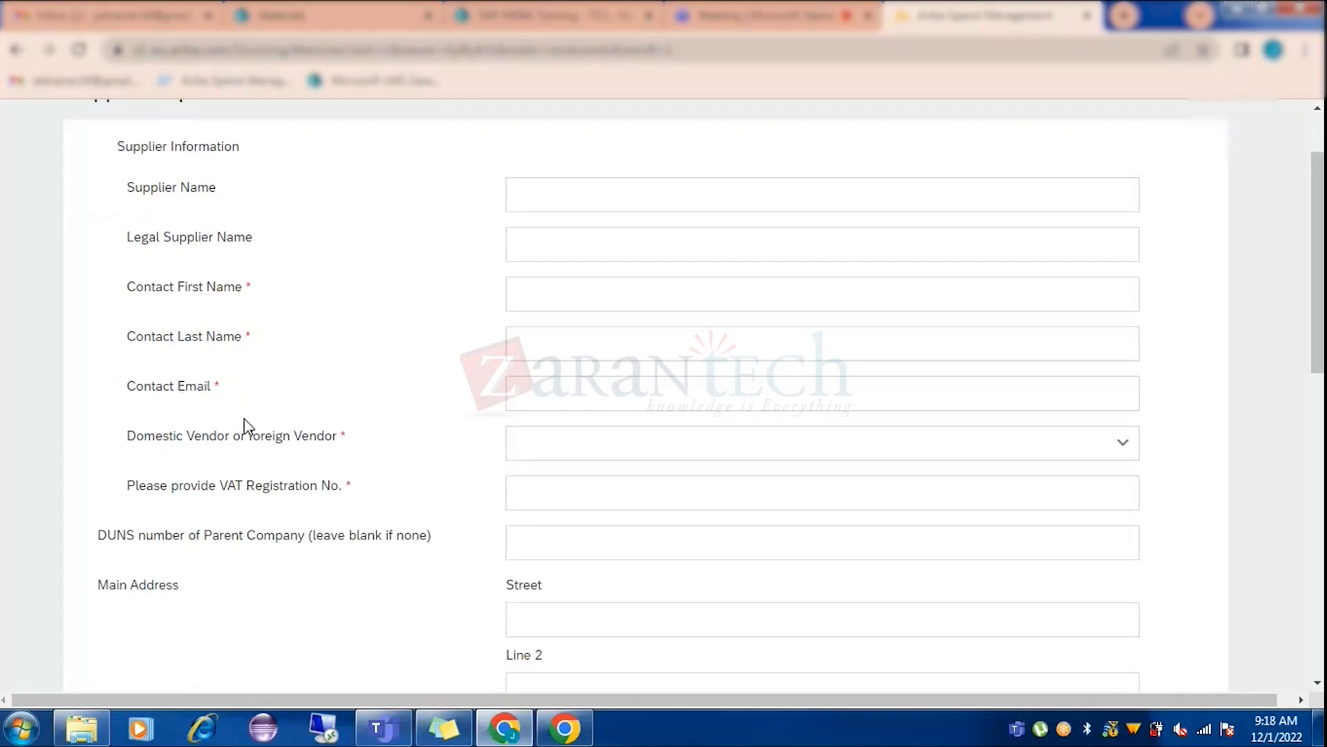
{"action": "scroll", "coordinate": [237, 415], "scroll_direction": "up", "scroll_amount": 1}
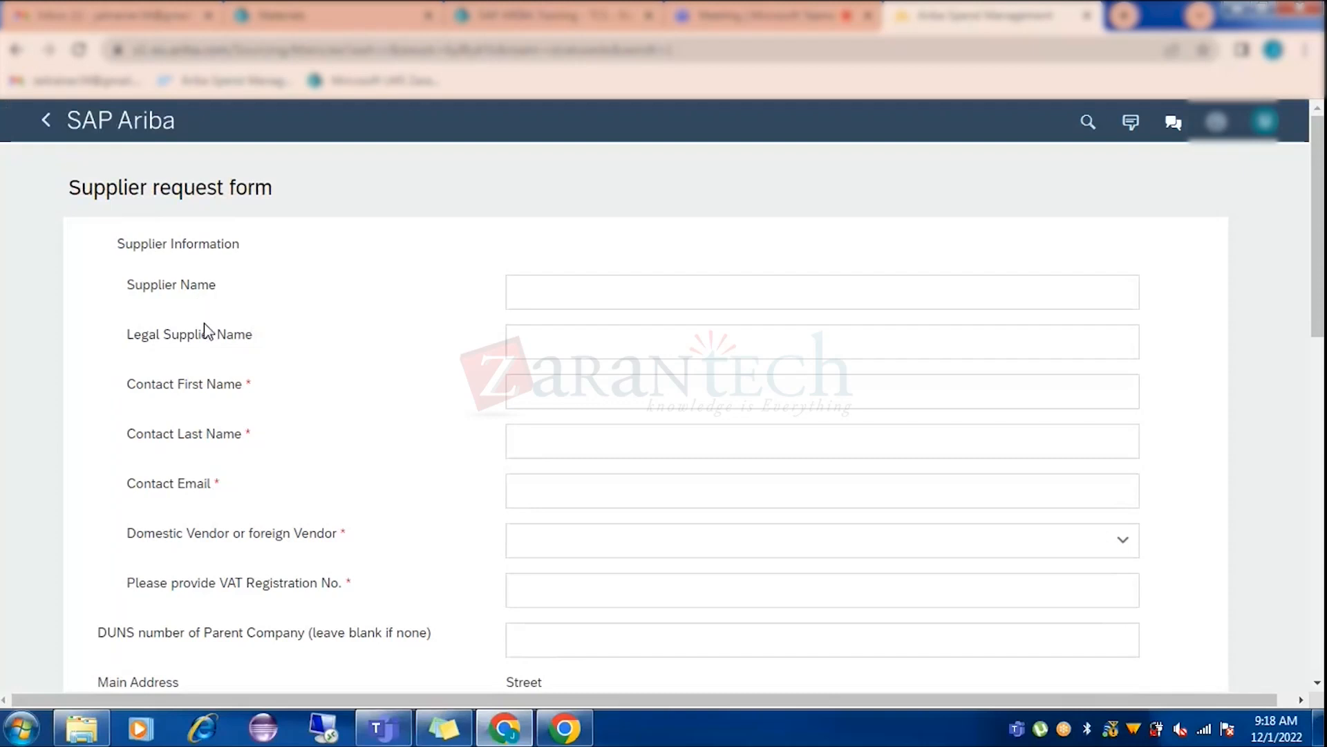
{"action": "scroll", "coordinate": [184, 408], "scroll_direction": "down", "scroll_amount": 5}
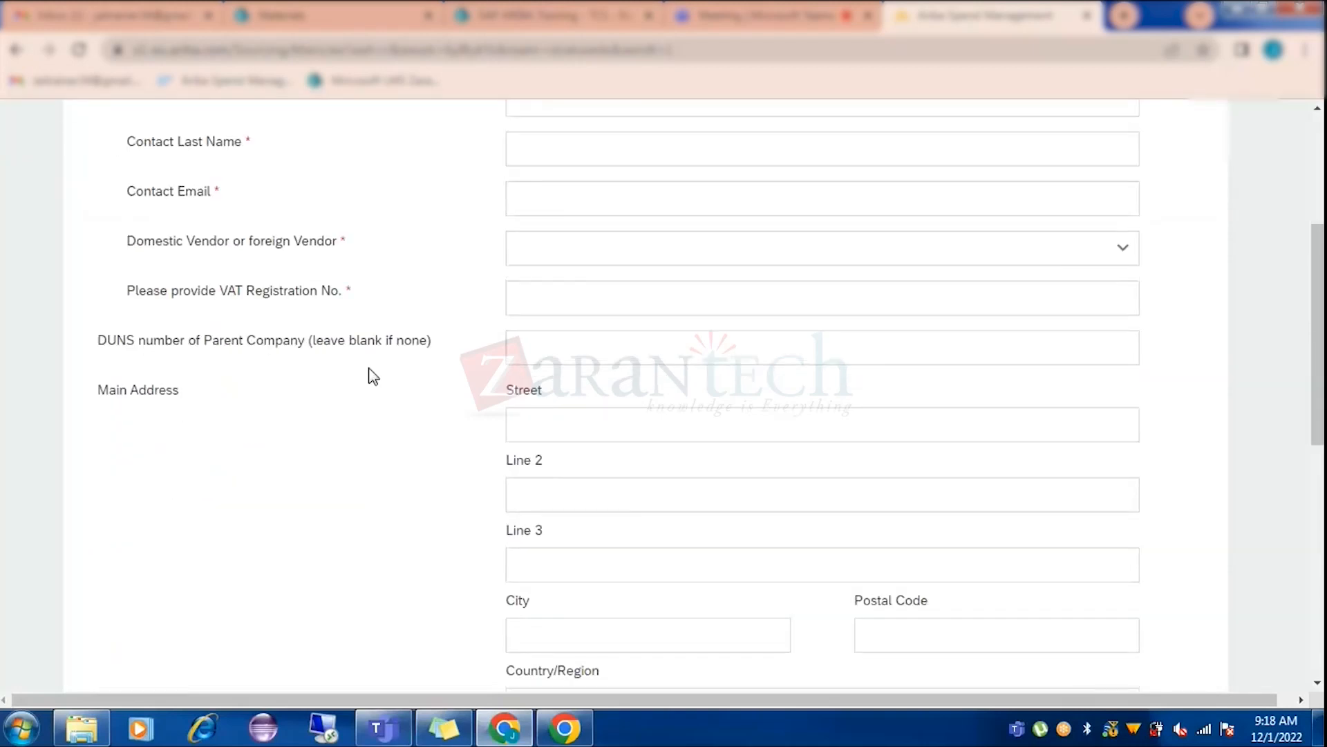
{"action": "scroll", "coordinate": [326, 415], "scroll_direction": "down", "scroll_amount": 5}
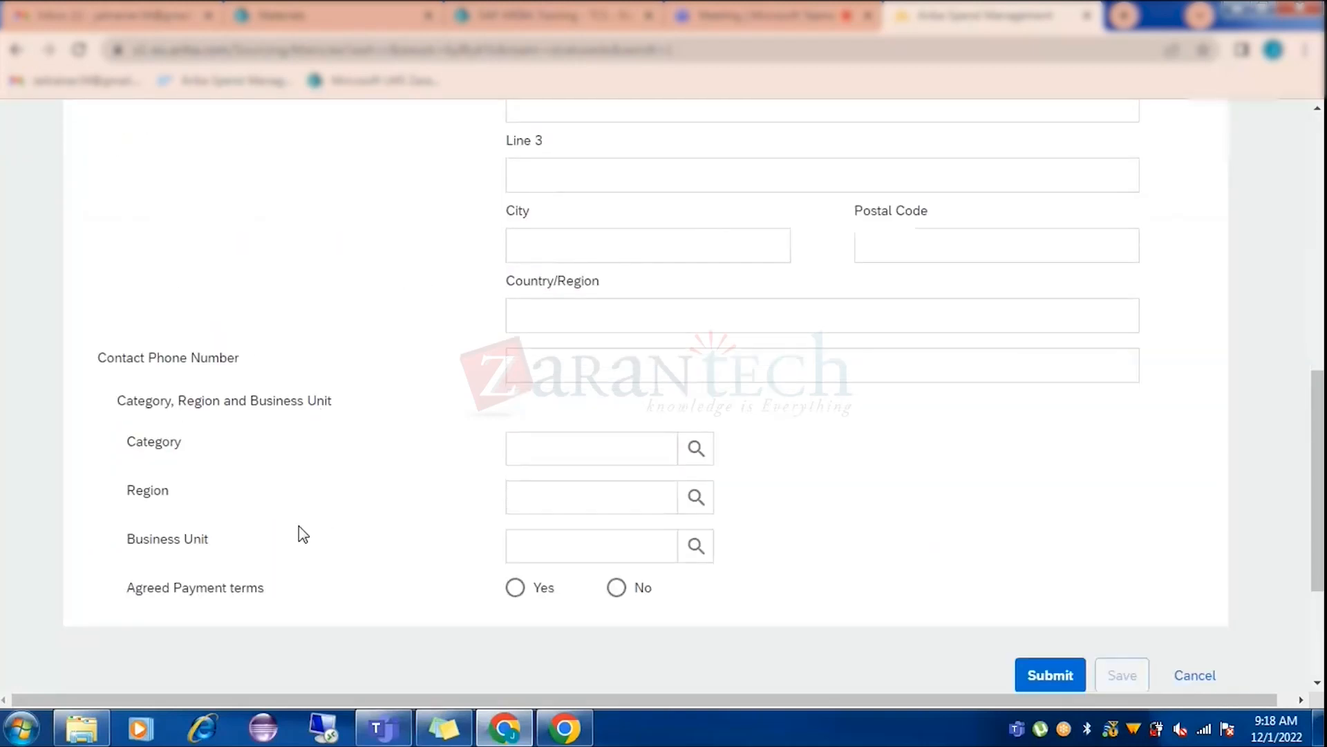
{"action": "scroll", "coordinate": [291, 537], "scroll_direction": "up", "scroll_amount": 10}
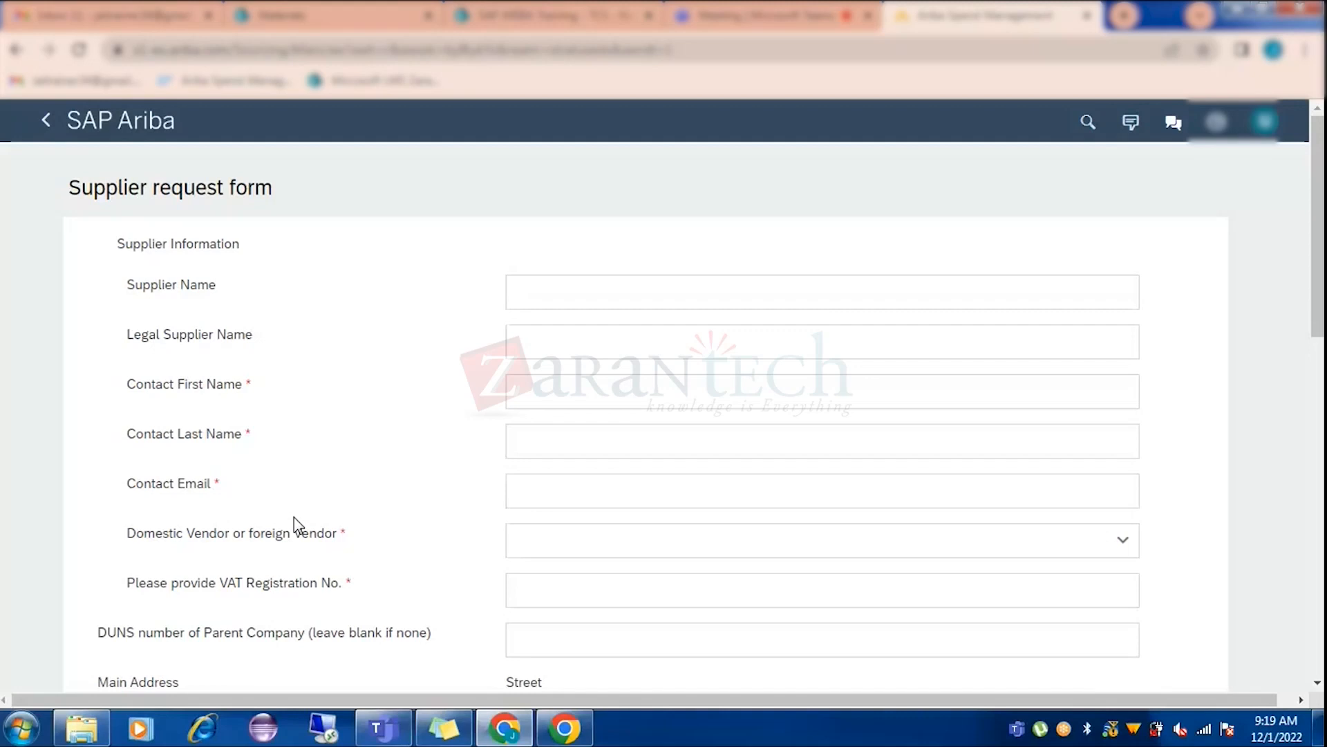
{"action": "scroll", "coordinate": [217, 382], "scroll_direction": "down", "scroll_amount": 4}
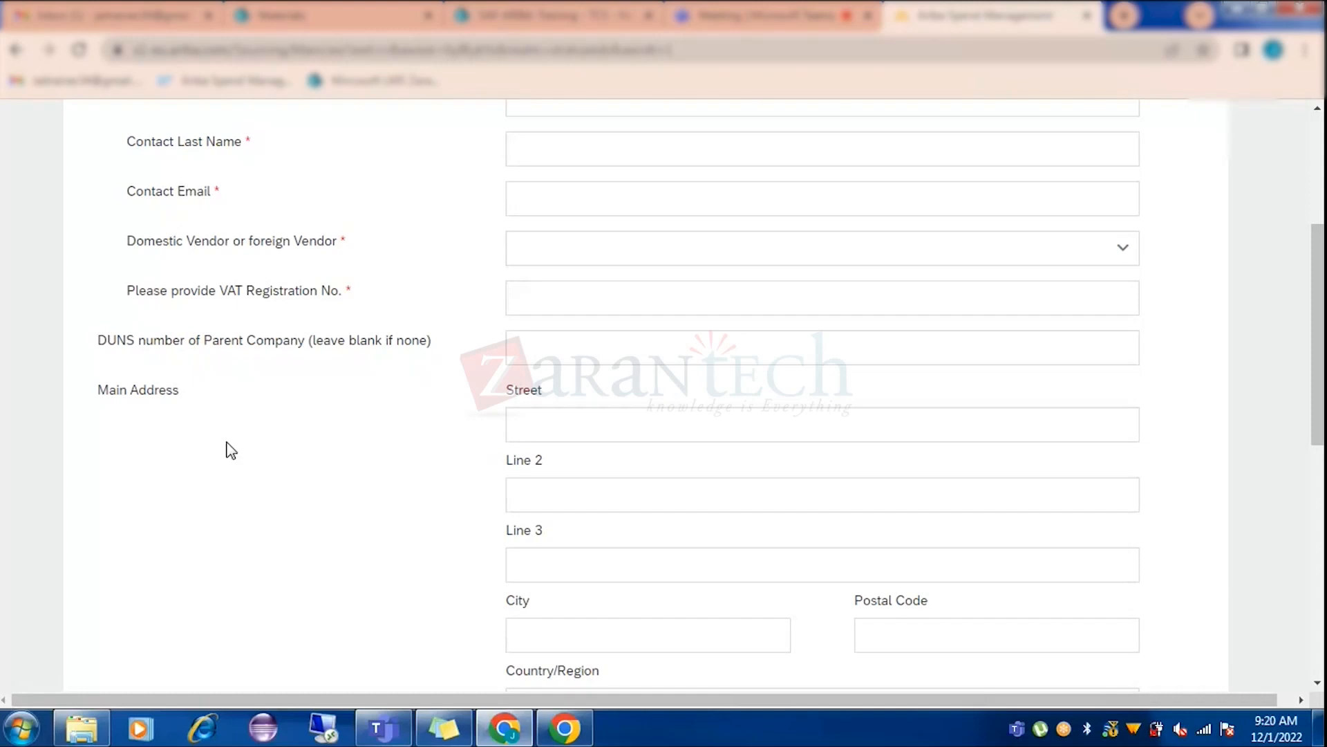
{"action": "left_click", "coordinate": [554, 481]}
{"action": "scroll", "coordinate": [546, 449], "scroll_direction": "up", "scroll_amount": 5}
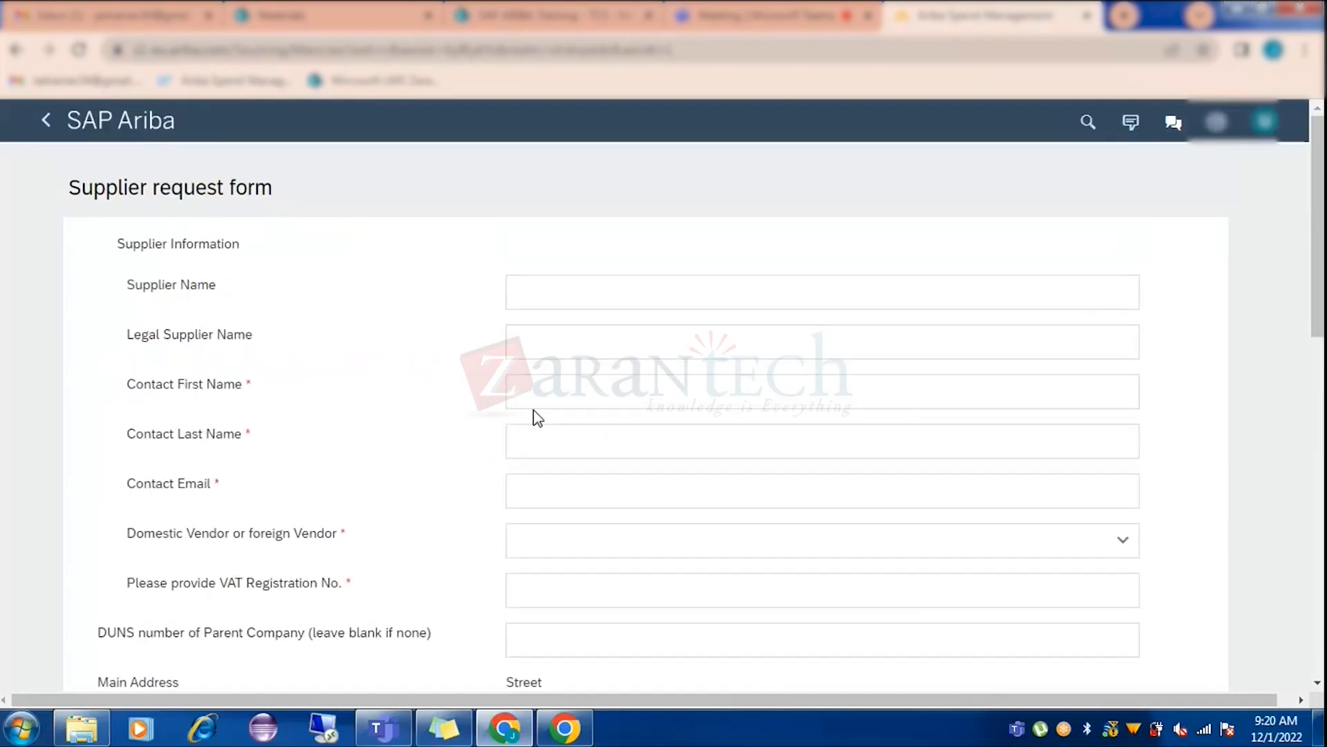
{"action": "left_click", "coordinate": [553, 295]}
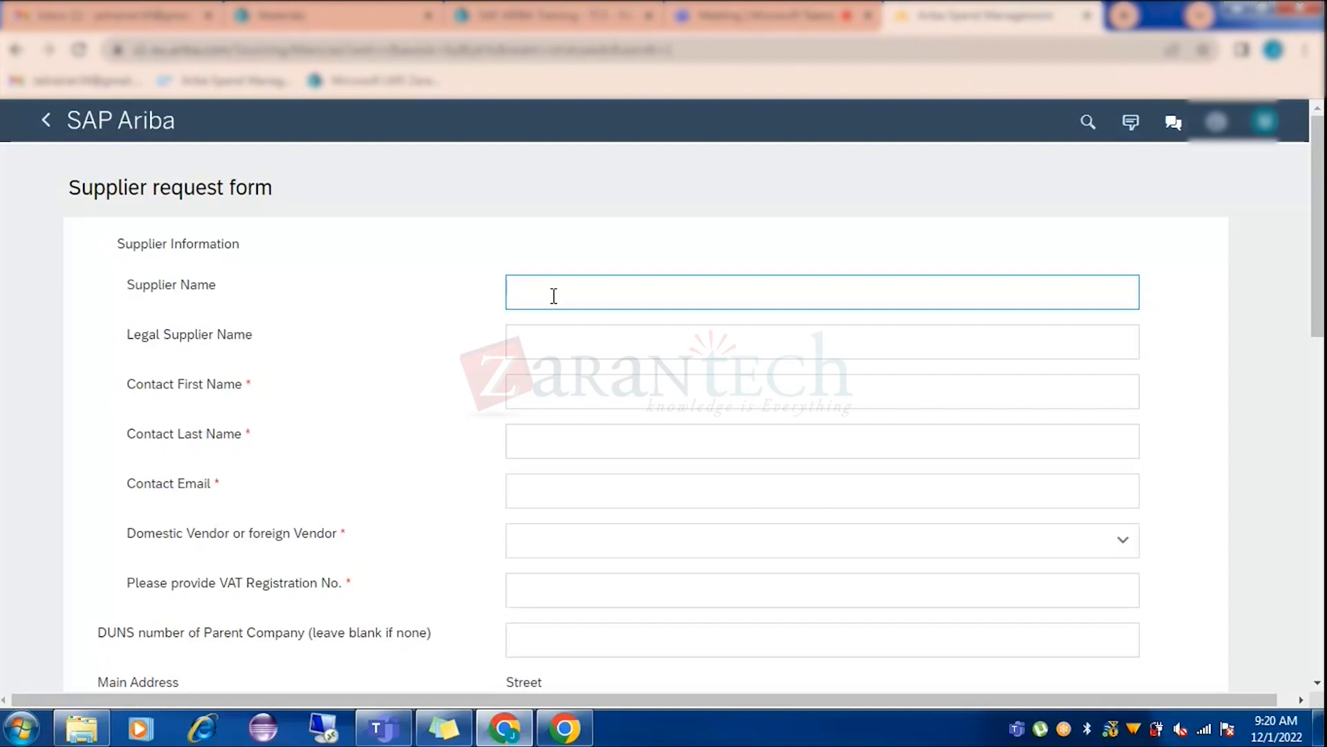
{"action": "left_click", "coordinate": [551, 484]}
{"action": "left_click", "coordinate": [201, 425]}
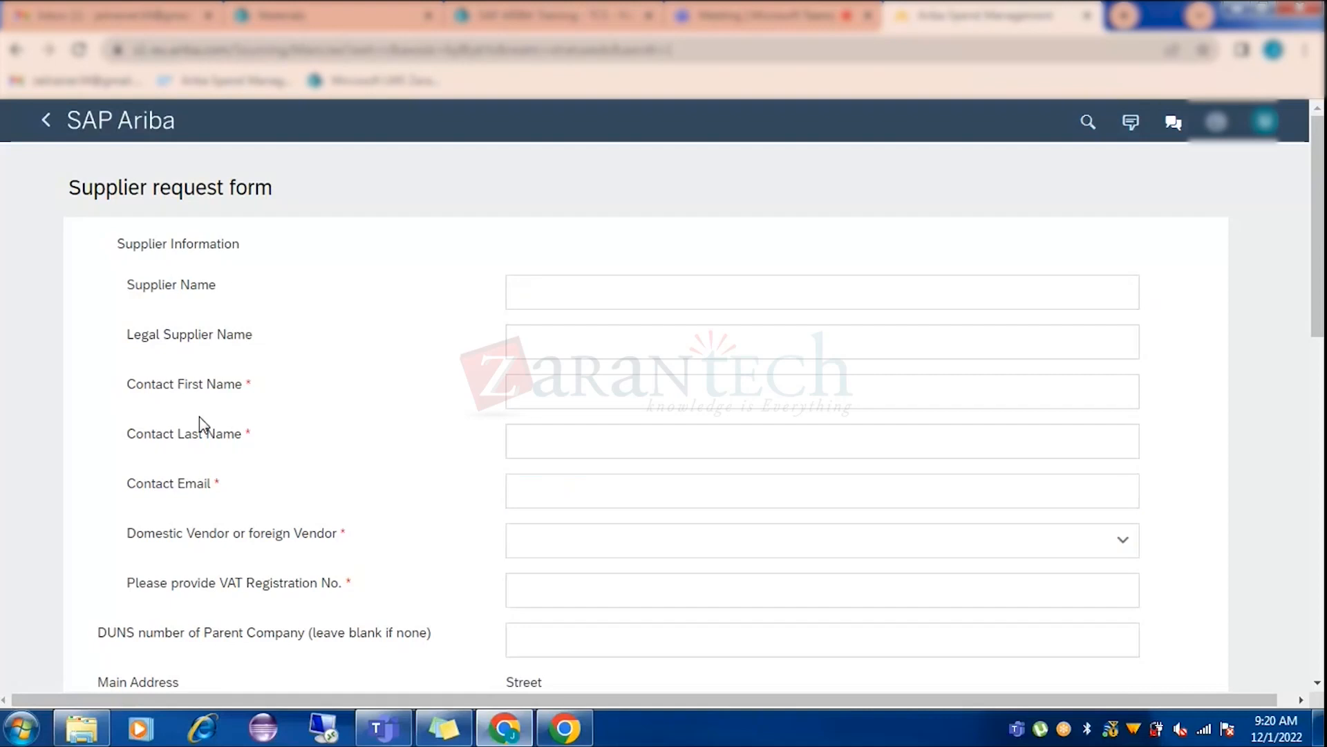
{"action": "left_click", "coordinate": [557, 487]}
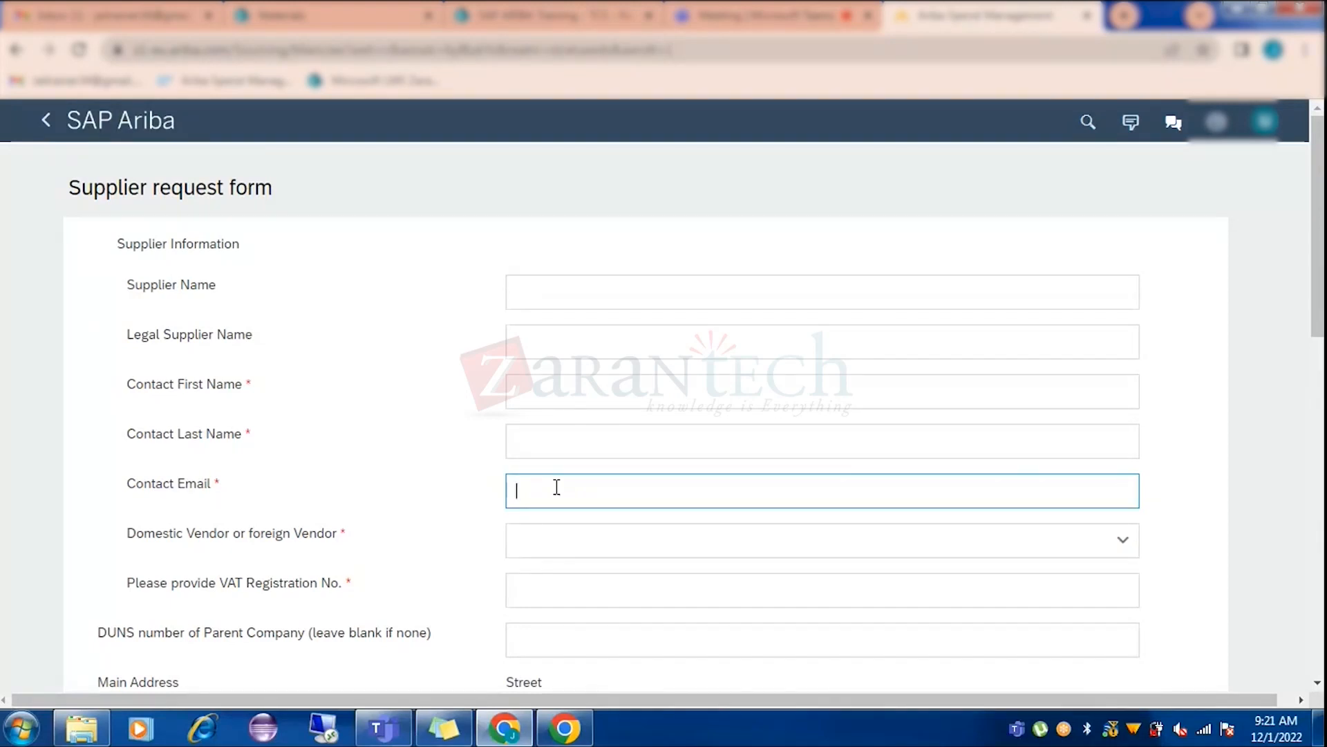
{"action": "left_click", "coordinate": [625, 294]}
{"action": "left_click", "coordinate": [621, 384]}
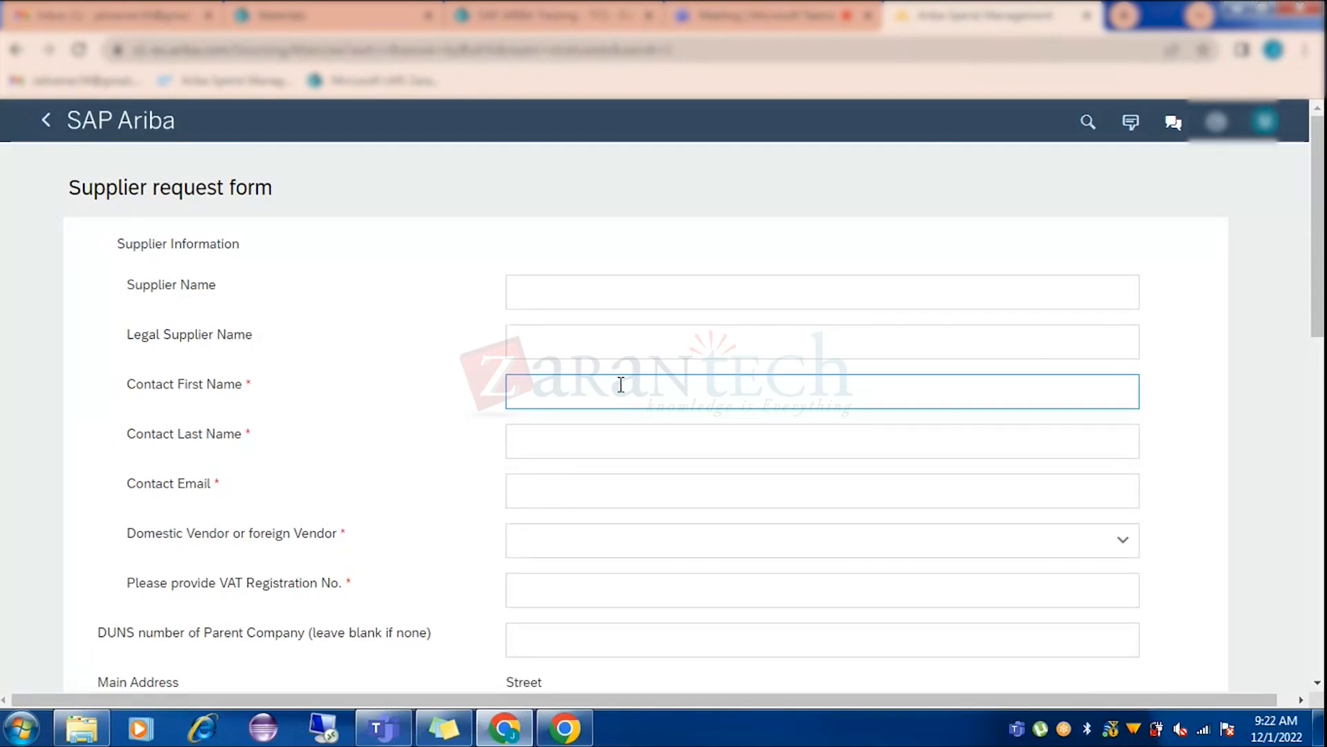
Enter 'Pavan Private Limited' as the supplier name and copy it into Legal Supplier Name.
{"action": "type", "text": "Pavan P"}
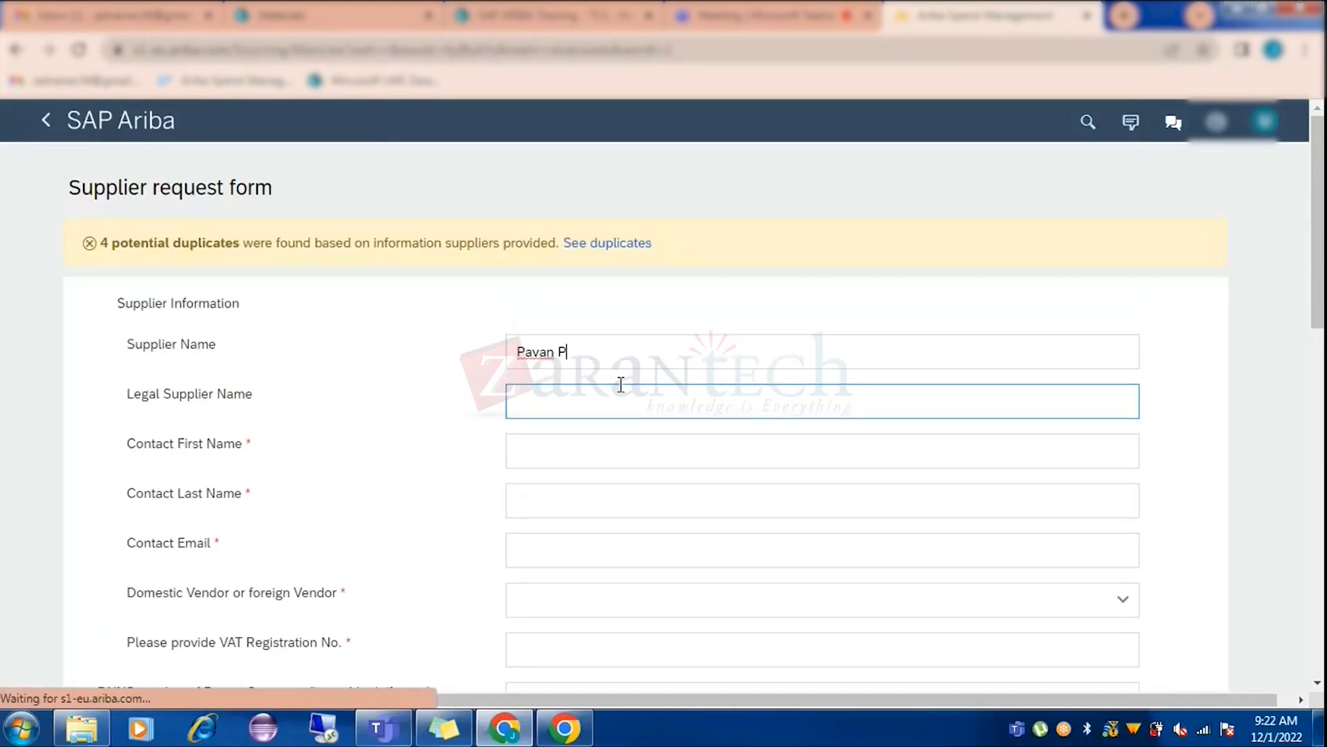
{"action": "type", "text": "rivate L"}
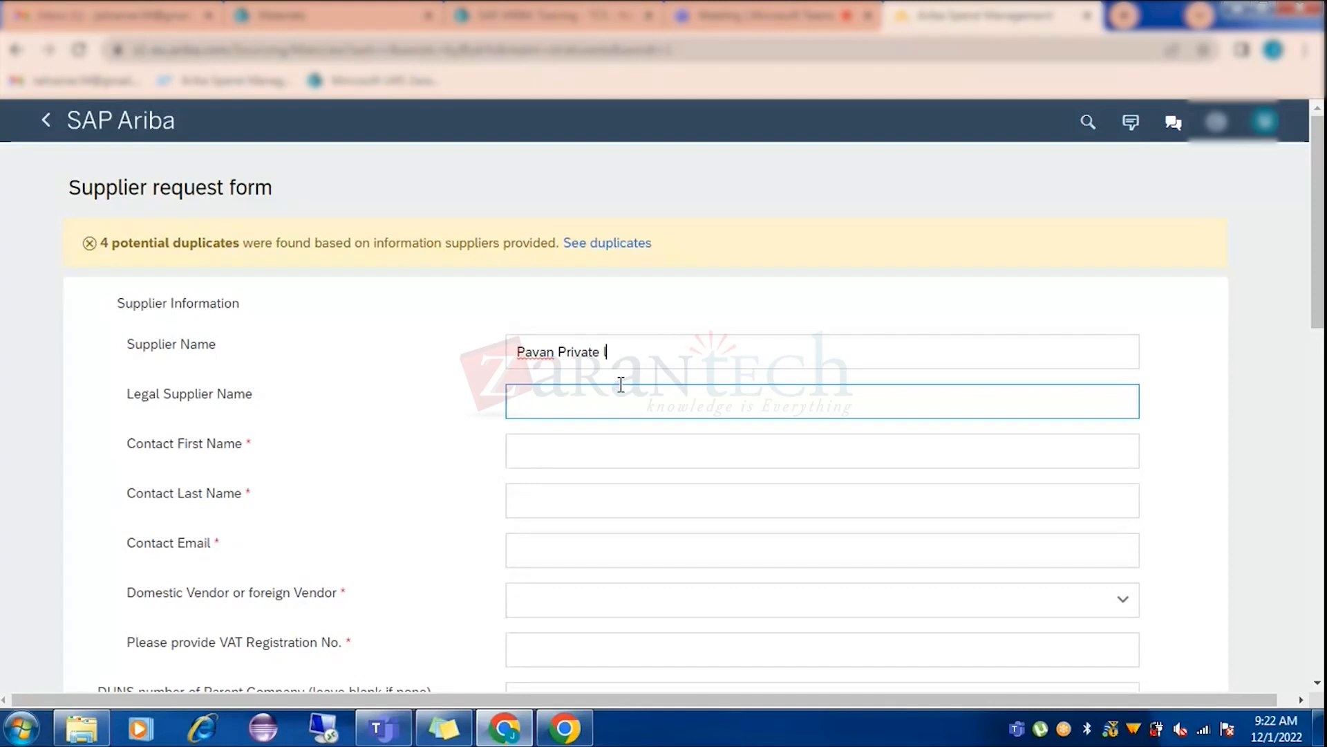
{"action": "type", "text": "imited"}
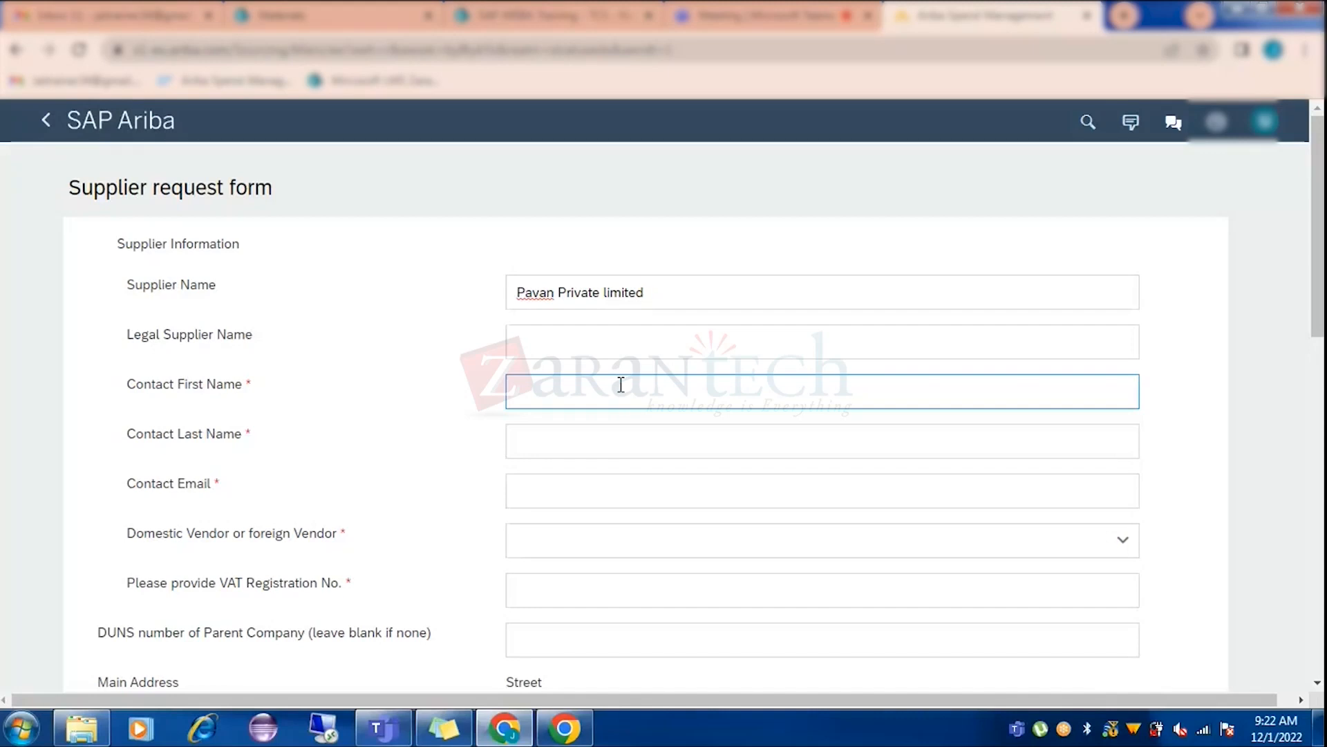
{"action": "left_click", "coordinate": [537, 289]}
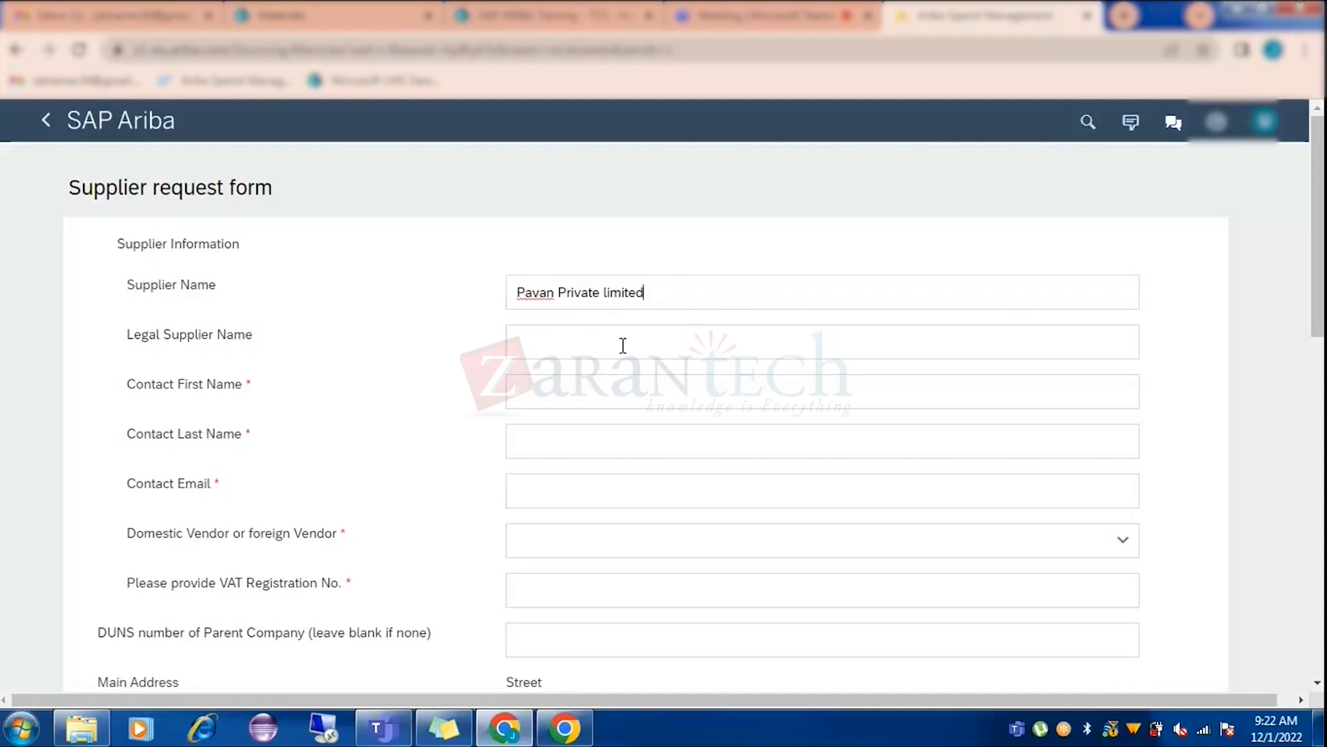
{"action": "left_click_drag", "start_coordinate": [645, 290], "coordinate": [446, 290]}
{"action": "key", "text": "ctrl+c"}
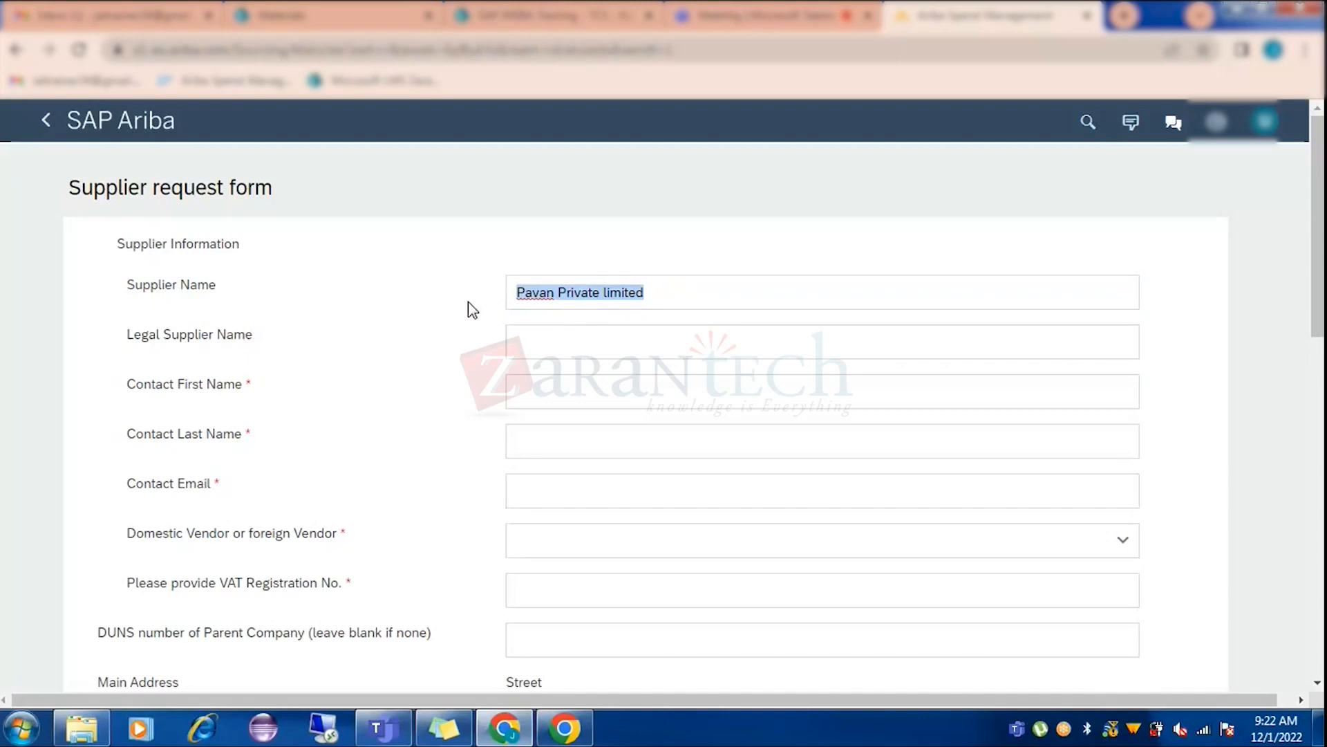
{"action": "left_click", "coordinate": [540, 337]}
{"action": "key", "text": "ctrl+v"}
Fill in the contact's first and last names and begin the contact e-mail.
{"action": "left_click", "coordinate": [569, 387]}
{"action": "left_click", "coordinate": [536, 437]}
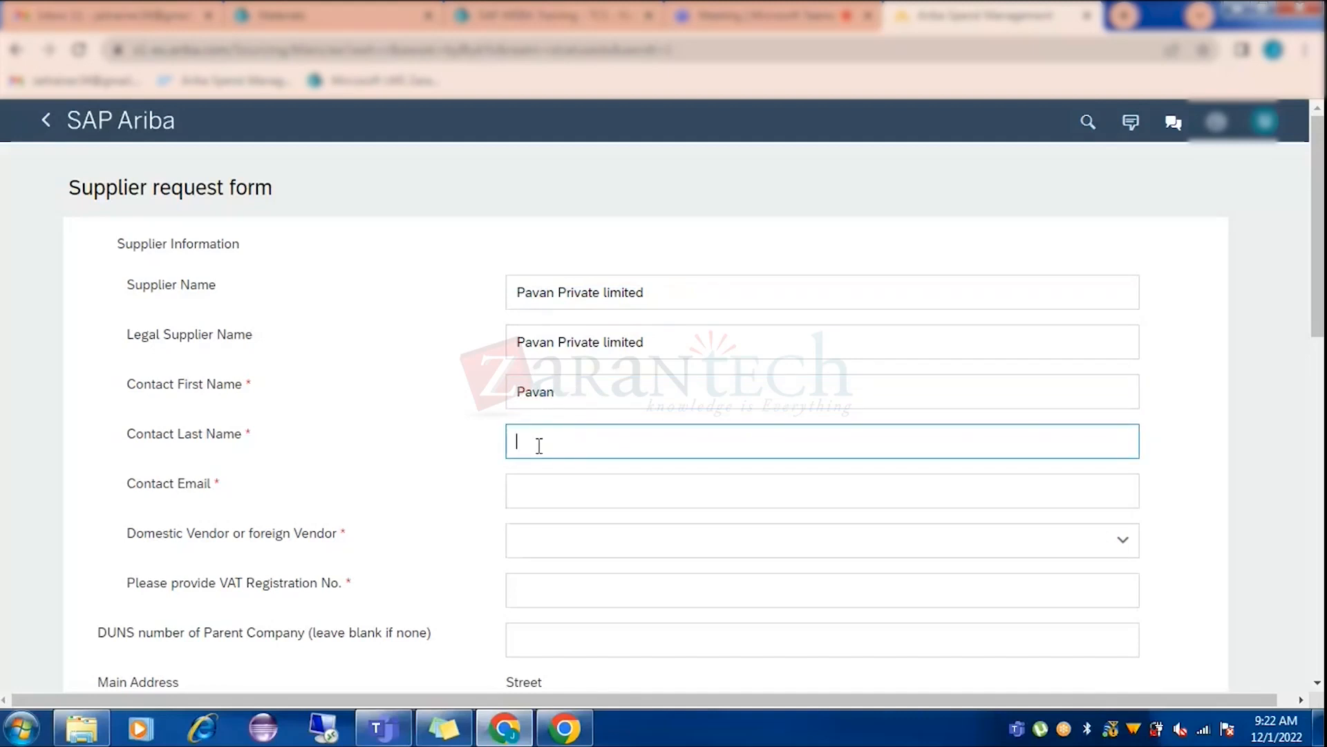
{"action": "left_click", "coordinate": [558, 491]}
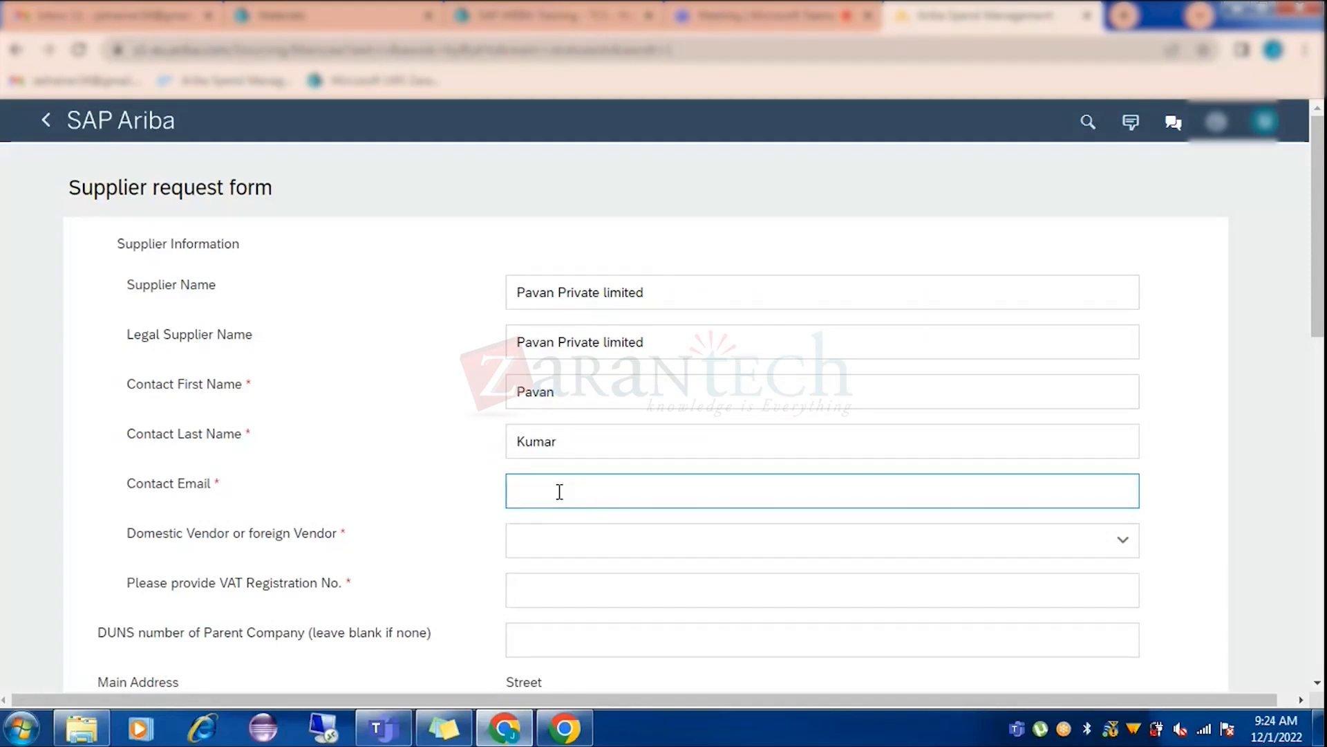
{"action": "type", "text": "ja"}
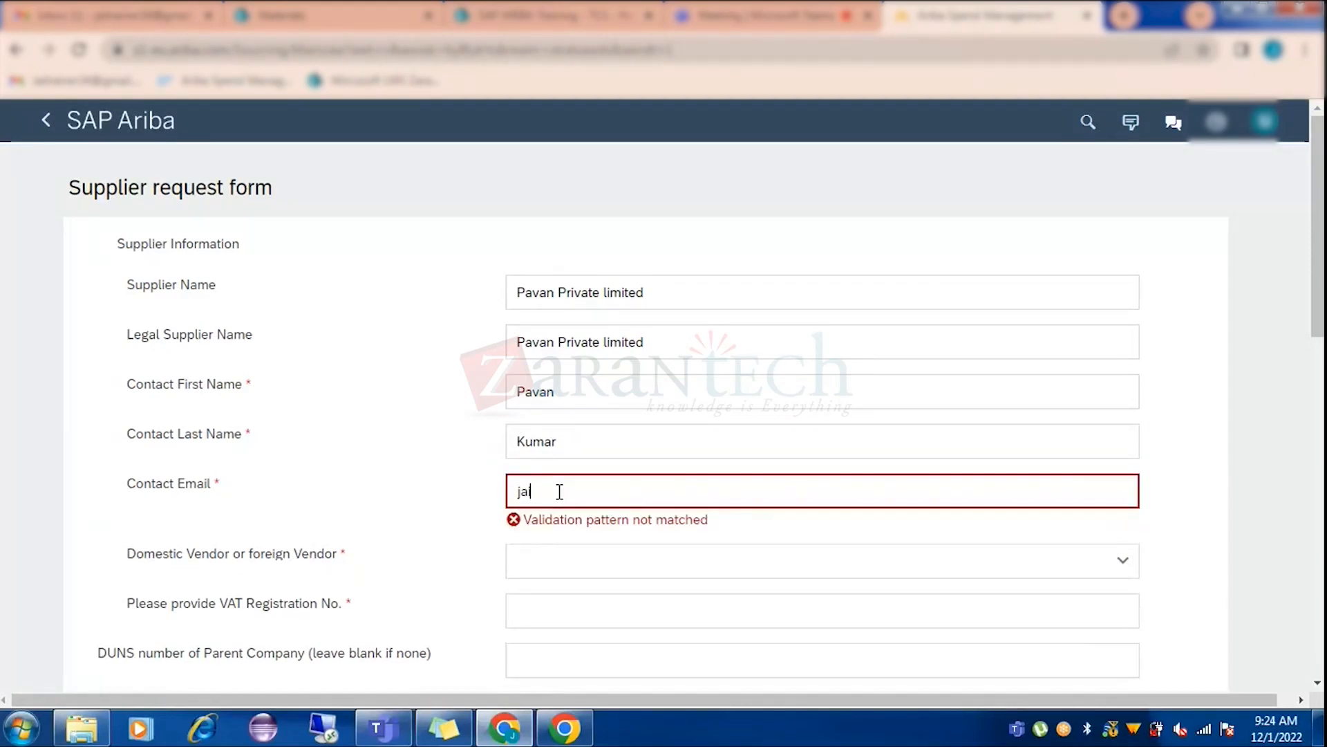
{"action": "type", "text": "i"}
{"action": "left_click_drag", "start_coordinate": [673, 293], "coordinate": [404, 304]}
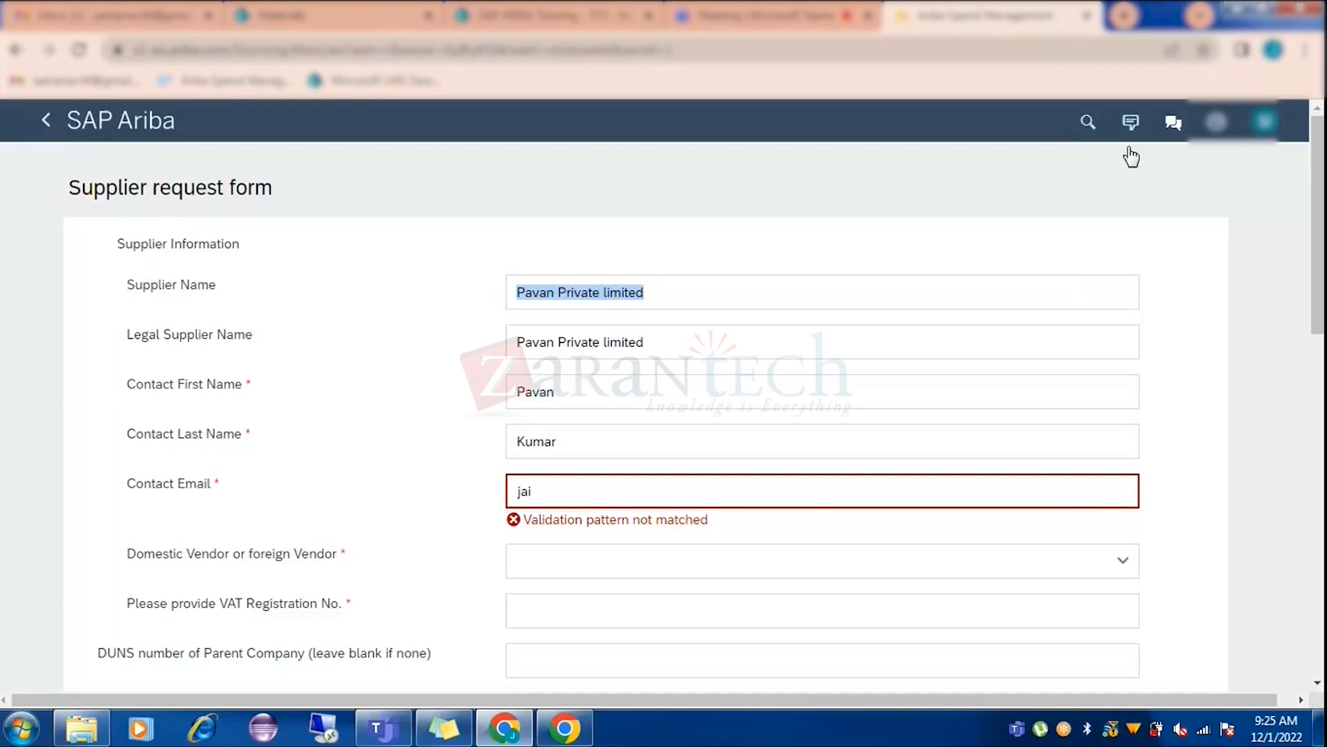
{"action": "left_click", "coordinate": [687, 292]}
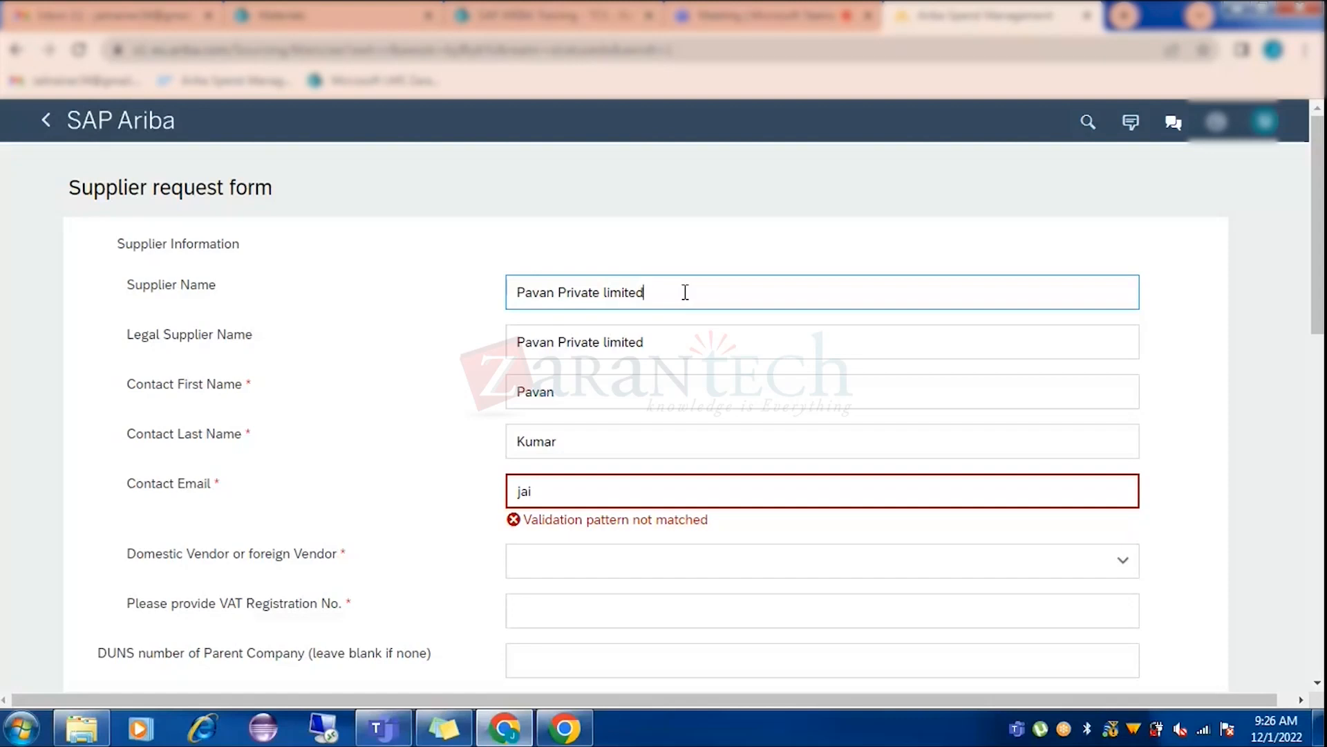
Rename the supplier to 'Jaikumar38 Private Limited', correcting the typos.
{"action": "left_click_drag", "start_coordinate": [685, 292], "coordinate": [513, 298]}
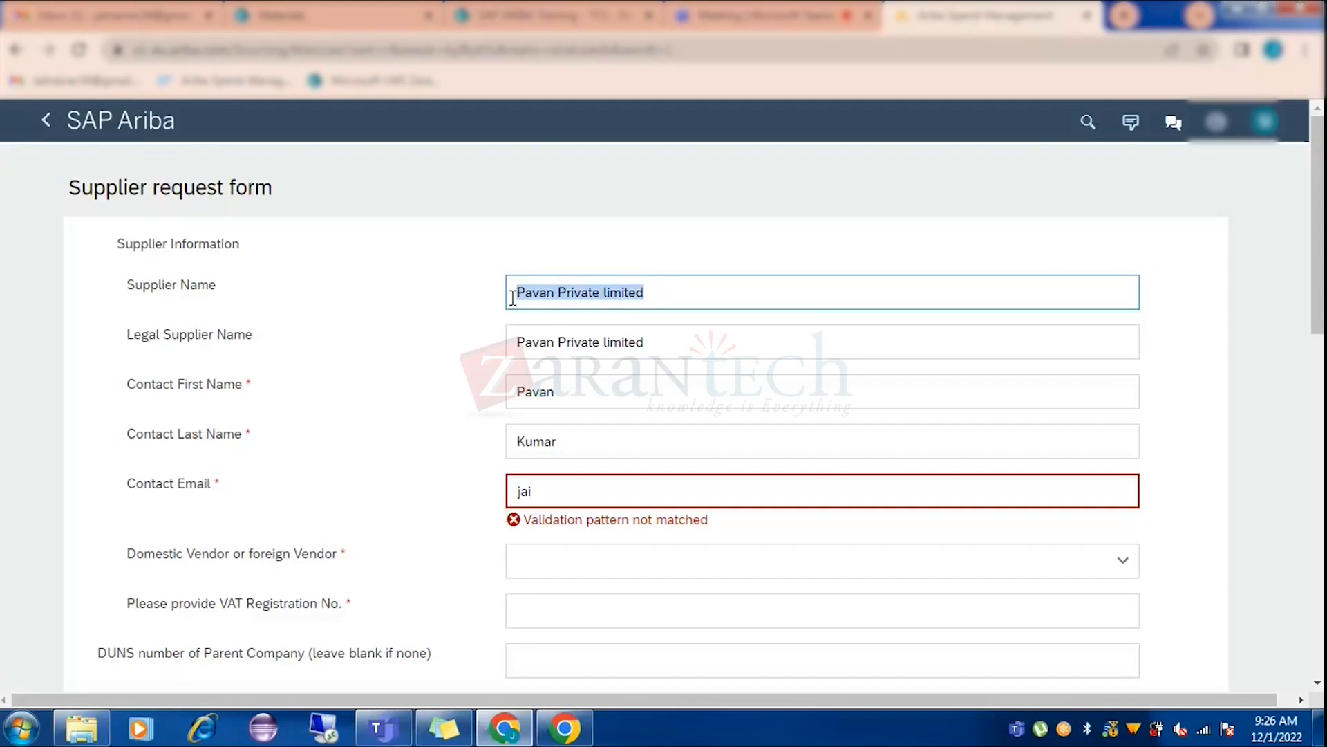
{"action": "type", "text": "Jai"}
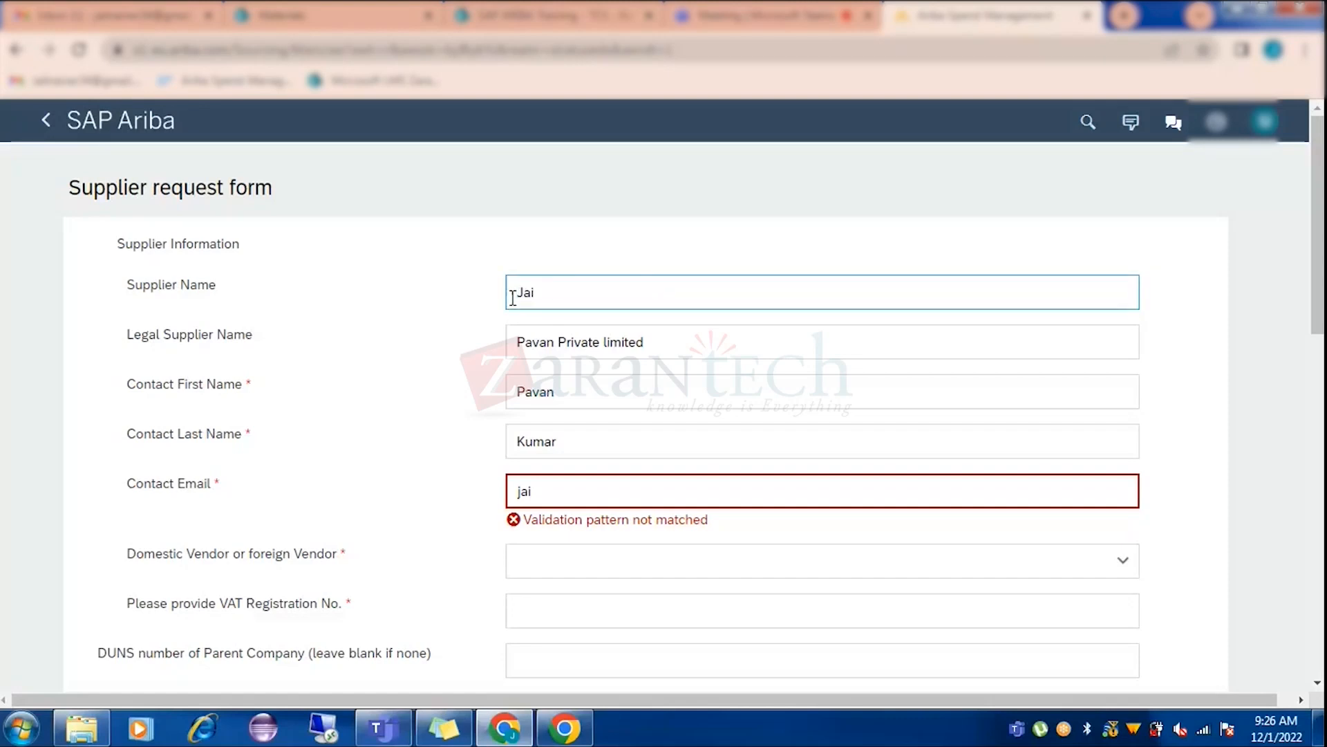
{"action": "type", "text": "kuamr"}
{"action": "key", "text": "BackSpace"}
{"action": "key", "text": "BackSpace"}
{"action": "key", "text": "BackSpace"}
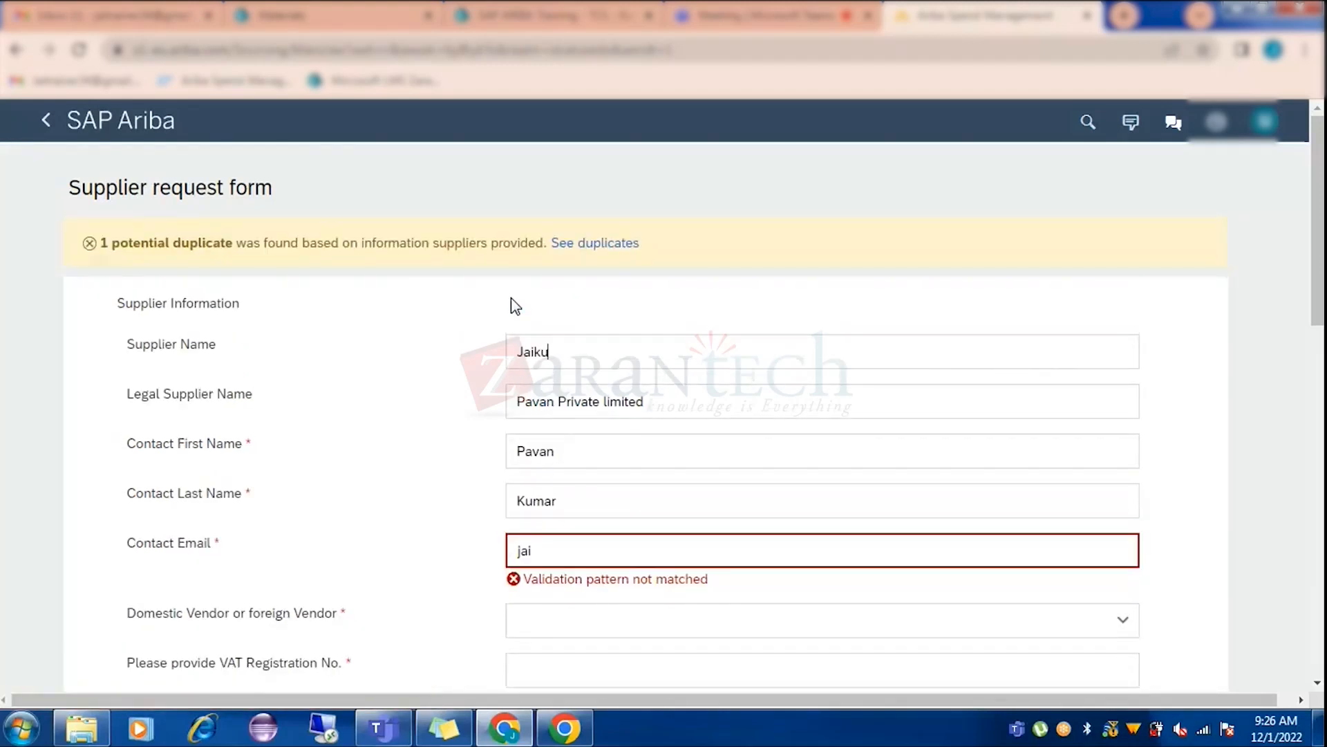
{"action": "type", "text": "mar"}
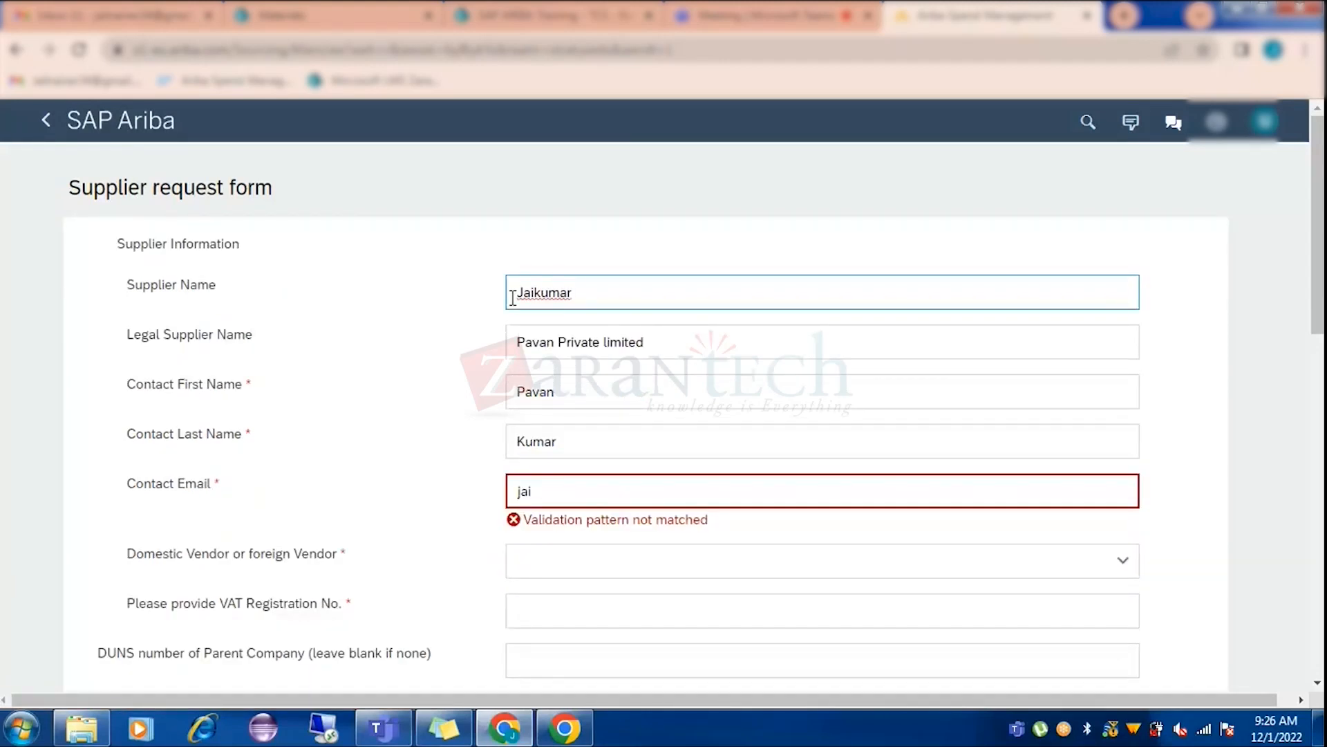
{"action": "type", "text": "38 Private Limited"}
Clear the old Legal Supplier Name and copy the new supplier name for it.
{"action": "left_click_drag", "start_coordinate": [657, 341], "coordinate": [483, 330]}
{"action": "key", "text": "BackSpace"}
{"action": "left_click_drag", "start_coordinate": [695, 292], "coordinate": [496, 289]}
{"action": "key", "text": "ctrl+c"}
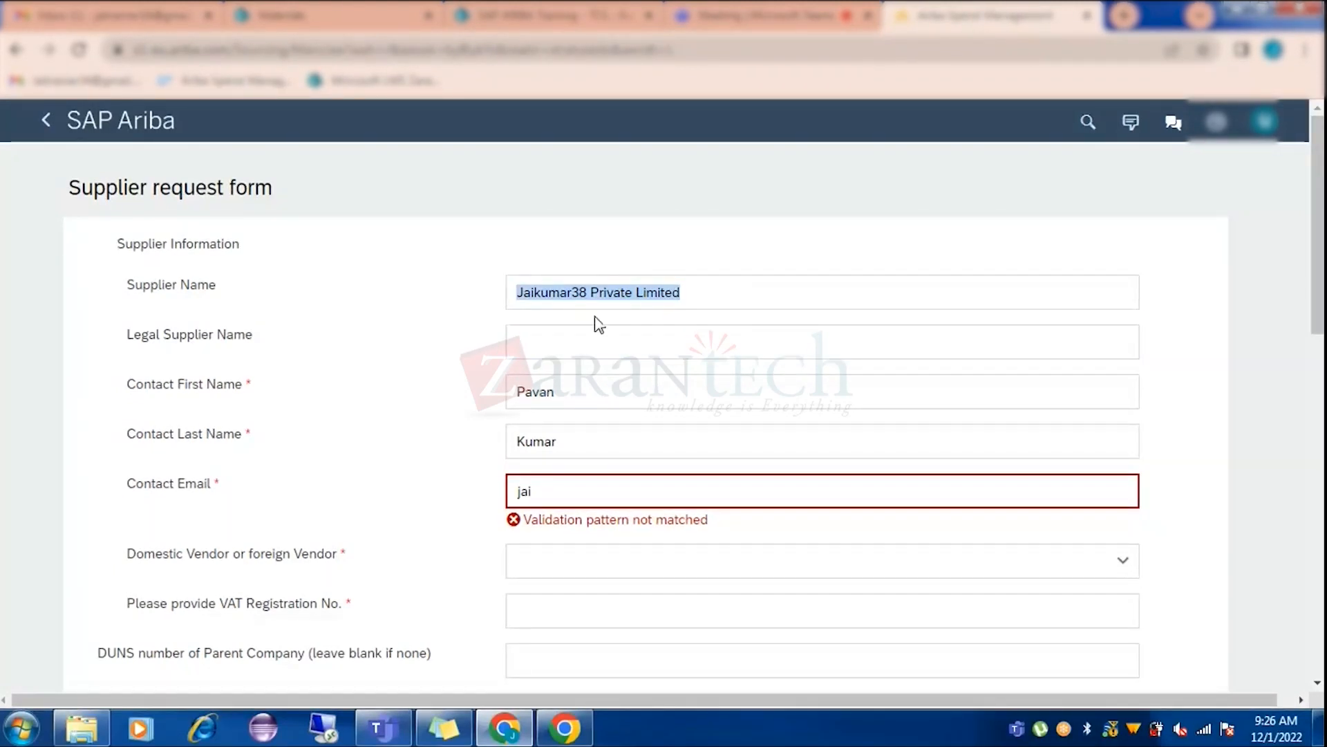
{"action": "left_click", "coordinate": [595, 335]}
Paste the company name as the legal name and retype the contact's first name.
{"action": "key", "text": "ctrl+v"}
{"action": "left_click", "coordinate": [586, 424]}
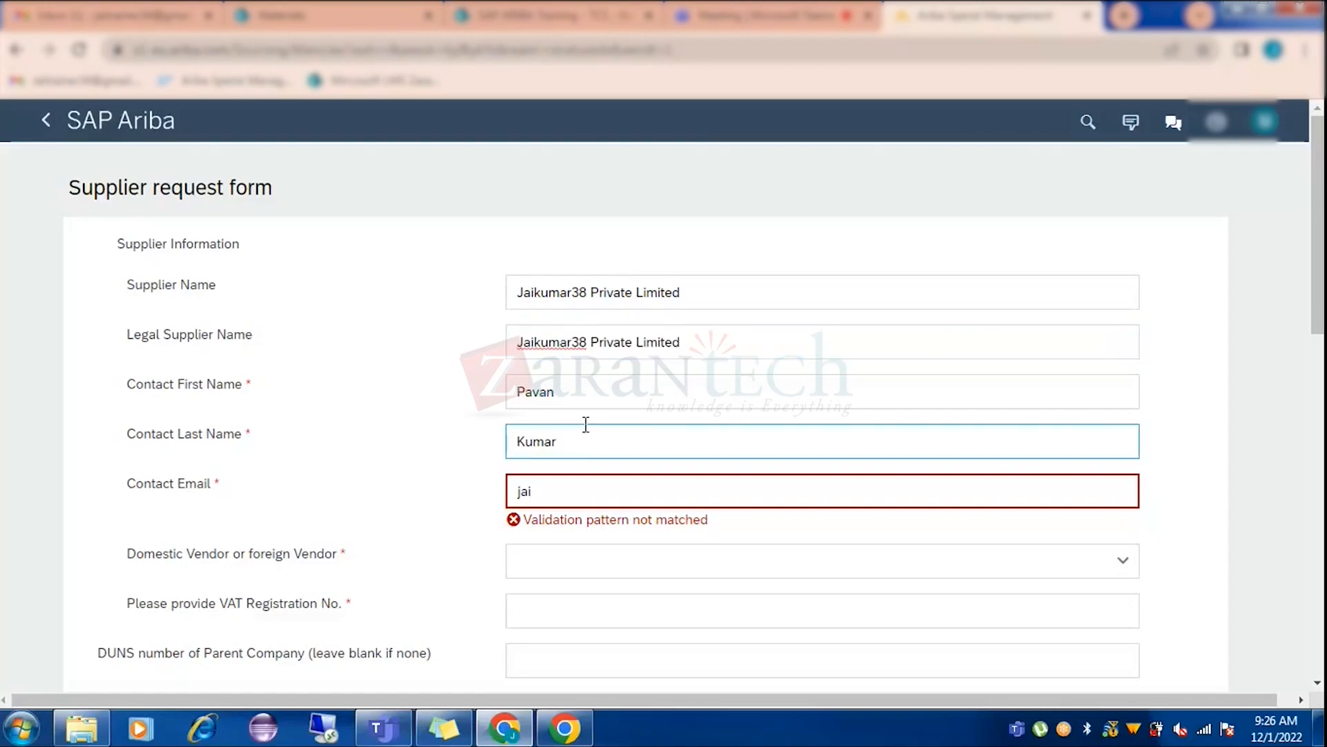
{"action": "left_click_drag", "start_coordinate": [556, 392], "coordinate": [474, 394]}
{"action": "type", "text": "Jai"}
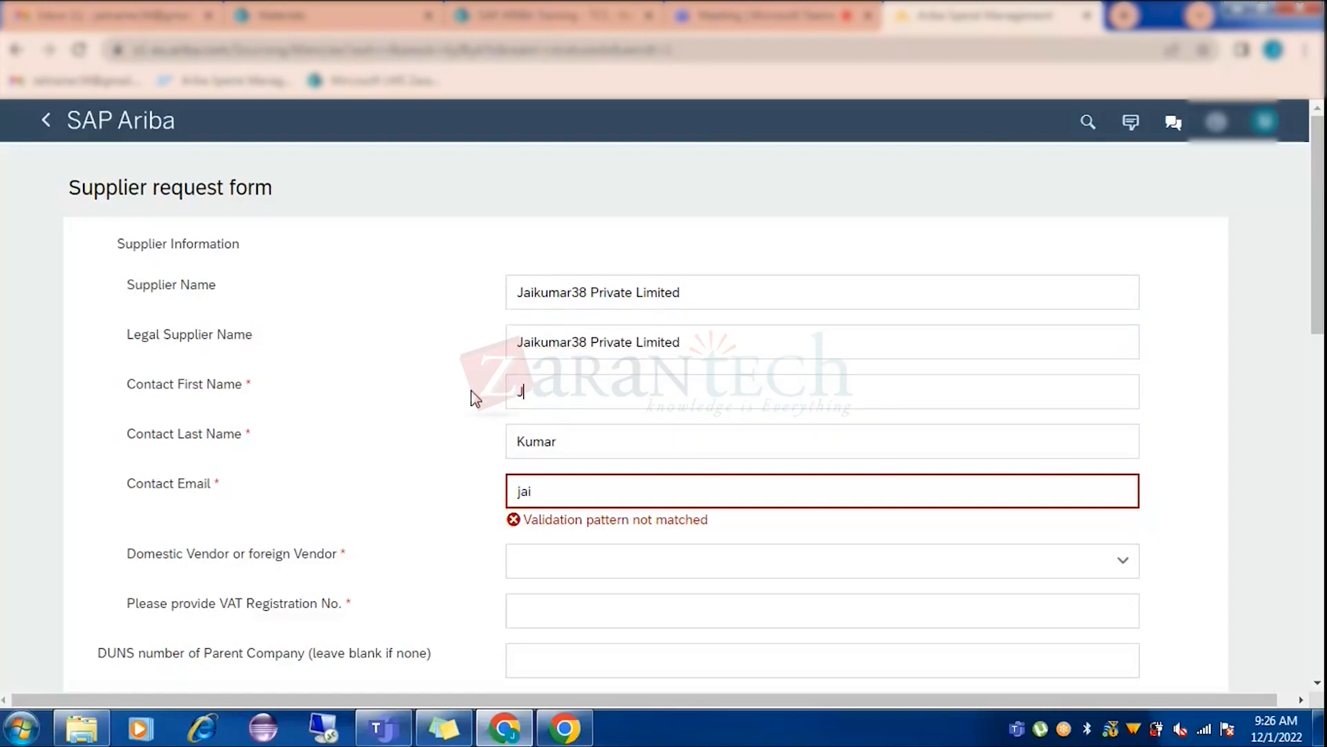
Complete the contact e-mail address so it passes validation.
{"action": "left_click", "coordinate": [560, 483]}
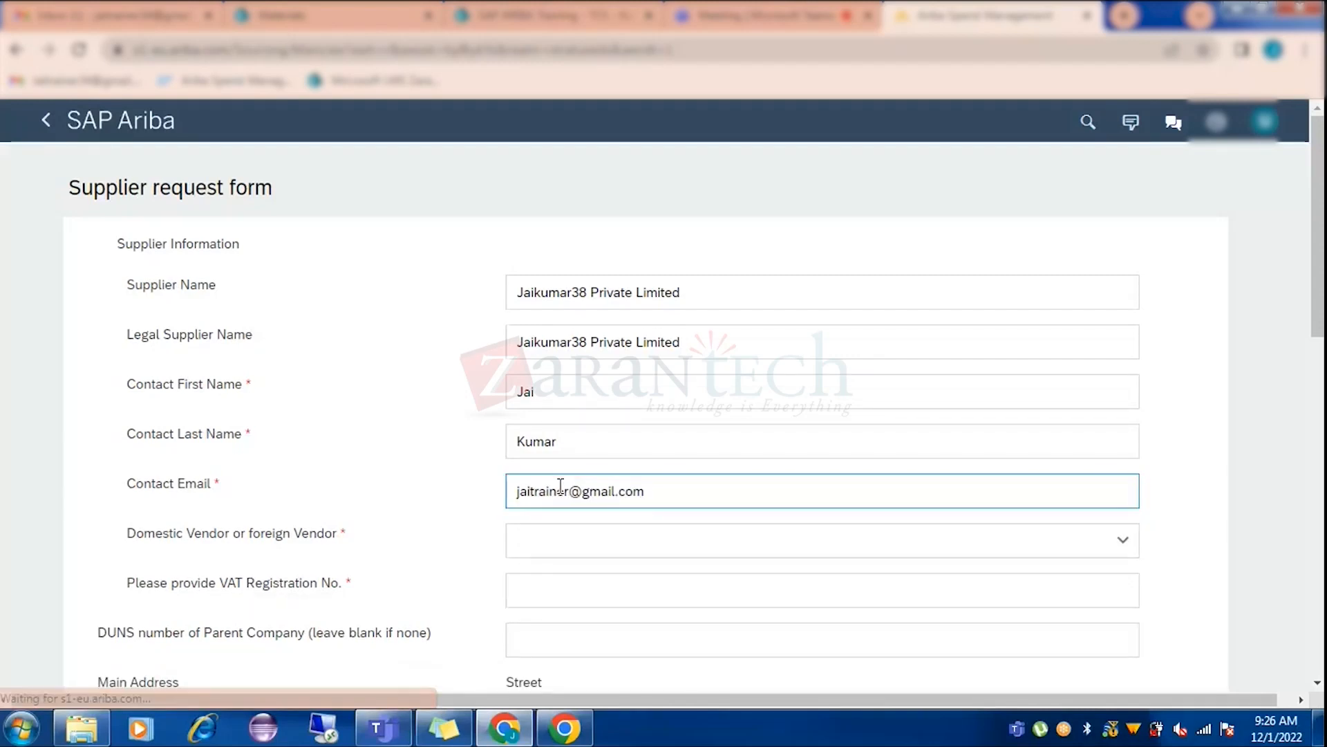
{"action": "left_click", "coordinate": [570, 491]}
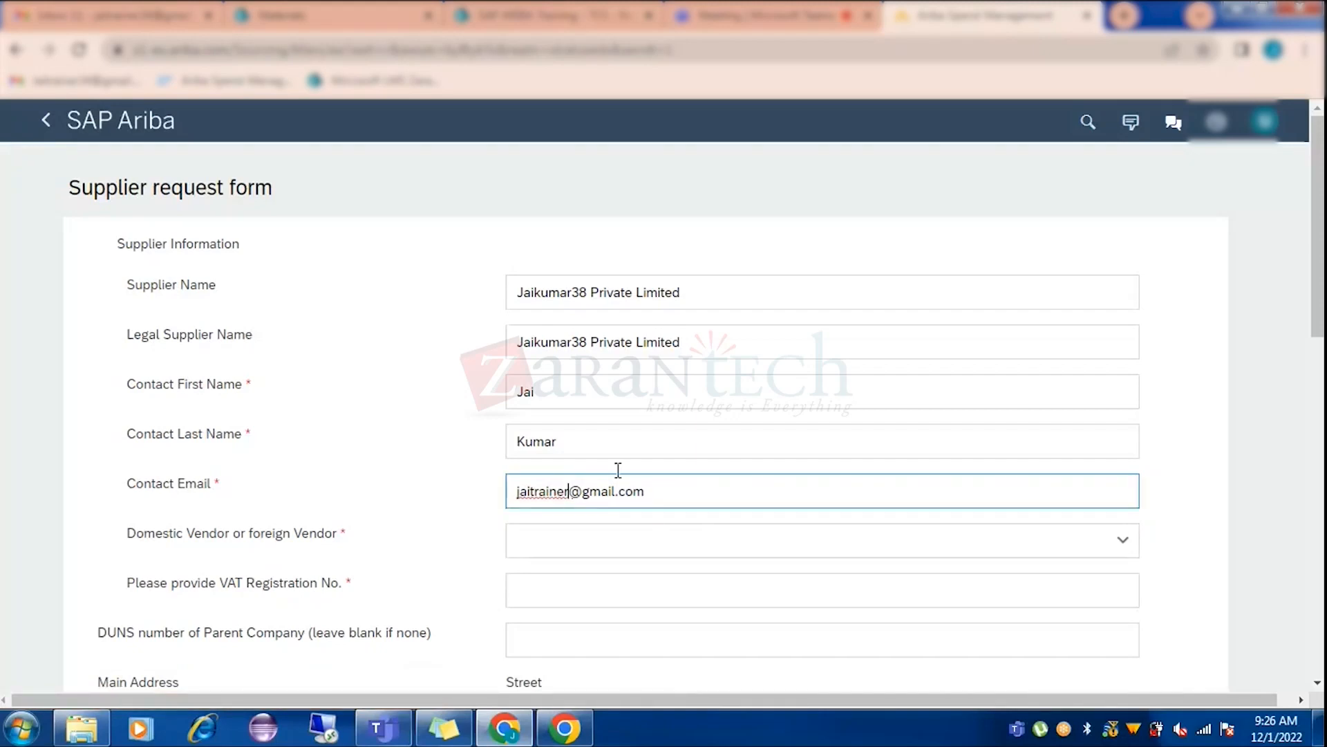
{"action": "type", "text": "34"}
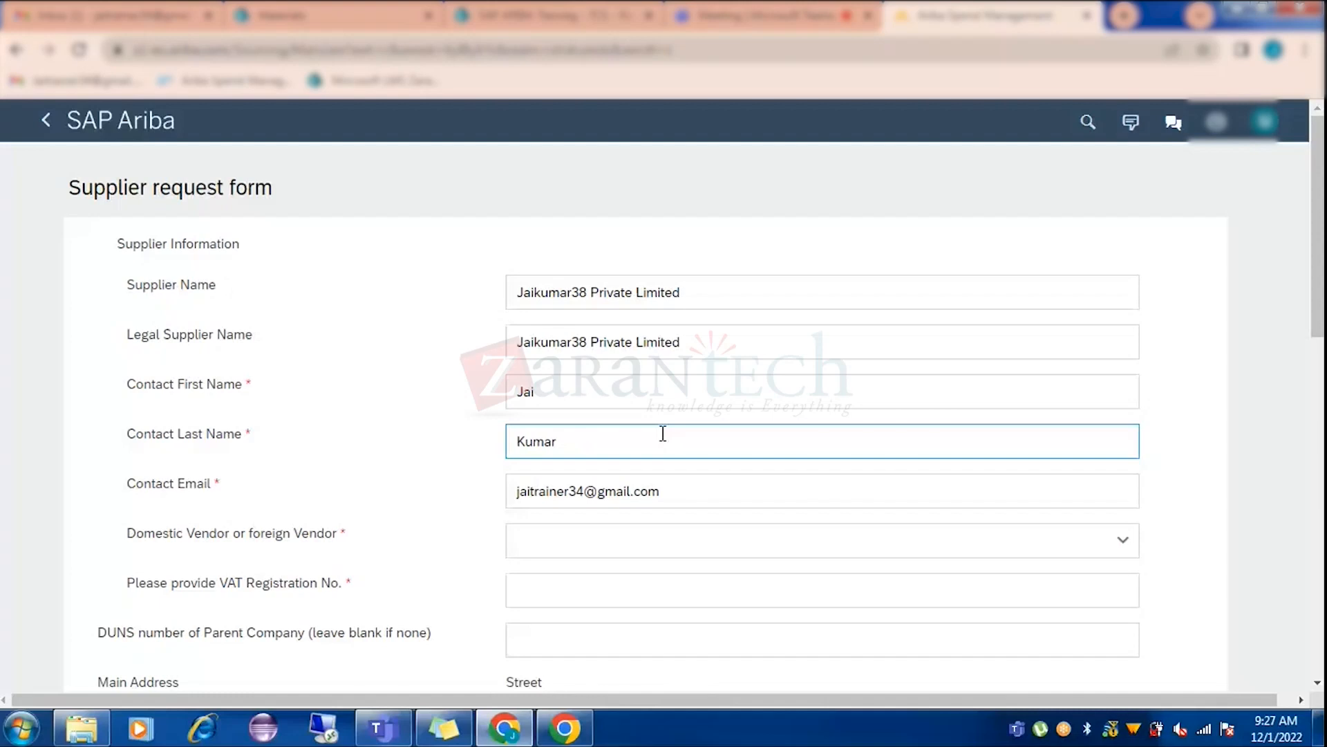
Set the Domestic or foreign Vendor field to Domestic and review the form.
{"action": "left_click", "coordinate": [642, 541]}
{"action": "scroll", "coordinate": [894, 426], "scroll_direction": "down", "scroll_amount": 1}
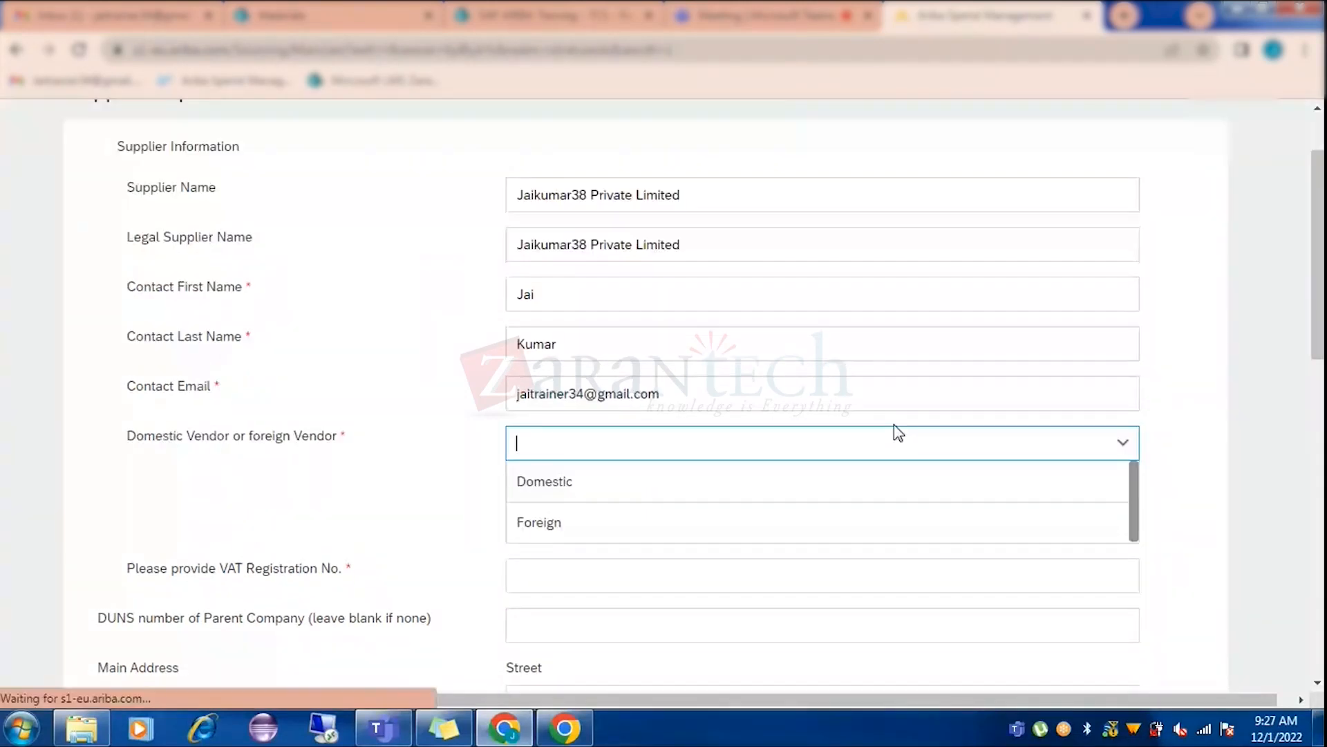
{"action": "left_click", "coordinate": [546, 481]}
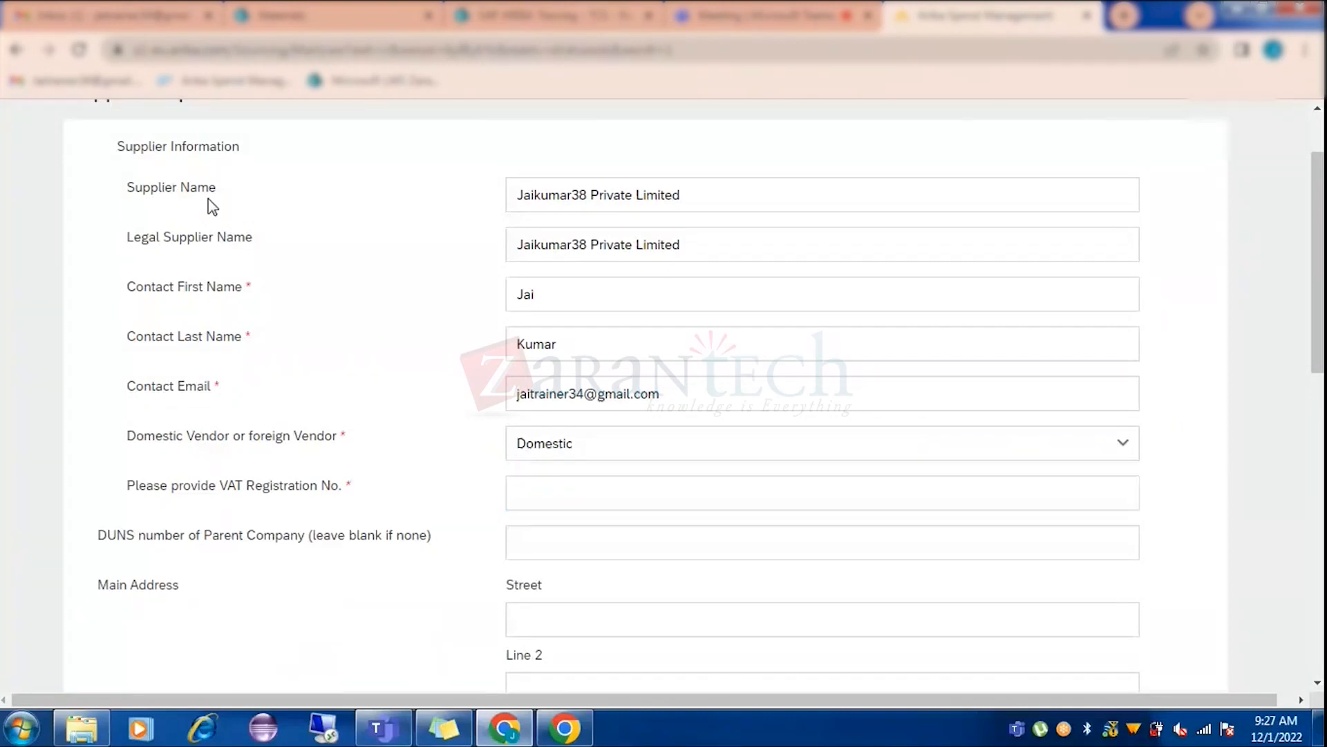
{"action": "scroll", "coordinate": [202, 616], "scroll_direction": "down", "scroll_amount": 2}
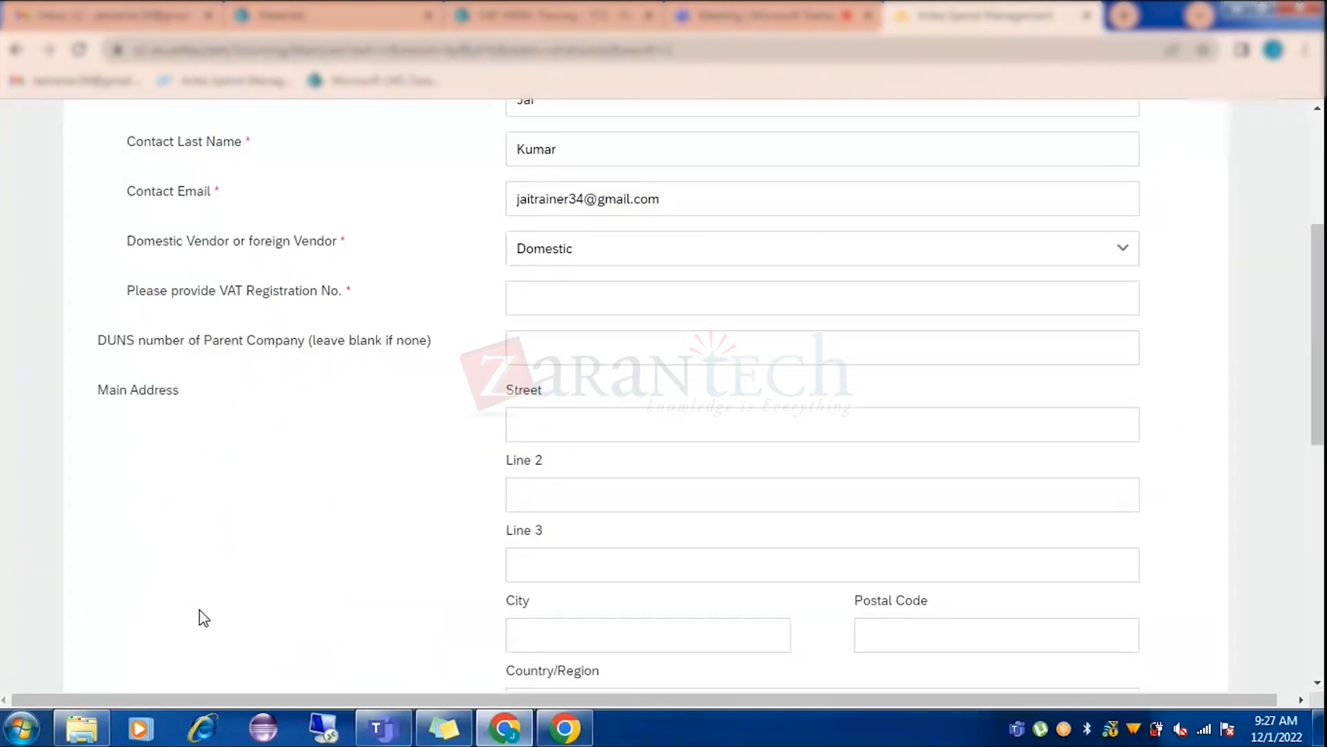
{"action": "scroll", "coordinate": [279, 385], "scroll_direction": "up", "scroll_amount": 2}
{"action": "scroll", "coordinate": [283, 392], "scroll_direction": "up", "scroll_amount": 1}
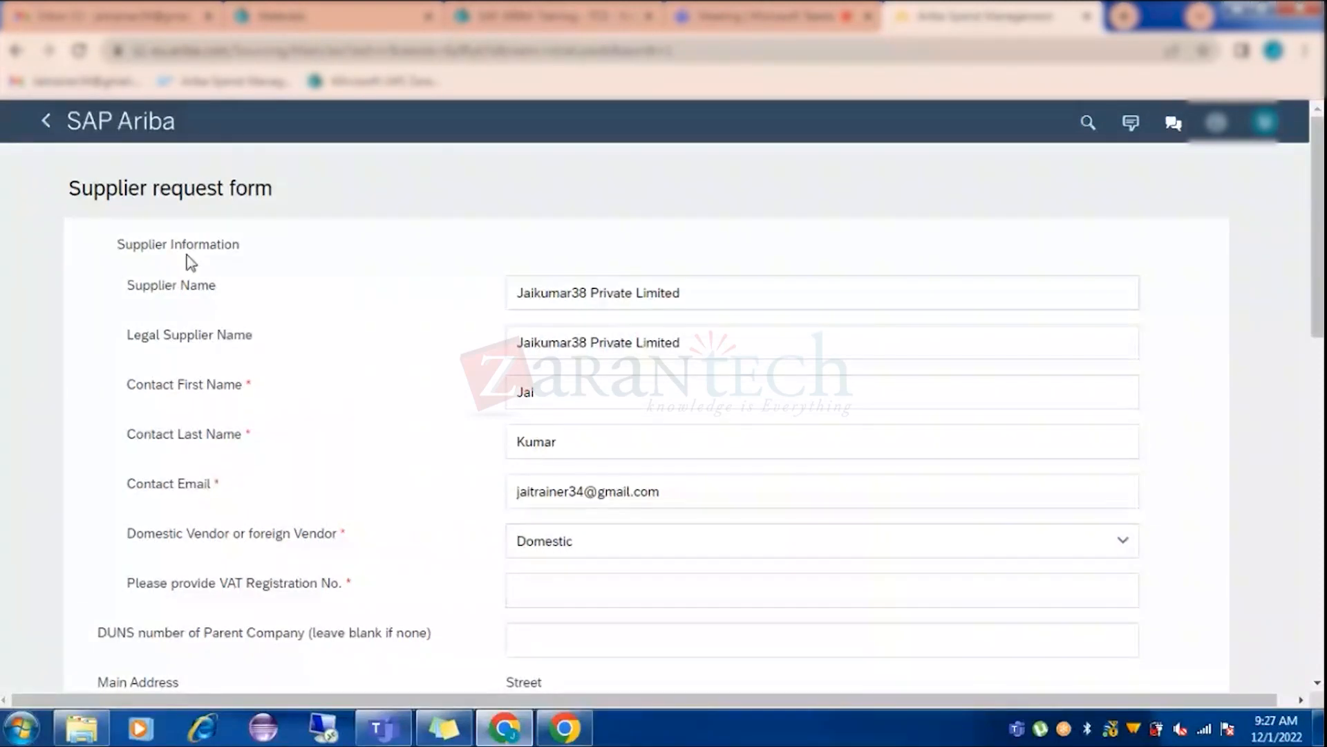
{"action": "scroll", "coordinate": [264, 607], "scroll_direction": "down", "scroll_amount": 4}
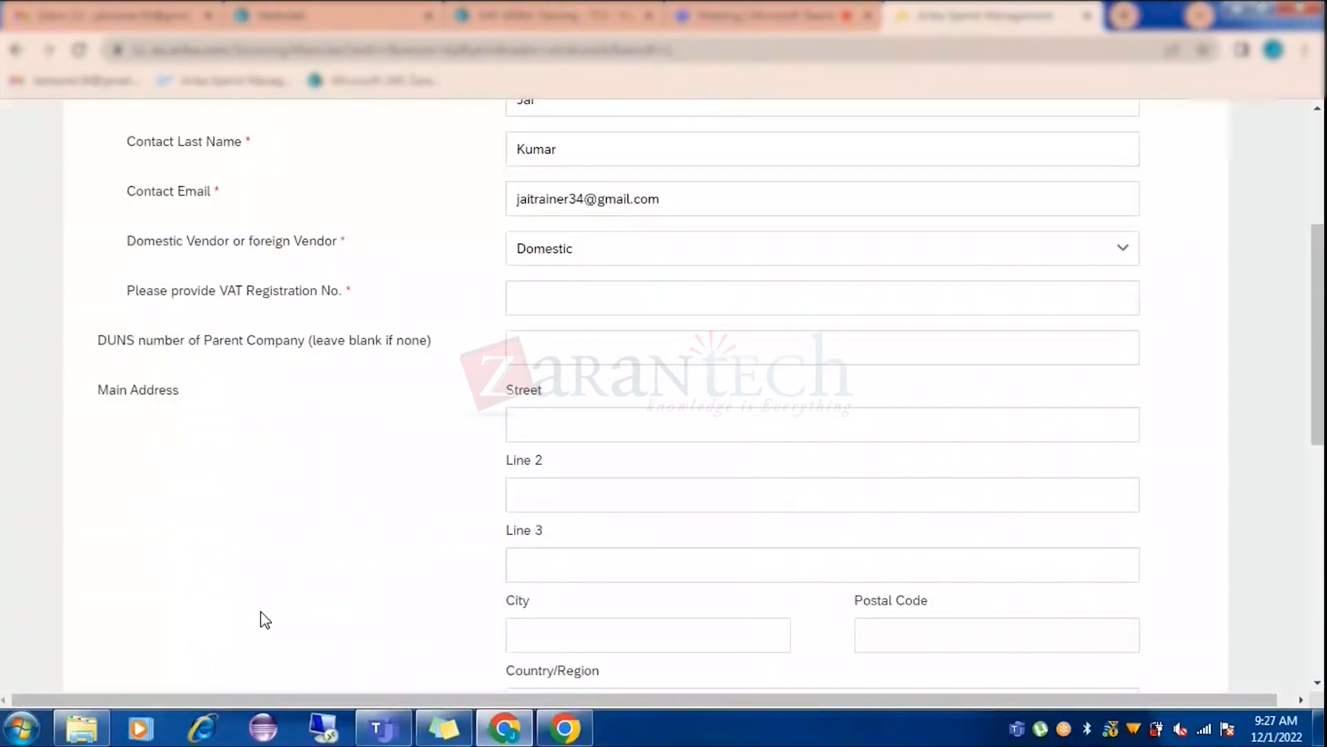
{"action": "scroll", "coordinate": [265, 620], "scroll_direction": "up", "scroll_amount": 4}
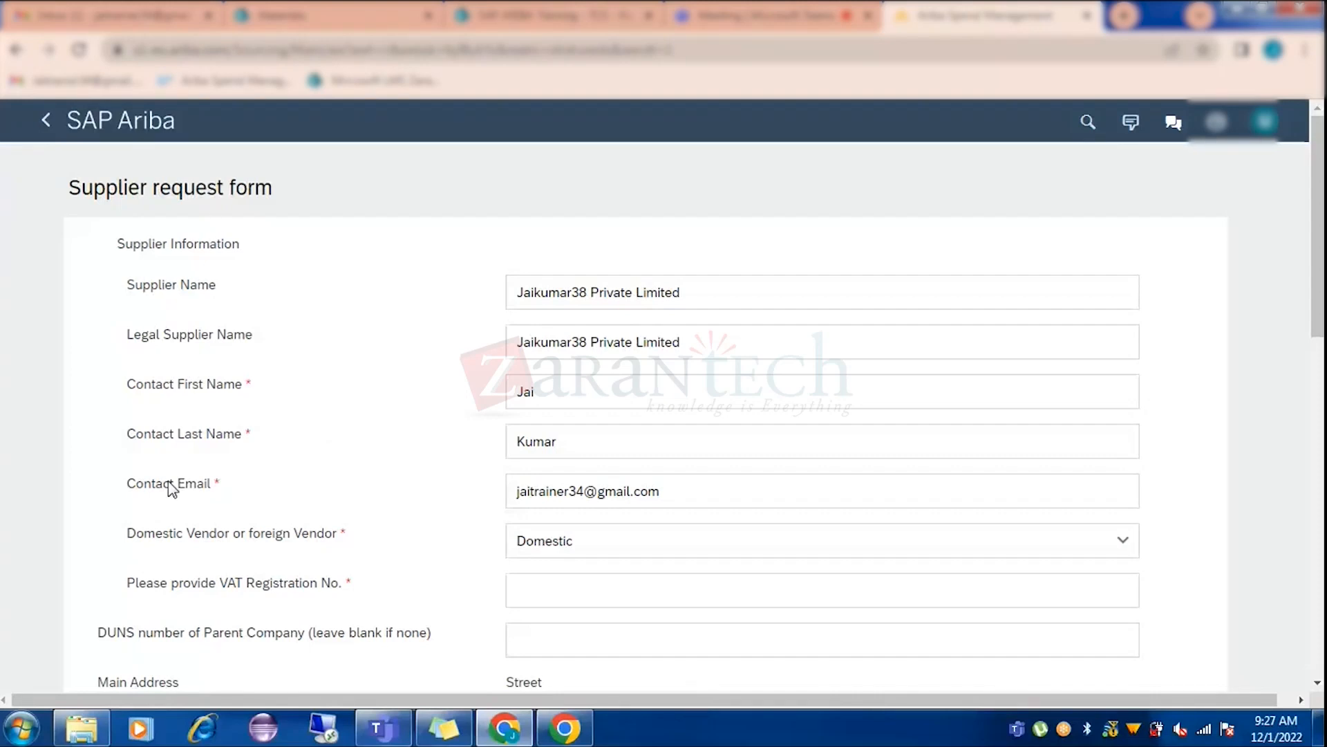
{"action": "scroll", "coordinate": [171, 488], "scroll_direction": "down", "scroll_amount": 4}
{"action": "scroll", "coordinate": [211, 528], "scroll_direction": "up", "scroll_amount": 4}
Enter 3443 as the VAT registration number.
{"action": "scroll", "coordinate": [415, 441], "scroll_direction": "down", "scroll_amount": 3}
{"action": "left_click", "coordinate": [559, 392]}
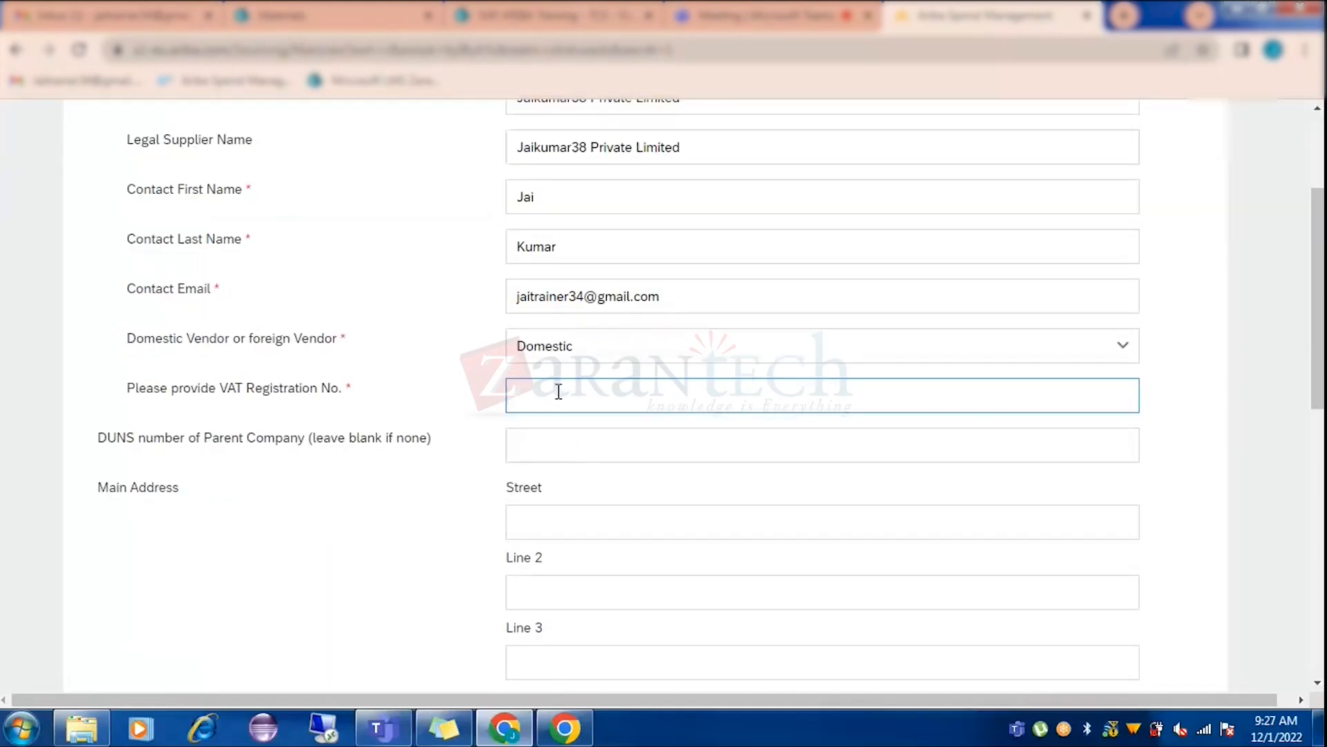
{"action": "type", "text": "3443"}
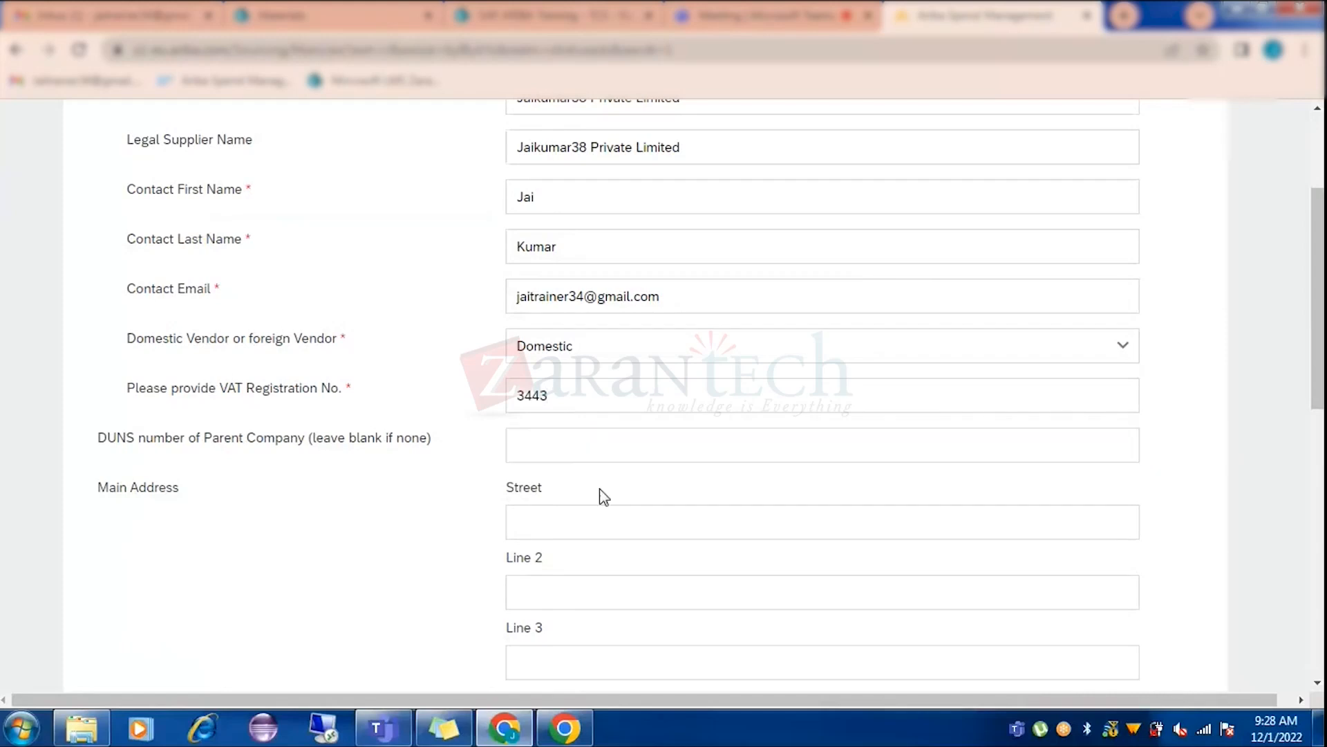
Fill in the three street address lines of the main address.
{"action": "scroll", "coordinate": [600, 496], "scroll_direction": "down", "scroll_amount": 1}
{"action": "left_click", "coordinate": [566, 430]}
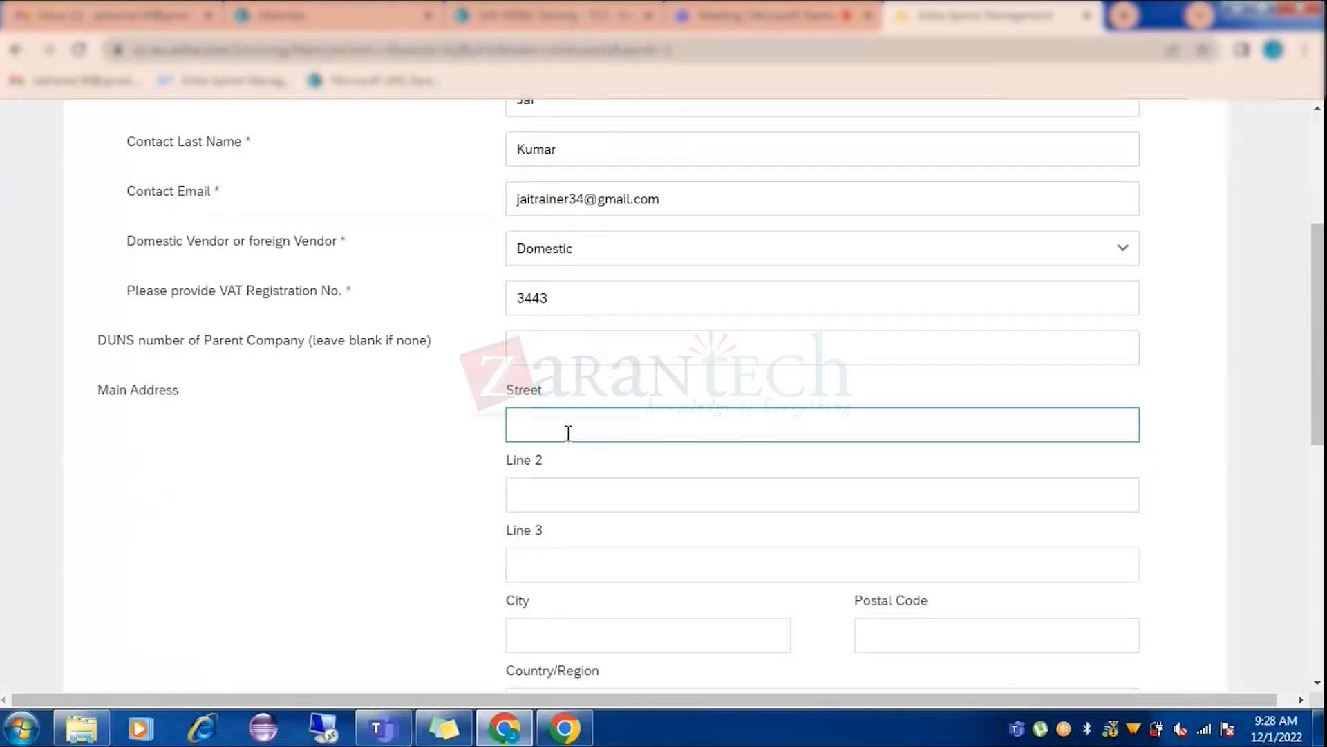
{"action": "type", "text": "Lane 5"}
{"action": "left_click", "coordinate": [542, 483]}
{"action": "type", "text": "Street no 8"}
{"action": "left_click", "coordinate": [515, 520]}
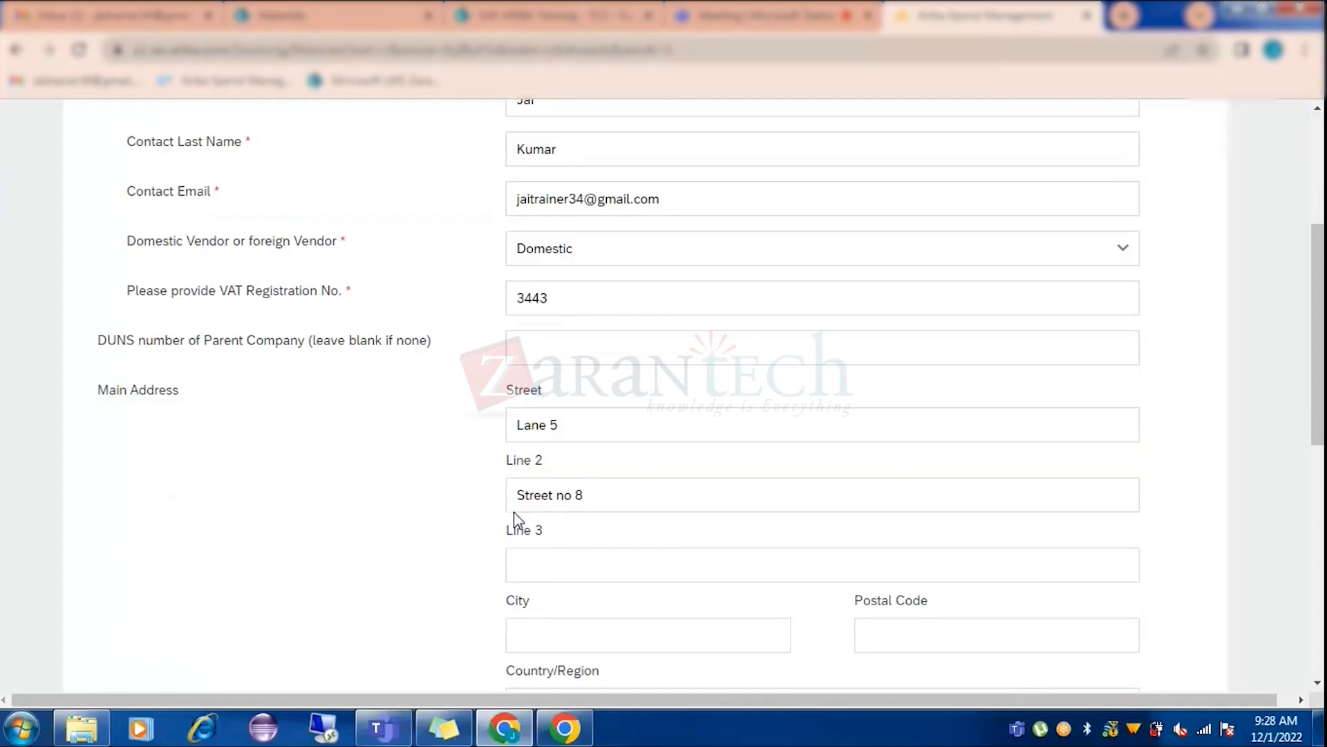
{"action": "scroll", "coordinate": [515, 520], "scroll_direction": "down", "scroll_amount": 3}
{"action": "left_click", "coordinate": [573, 367]}
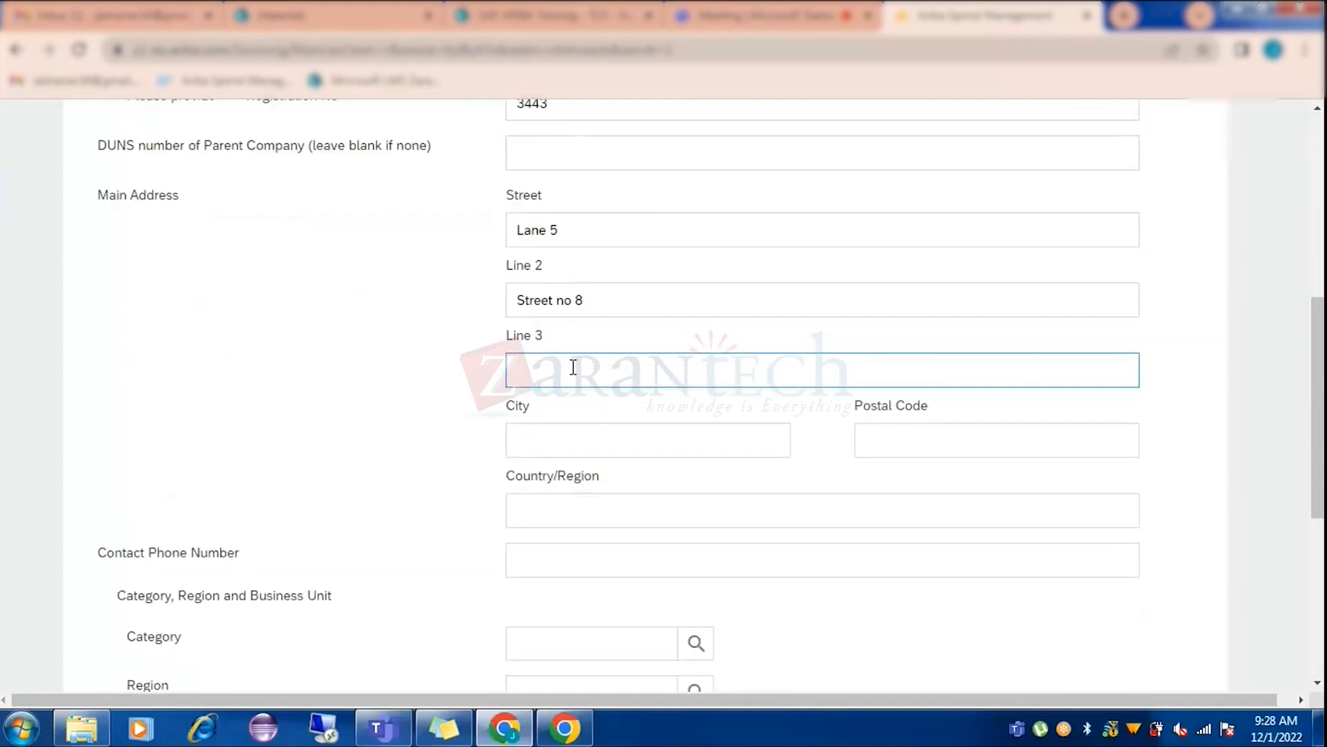
{"action": "type", "text": "Block F"}
Enter Bangalore as the city and fill in the postal code.
{"action": "left_click", "coordinate": [635, 429]}
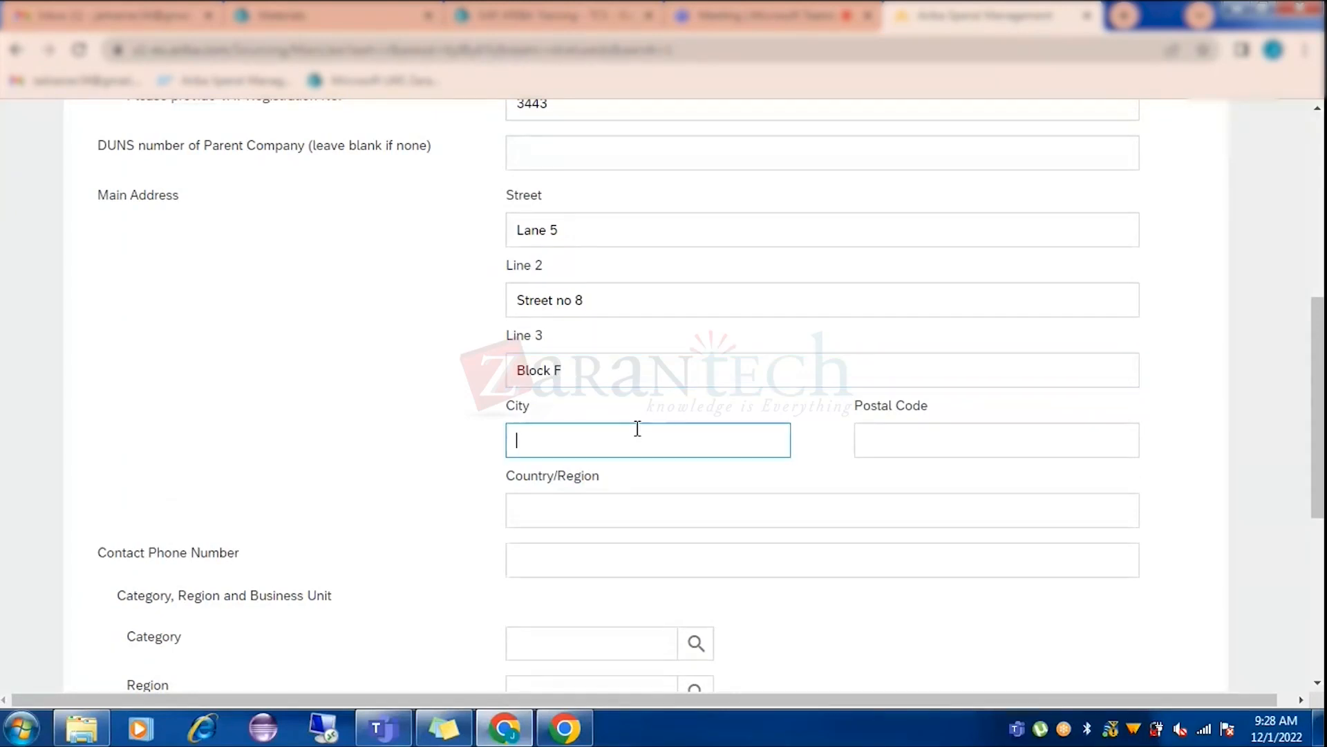
{"action": "type", "text": "Banglaore"}
{"action": "left_click", "coordinate": [963, 431]}
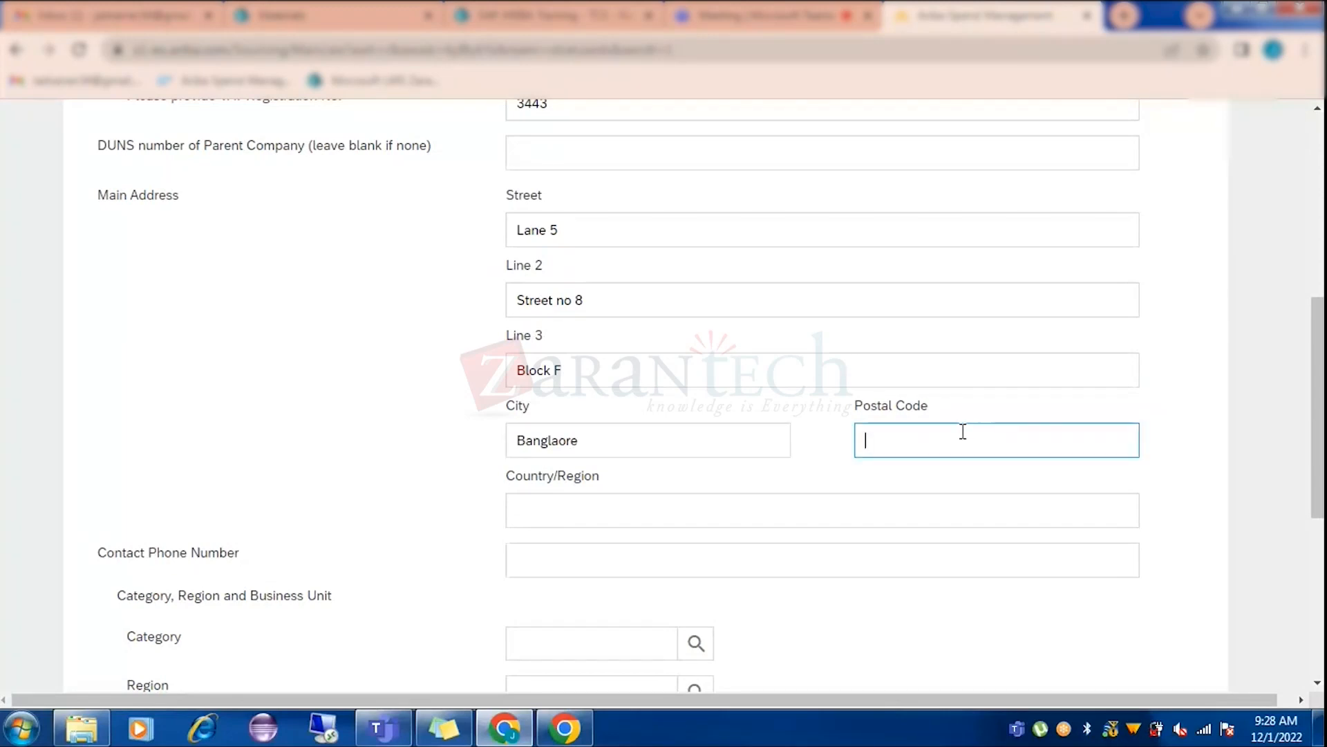
{"action": "type", "text": "530001"}
{"action": "left_click", "coordinate": [666, 510]}
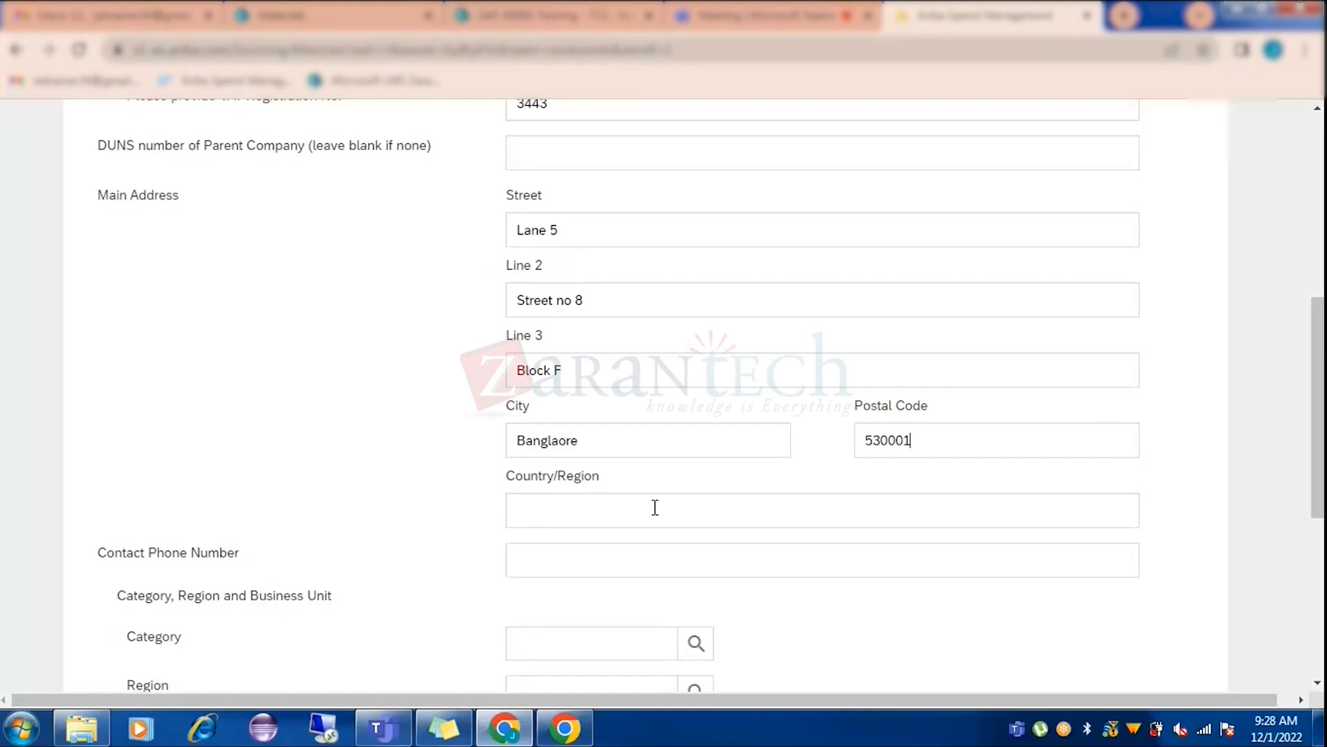
Set the country to India and the state to Karnataka (10).
{"action": "left_click", "coordinate": [654, 508]}
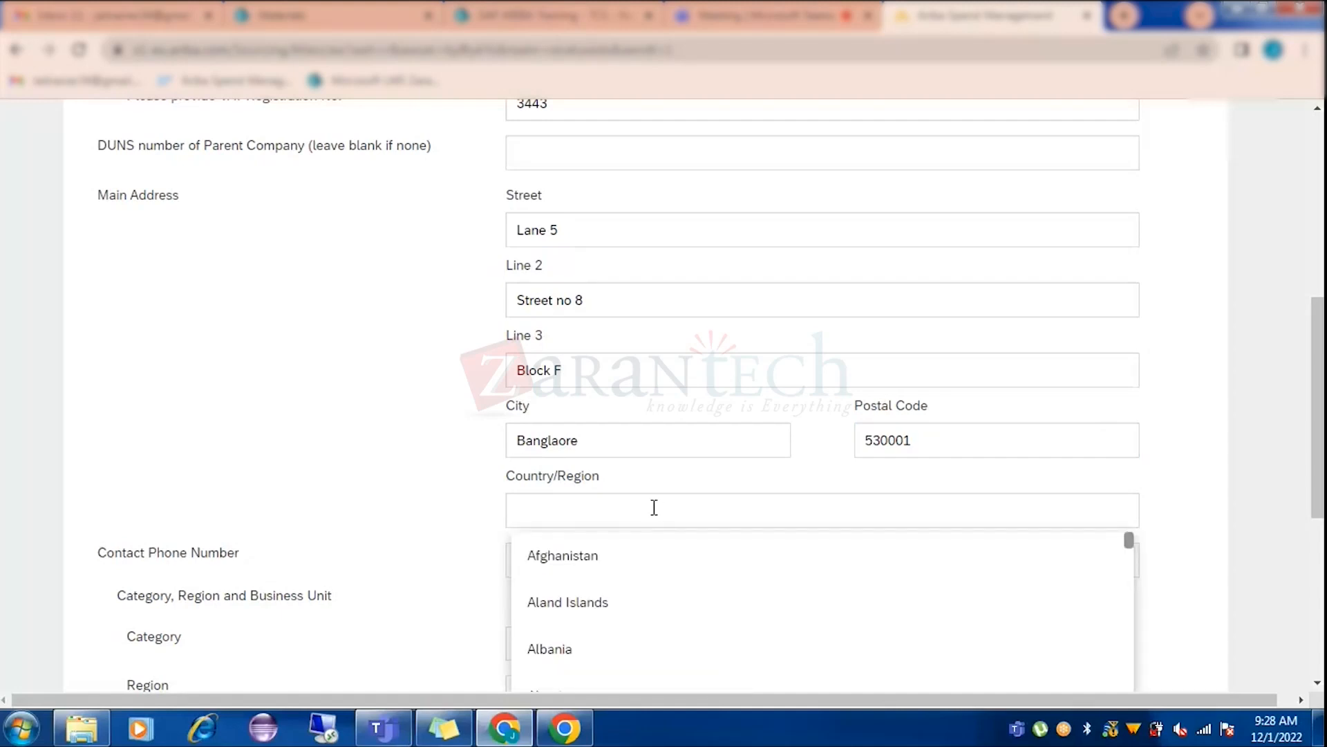
{"action": "type", "text": "india"}
{"action": "left_click", "coordinate": [529, 603]}
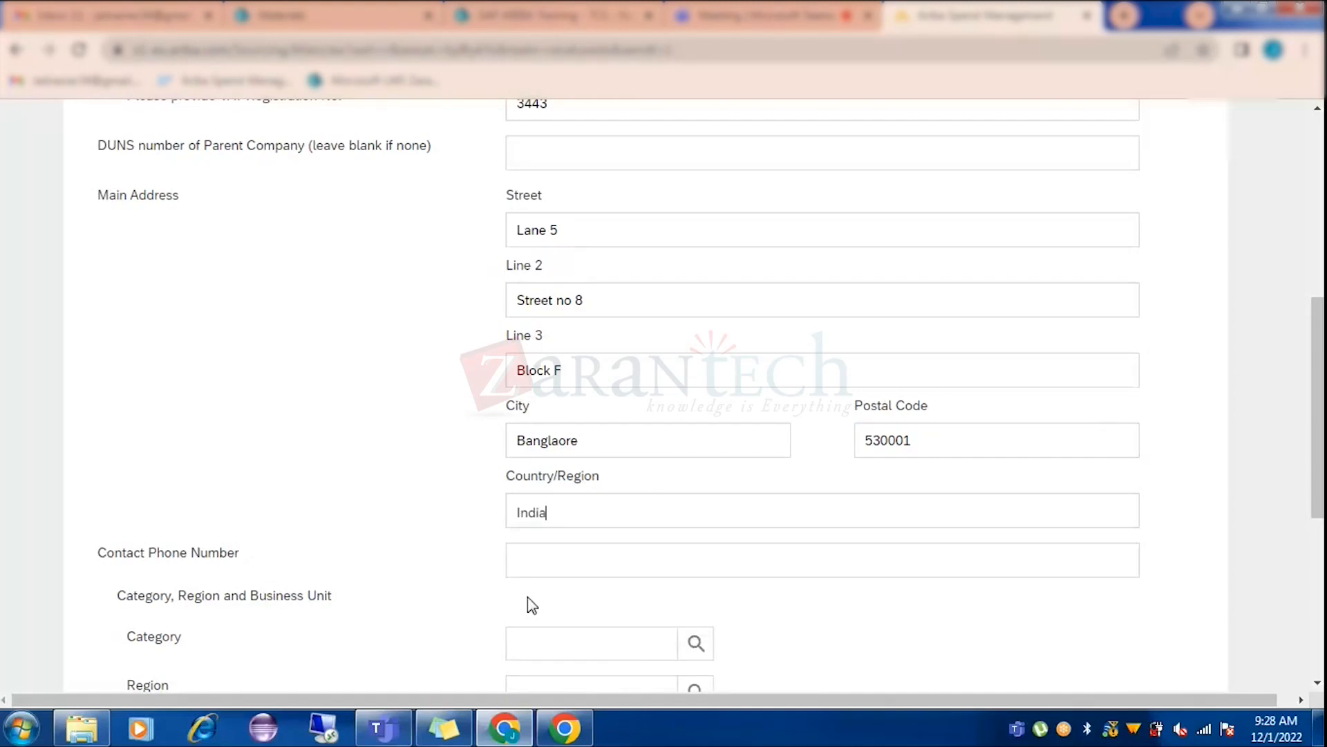
{"action": "left_click", "coordinate": [554, 576]}
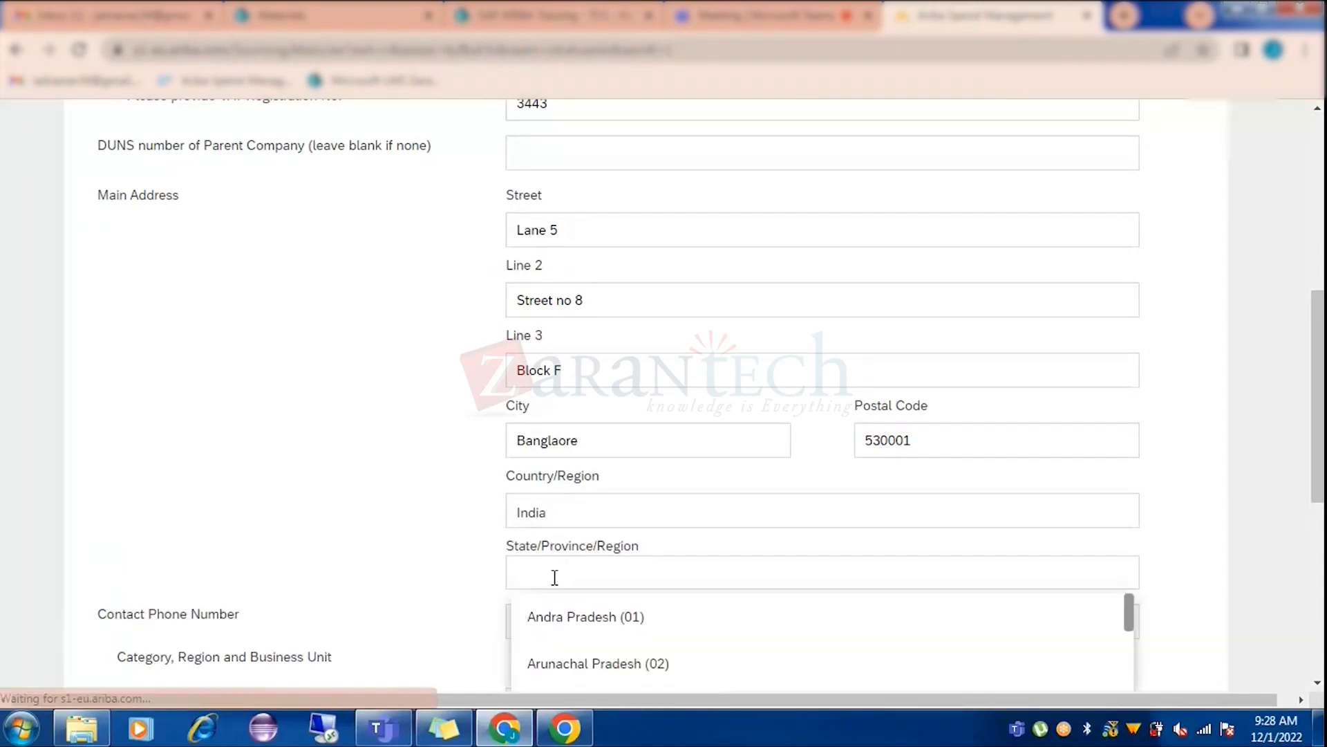
{"action": "type", "text": "Karna"}
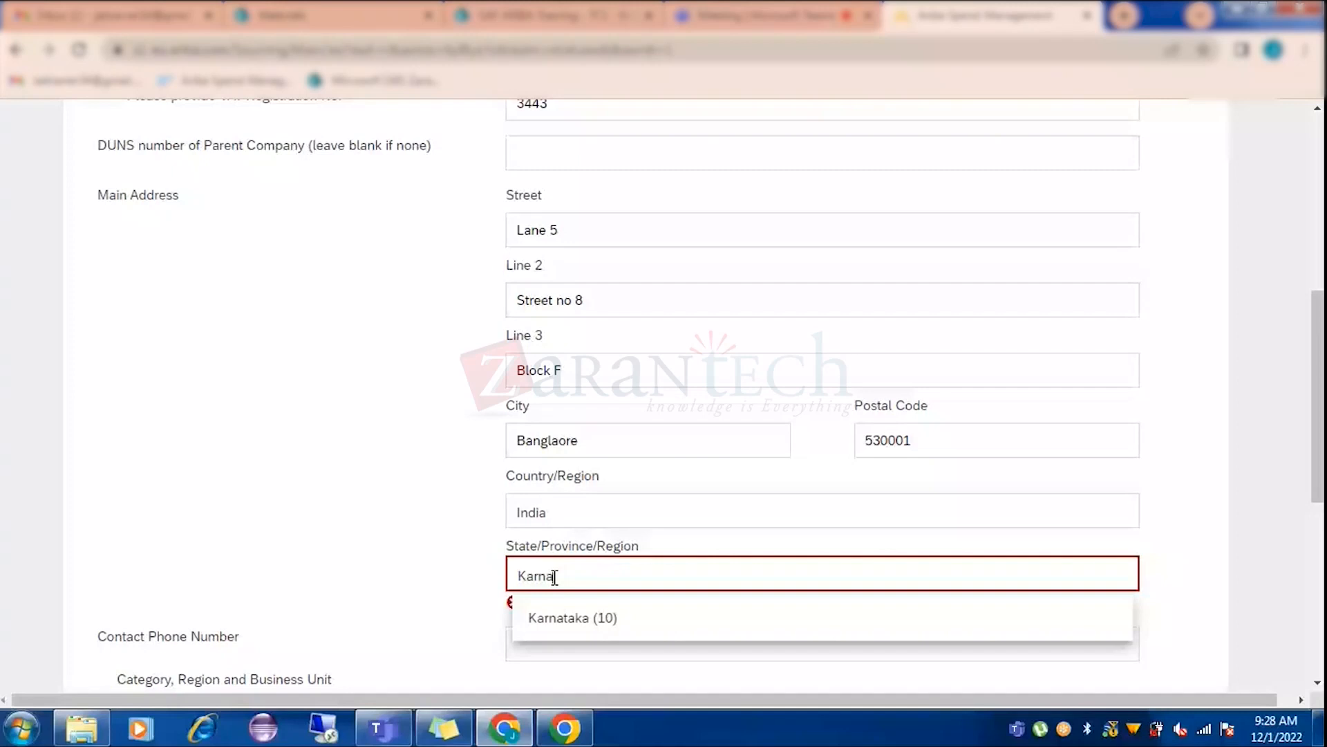
{"action": "left_click", "coordinate": [561, 617]}
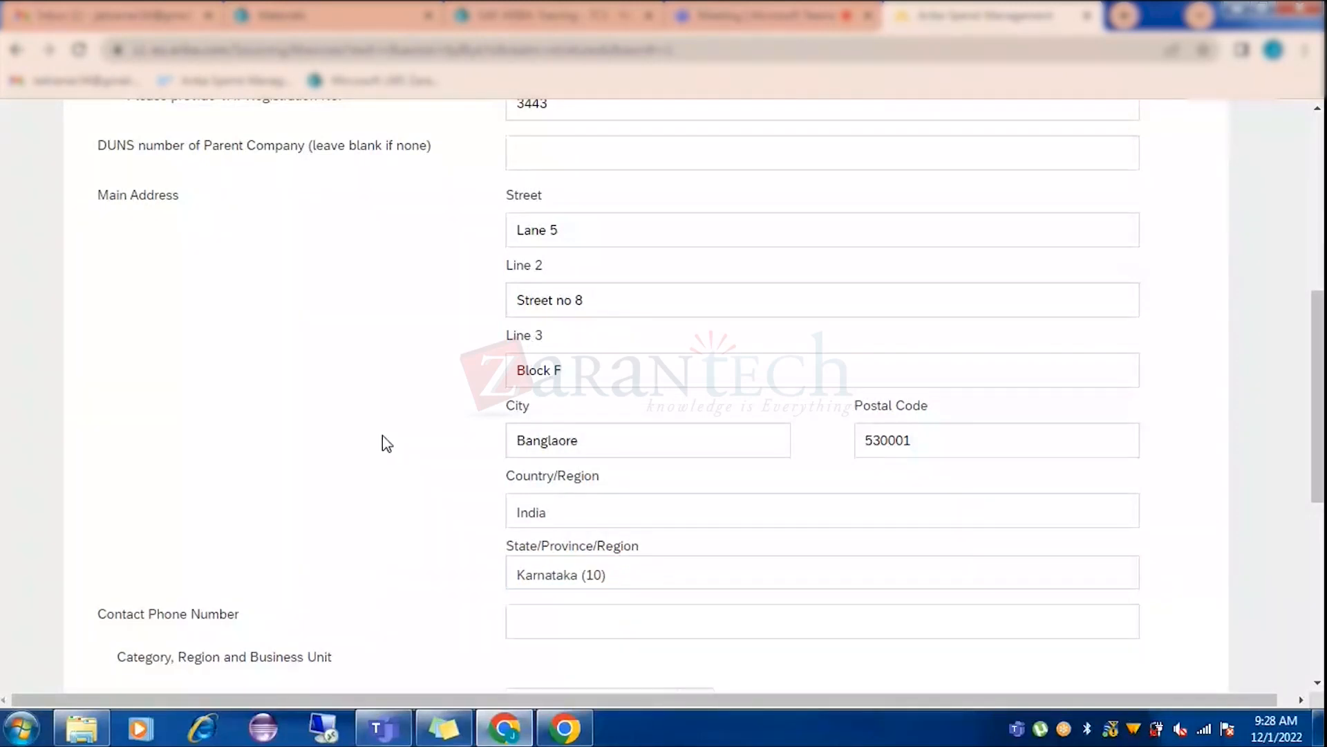
{"action": "scroll", "coordinate": [468, 446], "scroll_direction": "down", "scroll_amount": 3}
Mark Agreed Payment terms as 'No', then scroll back up the form.
{"action": "left_click", "coordinate": [568, 433]}
{"action": "scroll", "coordinate": [574, 456], "scroll_direction": "down", "scroll_amount": 2}
{"action": "left_click", "coordinate": [580, 495]}
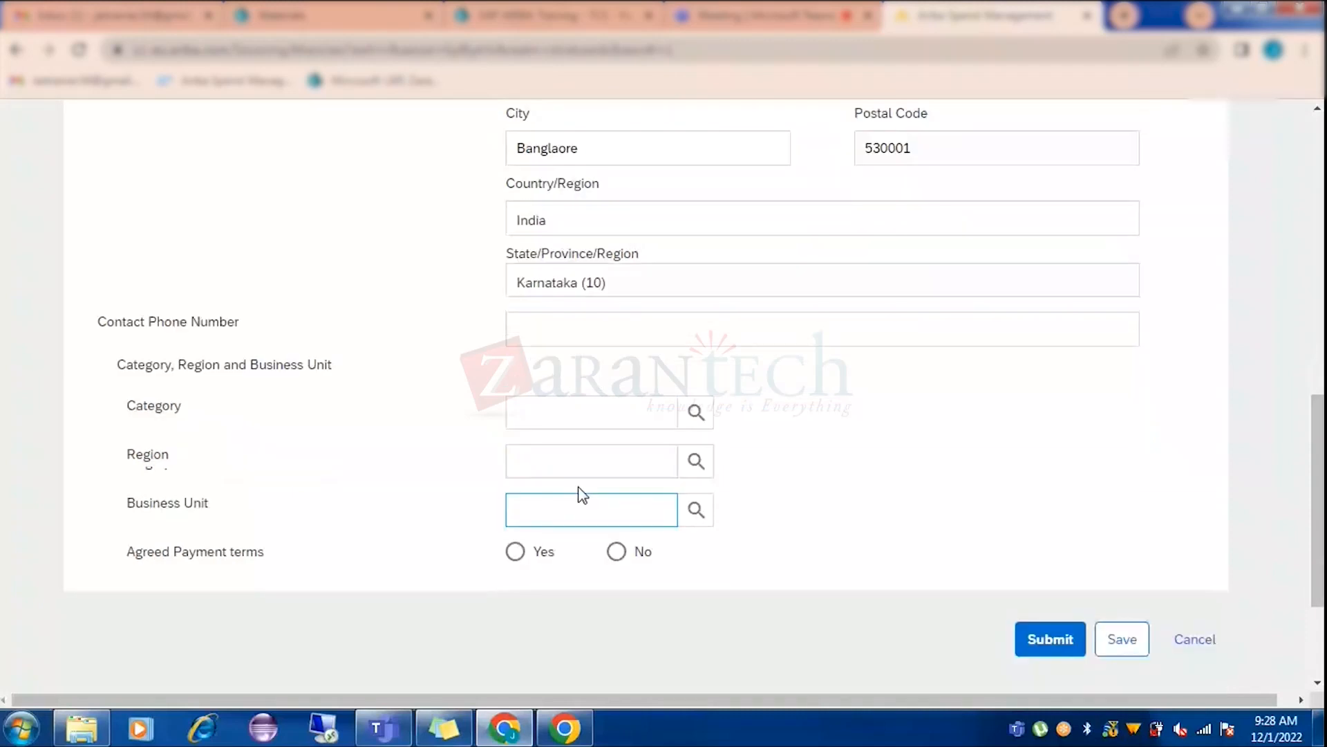
{"action": "left_click", "coordinate": [618, 408]}
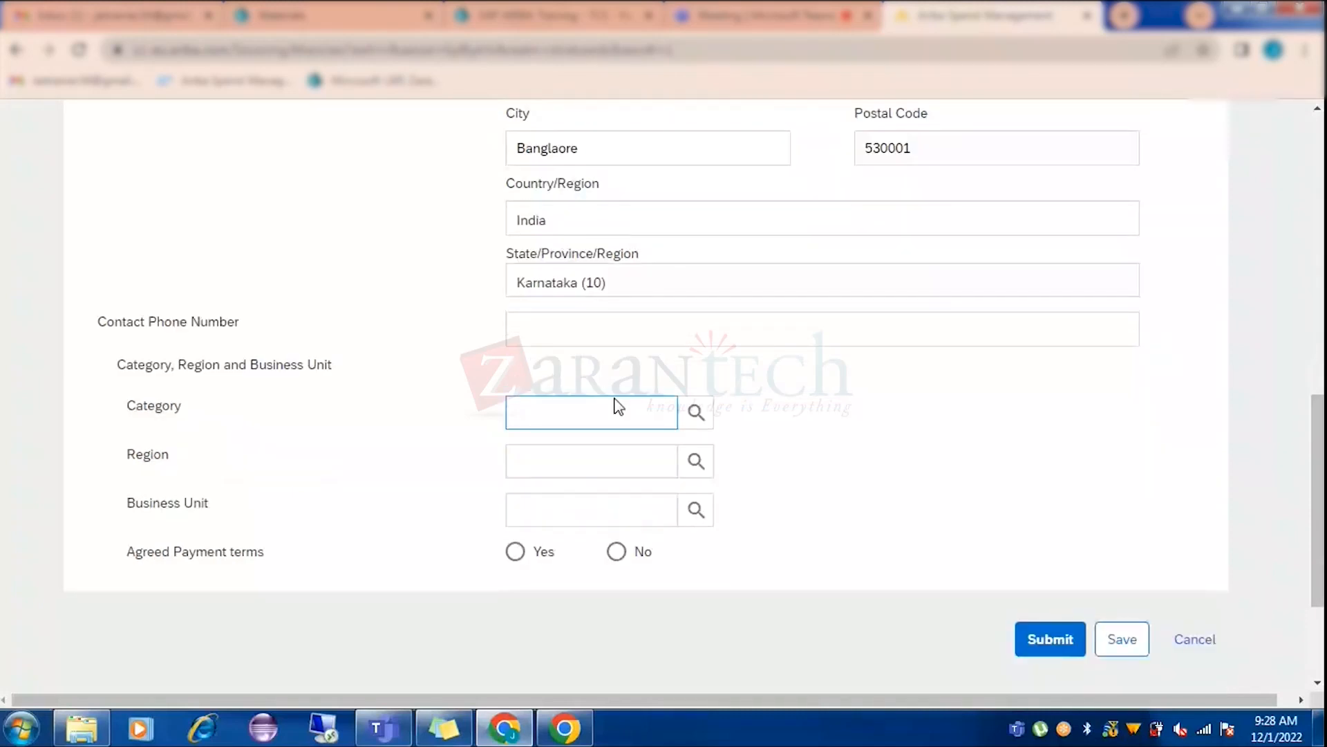
{"action": "left_click", "coordinate": [615, 557]}
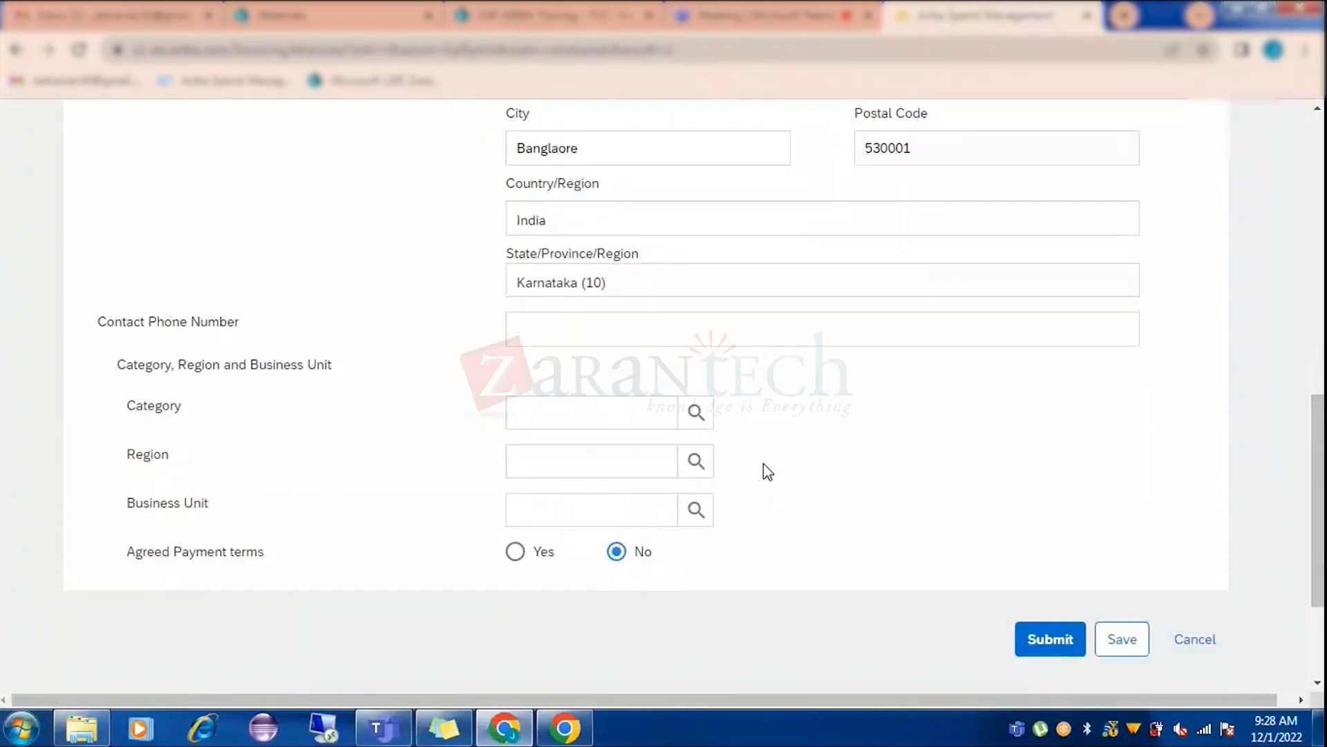
{"action": "scroll", "coordinate": [454, 455], "scroll_direction": "up", "scroll_amount": 1}
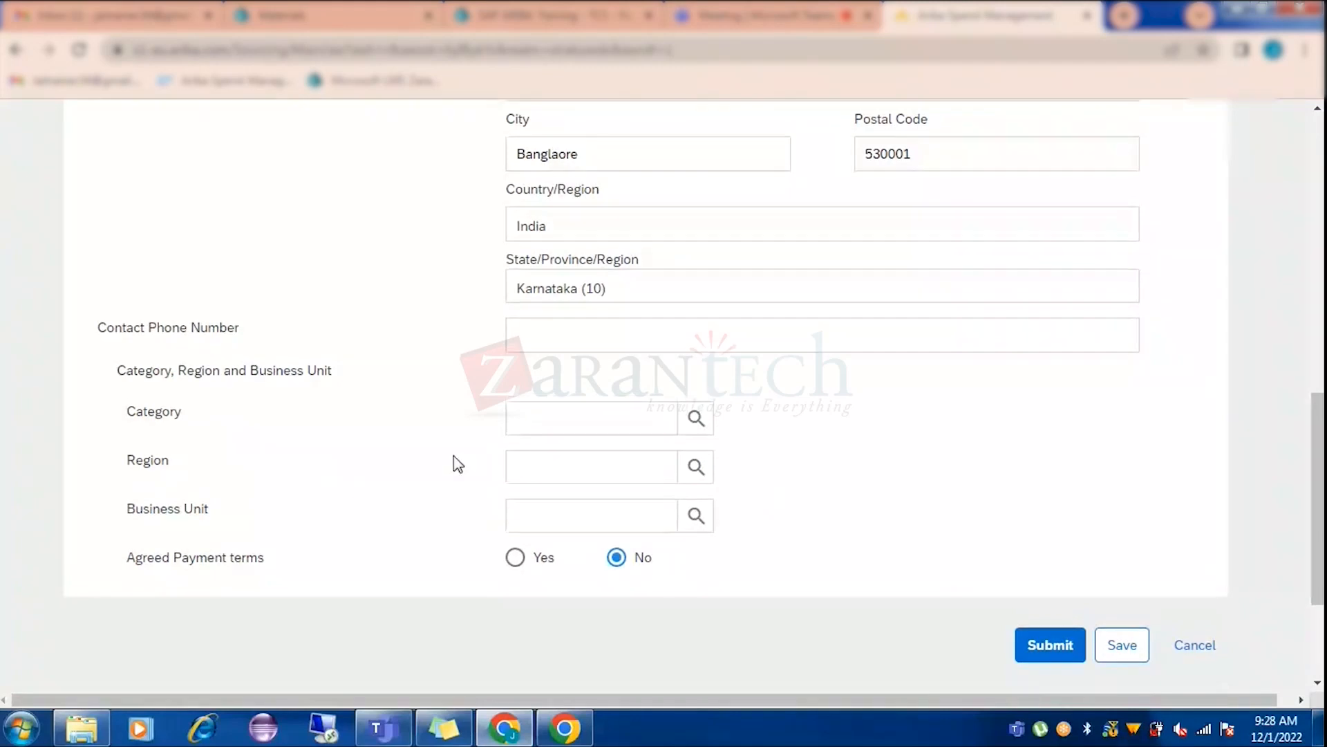
{"action": "scroll", "coordinate": [453, 463], "scroll_direction": "up", "scroll_amount": 5}
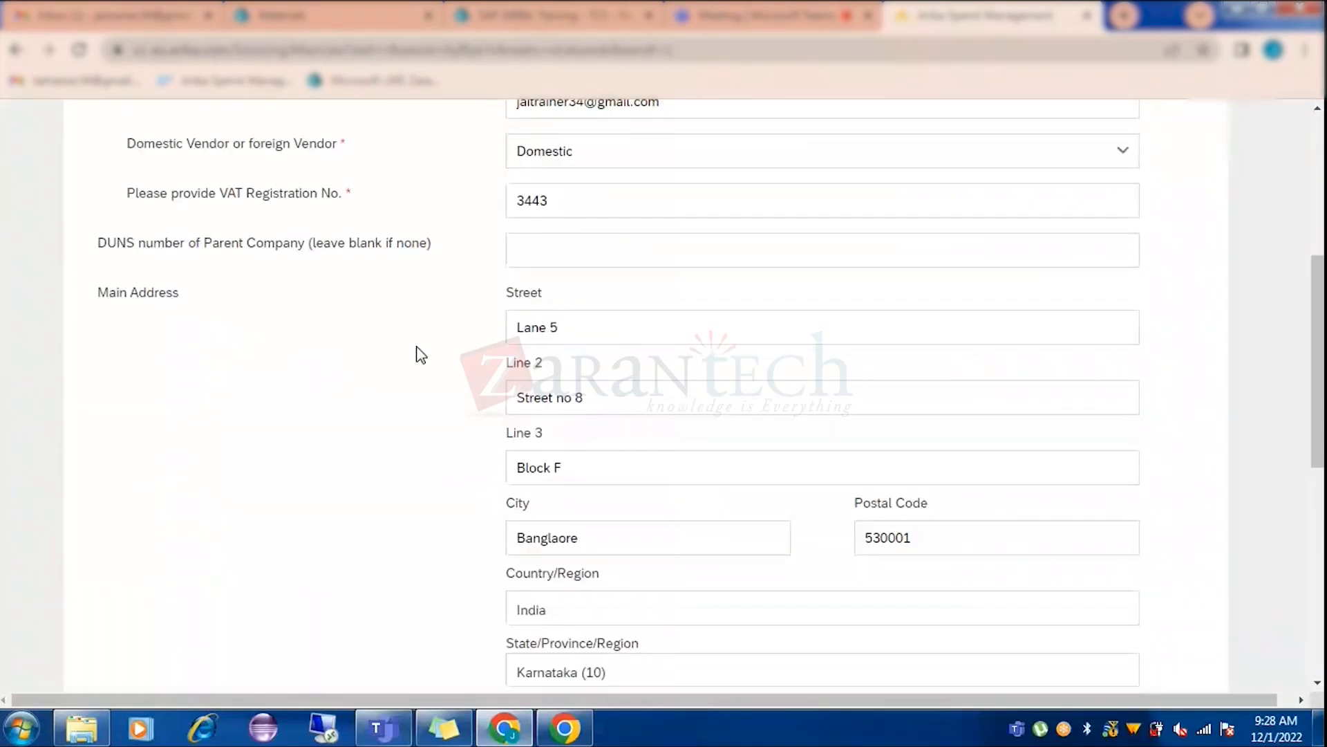
{"action": "scroll", "coordinate": [421, 355], "scroll_direction": "up", "scroll_amount": 1}
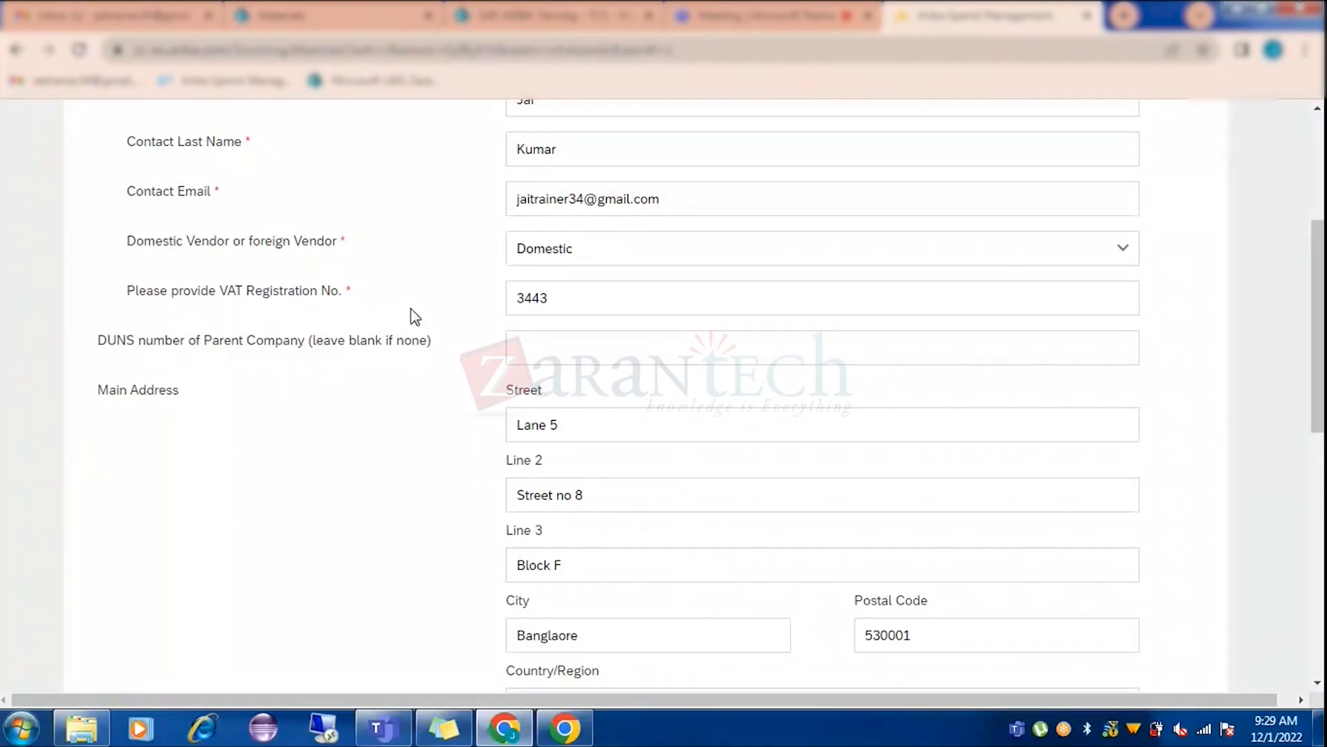
Delete the old VAT registration number 3443 so the required field is blank.
{"action": "double_click", "coordinate": [532, 298]}
{"action": "key", "text": "BackSpace"}
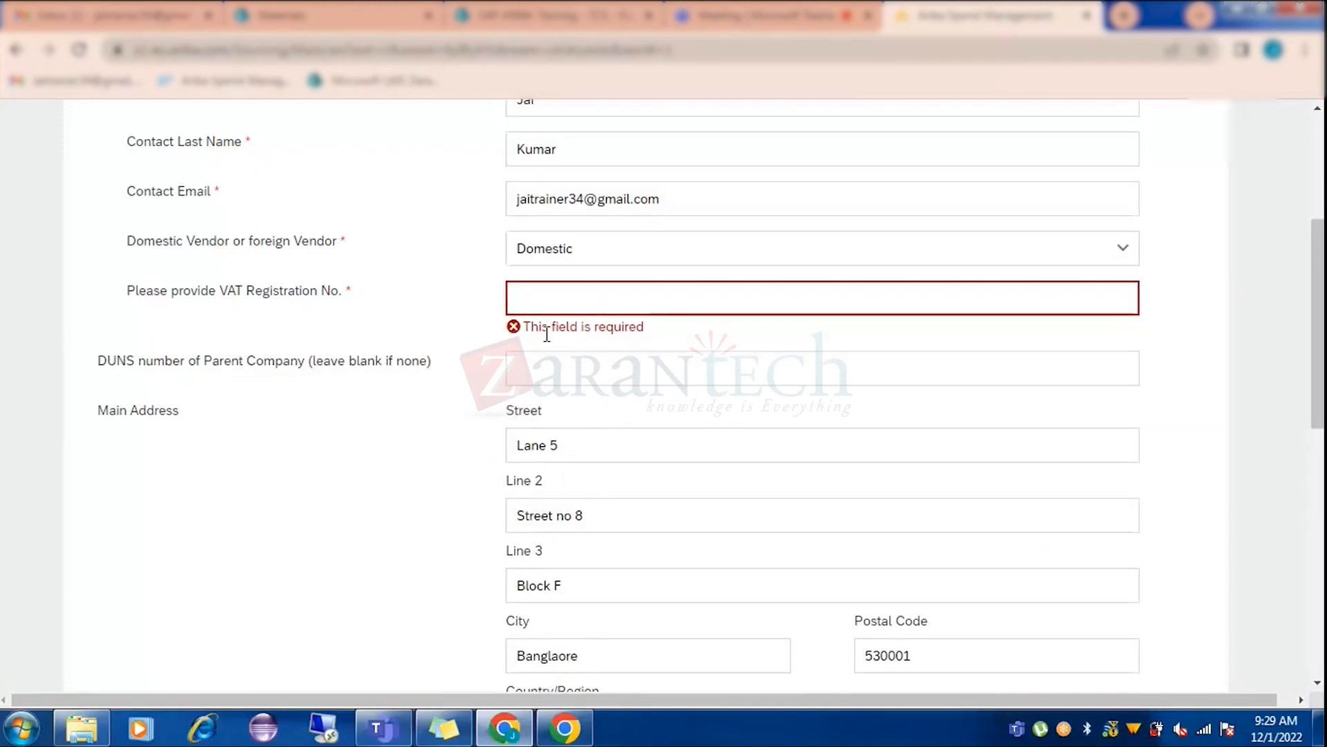
{"action": "scroll", "coordinate": [597, 332], "scroll_direction": "down", "scroll_amount": 10}
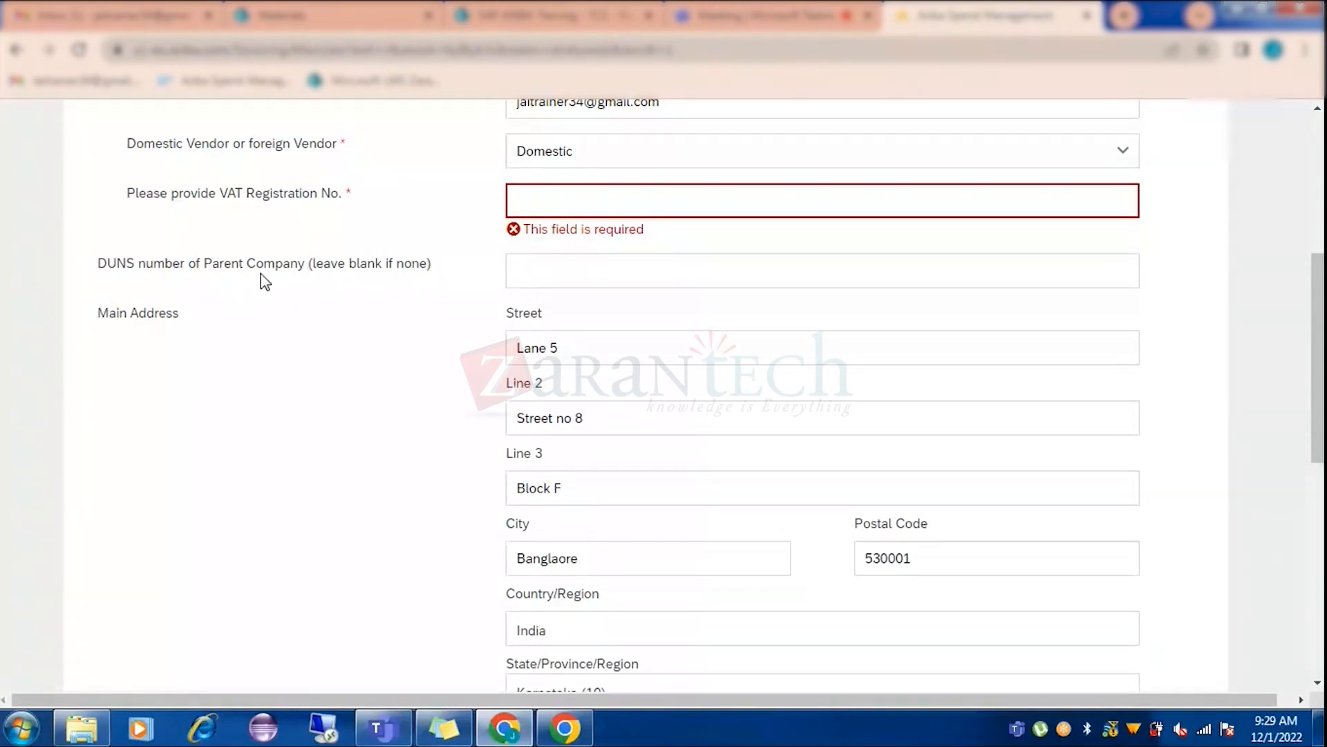
{"action": "scroll", "coordinate": [393, 409], "scroll_direction": "up", "scroll_amount": 5}
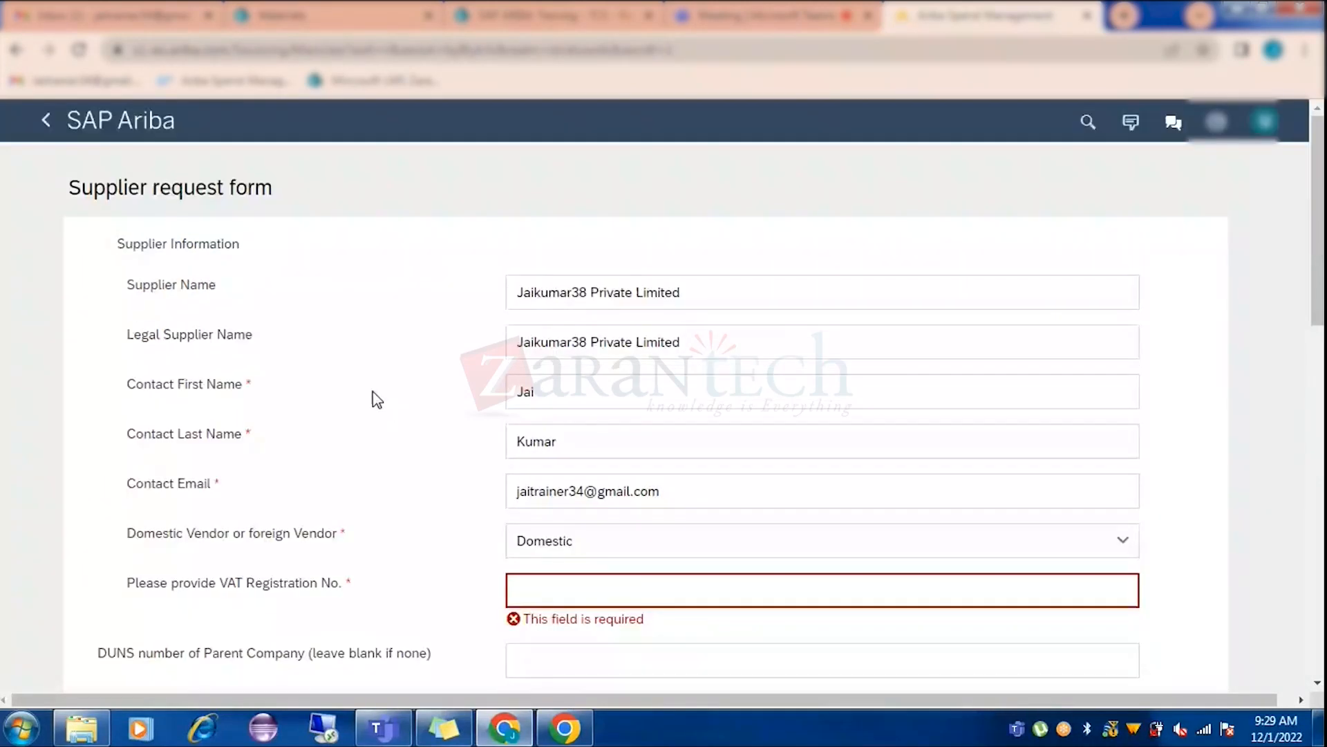
{"action": "scroll", "coordinate": [340, 531], "scroll_direction": "down", "scroll_amount": 2}
{"action": "scroll", "coordinate": [341, 531], "scroll_direction": "down", "scroll_amount": 8}
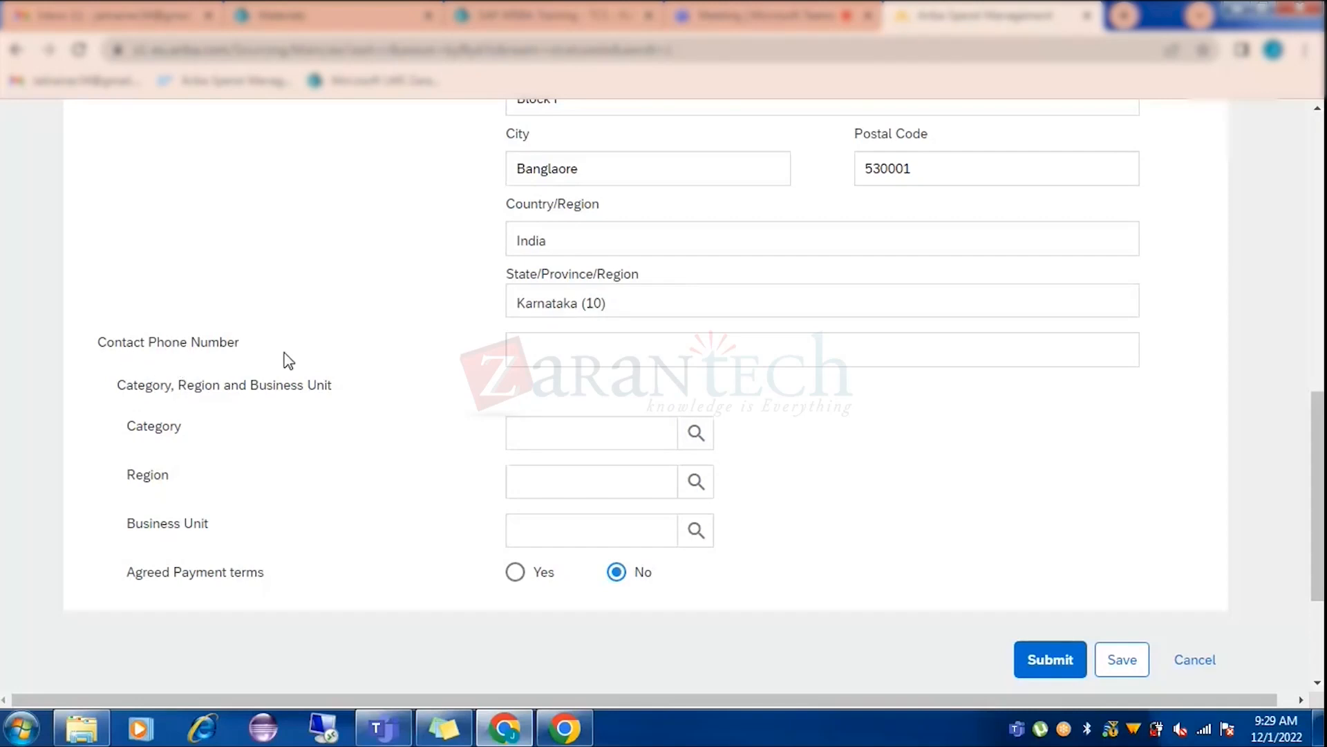
{"action": "left_click", "coordinate": [549, 356]}
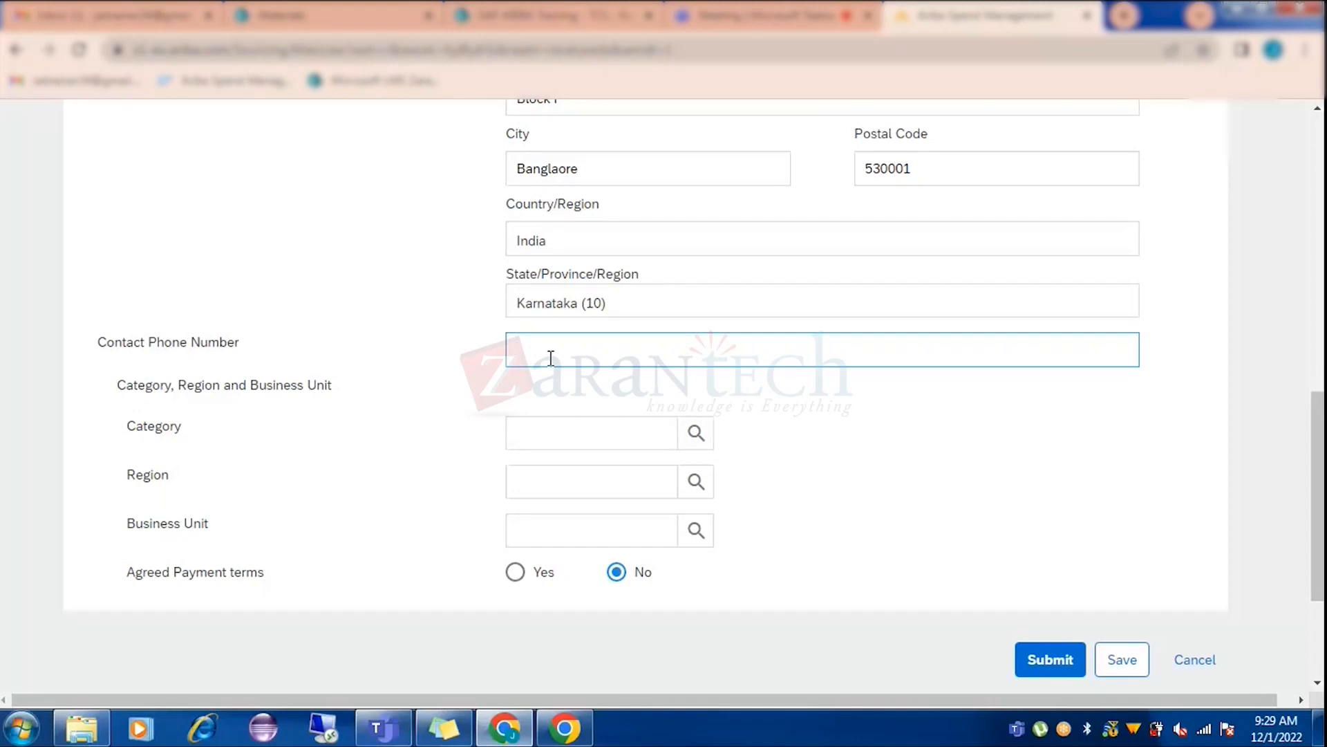
{"action": "scroll", "coordinate": [551, 358], "scroll_direction": "up", "scroll_amount": 2}
Enter 35546 in the empty VAT Registration No. field.
{"action": "scroll", "coordinate": [551, 357], "scroll_direction": "up", "scroll_amount": 10}
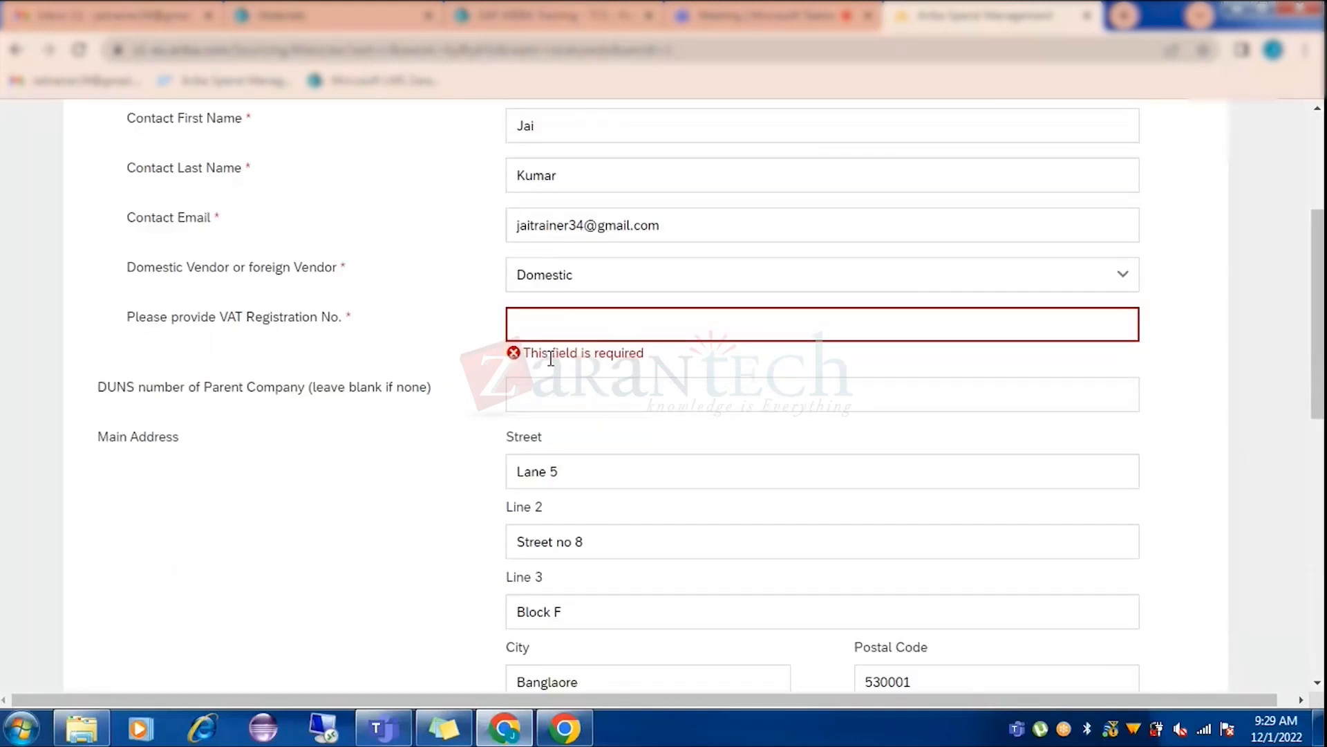
{"action": "left_click", "coordinate": [551, 396]}
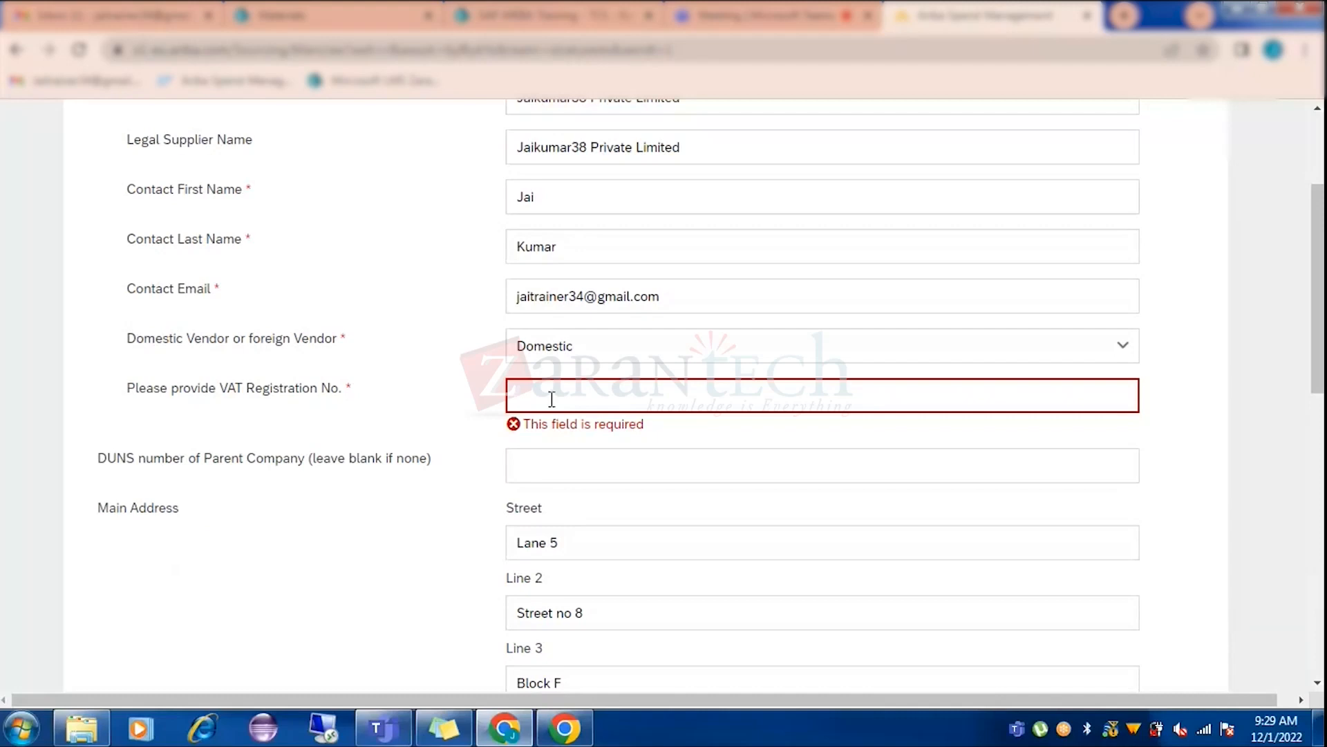
{"action": "type", "text": "35540"}
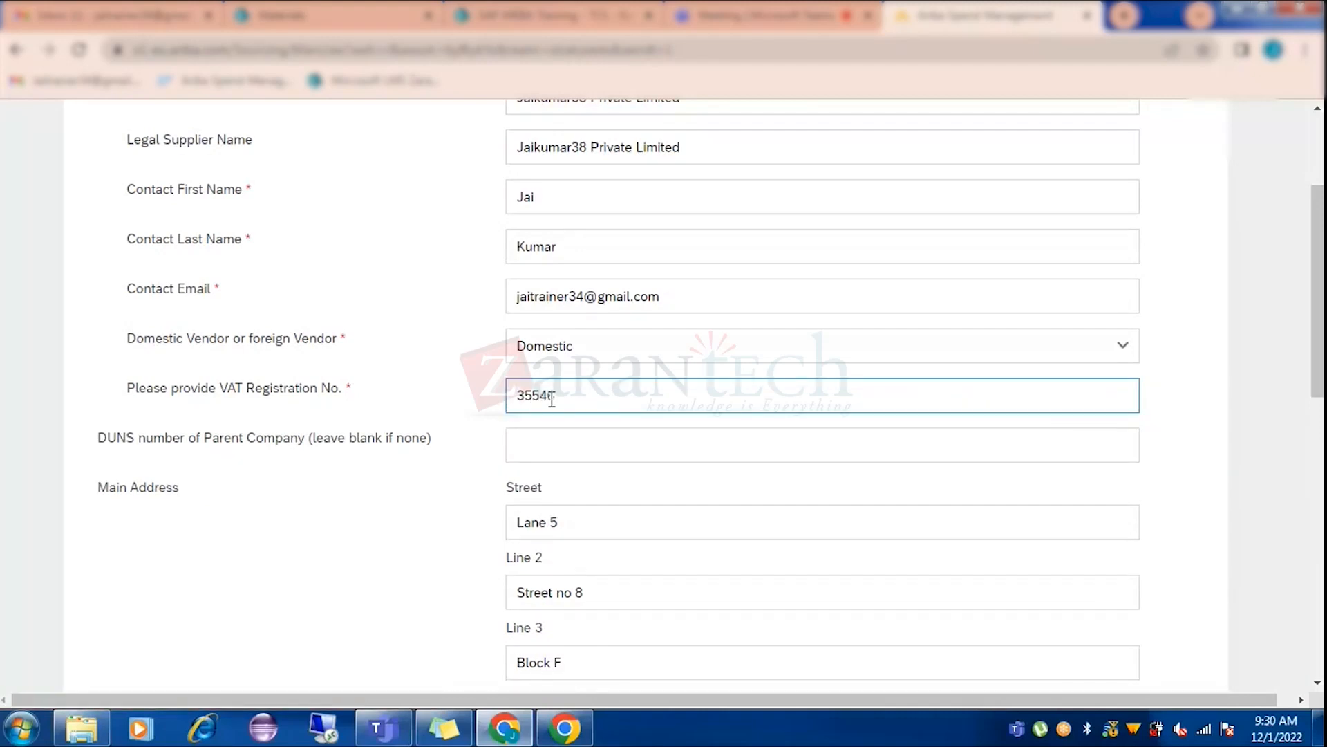
{"action": "left_click", "coordinate": [474, 510]}
{"action": "scroll", "coordinate": [477, 506], "scroll_direction": "down", "scroll_amount": 3}
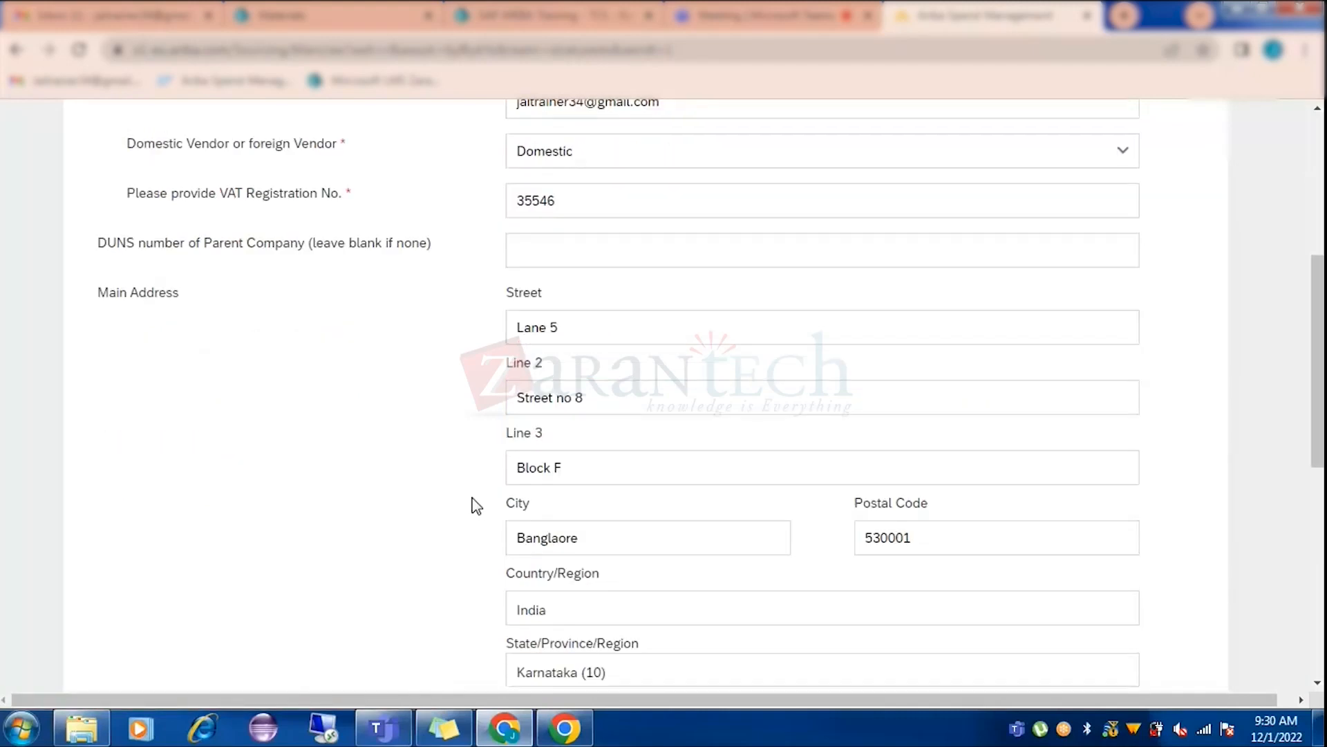
{"action": "scroll", "coordinate": [475, 506], "scroll_direction": "down", "scroll_amount": 5}
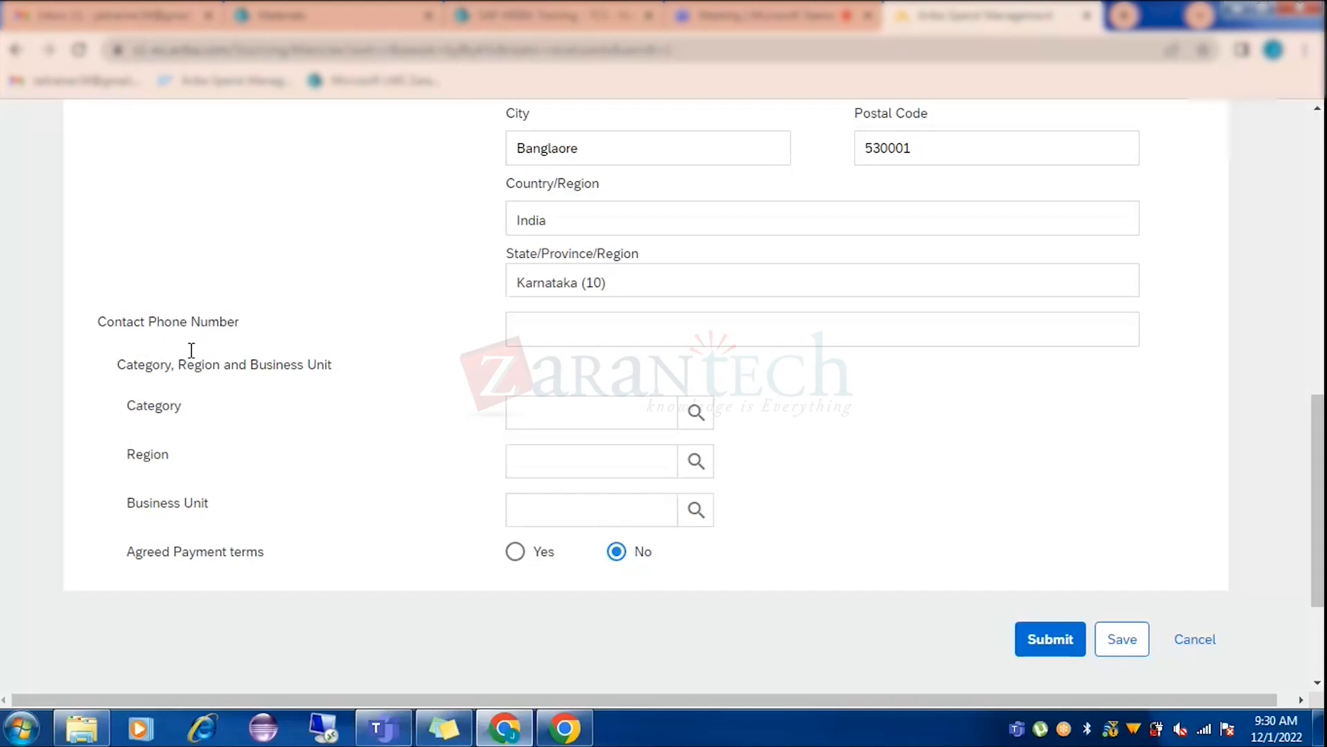
{"action": "left_click", "coordinate": [670, 421]}
{"action": "scroll", "coordinate": [371, 483], "scroll_direction": "up", "scroll_amount": 9}
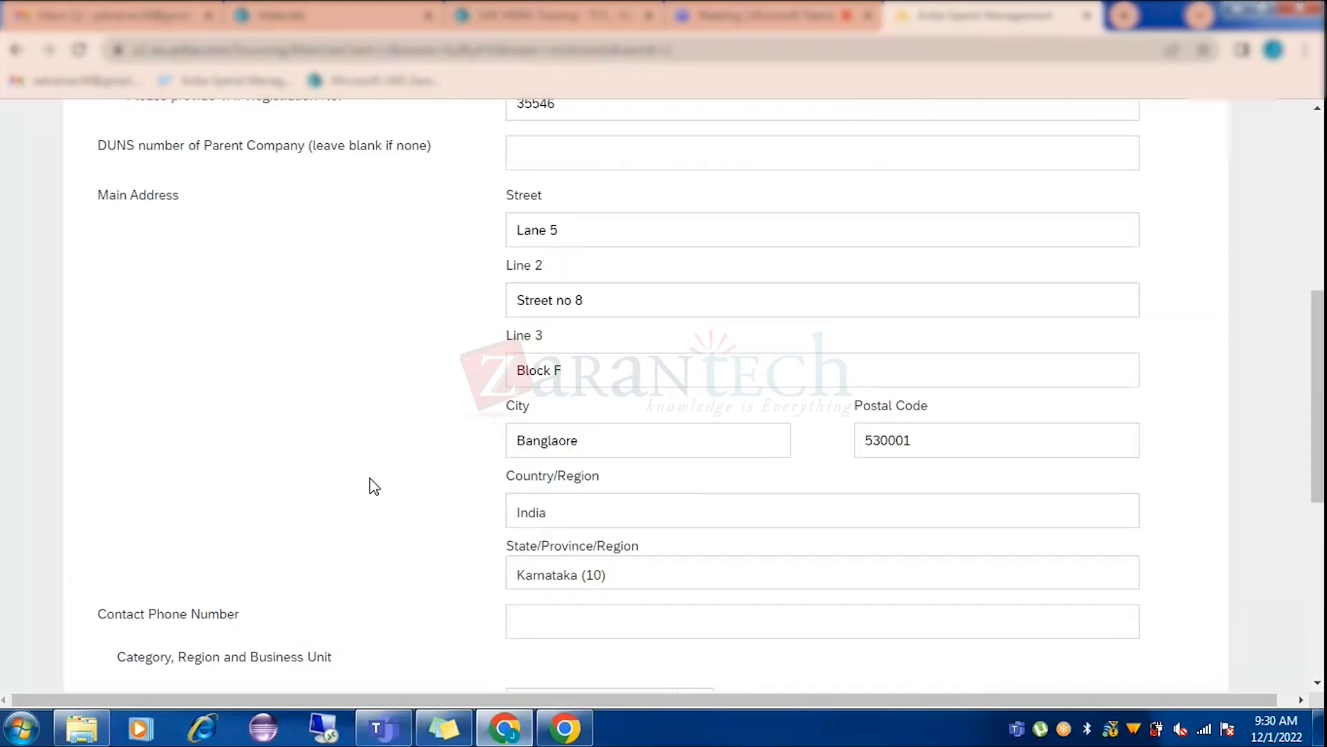
{"action": "scroll", "coordinate": [374, 460], "scroll_direction": "up", "scroll_amount": 1}
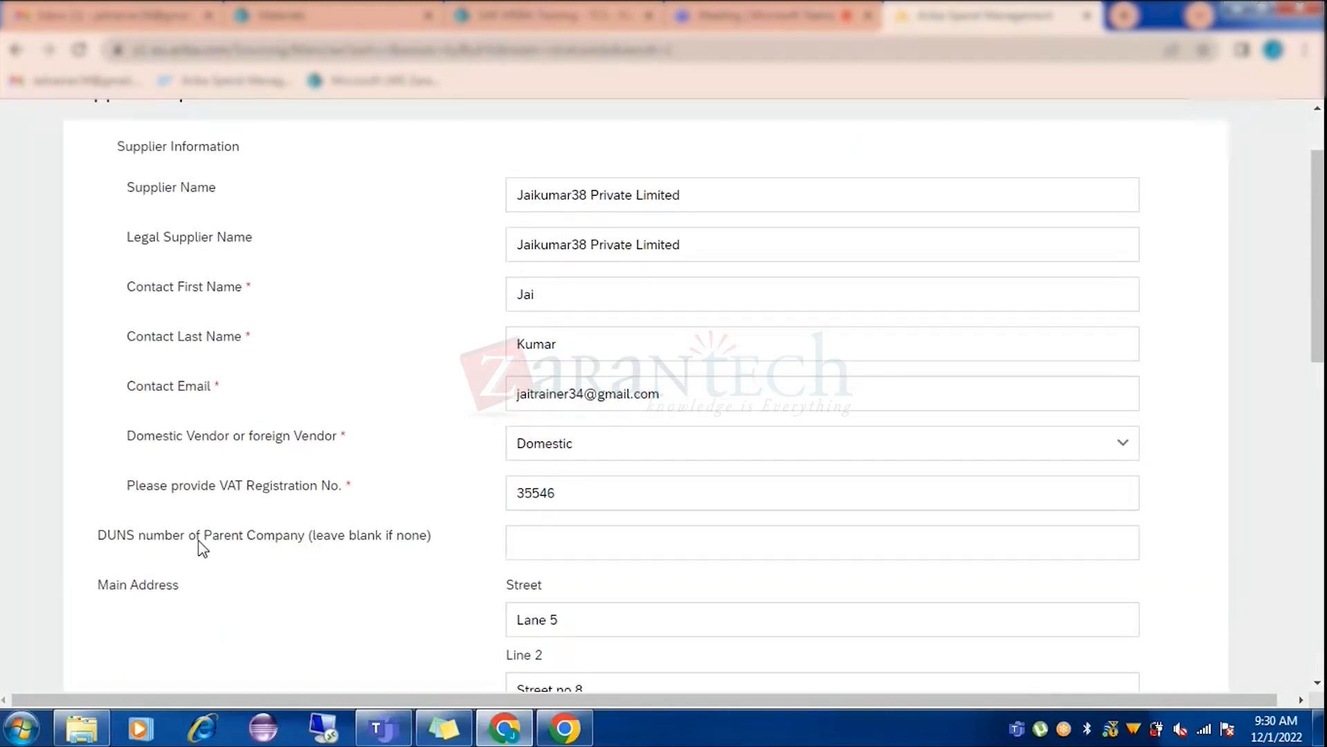
{"action": "scroll", "coordinate": [201, 550], "scroll_direction": "down", "scroll_amount": 8}
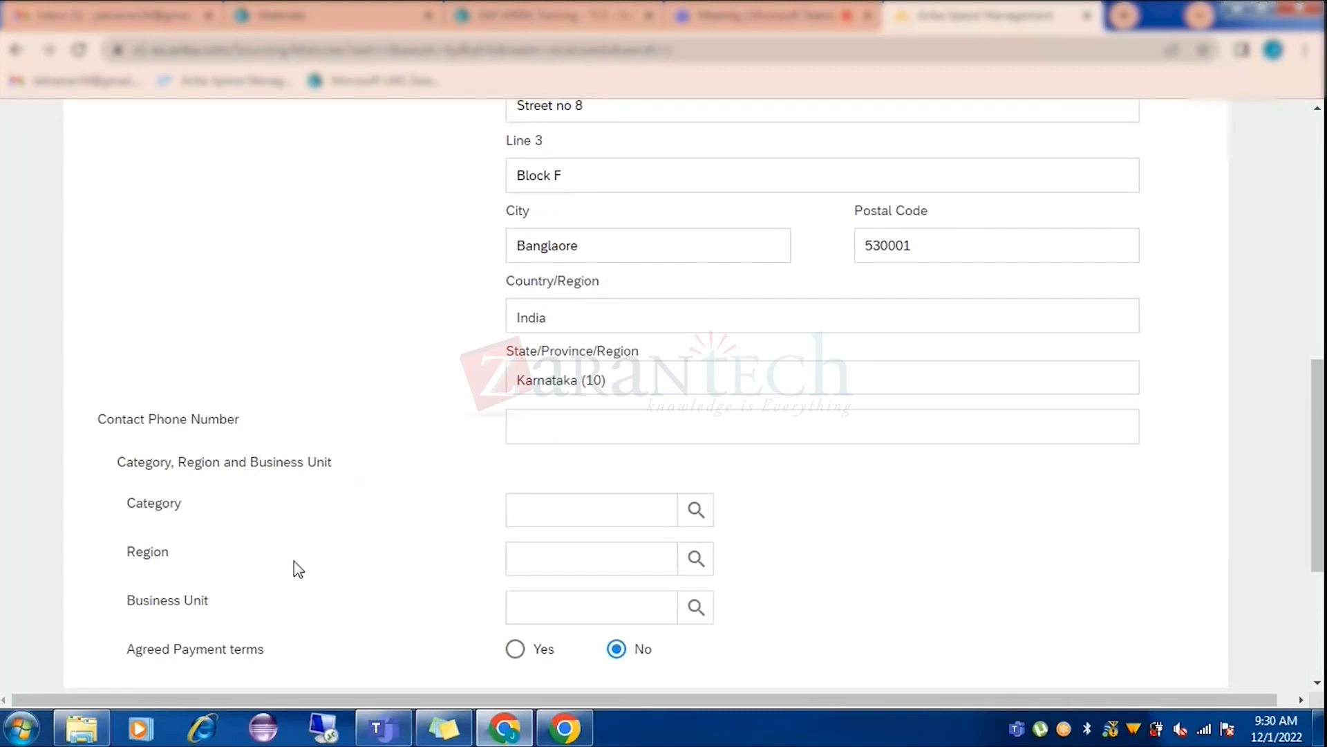
{"action": "scroll", "coordinate": [298, 569], "scroll_direction": "down", "scroll_amount": 2}
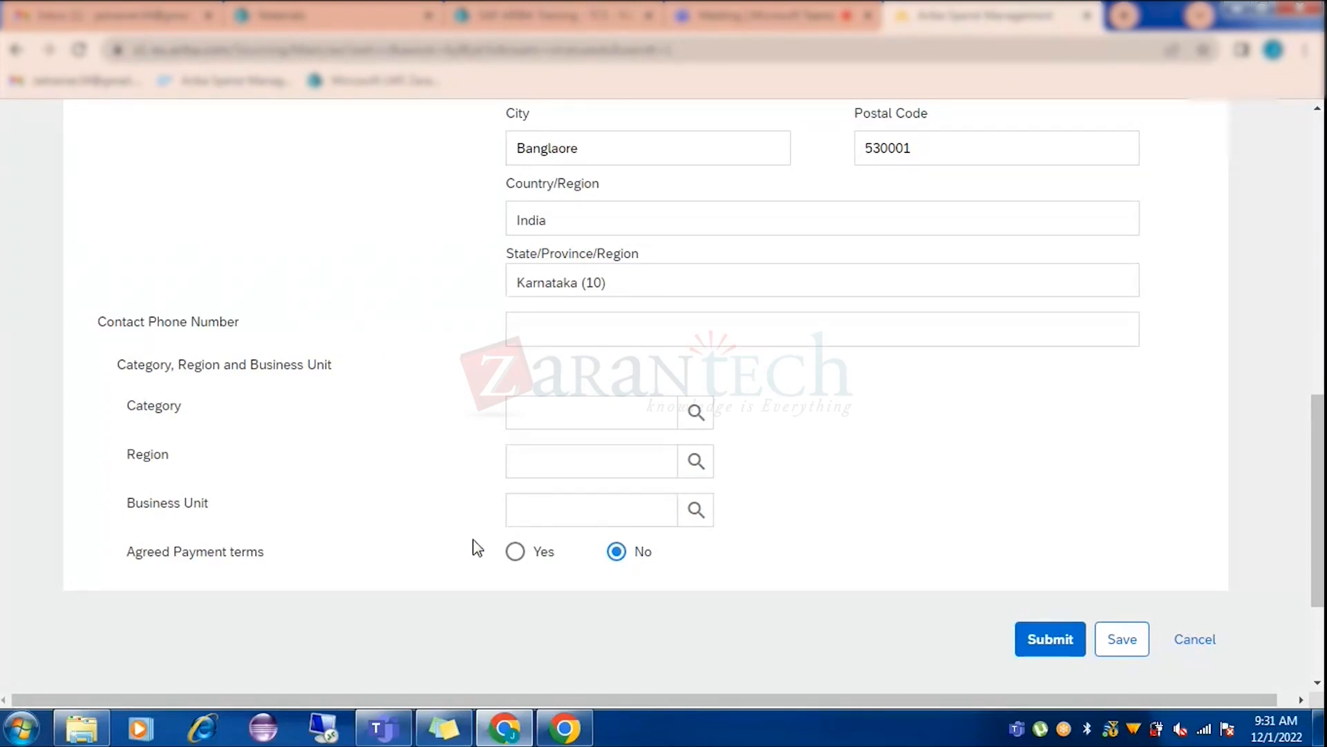
{"action": "scroll", "coordinate": [474, 546], "scroll_direction": "up", "scroll_amount": 12}
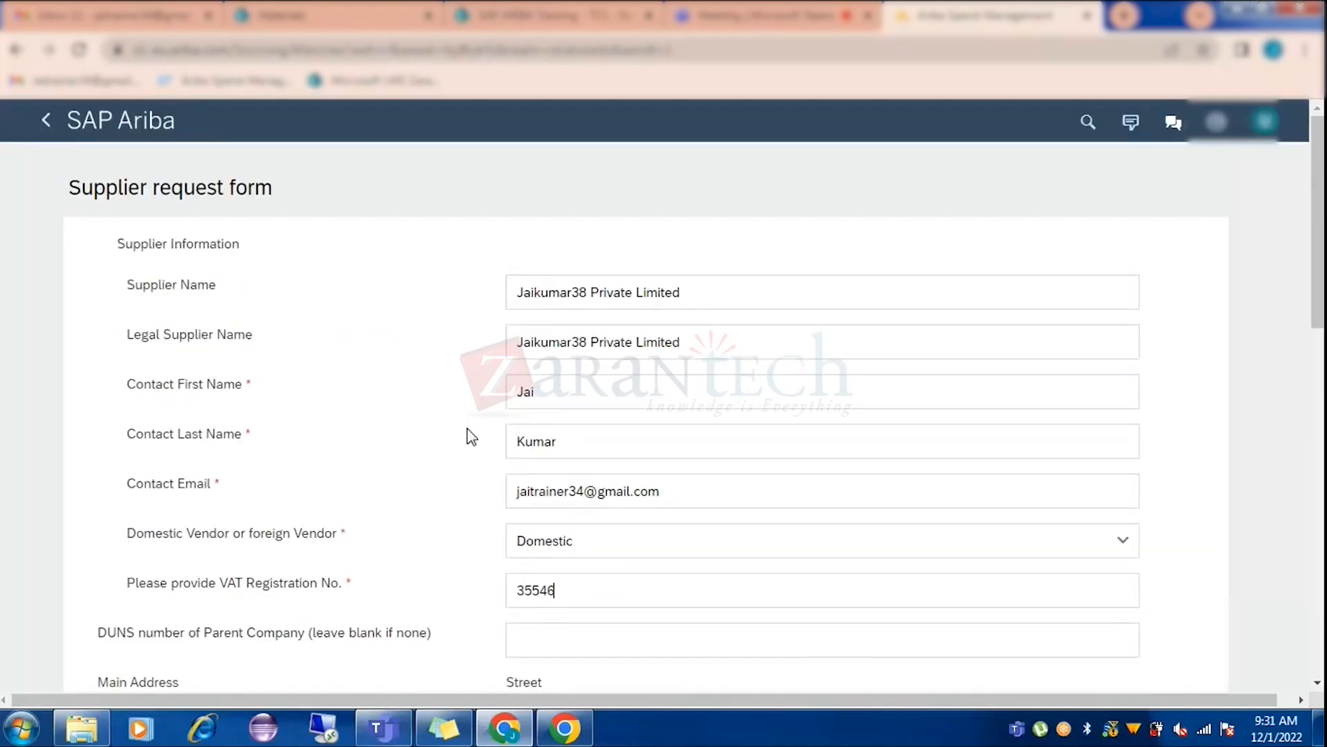
{"action": "scroll", "coordinate": [409, 432], "scroll_direction": "down", "scroll_amount": 12}
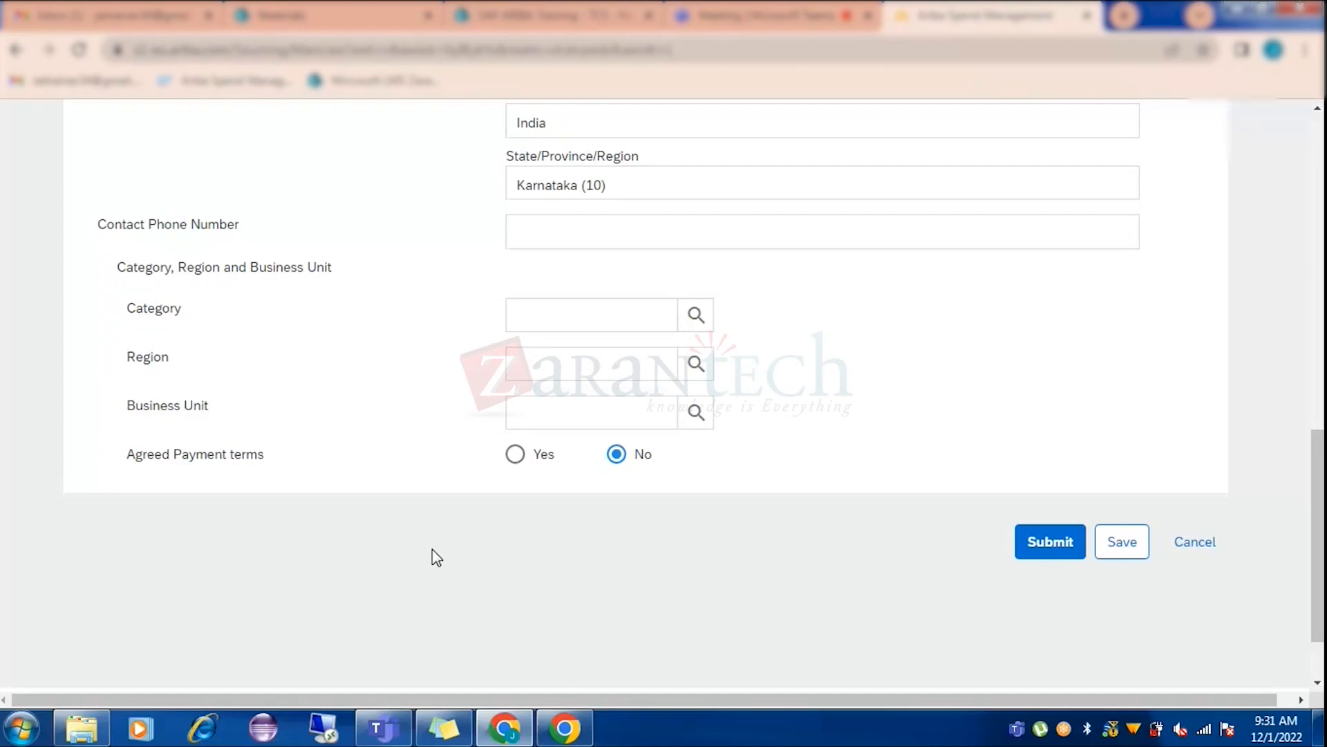
{"action": "scroll", "coordinate": [433, 549], "scroll_direction": "up", "scroll_amount": 12}
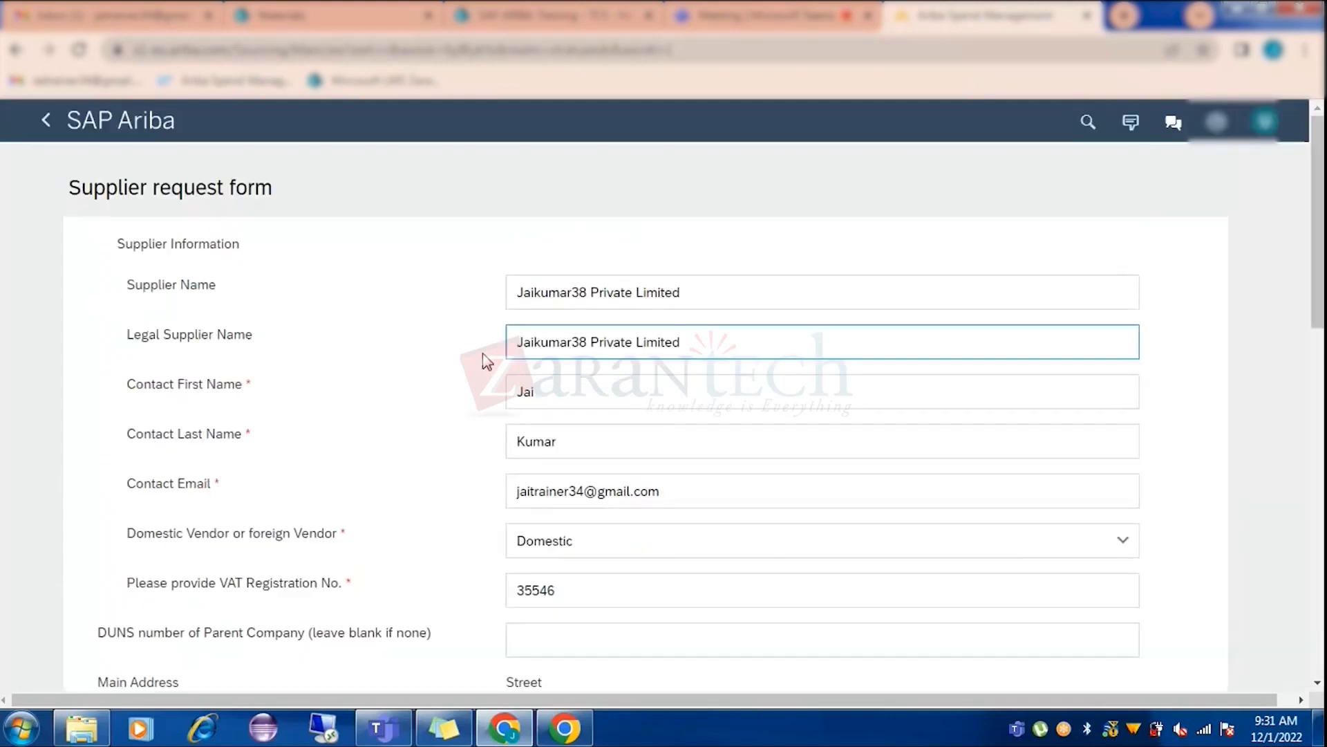
{"action": "left_click", "coordinate": [584, 342]}
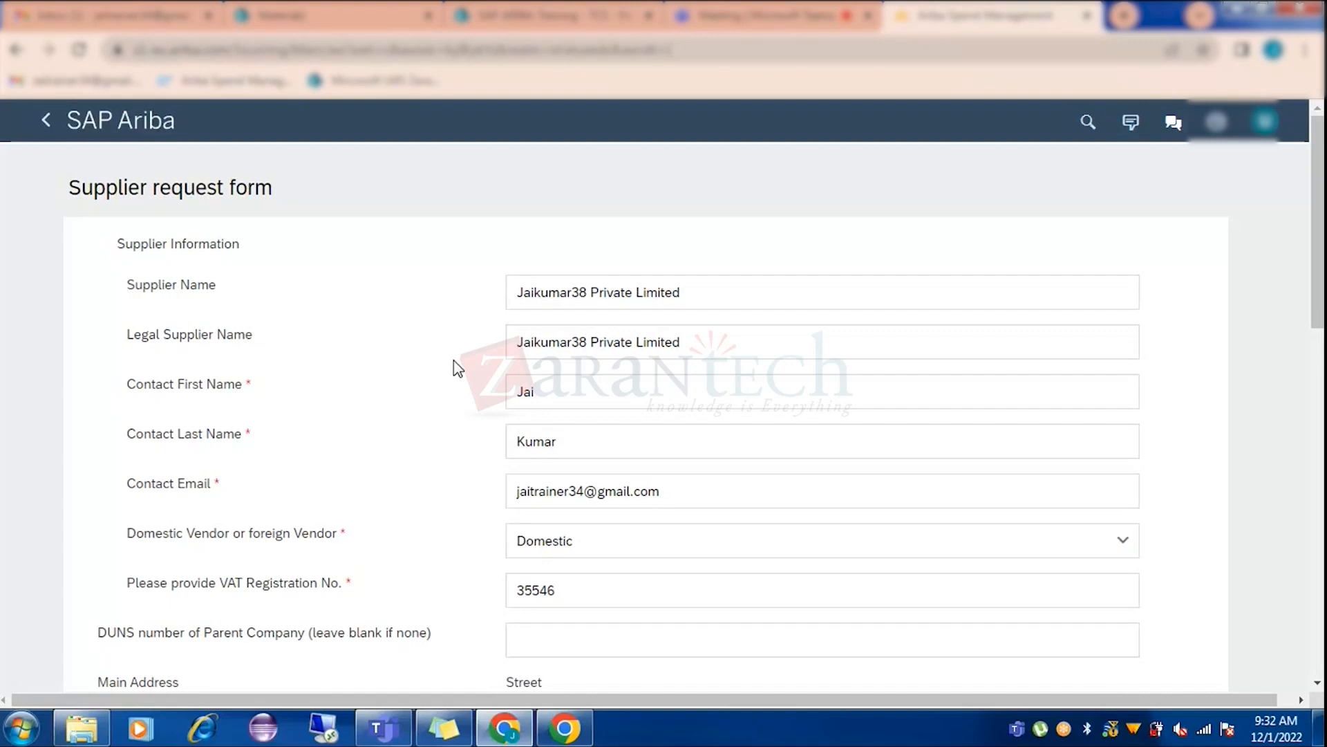
{"action": "scroll", "coordinate": [430, 356], "scroll_direction": "down", "scroll_amount": 8}
{"action": "scroll", "coordinate": [425, 347], "scroll_direction": "down", "scroll_amount": 4}
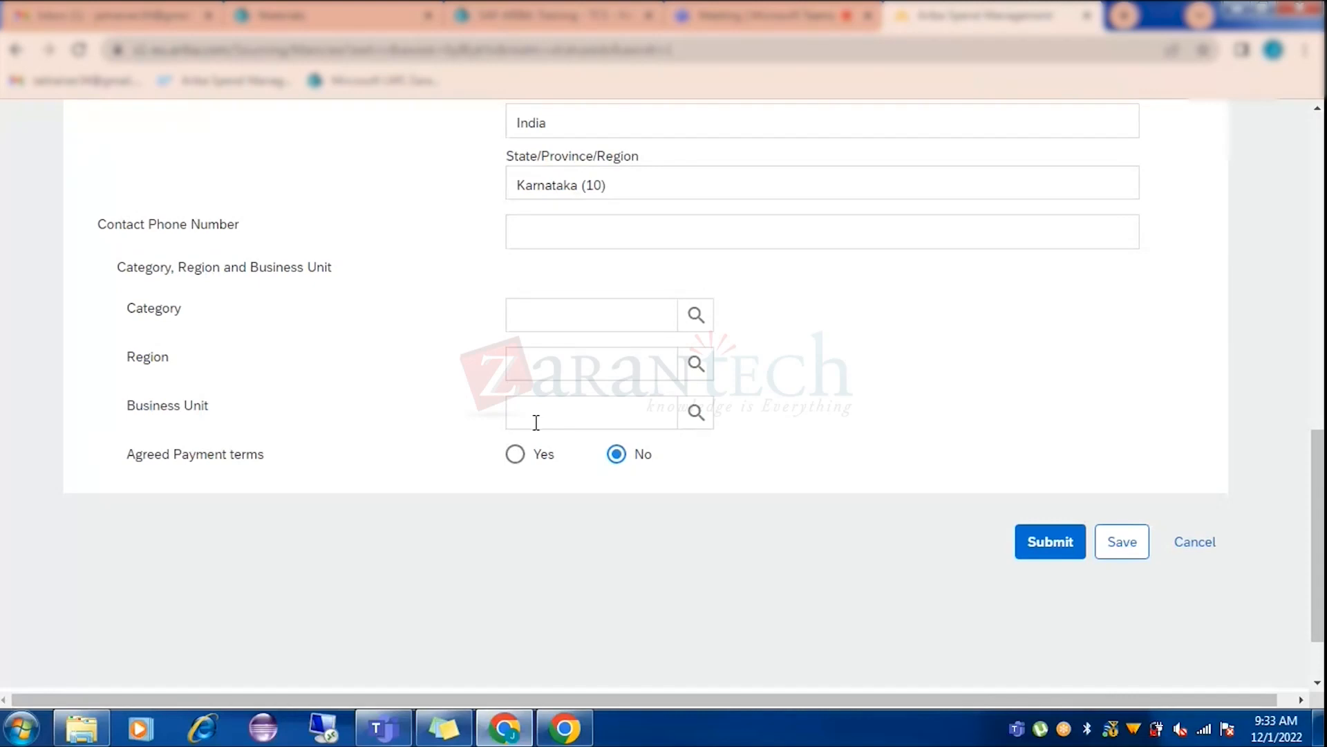
{"action": "scroll", "coordinate": [465, 397], "scroll_direction": "up", "scroll_amount": 7}
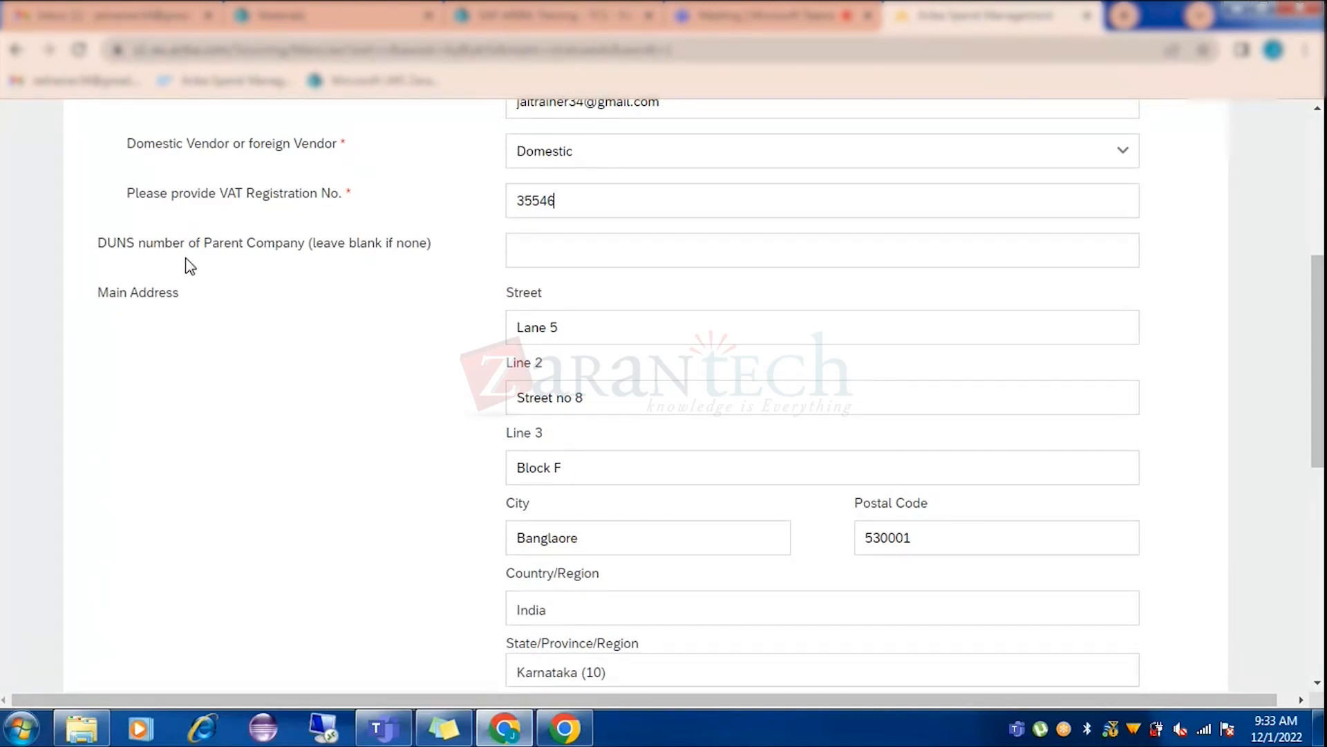
Search Google in a new tab for 'duns' to read what a DUNS number is, then close it.
{"action": "left_click", "coordinate": [1123, 17]}
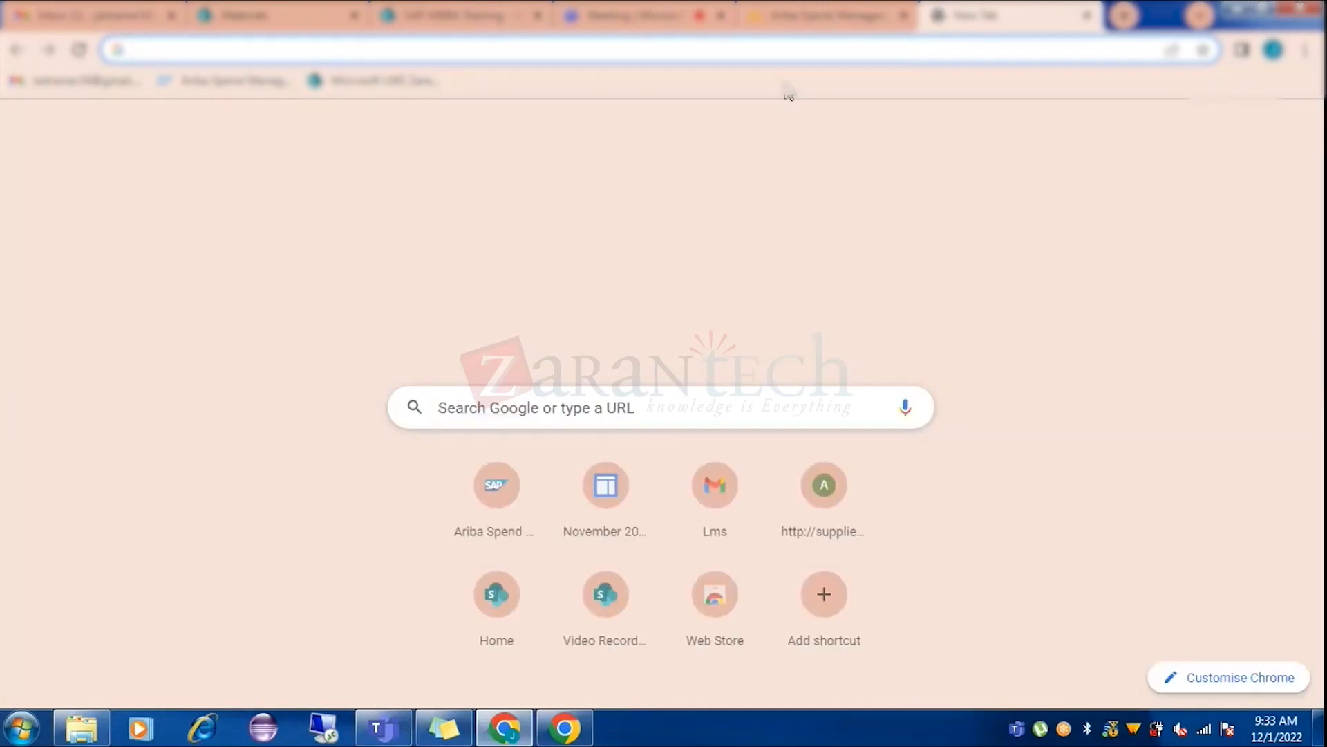
{"action": "type", "text": "duns"}
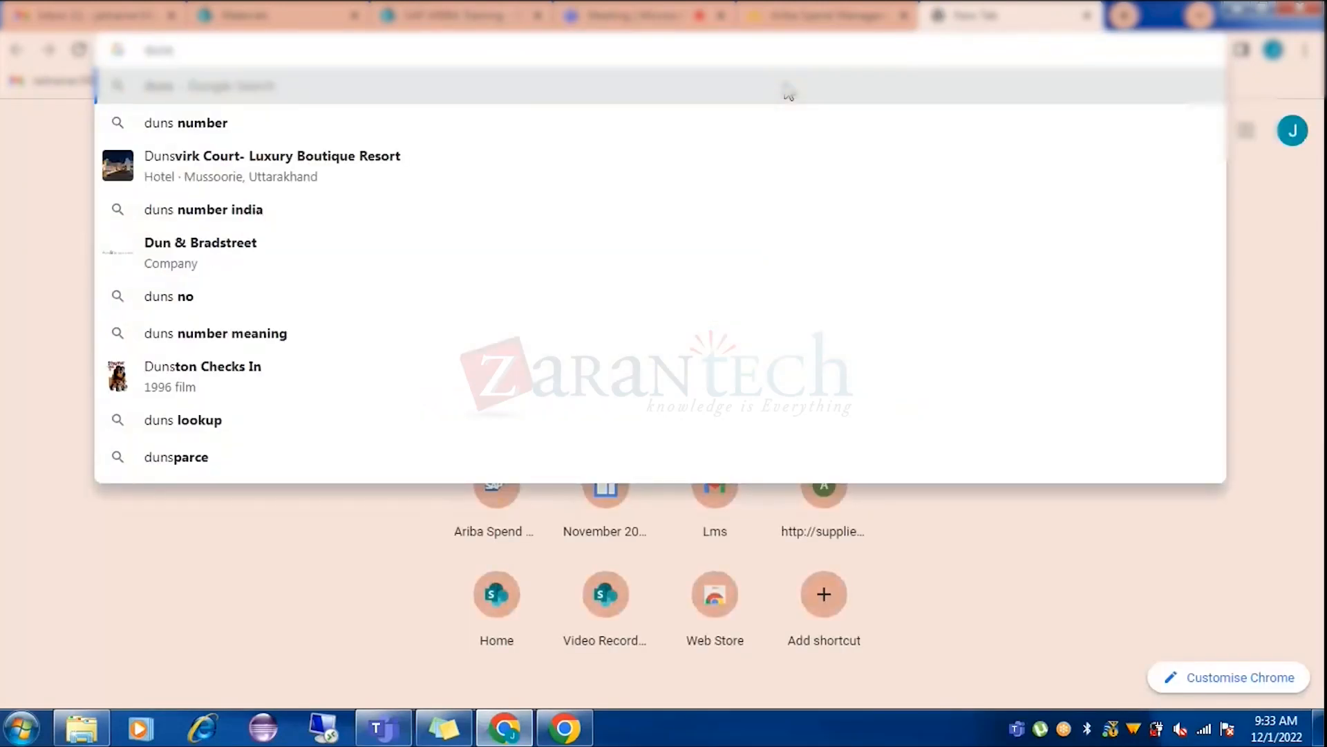
{"action": "key", "text": "Return"}
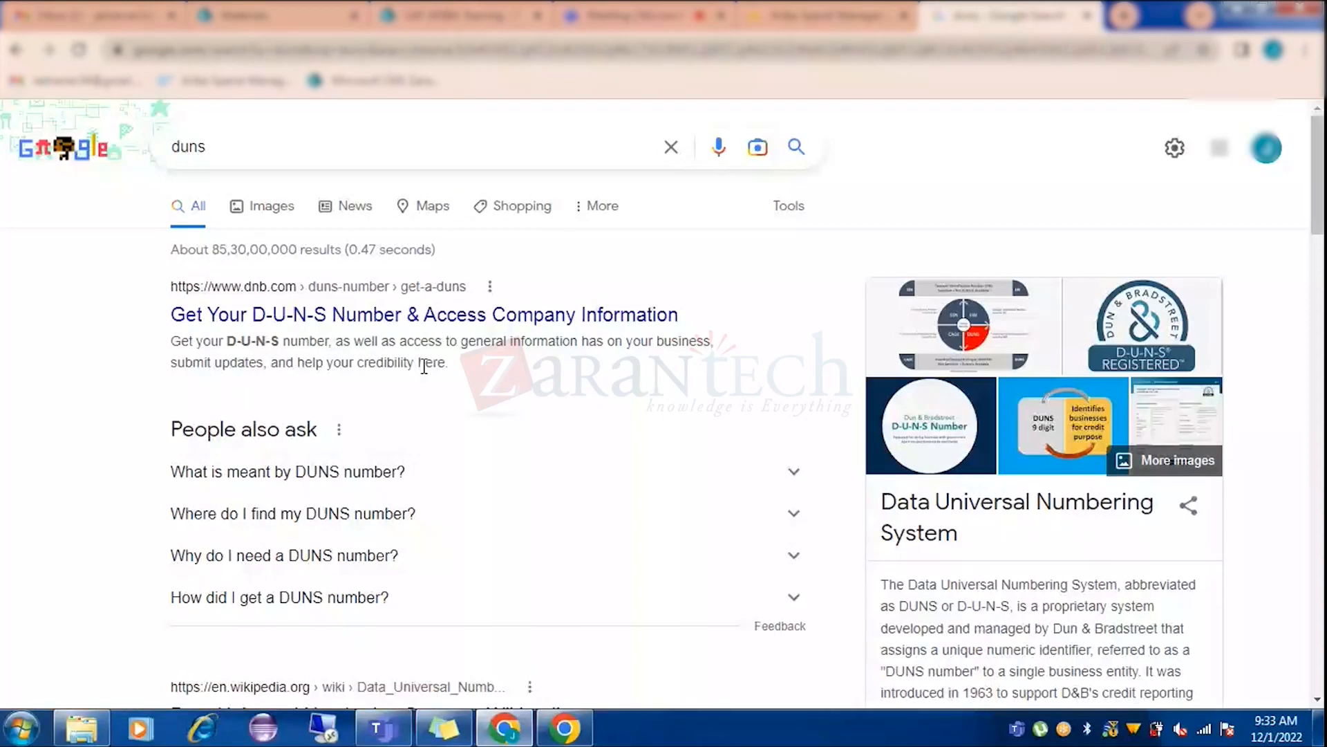
{"action": "left_click", "coordinate": [304, 317]}
{"action": "scroll", "coordinate": [958, 522], "scroll_direction": "down", "scroll_amount": 1}
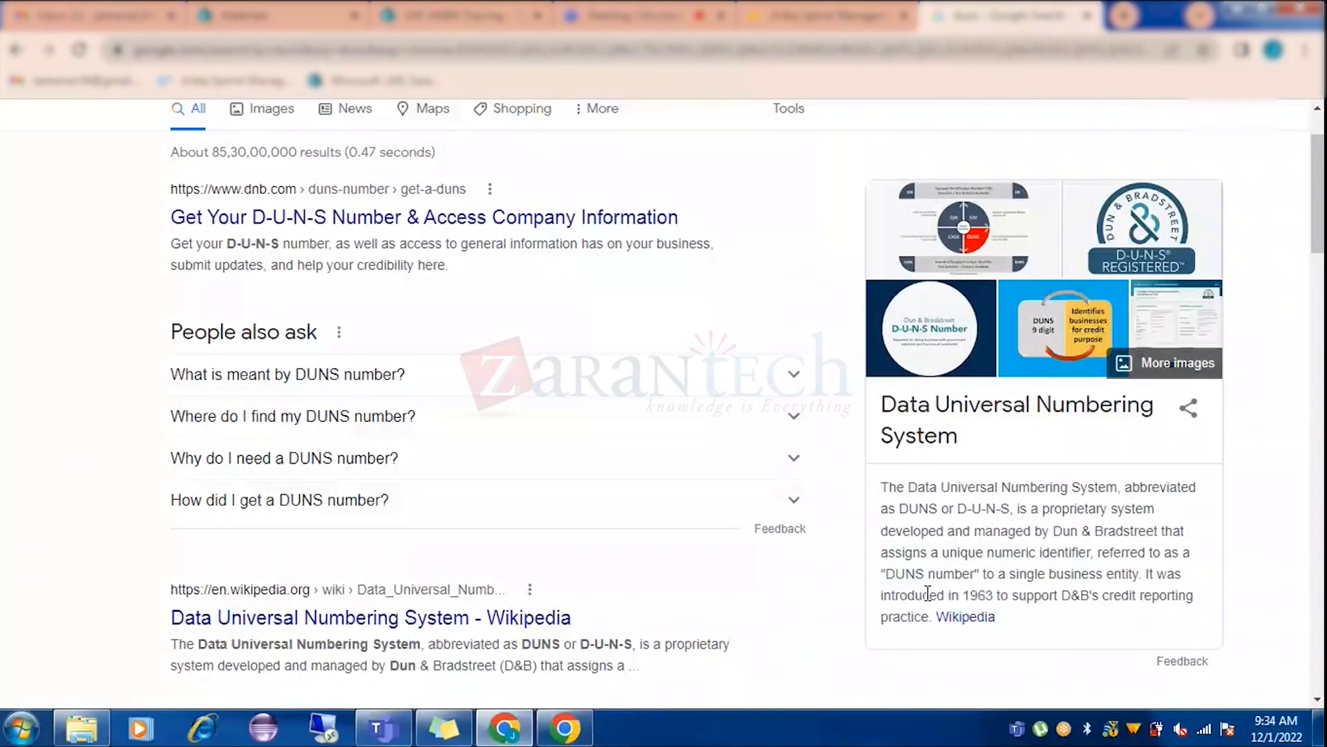
{"action": "key", "text": "ctrl+w"}
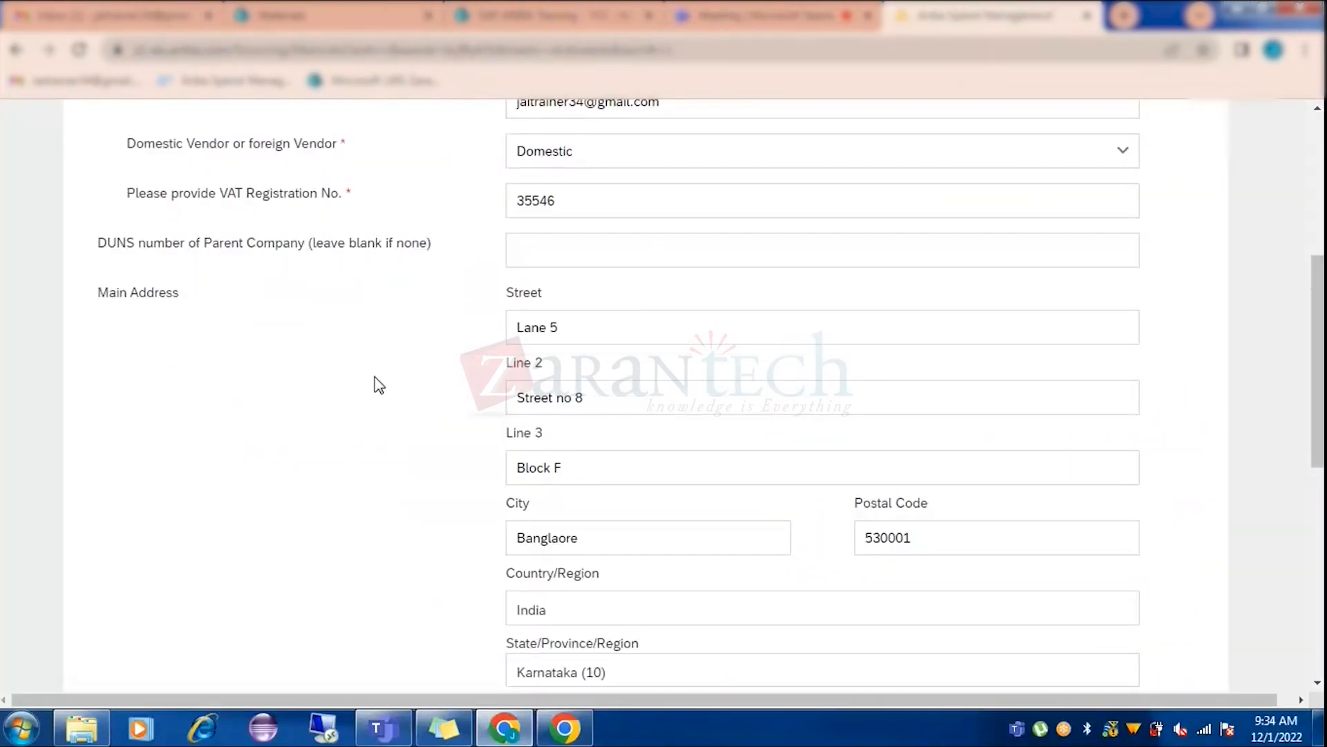
Submit the Jaikumar38 Private Limited supplier request from the bottom of the form.
{"action": "scroll", "coordinate": [379, 385], "scroll_direction": "down", "scroll_amount": 2}
{"action": "scroll", "coordinate": [378, 385], "scroll_direction": "down", "scroll_amount": 9}
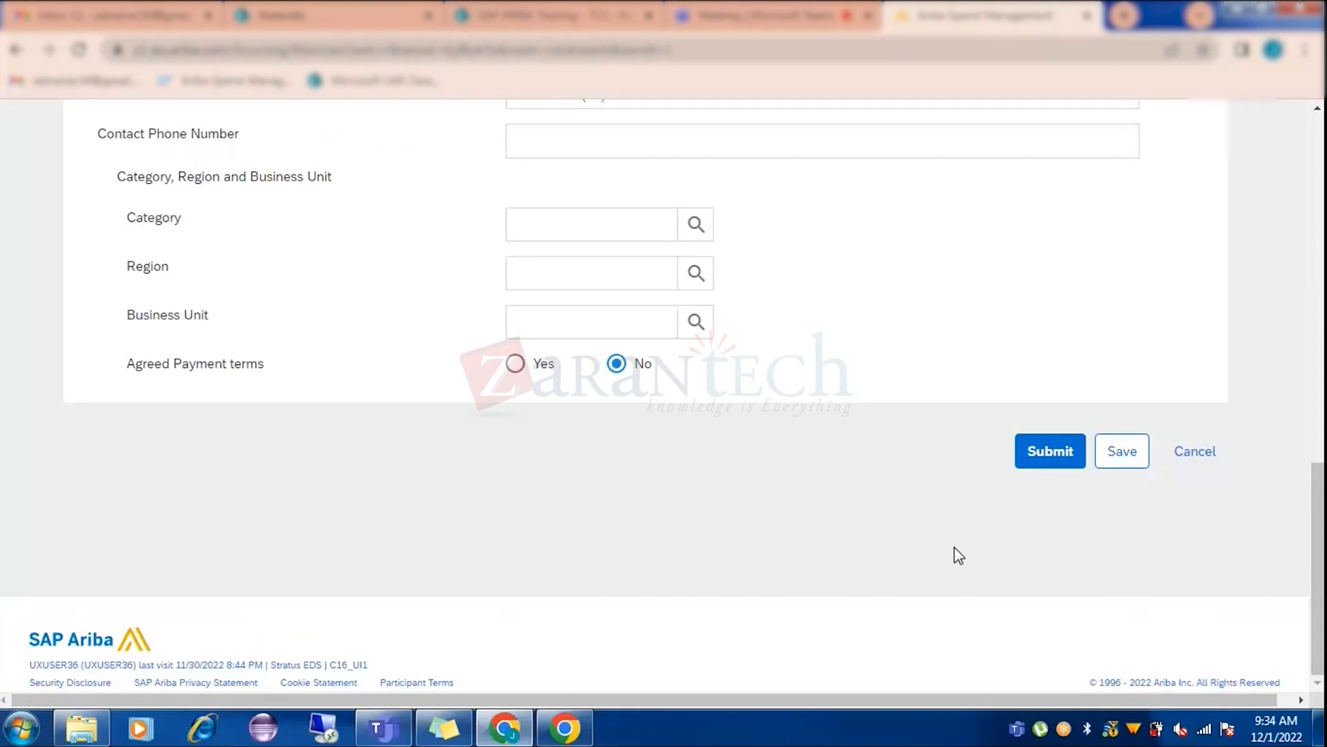
{"action": "scroll", "coordinate": [954, 547], "scroll_direction": "up", "scroll_amount": 15}
{"action": "scroll", "coordinate": [948, 533], "scroll_direction": "up", "scroll_amount": 2}
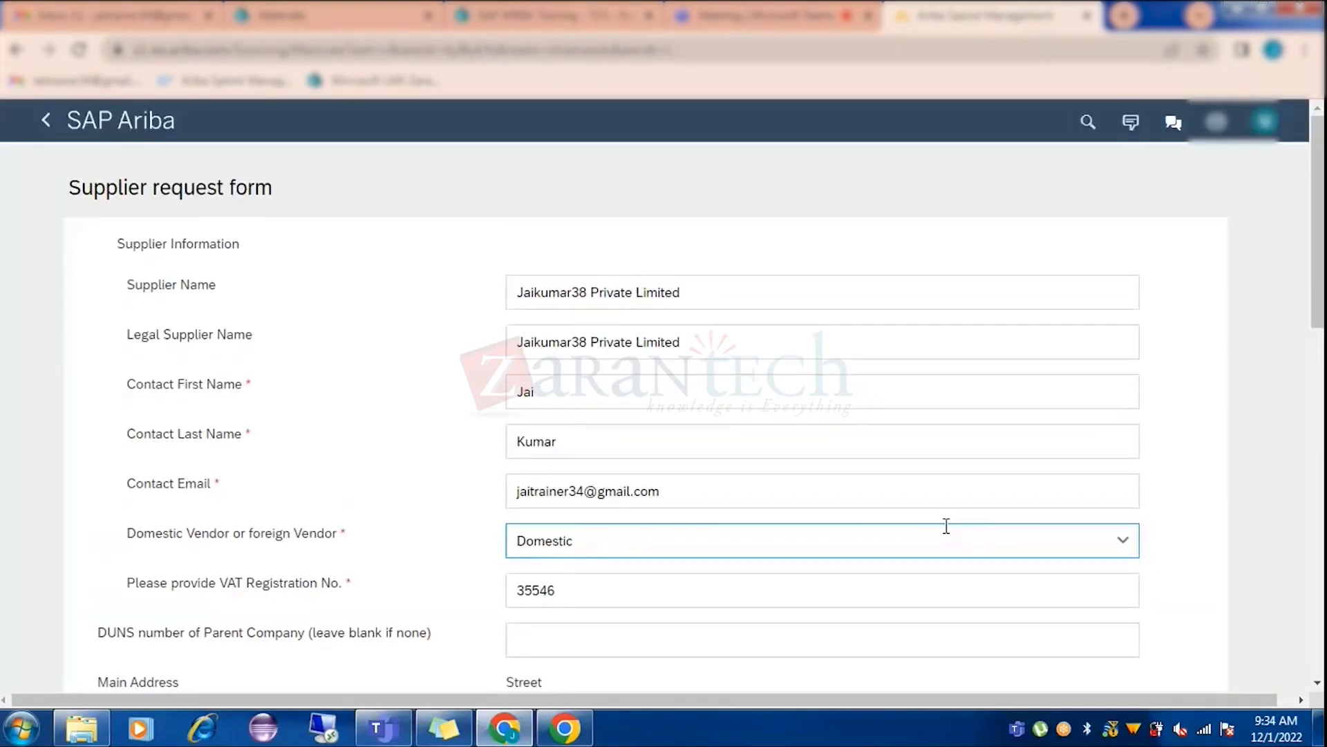
{"action": "scroll", "coordinate": [946, 526], "scroll_direction": "down", "scroll_amount": 10}
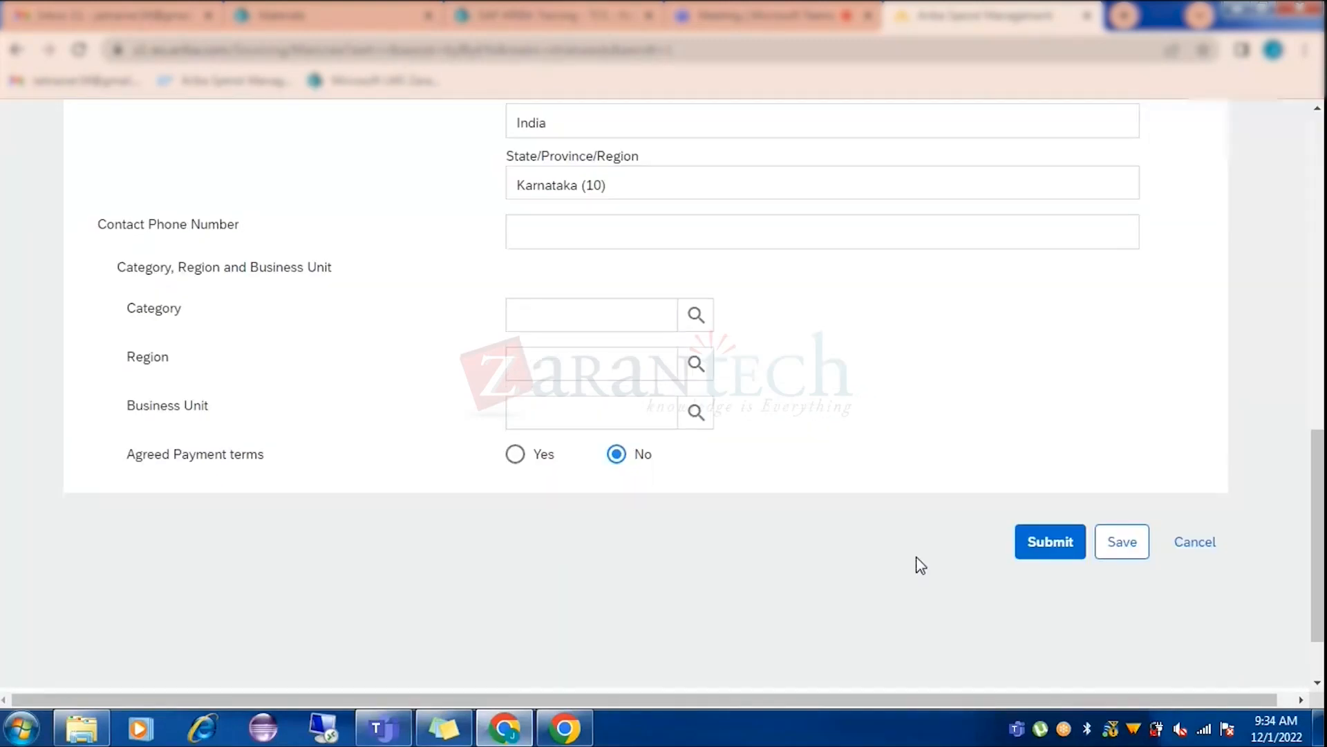
{"action": "left_click", "coordinate": [1052, 546]}
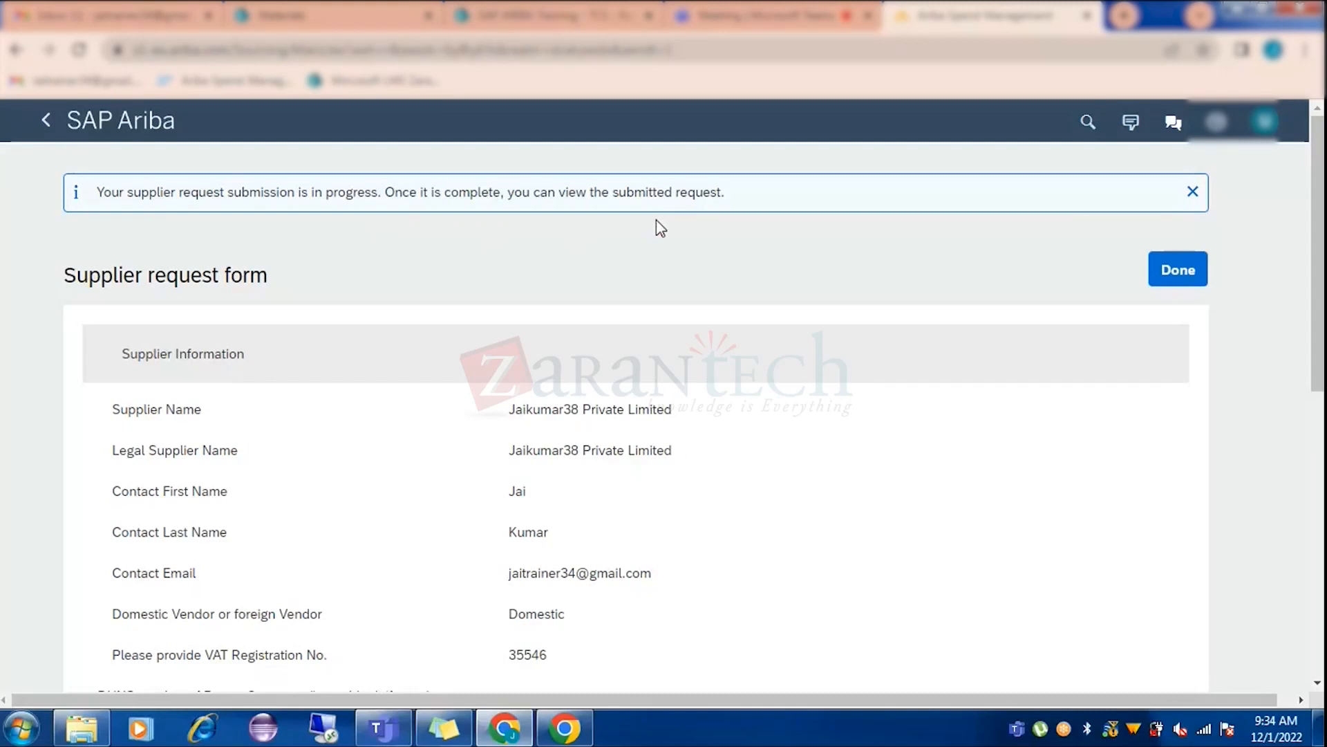
Close the submitted request summary with Done to get back to the home dashboard.
{"action": "scroll", "coordinate": [391, 354], "scroll_direction": "down", "scroll_amount": 5}
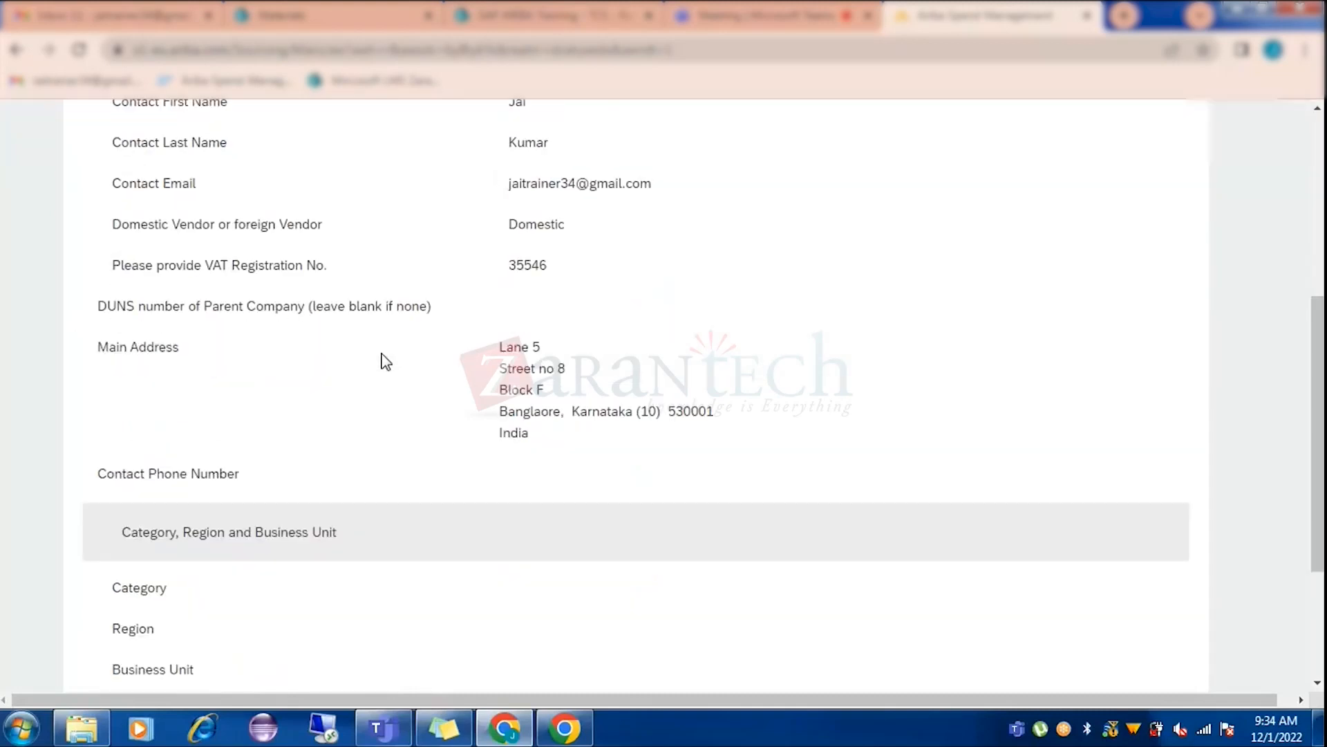
{"action": "scroll", "coordinate": [385, 368], "scroll_direction": "down", "scroll_amount": 3}
{"action": "scroll", "coordinate": [383, 375], "scroll_direction": "up", "scroll_amount": 8}
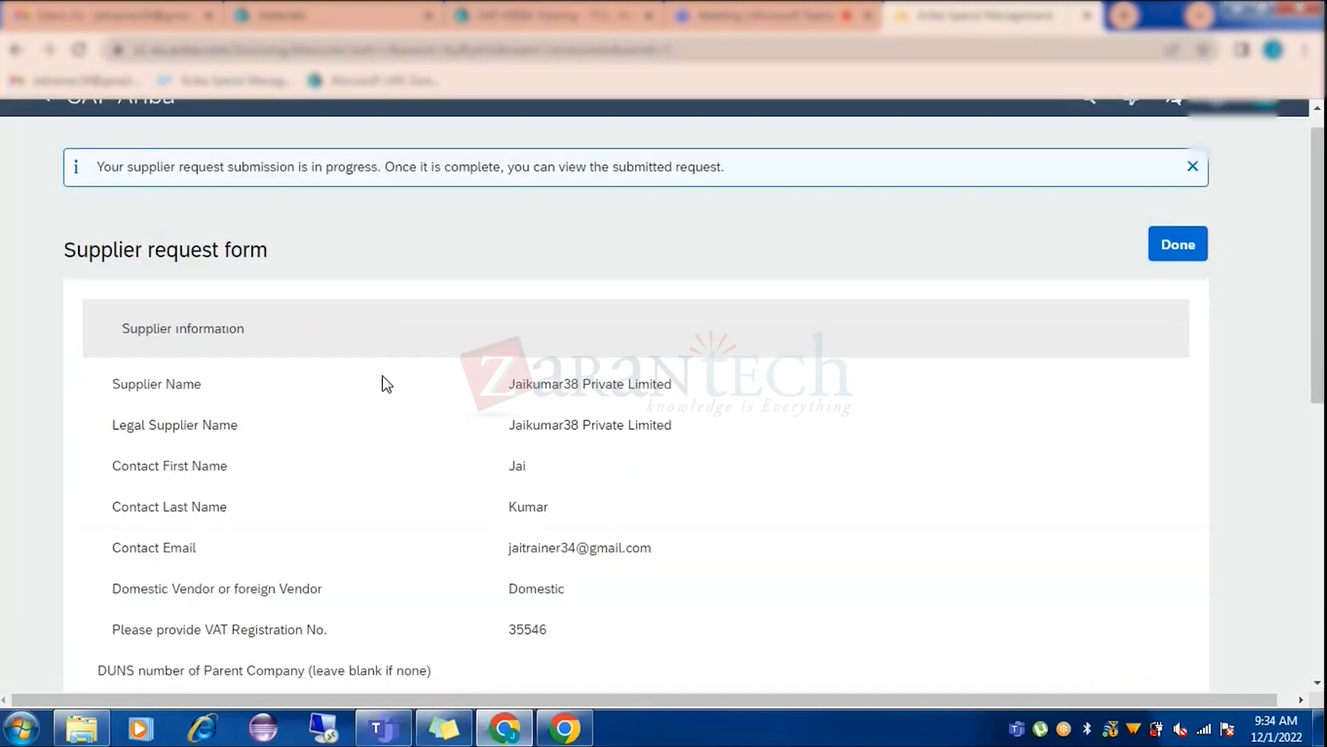
{"action": "scroll", "coordinate": [385, 377], "scroll_direction": "up", "scroll_amount": 1}
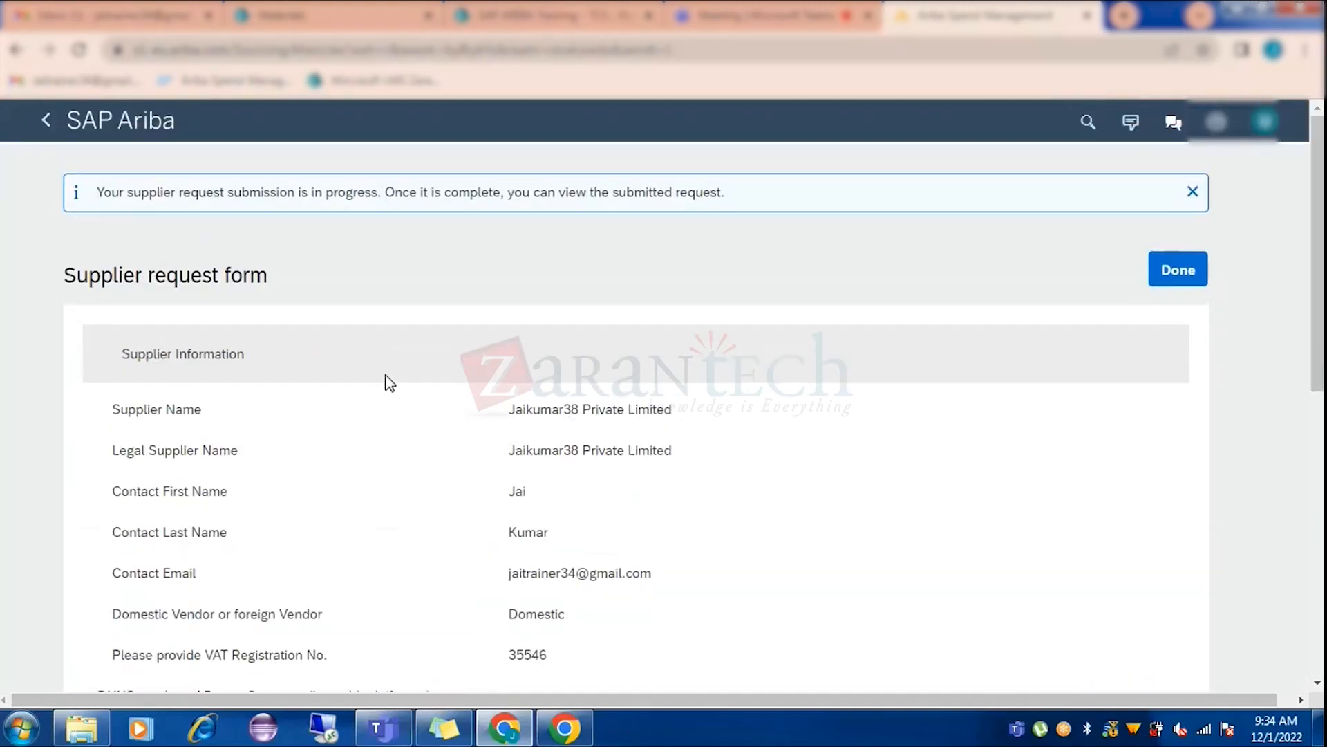
{"action": "left_click", "coordinate": [1190, 284]}
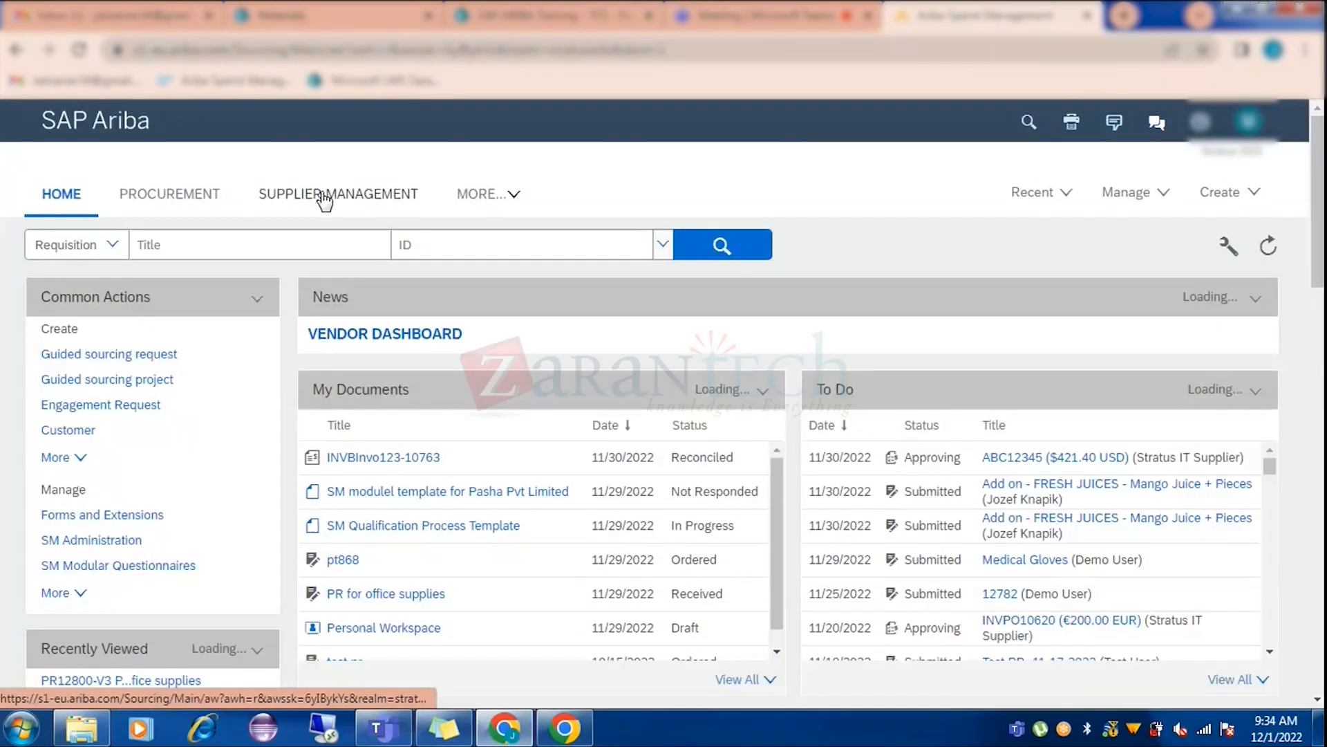
Open the Jaikumar38 Private Limited request from the Supplier Management workspace.
{"action": "left_click", "coordinate": [325, 201]}
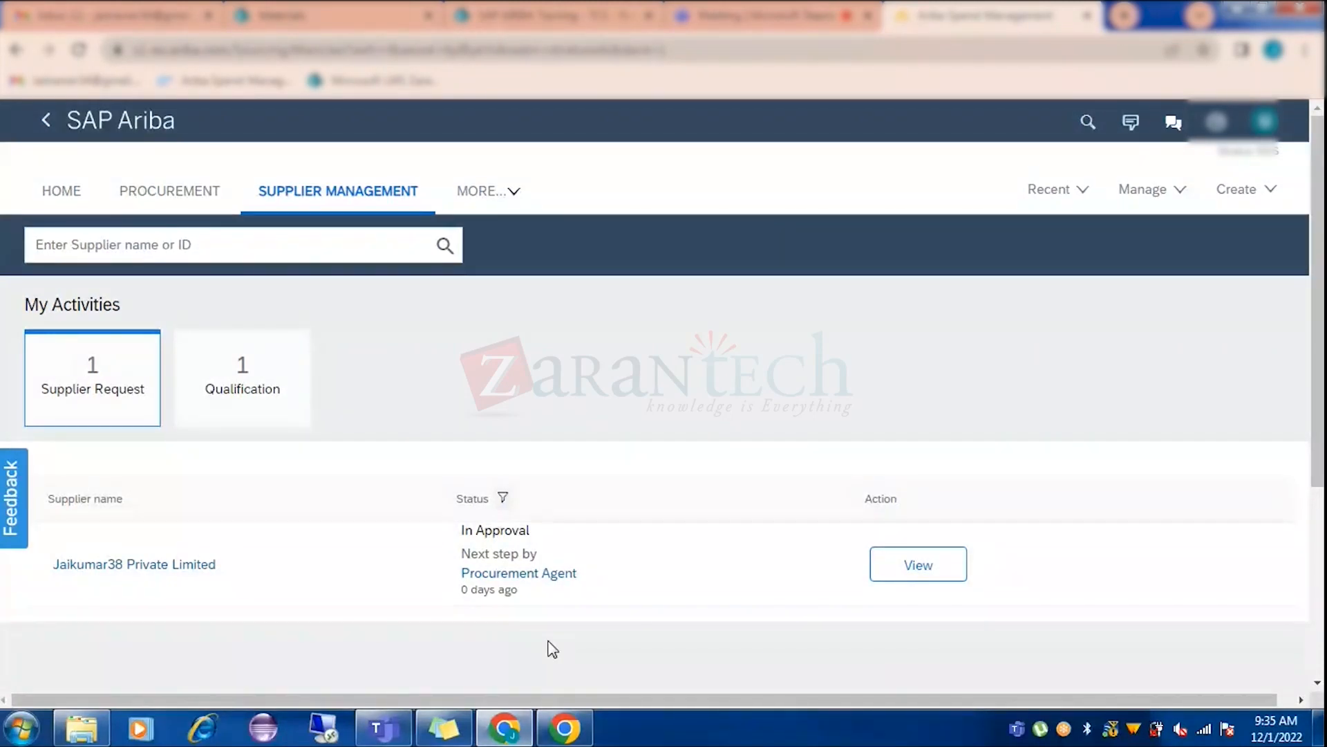
{"action": "left_click", "coordinate": [919, 565]}
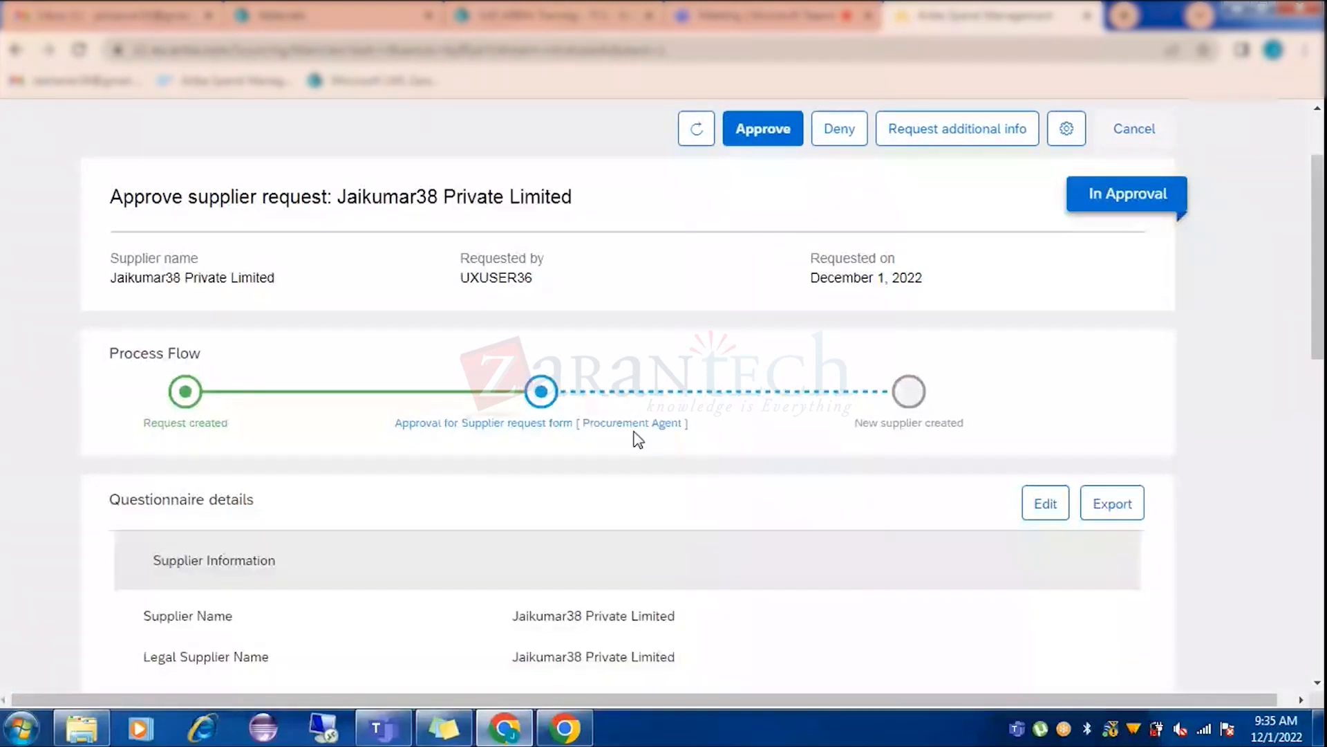
Check the pending approval step's status and scroll through the request's Questionnaire details.
{"action": "left_click", "coordinate": [610, 425]}
{"action": "left_click", "coordinate": [86, 349]}
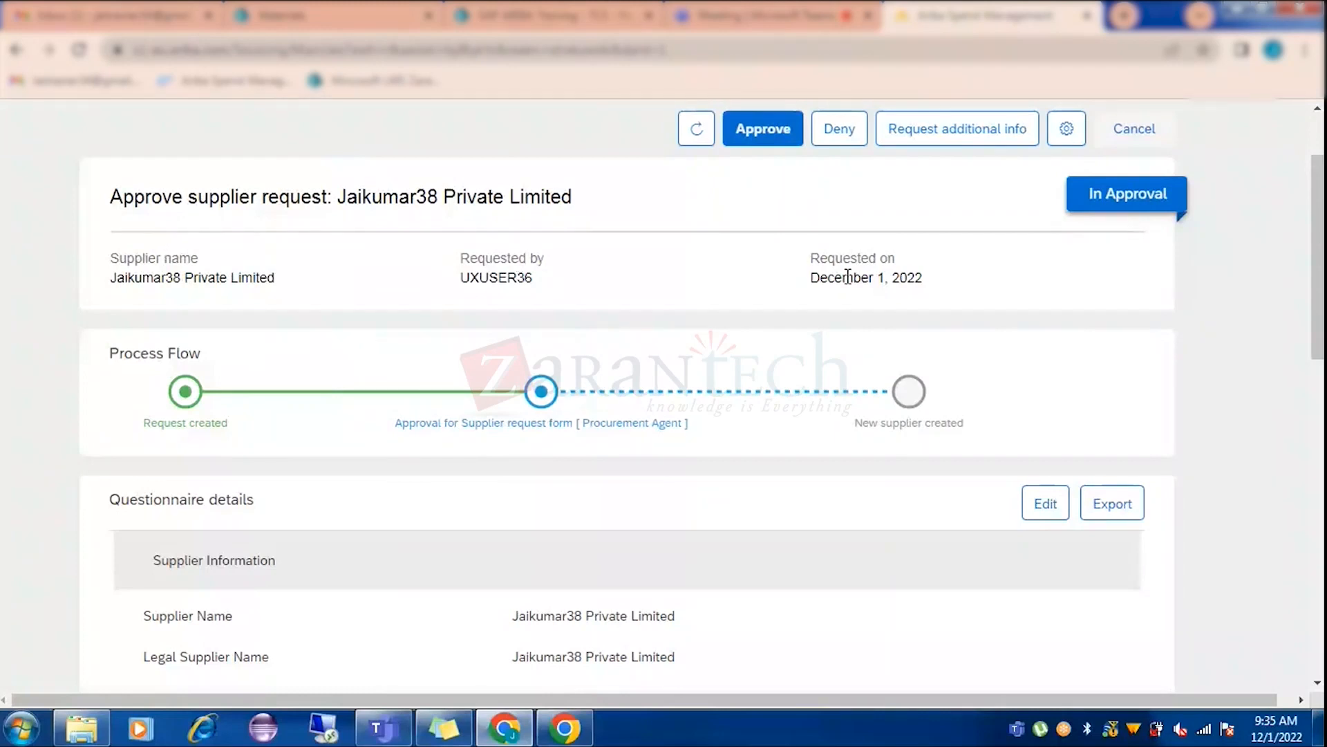
{"action": "left_click", "coordinate": [775, 145]}
{"action": "scroll", "coordinate": [645, 366], "scroll_direction": "down", "scroll_amount": 5}
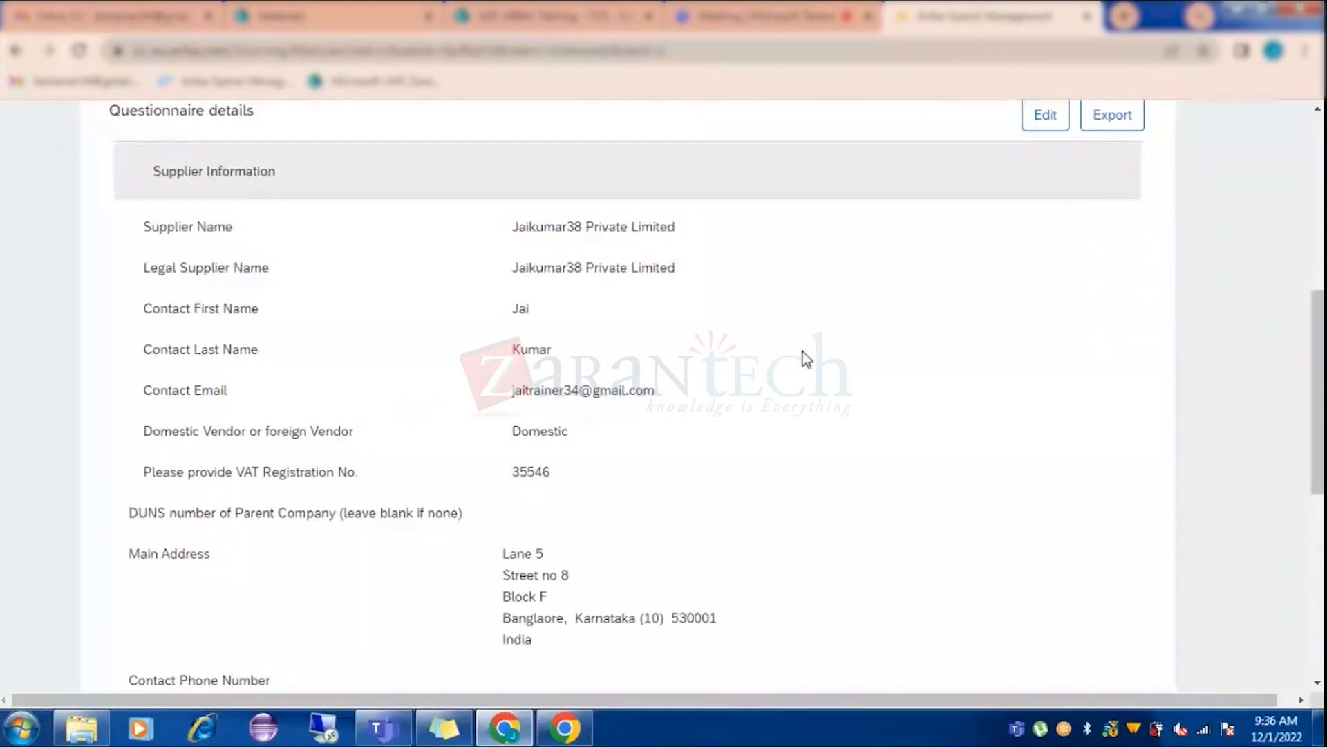
{"action": "scroll", "coordinate": [650, 367], "scroll_direction": "down", "scroll_amount": 3}
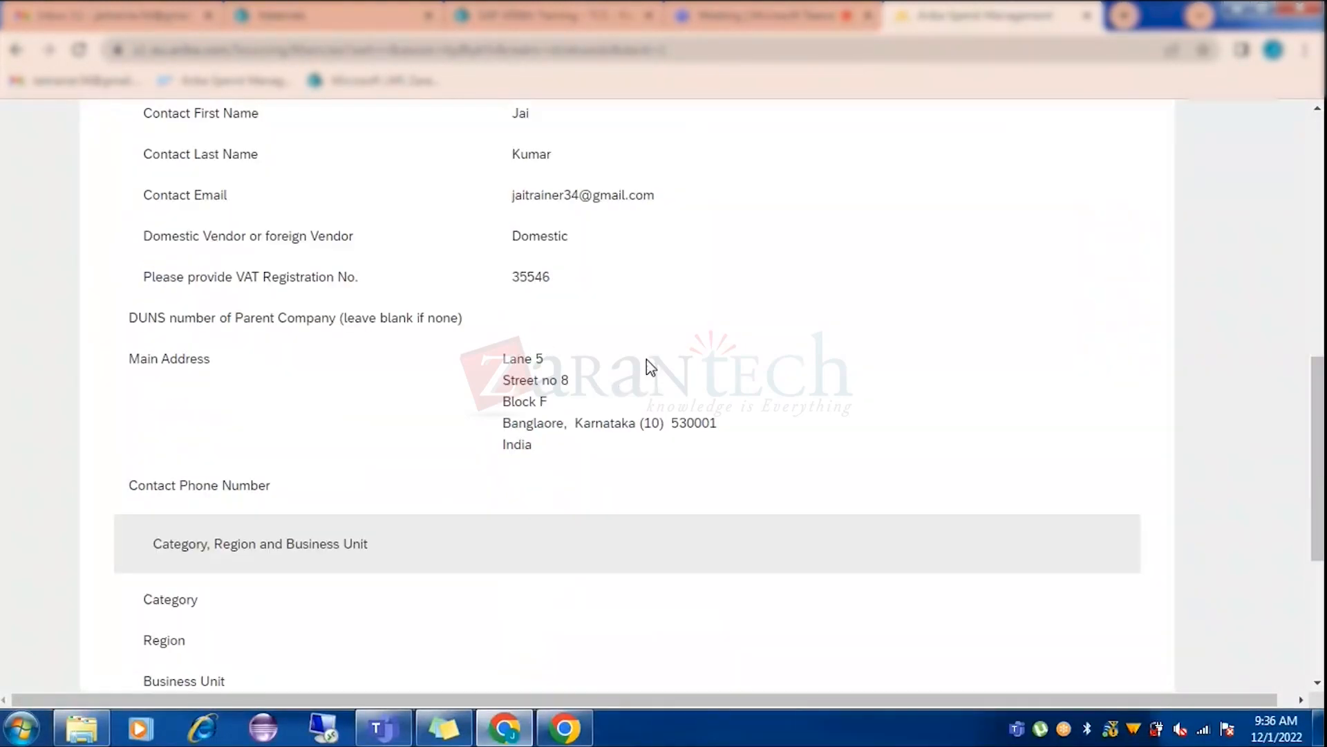
{"action": "scroll", "coordinate": [650, 367], "scroll_direction": "up", "scroll_amount": 12}
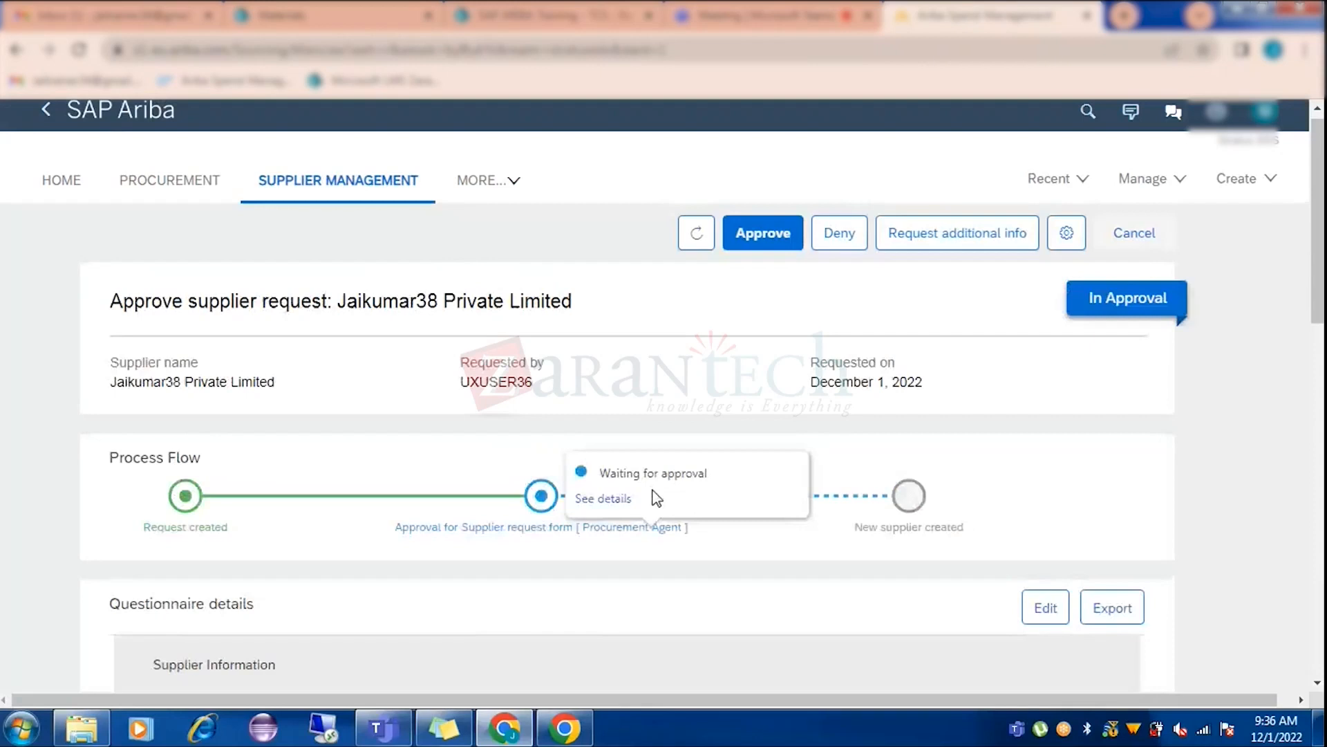
{"action": "scroll", "coordinate": [798, 377], "scroll_direction": "up", "scroll_amount": 1}
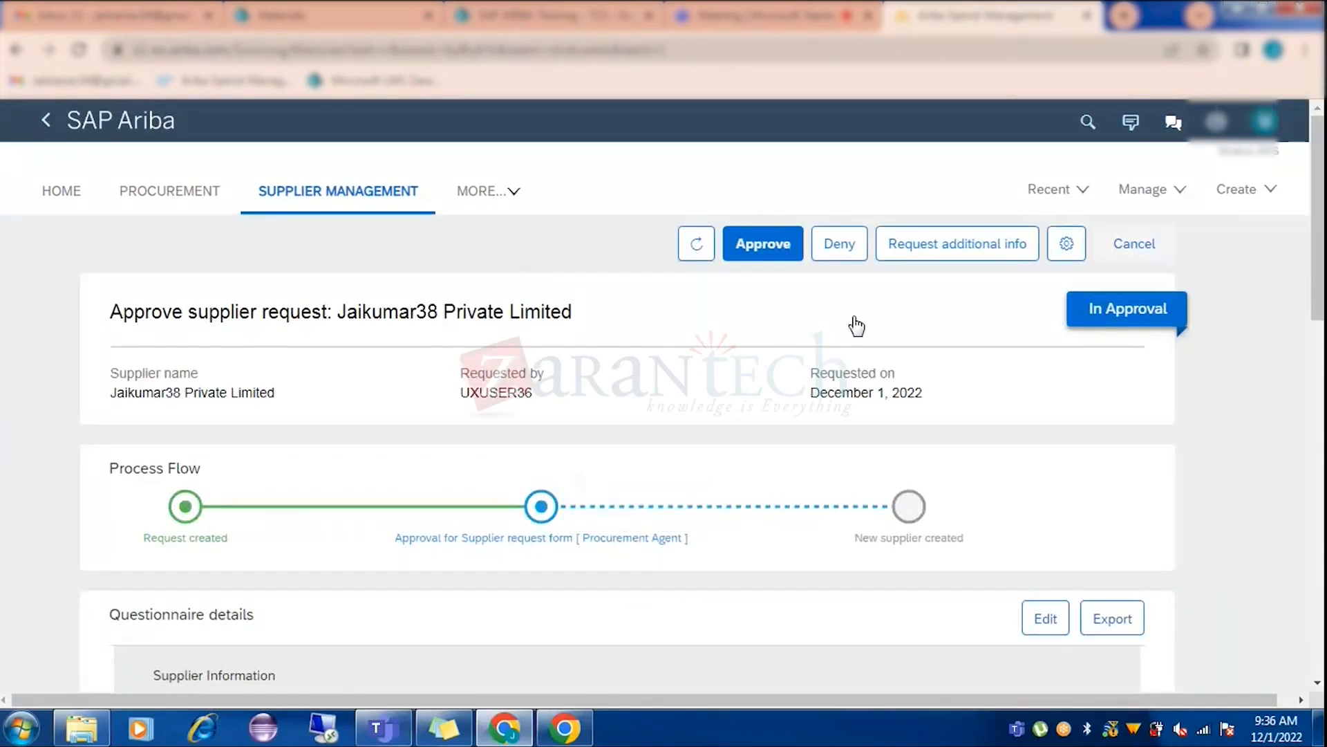
{"action": "left_click", "coordinate": [931, 259]}
{"action": "scroll", "coordinate": [241, 449], "scroll_direction": "down", "scroll_amount": 3}
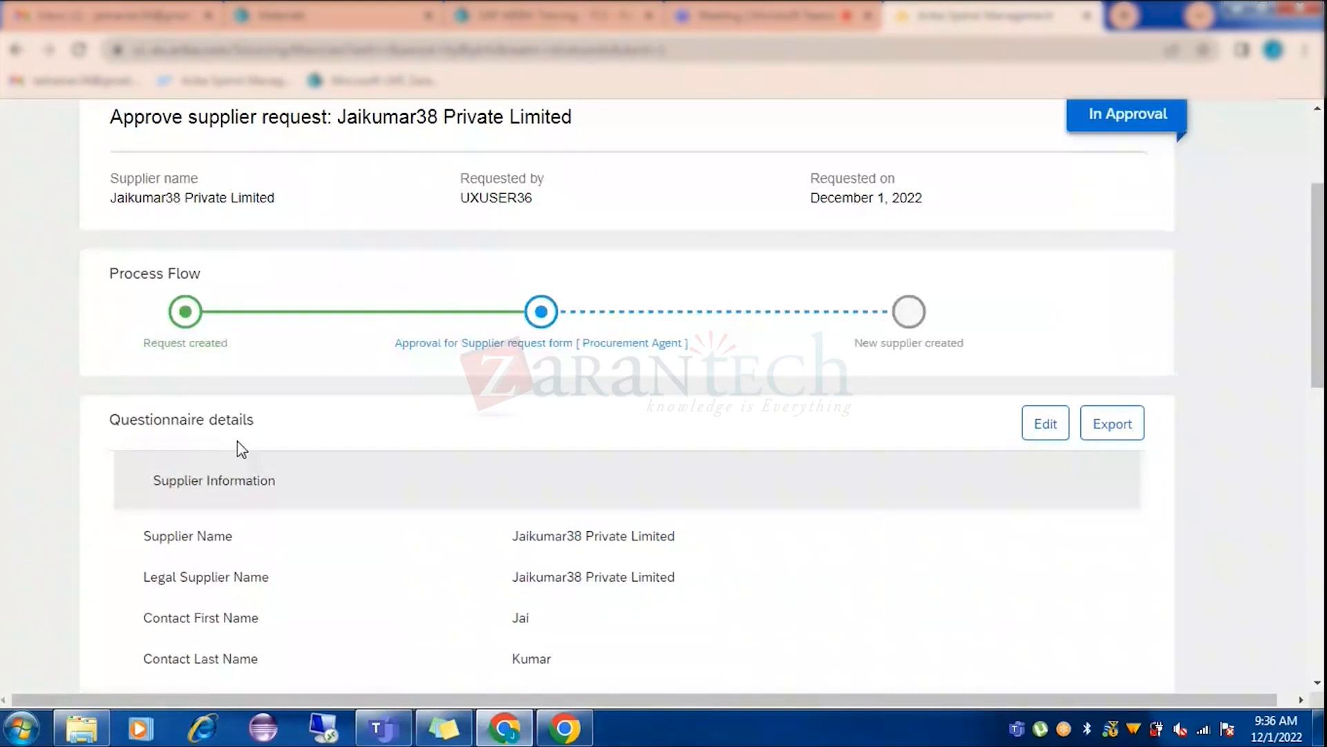
{"action": "scroll", "coordinate": [240, 449], "scroll_direction": "down", "scroll_amount": 2}
{"action": "scroll", "coordinate": [525, 400], "scroll_direction": "down", "scroll_amount": 7}
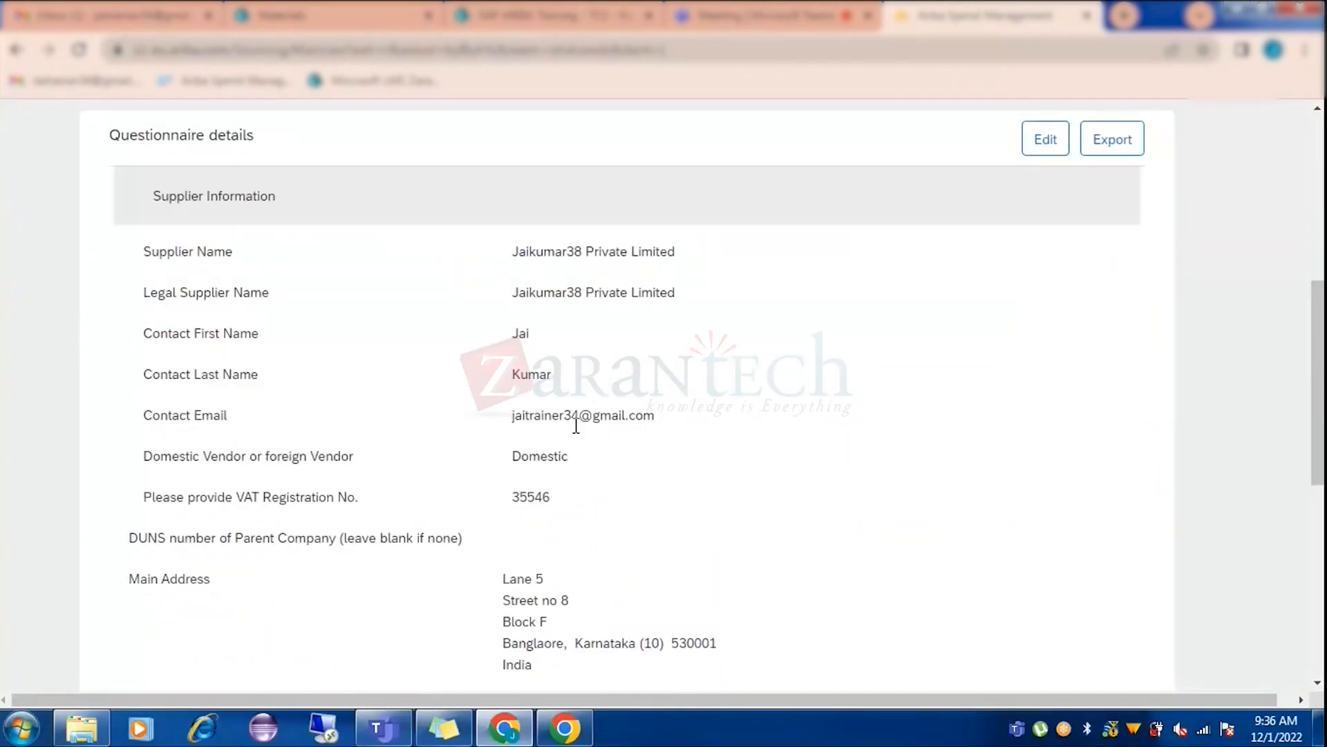
{"action": "scroll", "coordinate": [564, 450], "scroll_direction": "up", "scroll_amount": 7}
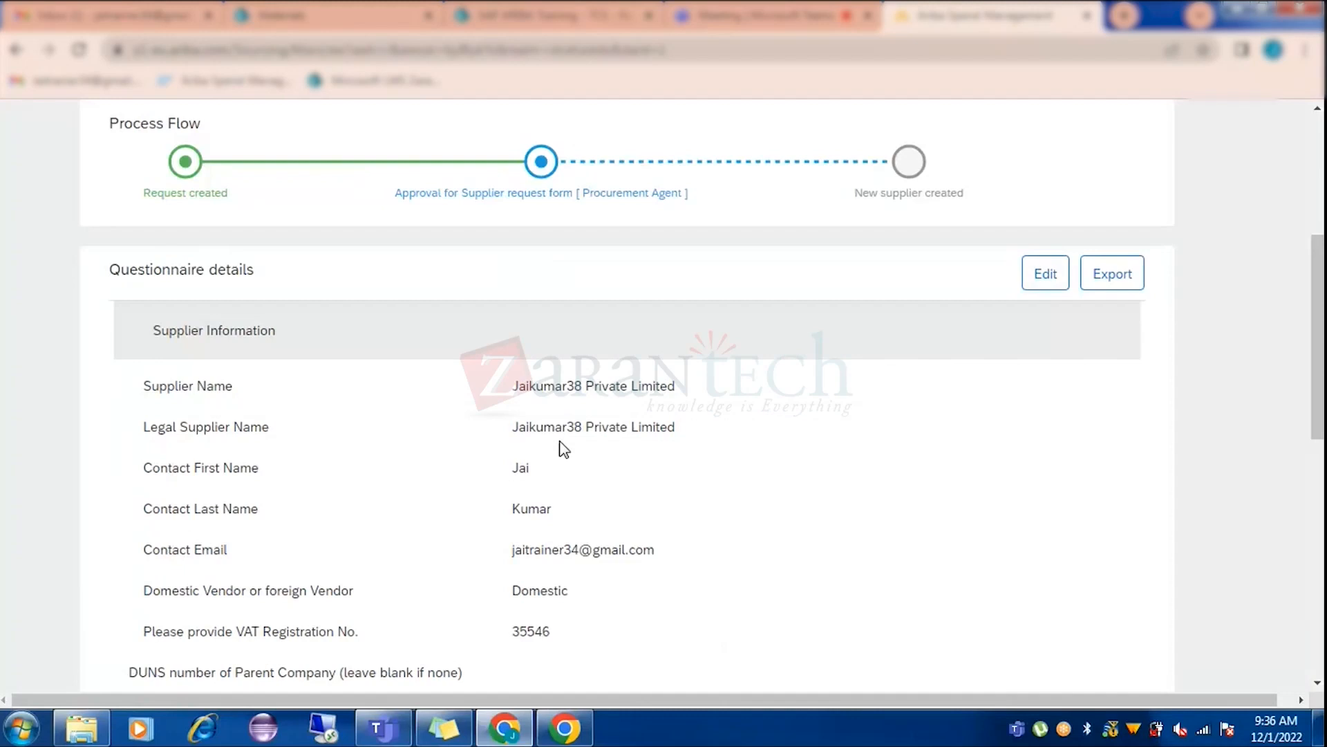
{"action": "scroll", "coordinate": [564, 450], "scroll_direction": "up", "scroll_amount": 5}
Recheck the approval step status, then bring up the Approve dialog for Jaikumar38 Private Limited.
{"action": "left_click", "coordinate": [536, 511]}
{"action": "left_click", "coordinate": [584, 574]}
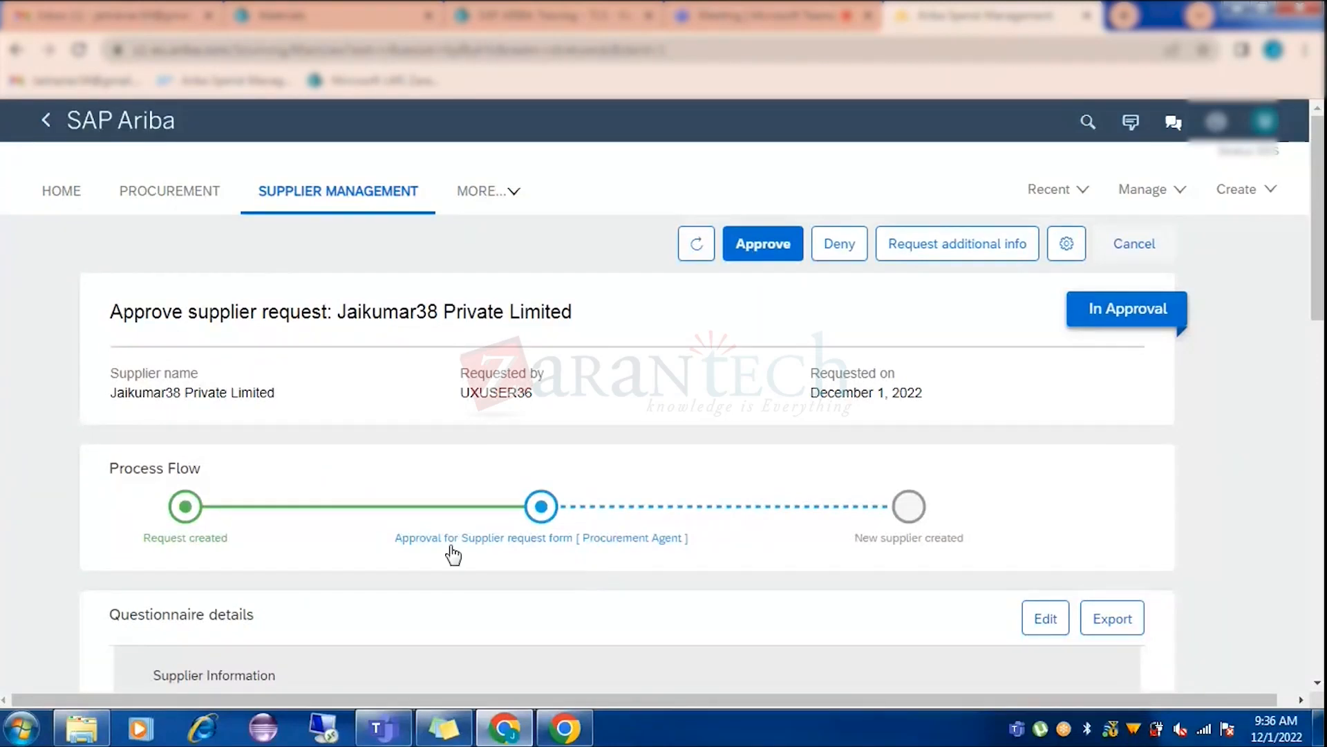
{"action": "scroll", "coordinate": [453, 553], "scroll_direction": "down", "scroll_amount": 7}
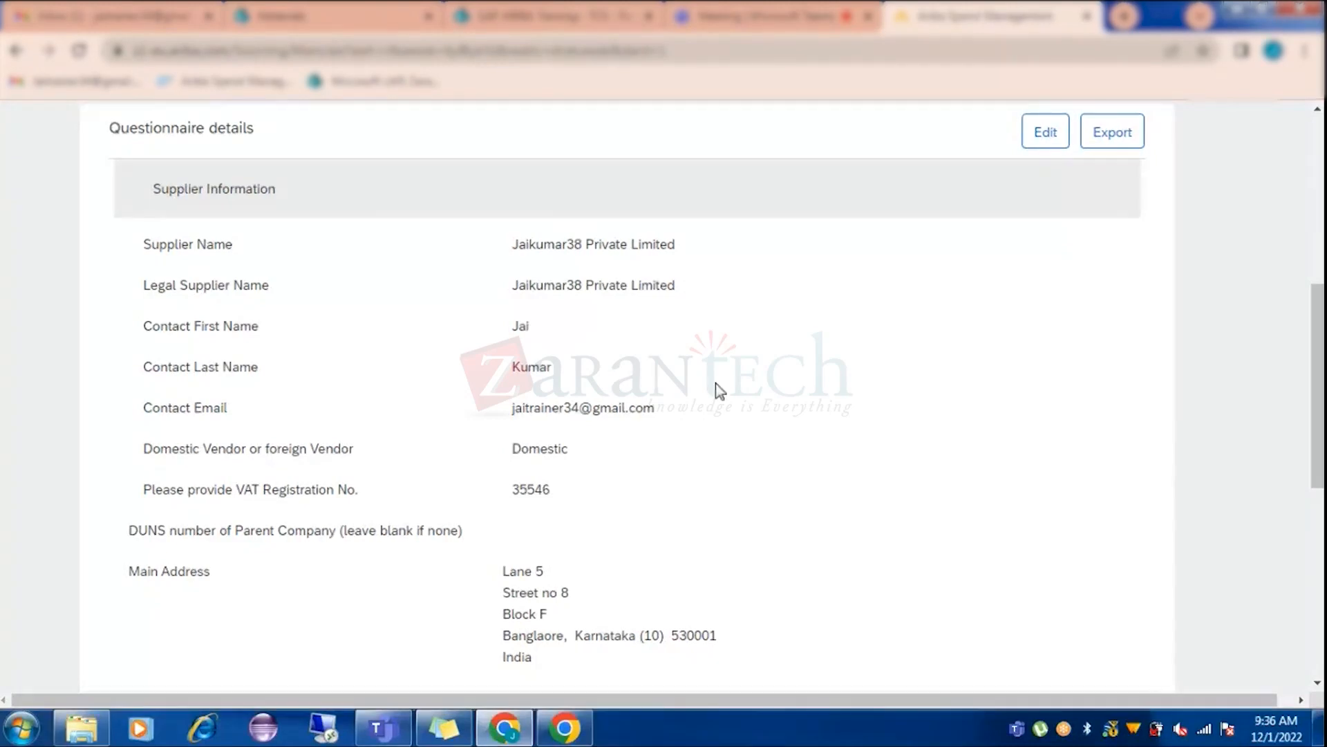
{"action": "scroll", "coordinate": [715, 391], "scroll_direction": "up", "scroll_amount": 2}
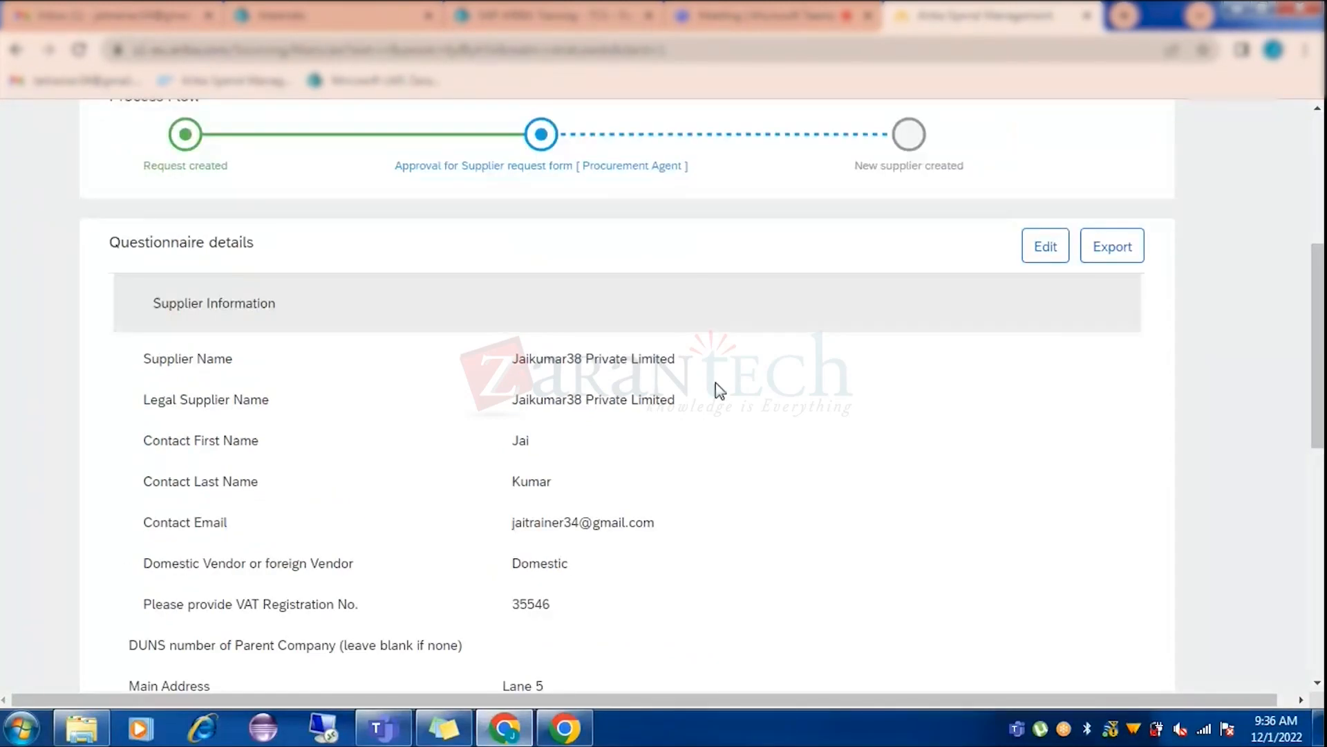
{"action": "scroll", "coordinate": [715, 383], "scroll_direction": "up", "scroll_amount": 3}
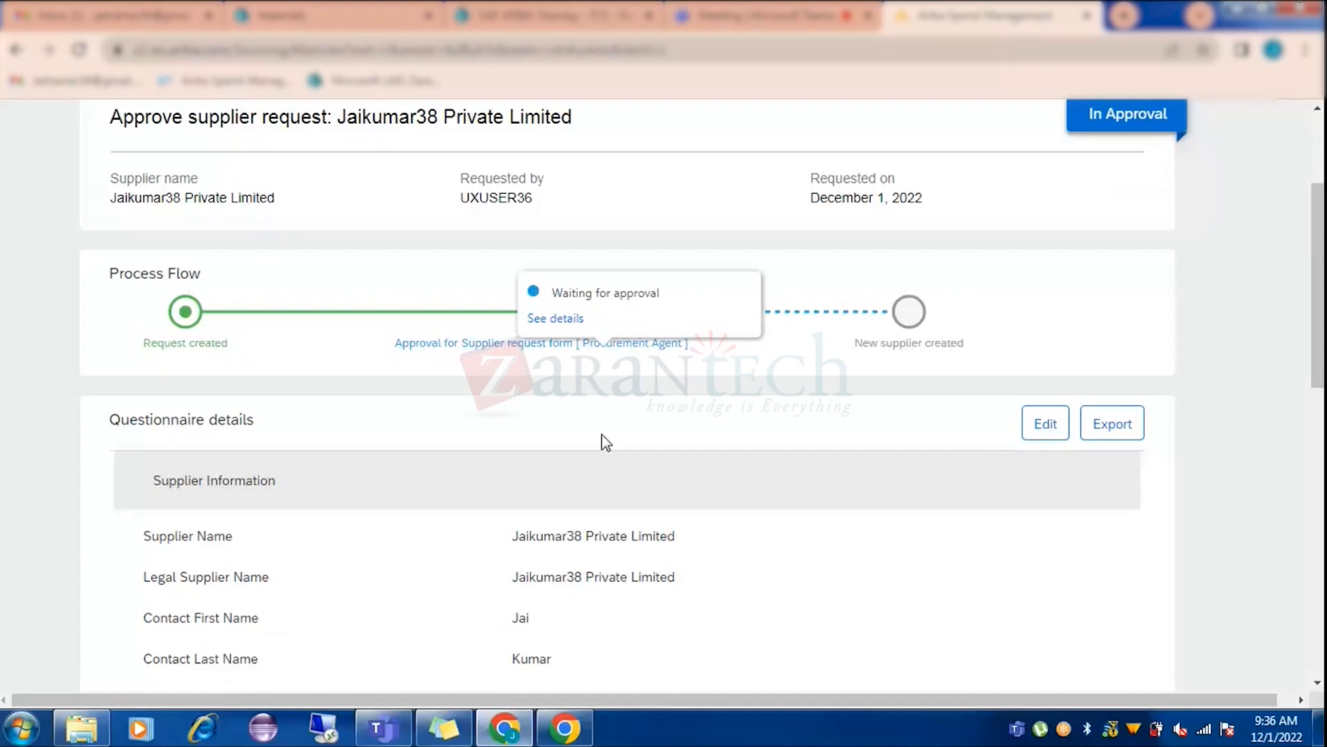
{"action": "scroll", "coordinate": [486, 534], "scroll_direction": "up", "scroll_amount": 3}
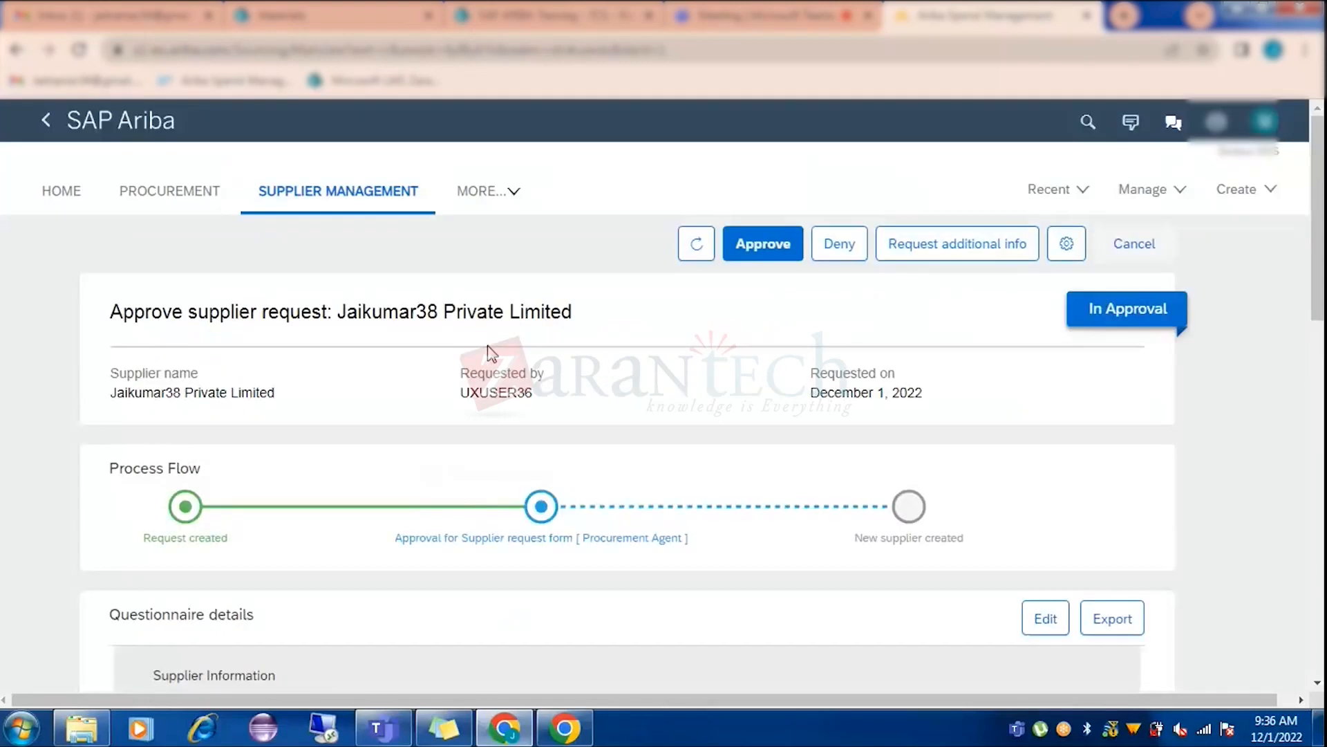
{"action": "left_click", "coordinate": [767, 245]}
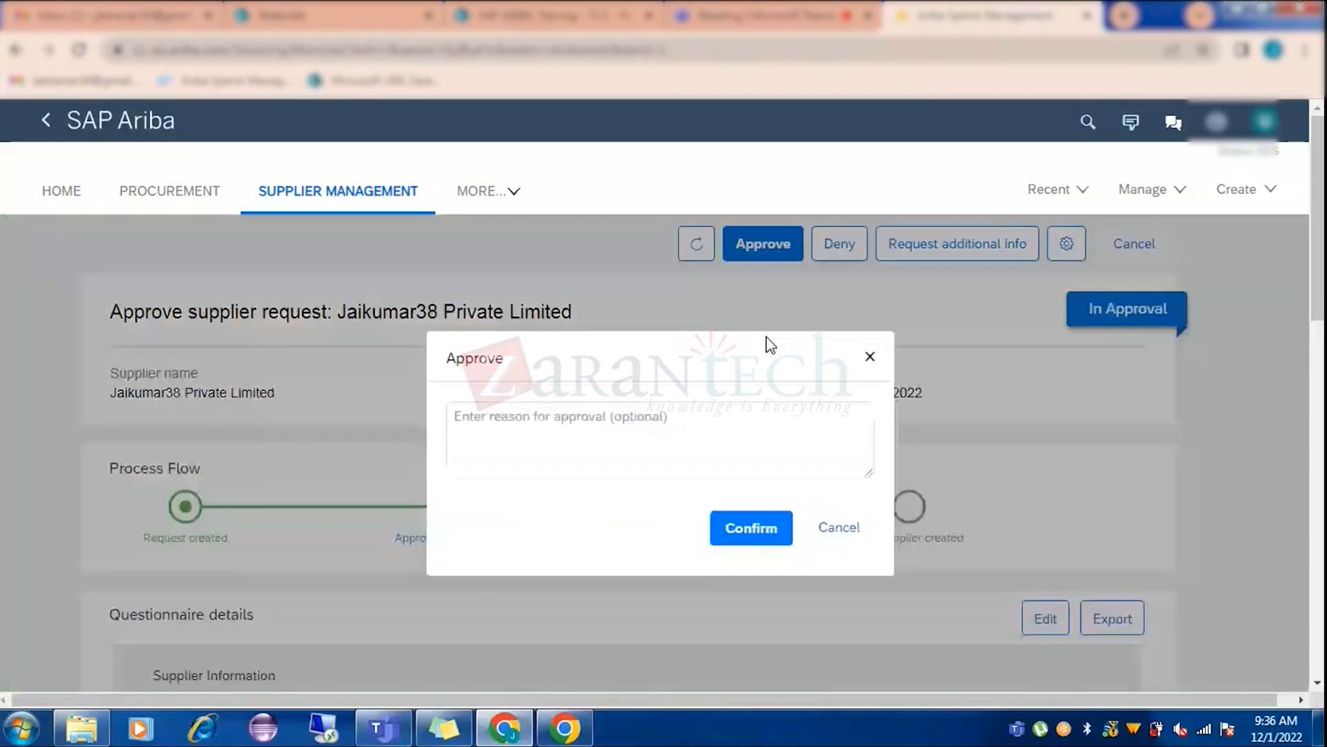
Cancel the Approve dialog and show the supplier request project's Tasks list.
{"action": "left_click", "coordinate": [837, 529]}
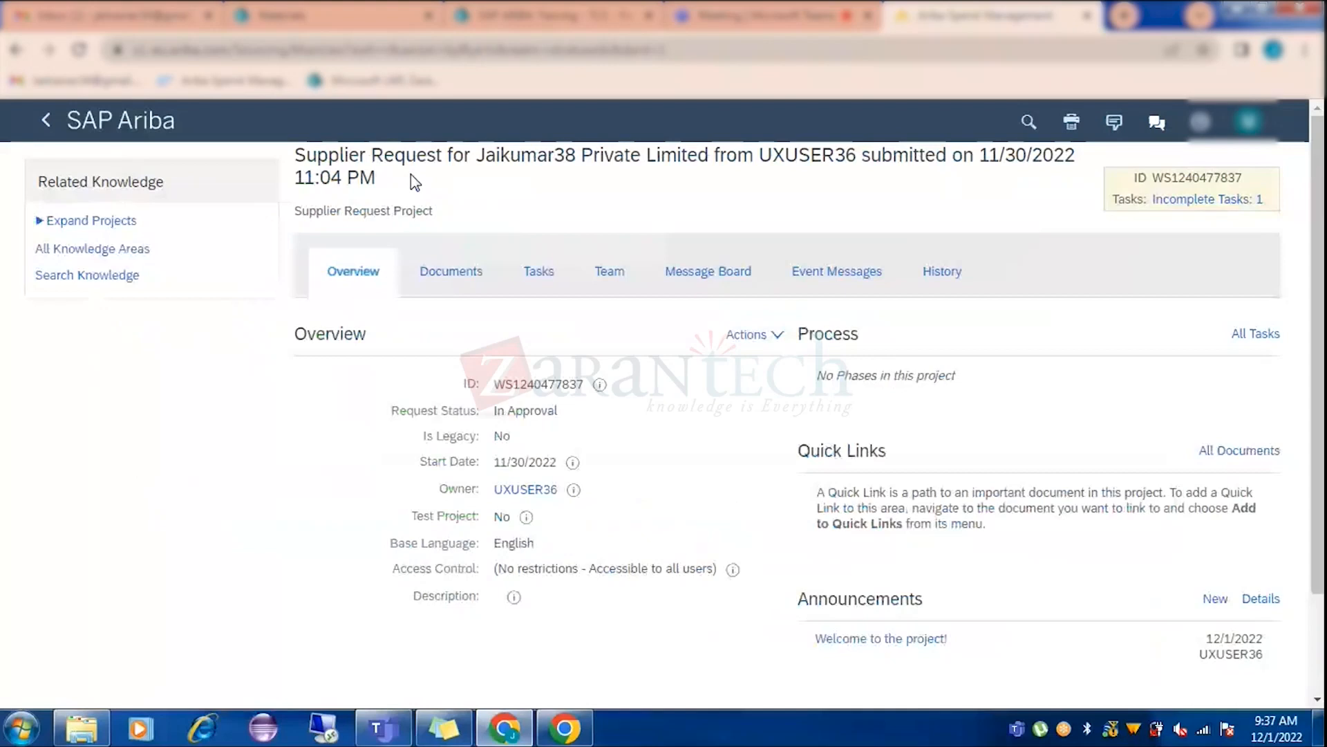
{"action": "left_click", "coordinate": [451, 272]}
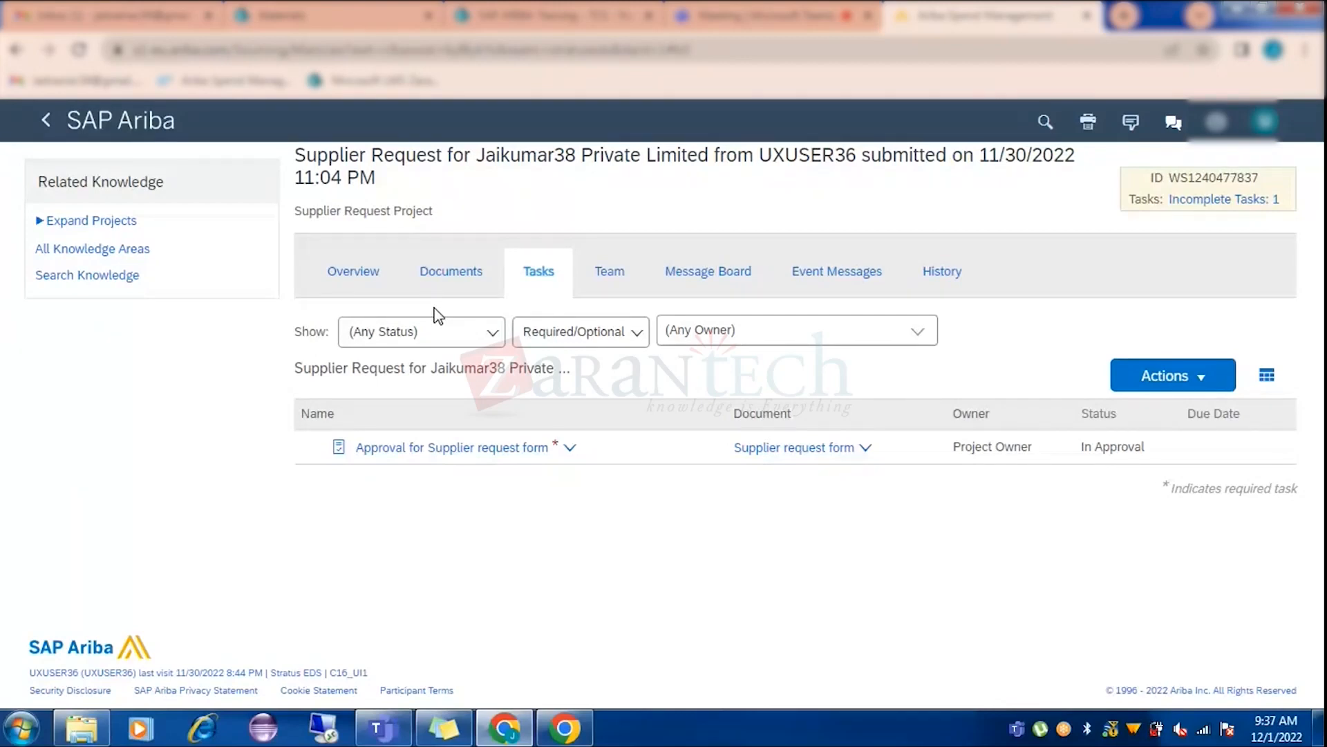
Look over the project's Documents and Tasks tabs, then return to the Supplier Management dashboard.
{"action": "left_click", "coordinate": [453, 273]}
{"action": "left_click", "coordinate": [1183, 344]}
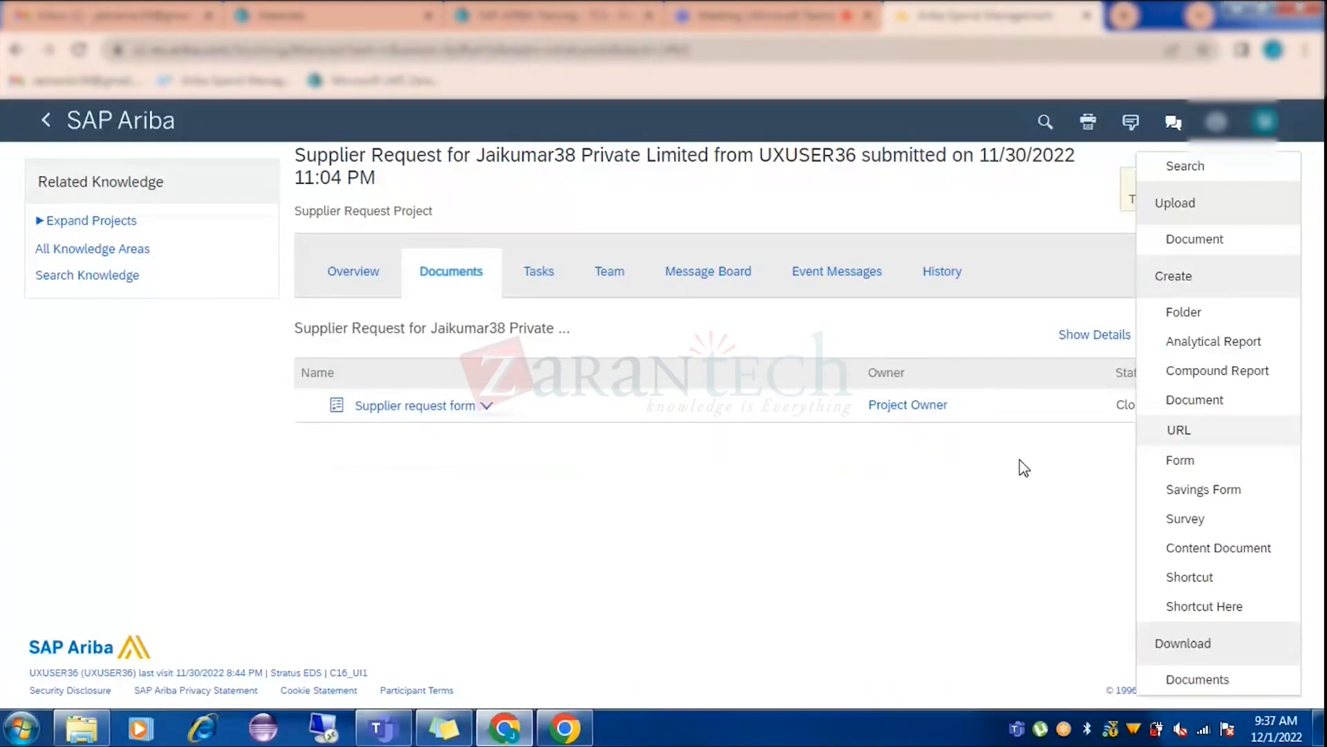
{"action": "left_click", "coordinate": [1024, 468]}
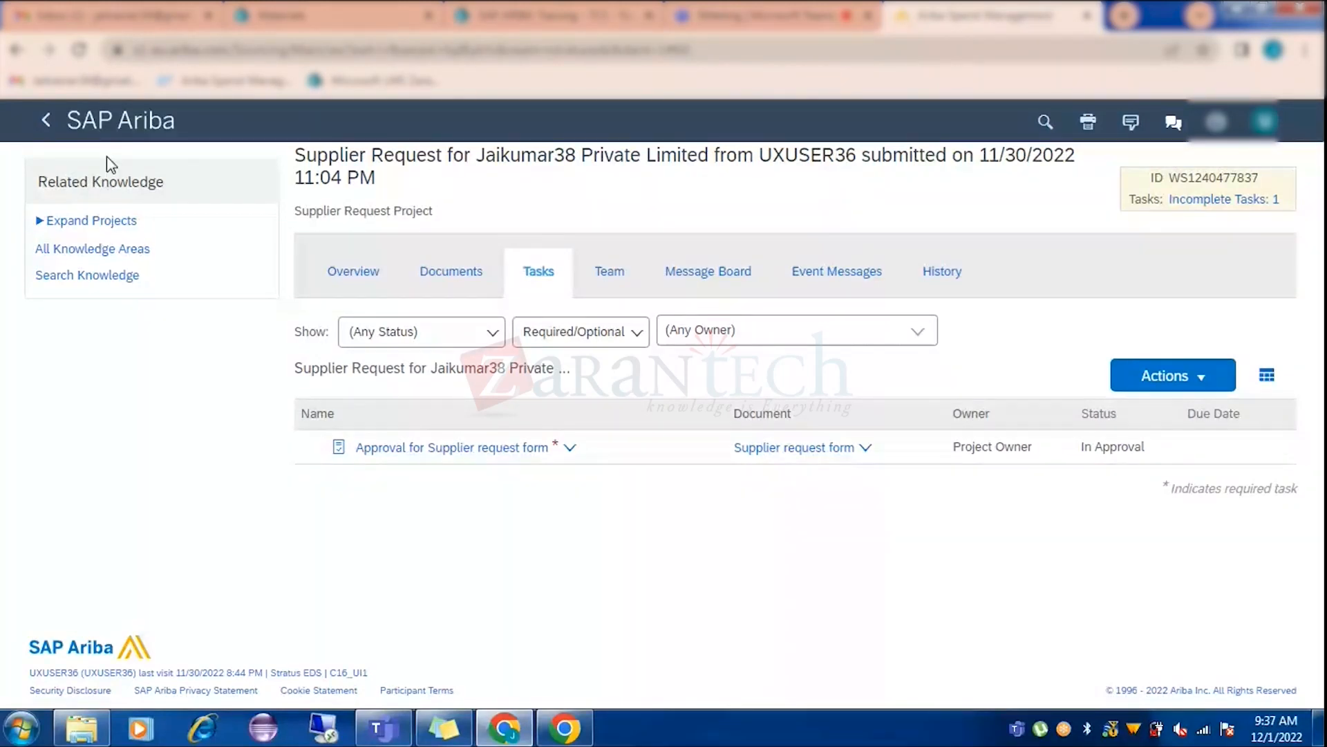
{"action": "left_click", "coordinate": [111, 124]}
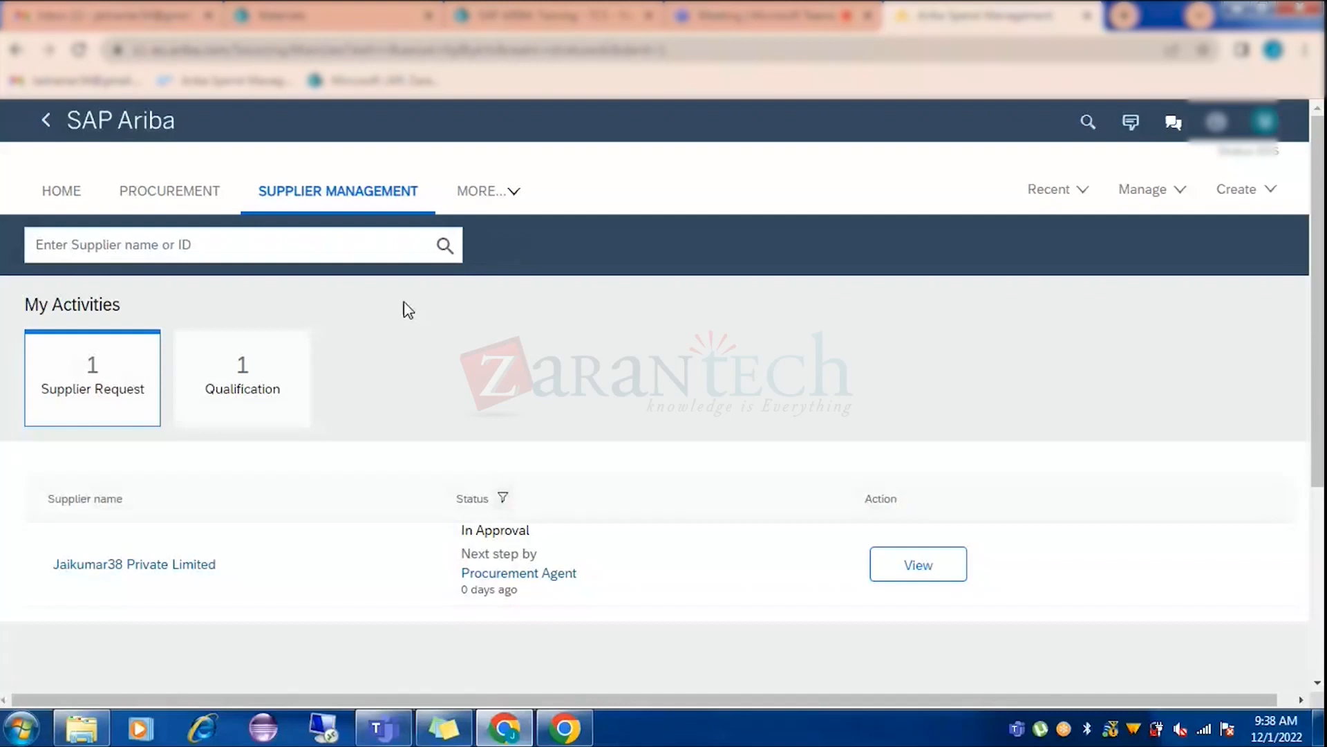
Approve the Jaikumar38 Private Limited request with the reason 'ok looks good' and dismiss the banner.
{"action": "left_click", "coordinate": [923, 574]}
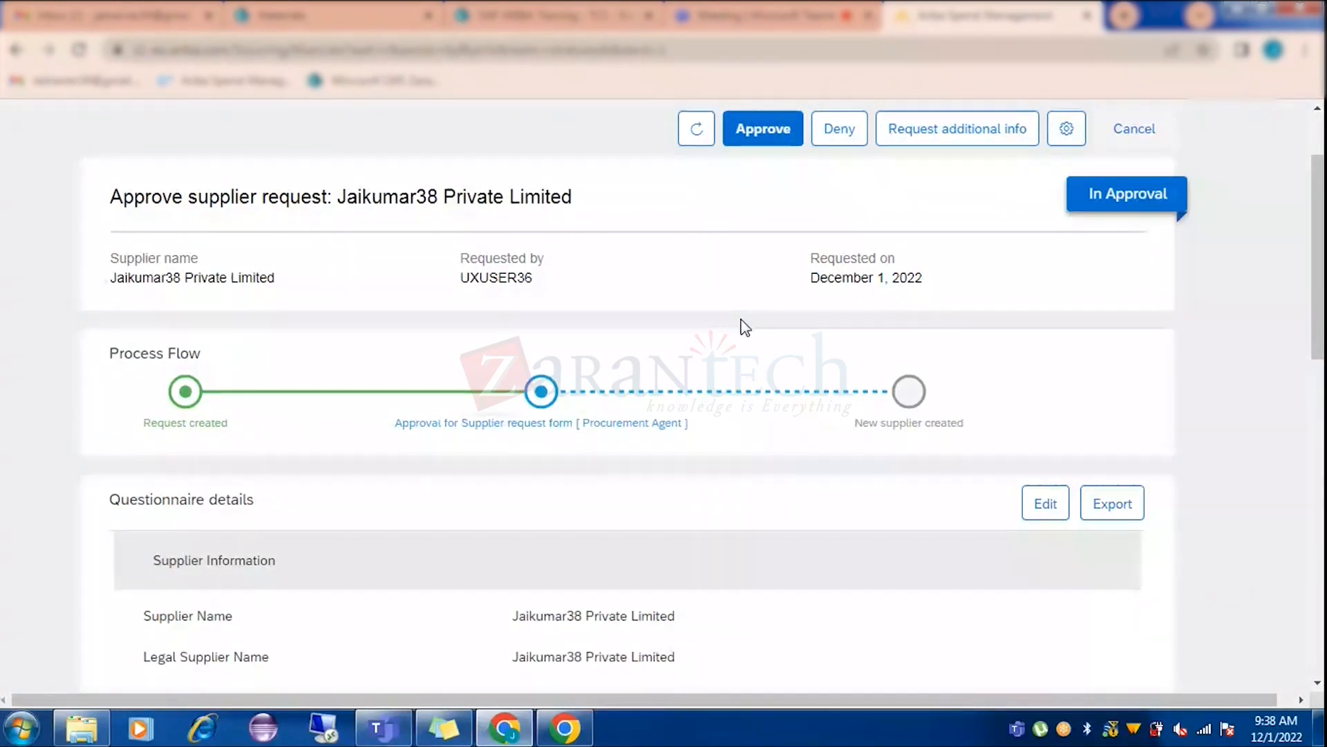
{"action": "left_click", "coordinate": [763, 128]}
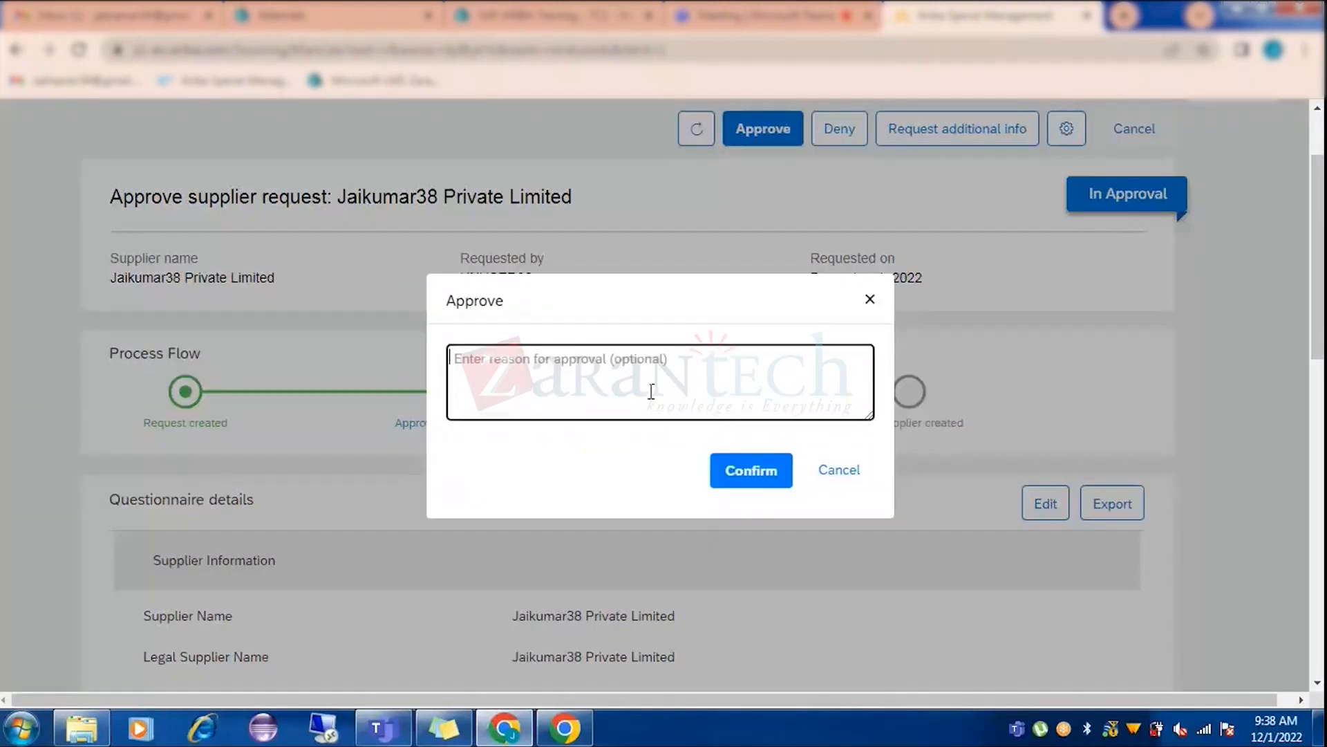
{"action": "type", "text": "ok lo"}
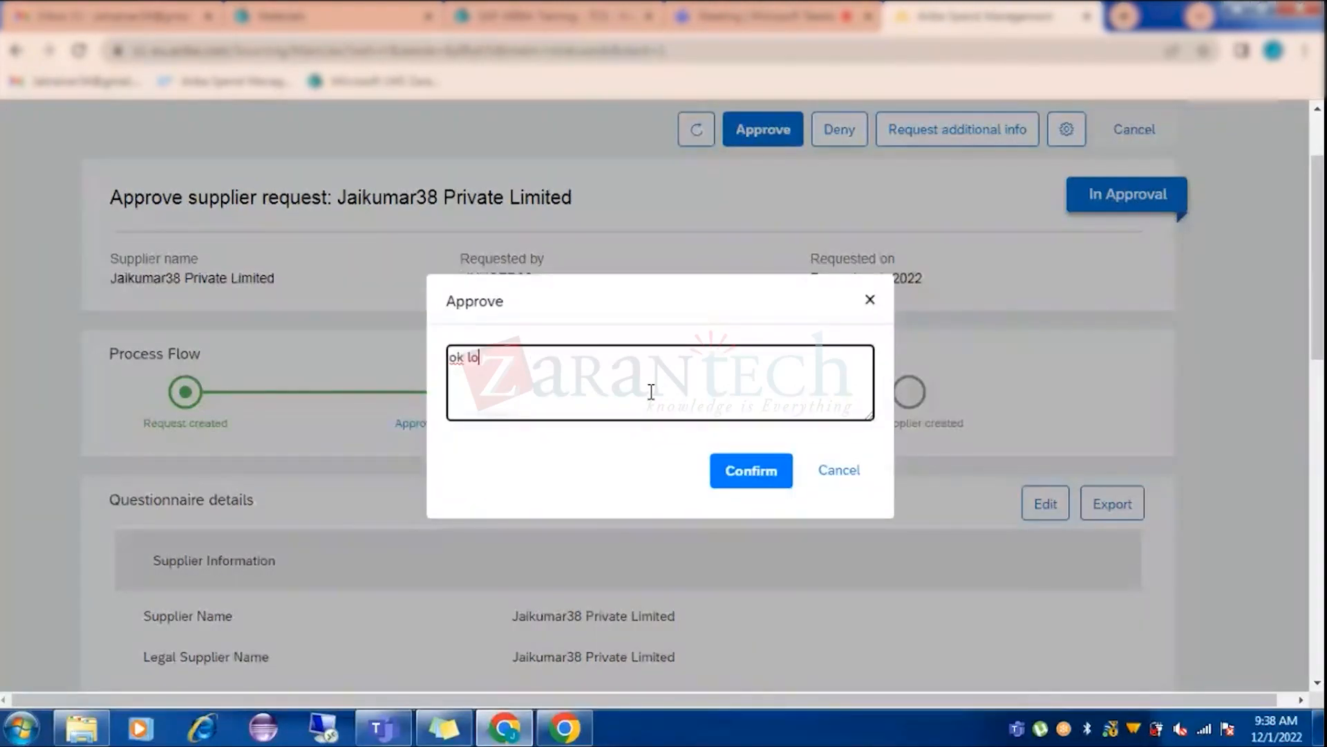
{"action": "type", "text": "oks good"}
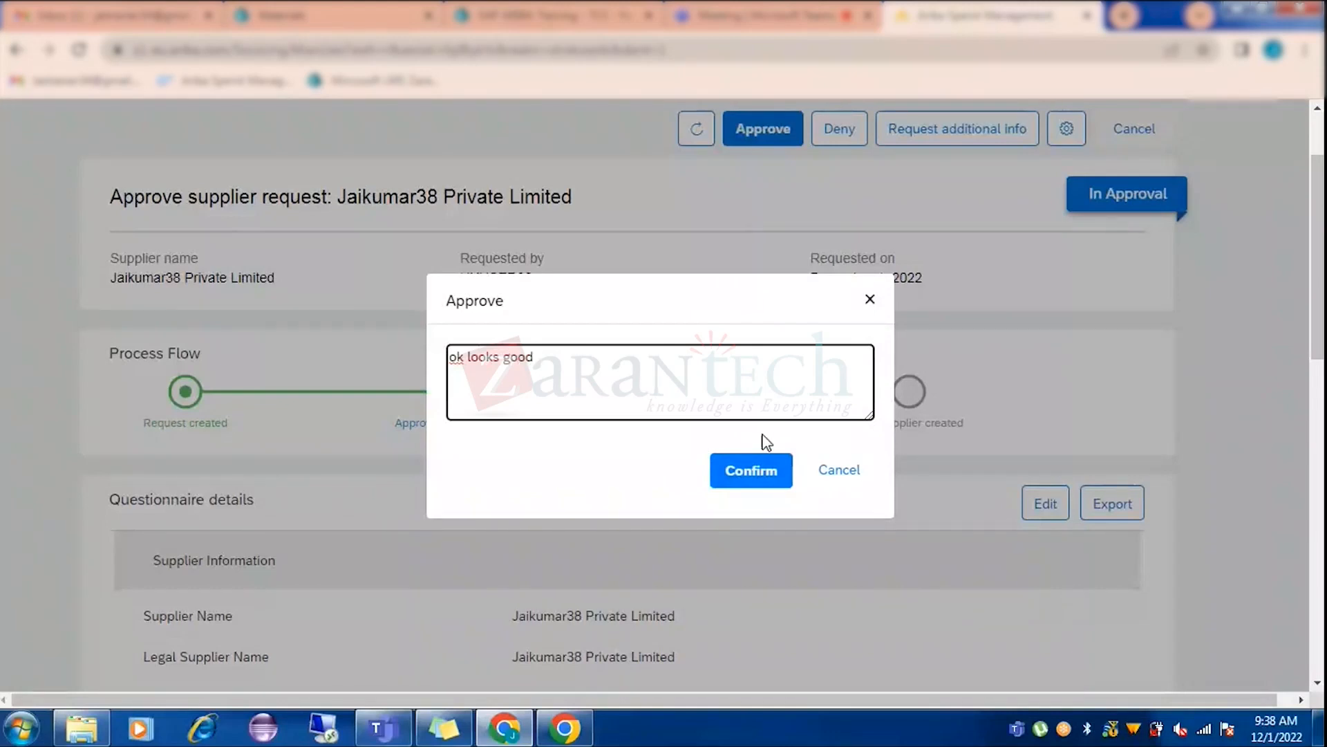
{"action": "left_click", "coordinate": [775, 473]}
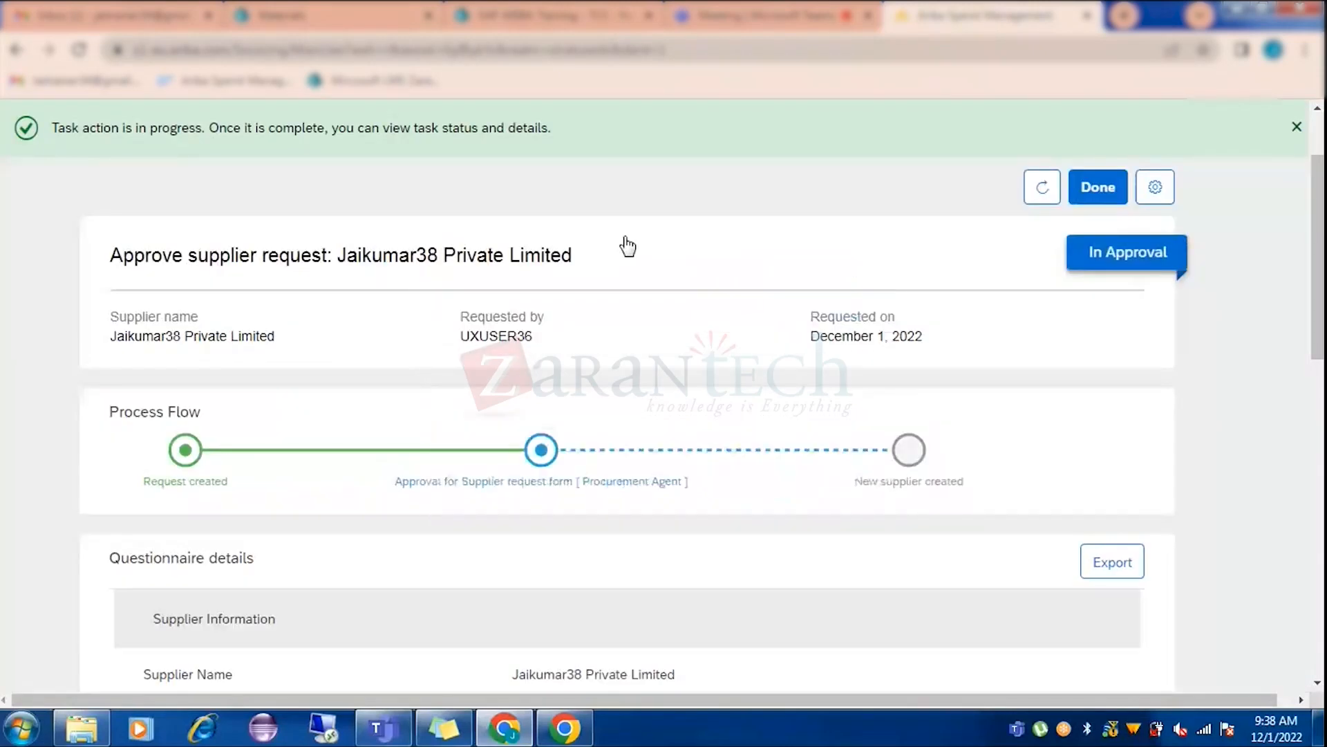
{"action": "left_click", "coordinate": [1035, 200]}
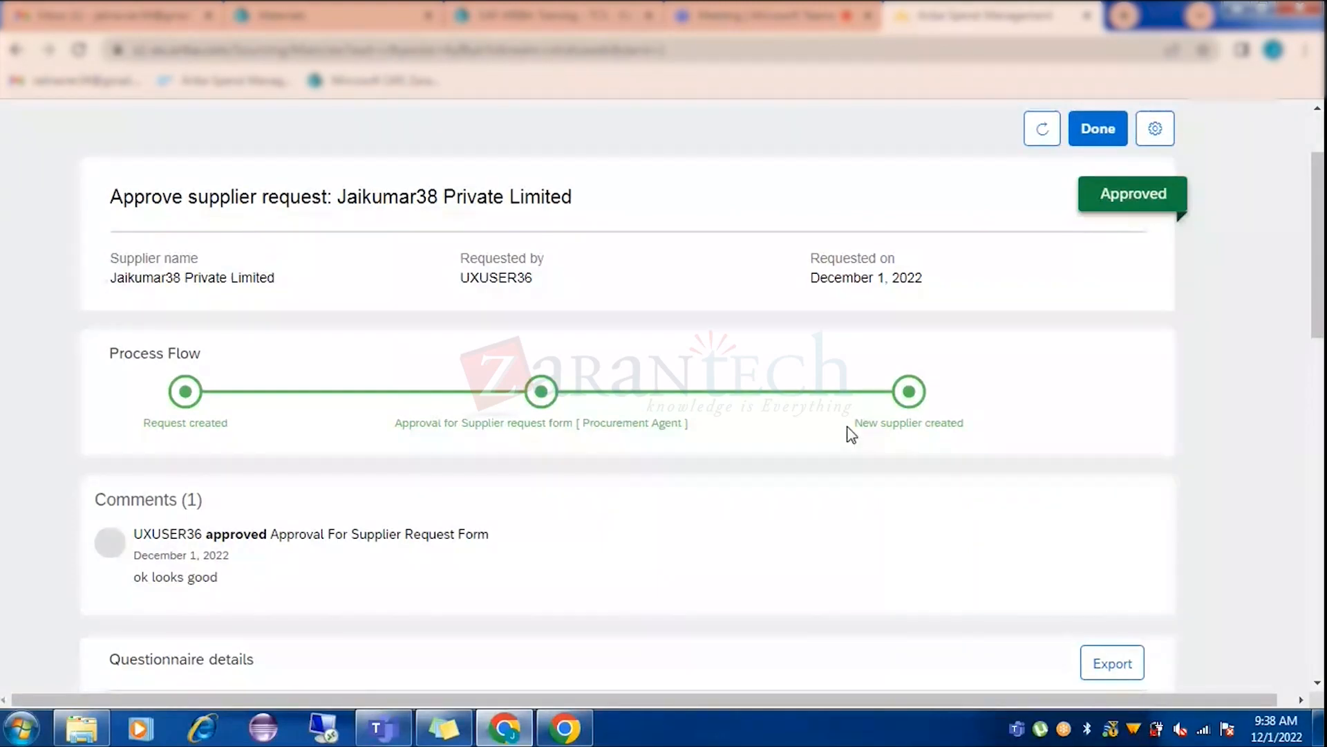
Review the approved Jaikumar38 request, close it with Done, and switch to Windows Explorer.
{"action": "scroll", "coordinate": [159, 304], "scroll_direction": "down", "scroll_amount": 3}
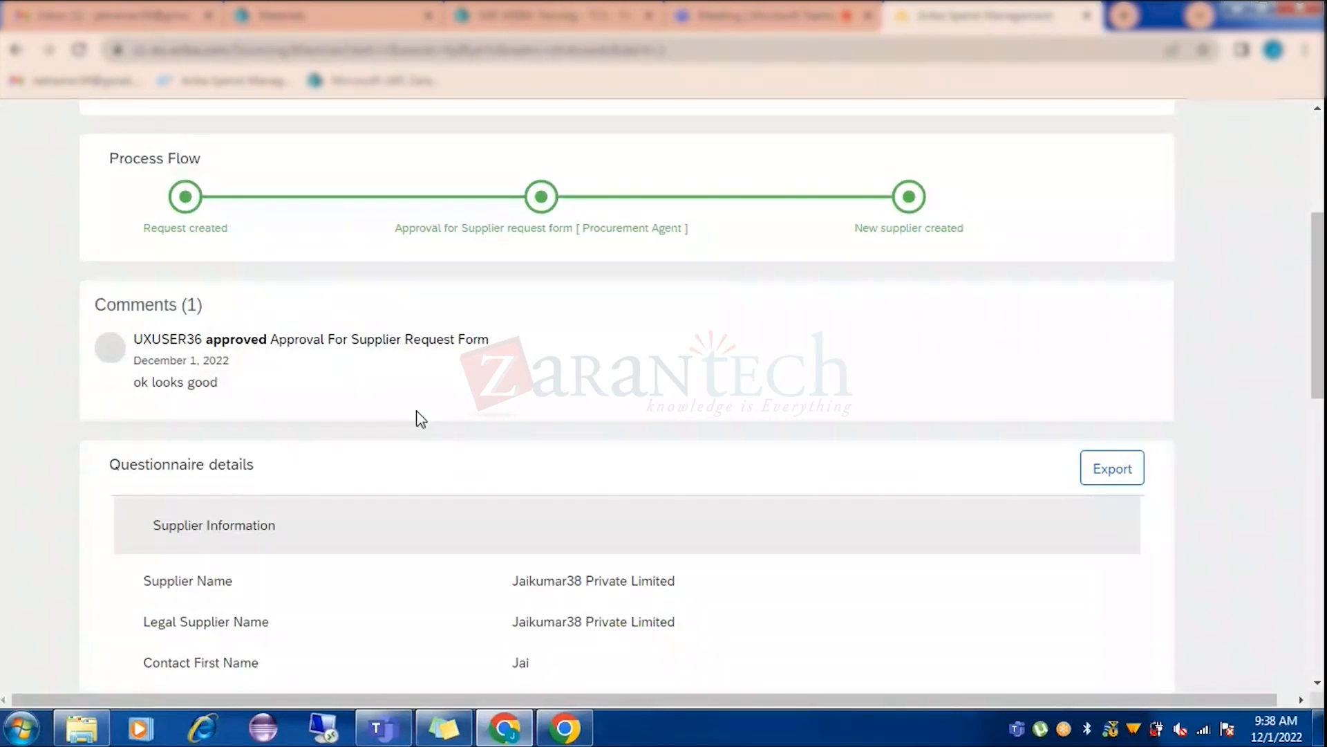
{"action": "scroll", "coordinate": [679, 413], "scroll_direction": "up", "scroll_amount": 5}
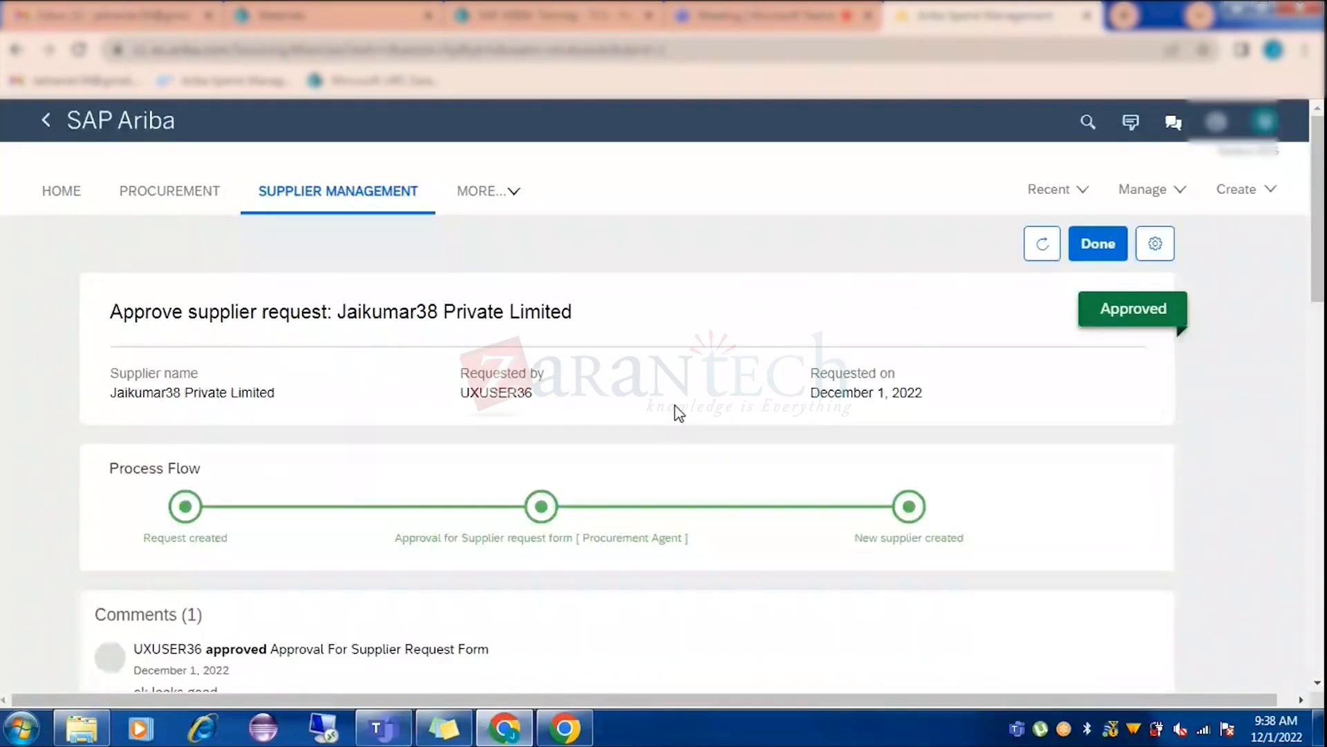
{"action": "left_click", "coordinate": [1118, 270]}
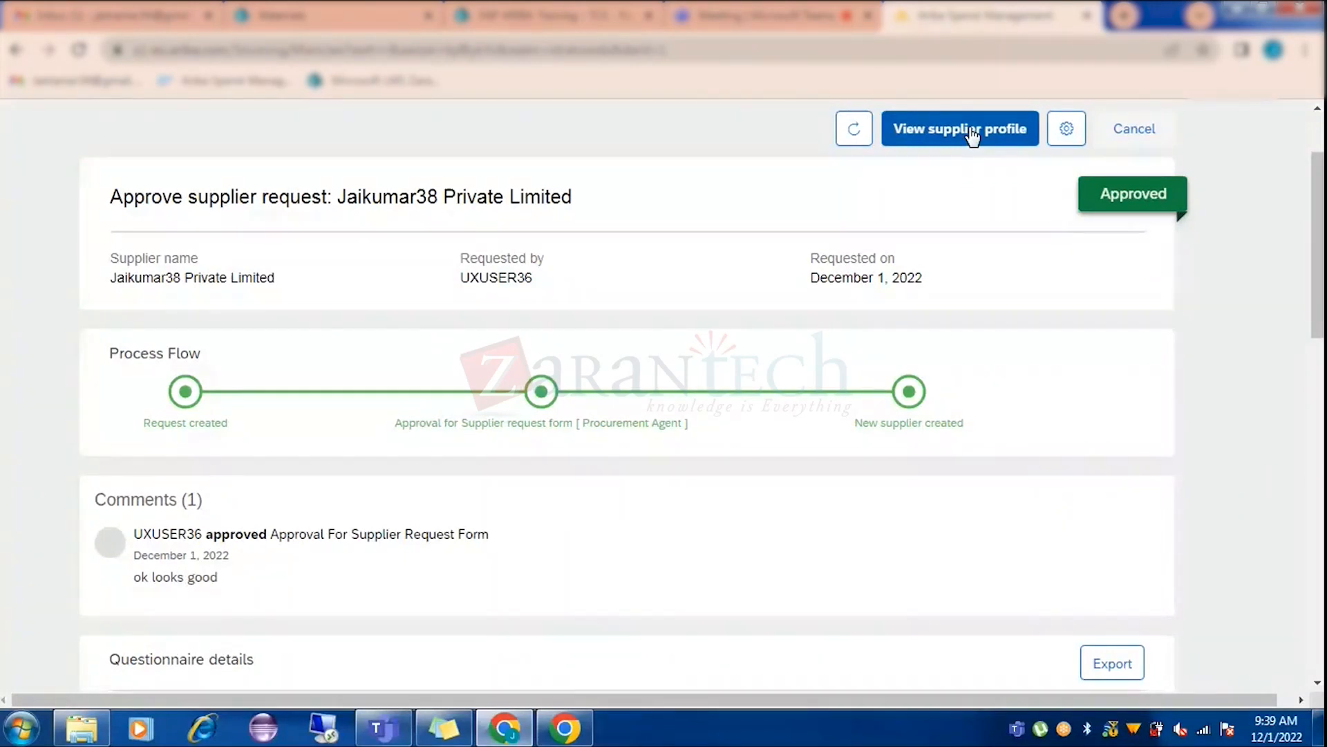
{"action": "left_click", "coordinate": [81, 727]}
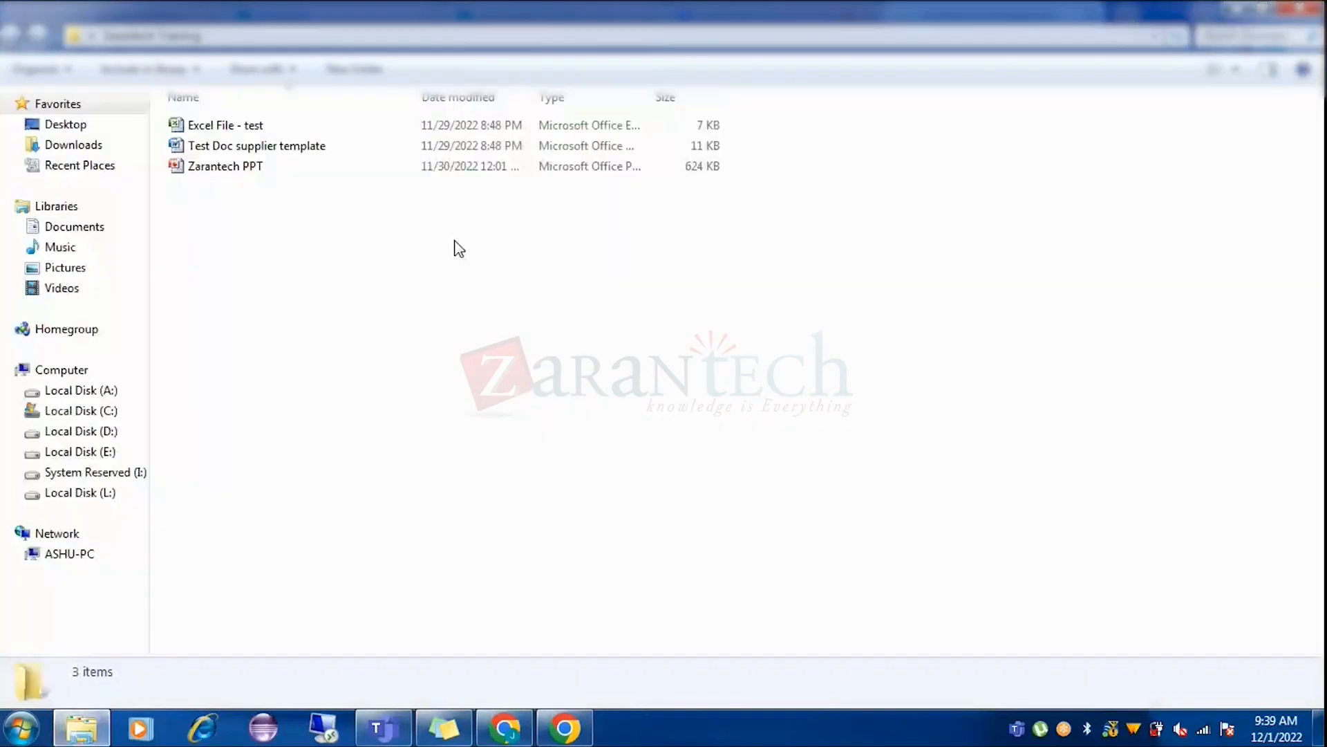
Open the Zarantech PPT file from the Explorer folder in PowerPoint.
{"action": "double_click", "coordinate": [276, 166]}
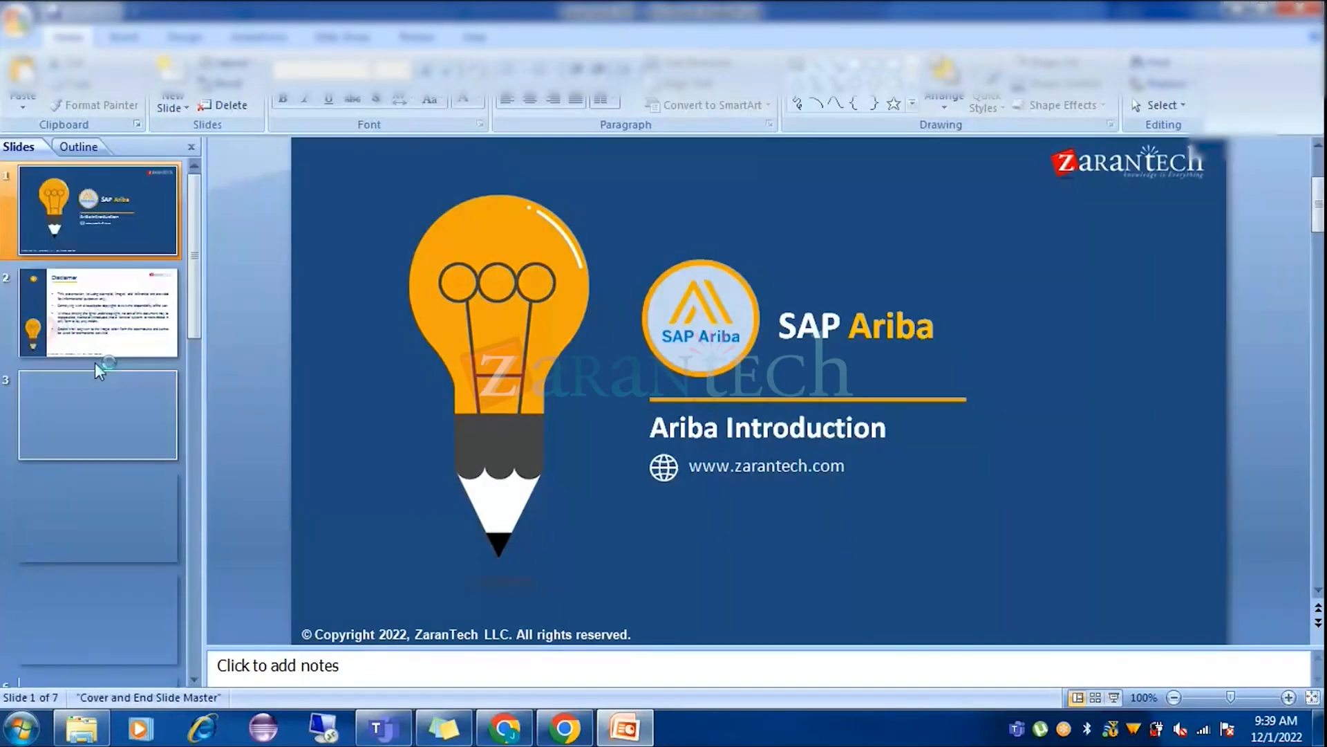
On slide 5, add '360 degree supplier profile view' below 'As-is = To be', then return to the browser.
{"action": "left_click", "coordinate": [88, 612]}
{"action": "left_click", "coordinate": [444, 424]}
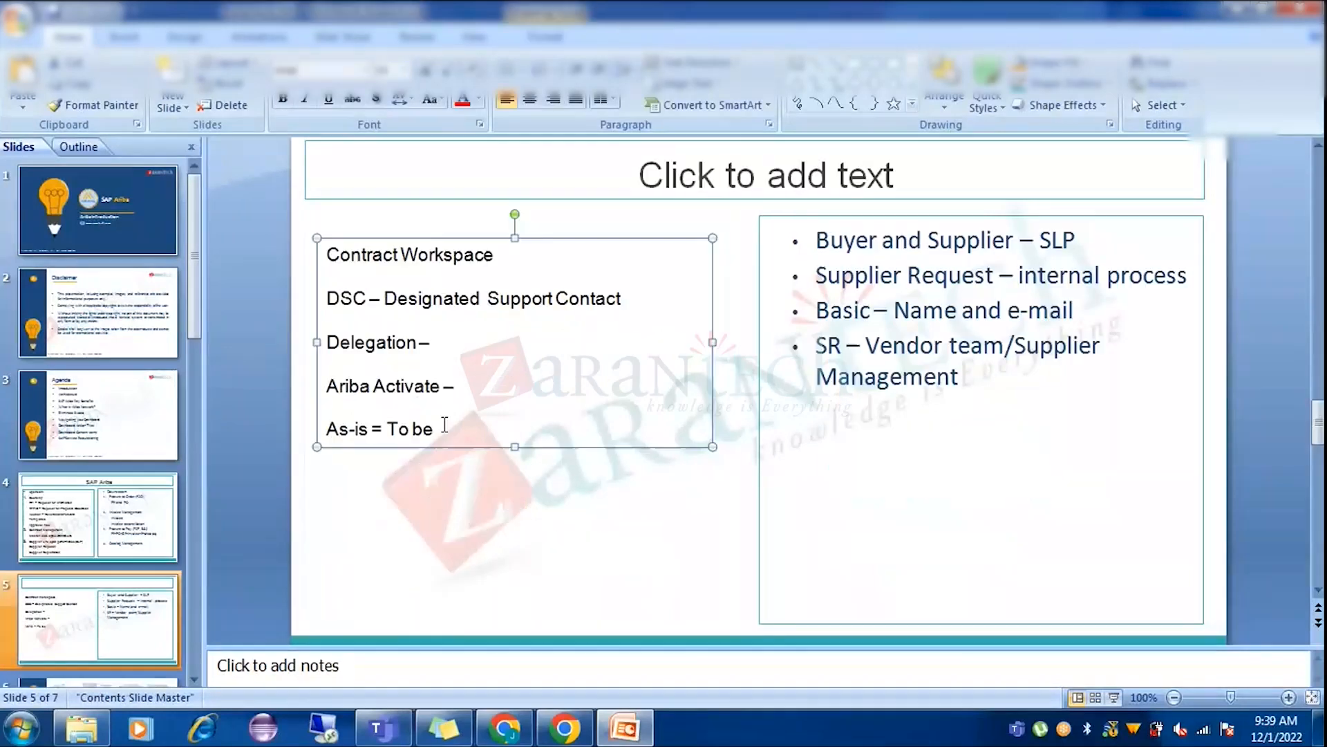
{"action": "key", "text": "Return"}
{"action": "key", "text": "Return"}
{"action": "key", "text": "Return"}
{"action": "type", "text": "360"}
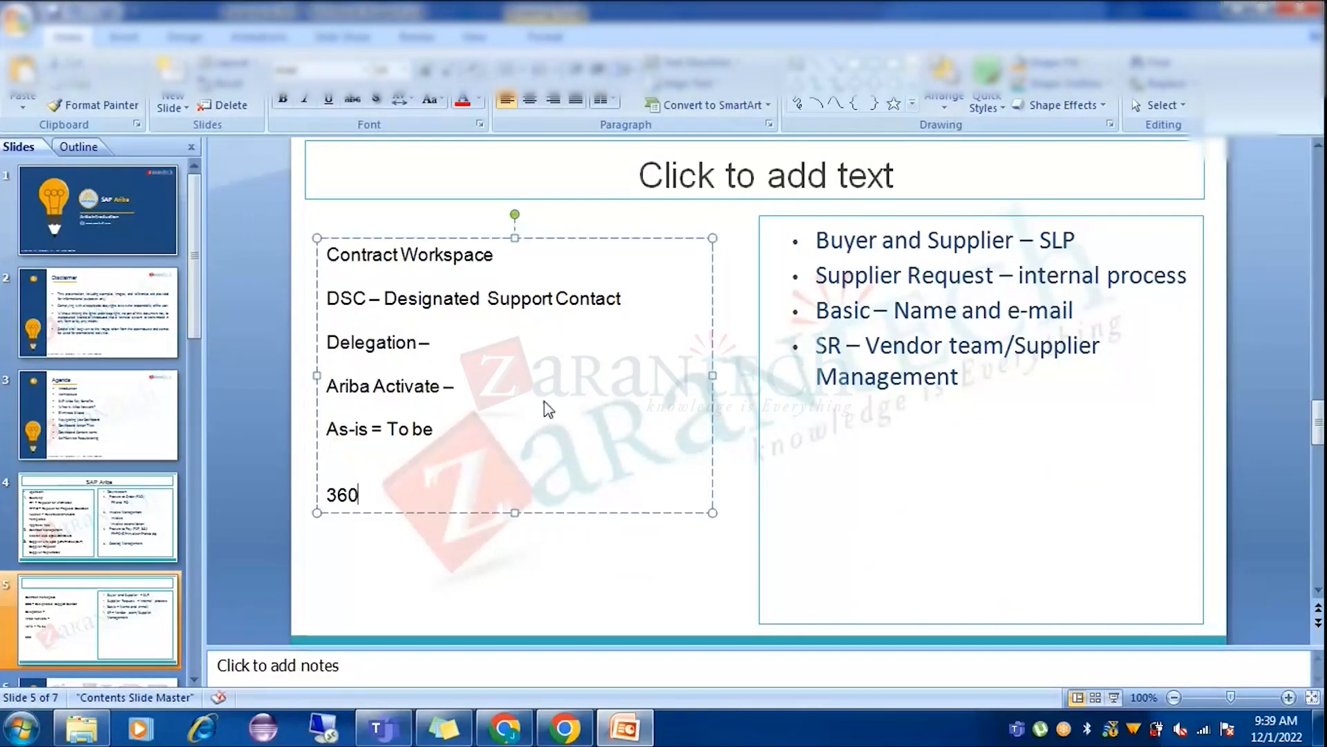
{"action": "type", "text": " degree pr"}
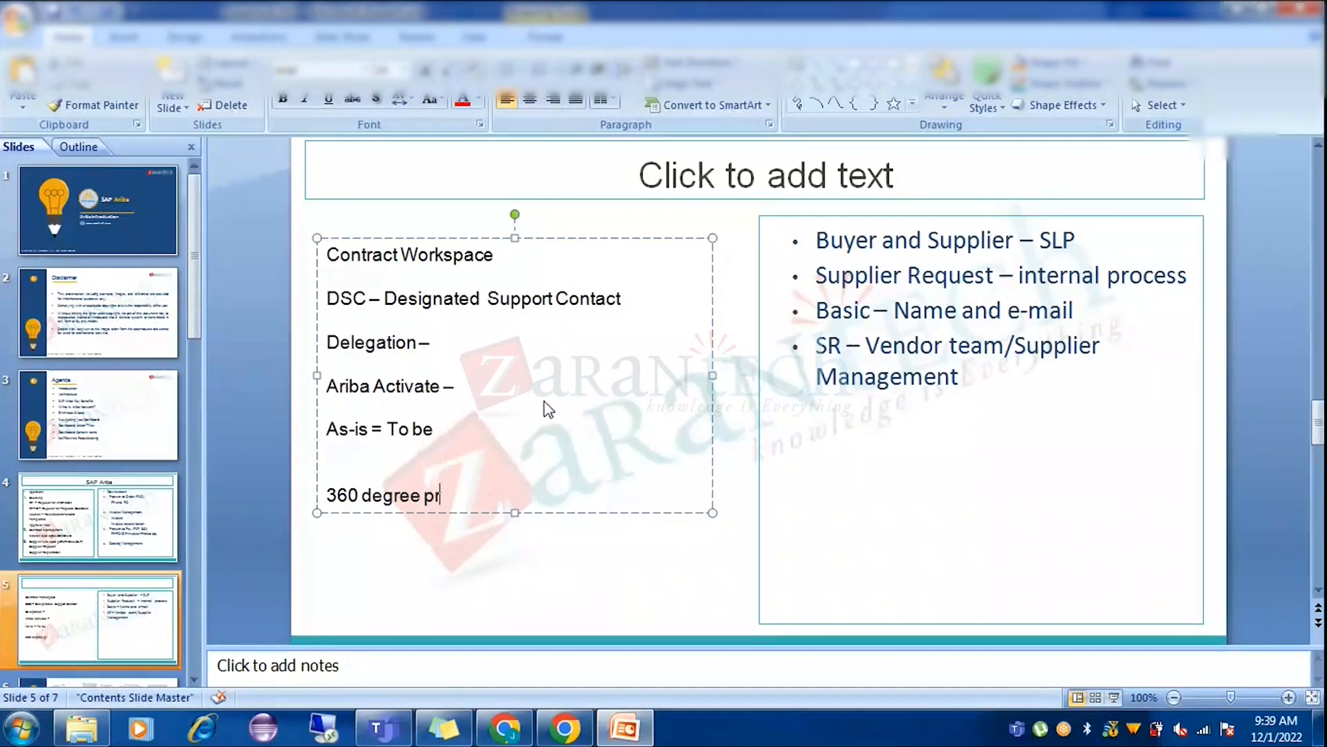
{"action": "key", "text": "BackSpace"}
{"action": "key", "text": "BackSpace"}
{"action": "type", "text": "supplier profile vie"}
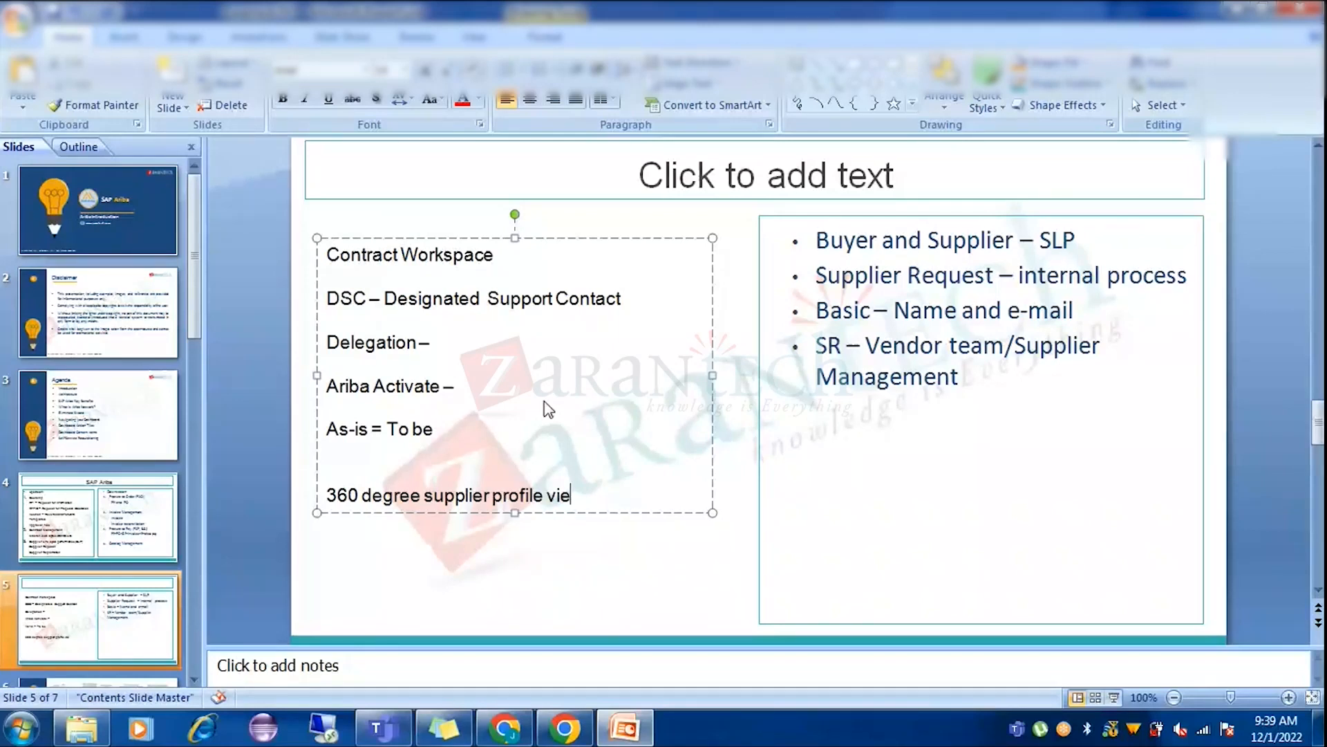
{"action": "type", "text": "w"}
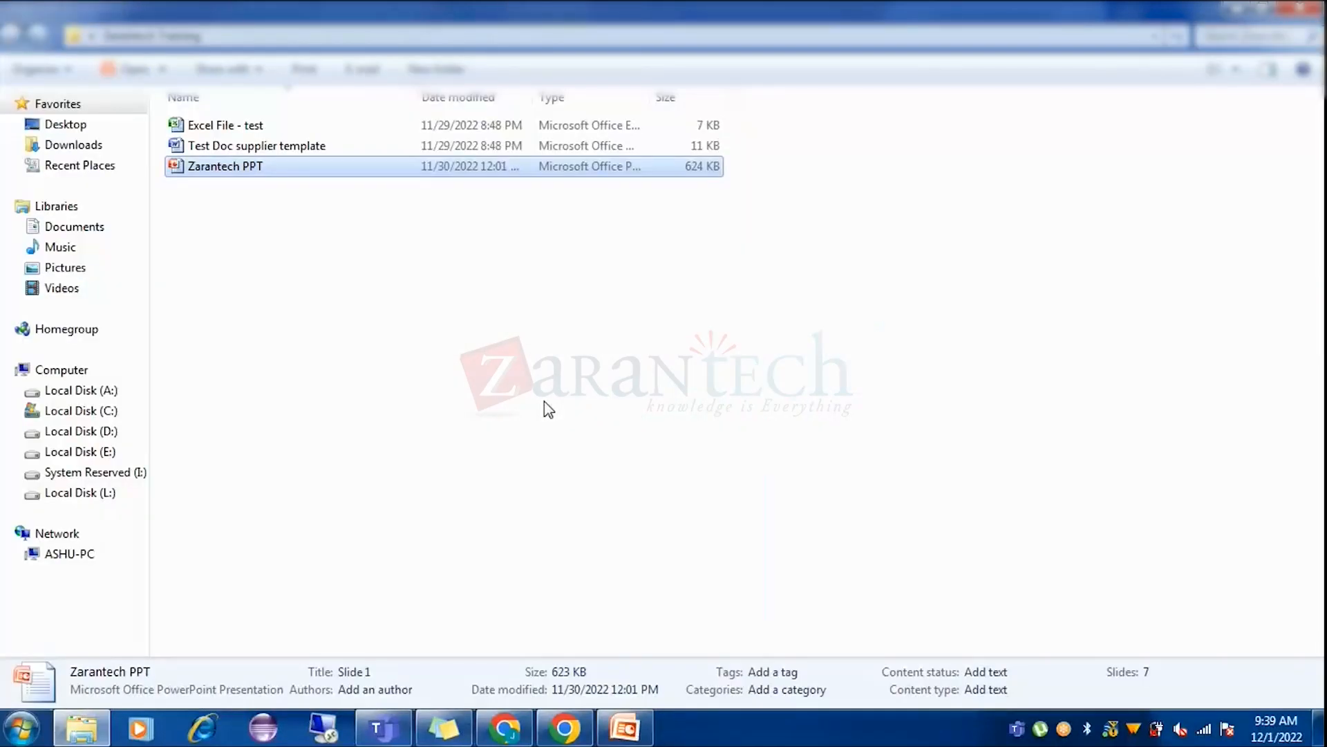
{"action": "left_click", "coordinate": [505, 727]}
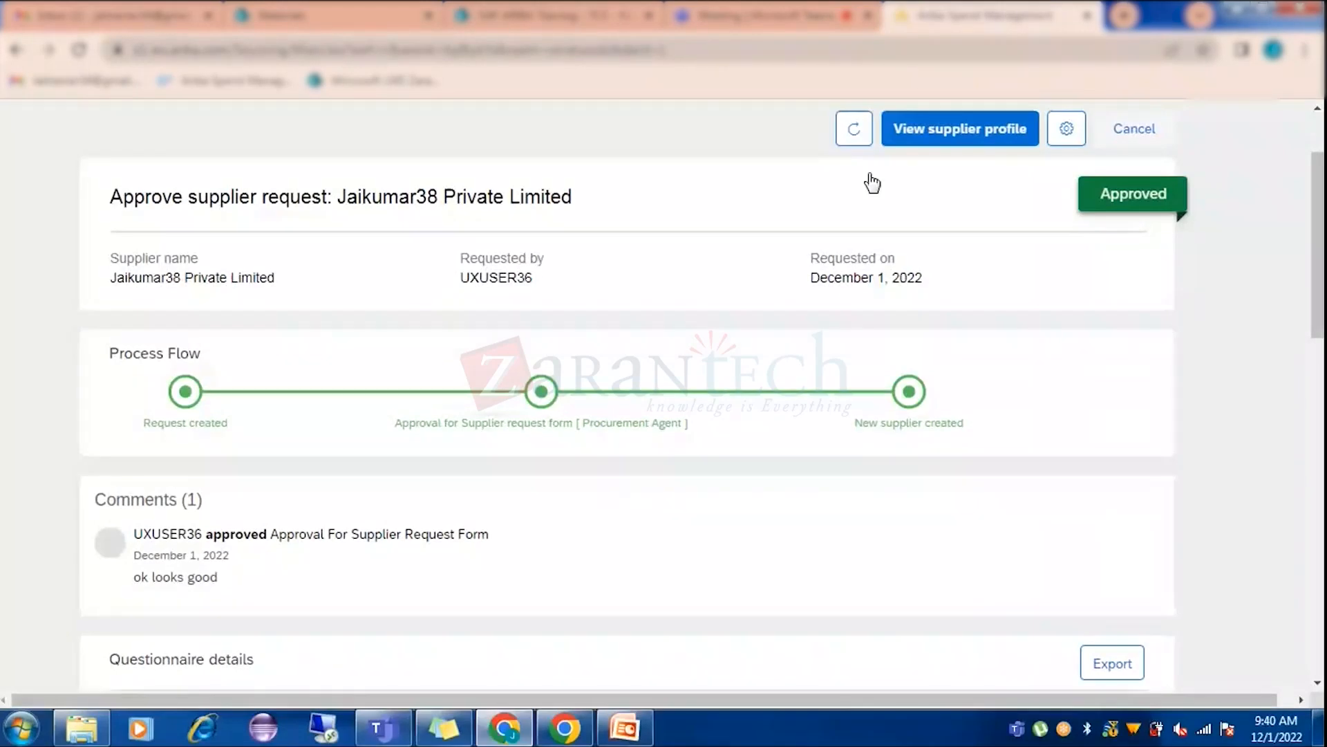
Open the Jaikumar38 Private Limited supplier profile and highlight its SM Vendor ID.
{"action": "left_click", "coordinate": [943, 137]}
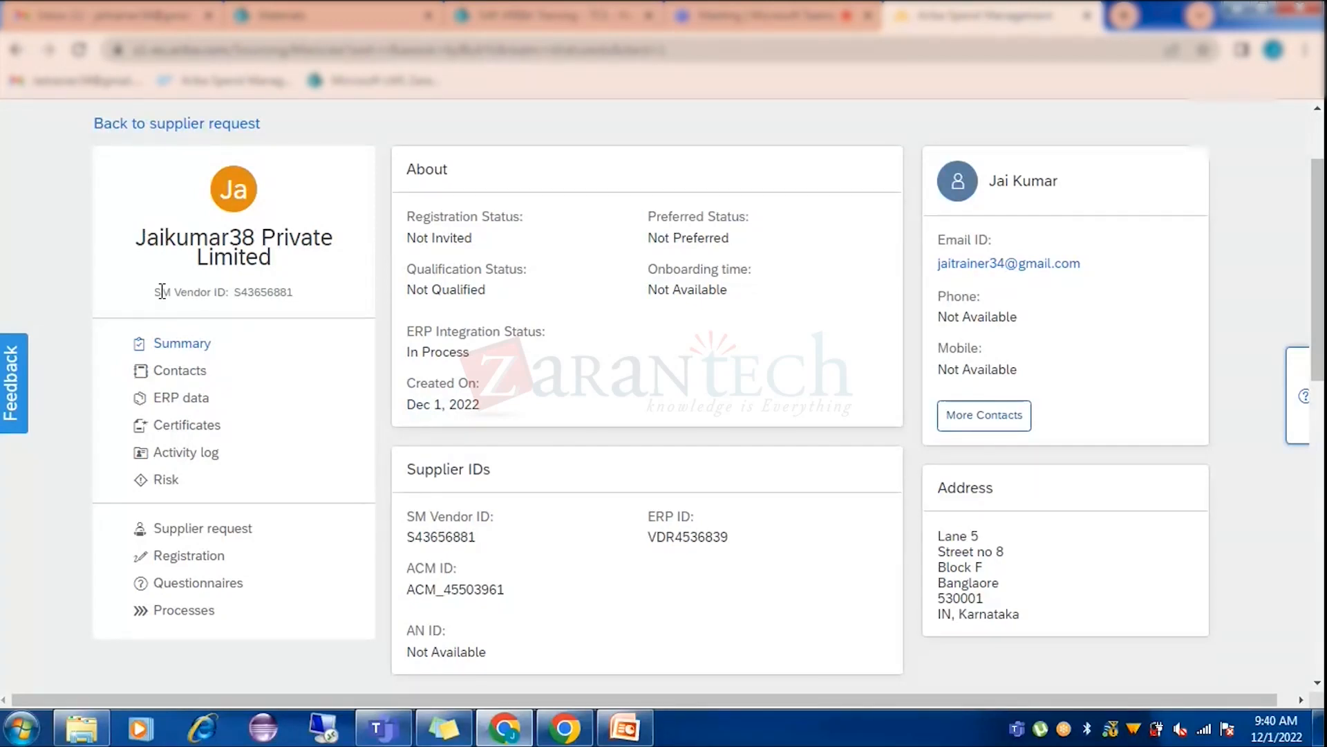
{"action": "left_click_drag", "start_coordinate": [153, 293], "coordinate": [282, 309]}
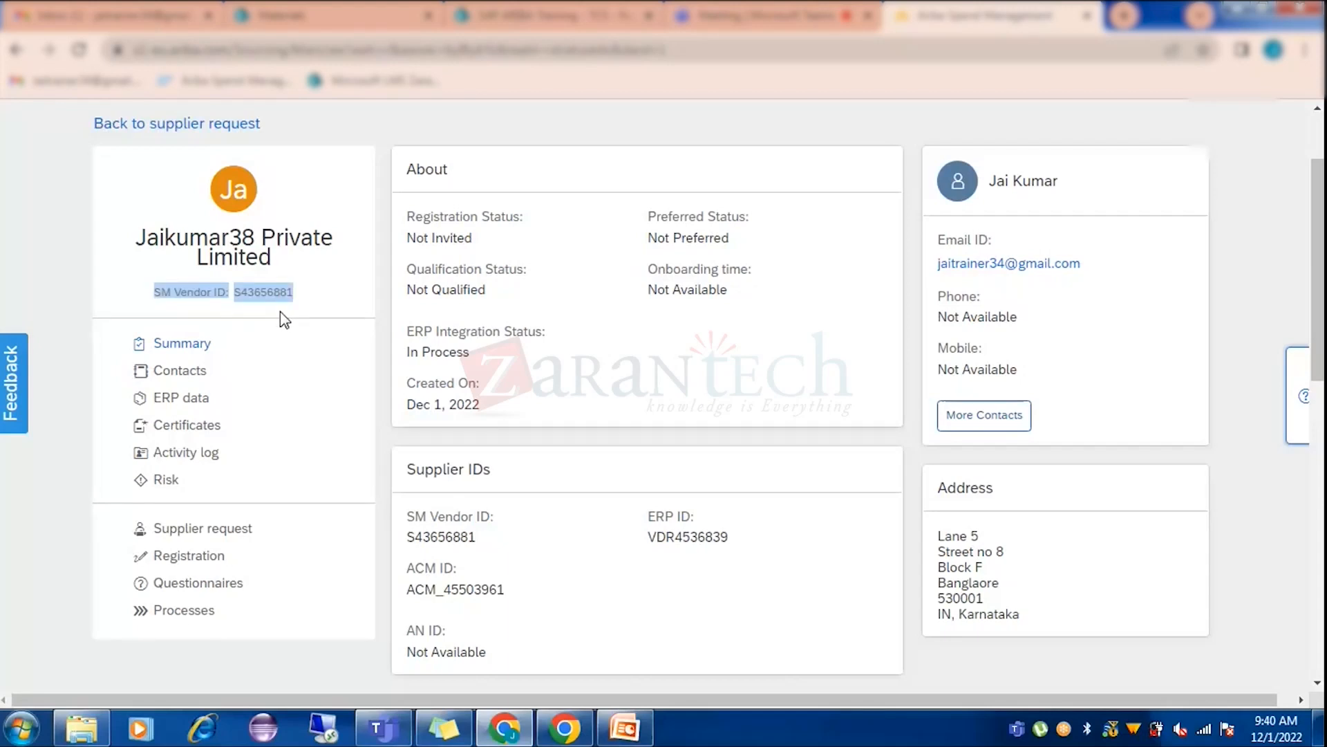
{"action": "left_click", "coordinate": [208, 314]}
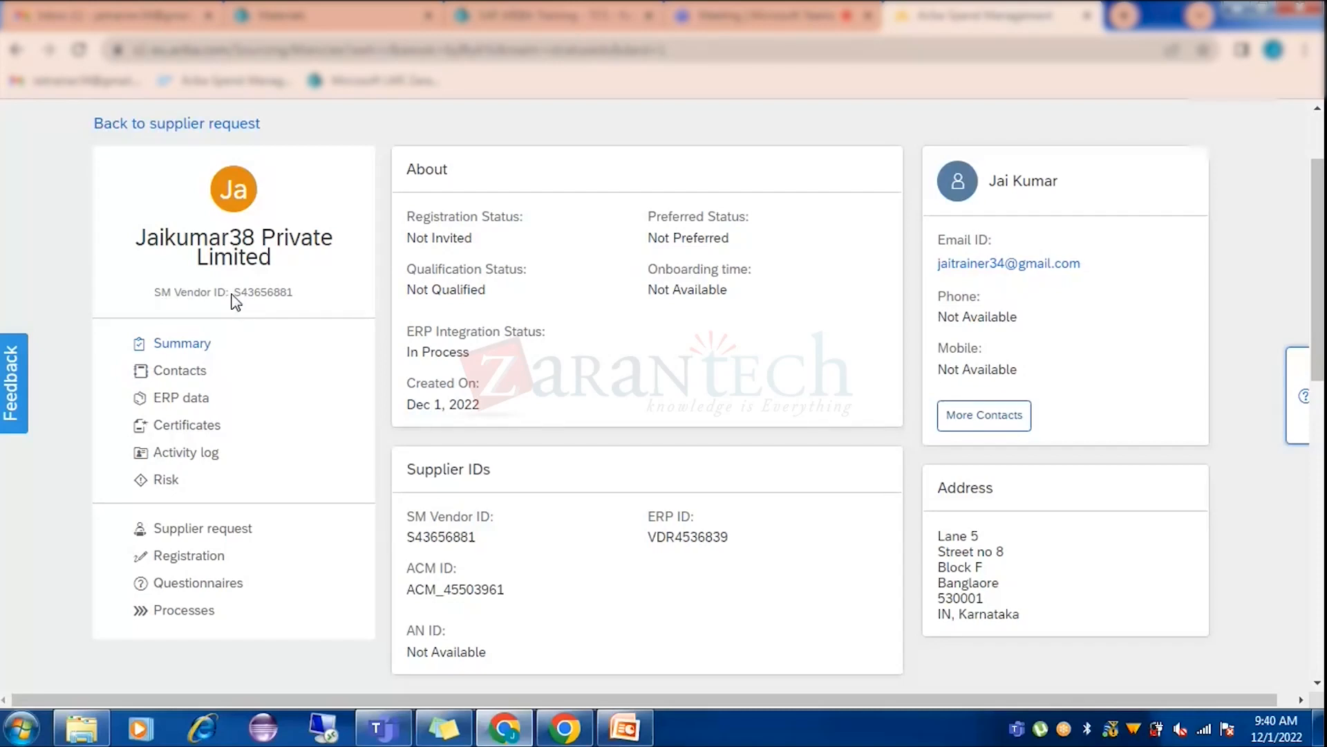
{"action": "left_click_drag", "start_coordinate": [241, 294], "coordinate": [293, 293]}
{"action": "left_click", "coordinate": [311, 304]}
{"action": "left_click_drag", "start_coordinate": [293, 294], "coordinate": [236, 297]}
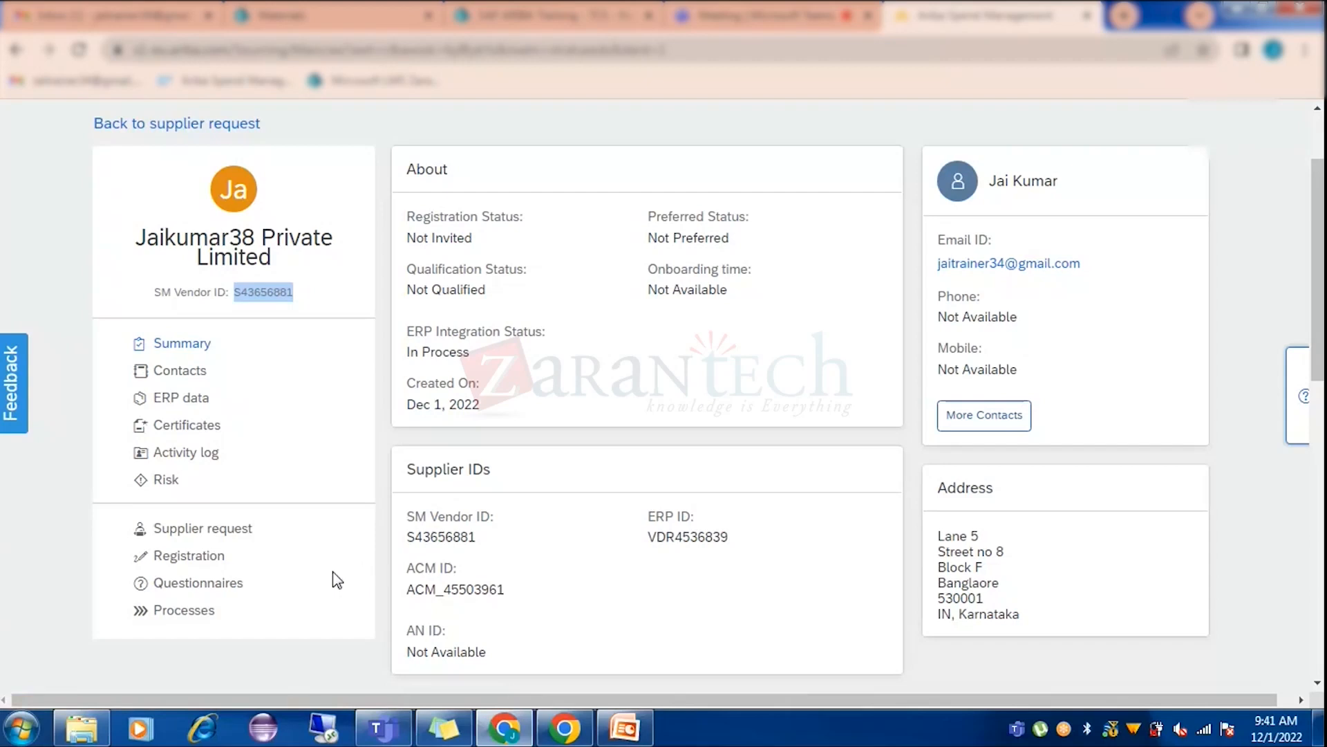
{"action": "left_click", "coordinate": [188, 305]}
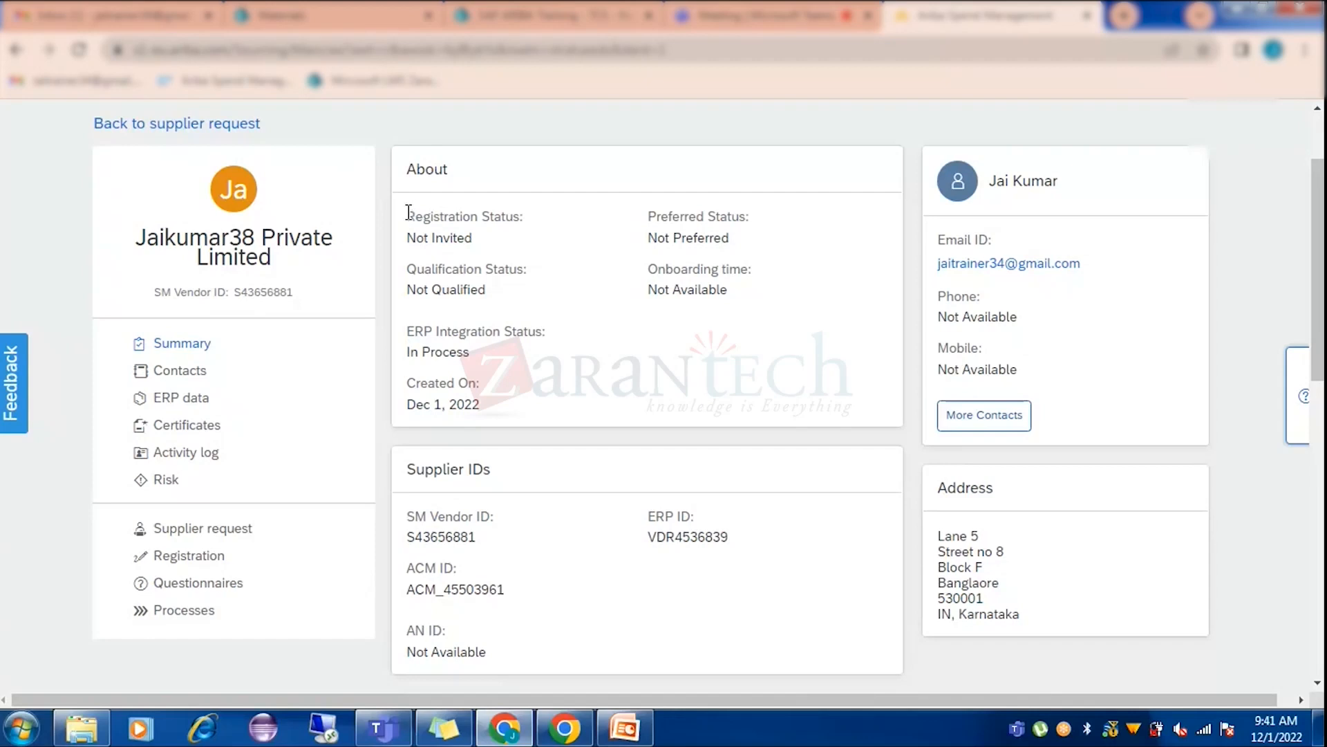
{"action": "left_click_drag", "start_coordinate": [407, 214], "coordinate": [518, 215]}
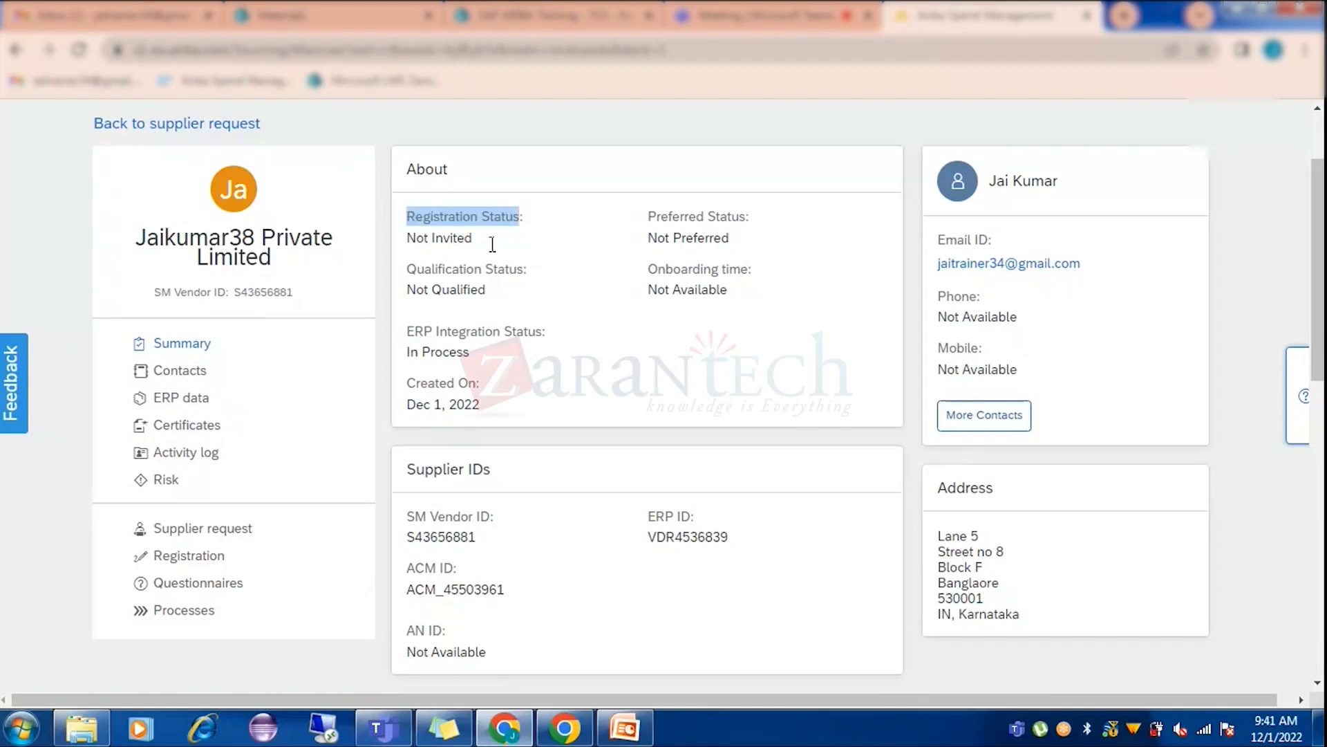
{"action": "left_click", "coordinate": [489, 237]}
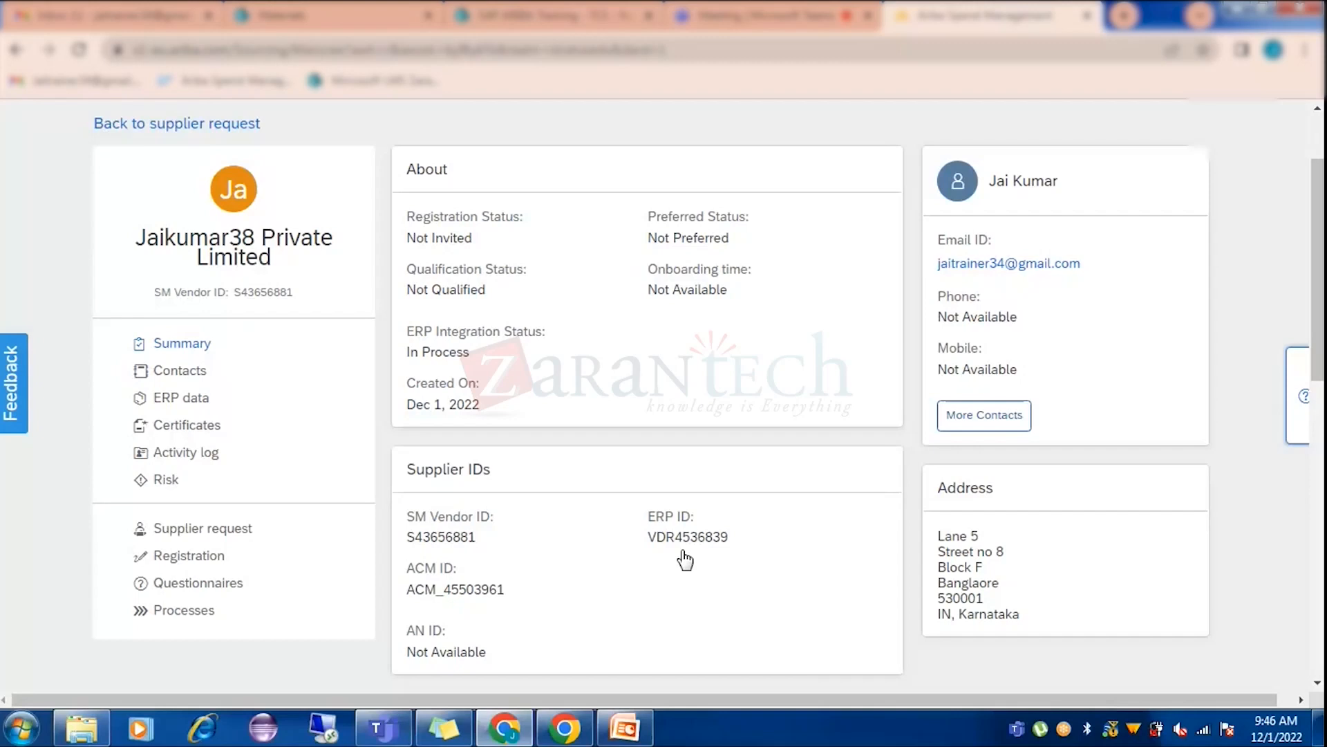
Open Core Administration's common Suppliers search under Supplier Manager and run it with empty filters.
{"action": "scroll", "coordinate": [730, 523], "scroll_direction": "up", "scroll_amount": 2}
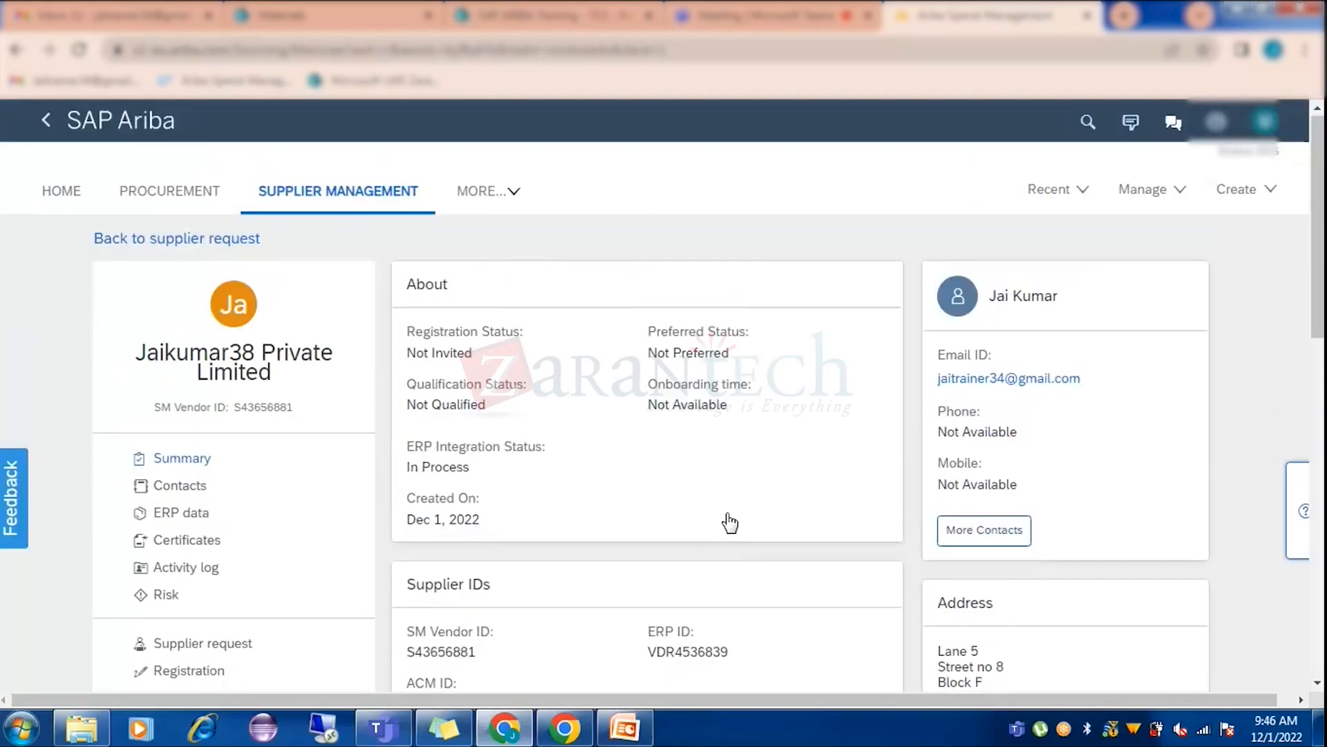
{"action": "left_click", "coordinate": [1175, 194]}
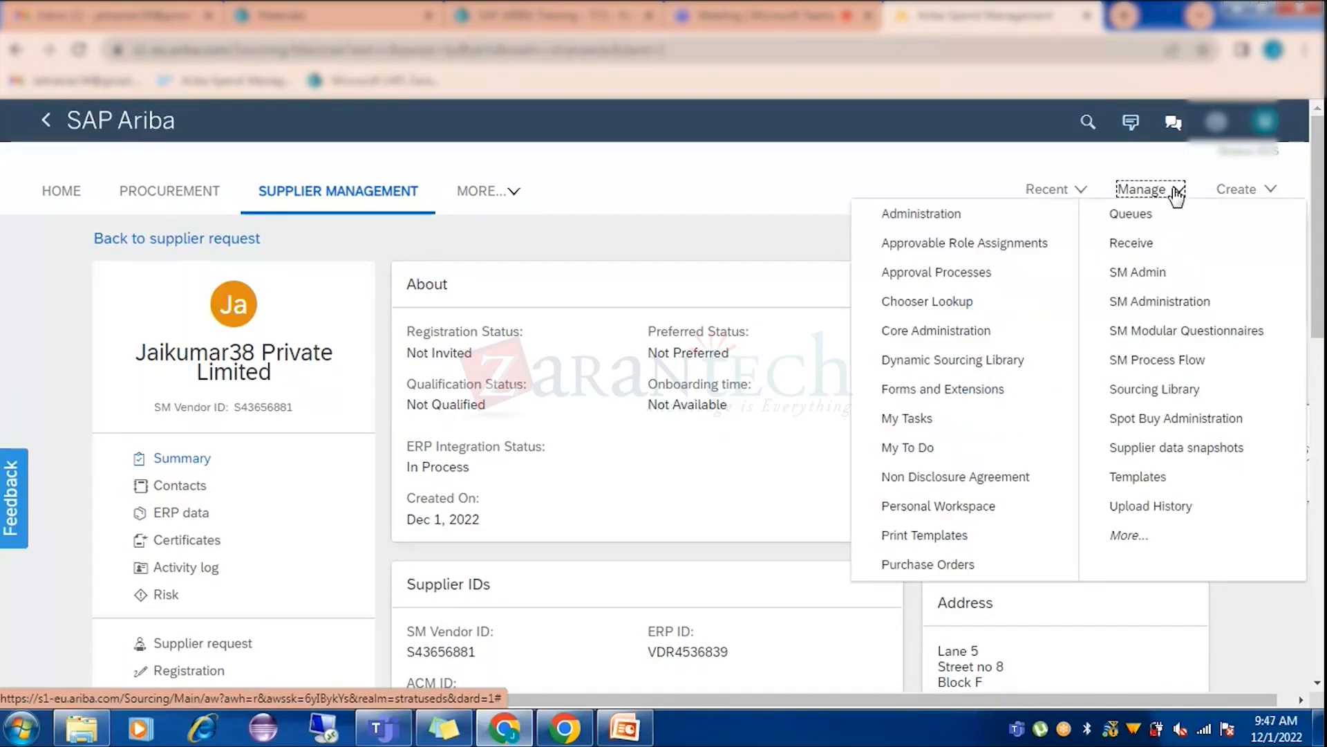
{"action": "left_click", "coordinate": [972, 331]}
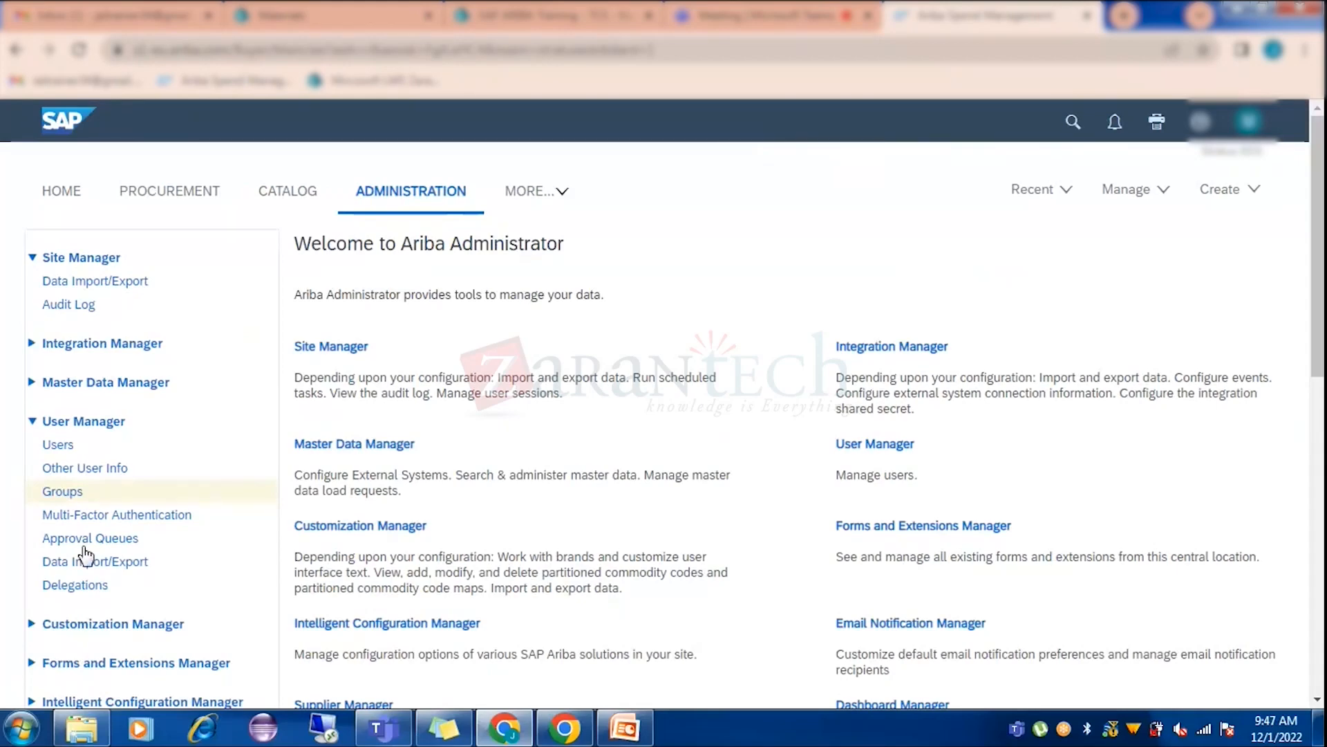
{"action": "scroll", "coordinate": [84, 553], "scroll_direction": "down", "scroll_amount": 7}
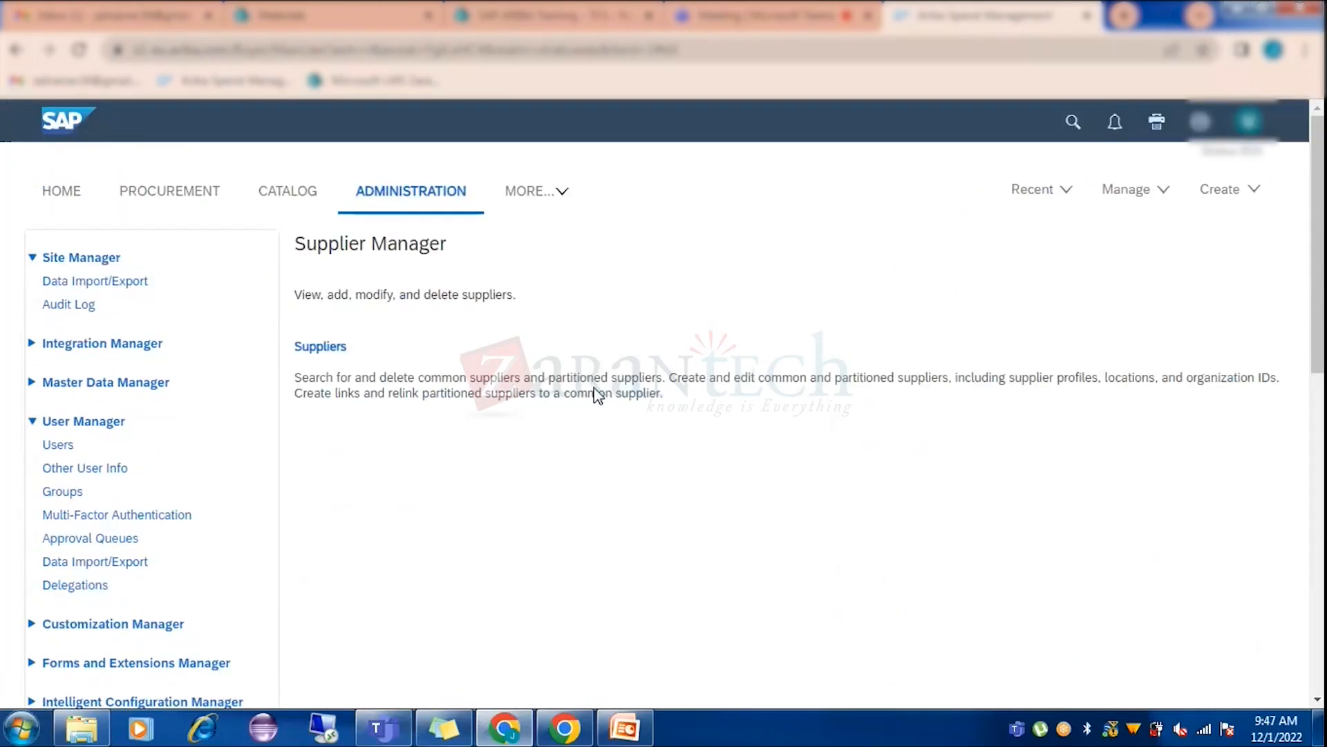
{"action": "left_click", "coordinate": [349, 349]}
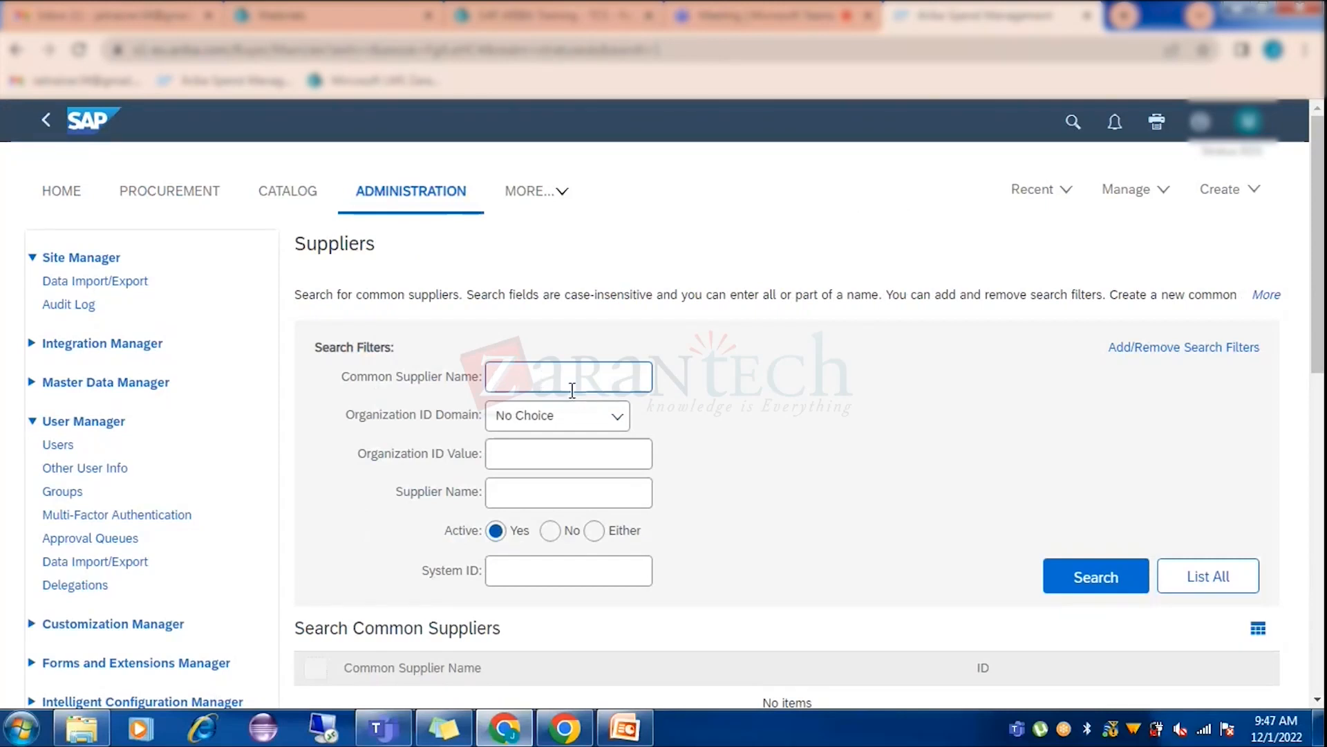
{"action": "scroll", "coordinate": [726, 423], "scroll_direction": "down", "scroll_amount": 2}
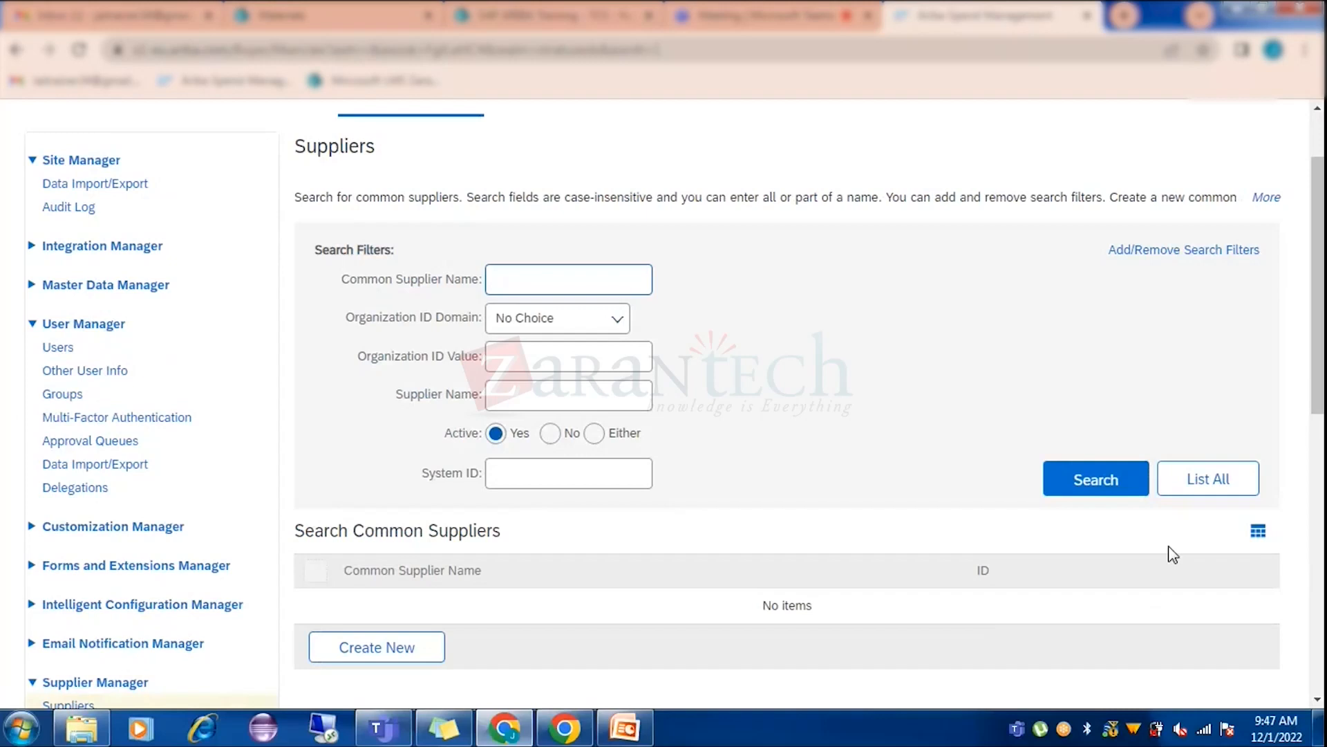
{"action": "left_click", "coordinate": [1097, 482]}
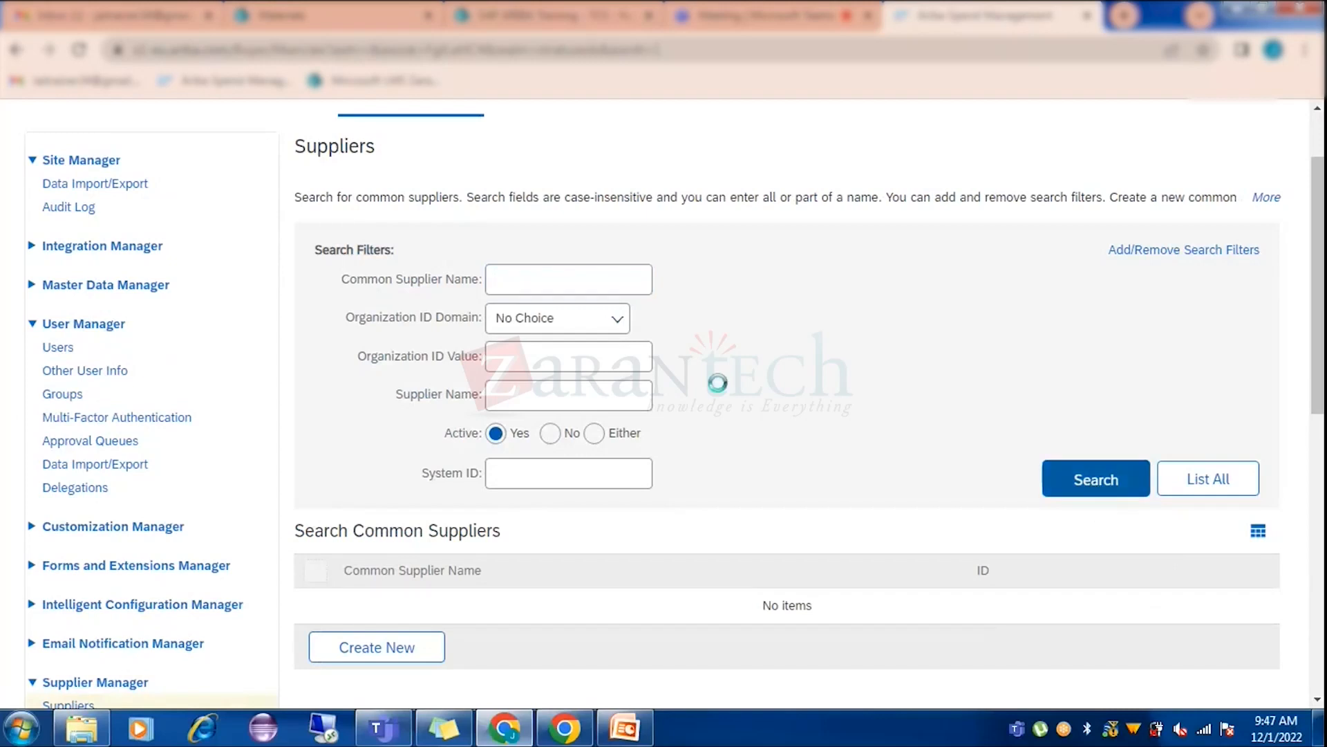
Expand the common suppliers results table and scroll through the alphabetical supplier rows with ACM and Buyer IDs.
{"action": "scroll", "coordinate": [735, 380], "scroll_direction": "down", "scroll_amount": 5}
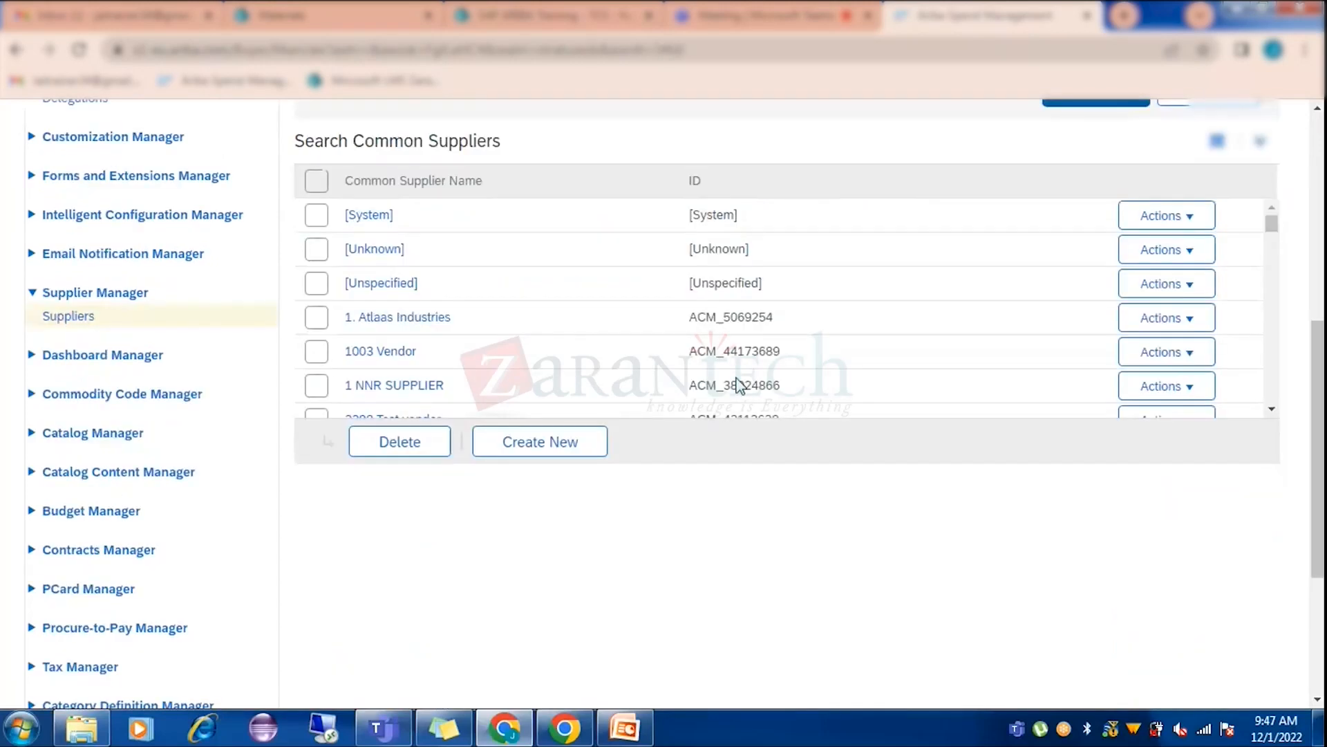
{"action": "left_click", "coordinate": [1259, 141]}
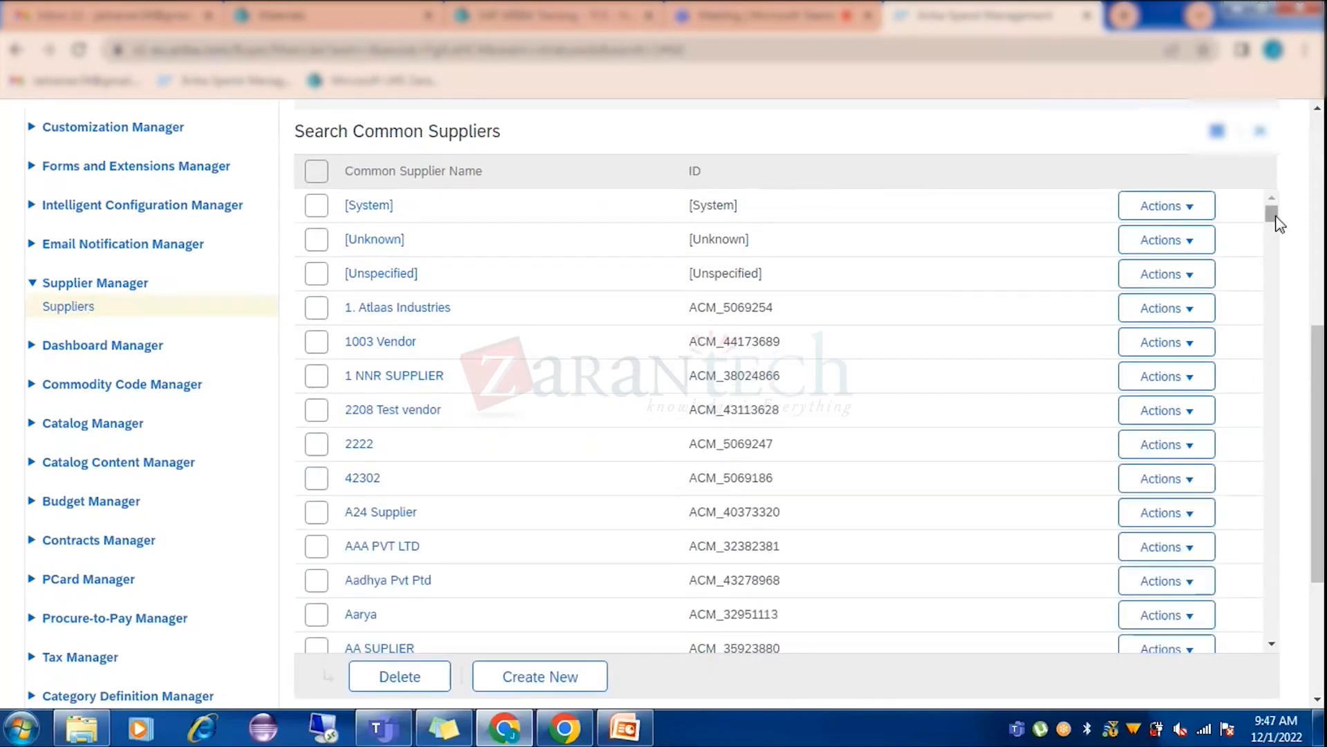
{"action": "left_click_drag", "start_coordinate": [1272, 217], "coordinate": [1267, 532]}
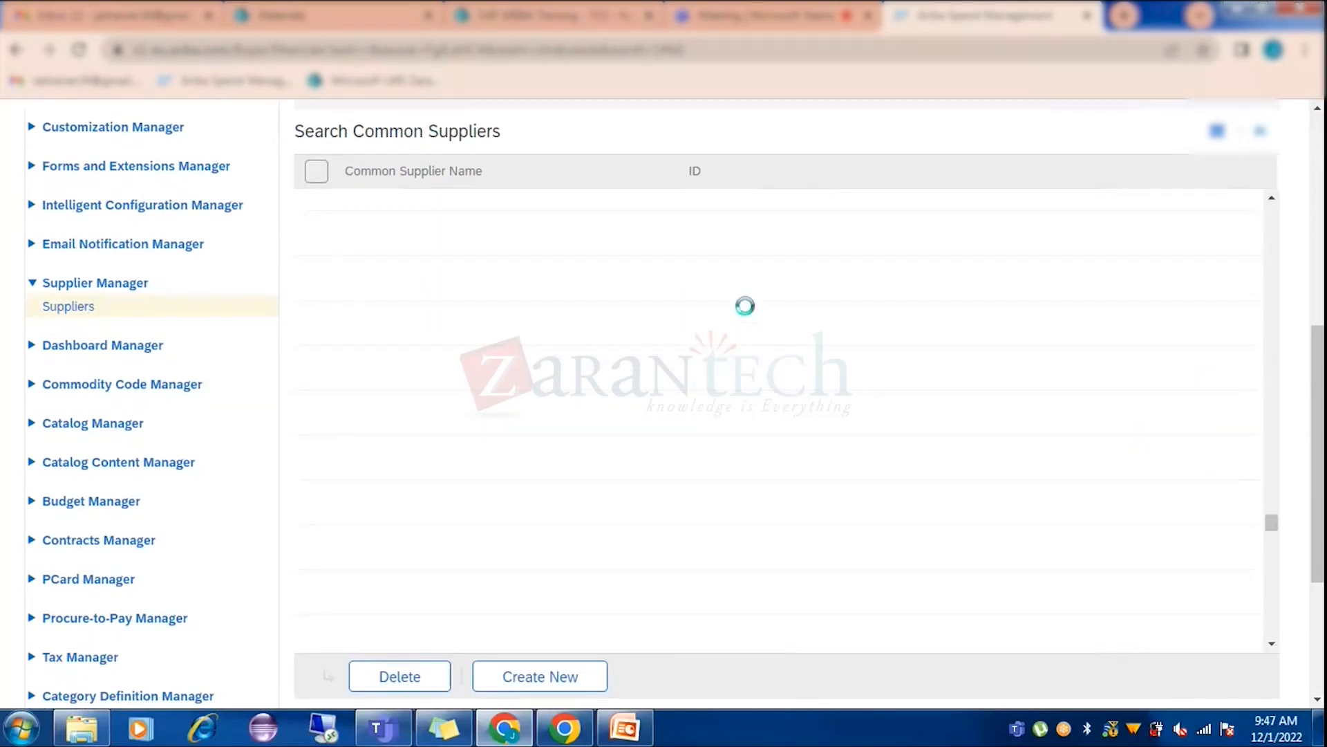
{"action": "scroll", "coordinate": [788, 509], "scroll_direction": "down", "scroll_amount": 5}
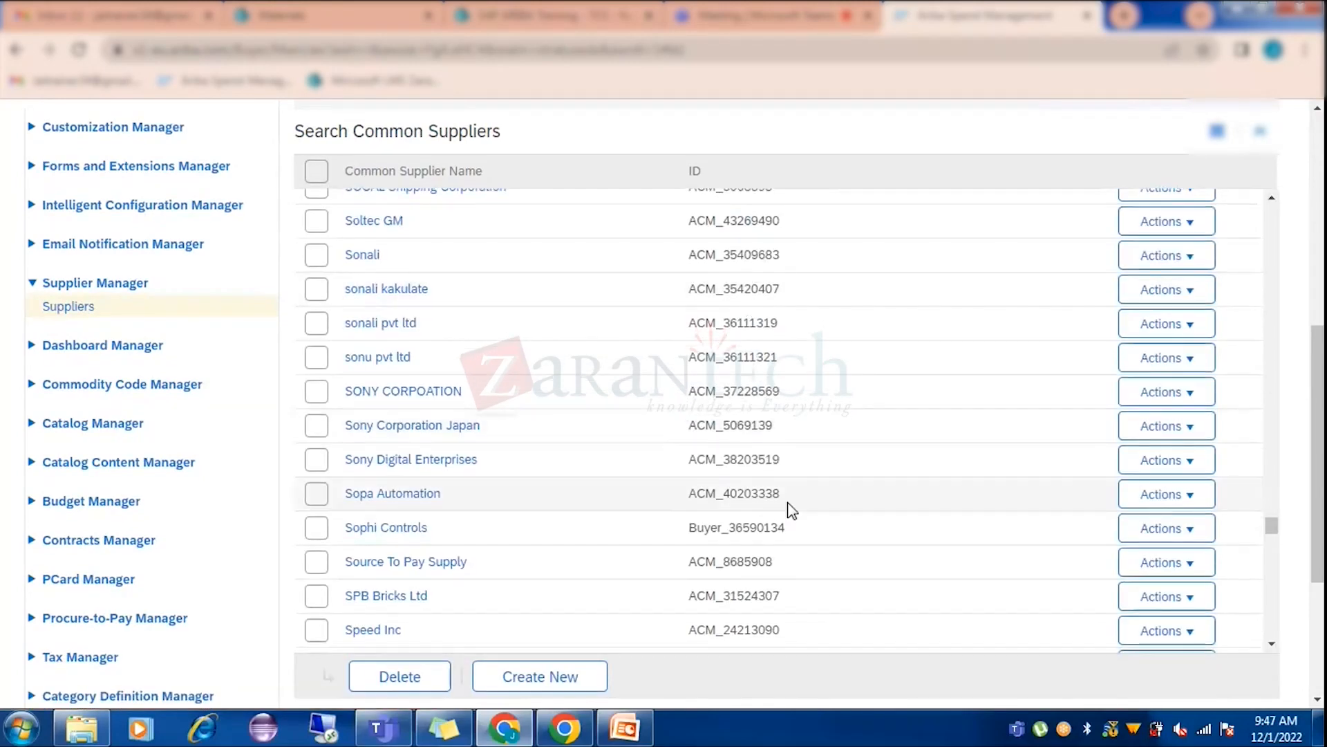
{"action": "scroll", "coordinate": [792, 511], "scroll_direction": "down", "scroll_amount": 5}
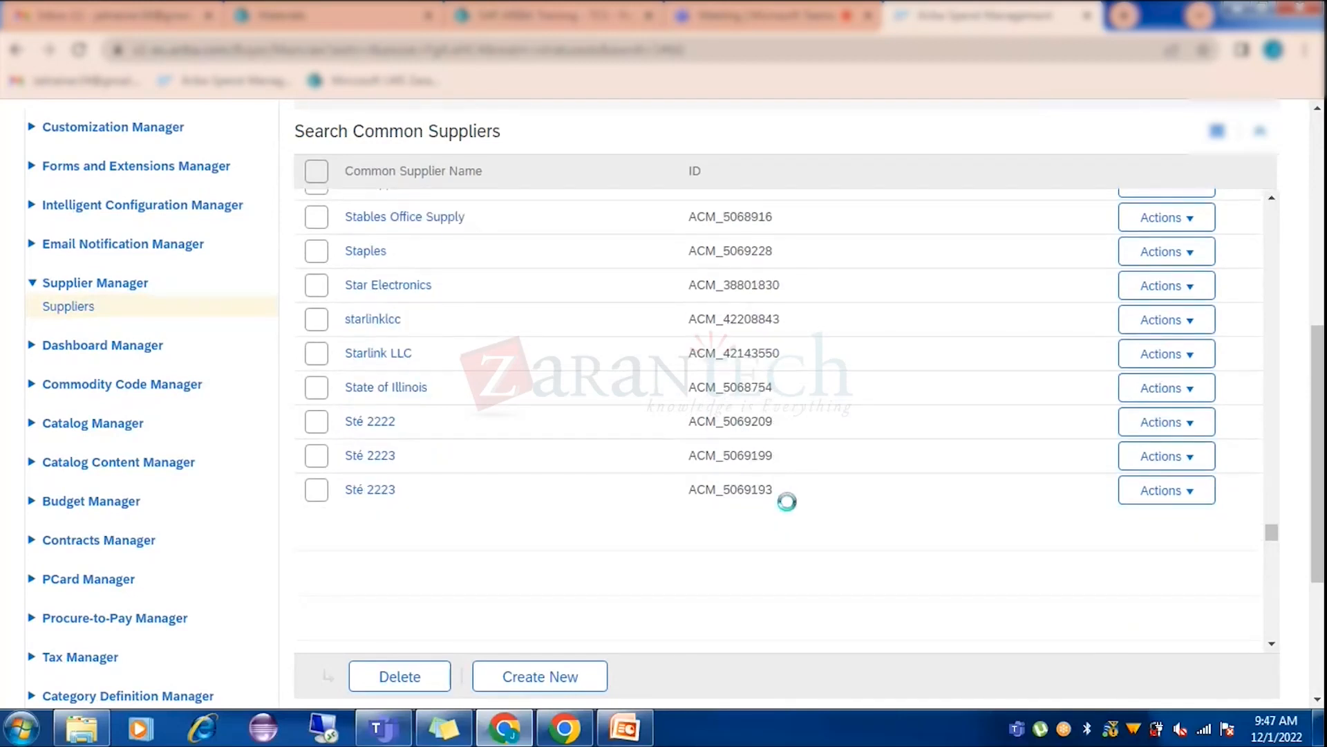
{"action": "scroll", "coordinate": [795, 500], "scroll_direction": "down", "scroll_amount": 8}
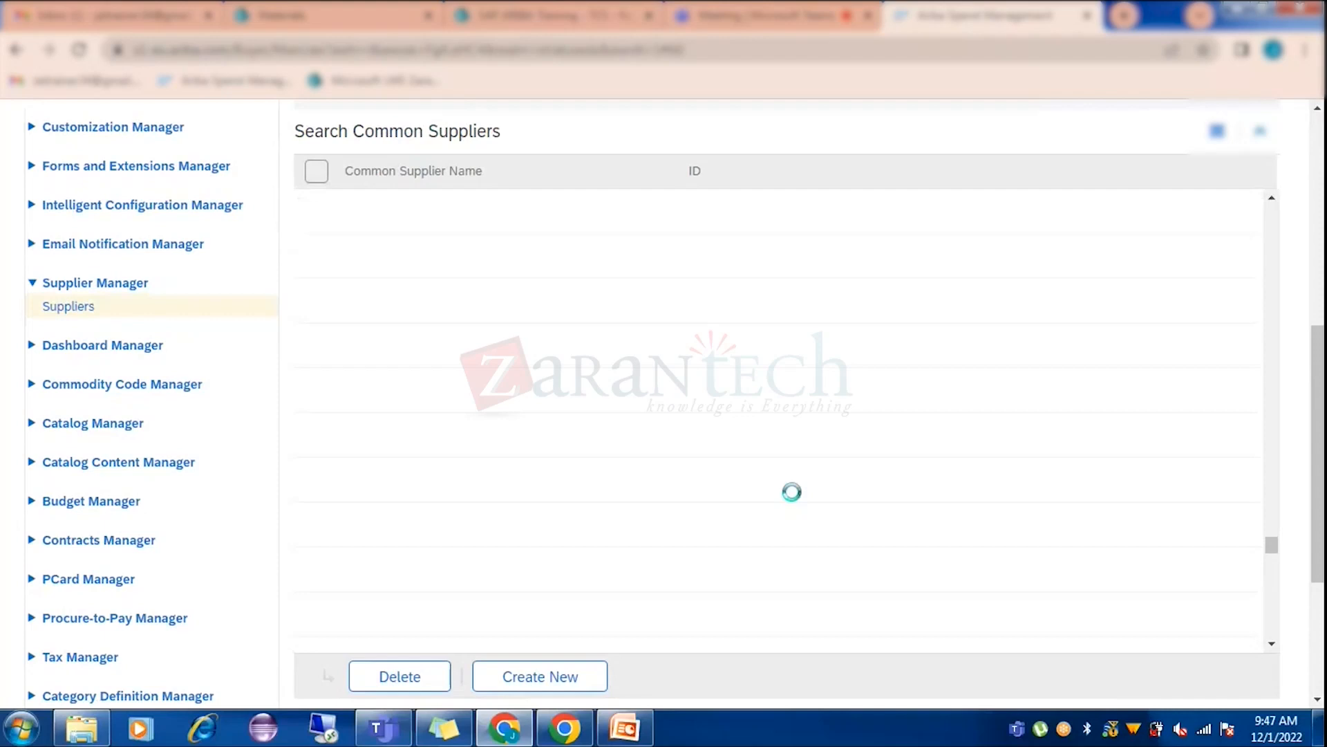
{"action": "scroll", "coordinate": [795, 499], "scroll_direction": "down", "scroll_amount": 3}
{"action": "scroll", "coordinate": [795, 499], "scroll_direction": "down", "scroll_amount": 5}
{"action": "scroll", "coordinate": [795, 499], "scroll_direction": "down", "scroll_amount": 3}
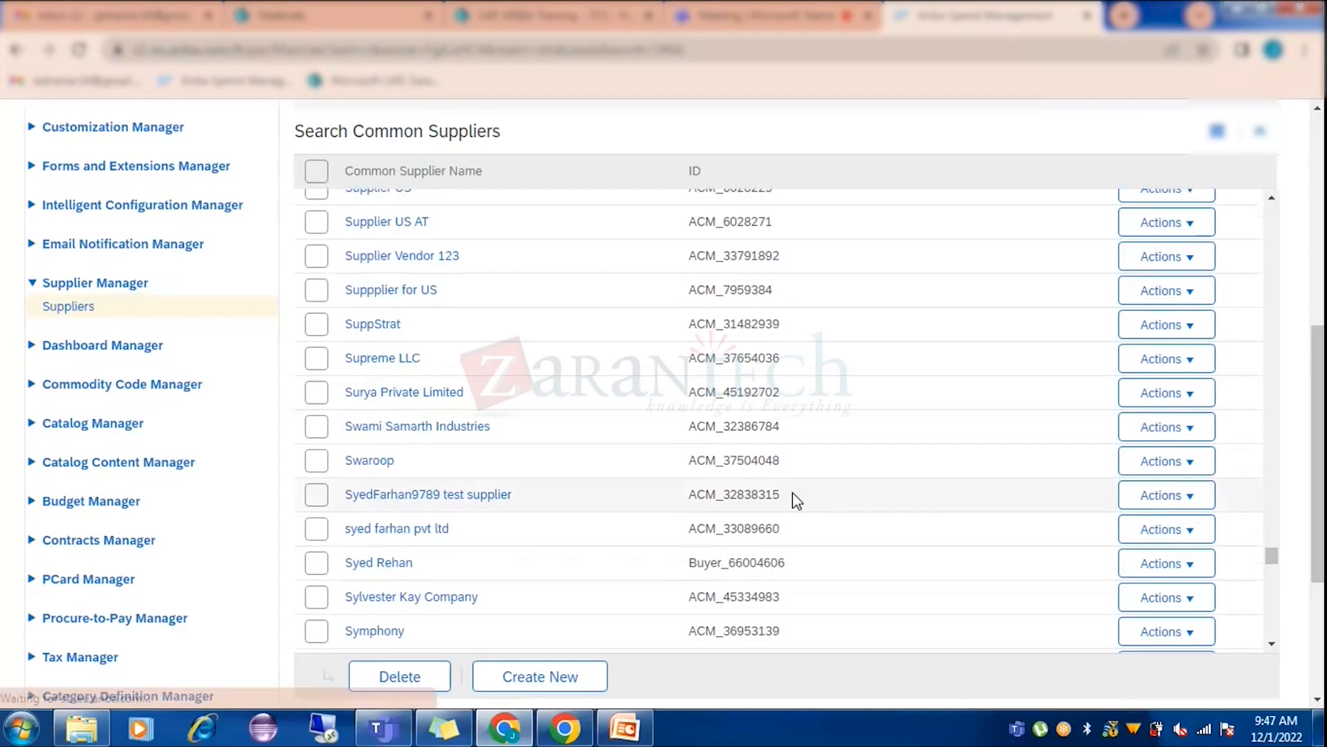
{"action": "scroll", "coordinate": [795, 499], "scroll_direction": "down", "scroll_amount": 4}
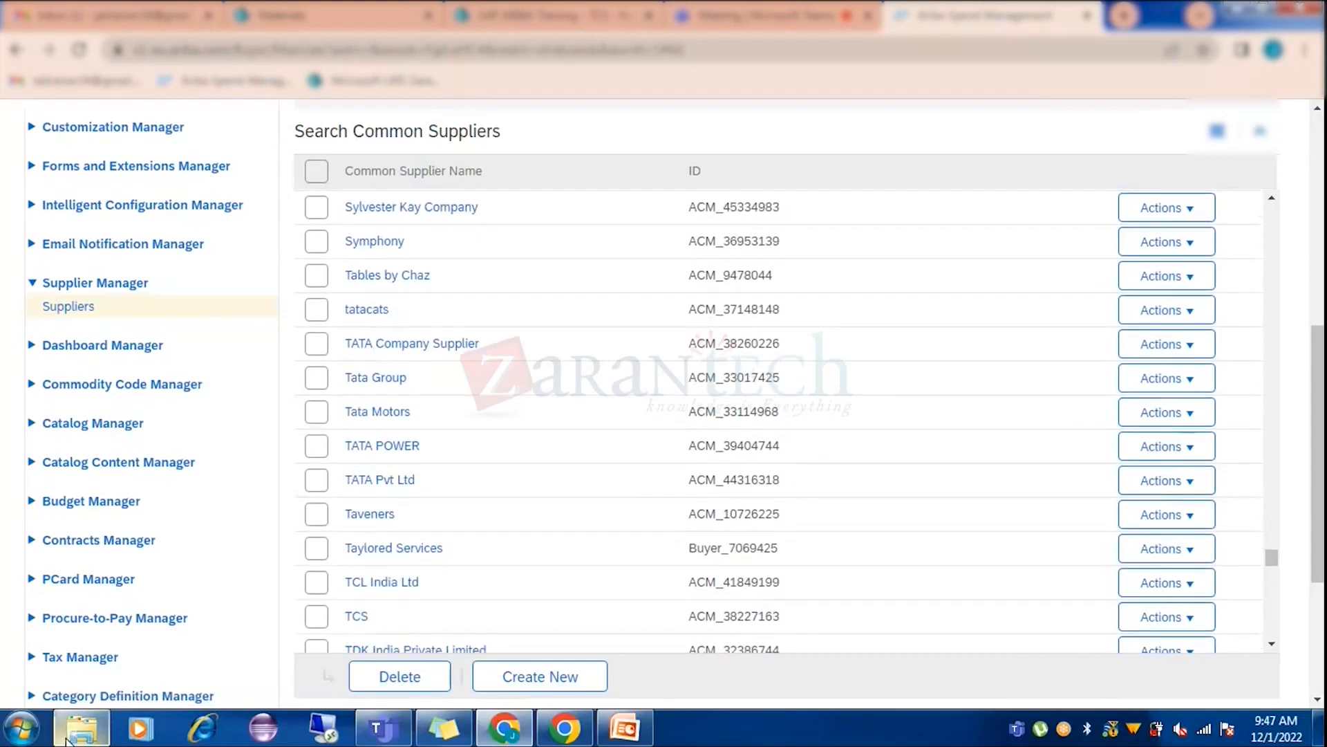
{"action": "left_click", "coordinate": [82, 728]}
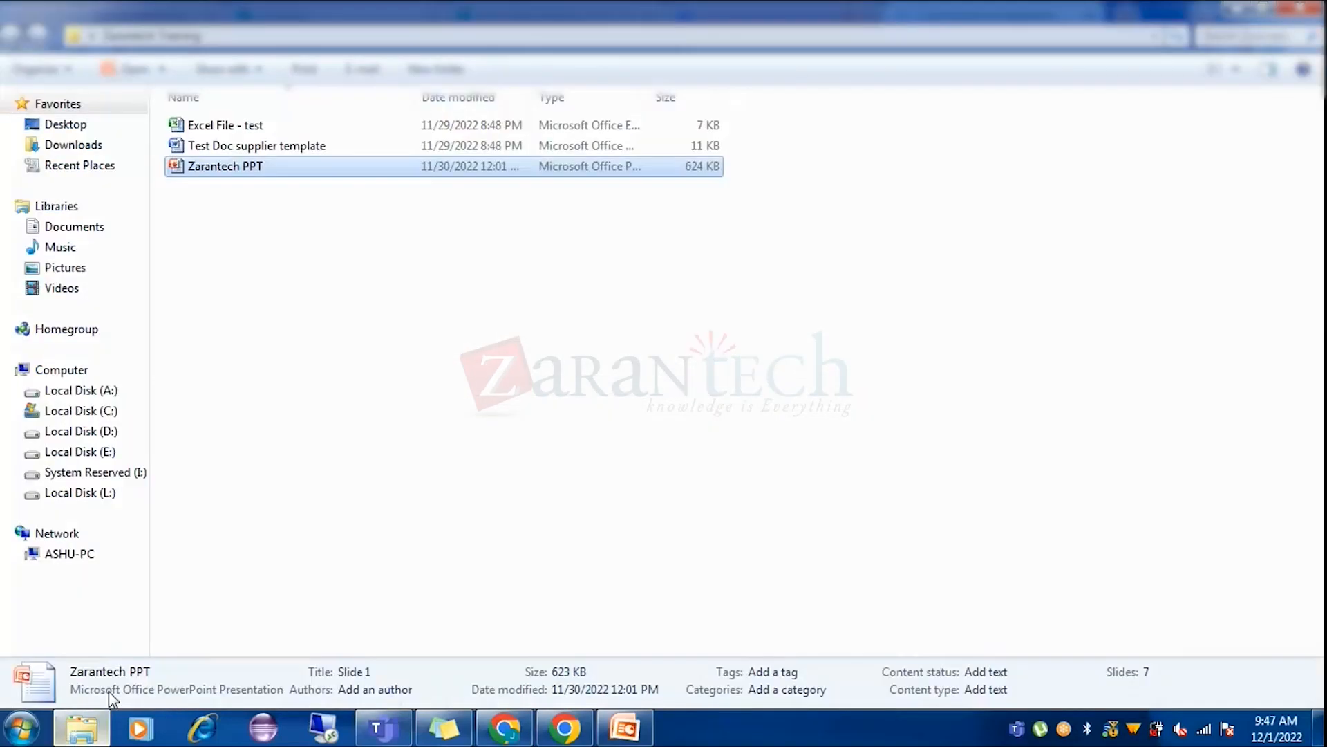
Search Downloads for 'supplier' and open the SuppliersExport (2) spreadsheet.
{"action": "left_click", "coordinate": [62, 144]}
{"action": "left_click", "coordinate": [1235, 36]}
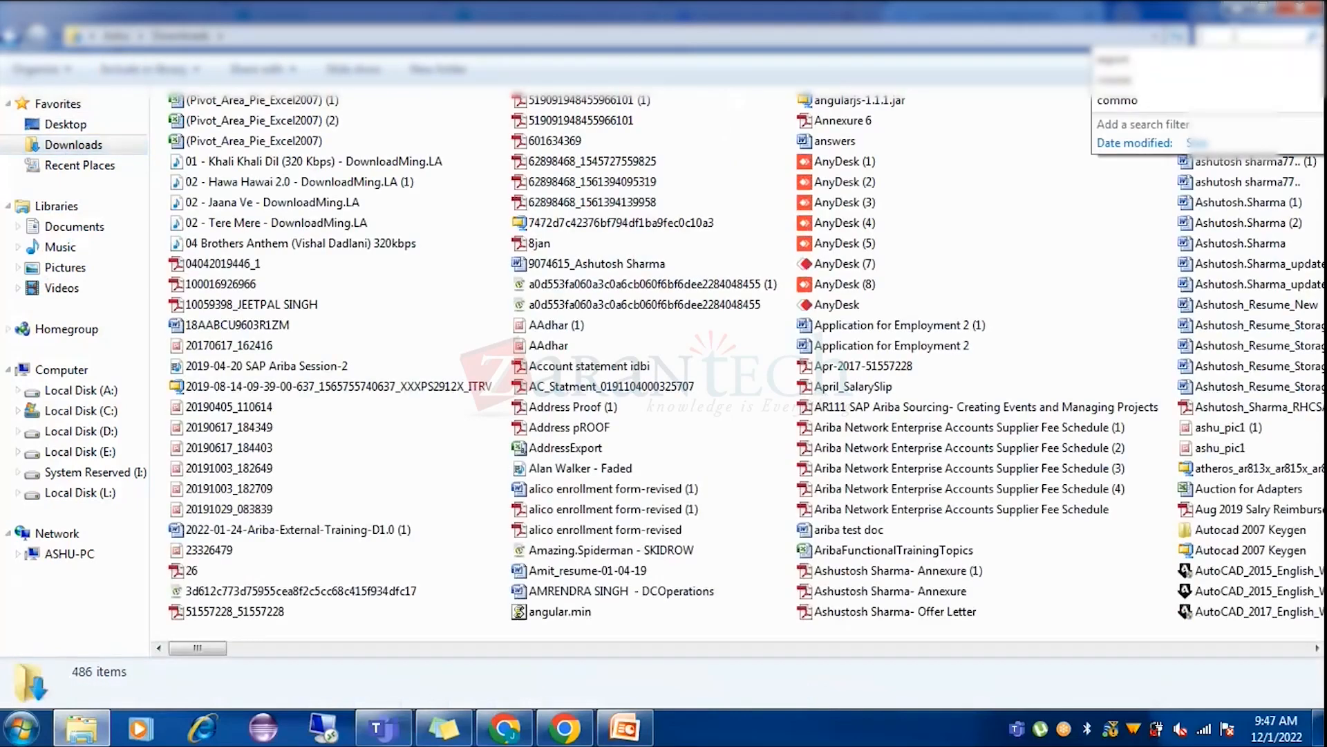
{"action": "type", "text": "supplier"}
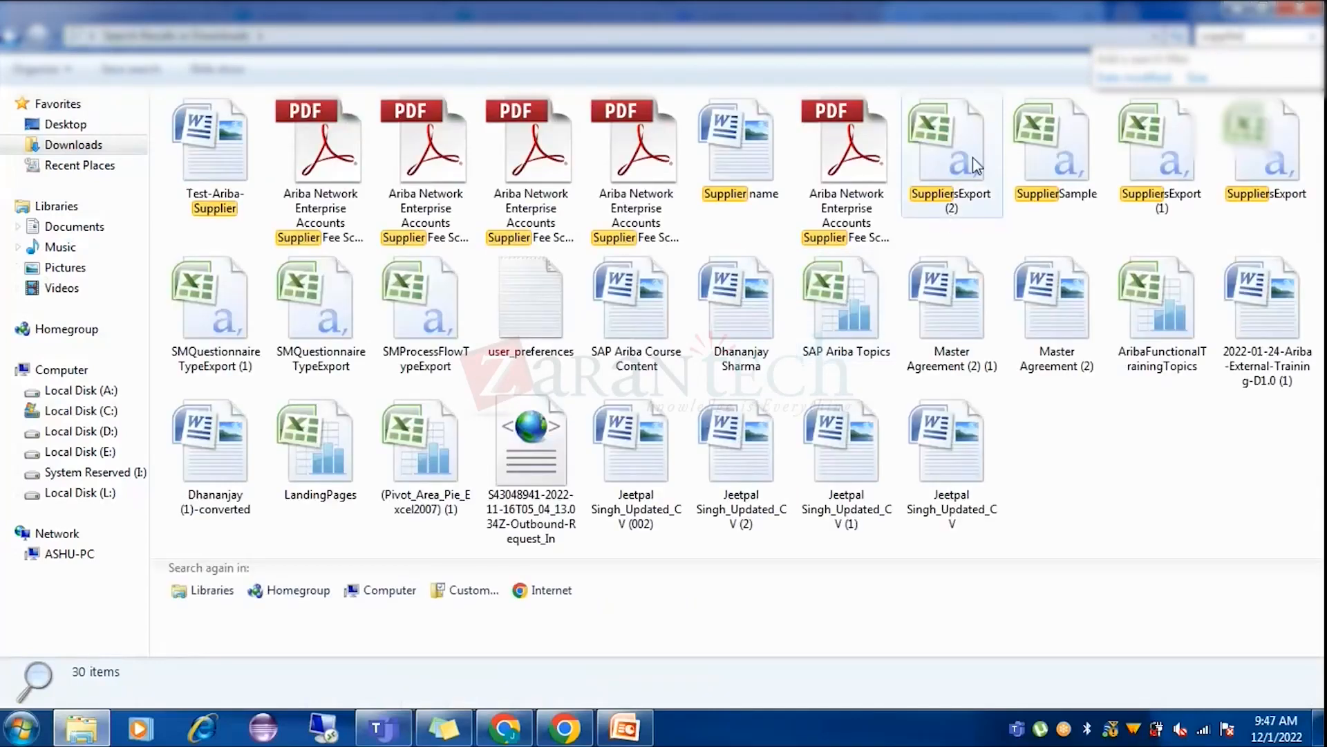
{"action": "double_click", "coordinate": [975, 164]}
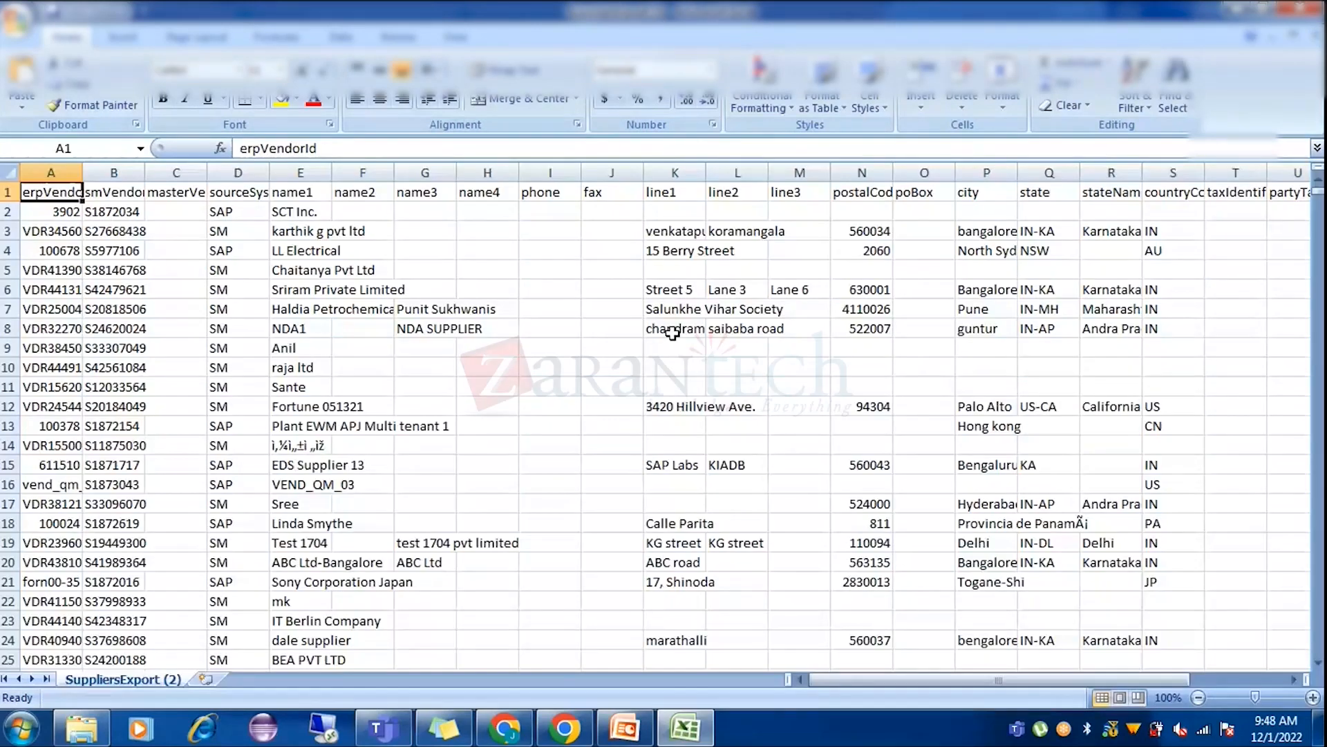
{"action": "left_click", "coordinate": [7, 168]}
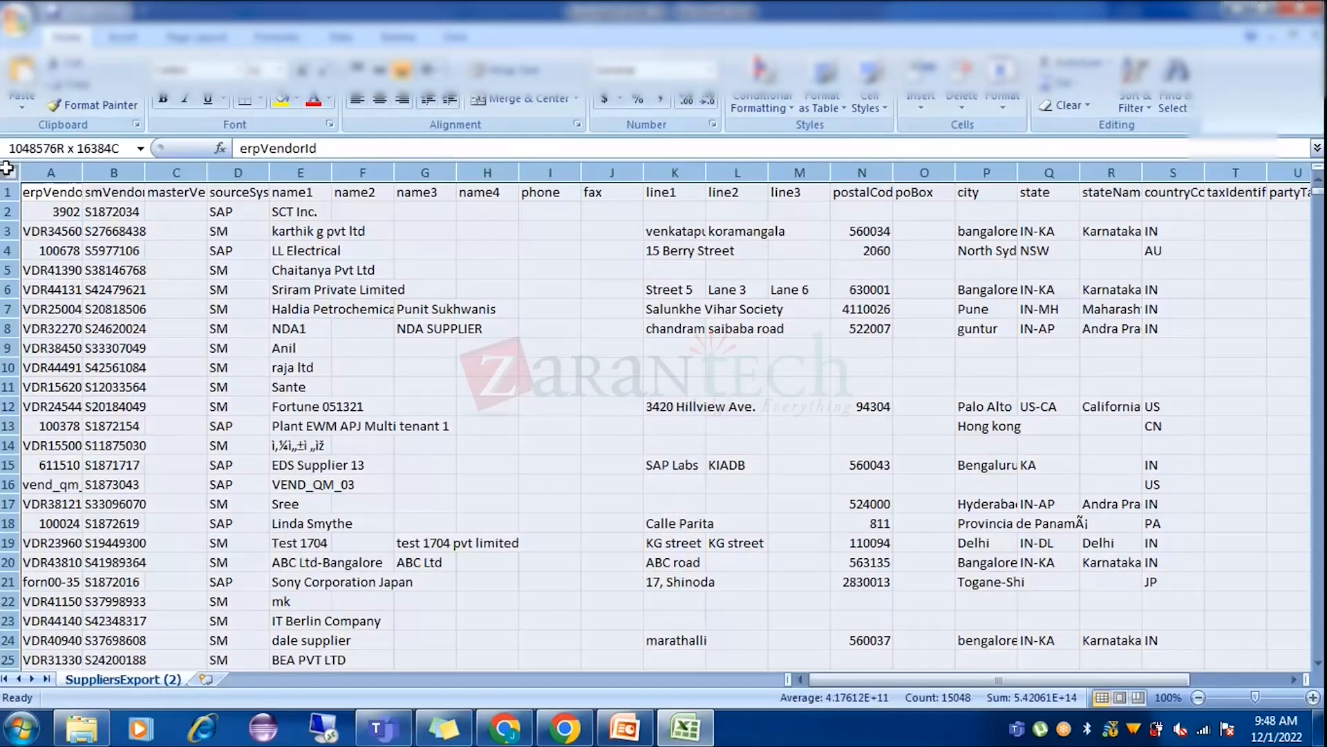
{"action": "double_click", "coordinate": [207, 172]}
{"action": "left_click", "coordinate": [236, 190]}
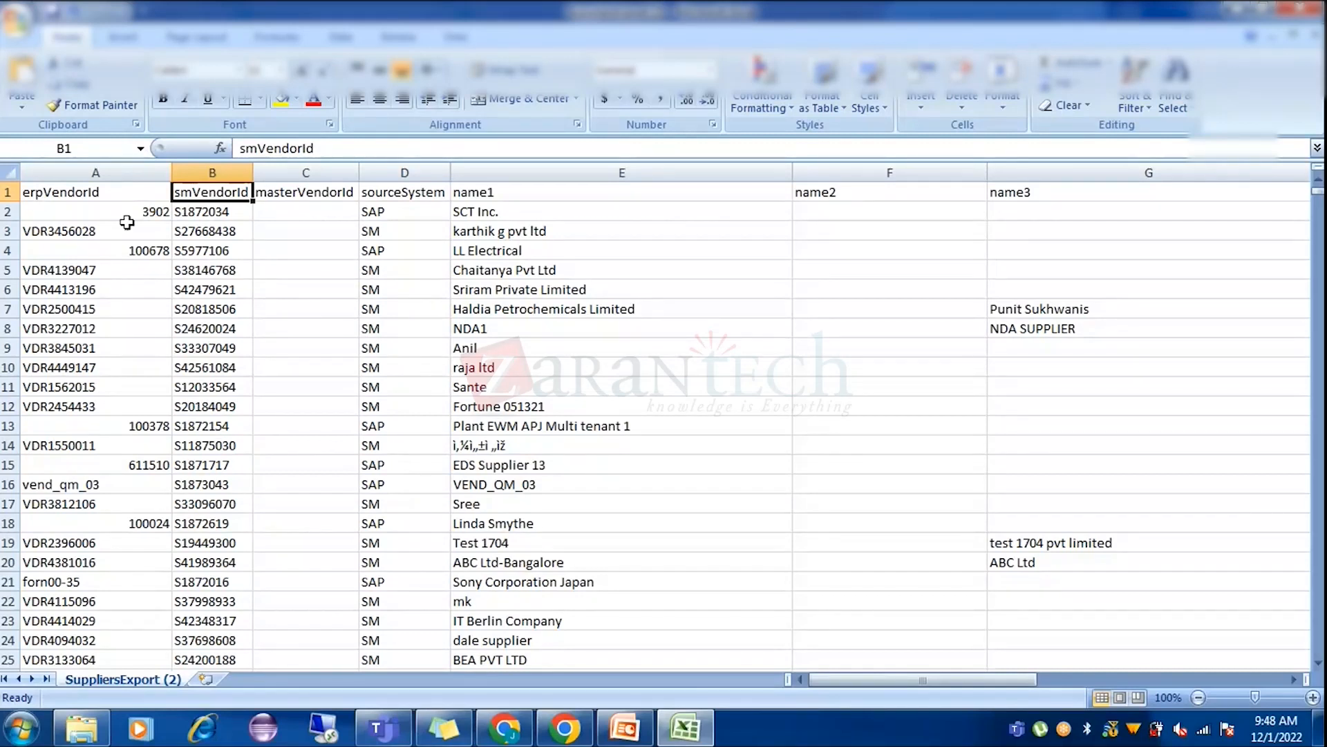
{"action": "left_click", "coordinate": [67, 187]}
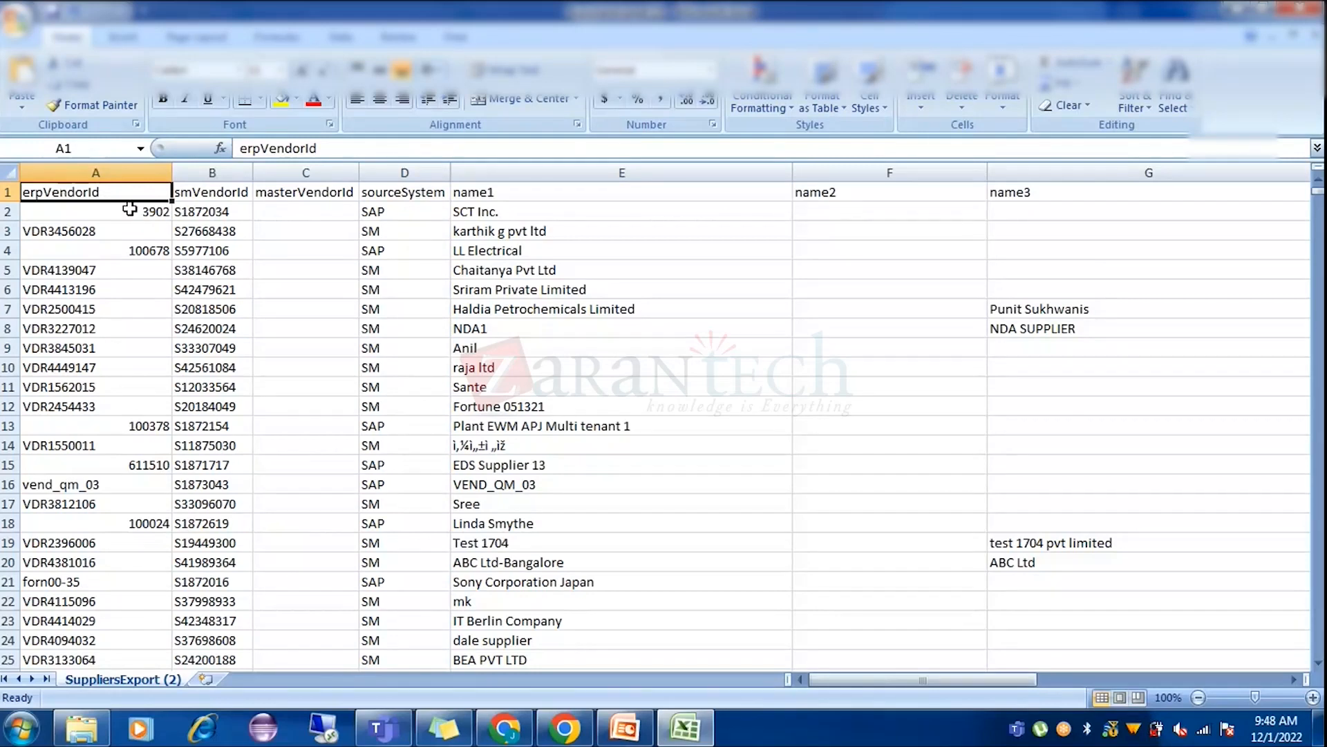
{"action": "left_click", "coordinate": [61, 229]}
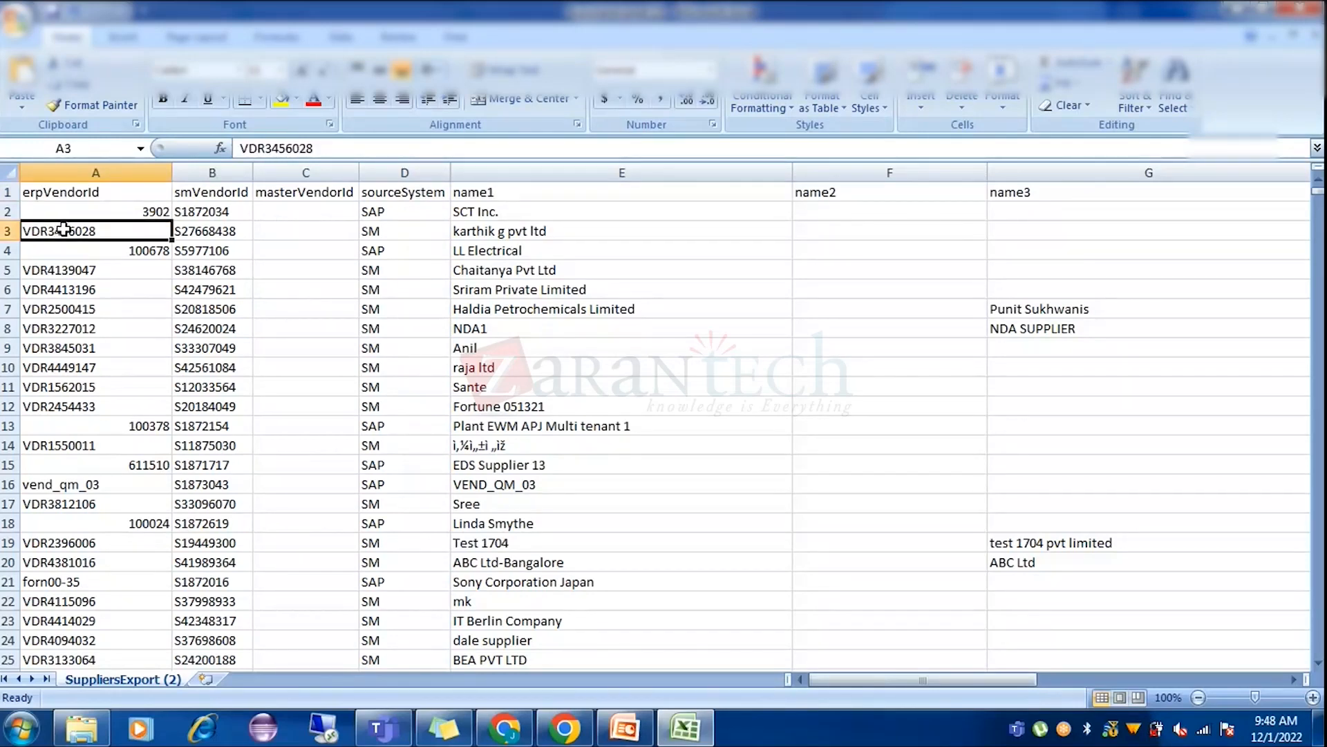
{"action": "left_click", "coordinate": [400, 230]}
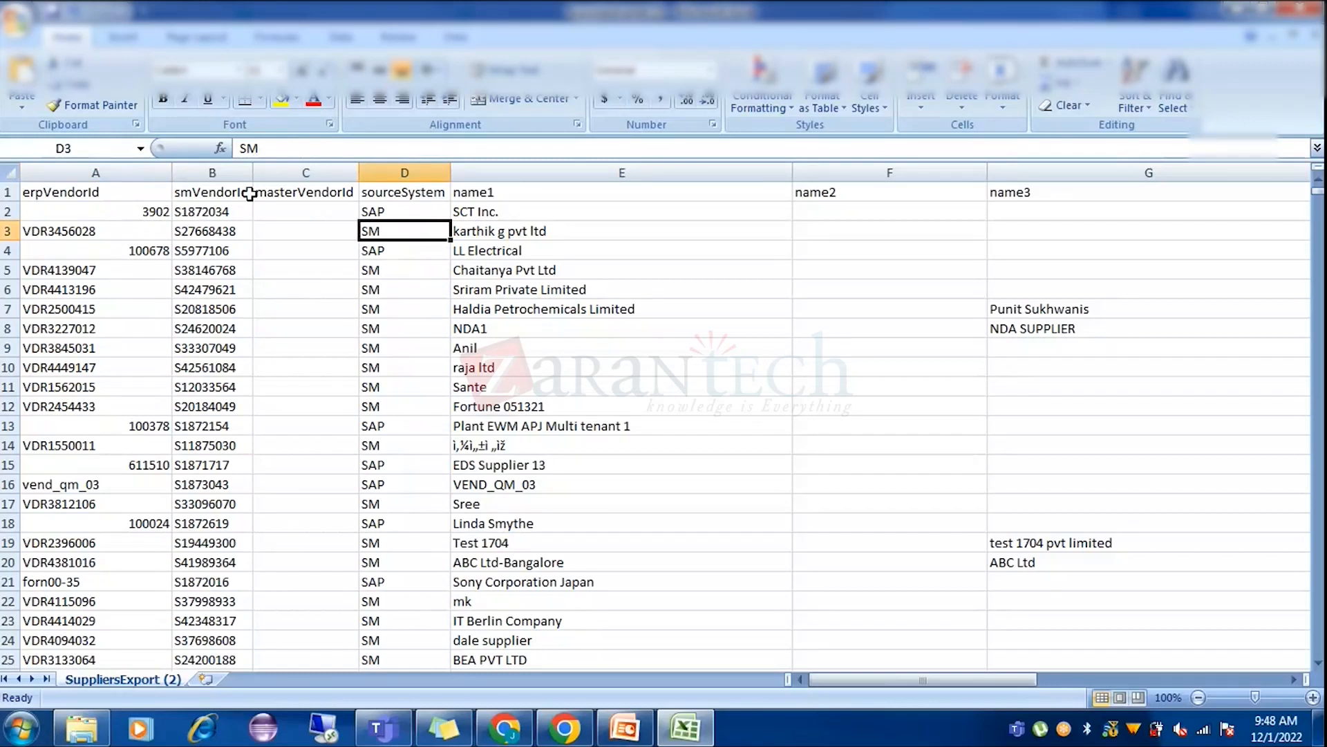
{"action": "left_click", "coordinate": [6, 192]}
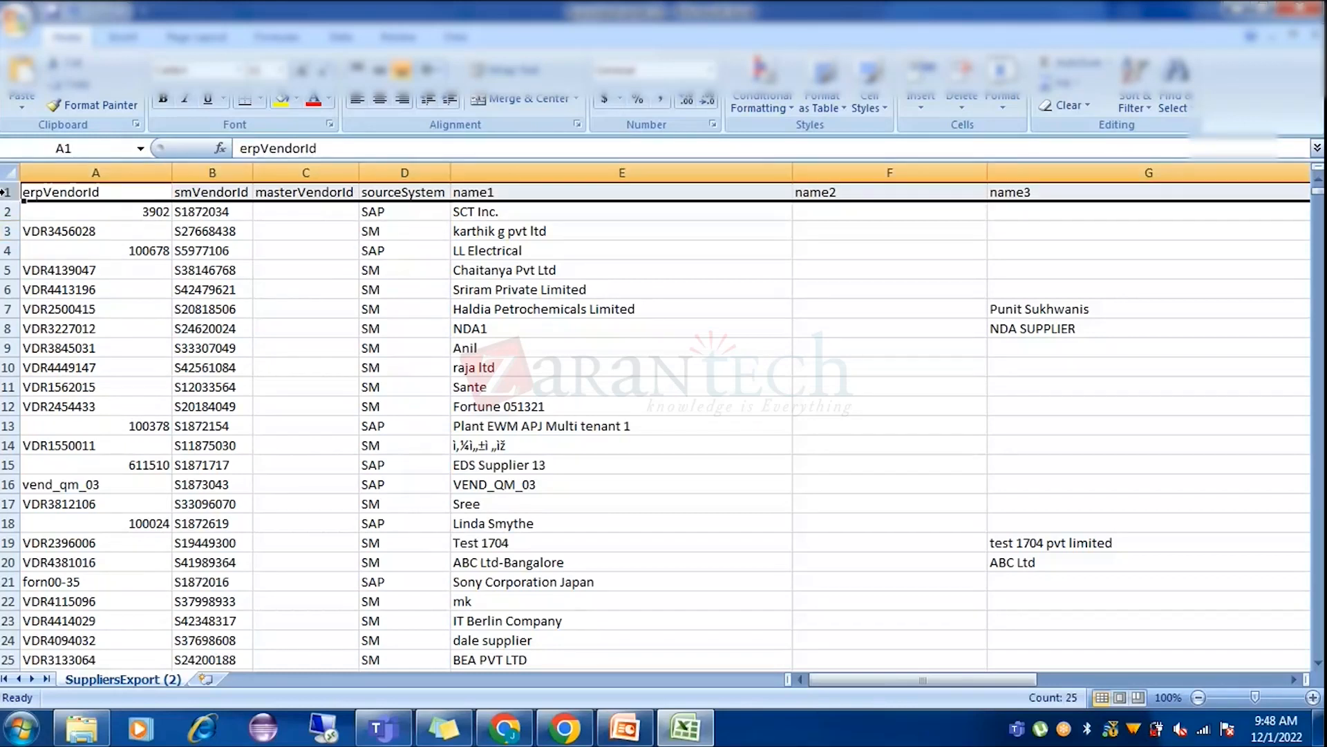
{"action": "left_click", "coordinate": [408, 191]}
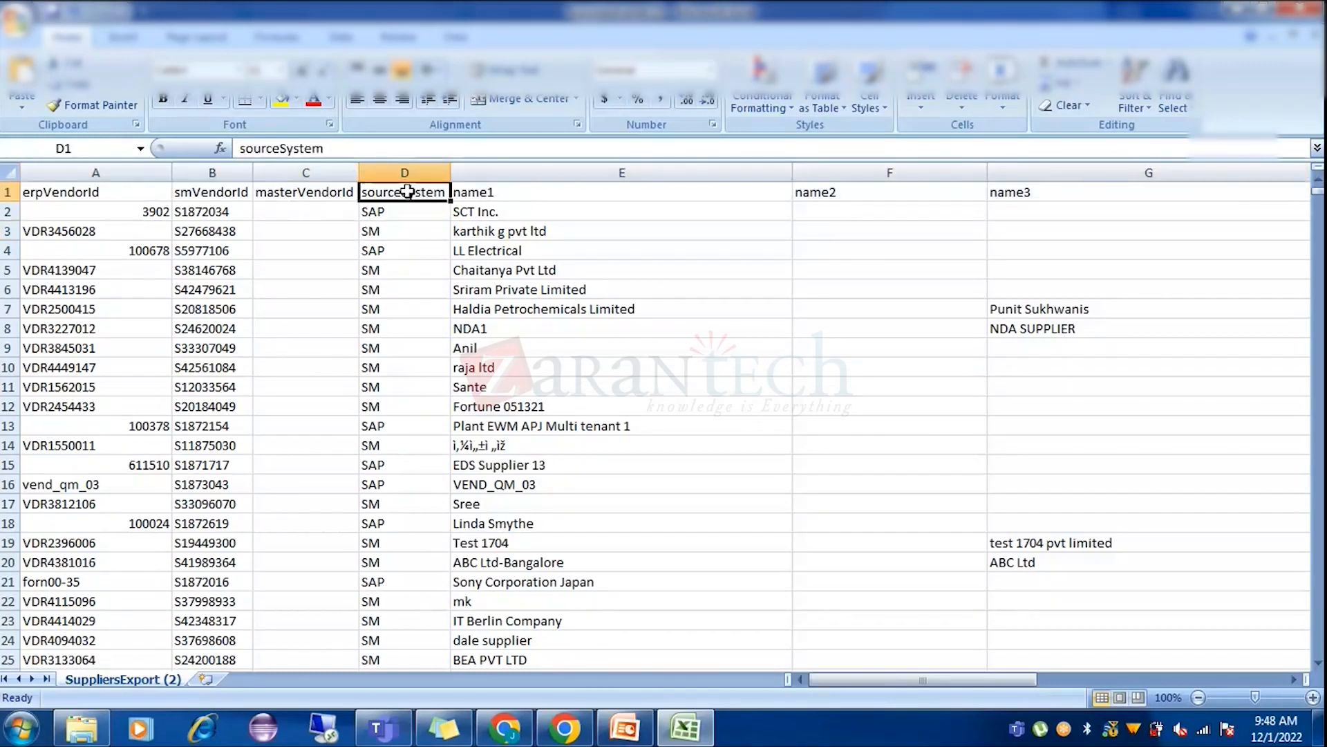
{"action": "left_click", "coordinate": [405, 230]}
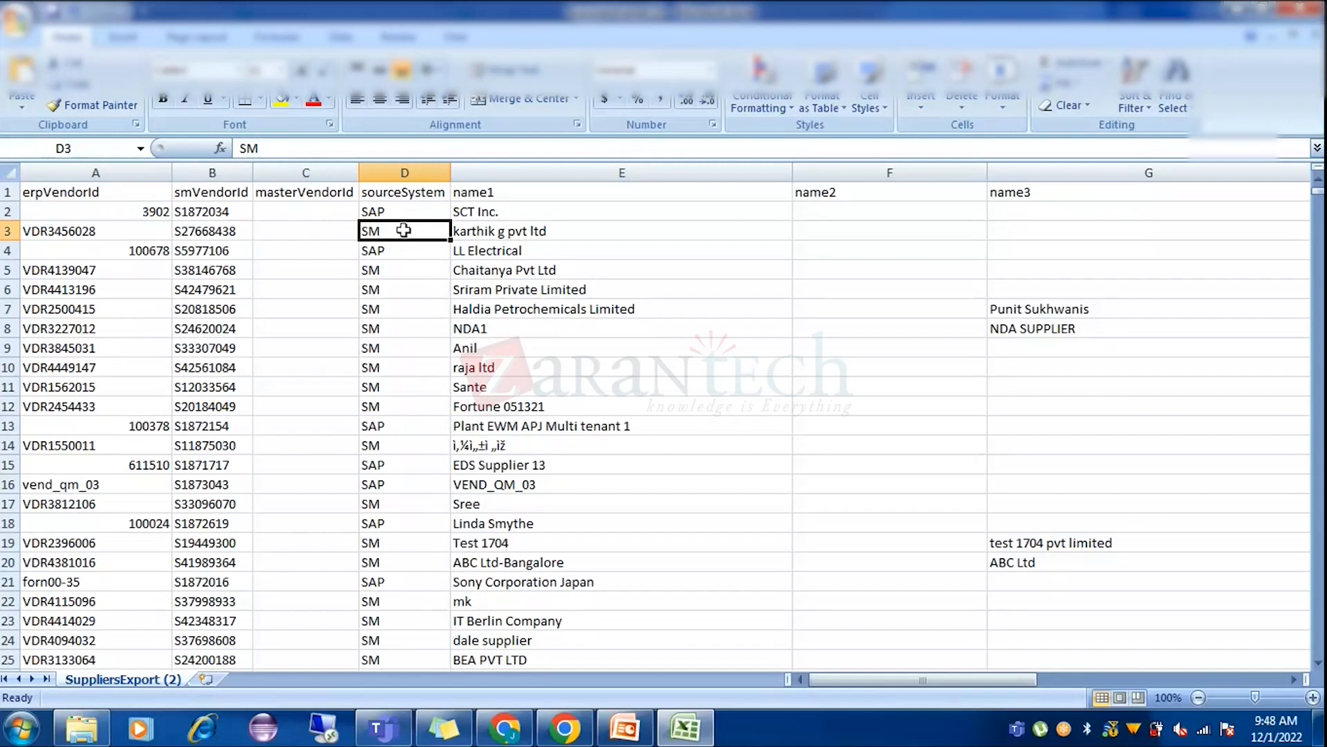
{"action": "left_click", "coordinate": [384, 209]}
{"action": "left_click", "coordinate": [399, 234]}
{"action": "left_click", "coordinate": [381, 211]}
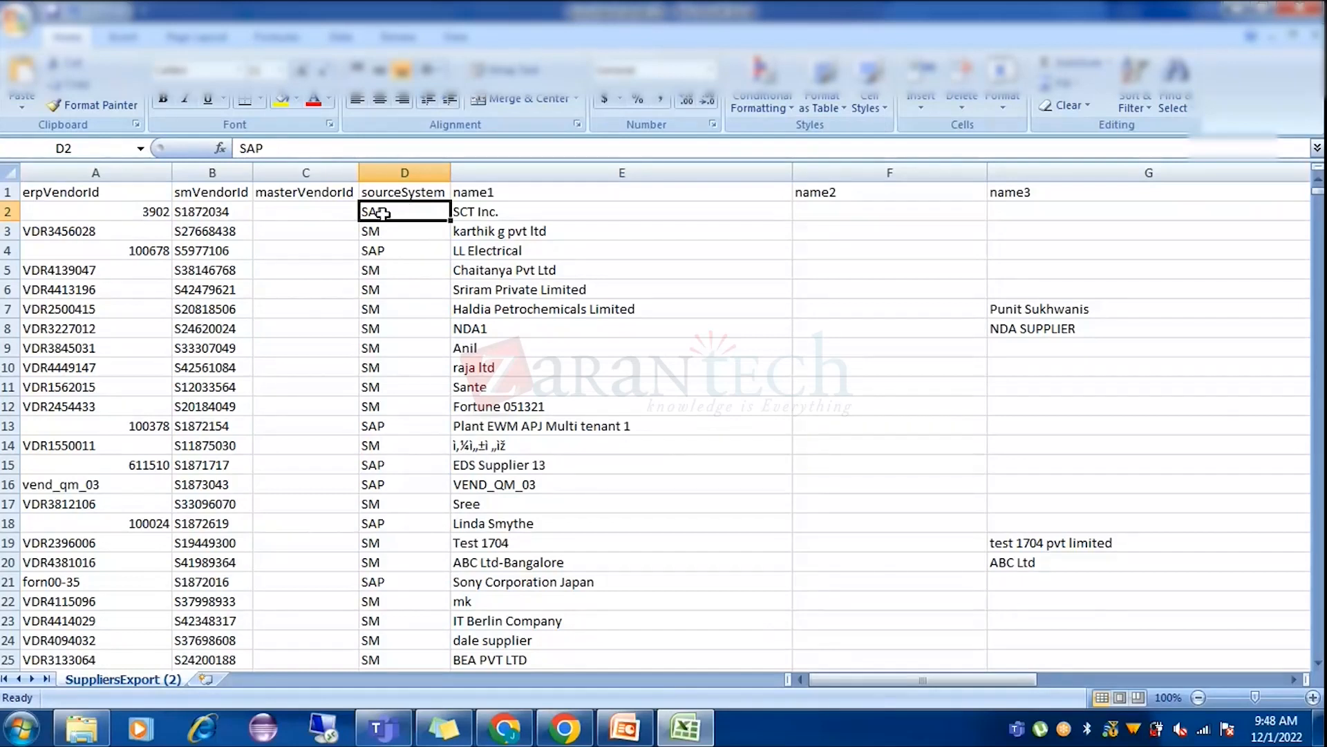
Compare erpVendorId values 3902, VDR3456028 and LL Electrical's SAP-sourced 100678 in the export.
{"action": "left_click", "coordinate": [111, 211]}
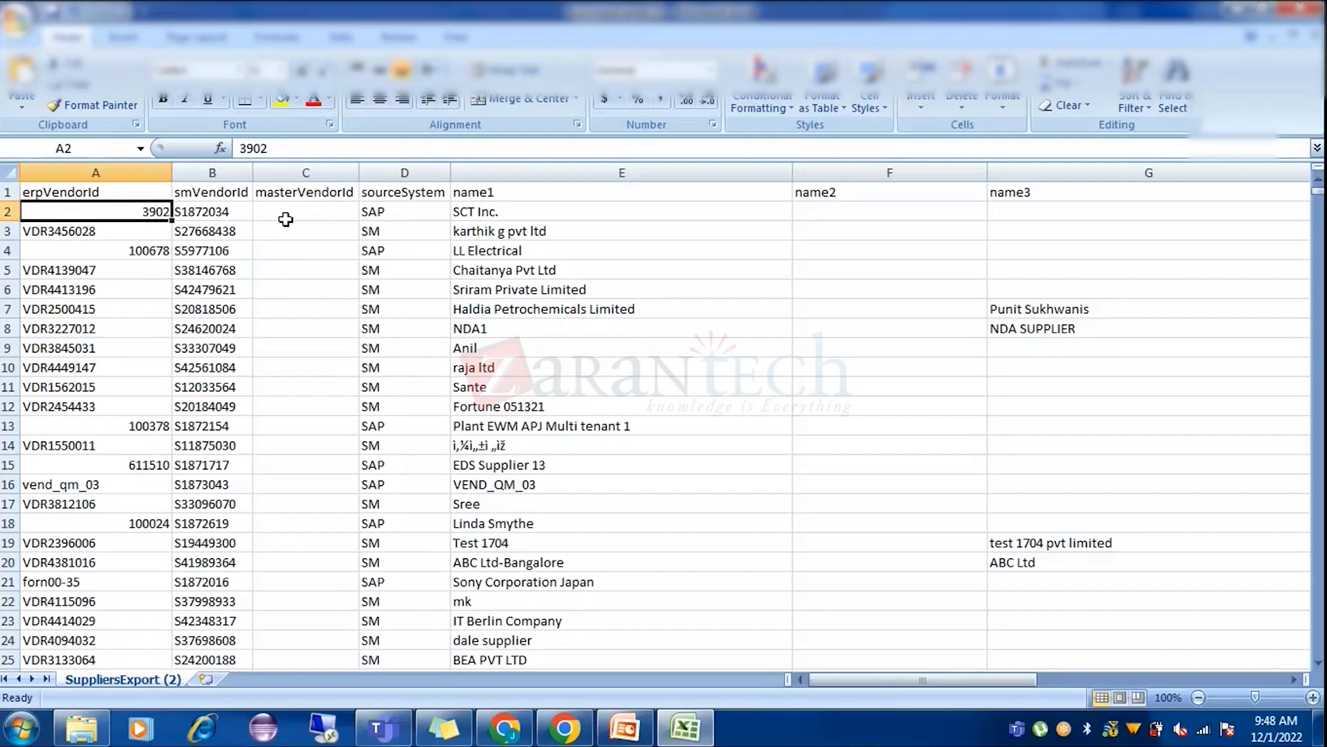
{"action": "left_click", "coordinate": [64, 229]}
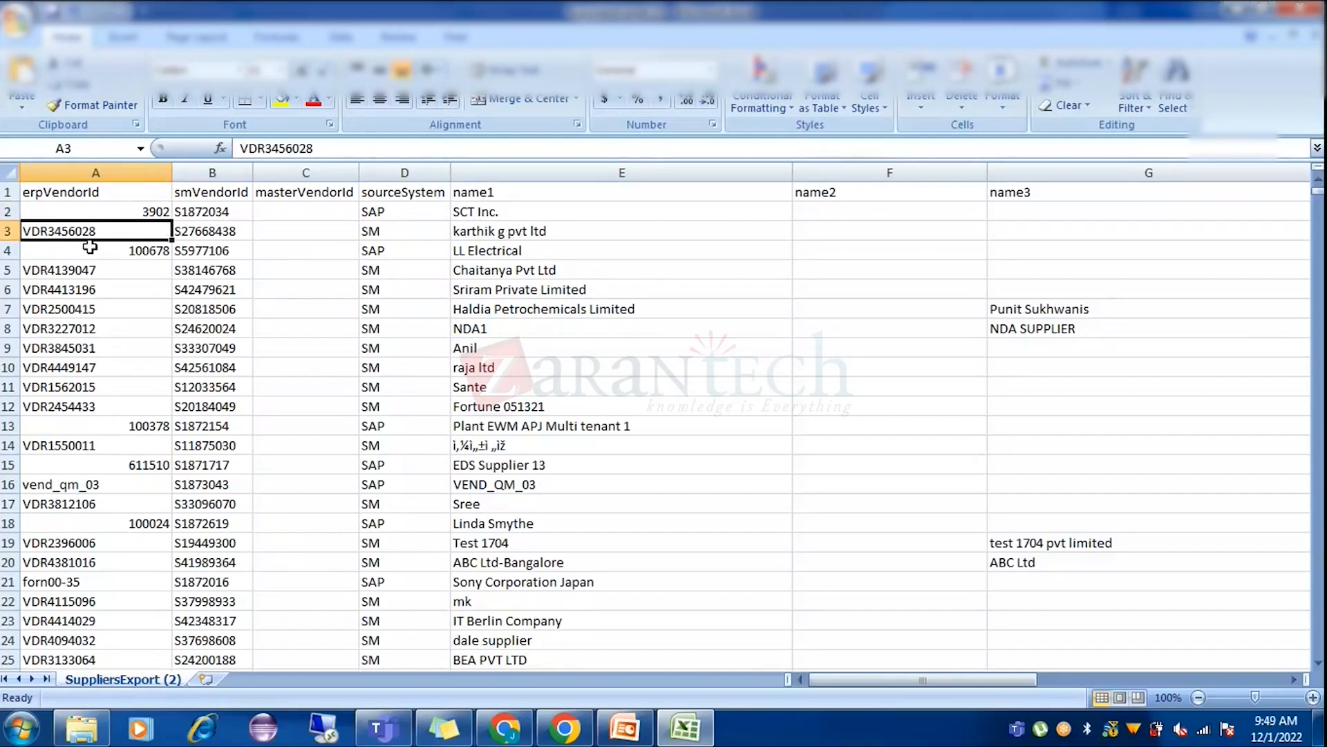
{"action": "left_click", "coordinate": [129, 215]}
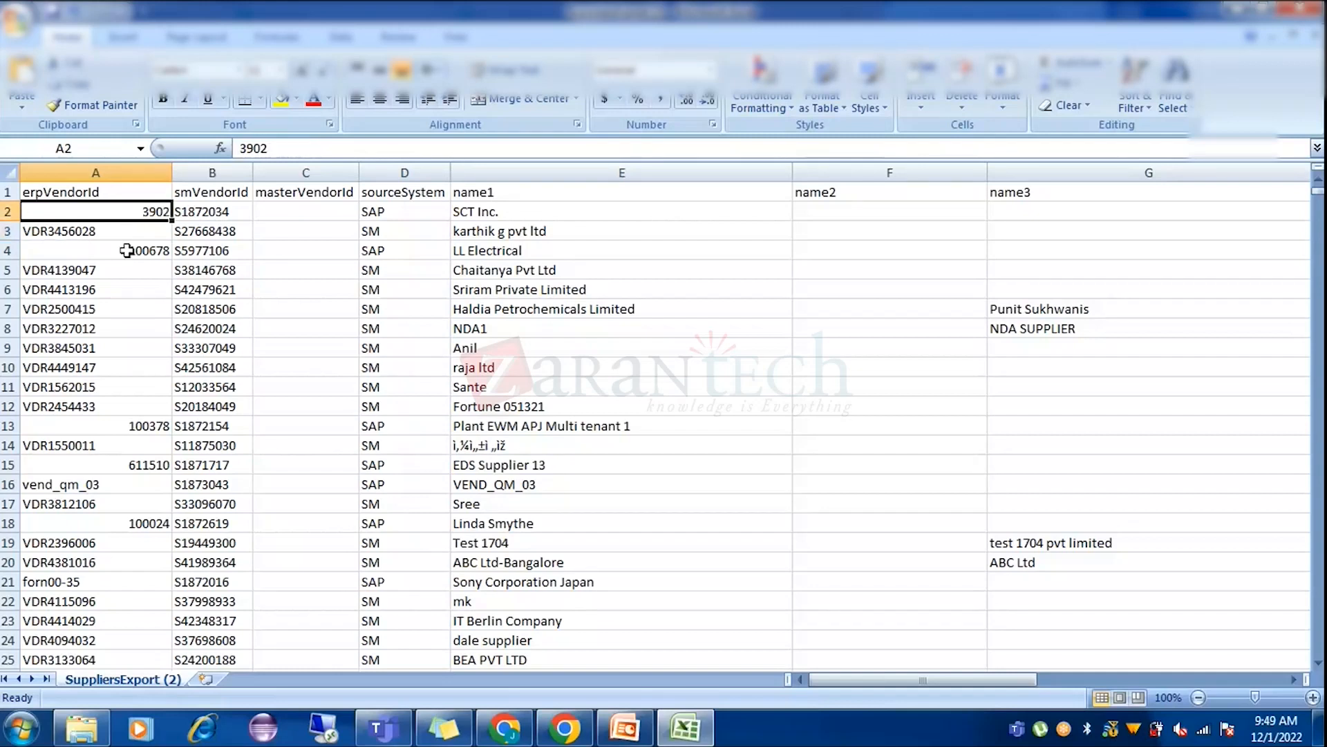
{"action": "left_click", "coordinate": [128, 249]}
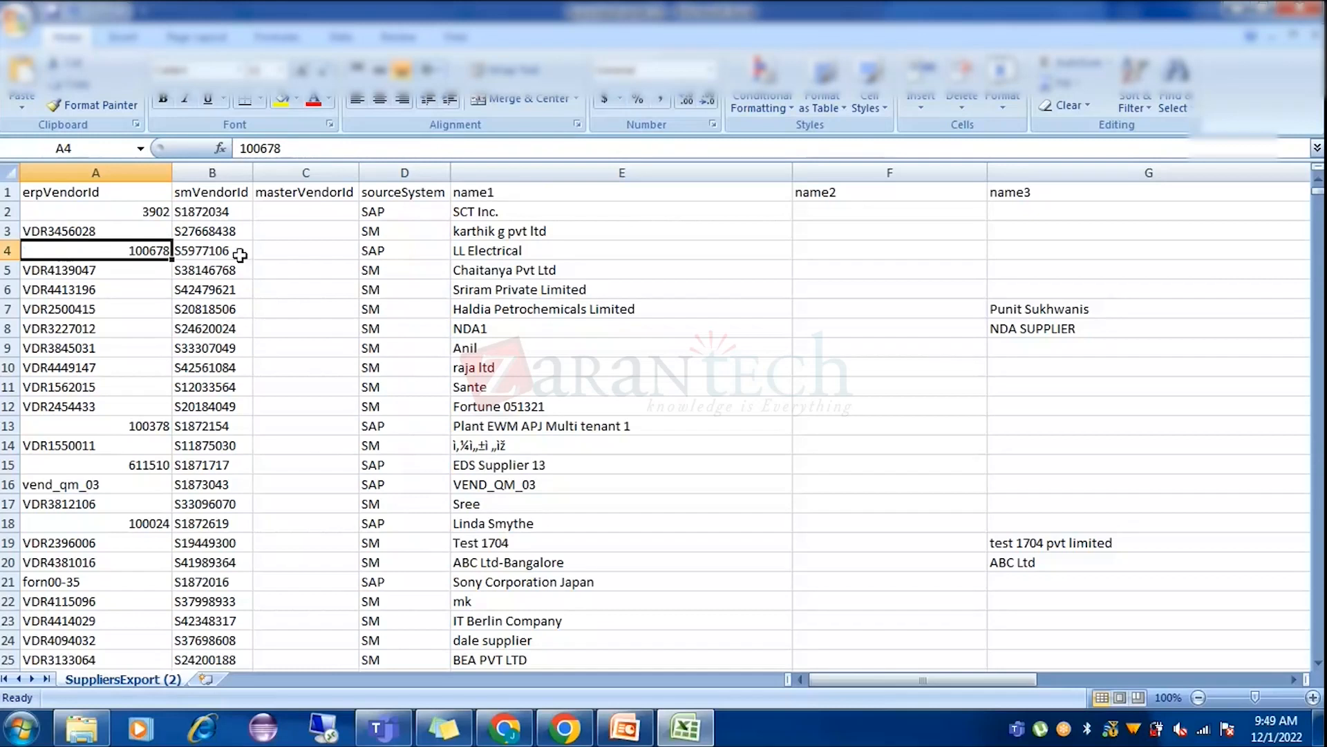
{"action": "left_click", "coordinate": [391, 252]}
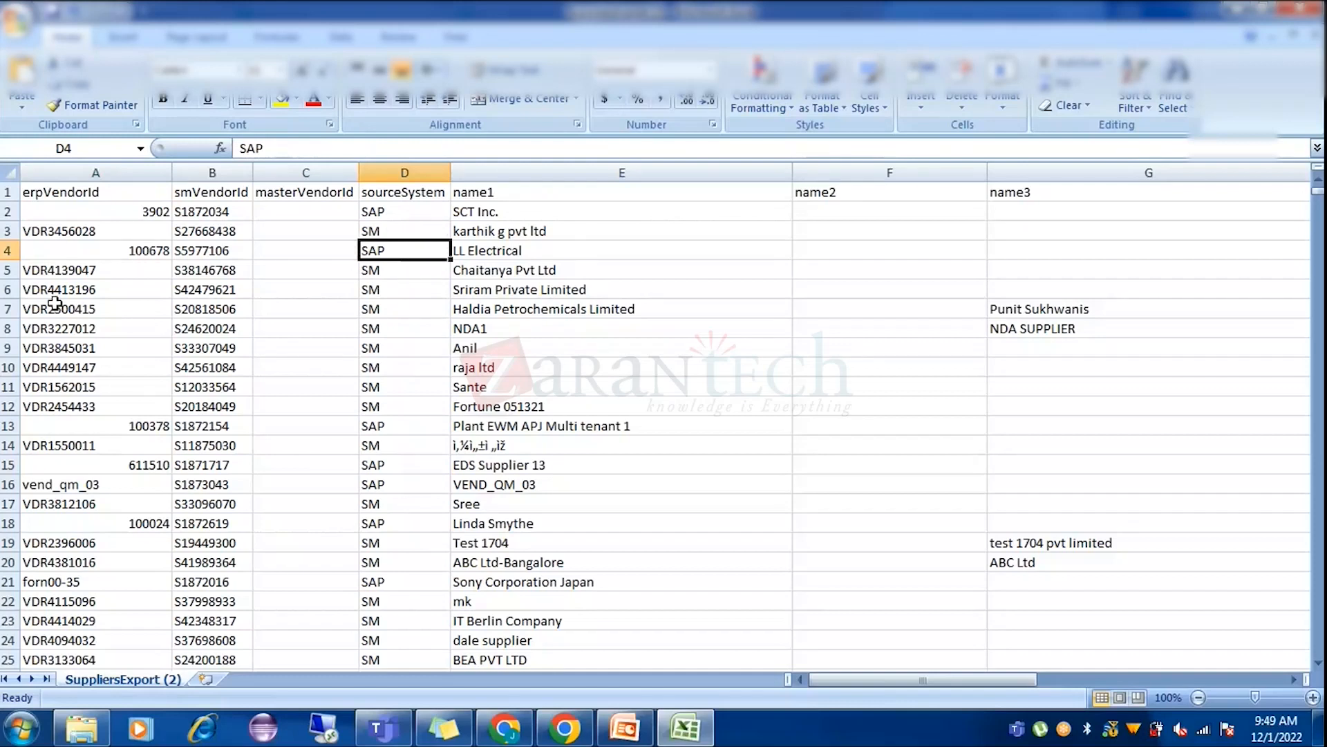
{"action": "left_click", "coordinate": [152, 248]}
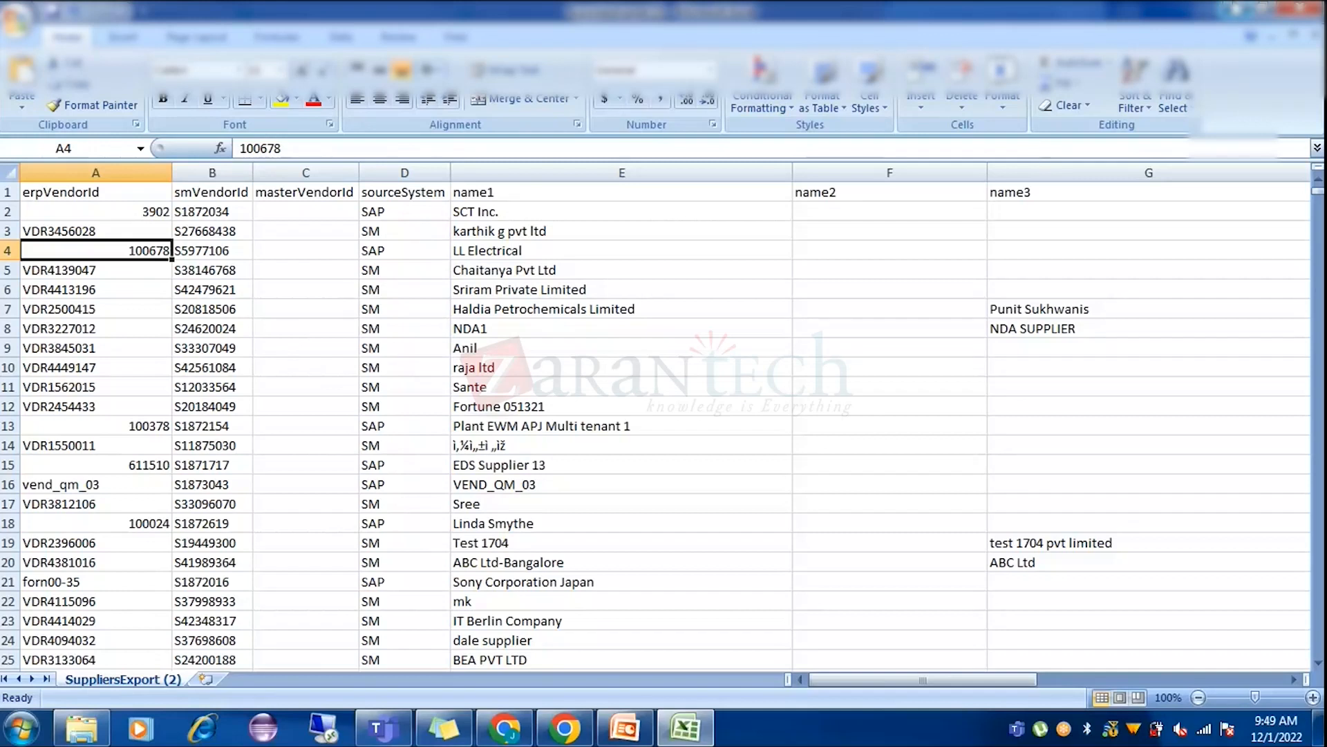
Contrast the numeric 3902 with VDR3456028 again, then return to the Ariba supplier search.
{"action": "key", "text": "Up"}
{"action": "key", "text": "Up"}
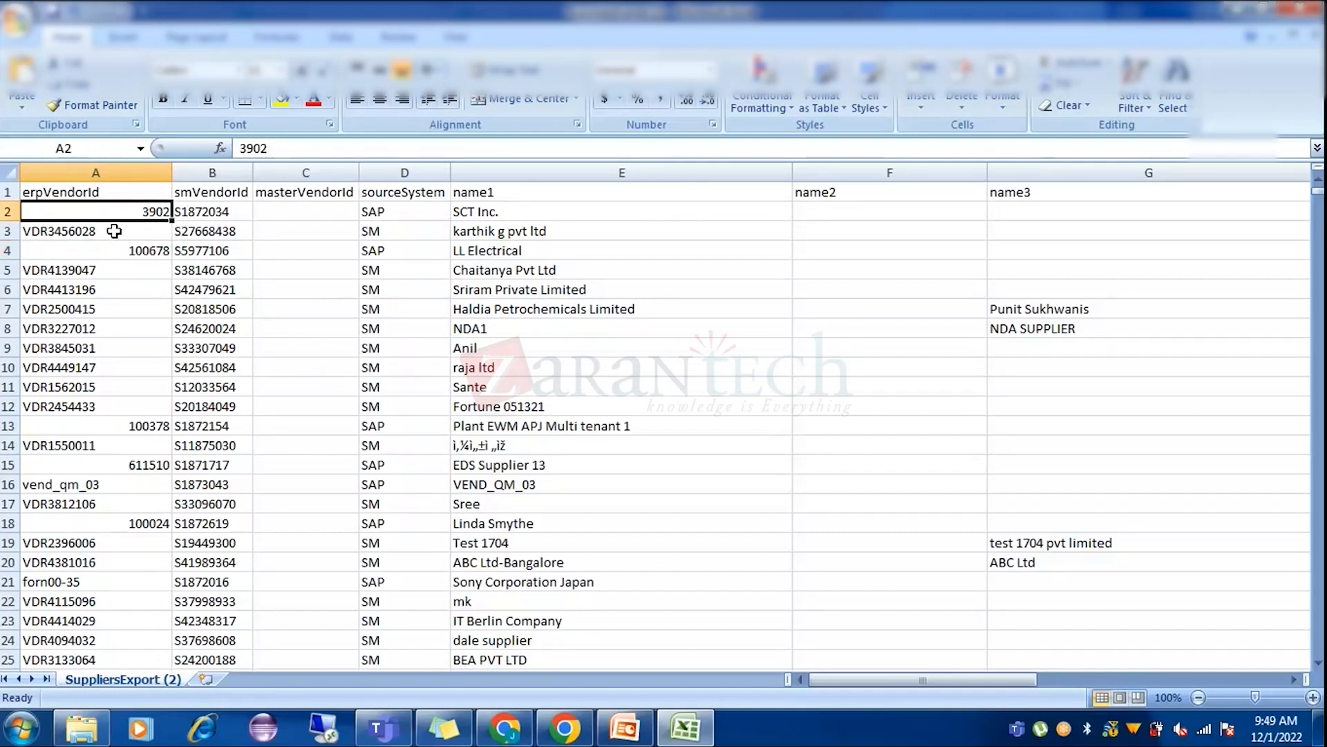
{"action": "left_click", "coordinate": [89, 232]}
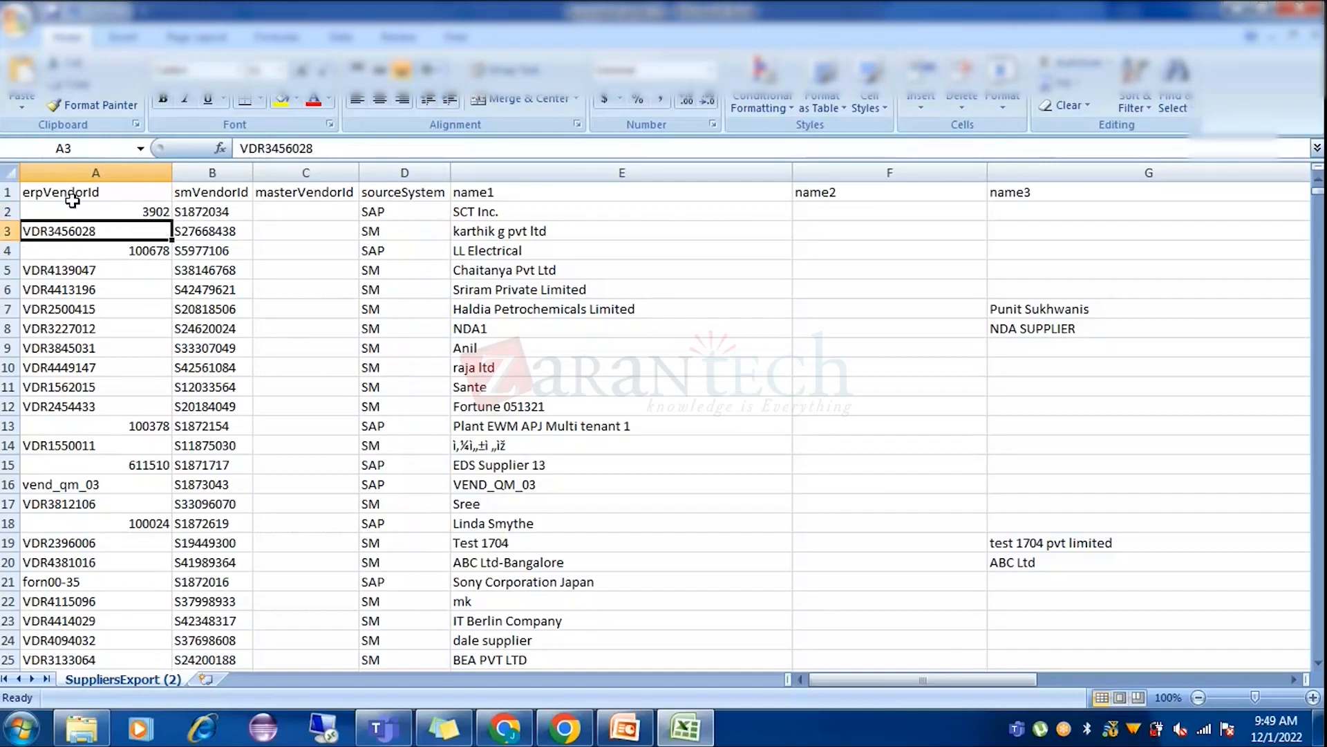
{"action": "left_click", "coordinate": [74, 207]}
{"action": "left_click", "coordinate": [82, 228]}
{"action": "left_click", "coordinate": [92, 211]}
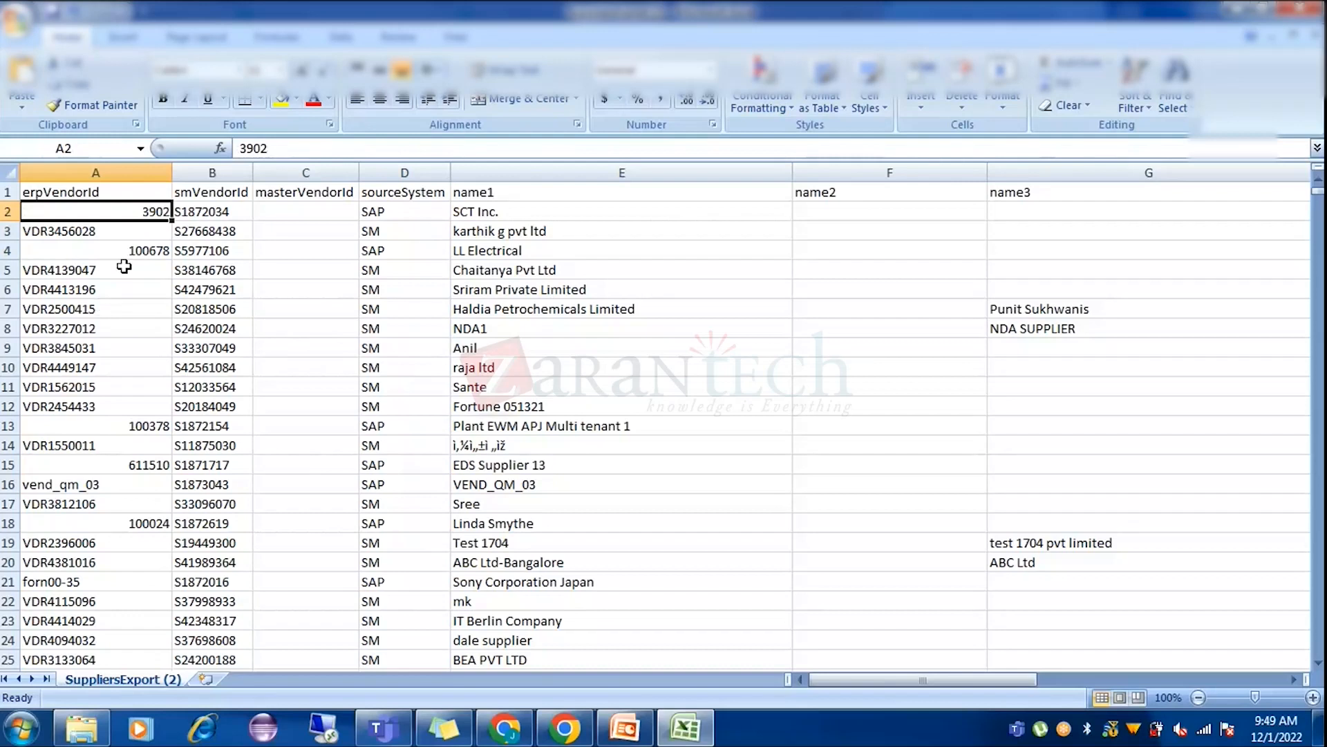
{"action": "key", "text": "alt+Tab"}
{"action": "left_click", "coordinate": [538, 732]}
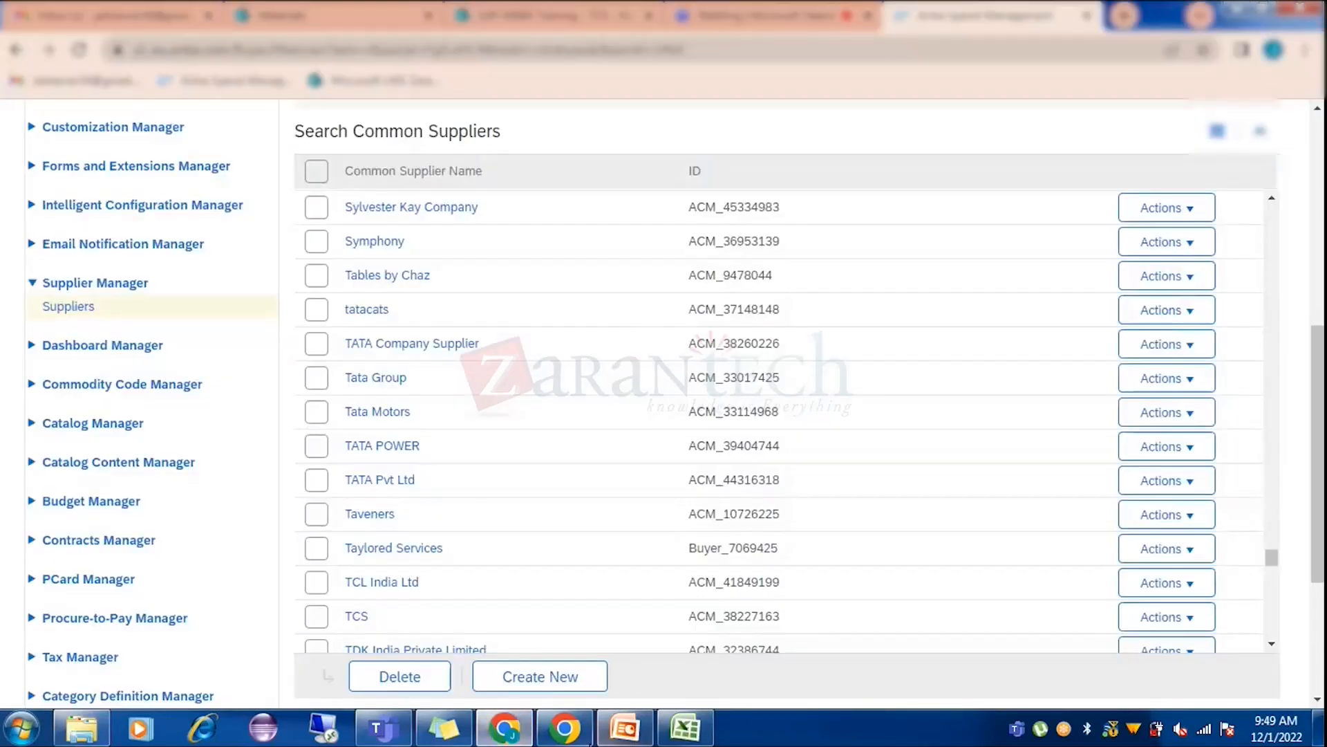
Switch to the Supplier Management workspace via the MORE... menu and dismiss the screen-sharing notice.
{"action": "scroll", "coordinate": [500, 346], "scroll_direction": "up", "scroll_amount": 5}
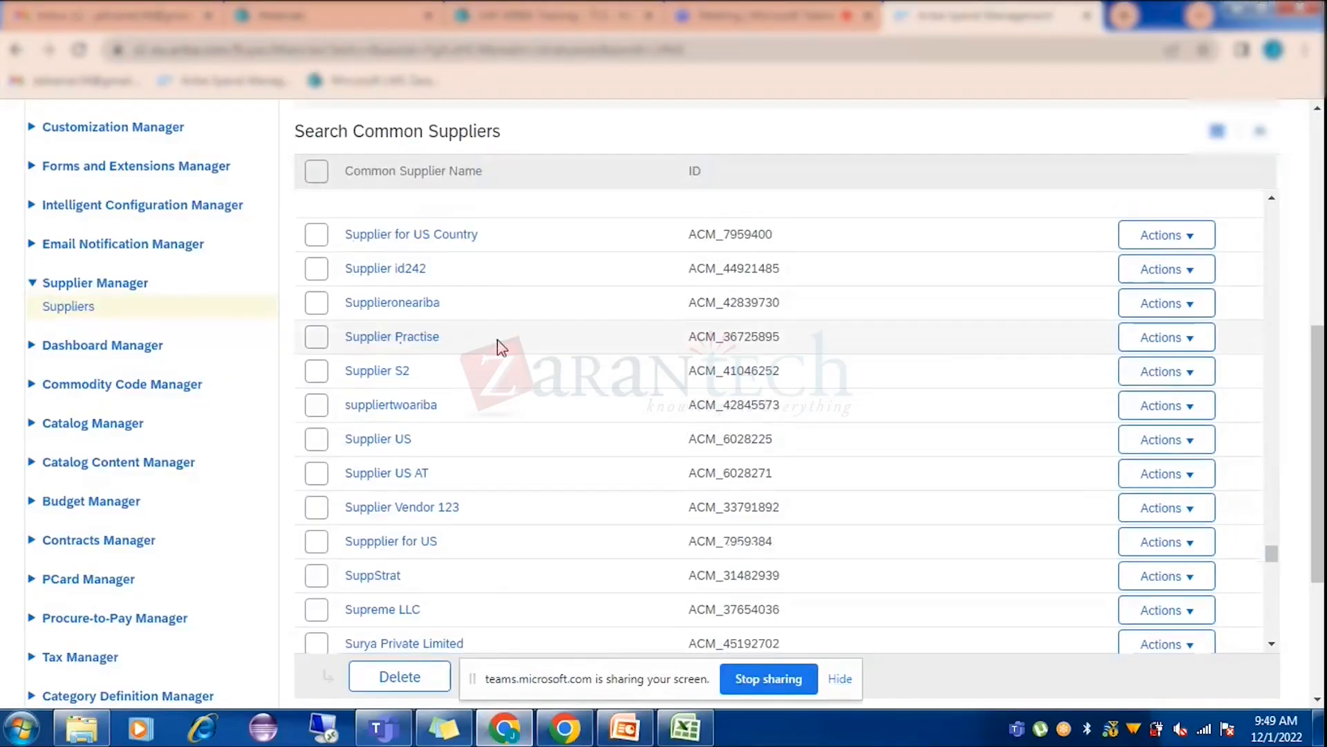
{"action": "scroll", "coordinate": [500, 346], "scroll_direction": "up", "scroll_amount": 10}
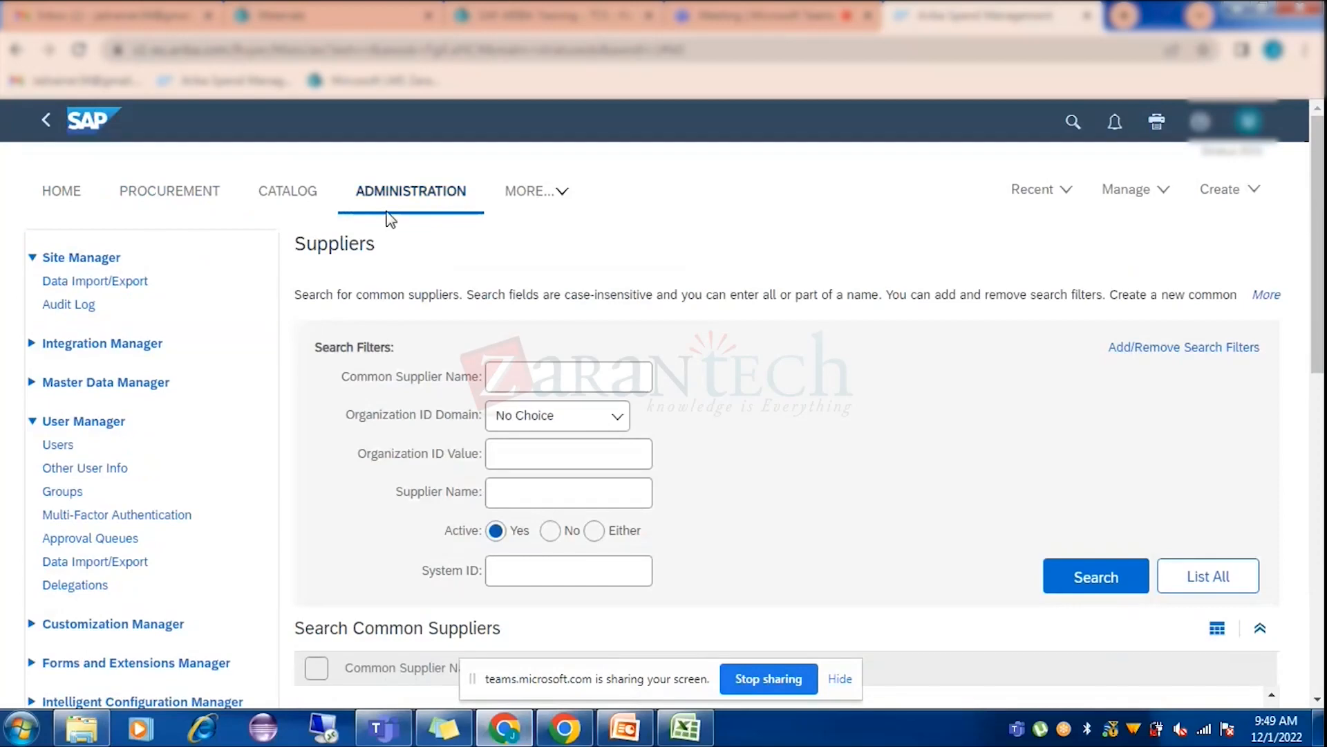
{"action": "scroll", "coordinate": [592, 190], "scroll_direction": "down", "scroll_amount": 5}
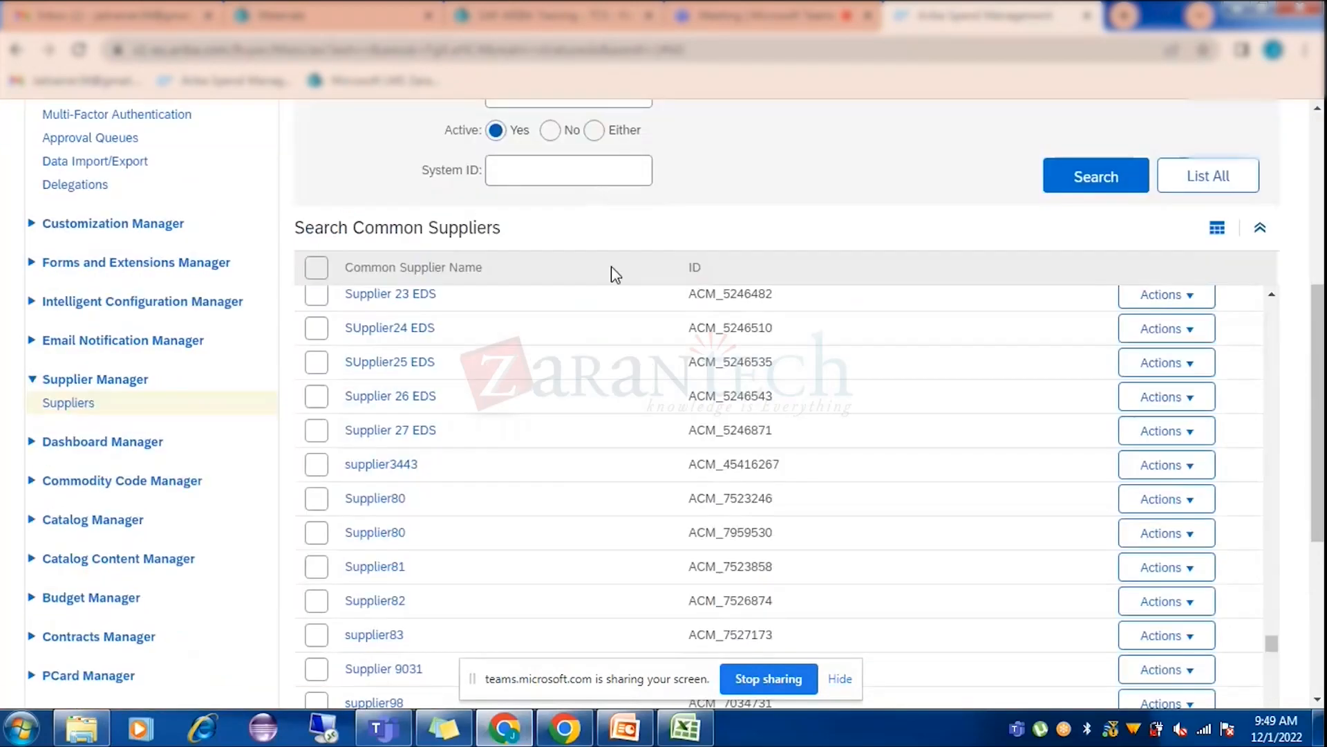
{"action": "scroll", "coordinate": [611, 267], "scroll_direction": "up", "scroll_amount": 5}
{"action": "left_click", "coordinate": [539, 191]}
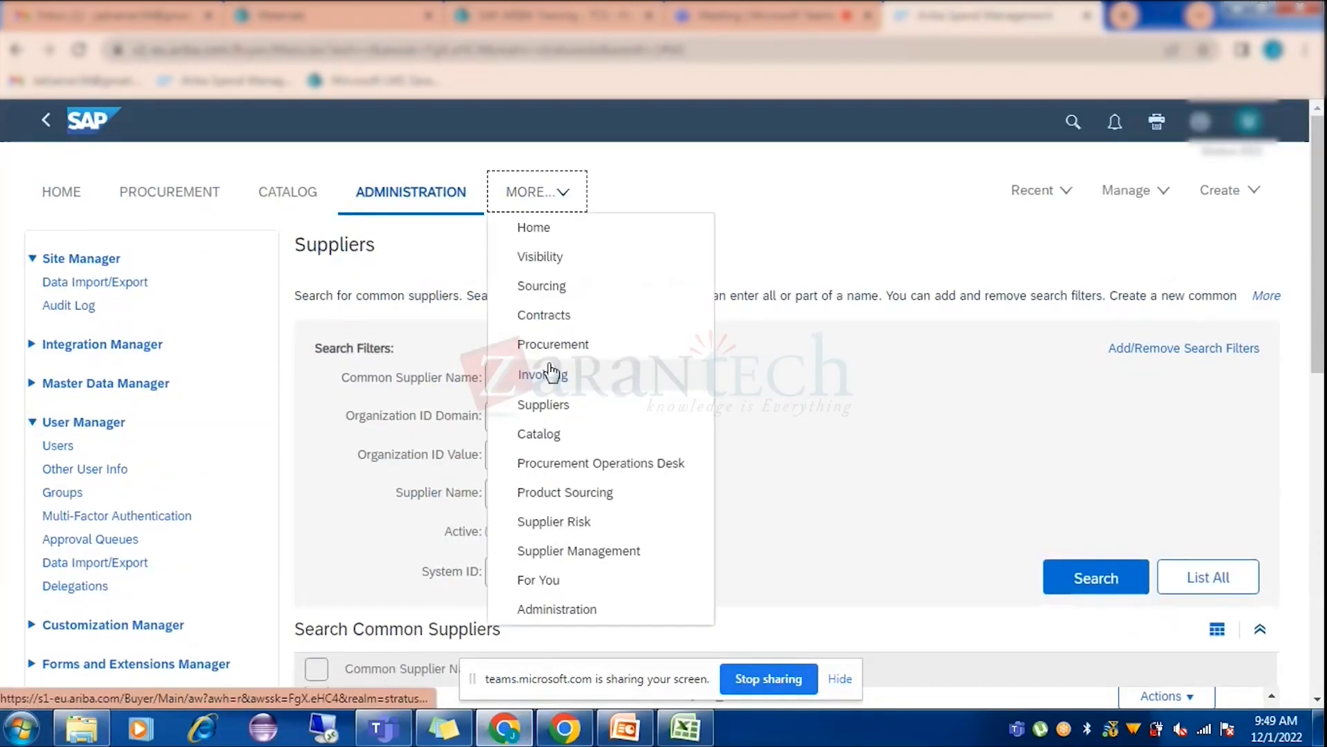
{"action": "left_click", "coordinate": [571, 551]}
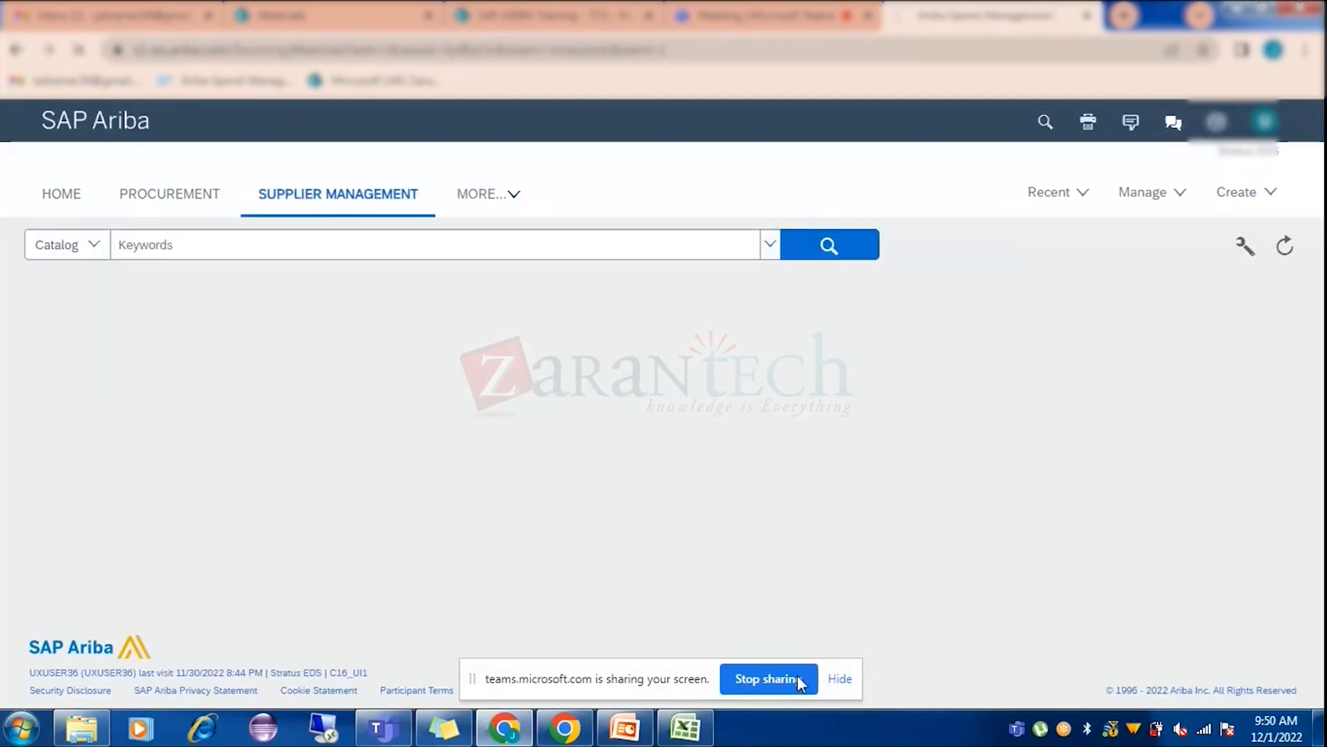
{"action": "left_click", "coordinate": [840, 678]}
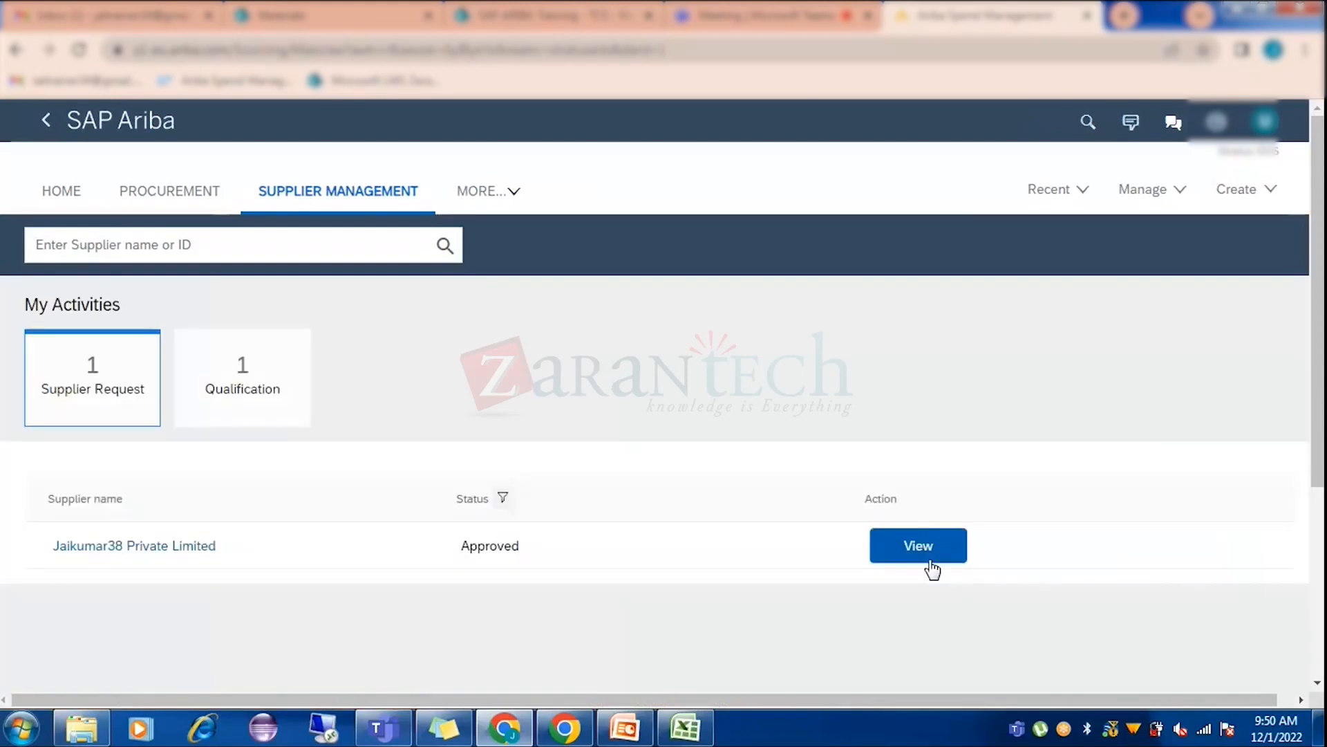
Open the approved Jaikumar38 Private Limited request's full profile and highlight its SM Vendor ID.
{"action": "left_click", "coordinate": [930, 567]}
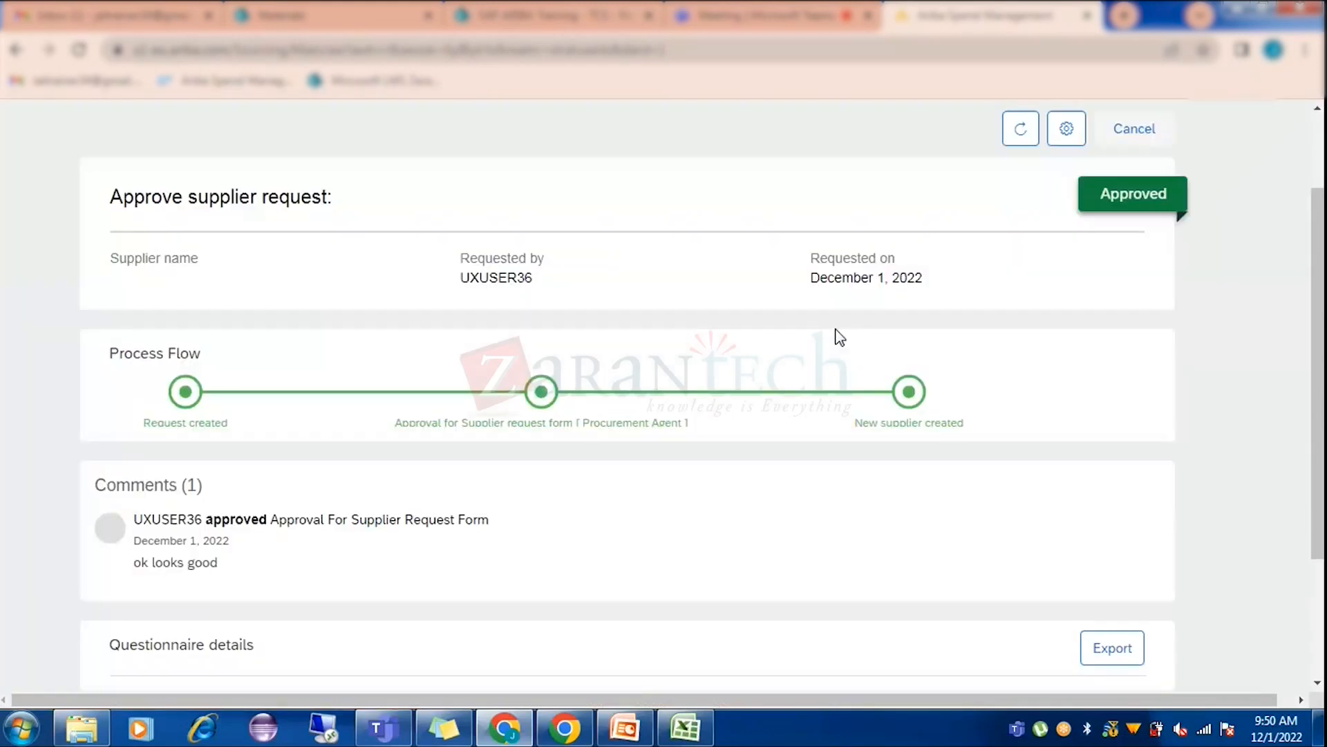
{"action": "left_click", "coordinate": [958, 135]}
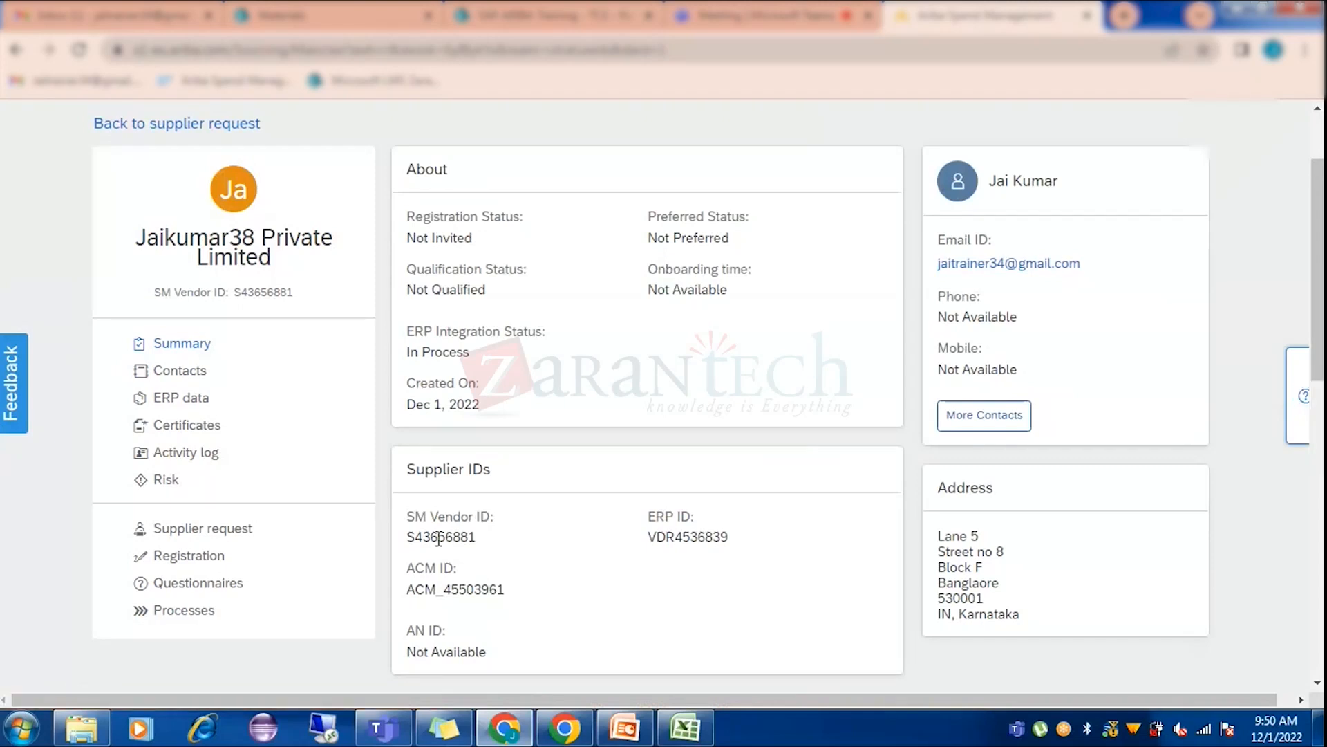
{"action": "left_click_drag", "start_coordinate": [408, 515], "coordinate": [494, 516]}
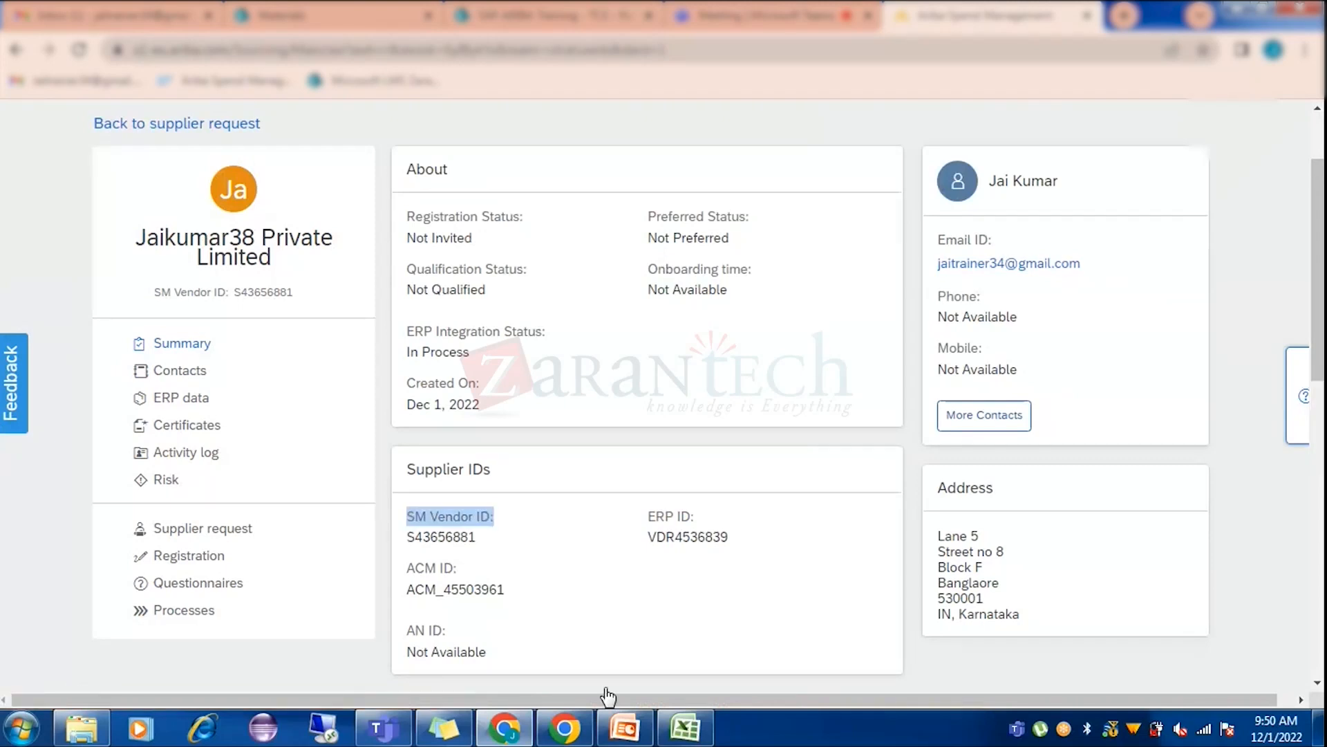
{"action": "left_click", "coordinate": [638, 731]}
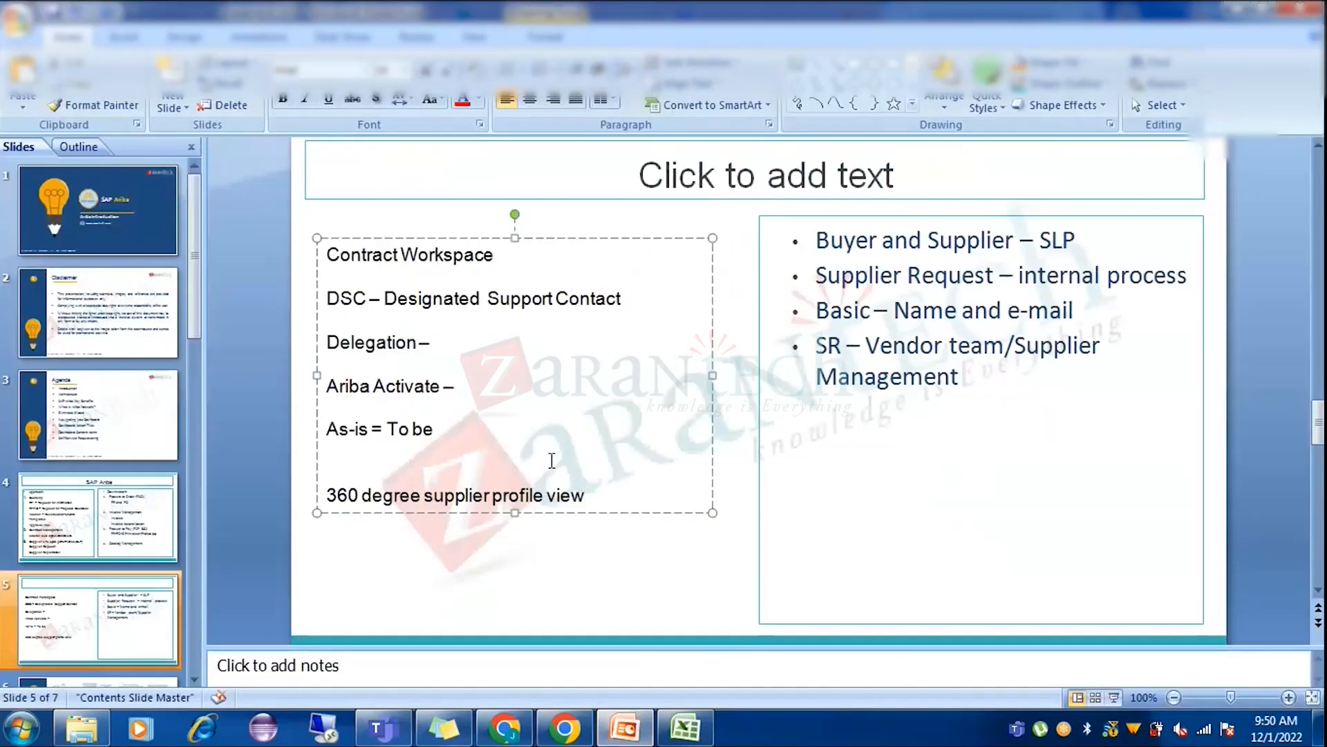
Add an 'SM - ERPID' bullet below Management with a placeholder ID 8888.
{"action": "left_click", "coordinate": [1016, 385]}
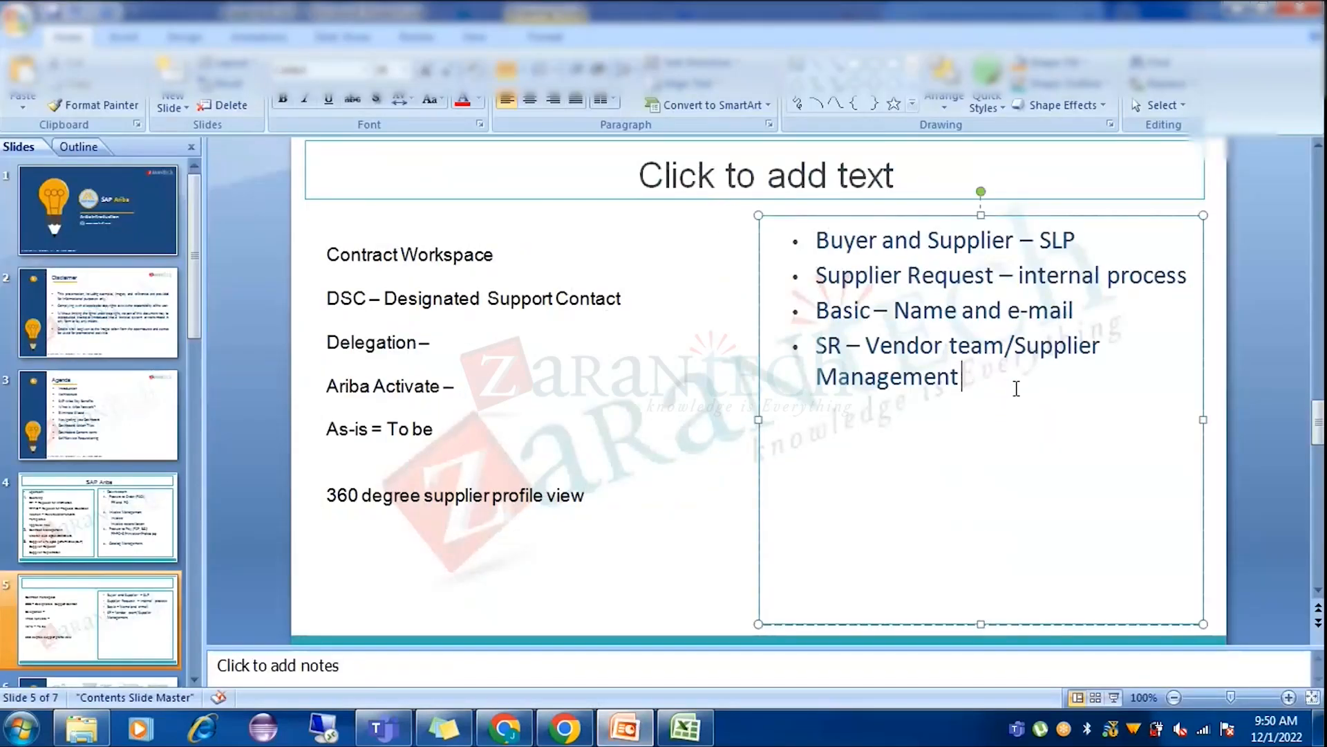
{"action": "key", "text": "Left"}
{"action": "key", "text": "Left"}
{"action": "key", "text": "Left"}
{"action": "key", "text": "Left"}
{"action": "key", "text": "Left"}
{"action": "key", "text": "Left"}
{"action": "key", "text": "Left"}
{"action": "key", "text": "Return"}
{"action": "key", "text": "ctrl+z"}
{"action": "key", "text": "ctrl+z"}
{"action": "left_click", "coordinate": [1016, 389]}
{"action": "key", "text": "Return"}
{"action": "key", "text": "Return"}
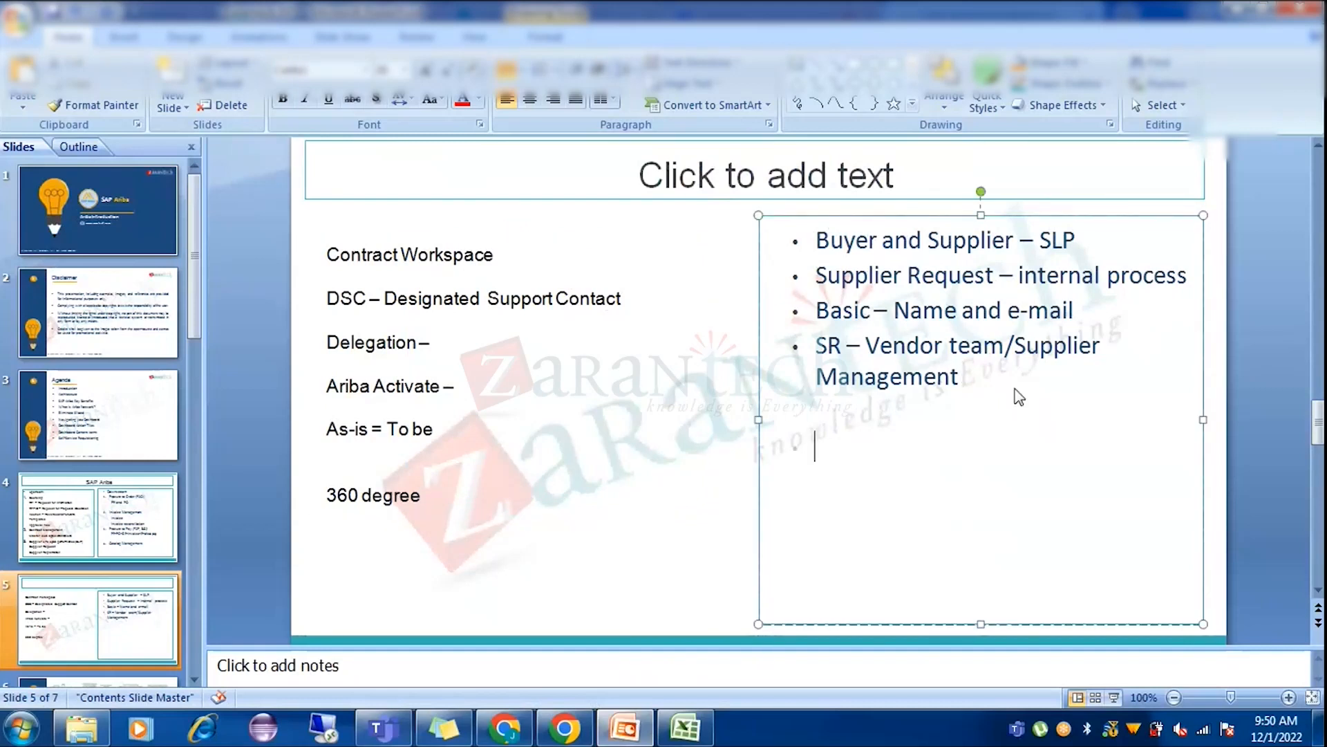
{"action": "type", "text": "SM - ERPI"}
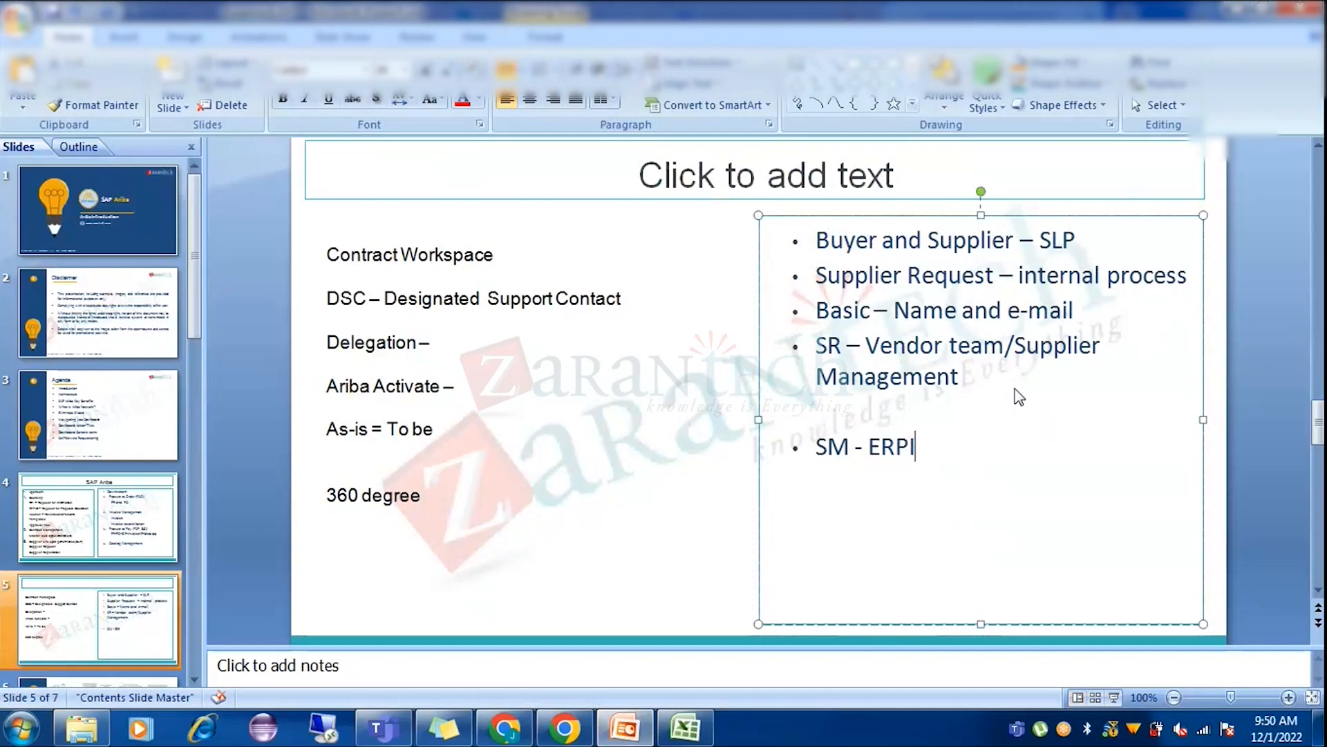
{"action": "type", "text": "D - VDR344"}
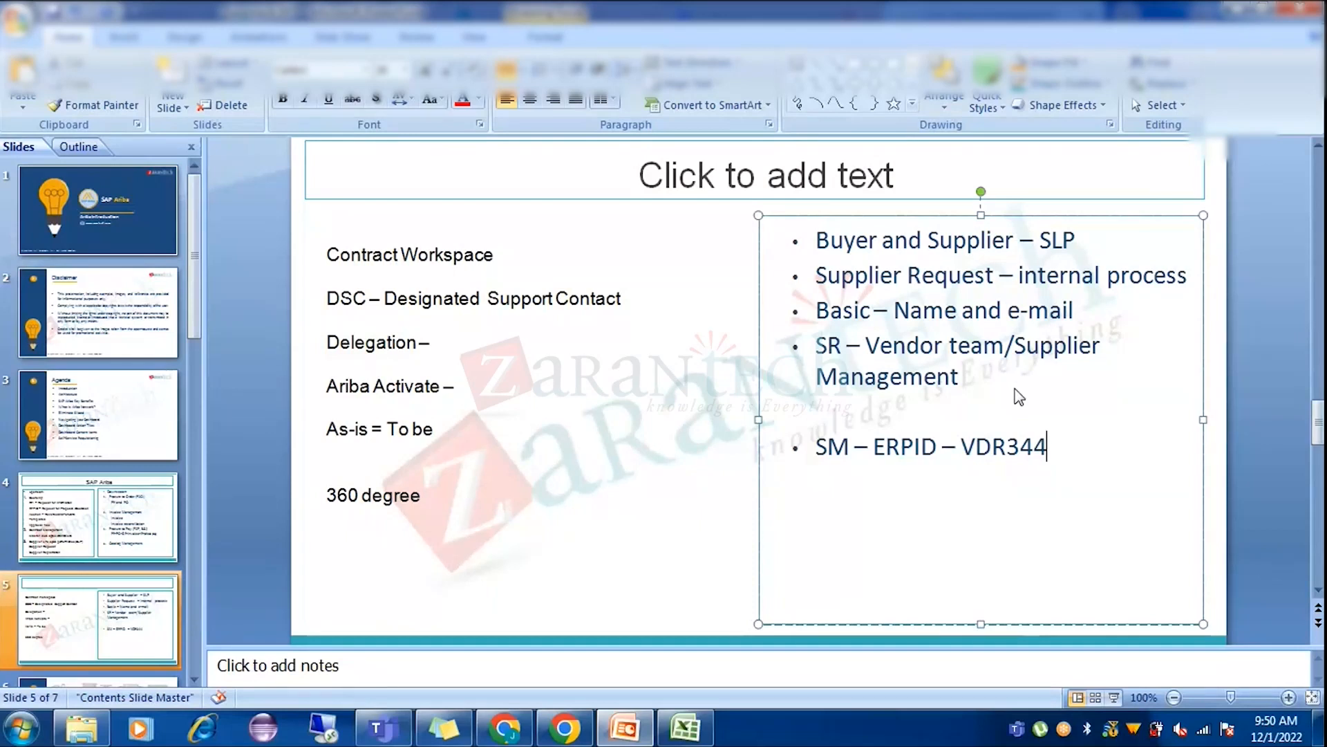
{"action": "key", "text": "BackSpace"}
{"action": "key", "text": "BackSpace"}
{"action": "key", "text": "BackSpace"}
{"action": "key", "text": "BackSpace"}
{"action": "key", "text": "BackSpace"}
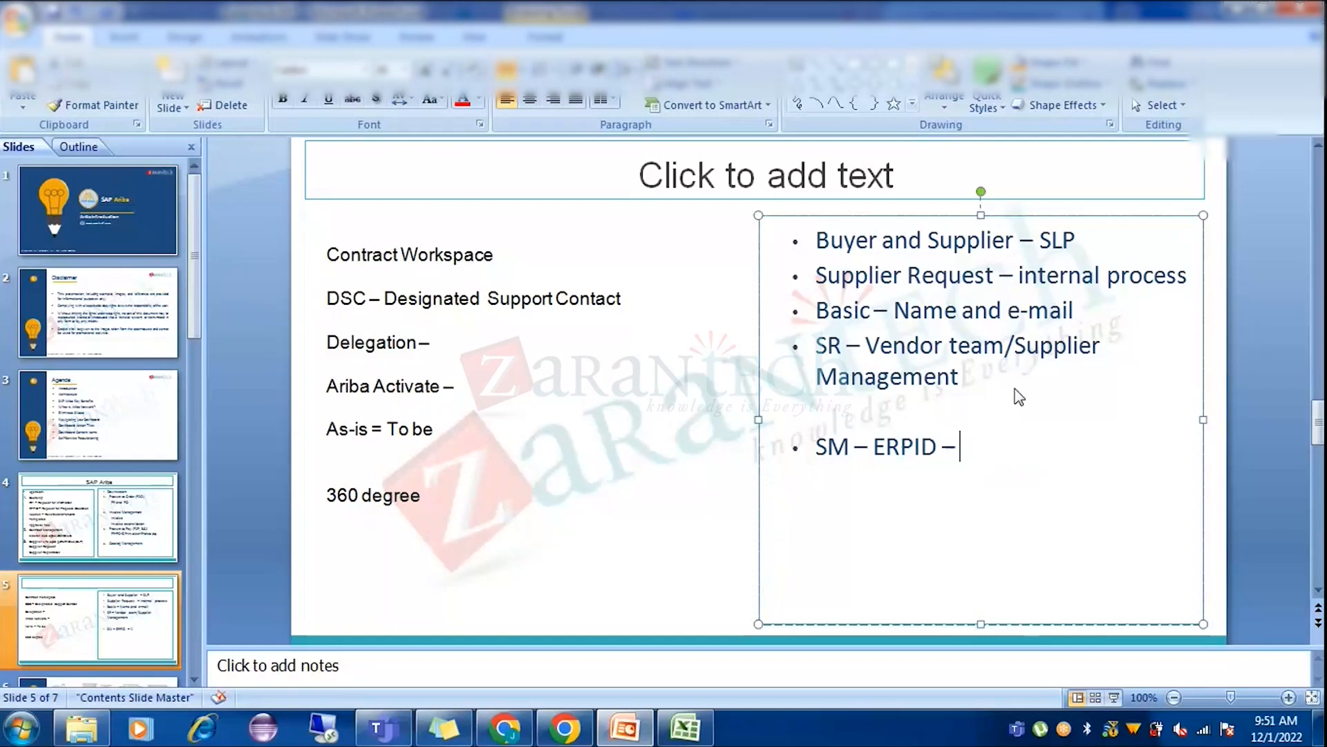
{"action": "type", "text": "8888"}
Select the supplier's ERP ID VDR4536839 in Ariba to check it against the slide.
{"action": "key", "text": "alt+Tab"}
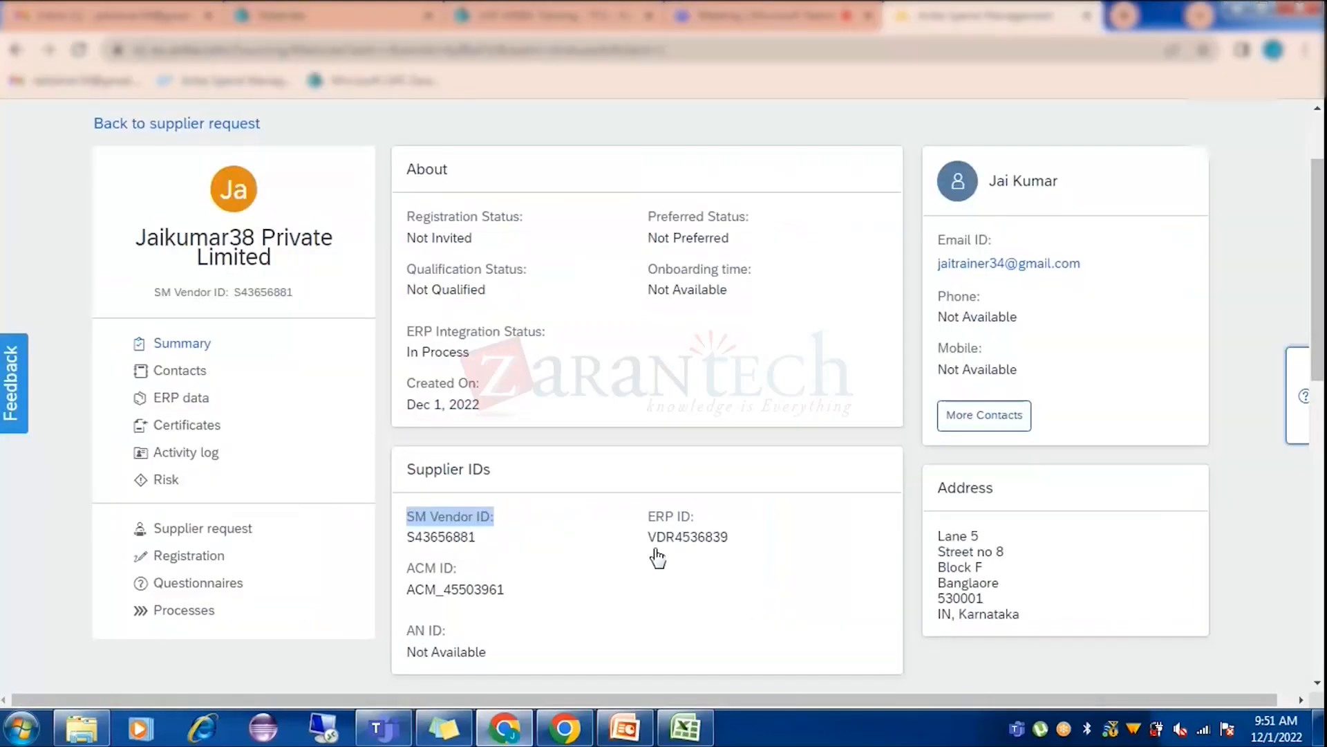
{"action": "left_click", "coordinate": [657, 555]}
{"action": "left_click_drag", "start_coordinate": [648, 536], "coordinate": [759, 540]}
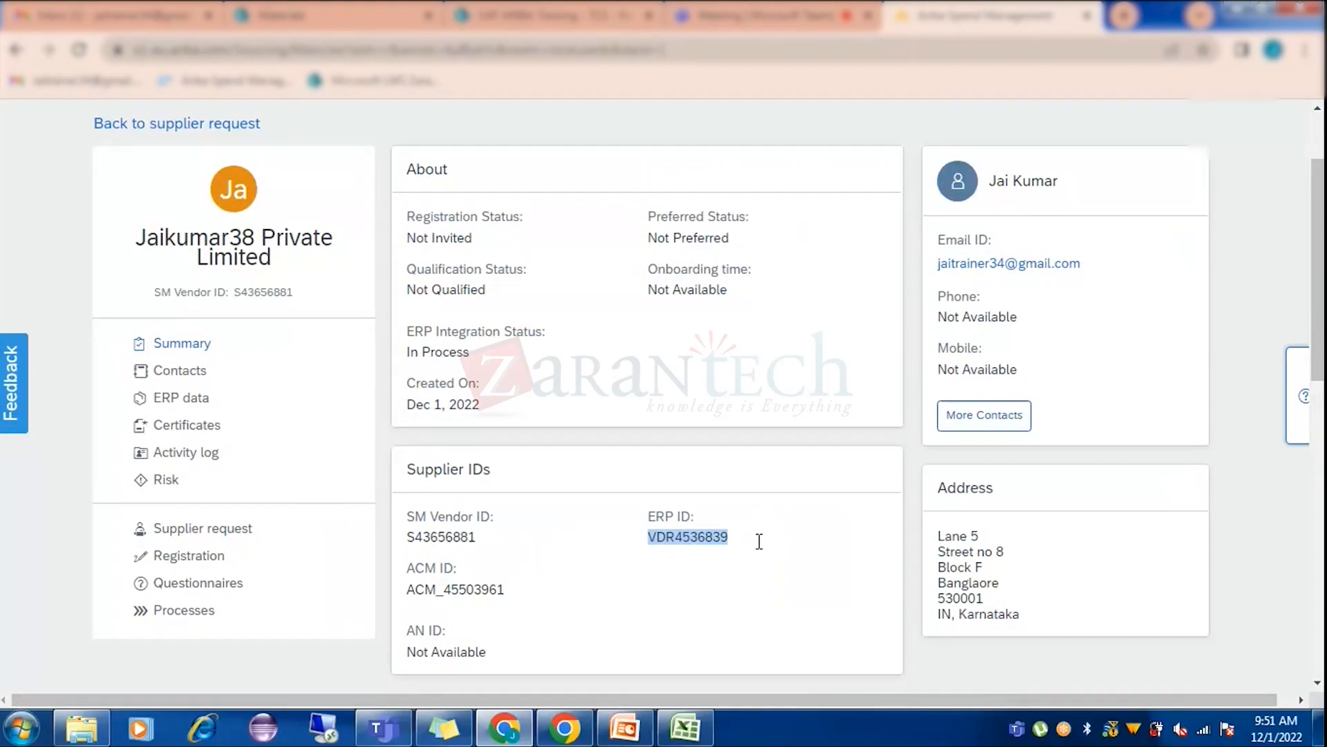
{"action": "key", "text": "alt+Tab"}
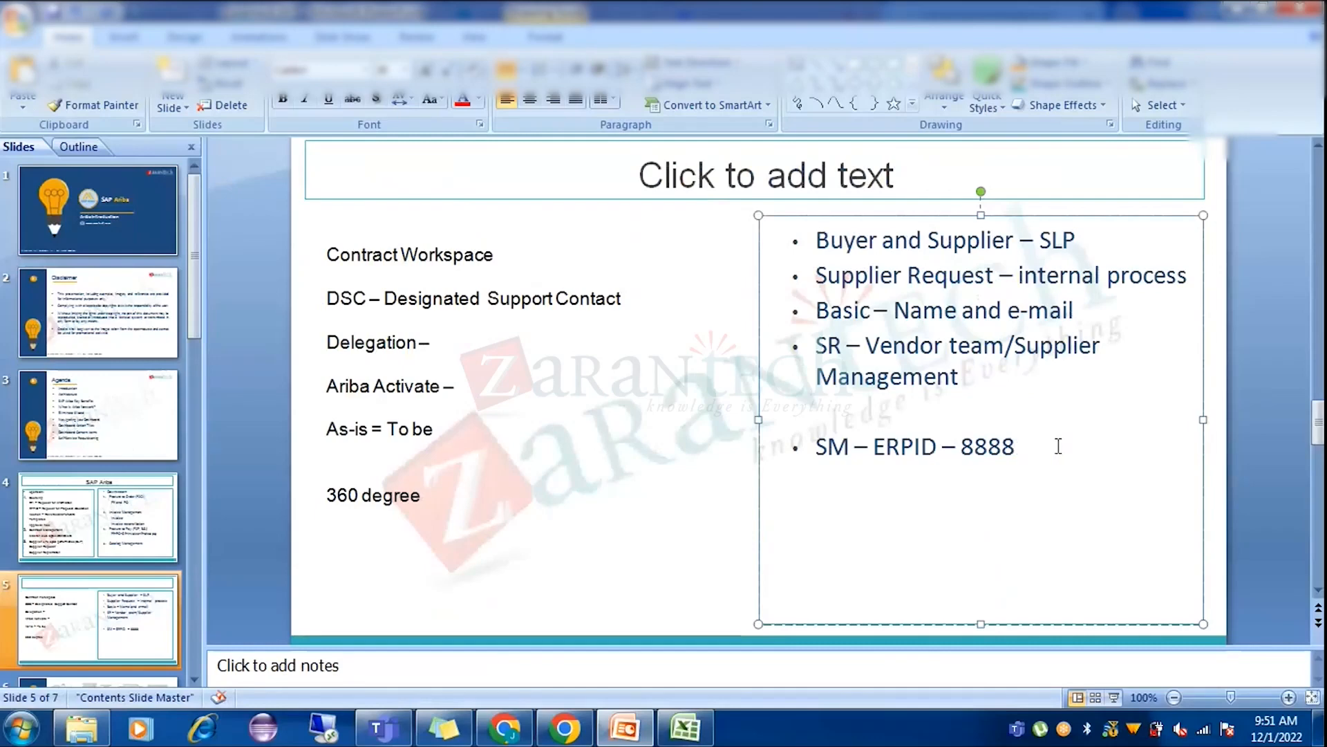
{"action": "key", "text": "alt+Tab"}
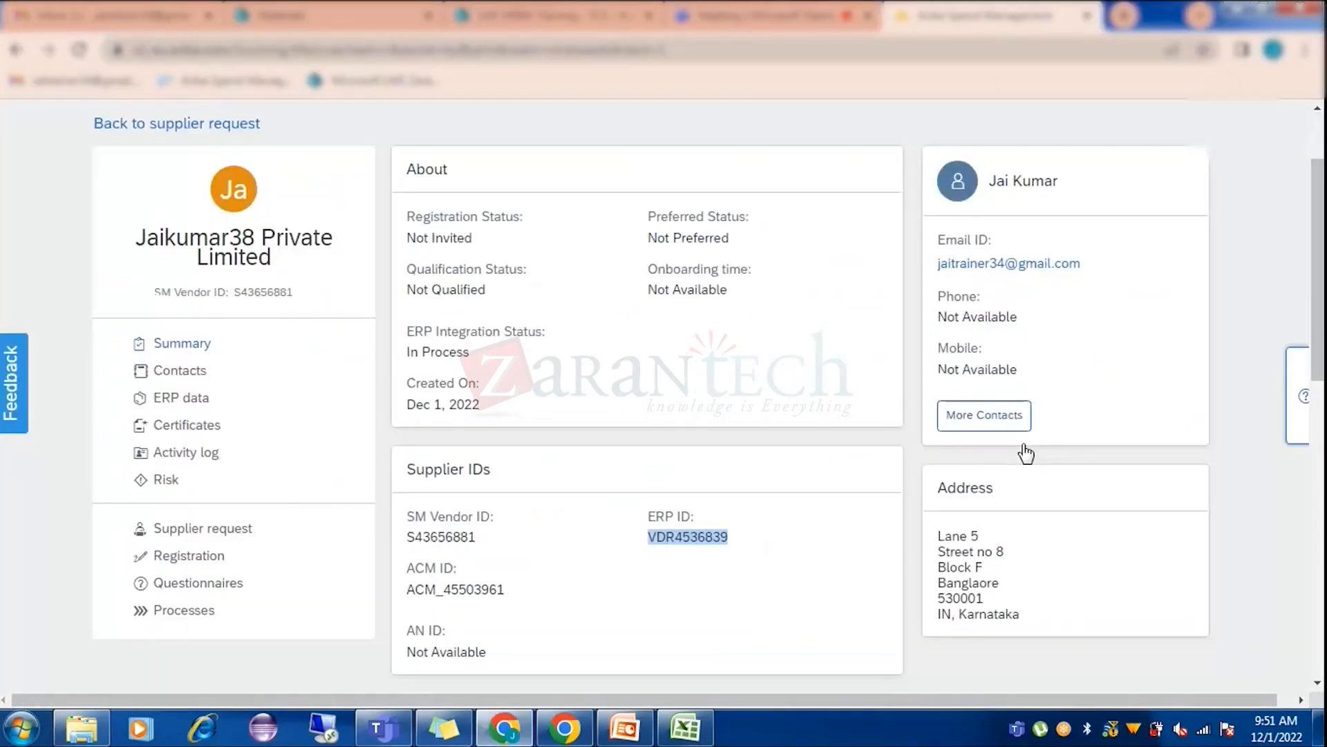
{"action": "key", "text": "alt+Tab"}
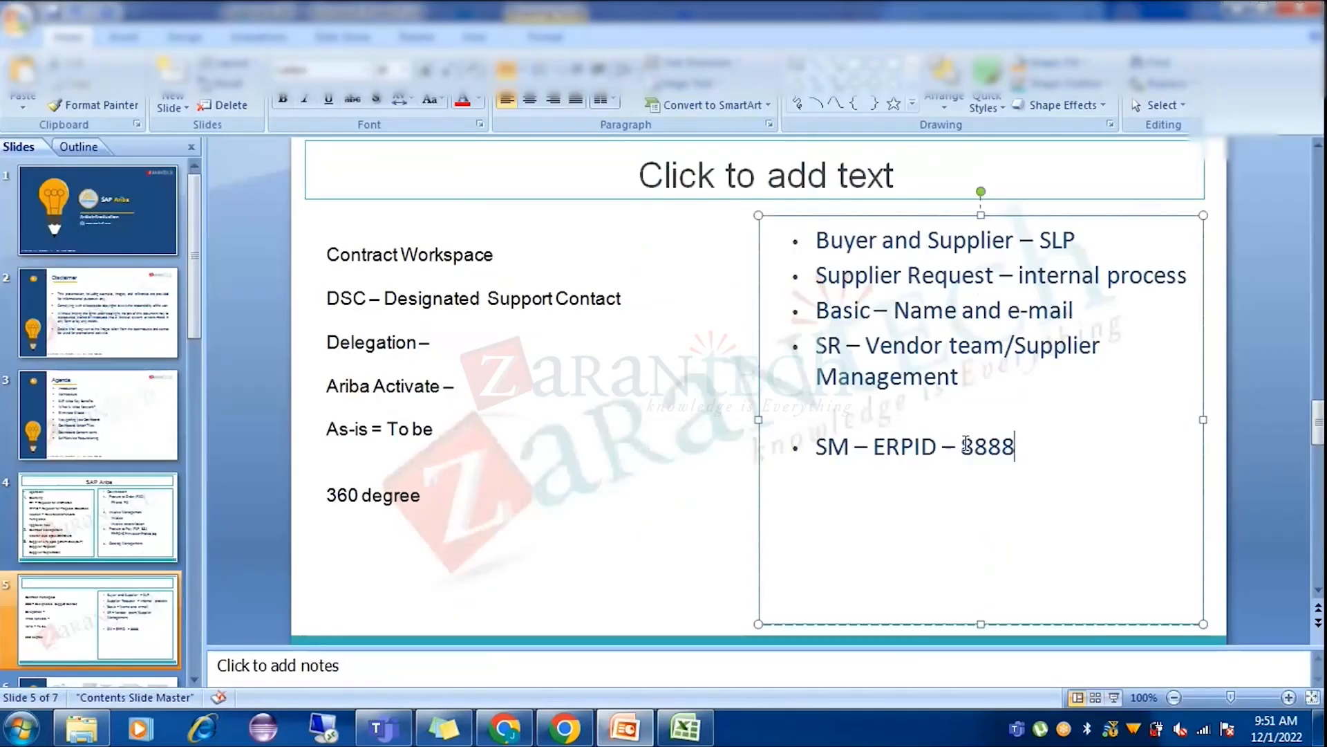
Replace the 8888 placeholder with VDR4584 and start a new bullet below it.
{"action": "left_click", "coordinate": [960, 448]}
{"action": "key", "text": "Delete"}
{"action": "key", "text": "Delete"}
{"action": "key", "text": "Delete"}
{"action": "key", "text": "Delete"}
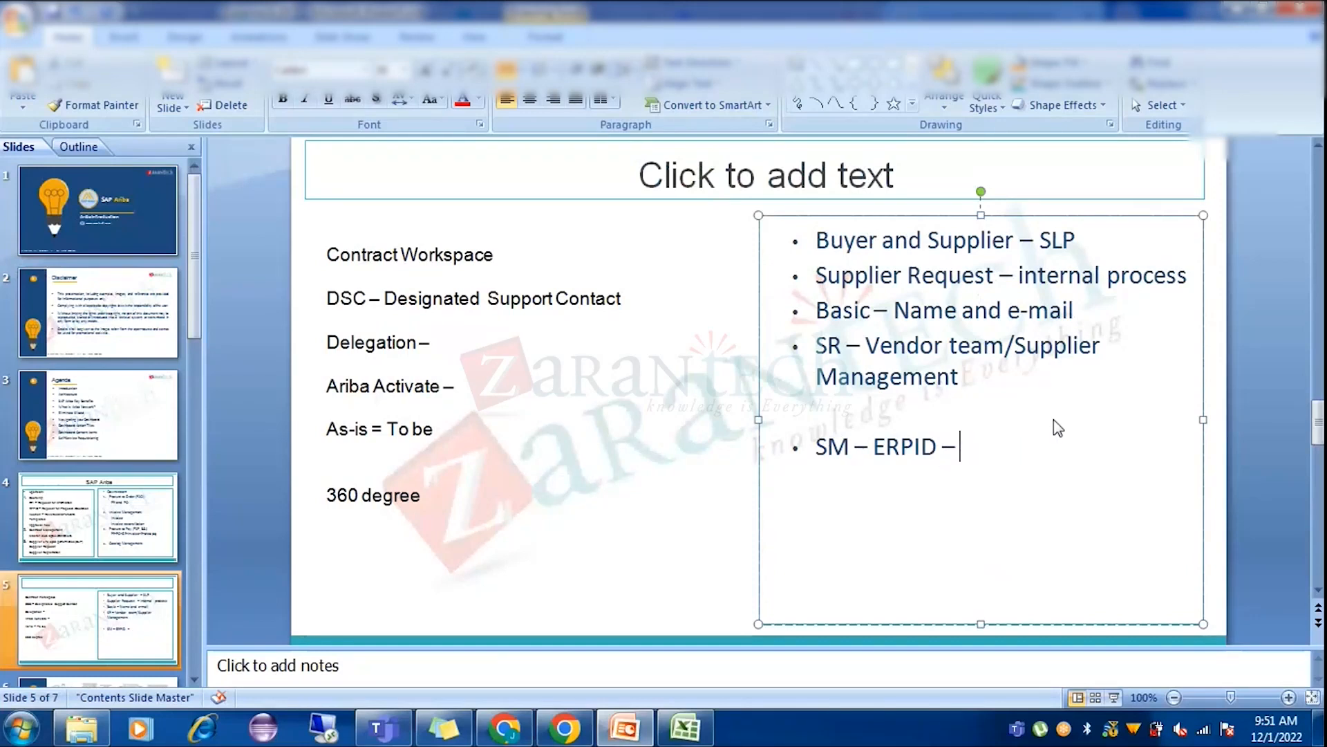
{"action": "type", "text": "VDR4584"}
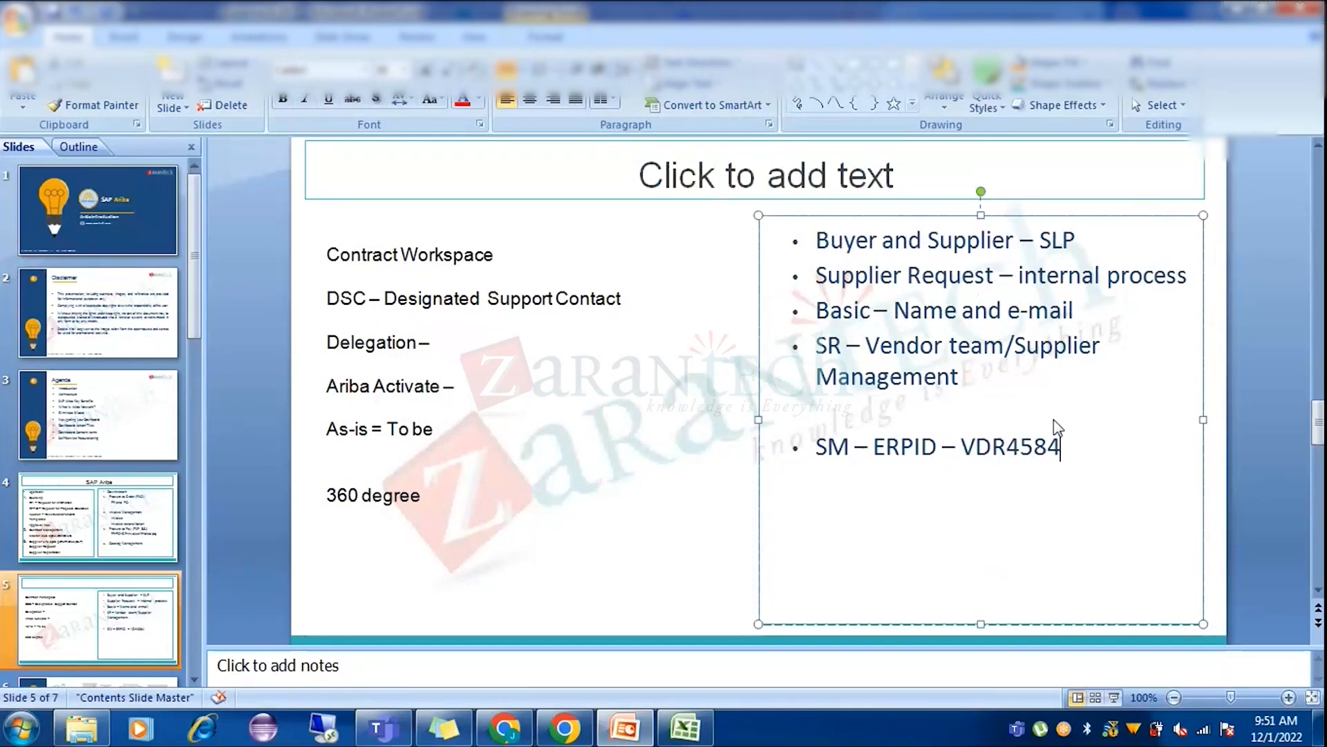
{"action": "key", "text": "Return"}
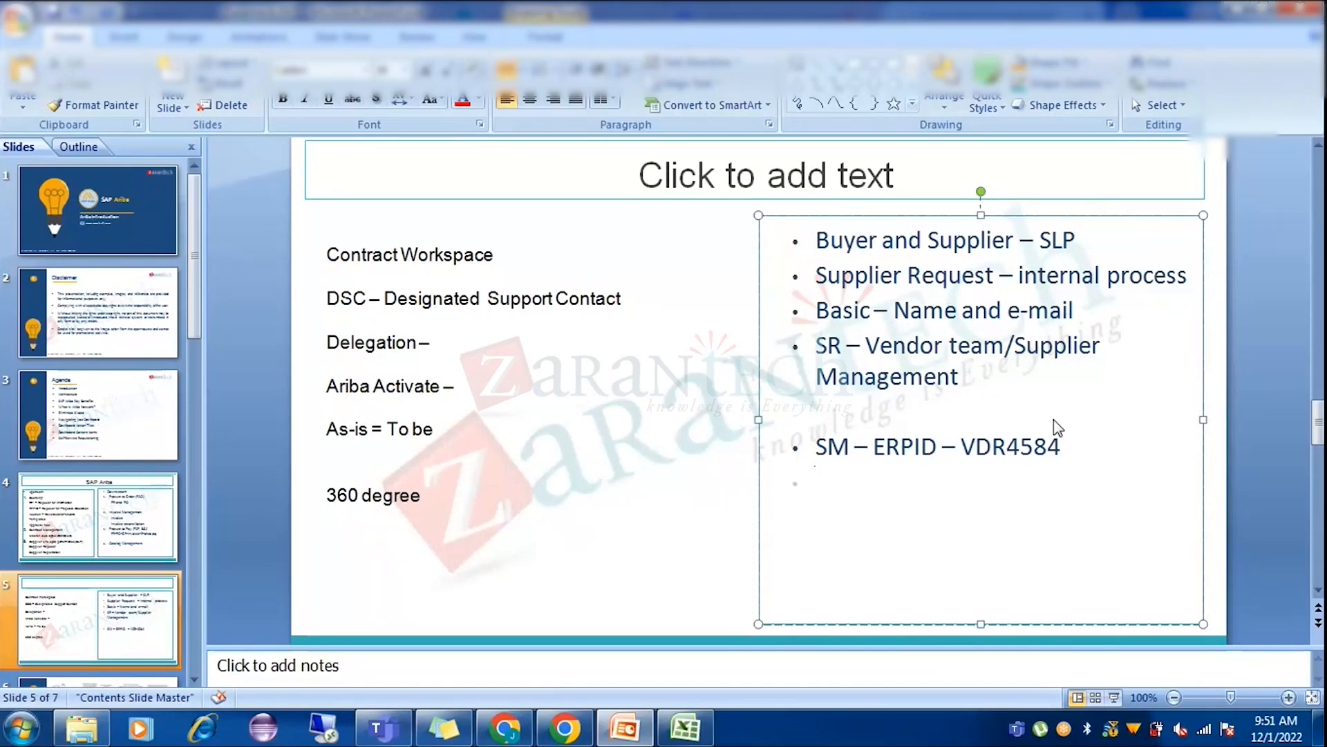
{"action": "key", "text": "alt+Tab"}
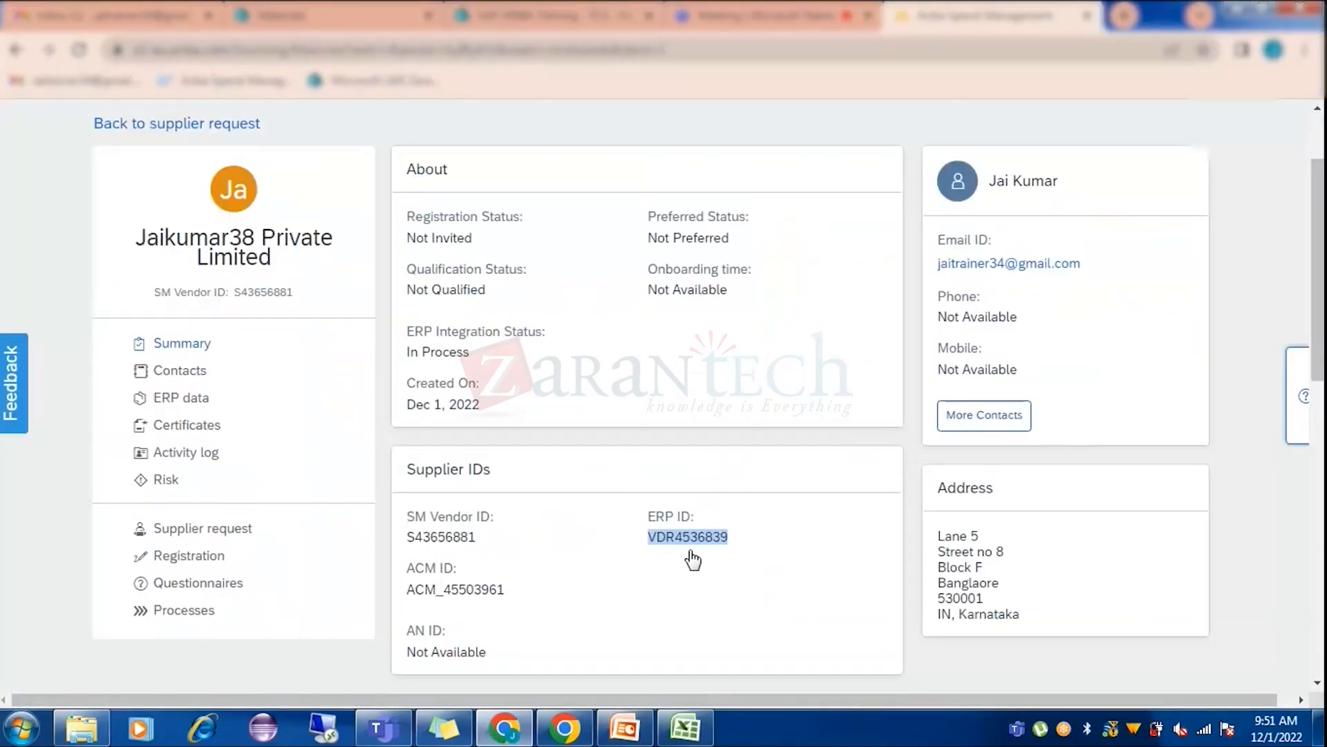
{"action": "left_click", "coordinate": [652, 517]}
{"action": "left_click_drag", "start_coordinate": [653, 518], "coordinate": [691, 517]}
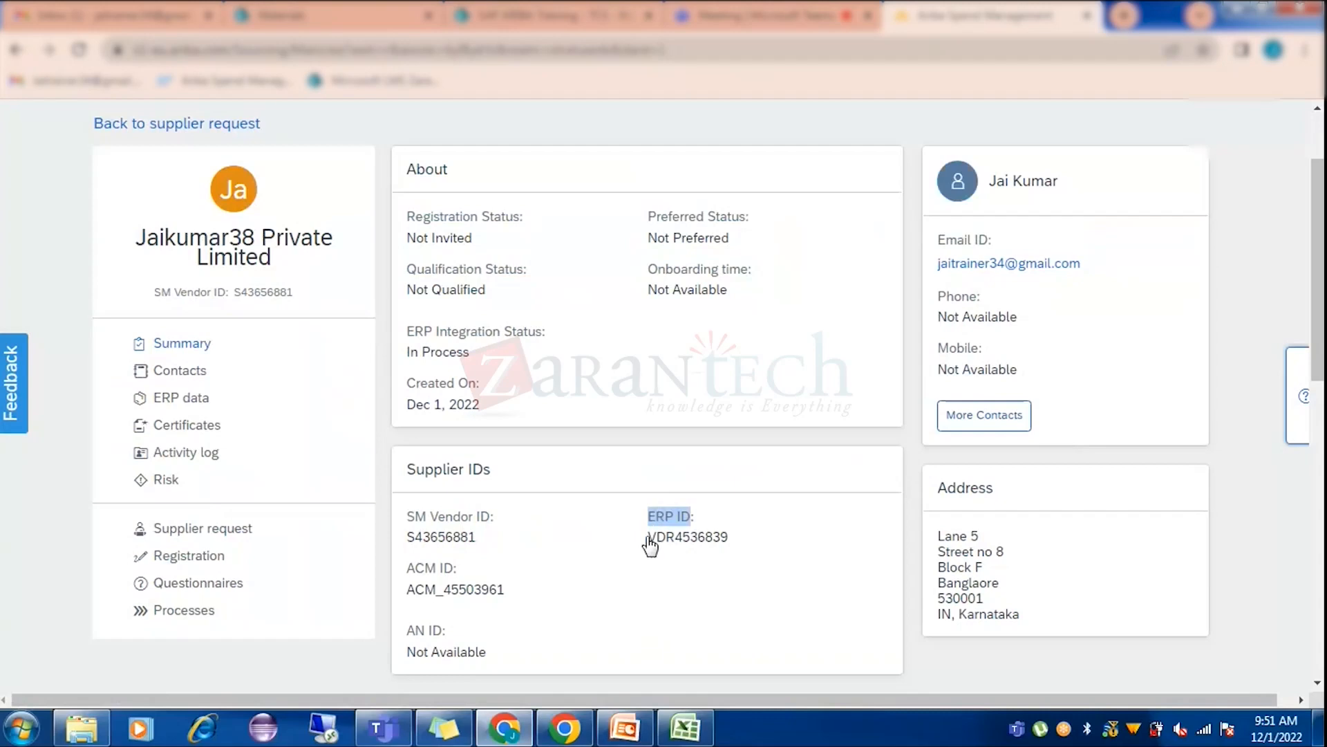
{"action": "left_click", "coordinate": [681, 571]}
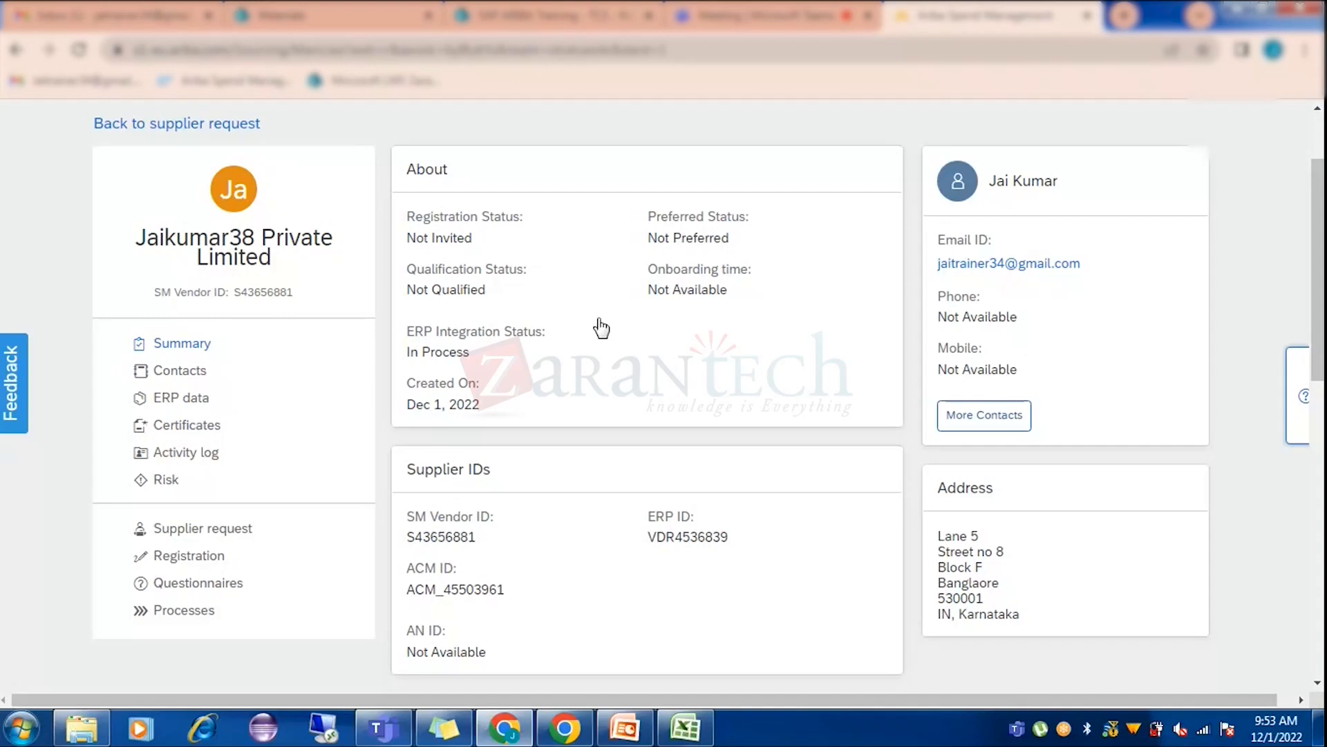
Highlight the supplier's 'Registration Status: Not Invited' entry, then clear the selection.
{"action": "left_click_drag", "start_coordinate": [410, 210], "coordinate": [537, 237]}
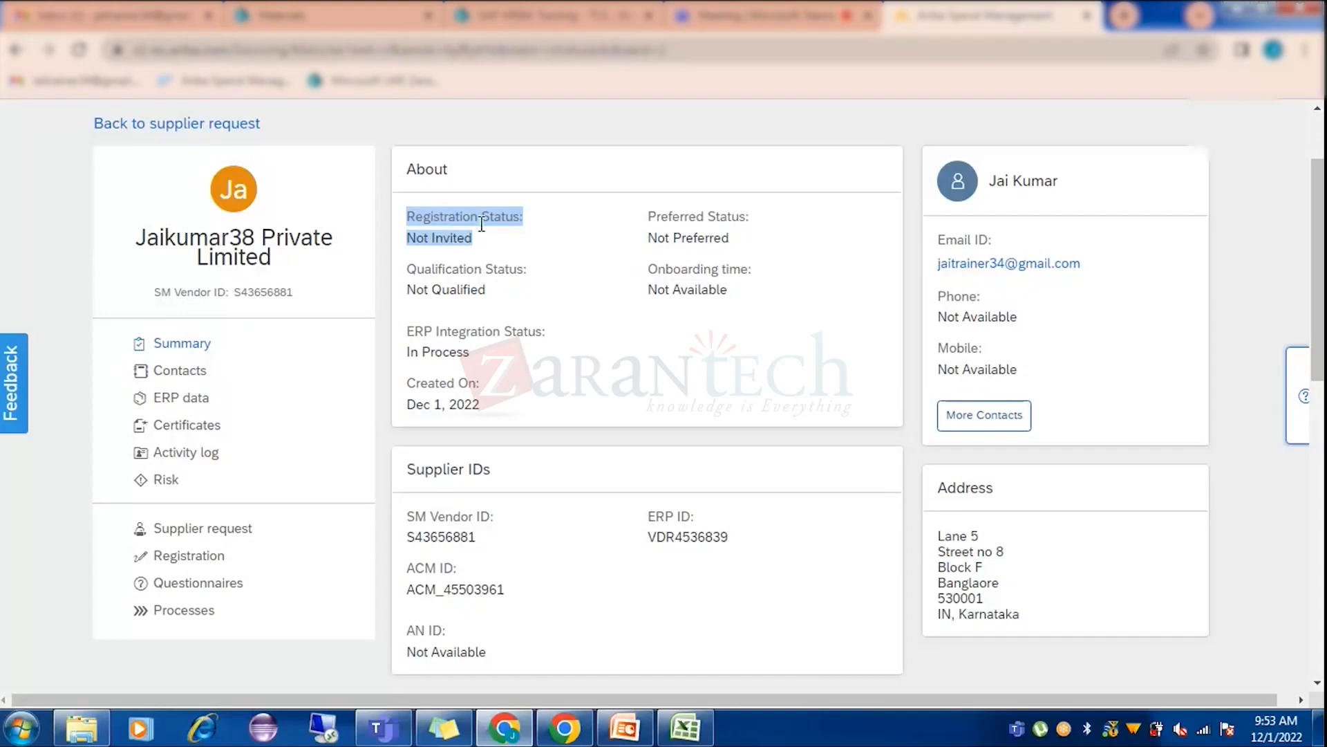
{"action": "left_click", "coordinate": [556, 272]}
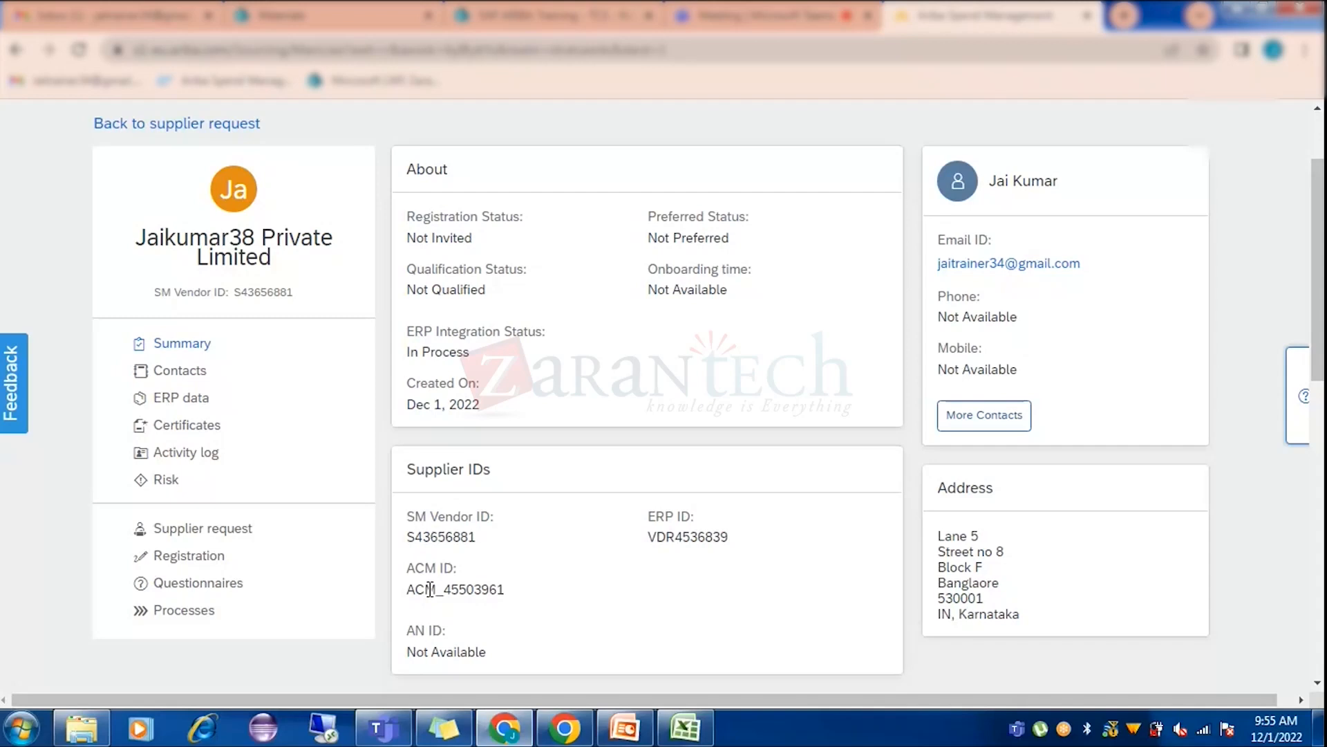
{"action": "left_click", "coordinate": [626, 727]}
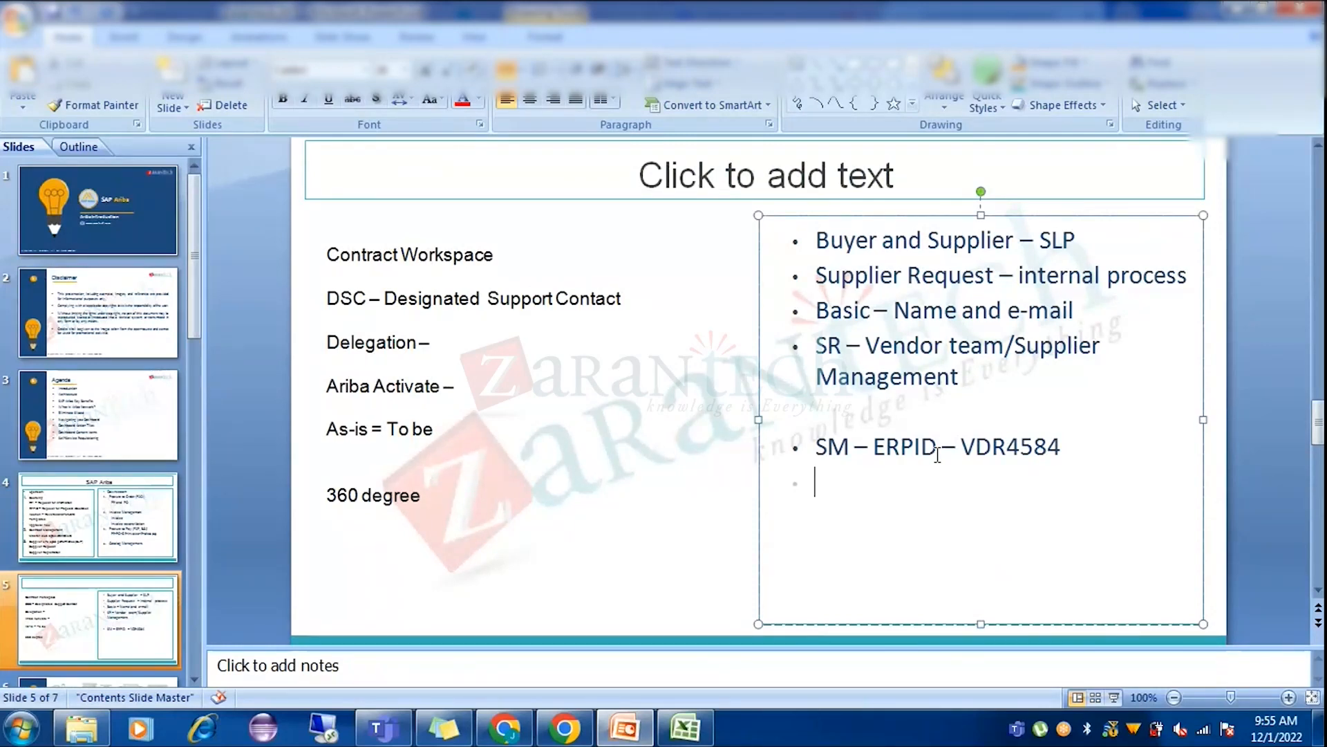
Add a new bullet below the ERPID line reading 'Common supplier and Partion'.
{"action": "key", "text": "Return"}
{"action": "type", "text": "Co"}
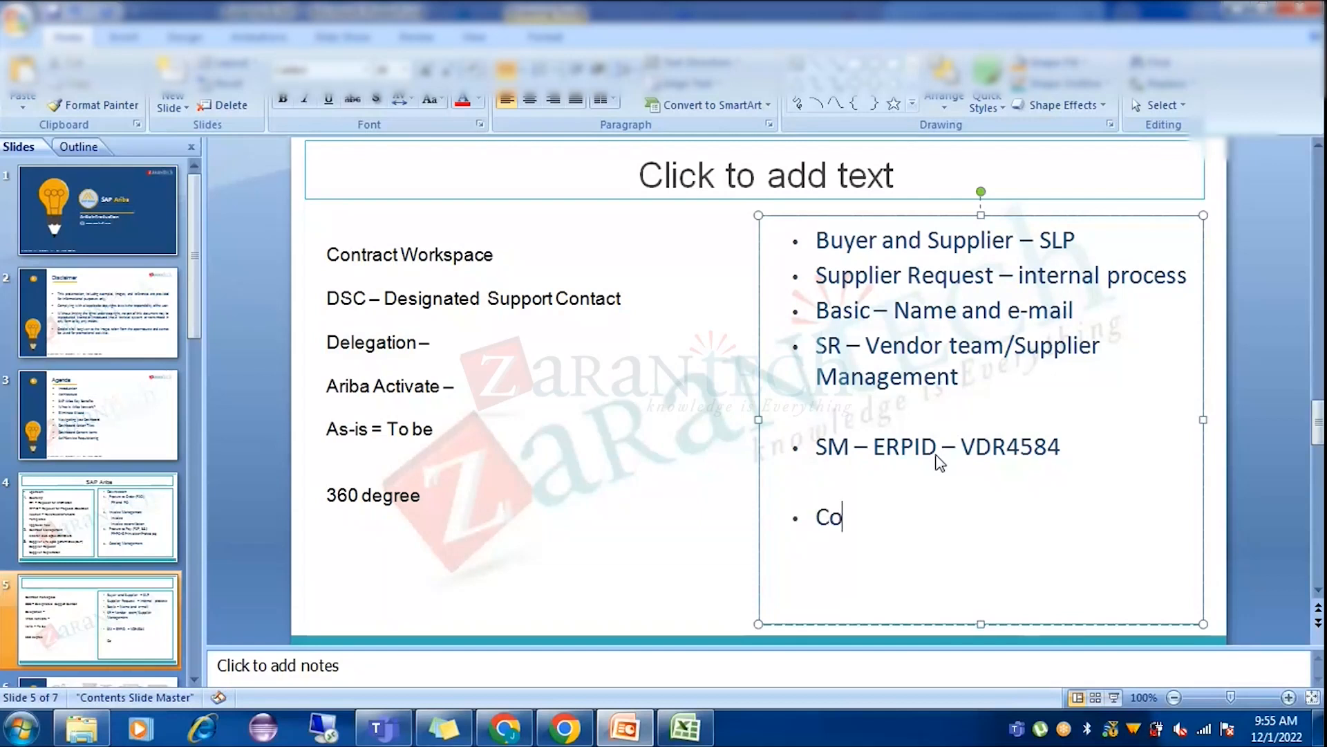
{"action": "type", "text": "mmon su"}
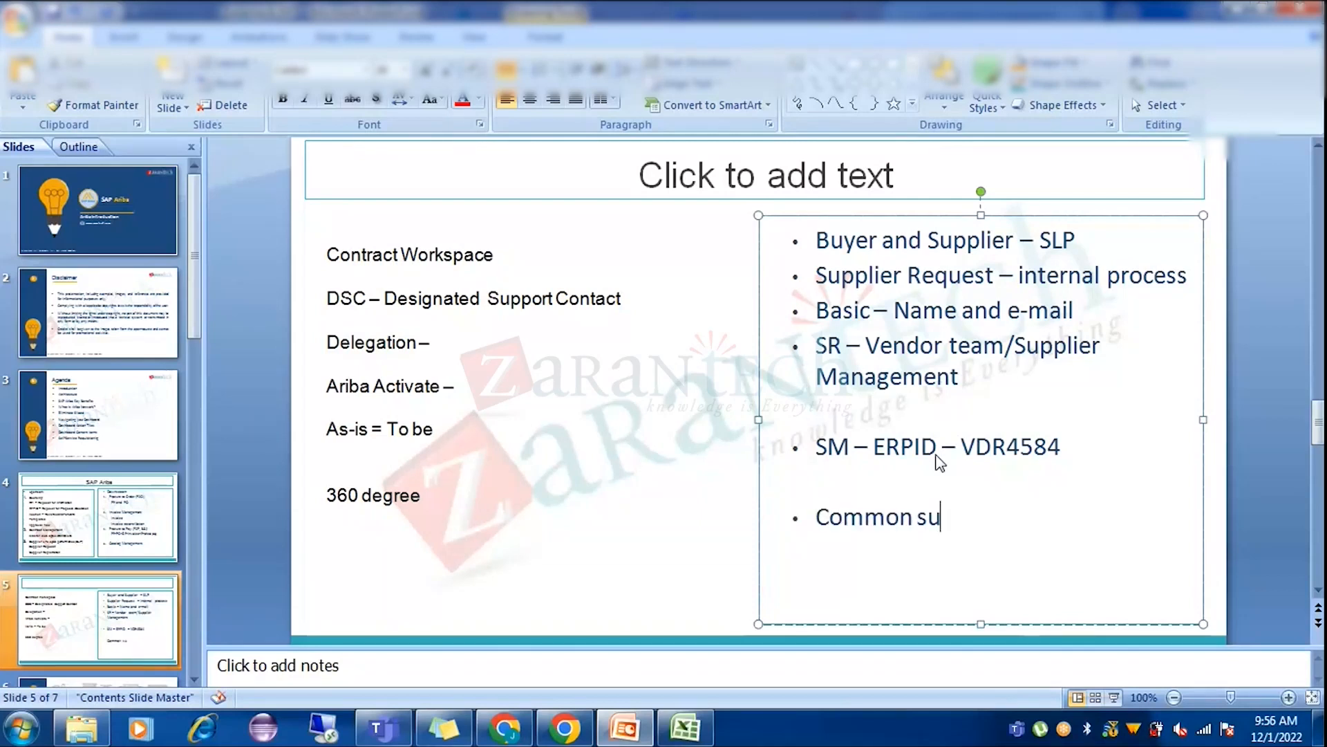
{"action": "type", "text": "pplier and"}
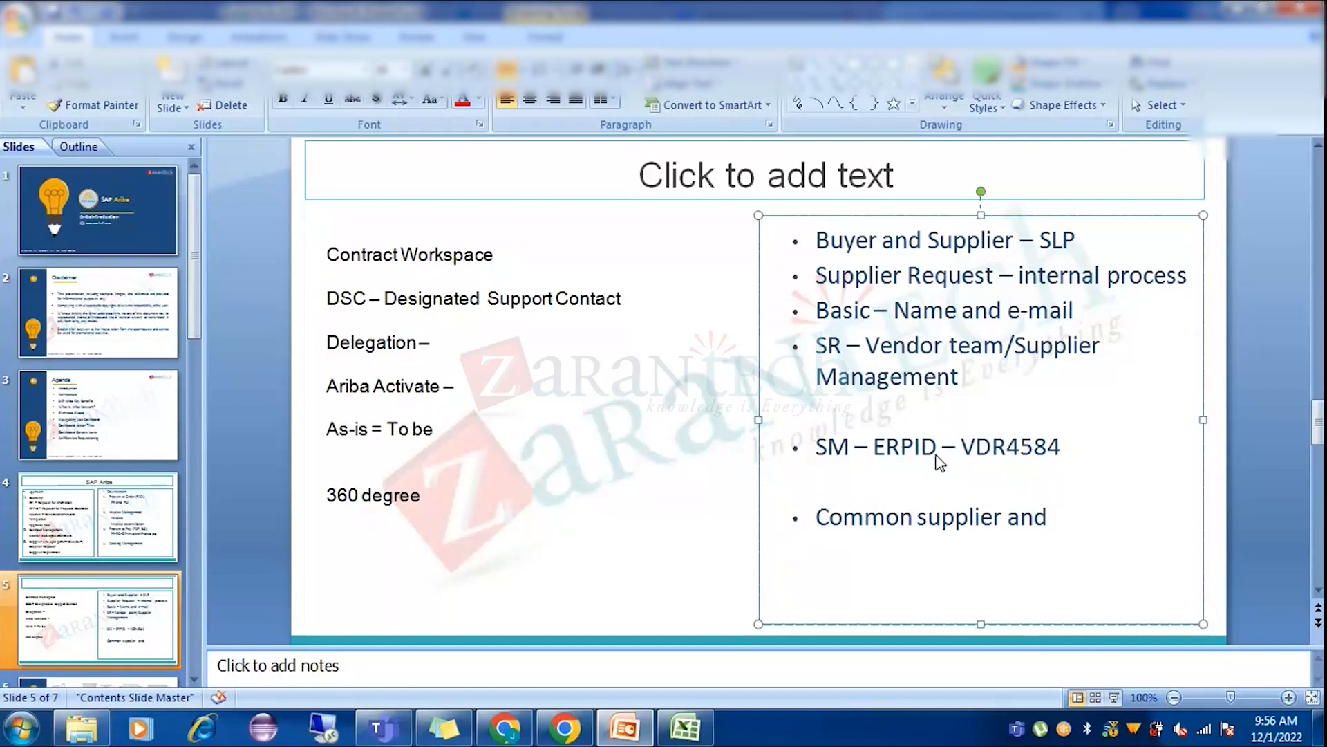
{"action": "type", "text": " Partion"}
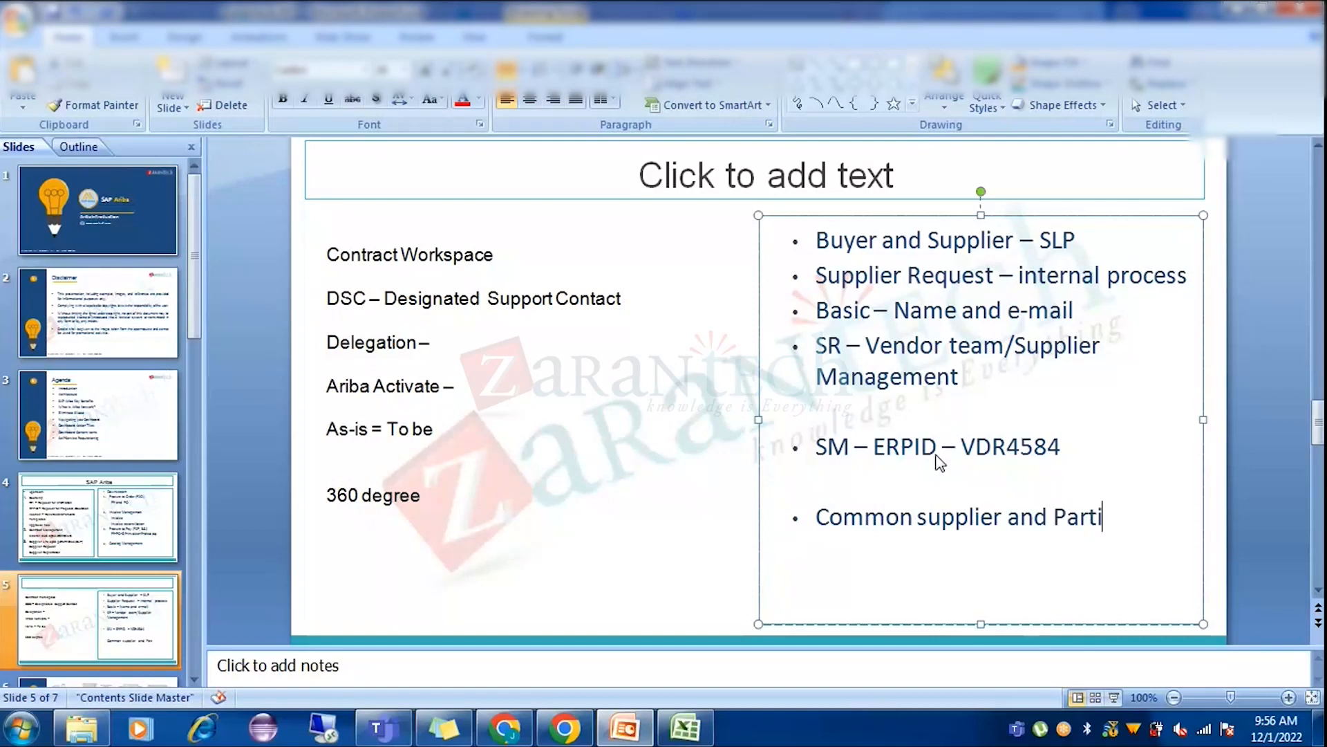
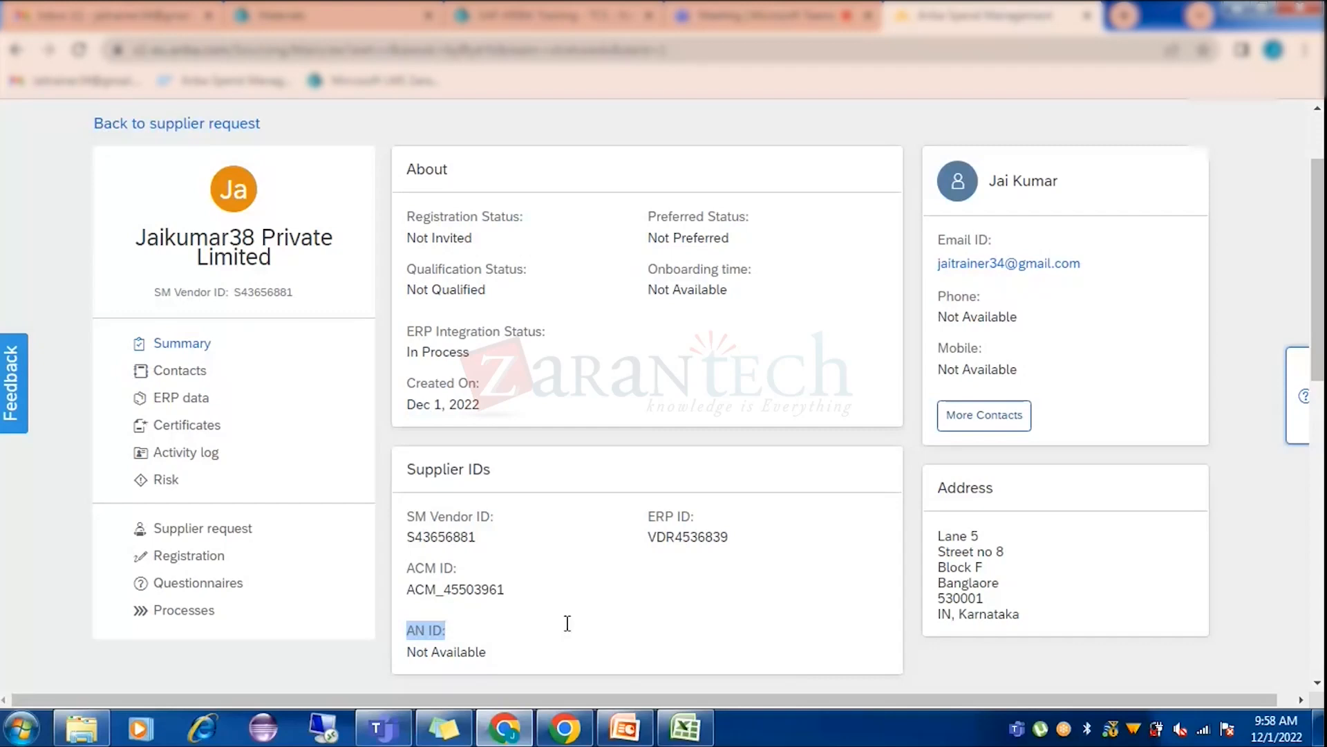
Clear the AN ID highlight and go to the supplier's Registration page.
{"action": "left_click", "coordinate": [491, 654]}
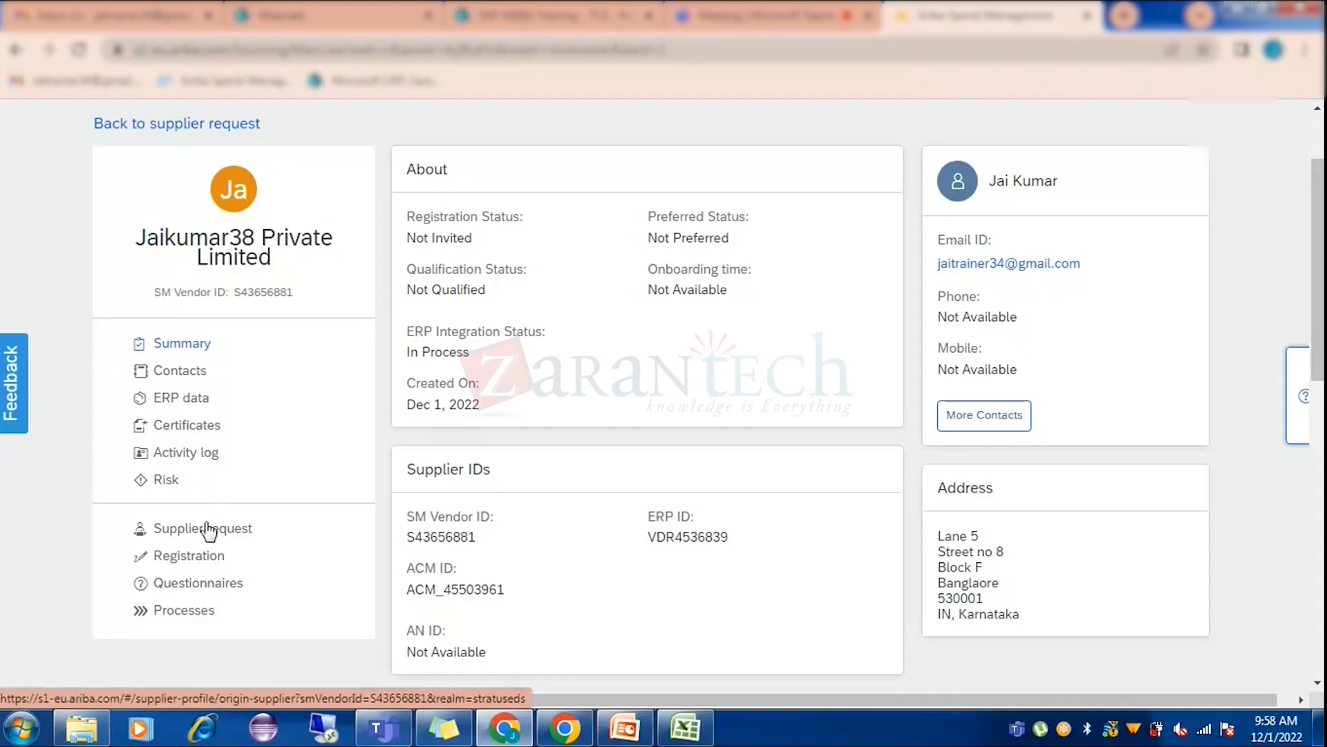
{"action": "left_click", "coordinate": [203, 563]}
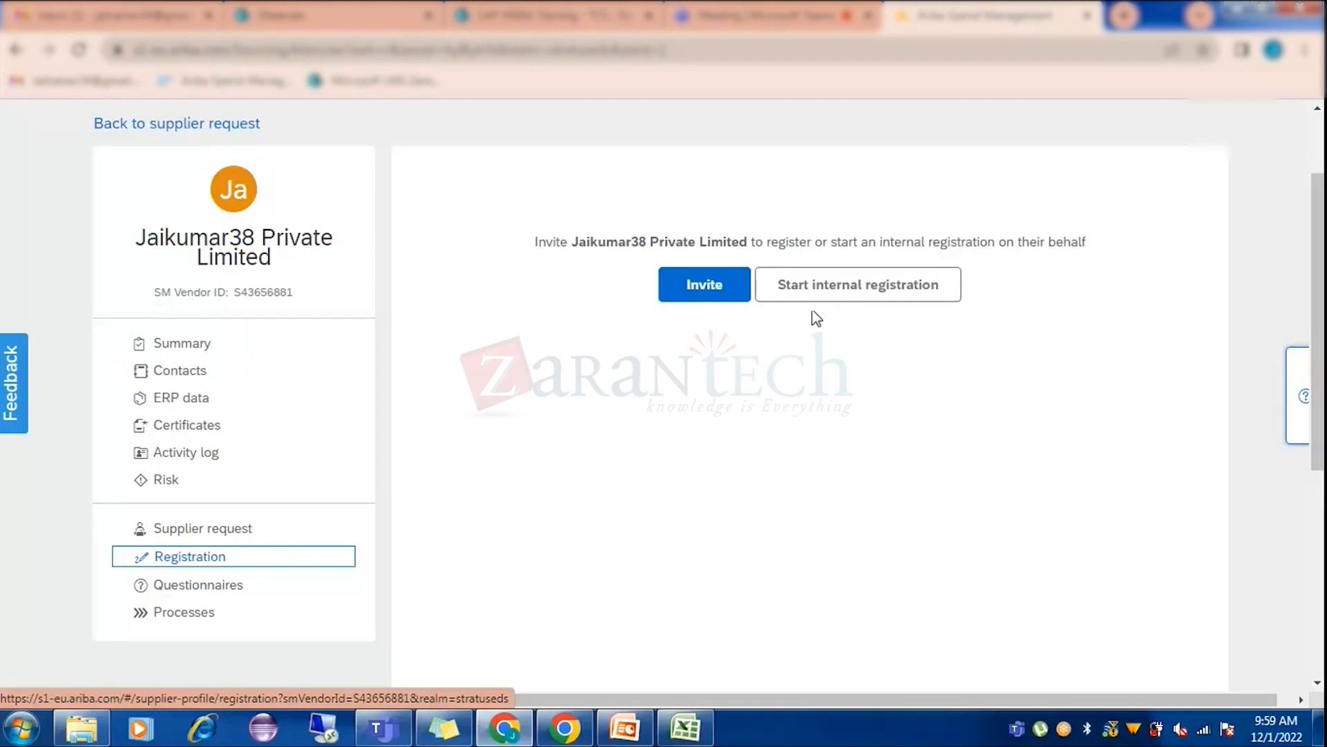
Choose Invite so the supplier registers itself instead of being registered internally.
{"action": "left_click", "coordinate": [706, 290]}
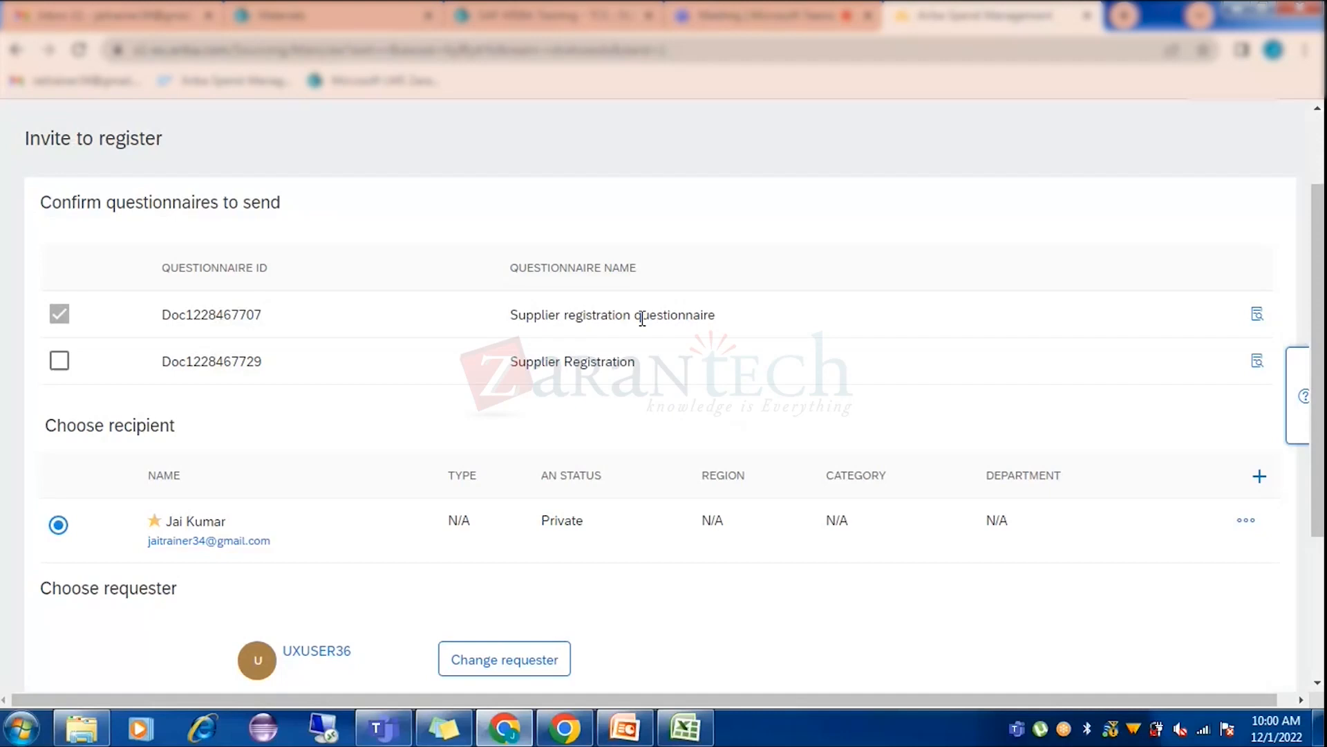
Preview the Supplier registration questionnaire attached to the invitation.
{"action": "left_click", "coordinate": [1259, 316]}
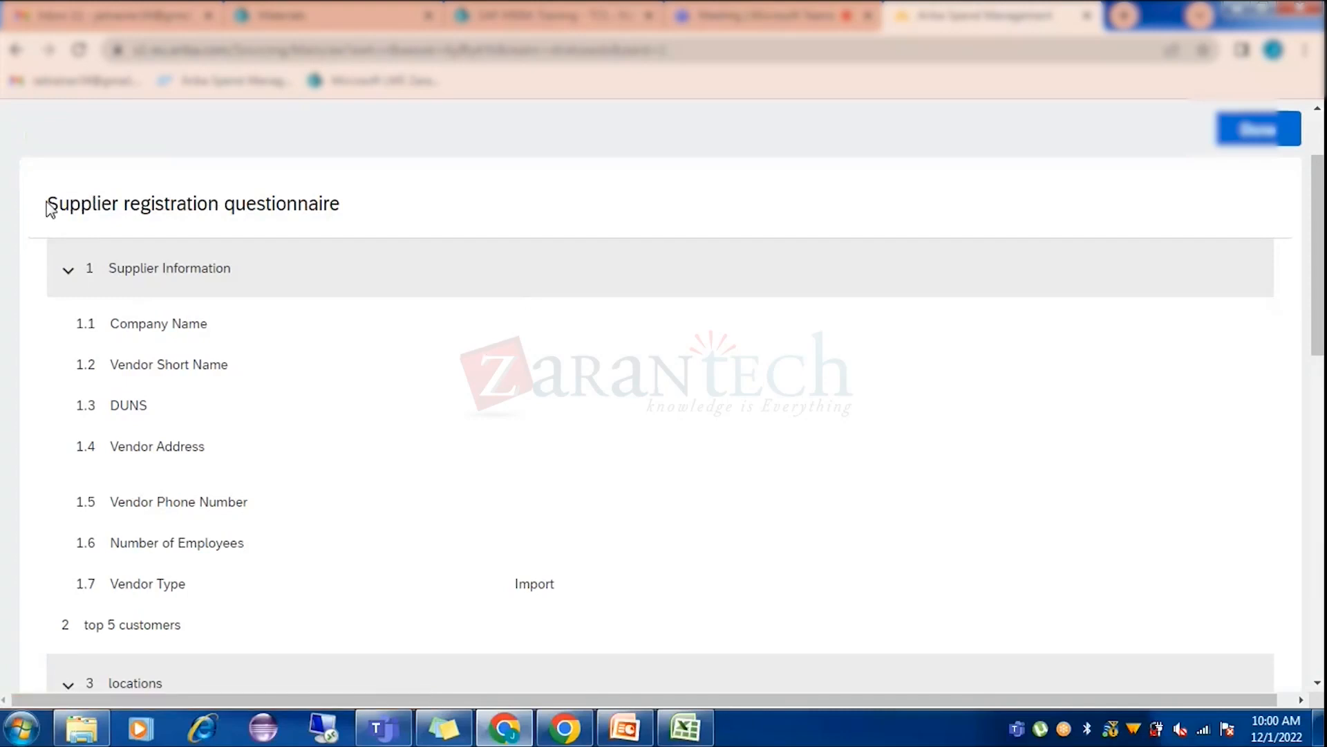
{"action": "left_click_drag", "start_coordinate": [36, 204], "coordinate": [218, 204]}
{"action": "left_click", "coordinate": [279, 339]}
{"action": "scroll", "coordinate": [280, 338], "scroll_direction": "down", "scroll_amount": 1}
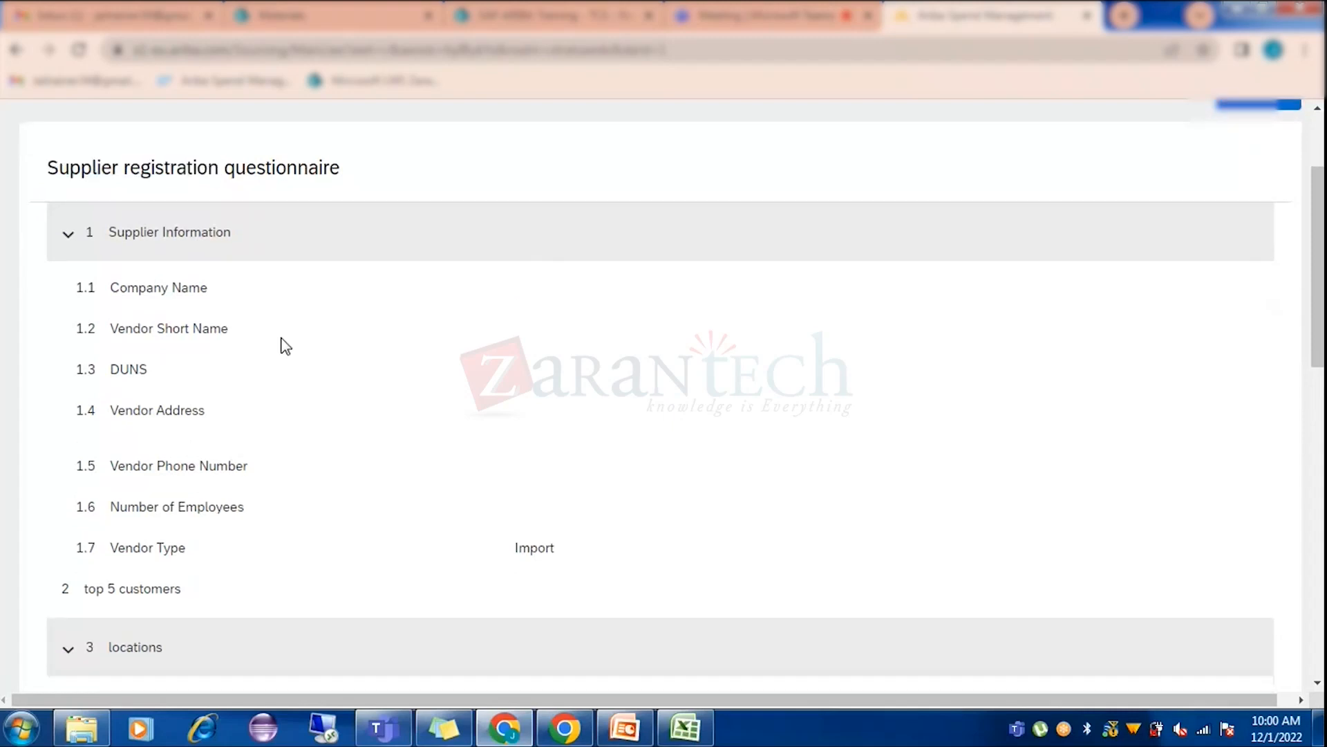
{"action": "scroll", "coordinate": [285, 346], "scroll_direction": "down", "scroll_amount": 10}
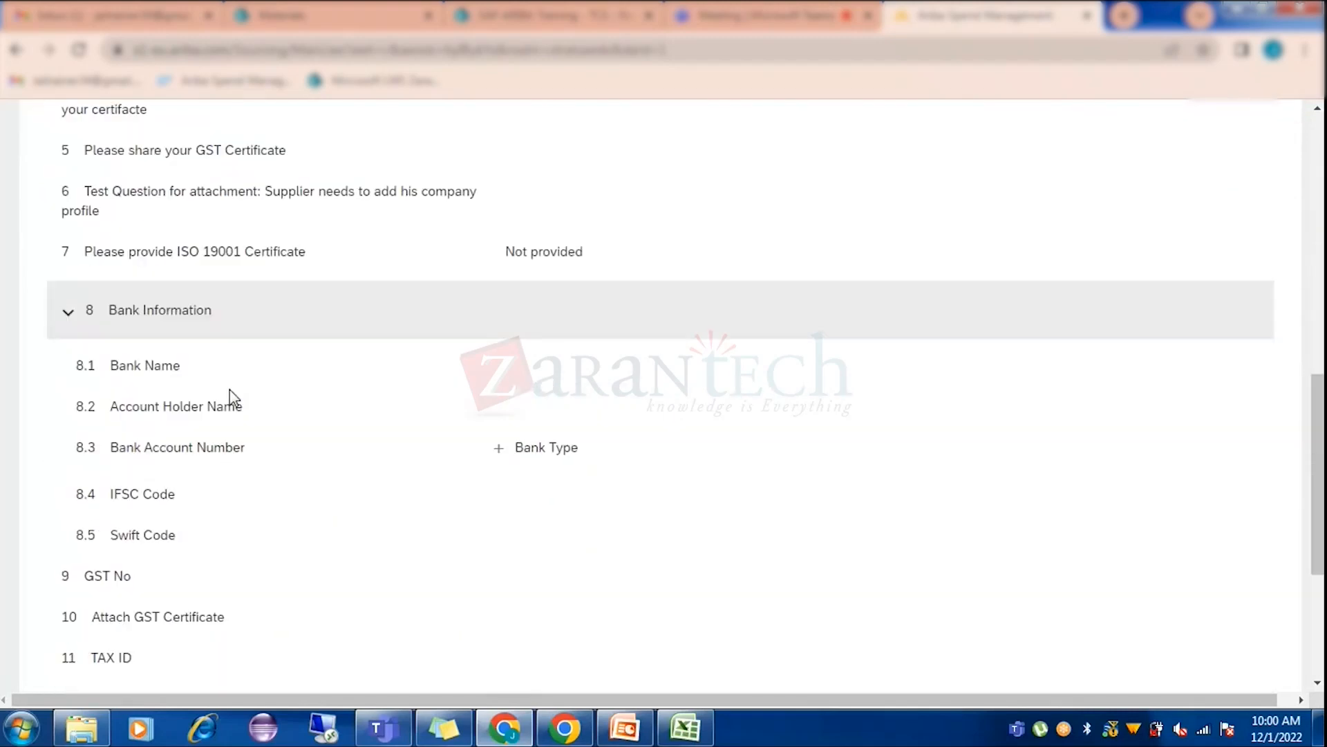
{"action": "scroll", "coordinate": [232, 397], "scroll_direction": "down", "scroll_amount": 2}
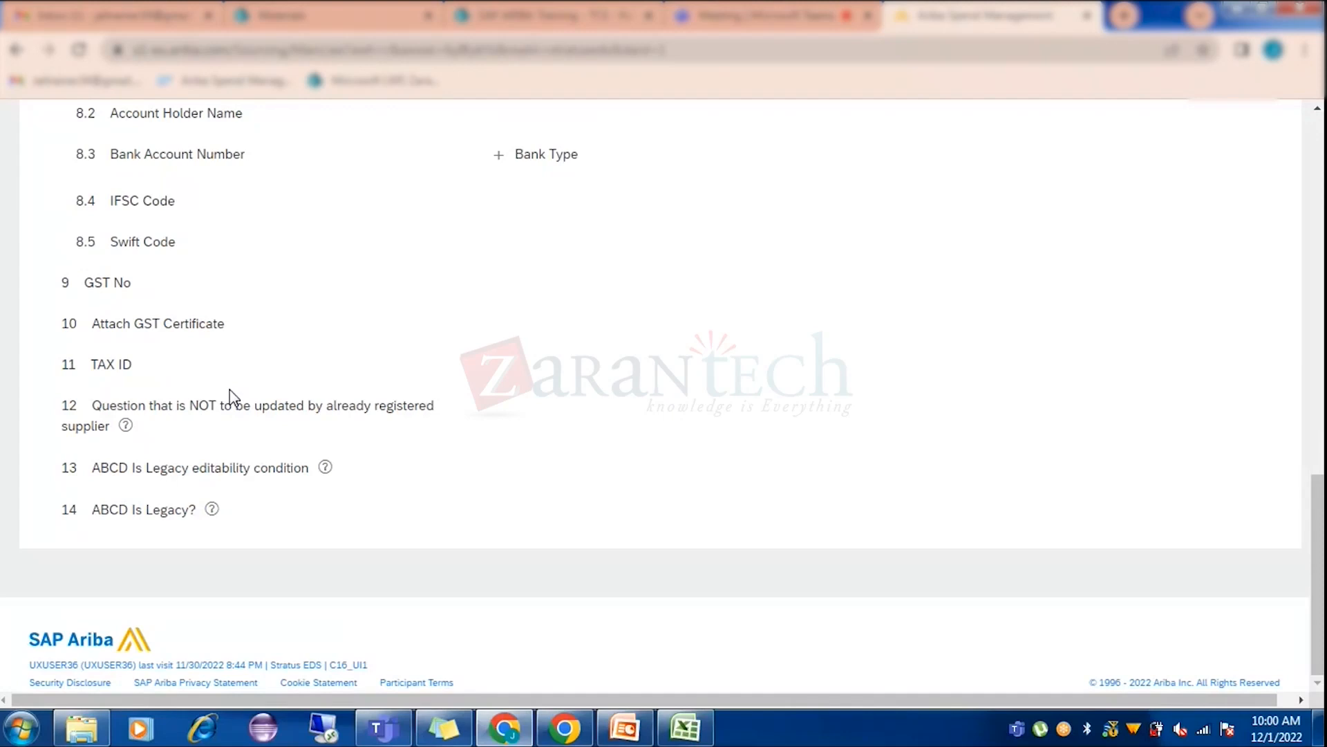
{"action": "scroll", "coordinate": [231, 393], "scroll_direction": "up", "scroll_amount": 14}
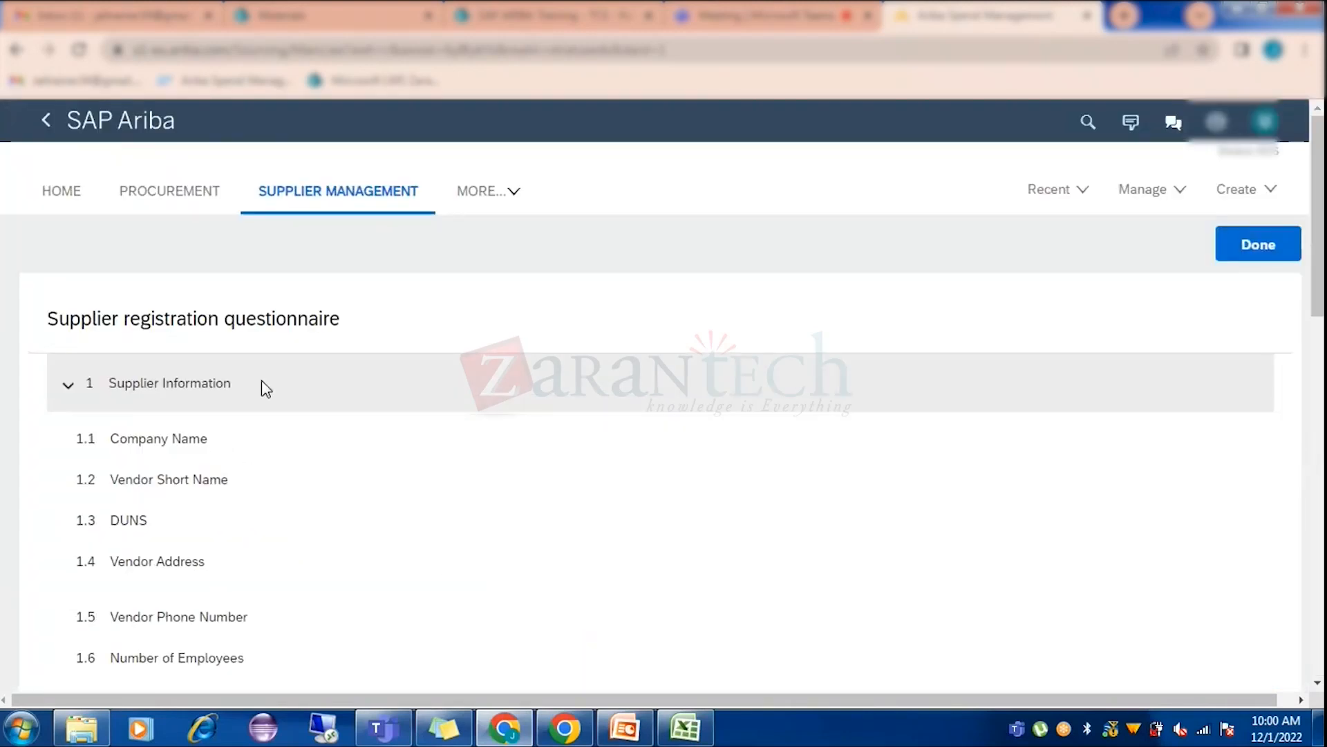
{"action": "scroll", "coordinate": [442, 456], "scroll_direction": "down", "scroll_amount": 10}
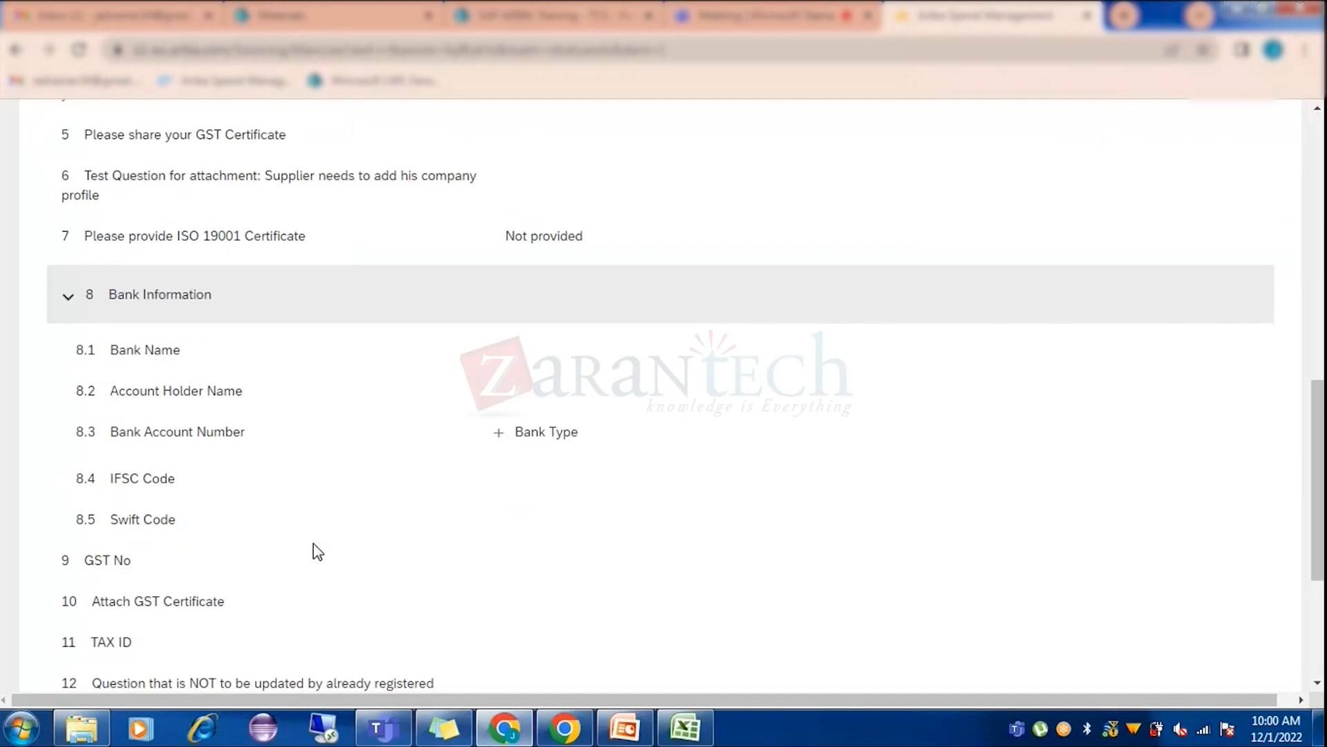
{"action": "scroll", "coordinate": [313, 544], "scroll_direction": "up", "scroll_amount": 7}
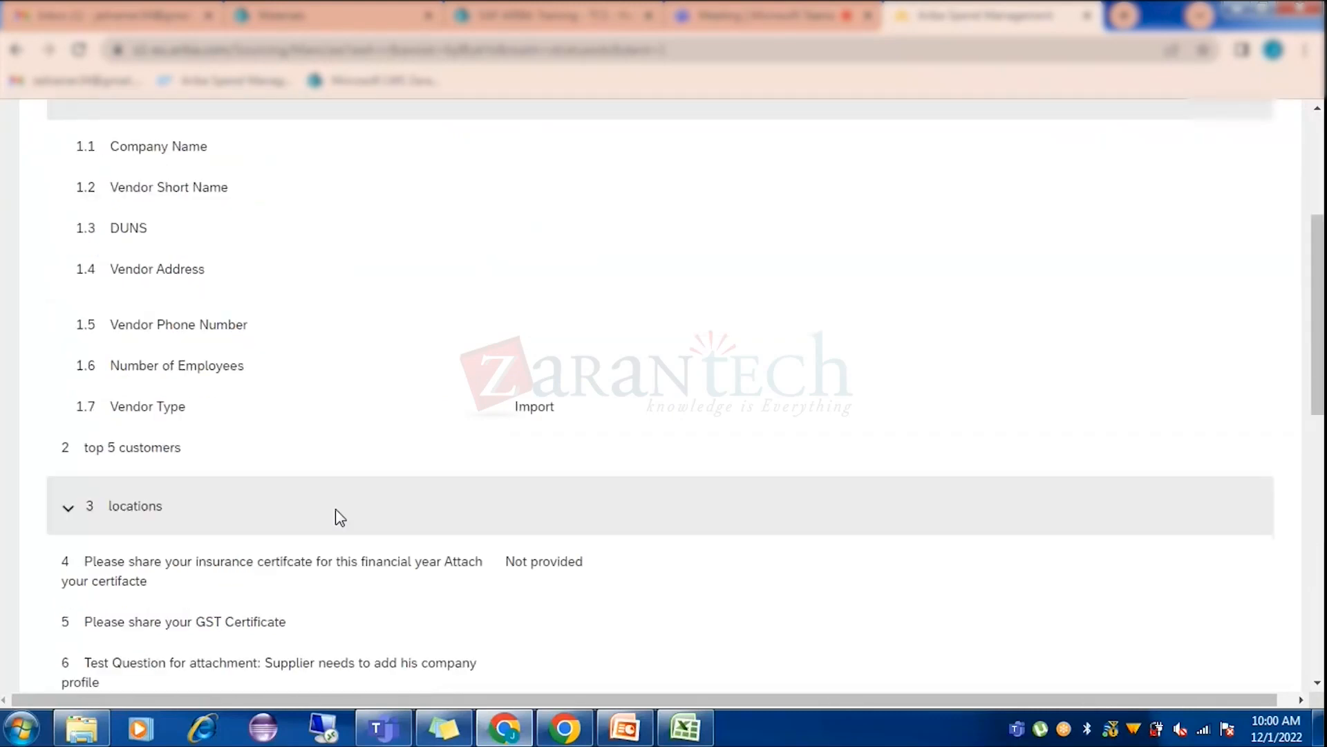
{"action": "scroll", "coordinate": [341, 517], "scroll_direction": "up", "scroll_amount": 4}
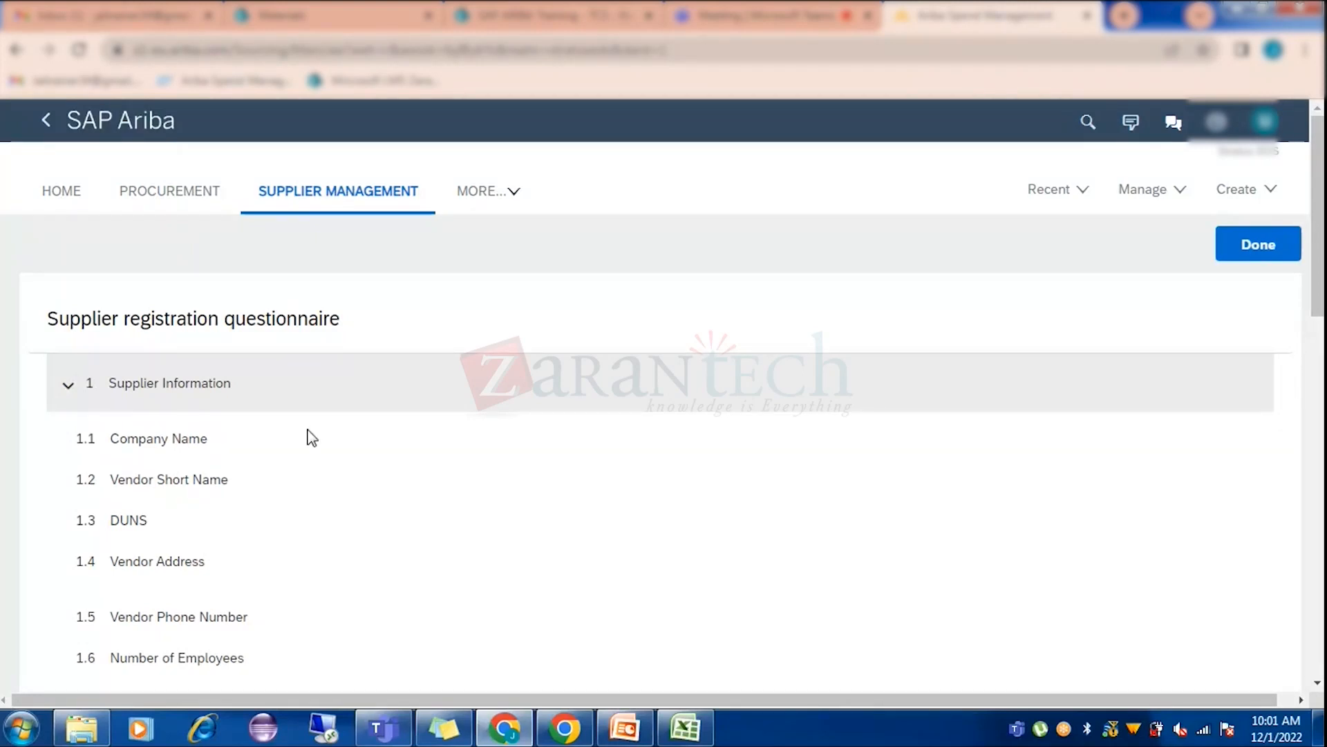
Scroll through the preview's location, insurance, GST and ISO 19001 certificate questions.
{"action": "scroll", "coordinate": [308, 440], "scroll_direction": "down", "scroll_amount": 3}
{"action": "scroll", "coordinate": [172, 524], "scroll_direction": "down", "scroll_amount": 2}
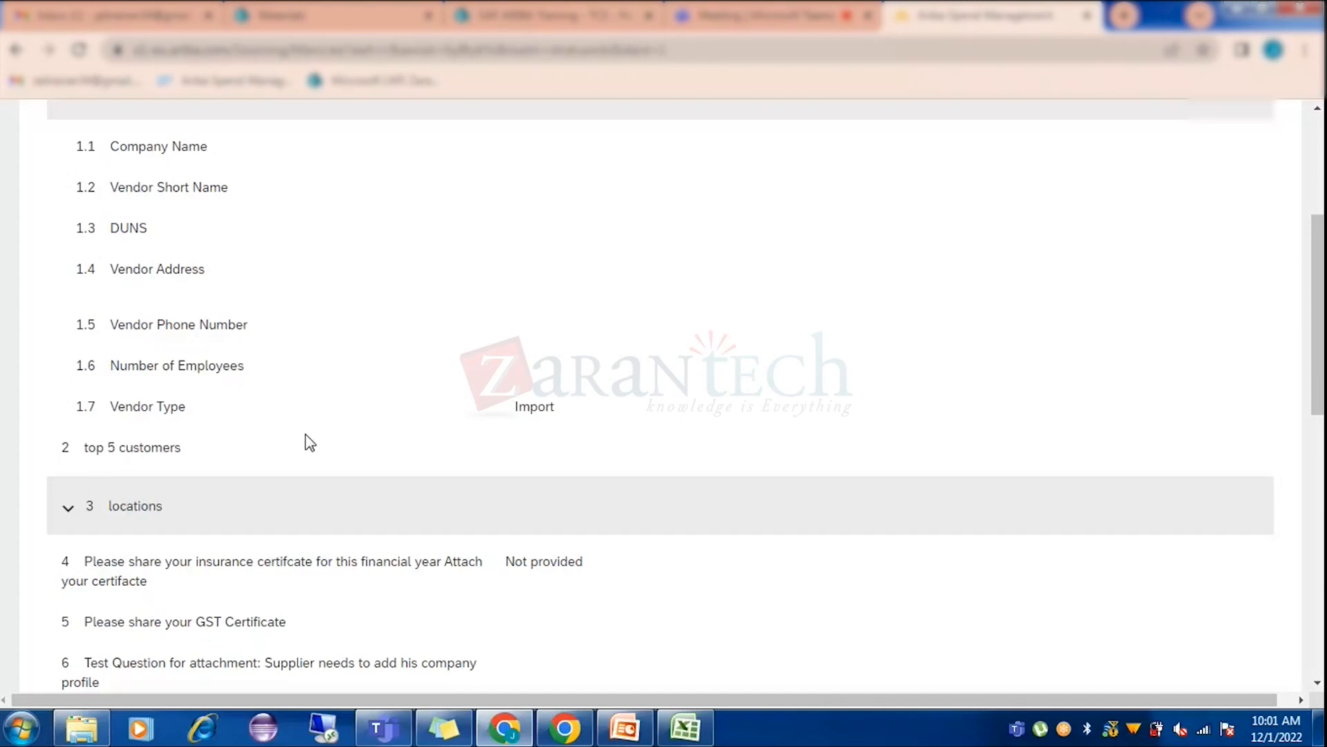
{"action": "scroll", "coordinate": [251, 422], "scroll_direction": "down", "scroll_amount": 1}
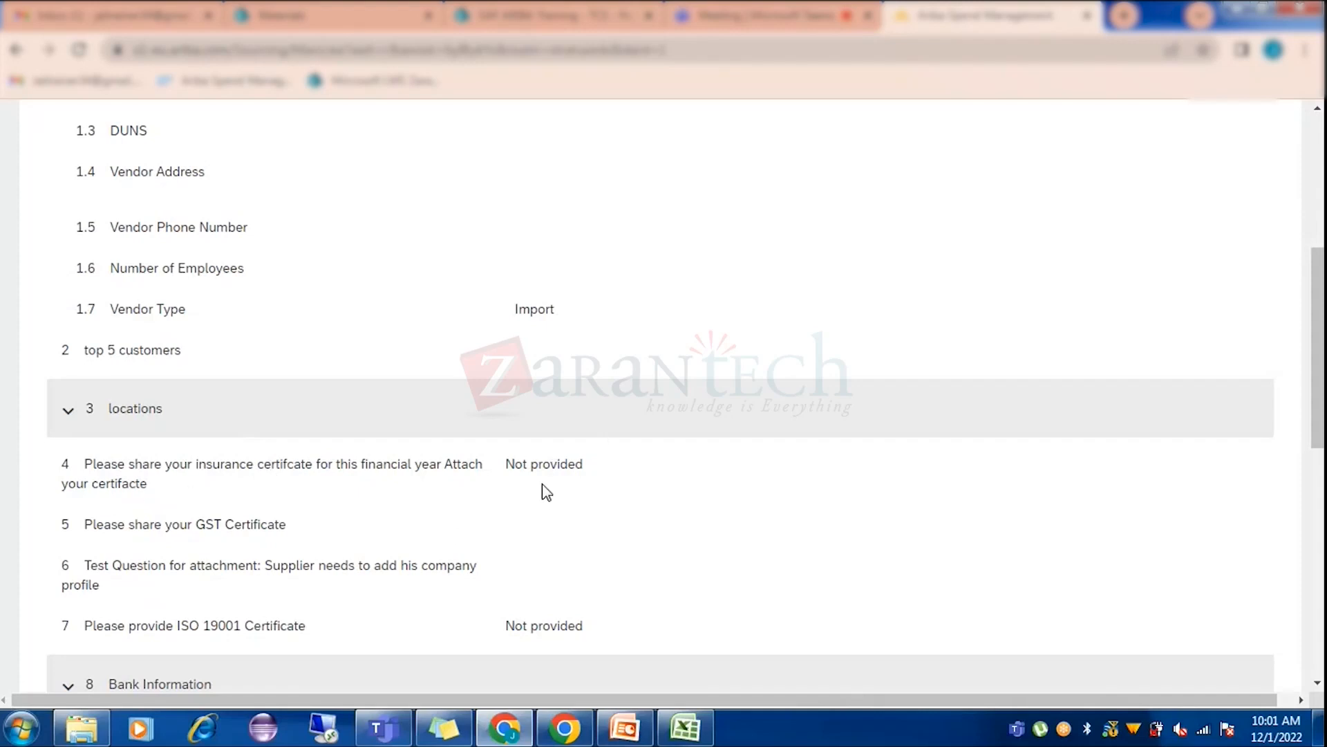
{"action": "scroll", "coordinate": [546, 492], "scroll_direction": "down", "scroll_amount": 3}
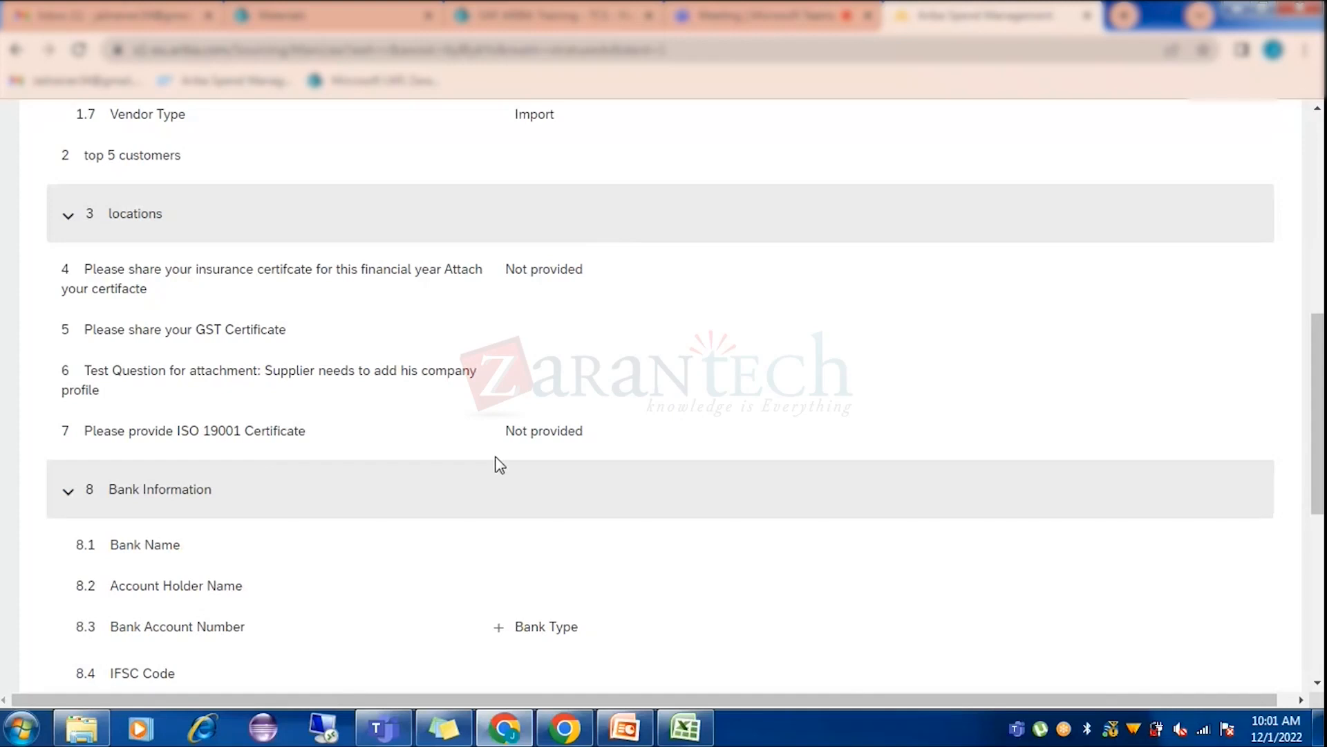
{"action": "scroll", "coordinate": [331, 504], "scroll_direction": "up", "scroll_amount": 6}
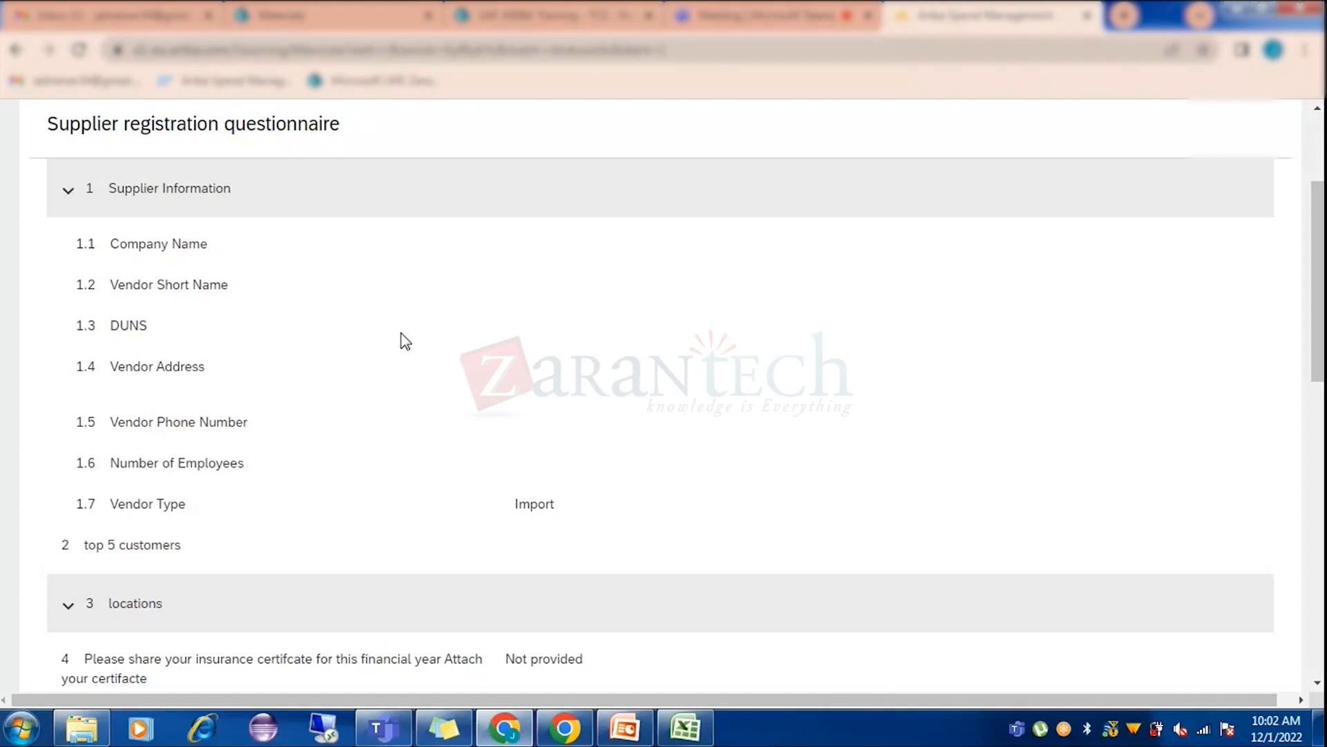
{"action": "scroll", "coordinate": [386, 312], "scroll_direction": "down", "scroll_amount": 3}
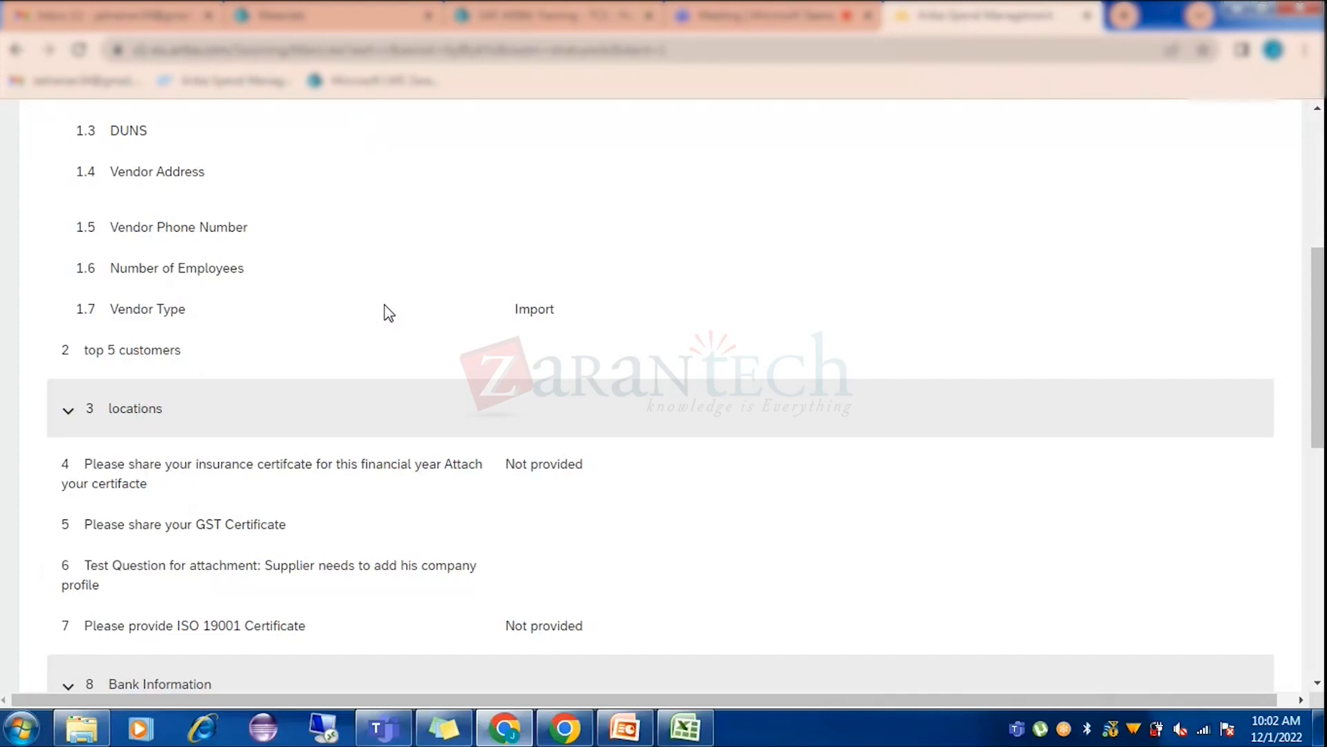
{"action": "scroll", "coordinate": [399, 292], "scroll_direction": "down", "scroll_amount": 4}
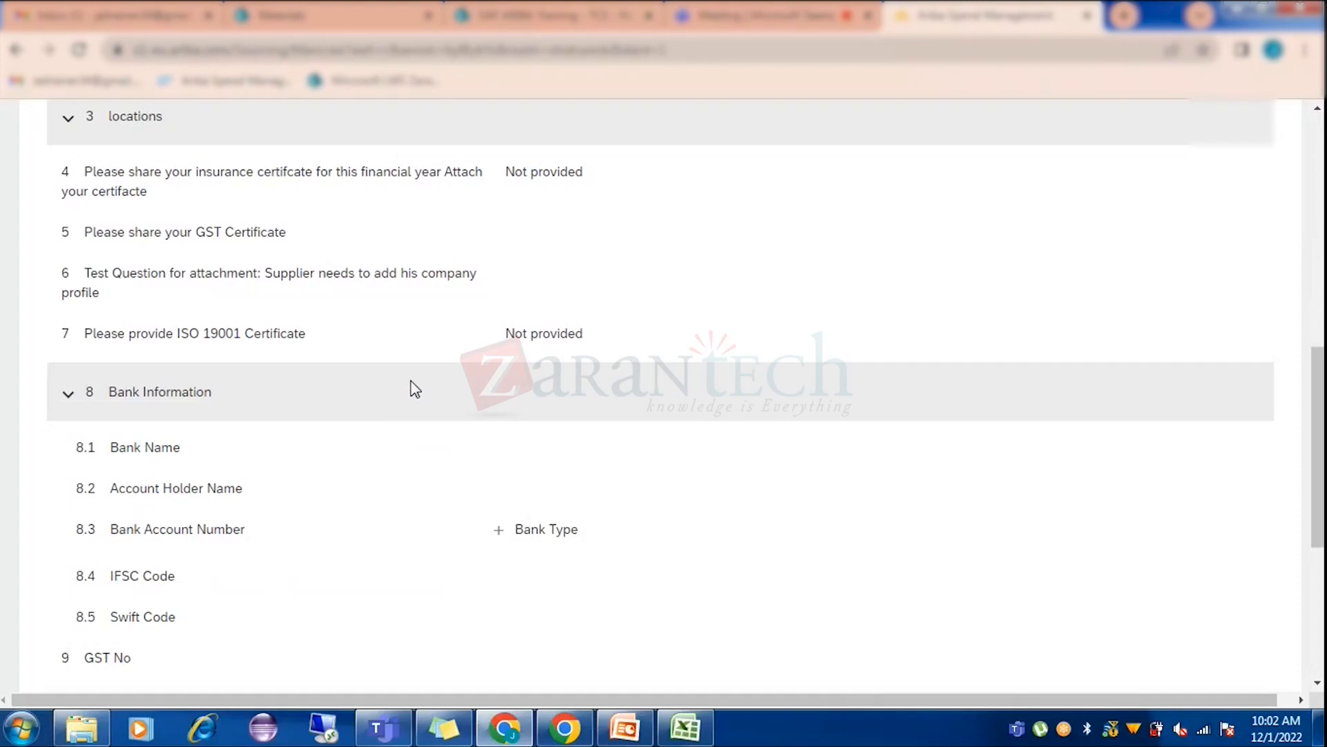
{"action": "scroll", "coordinate": [340, 557], "scroll_direction": "up", "scroll_amount": 7}
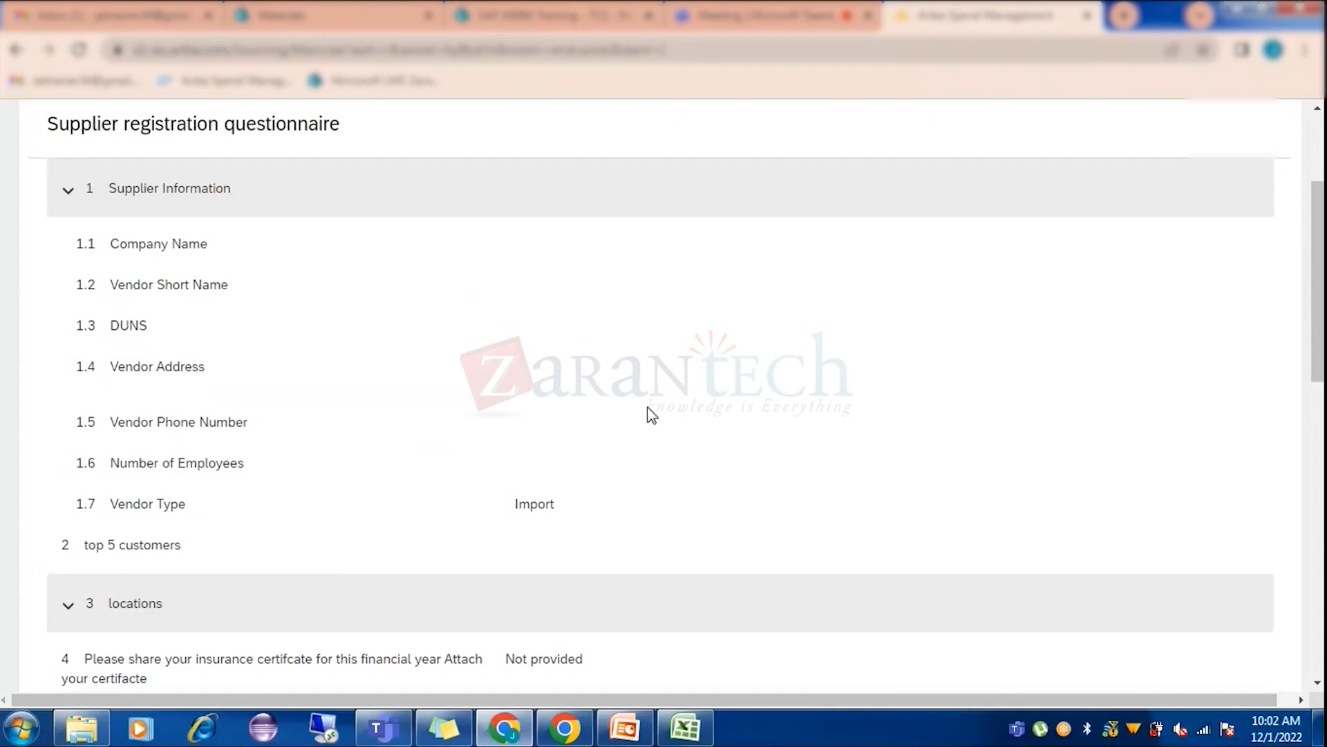
{"action": "scroll", "coordinate": [646, 414], "scroll_direction": "up", "scroll_amount": 3}
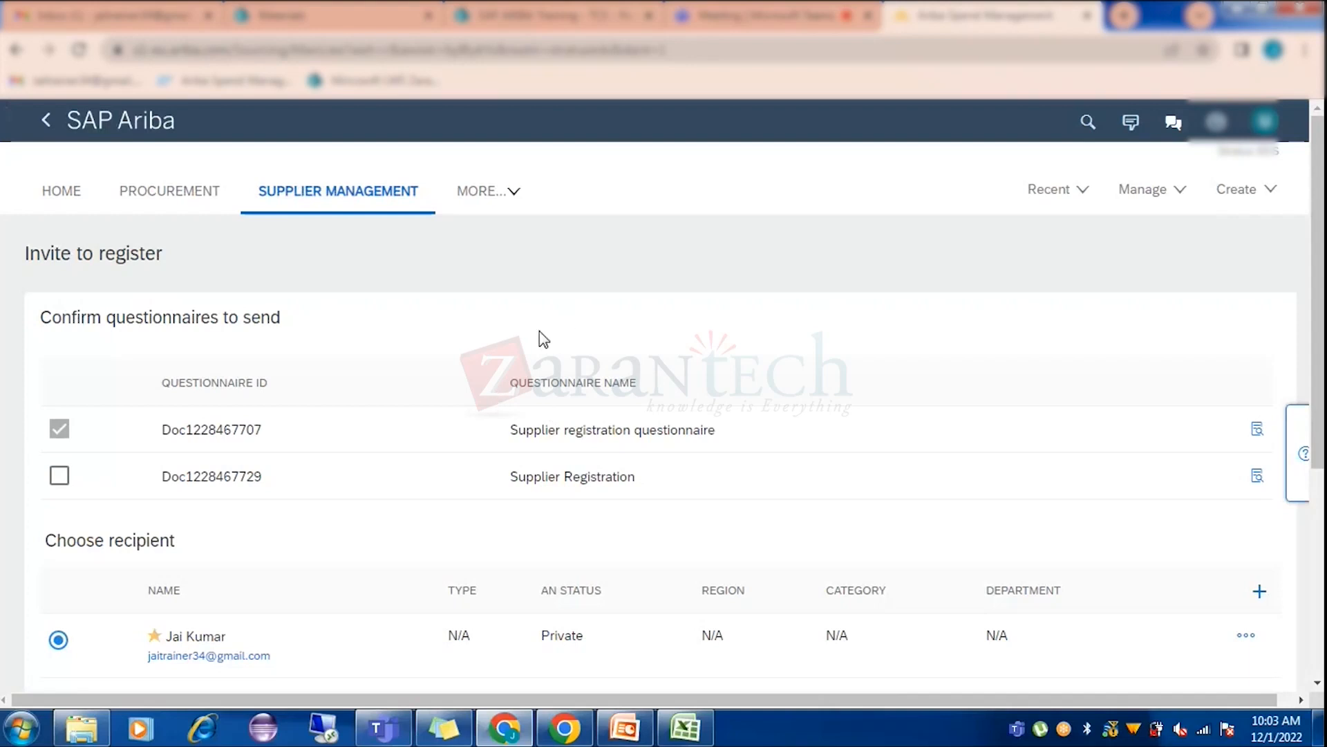
{"action": "scroll", "coordinate": [540, 338], "scroll_direction": "down", "scroll_amount": 4}
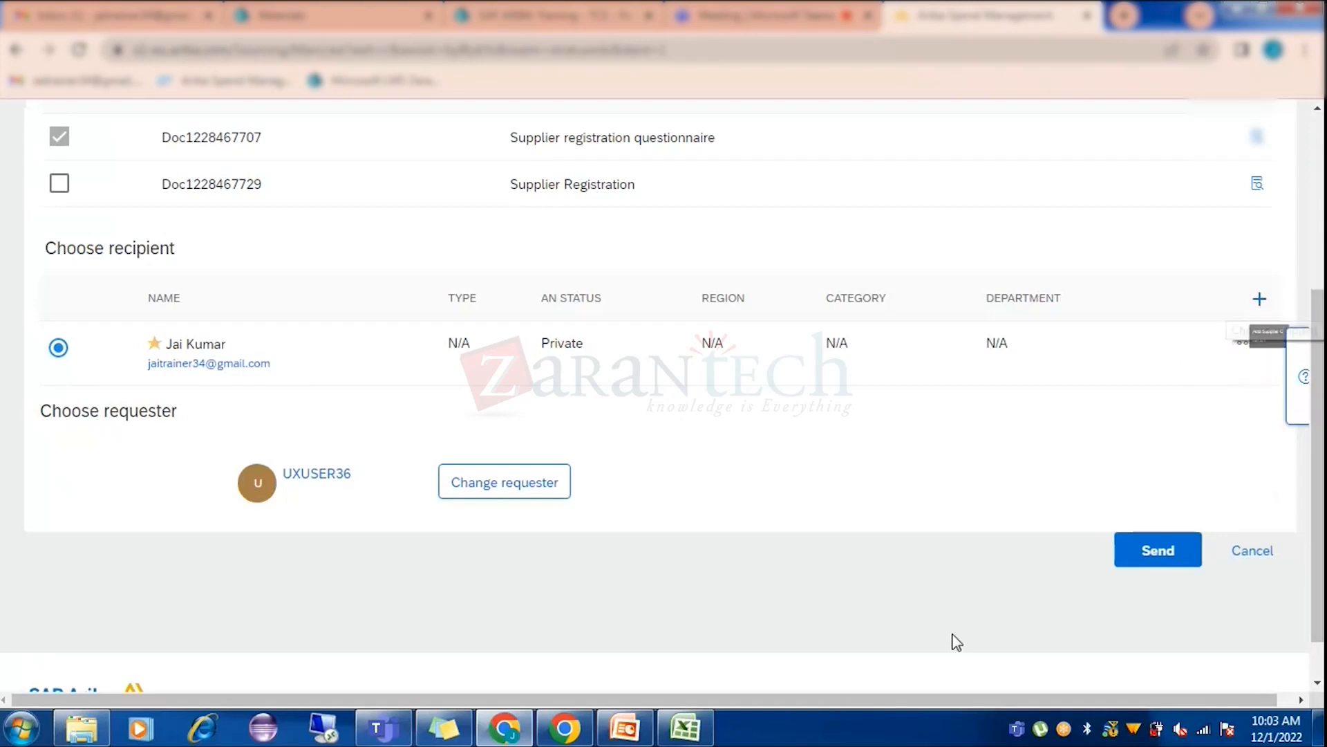
{"action": "left_click_drag", "start_coordinate": [930, 695], "coordinate": [947, 695]}
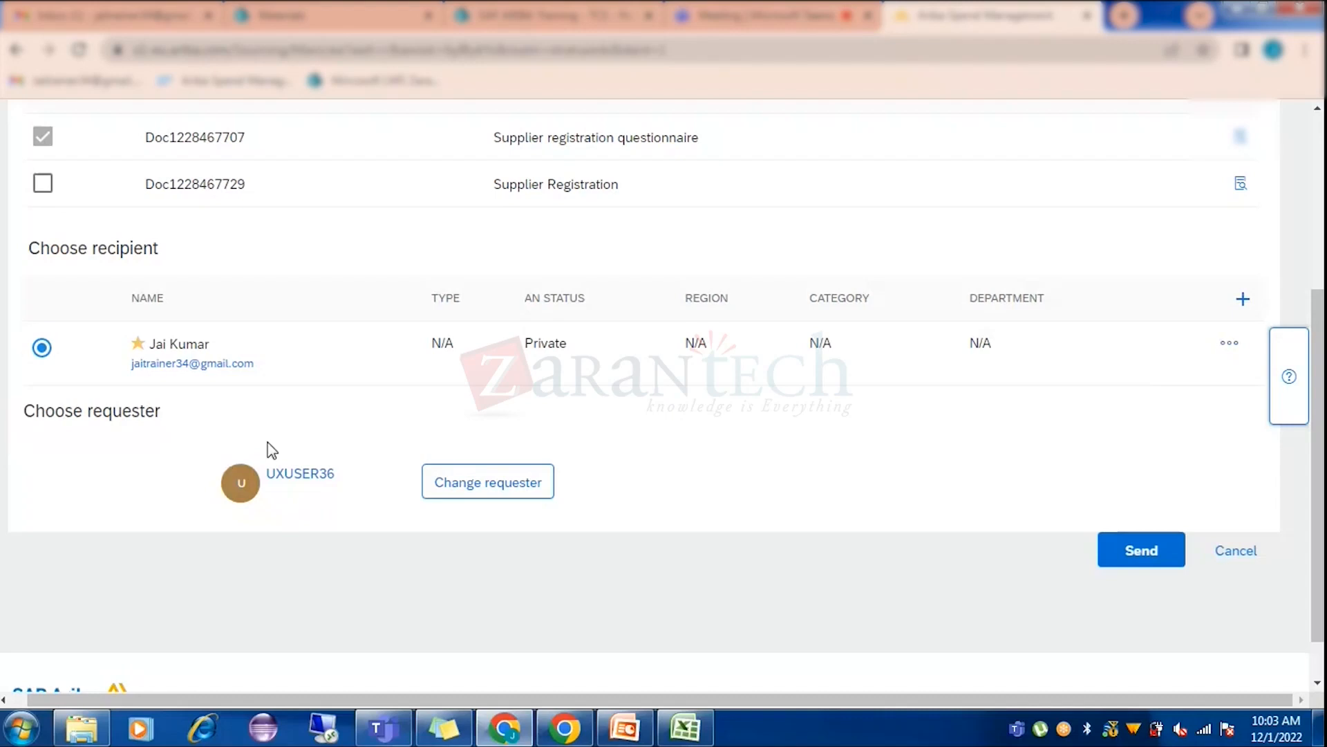
{"action": "left_click", "coordinate": [512, 496]}
{"action": "left_click", "coordinate": [479, 486]}
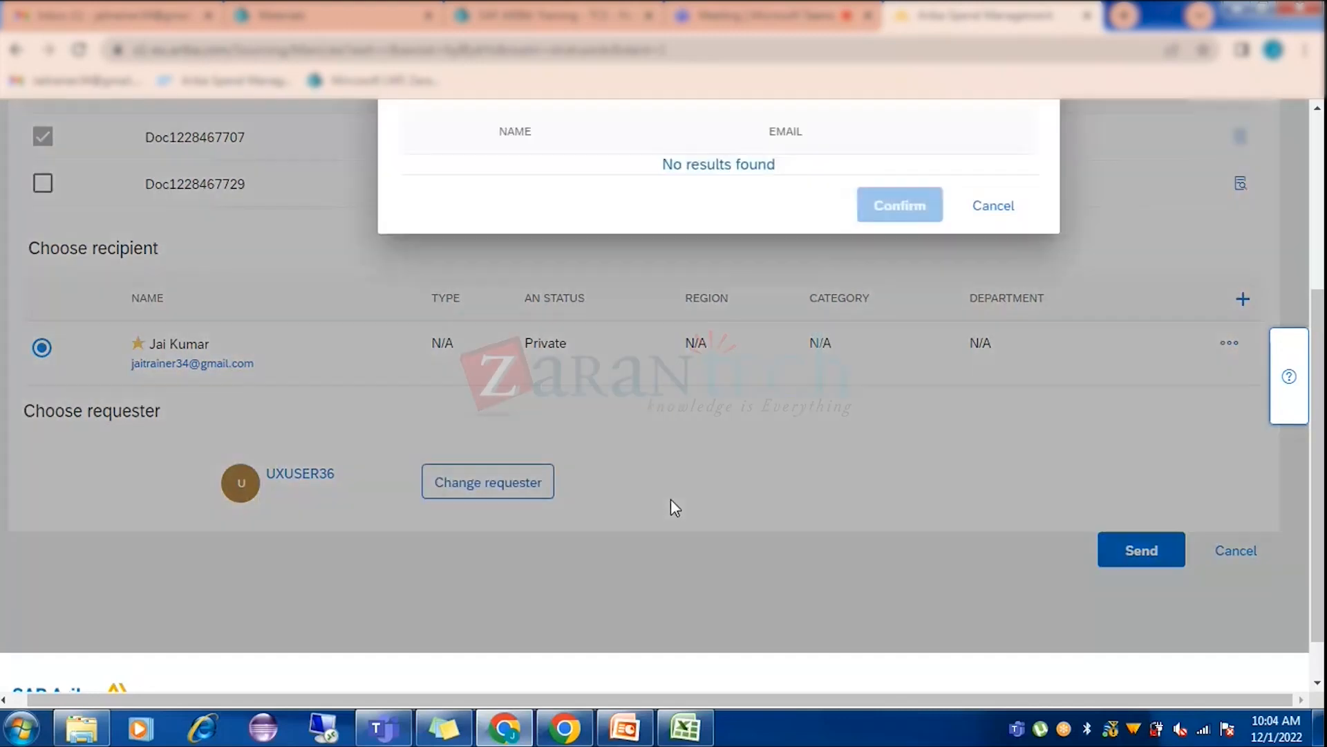
{"action": "scroll", "coordinate": [810, 496], "scroll_direction": "up", "scroll_amount": 3}
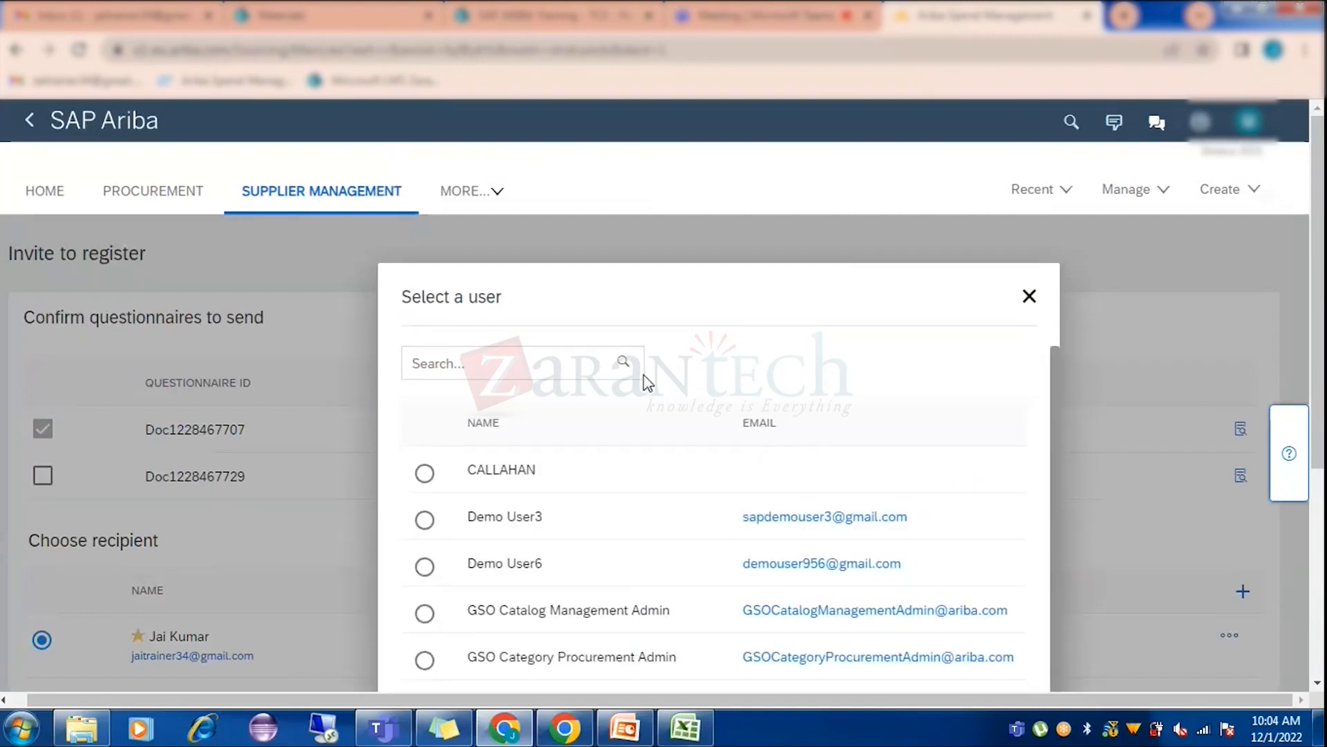
{"action": "scroll", "coordinate": [561, 526], "scroll_direction": "down", "scroll_amount": 1}
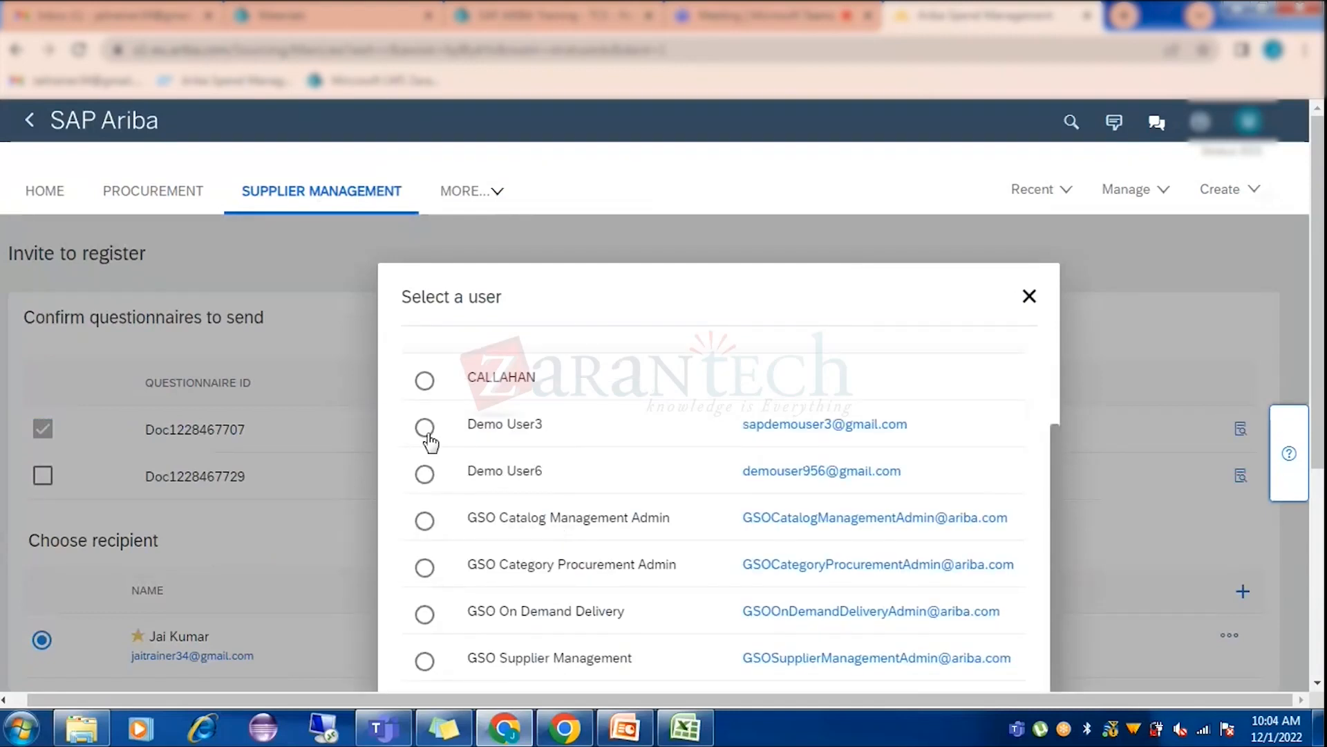
{"action": "scroll", "coordinate": [427, 521], "scroll_direction": "down", "scroll_amount": 1}
{"action": "scroll", "coordinate": [428, 527], "scroll_direction": "down", "scroll_amount": 3}
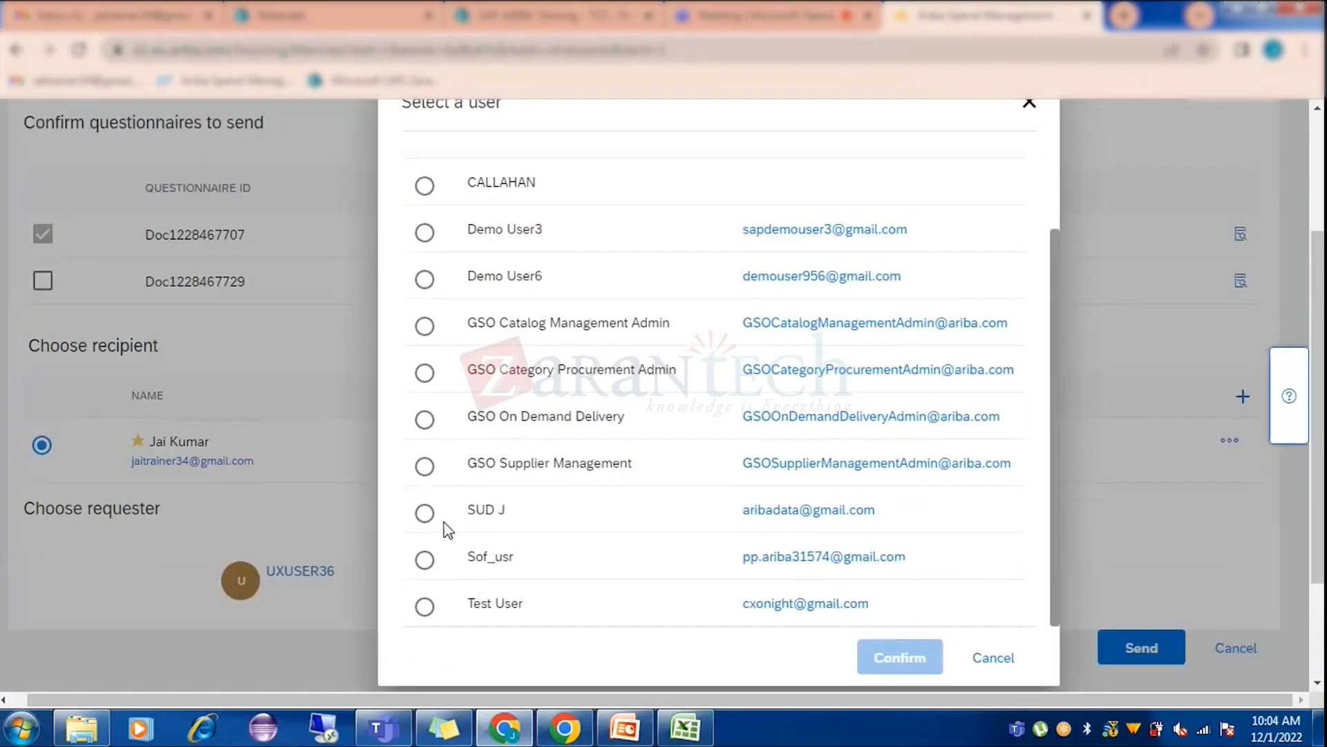
{"action": "scroll", "coordinate": [445, 527], "scroll_direction": "down", "scroll_amount": 2}
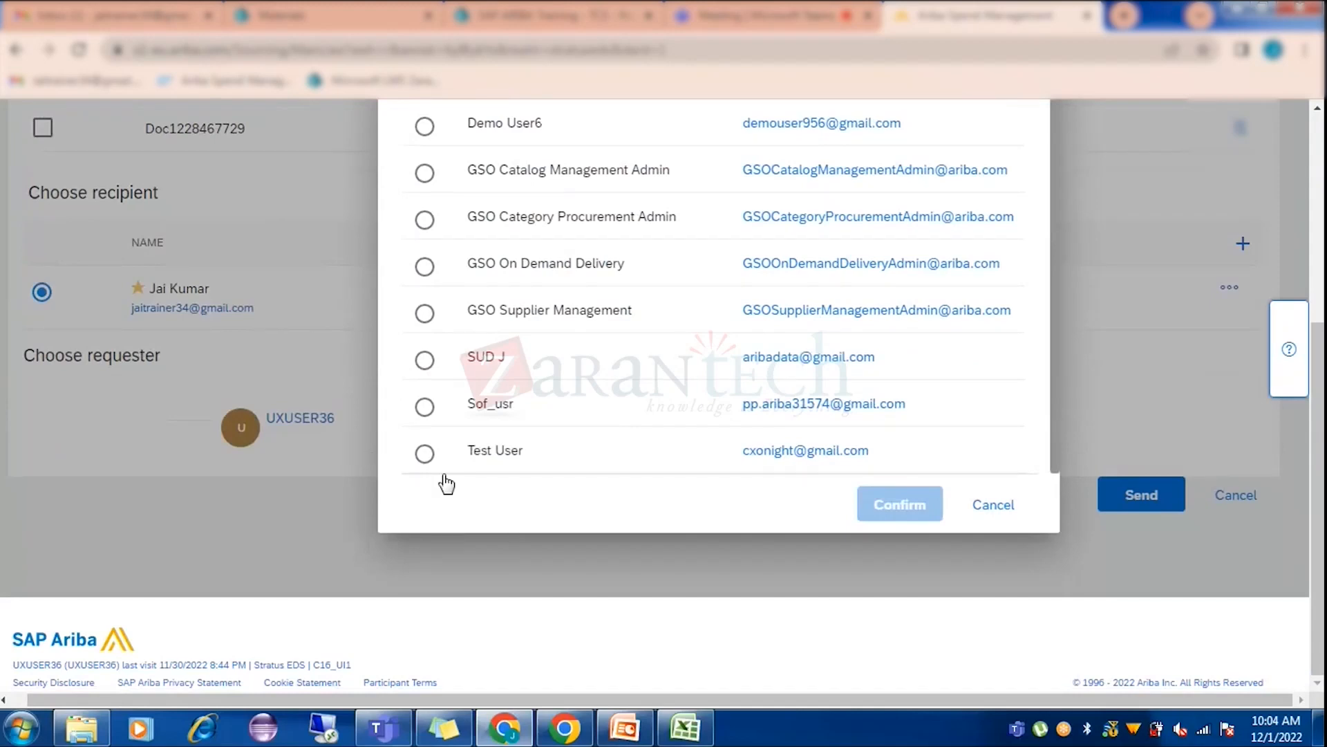
Cancel the Select a user dialog, keeping the requester, and switch to Gmail.
{"action": "left_click", "coordinate": [997, 513]}
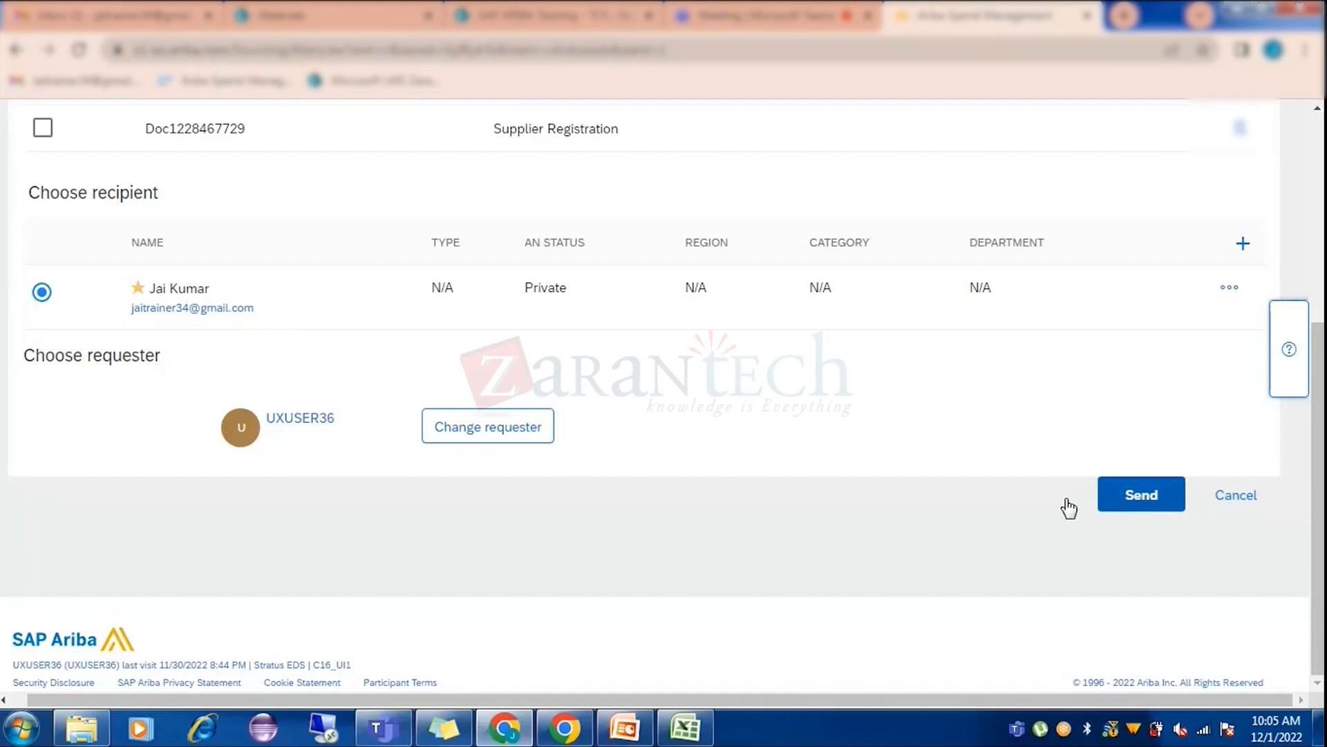
{"action": "left_click", "coordinate": [59, 7]}
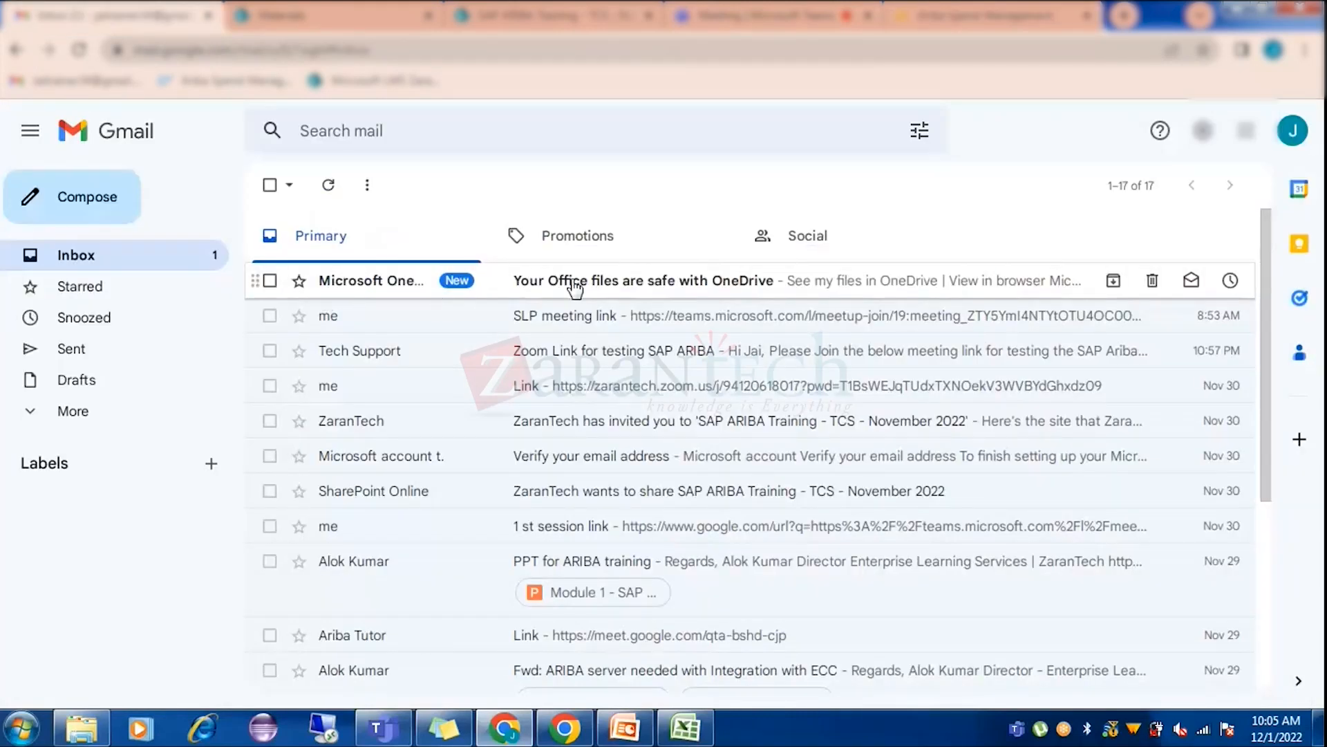
Glance at the newest OneDrive email, then return to Ariba's Invite to register page.
{"action": "left_click", "coordinate": [613, 319]}
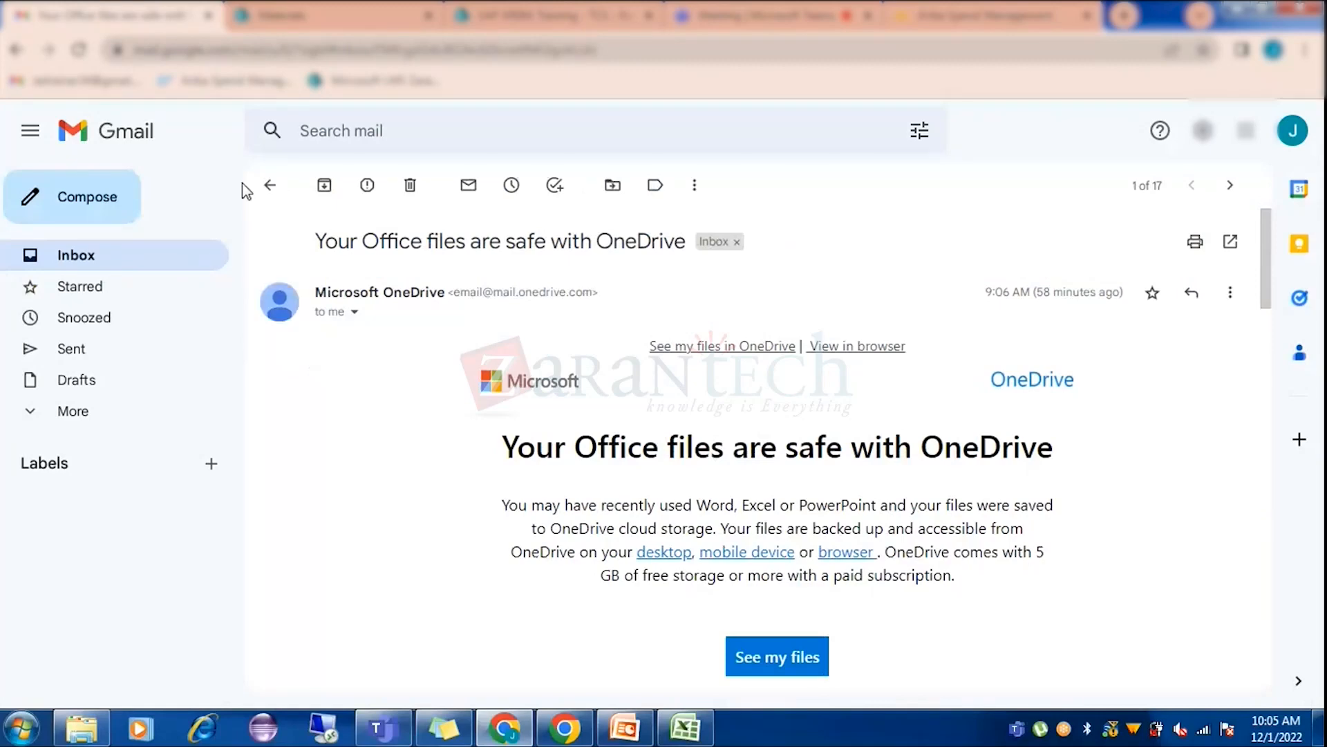
{"action": "left_click", "coordinate": [193, 271]}
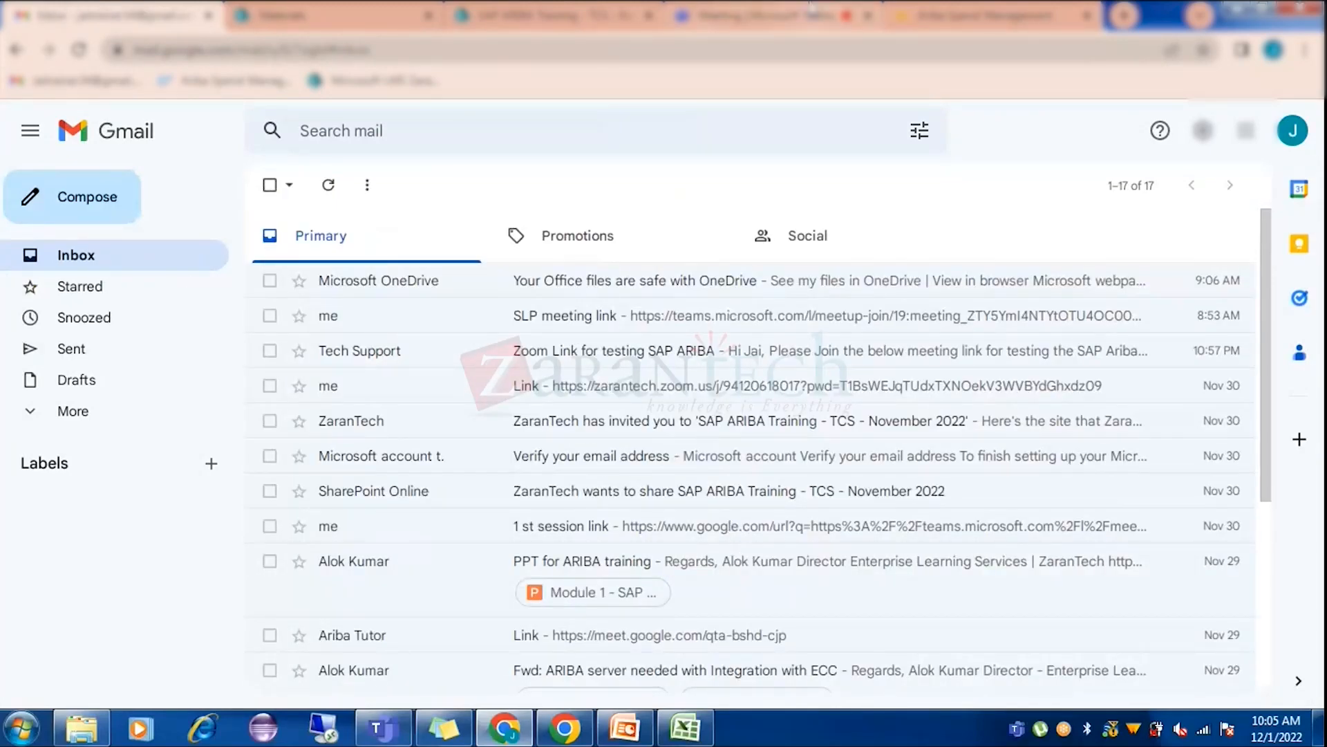
{"action": "left_click", "coordinate": [989, 15]}
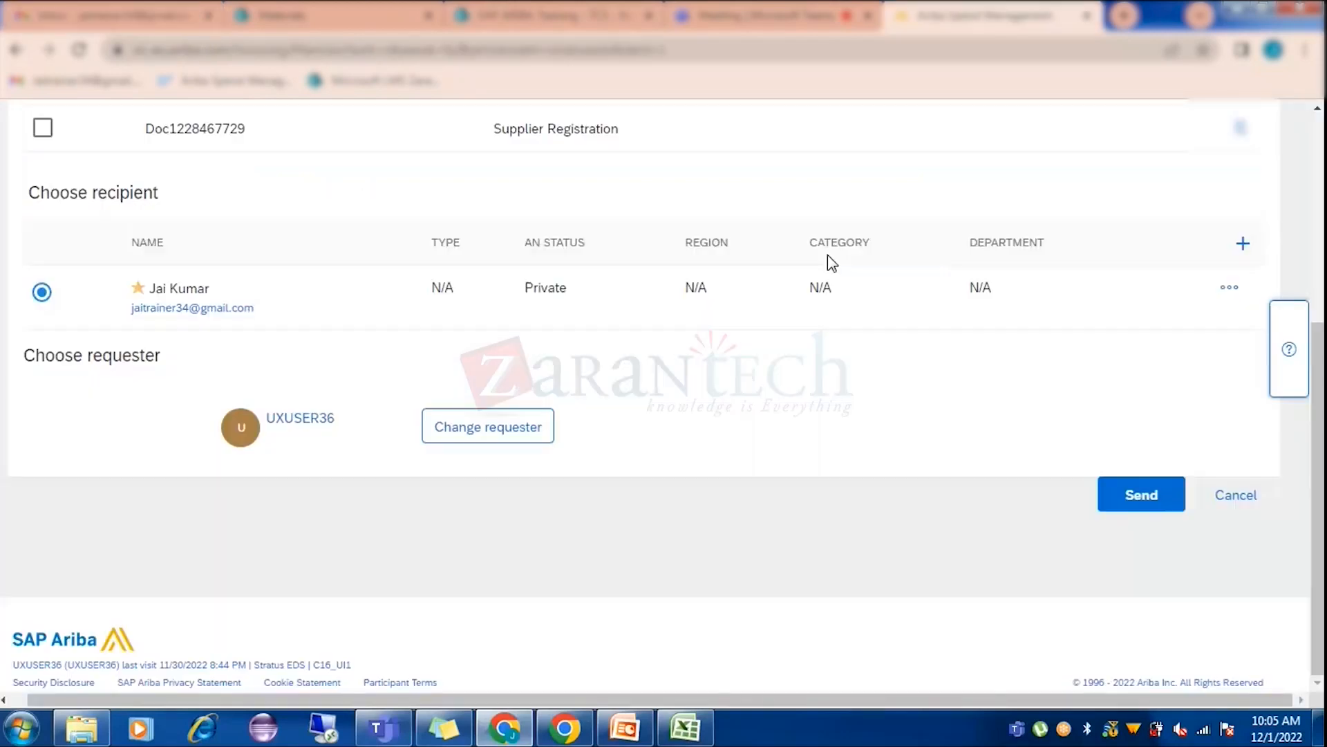
Send the invitation and confirm the Invited status on the Summary and Registration pages.
{"action": "left_click", "coordinate": [1142, 495]}
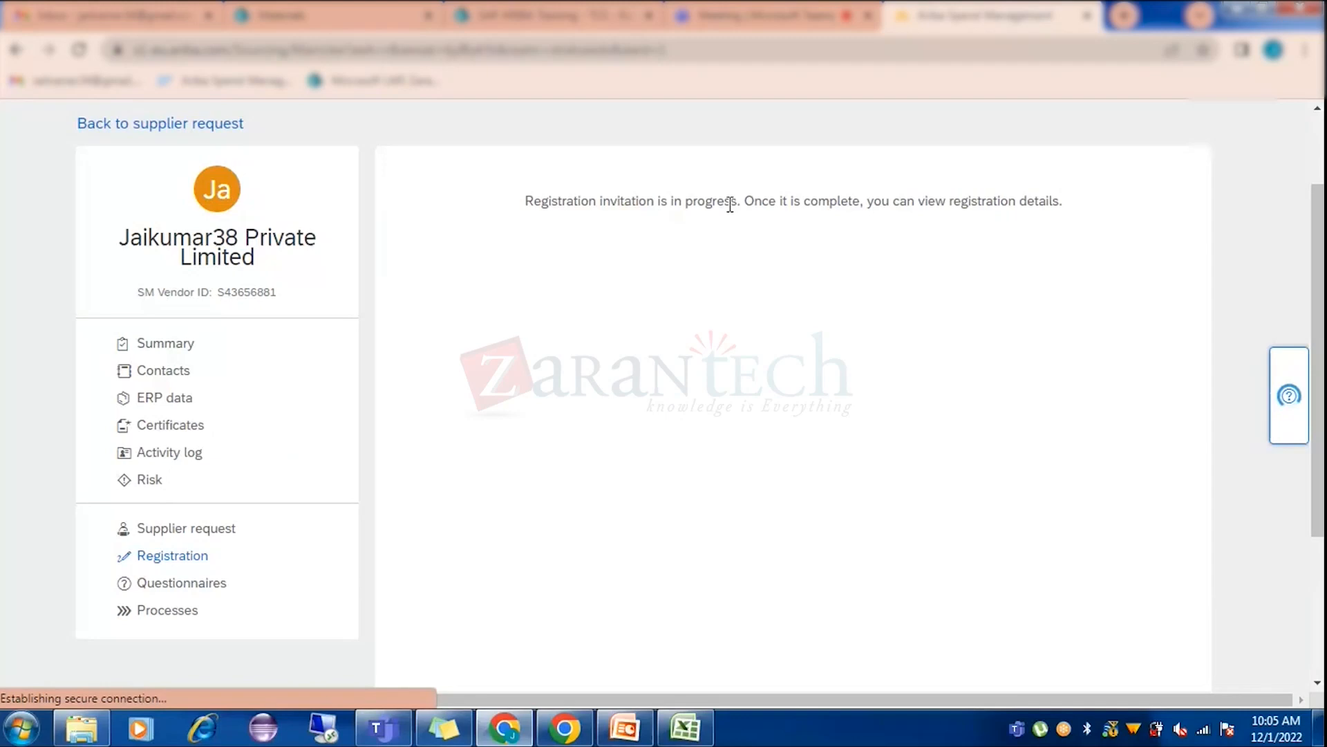
{"action": "left_click", "coordinate": [177, 349]}
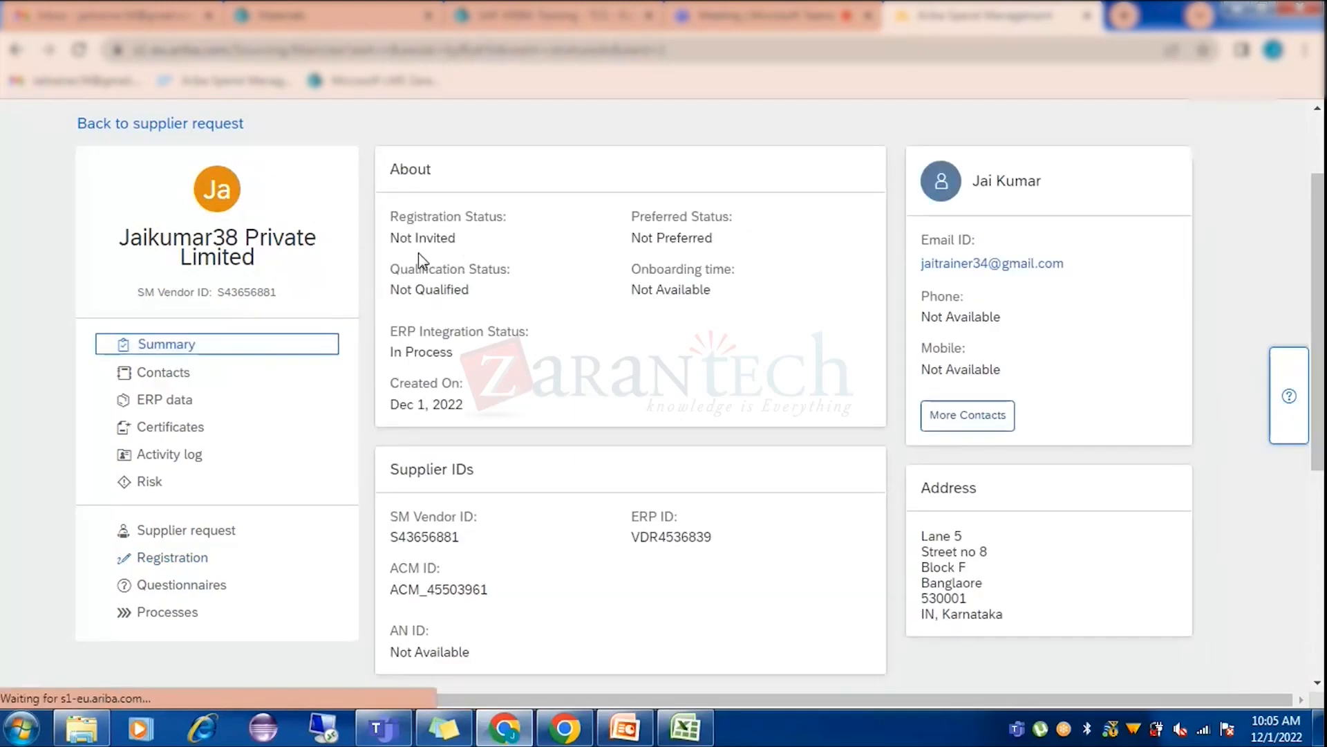
{"action": "left_click", "coordinate": [179, 560]}
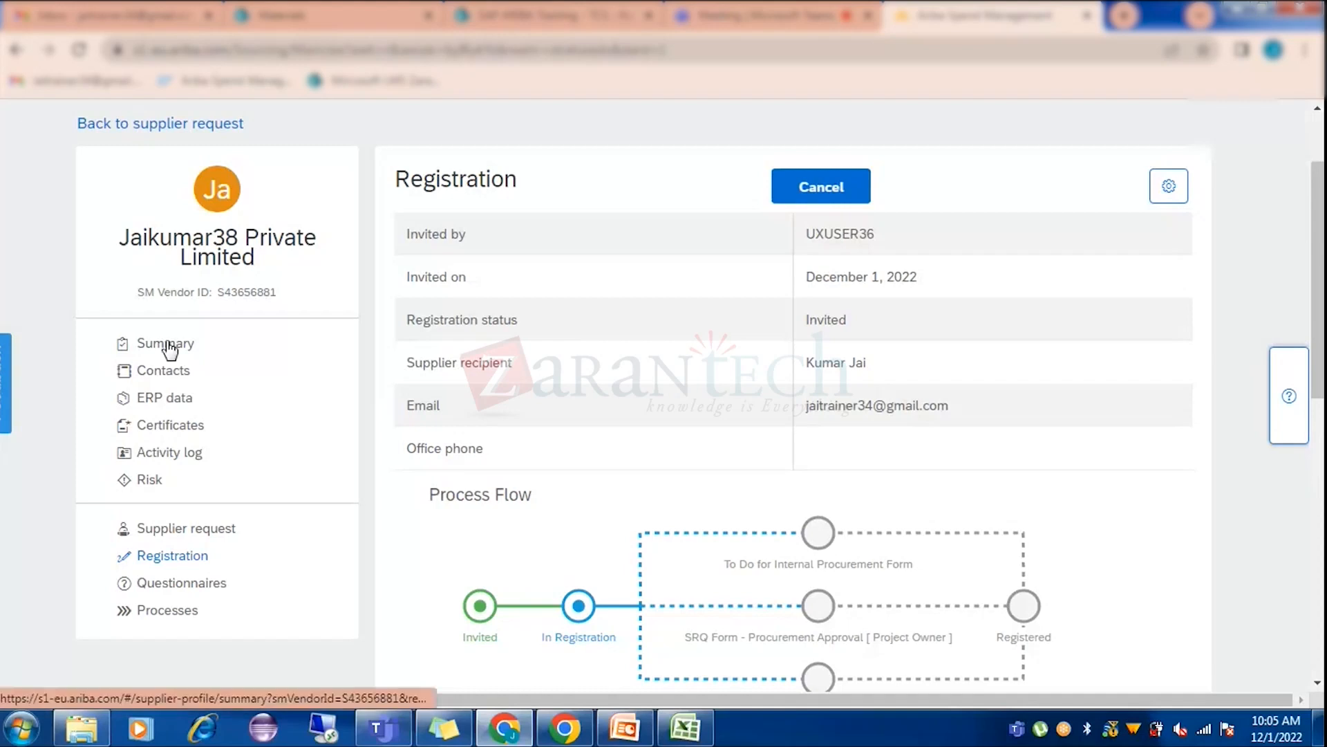
{"action": "left_click", "coordinate": [300, 354]}
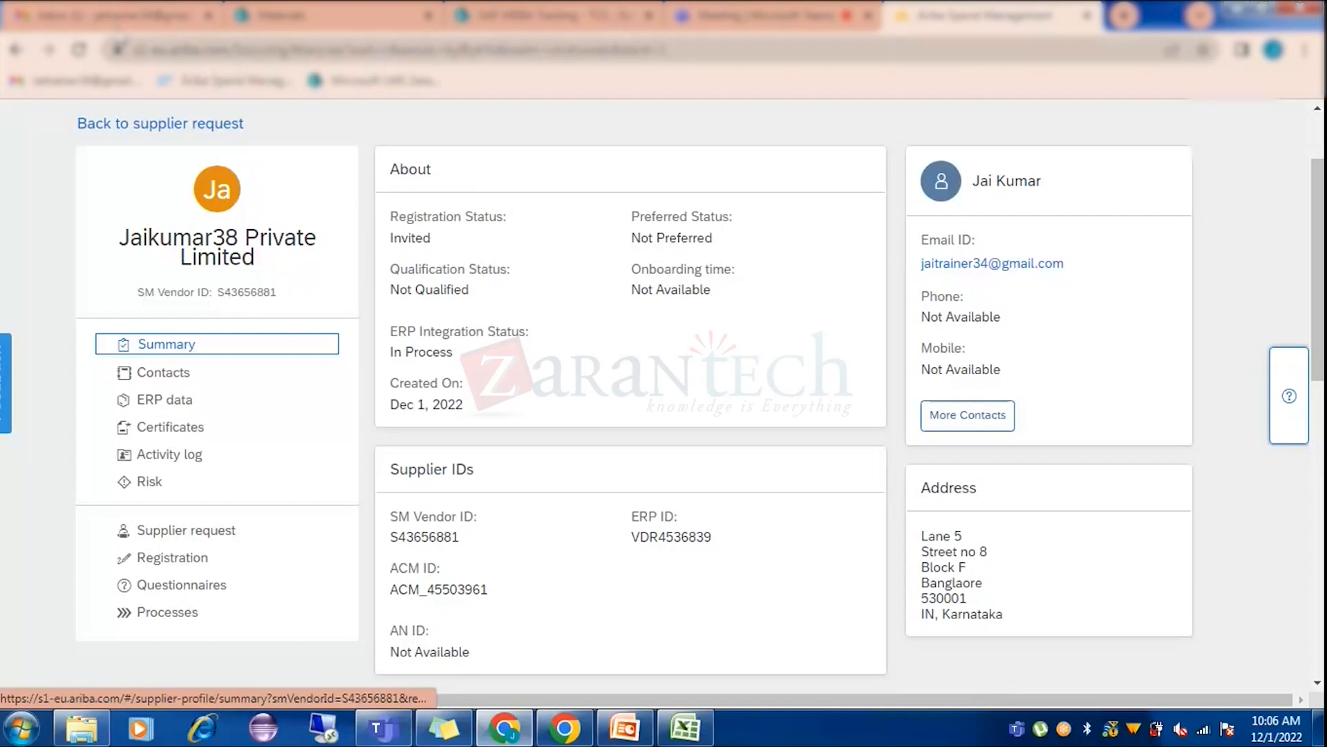
{"action": "left_click", "coordinate": [90, 15]}
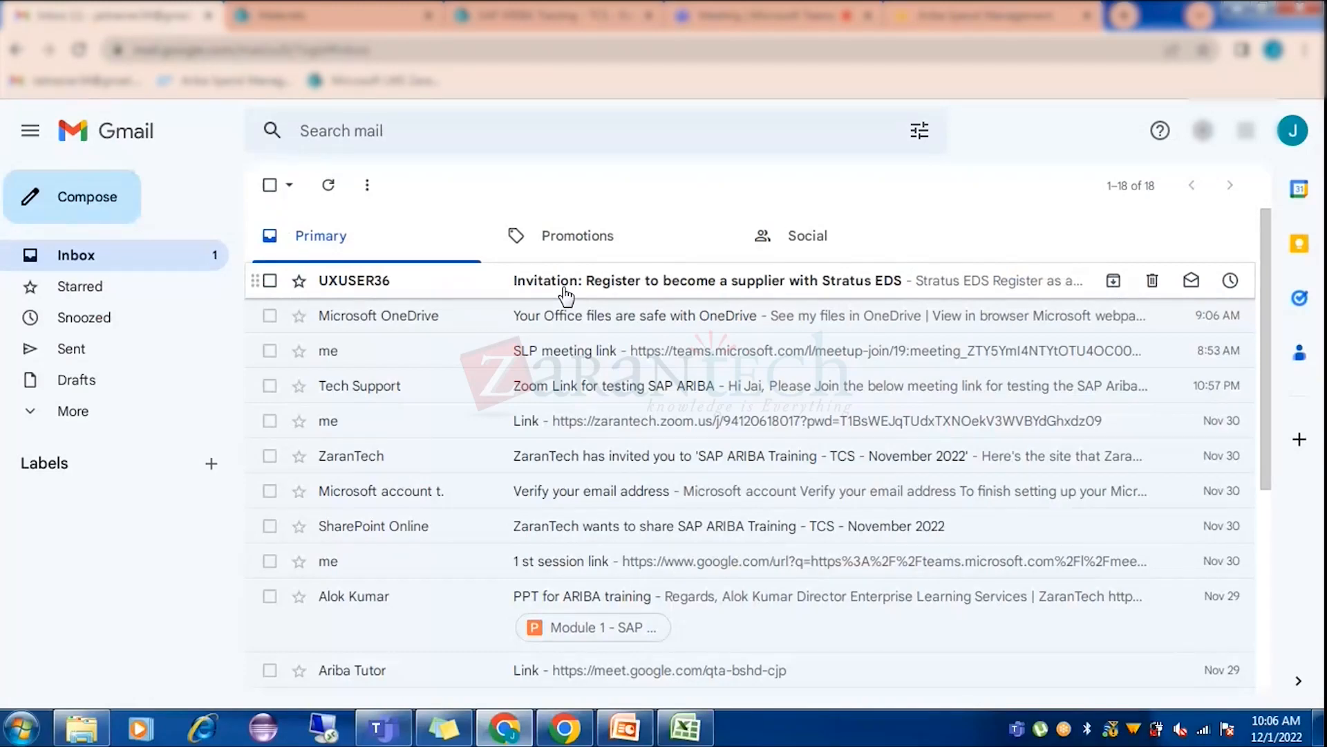
Read the Stratus EDS registration invitation email, then return to the Jaikumar38 supplier page.
{"action": "left_click", "coordinate": [564, 291]}
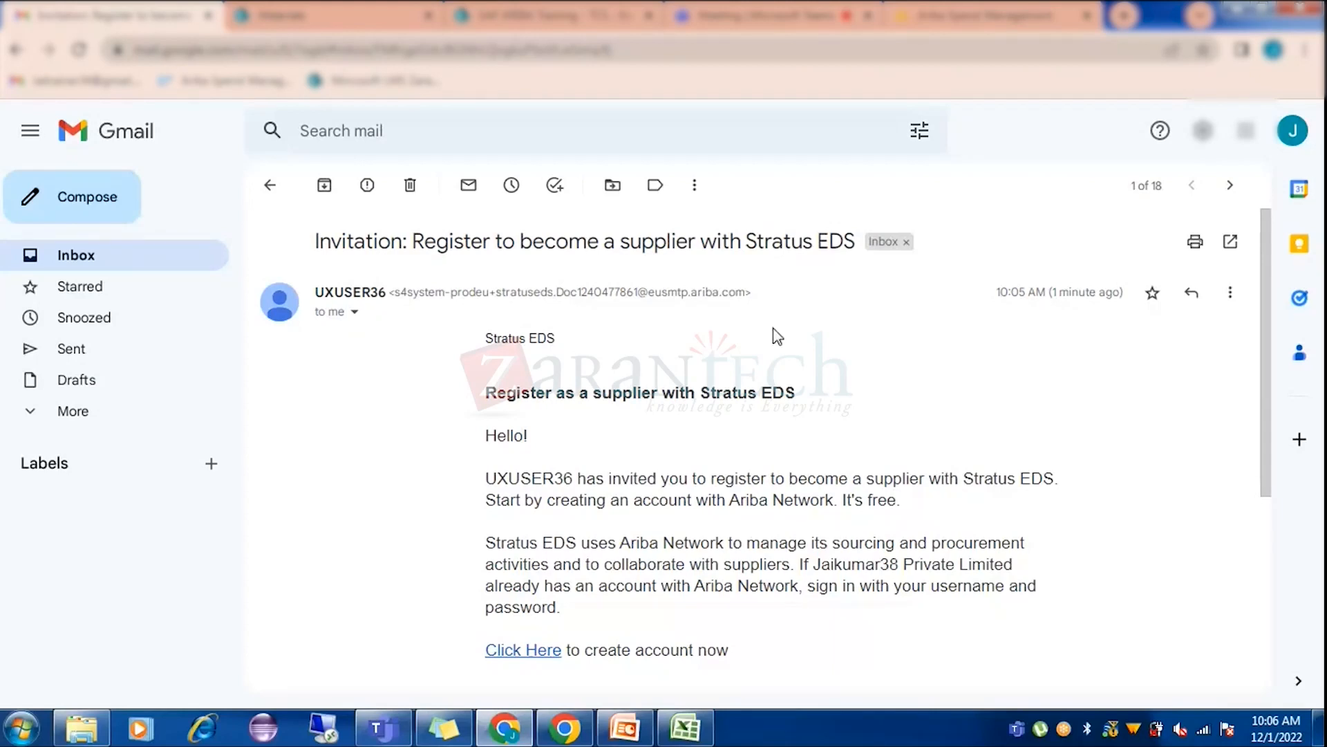
{"action": "scroll", "coordinate": [674, 311], "scroll_direction": "down", "scroll_amount": 2}
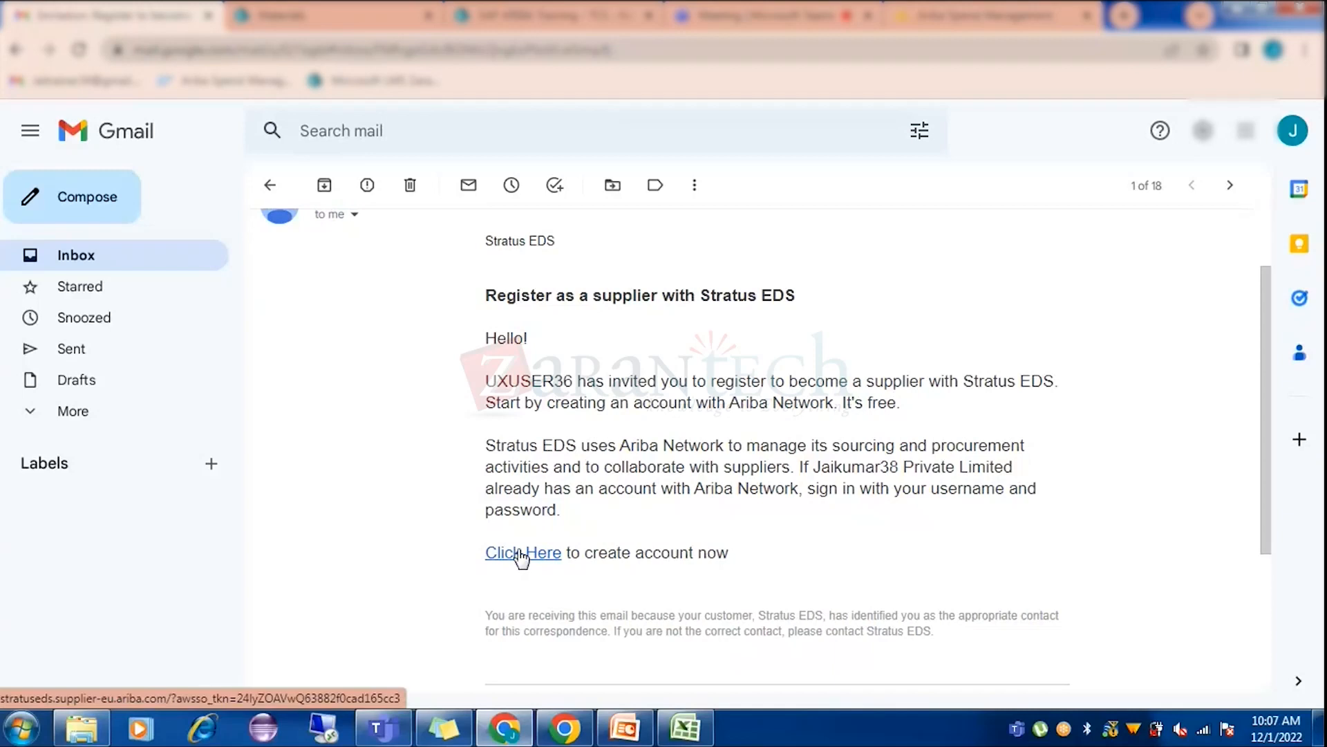
{"action": "scroll", "coordinate": [509, 581], "scroll_direction": "down", "scroll_amount": 3}
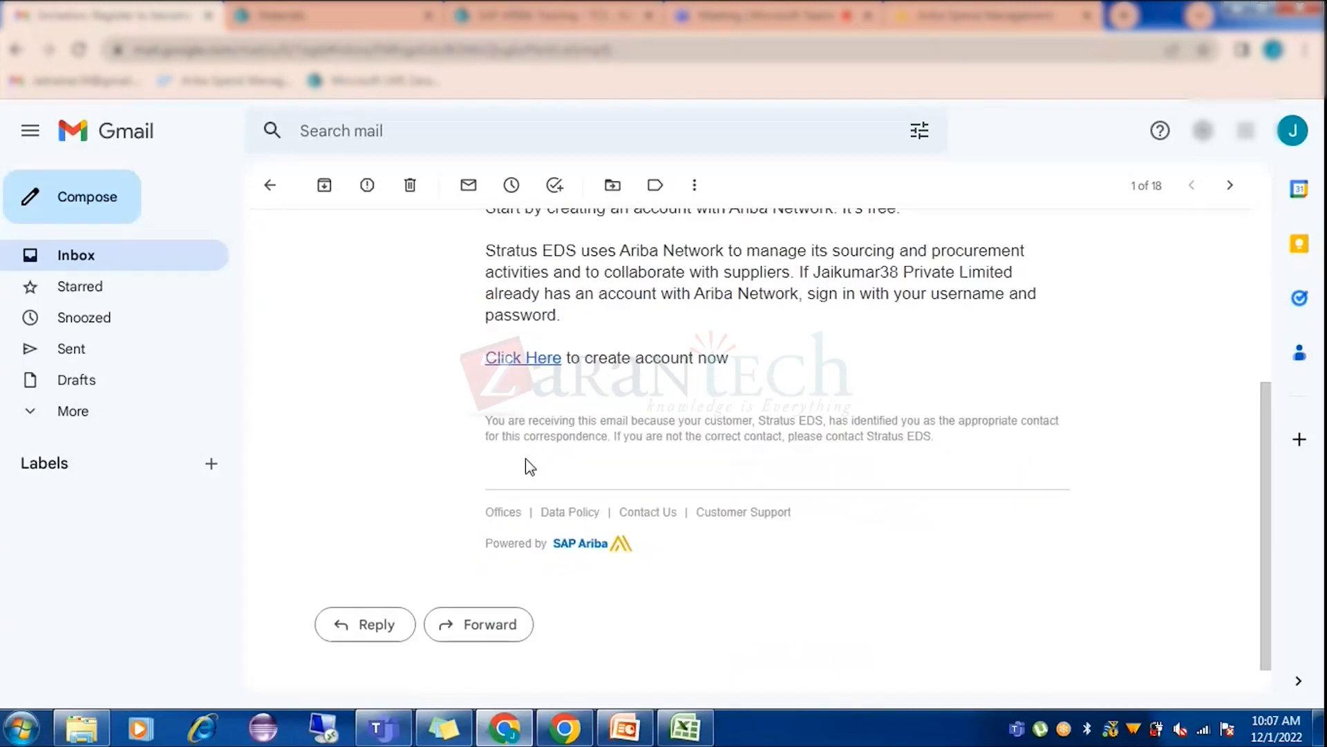
{"action": "scroll", "coordinate": [525, 459], "scroll_direction": "up", "scroll_amount": 5}
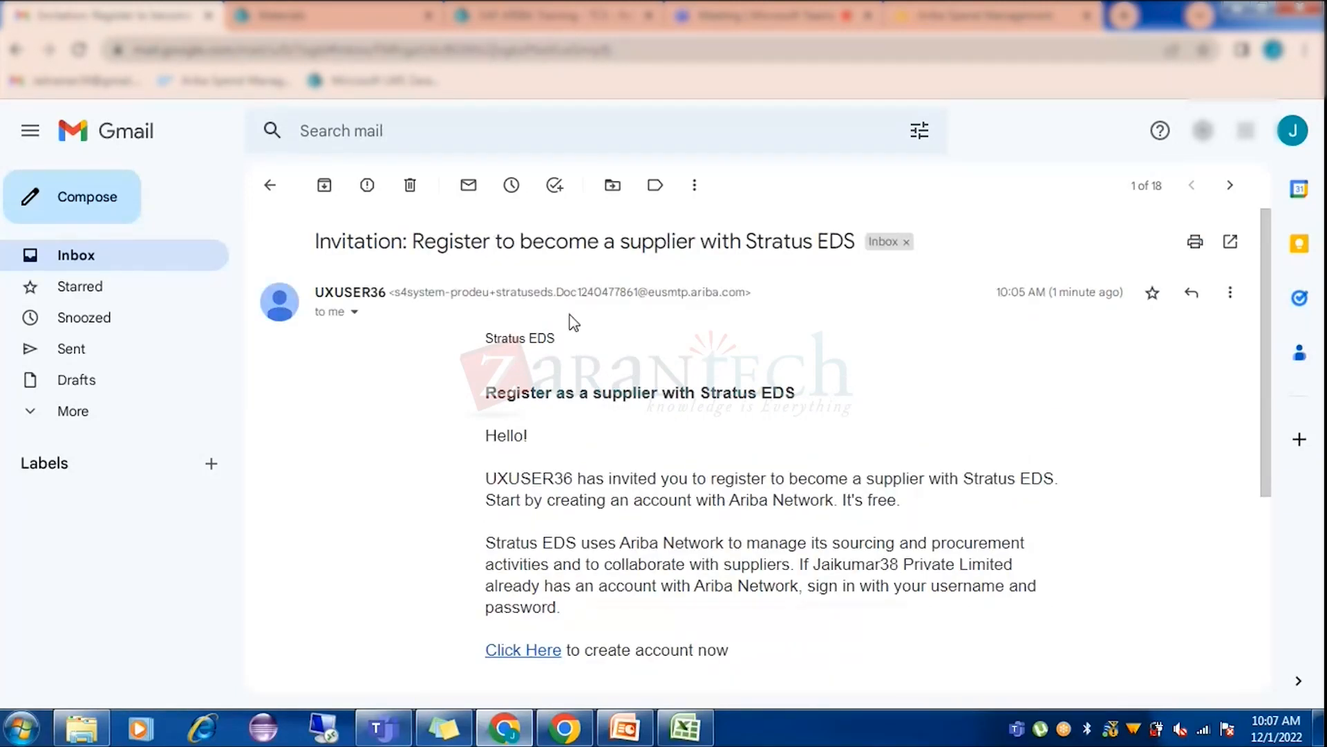
{"action": "scroll", "coordinate": [411, 380], "scroll_direction": "down", "scroll_amount": 3}
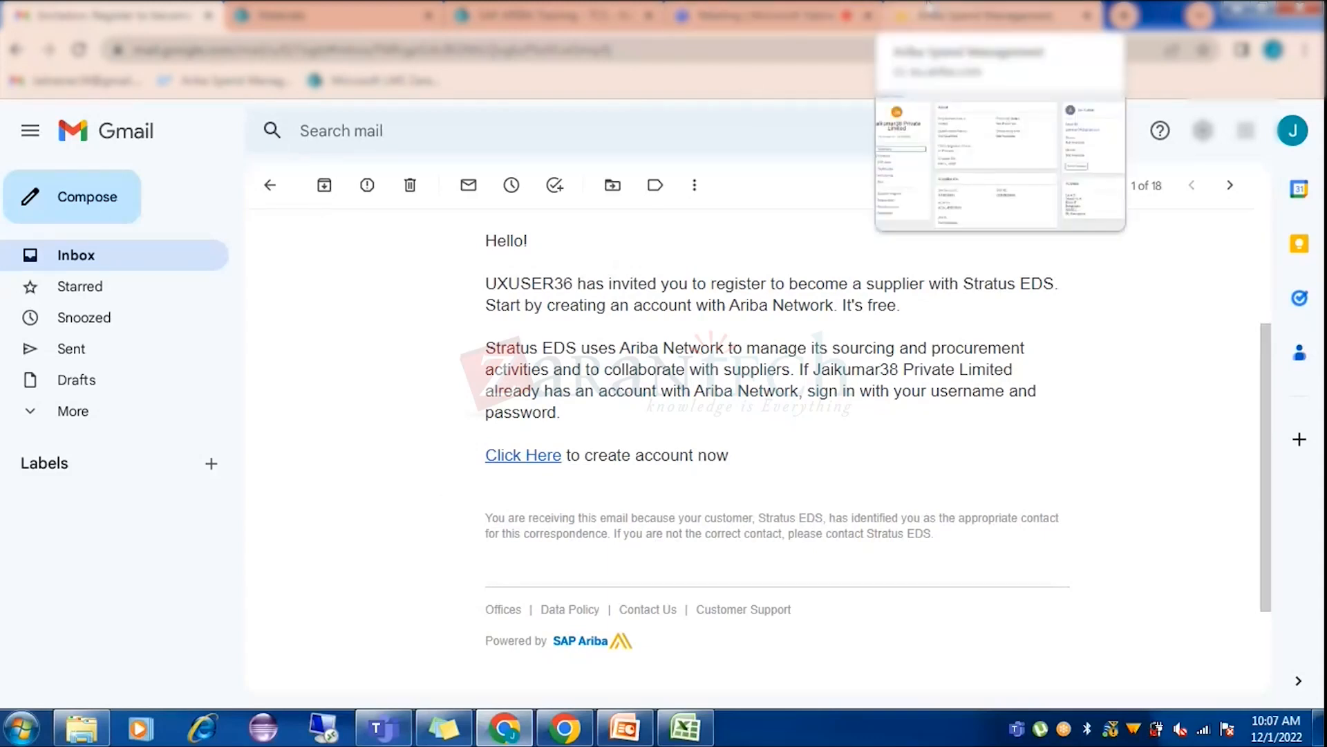
{"action": "left_click", "coordinate": [982, 15]}
{"action": "left_click", "coordinate": [212, 561]}
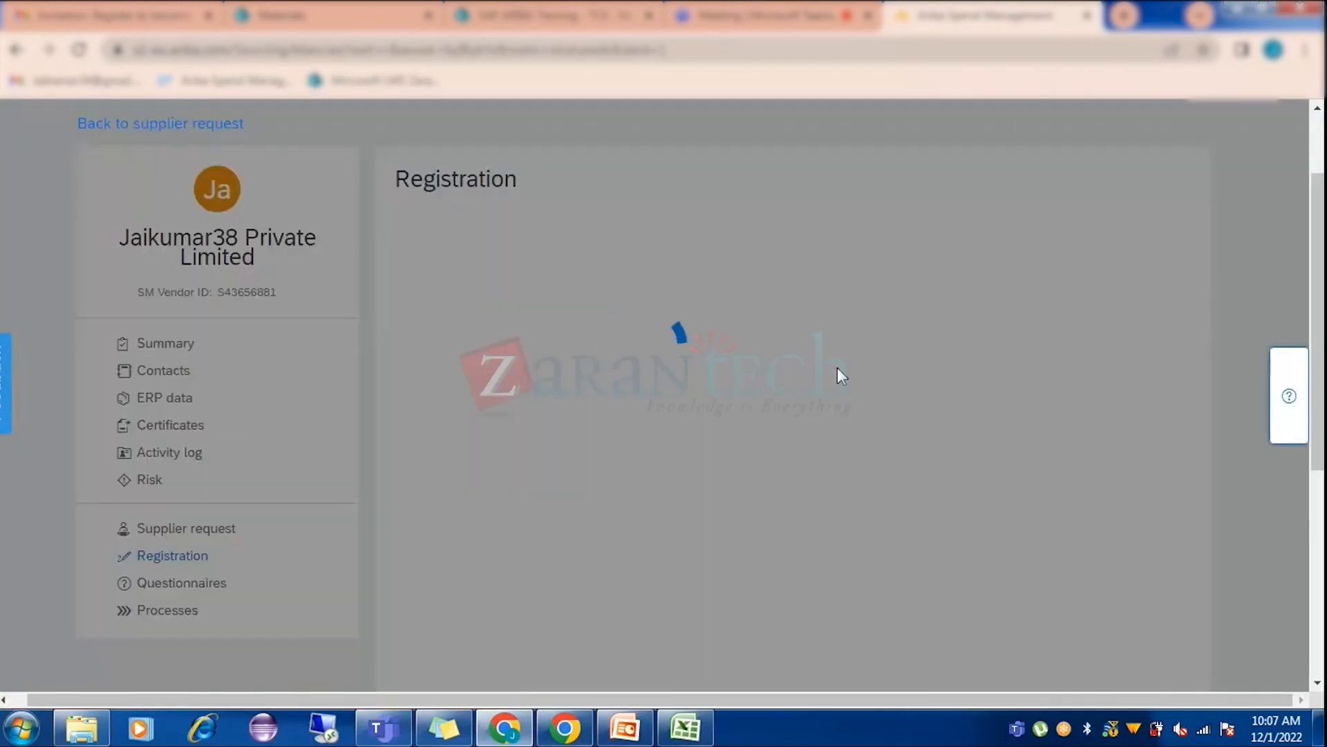
{"action": "scroll", "coordinate": [1159, 453], "scroll_direction": "down", "scroll_amount": 7}
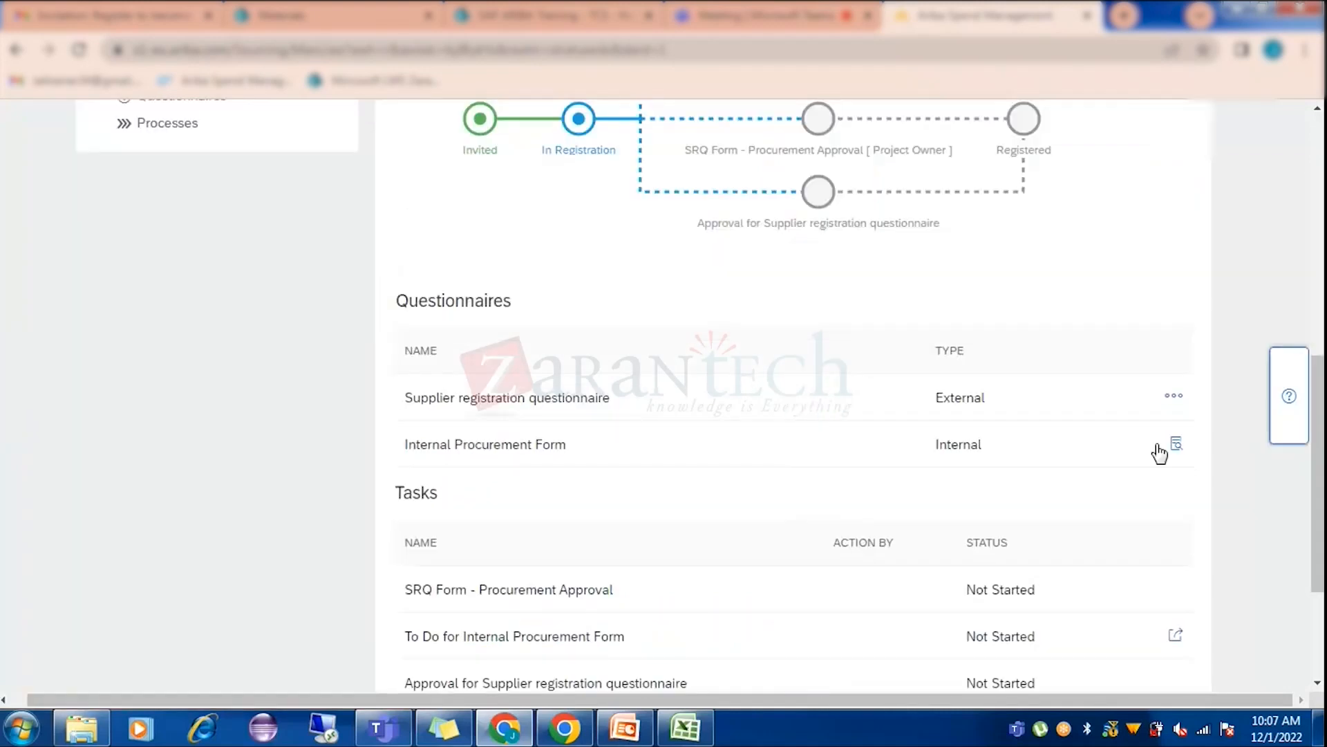
{"action": "left_click", "coordinate": [1175, 404]}
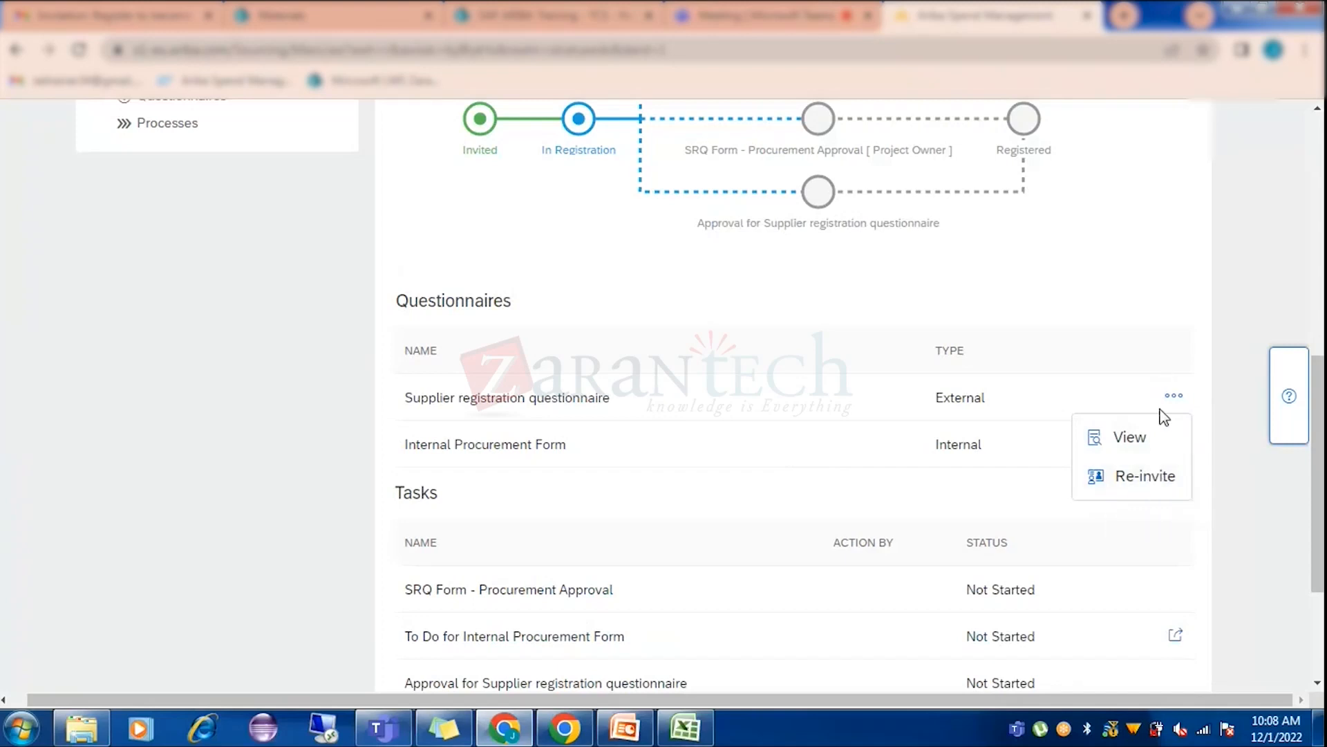
{"action": "left_click", "coordinate": [1146, 477]}
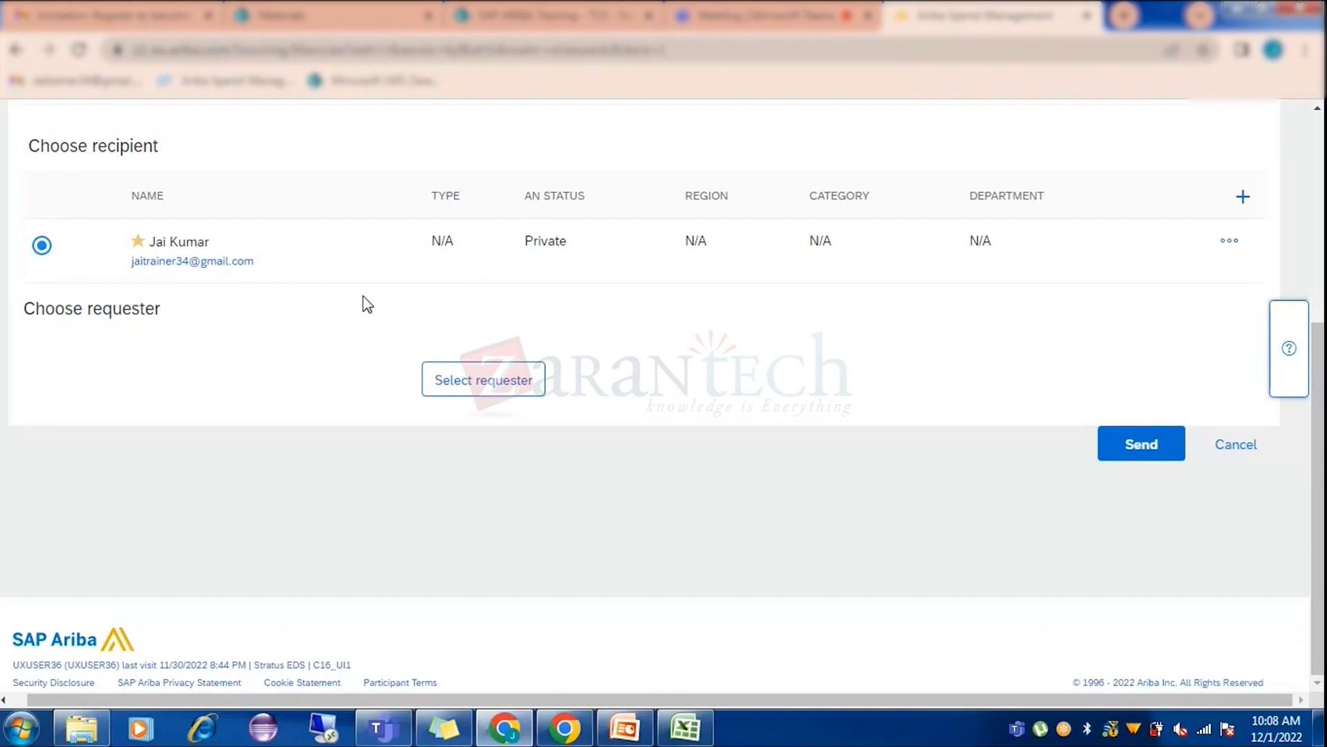
{"action": "scroll", "coordinate": [1042, 473], "scroll_direction": "up", "scroll_amount": 3}
{"action": "scroll", "coordinate": [1207, 522], "scroll_direction": "down", "scroll_amount": 3}
{"action": "left_click", "coordinate": [1235, 453]}
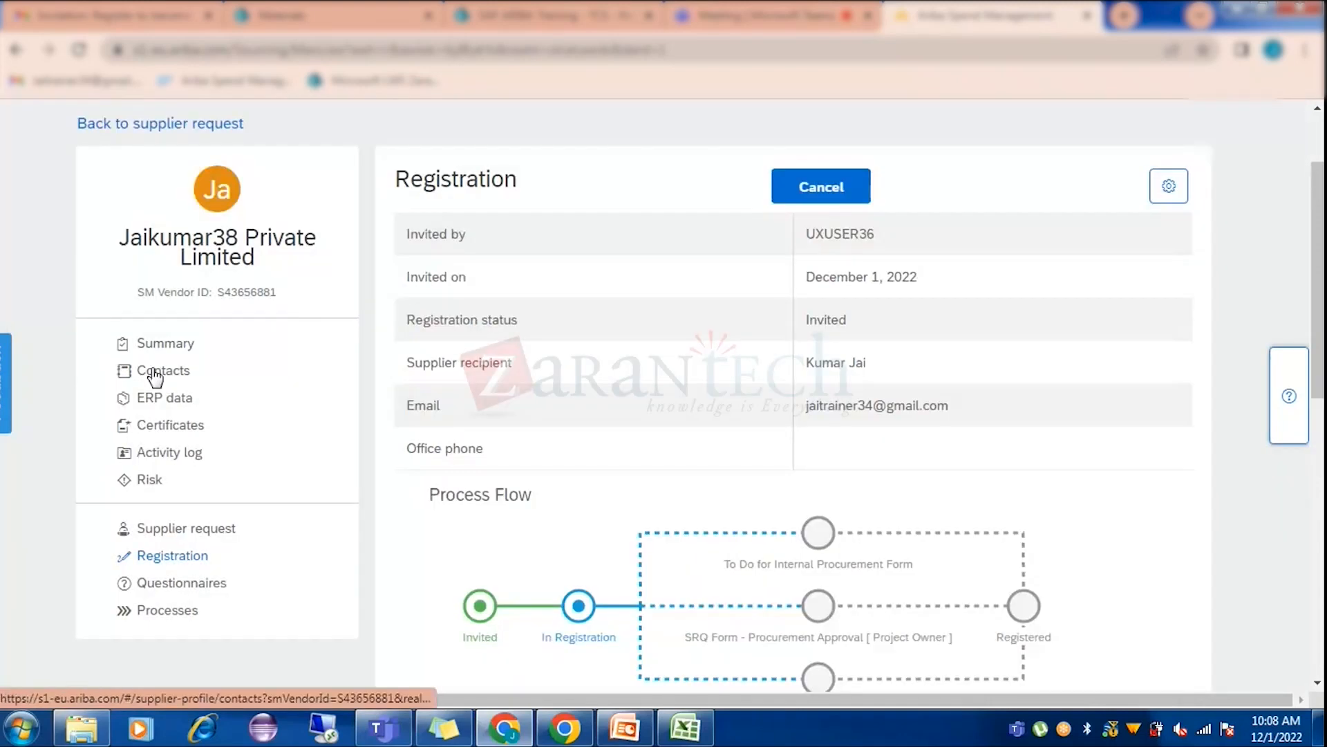
From the supplier's Contacts page, open an empty Add Supplier Contact form and look it over.
{"action": "left_click", "coordinate": [148, 370]}
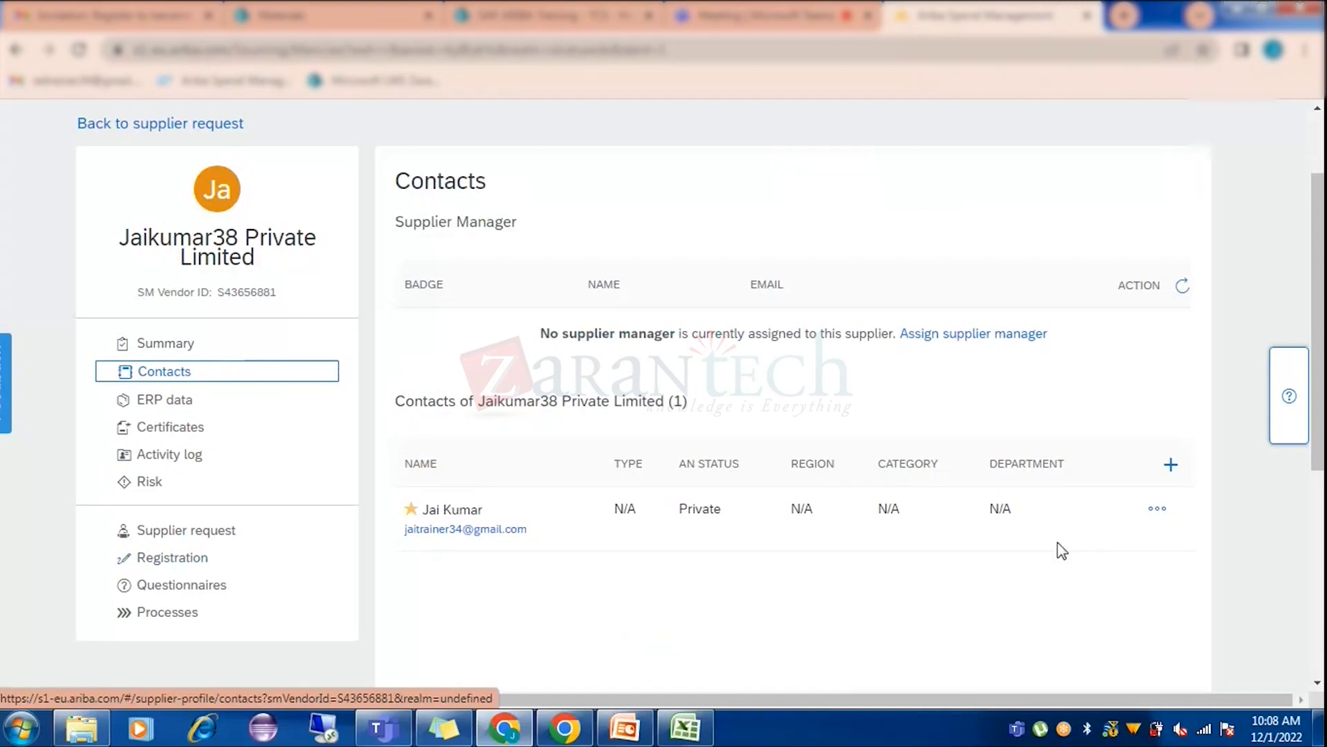
{"action": "left_click", "coordinate": [1171, 468]}
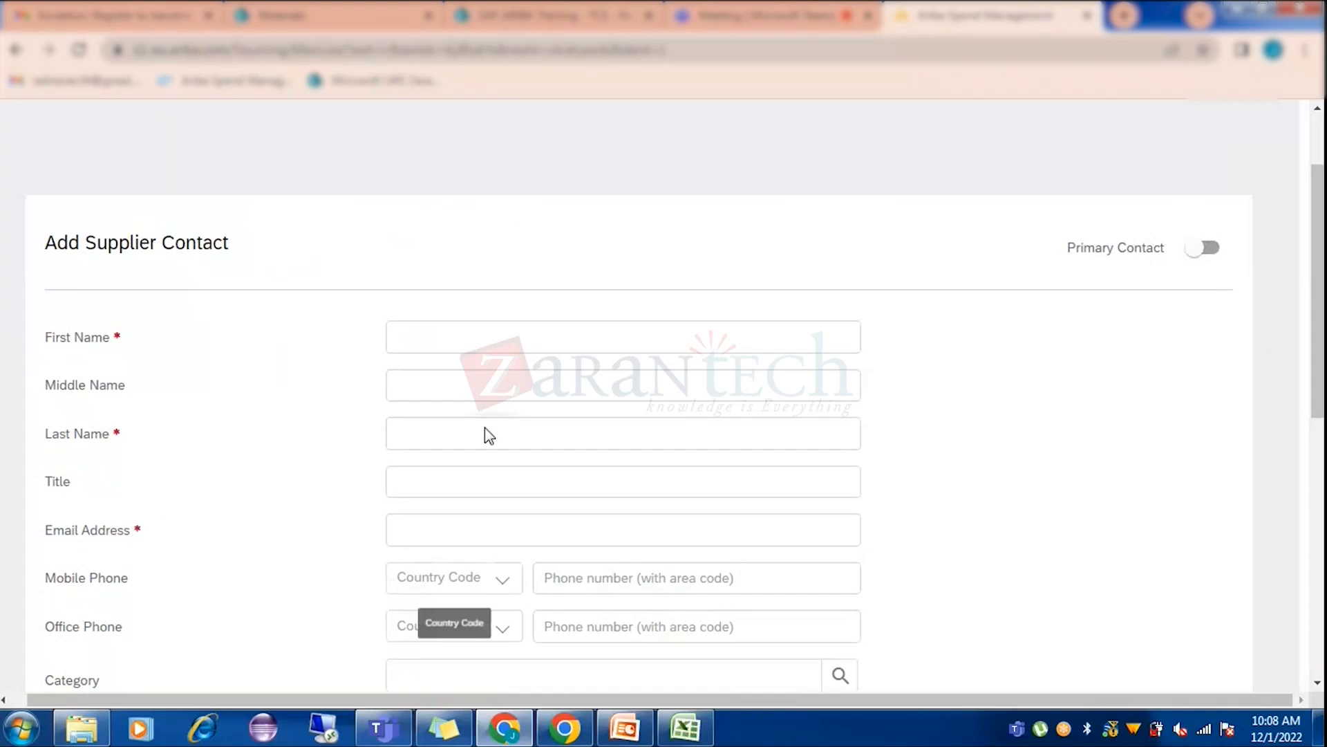
{"action": "scroll", "coordinate": [273, 536], "scroll_direction": "down", "scroll_amount": 1}
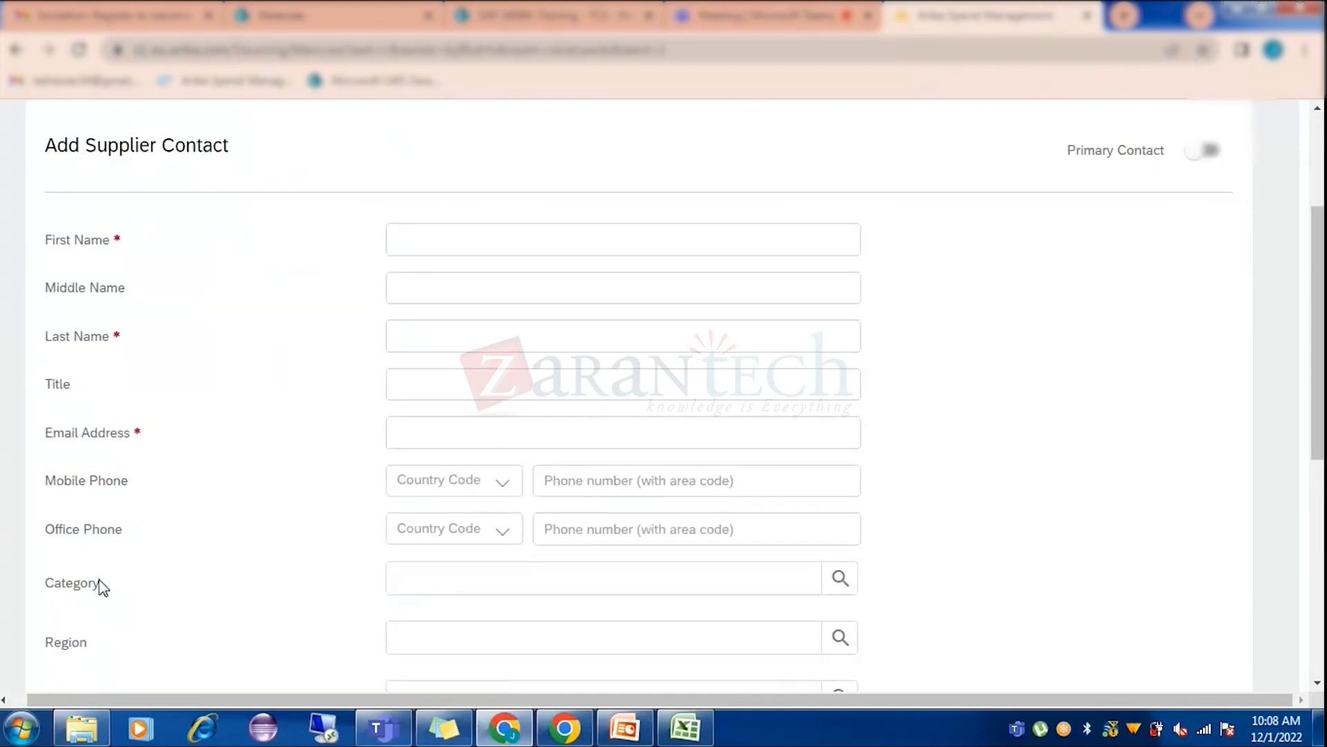
{"action": "scroll", "coordinate": [519, 495], "scroll_direction": "down", "scroll_amount": 4}
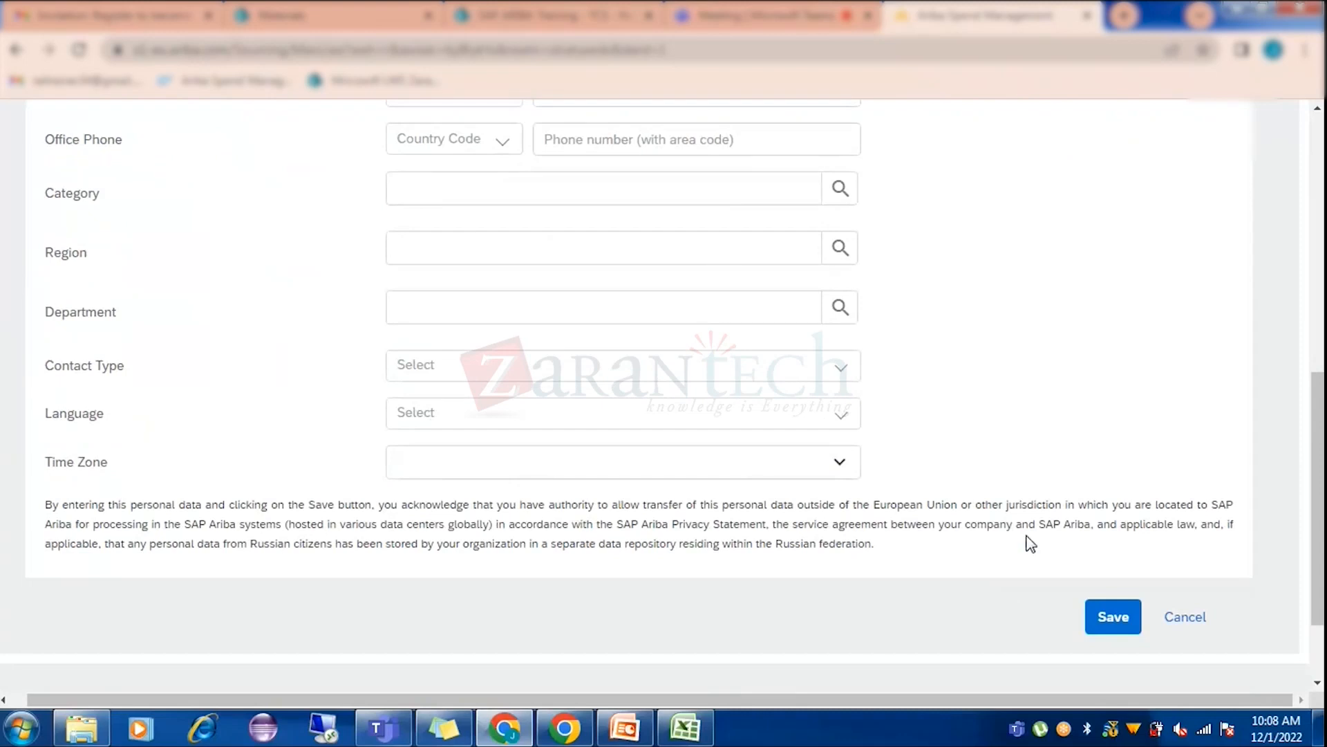
{"action": "scroll", "coordinate": [1029, 511], "scroll_direction": "up", "scroll_amount": 6}
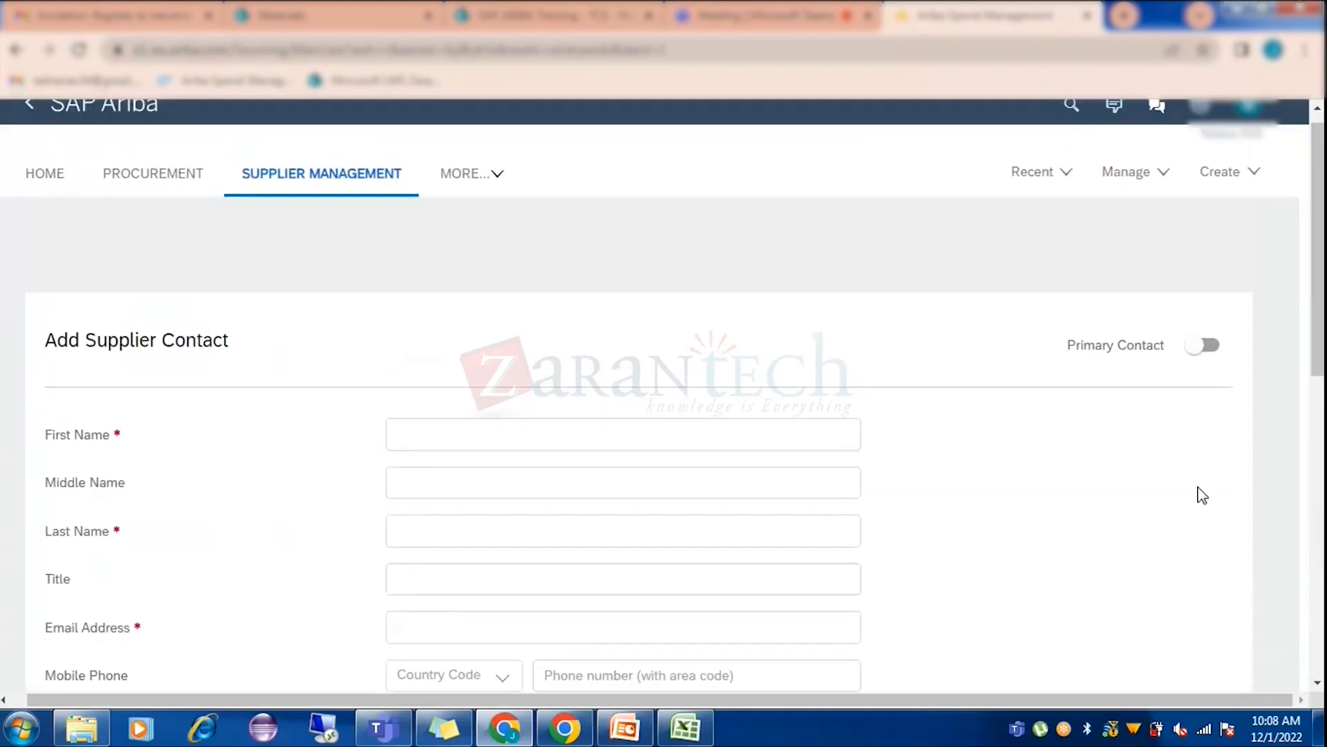
Leave the contact form unfilled and switch to the Gmail tab's Stratus EDS invitation email.
{"action": "scroll", "coordinate": [1175, 587], "scroll_direction": "down", "scroll_amount": 7}
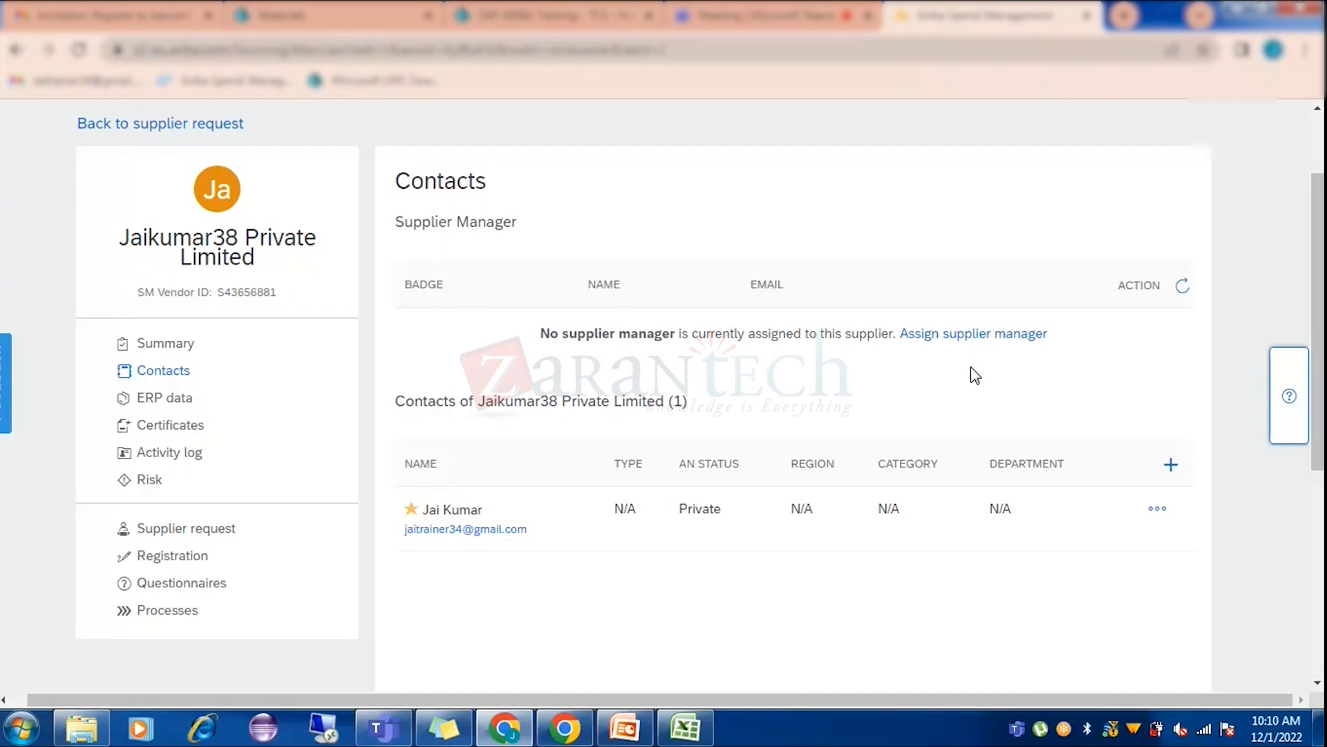
{"action": "left_click", "coordinate": [103, 8]}
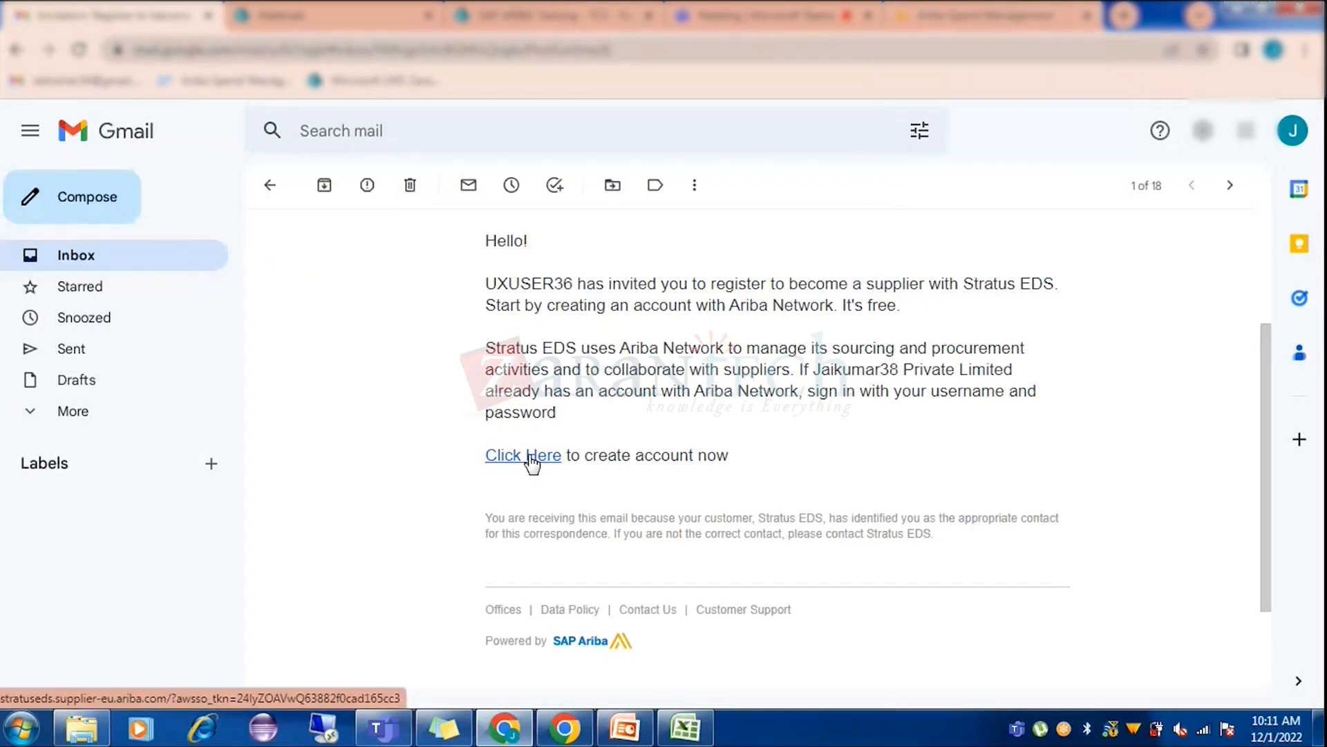
Copy the account-creation link address from the Stratus EDS invitation email in Gmail.
{"action": "left_click", "coordinate": [981, 14]}
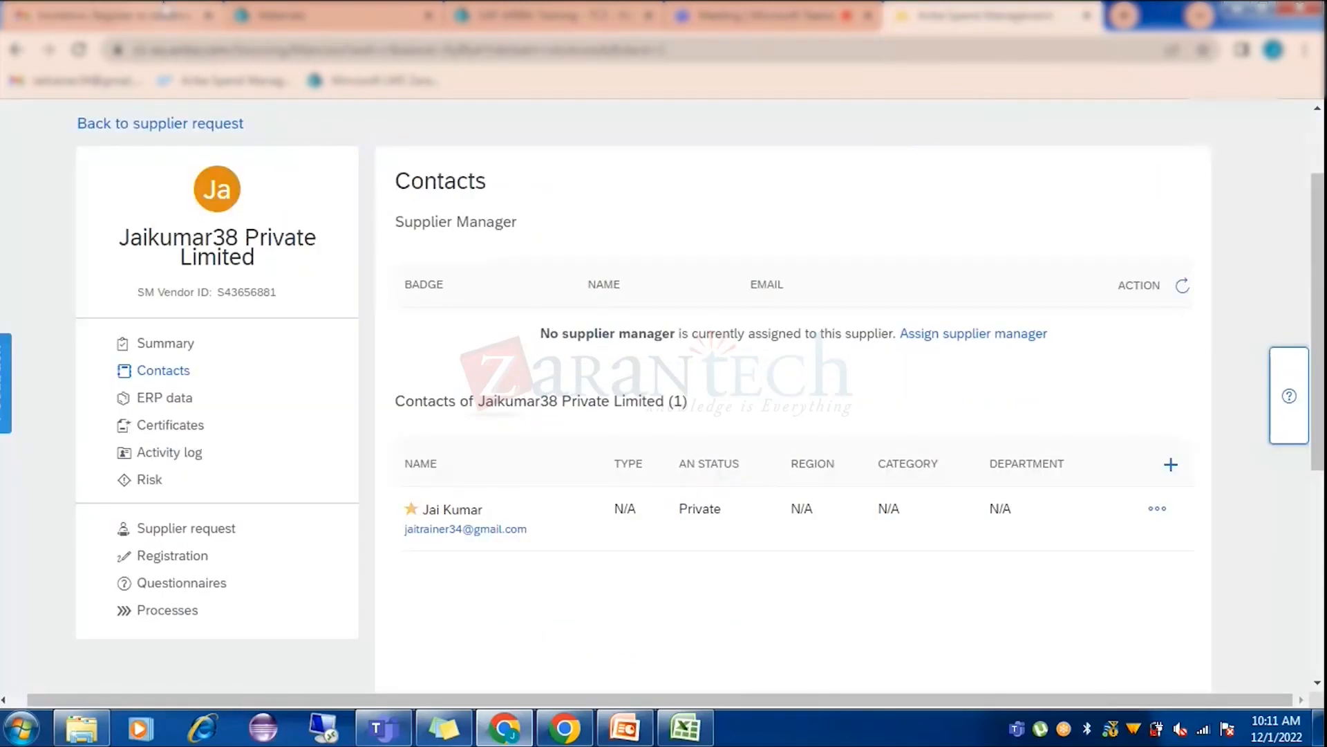
{"action": "left_click", "coordinate": [166, 11]}
{"action": "right_click", "coordinate": [527, 456]}
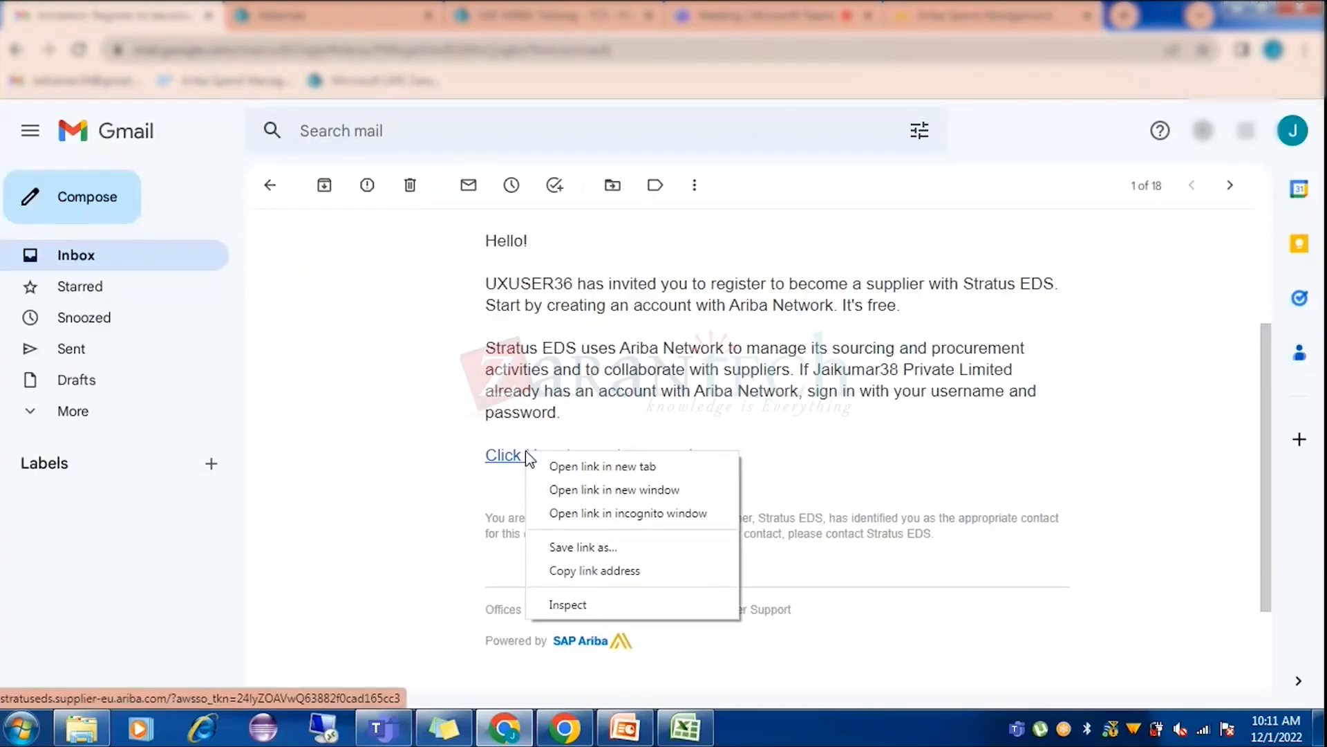
{"action": "left_click", "coordinate": [591, 572]}
Open a new Chrome incognito window.
{"action": "left_click", "coordinate": [569, 733]}
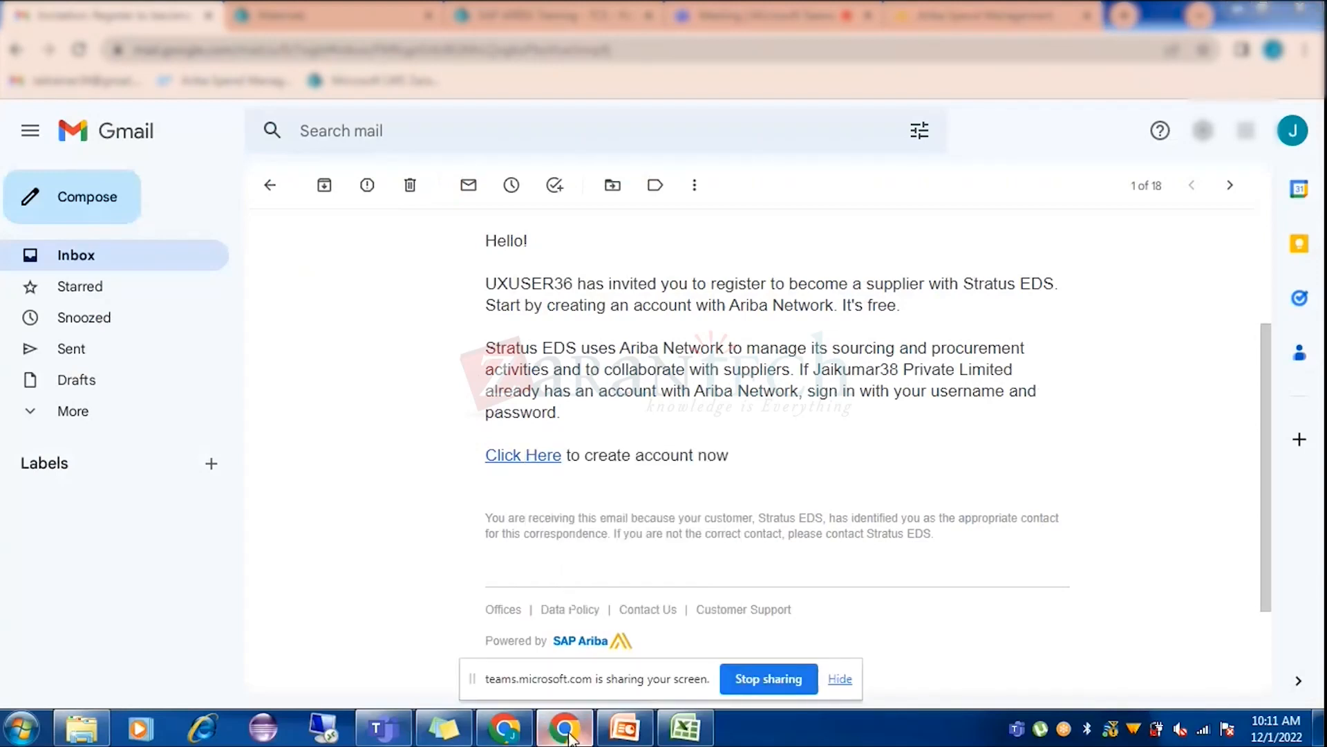
{"action": "left_click", "coordinate": [566, 729]}
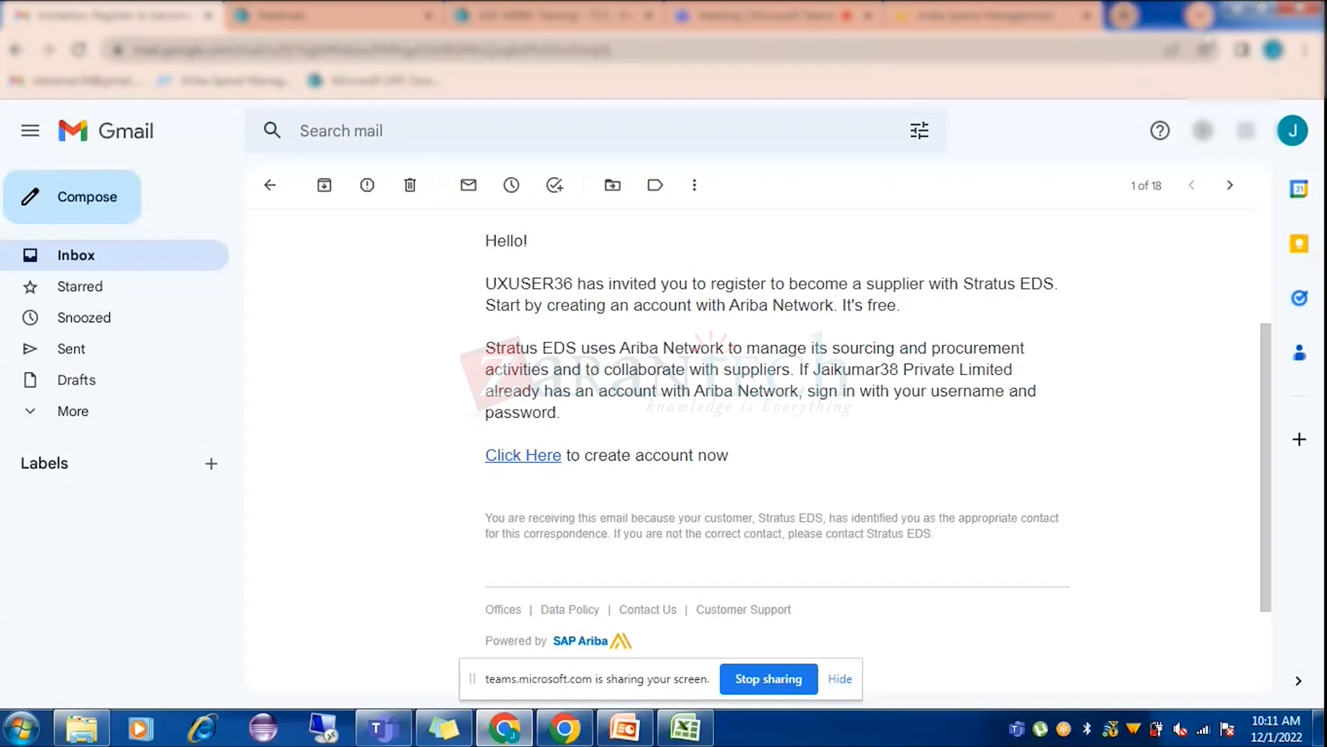
{"action": "left_click", "coordinate": [1305, 50]}
{"action": "left_click", "coordinate": [1147, 126]}
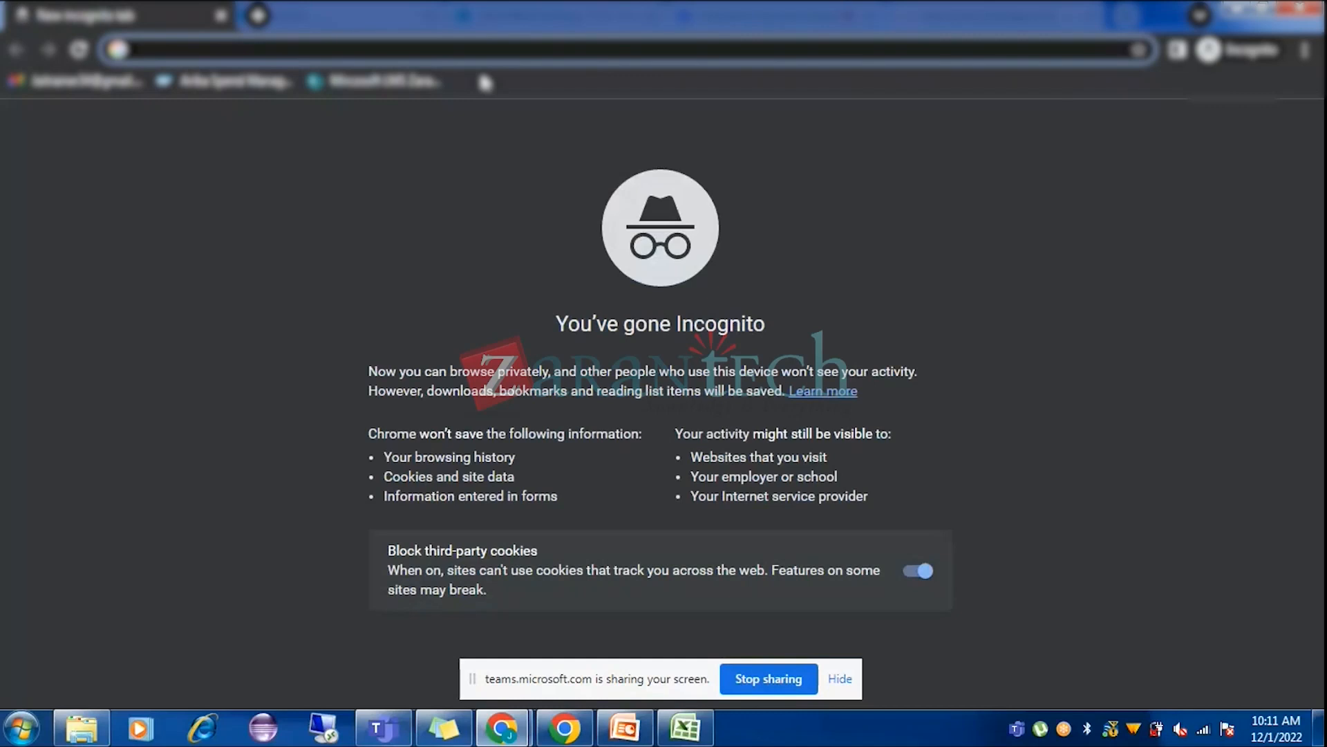
Load the copied Stratus EDS invitation link in the incognito window and hide the Teams sharing bar.
{"action": "key", "text": "ctrl+v"}
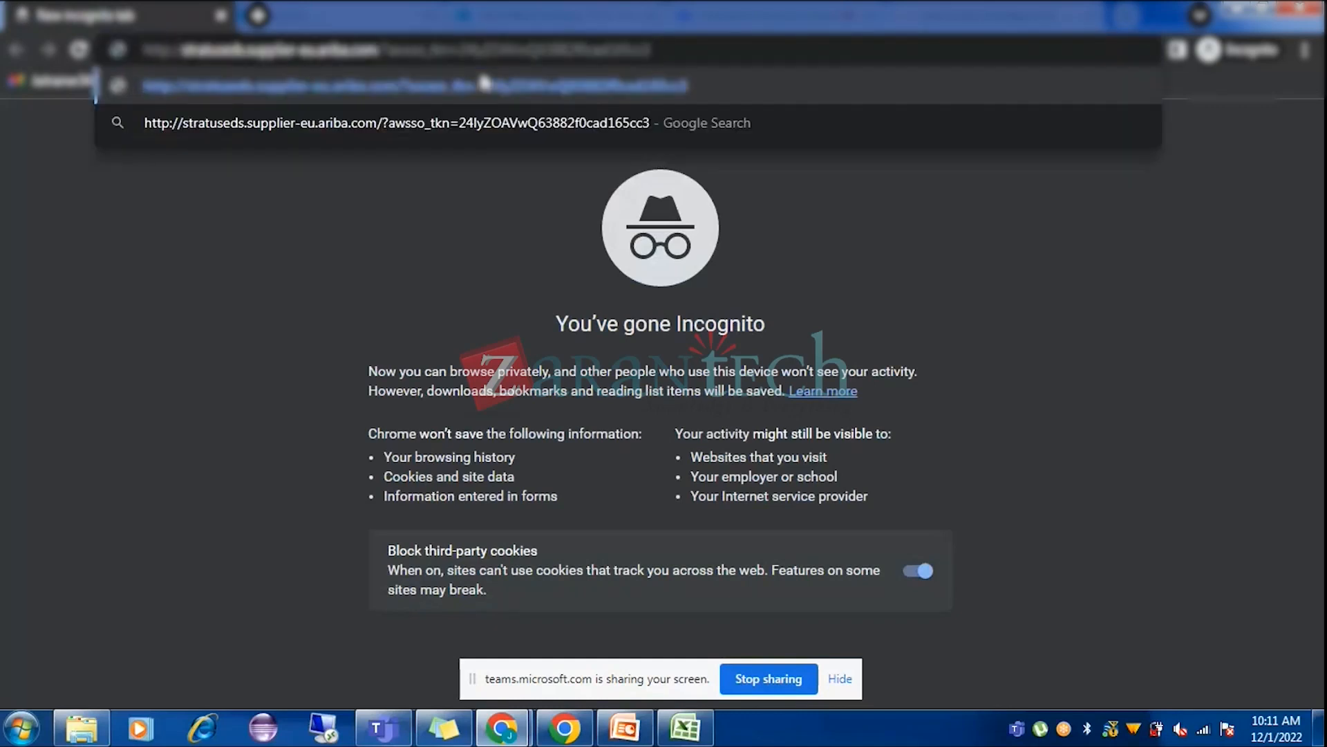
{"action": "key", "text": "Return"}
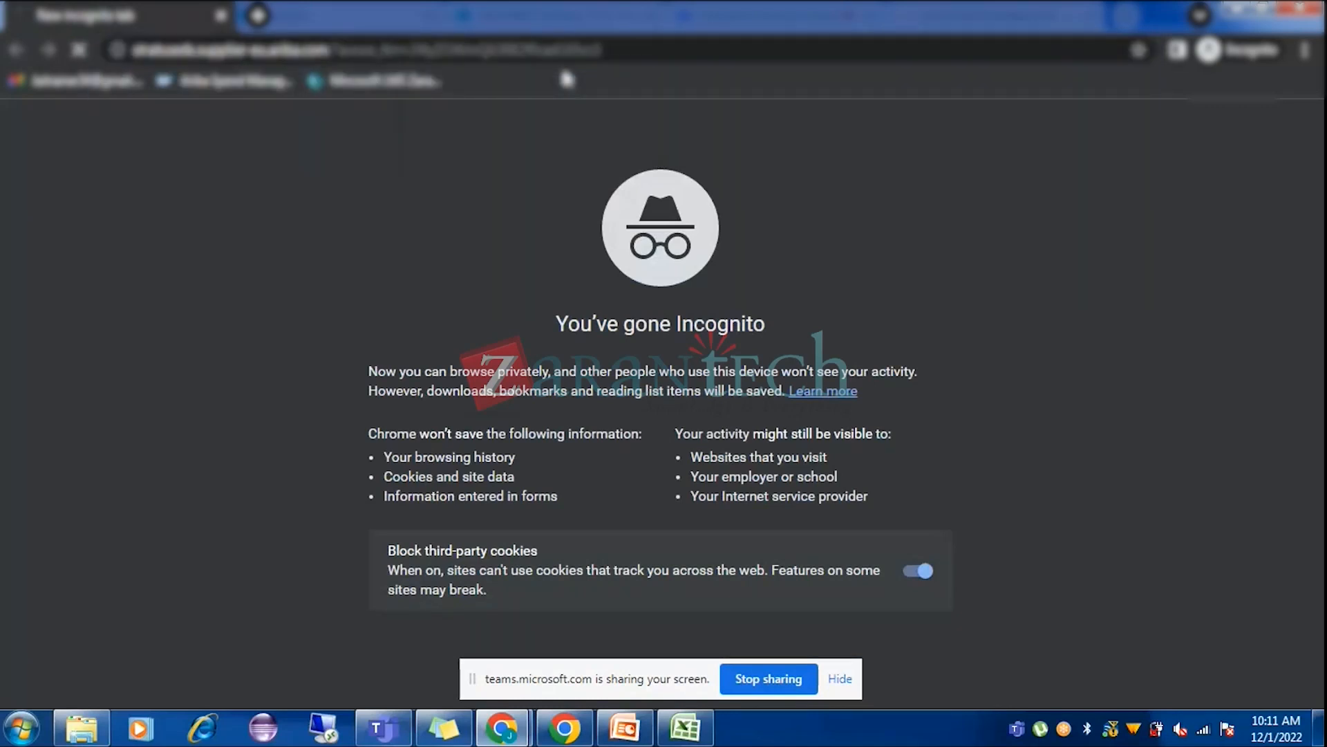
{"action": "left_click", "coordinate": [840, 679]}
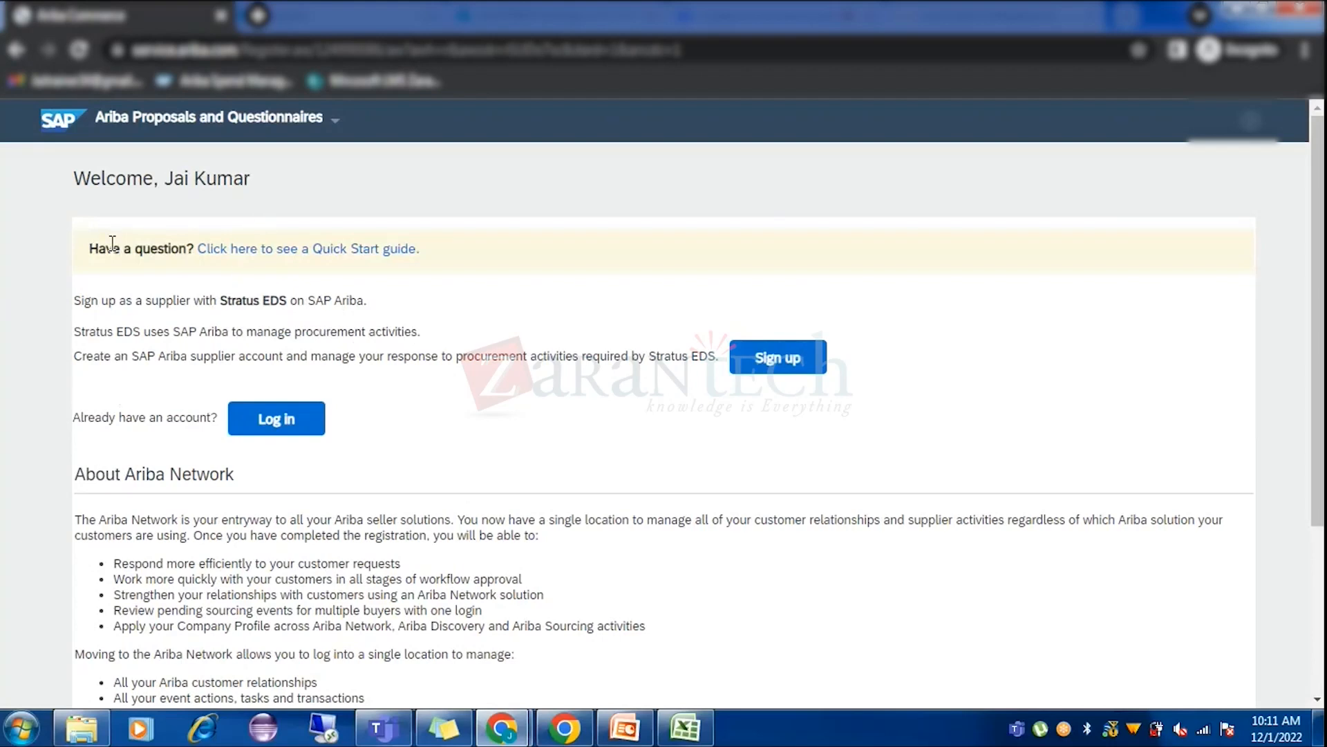
Scroll through the Ariba supplier welcome page before signing up.
{"action": "scroll", "coordinate": [587, 304], "scroll_direction": "down", "scroll_amount": 4}
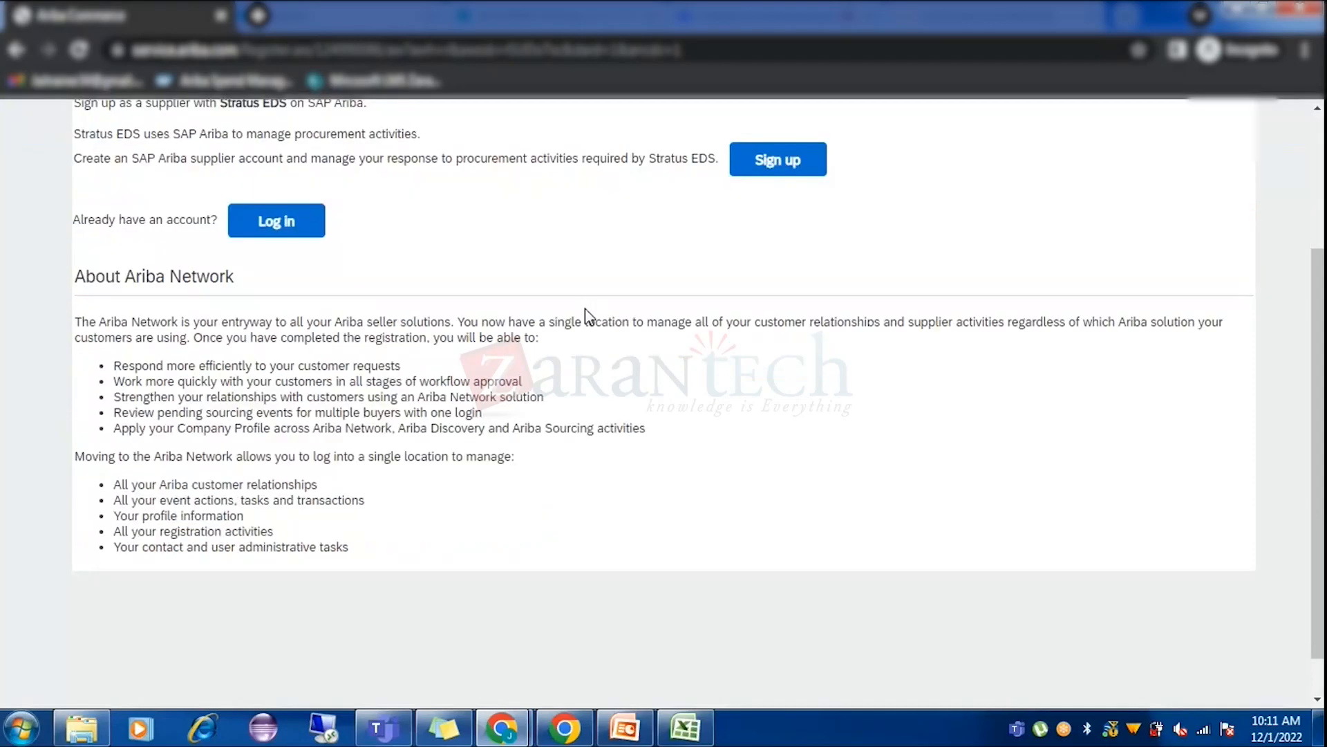
{"action": "scroll", "coordinate": [584, 318], "scroll_direction": "up", "scroll_amount": 4}
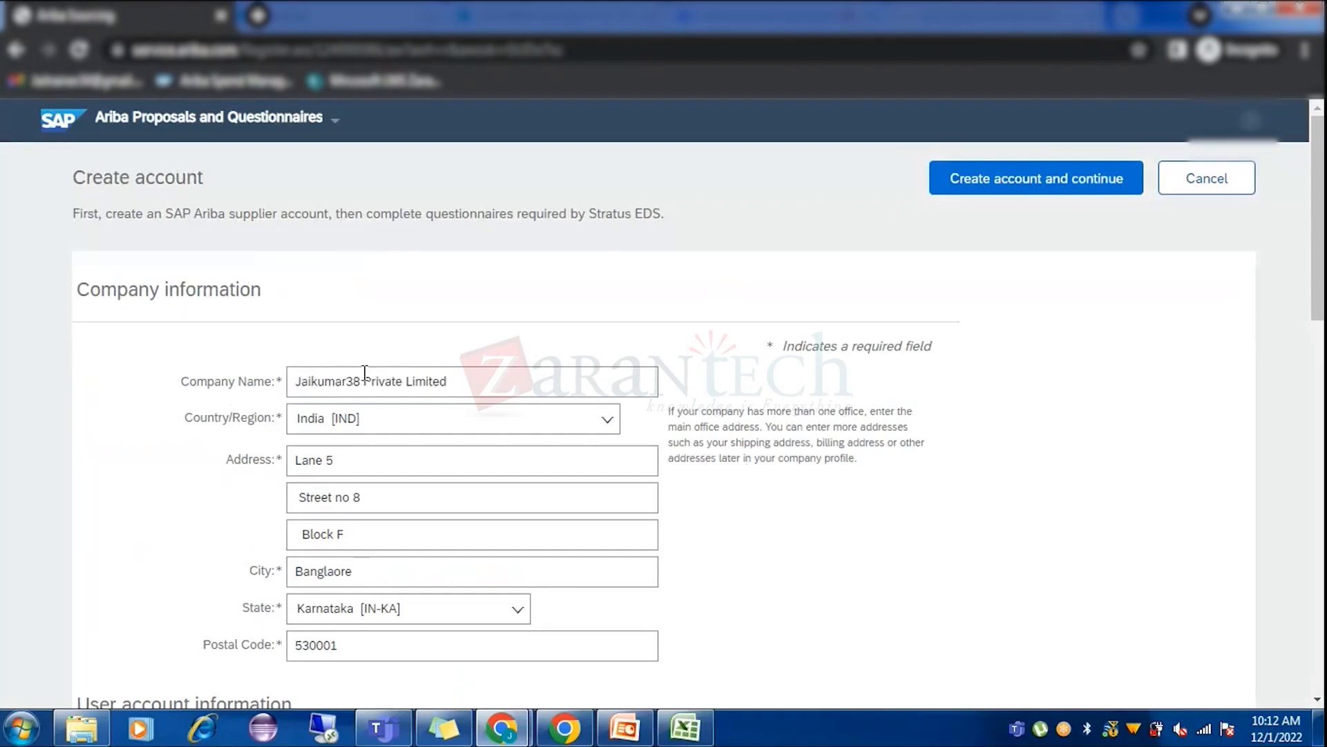
Scroll down the Create account form to the User account information section.
{"action": "scroll", "coordinate": [370, 394], "scroll_direction": "down", "scroll_amount": 1}
{"action": "scroll", "coordinate": [371, 402], "scroll_direction": "down", "scroll_amount": 1}
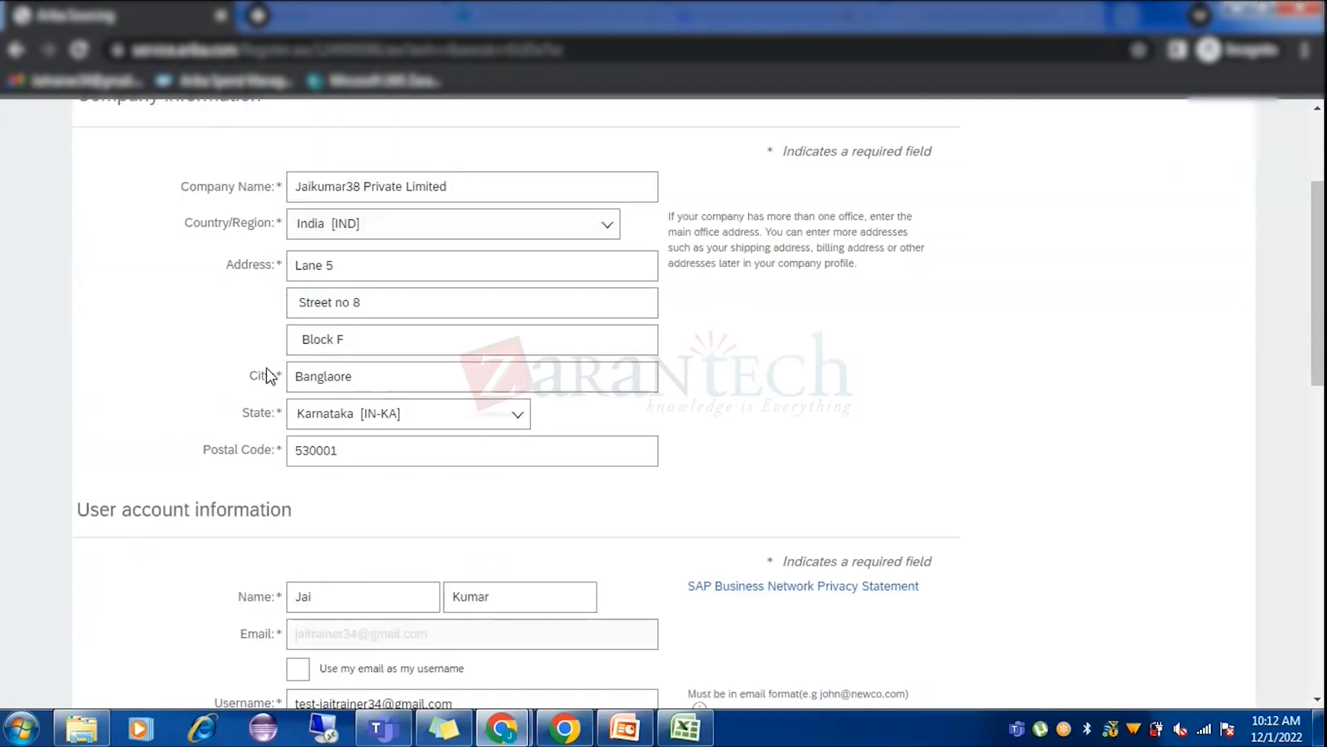
{"action": "scroll", "coordinate": [361, 521], "scroll_direction": "down", "scroll_amount": 2}
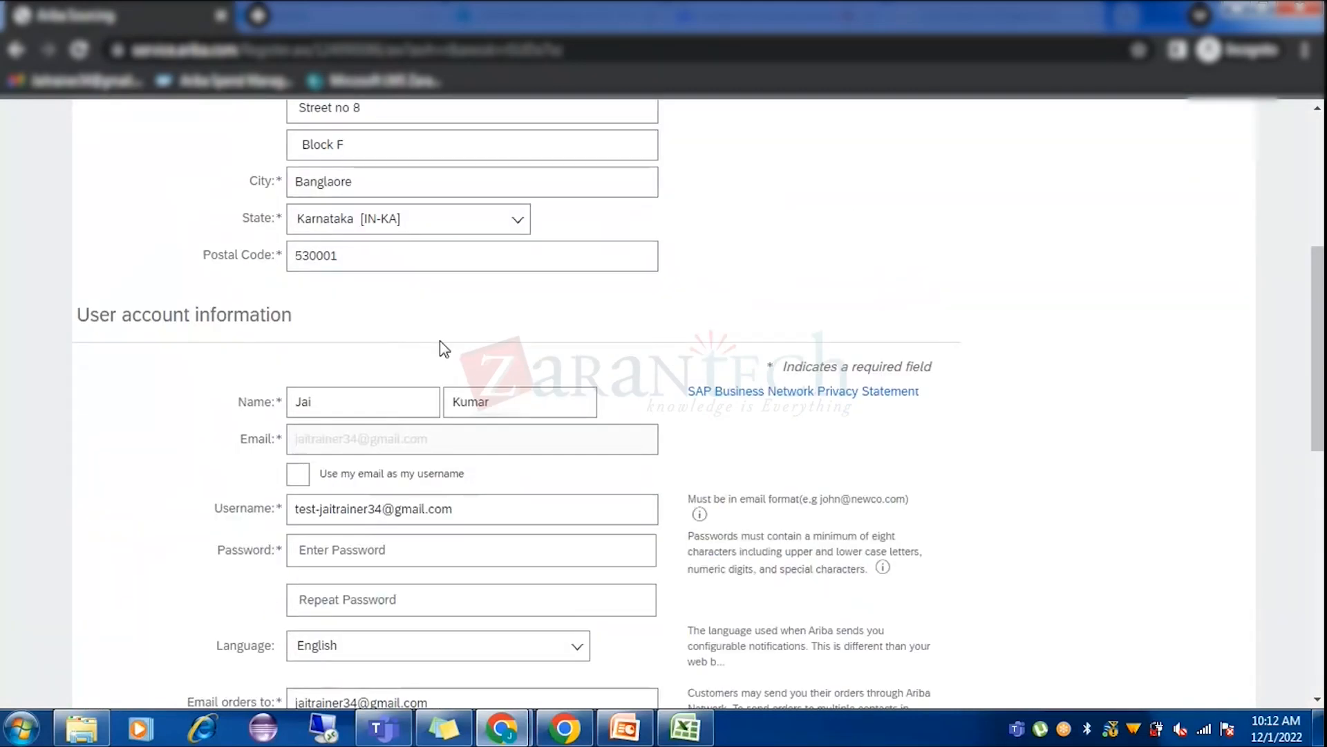
{"action": "scroll", "coordinate": [269, 435], "scroll_direction": "down", "scroll_amount": 1}
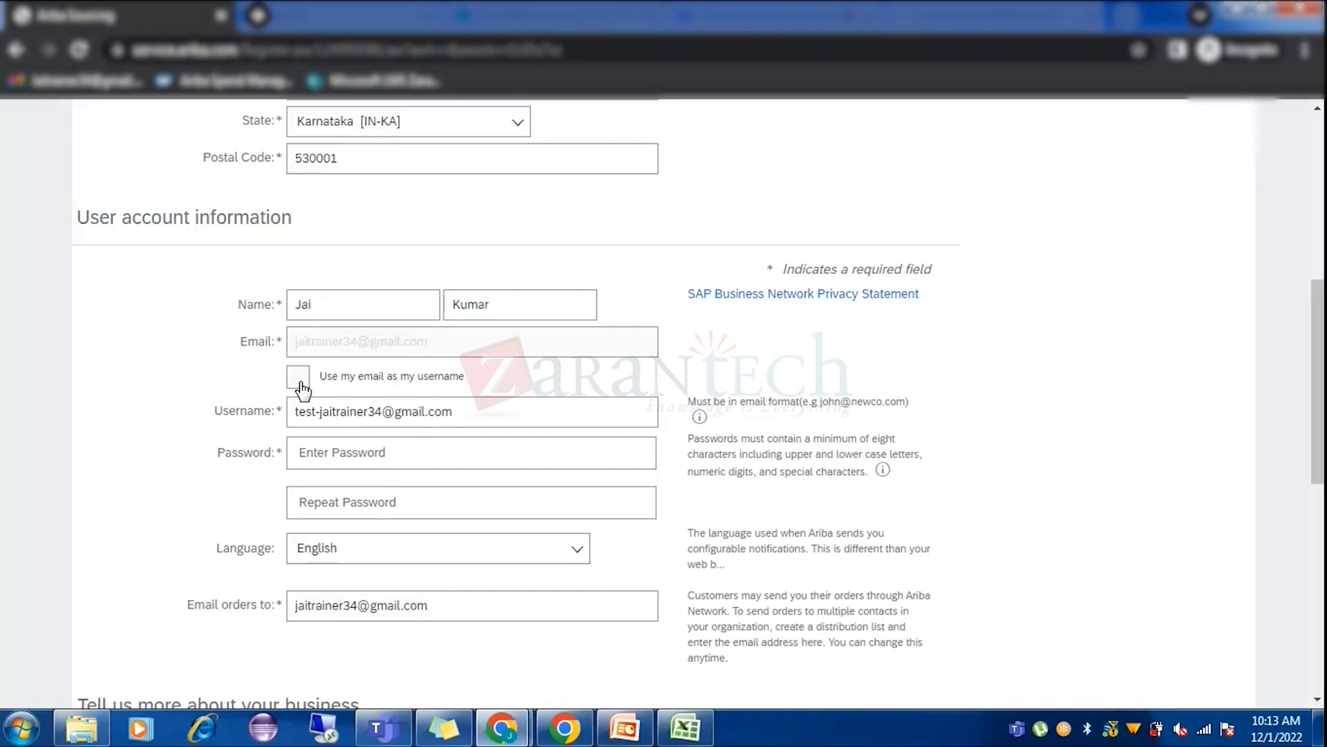
Use the email as the username and enter the account password in Password and Repeat Password.
{"action": "left_click", "coordinate": [300, 383]}
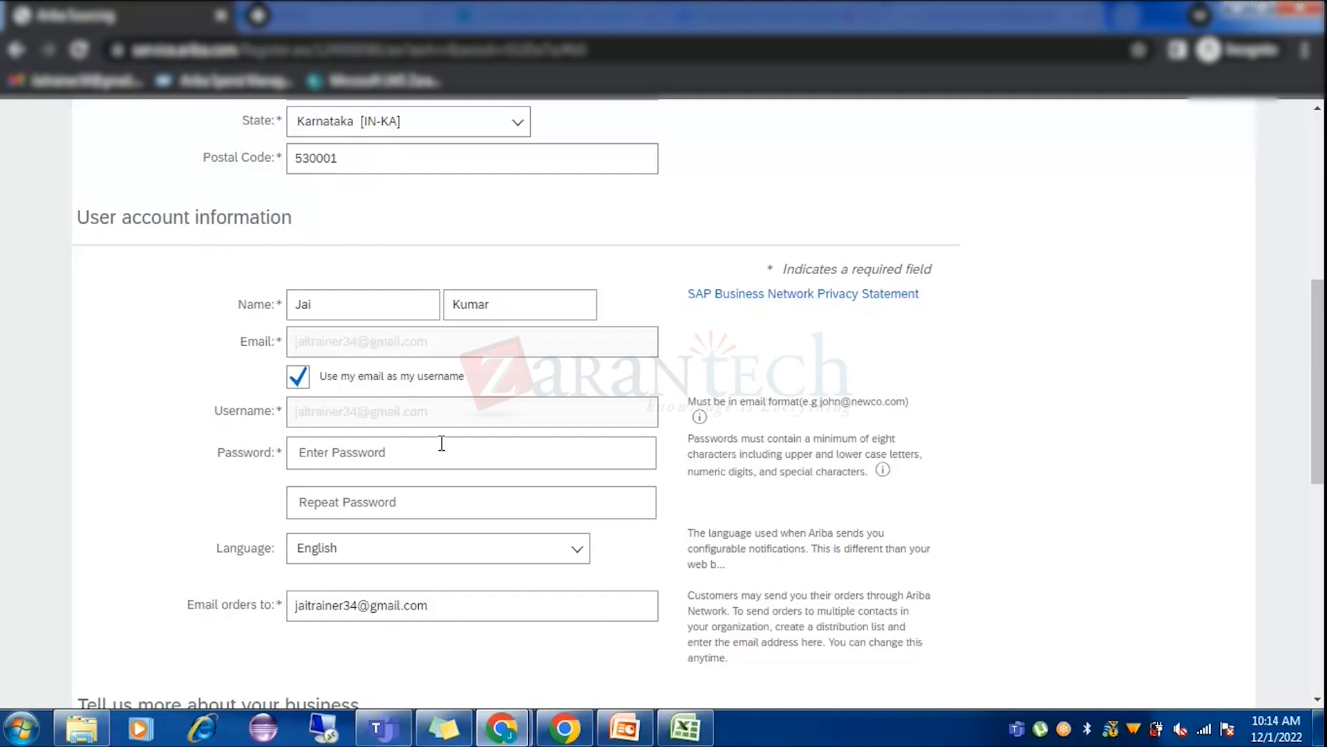
{"action": "type", "text": "•••••••••••••••••"}
{"action": "left_click", "coordinate": [418, 496]}
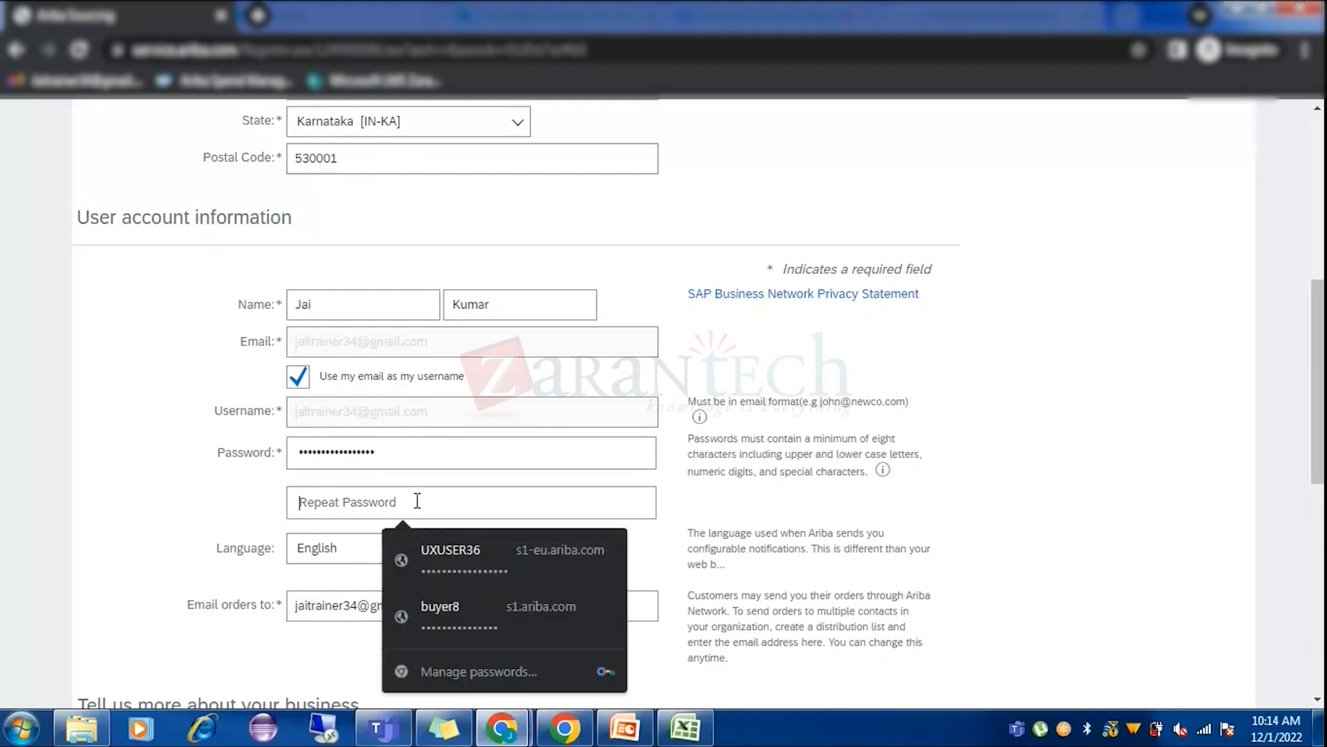
{"action": "type", "text": "••••"}
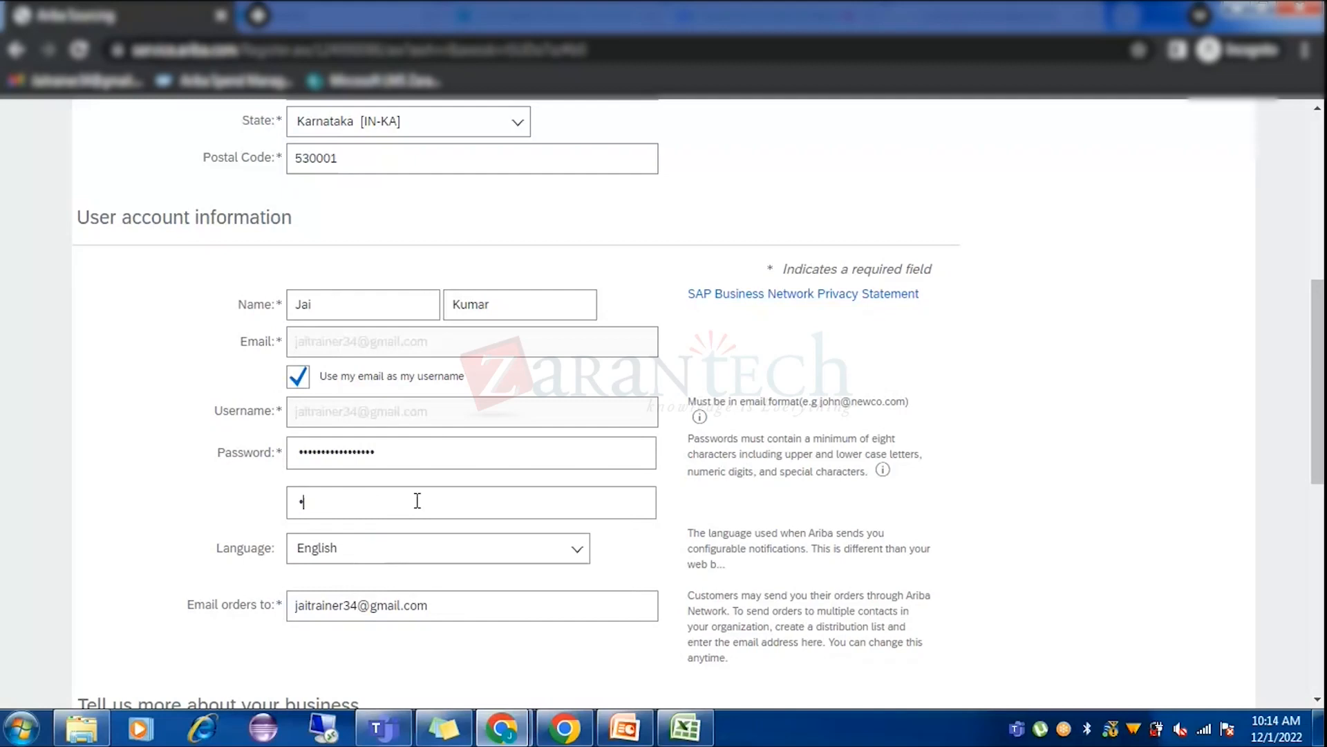
{"action": "type", "text": "***********"}
{"action": "scroll", "coordinate": [534, 460], "scroll_direction": "down", "scroll_amount": 3}
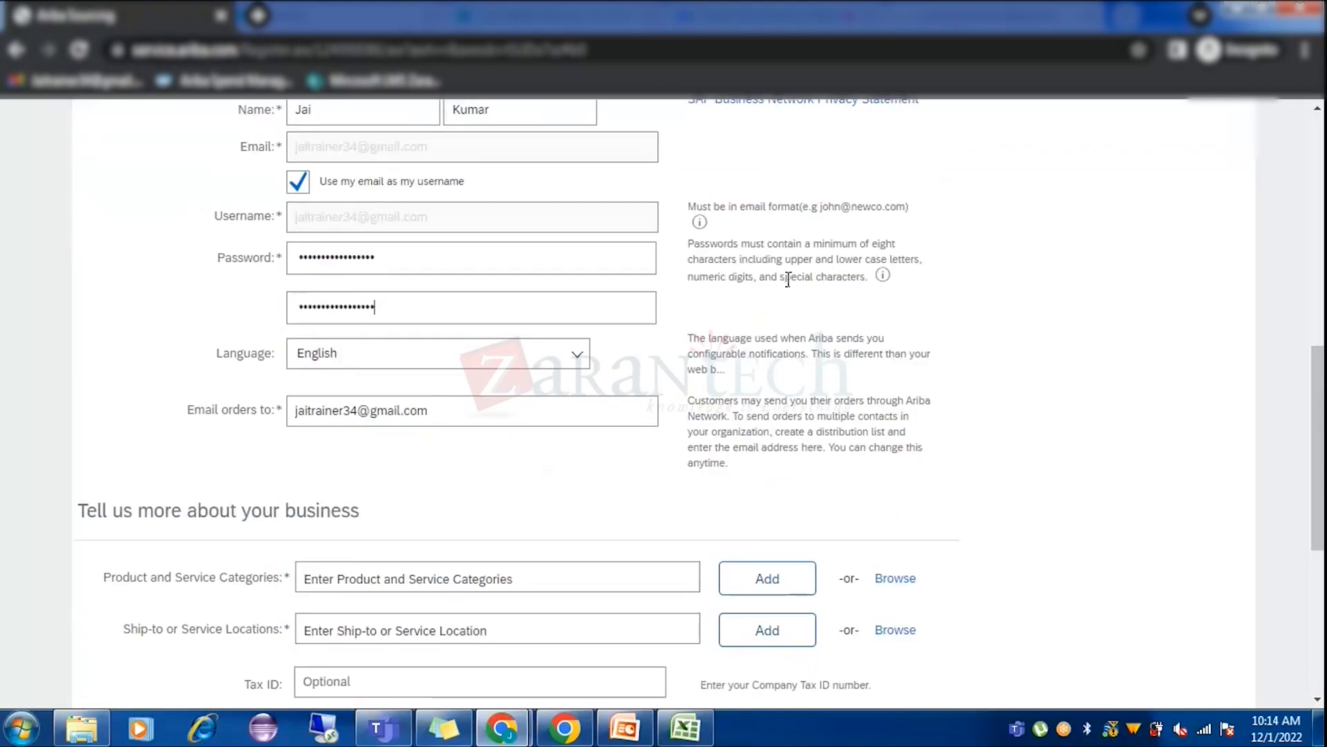
{"action": "scroll", "coordinate": [498, 477], "scroll_direction": "down", "scroll_amount": 2}
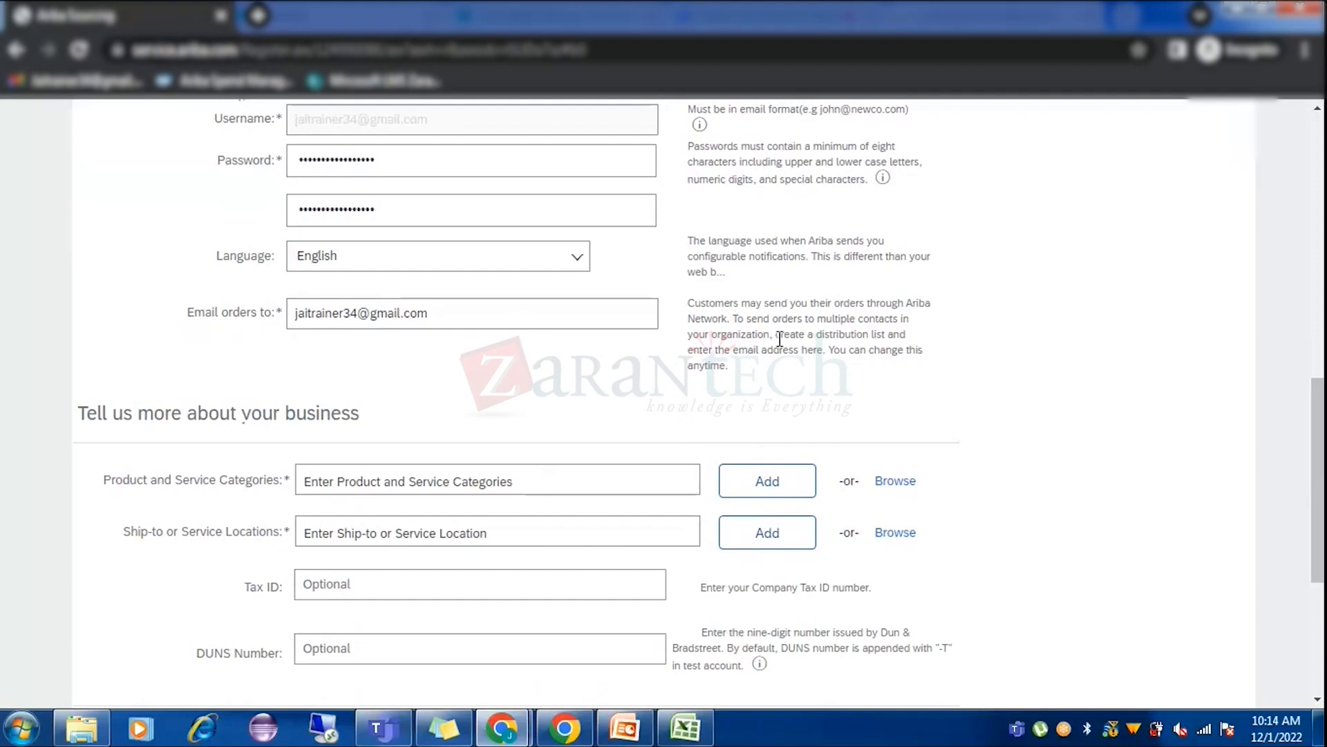
{"action": "left_click_drag", "start_coordinate": [703, 306], "coordinate": [794, 351]}
{"action": "left_click", "coordinate": [617, 377]}
{"action": "scroll", "coordinate": [608, 379], "scroll_direction": "up", "scroll_amount": 3}
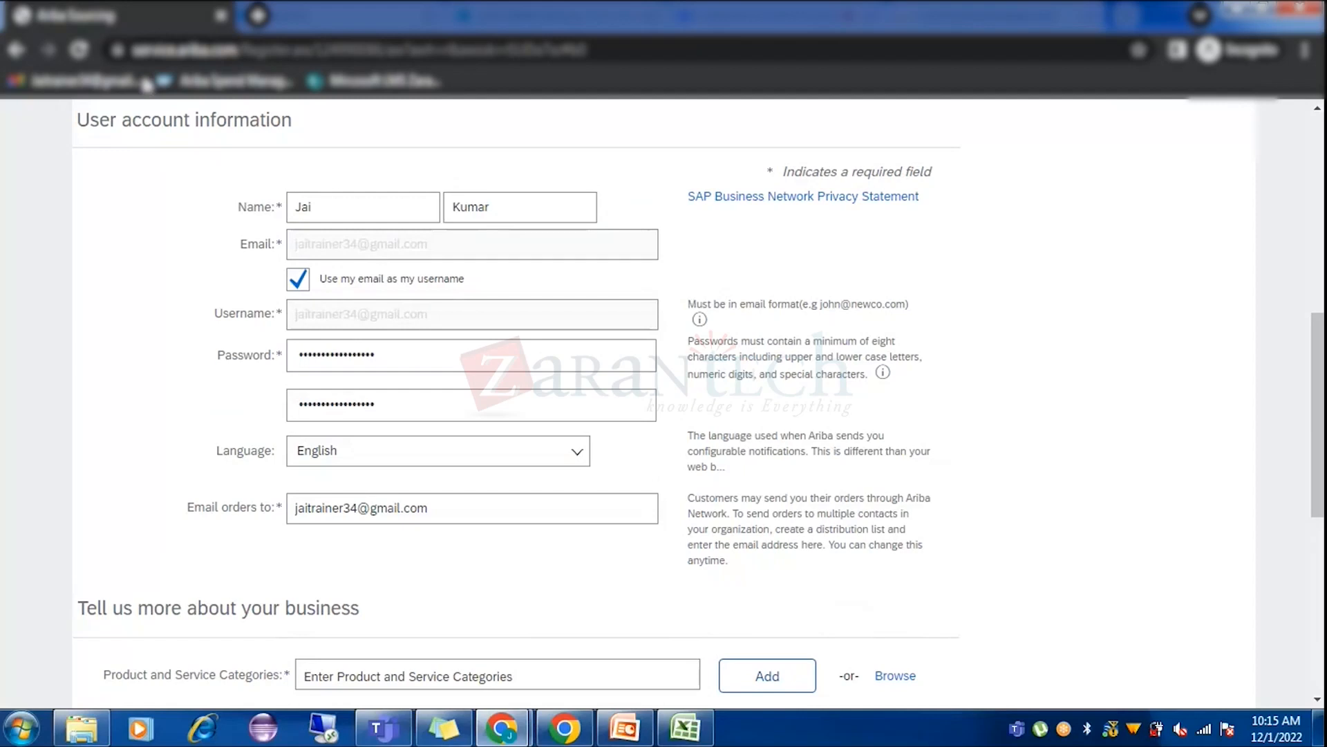
Switch to the Gmail invitation email, then back to the supplier registration form.
{"action": "mouse_move", "coordinate": [506, 726]}
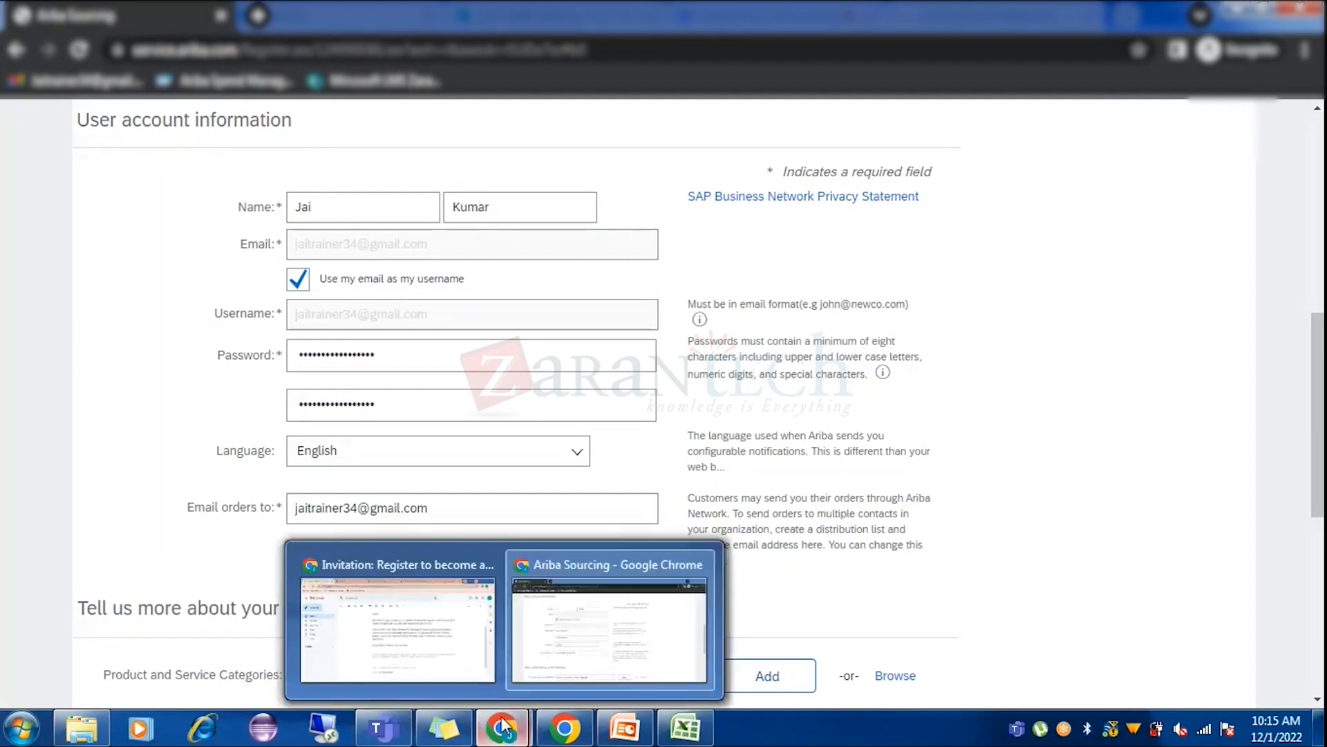
{"action": "left_click", "coordinate": [415, 623]}
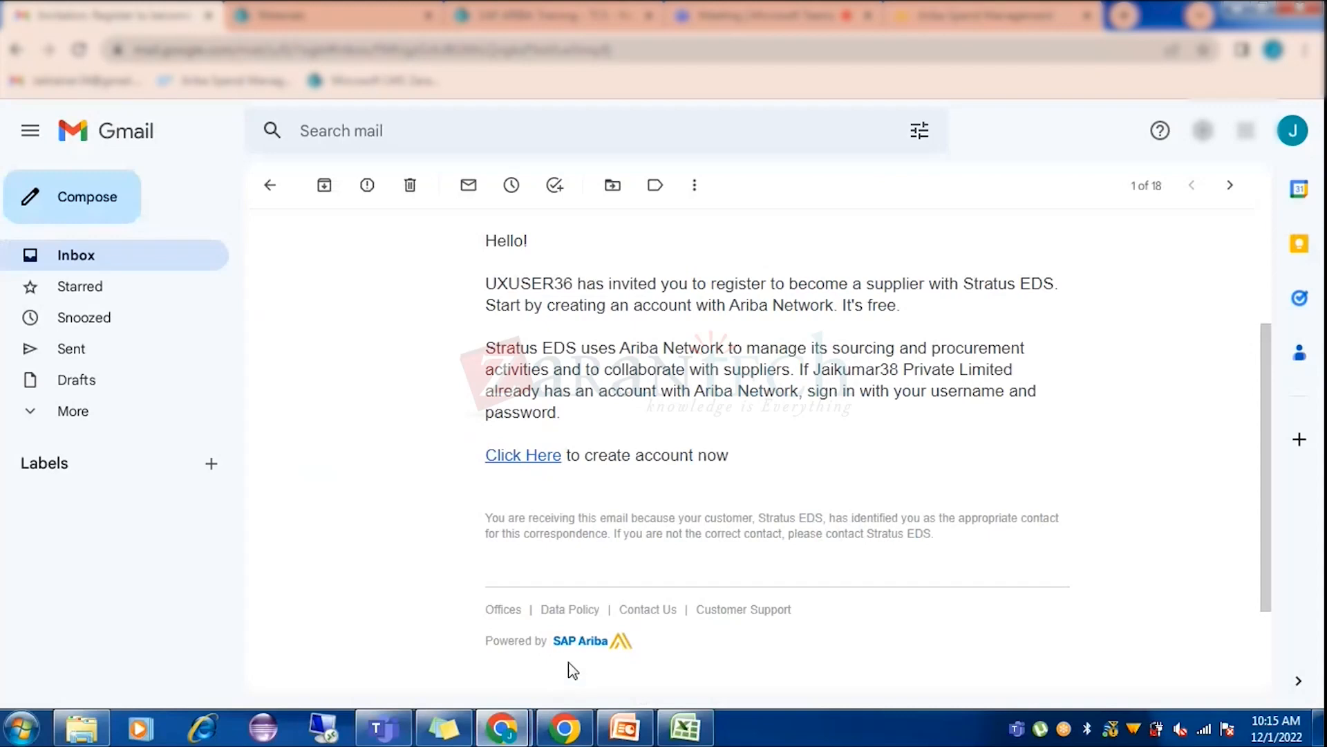
{"action": "mouse_move", "coordinate": [510, 722]}
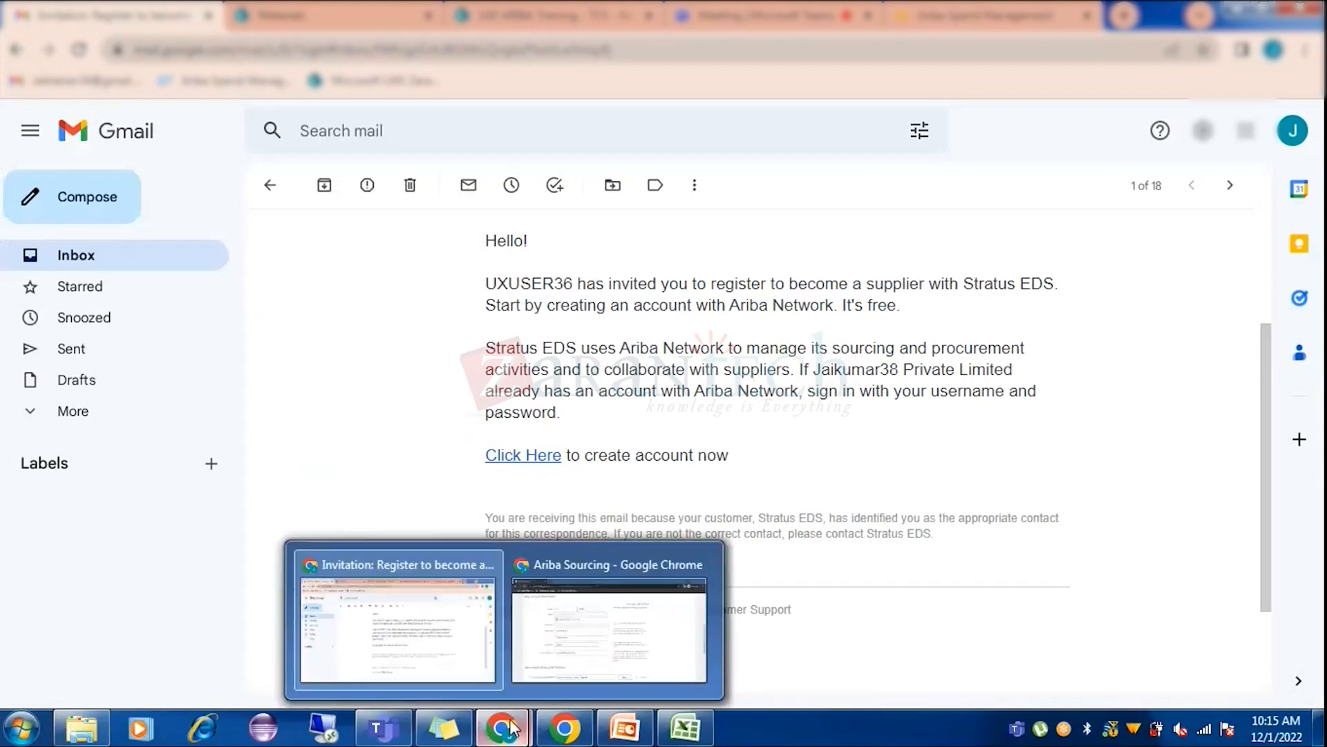
{"action": "left_click", "coordinate": [589, 641]}
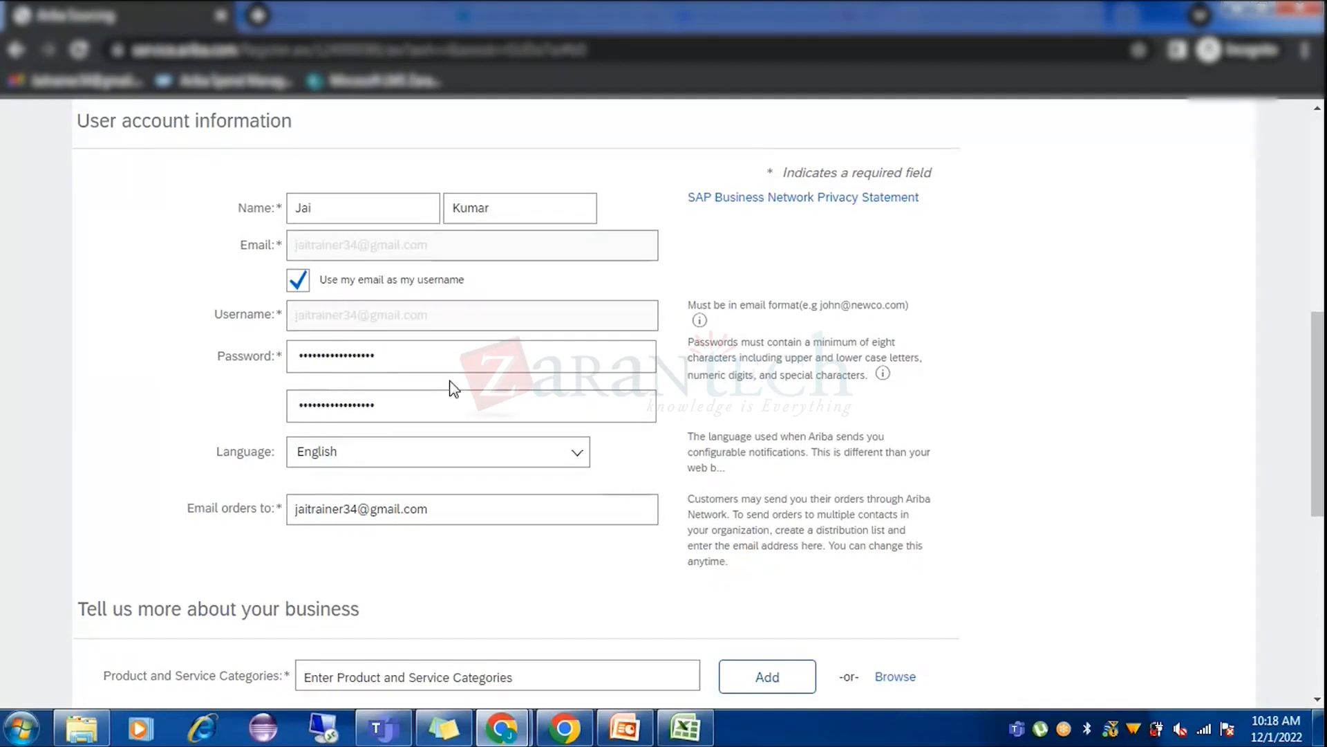
{"action": "scroll", "coordinate": [450, 386], "scroll_direction": "up", "scroll_amount": 8}
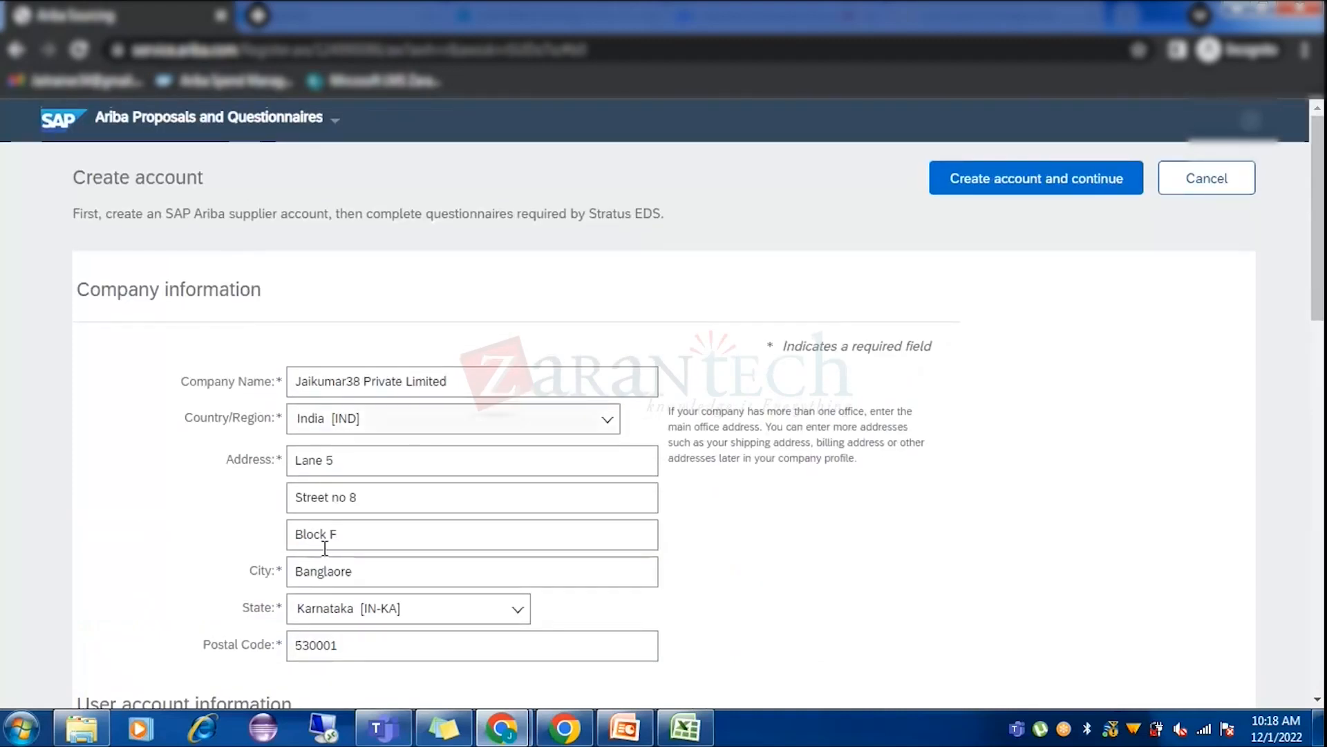
View Jaikumar38 Private Limited's Summary (Invited, Not Qualified) in Supplier Management, then return to the form.
{"action": "mouse_move", "coordinate": [565, 739]}
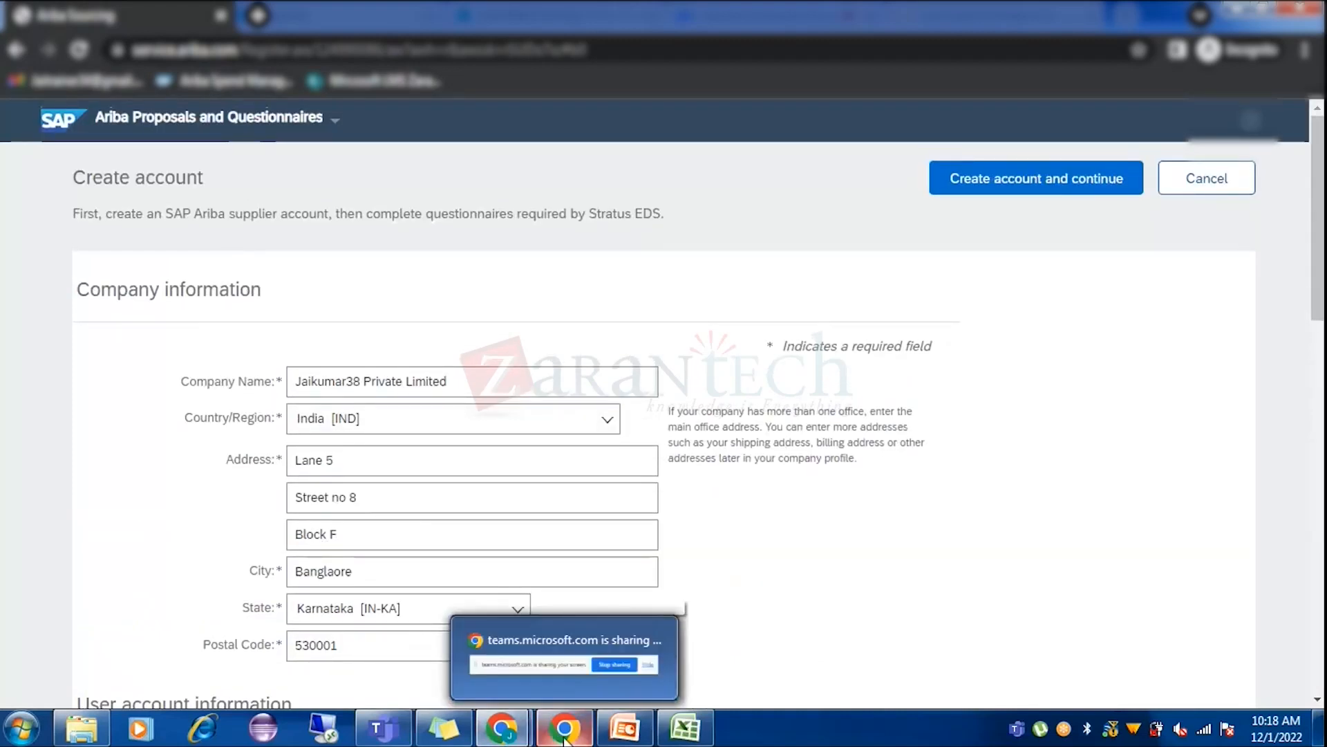
{"action": "mouse_move", "coordinate": [502, 730]}
{"action": "left_click", "coordinate": [430, 666]}
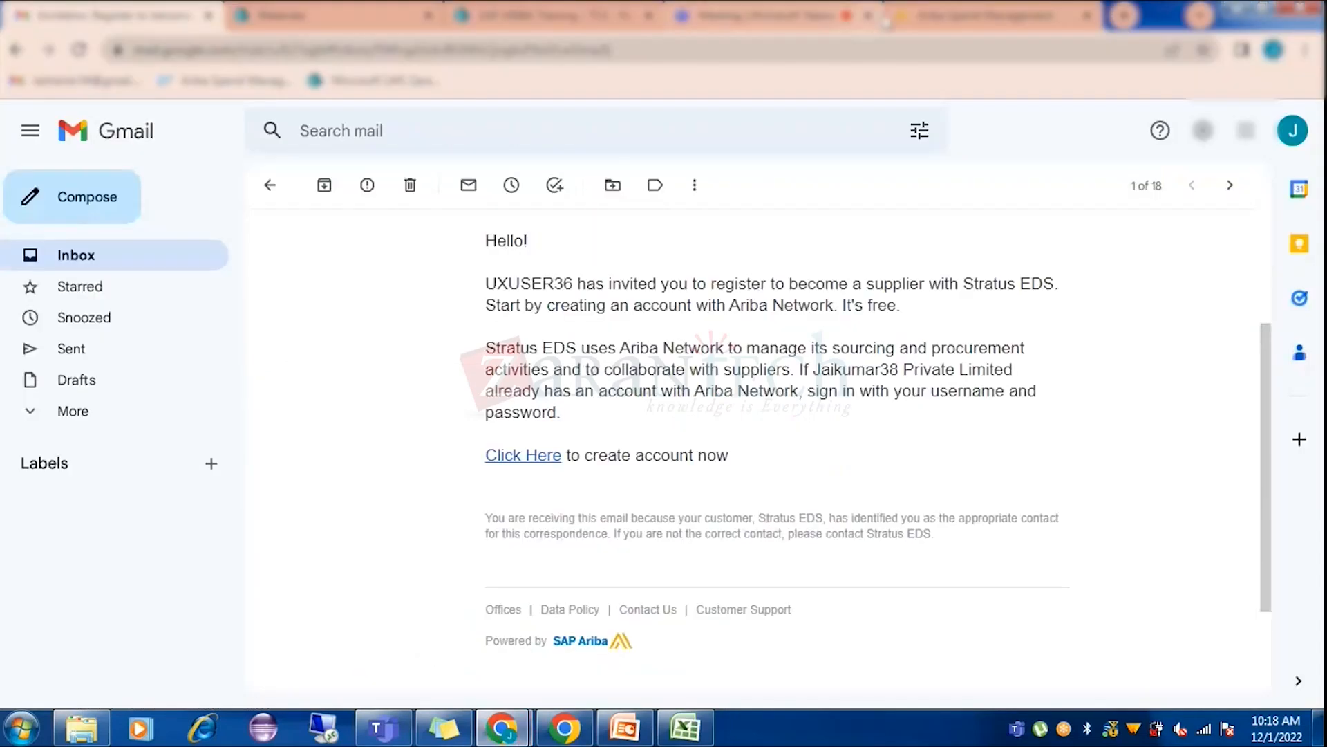
{"action": "left_click", "coordinate": [941, 9]}
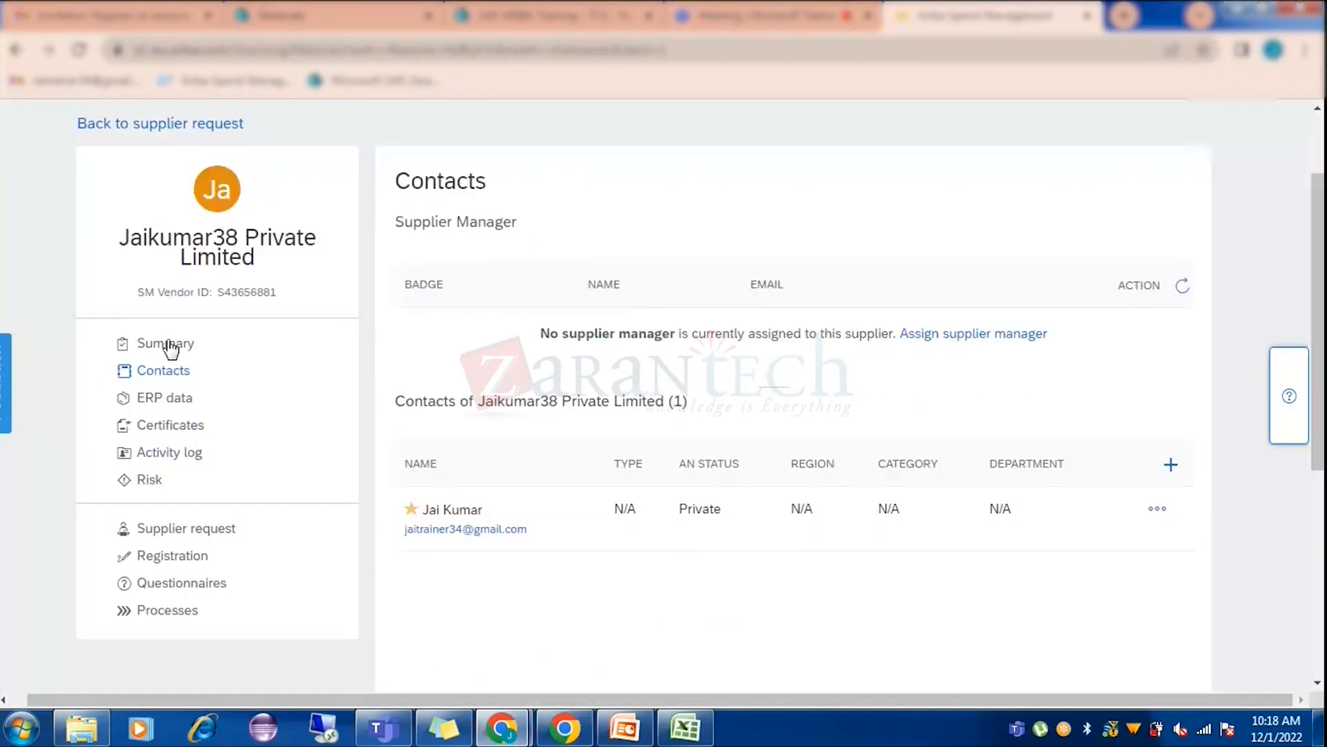
{"action": "left_click", "coordinate": [170, 345]}
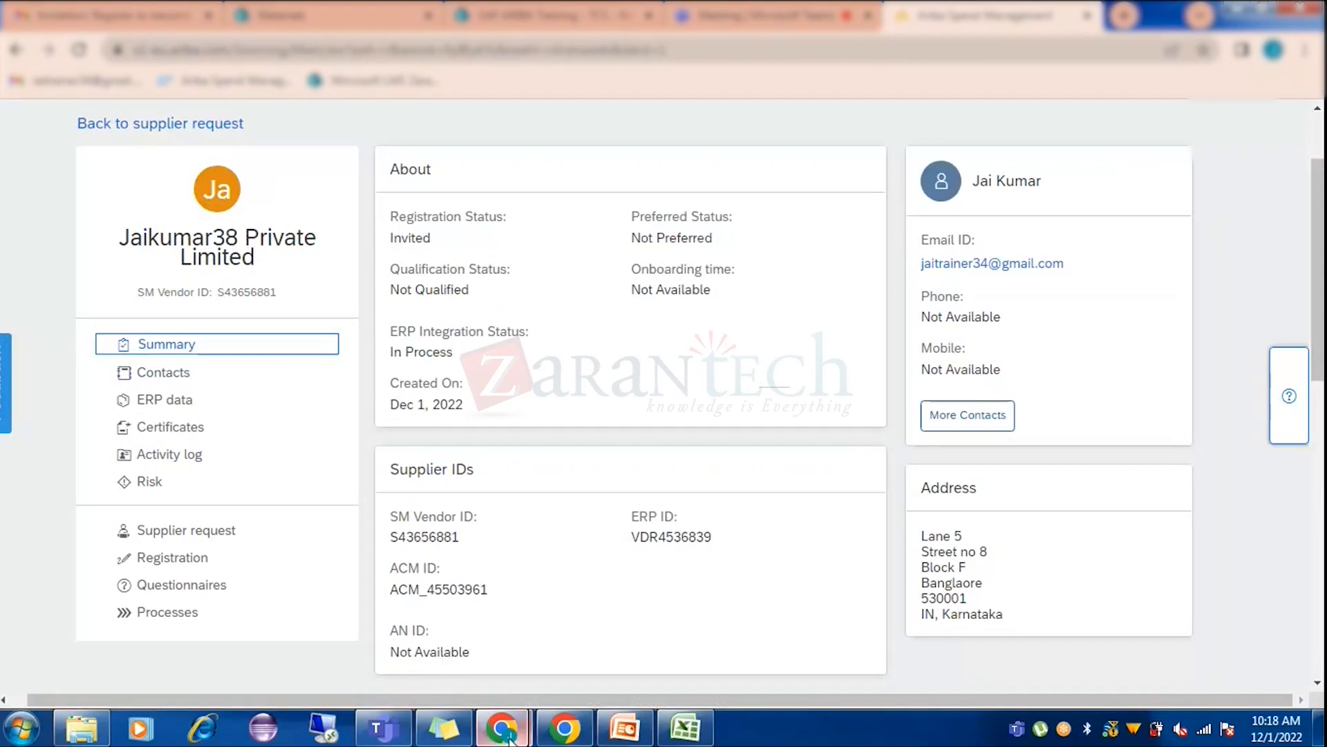
{"action": "mouse_move", "coordinate": [509, 737]}
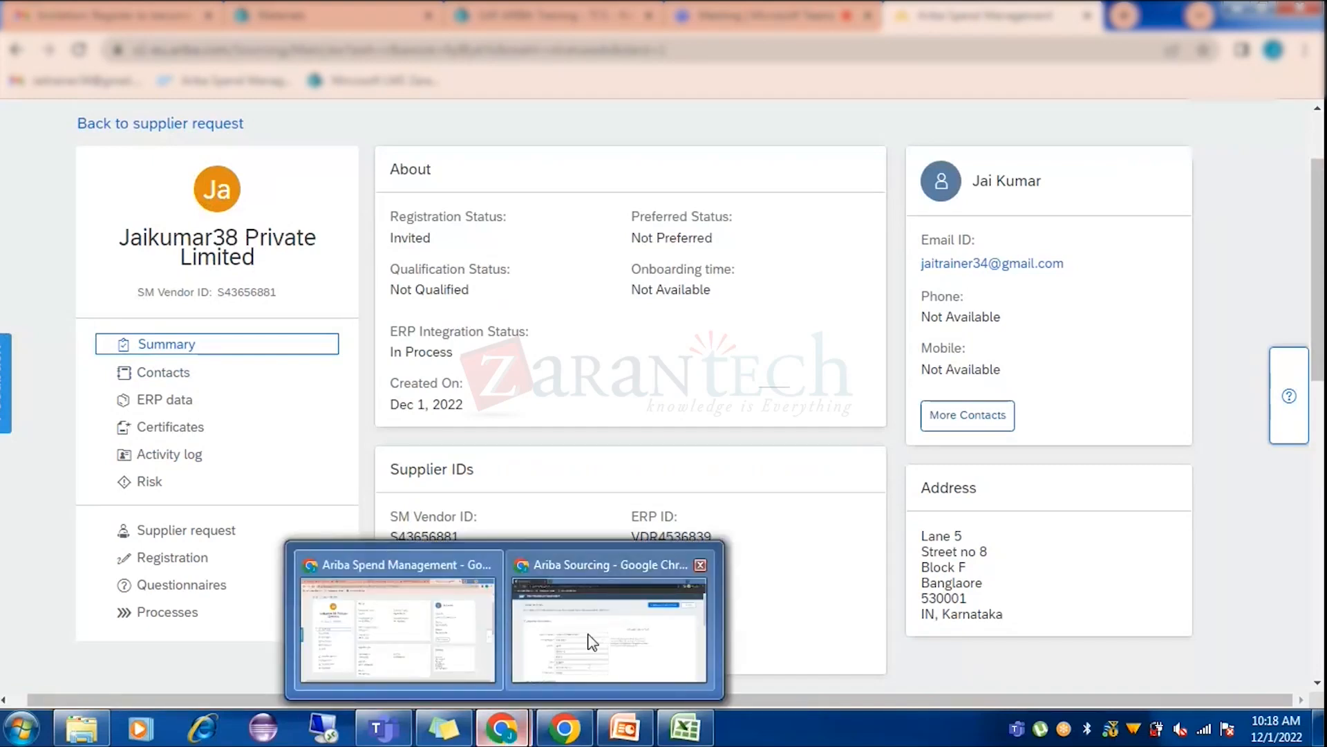
{"action": "left_click", "coordinate": [593, 642]}
Scroll the form to 'Tell us more about your business' and Product and Service Categories.
{"action": "scroll", "coordinate": [533, 442], "scroll_direction": "down", "scroll_amount": 3}
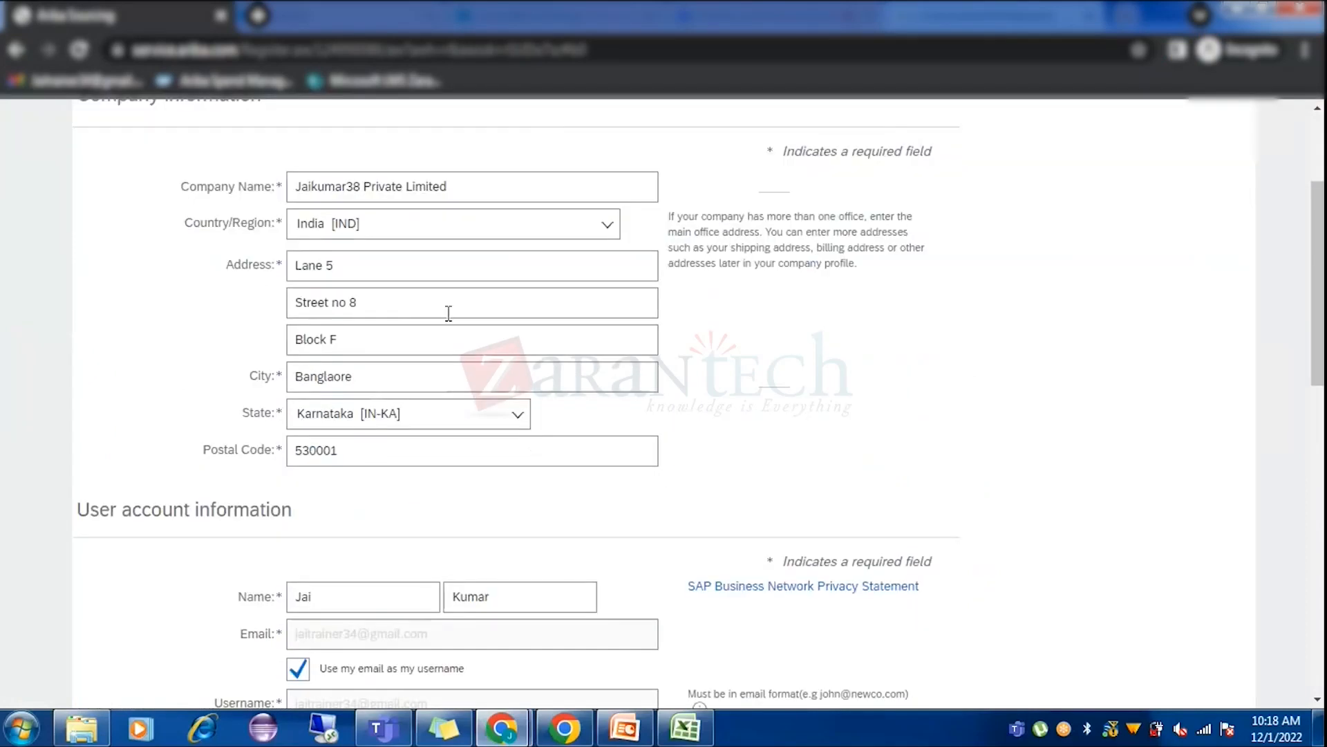
{"action": "scroll", "coordinate": [449, 314], "scroll_direction": "down", "scroll_amount": 10}
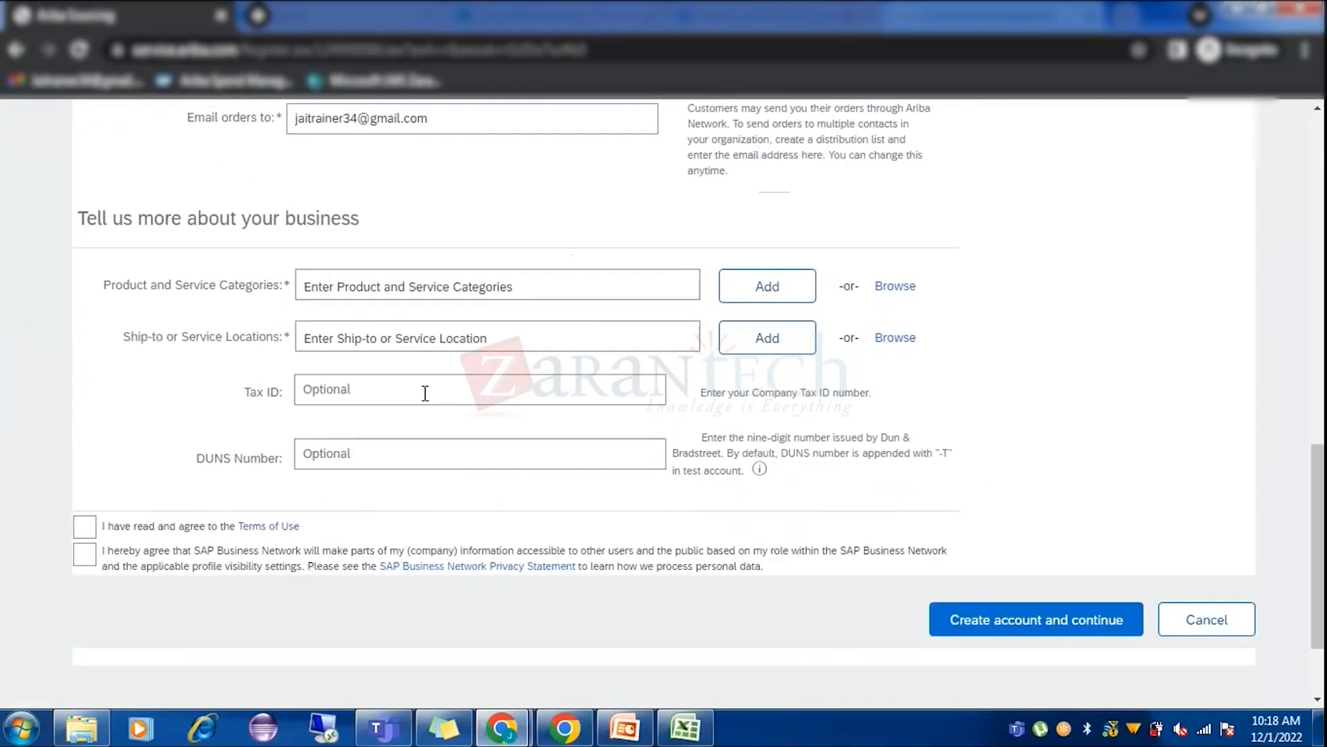
{"action": "scroll", "coordinate": [425, 393], "scroll_direction": "up", "scroll_amount": 1}
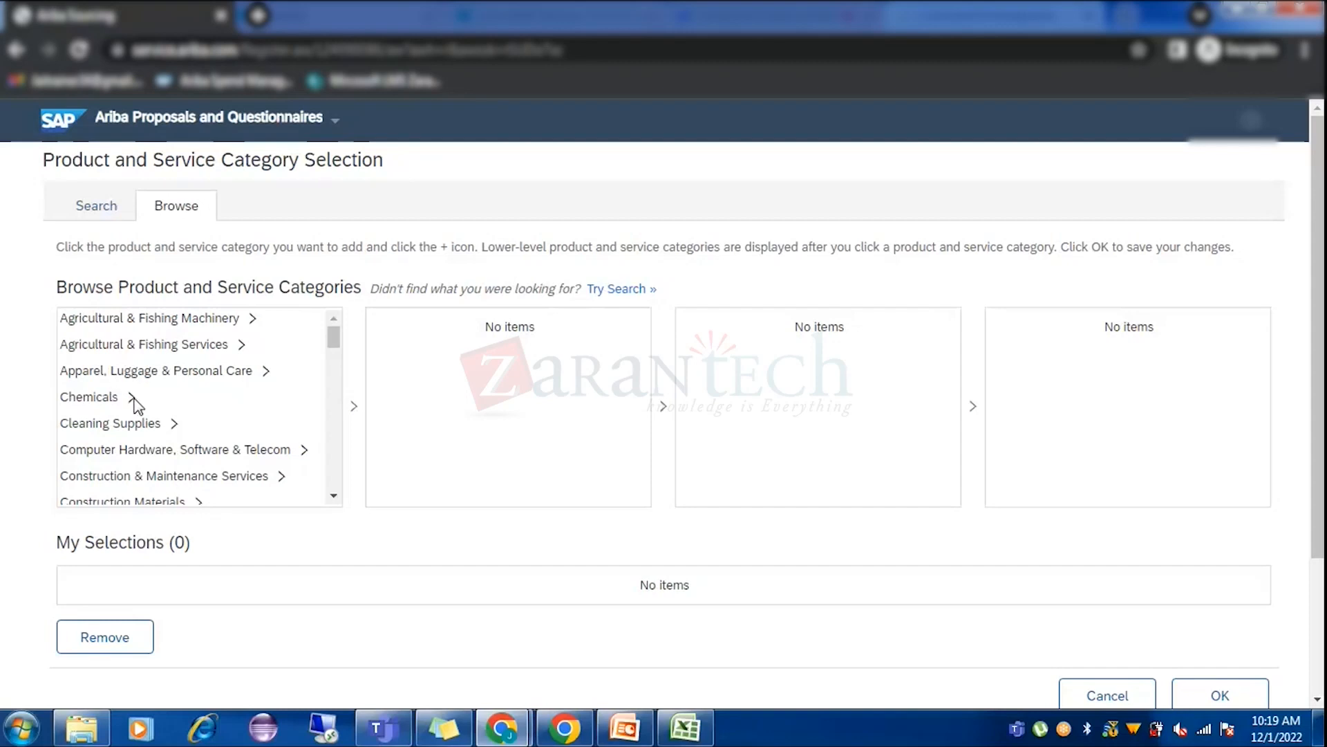
Drill into Chemicals > Explosive Materials > Explosives in the category browser.
{"action": "mouse_move", "coordinate": [133, 401]}
{"action": "left_mouse_down"}
{"action": "mouse_move", "coordinate": [291, 423]}
{"action": "mouse_move", "coordinate": [429, 394]}
{"action": "left_mouse_up"}
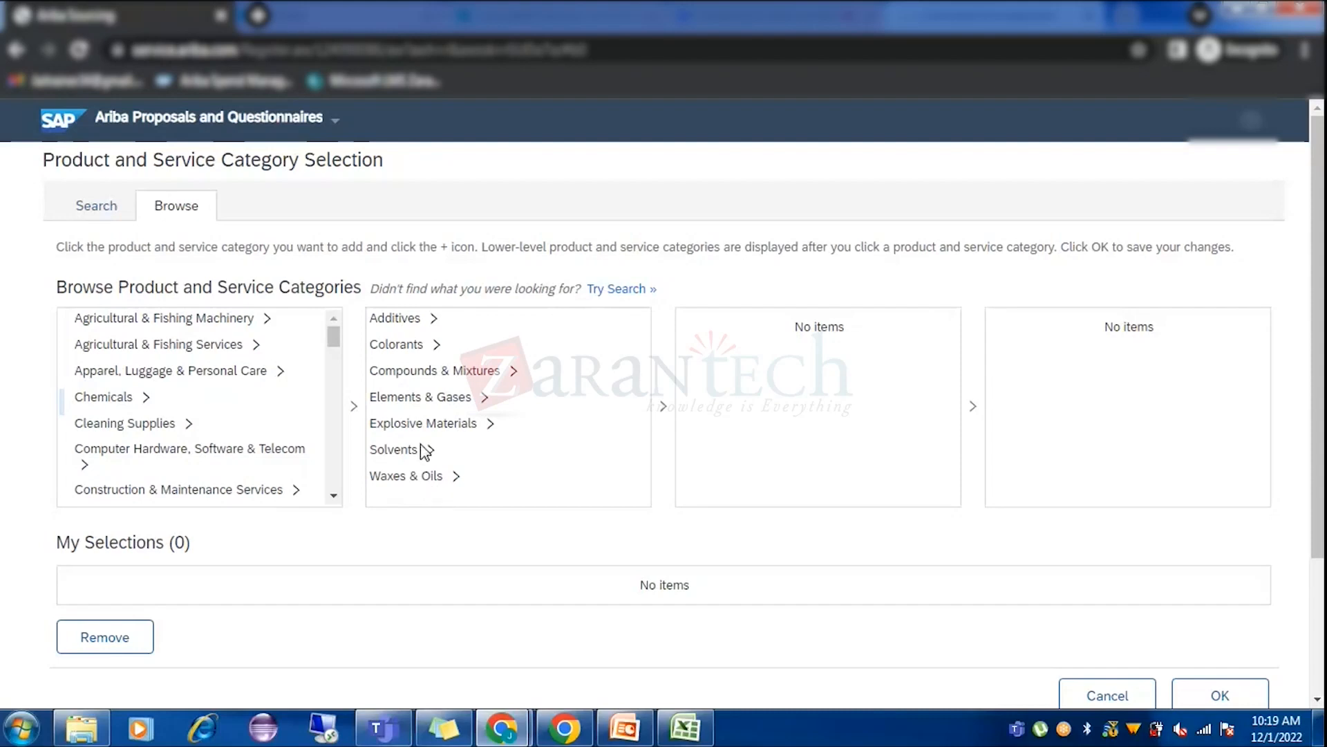
{"action": "left_click_drag", "start_coordinate": [493, 426], "coordinate": [591, 411]}
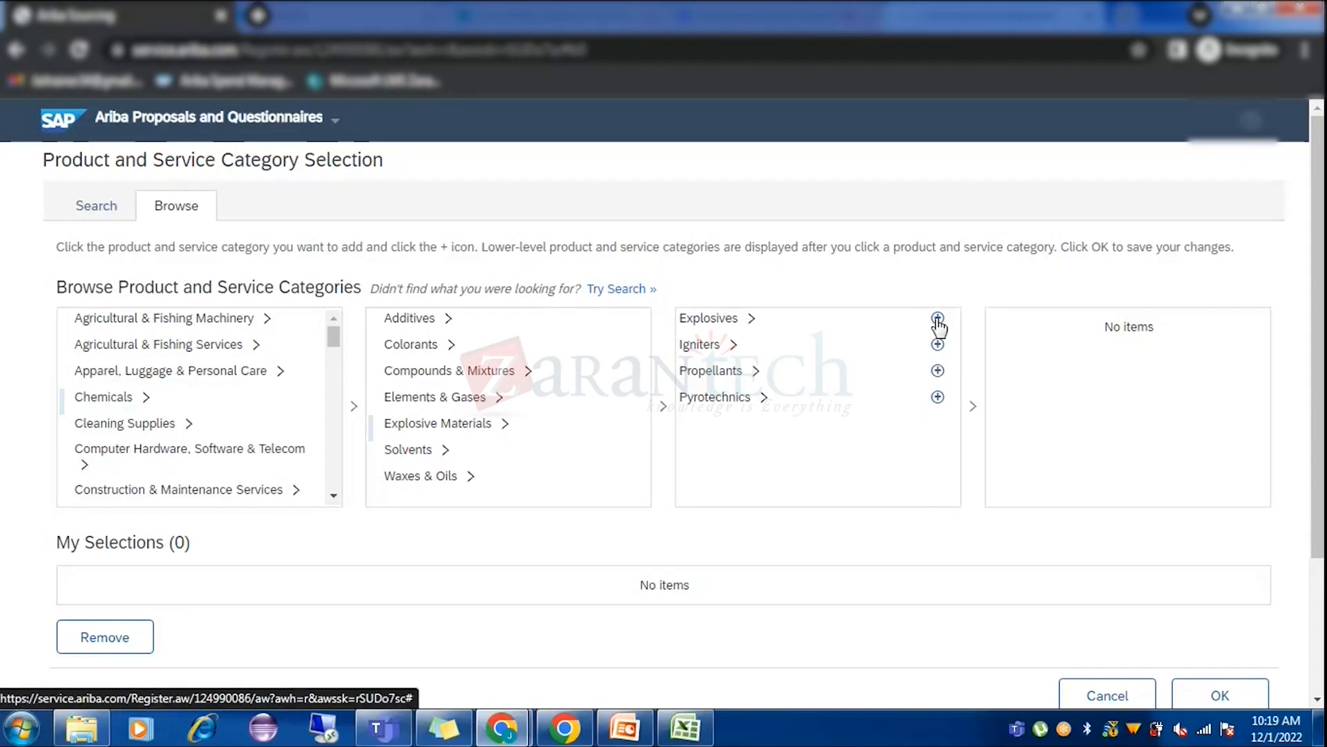
{"action": "left_click", "coordinate": [753, 320]}
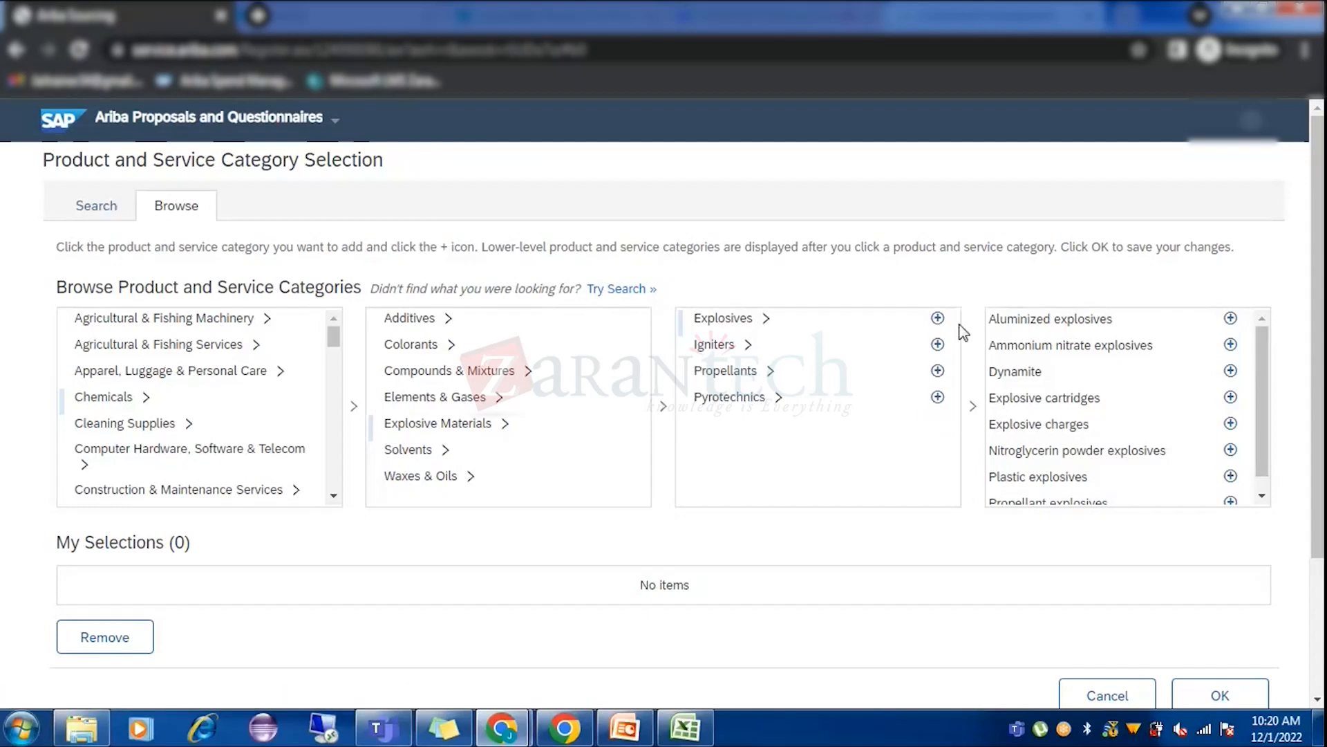
Add Aluminized explosives and Nitroglycerin powder explosives and confirm with OK.
{"action": "left_click", "coordinate": [1230, 318]}
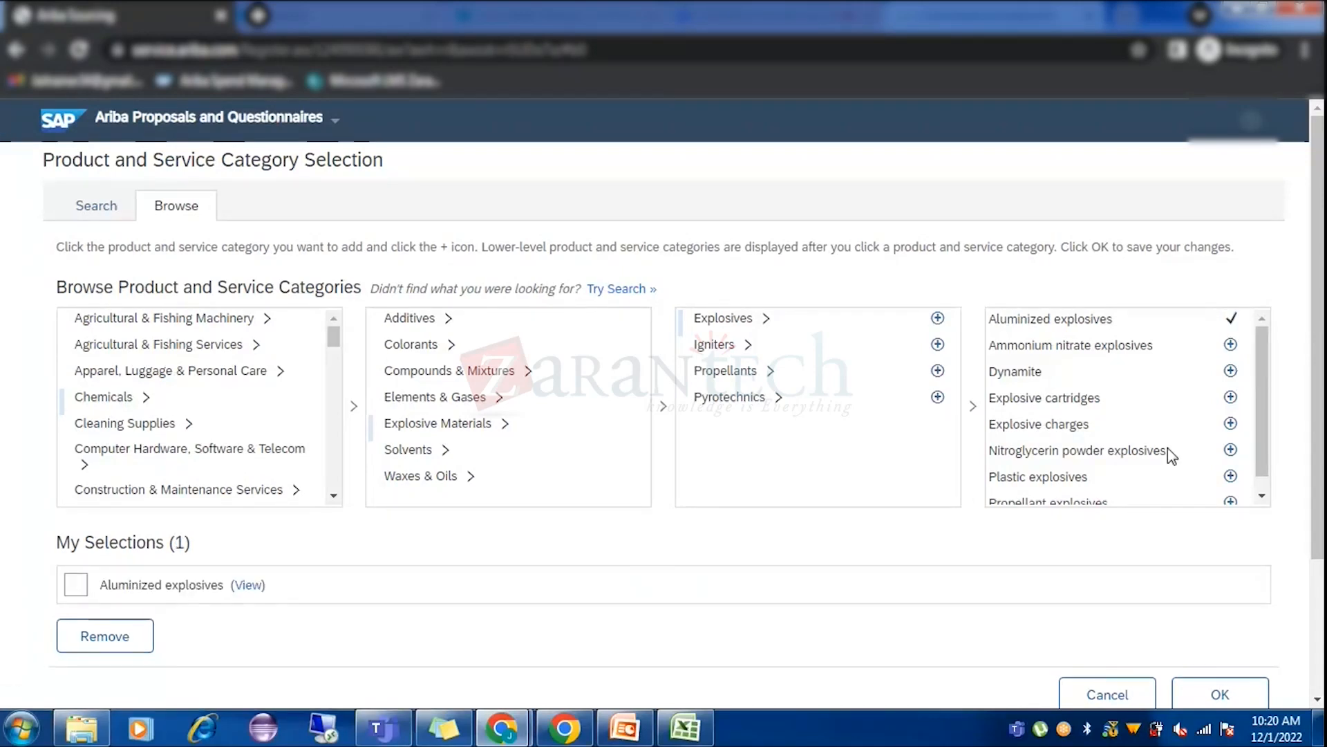
{"action": "scroll", "coordinate": [1143, 457], "scroll_direction": "down", "scroll_amount": 1}
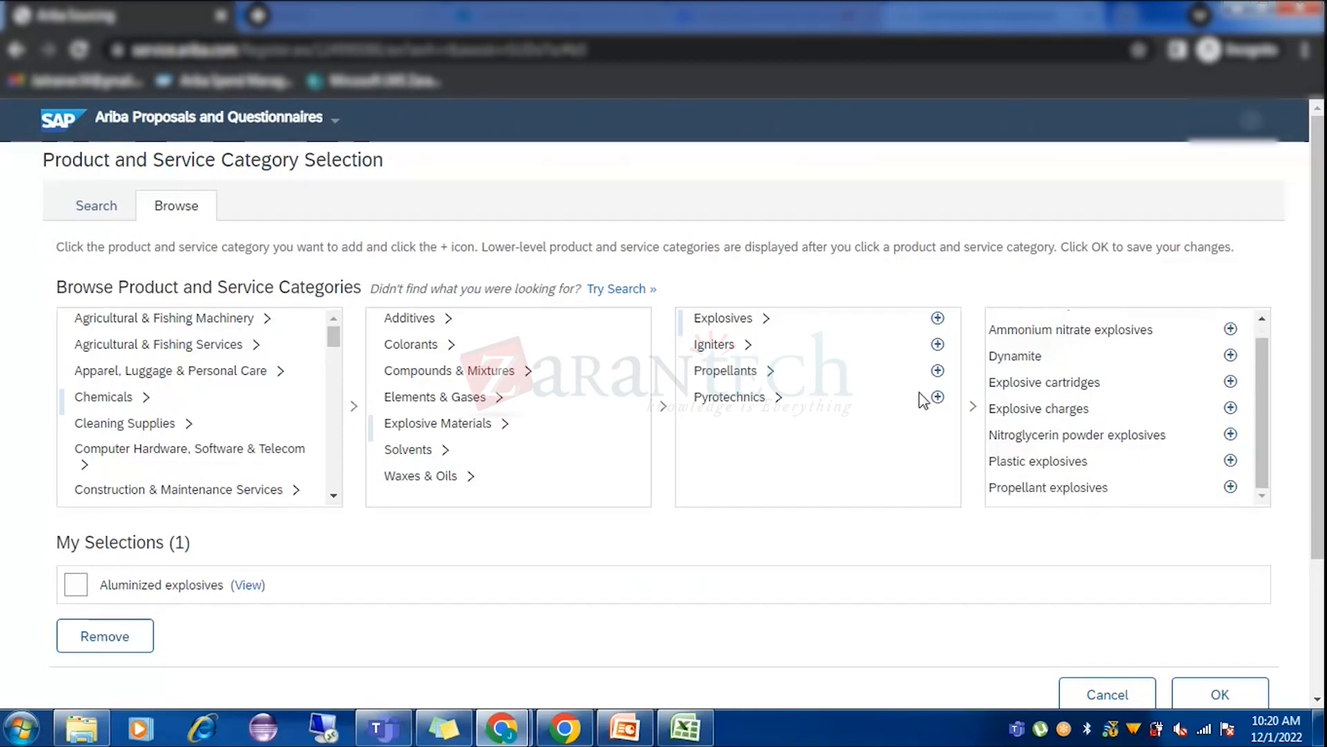
{"action": "left_click", "coordinate": [1230, 434]}
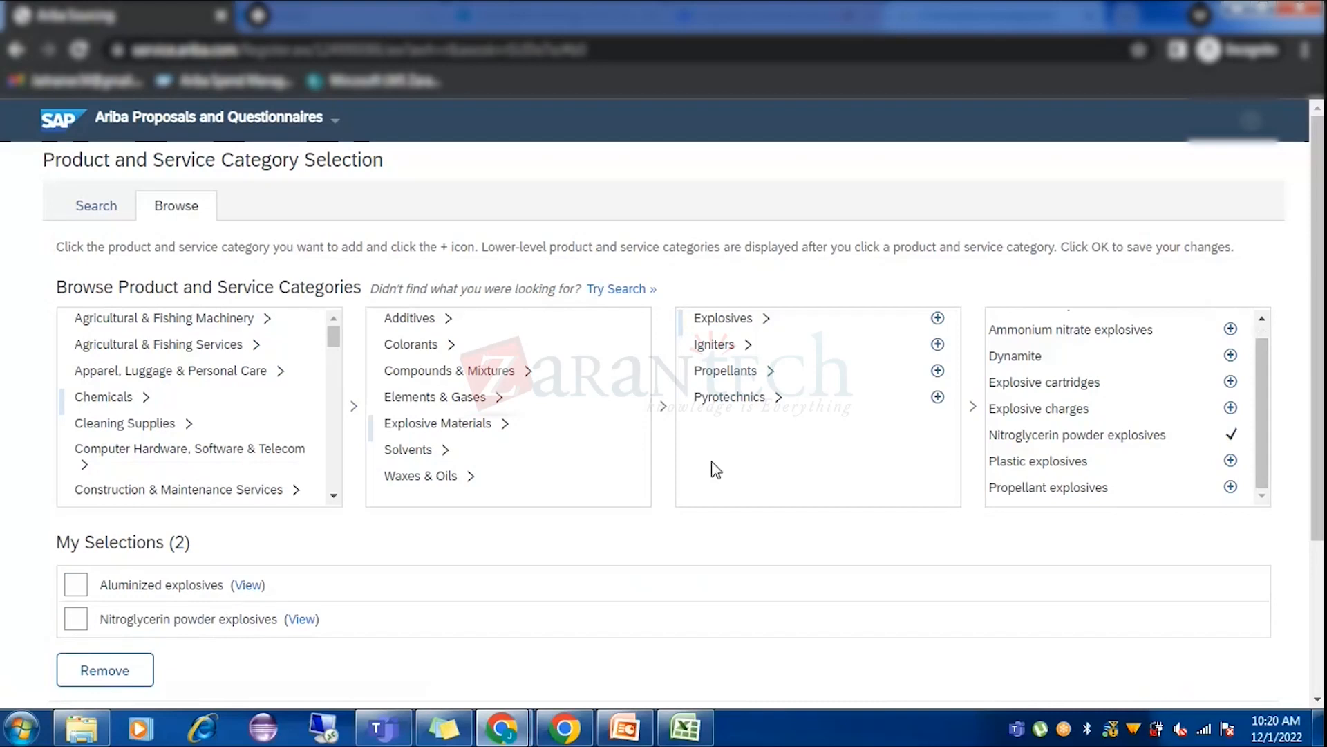
{"action": "scroll", "coordinate": [76, 477], "scroll_direction": "down", "scroll_amount": 2}
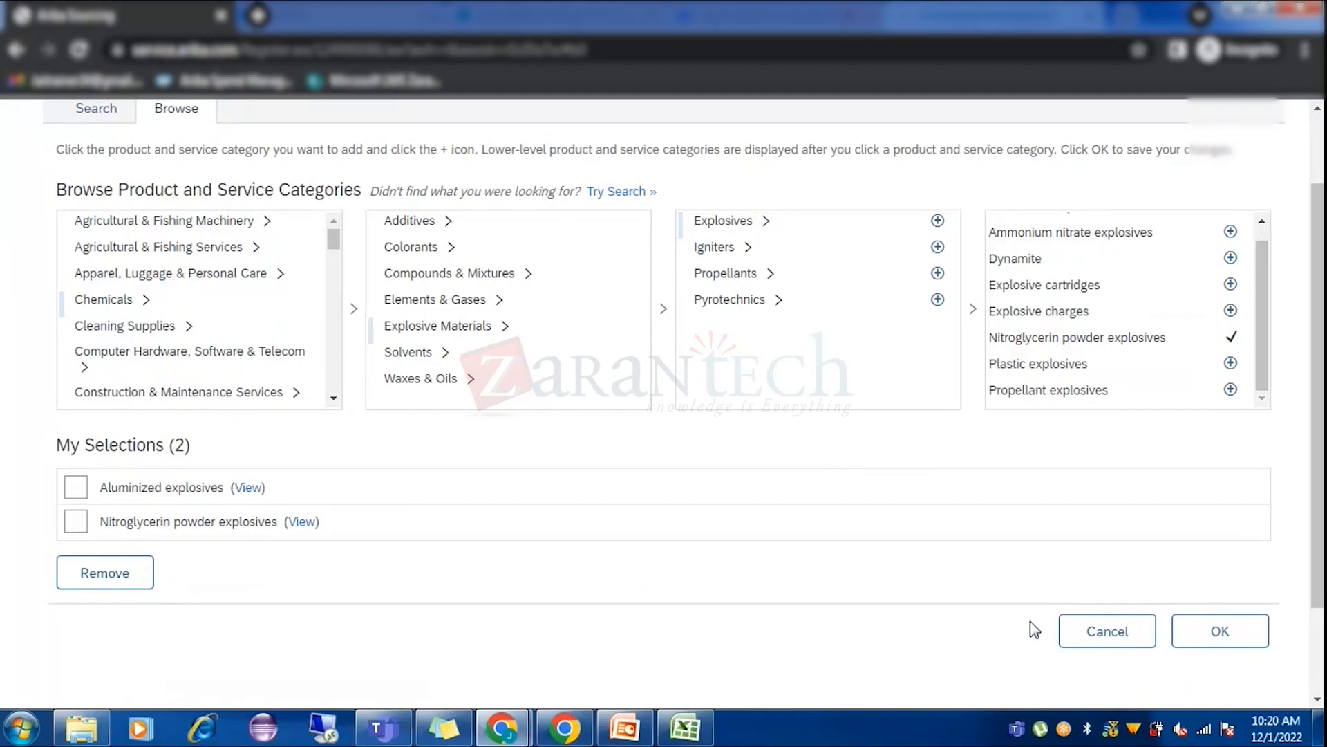
{"action": "left_click", "coordinate": [1218, 629]}
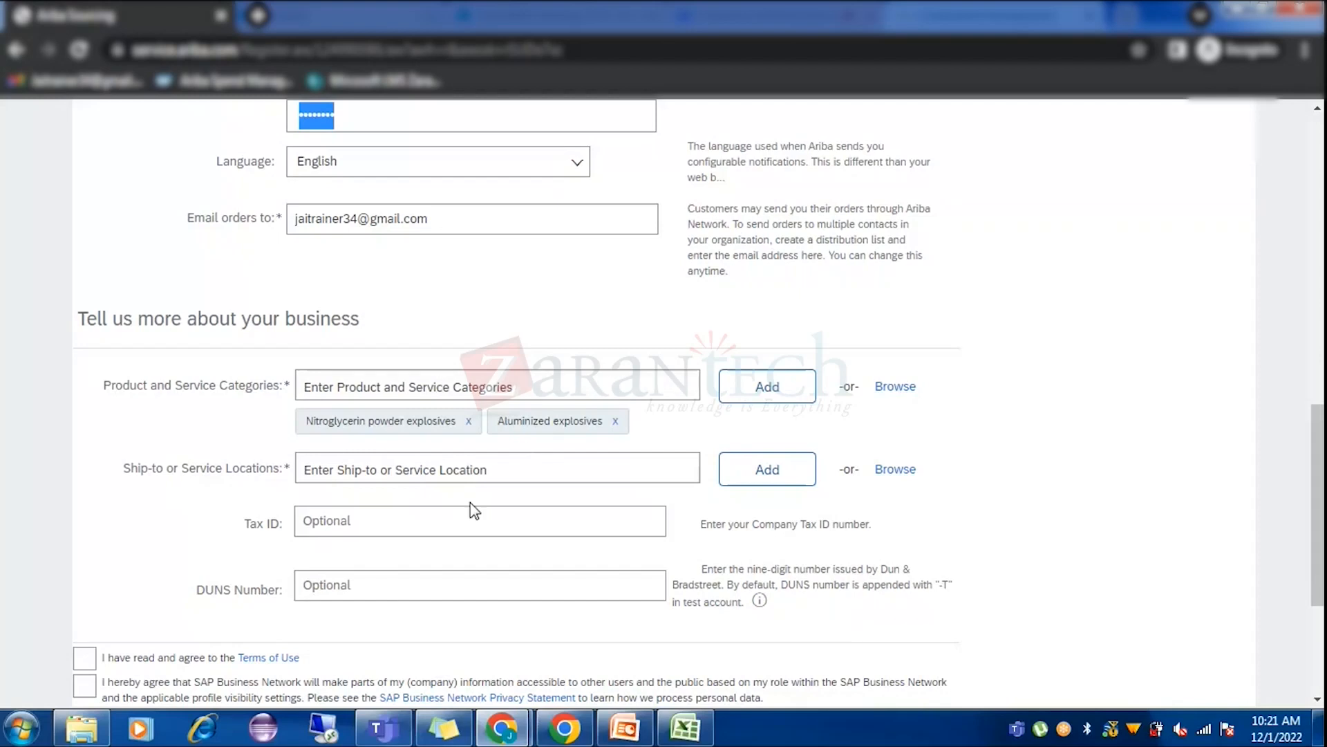
Reopen the category browser, with Aluminized and Nitroglycerin powder explosives still in My Selections.
{"action": "left_click_drag", "start_coordinate": [903, 390], "coordinate": [636, 310]}
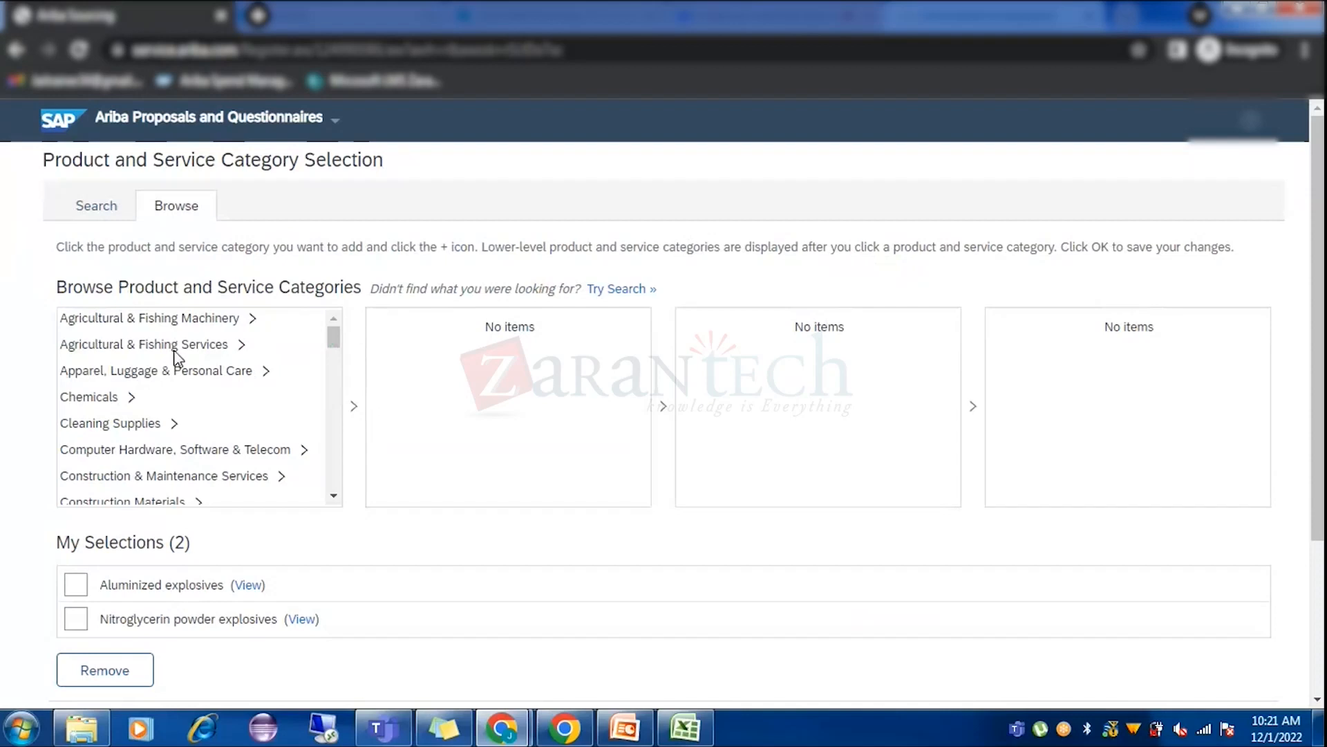
Scroll down the category list, returning to Jaikumar38 Private Limited's buyer-side Summary page.
{"action": "scroll", "coordinate": [175, 356], "scroll_direction": "down", "scroll_amount": 6}
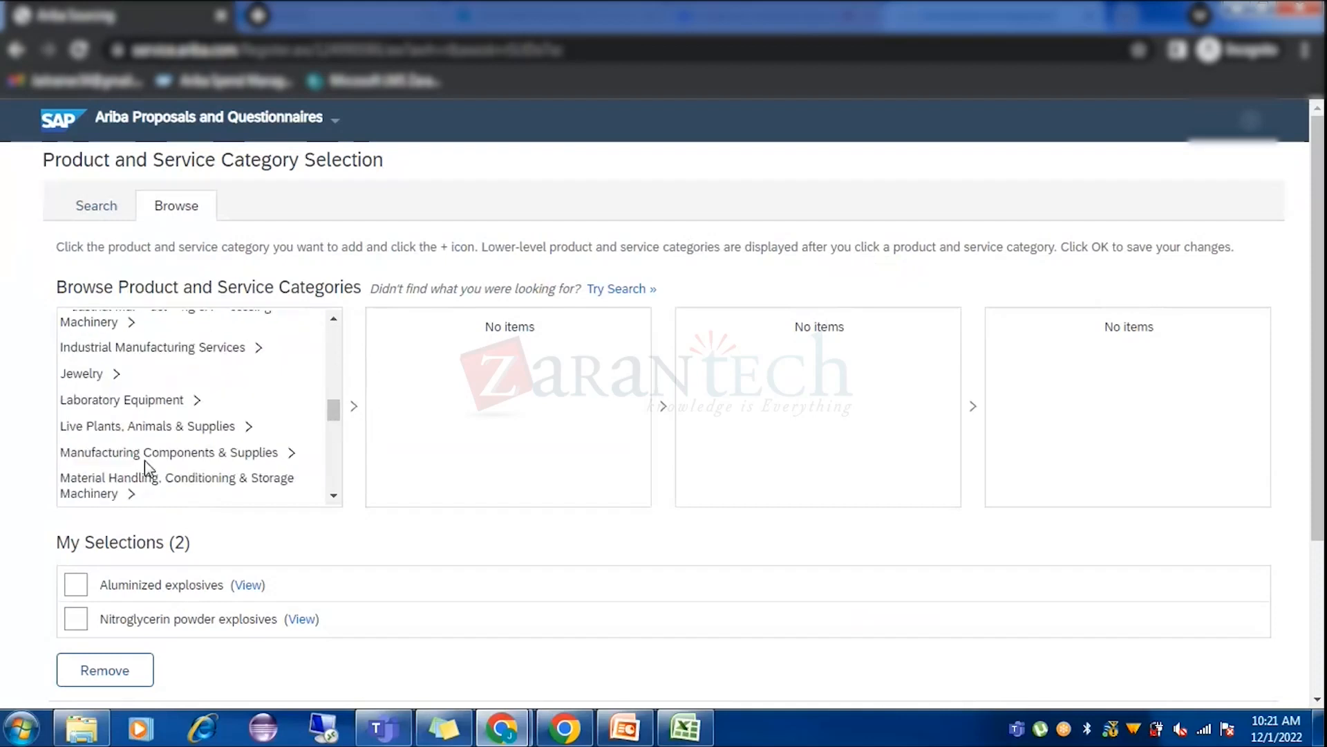
{"action": "scroll", "coordinate": [144, 459], "scroll_direction": "down", "scroll_amount": 2}
{"action": "scroll", "coordinate": [144, 462], "scroll_direction": "down", "scroll_amount": 5}
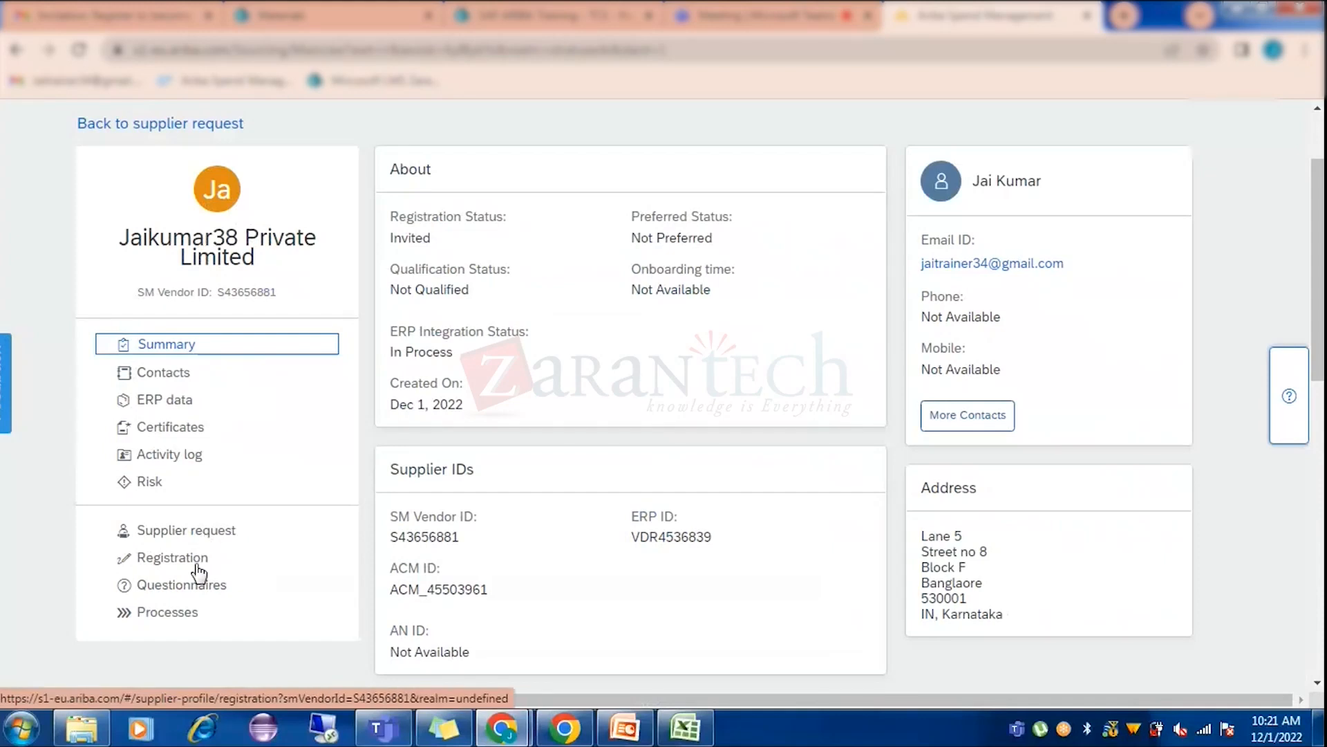
Return to the Supplier Management home and start a new Requisition from the Create menu.
{"action": "scroll", "coordinate": [113, 133], "scroll_direction": "up", "scroll_amount": 2}
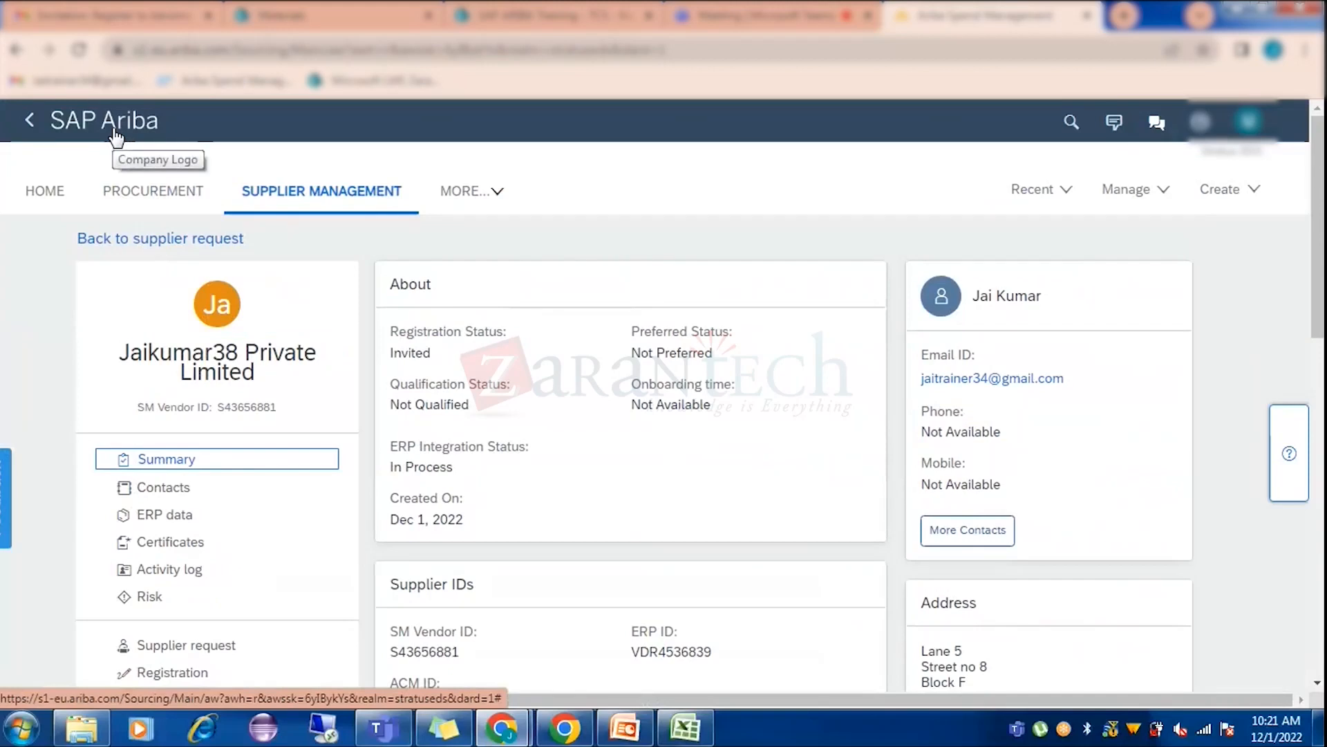
{"action": "left_click", "coordinate": [114, 136]}
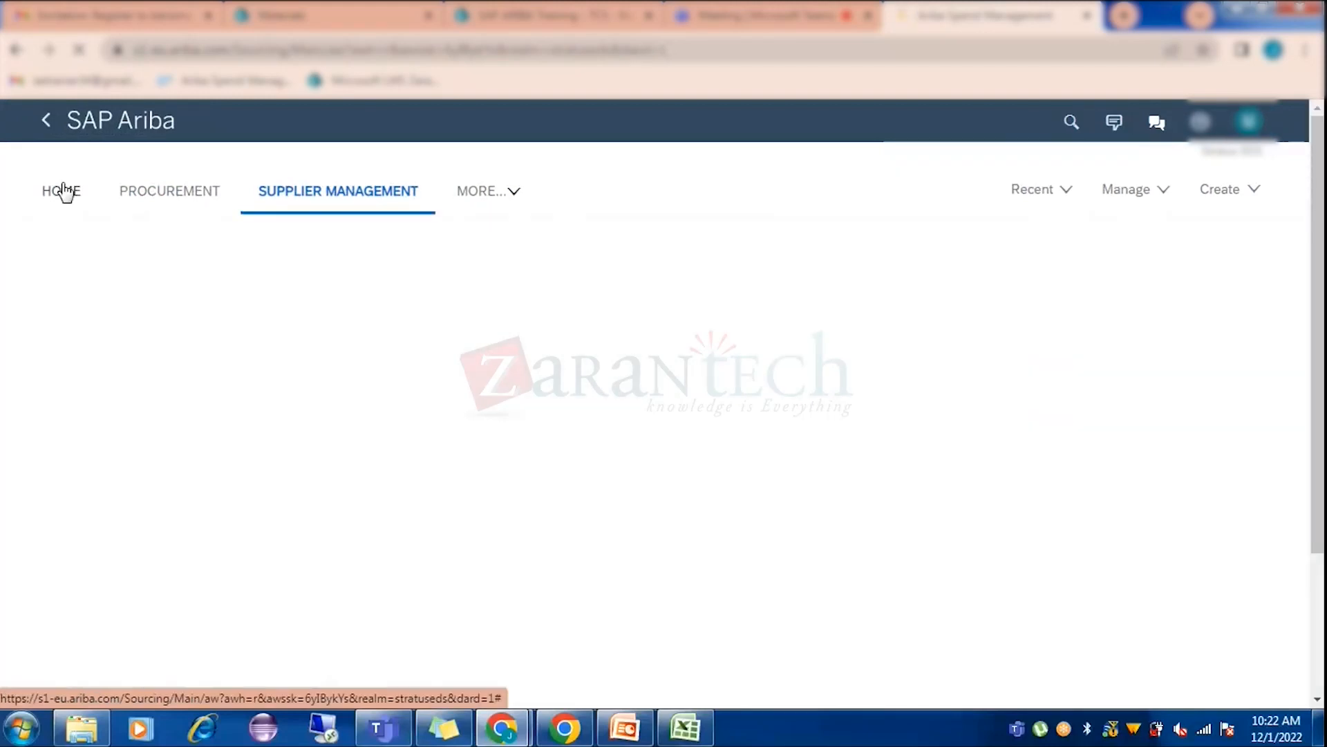
{"action": "left_click", "coordinate": [62, 190]}
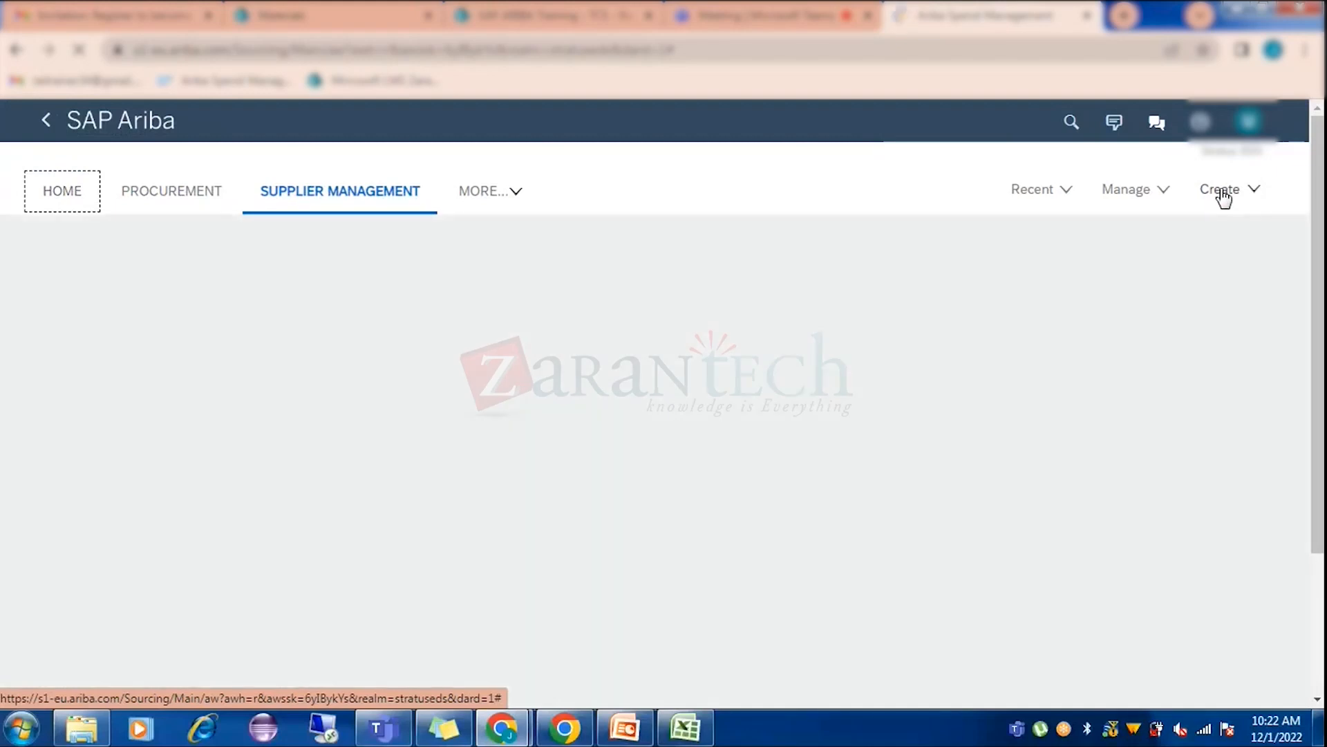
{"action": "left_click", "coordinate": [1222, 193]}
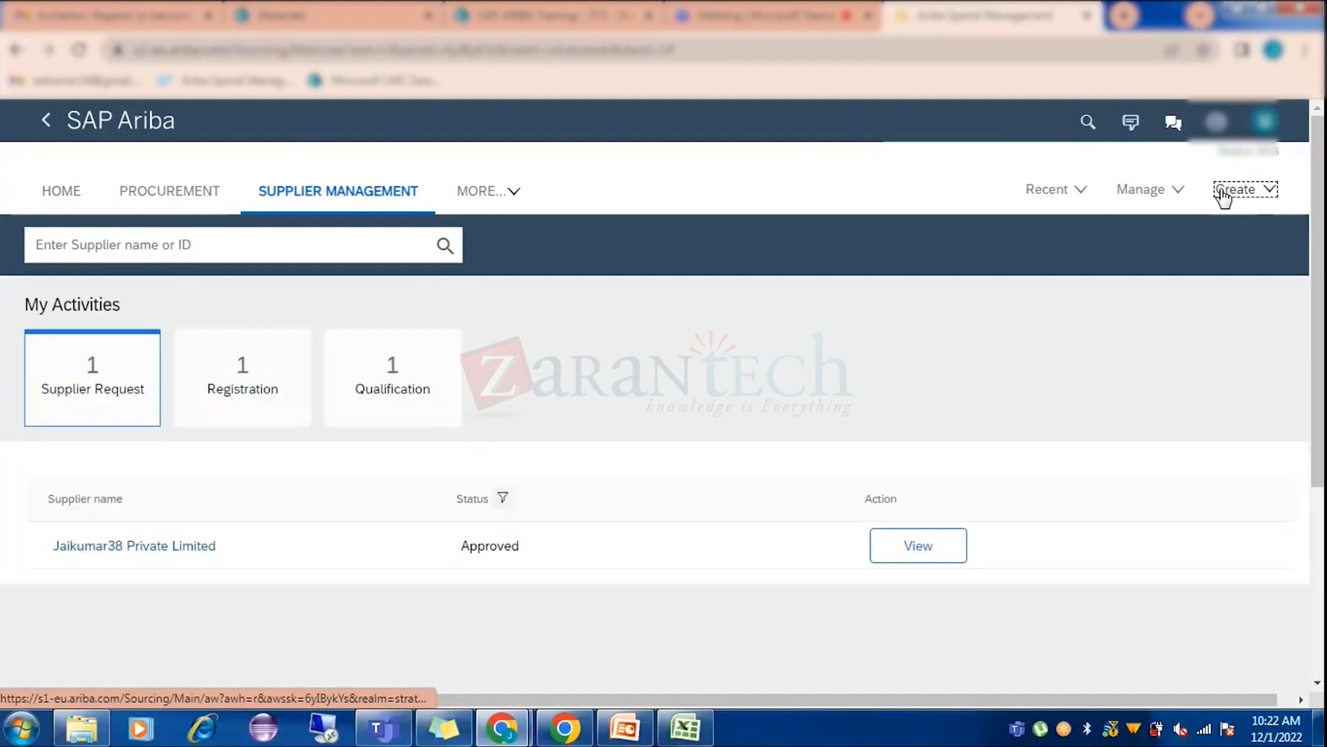
{"action": "left_click", "coordinate": [1252, 197]}
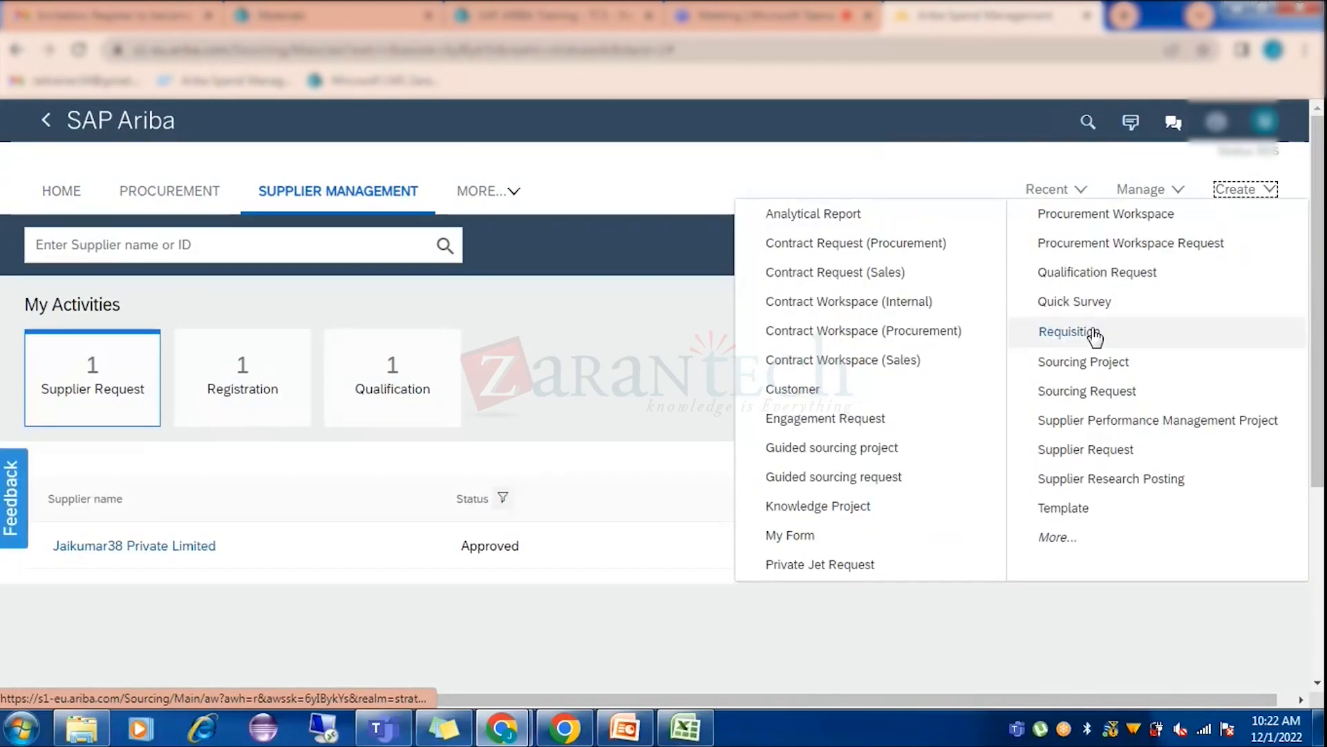
{"action": "left_click", "coordinate": [1094, 334]}
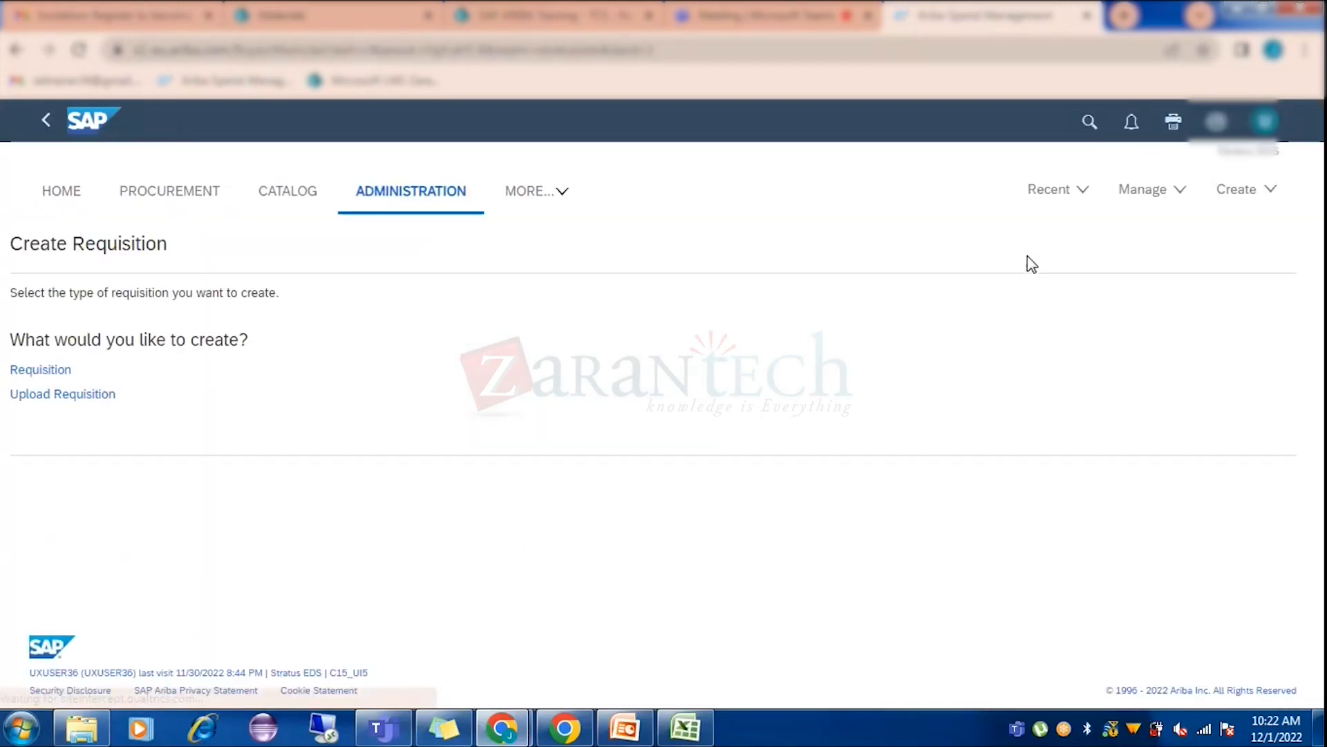
Start a standard requisition, then delete draft PR12813 via Procurement and confirm.
{"action": "left_click", "coordinate": [18, 376]}
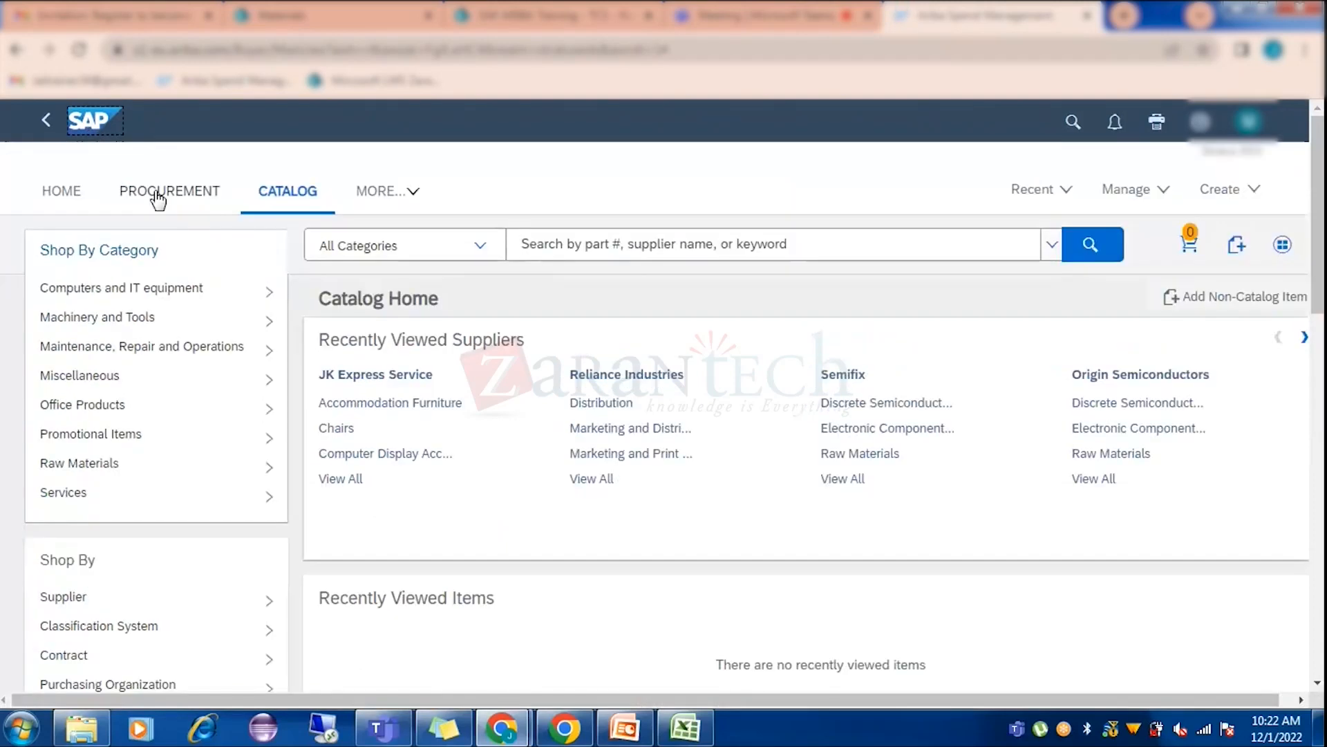
{"action": "left_click", "coordinate": [380, 191]}
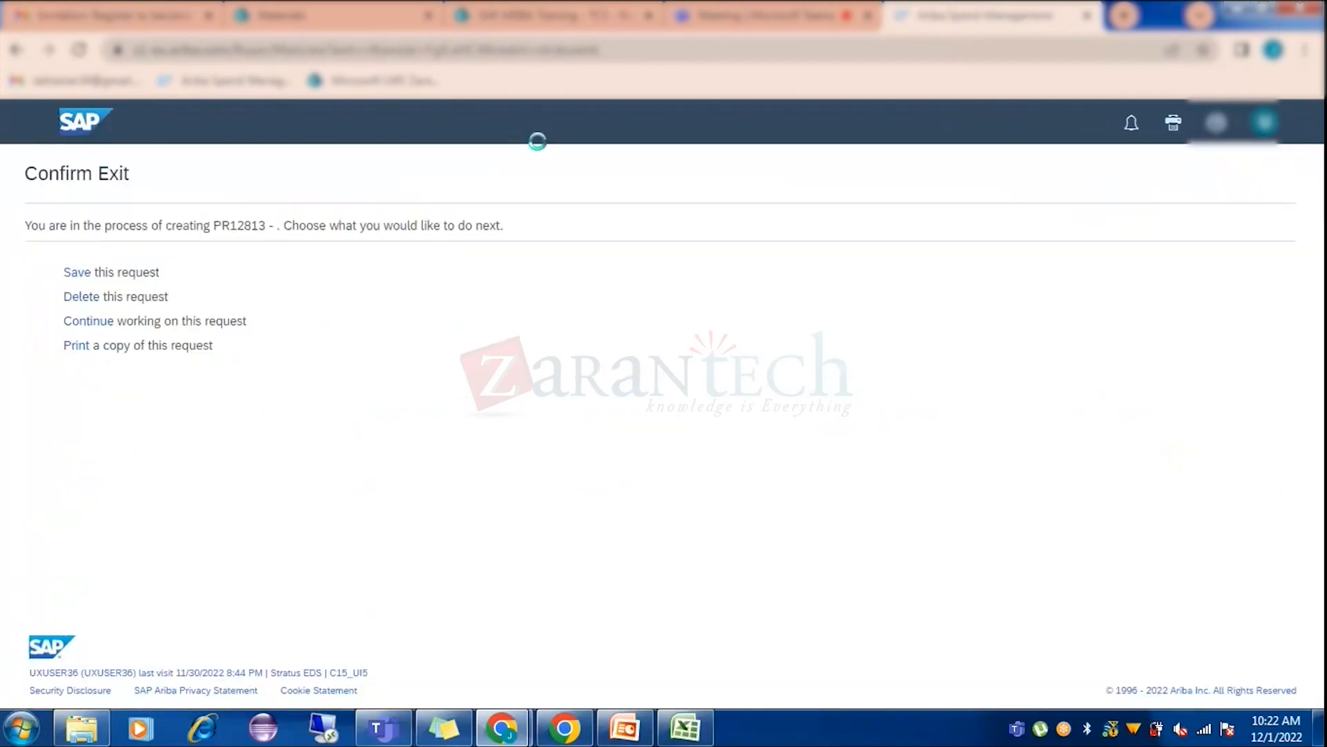
{"action": "left_click", "coordinate": [83, 297]}
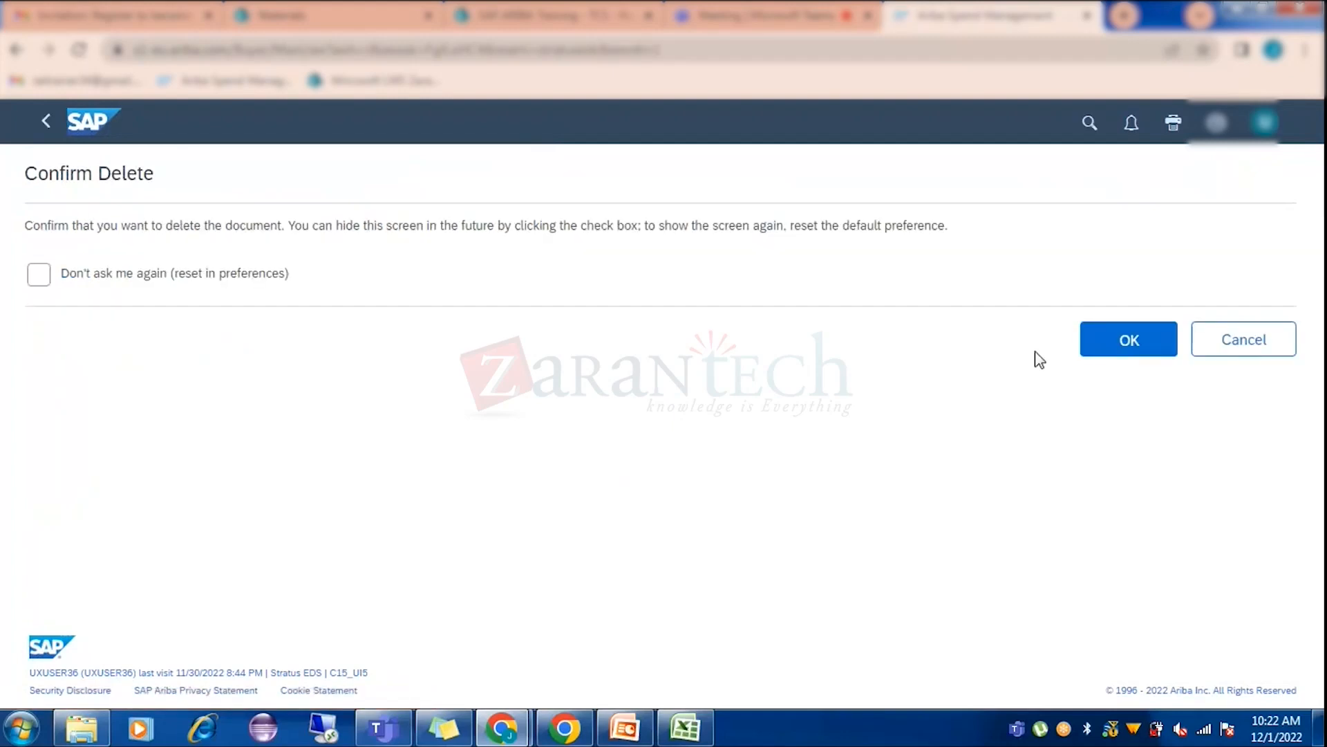
{"action": "left_click", "coordinate": [1102, 342]}
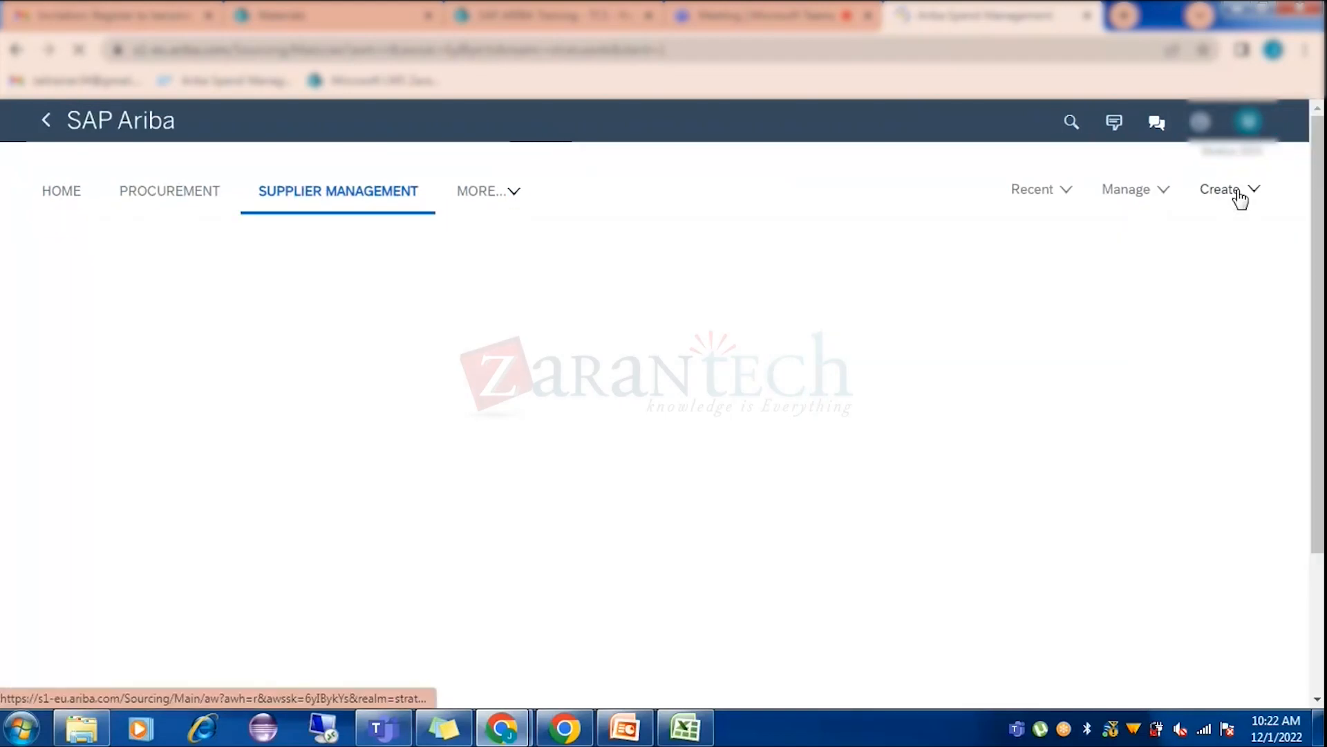
Choose Supplier Request from the Create menu on the Supplier Management home.
{"action": "left_click", "coordinate": [1235, 196]}
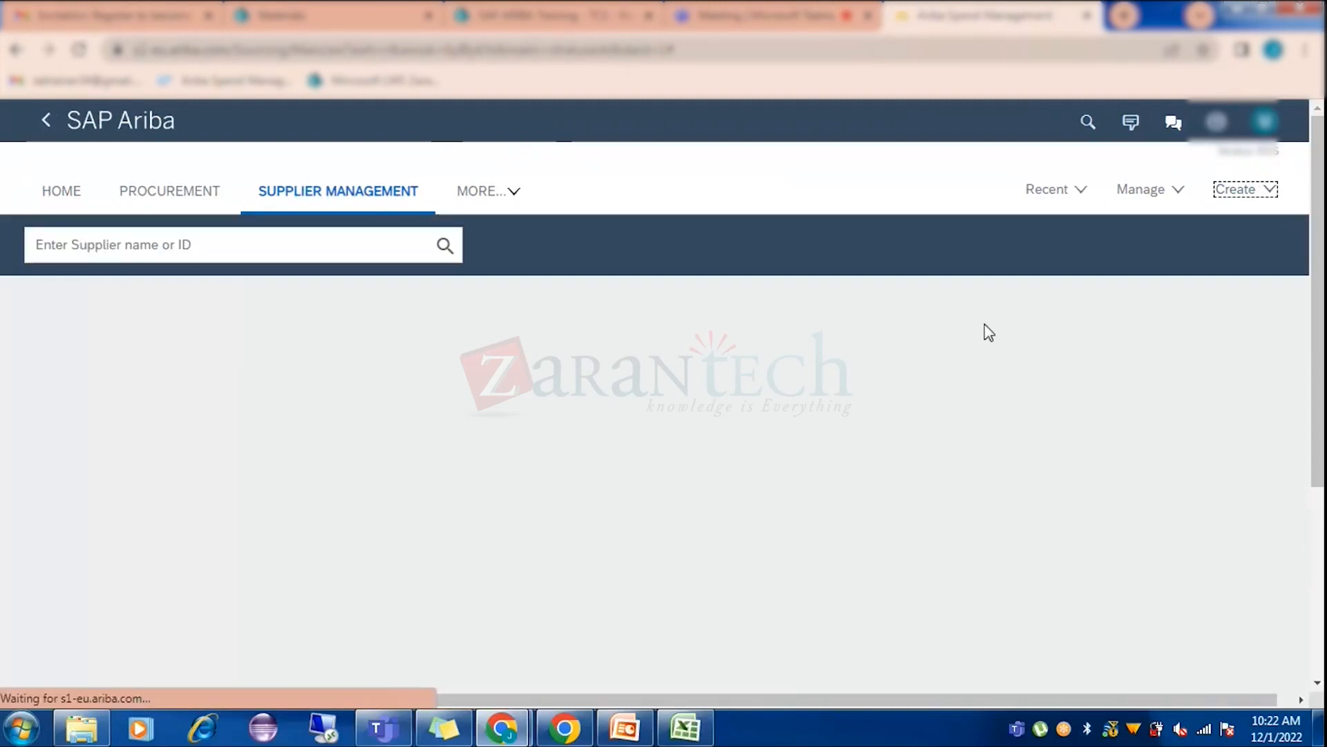
{"action": "left_click", "coordinate": [1240, 199]}
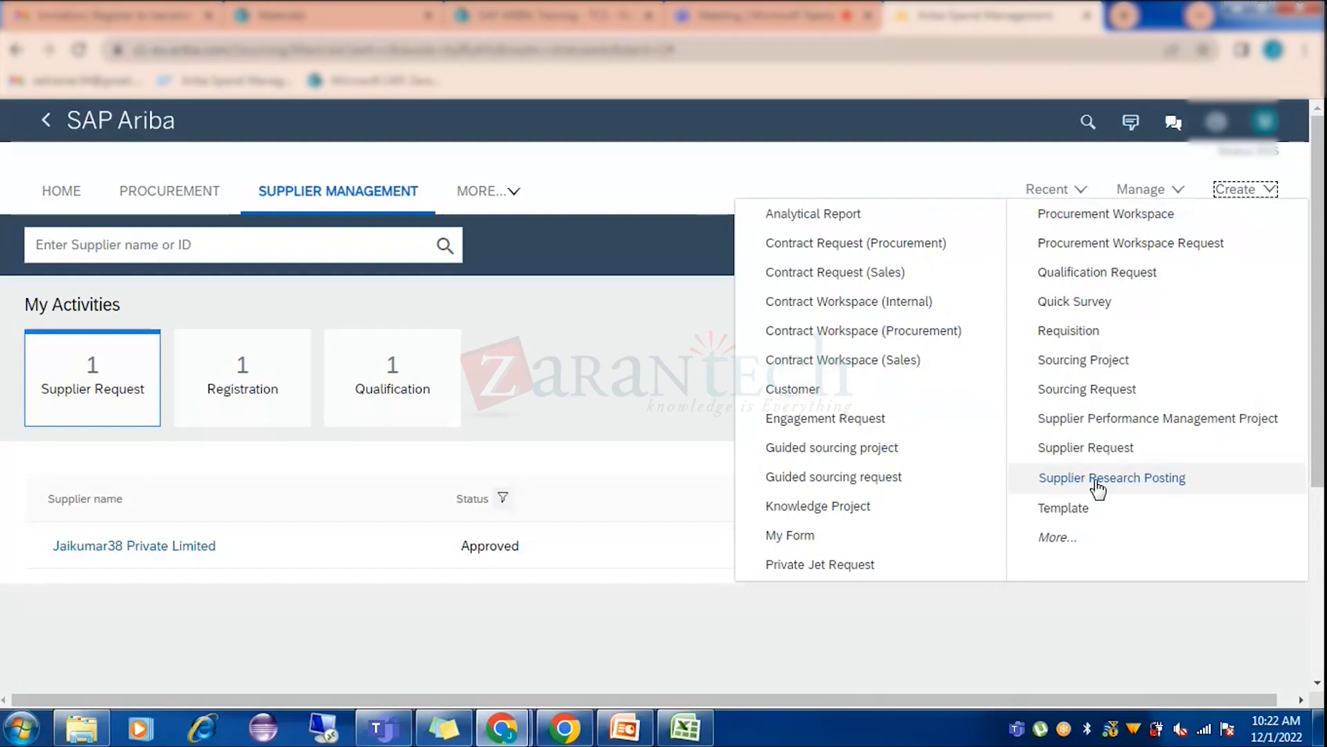
{"action": "left_click", "coordinate": [1104, 446]}
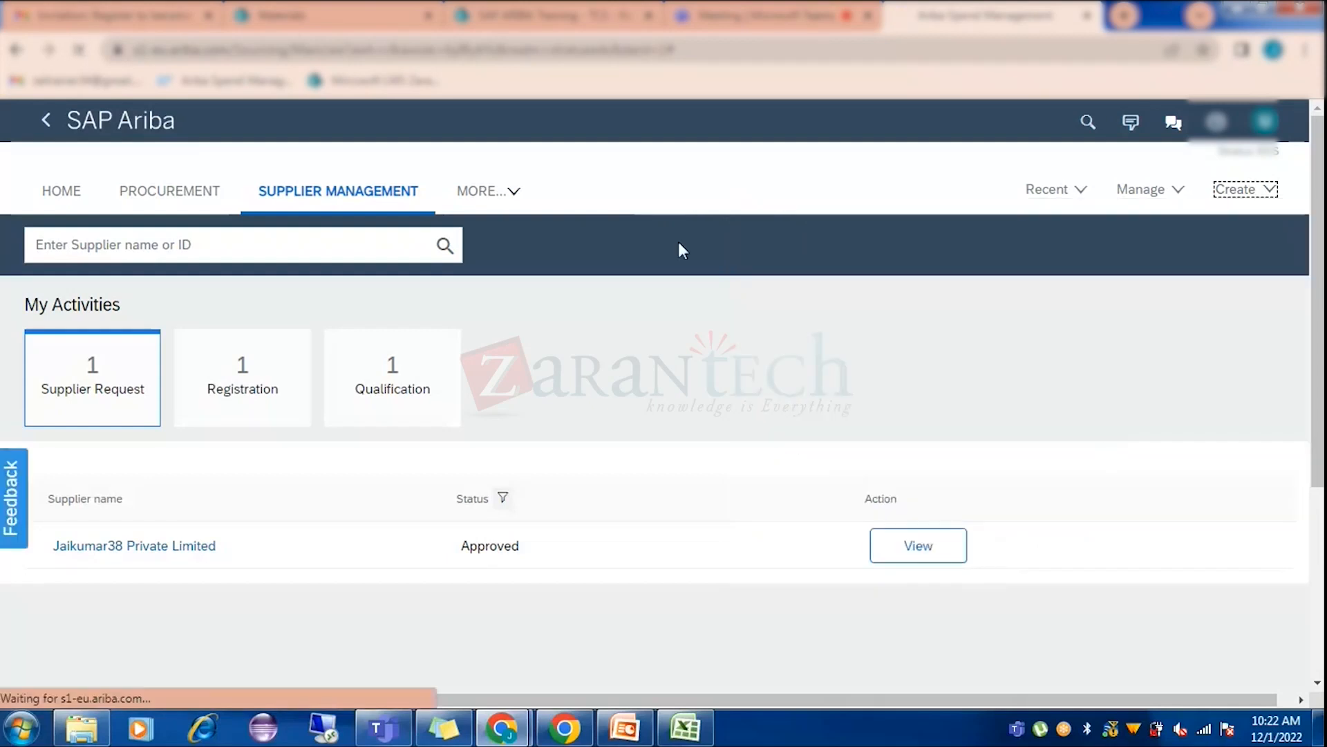
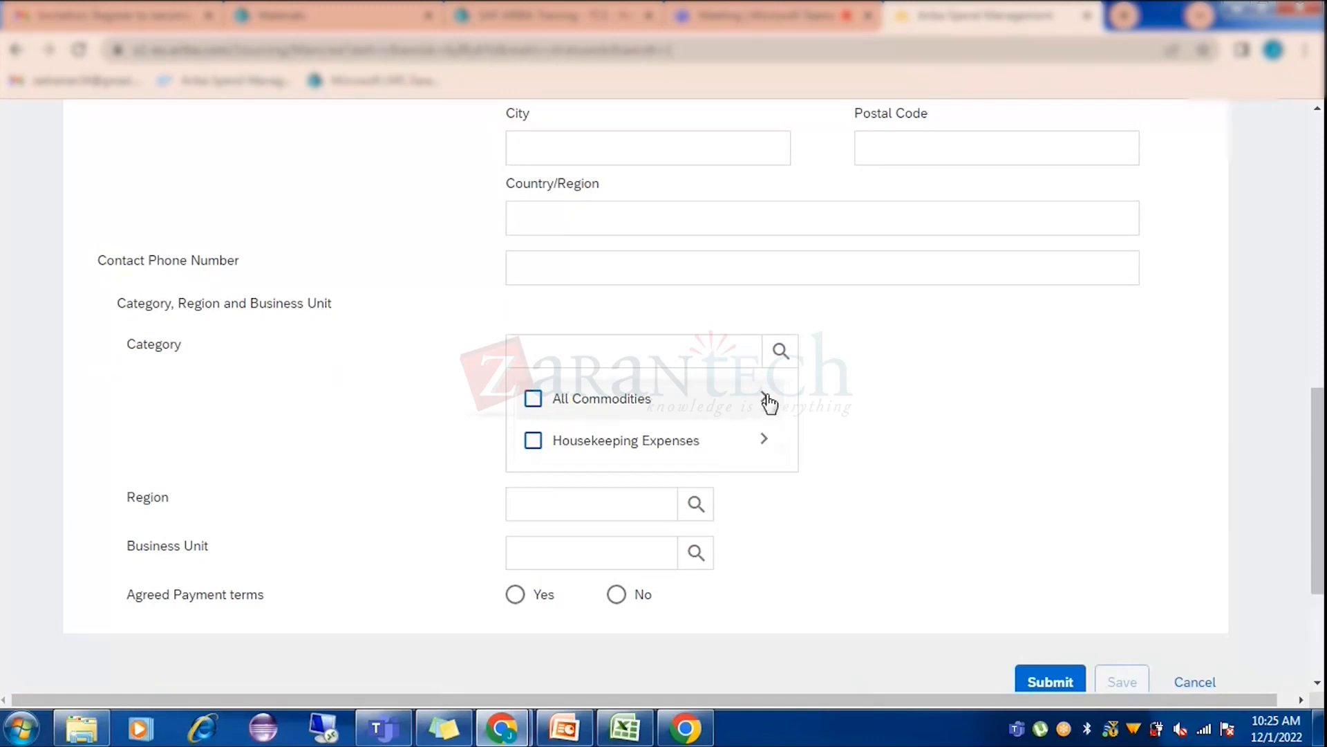
Expand All Commodities in the Category search and scroll through its subcategory list.
{"action": "left_click", "coordinate": [770, 403]}
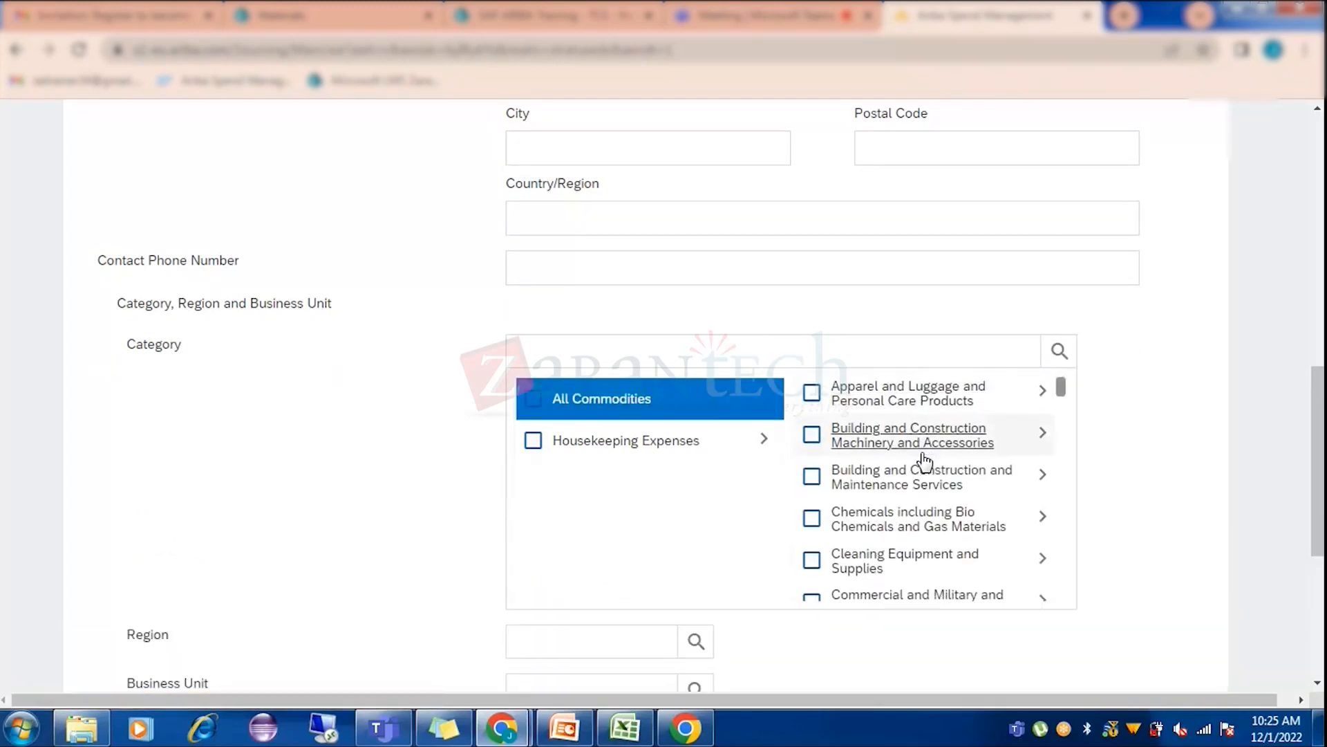
{"action": "scroll", "coordinate": [925, 460], "scroll_direction": "down", "scroll_amount": 2}
{"action": "scroll", "coordinate": [916, 460], "scroll_direction": "down", "scroll_amount": 4}
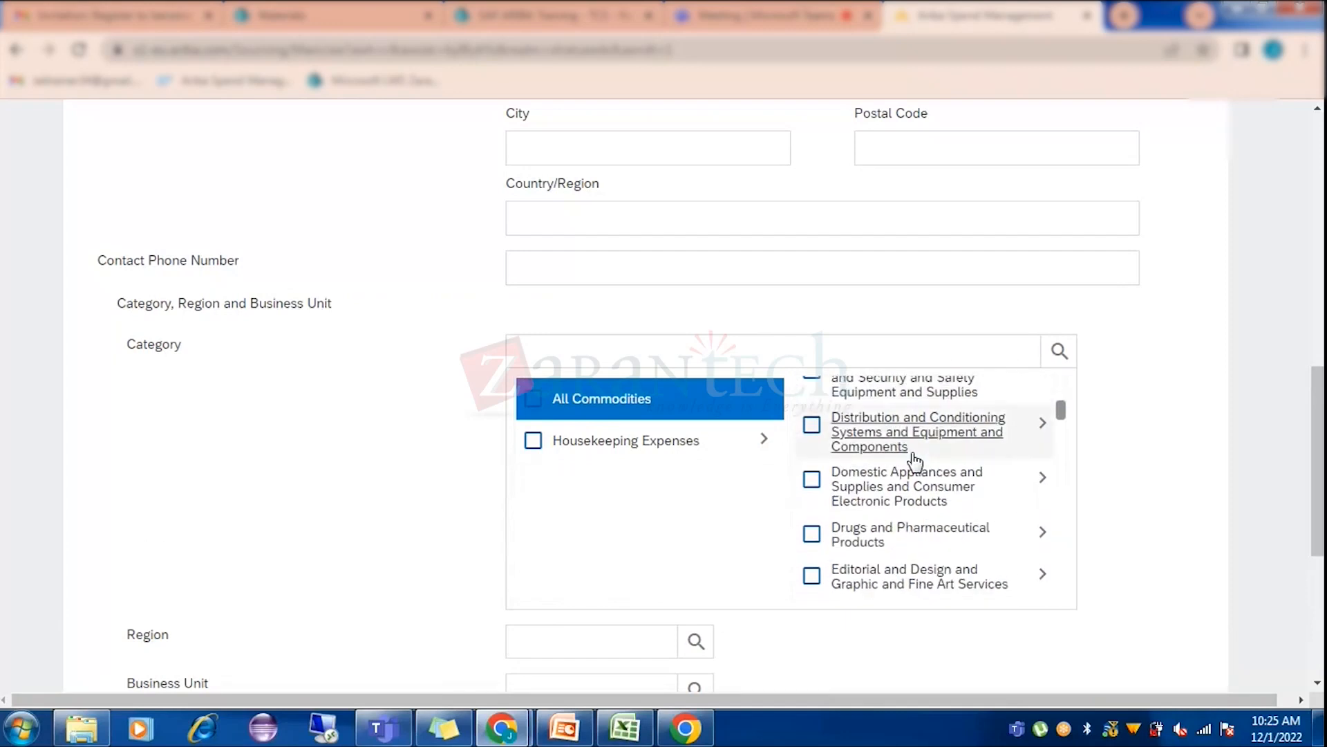
{"action": "scroll", "coordinate": [916, 460], "scroll_direction": "down", "scroll_amount": 3}
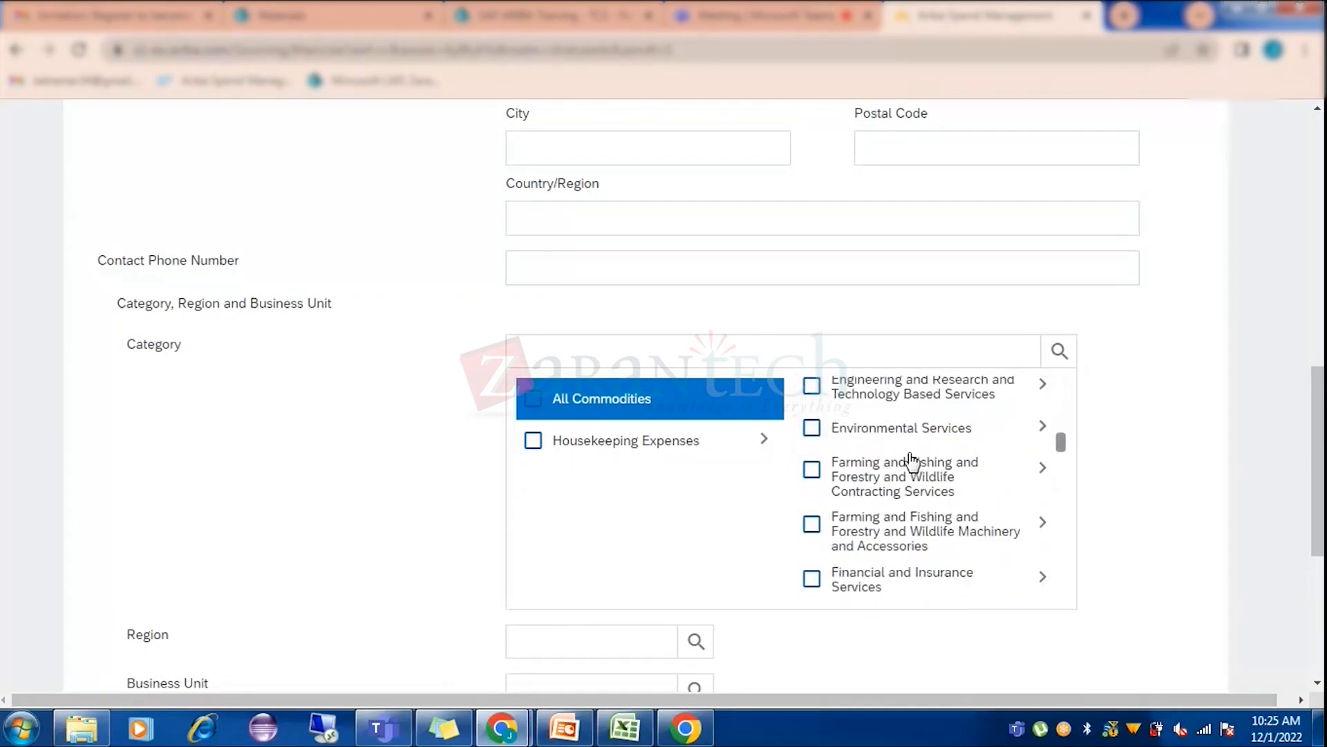
{"action": "scroll", "coordinate": [911, 461], "scroll_direction": "down", "scroll_amount": 1}
{"action": "scroll", "coordinate": [911, 462], "scroll_direction": "up", "scroll_amount": 3}
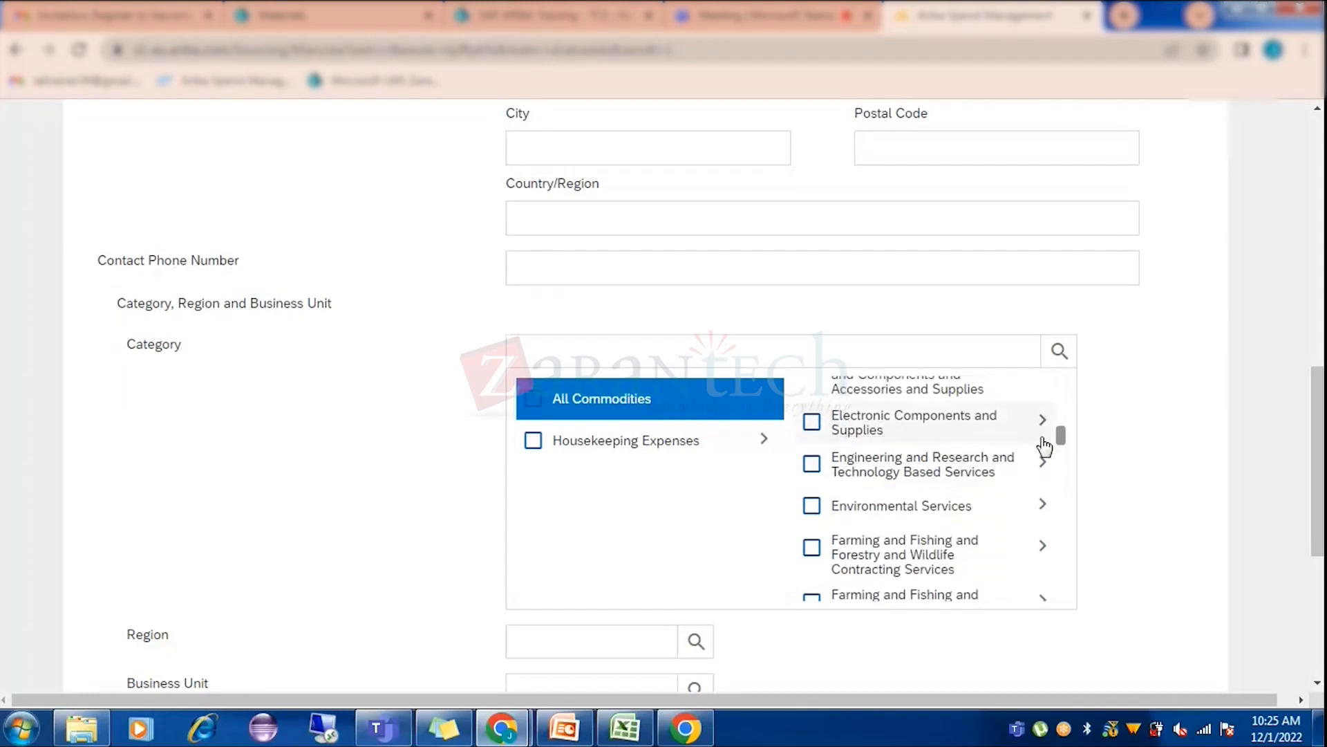
{"action": "scroll", "coordinate": [1004, 465], "scroll_direction": "up", "scroll_amount": 2}
{"action": "scroll", "coordinate": [946, 507], "scroll_direction": "up", "scroll_amount": 2}
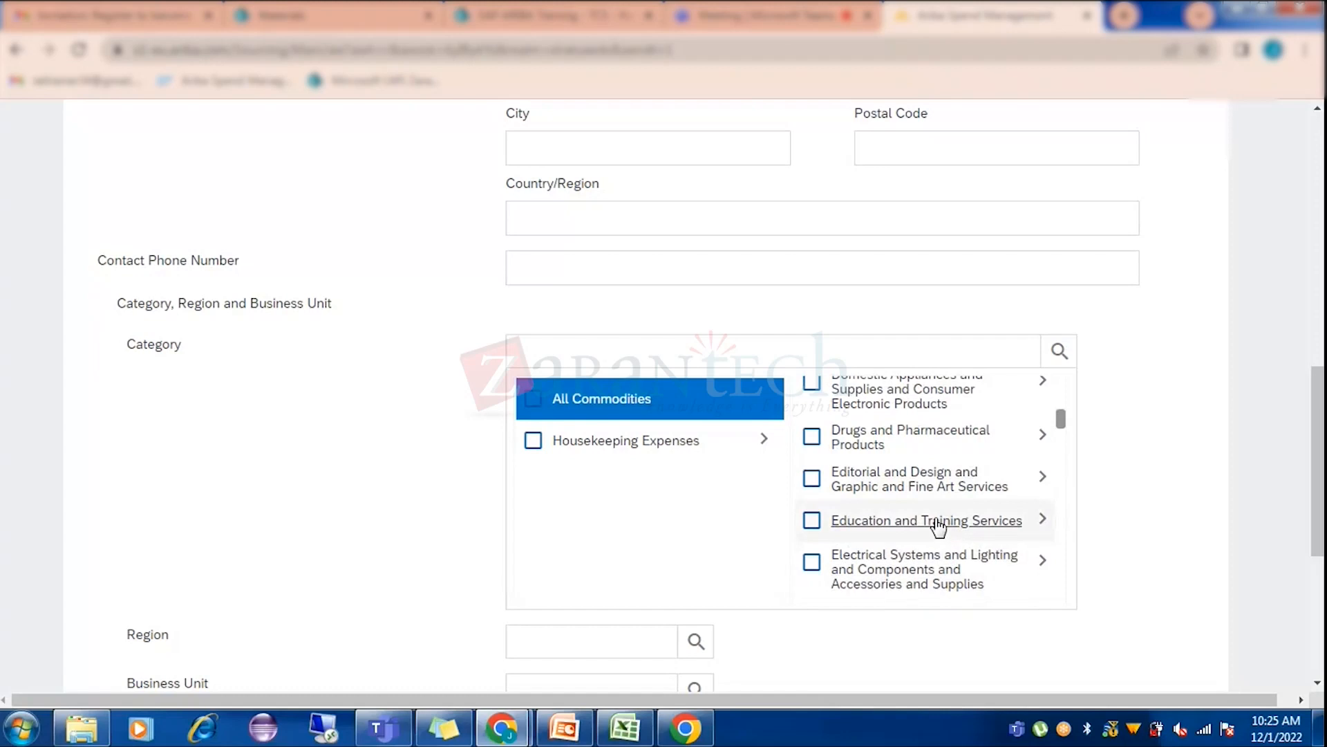
{"action": "scroll", "coordinate": [938, 528], "scroll_direction": "up", "scroll_amount": 2}
{"action": "scroll", "coordinate": [939, 529], "scroll_direction": "up", "scroll_amount": 3}
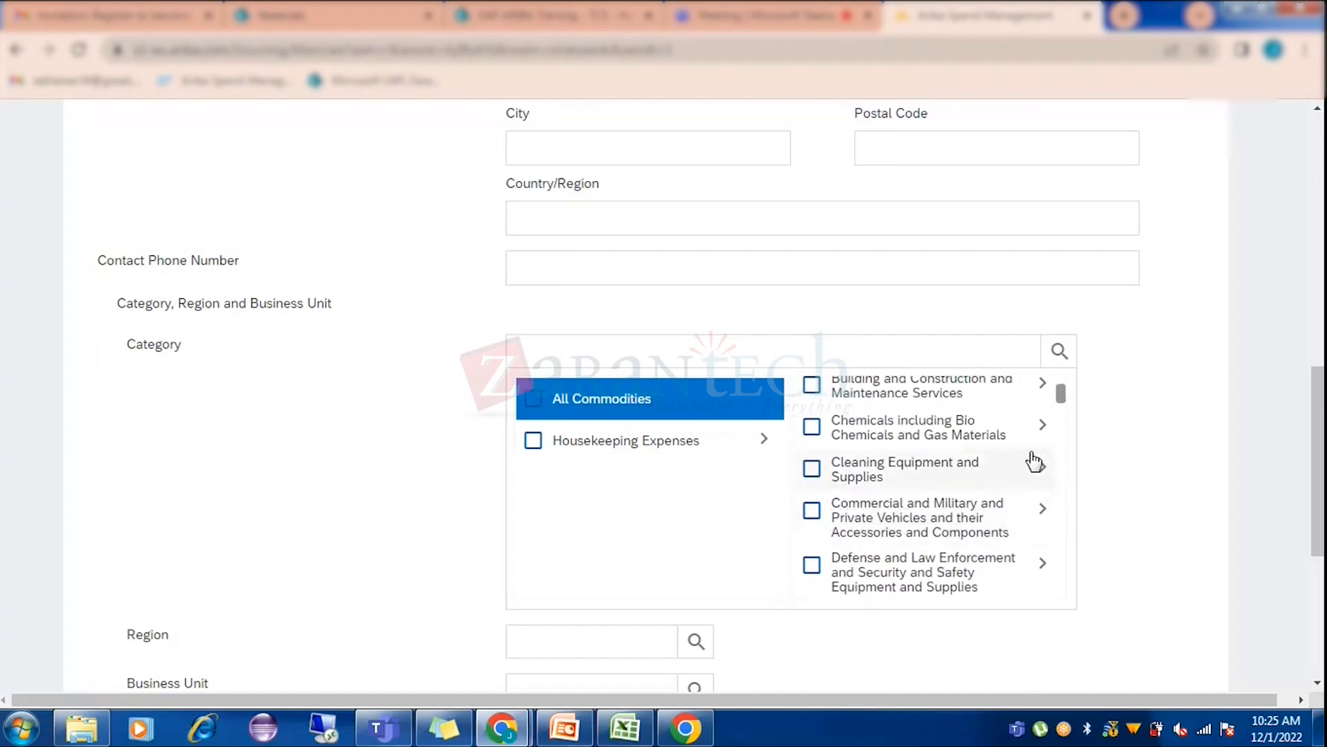
{"action": "scroll", "coordinate": [951, 533], "scroll_direction": "up", "scroll_amount": 2}
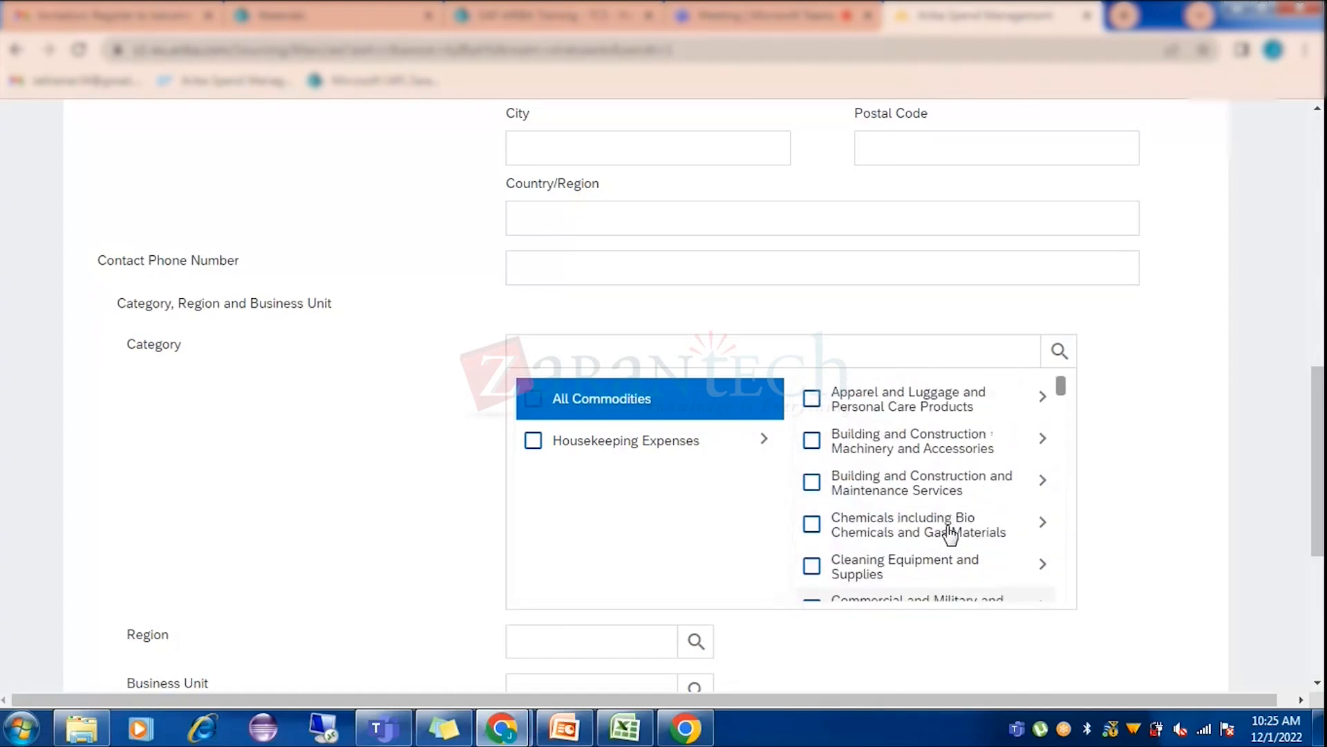
{"action": "scroll", "coordinate": [951, 534], "scroll_direction": "down", "scroll_amount": 2}
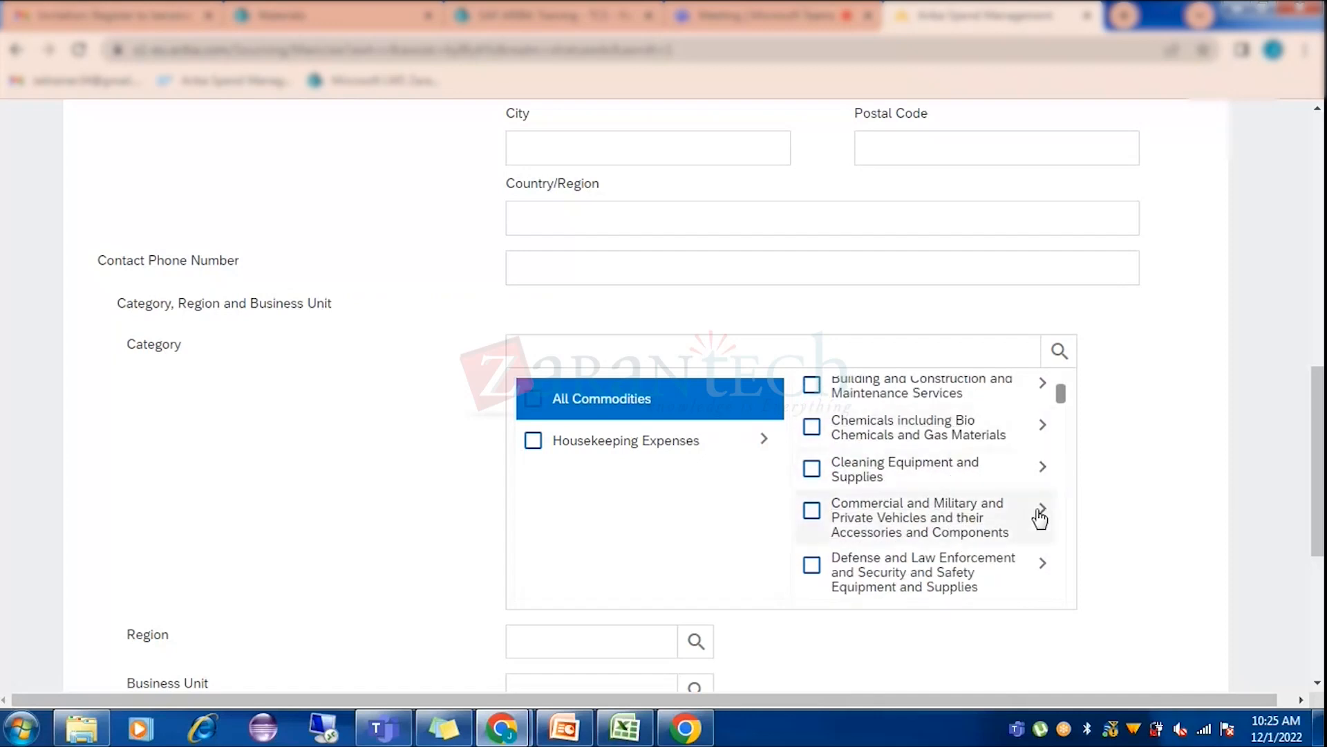
Browse the Cleaning Equipment and Supplies subcategories, including janitorial, laundry and wastewater entries.
{"action": "left_click", "coordinate": [1044, 469]}
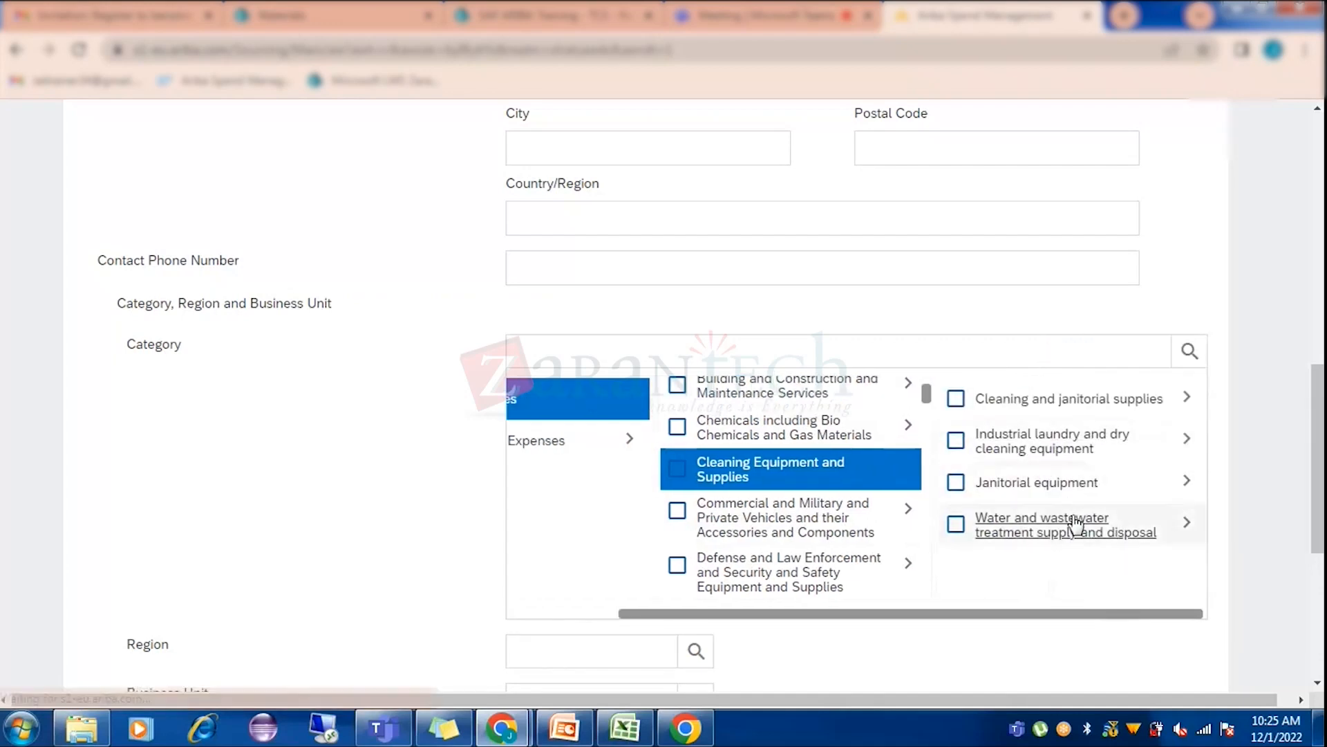
{"action": "left_click", "coordinate": [1187, 402]}
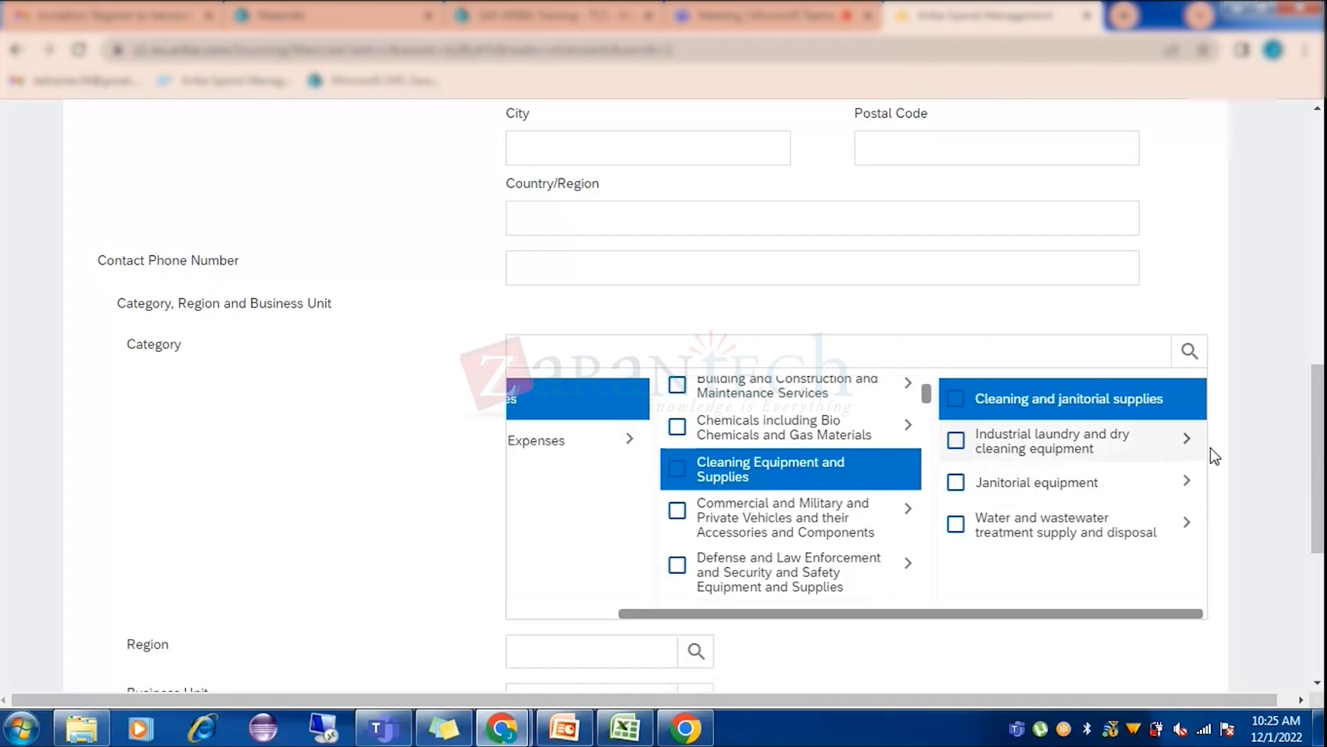
{"action": "left_click", "coordinate": [1189, 442]}
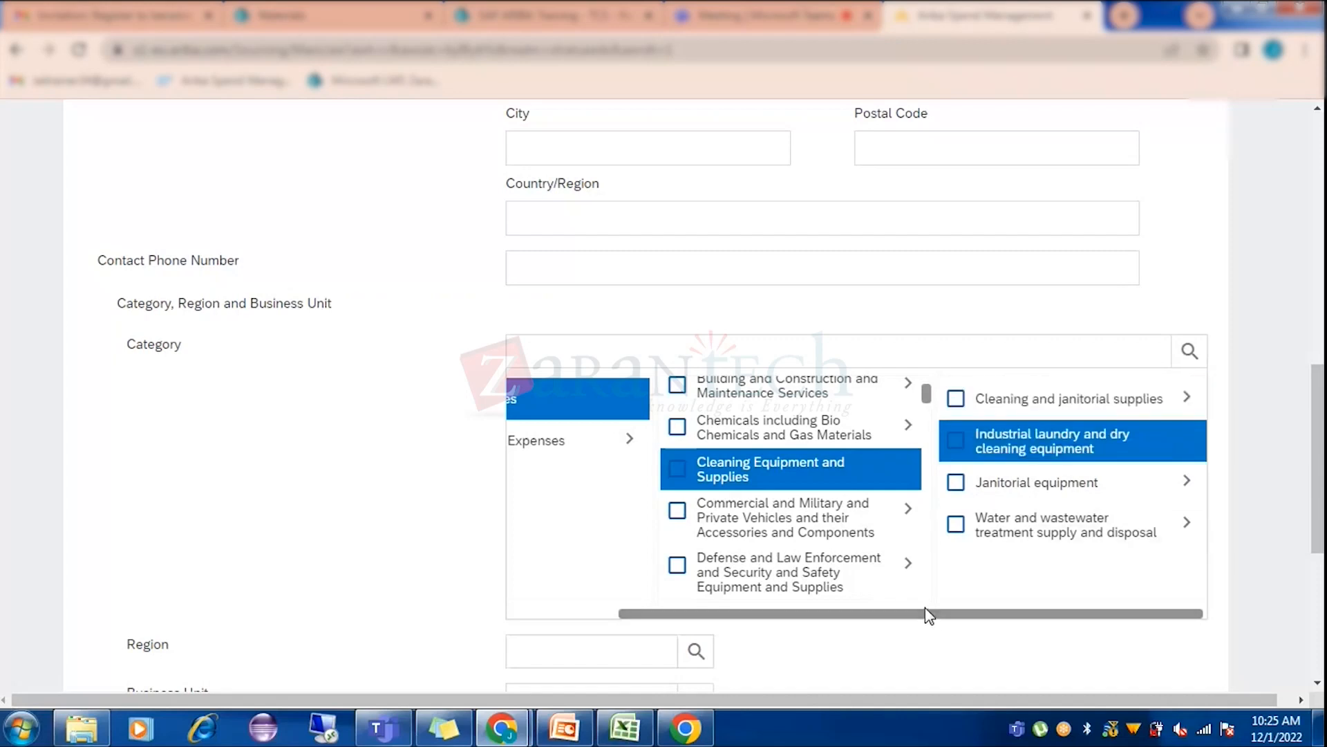
{"action": "left_click", "coordinate": [1185, 527]}
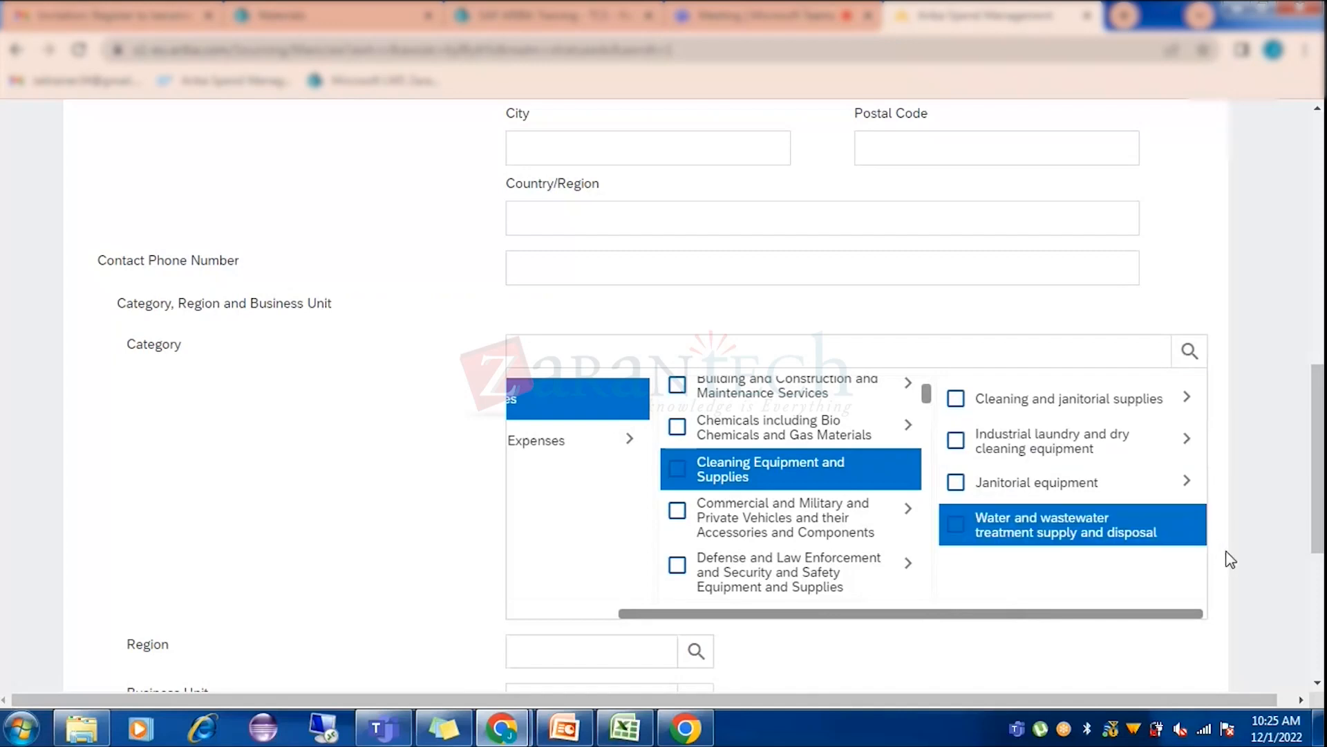
{"action": "scroll", "coordinate": [892, 546], "scroll_direction": "up", "scroll_amount": 2}
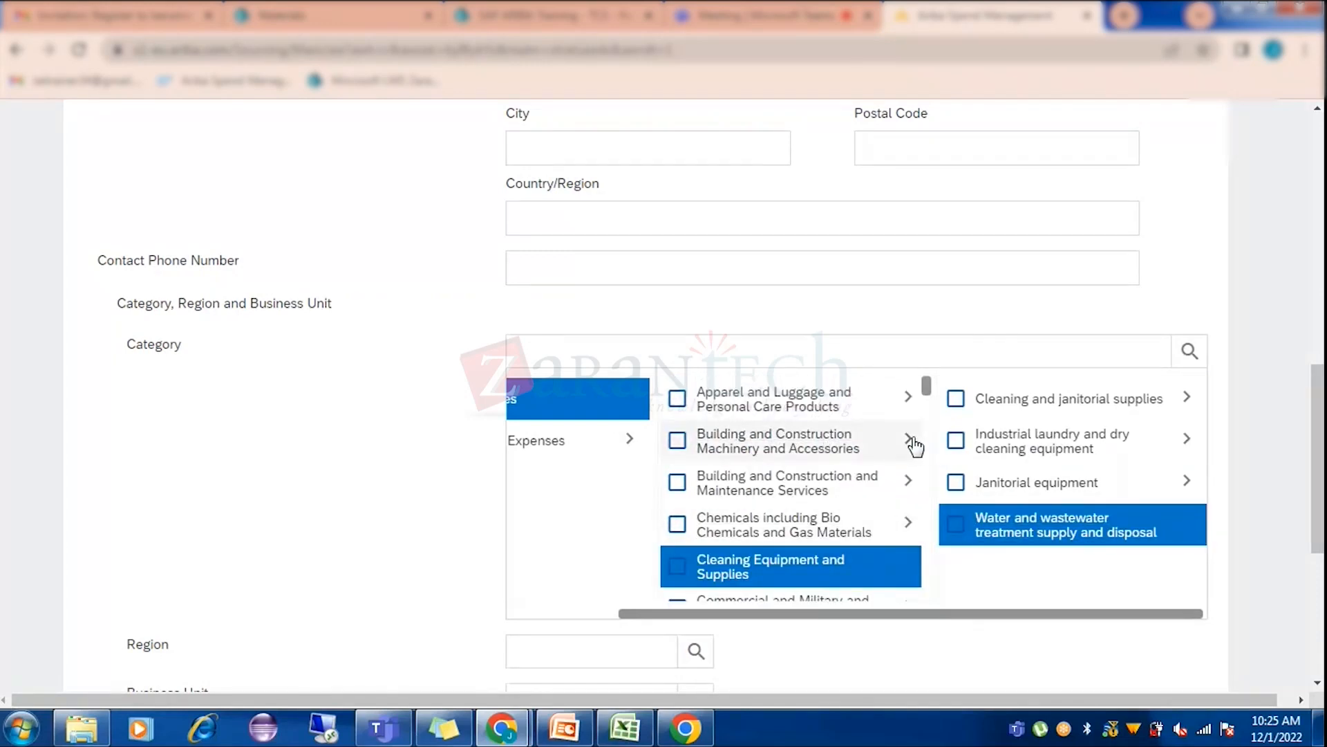
Pick Heavy construction machinery and equipment under Building and Construction Machinery and Accessories.
{"action": "left_click", "coordinate": [913, 441]}
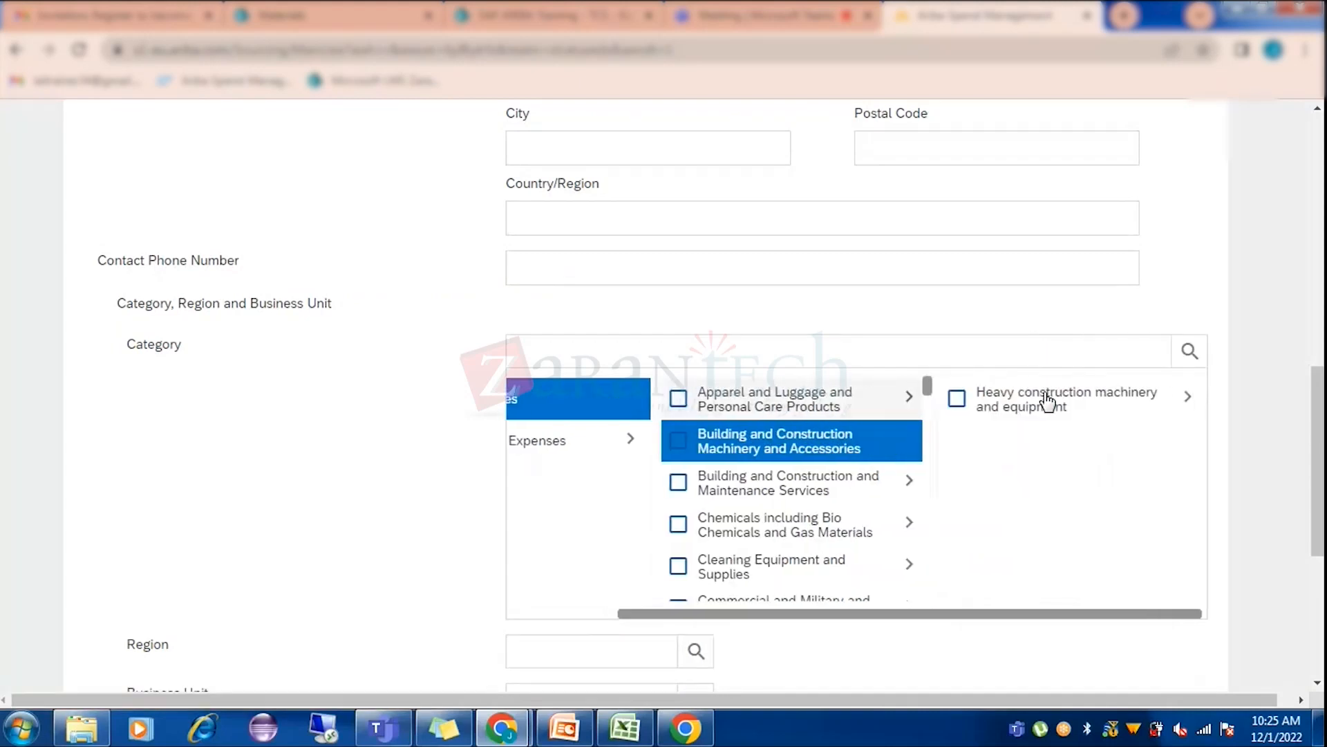
{"action": "left_click", "coordinate": [1047, 400]}
{"action": "left_click", "coordinate": [1184, 403]}
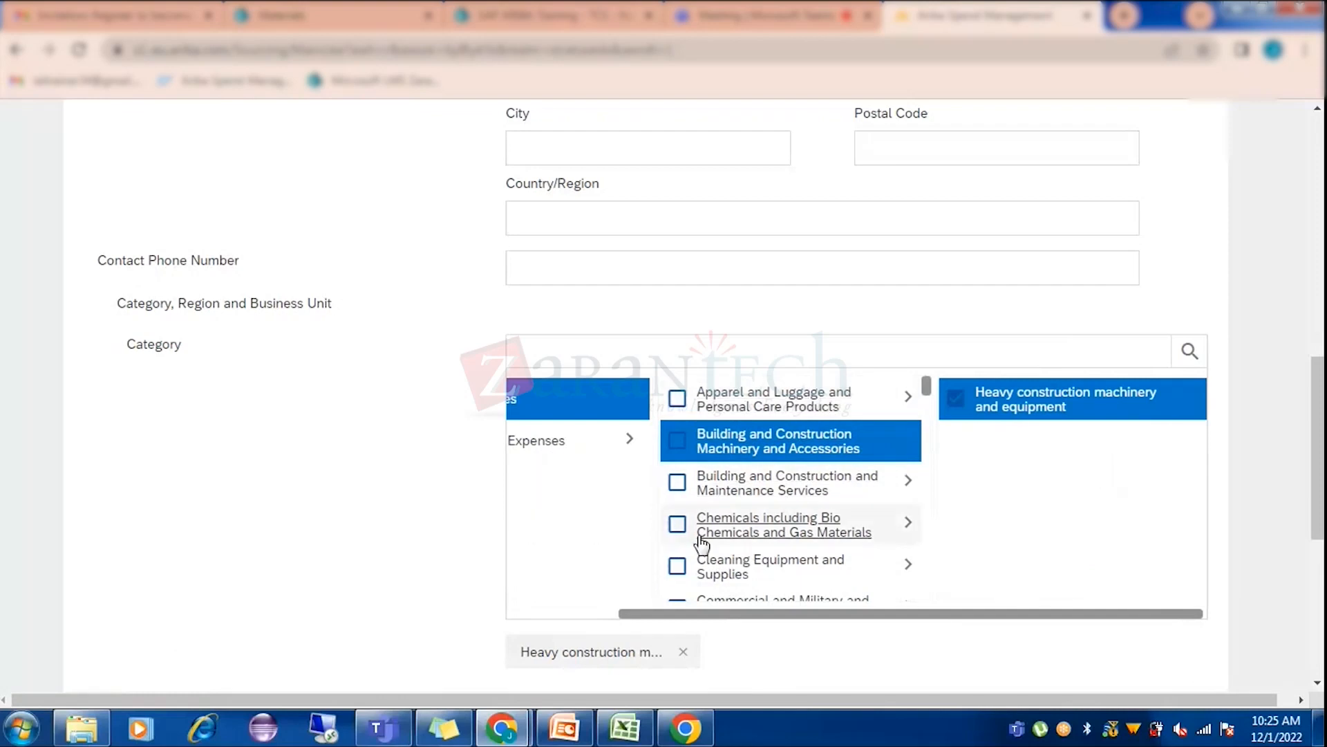
{"action": "left_click", "coordinate": [568, 615]}
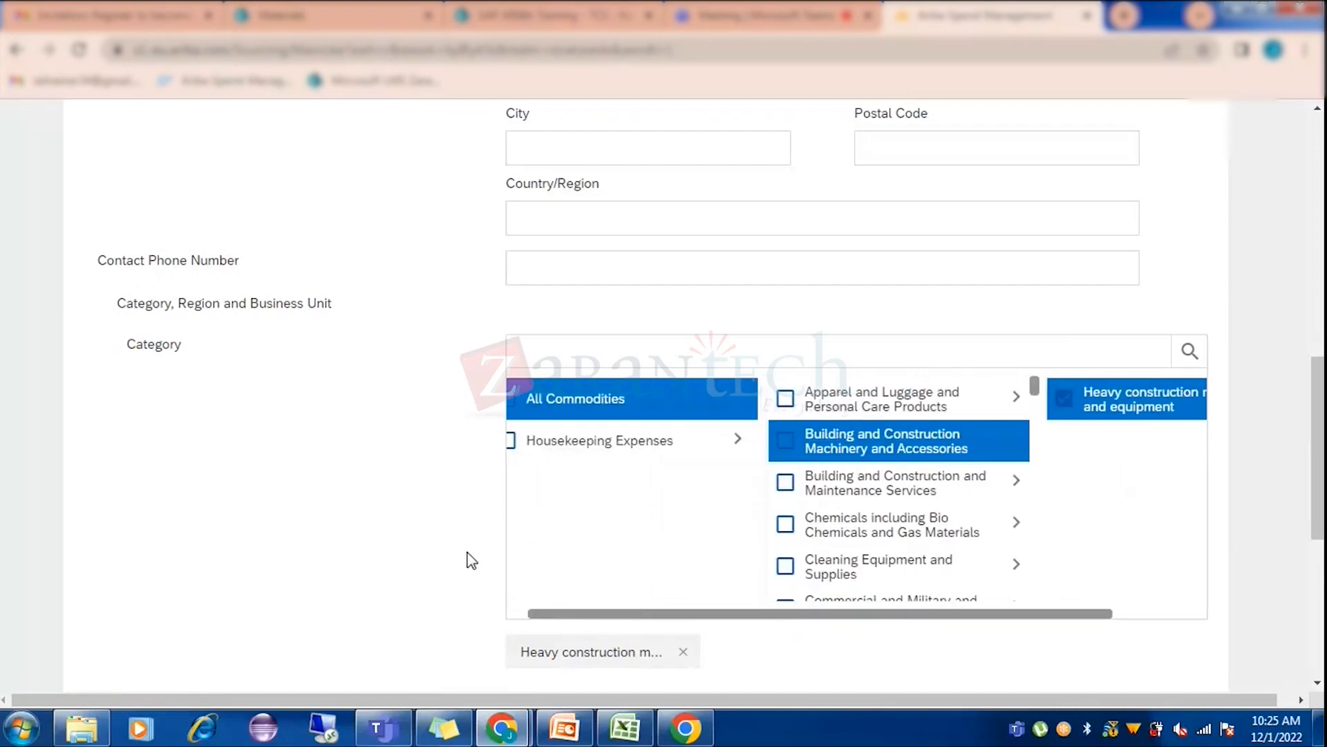
{"action": "scroll", "coordinate": [670, 491], "scroll_direction": "down", "scroll_amount": 5}
{"action": "scroll", "coordinate": [669, 492], "scroll_direction": "up", "scroll_amount": 4}
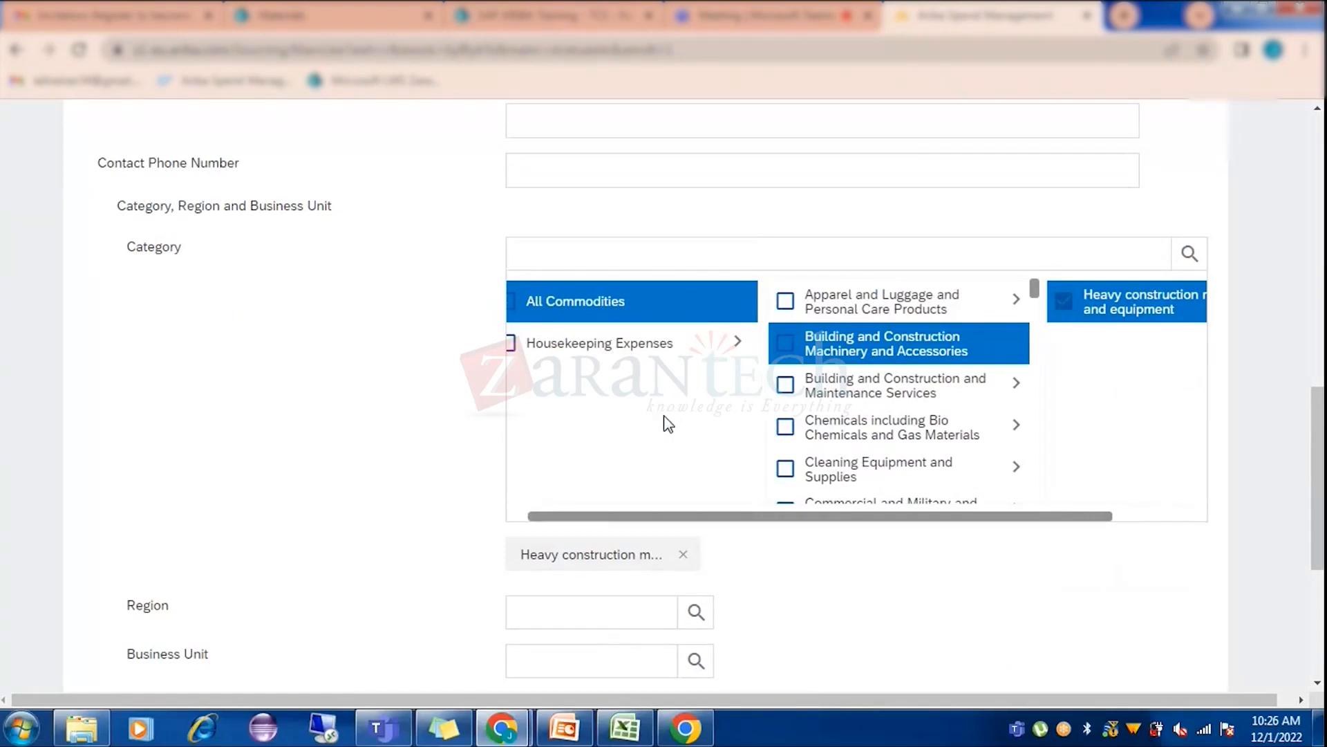
Browse the Region list and expand Asia Pacific's countries.
{"action": "left_click", "coordinate": [696, 614]}
{"action": "left_click", "coordinate": [766, 661]}
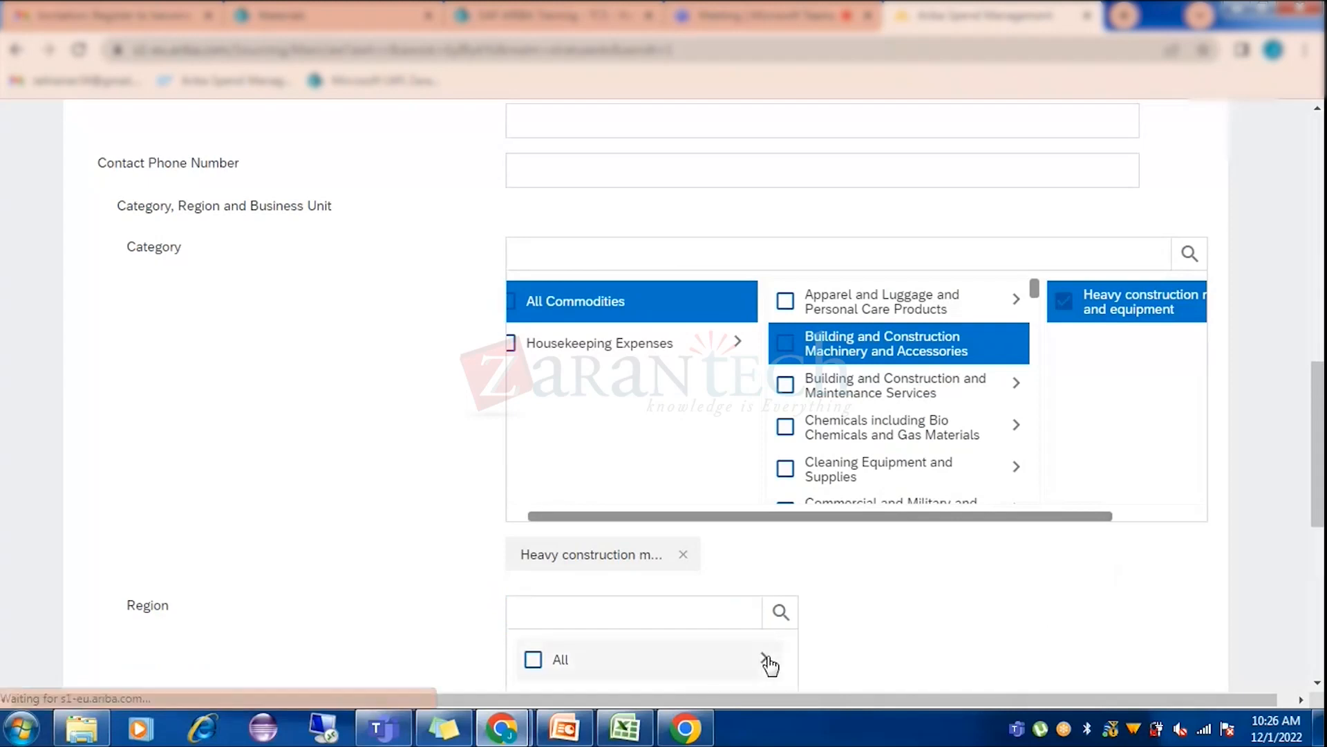
{"action": "scroll", "coordinate": [1039, 525], "scroll_direction": "down", "scroll_amount": 3}
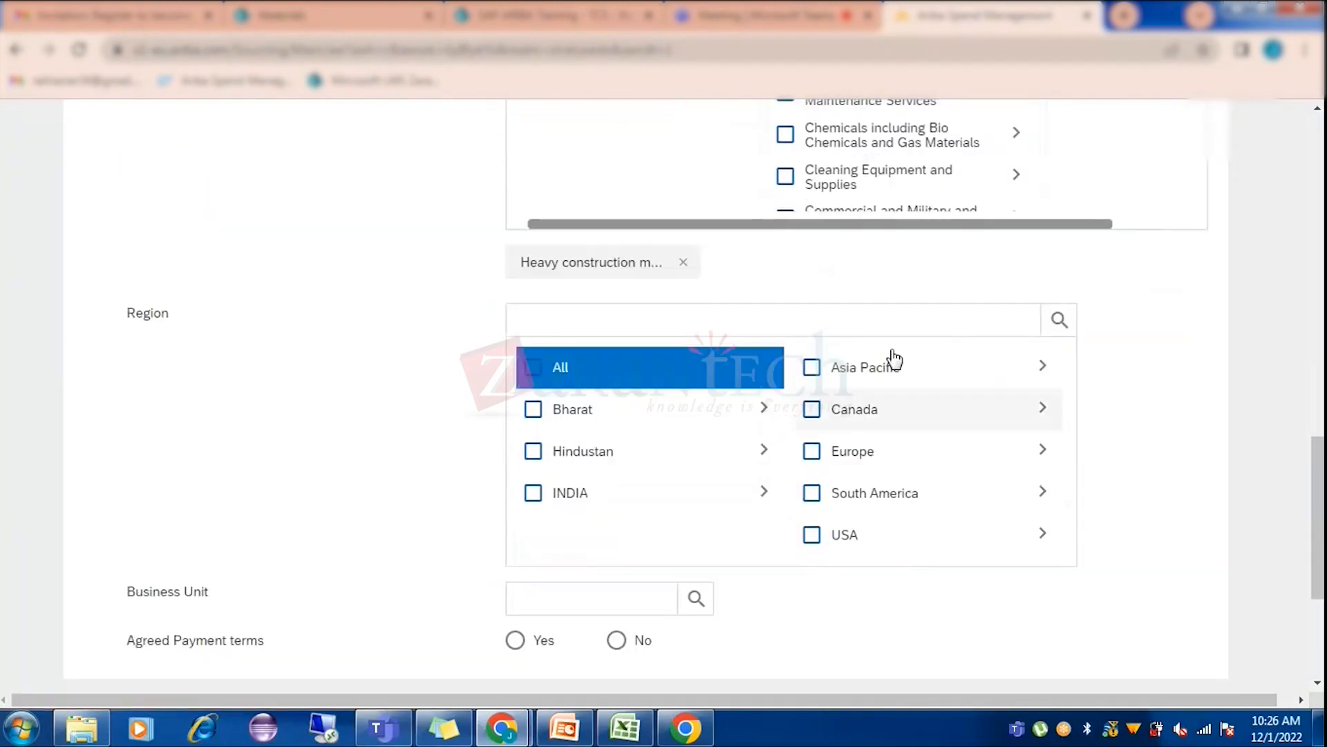
{"action": "left_click", "coordinate": [1044, 370]}
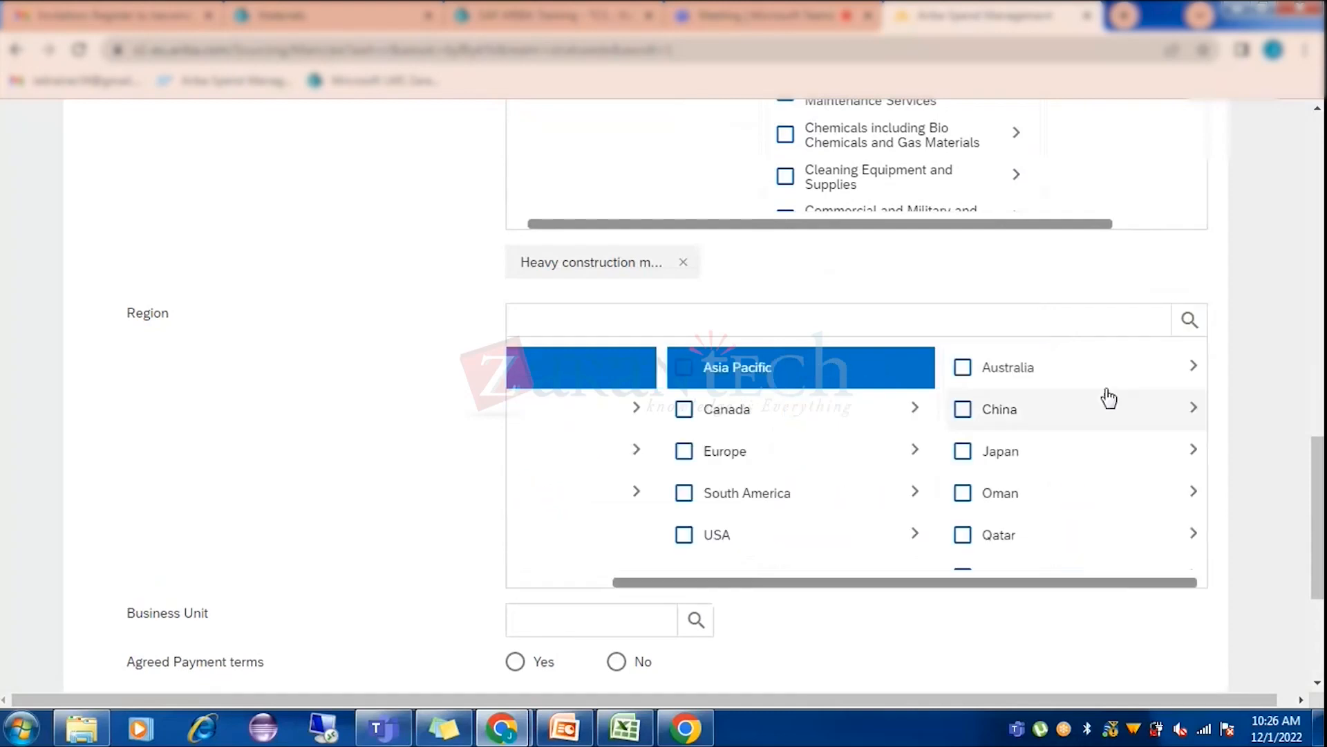
{"action": "scroll", "coordinate": [361, 456], "scroll_direction": "up", "scroll_amount": 10}
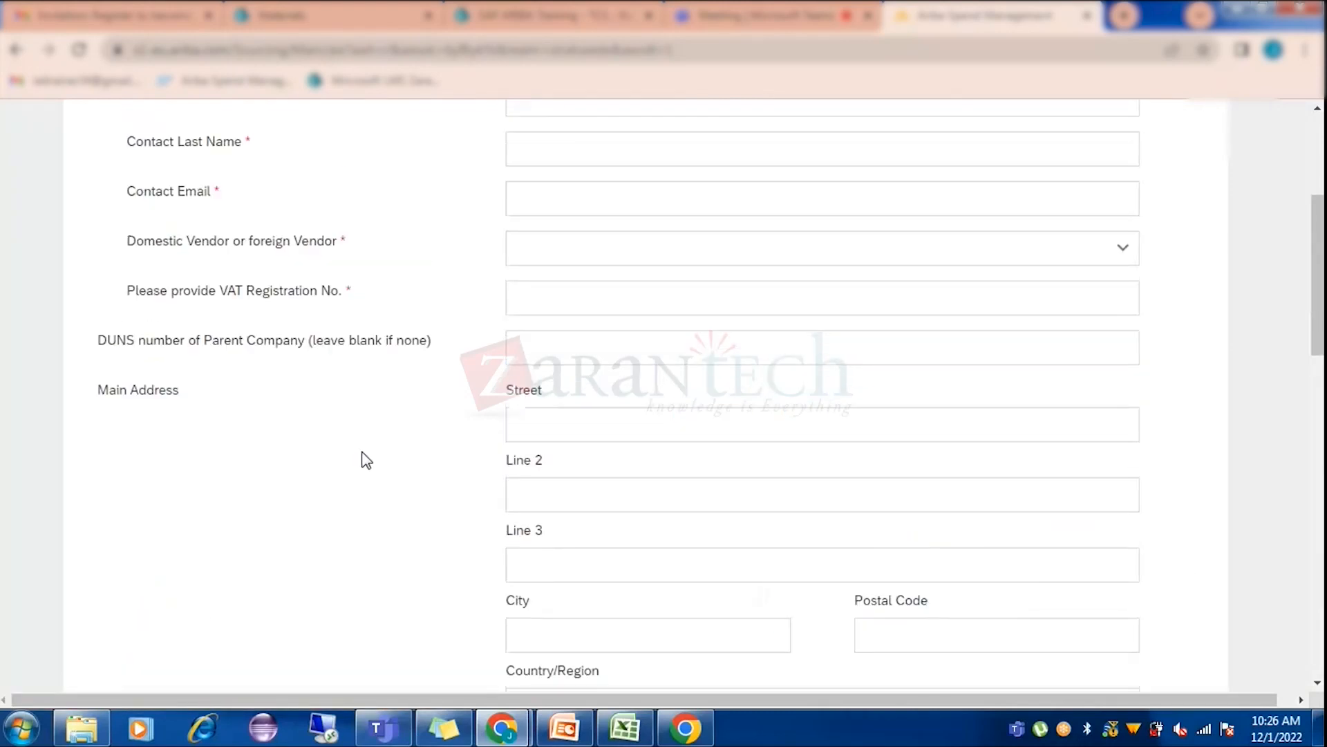
{"action": "scroll", "coordinate": [362, 459], "scroll_direction": "up", "scroll_amount": 4}
{"action": "scroll", "coordinate": [418, 468], "scroll_direction": "down", "scroll_amount": 15}
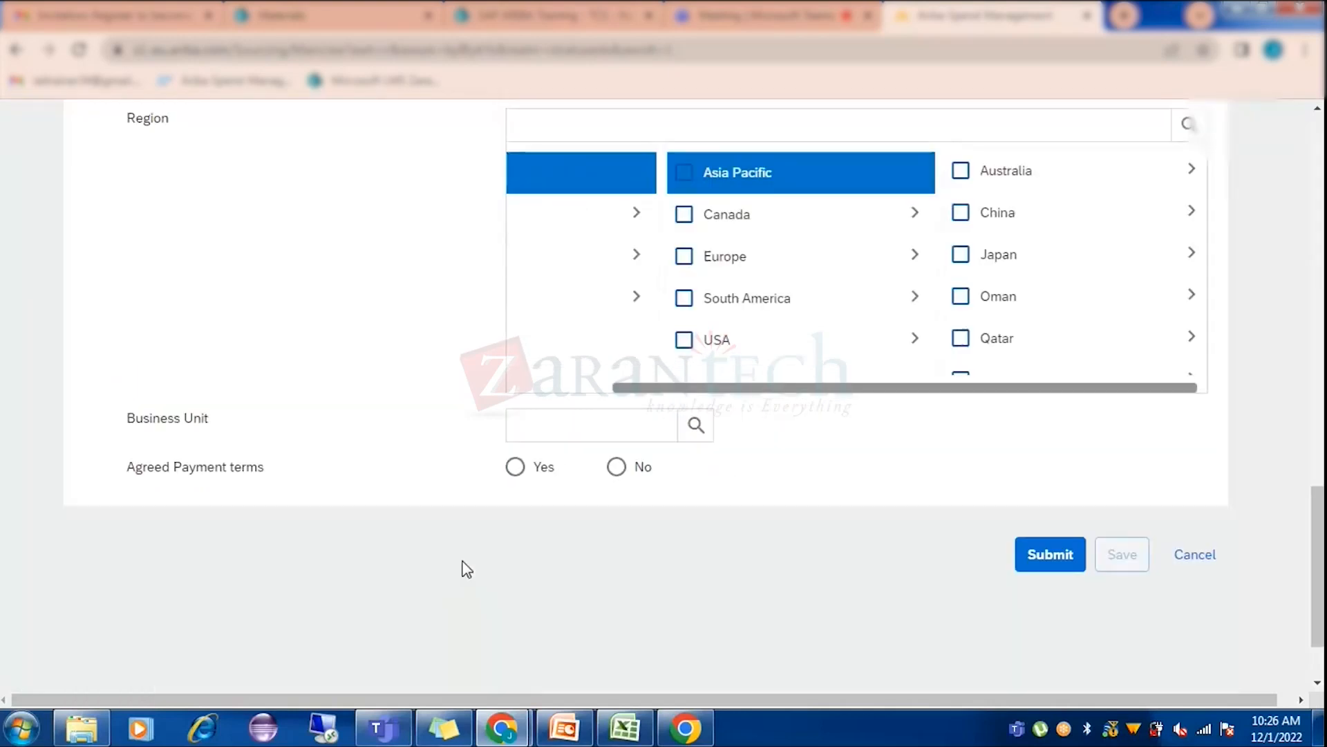
Cancel the supplier request, confirm, and switch to the supplier's questionnaire window.
{"action": "left_click", "coordinate": [1194, 457]}
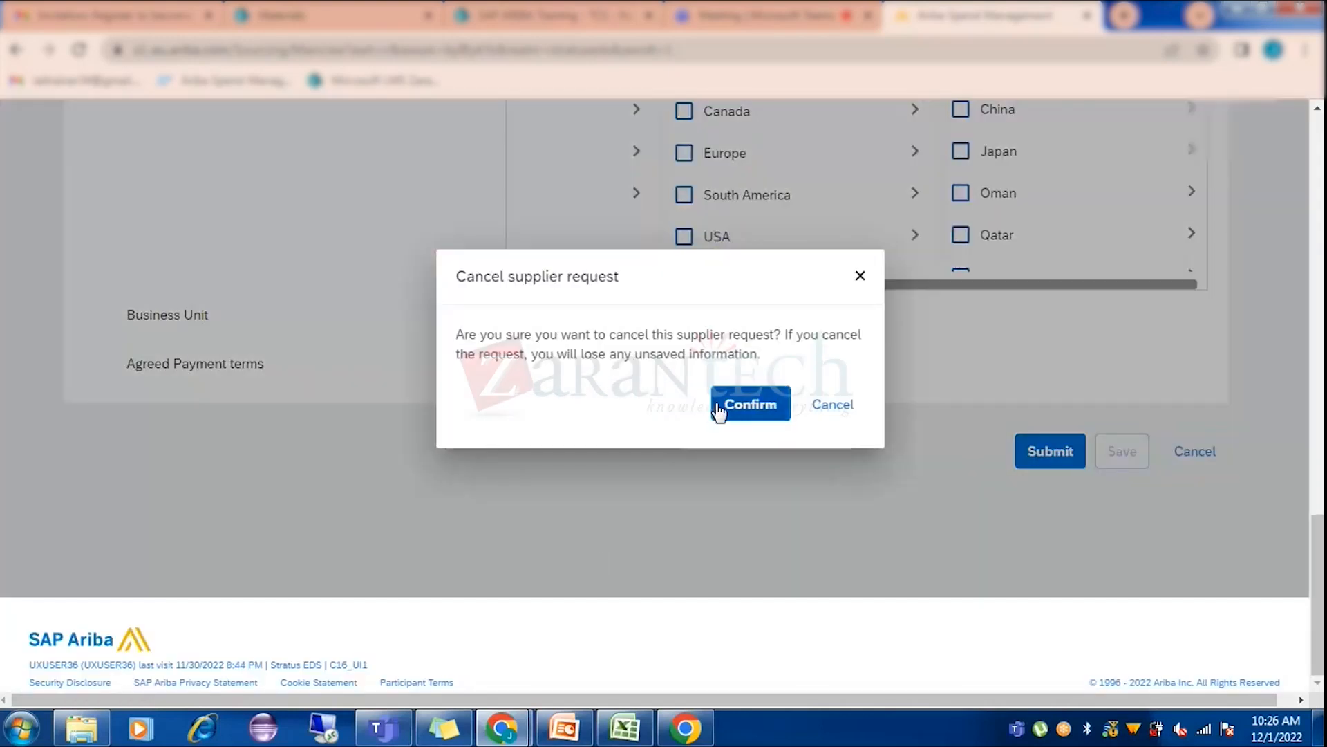
{"action": "left_click", "coordinate": [750, 403]}
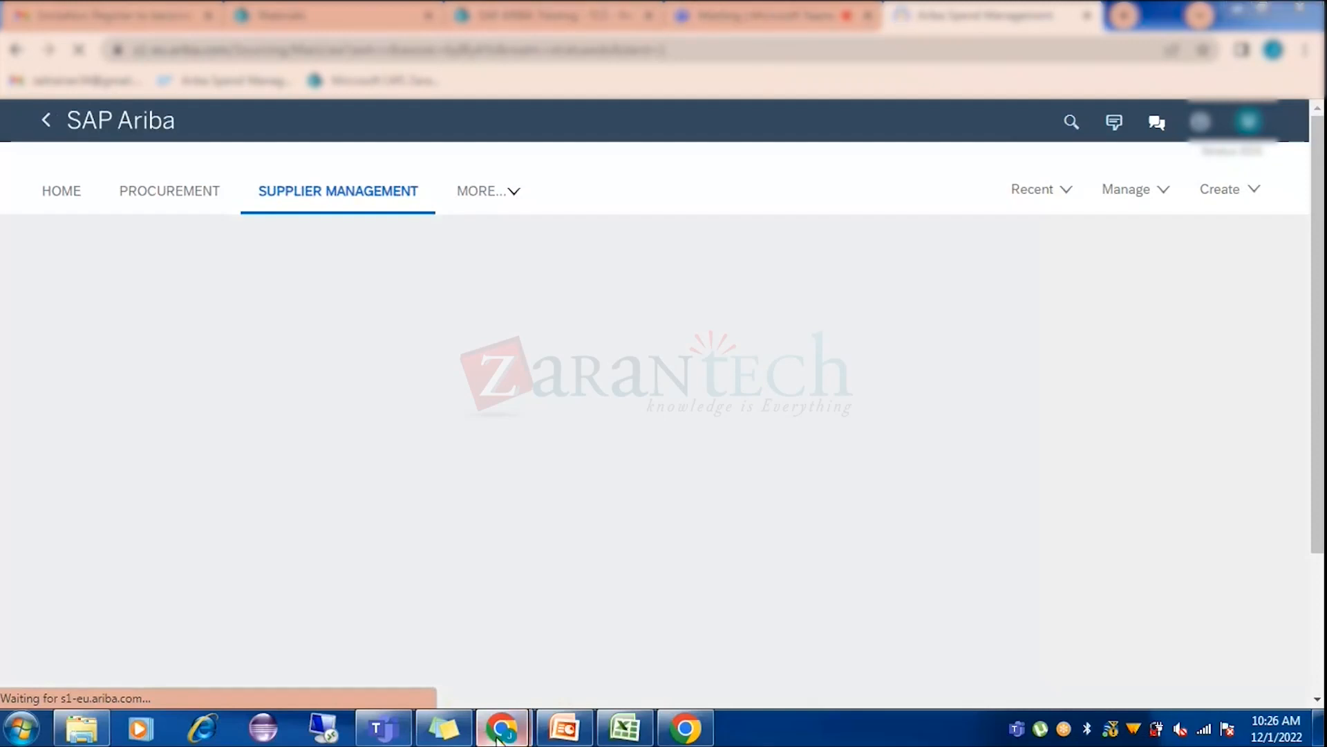
{"action": "left_click", "coordinate": [499, 729]}
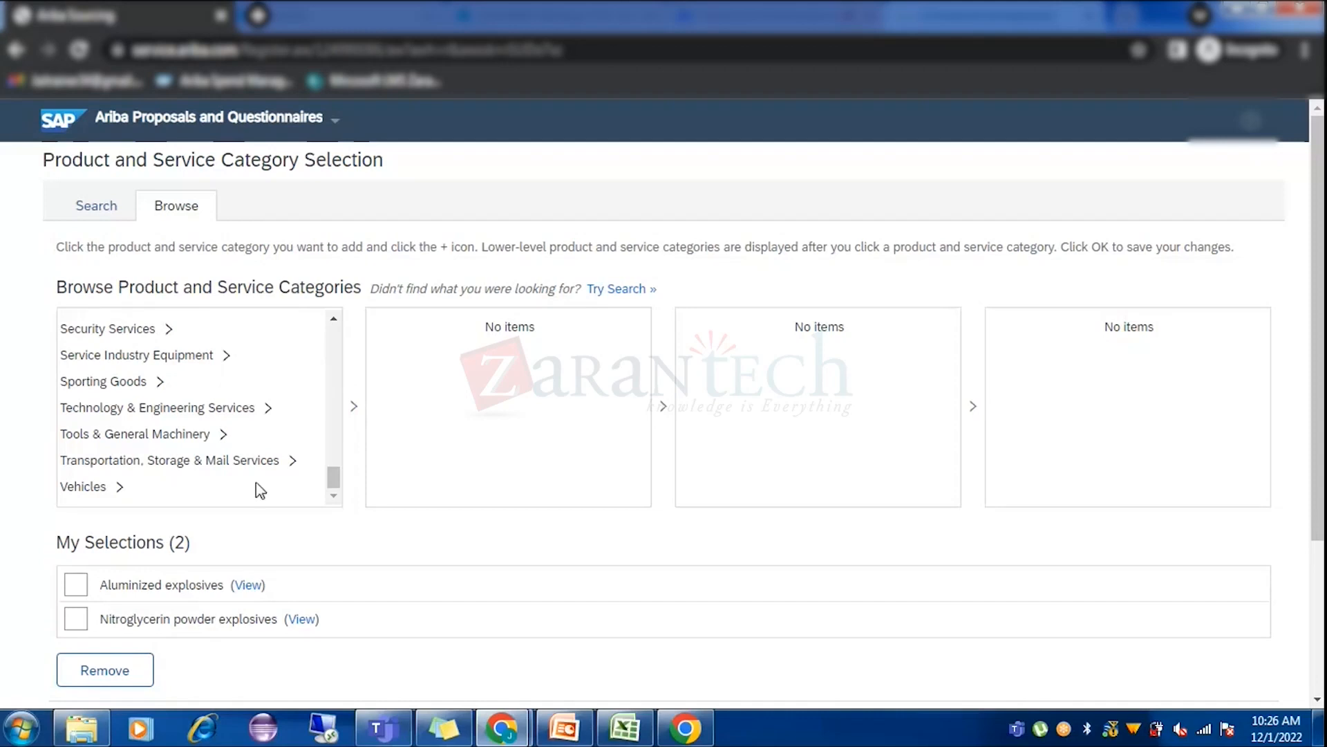
Save the two explosives categories and browse for ship-to or service locations.
{"action": "scroll", "coordinate": [258, 489], "scroll_direction": "down", "scroll_amount": 3}
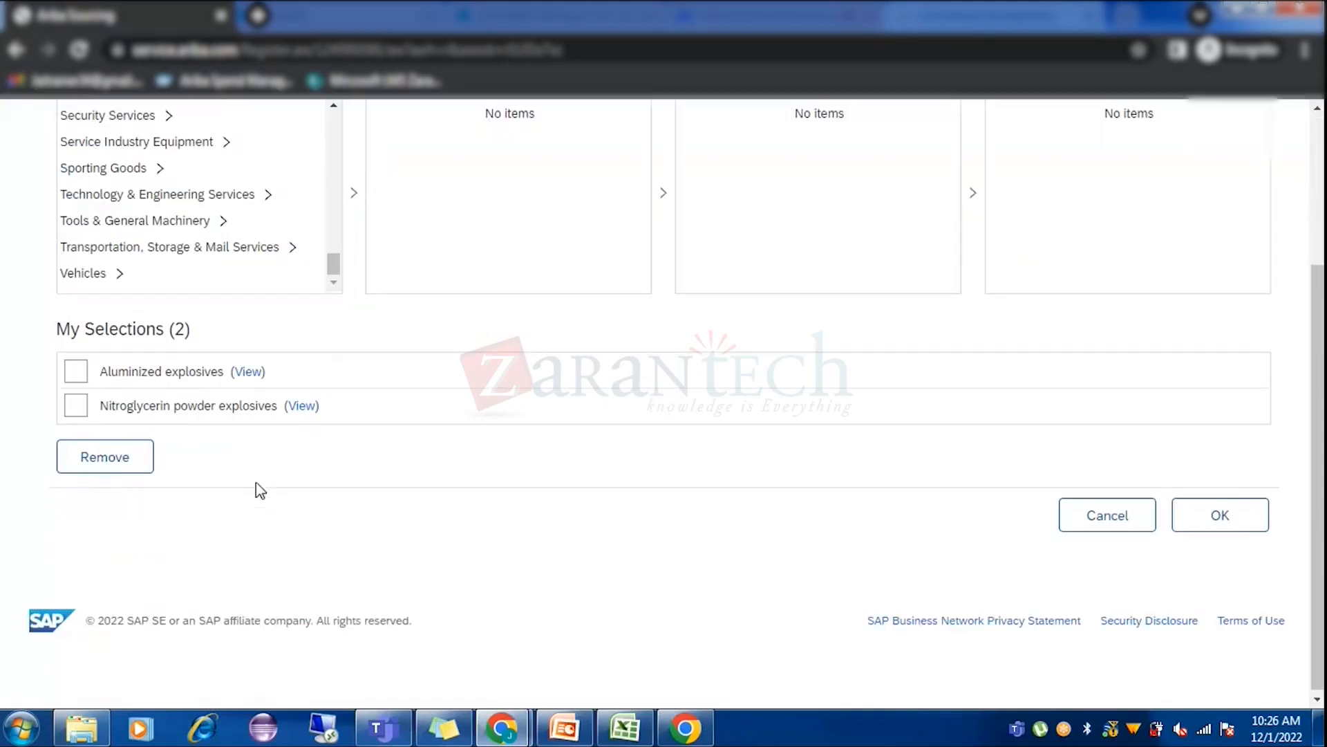
{"action": "left_click", "coordinate": [1224, 524]}
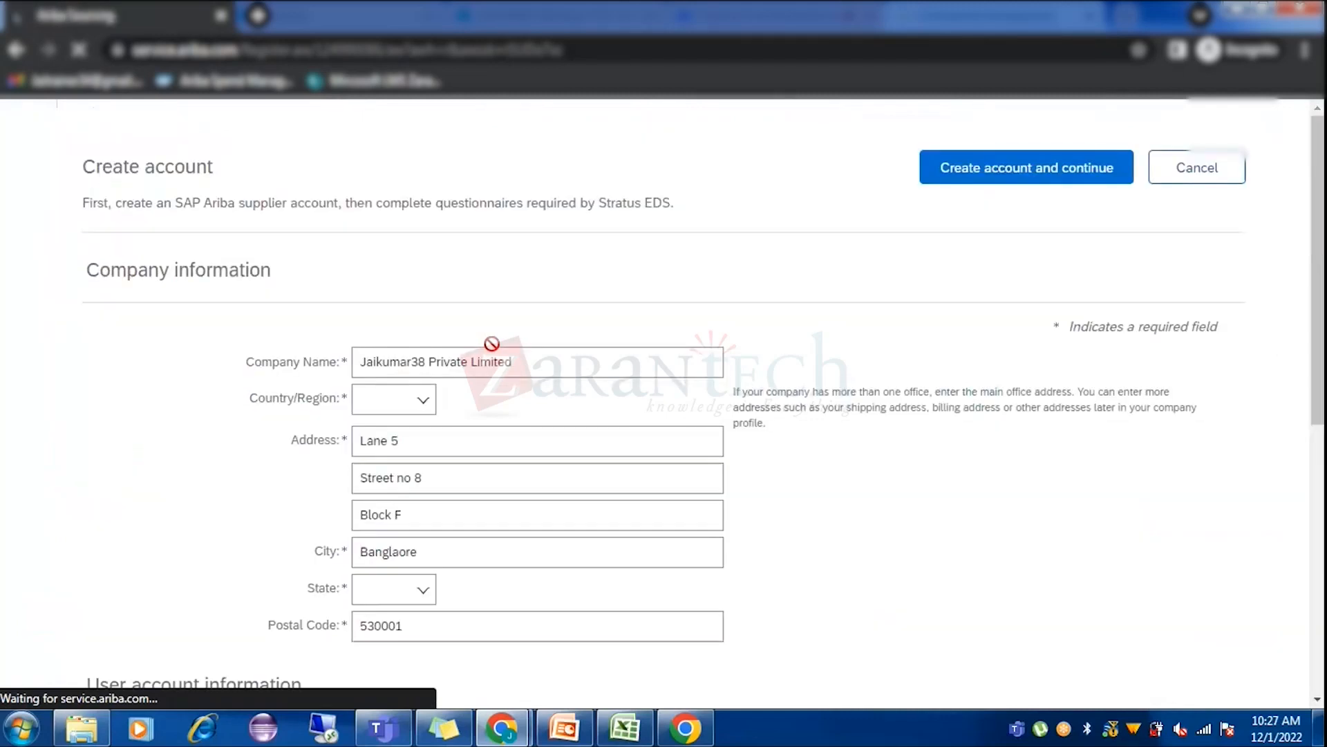
{"action": "scroll", "coordinate": [1008, 437], "scroll_direction": "down", "scroll_amount": 2}
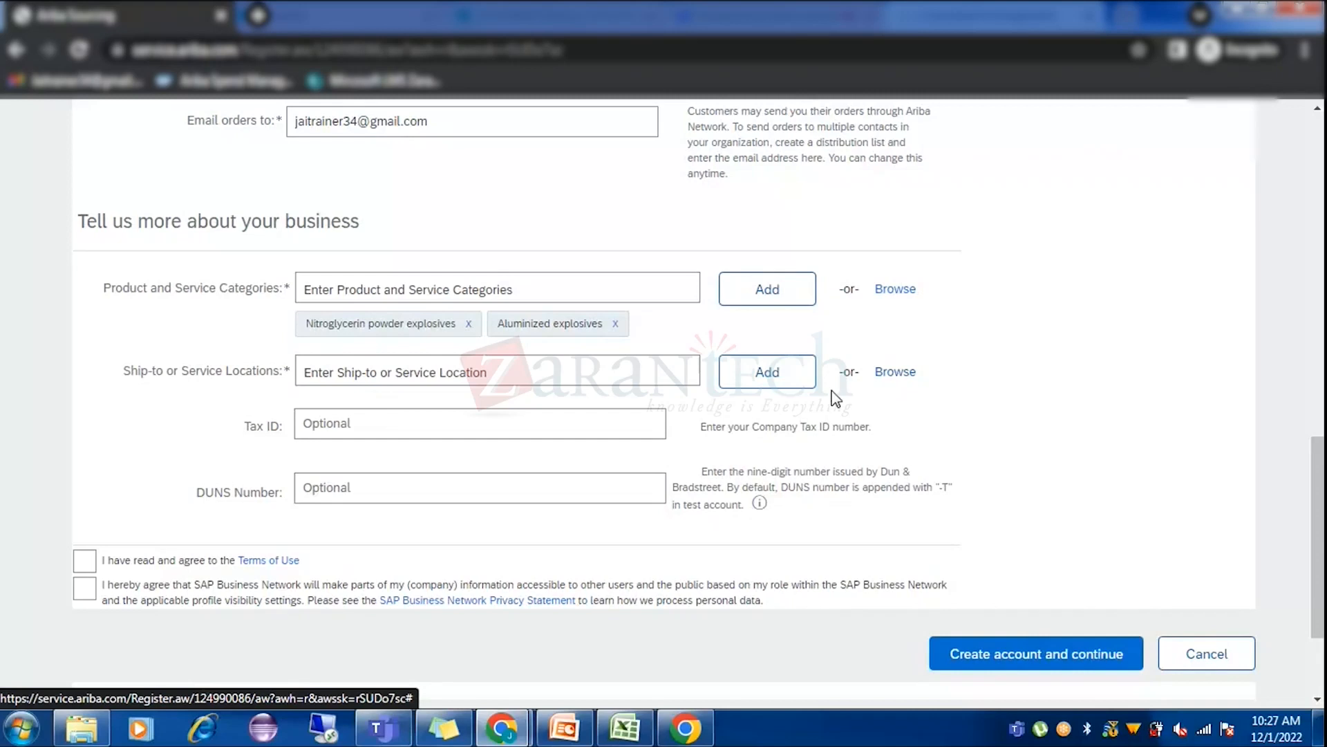
{"action": "left_click", "coordinate": [896, 373]}
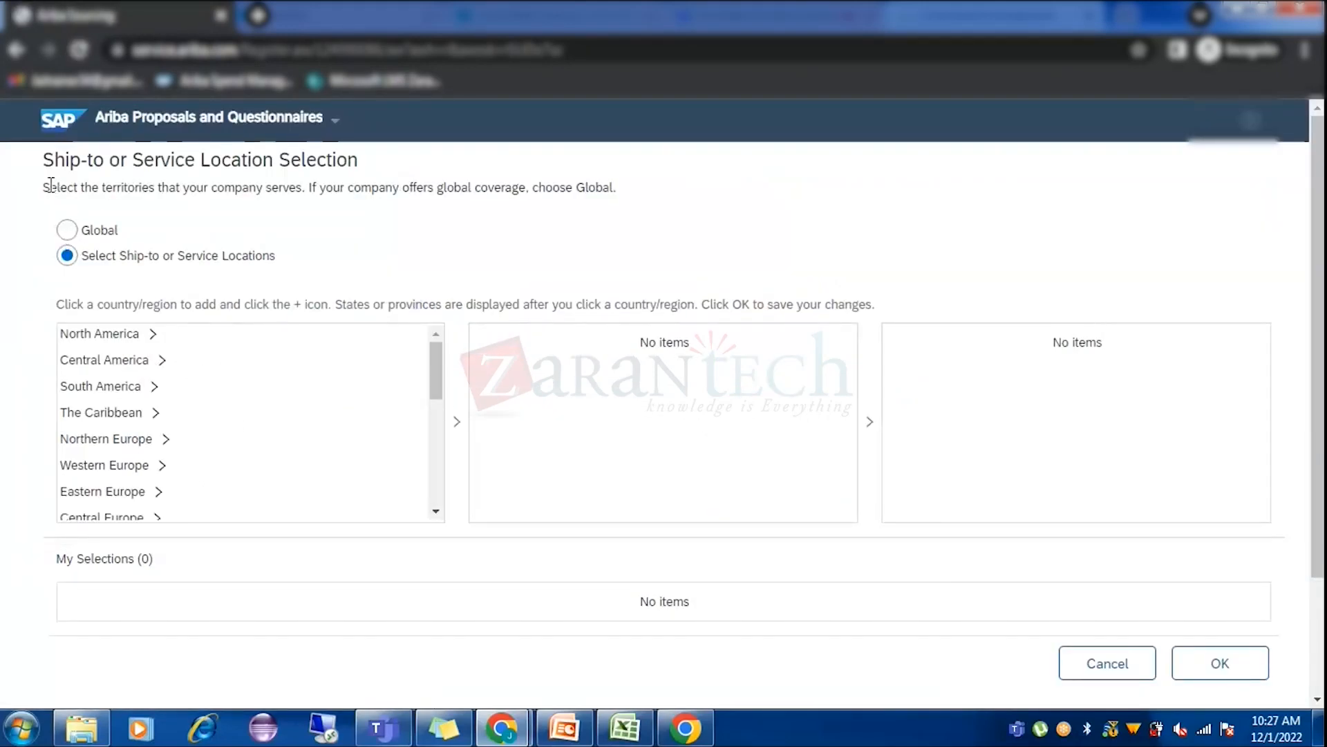
Choose Global as the ship-to or service location and confirm with OK.
{"action": "left_click_drag", "start_coordinate": [50, 185], "coordinate": [298, 192]}
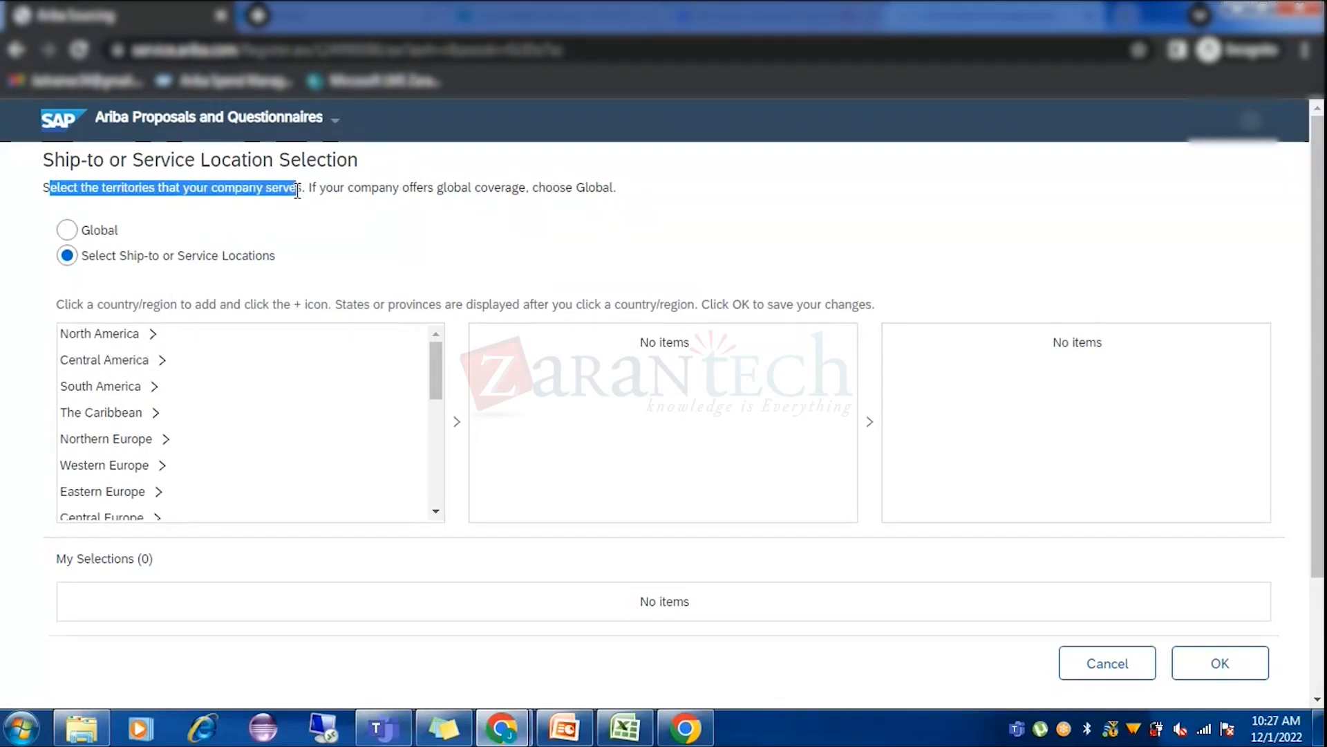
{"action": "left_click", "coordinate": [434, 274]}
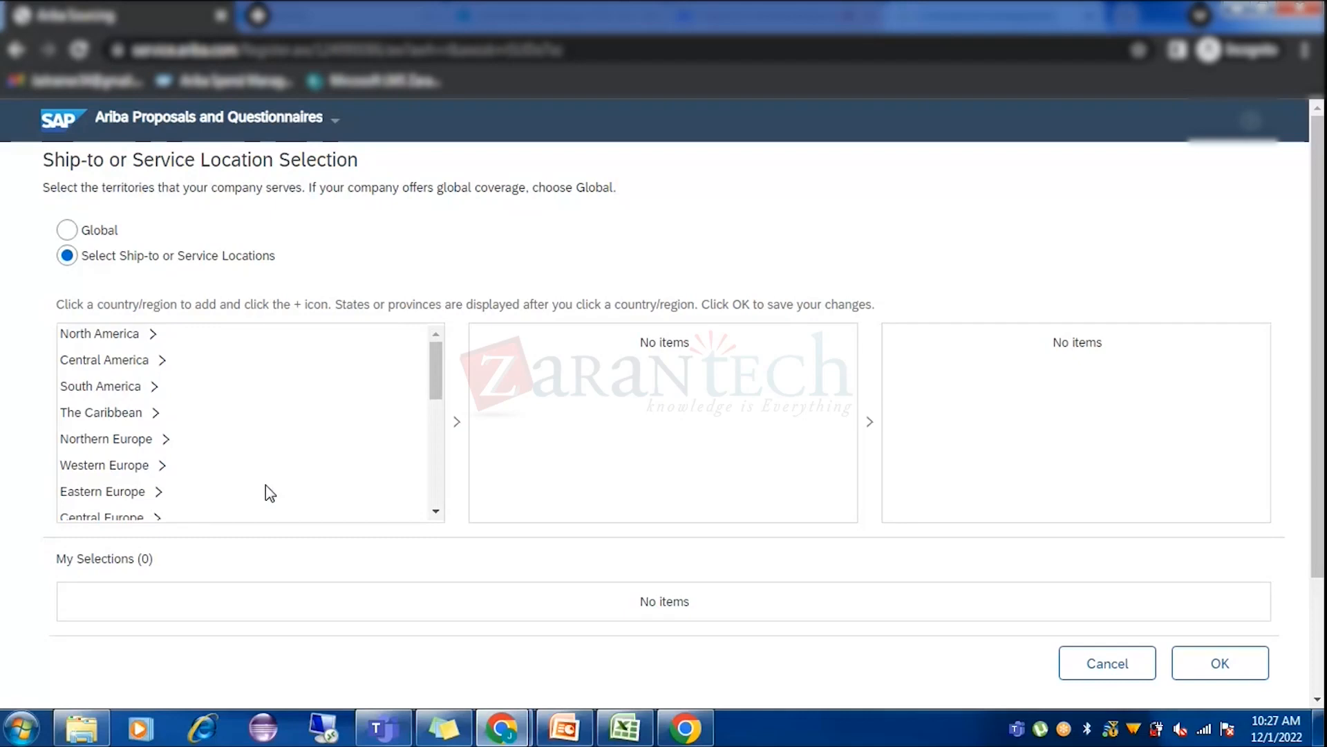
{"action": "left_click", "coordinate": [66, 229]}
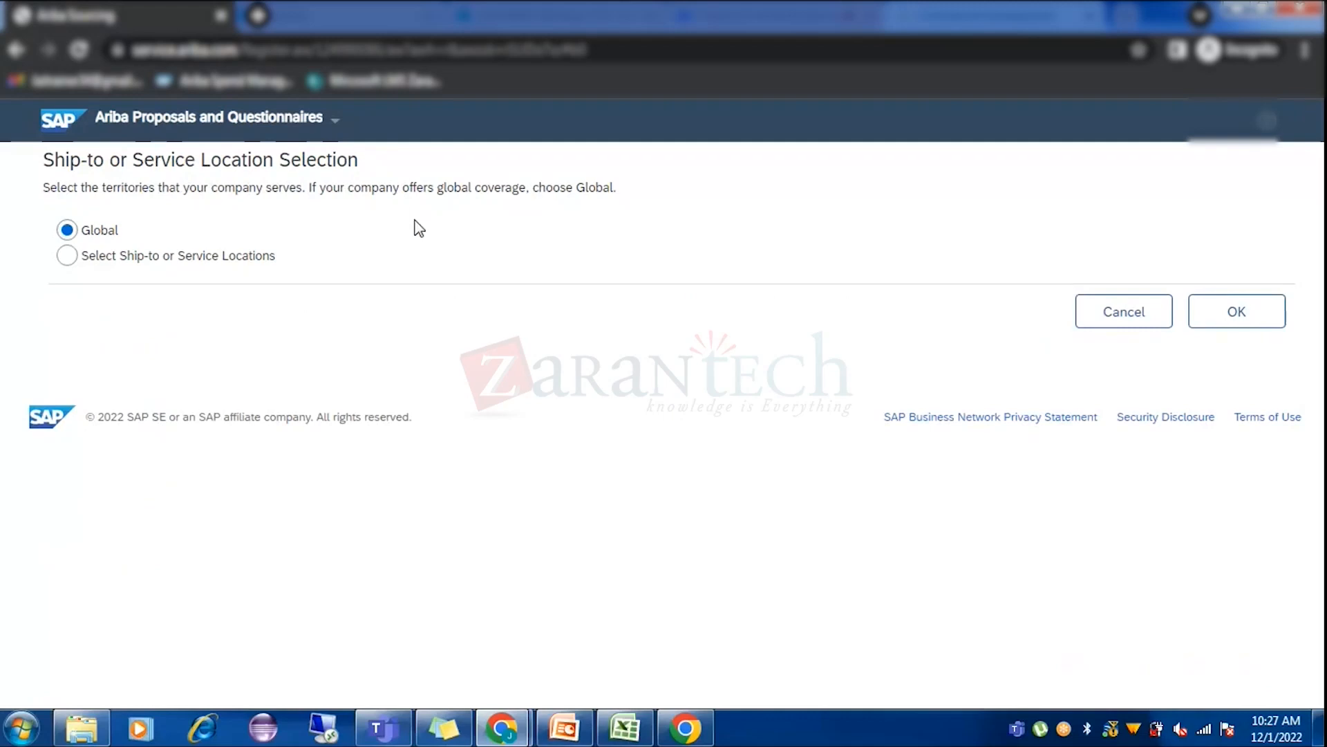
{"action": "left_click", "coordinate": [67, 260]}
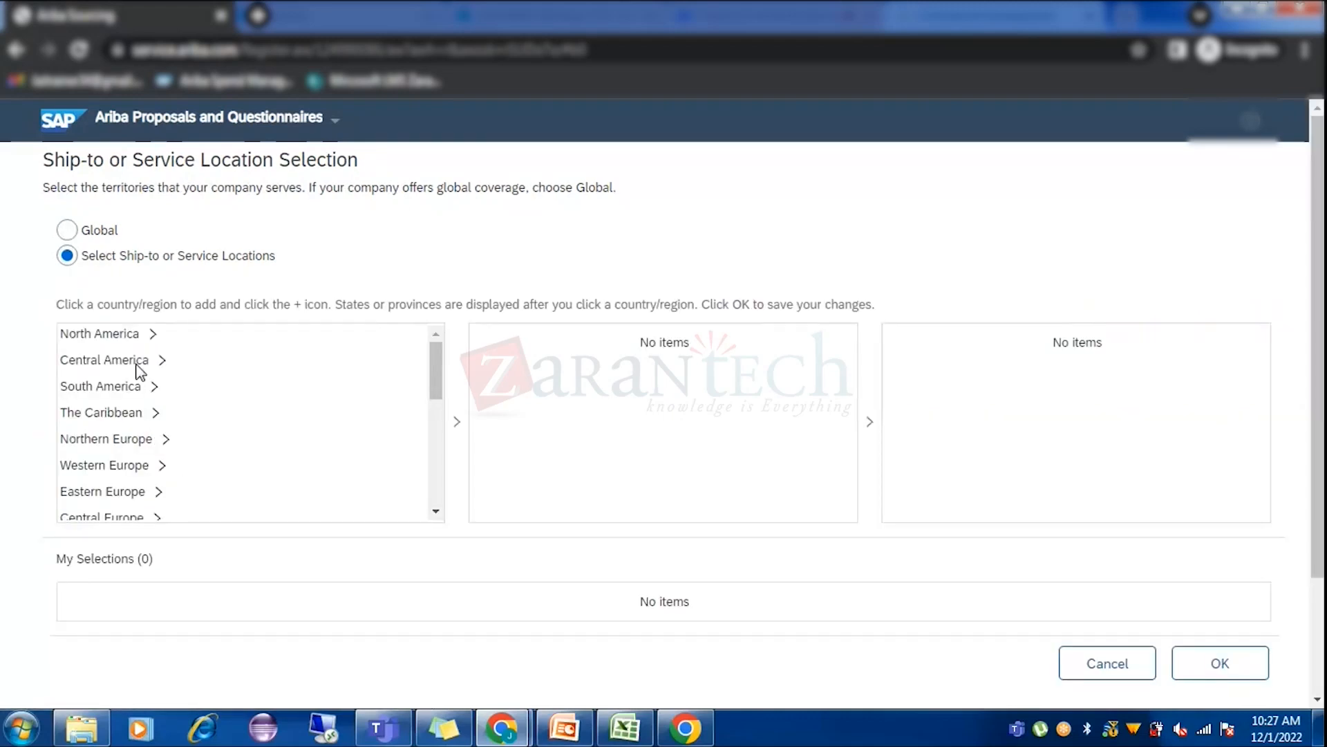
{"action": "scroll", "coordinate": [237, 458], "scroll_direction": "down", "scroll_amount": 5}
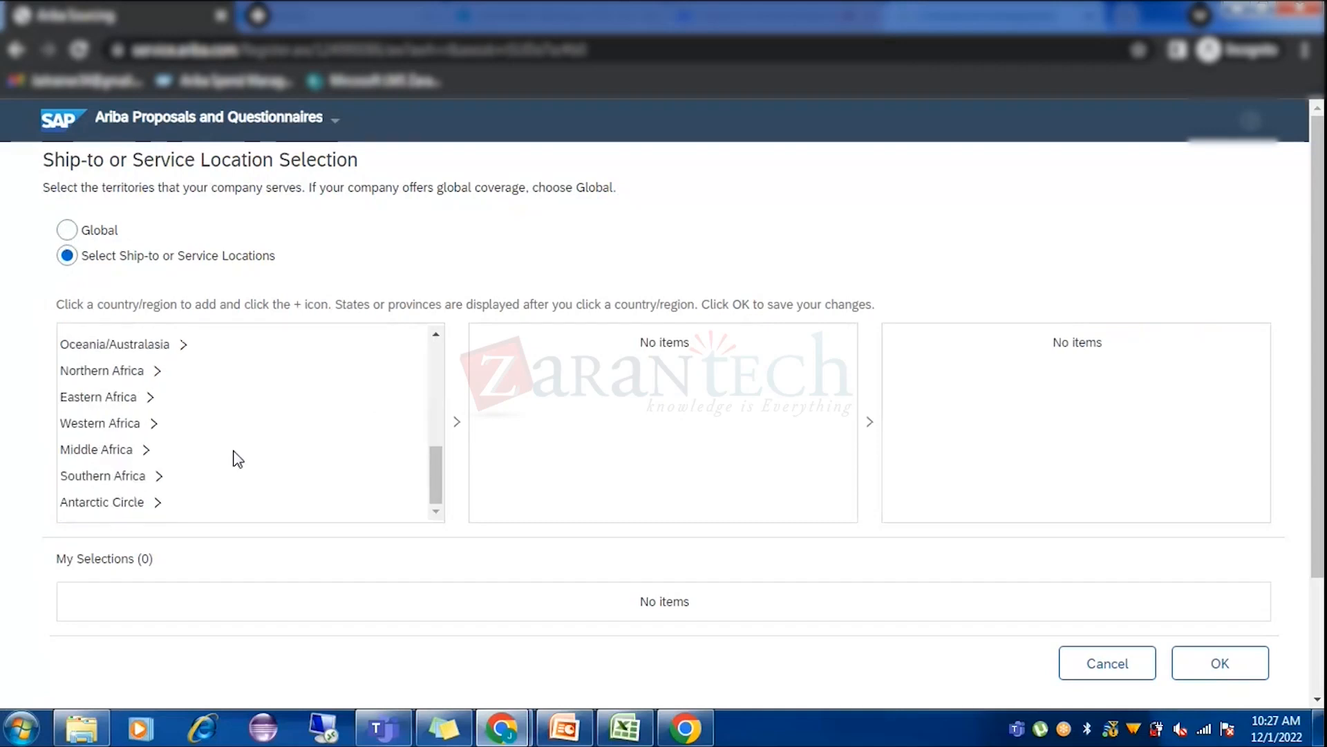
{"action": "scroll", "coordinate": [237, 459], "scroll_direction": "up", "scroll_amount": 5}
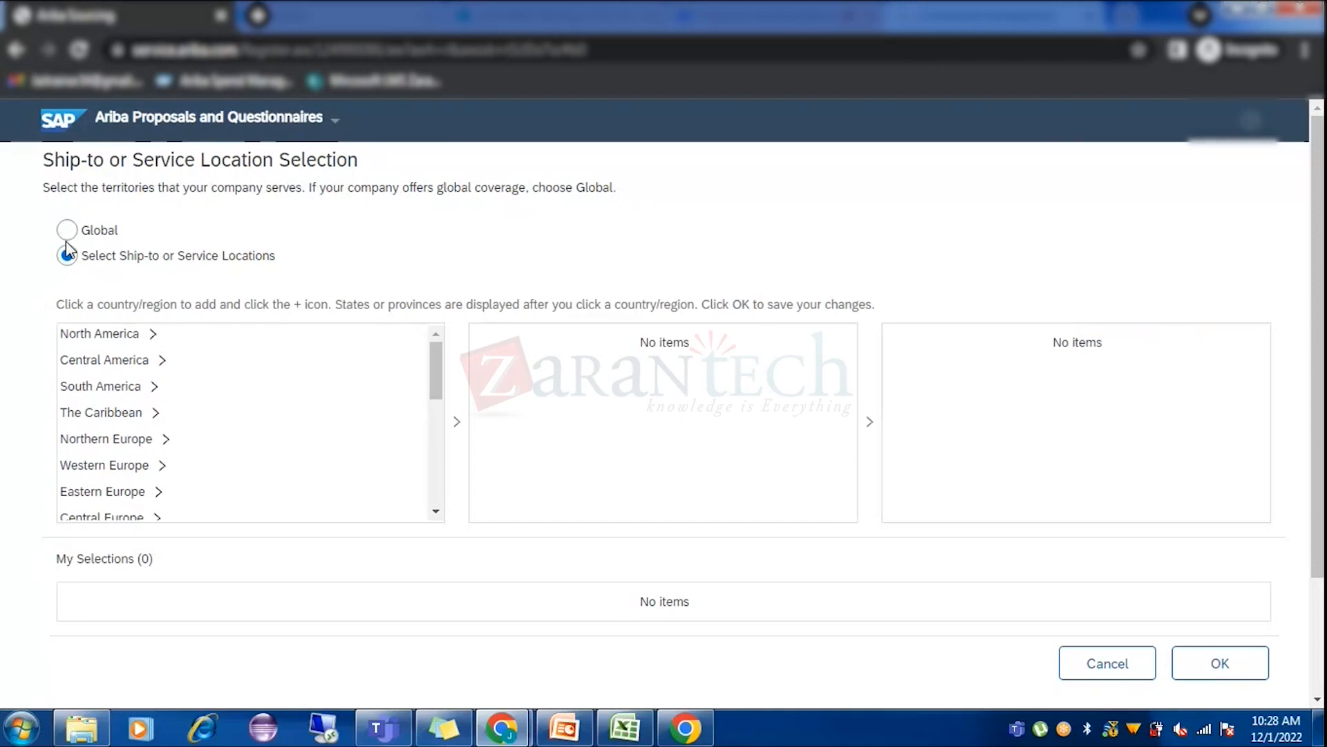
{"action": "left_click", "coordinate": [231, 223]}
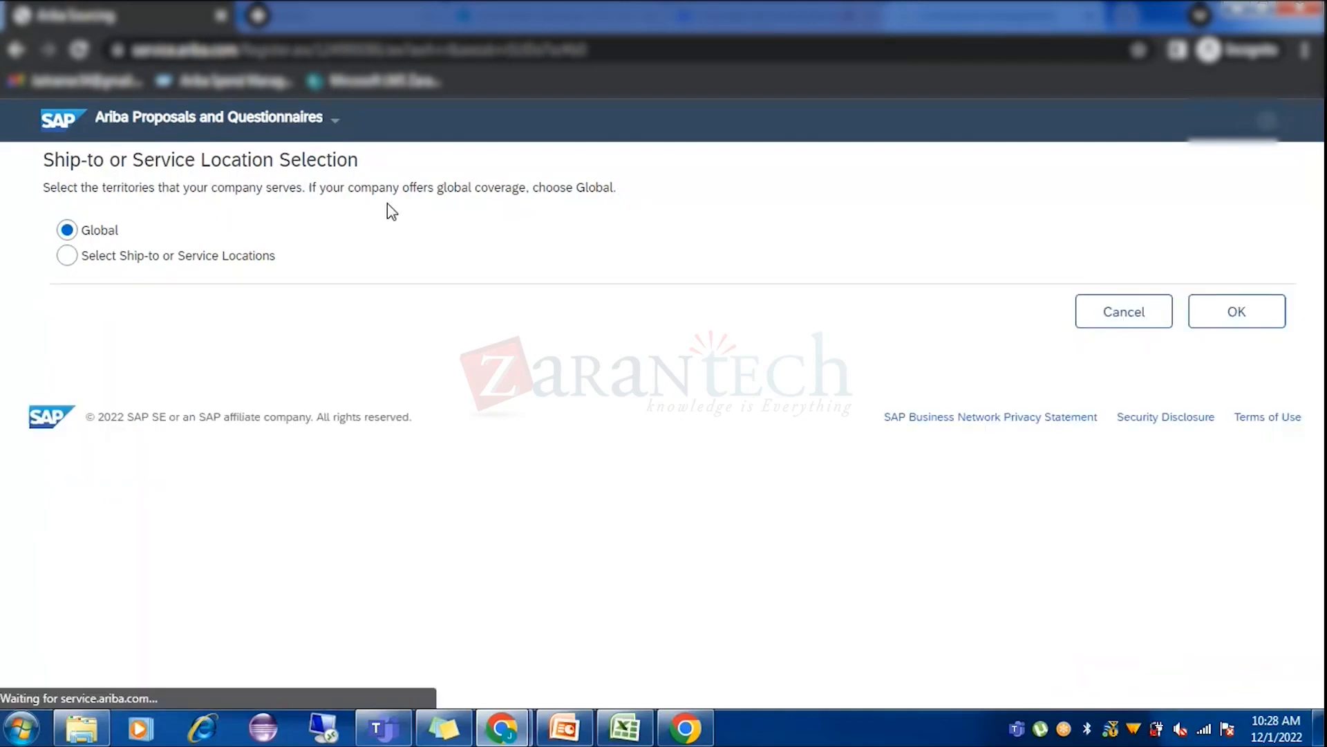
{"action": "left_click", "coordinate": [1220, 312]}
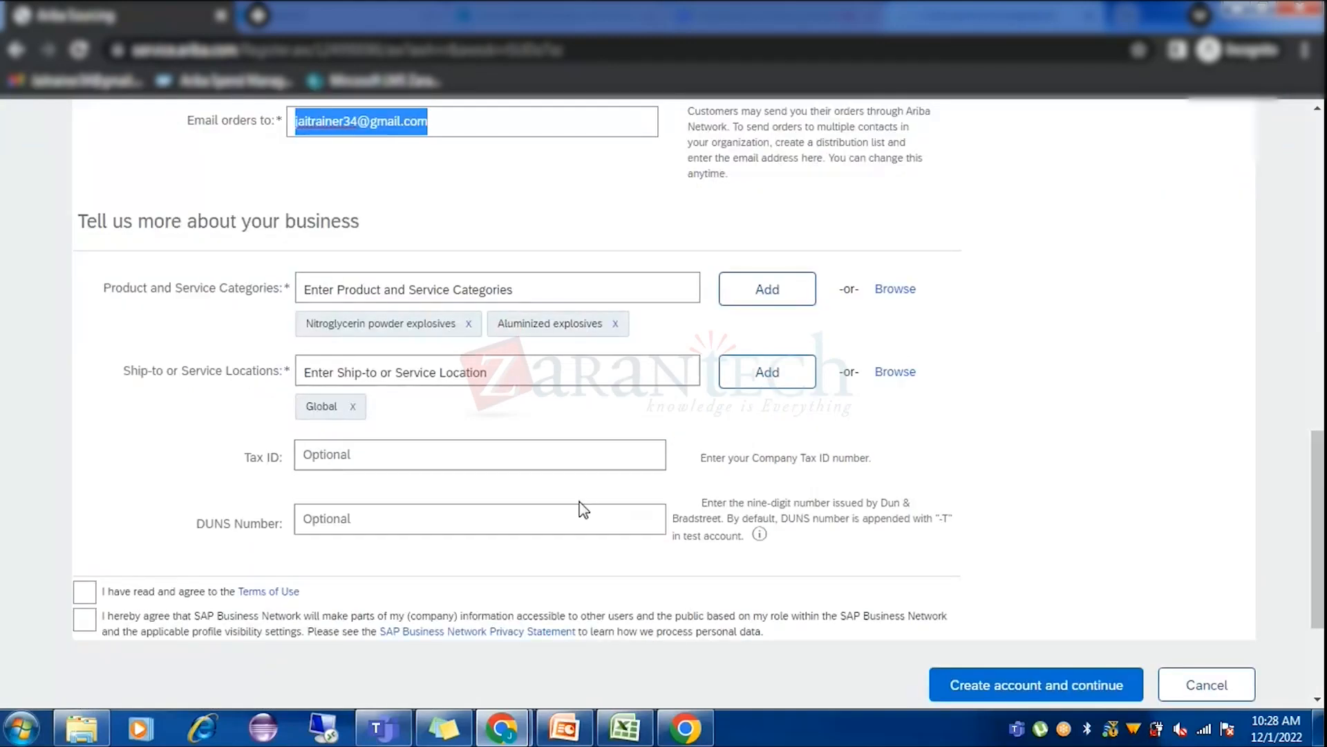
{"action": "scroll", "coordinate": [587, 451], "scroll_direction": "up", "scroll_amount": 5}
{"action": "scroll", "coordinate": [588, 451], "scroll_direction": "up", "scroll_amount": 5}
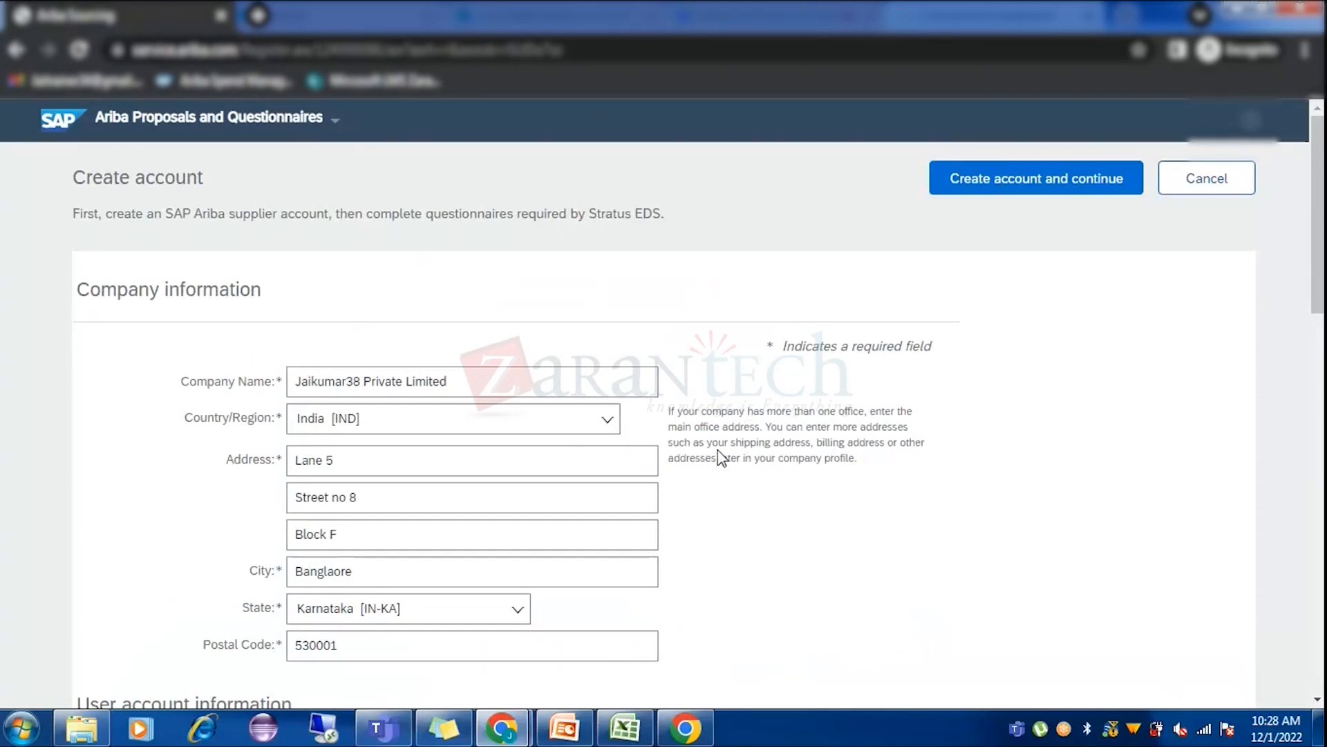
{"action": "scroll", "coordinate": [719, 457], "scroll_direction": "down", "scroll_amount": 8}
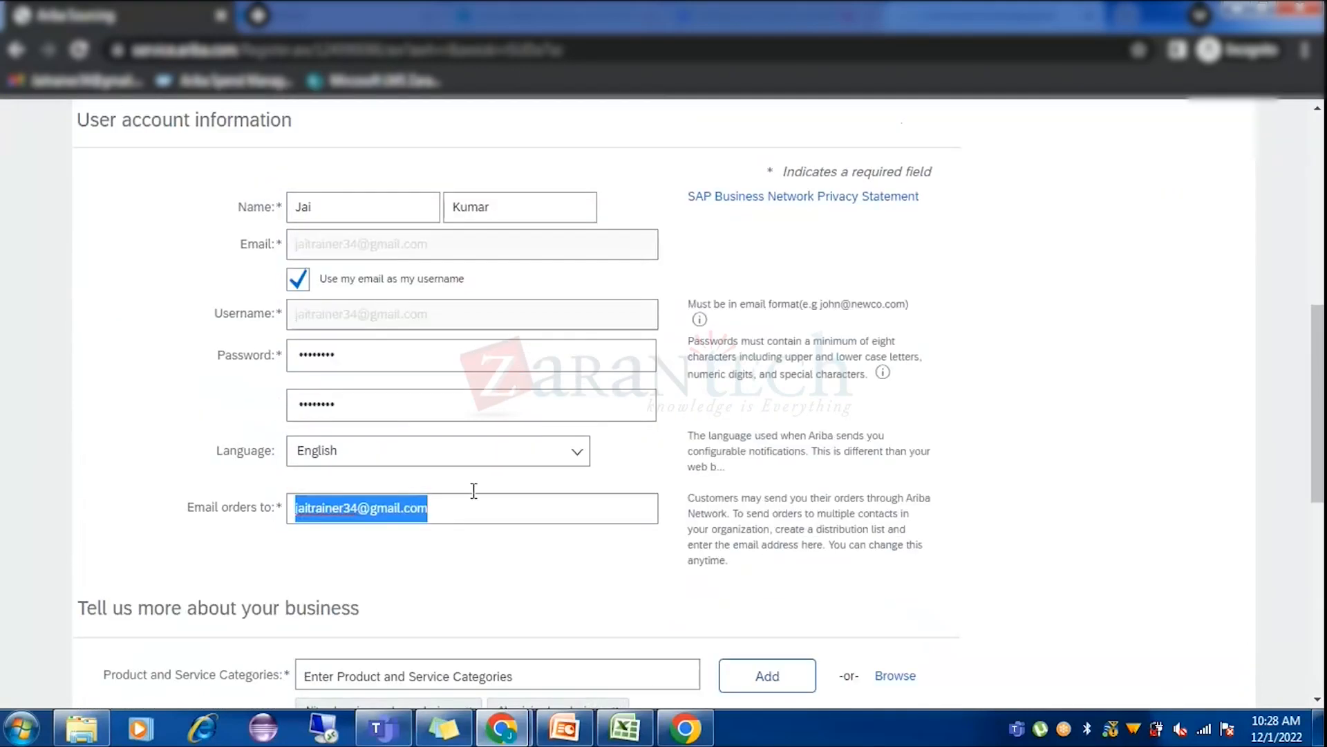
Accept the Terms of Use and profile visibility agreements on the account form.
{"action": "scroll", "coordinate": [518, 560], "scroll_direction": "down", "scroll_amount": 4}
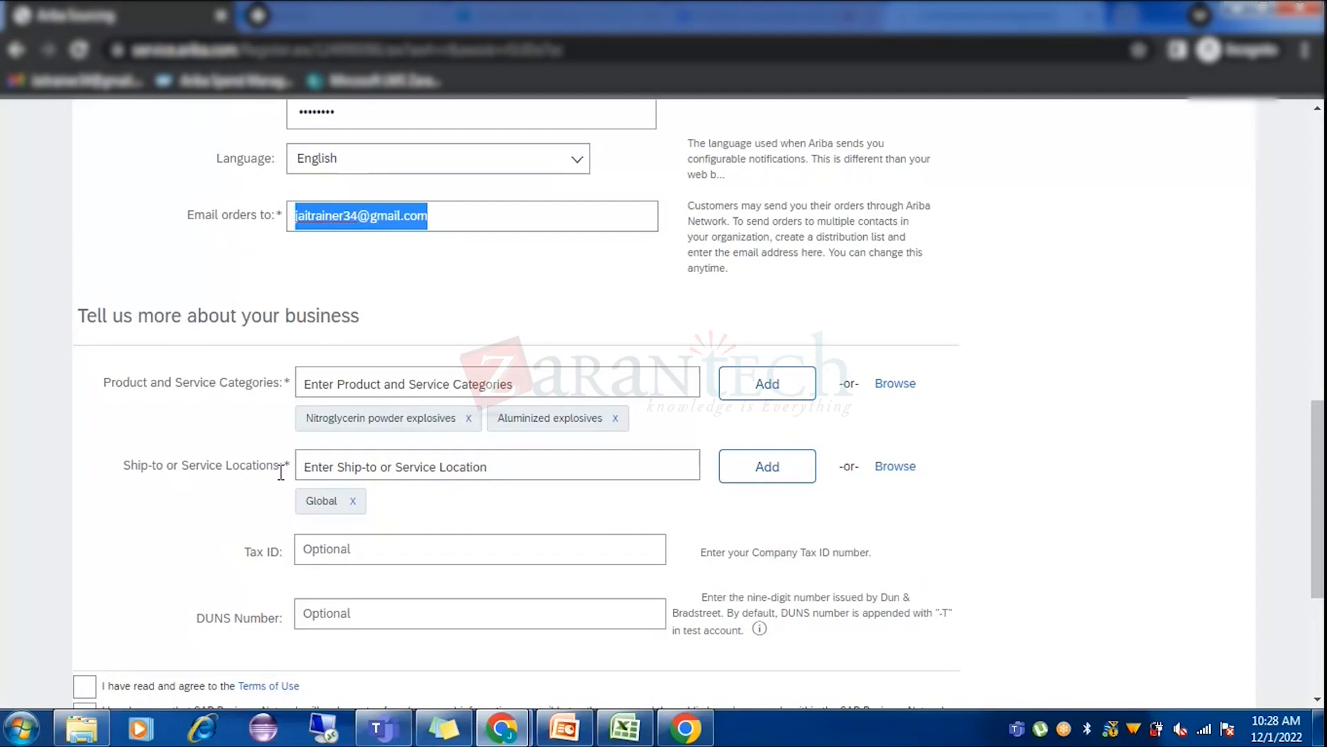
{"action": "scroll", "coordinate": [181, 510], "scroll_direction": "down", "scroll_amount": 2}
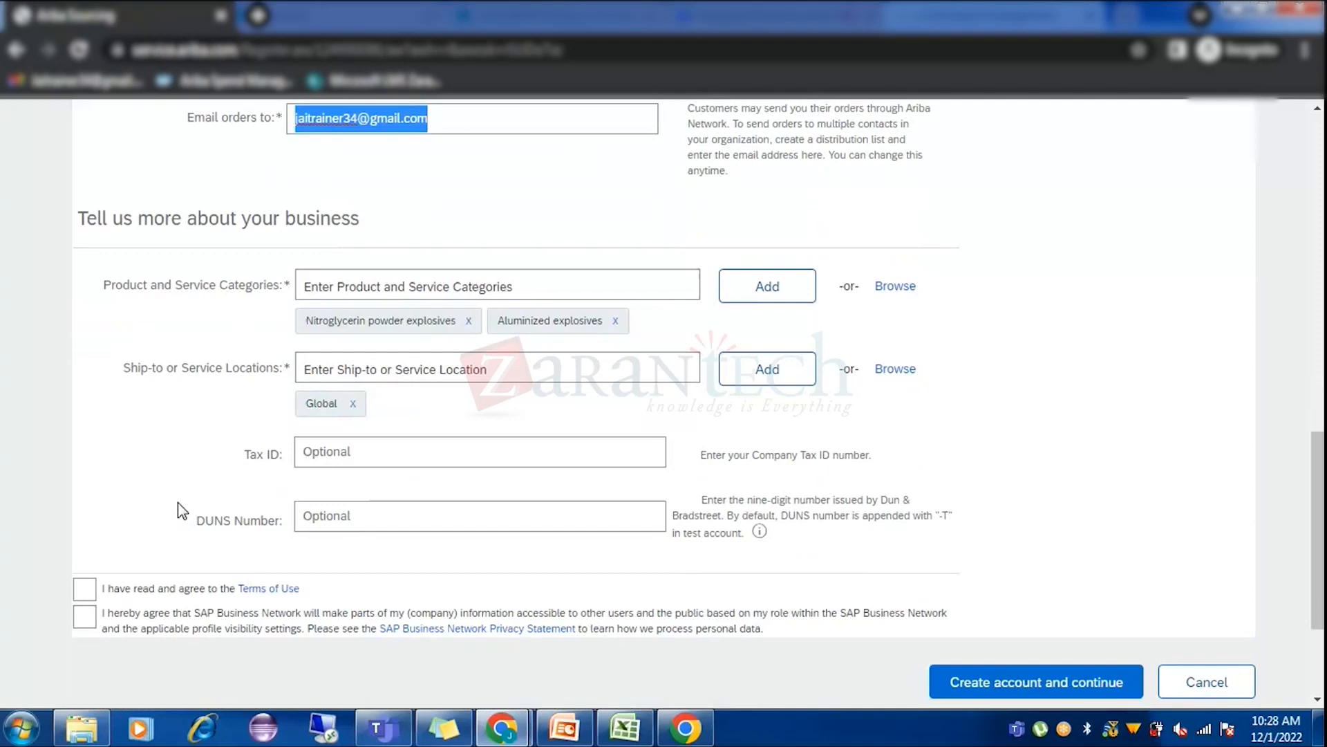
{"action": "left_click", "coordinate": [84, 592]}
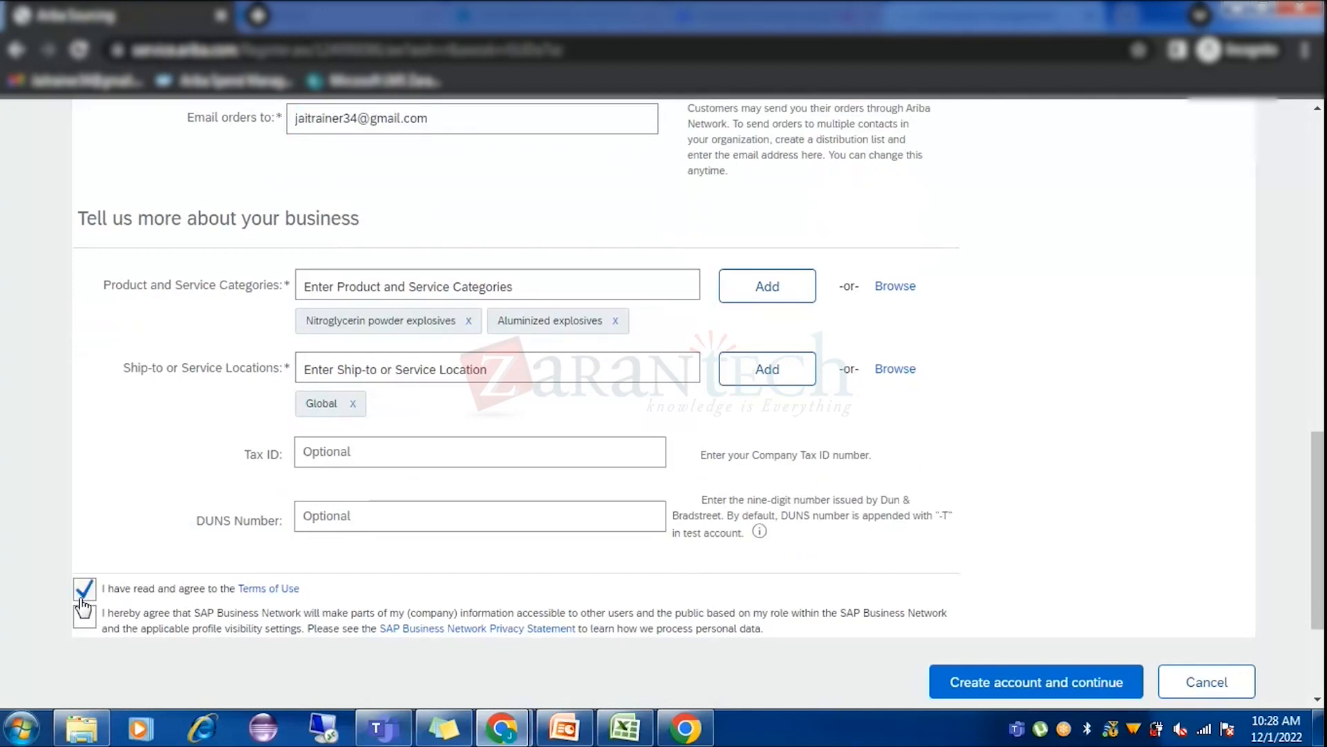
{"action": "left_click", "coordinate": [83, 620]}
{"action": "scroll", "coordinate": [993, 493], "scroll_direction": "up", "scroll_amount": 14}
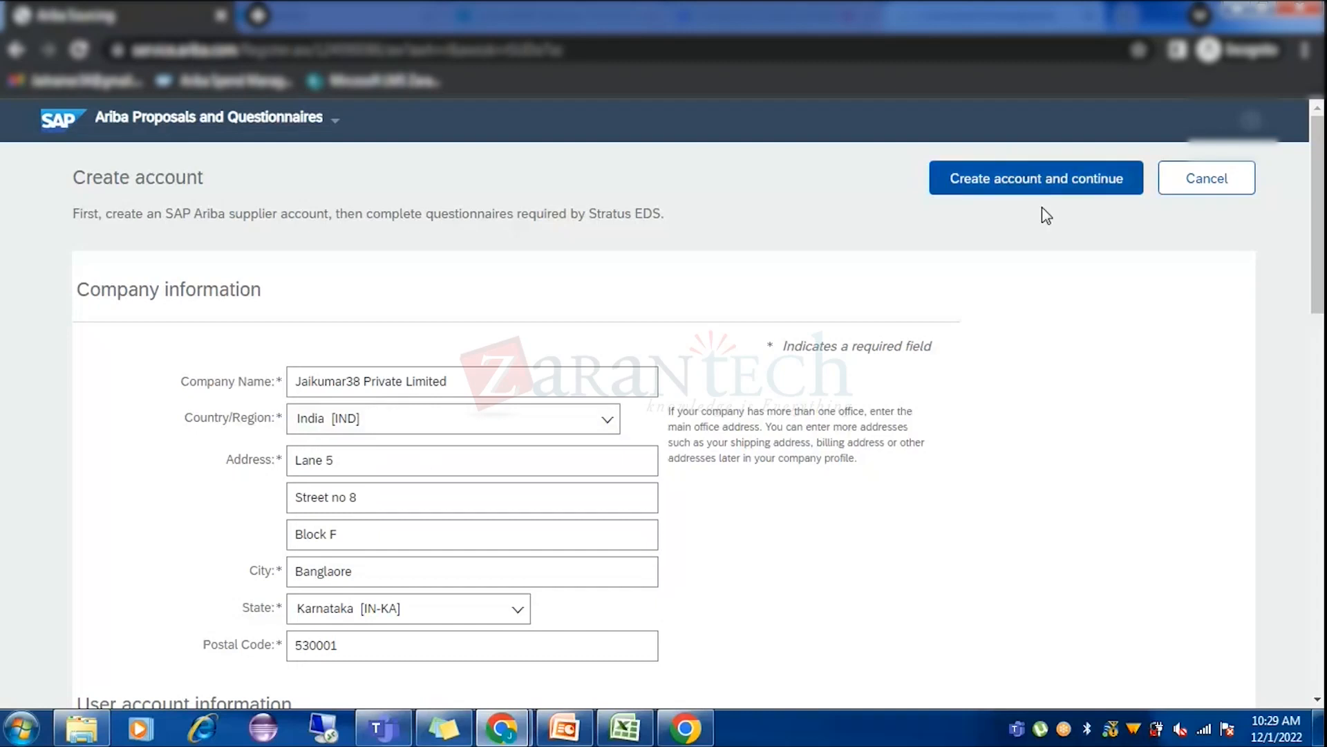
{"action": "scroll", "coordinate": [349, 384], "scroll_direction": "down", "scroll_amount": 6}
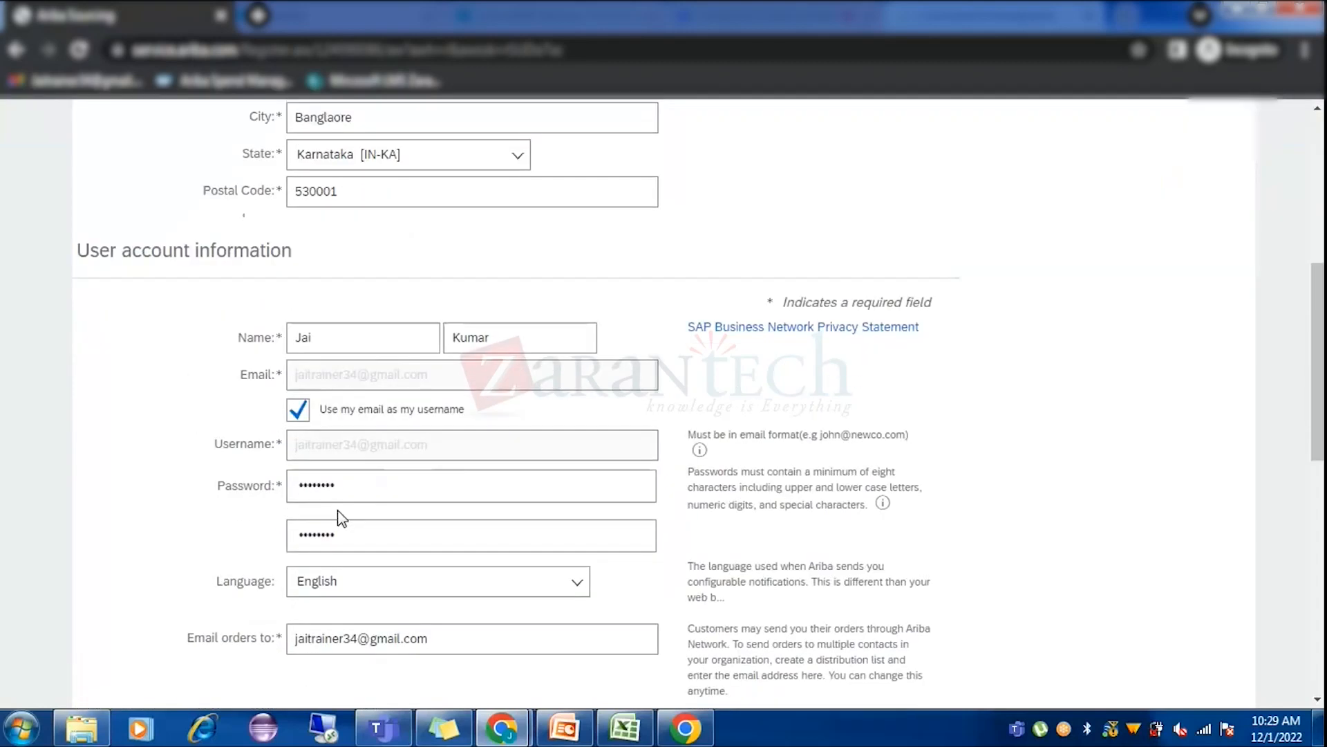
{"action": "scroll", "coordinate": [338, 518], "scroll_direction": "down", "scroll_amount": 2}
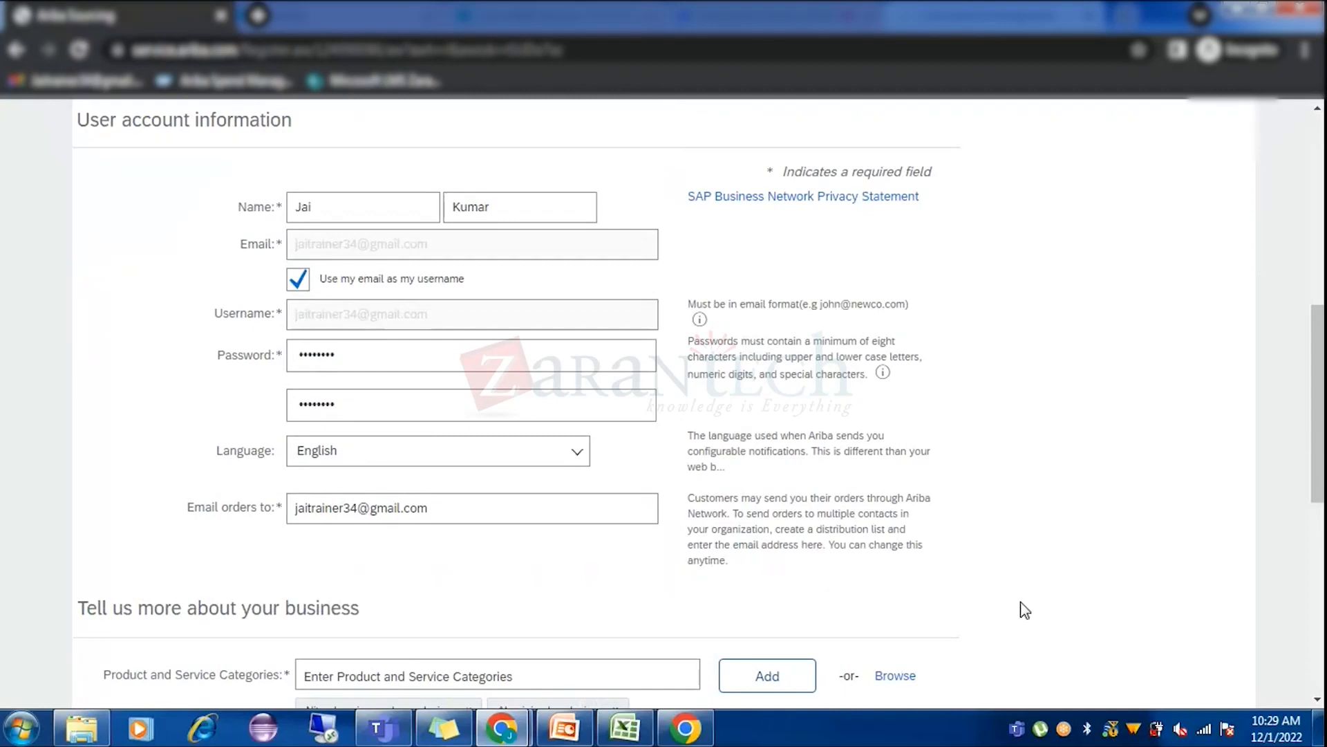
{"action": "scroll", "coordinate": [1024, 610], "scroll_direction": "down", "scroll_amount": 7}
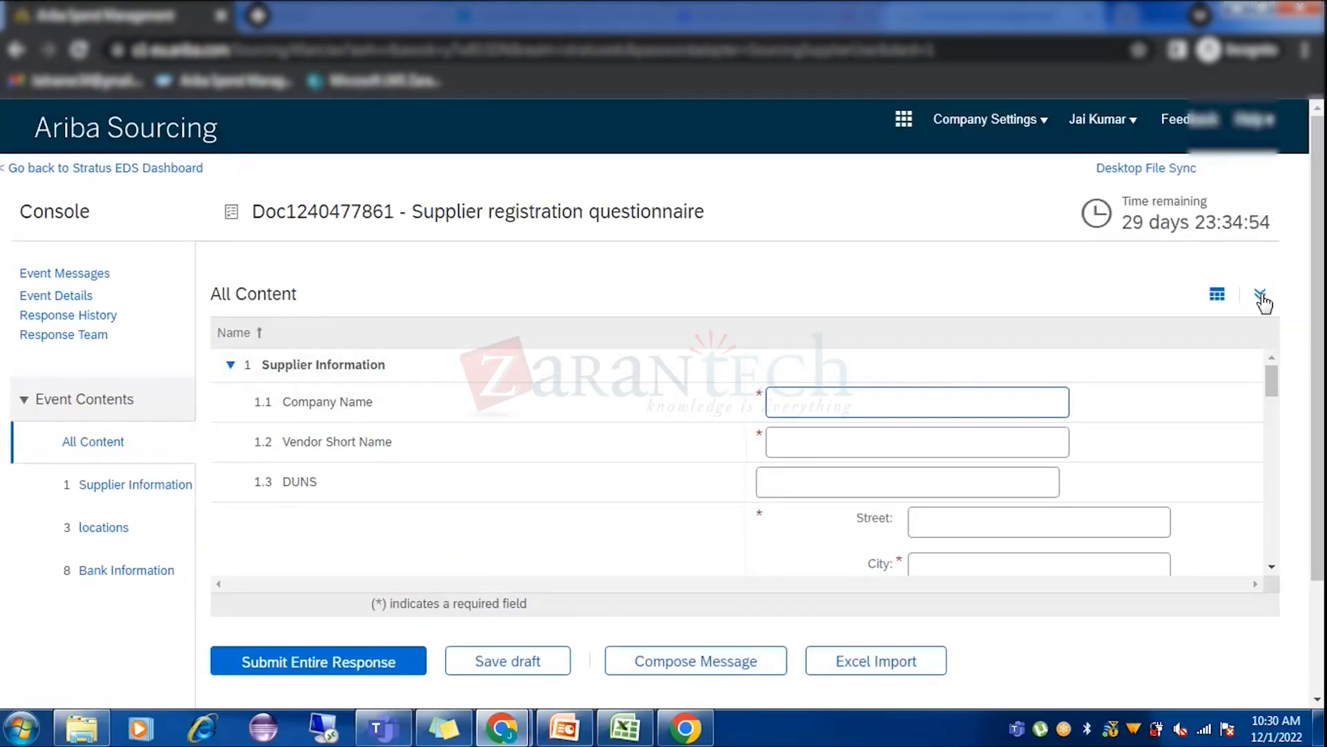
Expand All Content and scroll through the registration questionnaire's questions.
{"action": "left_click", "coordinate": [1261, 293]}
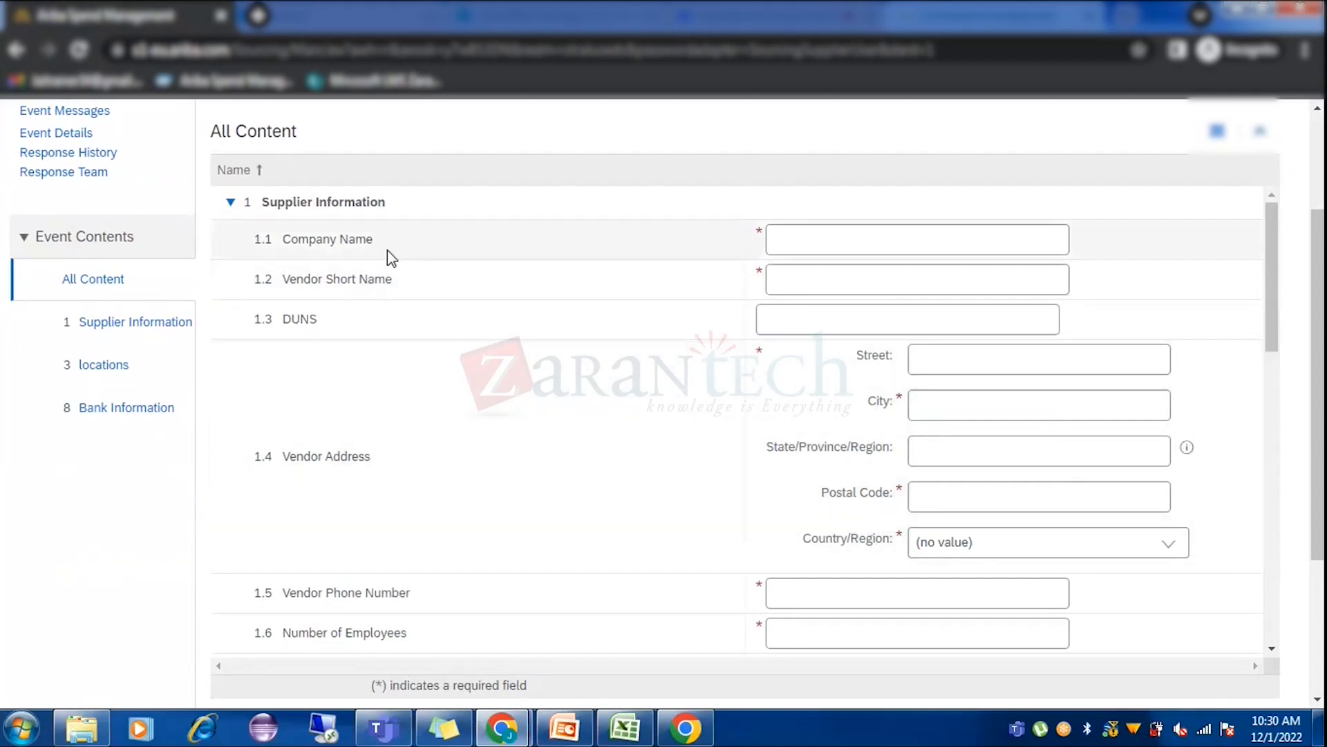
{"action": "scroll", "coordinate": [429, 336], "scroll_direction": "down", "scroll_amount": 5}
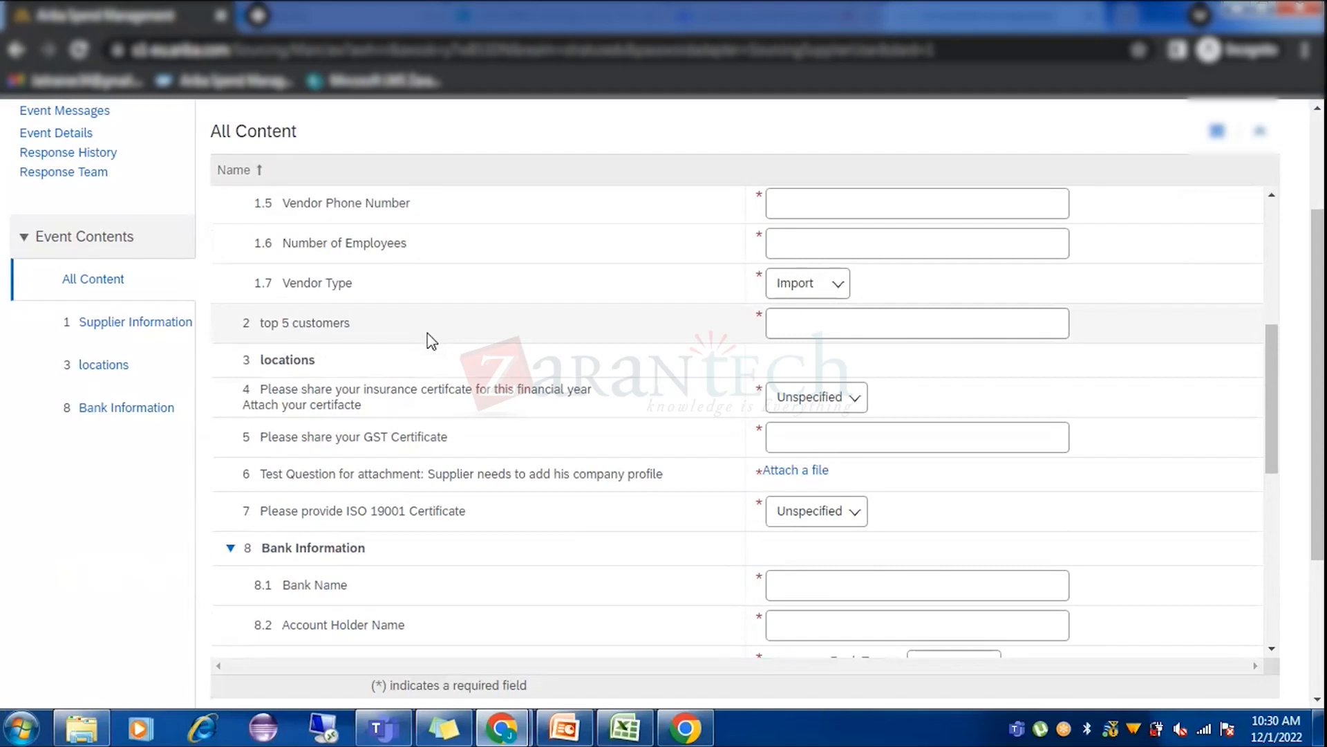
{"action": "scroll", "coordinate": [478, 559], "scroll_direction": "down", "scroll_amount": 4}
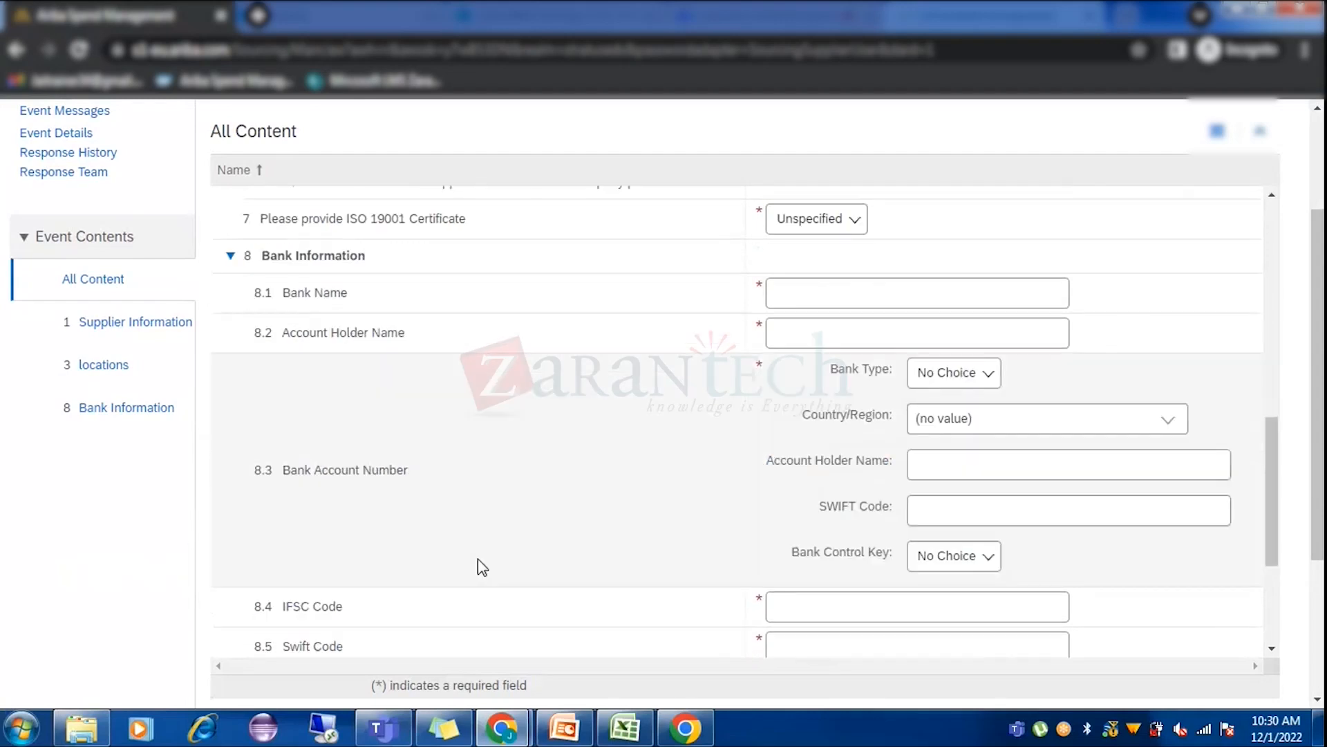
{"action": "scroll", "coordinate": [478, 559], "scroll_direction": "down", "scroll_amount": 3}
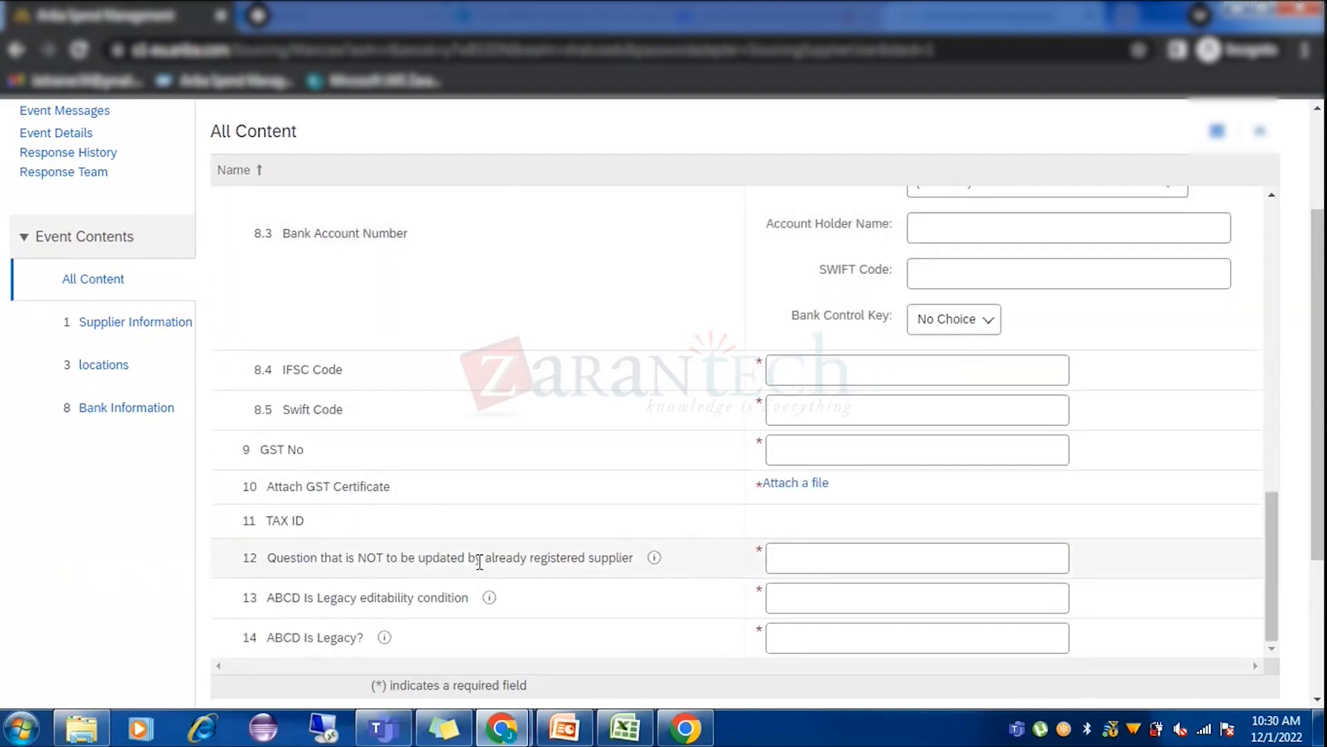
{"action": "scroll", "coordinate": [479, 561], "scroll_direction": "up", "scroll_amount": 10}
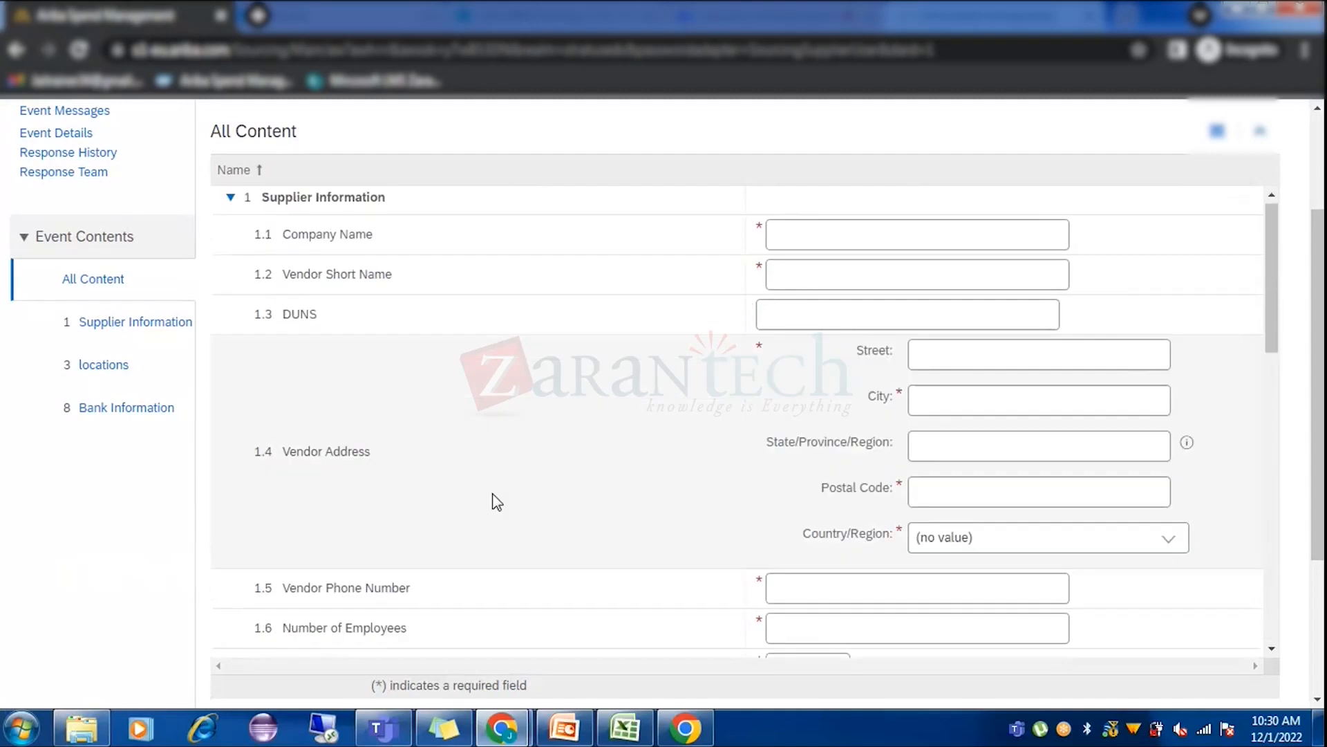
{"action": "scroll", "coordinate": [496, 501], "scroll_direction": "up", "scroll_amount": 3}
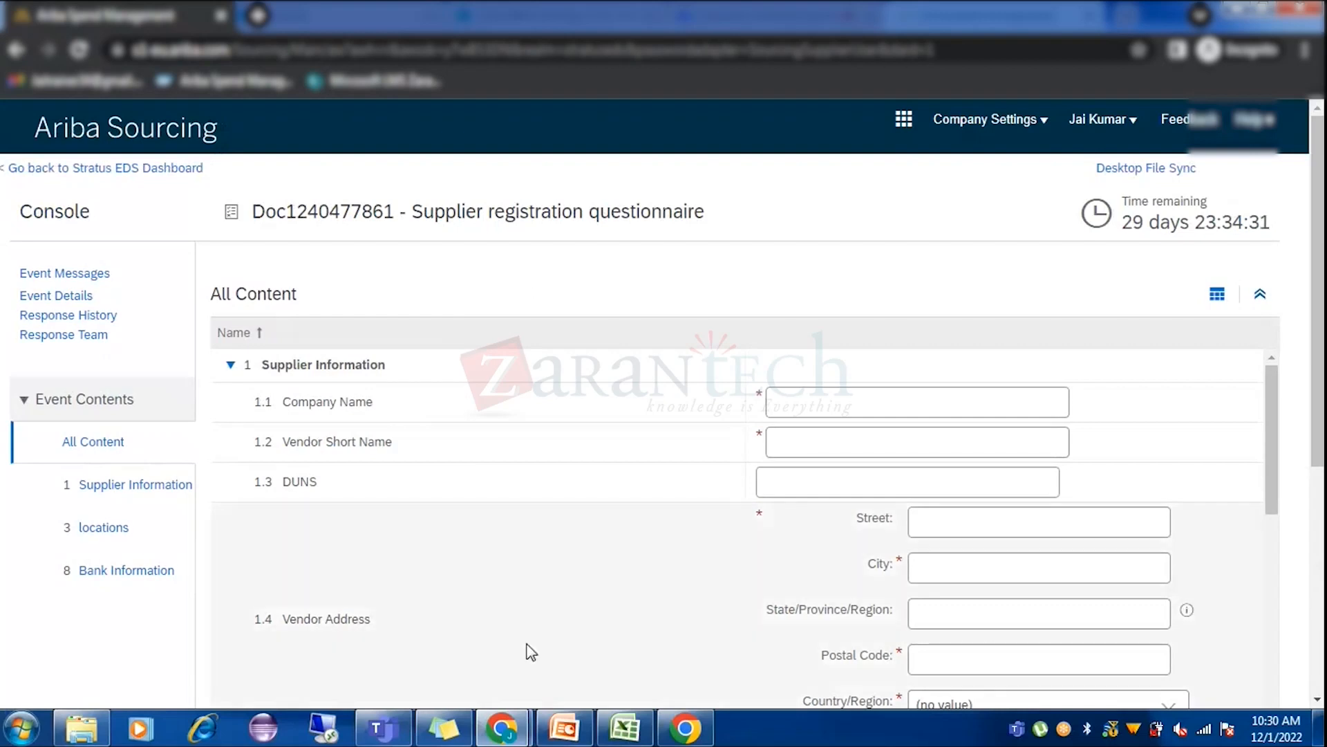
In the buyer window, open Jaikumar38 Private Limited's approved supplier request and its profile.
{"action": "mouse_move", "coordinate": [502, 727]}
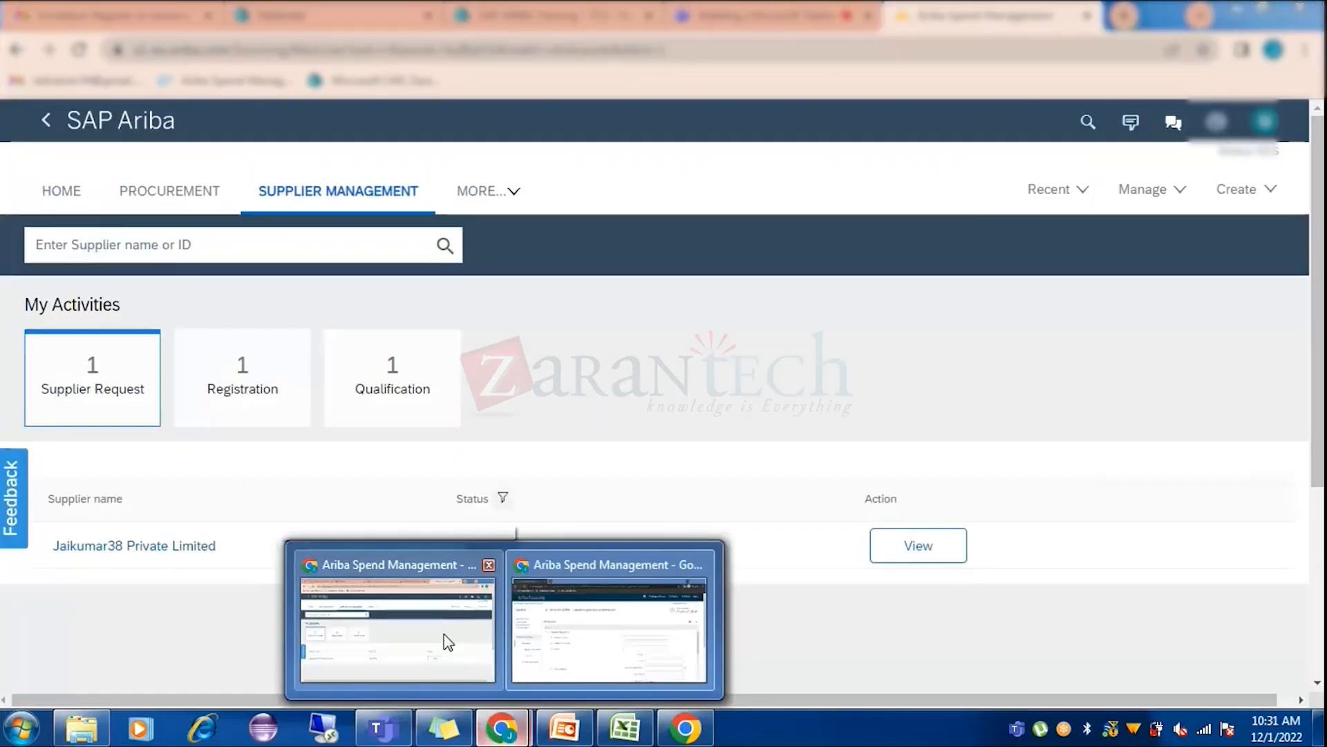
{"action": "left_click", "coordinate": [448, 641]}
{"action": "left_click", "coordinate": [935, 557]}
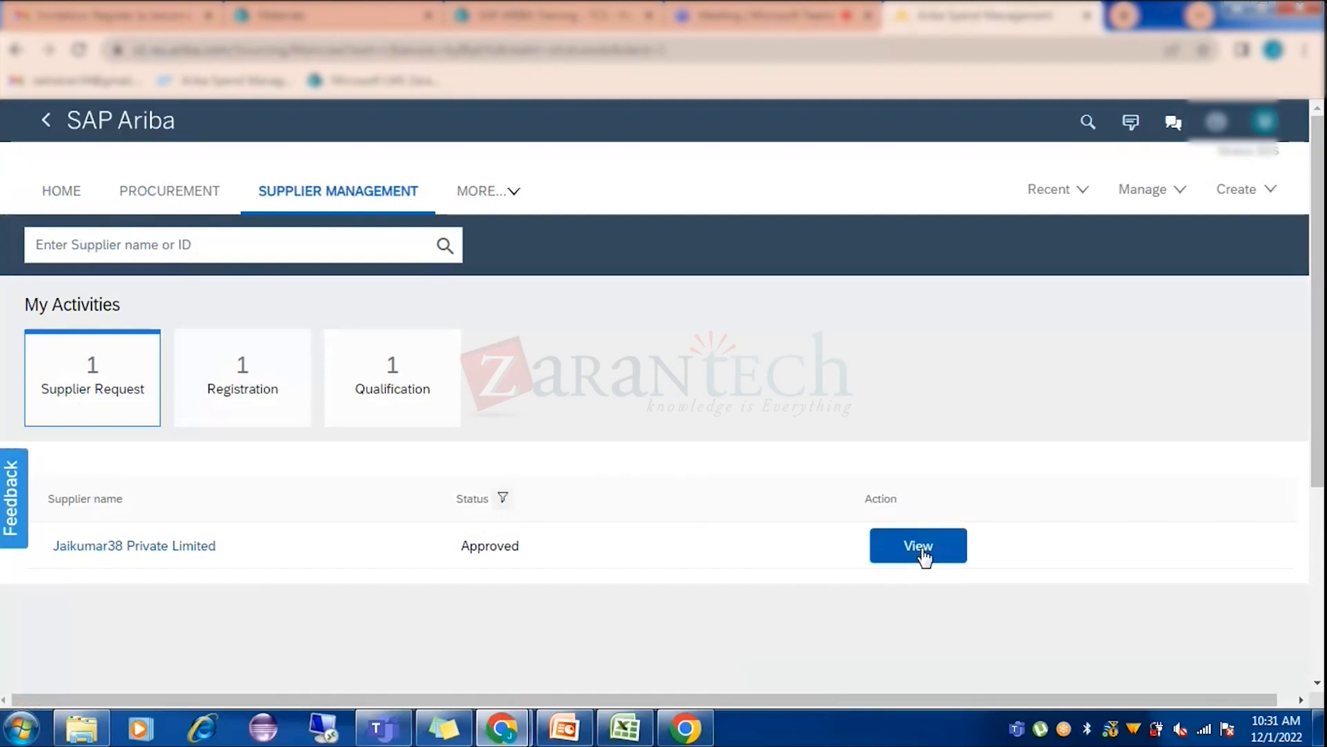
{"action": "left_click", "coordinate": [922, 548]}
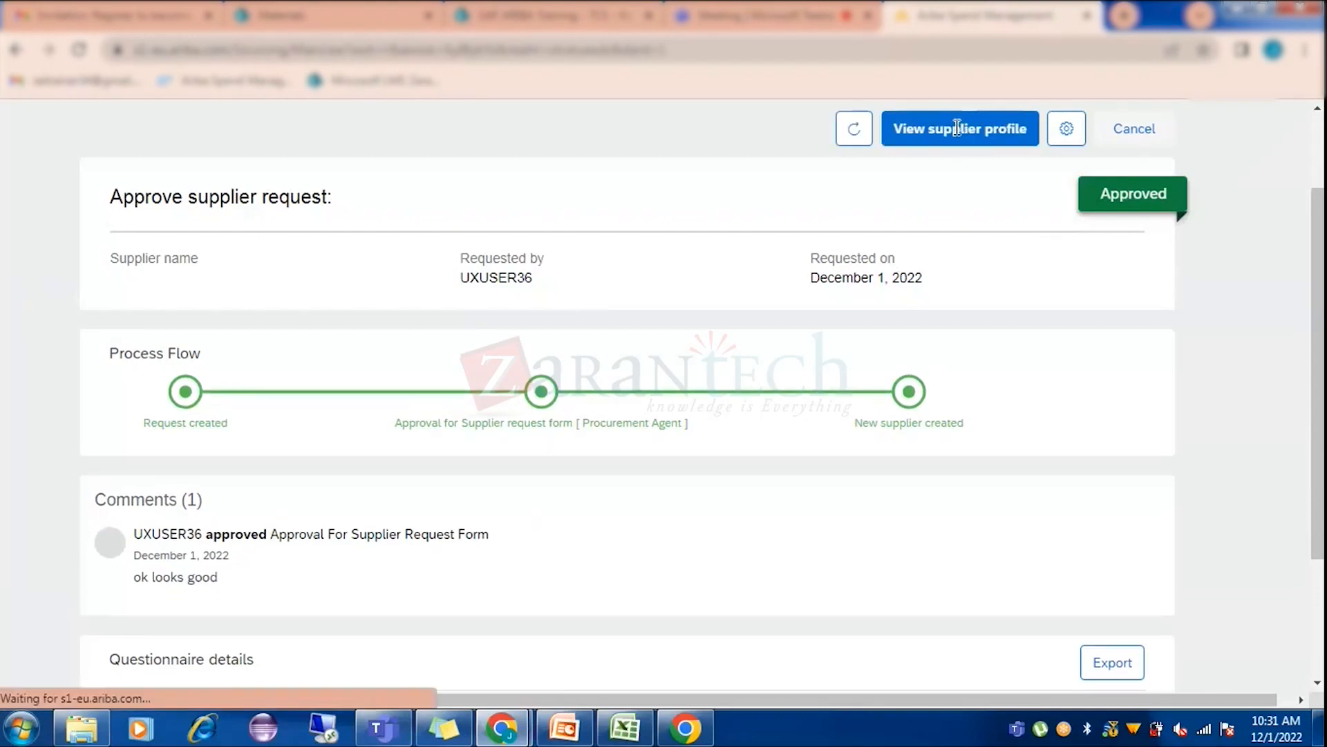
{"action": "left_click", "coordinate": [957, 128]}
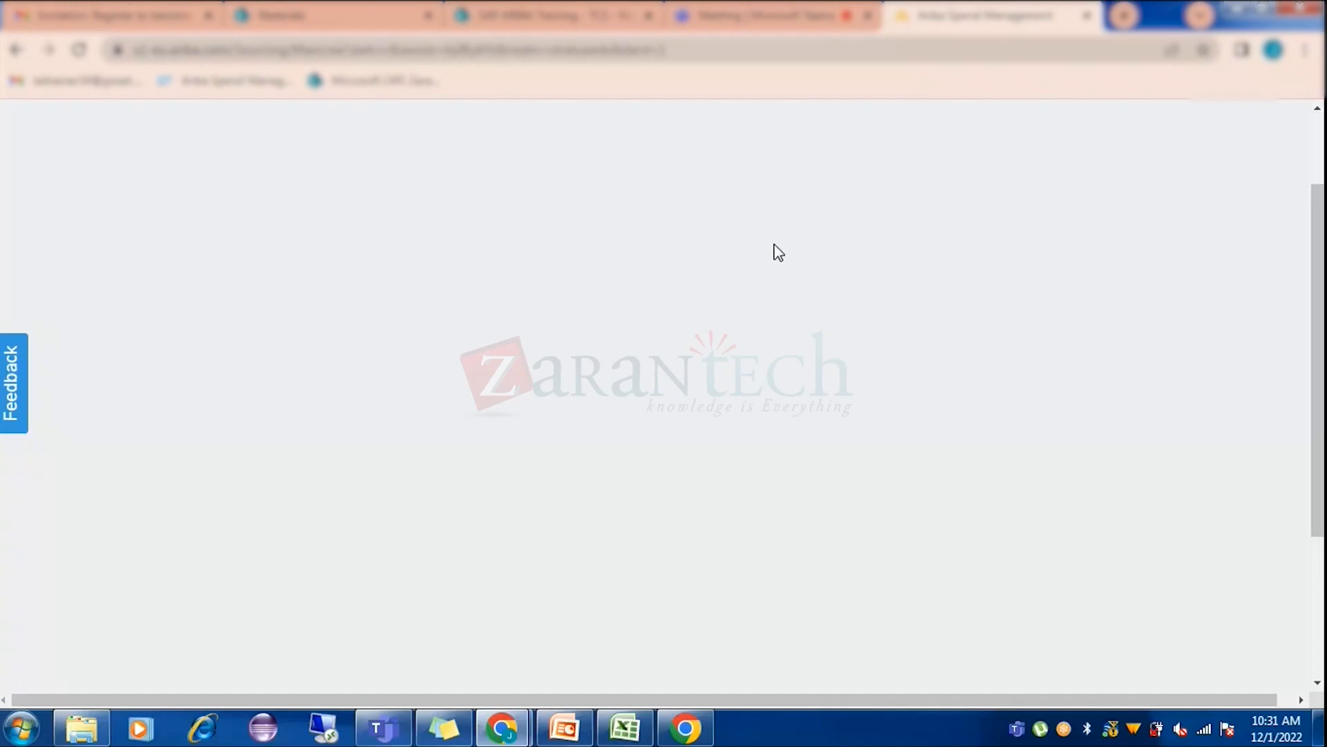
{"action": "scroll", "coordinate": [747, 341], "scroll_direction": "down", "scroll_amount": 5}
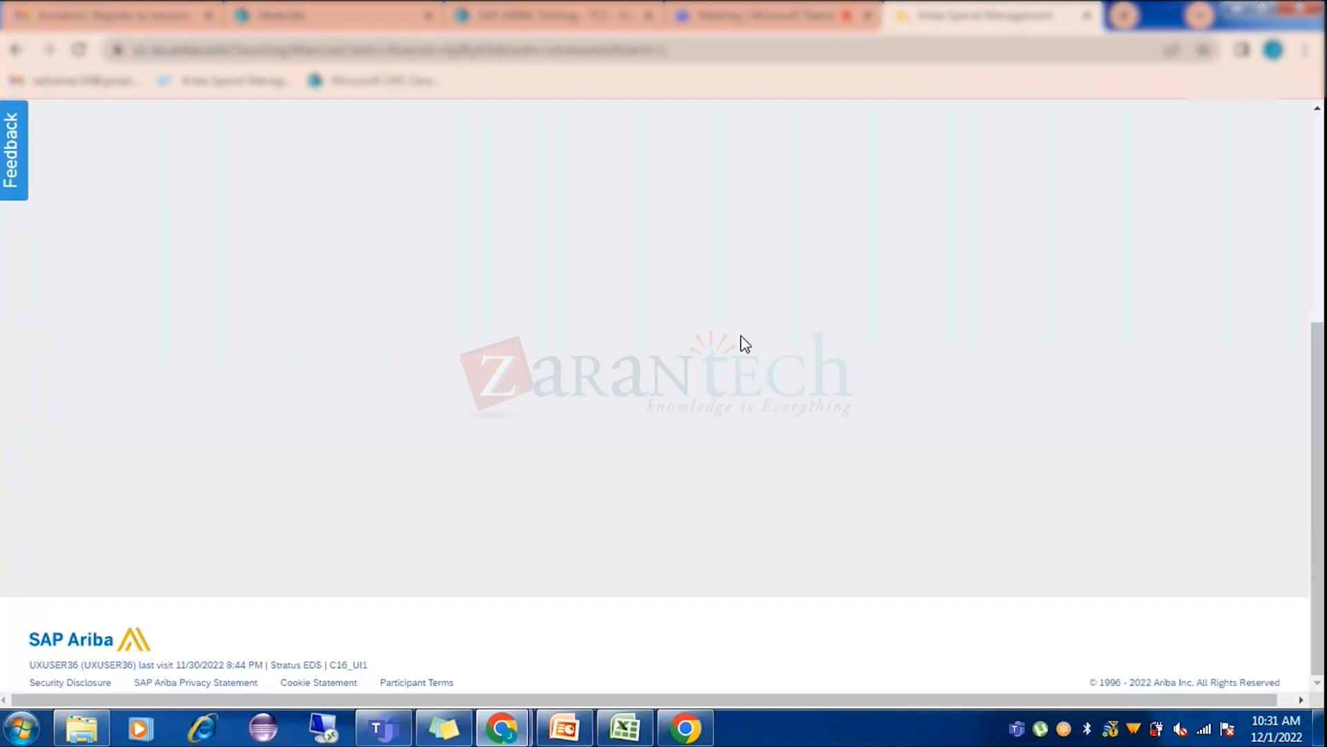
{"action": "scroll", "coordinate": [745, 344], "scroll_direction": "up", "scroll_amount": 5}
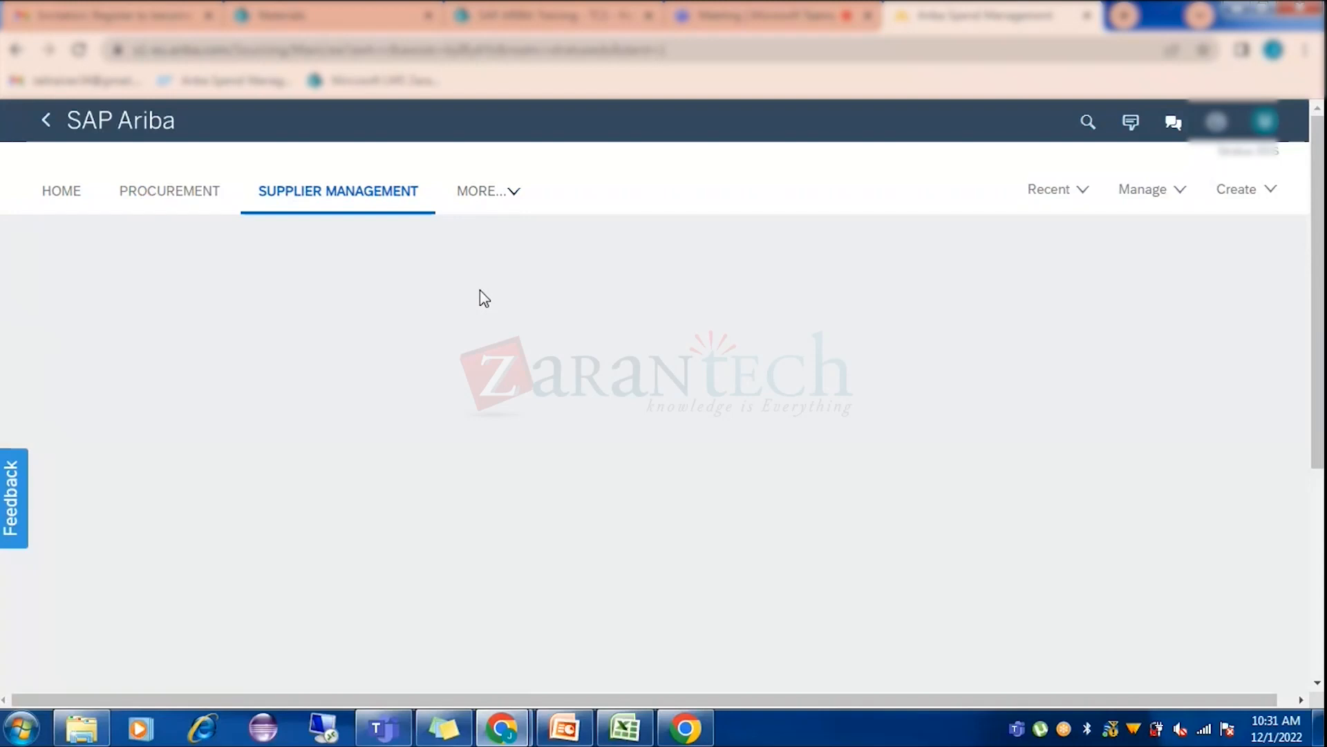
Go to the buyer home and Supplier Management, then switch to the Ariba Sourcing questionnaire window.
{"action": "left_click", "coordinate": [61, 191]}
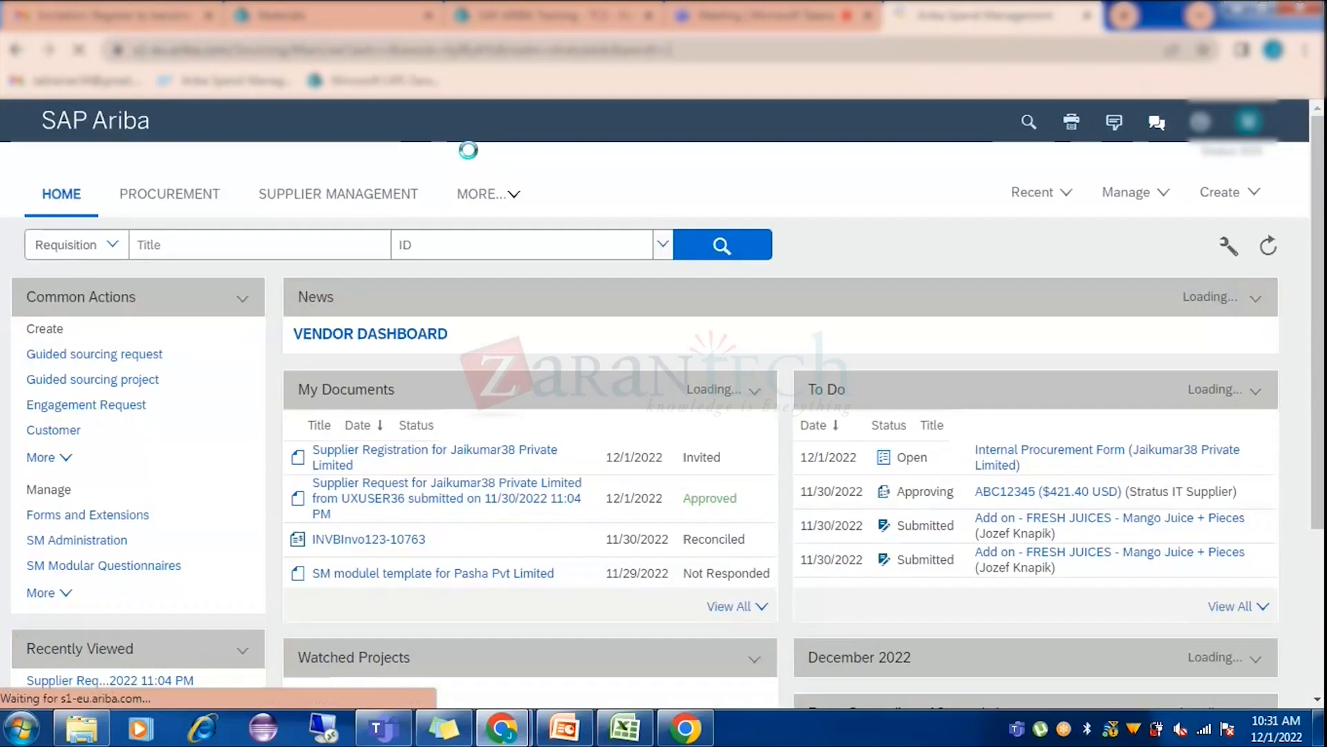
{"action": "left_click", "coordinate": [359, 194]}
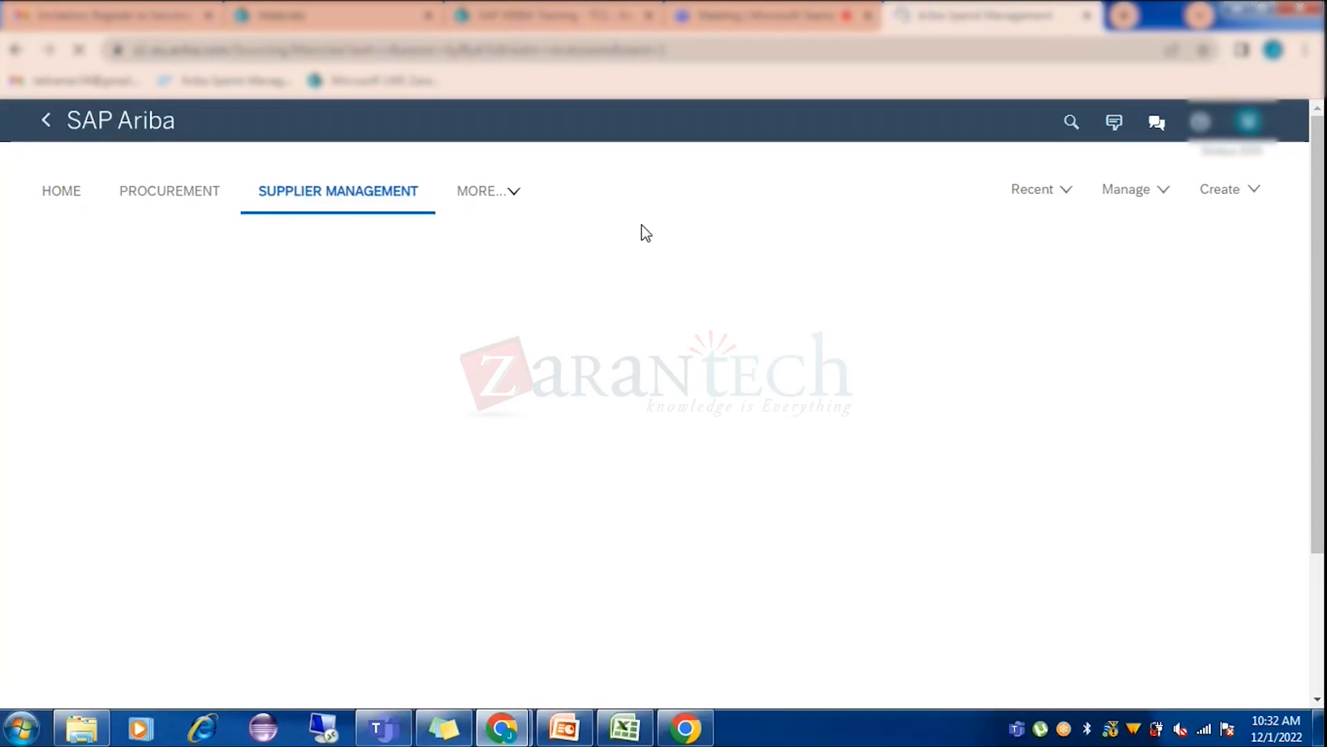
{"action": "left_click", "coordinate": [1054, 193]}
{"action": "mouse_move", "coordinate": [501, 728]}
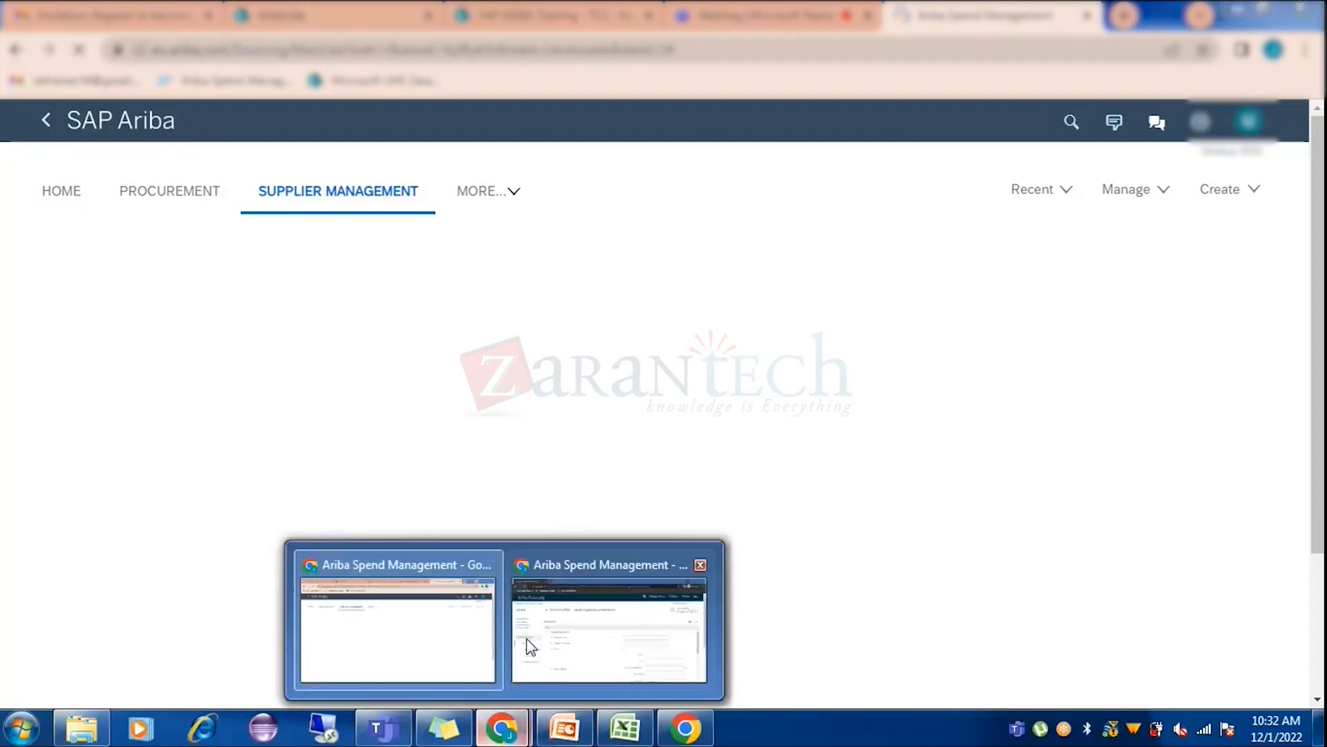
{"action": "left_click", "coordinate": [530, 647]}
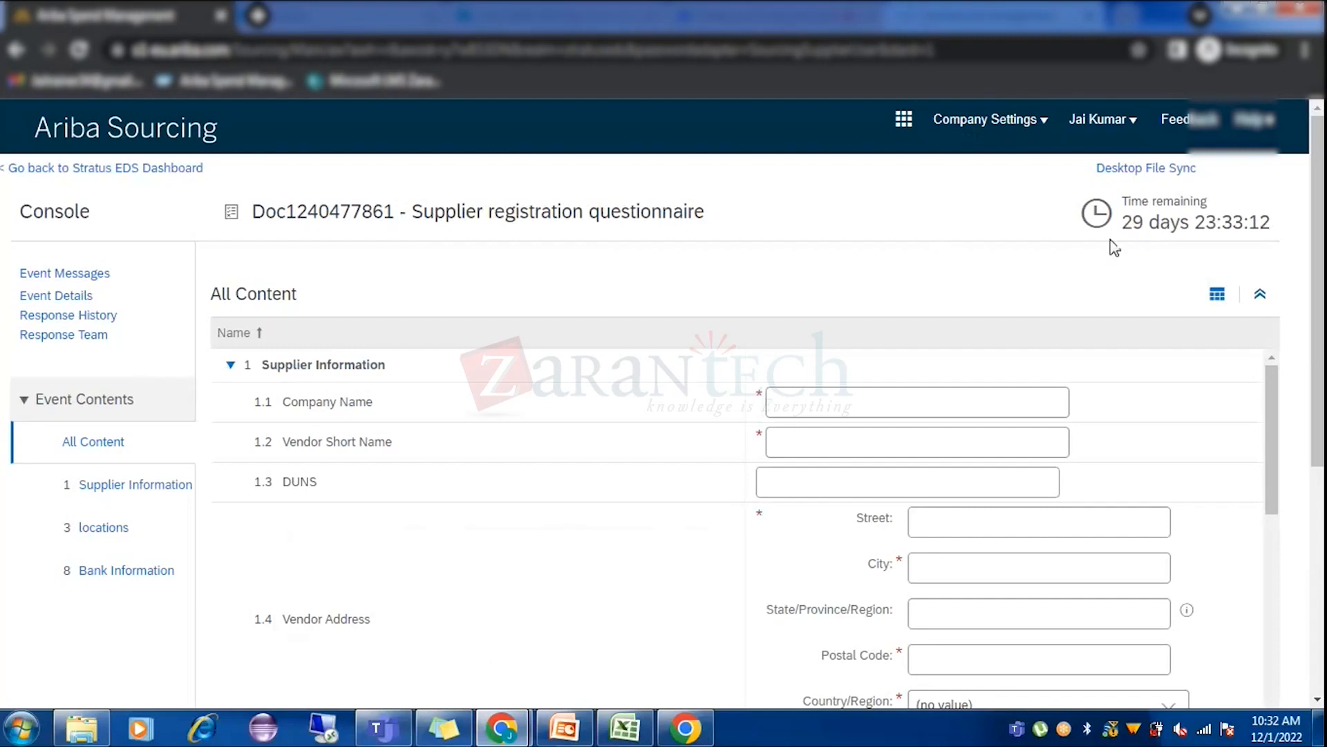
Return to the Stratus EDS dashboard, check the account's ANID, and open Settings > Users.
{"action": "left_click", "coordinate": [71, 169]}
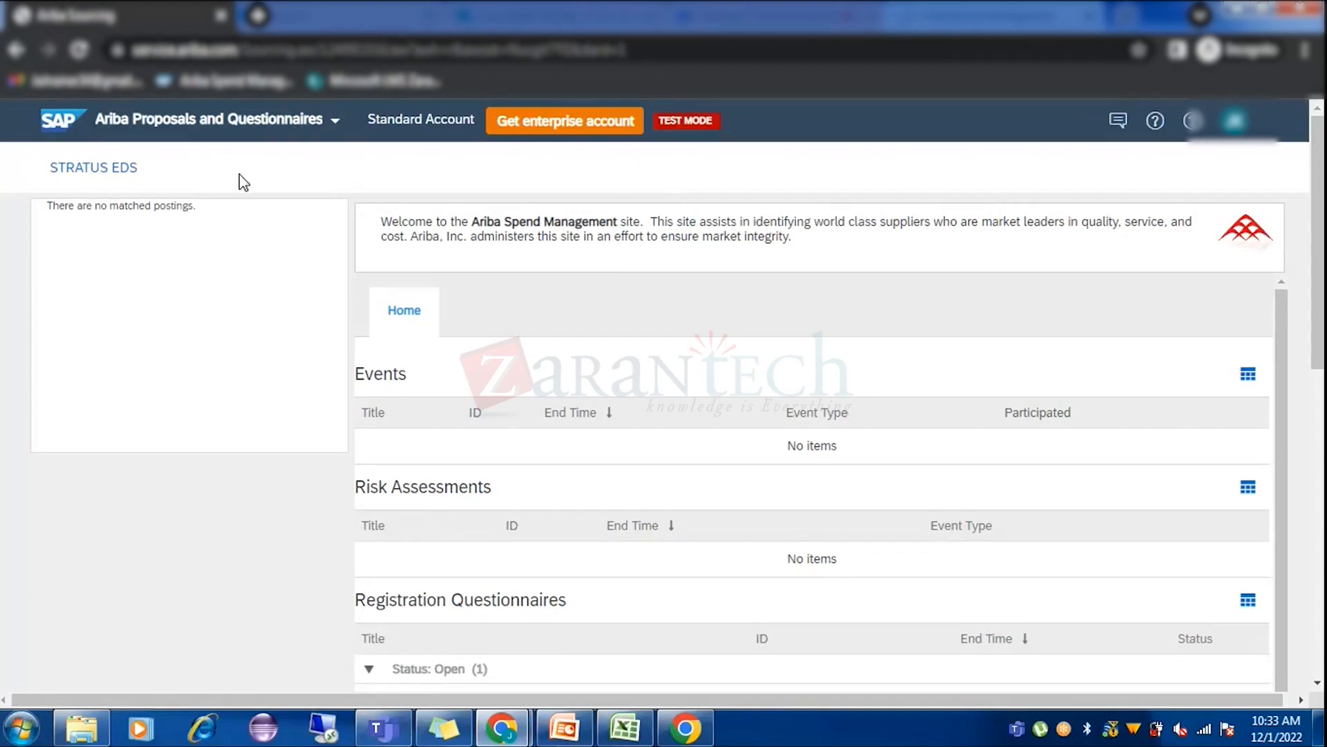
{"action": "left_click", "coordinate": [1237, 124]}
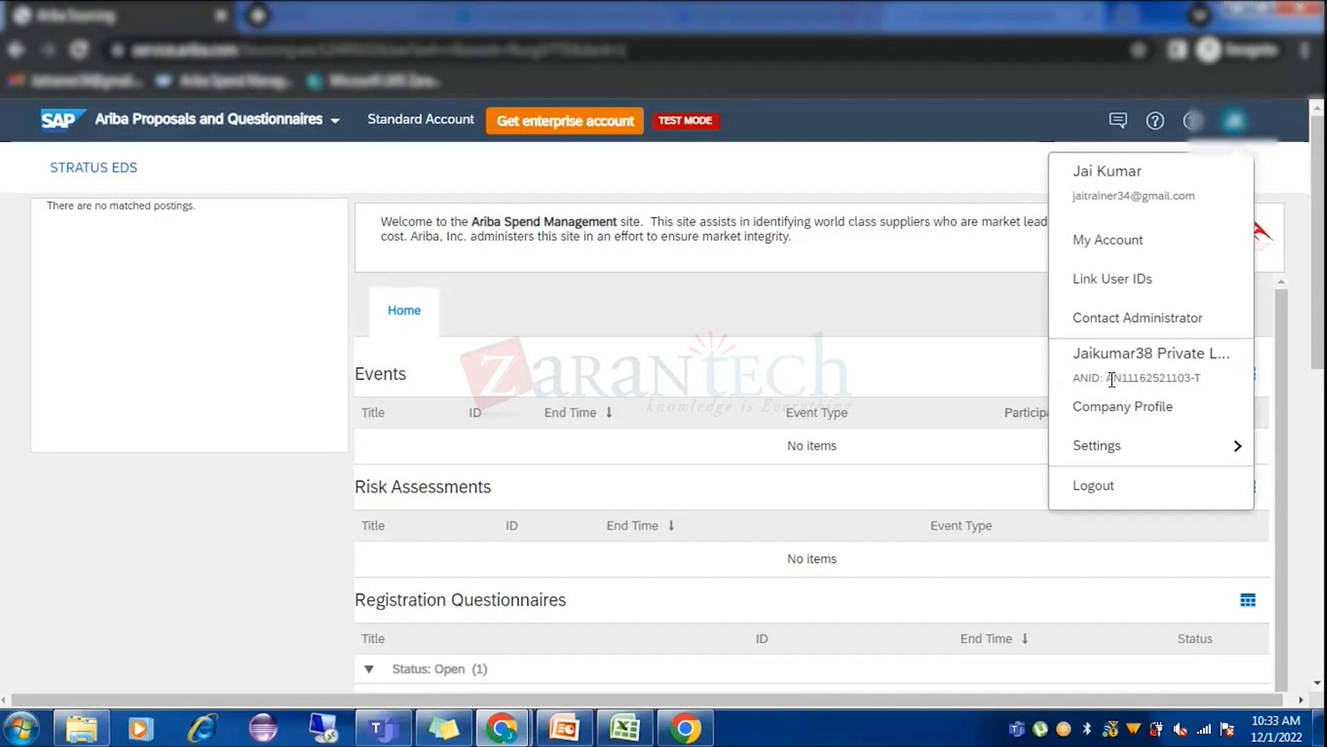
{"action": "left_click_drag", "start_coordinate": [1111, 380], "coordinate": [1212, 379]}
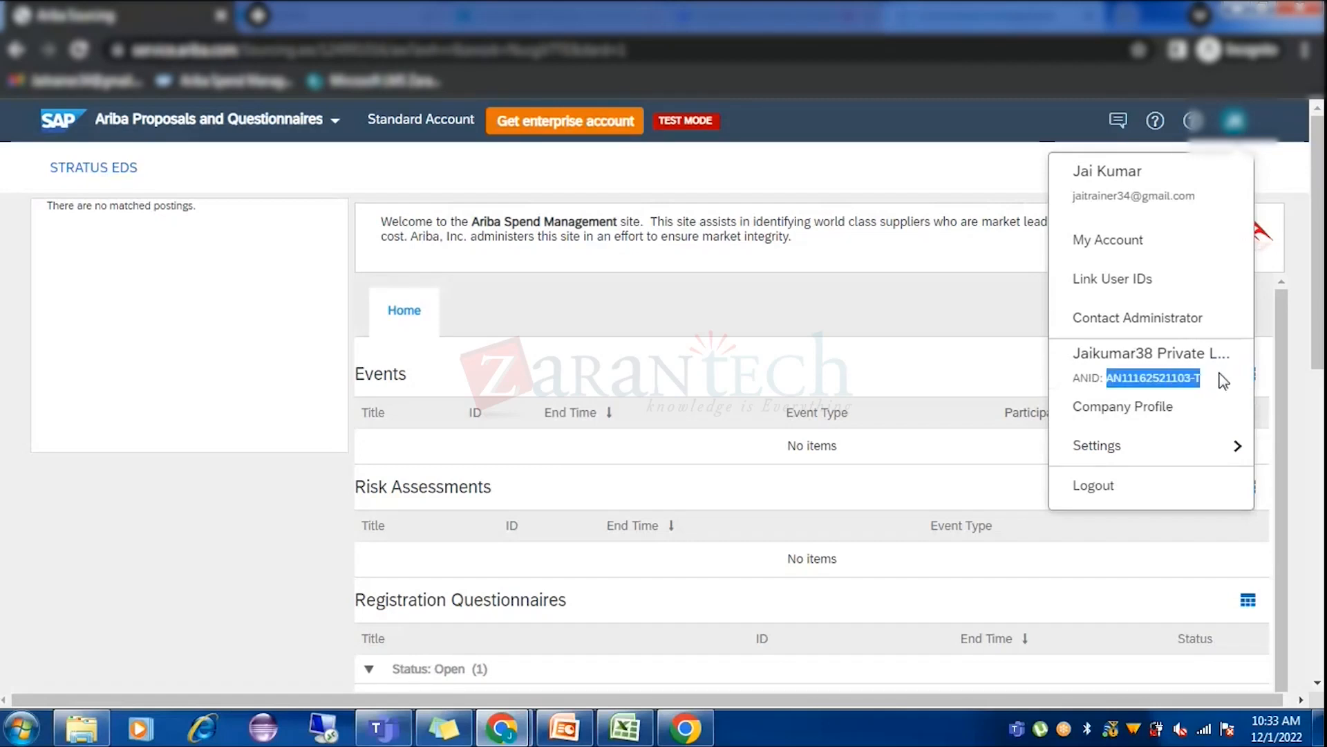
{"action": "left_click", "coordinate": [1224, 381]}
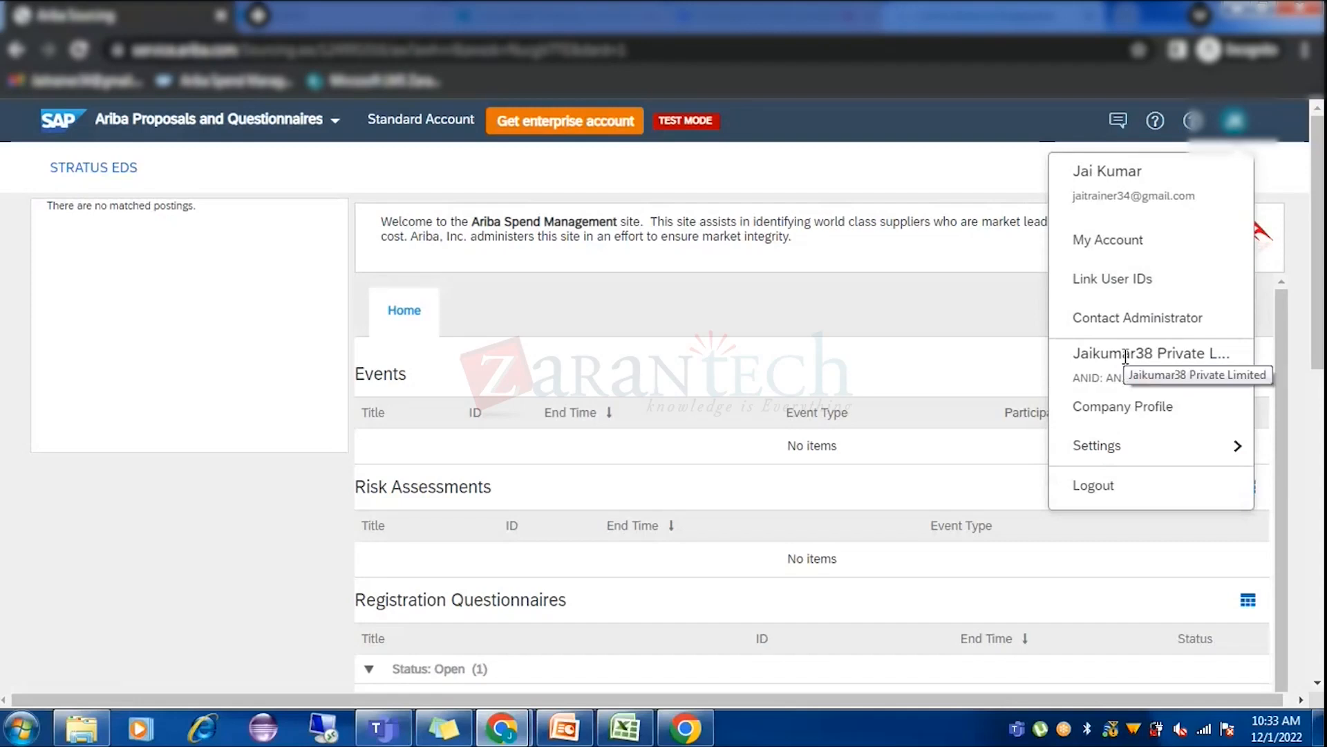
{"action": "left_click", "coordinate": [1133, 452]}
{"action": "left_click", "coordinate": [927, 438]}
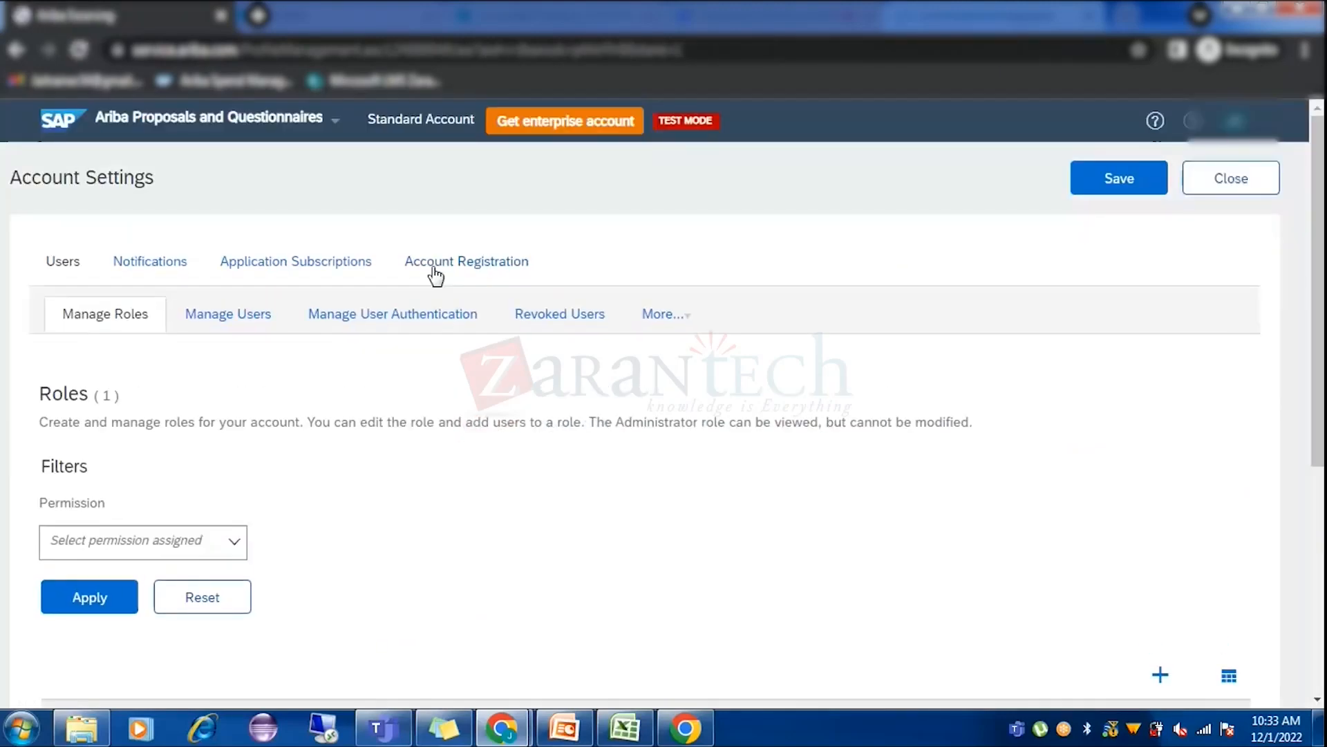
{"action": "left_click", "coordinate": [195, 322]}
{"action": "scroll", "coordinate": [290, 452], "scroll_direction": "down", "scroll_amount": 4}
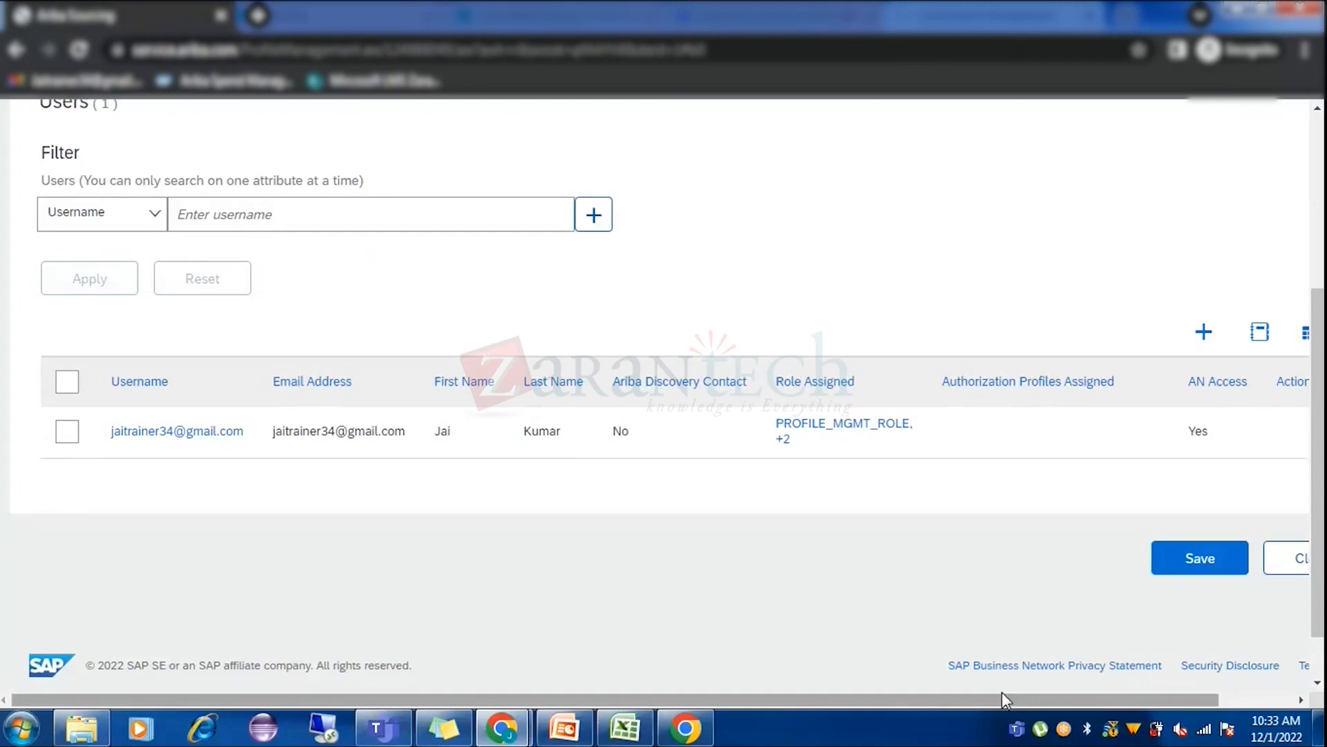
{"action": "left_click_drag", "start_coordinate": [1003, 698], "coordinate": [1099, 699]}
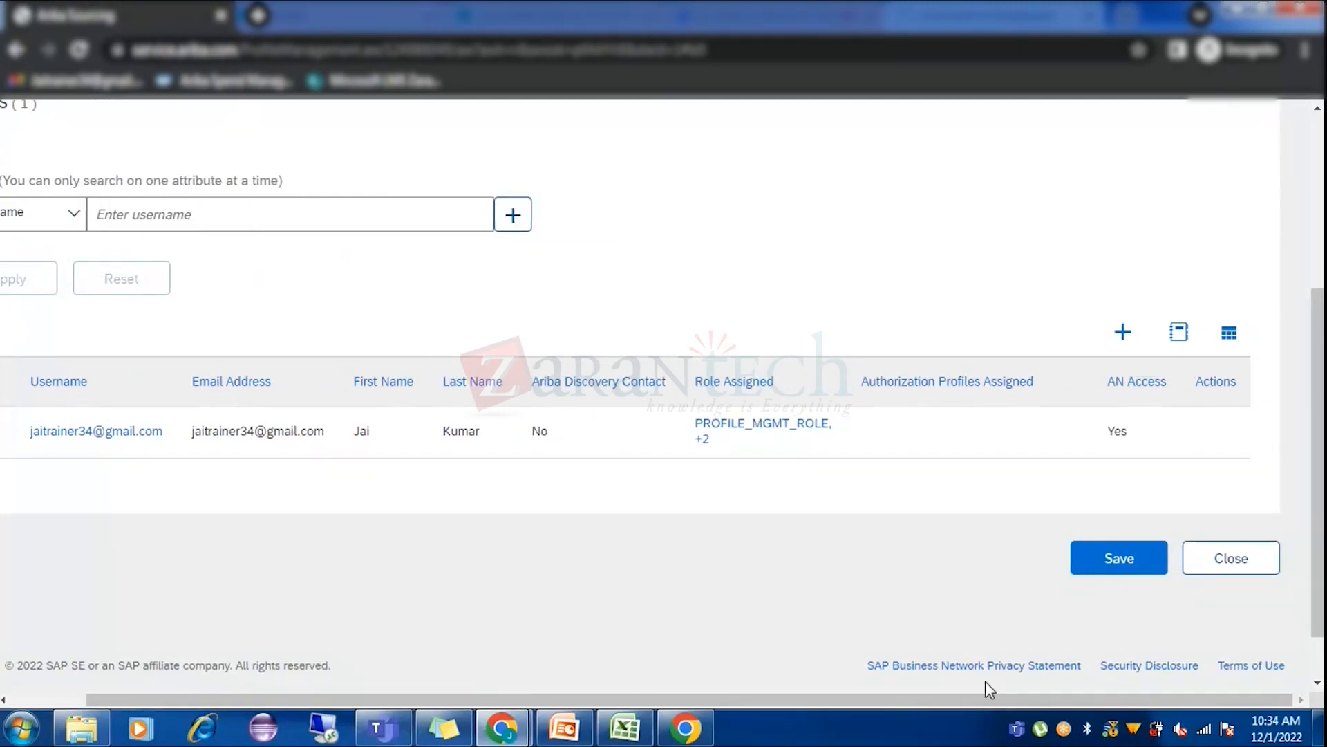
{"action": "left_click_drag", "start_coordinate": [977, 699], "coordinate": [881, 698]}
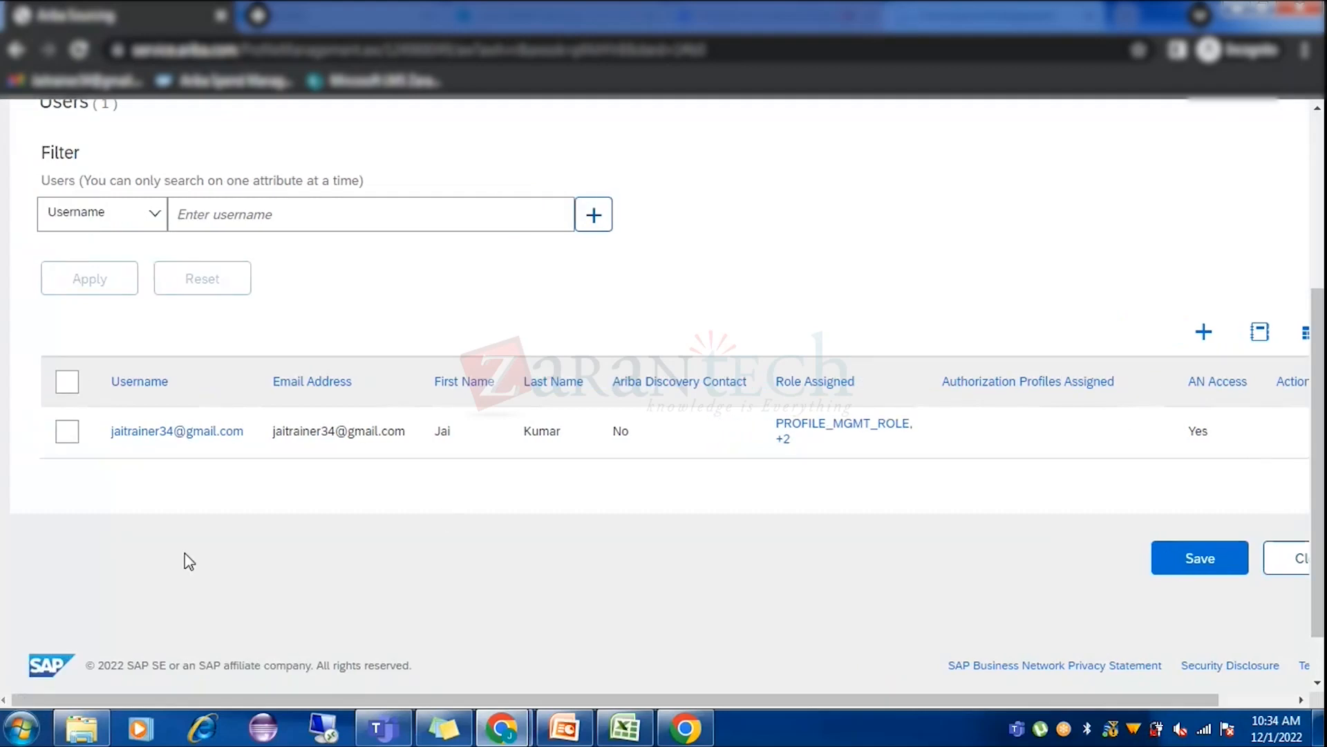
{"action": "left_click_drag", "start_coordinate": [787, 700], "coordinate": [1035, 629]}
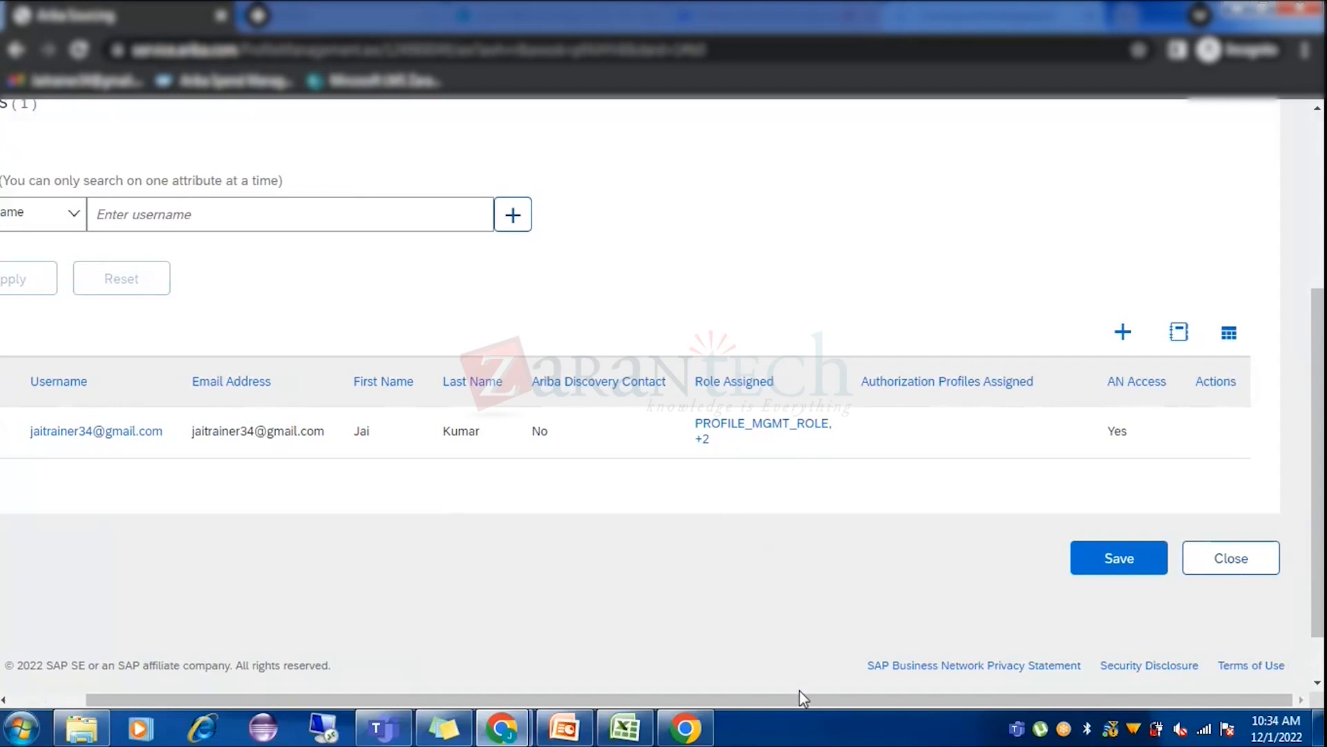
{"action": "left_click_drag", "start_coordinate": [791, 700], "coordinate": [485, 686]}
{"action": "scroll", "coordinate": [321, 480], "scroll_direction": "up", "scroll_amount": 5}
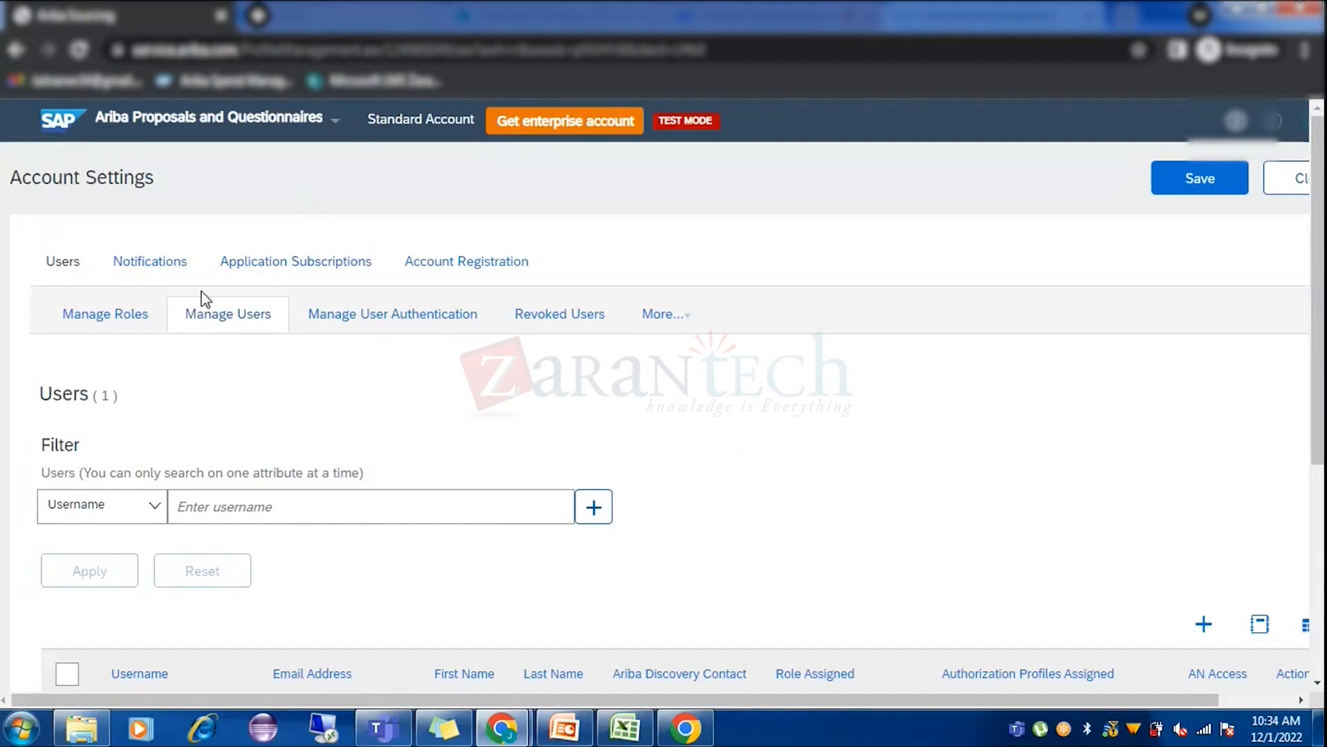
{"action": "left_click", "coordinate": [128, 329]}
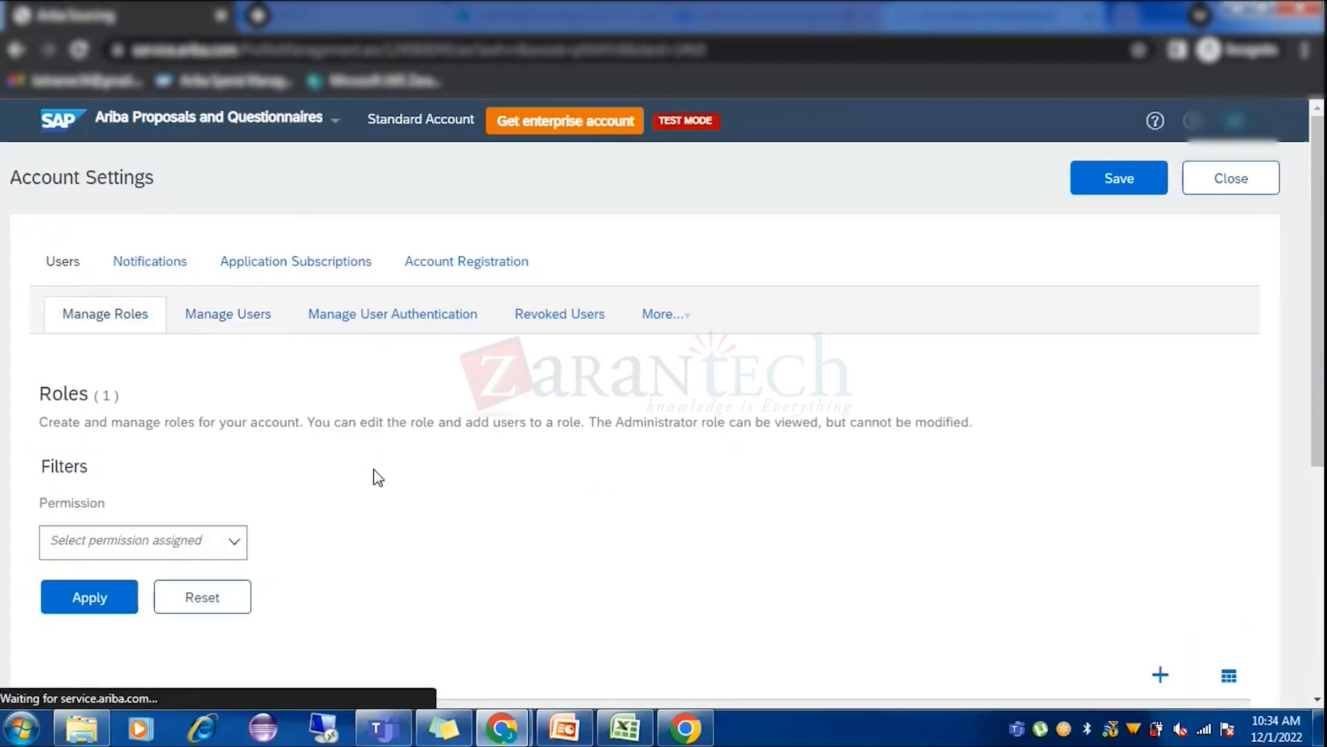
{"action": "scroll", "coordinate": [359, 543], "scroll_direction": "down", "scroll_amount": 4}
{"action": "left_click", "coordinate": [233, 252]}
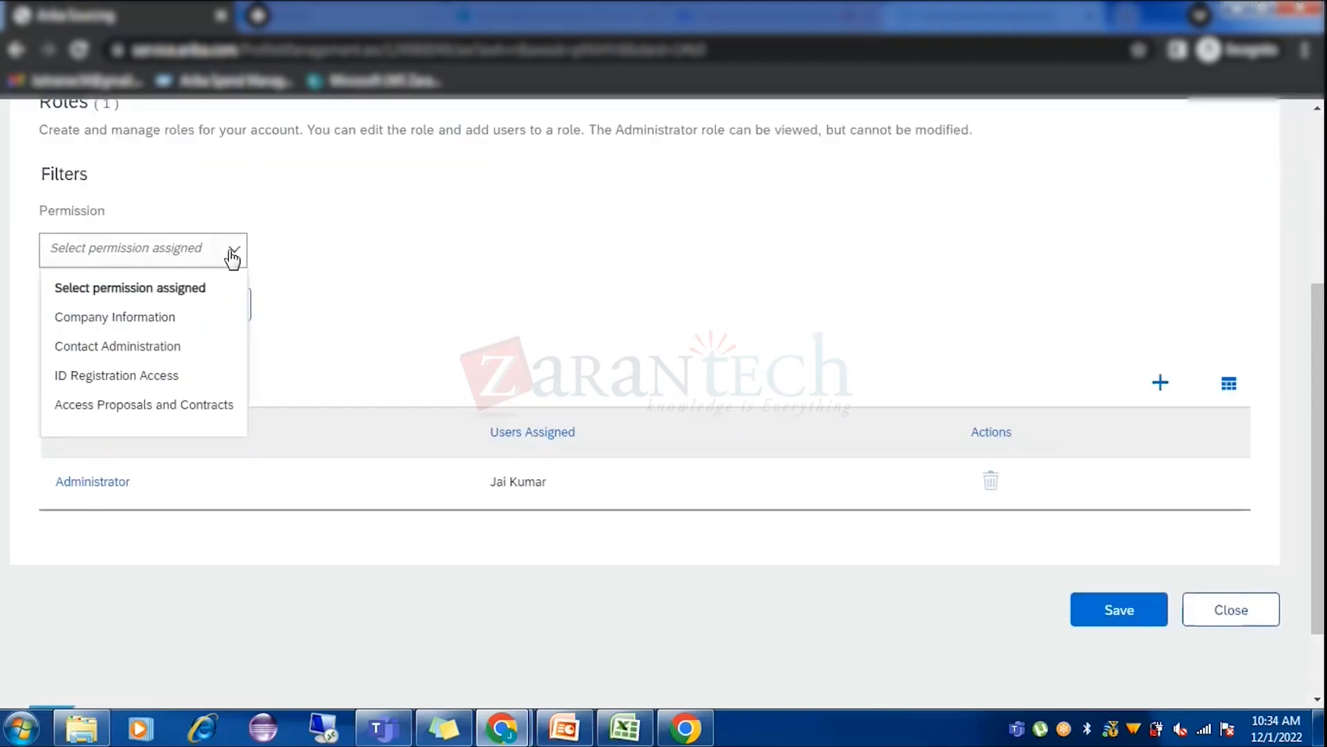
{"action": "left_click", "coordinate": [387, 375]}
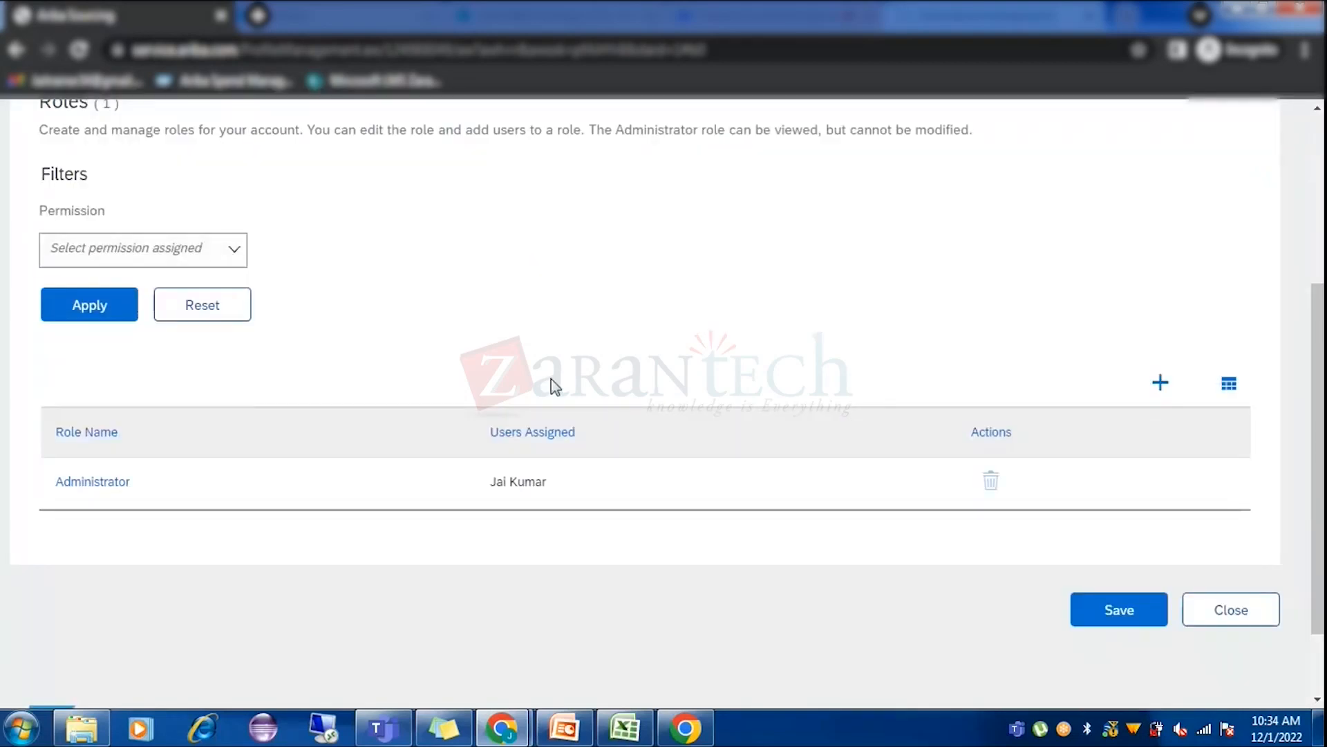
{"action": "scroll", "coordinate": [570, 373], "scroll_direction": "up", "scroll_amount": 4}
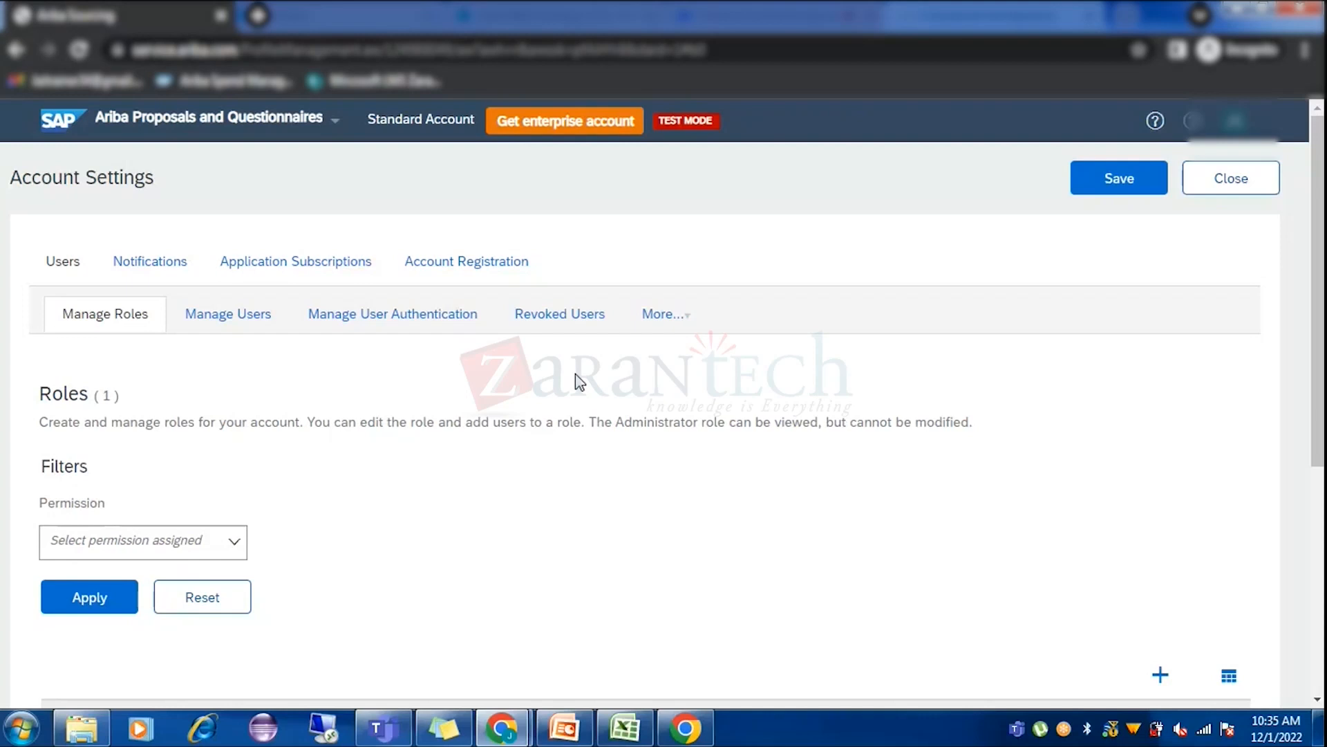
Back in the buyer window, view Jaikumar38 Private Limited's supplier request and open its profile.
{"action": "mouse_move", "coordinate": [507, 716]}
{"action": "left_click", "coordinate": [406, 645]}
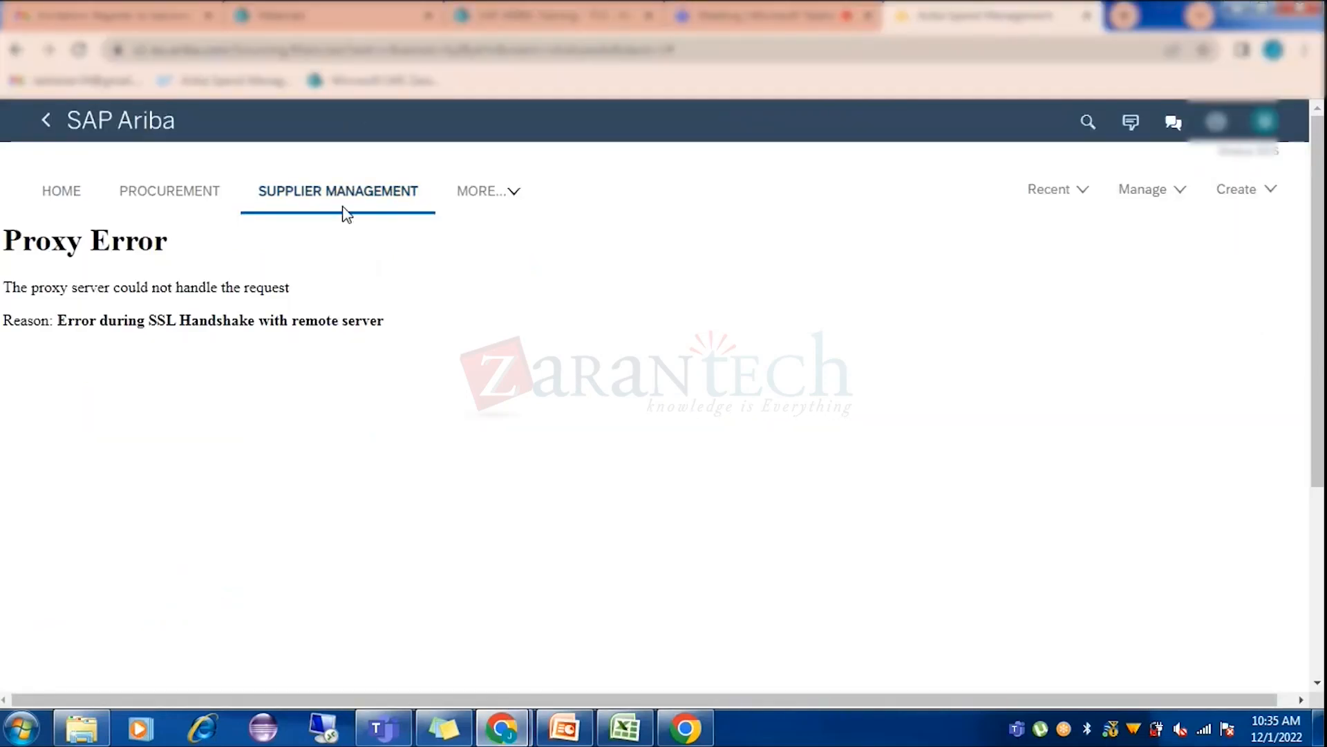
{"action": "left_click", "coordinate": [119, 128]}
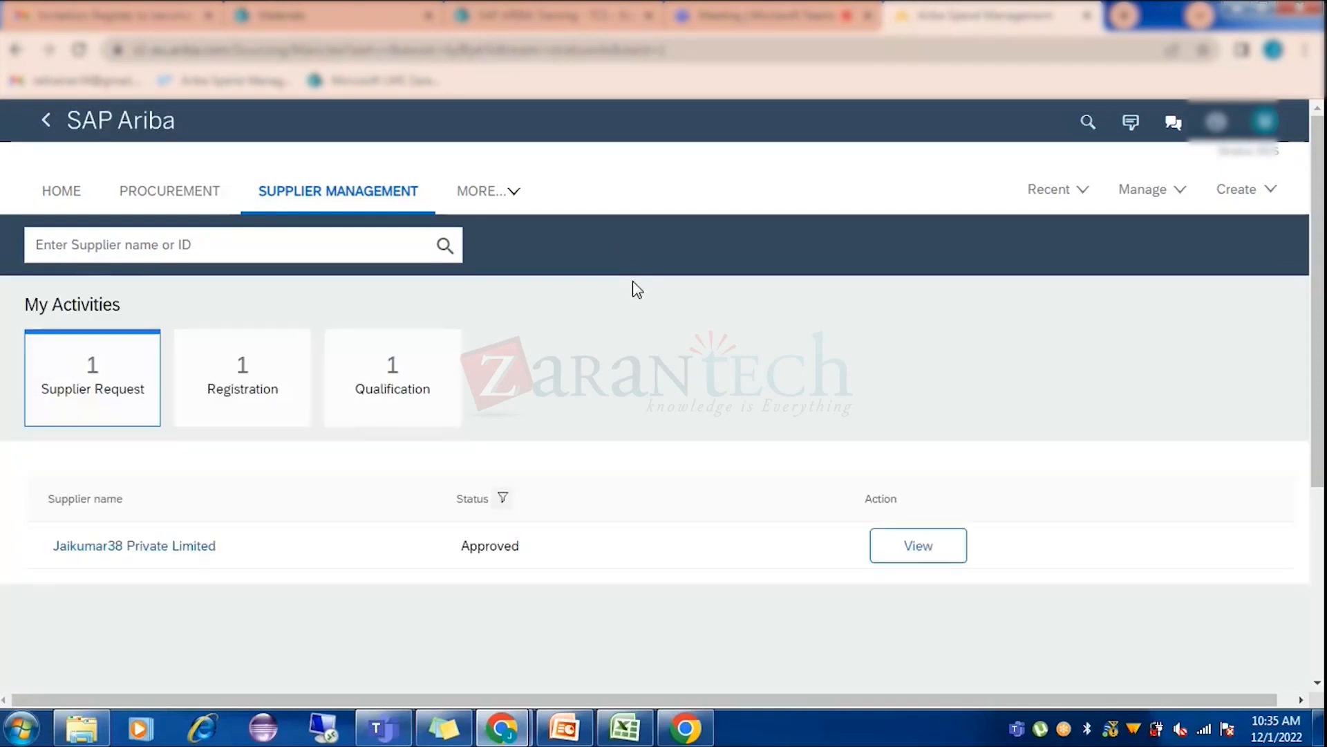
{"action": "left_click", "coordinate": [918, 546]}
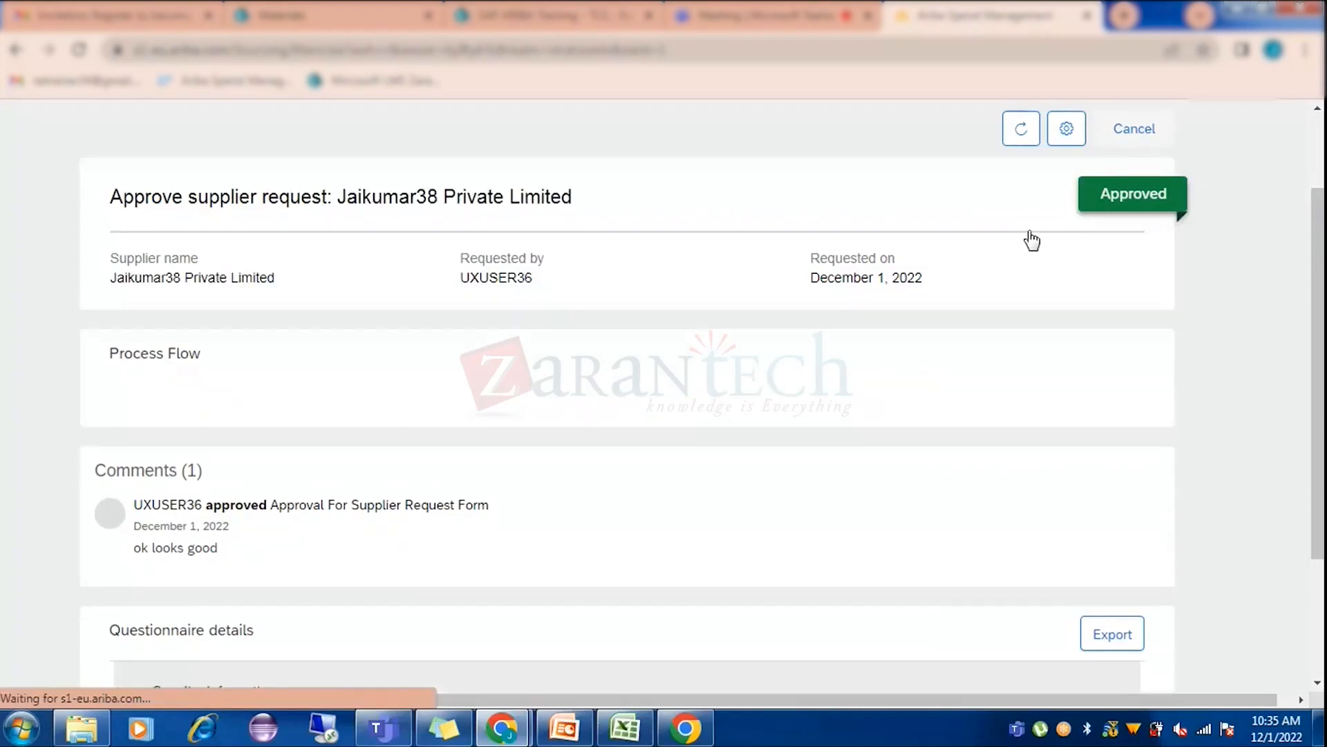
{"action": "left_click", "coordinate": [974, 136]}
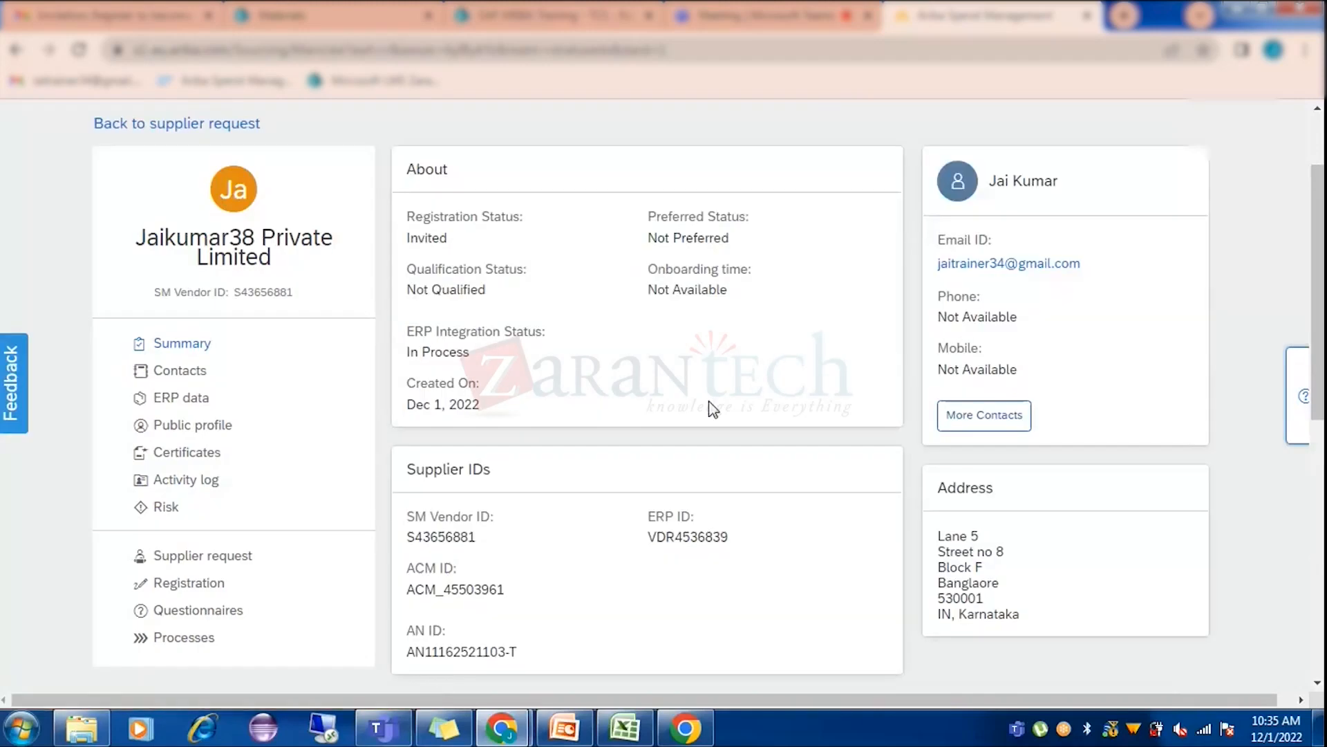
Scroll the profile summary to show the SM vendor, ERP, ACM and AN network IDs.
{"action": "scroll", "coordinate": [663, 484], "scroll_direction": "down", "scroll_amount": 1}
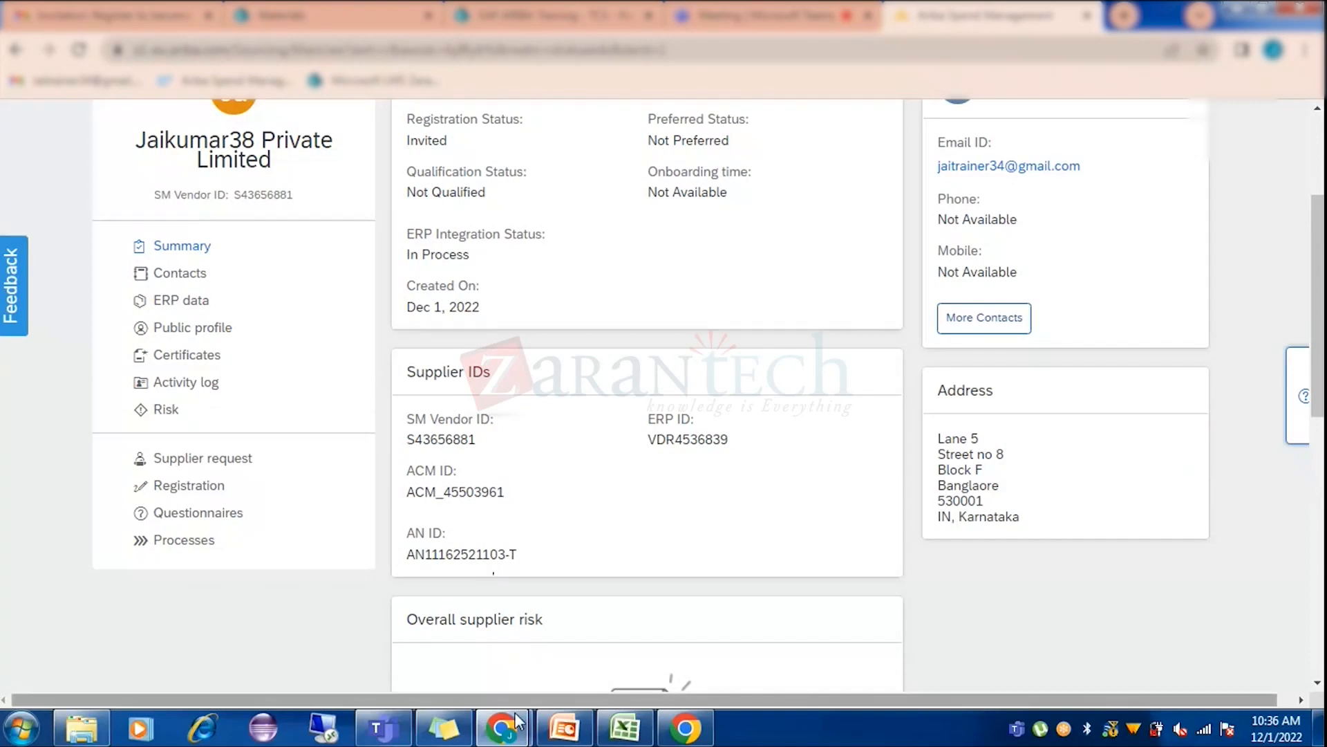
{"action": "mouse_move", "coordinate": [517, 723]}
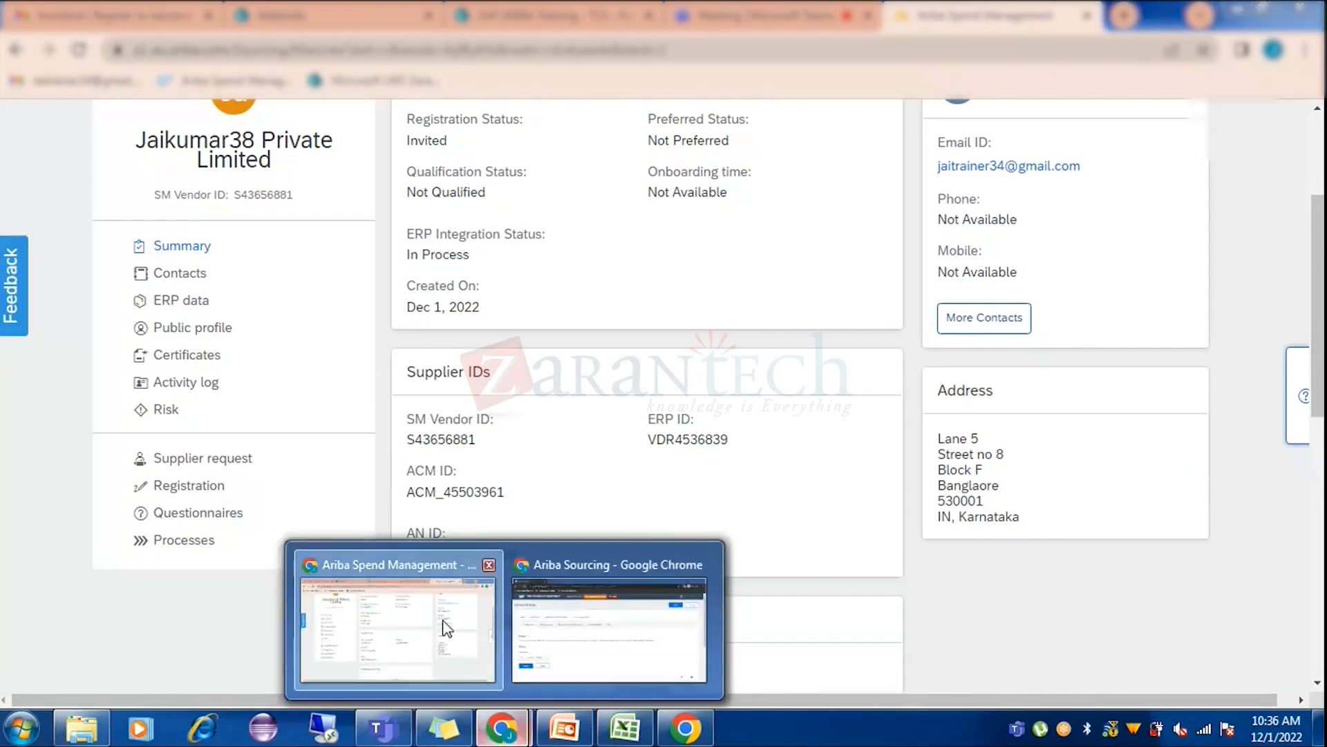
Check the supplier account's user and company details, then return to the buyer-side supplier profile window.
{"action": "left_click", "coordinate": [608, 629]}
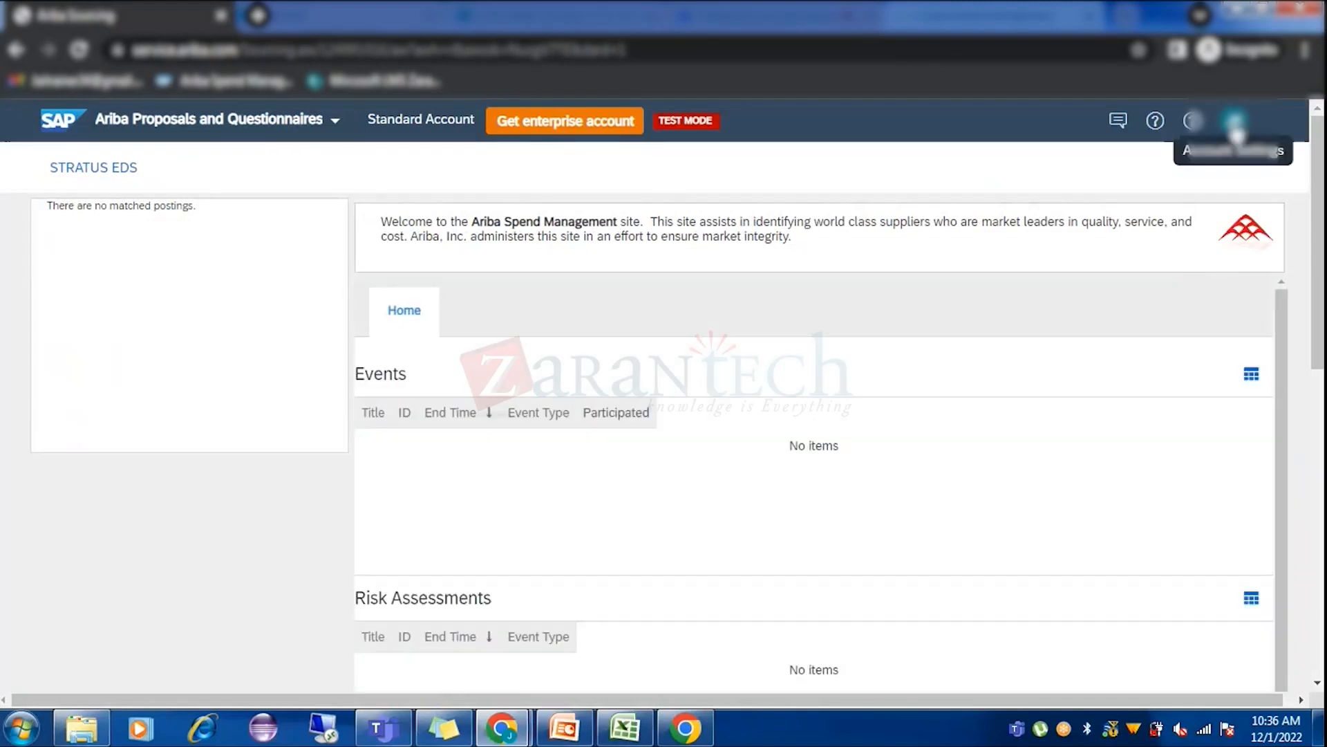
{"action": "left_click", "coordinate": [1234, 123]}
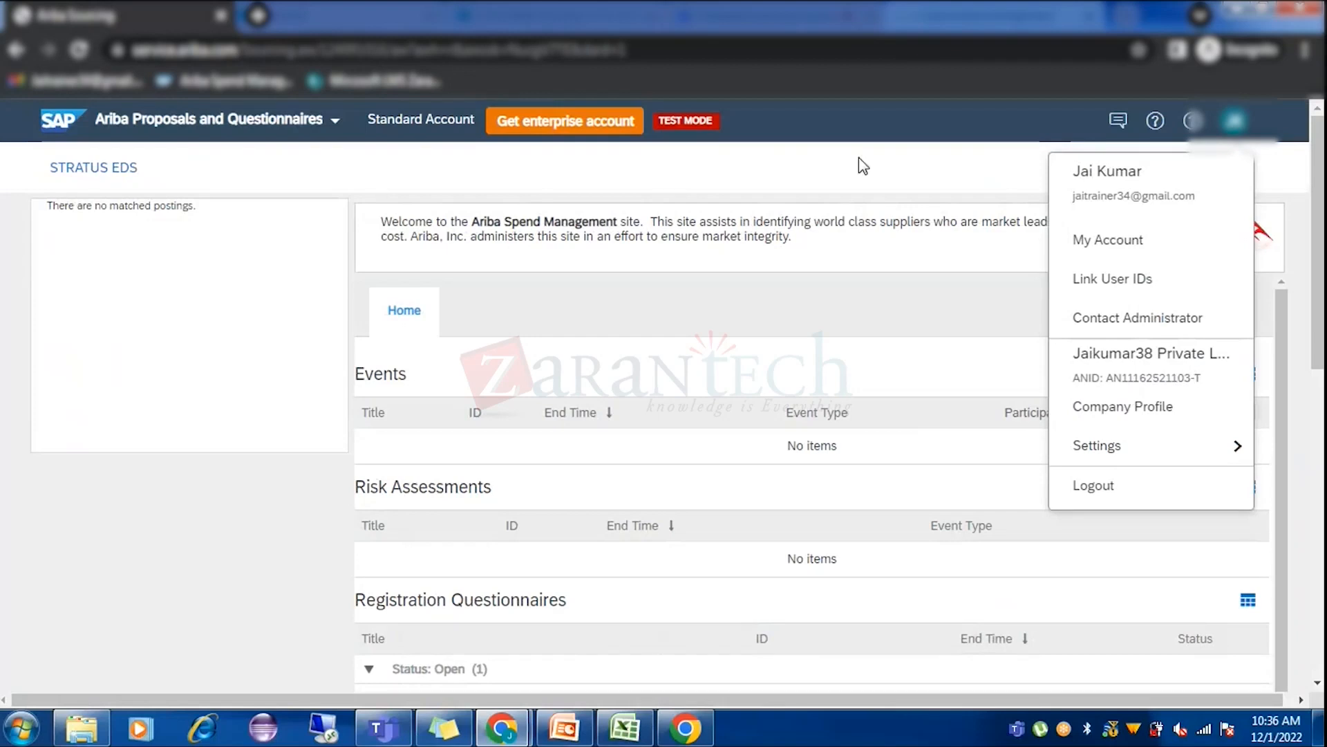
{"action": "left_click", "coordinate": [207, 480]}
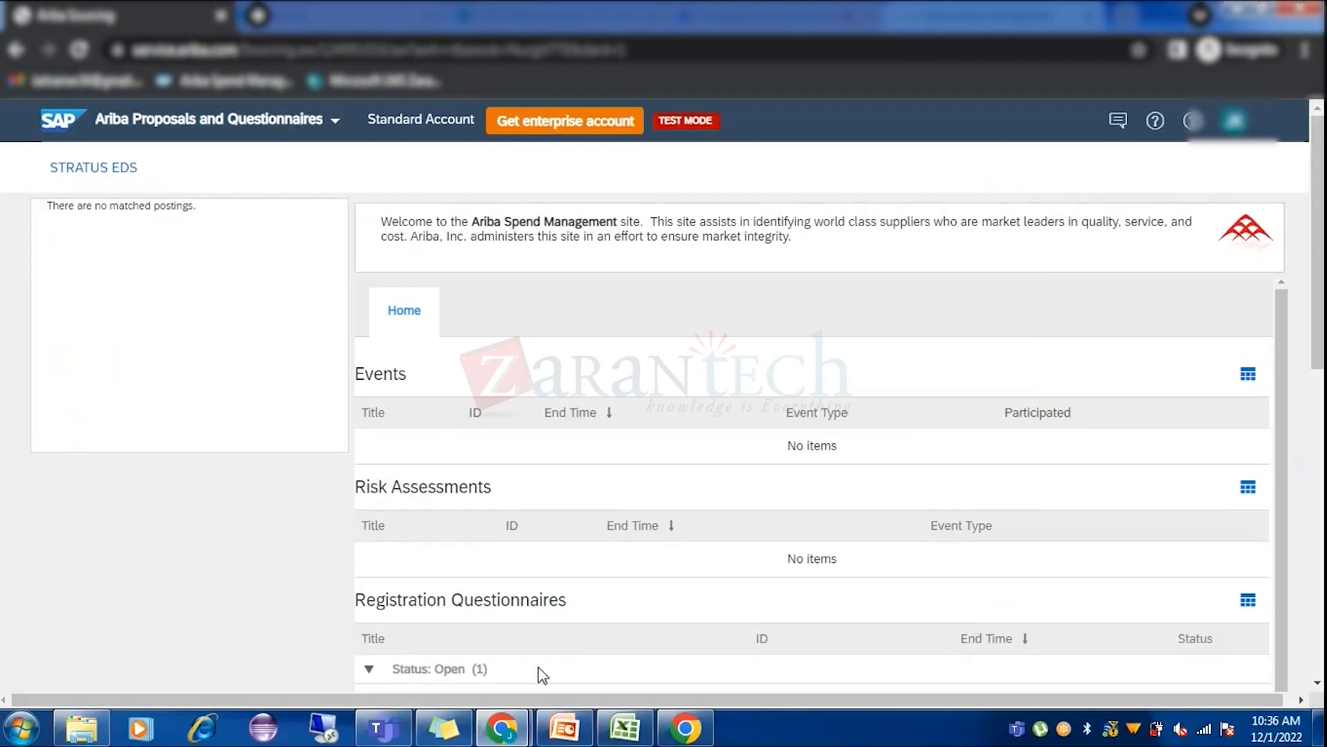
{"action": "mouse_move", "coordinate": [502, 728]}
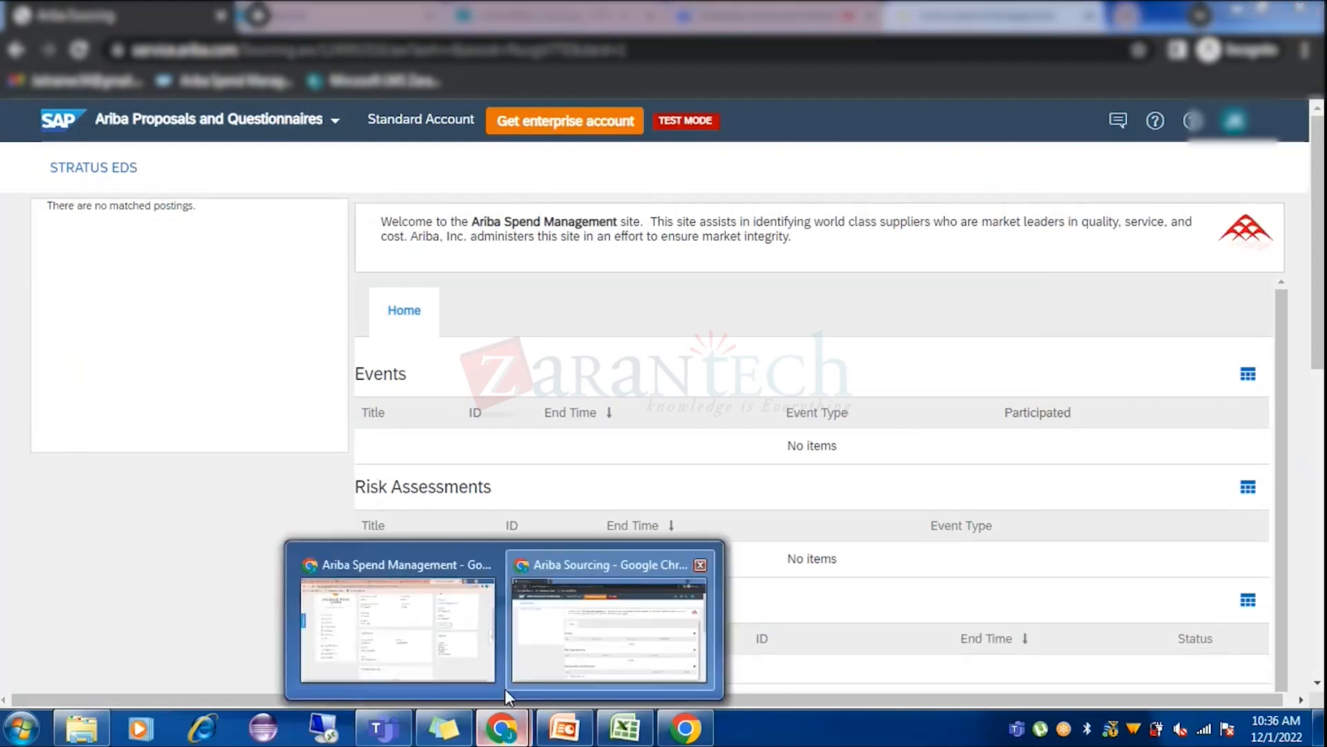
{"action": "left_click", "coordinate": [430, 626]}
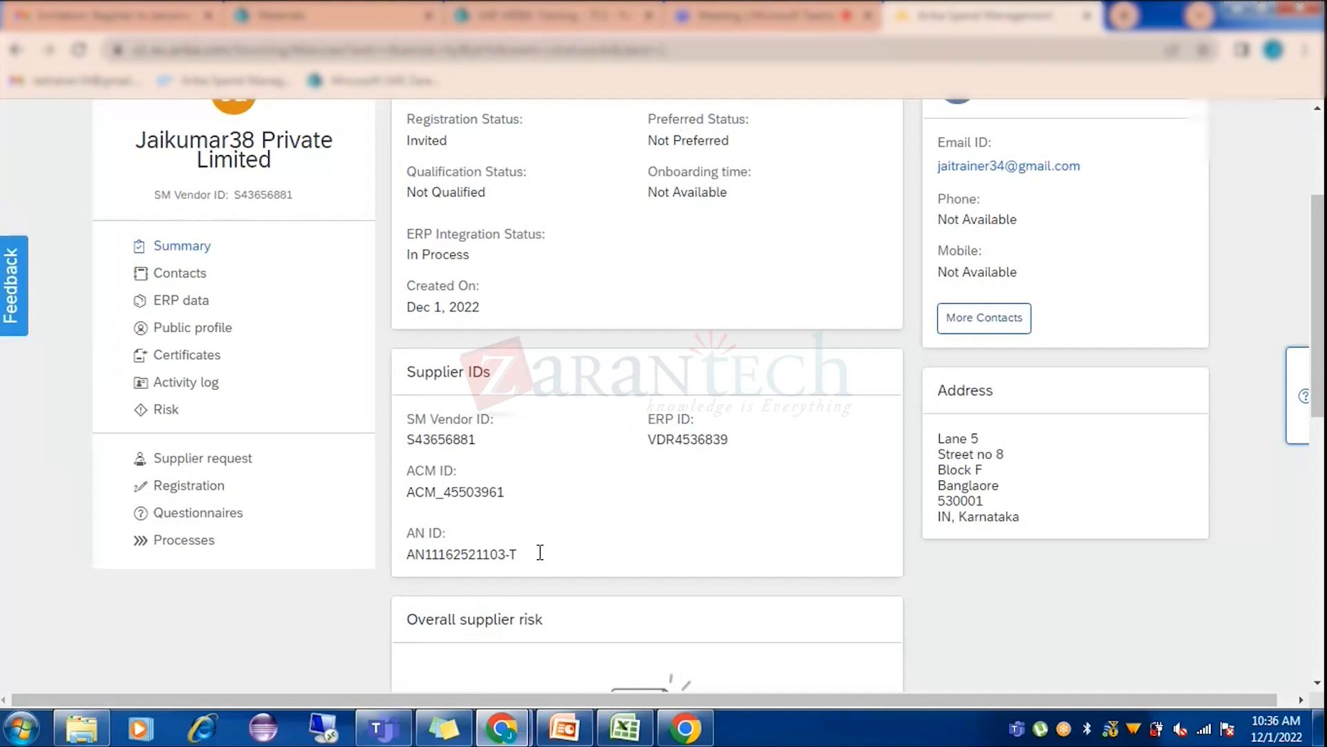
Open the supplier's Contacts, look through the Add Supplier Contact form, cancel it, then open Registration.
{"action": "left_click", "coordinate": [196, 276]}
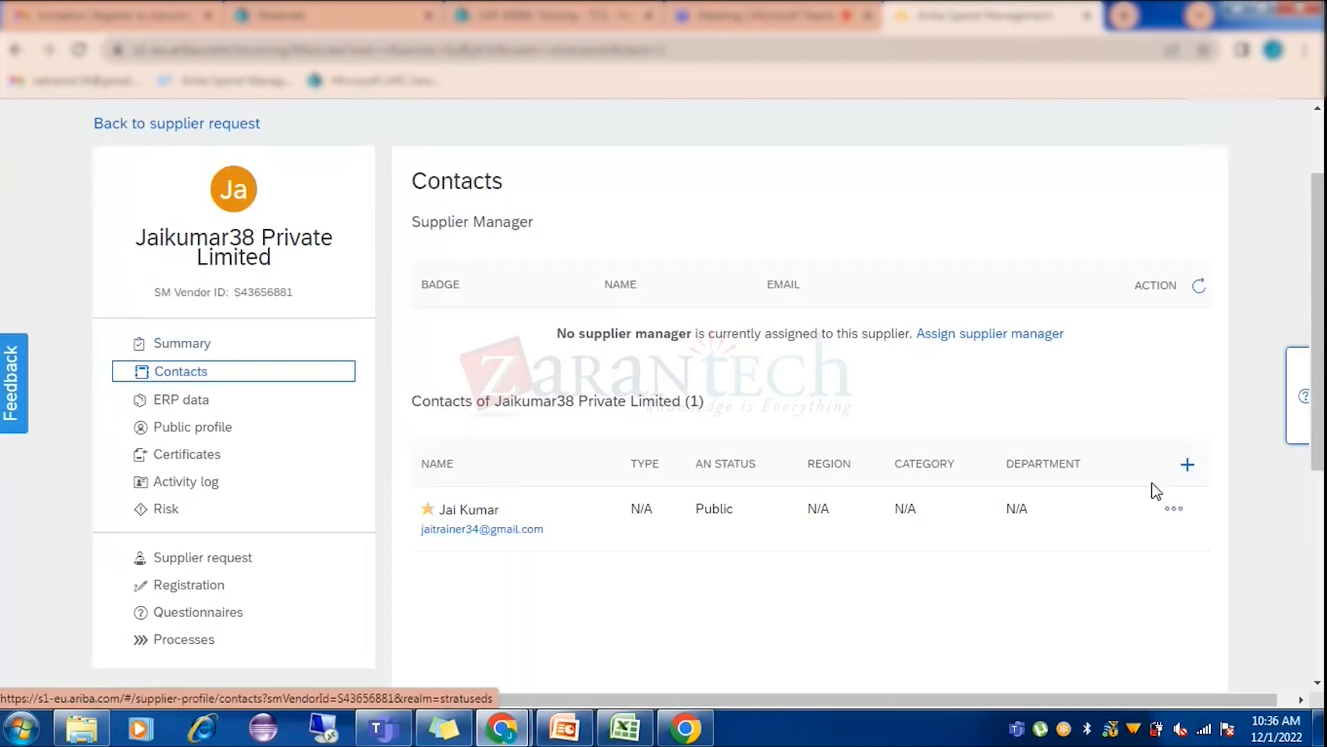
{"action": "left_click", "coordinate": [1187, 464]}
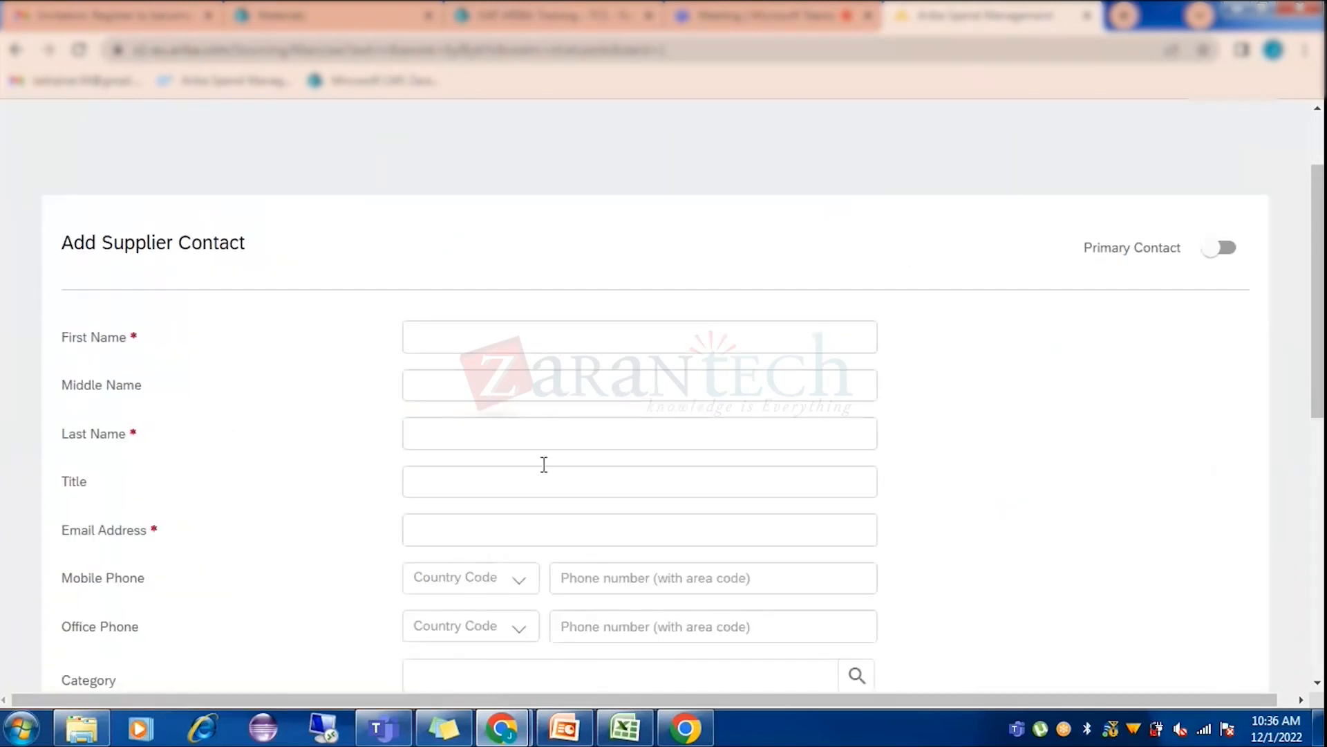
{"action": "scroll", "coordinate": [492, 517], "scroll_direction": "down", "scroll_amount": 5}
{"action": "scroll", "coordinate": [493, 517], "scroll_direction": "down", "scroll_amount": 2}
{"action": "scroll", "coordinate": [1051, 349], "scroll_direction": "up", "scroll_amount": 6}
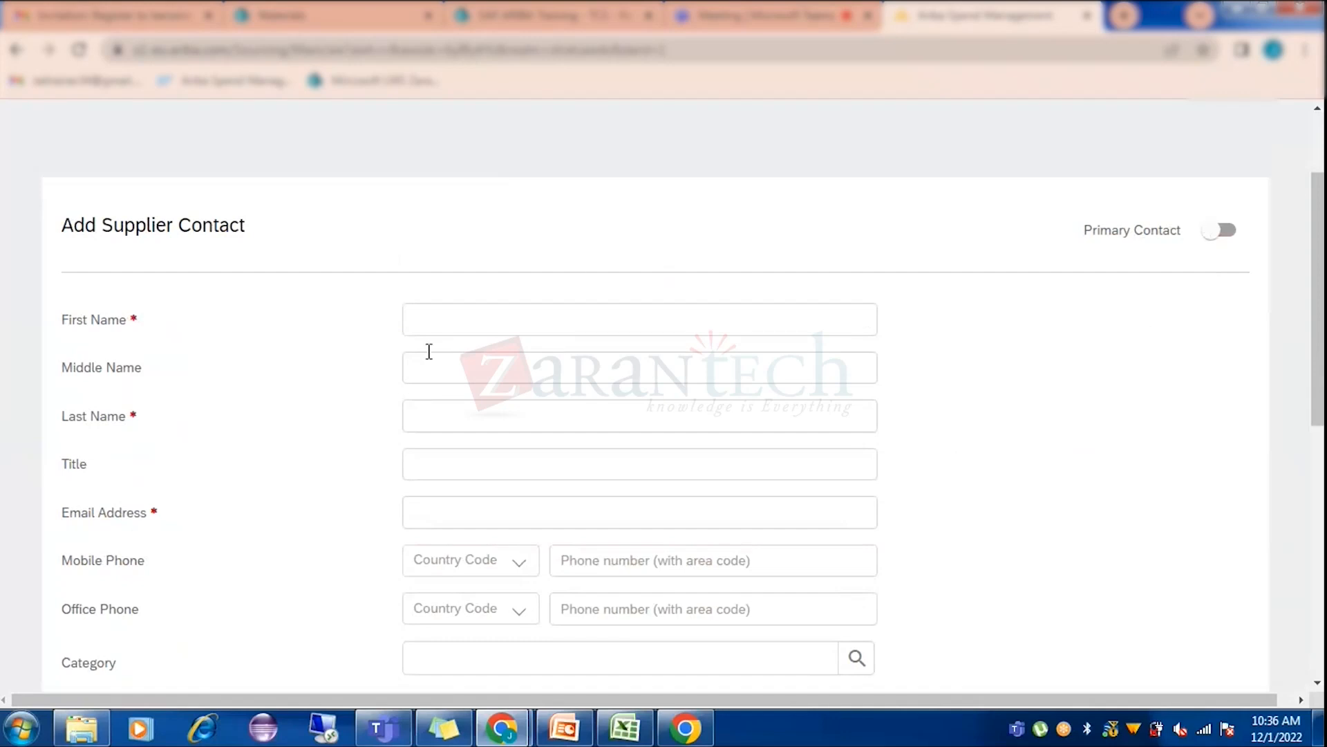
{"action": "scroll", "coordinate": [1040, 414], "scroll_direction": "down", "scroll_amount": 8}
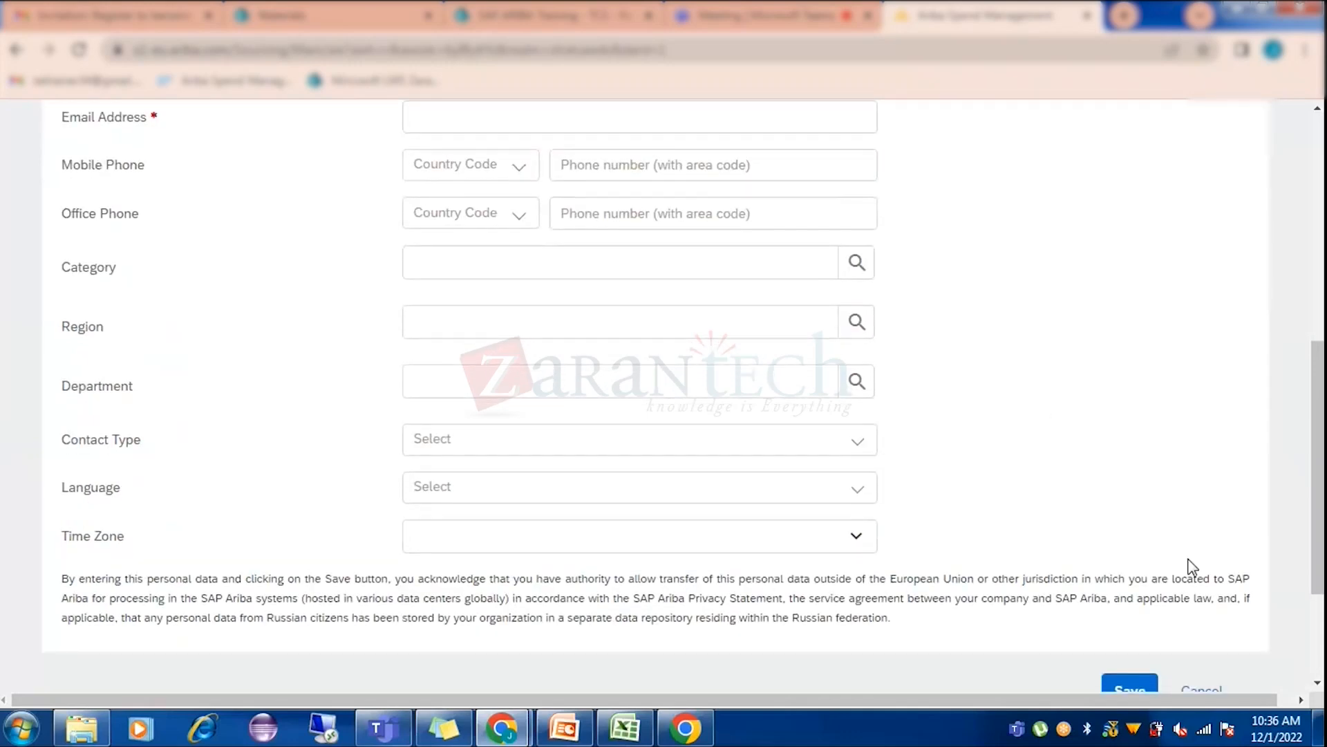
{"action": "left_click", "coordinate": [1211, 524]}
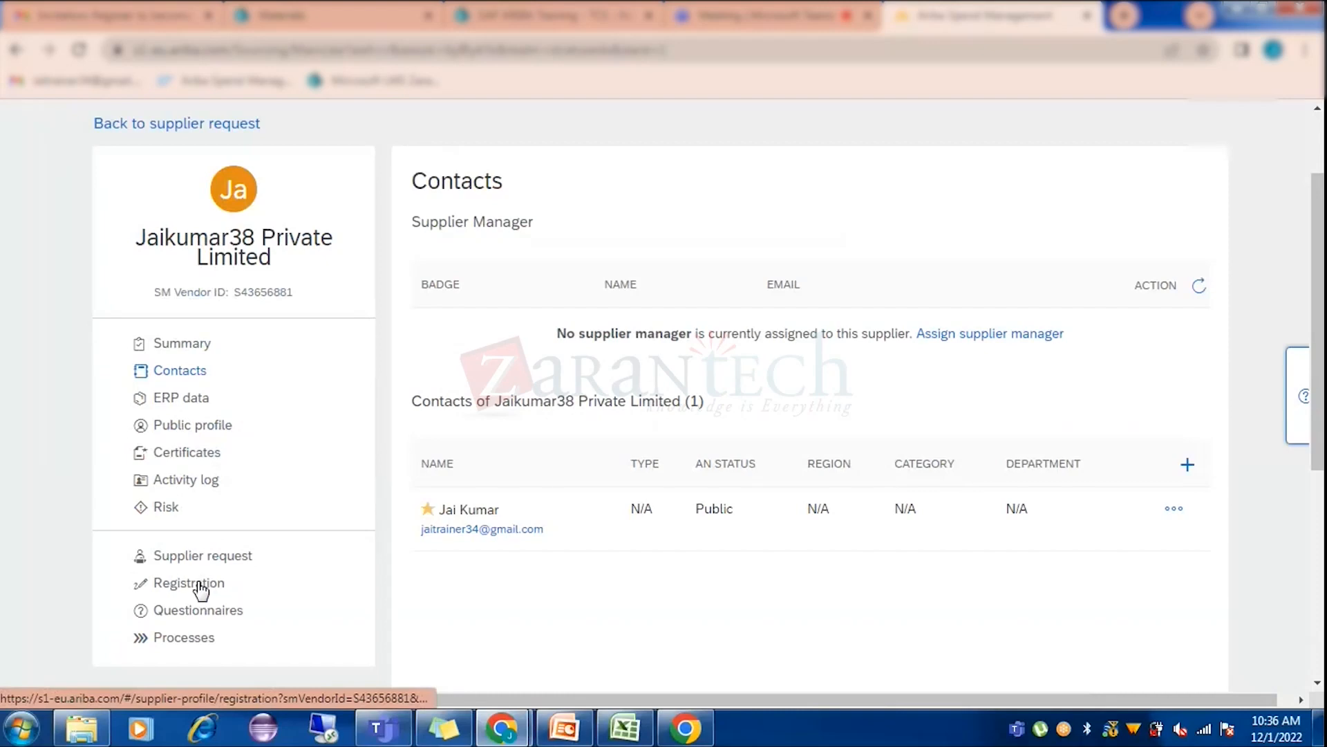
{"action": "left_click", "coordinate": [199, 584]}
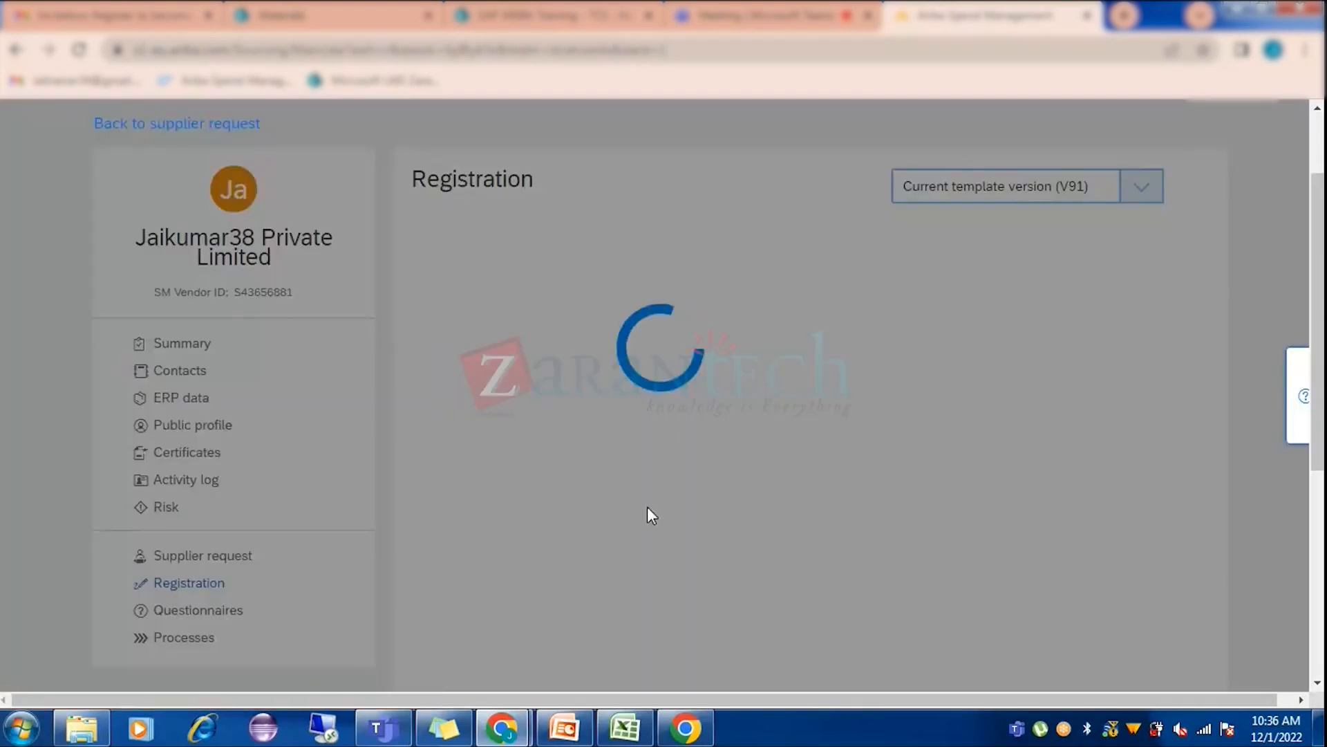
Look at the Re-invite option for the Supplier registration questionnaire, then go to Summary and reopen Registration.
{"action": "scroll", "coordinate": [1016, 536], "scroll_direction": "down", "scroll_amount": 6}
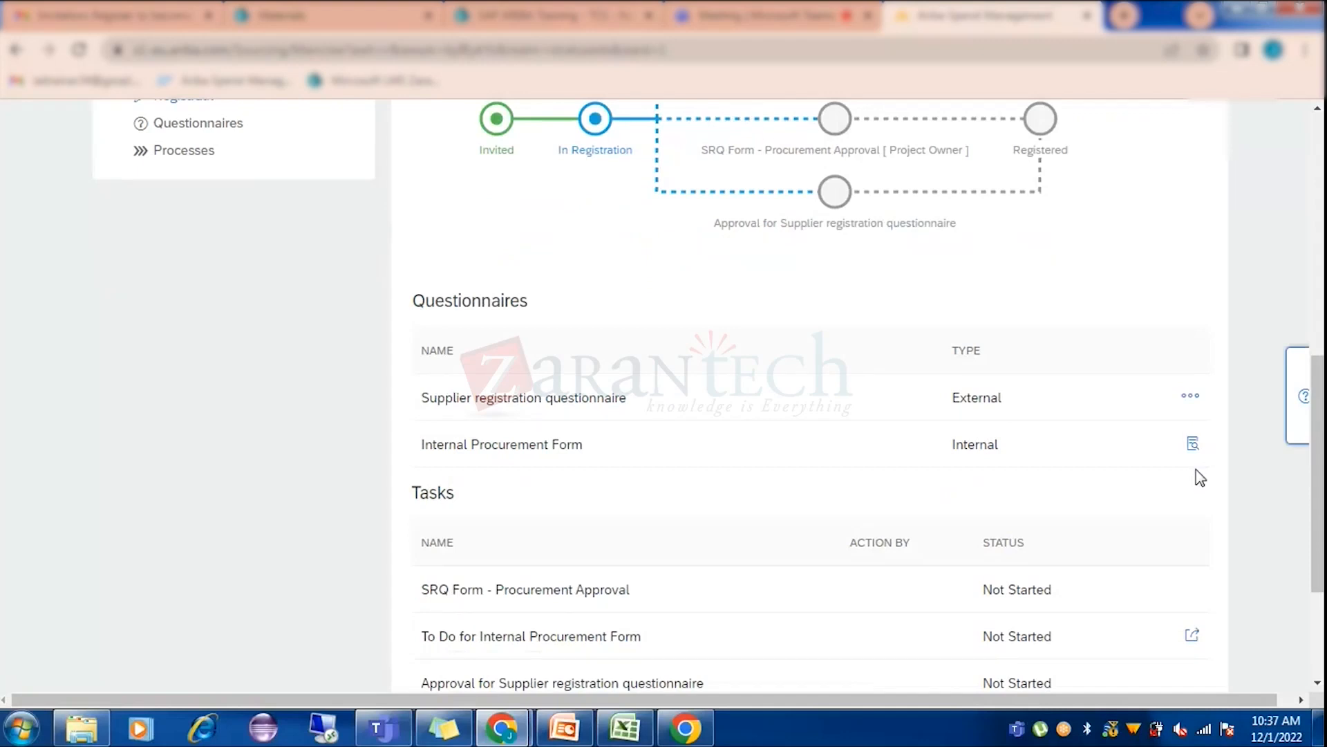
{"action": "left_click", "coordinate": [1190, 398]}
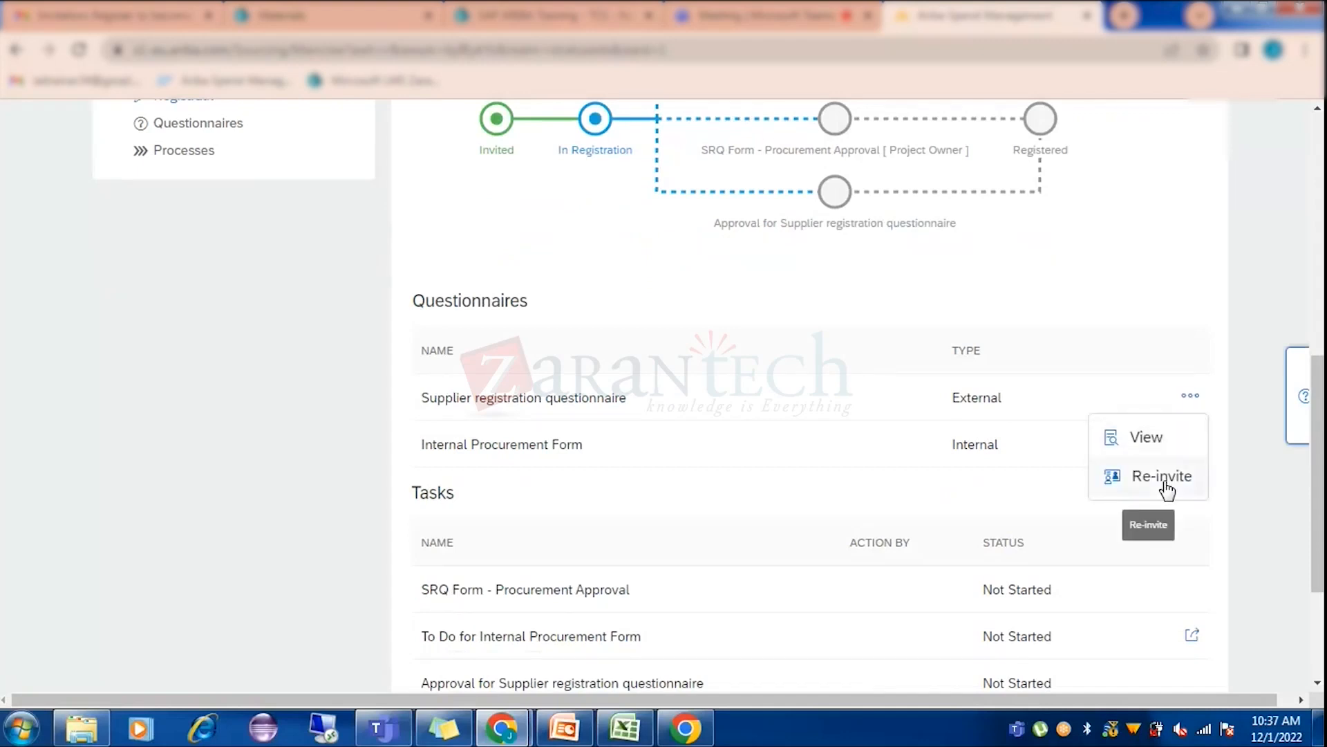
{"action": "left_click", "coordinate": [1163, 480]}
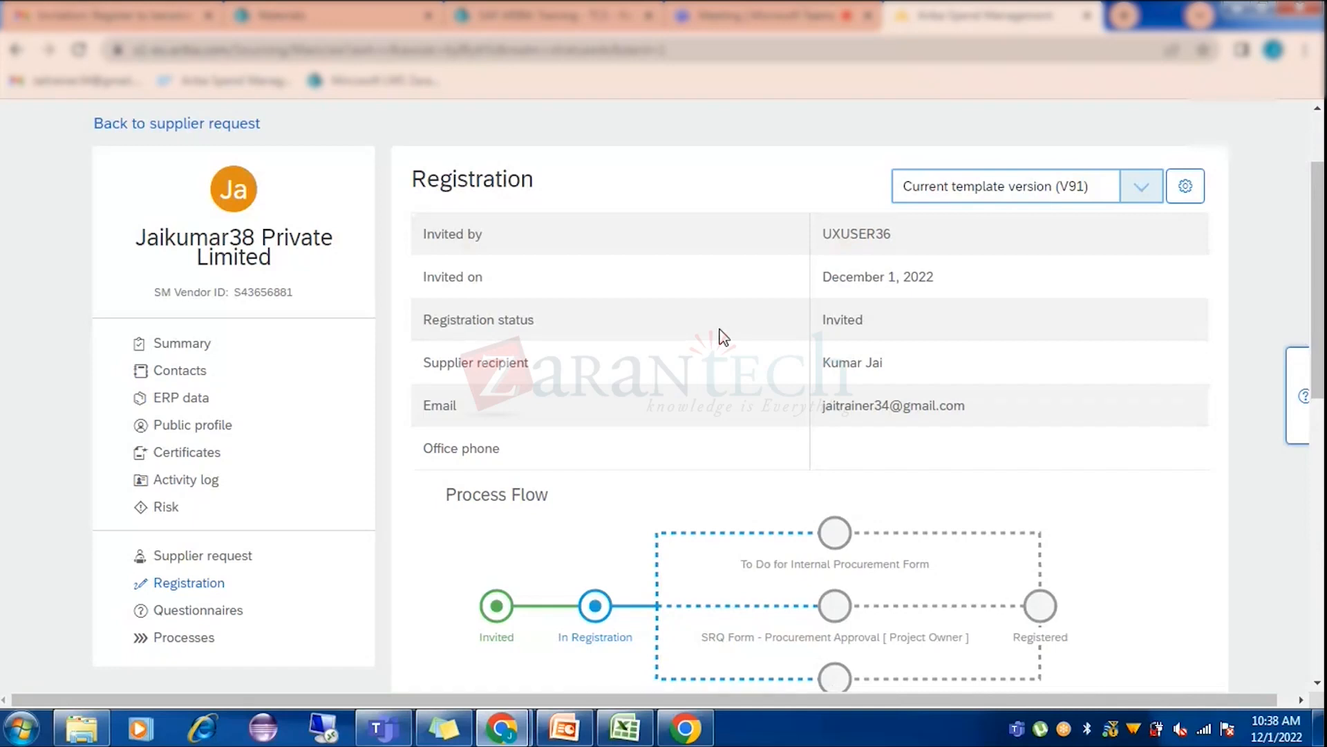
{"action": "left_click", "coordinate": [192, 356]}
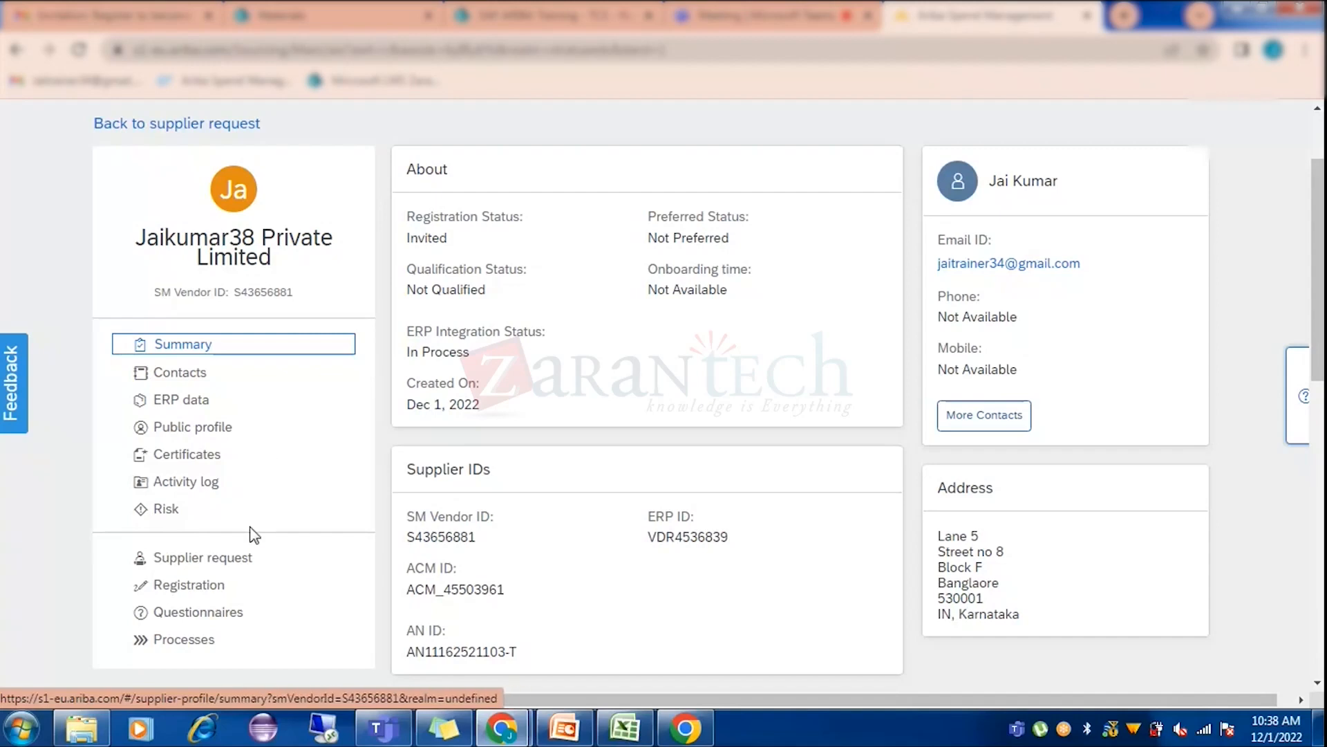
{"action": "left_click", "coordinate": [205, 586]}
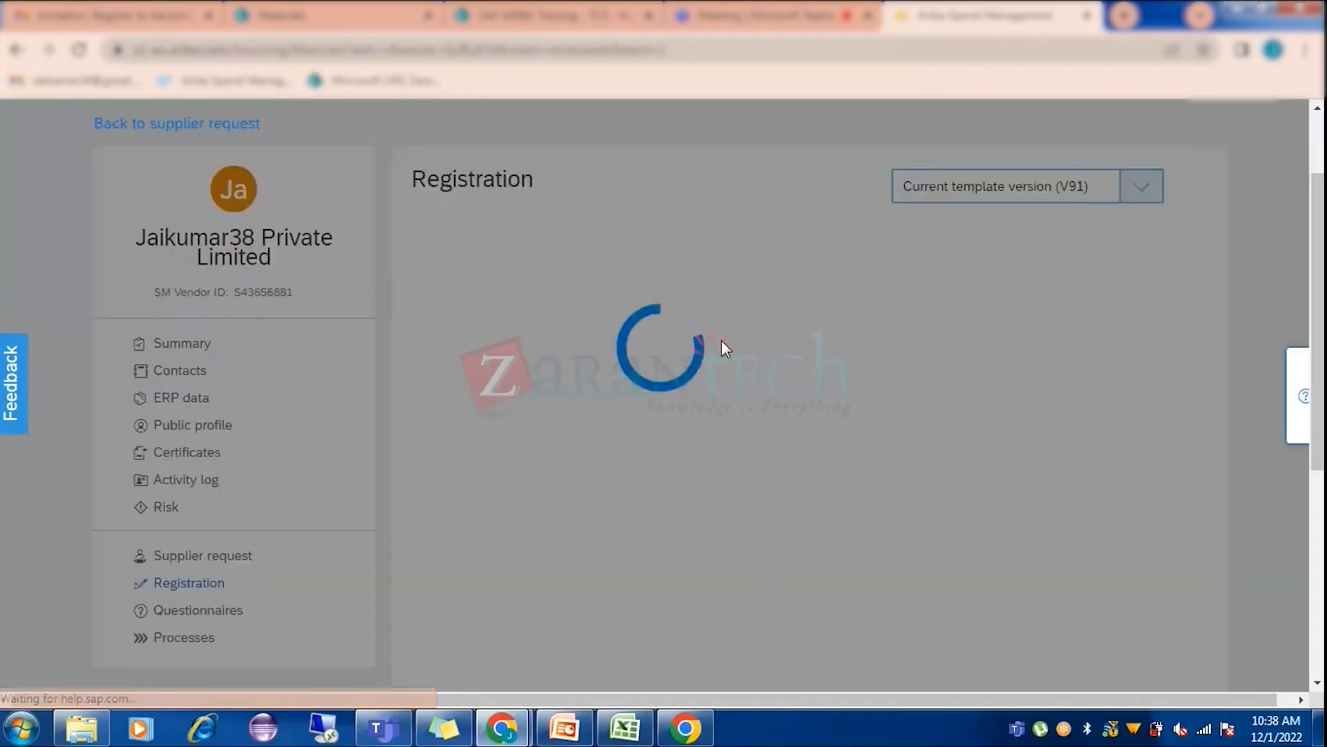
Open the Re-invite page for the Supplier registration questionnaire.
{"action": "scroll", "coordinate": [890, 429], "scroll_direction": "down", "scroll_amount": 4}
{"action": "scroll", "coordinate": [890, 429], "scroll_direction": "down", "scroll_amount": 4}
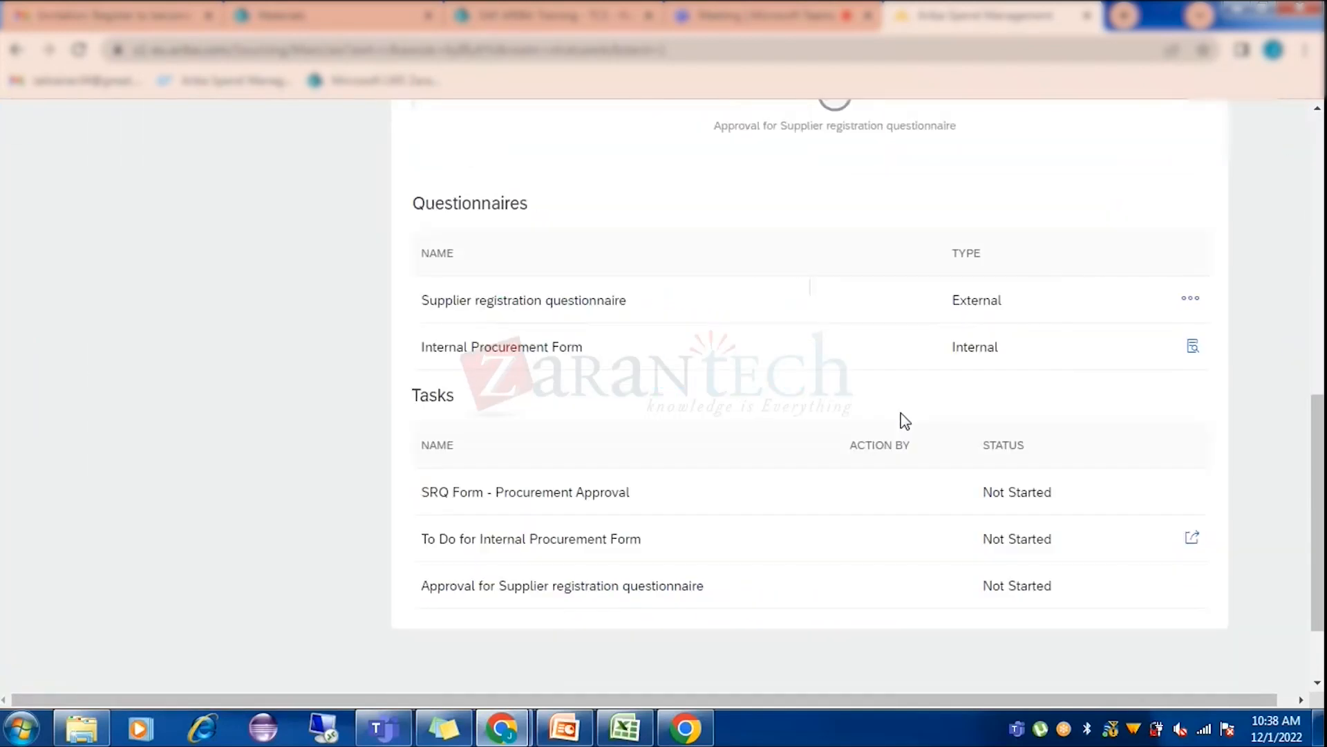
{"action": "left_click", "coordinate": [1190, 299]}
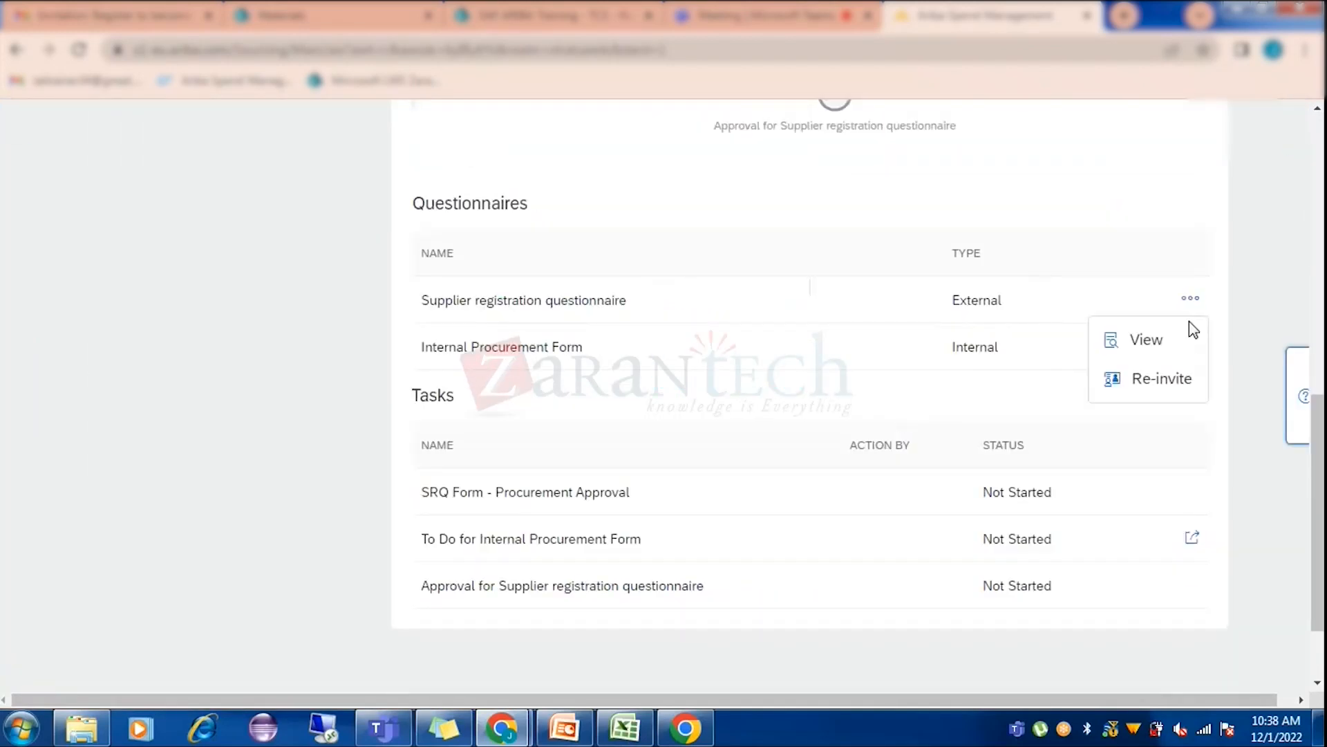
{"action": "left_click", "coordinate": [1163, 380]}
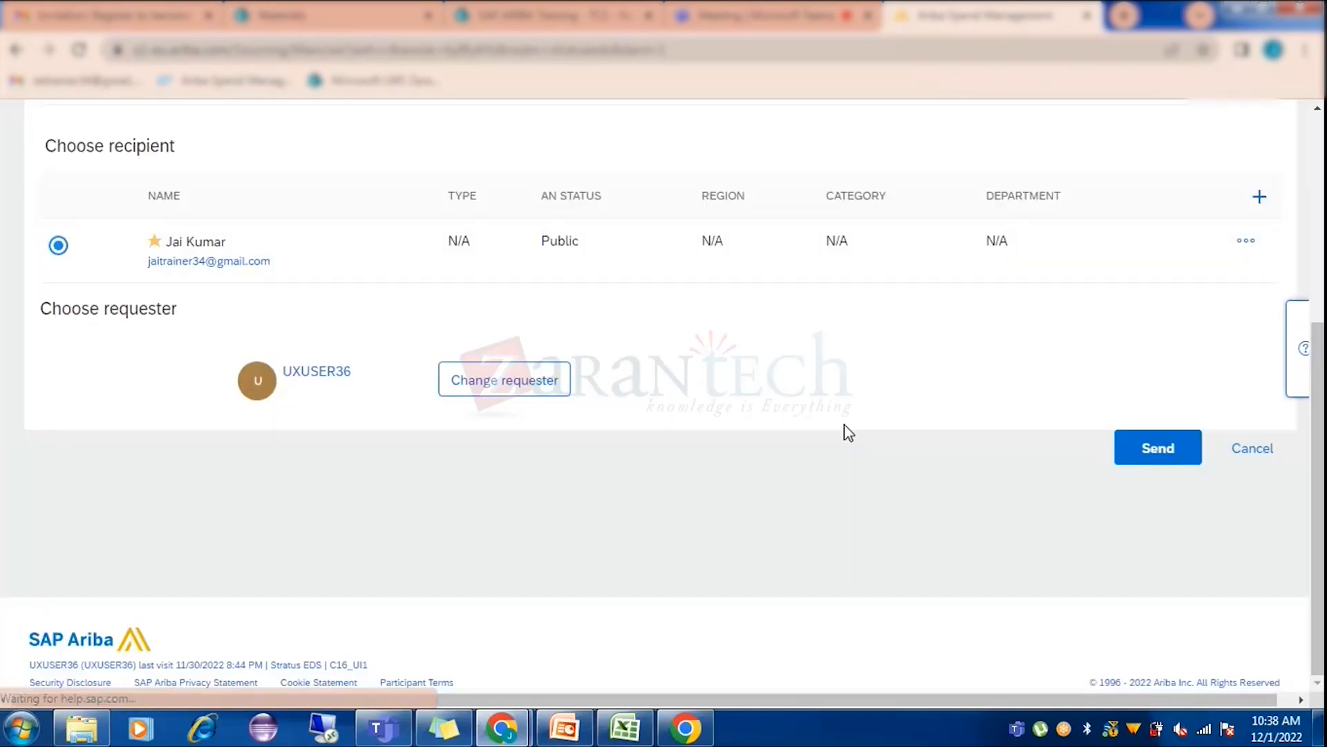
Start adding a new recipient contact, cancel it, and cancel the re-invite unsent.
{"action": "left_click", "coordinate": [1245, 254]}
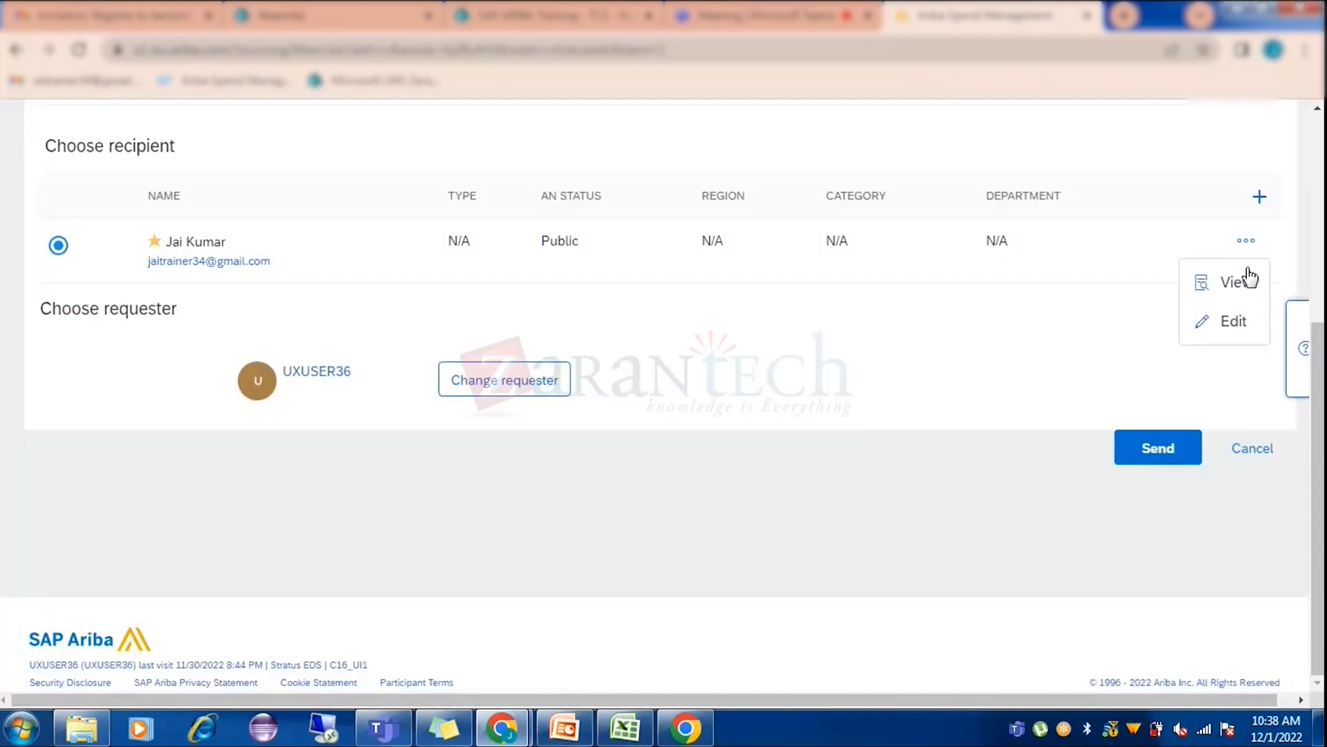
{"action": "left_click", "coordinate": [1260, 197]}
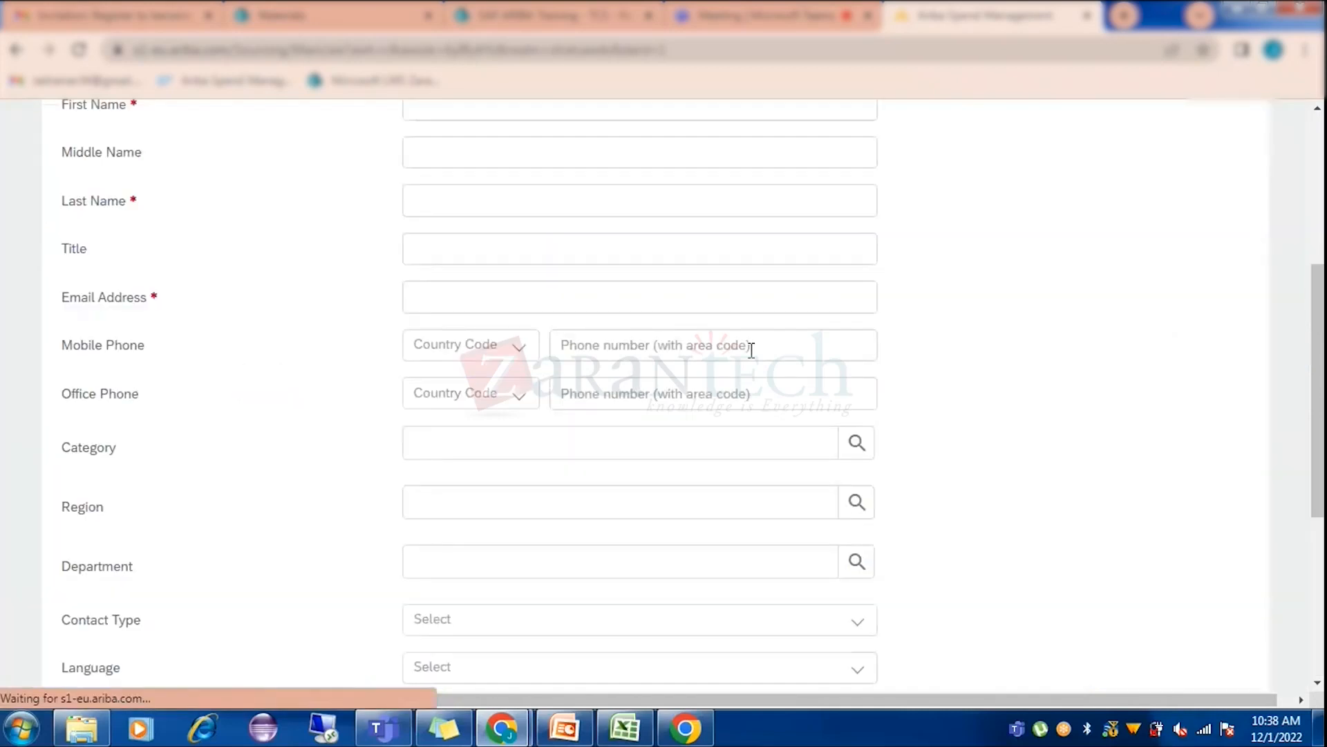
{"action": "scroll", "coordinate": [628, 442], "scroll_direction": "down", "scroll_amount": 10}
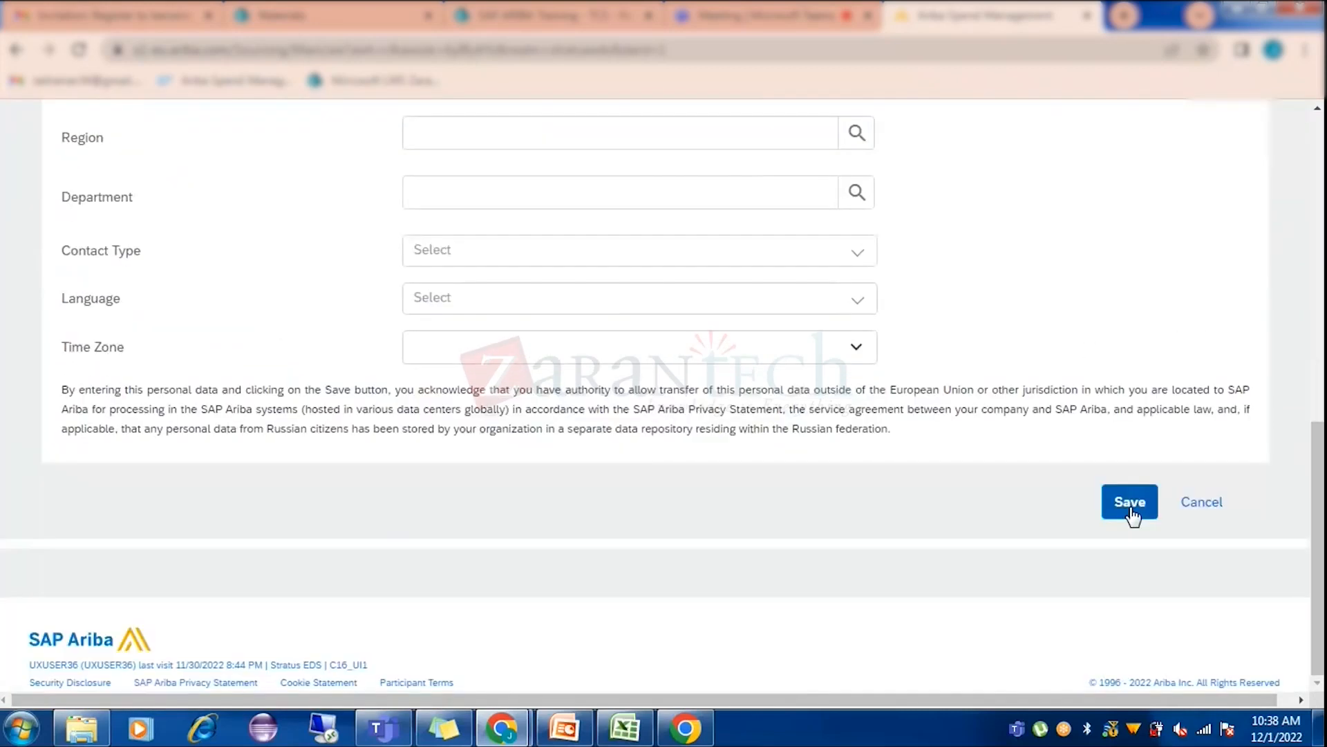
{"action": "left_click", "coordinate": [1191, 511]}
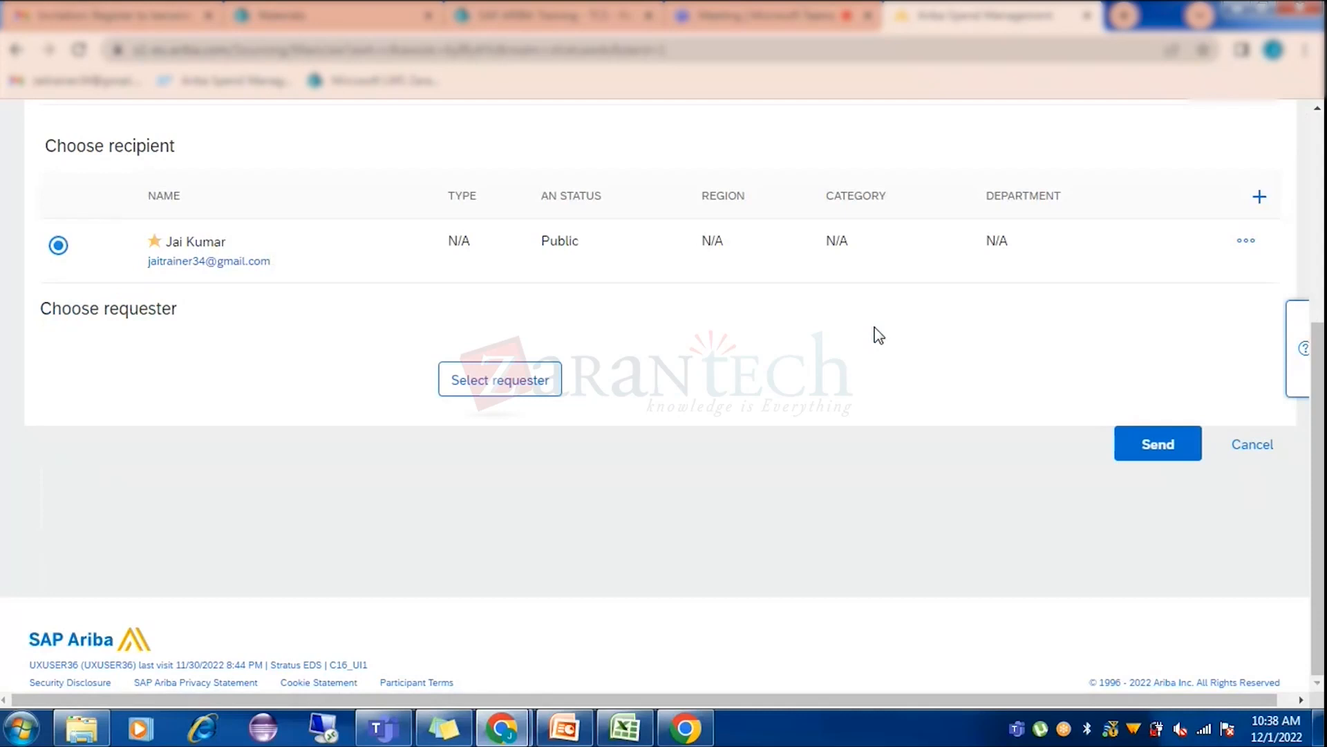
{"action": "scroll", "coordinate": [876, 336], "scroll_direction": "up", "scroll_amount": 5}
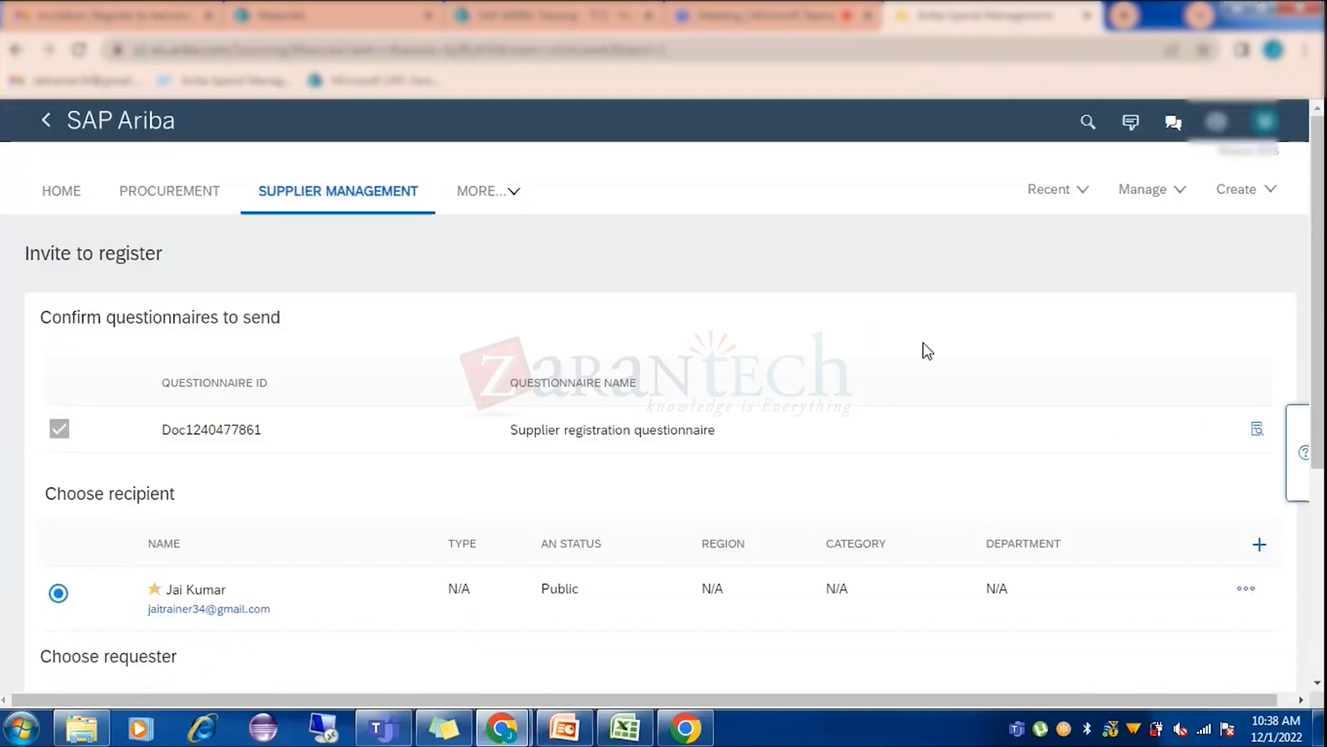
{"action": "scroll", "coordinate": [920, 352], "scroll_direction": "down", "scroll_amount": 3}
{"action": "scroll", "coordinate": [902, 379], "scroll_direction": "down", "scroll_amount": 3}
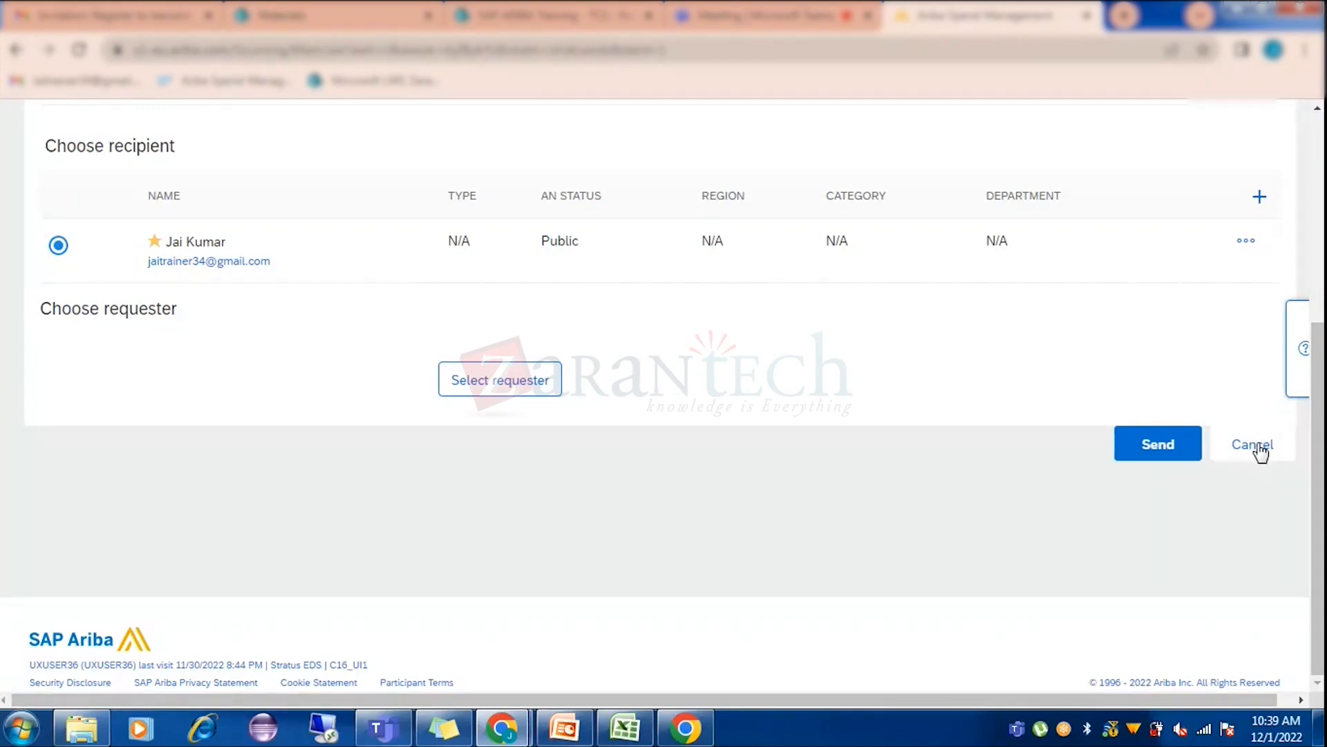
{"action": "left_click", "coordinate": [1258, 446]}
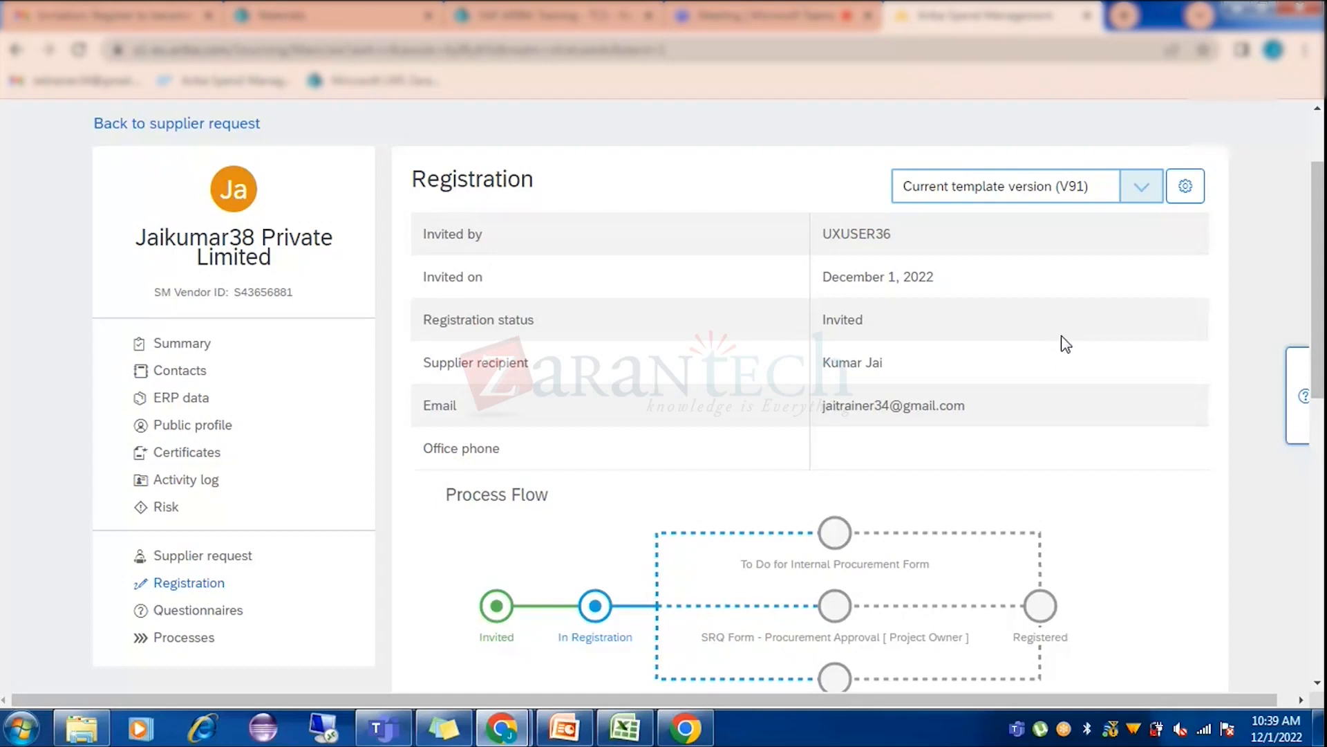
Open Contacts, start an Add Supplier Contact form, and discard it unsaved.
{"action": "left_click", "coordinate": [185, 372]}
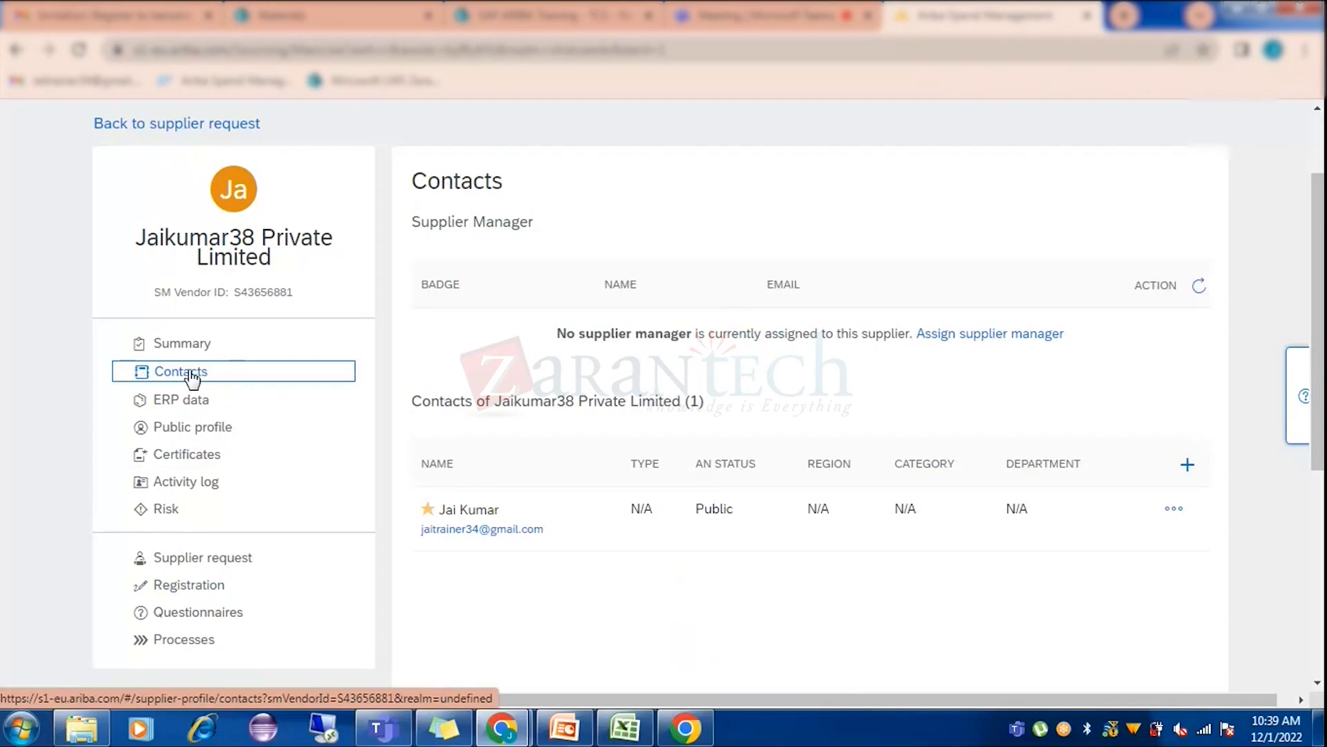
{"action": "scroll", "coordinate": [1175, 387], "scroll_direction": "down", "scroll_amount": 1}
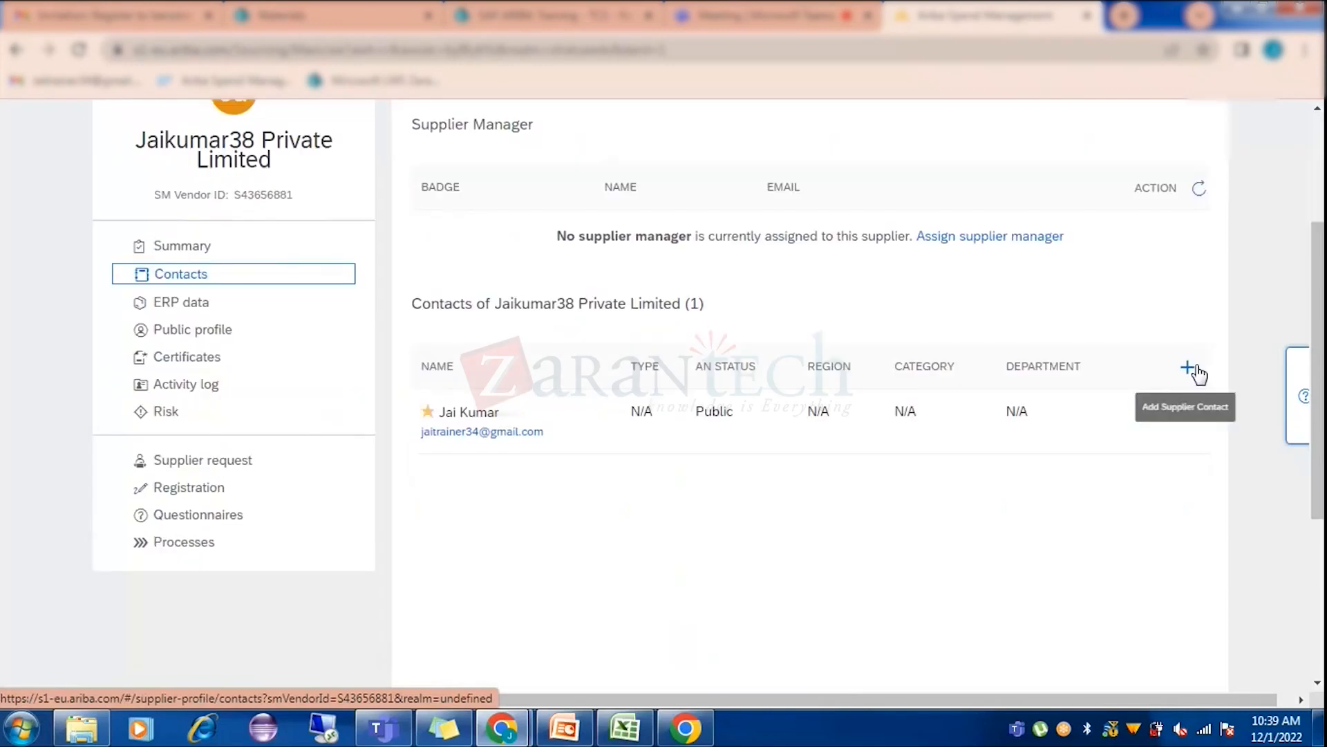
{"action": "left_click", "coordinate": [1189, 368]}
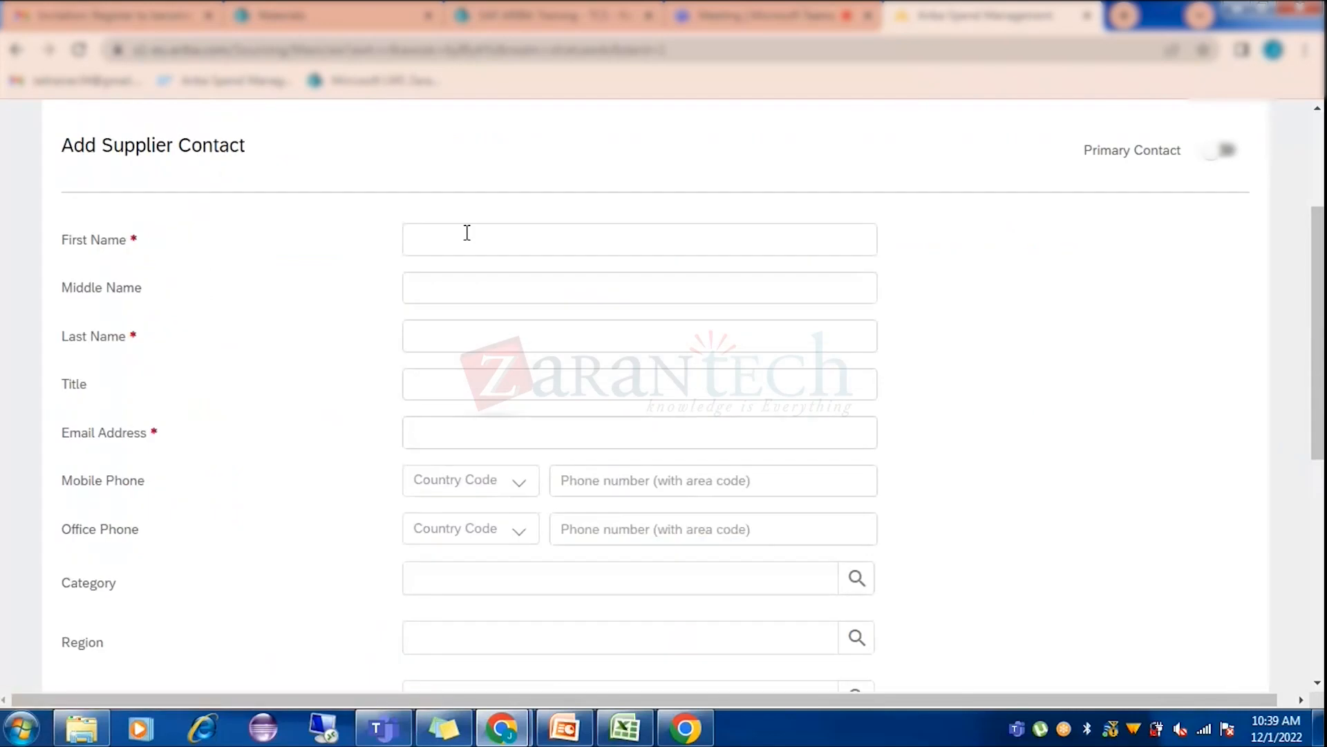
{"action": "scroll", "coordinate": [593, 408], "scroll_direction": "down", "scroll_amount": 6}
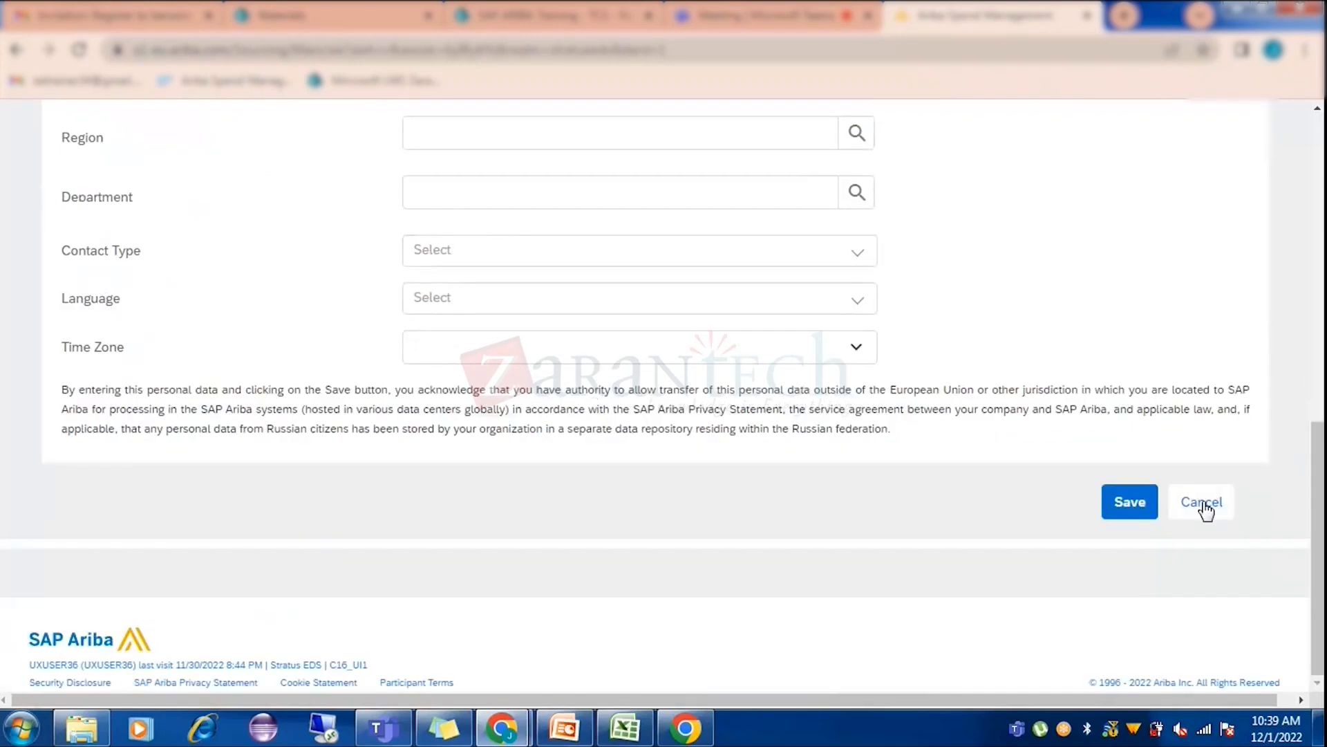
{"action": "left_click", "coordinate": [1203, 505]}
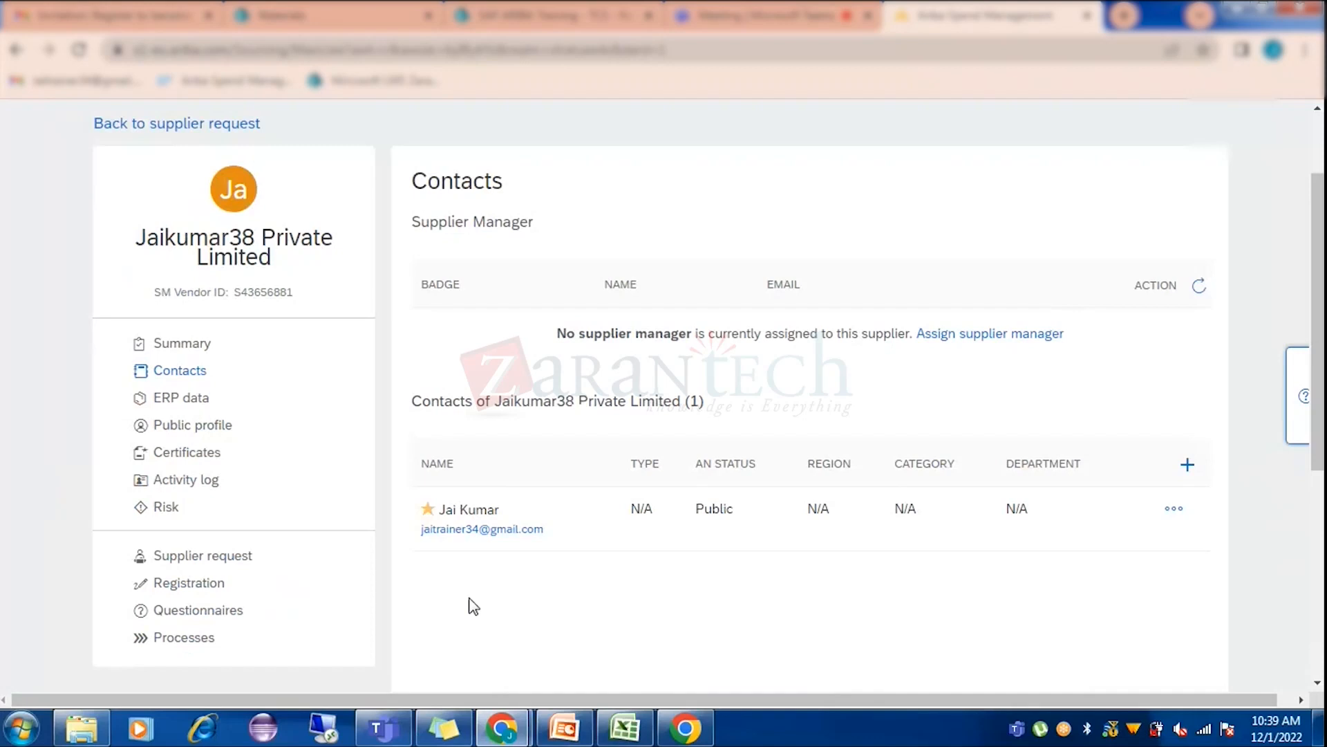
Open the supplier's existing contact for editing.
{"action": "scroll", "coordinate": [483, 626], "scroll_direction": "down", "scroll_amount": 2}
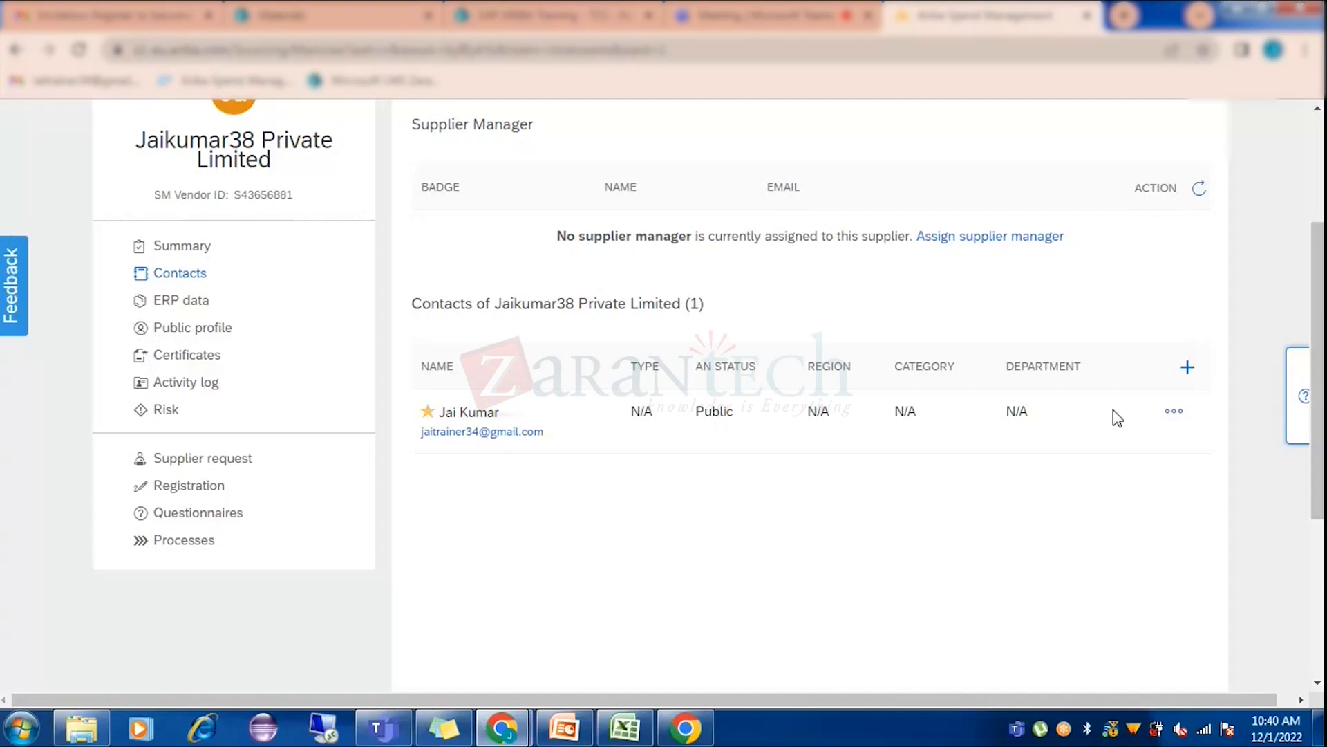
{"action": "left_click", "coordinate": [1176, 412]}
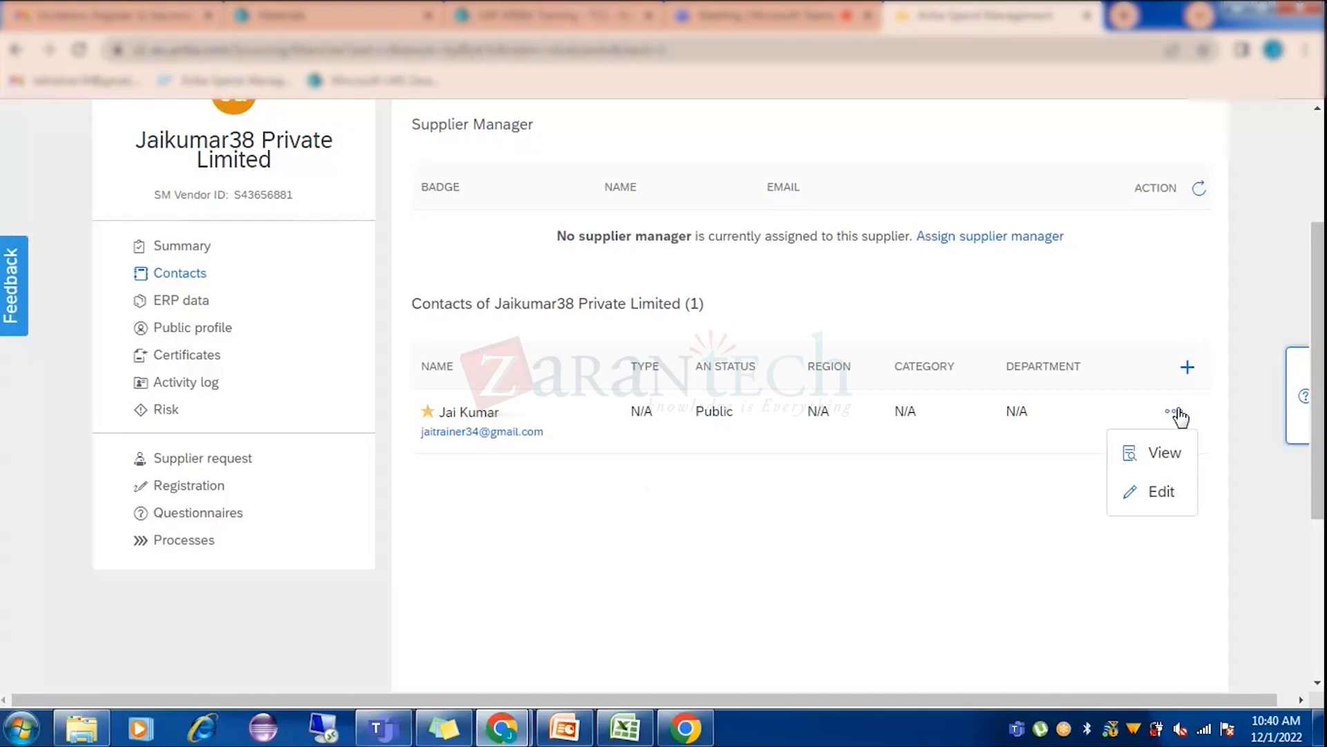
{"action": "left_click", "coordinate": [1151, 495]}
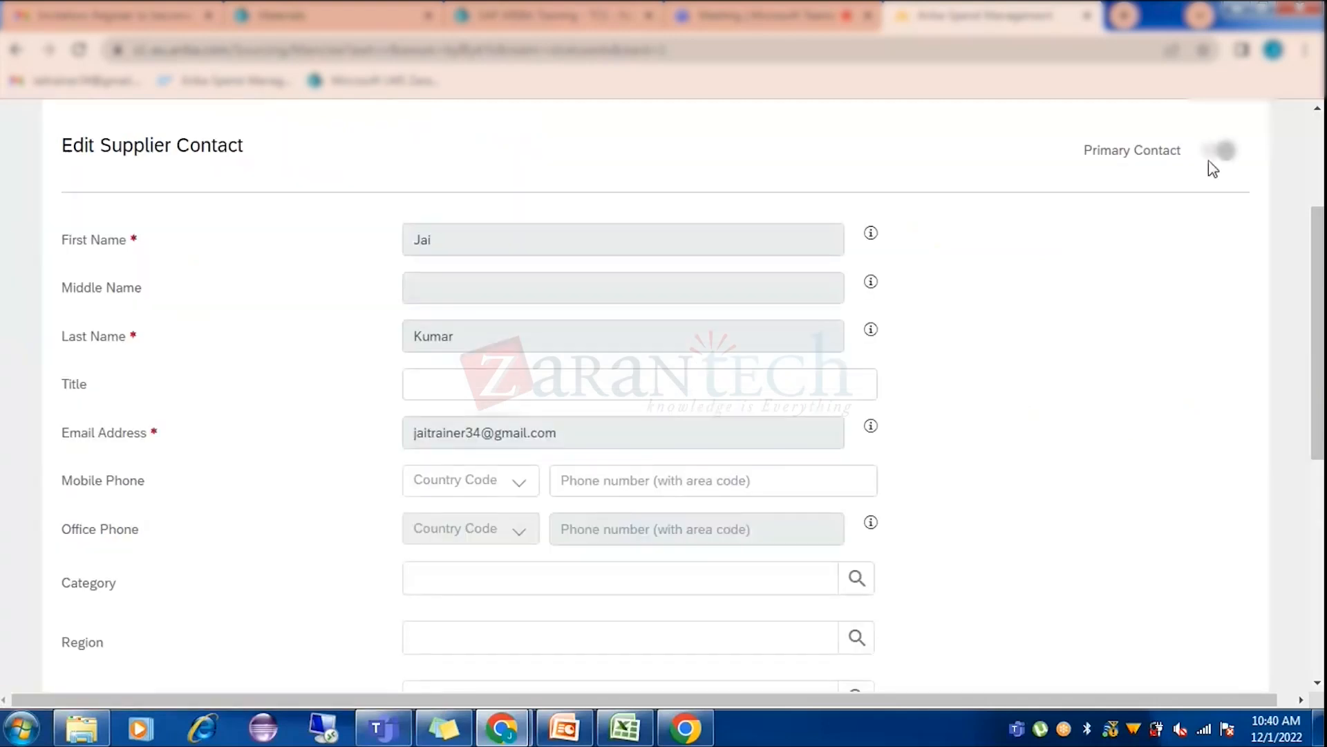
Save the existing contact without changes and dismiss its action menu.
{"action": "scroll", "coordinate": [1063, 643], "scroll_direction": "down", "scroll_amount": 7}
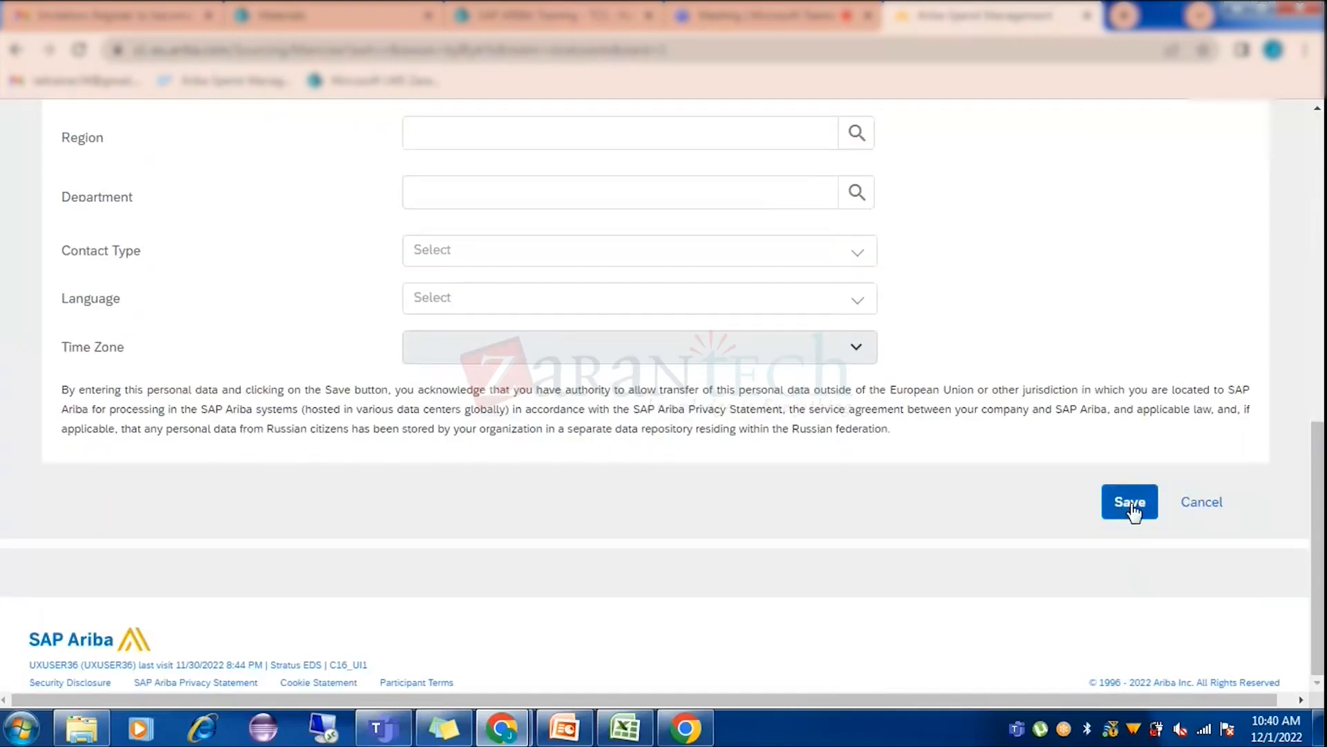
{"action": "left_click", "coordinate": [1131, 503]}
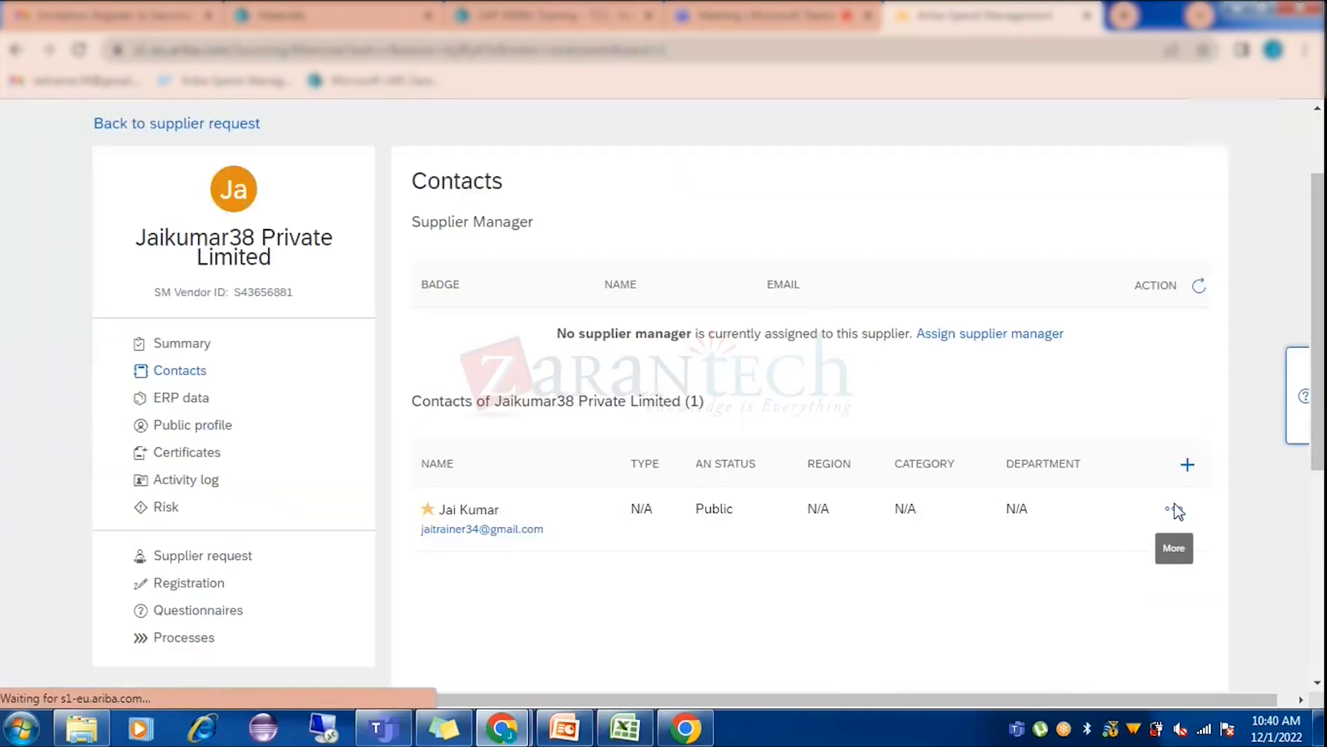
{"action": "left_click", "coordinate": [1176, 510]}
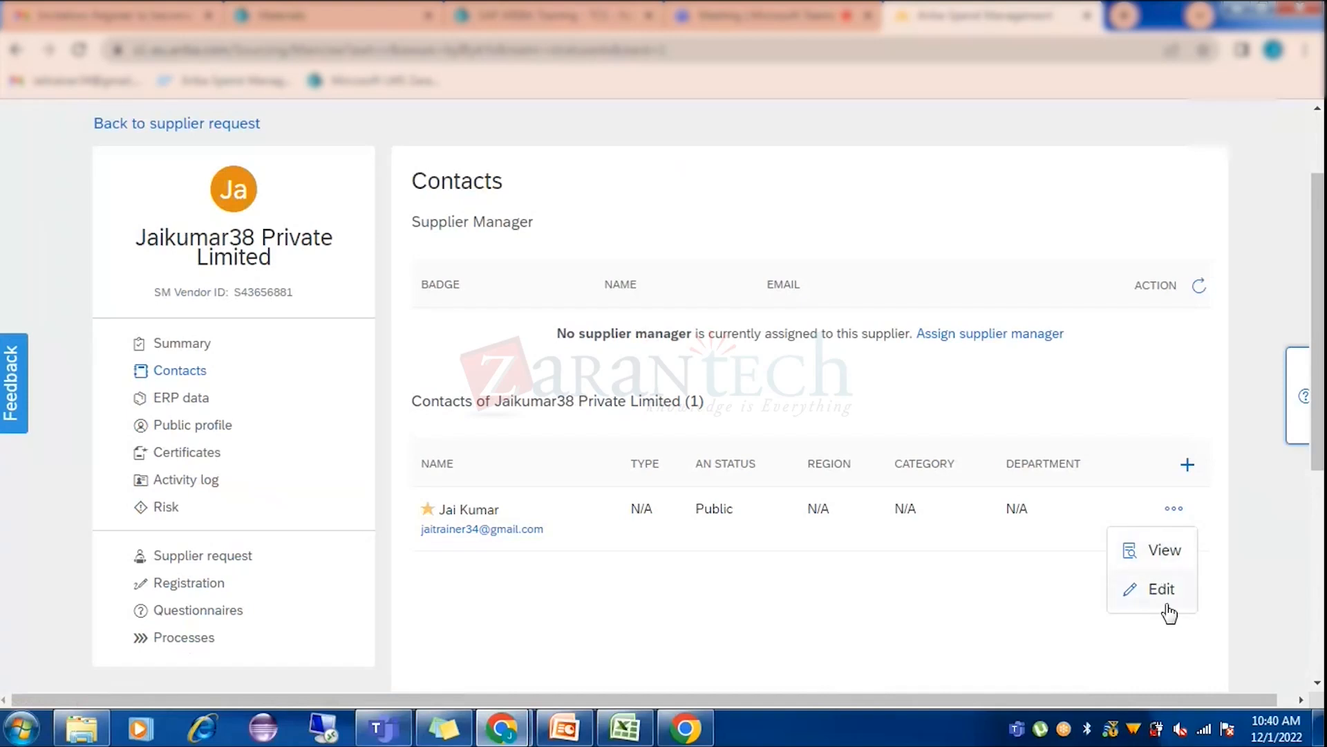
{"action": "scroll", "coordinate": [1126, 482], "scroll_direction": "down", "scroll_amount": 1}
{"action": "scroll", "coordinate": [1126, 482], "scroll_direction": "down", "scroll_amount": 2}
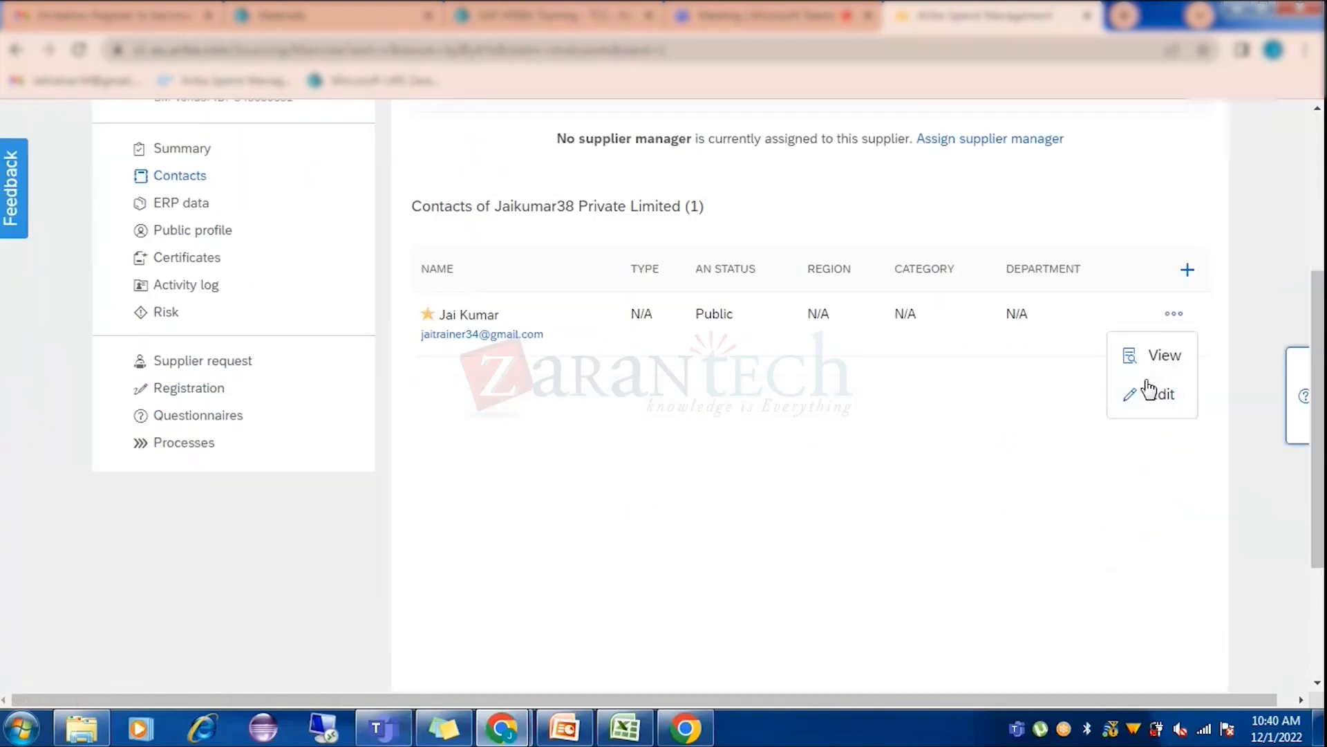
{"action": "left_click", "coordinate": [1201, 272]}
Add a new supplier contact with first name Test, a last name and an e-mail address, and save it.
{"action": "left_click", "coordinate": [1188, 271]}
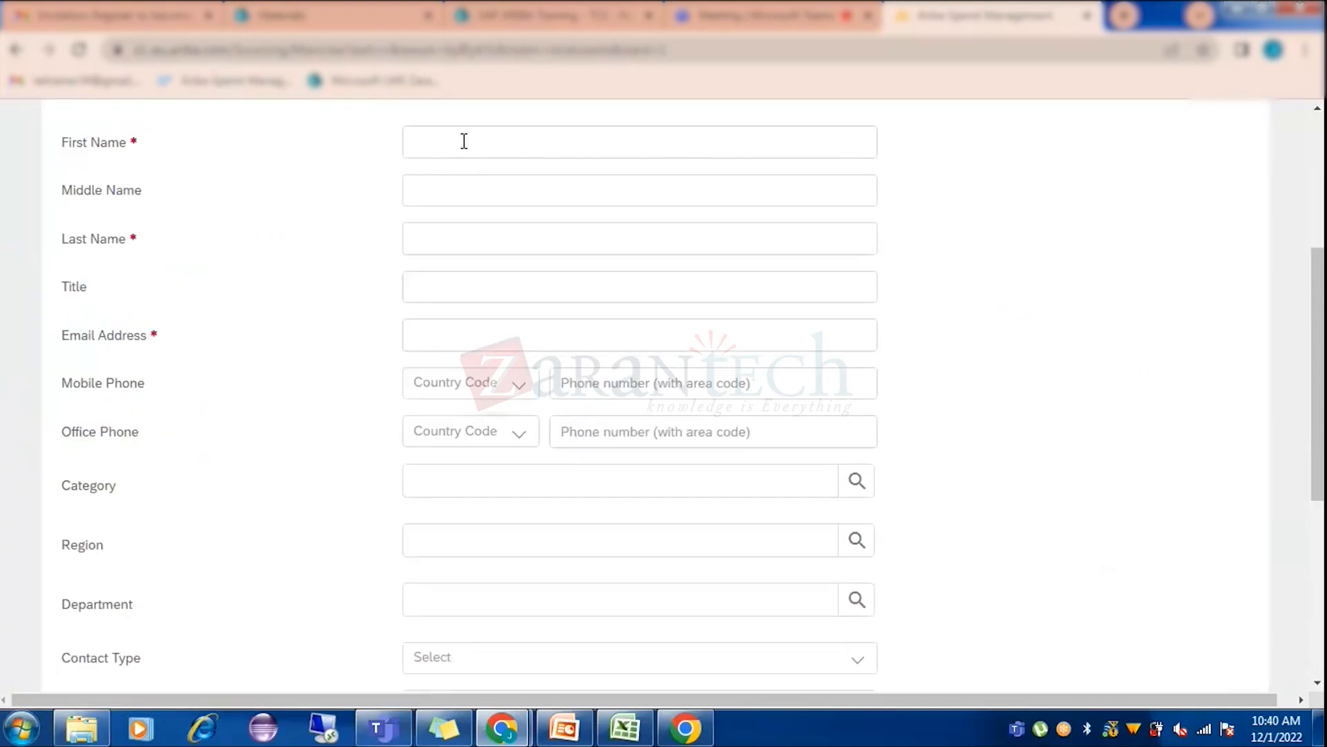
{"action": "left_click", "coordinate": [464, 141]}
{"action": "type", "text": "Test"}
{"action": "left_click", "coordinate": [428, 235]}
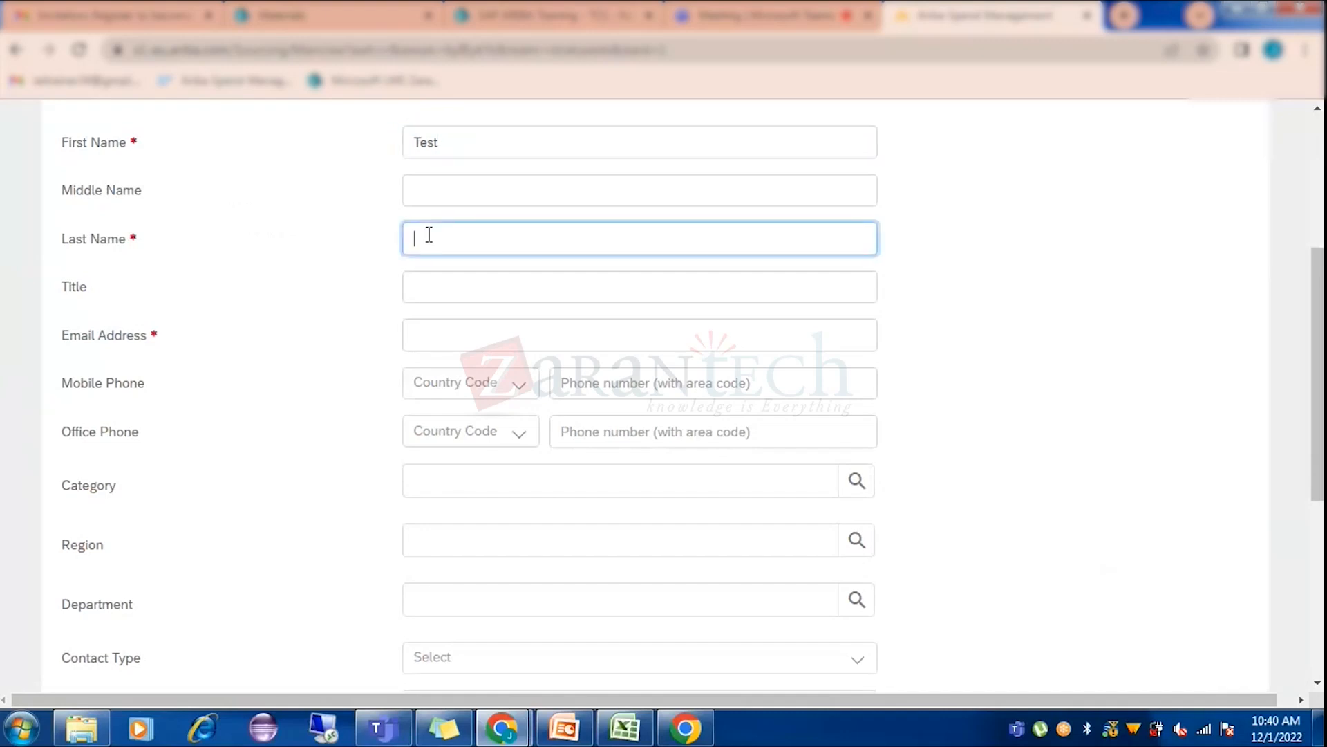
{"action": "type", "text": "Kumar"}
{"action": "left_click", "coordinate": [441, 334]}
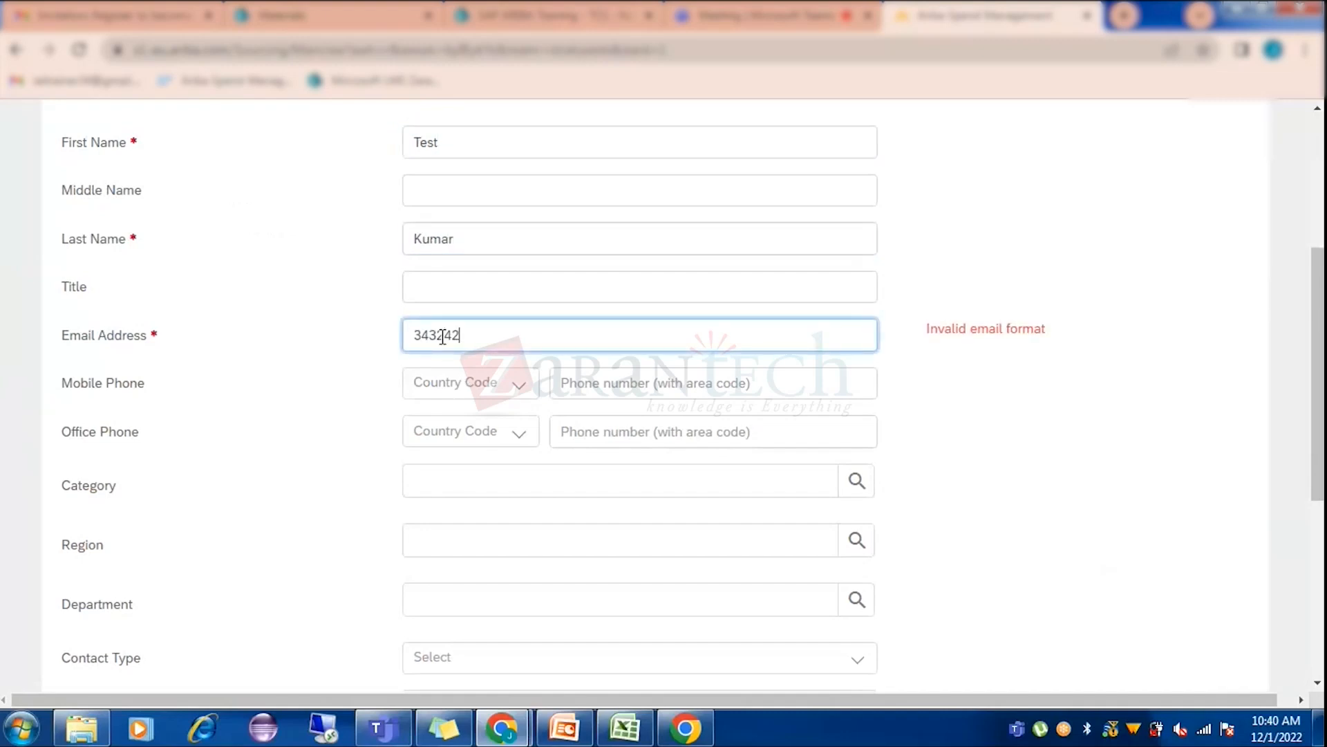
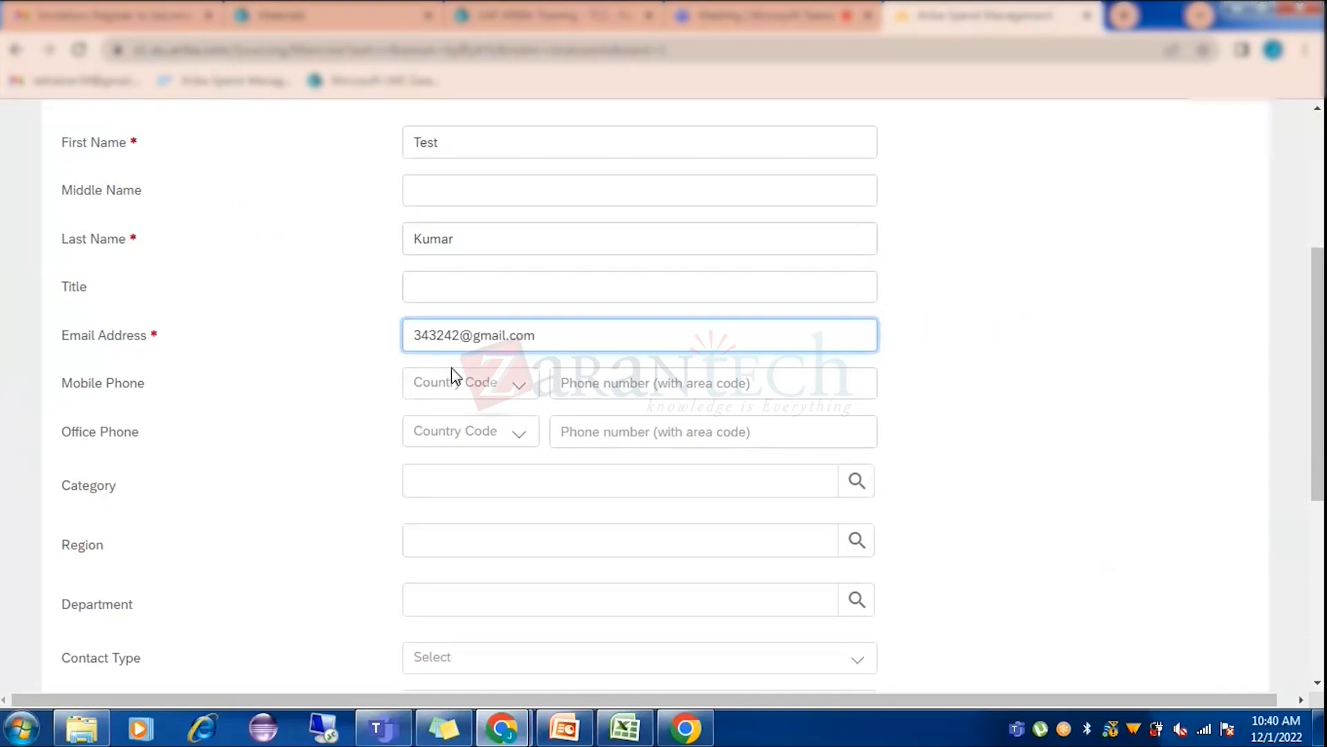
{"action": "scroll", "coordinate": [451, 367], "scroll_direction": "down", "scroll_amount": 3}
{"action": "scroll", "coordinate": [459, 378], "scroll_direction": "down", "scroll_amount": 3}
{"action": "left_click", "coordinate": [1122, 525]}
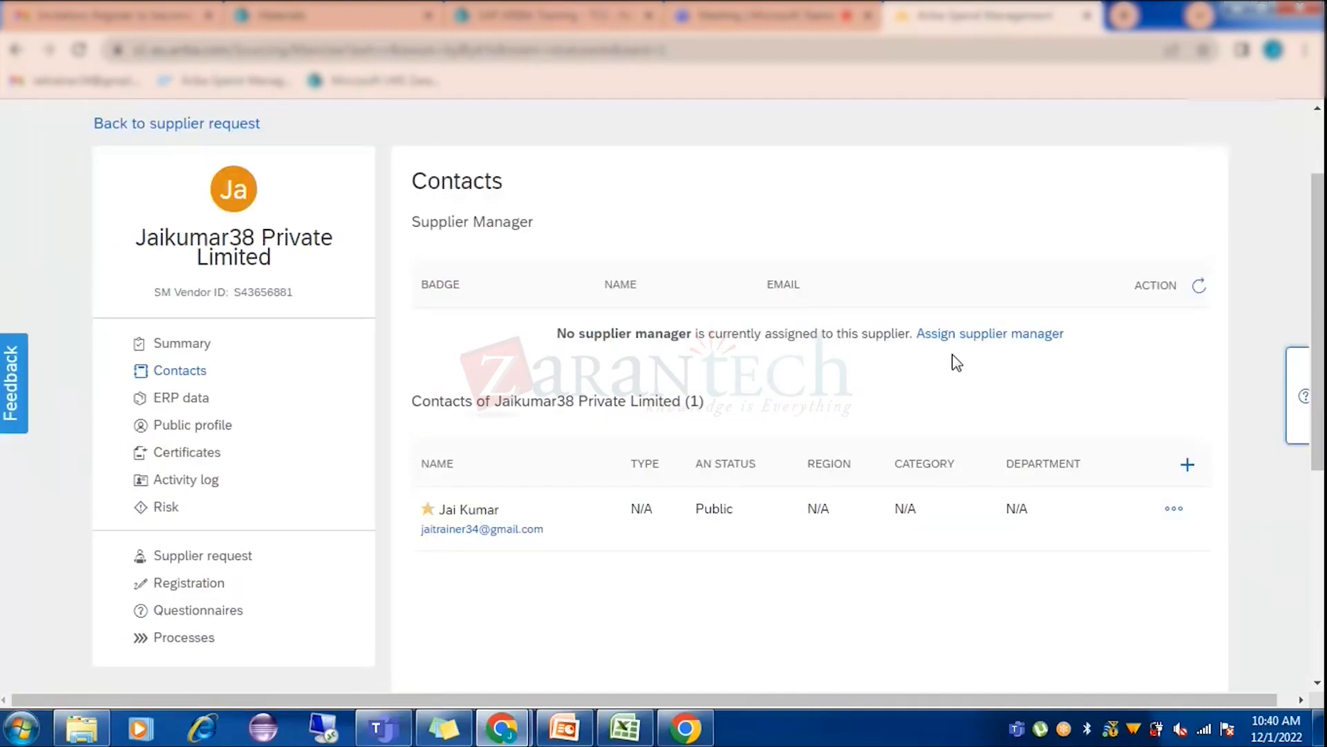
Go to the supplier's Summary, then back to its Contacts list.
{"action": "scroll", "coordinate": [956, 362], "scroll_direction": "down", "scroll_amount": 2}
{"action": "scroll", "coordinate": [956, 363], "scroll_direction": "down", "scroll_amount": 5}
{"action": "scroll", "coordinate": [972, 370], "scroll_direction": "up", "scroll_amount": 5}
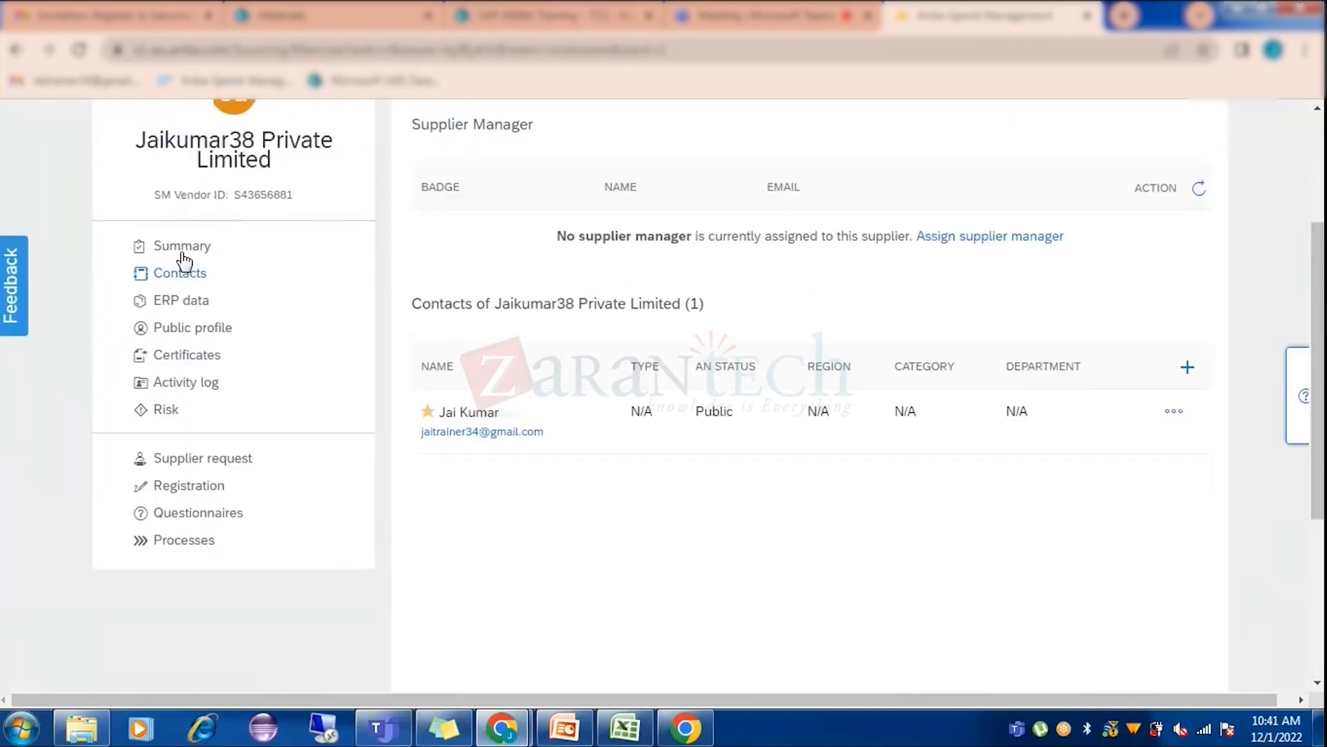
{"action": "left_click", "coordinate": [312, 291]}
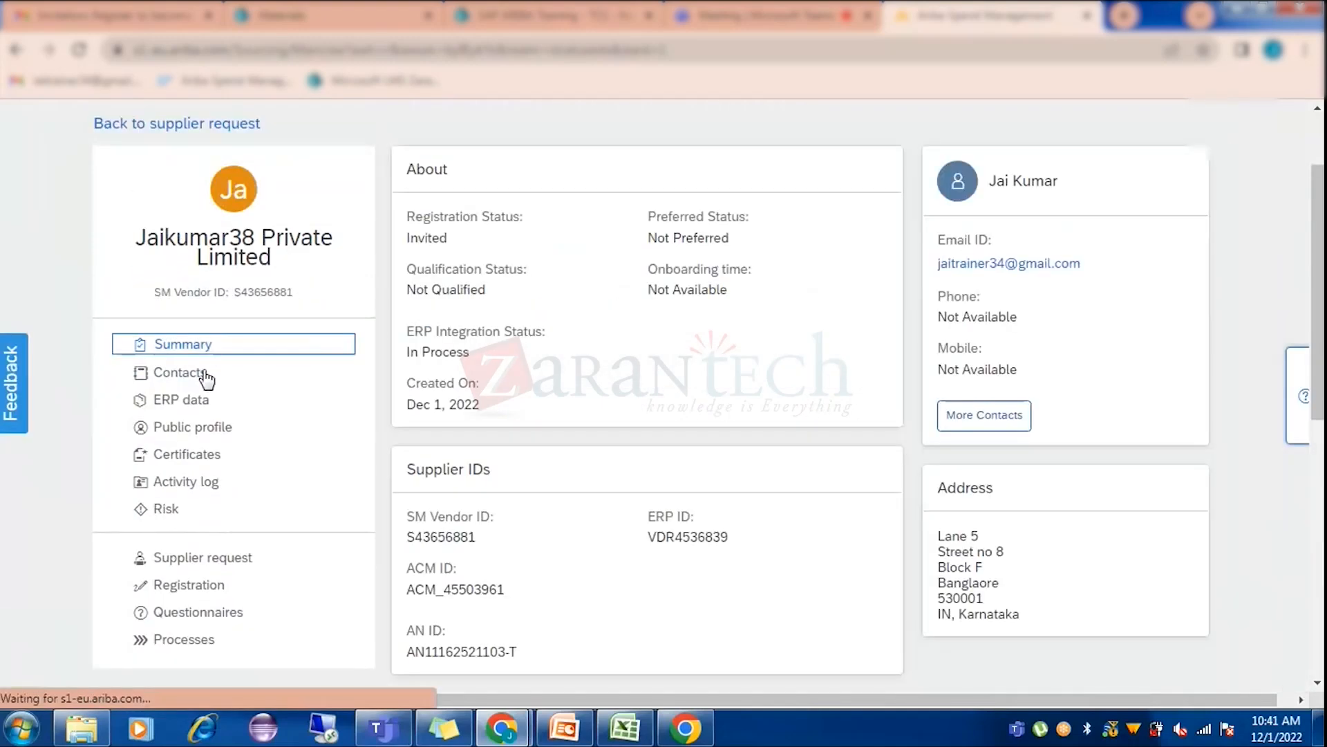
{"action": "left_click", "coordinate": [205, 374]}
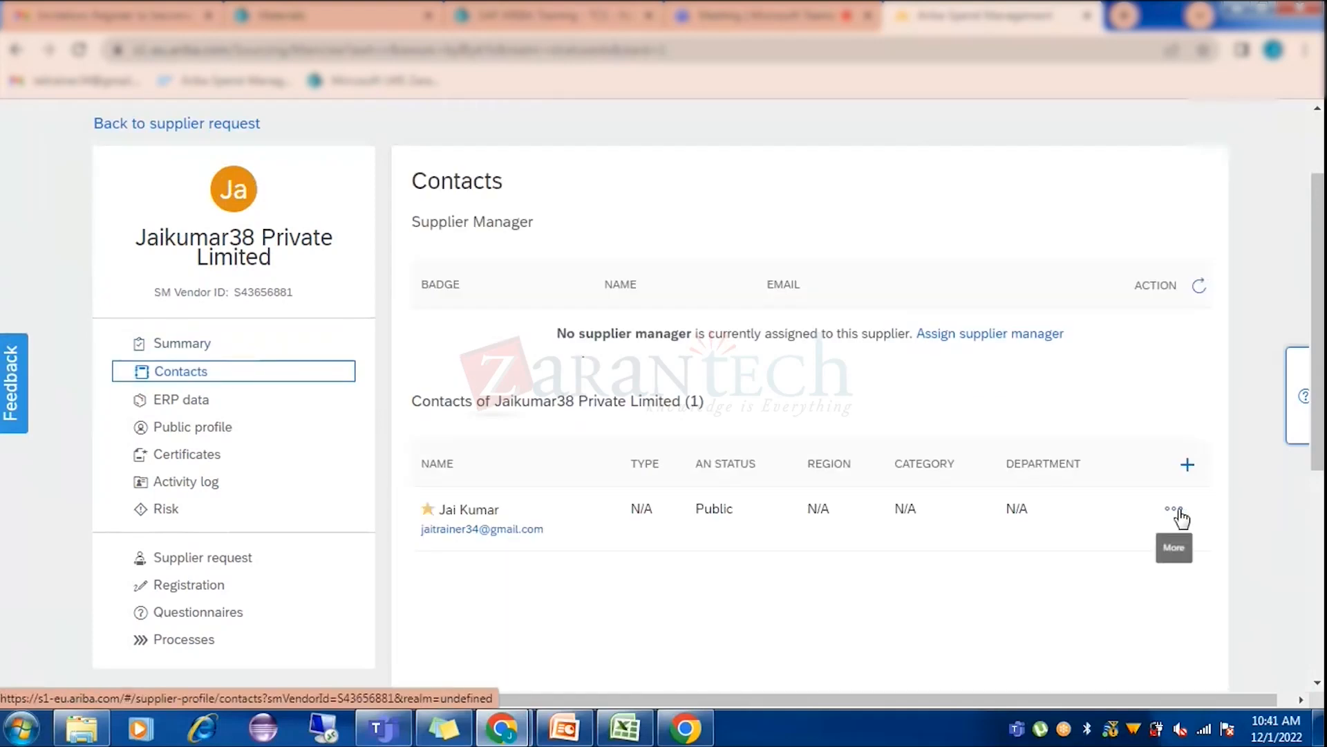
{"action": "scroll", "coordinate": [1097, 463], "scroll_direction": "down", "scroll_amount": 3}
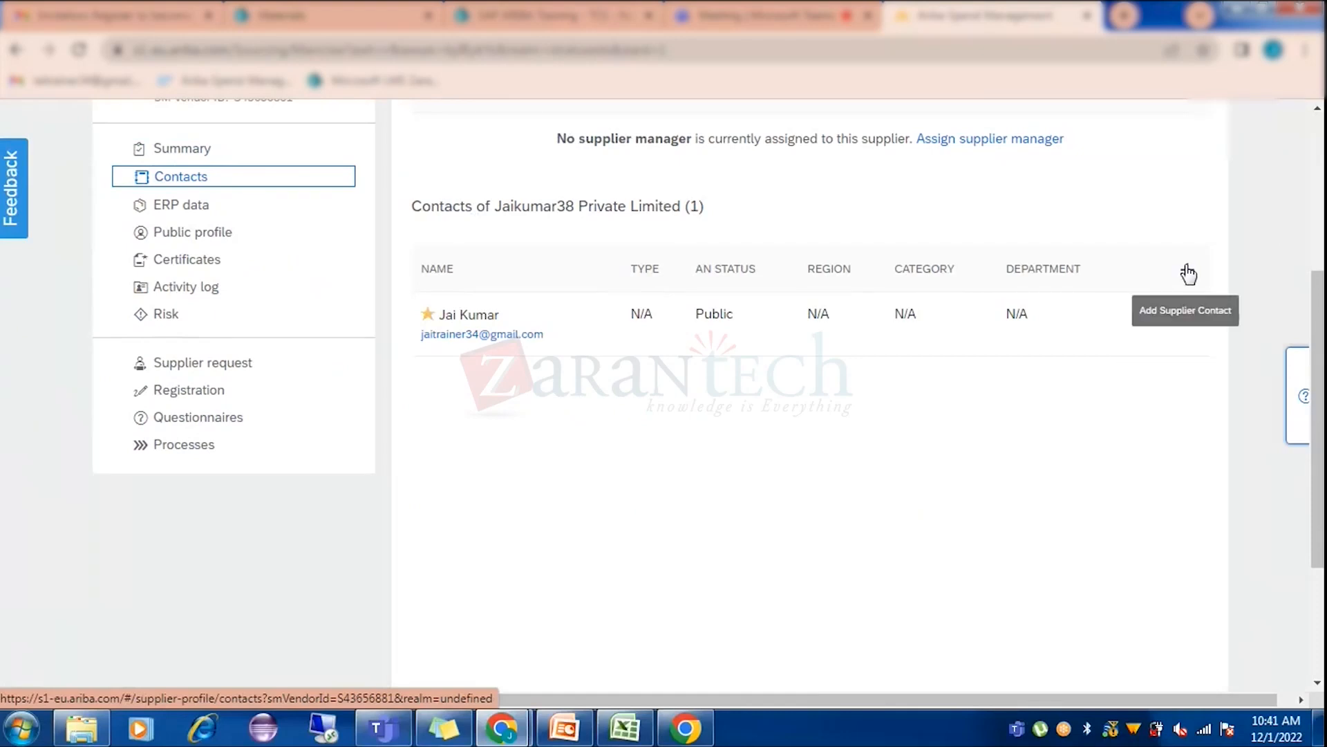
Add supplier contact 'Test name' with an e-mail address and save it.
{"action": "left_click", "coordinate": [1187, 269]}
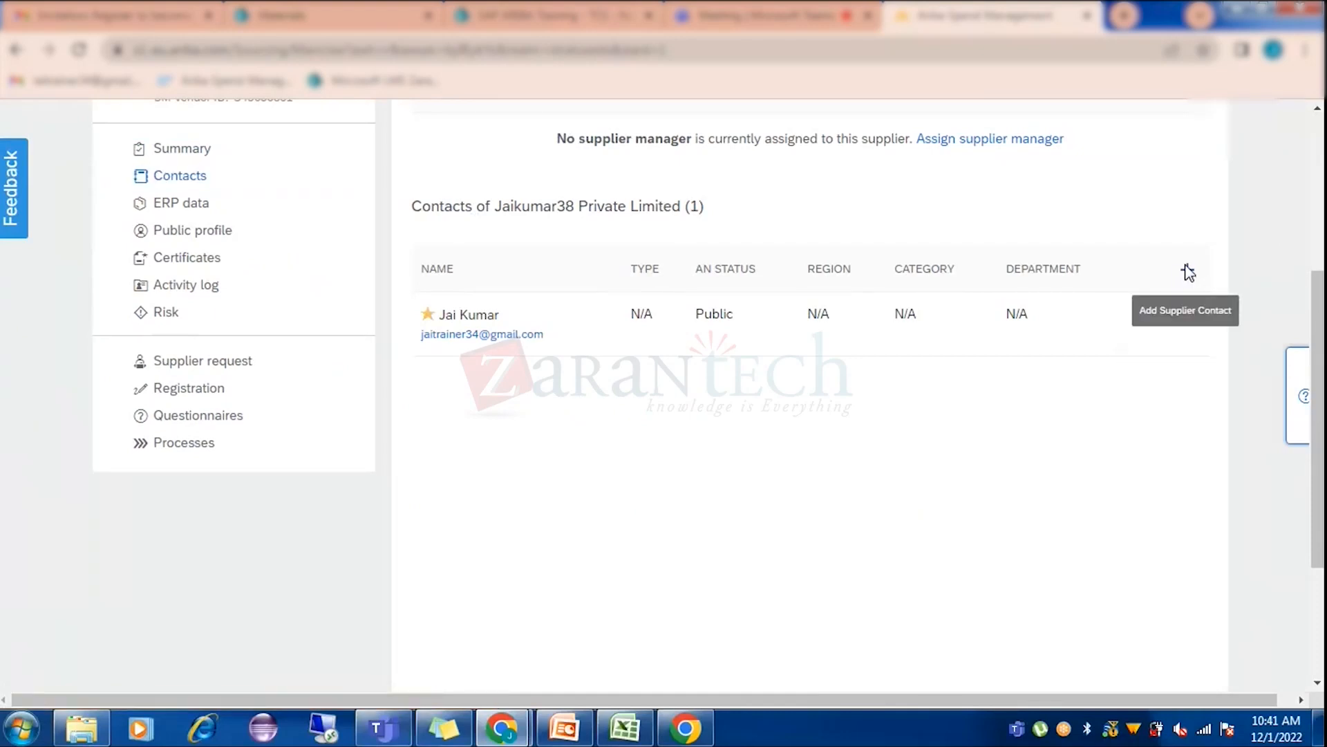
{"action": "scroll", "coordinate": [1155, 309], "scroll_direction": "down", "scroll_amount": 5}
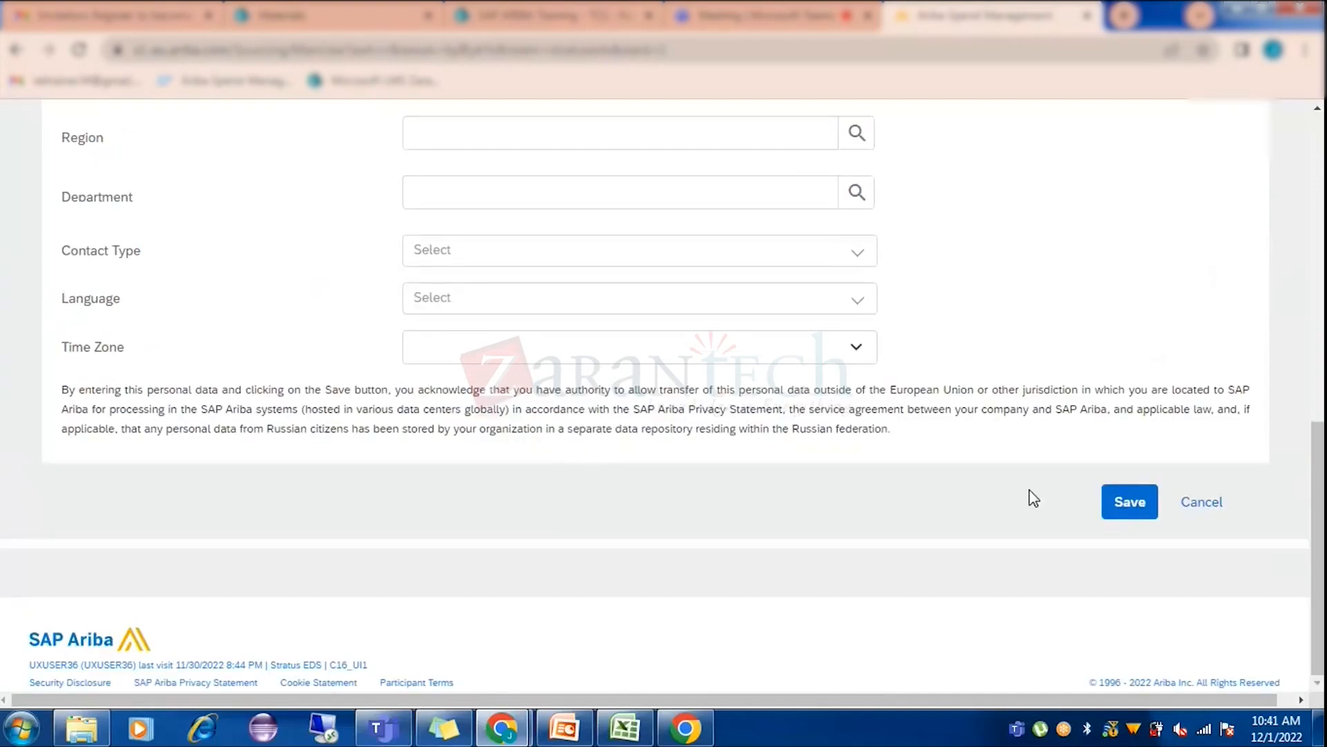
{"action": "scroll", "coordinate": [1031, 491], "scroll_direction": "up", "scroll_amount": 8}
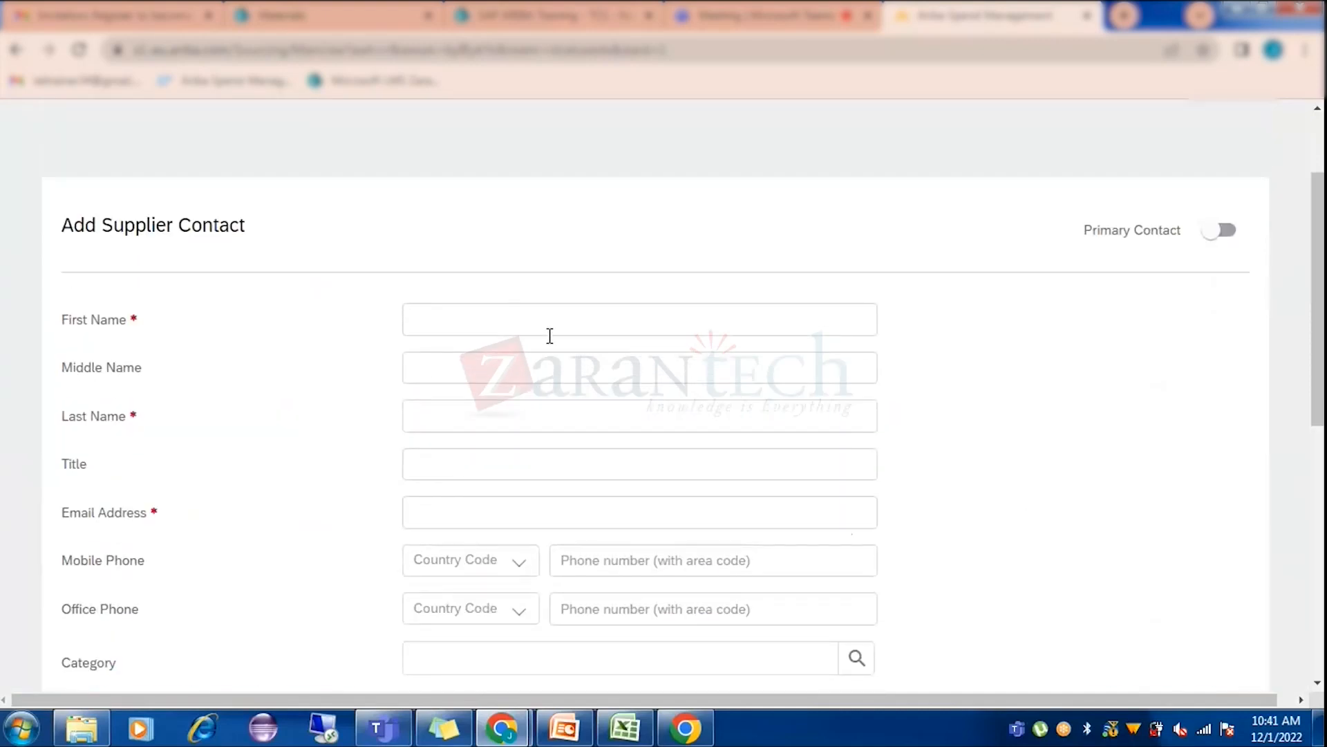
{"action": "left_click", "coordinate": [489, 314]}
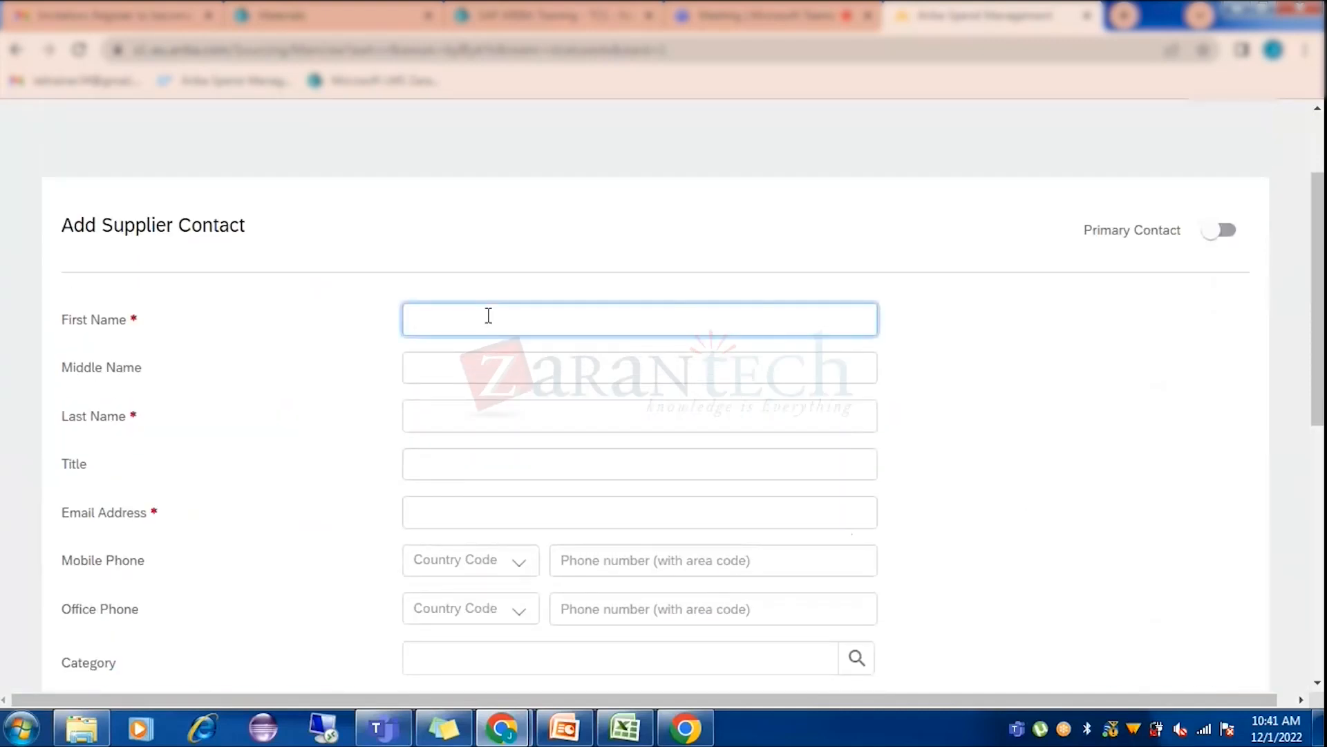
{"action": "type", "text": "Test"}
{"action": "left_click", "coordinate": [449, 417]}
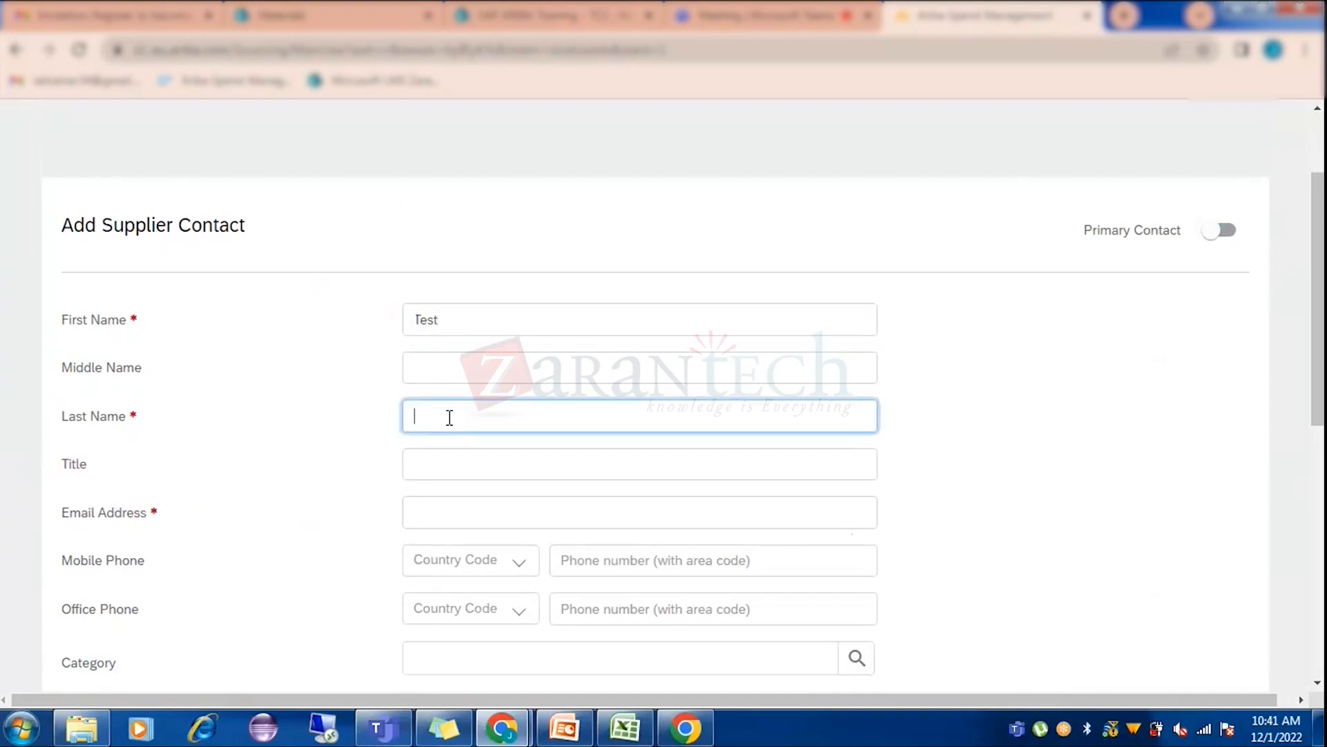
{"action": "type", "text": "name"}
{"action": "left_click", "coordinate": [439, 507]}
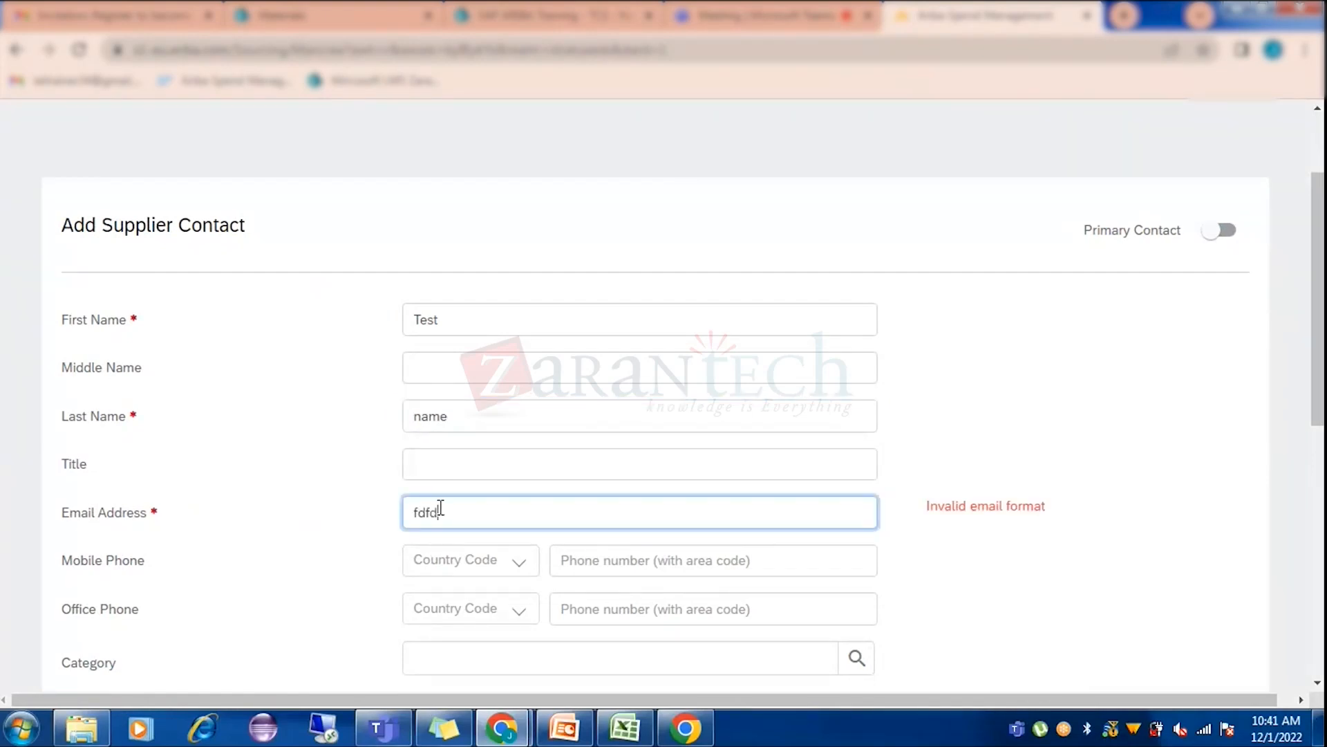
{"action": "left_click", "coordinate": [1019, 446]}
{"action": "scroll", "coordinate": [1019, 445], "scroll_direction": "down", "scroll_amount": 8}
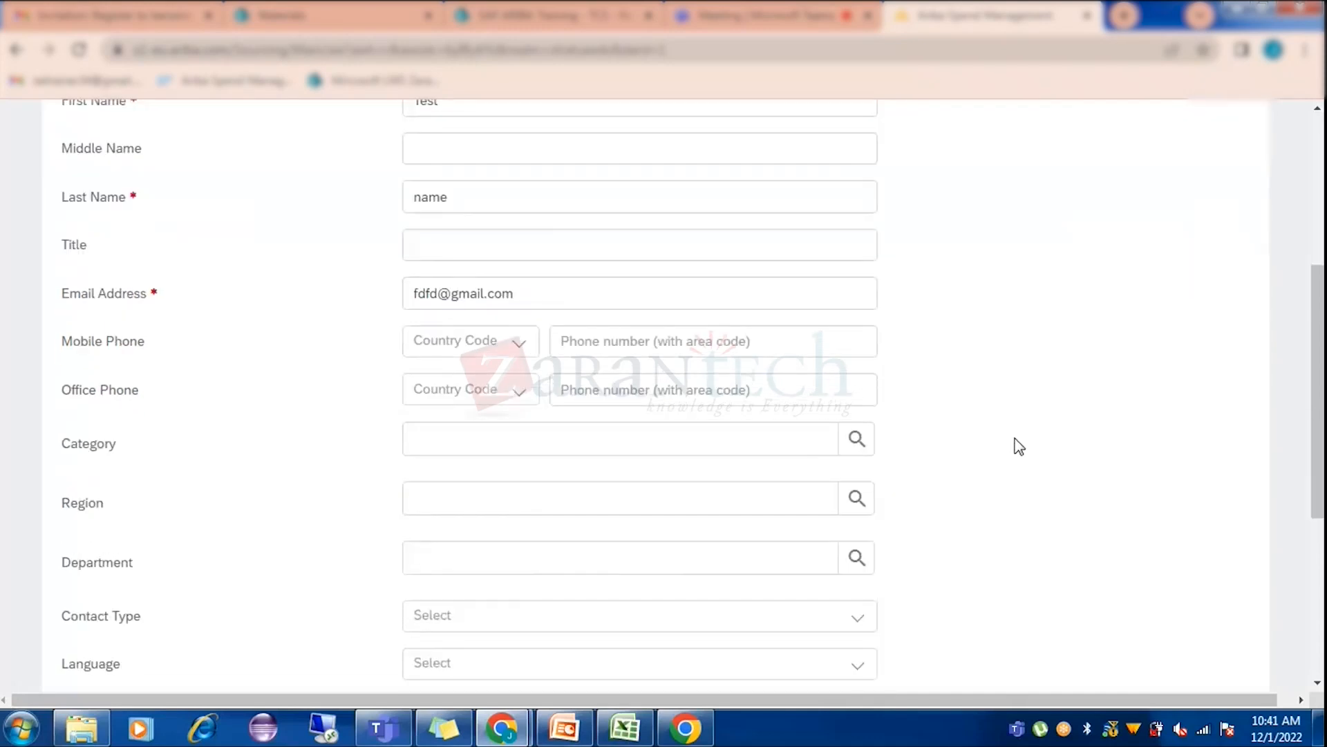
{"action": "left_click", "coordinate": [1119, 512]}
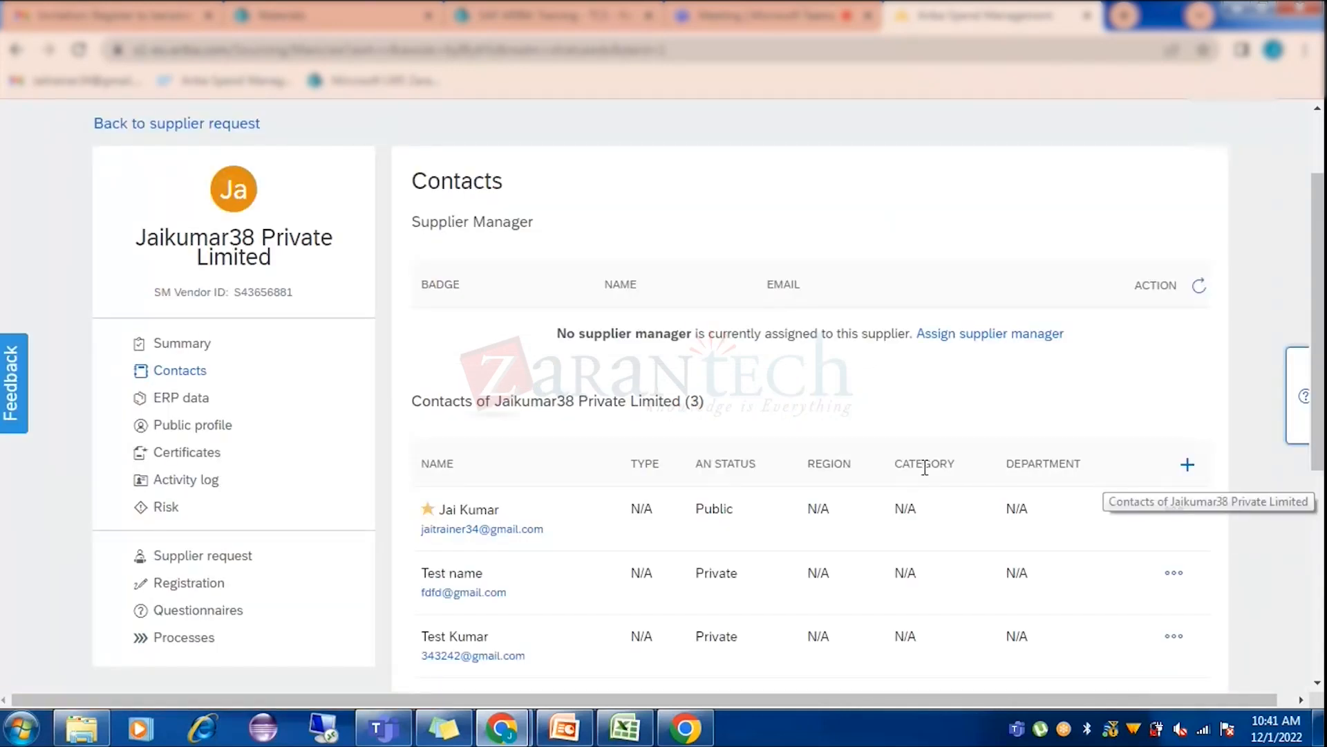
{"action": "scroll", "coordinate": [773, 586], "scroll_direction": "down", "scroll_amount": 1}
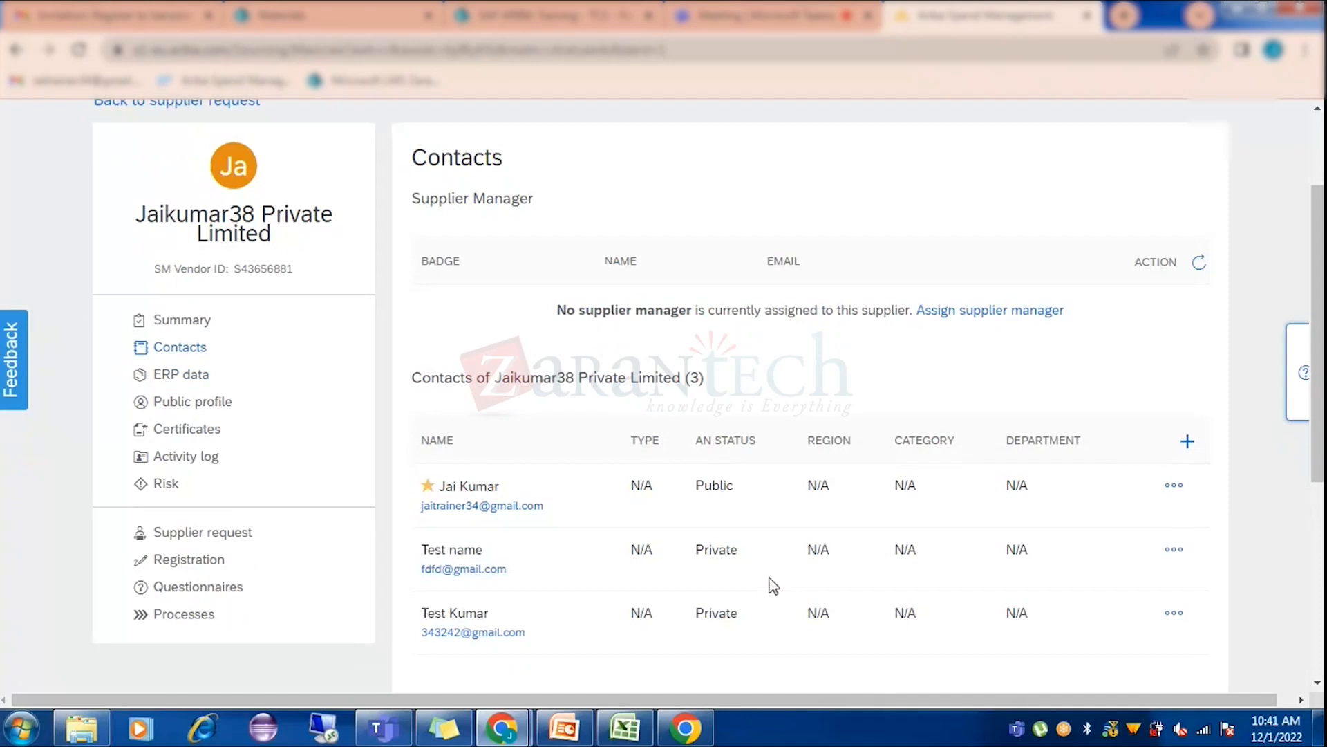
{"action": "scroll", "coordinate": [773, 586], "scroll_direction": "down", "scroll_amount": 2}
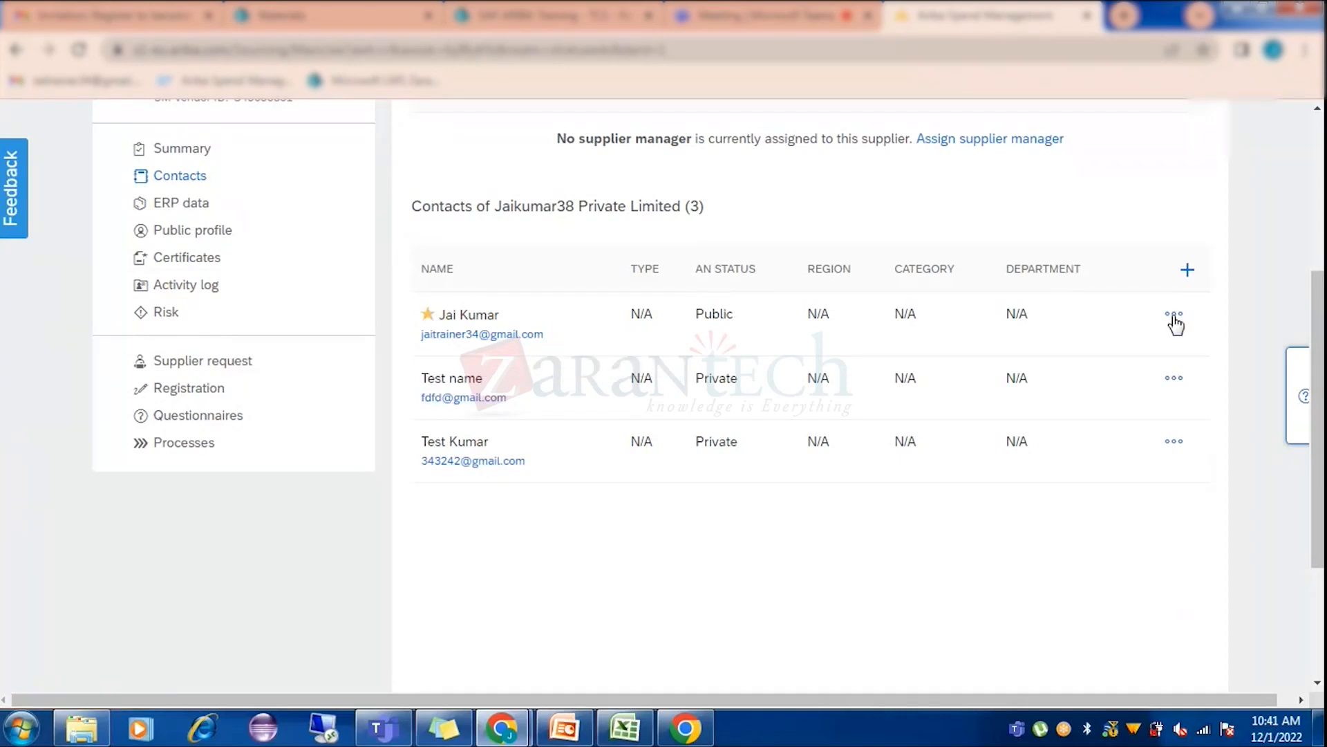
{"action": "left_click", "coordinate": [1173, 315]}
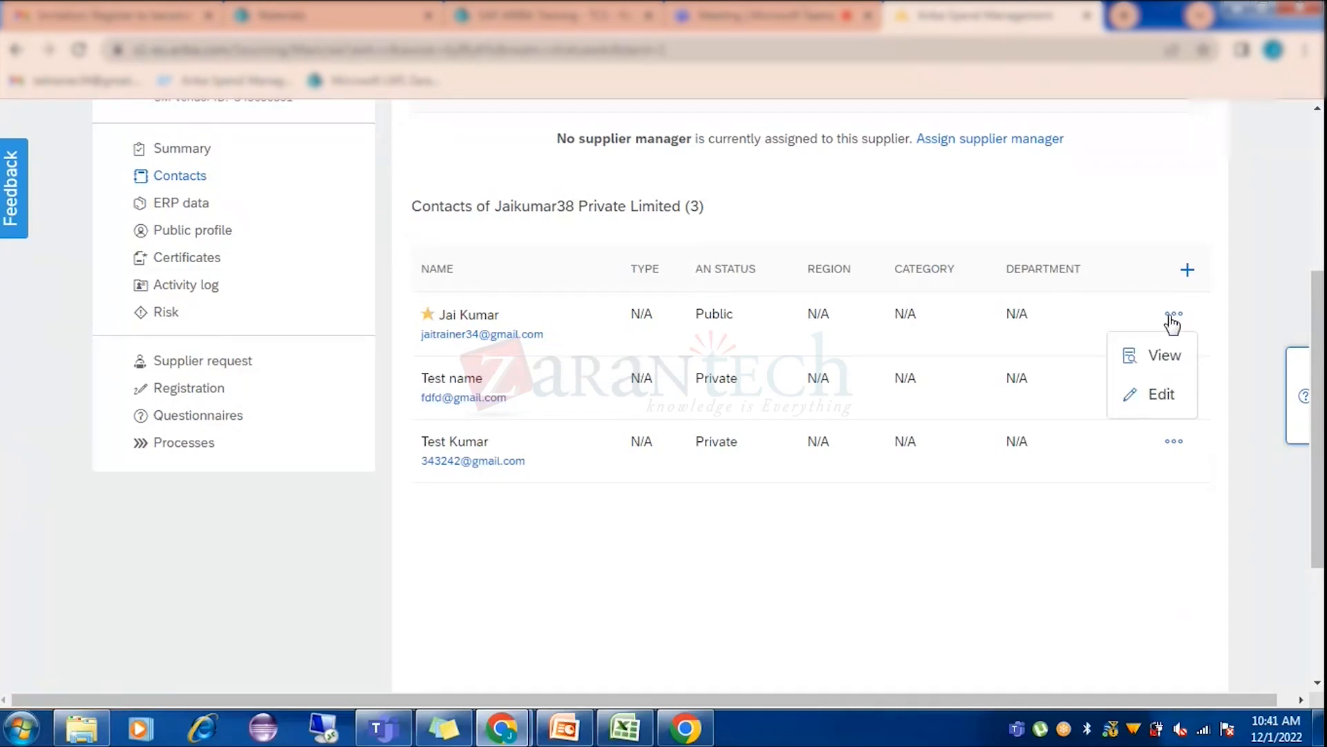
{"action": "left_click", "coordinate": [1083, 560]}
{"action": "left_click", "coordinate": [1173, 379]}
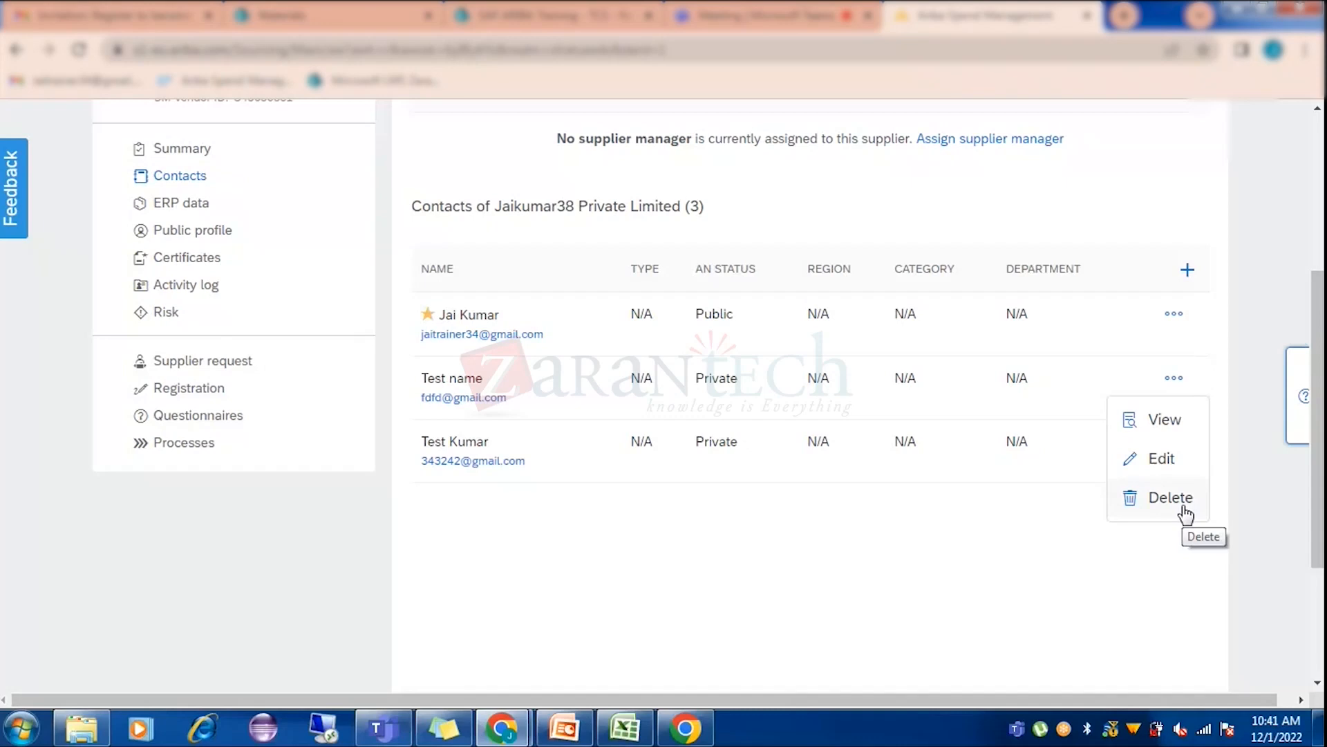
{"action": "left_click", "coordinate": [1019, 532]}
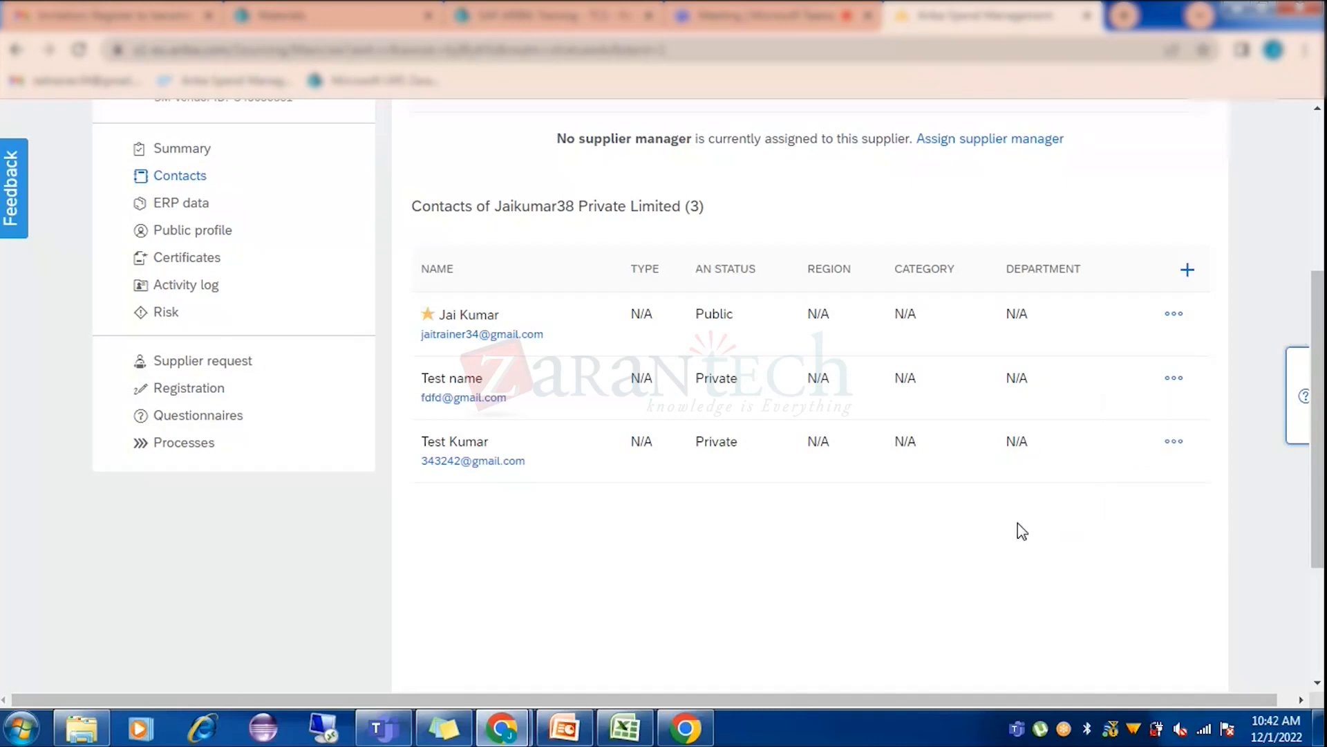
{"action": "left_click", "coordinate": [1173, 381]}
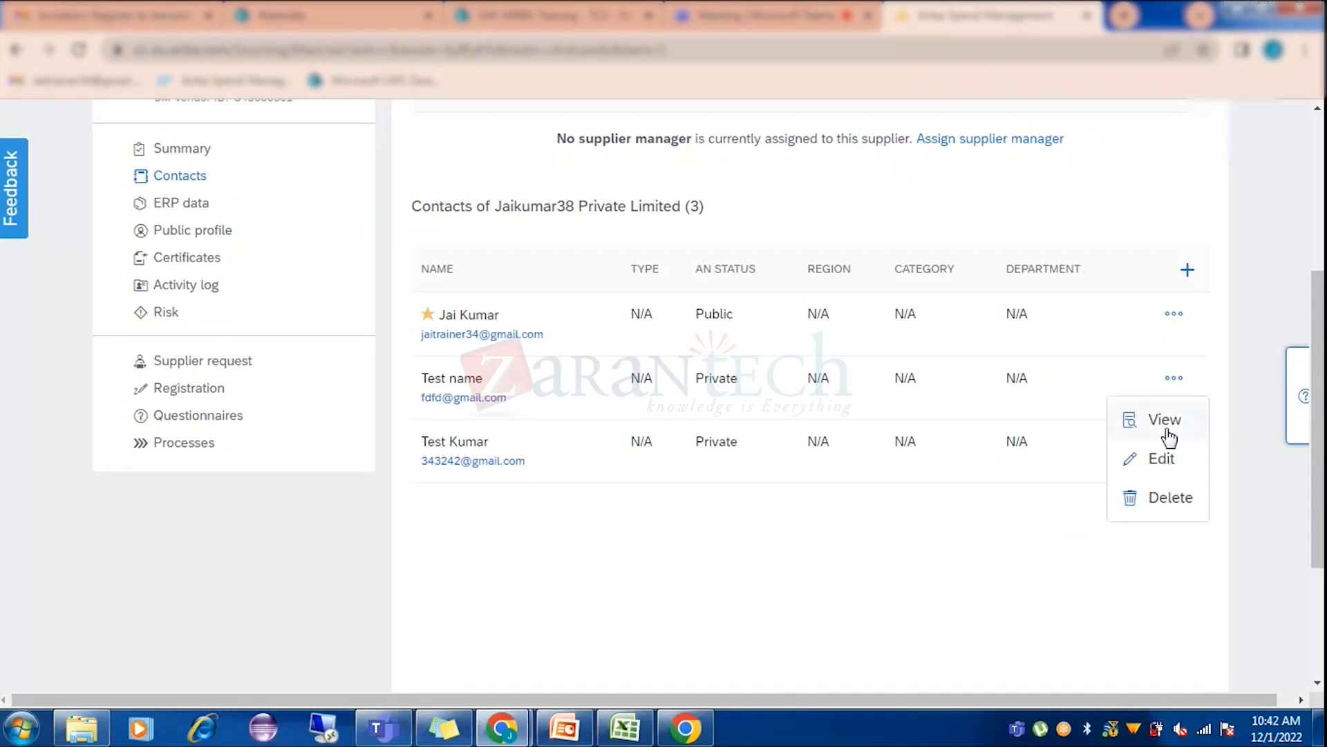
{"action": "left_click", "coordinate": [1167, 462]}
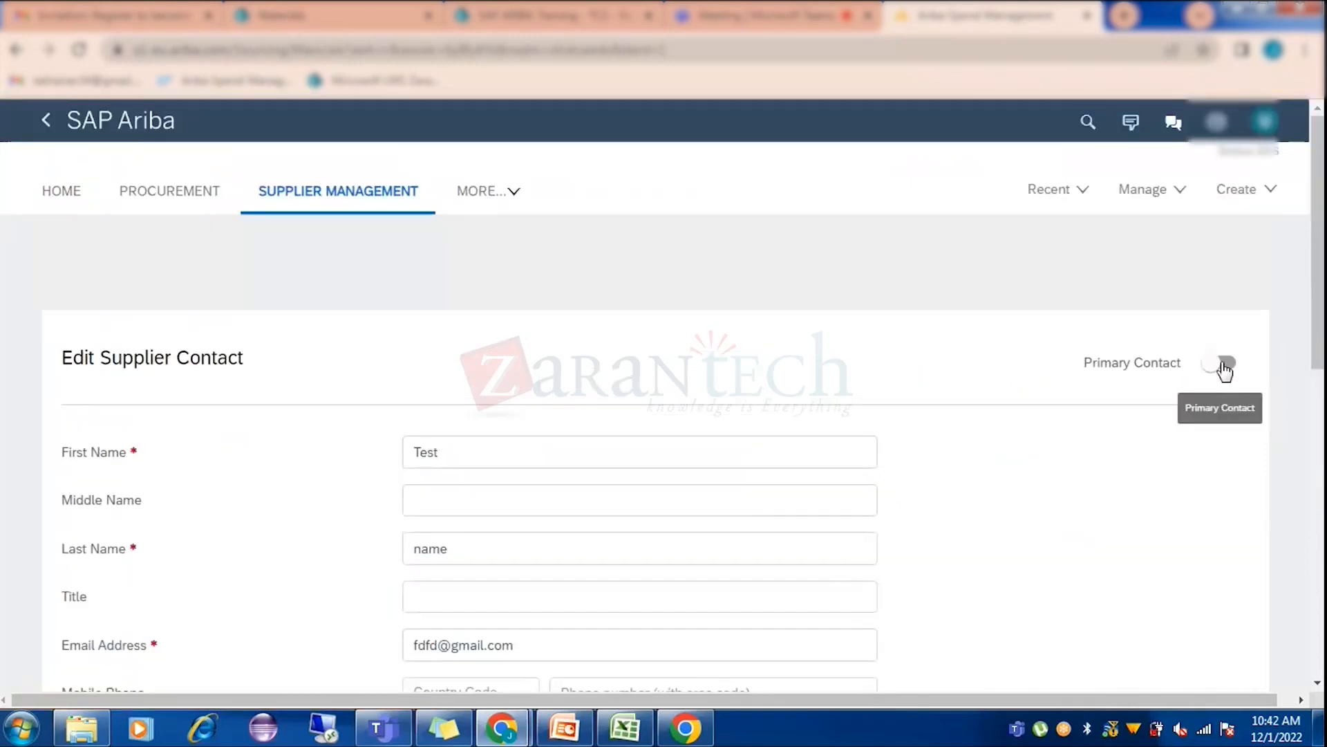
{"action": "left_click", "coordinate": [1224, 366]}
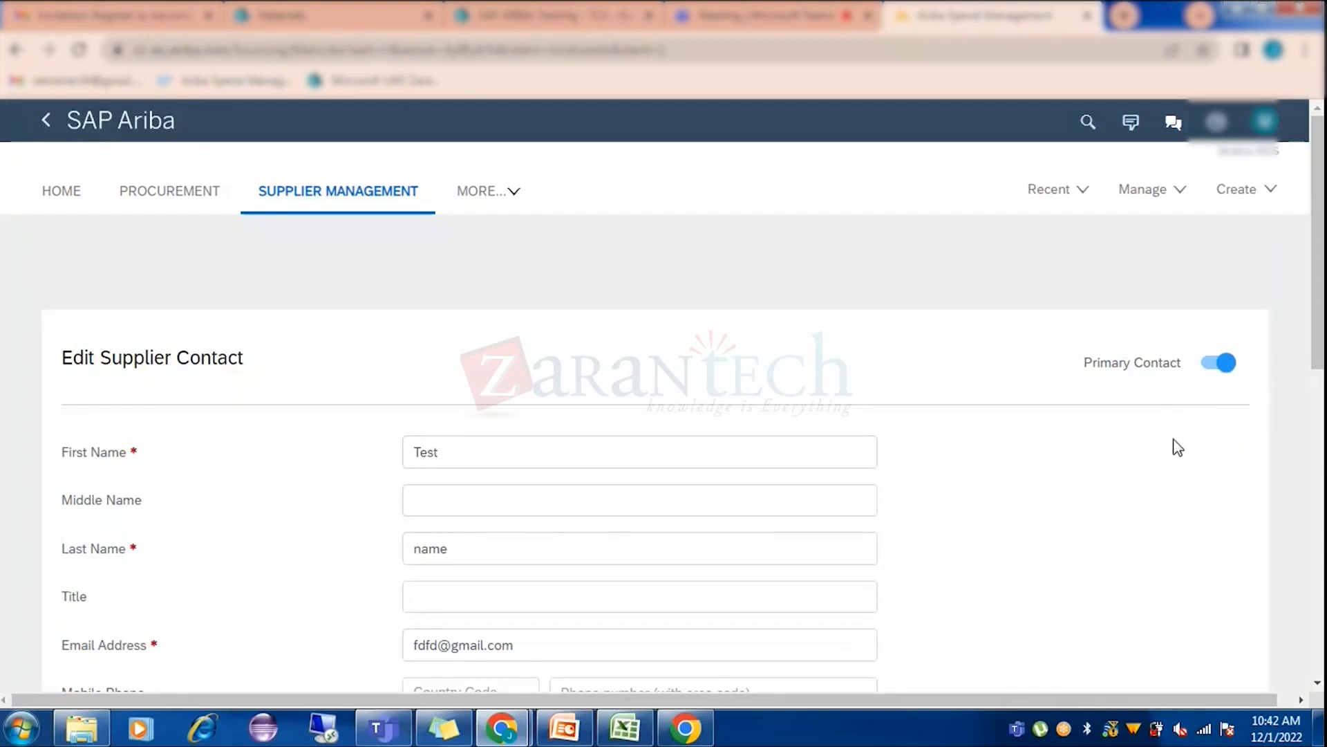
{"action": "scroll", "coordinate": [1178, 448], "scroll_direction": "down", "scroll_amount": 10}
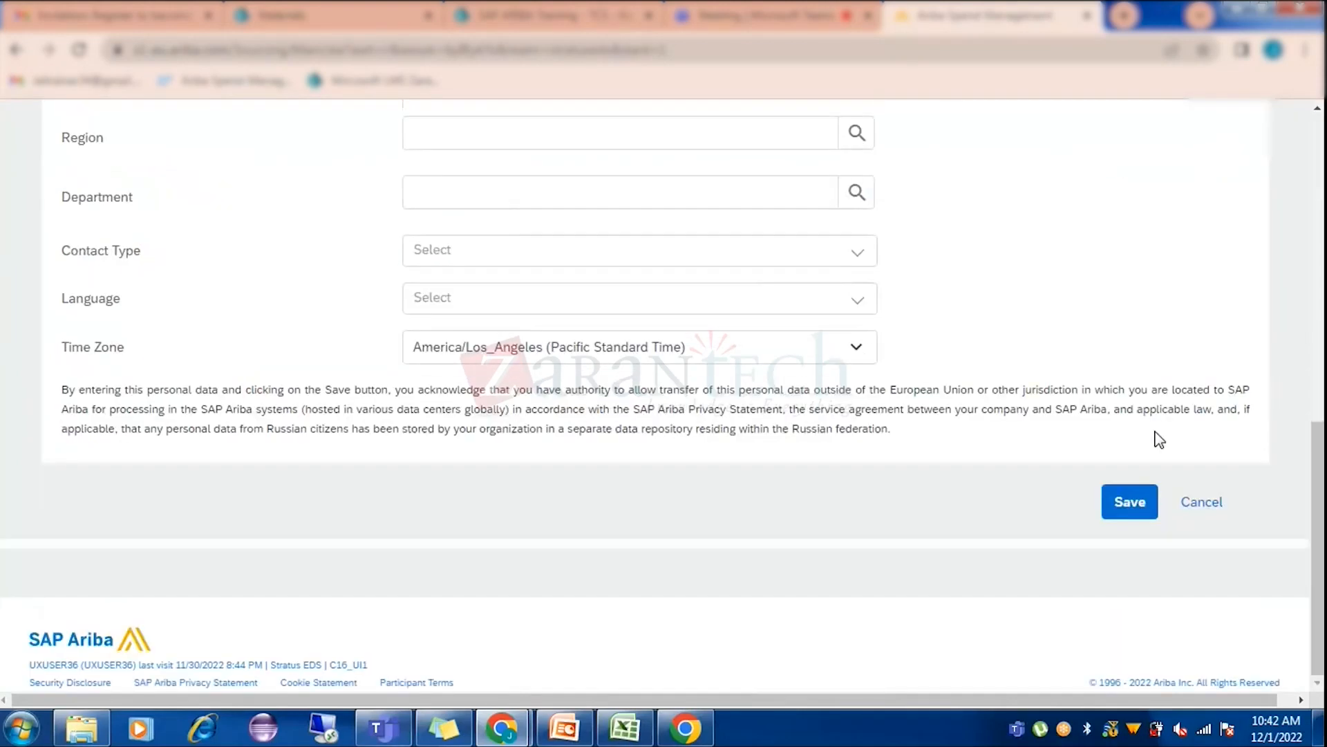
{"action": "left_click", "coordinate": [1129, 503]}
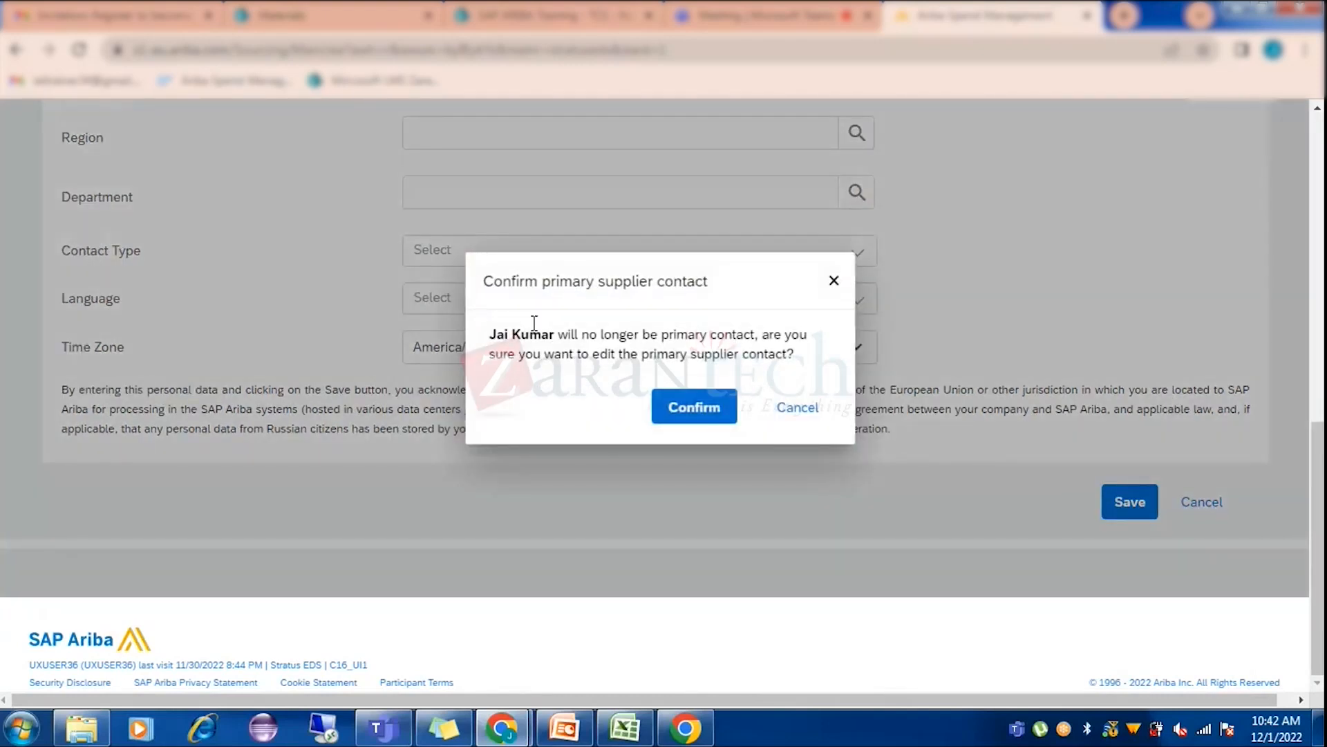
{"action": "left_click", "coordinate": [786, 409]}
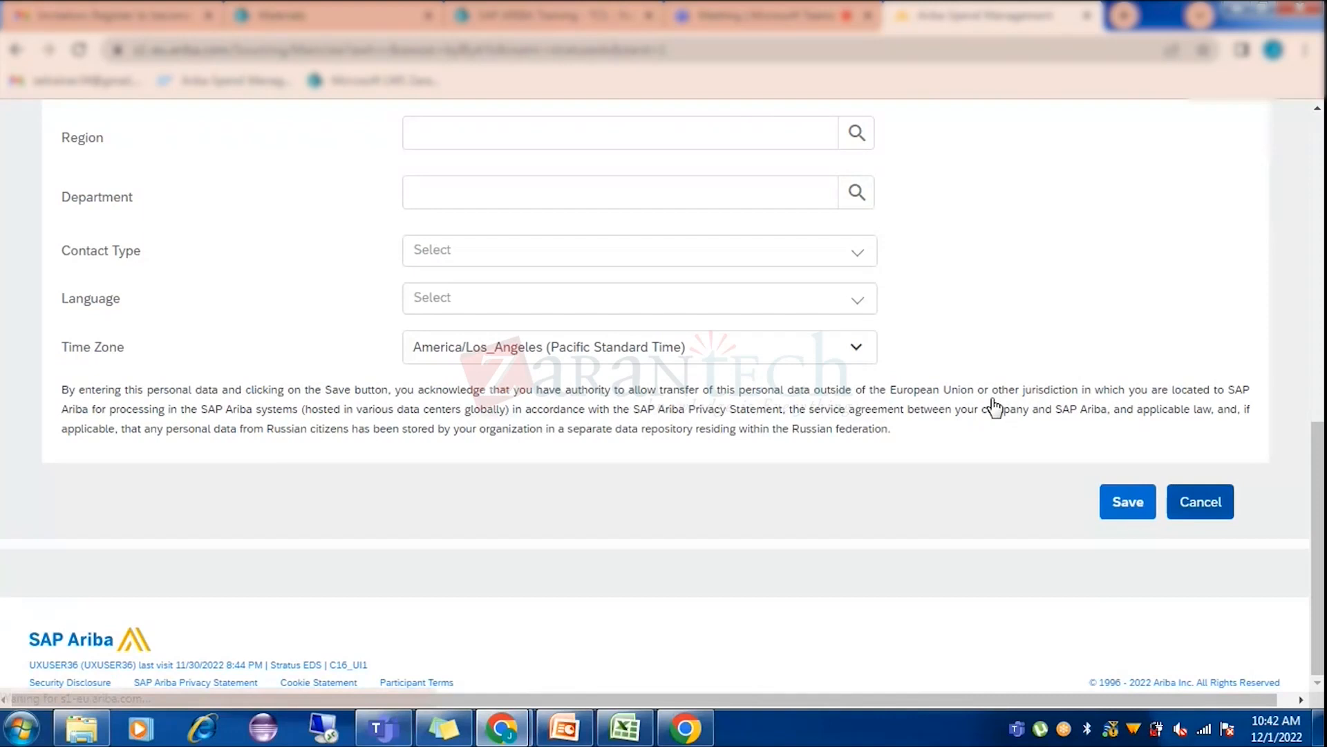
{"action": "scroll", "coordinate": [1131, 484], "scroll_direction": "down", "scroll_amount": 3}
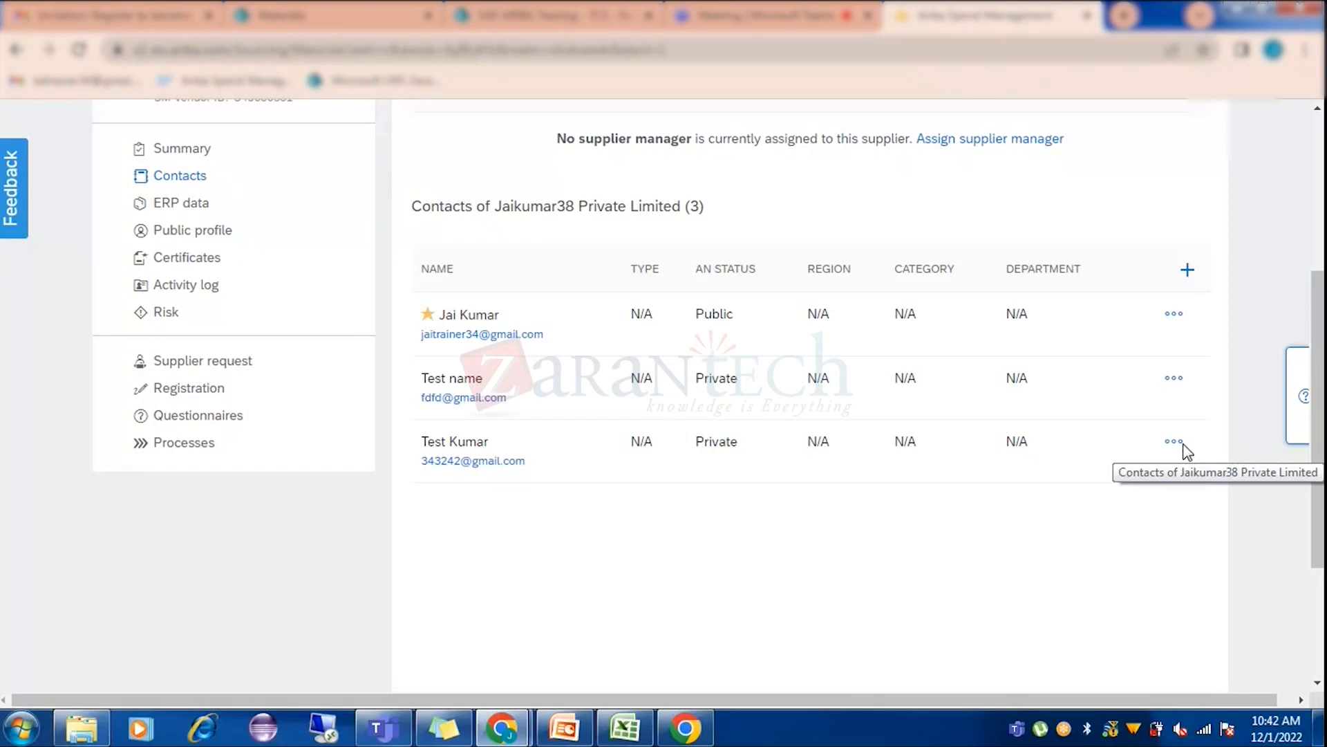
Open the primary contact's edit form, cancel without changes, then view the Gmail invitation from Stratus EDS.
{"action": "left_click", "coordinate": [1174, 315]}
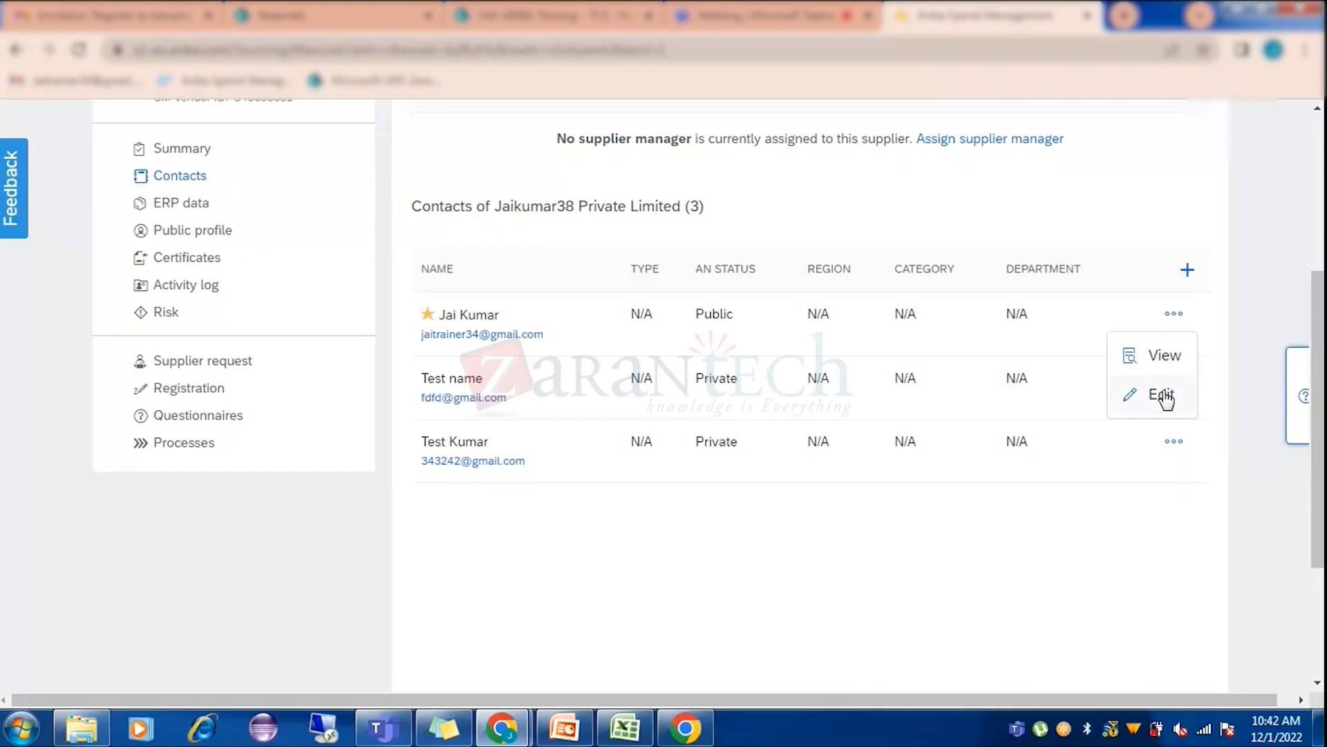
{"action": "left_click", "coordinate": [1163, 395]}
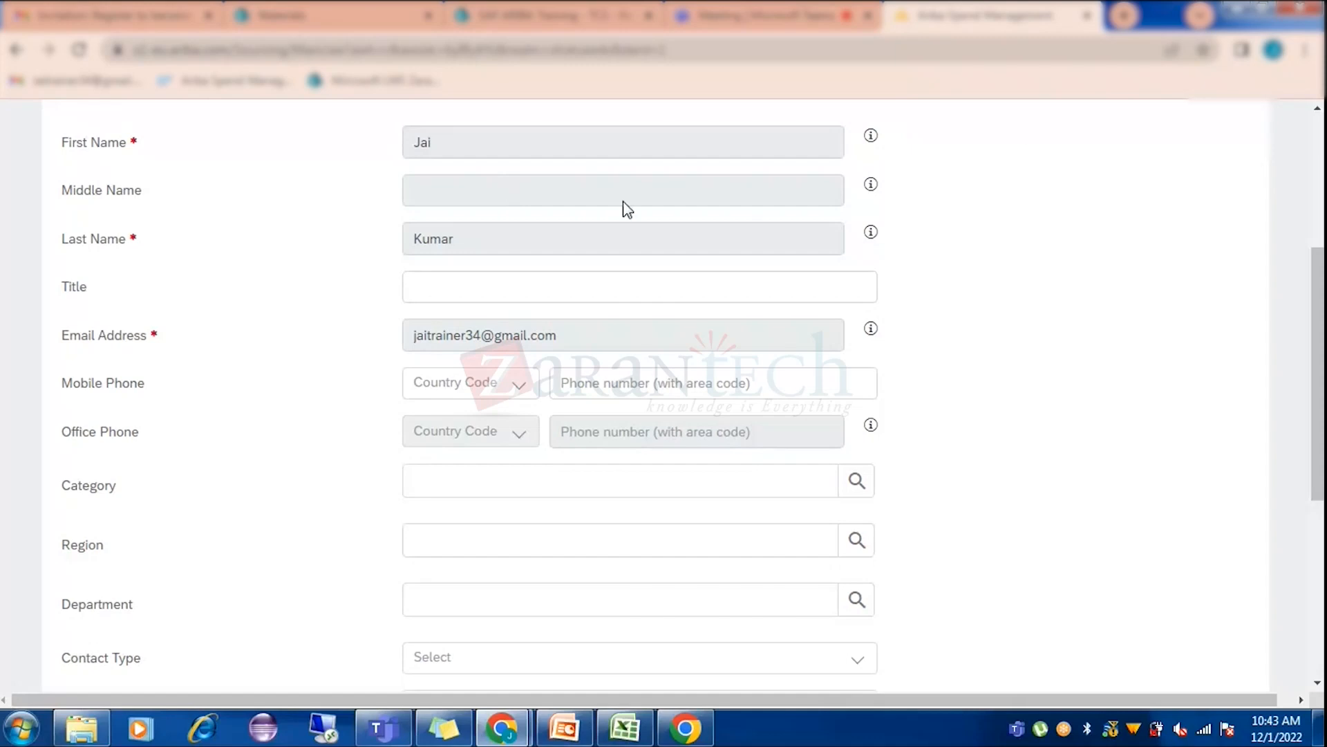
{"action": "scroll", "coordinate": [973, 309], "scroll_direction": "down", "scroll_amount": 3}
{"action": "scroll", "coordinate": [976, 343], "scroll_direction": "down", "scroll_amount": 2}
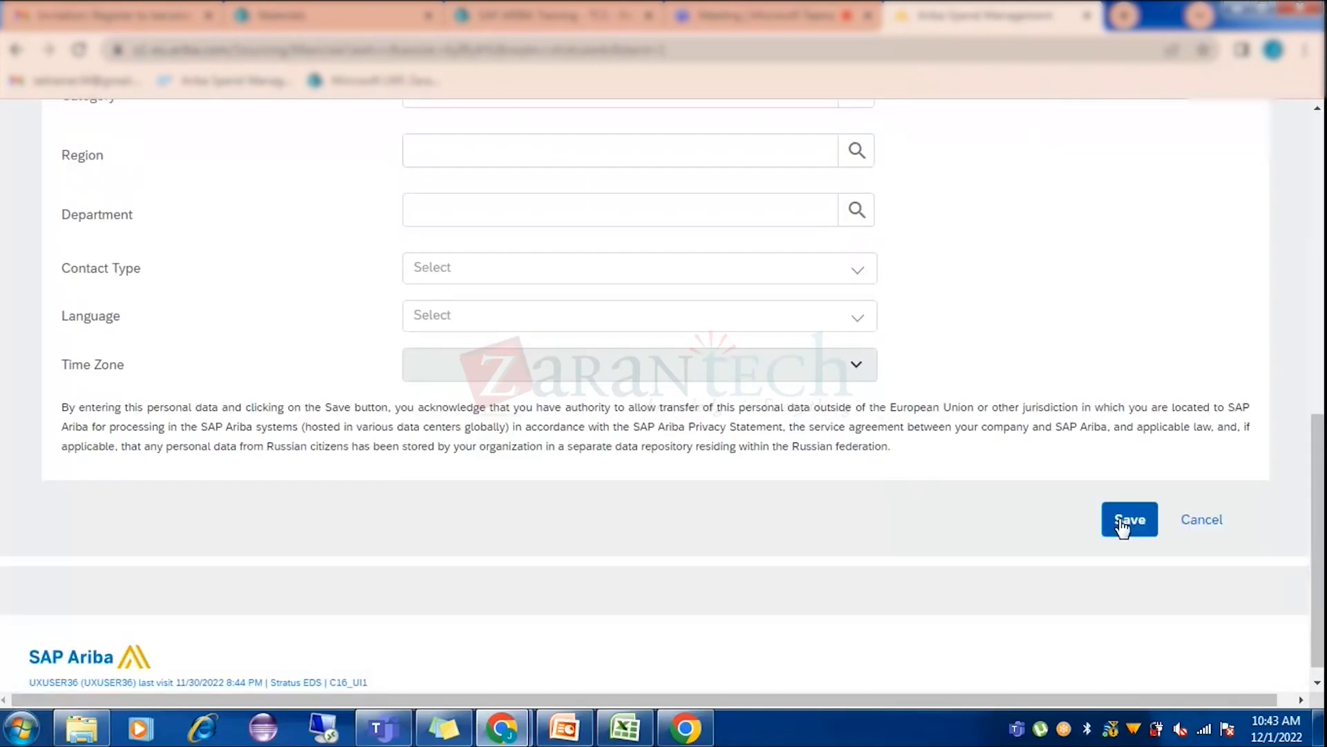
{"action": "left_click", "coordinate": [1203, 522]}
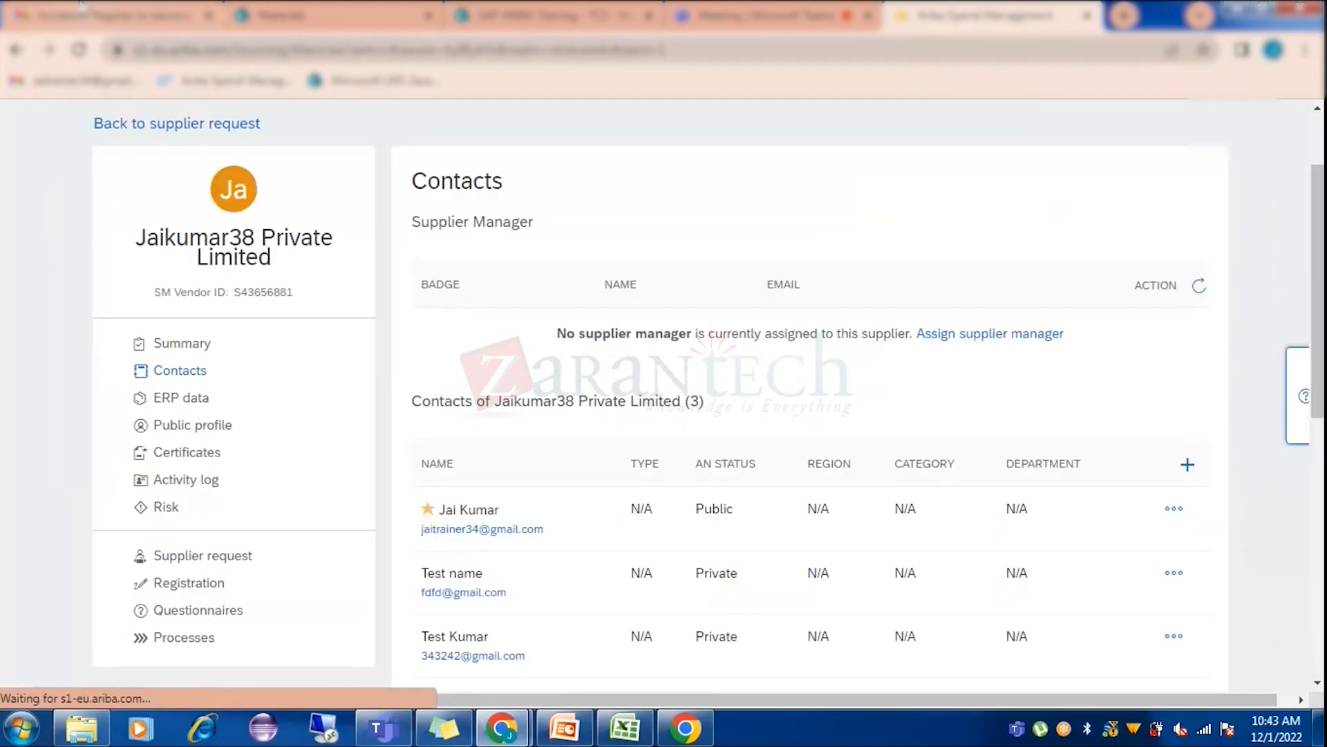
{"action": "left_click", "coordinate": [81, 9]}
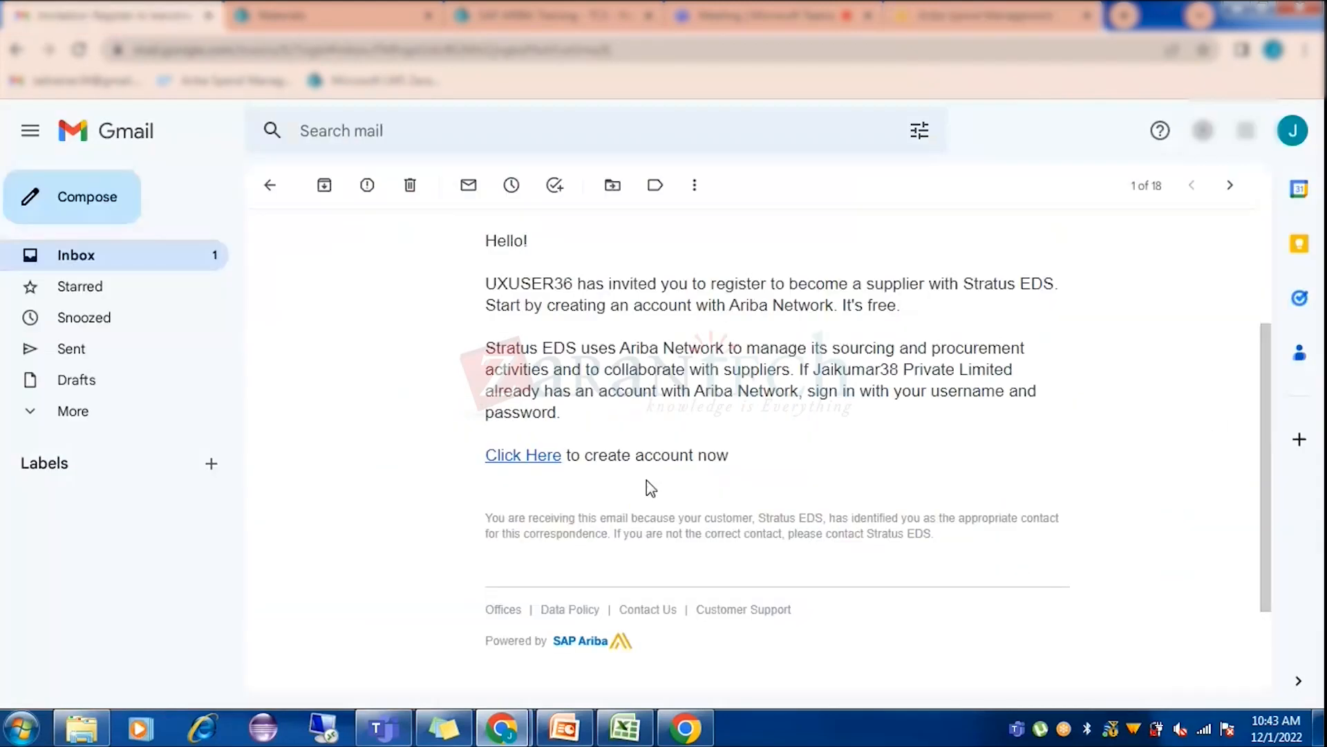
{"action": "left_click", "coordinate": [981, 16]}
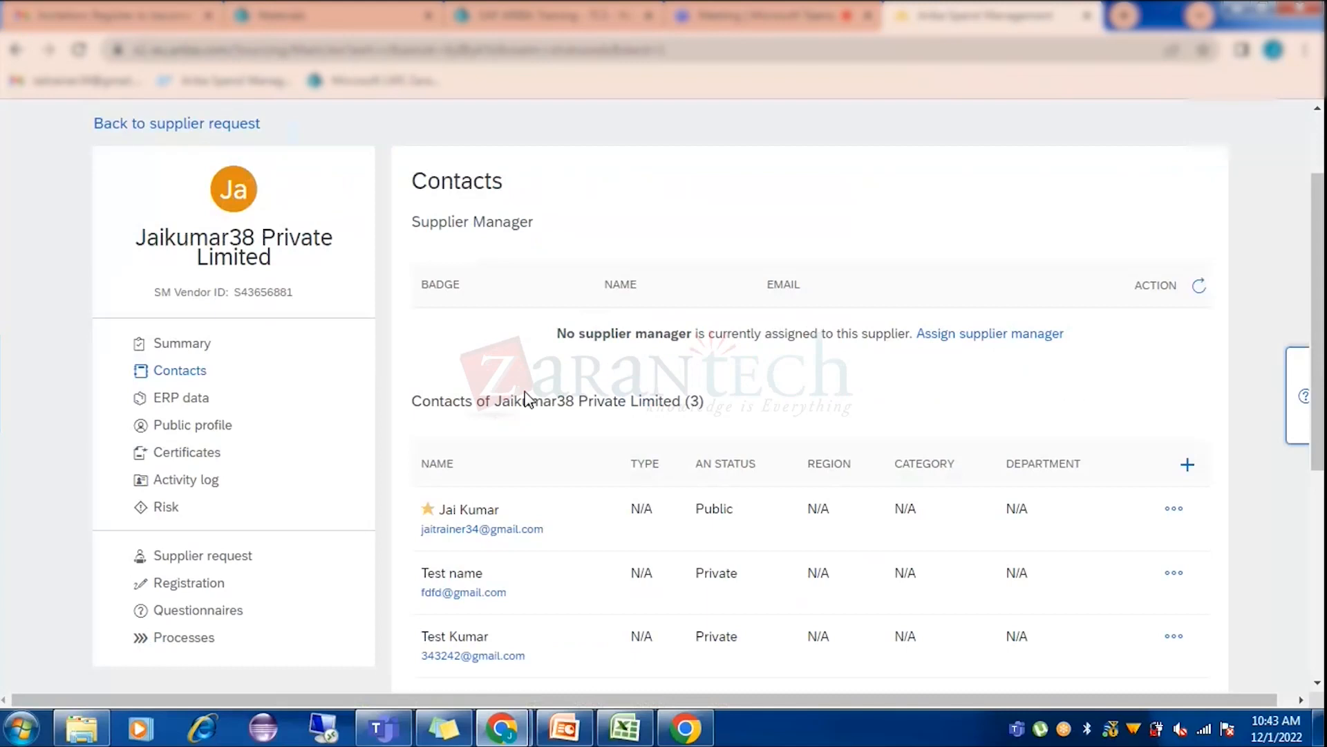
{"action": "left_click", "coordinate": [195, 345]}
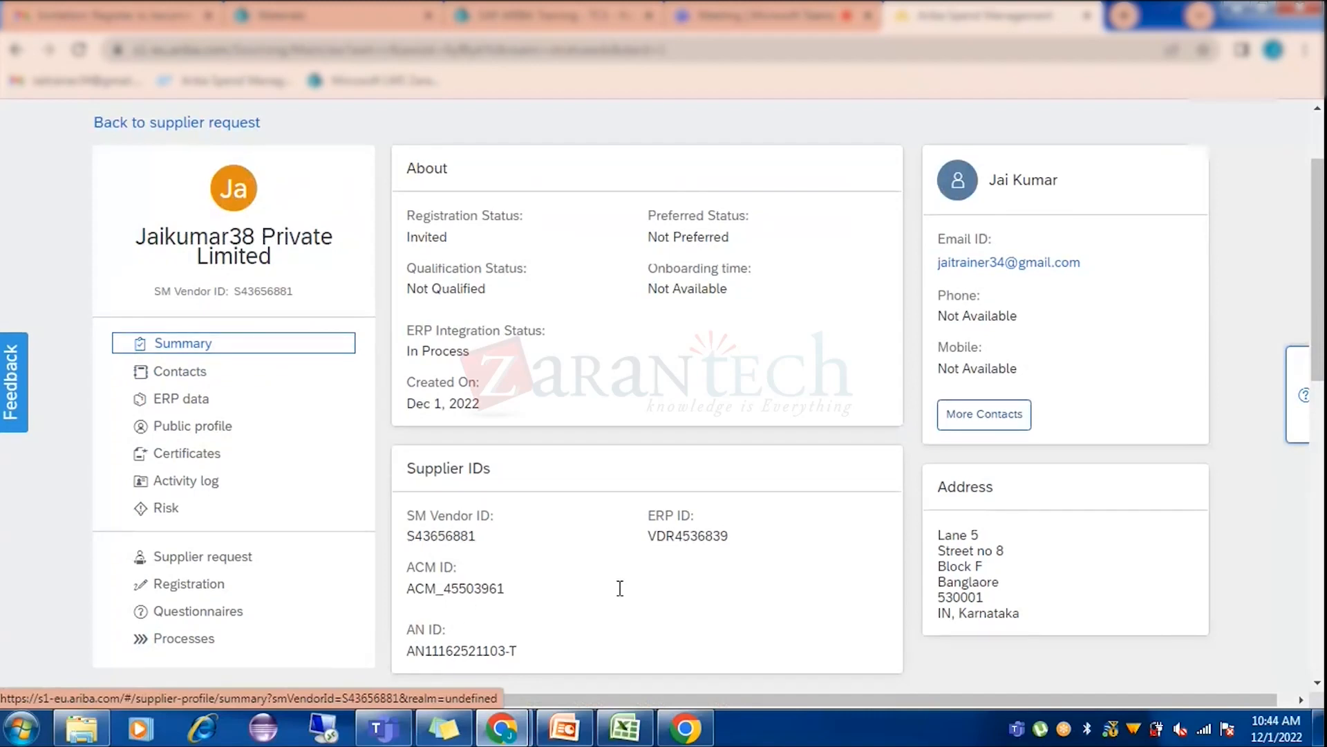
{"action": "scroll", "coordinate": [620, 589], "scroll_direction": "down", "scroll_amount": 3}
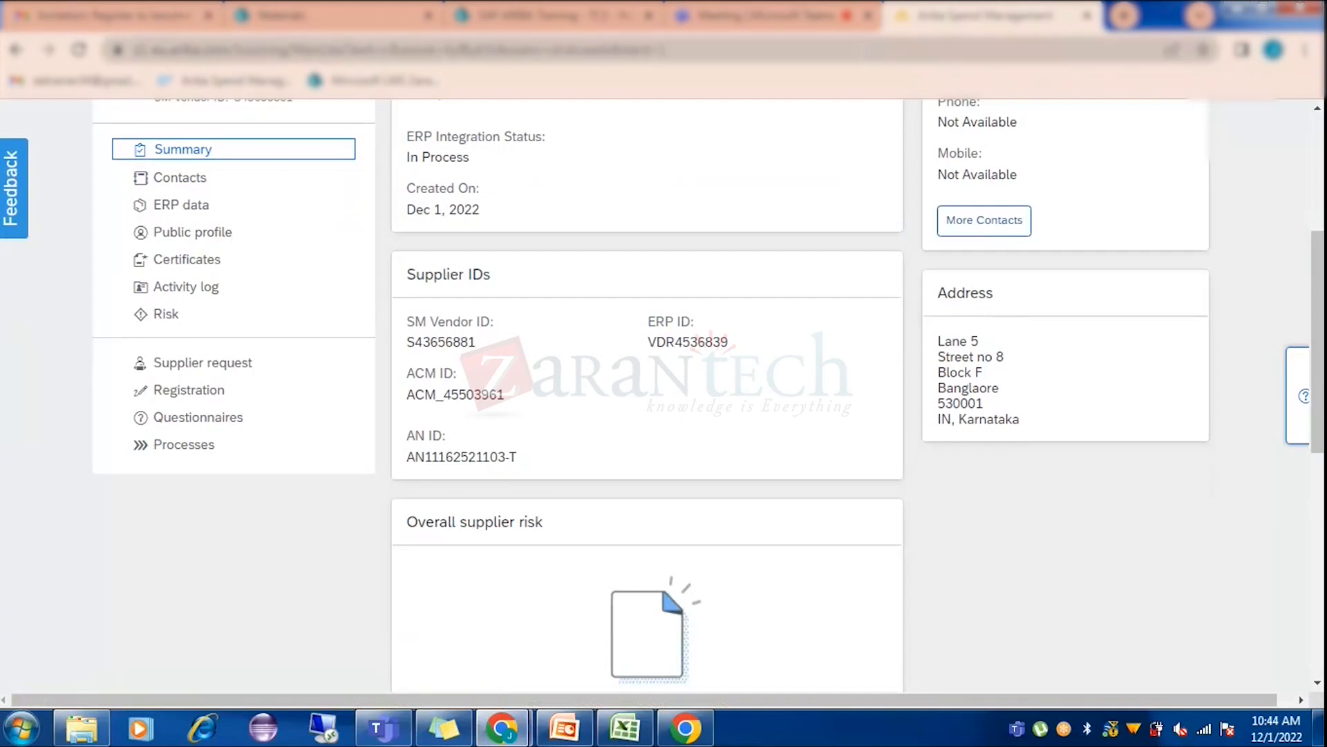
{"action": "left_click", "coordinate": [502, 727]}
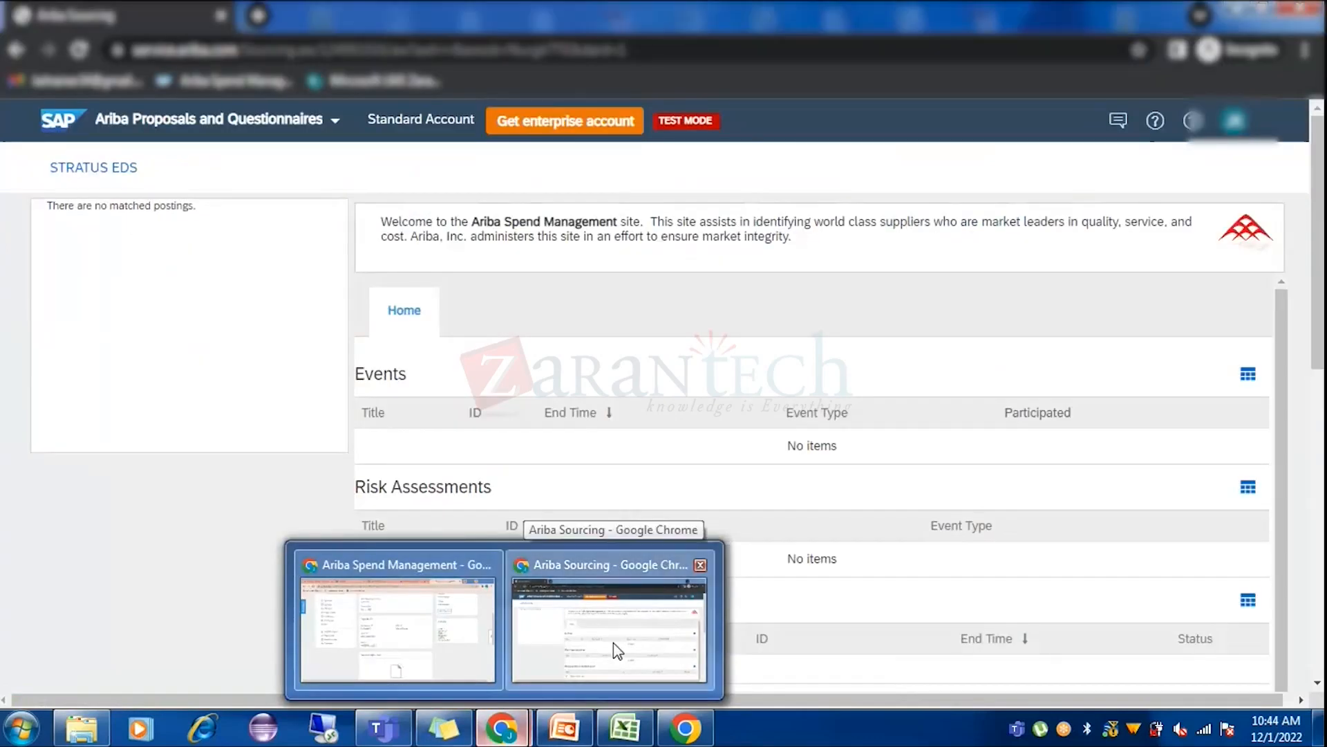
{"action": "left_click", "coordinate": [612, 643]}
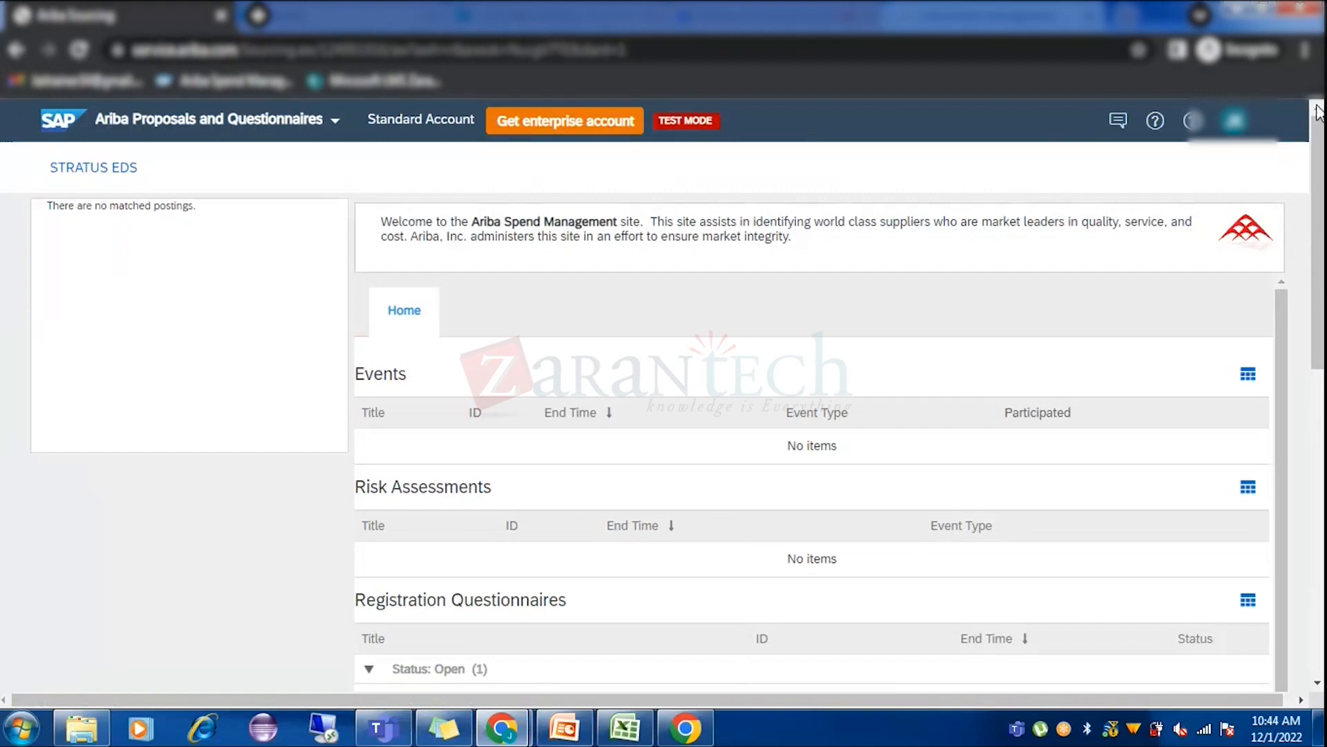
{"action": "left_click", "coordinate": [335, 122]}
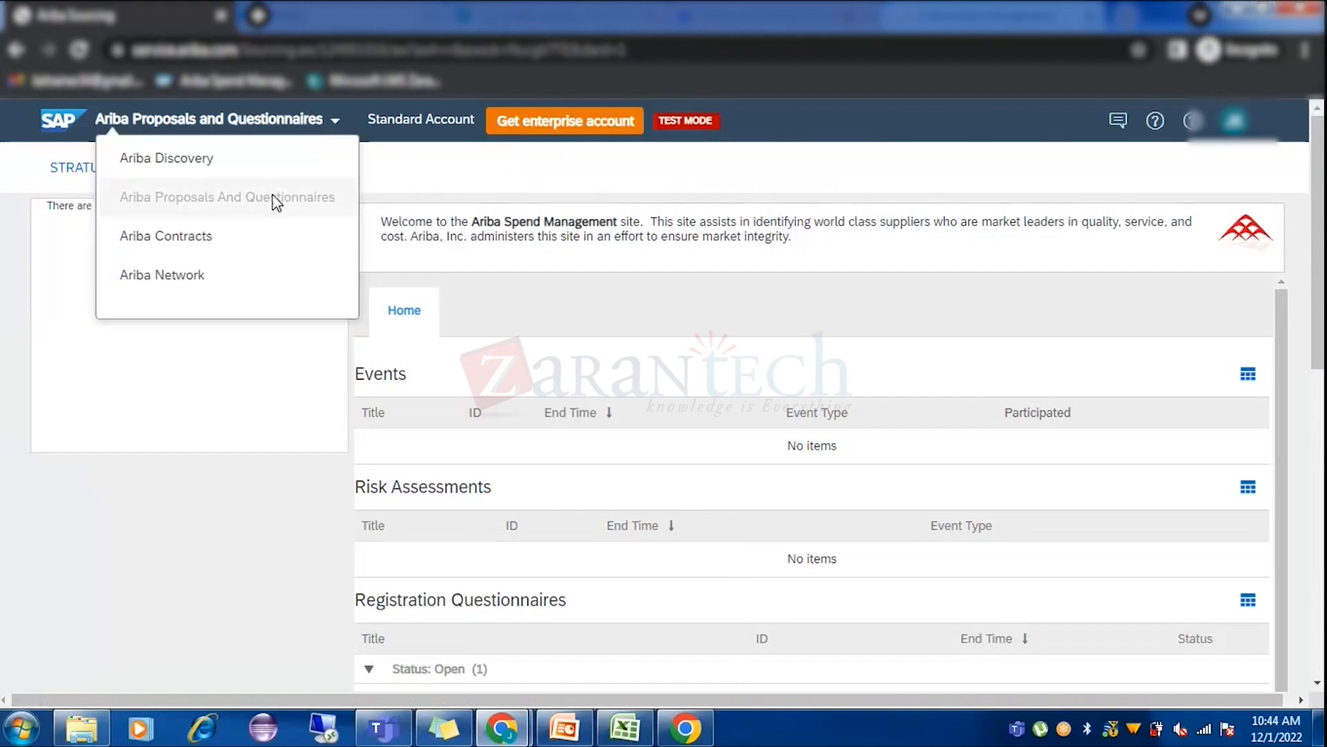
{"action": "scroll", "coordinate": [667, 451], "scroll_direction": "down", "scroll_amount": 2}
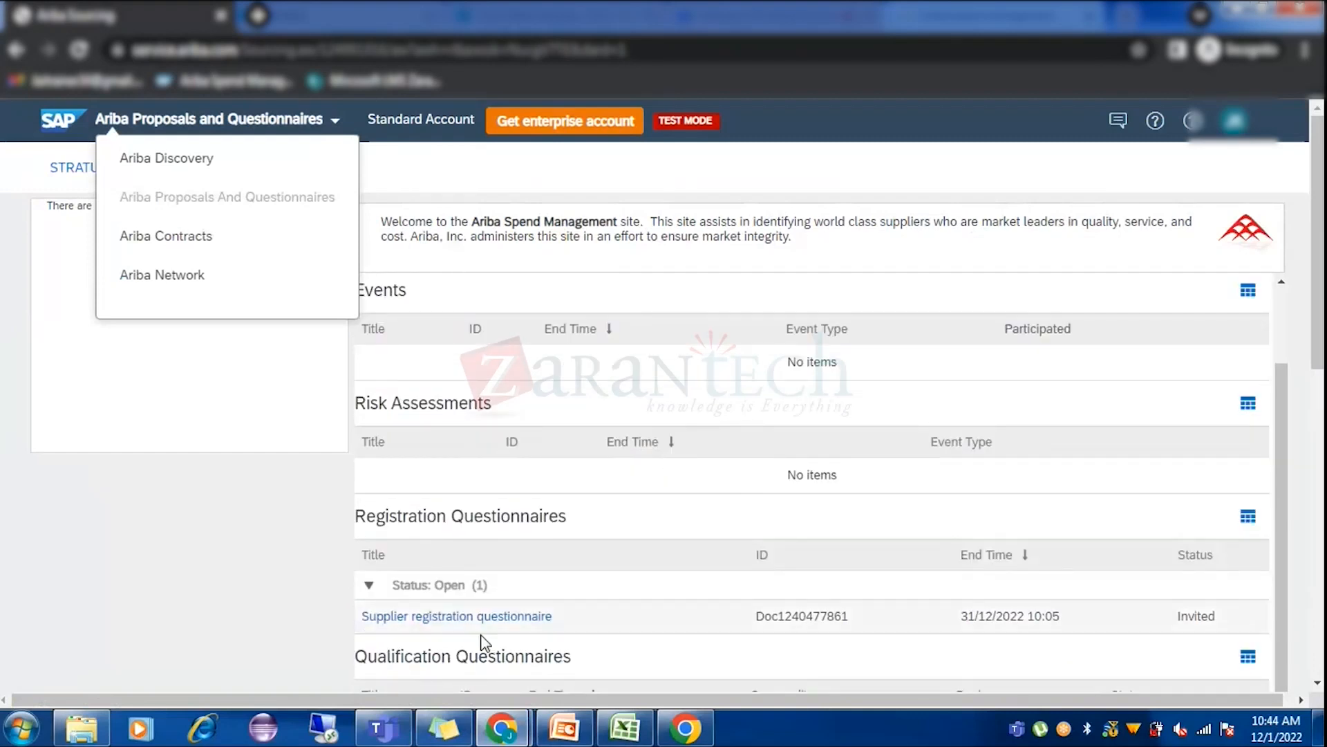
{"action": "left_click", "coordinate": [462, 621]}
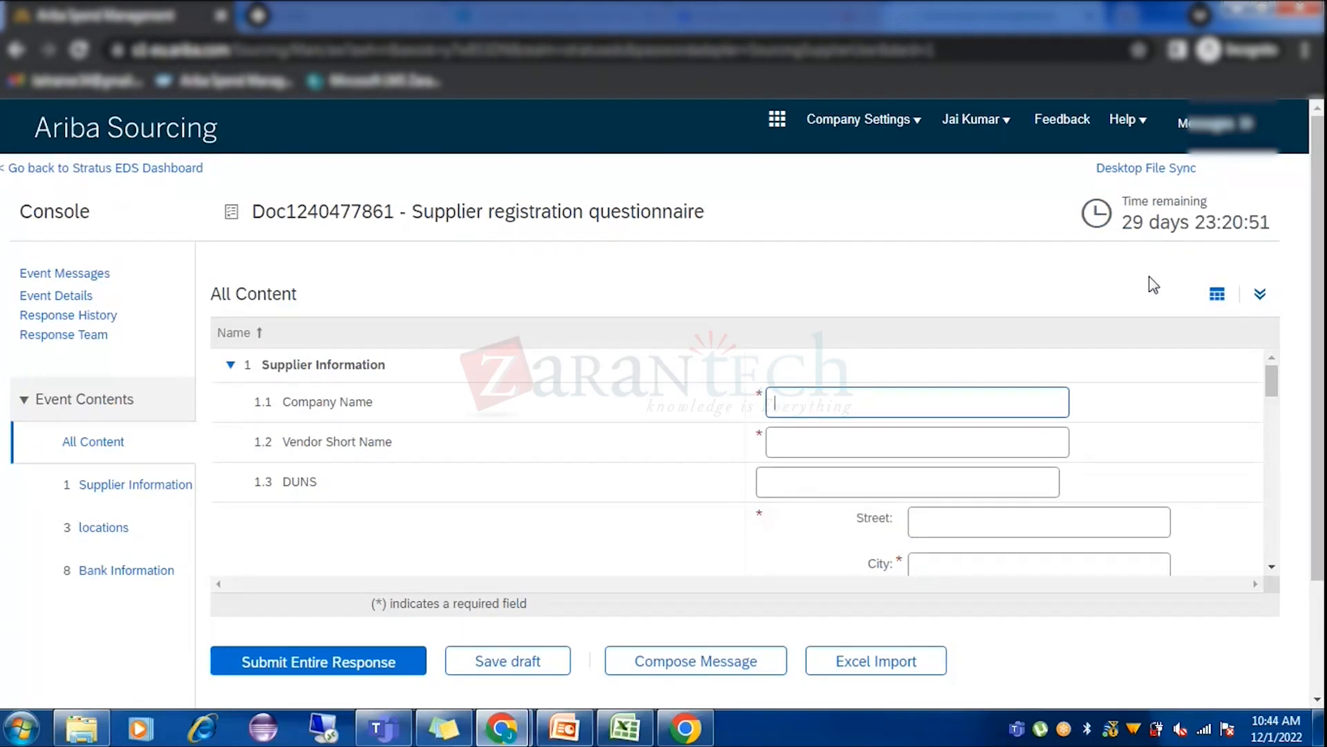
{"action": "left_click", "coordinate": [1260, 294]}
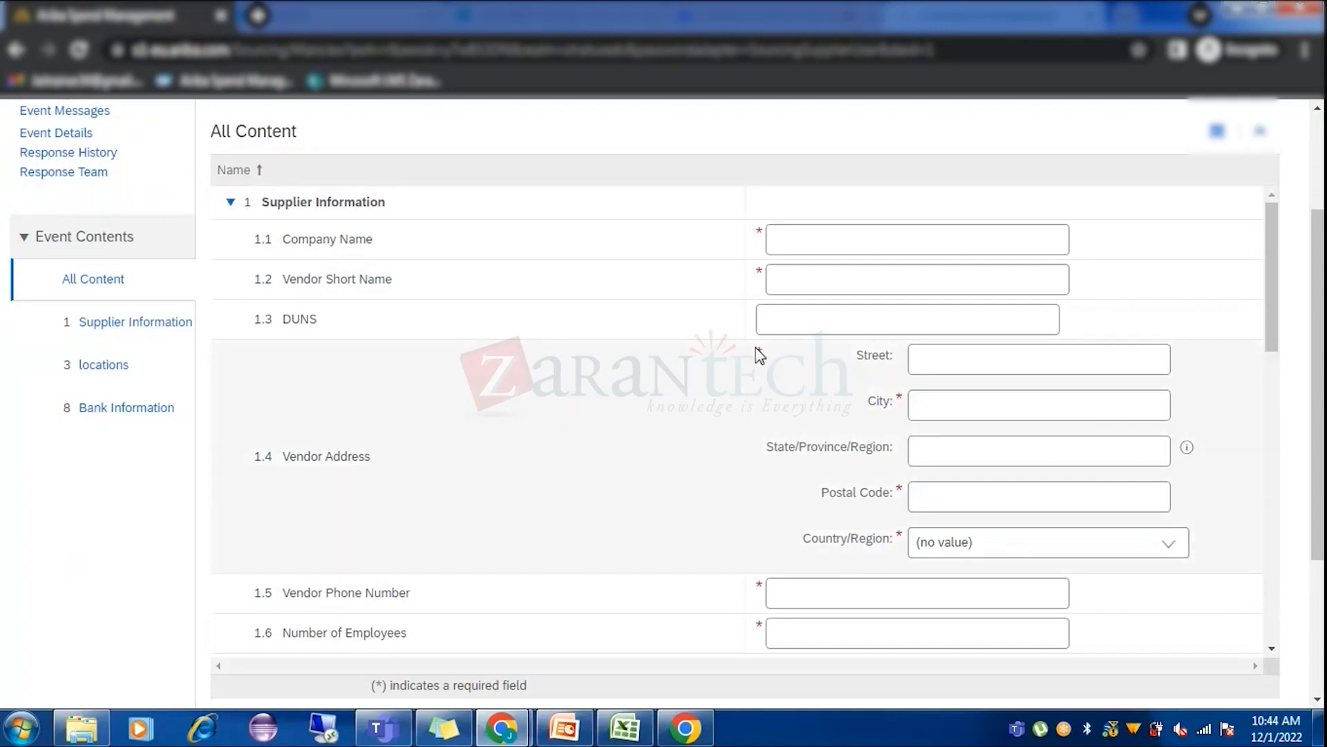
{"action": "scroll", "coordinate": [778, 323], "scroll_direction": "down", "scroll_amount": 1}
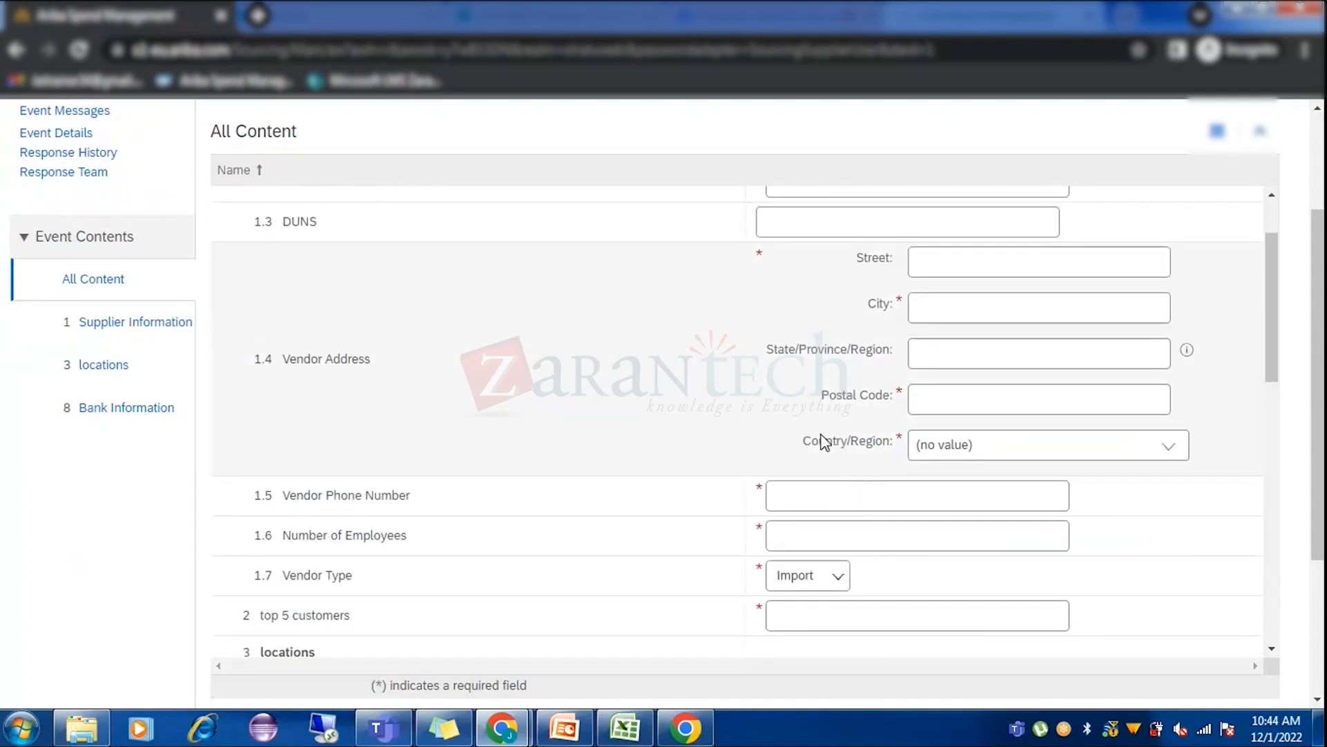
{"action": "scroll", "coordinate": [682, 406], "scroll_direction": "down", "scroll_amount": 5}
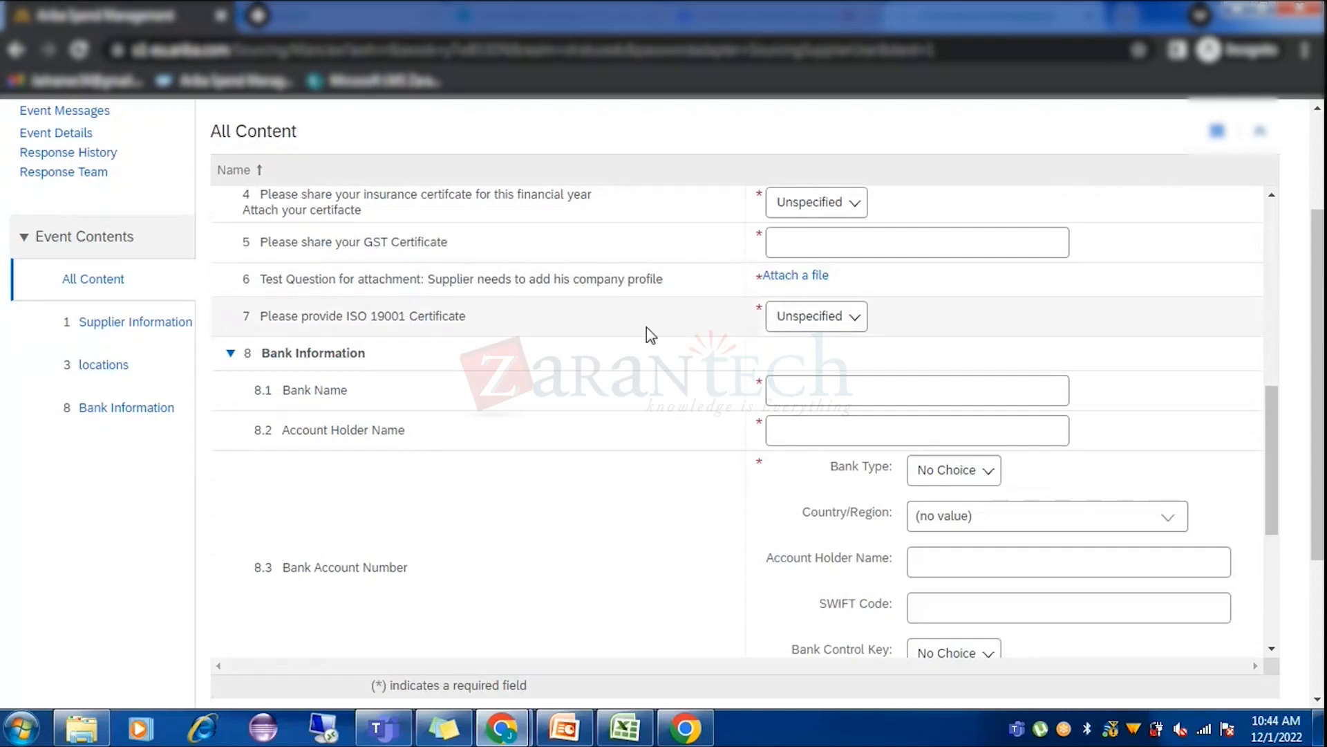
{"action": "scroll", "coordinate": [650, 336], "scroll_direction": "down", "scroll_amount": 3}
{"action": "scroll", "coordinate": [530, 319], "scroll_direction": "down", "scroll_amount": 5}
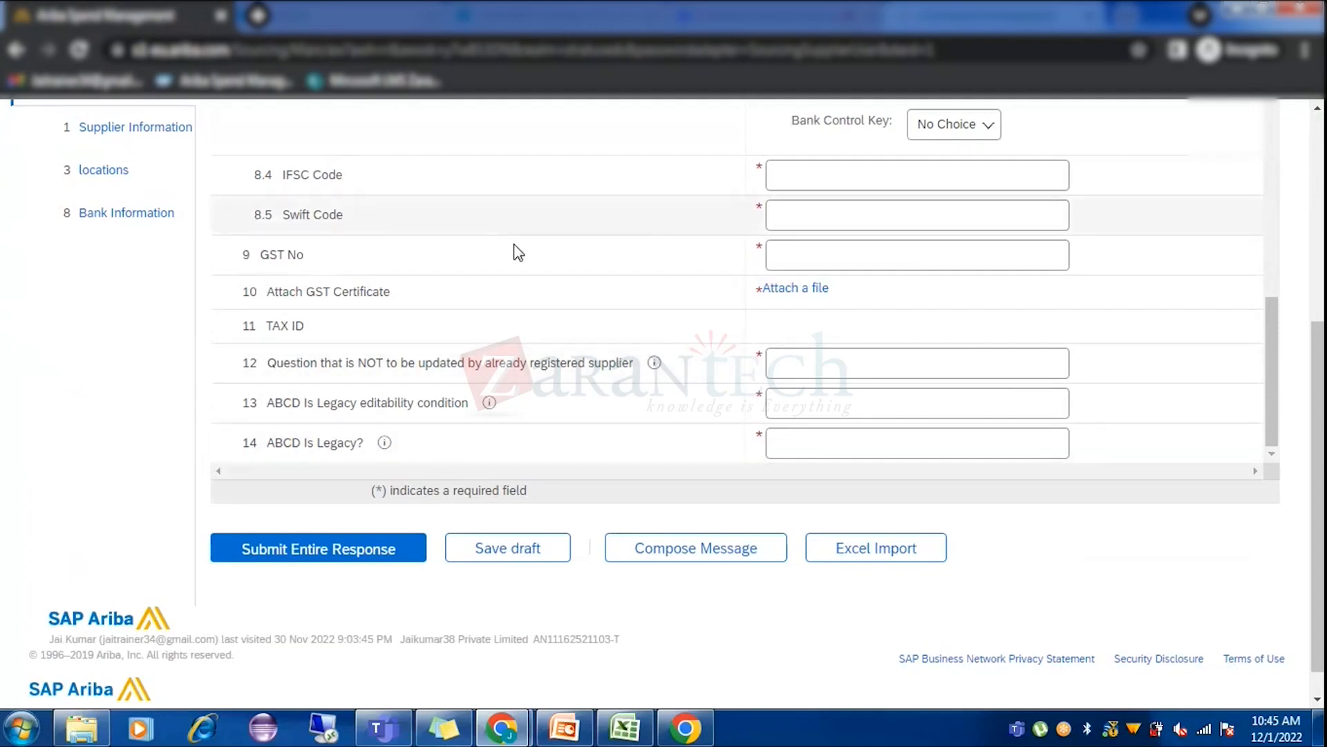
{"action": "scroll", "coordinate": [750, 303], "scroll_direction": "up", "scroll_amount": 3}
{"action": "scroll", "coordinate": [750, 303], "scroll_direction": "up", "scroll_amount": 5}
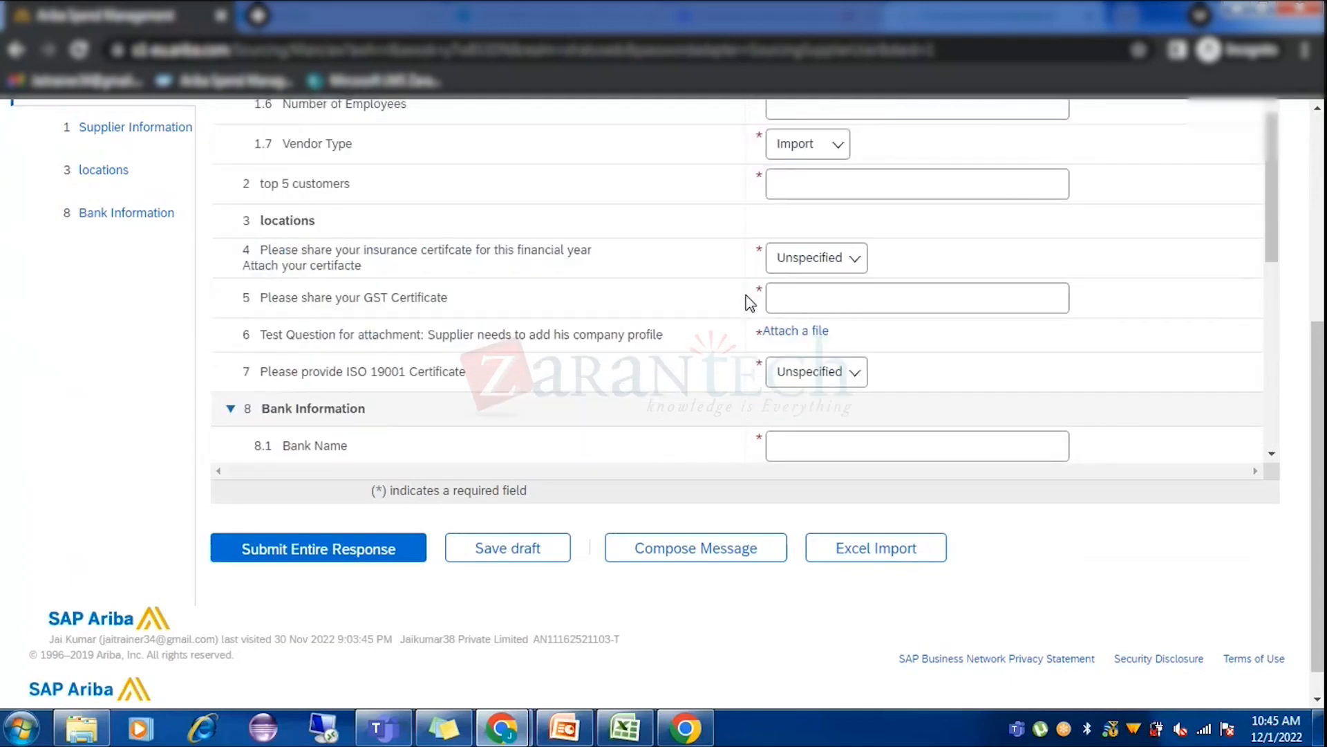
{"action": "left_click", "coordinate": [834, 263]}
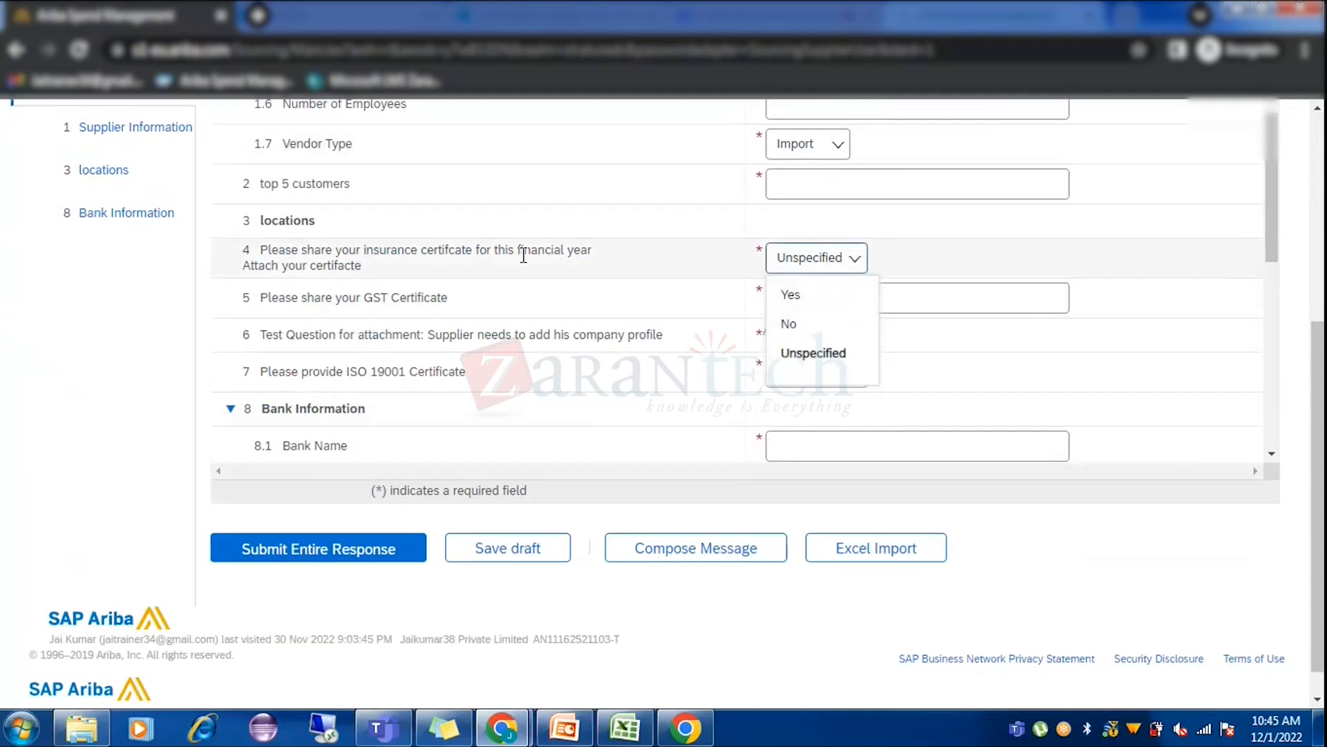
{"action": "left_click", "coordinate": [682, 261]}
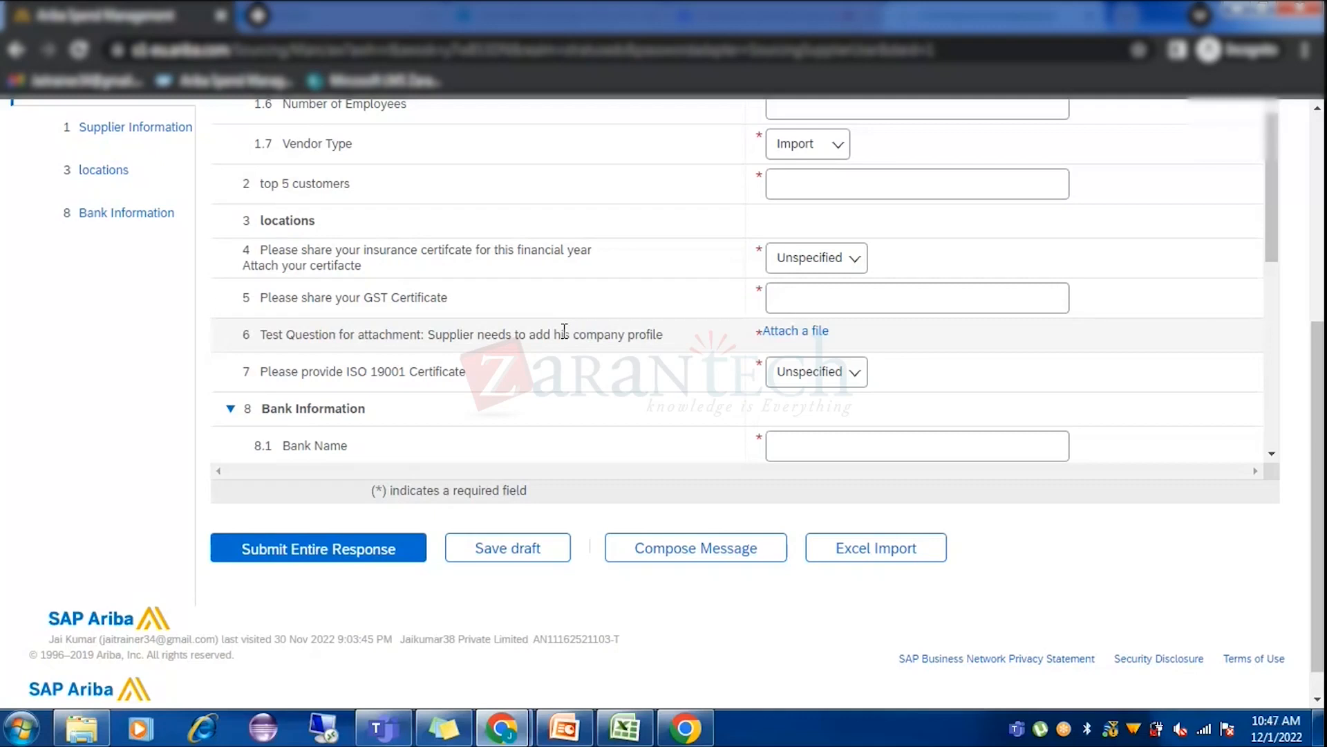
{"action": "scroll", "coordinate": [631, 465], "scroll_direction": "up", "scroll_amount": 10}
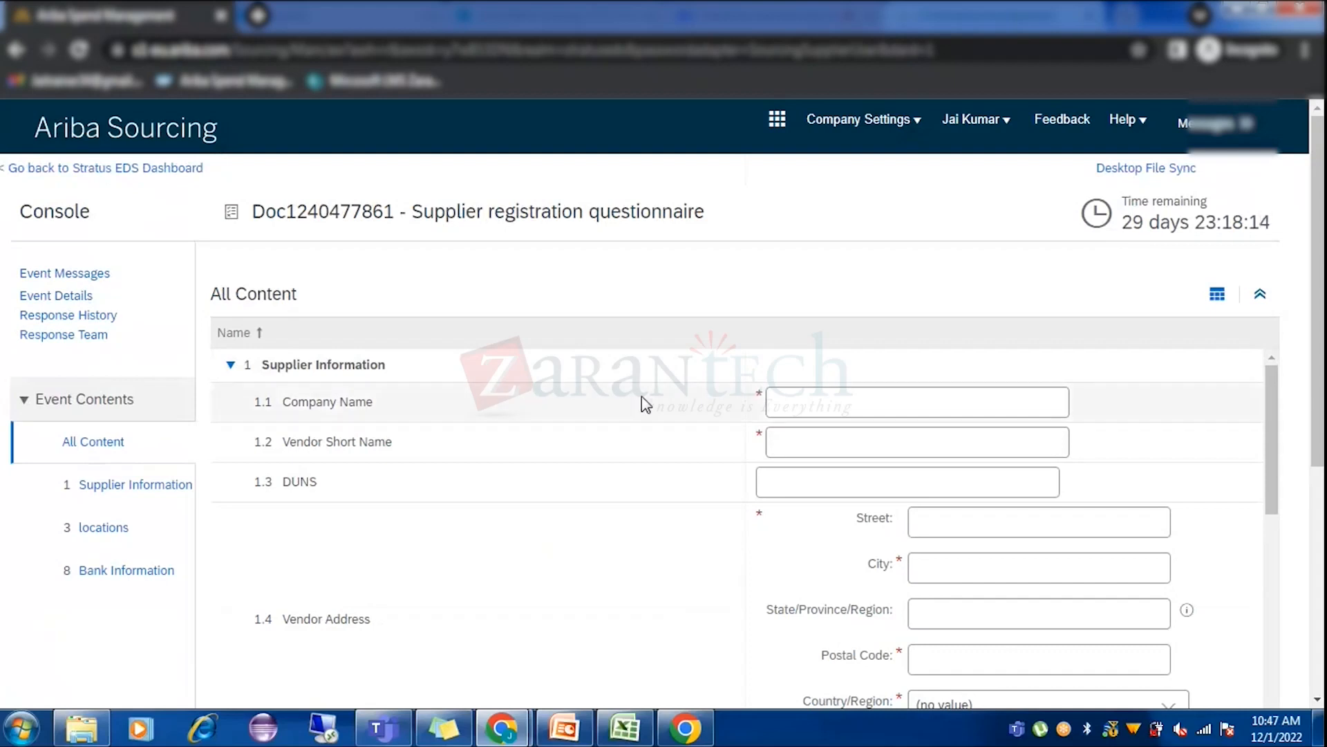
{"action": "scroll", "coordinate": [641, 414], "scroll_direction": "down", "scroll_amount": 15}
{"action": "scroll", "coordinate": [1259, 412], "scroll_direction": "down", "scroll_amount": 2}
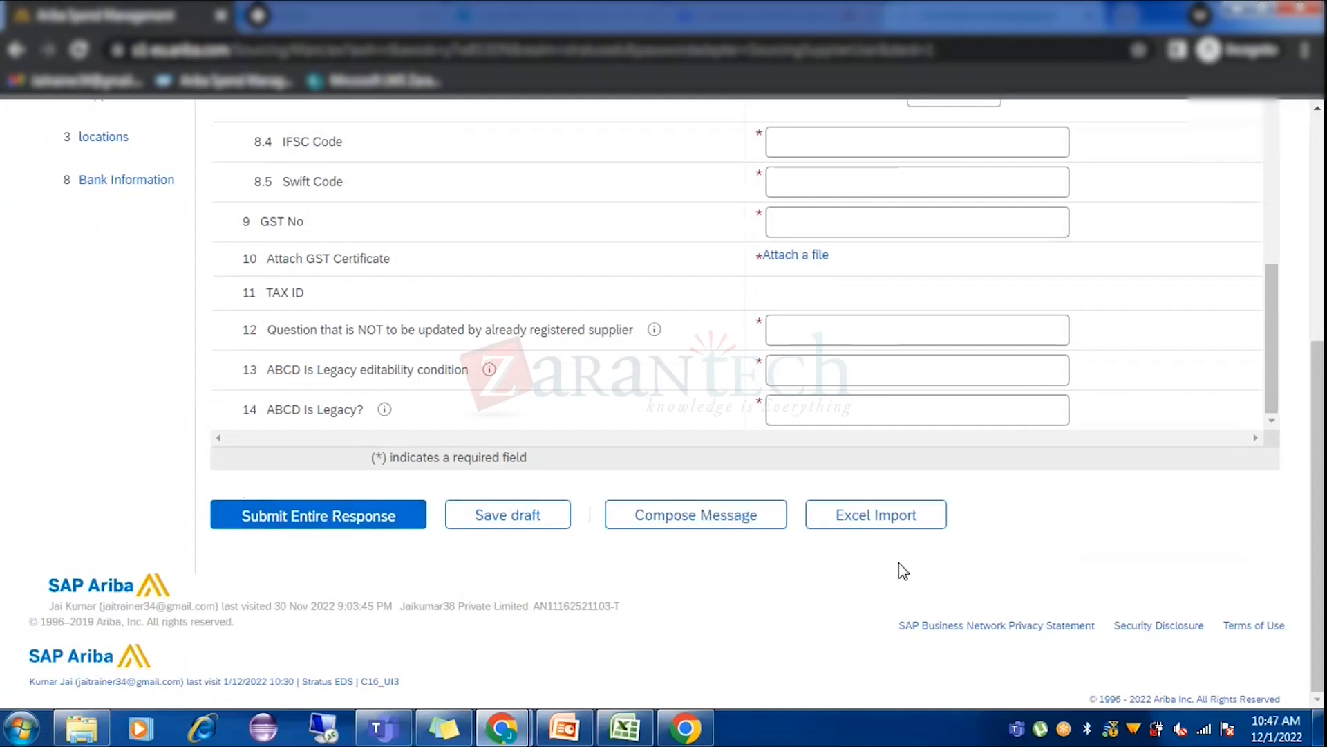
{"action": "scroll", "coordinate": [788, 588], "scroll_direction": "up", "scroll_amount": 10}
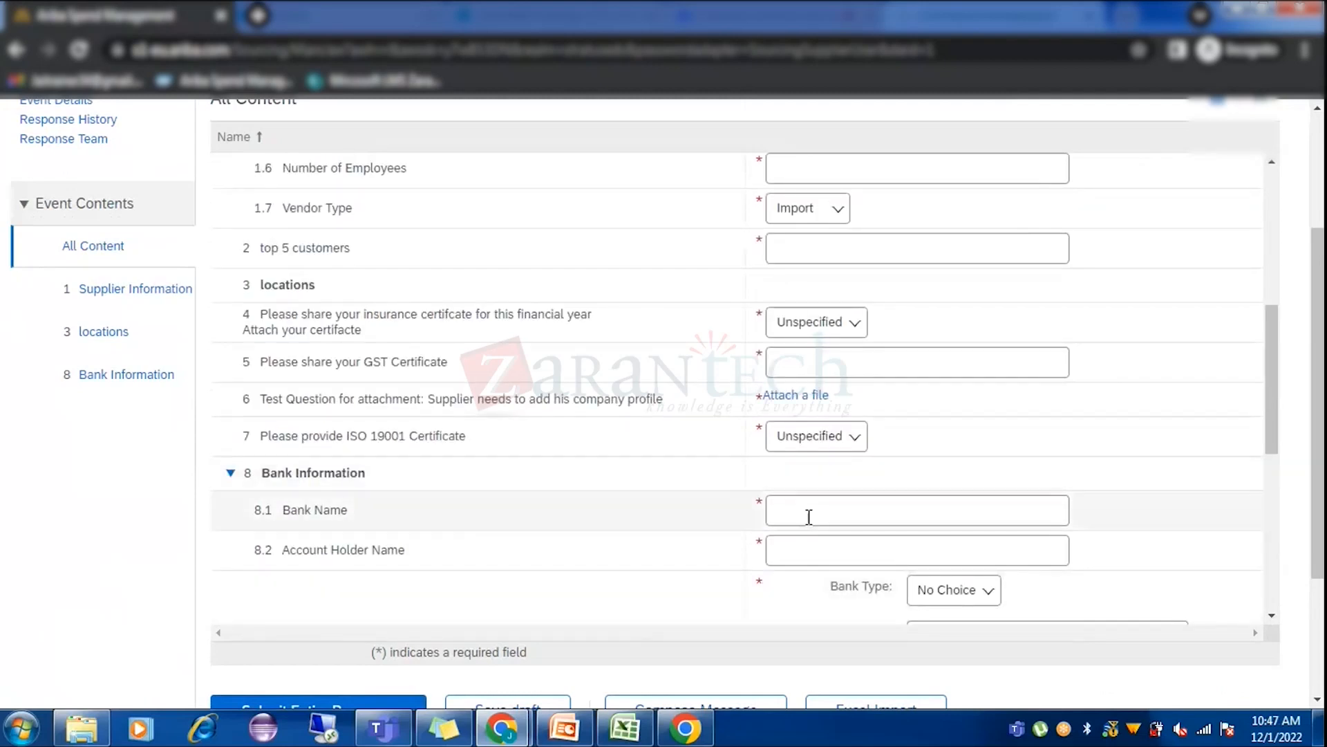
{"action": "scroll", "coordinate": [1295, 408], "scroll_direction": "down", "scroll_amount": 3}
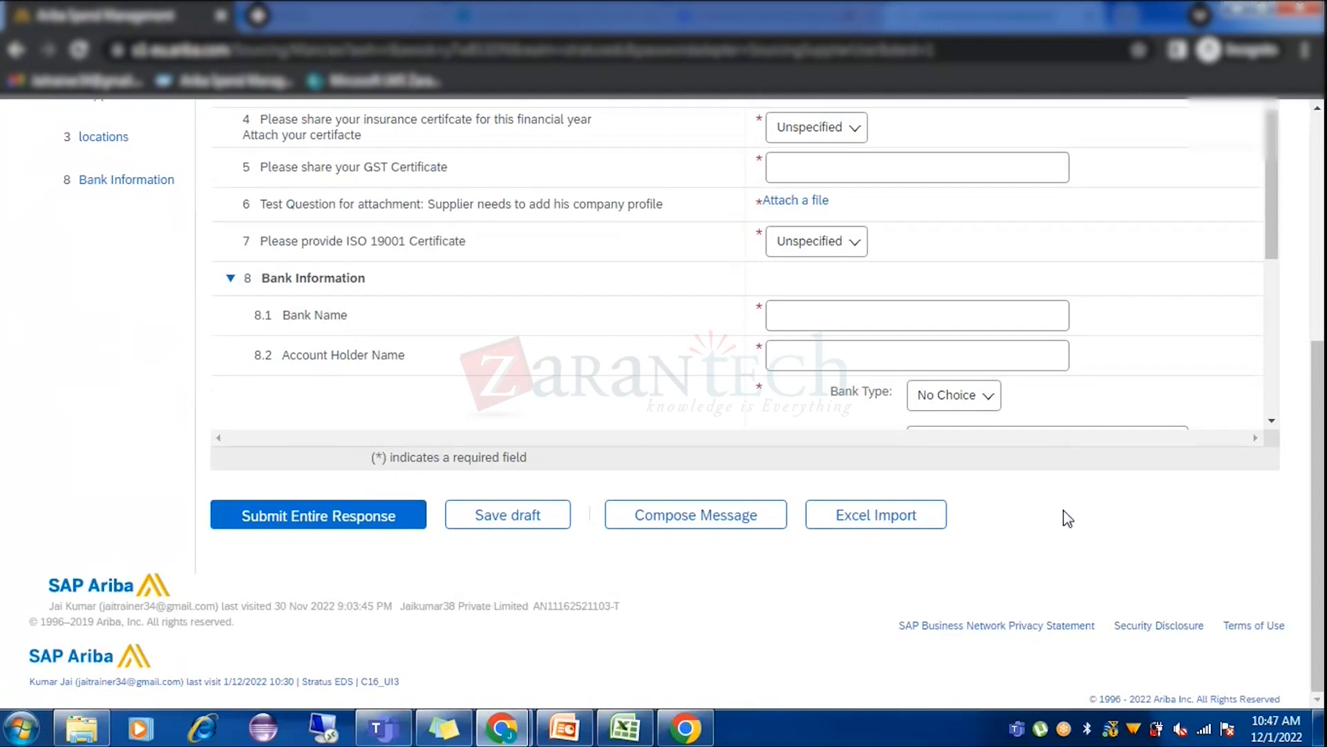
{"action": "scroll", "coordinate": [1109, 442], "scroll_direction": "up", "scroll_amount": 5}
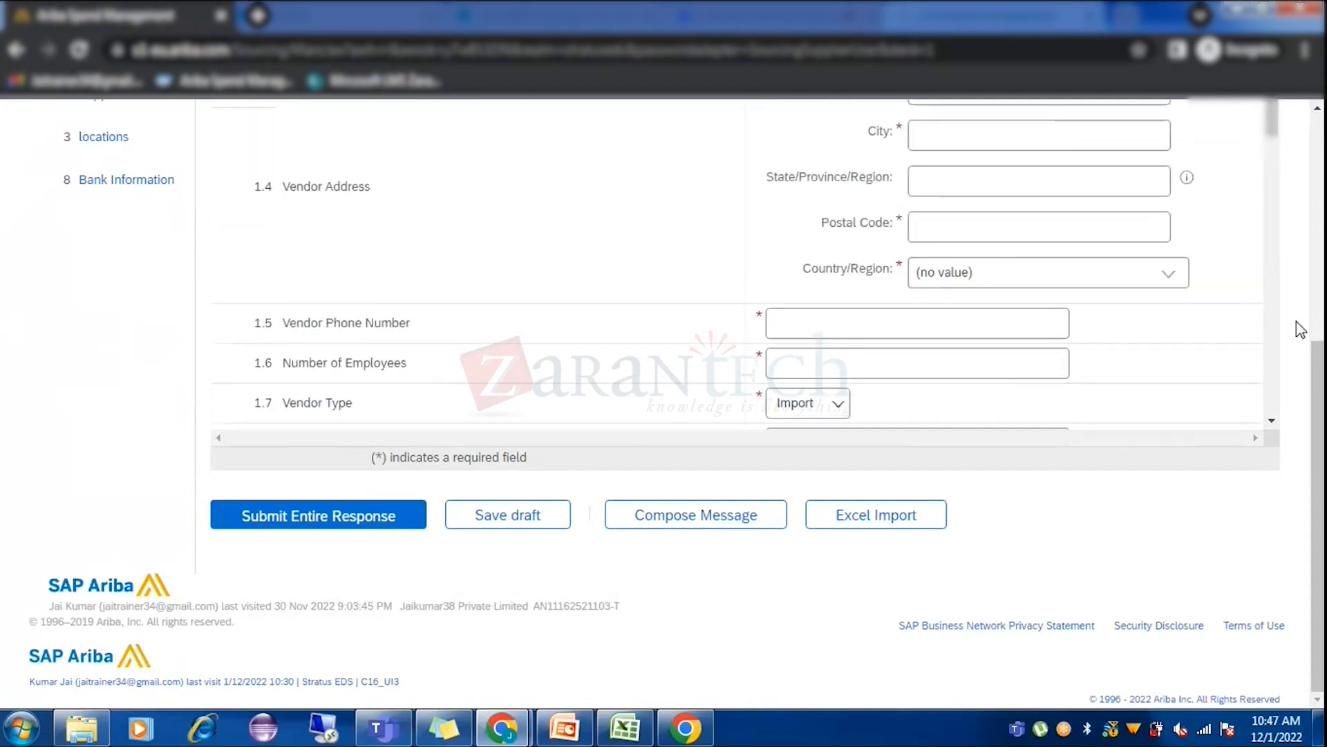
{"action": "scroll", "coordinate": [1321, 271], "scroll_direction": "up", "scroll_amount": 5}
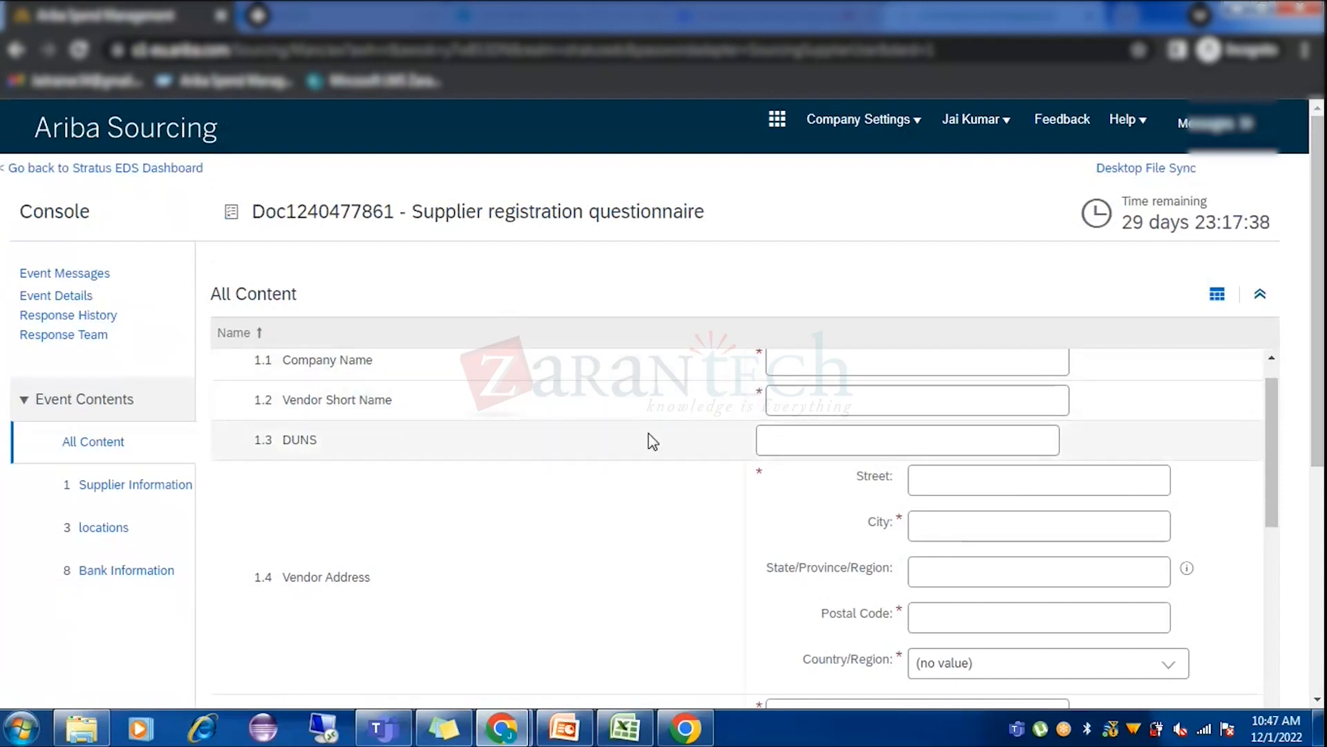
{"action": "scroll", "coordinate": [1192, 367], "scroll_direction": "up", "scroll_amount": 1}
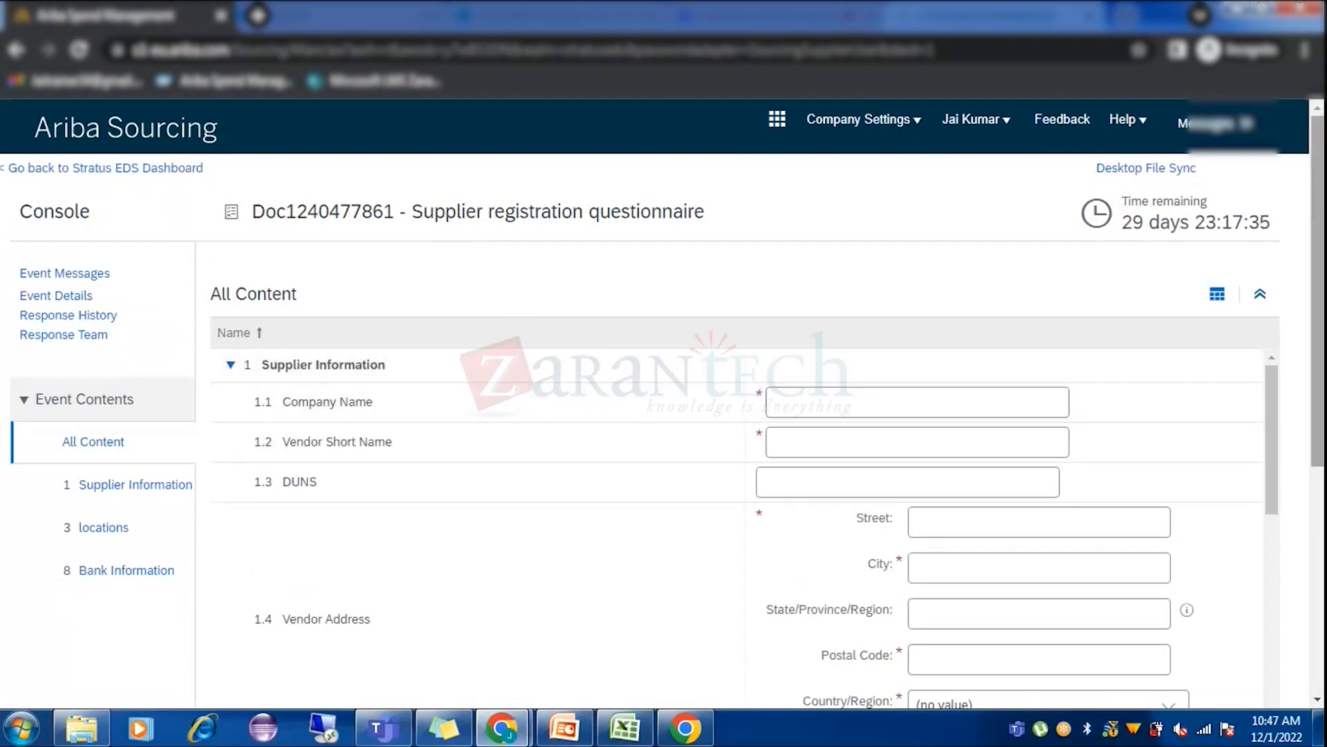
{"action": "scroll", "coordinate": [507, 305], "scroll_direction": "down", "scroll_amount": 3}
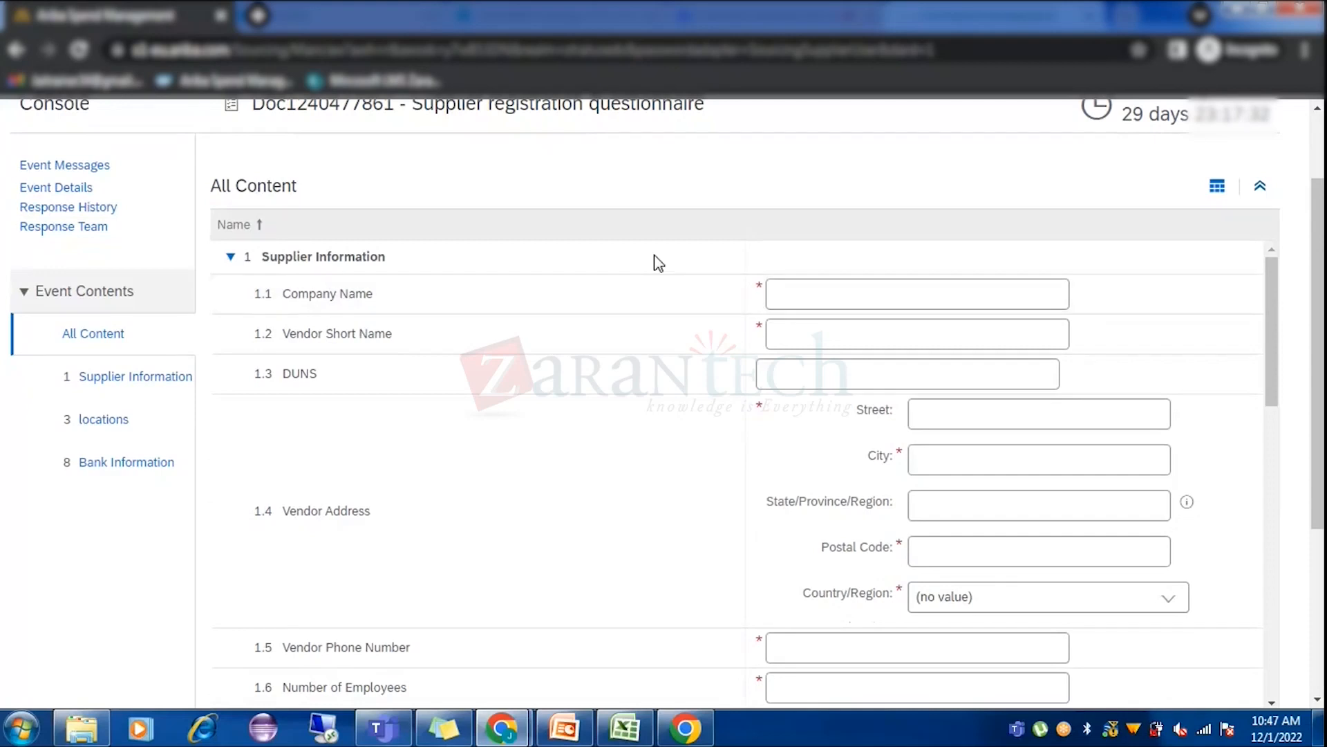
{"action": "mouse_move", "coordinate": [503, 739]}
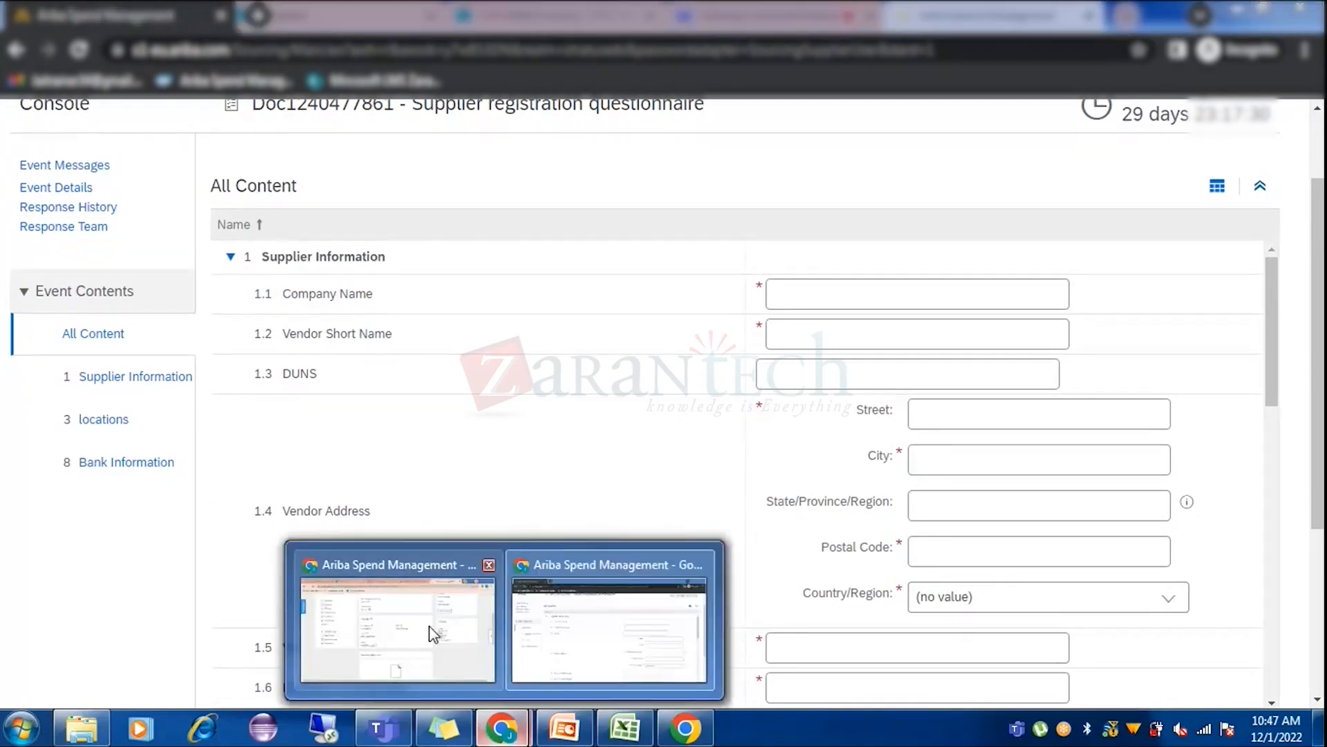
Open Jaikumar38 Private Limited's Registration page in the buyer window and review its process flow.
{"action": "left_click", "coordinate": [434, 634]}
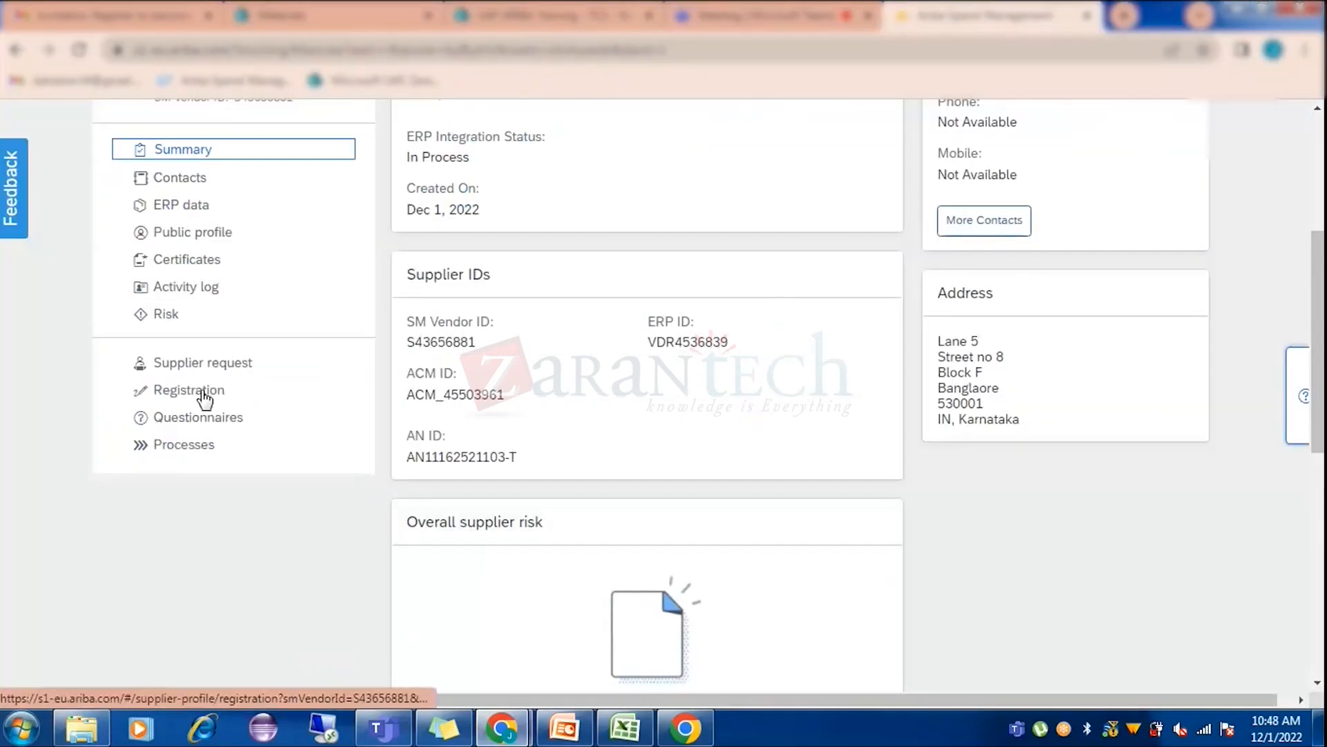
{"action": "left_click", "coordinate": [200, 392]}
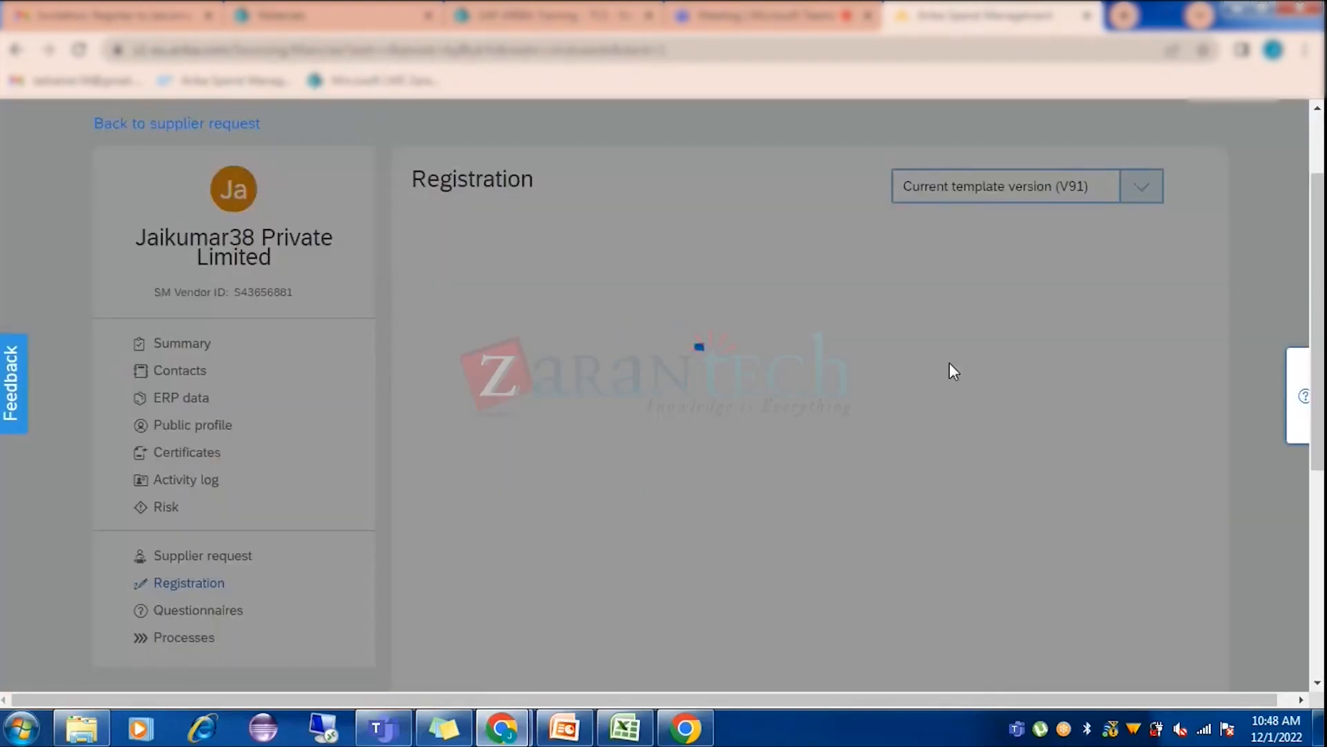
{"action": "scroll", "coordinate": [1099, 325], "scroll_direction": "down", "scroll_amount": 2}
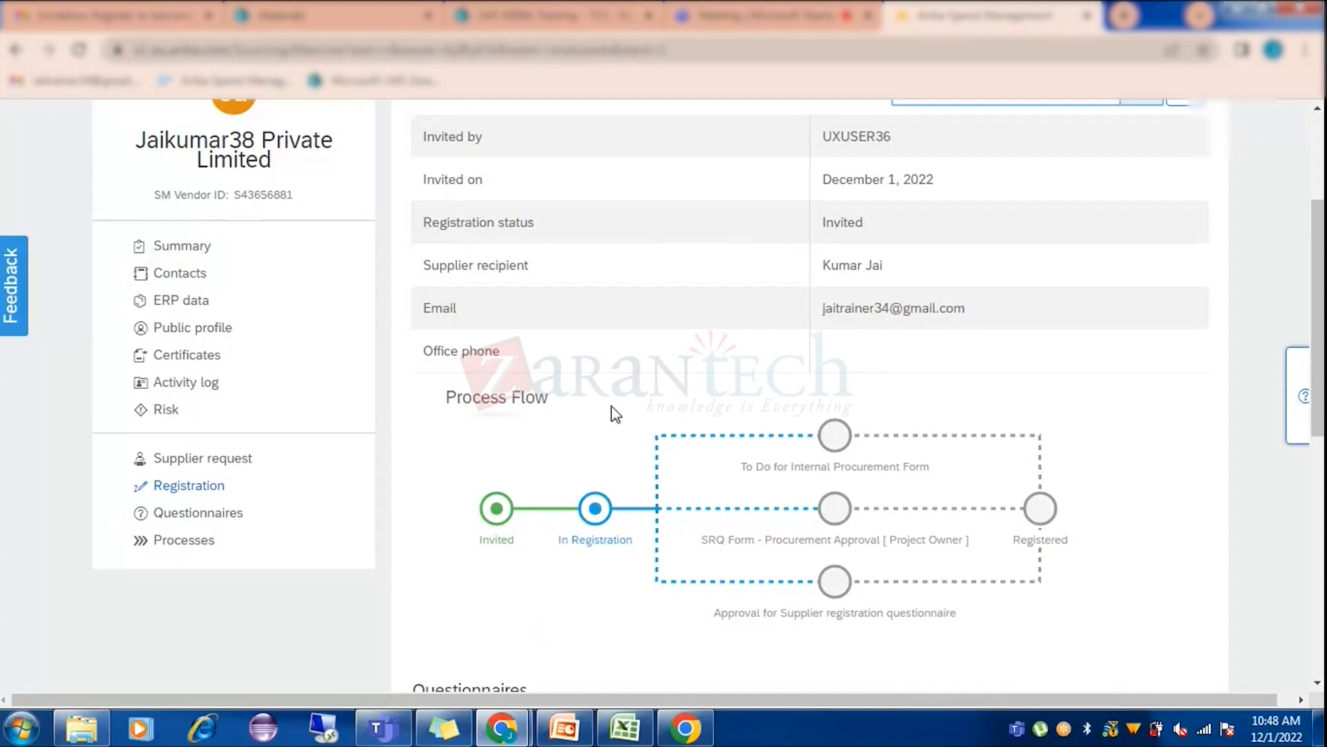
{"action": "scroll", "coordinate": [611, 413], "scroll_direction": "down", "scroll_amount": 1}
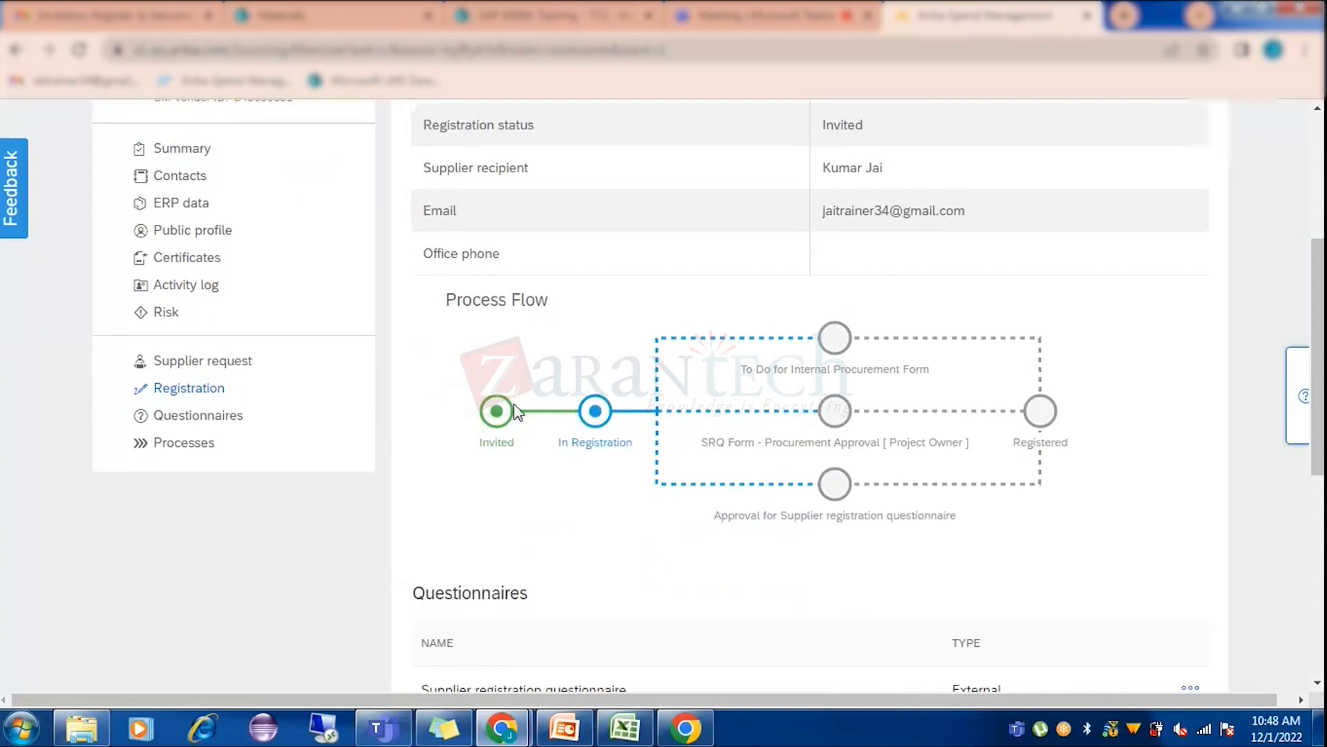
Check the SRQ Form approval task status and bring up the Supplier registration questionnaire's actions.
{"action": "left_click", "coordinate": [975, 449]}
{"action": "scroll", "coordinate": [1120, 390], "scroll_direction": "down", "scroll_amount": 4}
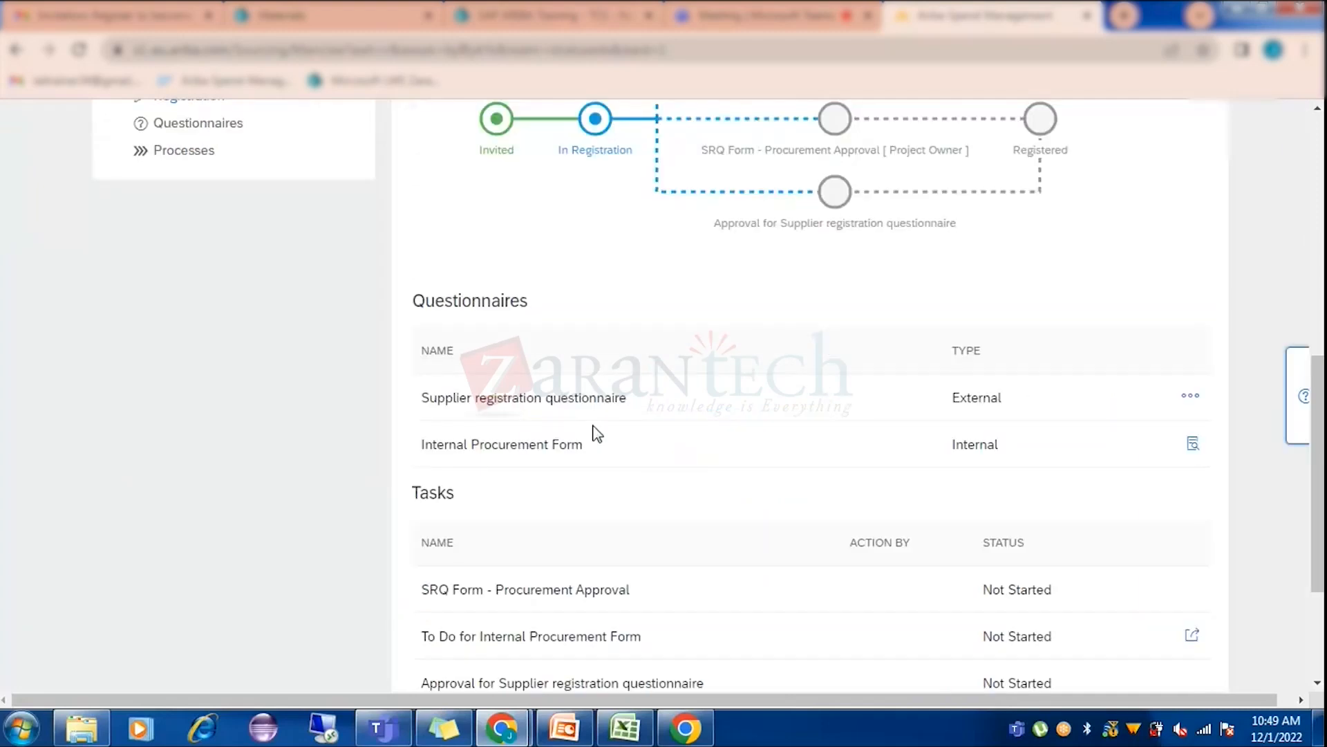
{"action": "left_click", "coordinate": [1186, 398]}
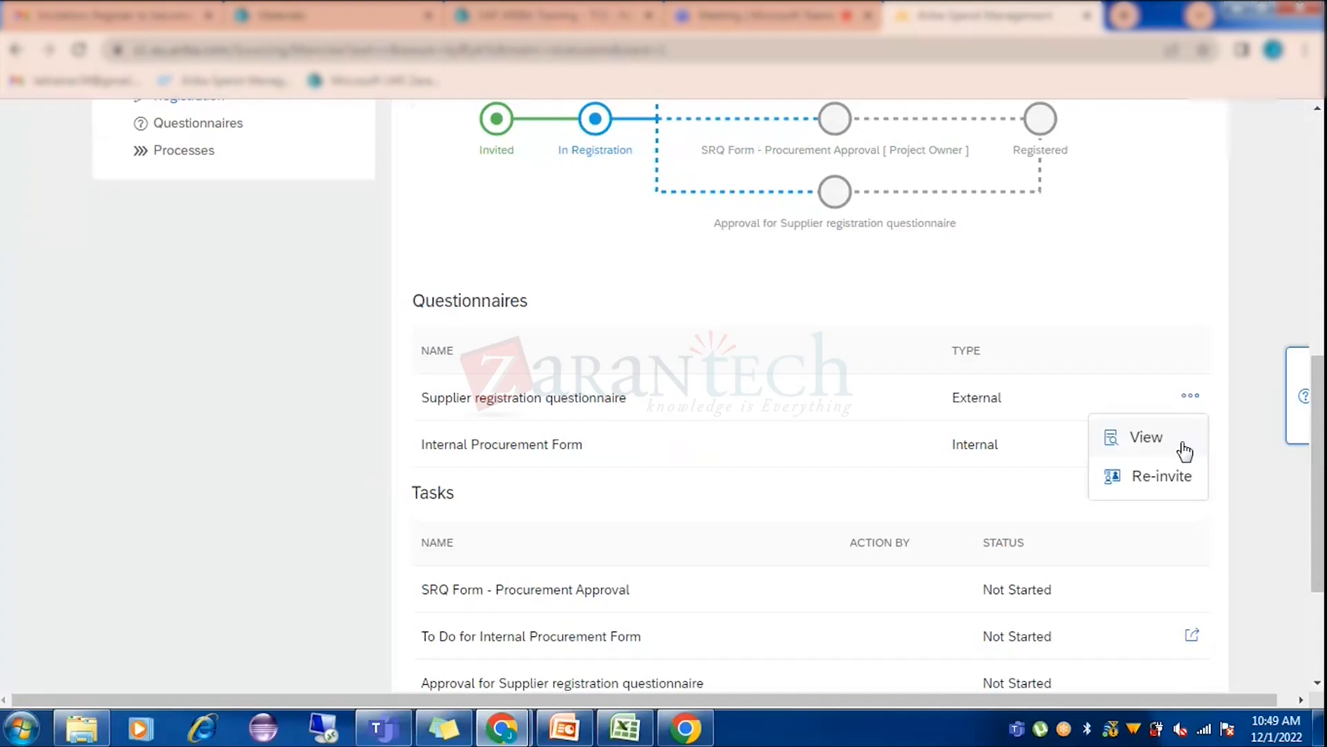
View the Supplier registration questionnaire responses and scroll through the answers.
{"action": "left_click", "coordinate": [1147, 437]}
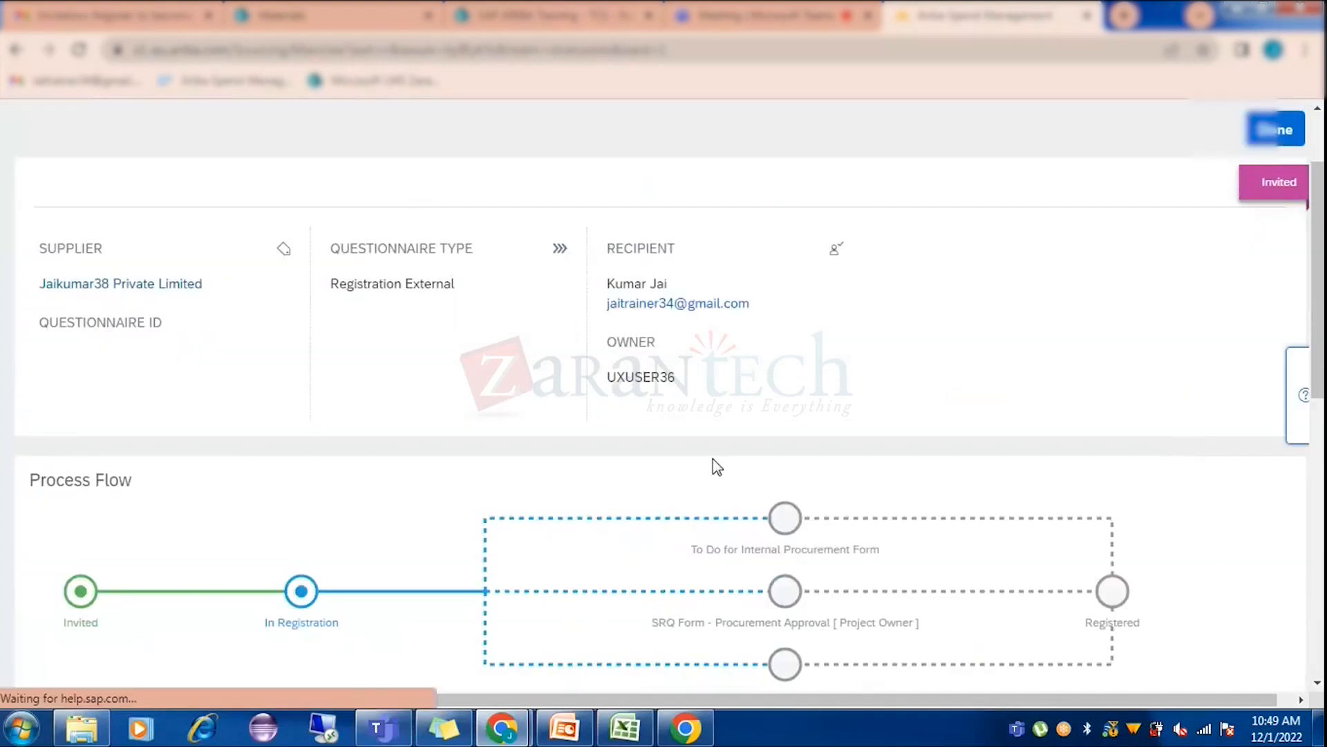
{"action": "scroll", "coordinate": [715, 464], "scroll_direction": "down", "scroll_amount": 6}
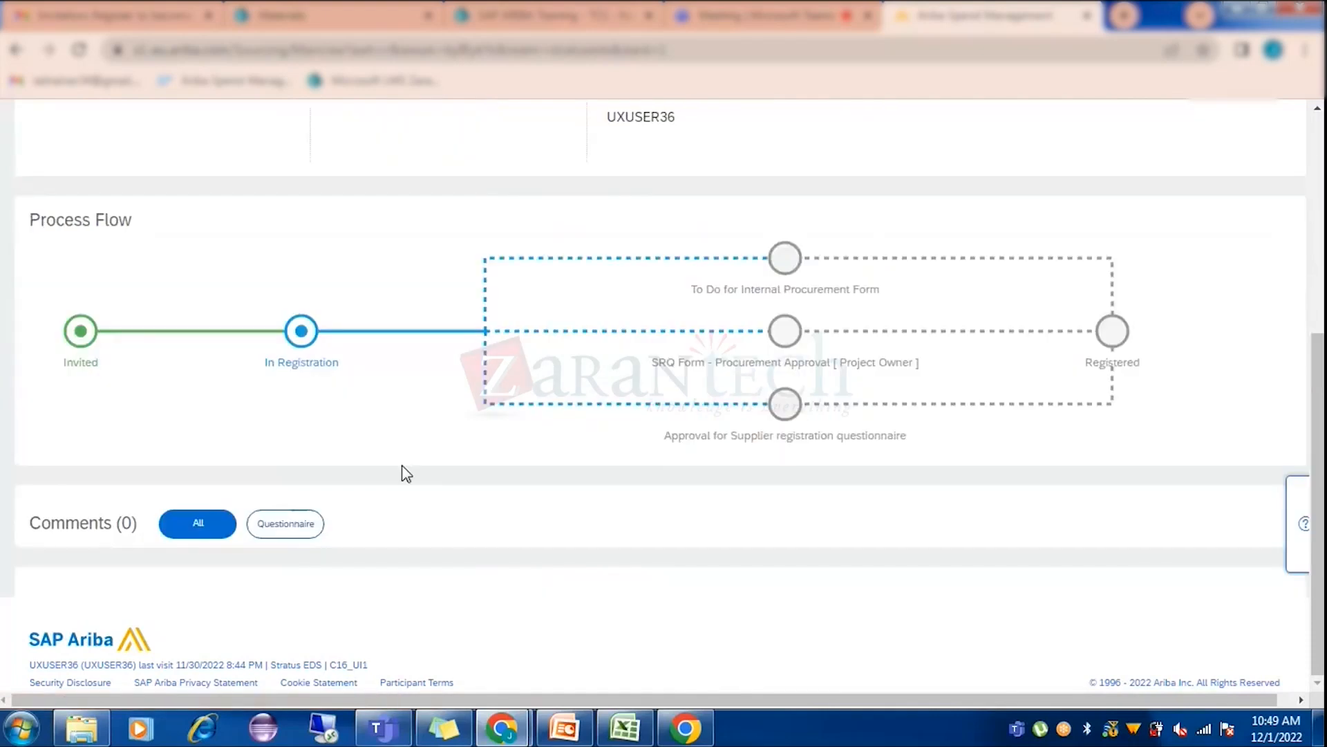
{"action": "scroll", "coordinate": [304, 432], "scroll_direction": "down", "scroll_amount": 5}
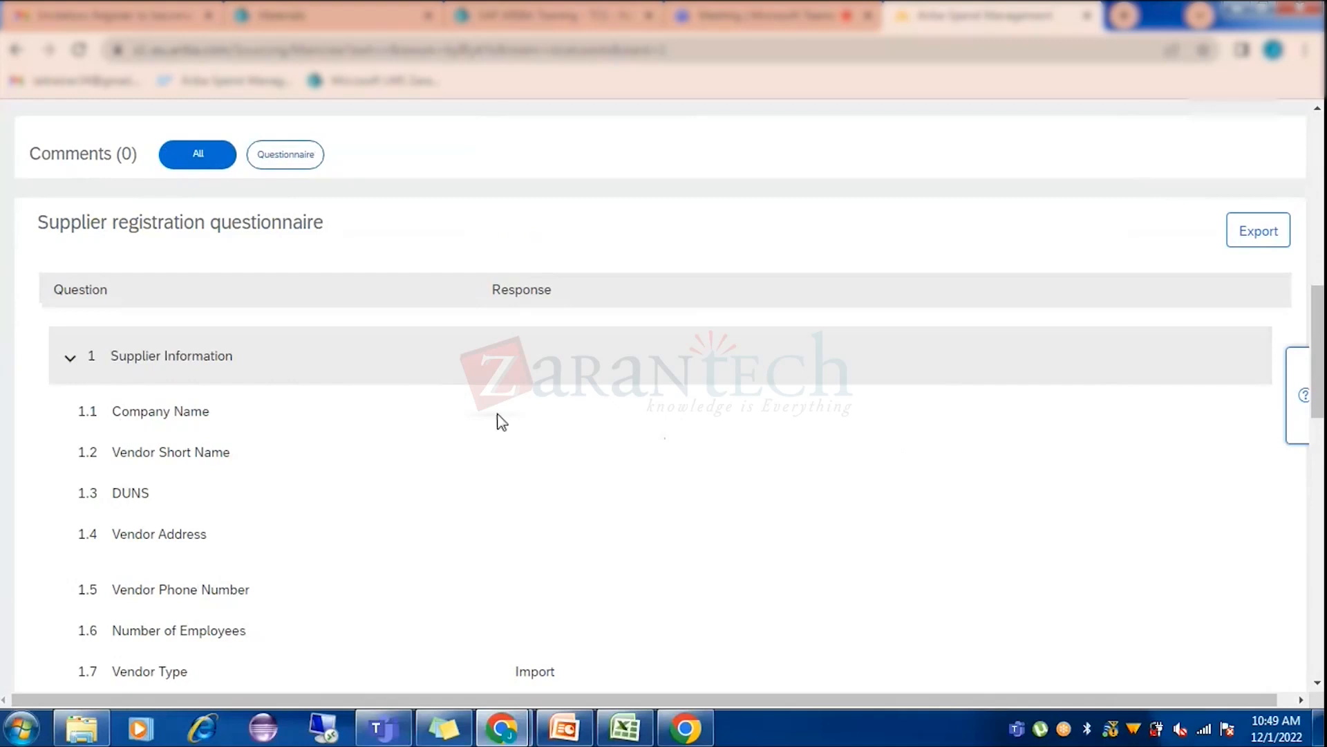
{"action": "scroll", "coordinate": [493, 395], "scroll_direction": "down", "scroll_amount": 1}
{"action": "scroll", "coordinate": [489, 395], "scroll_direction": "down", "scroll_amount": 6}
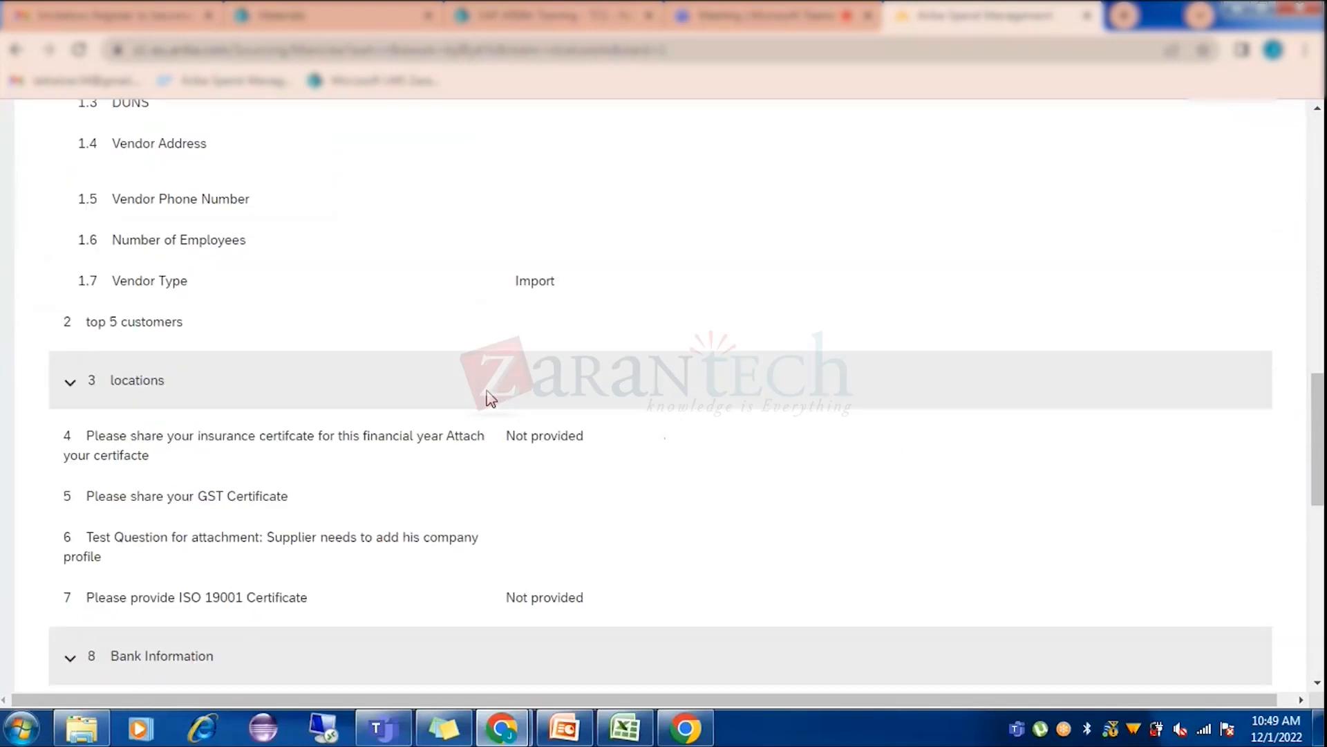
{"action": "scroll", "coordinate": [614, 549], "scroll_direction": "down", "scroll_amount": 5}
{"action": "scroll", "coordinate": [611, 546], "scroll_direction": "up", "scroll_amount": 15}
{"action": "scroll", "coordinate": [652, 513], "scroll_direction": "up", "scroll_amount": 7}
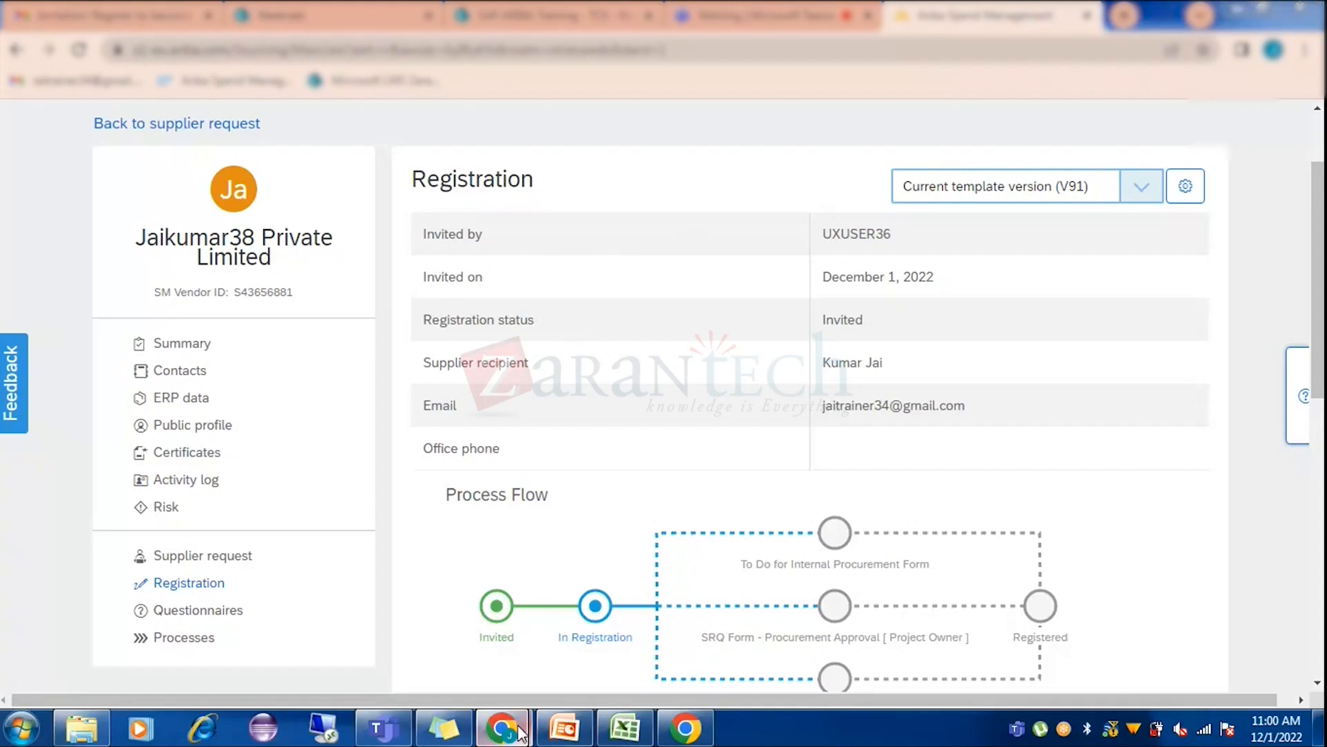
{"action": "mouse_move", "coordinate": [519, 731]}
{"action": "left_click", "coordinate": [593, 599]}
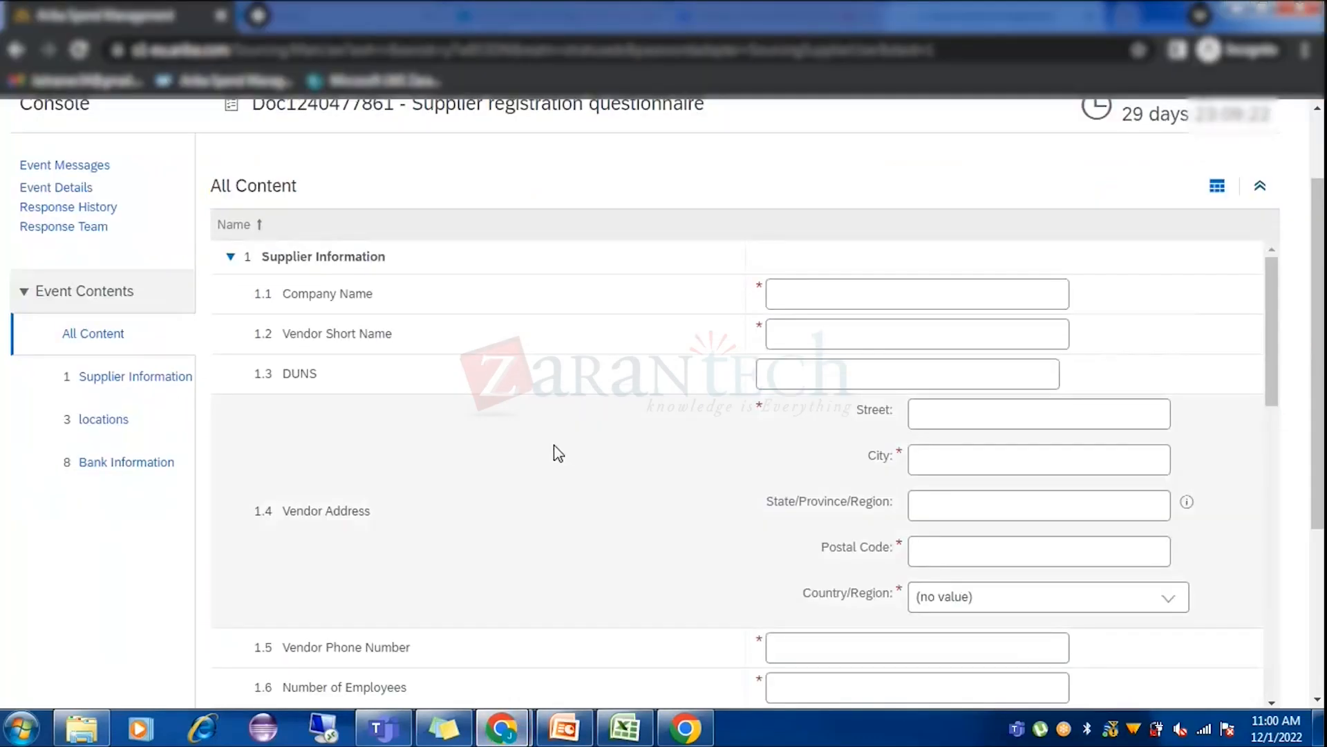
{"action": "scroll", "coordinate": [554, 445], "scroll_direction": "up", "scroll_amount": 2}
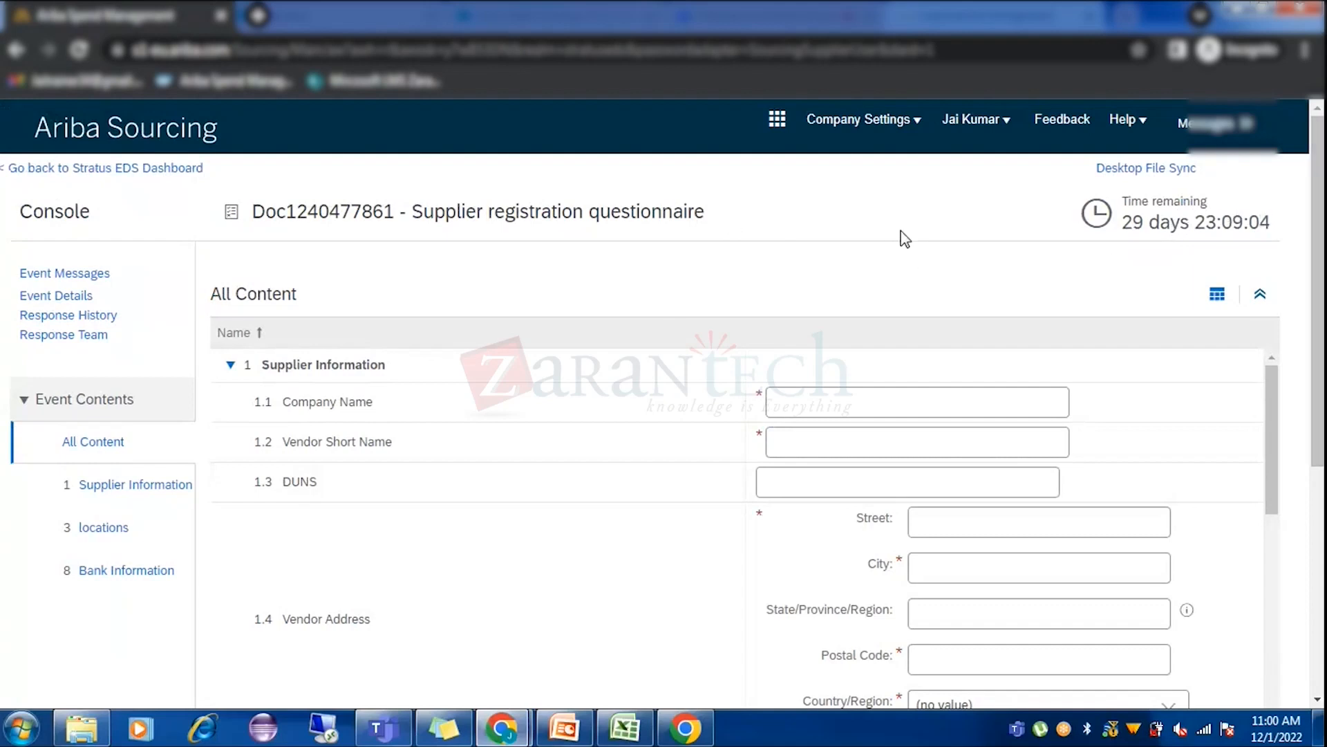
Enter the supplier's Private Limited company name and its vendor short name.
{"action": "scroll", "coordinate": [350, 424], "scroll_direction": "down", "scroll_amount": 1}
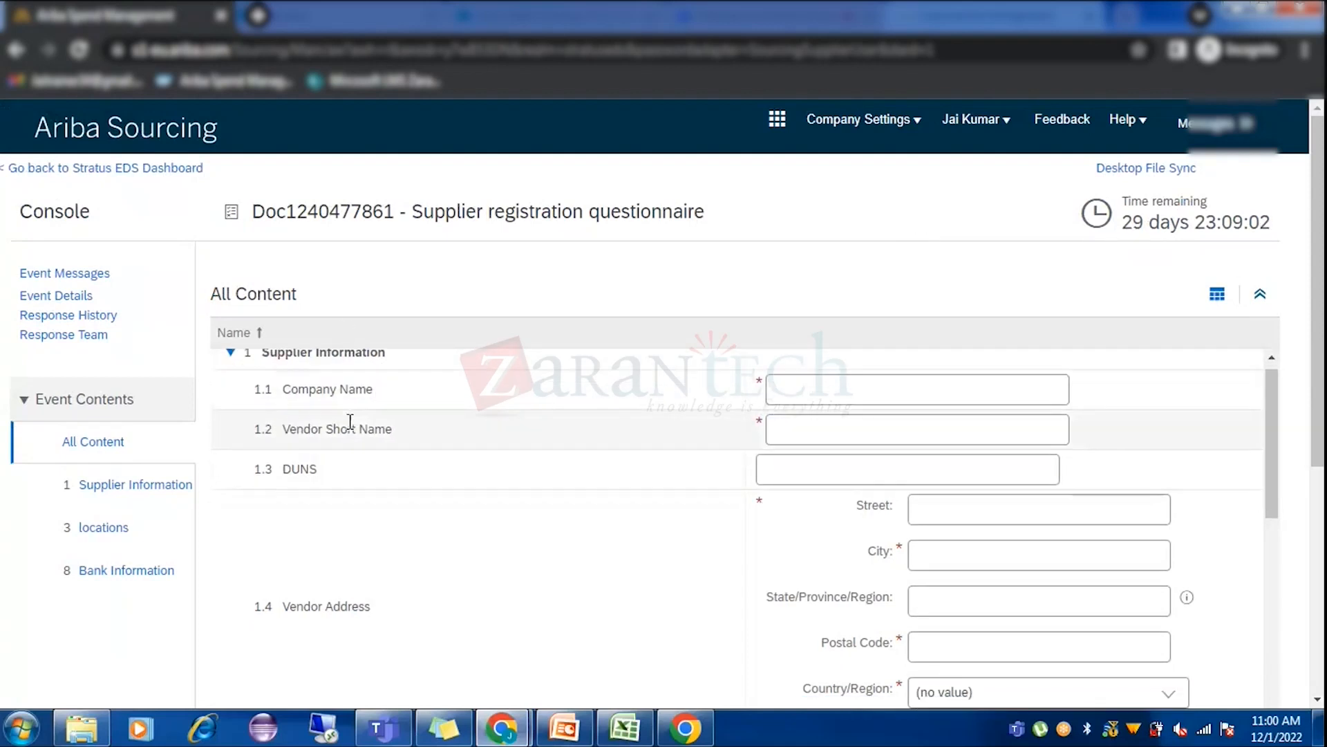
{"action": "scroll", "coordinate": [413, 498], "scroll_direction": "up", "scroll_amount": 1}
{"action": "left_click_drag", "start_coordinate": [1318, 181], "coordinate": [1318, 269]}
{"action": "scroll", "coordinate": [903, 373], "scroll_direction": "up", "scroll_amount": 1}
{"action": "left_click", "coordinate": [851, 346]}
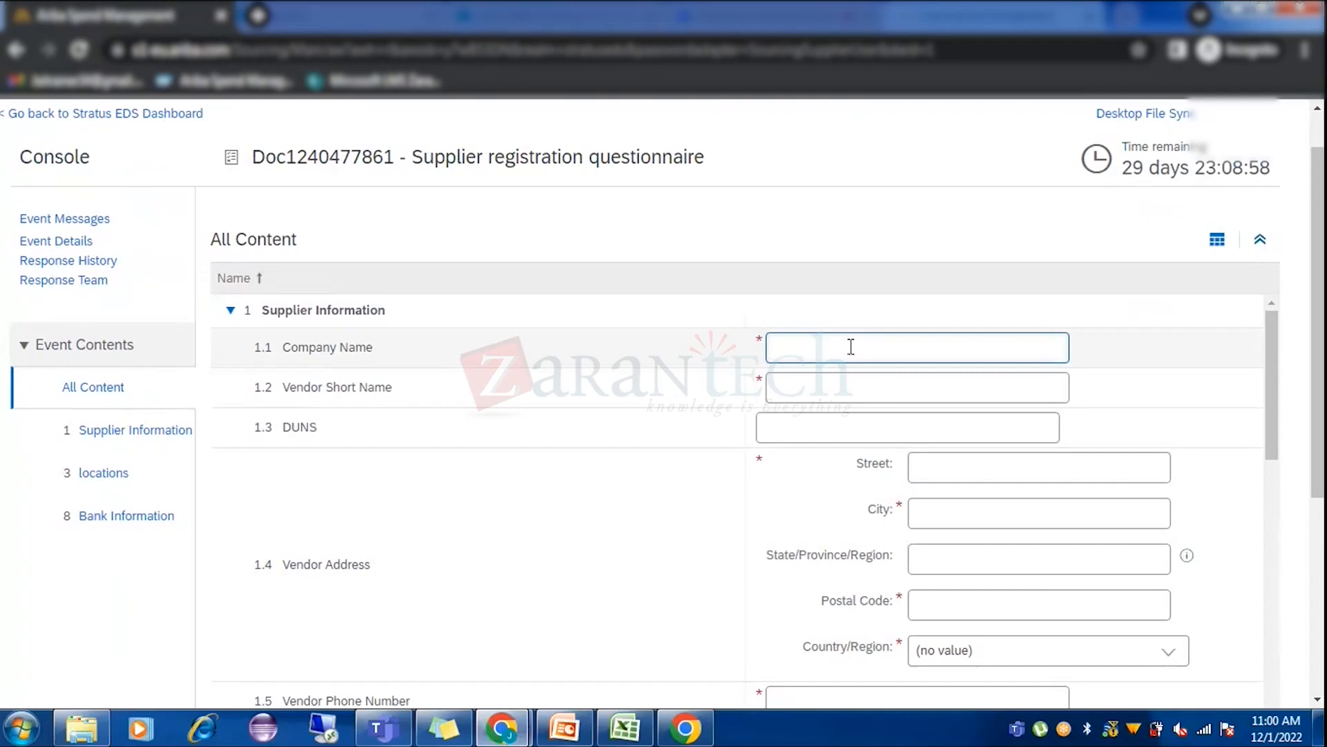
{"action": "type", "text": "Jaikumar38 Private Limited"}
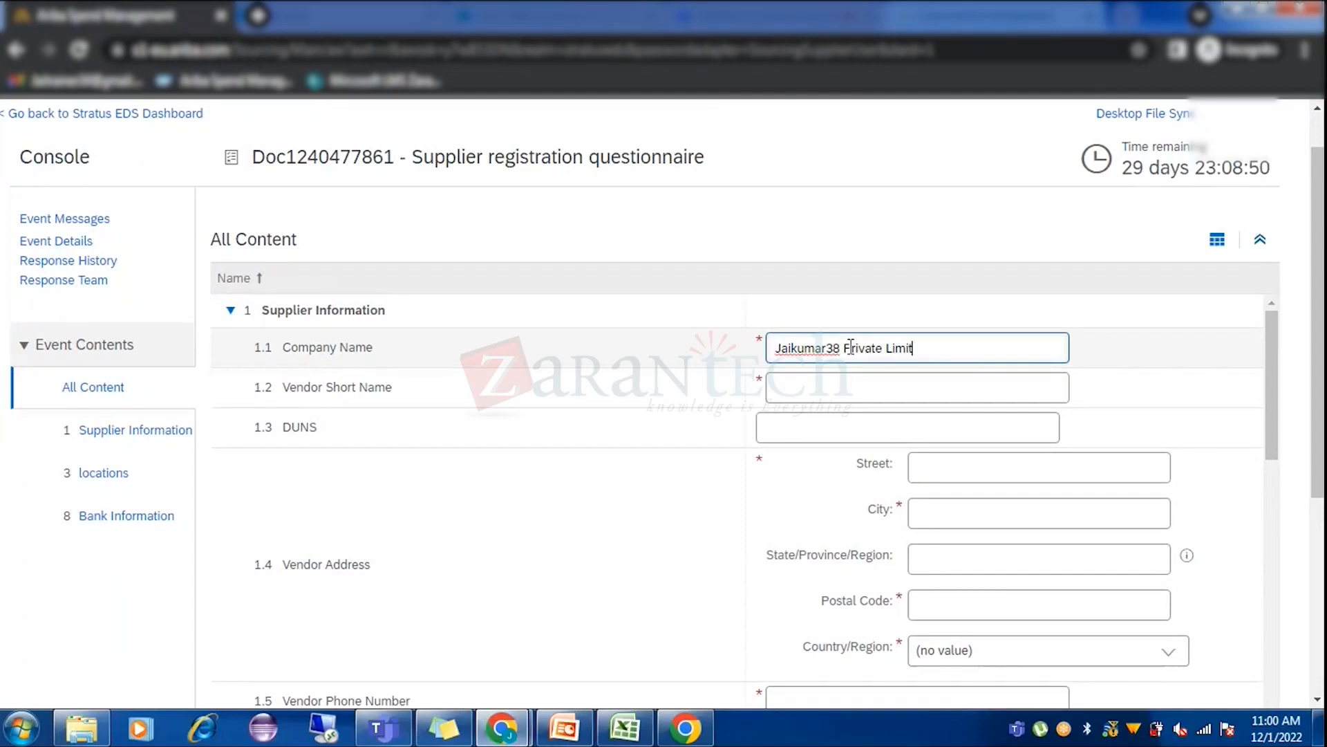
{"action": "left_click", "coordinate": [872, 382]}
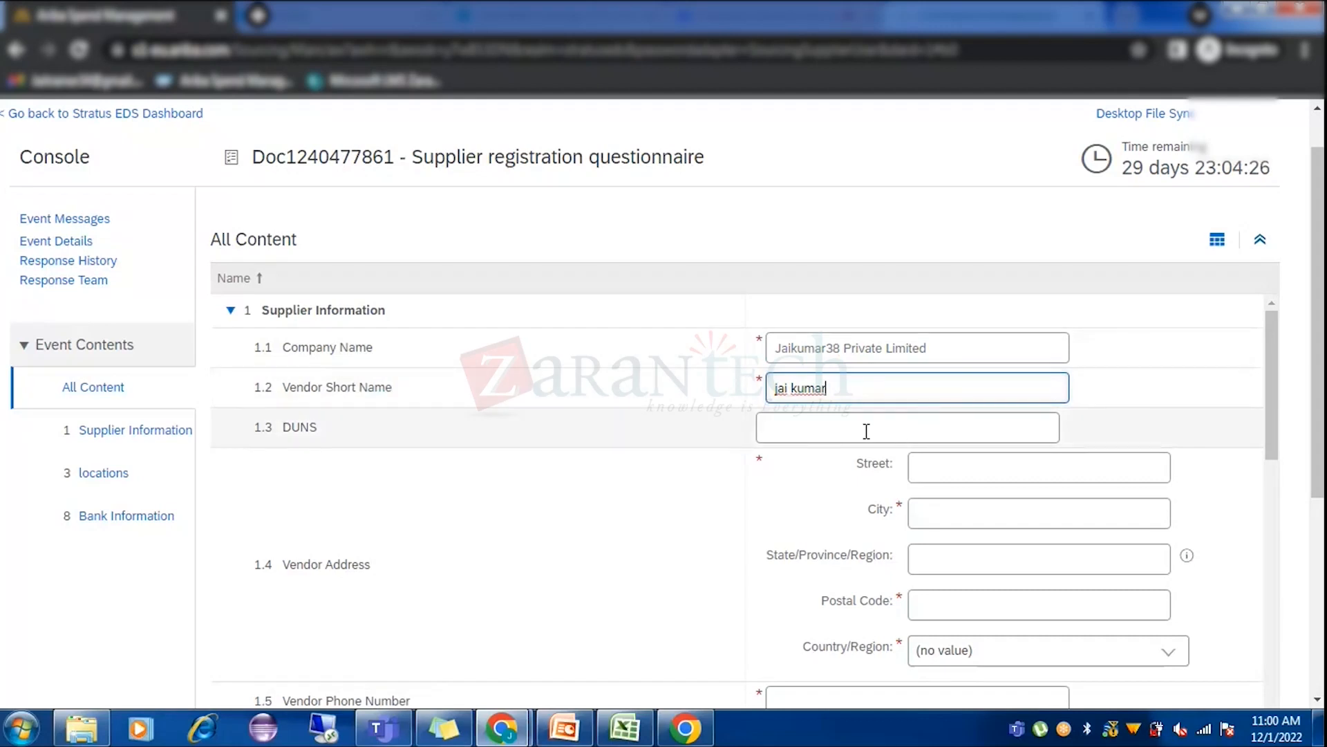
Fill in the vendor address street, city Bangalore, state Karnataka and postal code.
{"action": "scroll", "coordinate": [1034, 456], "scroll_direction": "down", "scroll_amount": 1}
{"action": "left_click", "coordinate": [983, 371]}
{"action": "type", "text": "s"}
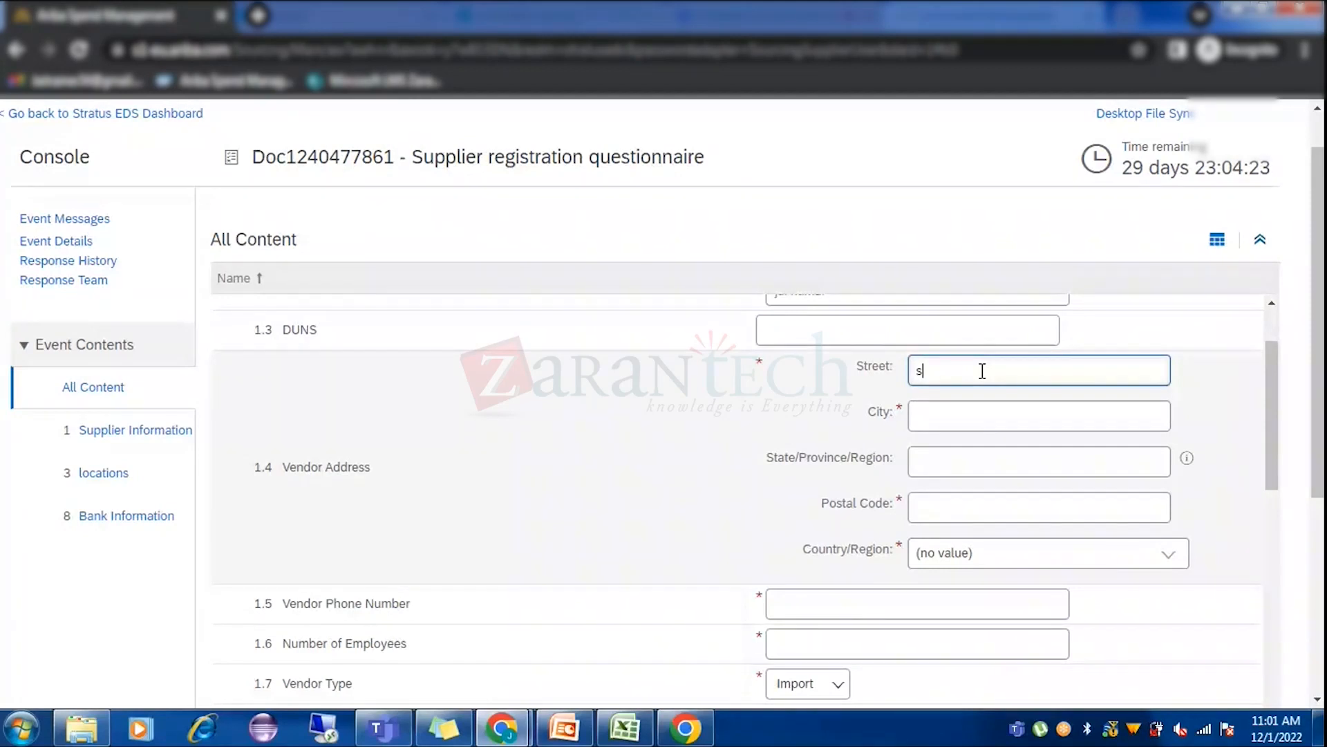
{"action": "type", "text": "treet 5"}
{"action": "left_click", "coordinate": [987, 421]}
{"action": "type", "text": "Bangalor"}
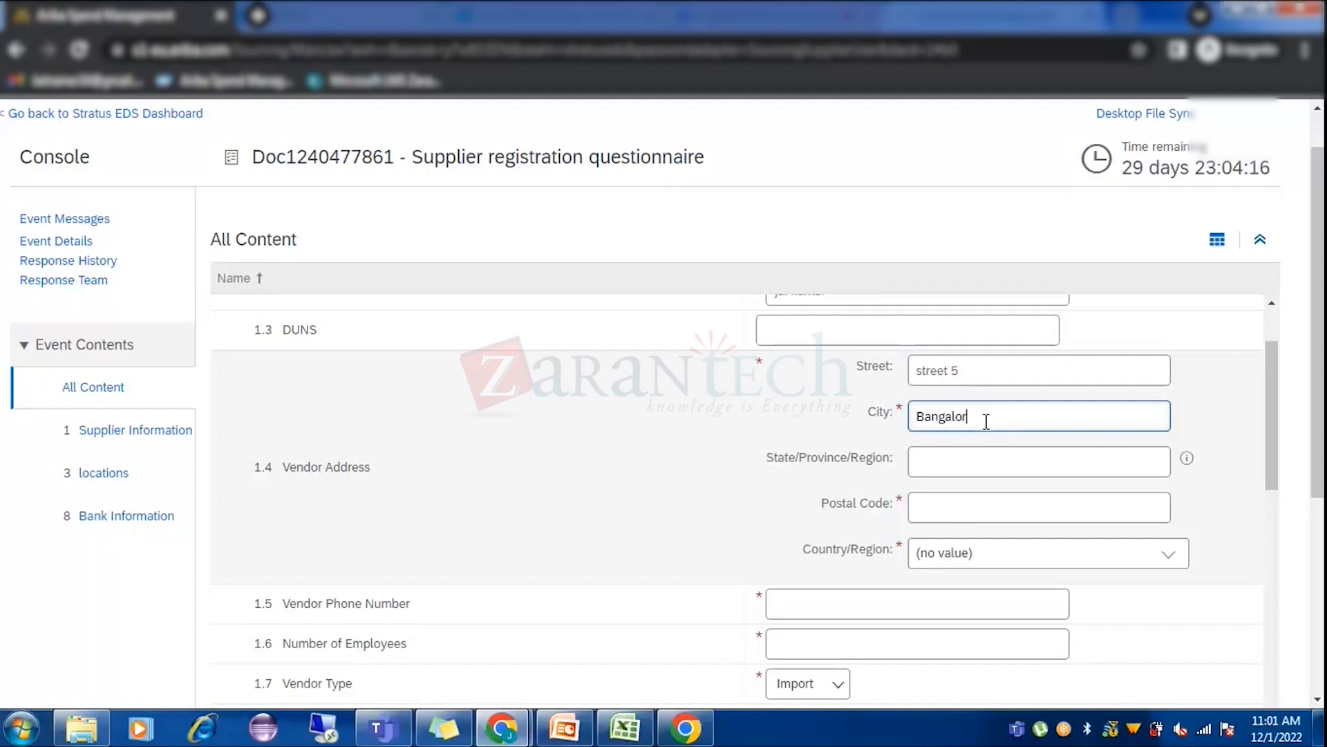
{"action": "type", "text": "e"}
{"action": "left_click", "coordinate": [949, 474]}
{"action": "type", "text": "Karna"}
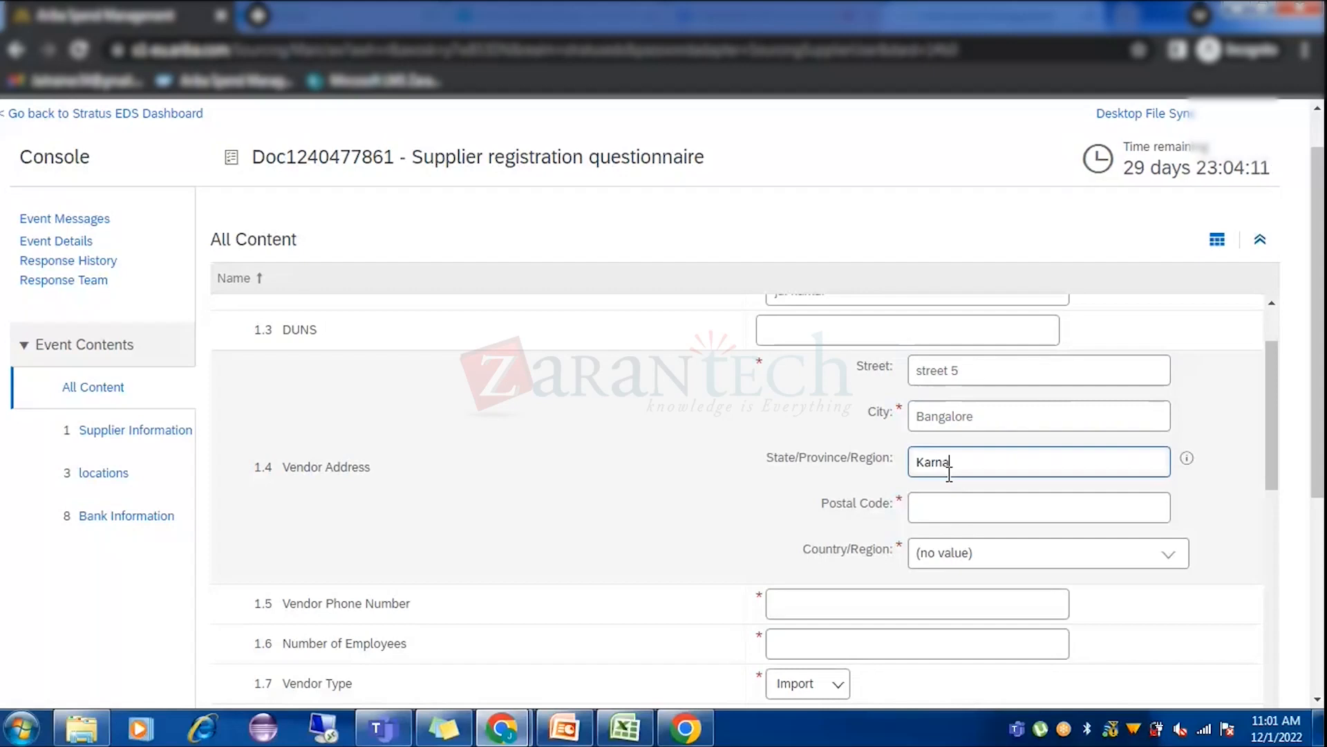
{"action": "type", "text": "taka"}
{"action": "left_click", "coordinate": [953, 505]}
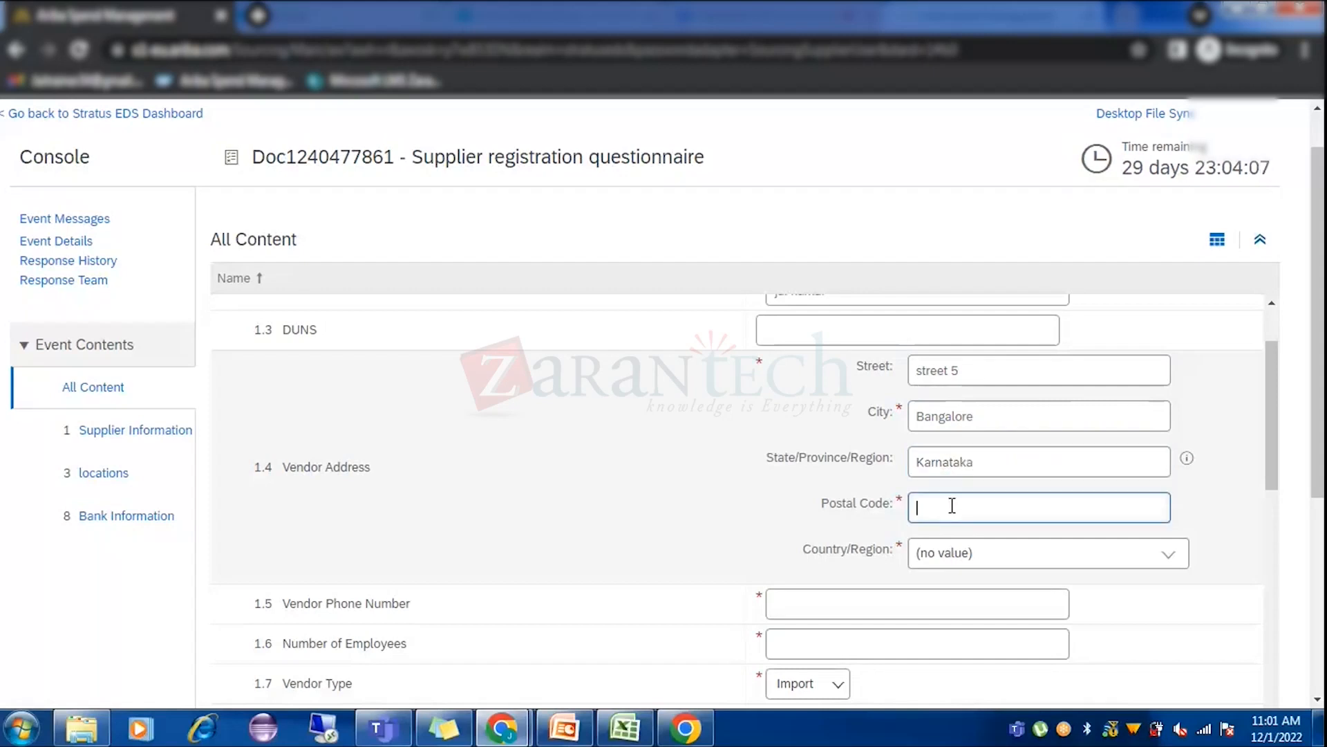
{"action": "type", "text": "530001"}
Bring up the full searchable Country/Region list for the vendor address.
{"action": "left_click", "coordinate": [959, 552]}
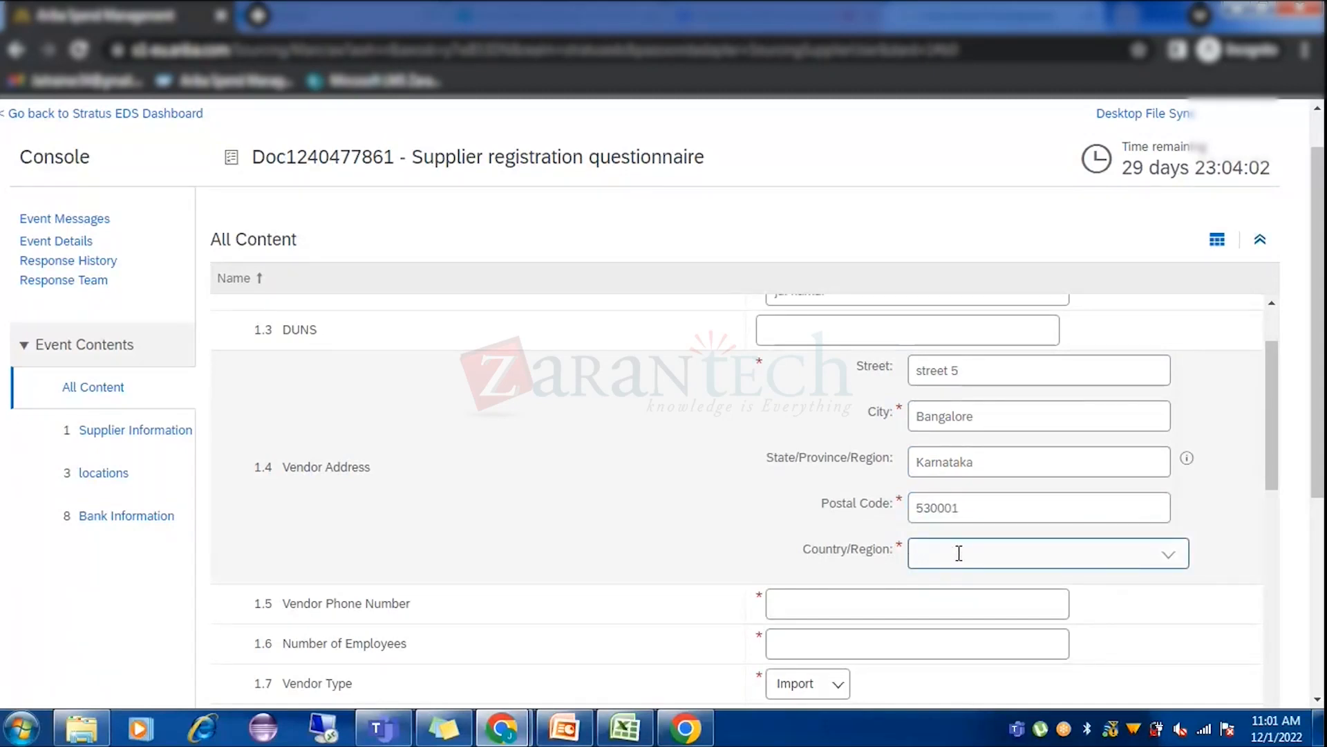
{"action": "left_click", "coordinate": [1169, 553]}
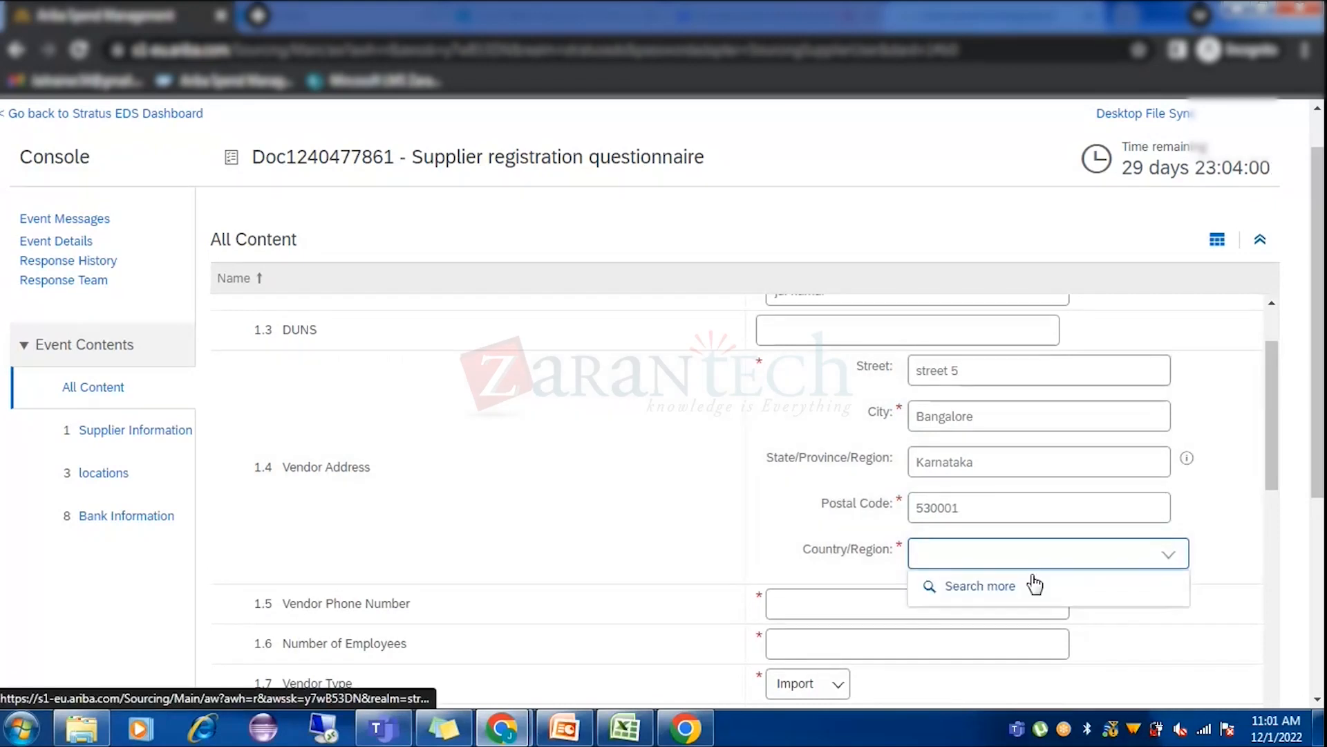
{"action": "left_click", "coordinate": [1010, 587]}
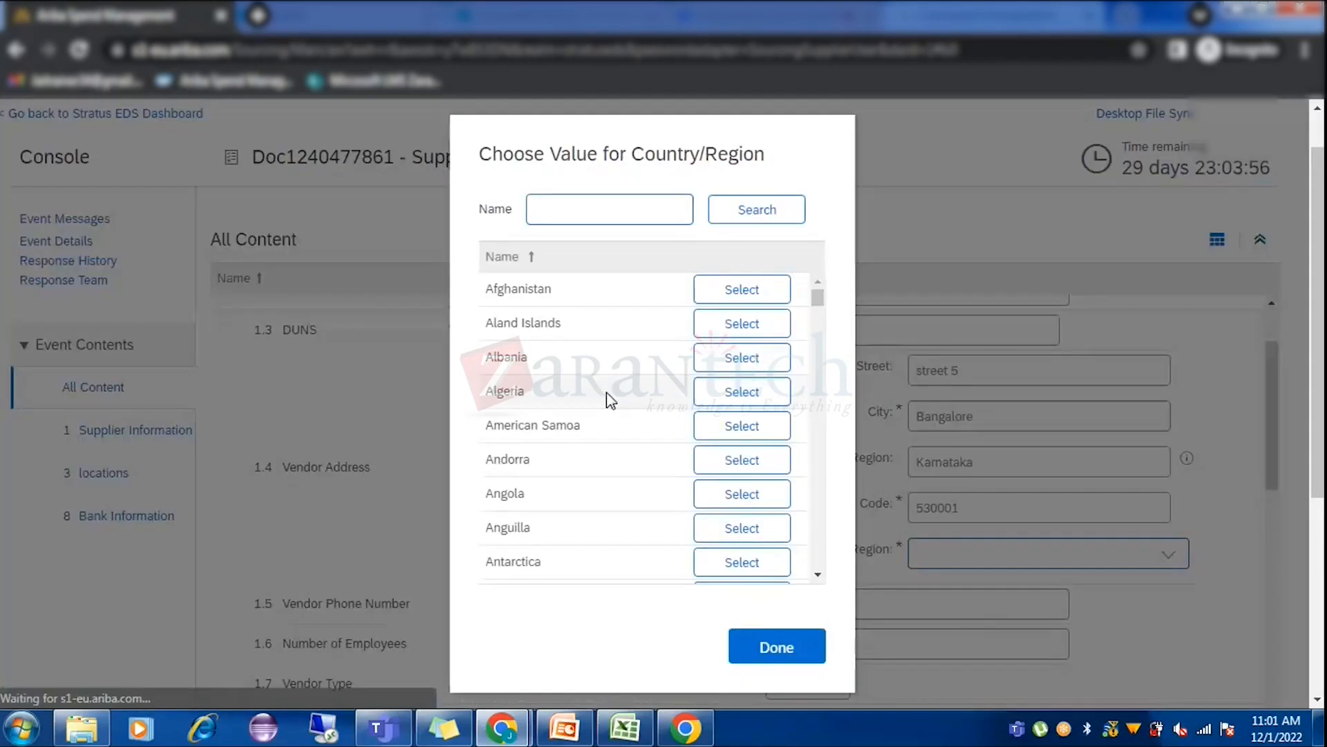
Search for india and select India as the vendor's country/region.
{"action": "type", "text": "india"}
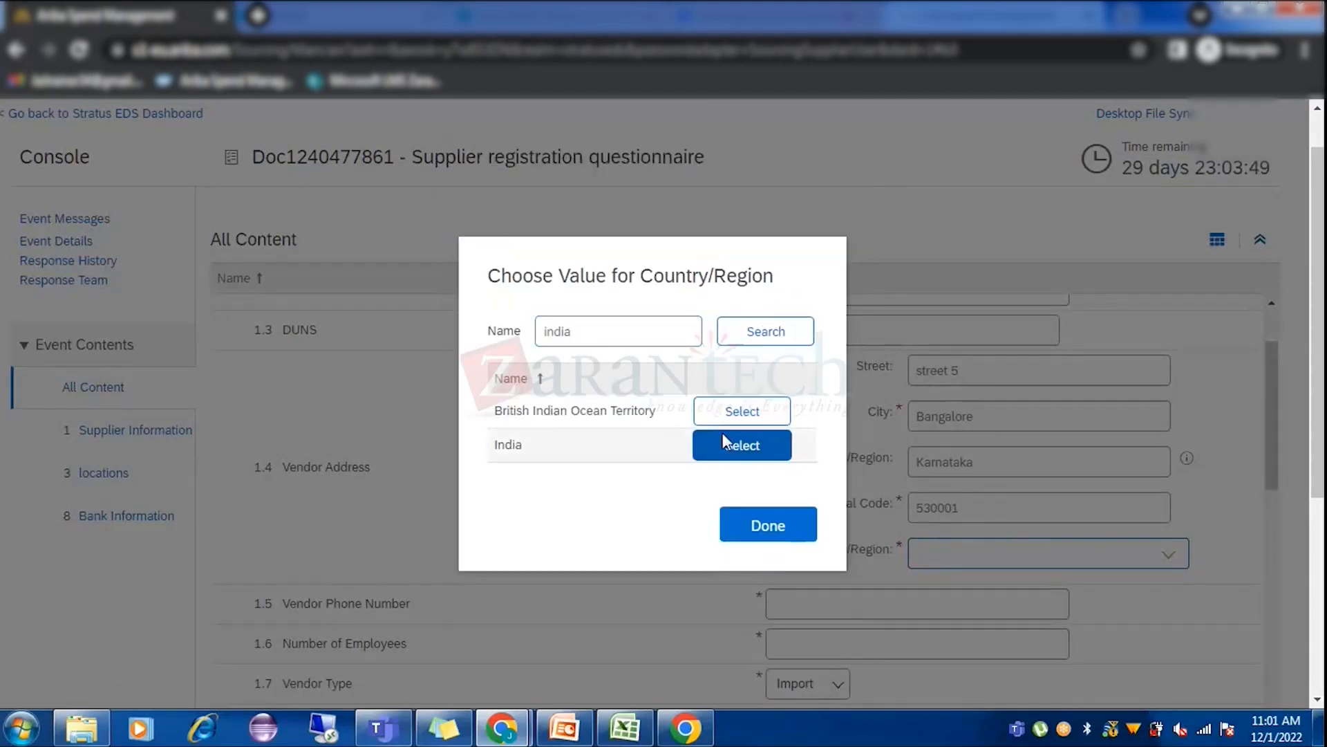
{"action": "left_click", "coordinate": [723, 434]}
Enter the vendor phone number, 400 employees and NA for the top 5 customers.
{"action": "scroll", "coordinate": [837, 484], "scroll_direction": "down", "scroll_amount": 4}
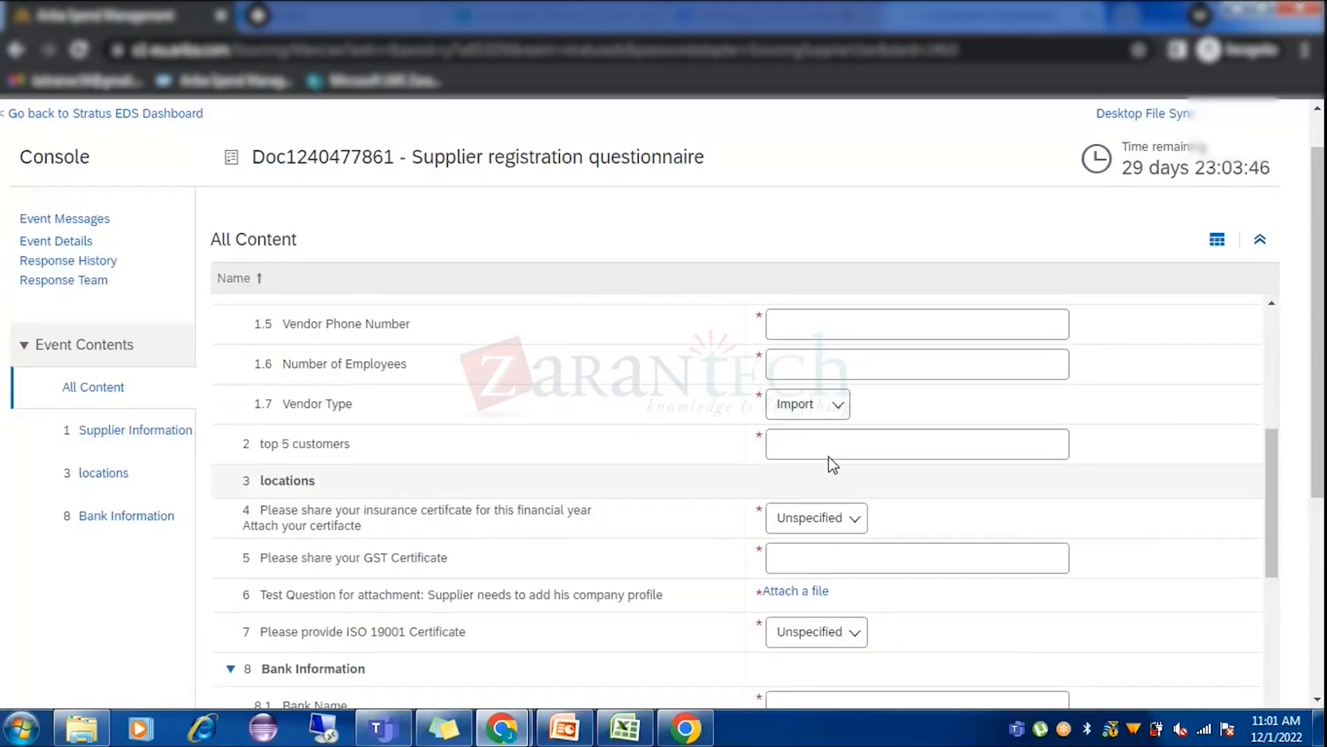
{"action": "scroll", "coordinate": [833, 465], "scroll_direction": "up", "scroll_amount": 1}
{"action": "left_click", "coordinate": [824, 410]}
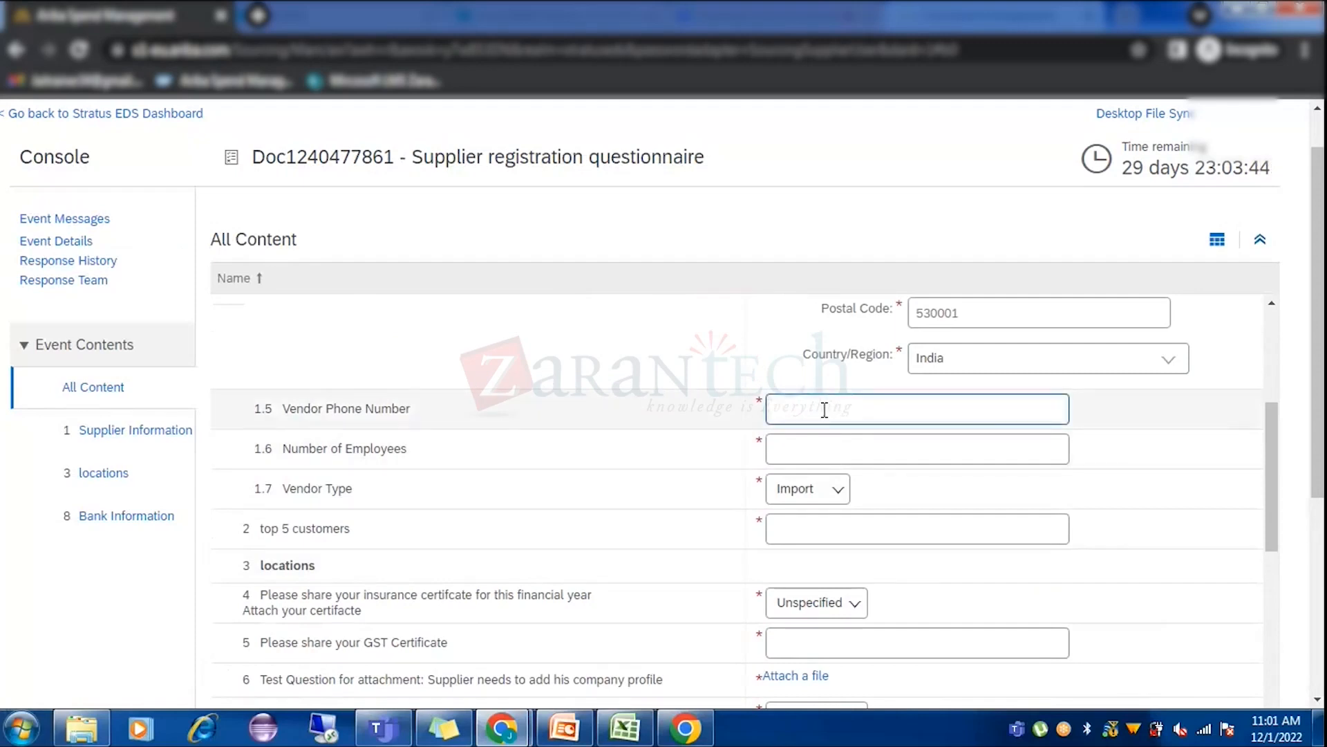
{"action": "type", "text": "8887777777"}
{"action": "left_click", "coordinate": [830, 446]}
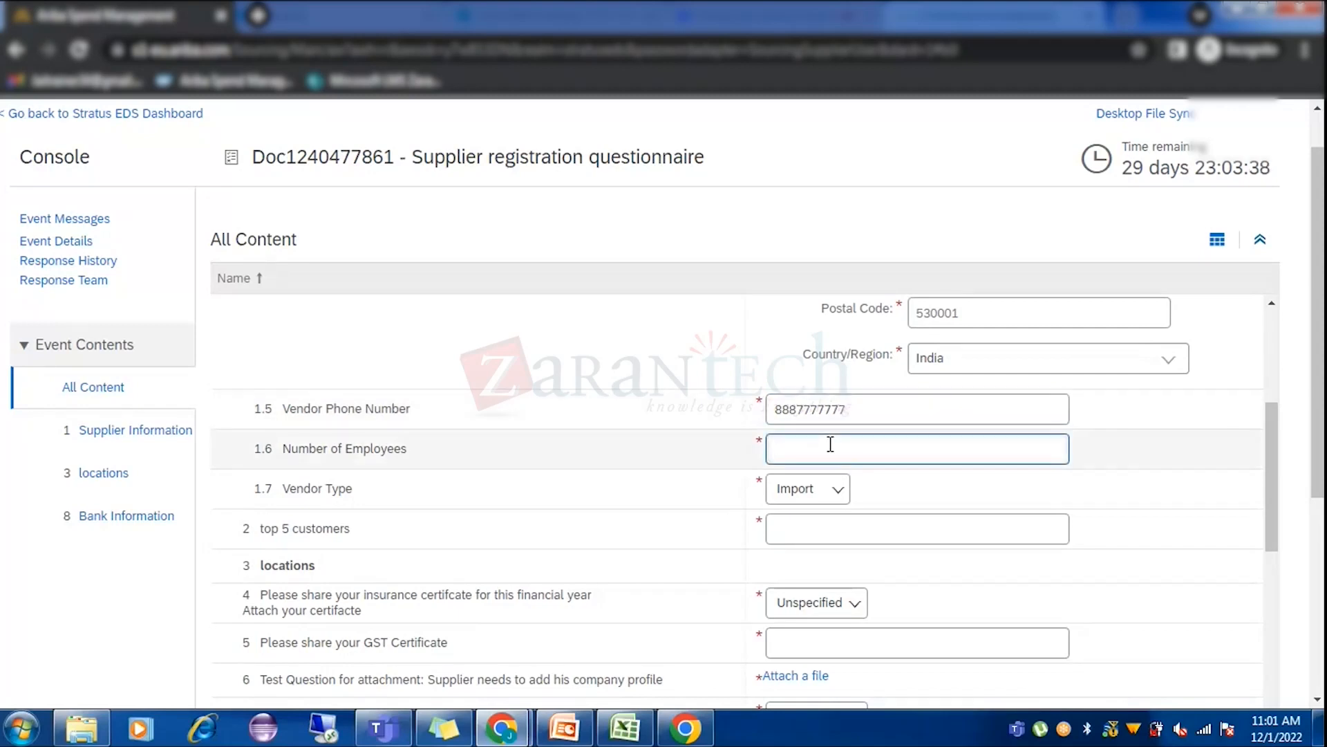
{"action": "type", "text": "400"}
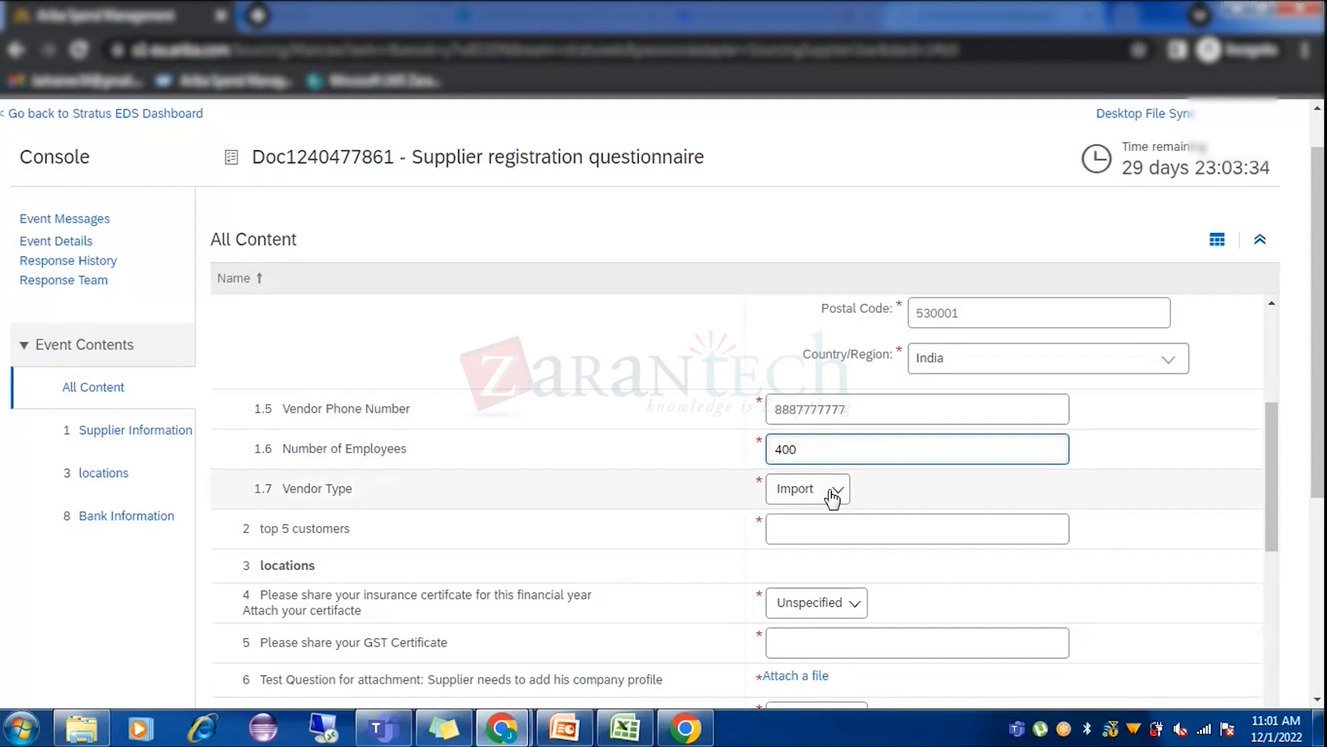
{"action": "left_click", "coordinate": [854, 533]}
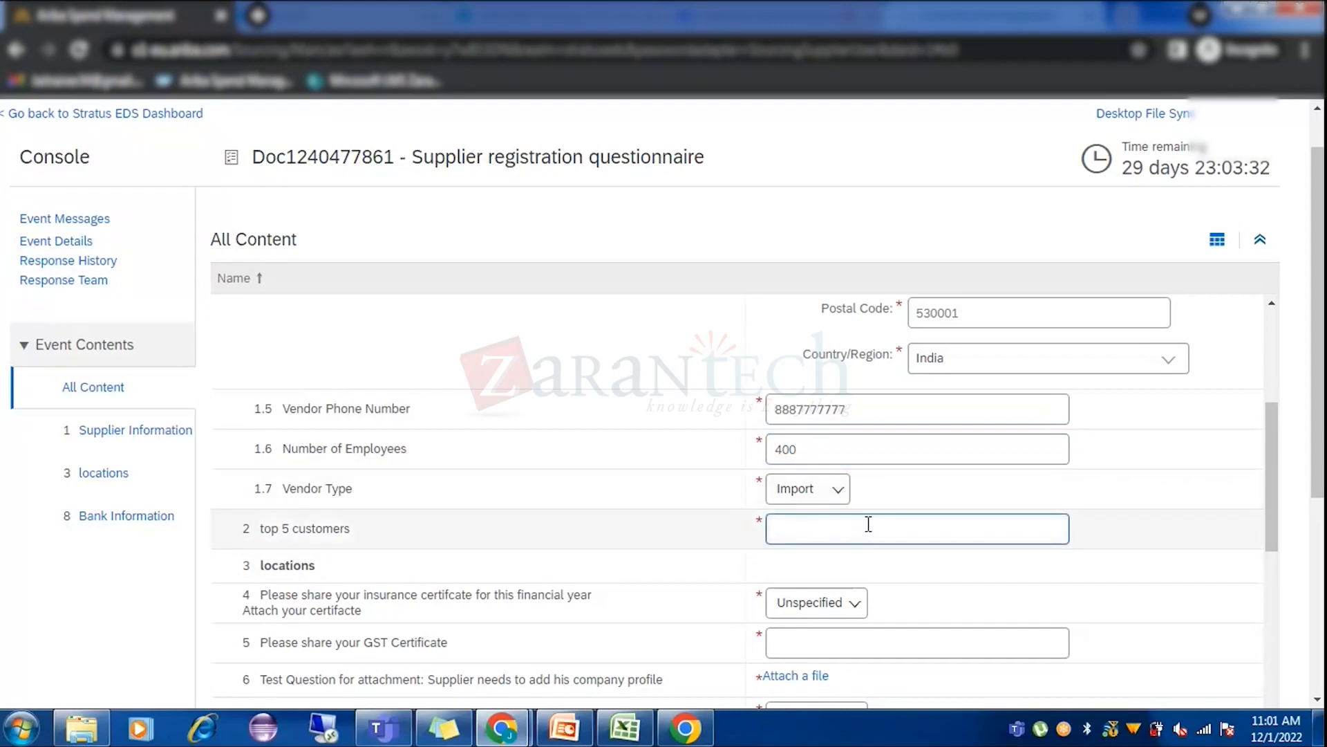
{"action": "type", "text": "NA"}
Answer No to the insurance certificate question and begin attaching a company profile file.
{"action": "scroll", "coordinate": [863, 524], "scroll_direction": "down", "scroll_amount": 3}
{"action": "left_click", "coordinate": [833, 407]}
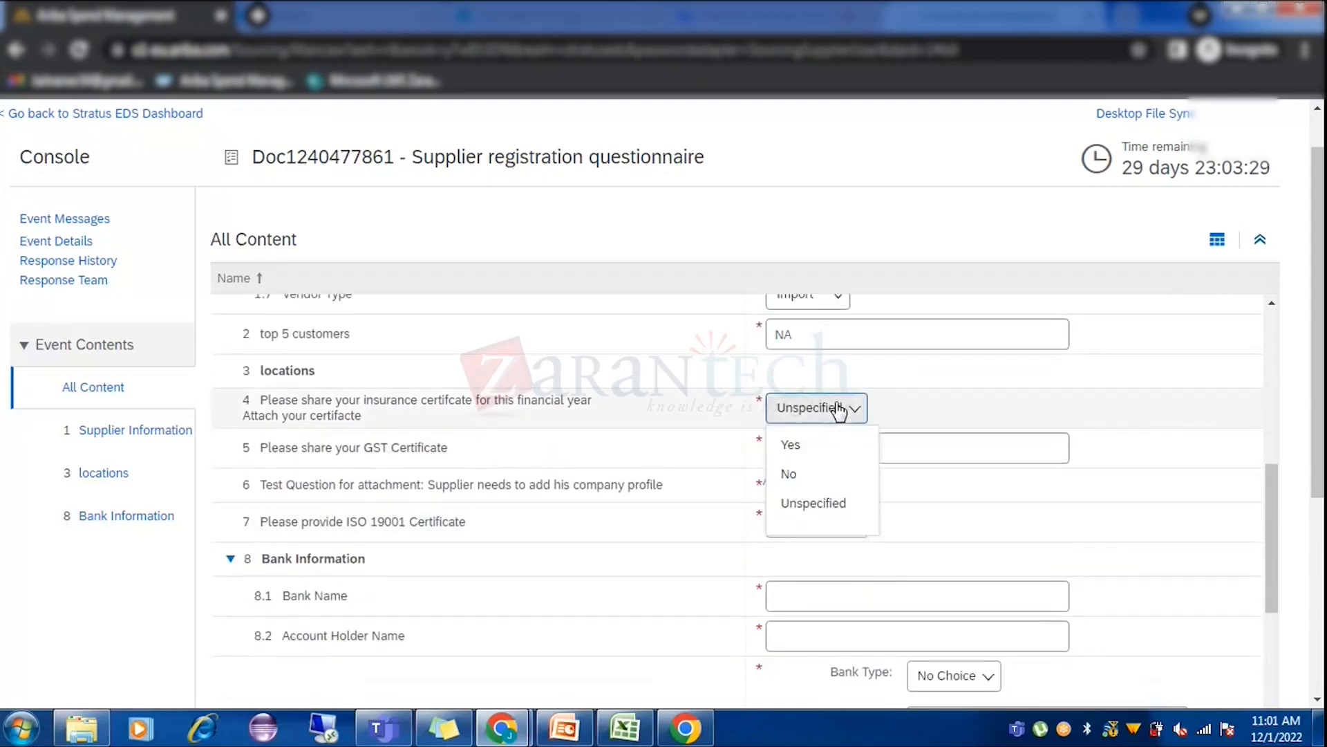
{"action": "left_click", "coordinate": [827, 474]}
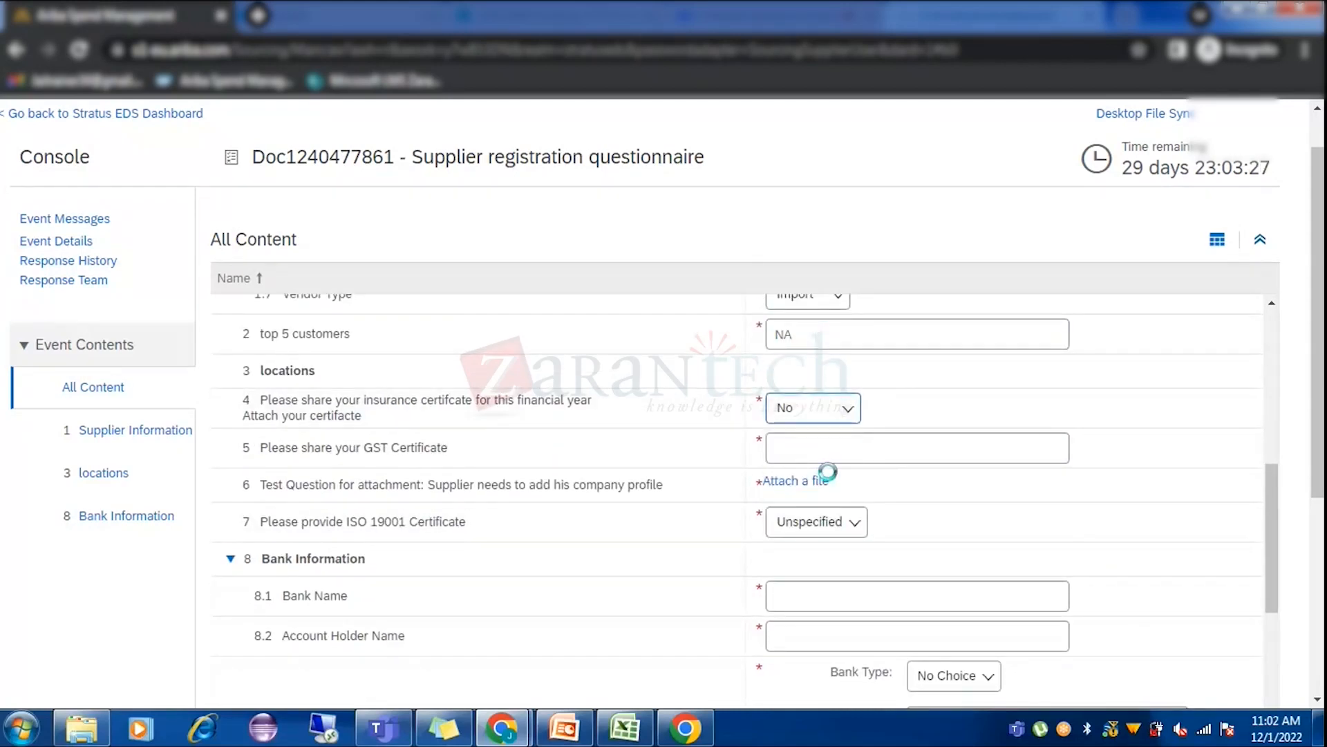
{"action": "left_click", "coordinate": [841, 440]}
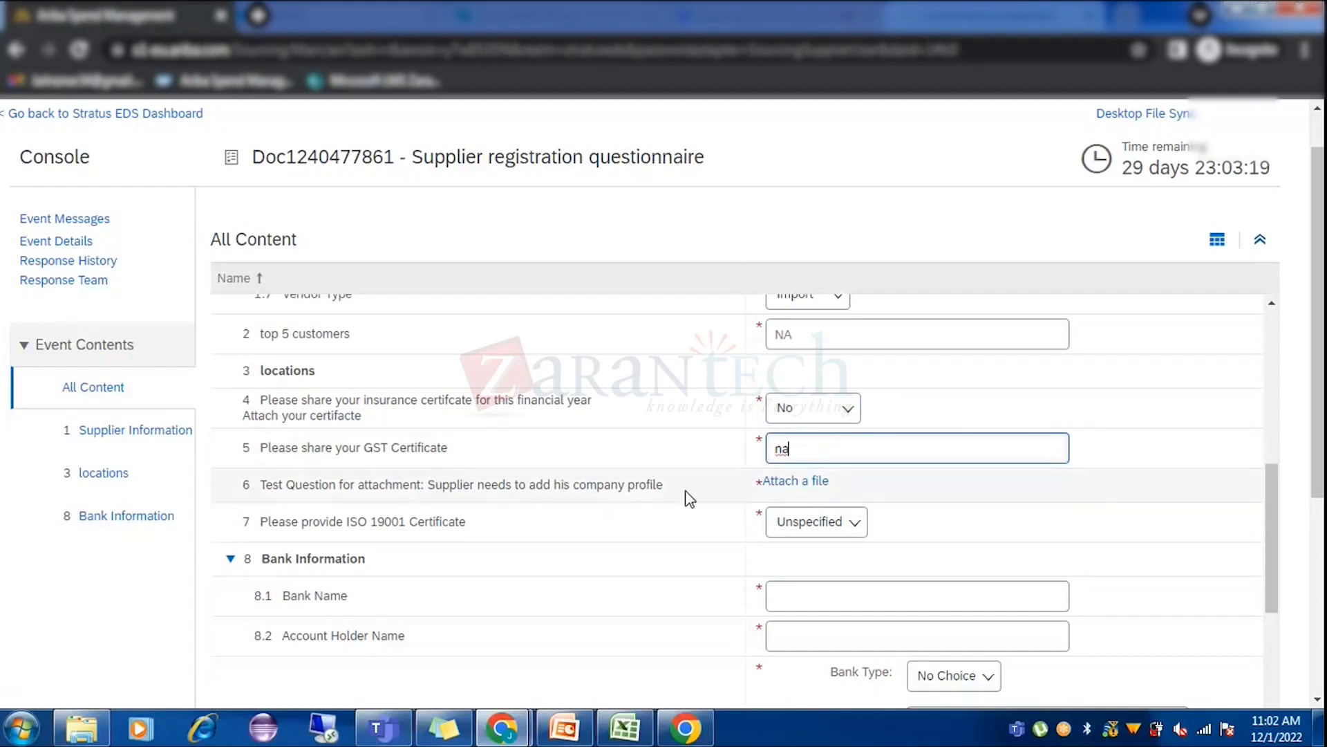
{"action": "left_click", "coordinate": [792, 483]}
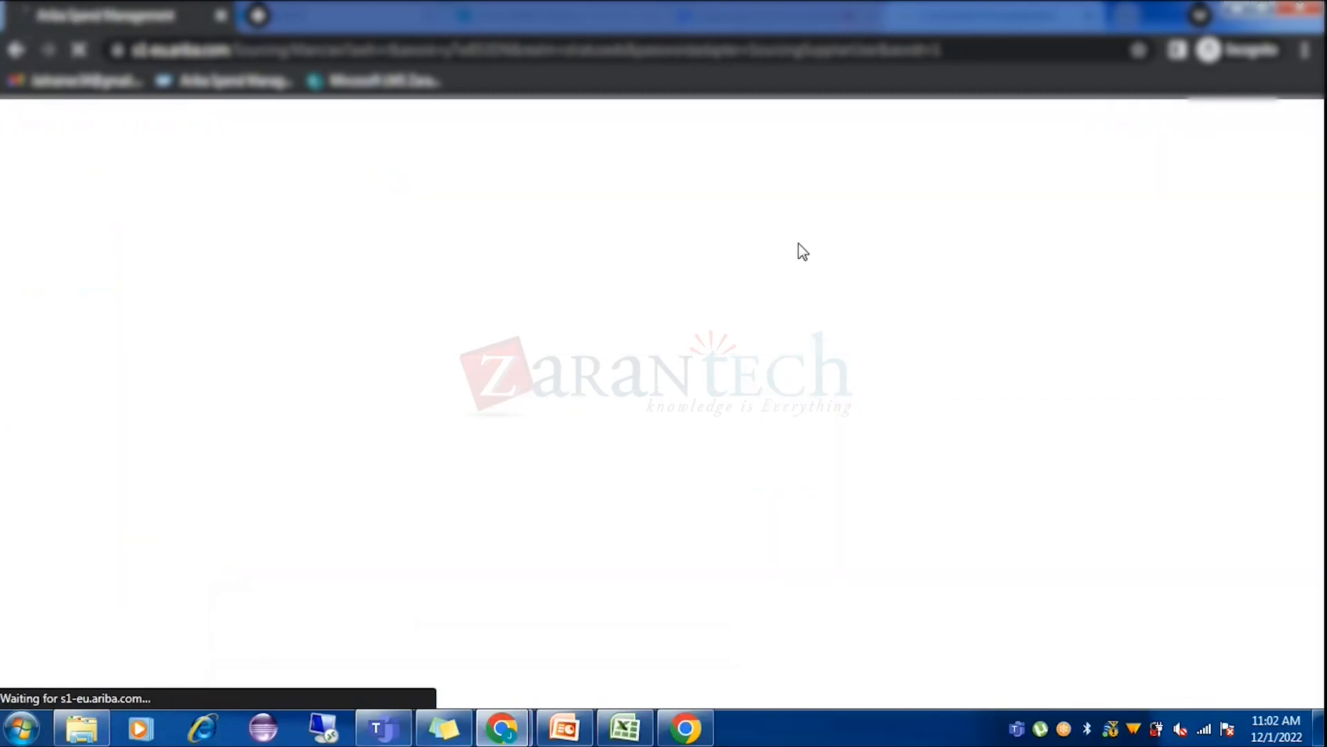
Attach Test Doc supplier template from the Zarantech Training folder to the company profile question.
{"action": "left_click", "coordinate": [145, 336]}
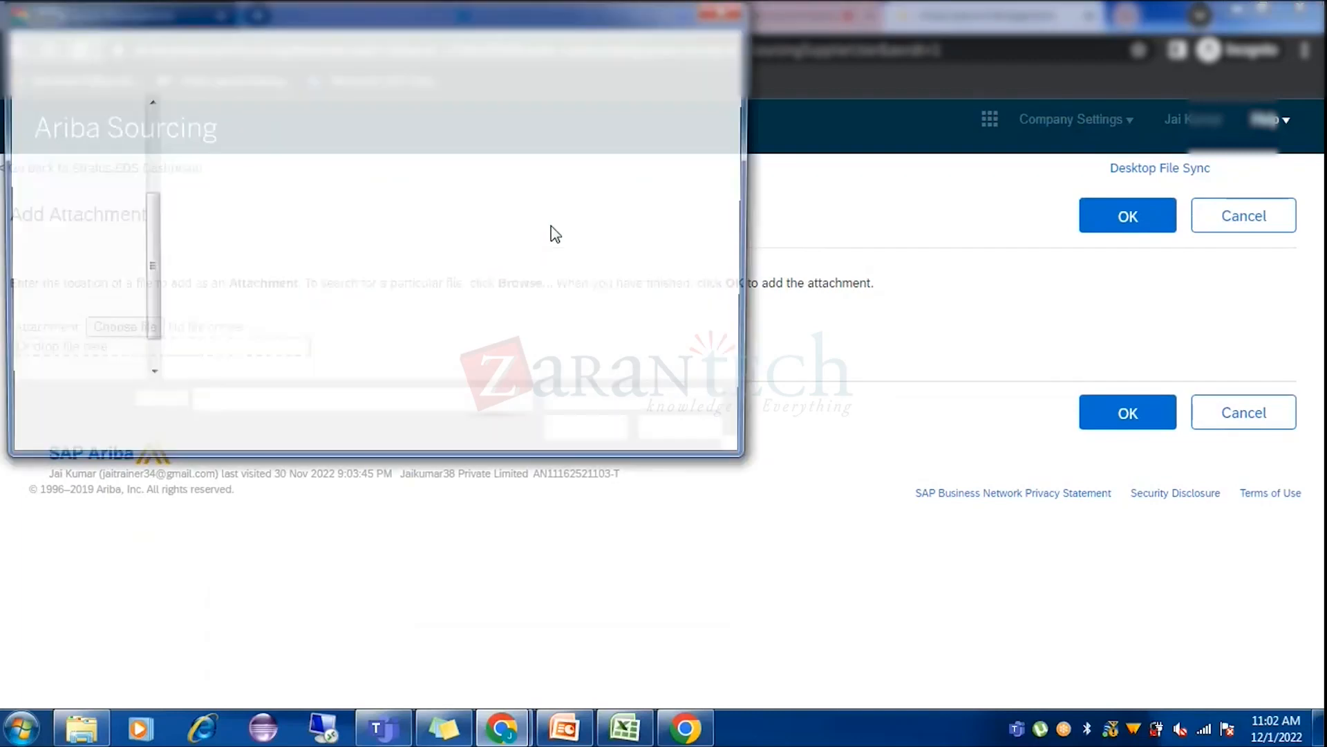
{"action": "left_click", "coordinate": [86, 132]}
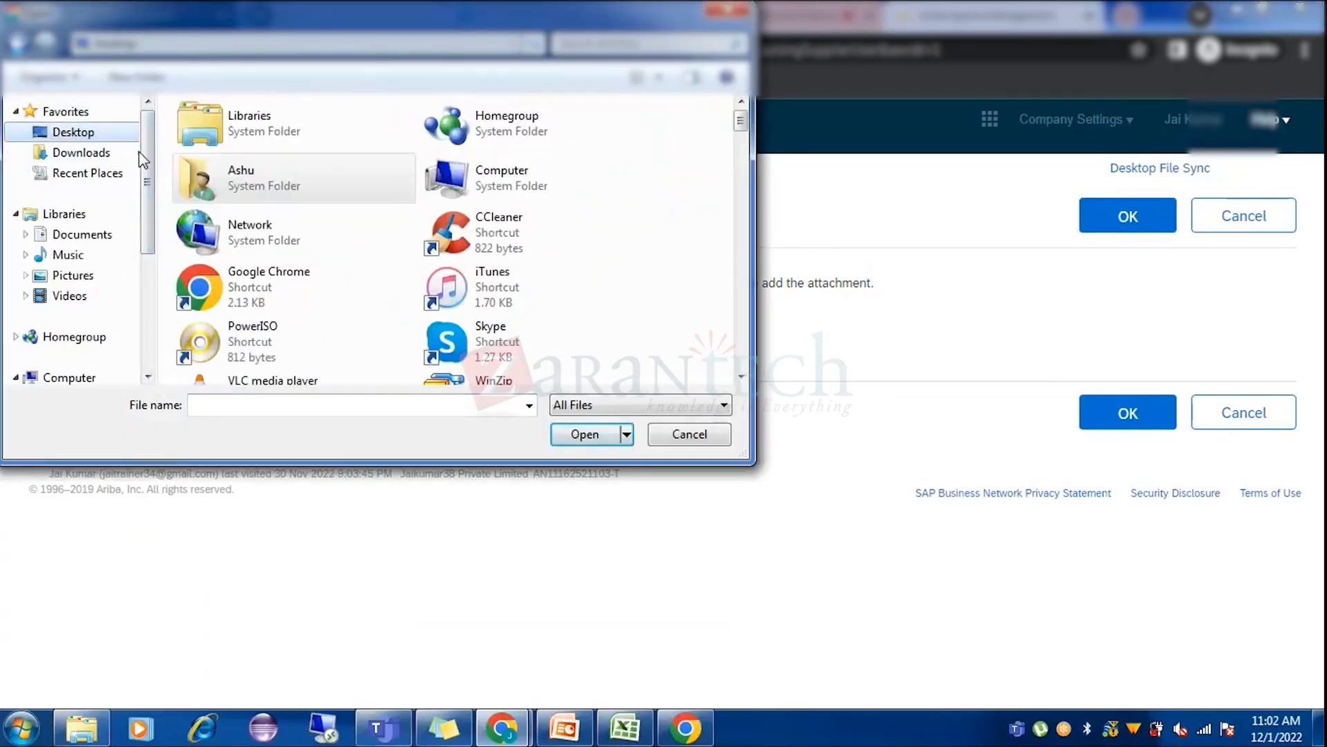
{"action": "scroll", "coordinate": [394, 263], "scroll_direction": "down", "scroll_amount": 4}
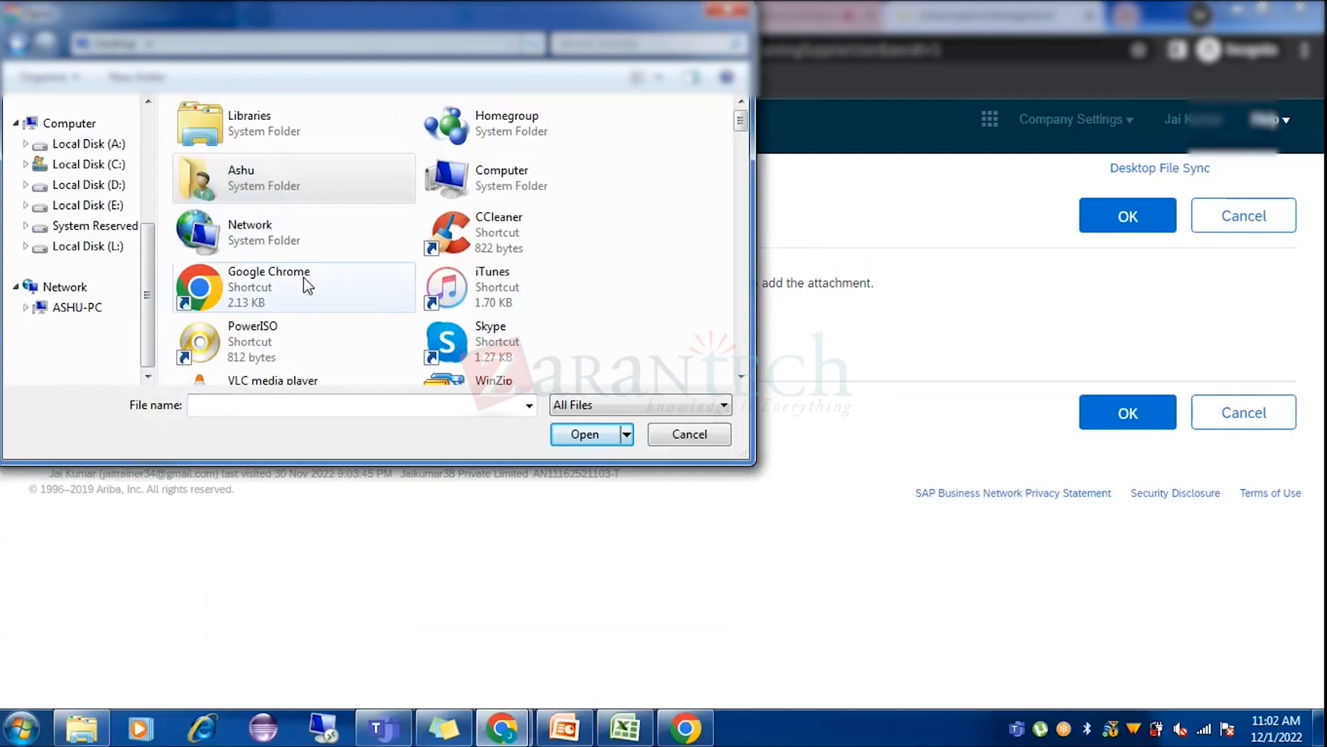
{"action": "left_click", "coordinate": [537, 290]}
{"action": "scroll", "coordinate": [593, 300], "scroll_direction": "down", "scroll_amount": 5}
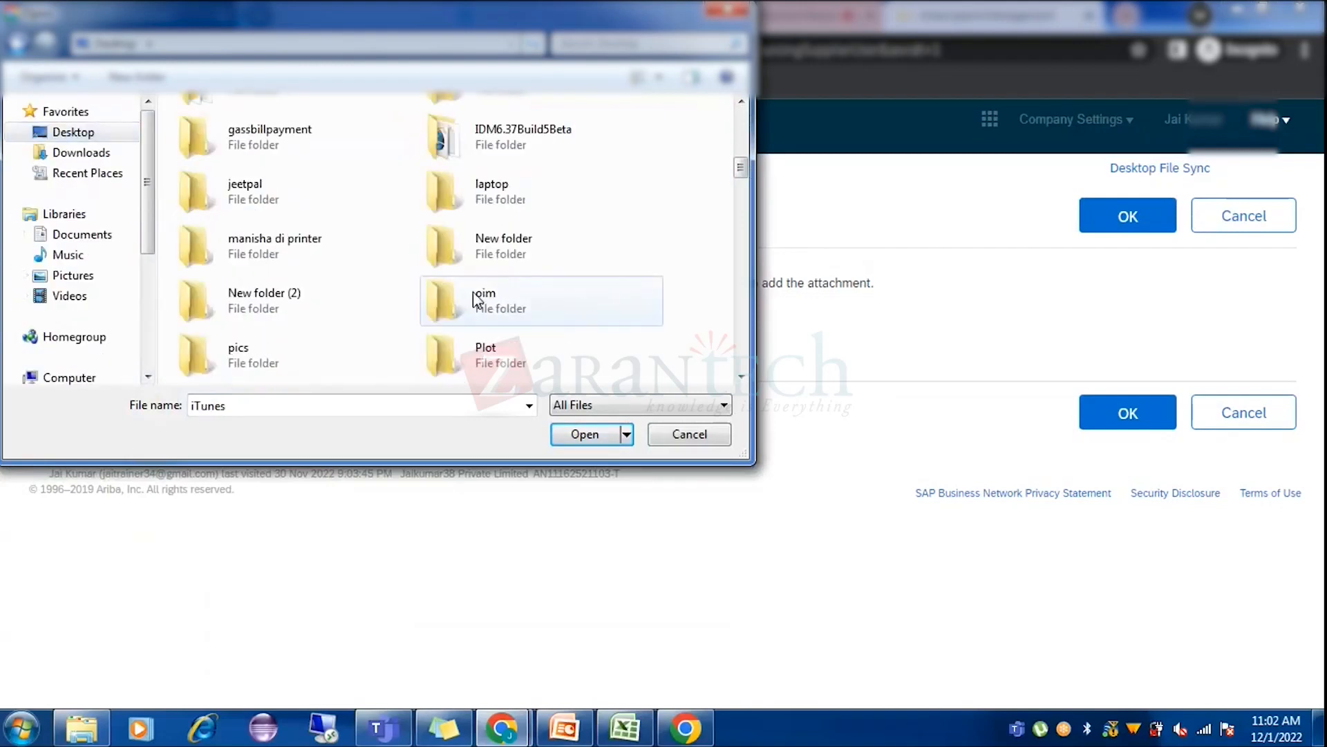
{"action": "scroll", "coordinate": [414, 318], "scroll_direction": "down", "scroll_amount": 3}
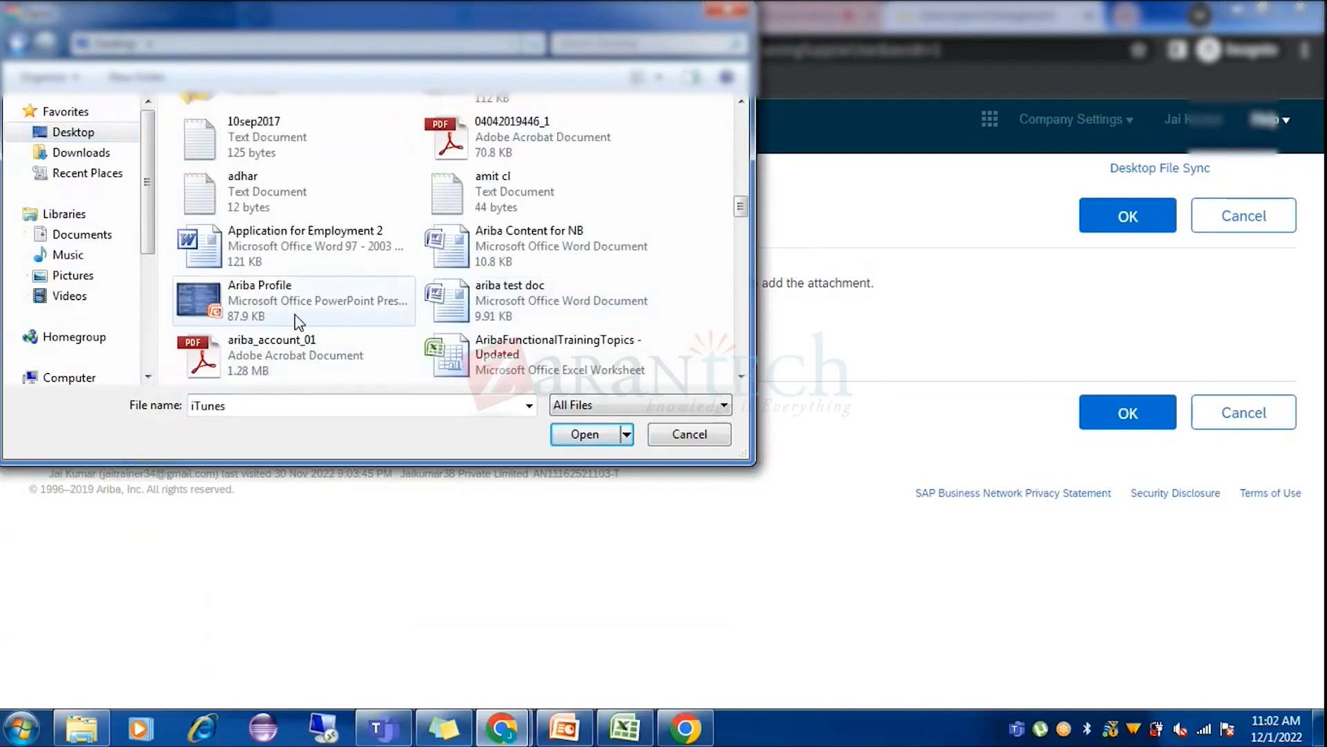
{"action": "scroll", "coordinate": [511, 314], "scroll_direction": "up", "scroll_amount": 3}
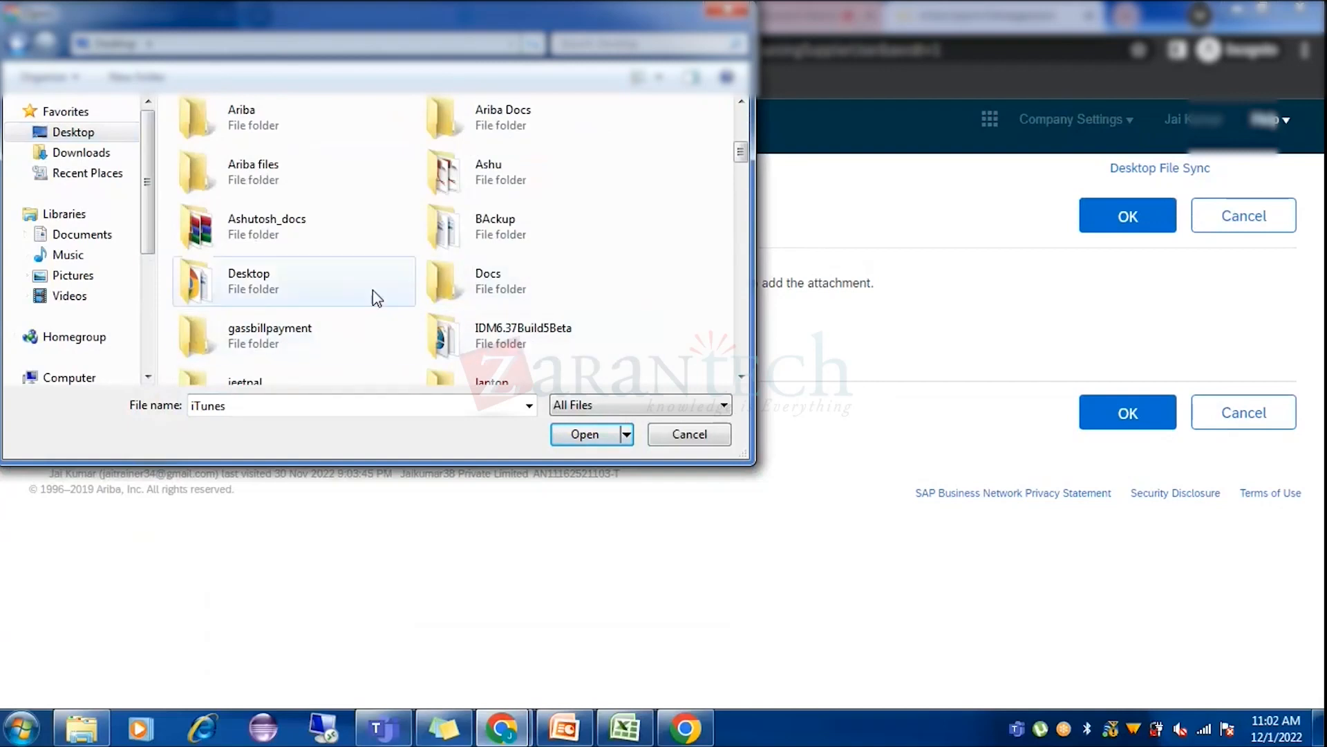
{"action": "left_click", "coordinate": [320, 235]}
{"action": "scroll", "coordinate": [320, 235], "scroll_direction": "down", "scroll_amount": 3}
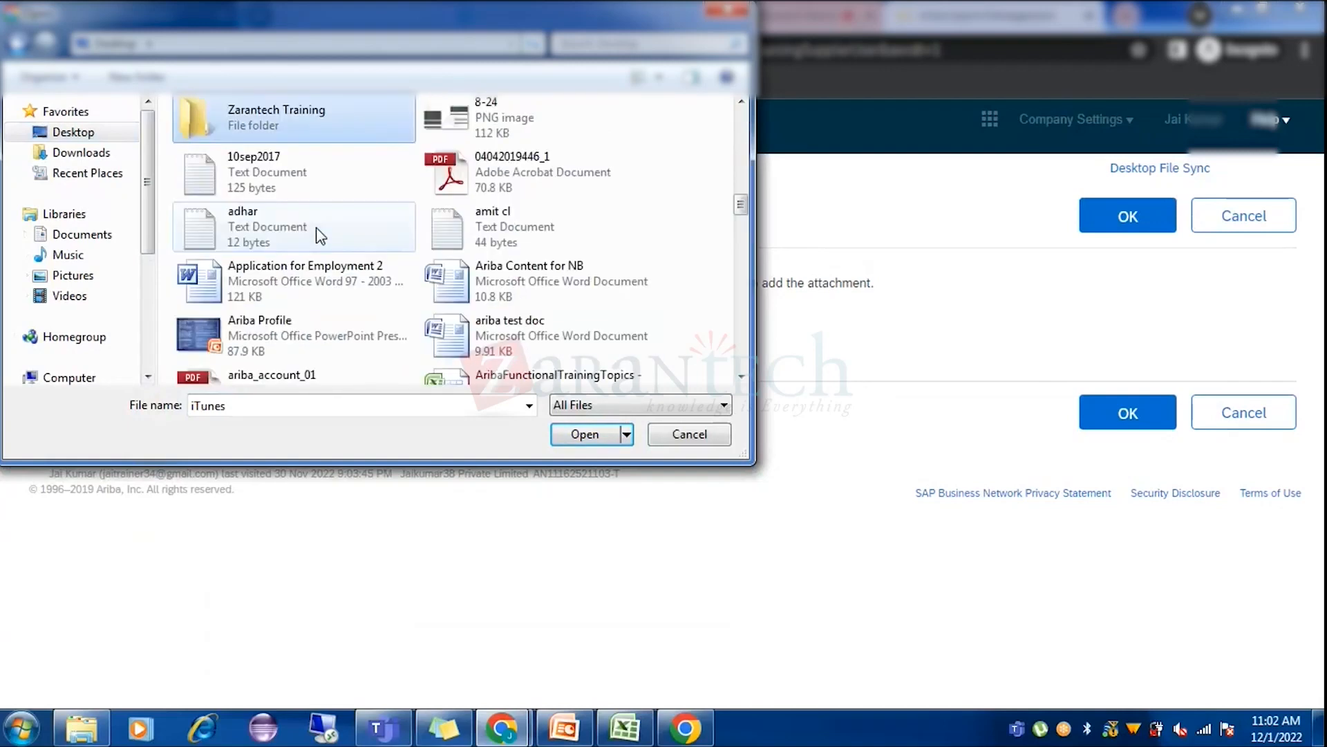
{"action": "double_click", "coordinate": [287, 114]}
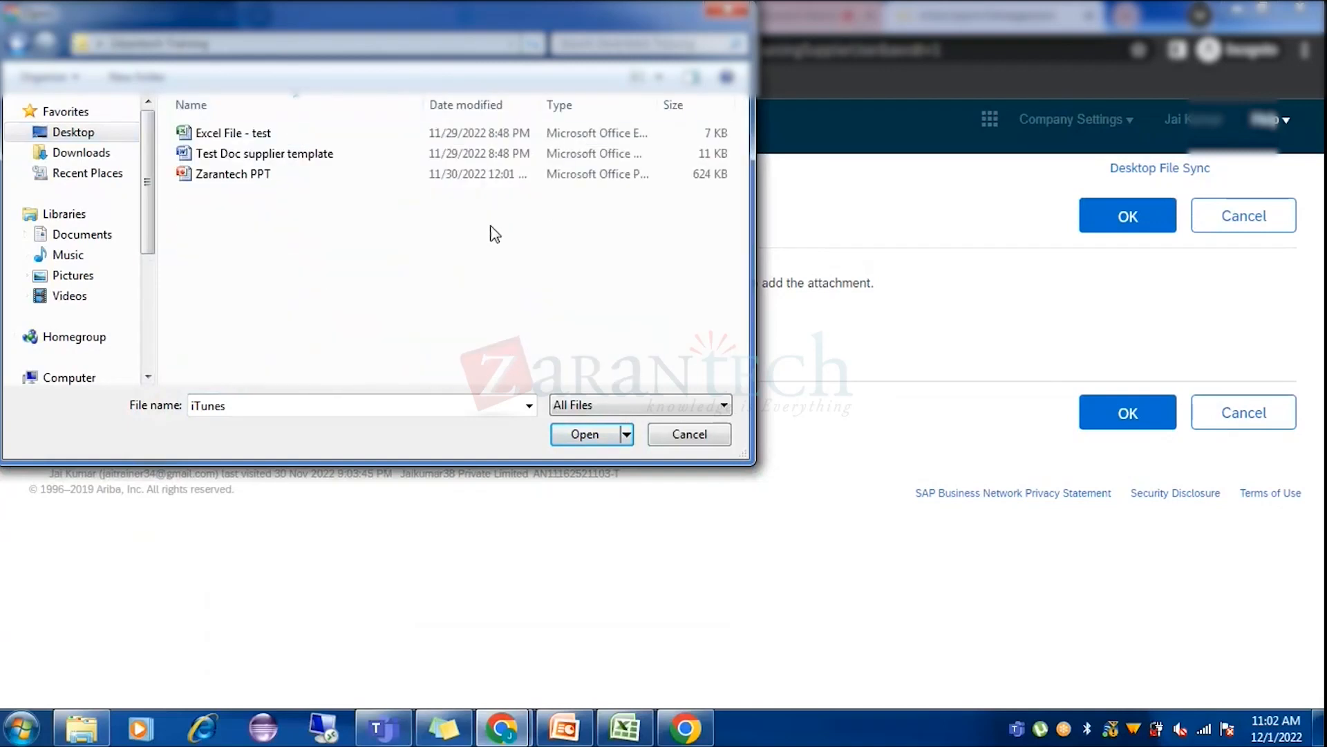
{"action": "left_click", "coordinate": [250, 153]}
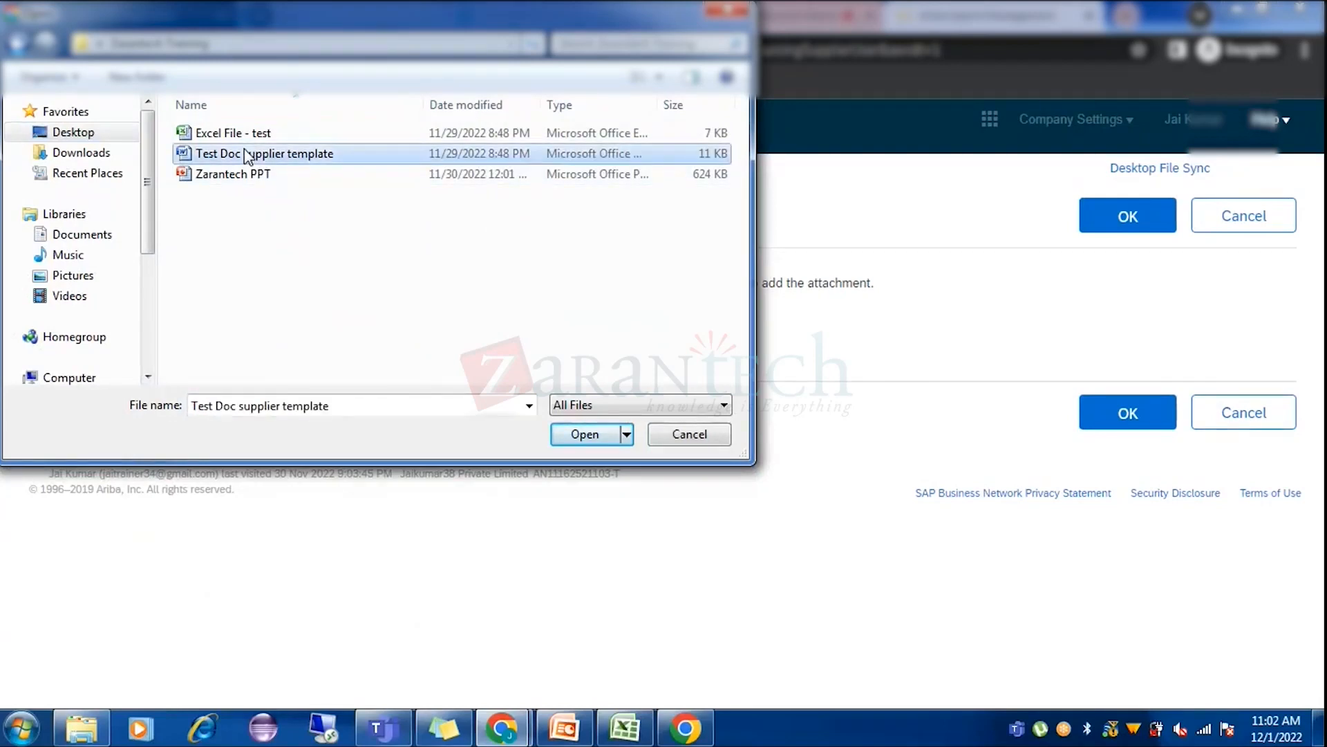
{"action": "left_click", "coordinate": [582, 435]}
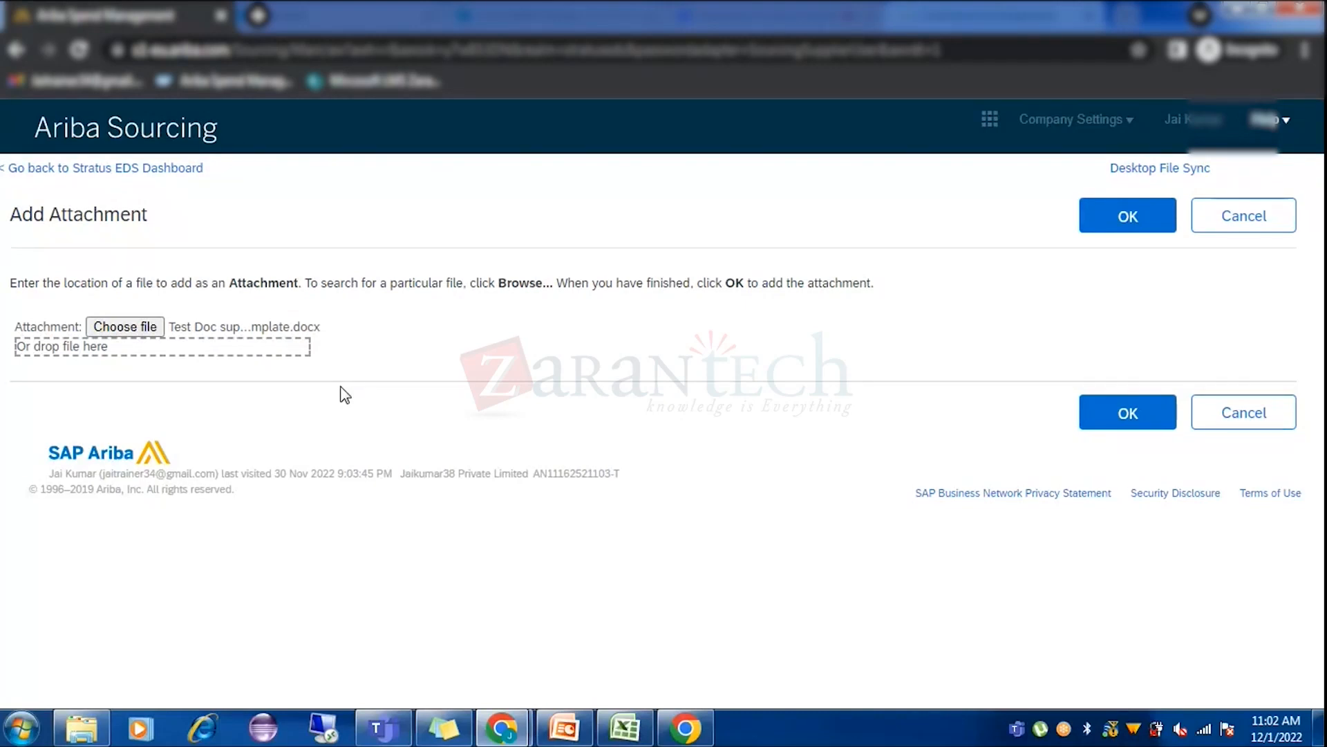
{"action": "left_click", "coordinate": [1127, 218]}
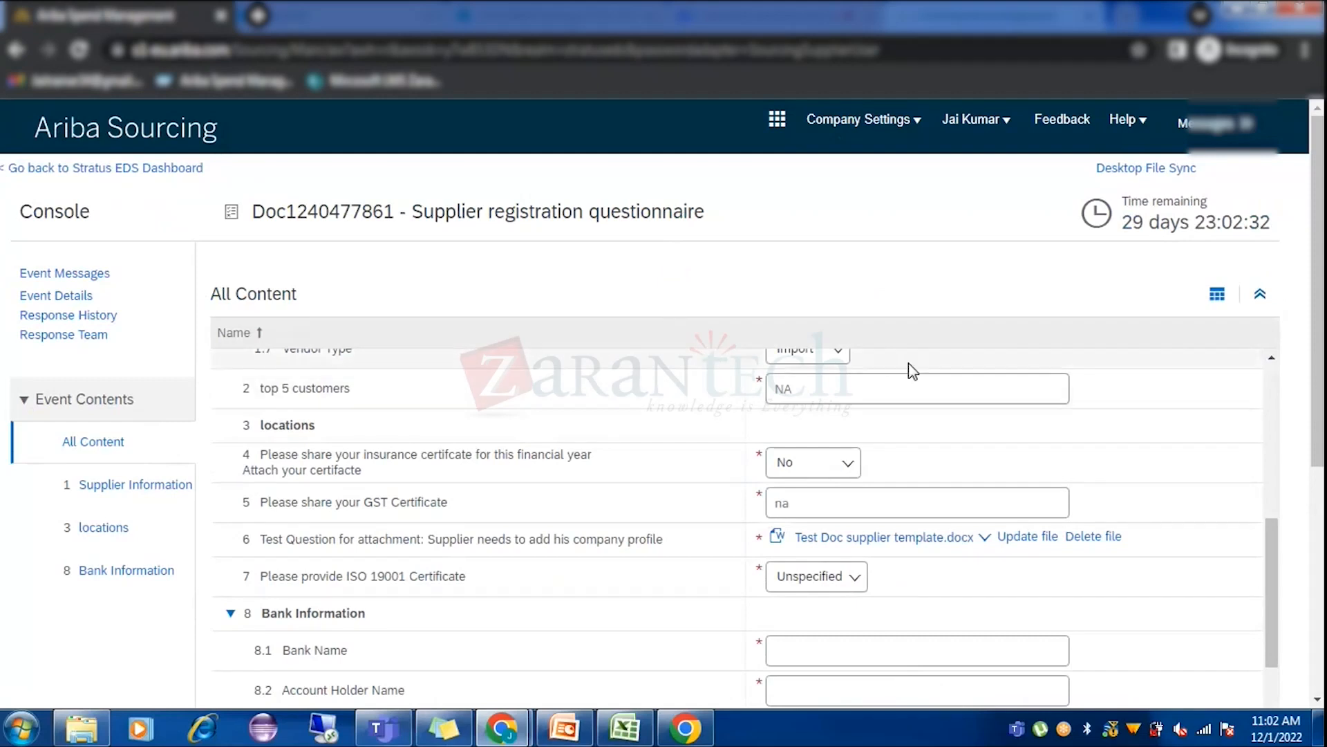
Answer No for the ISO 19001 certificate question.
{"action": "scroll", "coordinate": [909, 371], "scroll_direction": "down", "scroll_amount": 4}
{"action": "left_click_drag", "start_coordinate": [1317, 314], "coordinate": [1317, 388]}
{"action": "scroll", "coordinate": [877, 407], "scroll_direction": "up", "scroll_amount": 3}
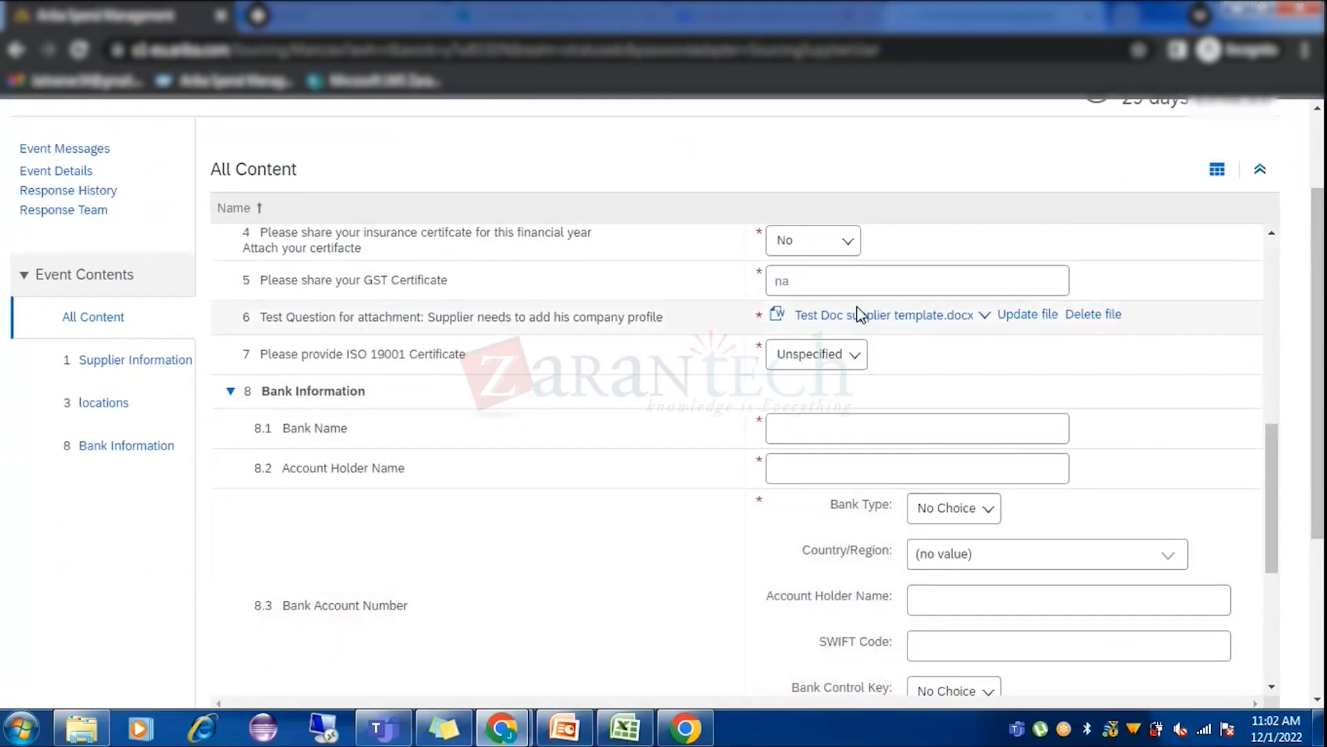
{"action": "left_click", "coordinate": [840, 354]}
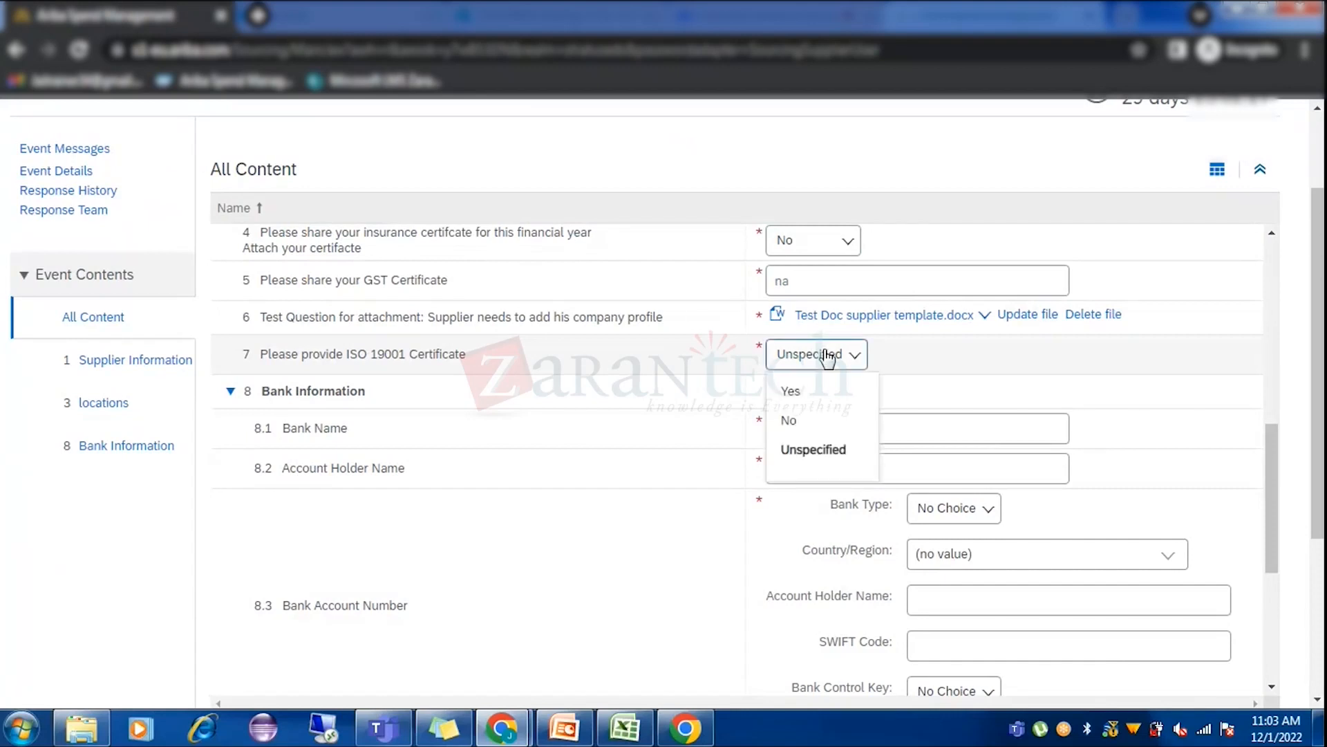
{"action": "left_click", "coordinate": [823, 422]}
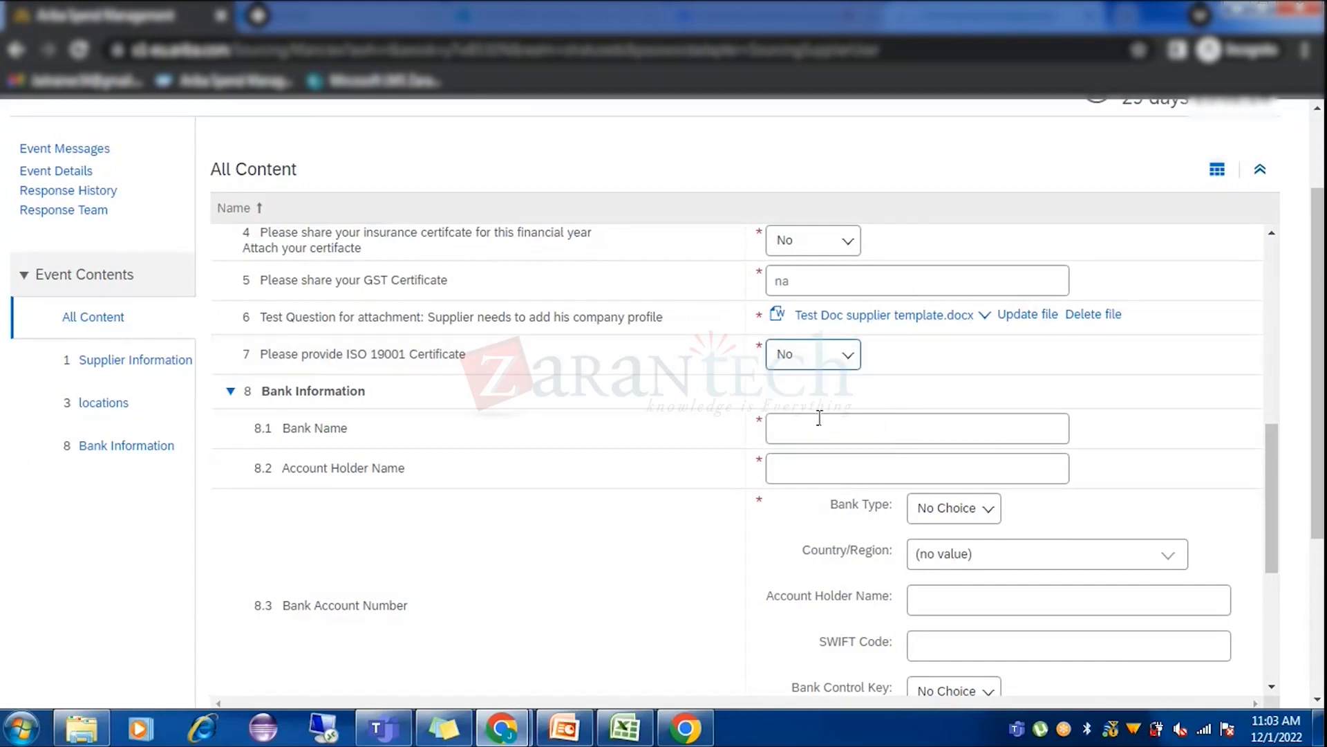
Enter bank name 'test bank', the account holder's name, and Domestic bank type.
{"action": "left_click", "coordinate": [840, 422]}
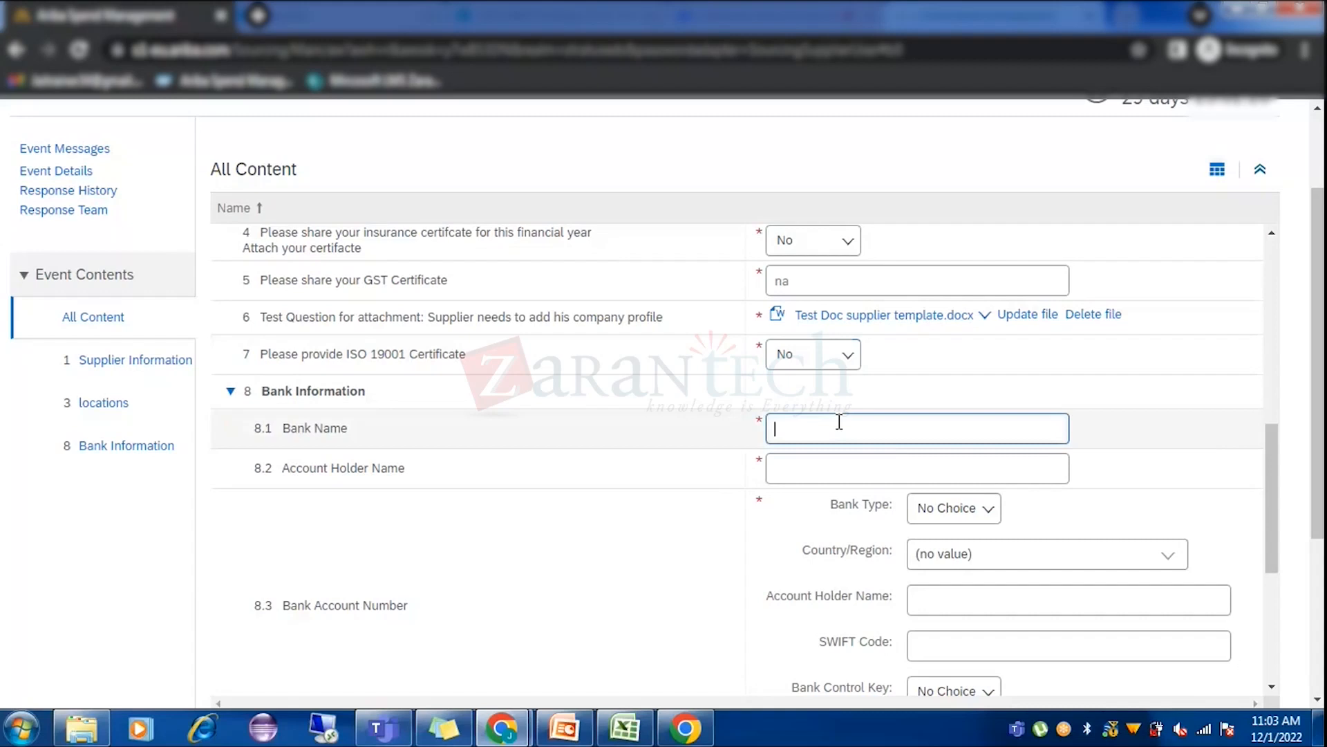
{"action": "type", "text": "test bank"}
{"action": "left_click", "coordinate": [834, 469]}
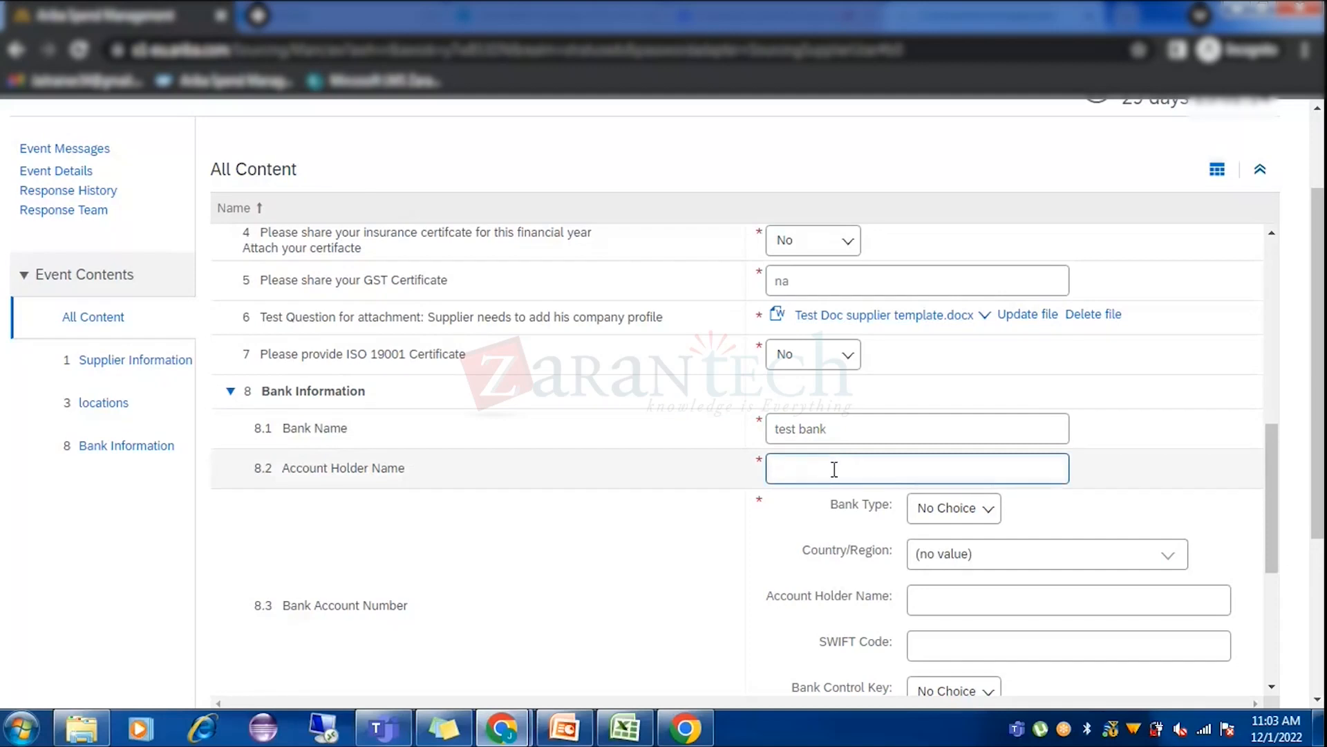
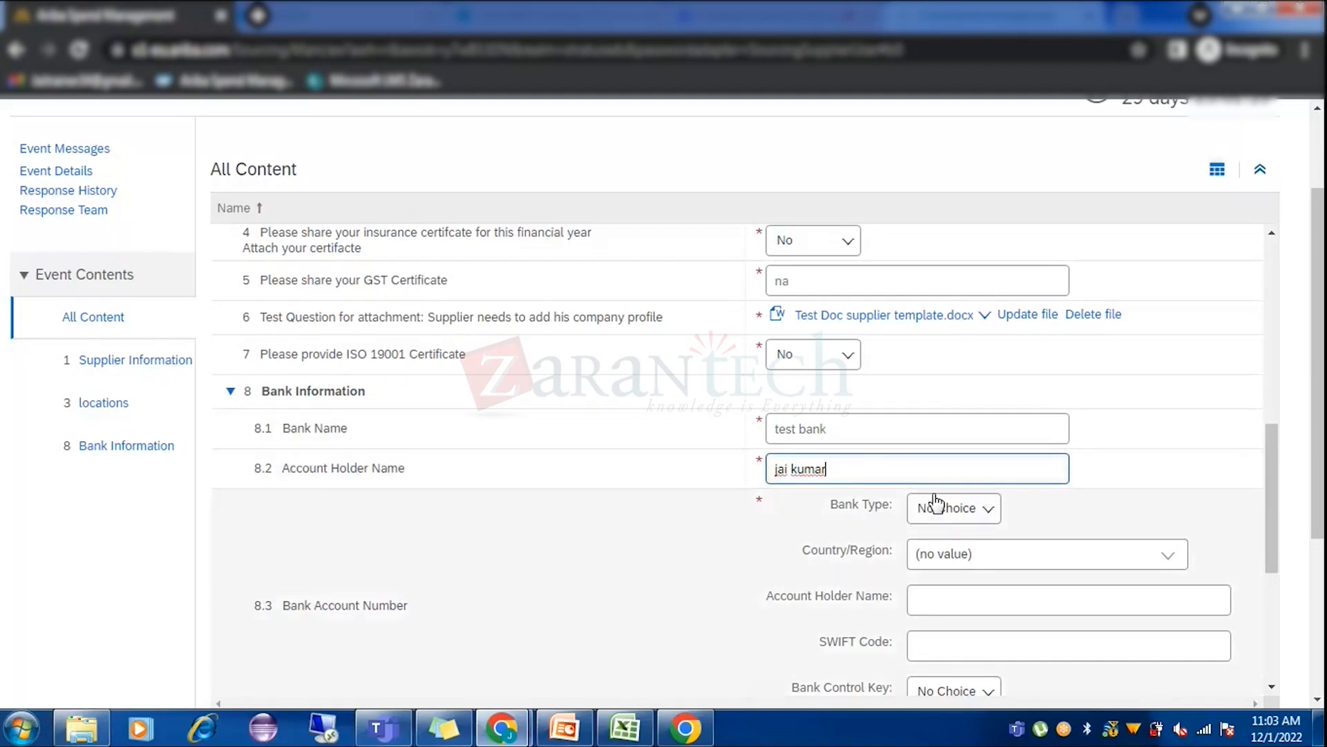
{"action": "left_click", "coordinate": [940, 508]}
{"action": "left_click", "coordinate": [960, 584]}
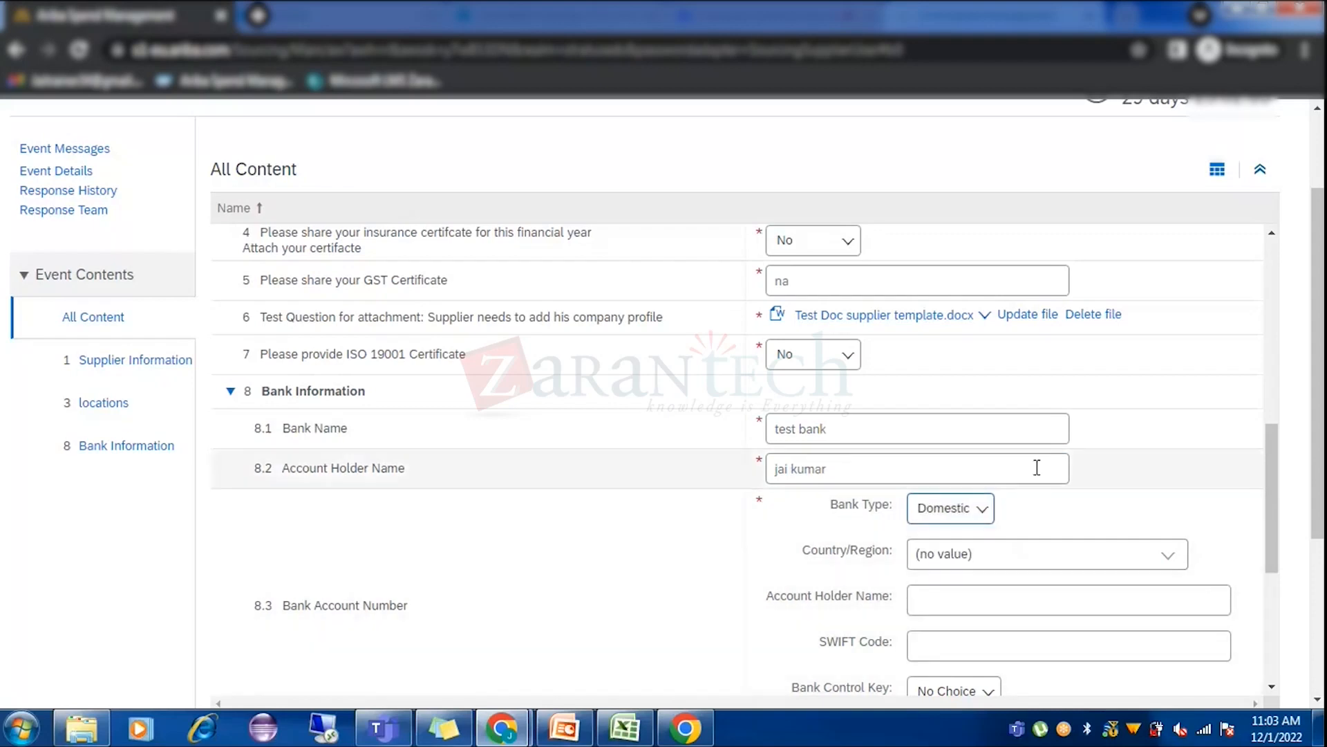
{"action": "scroll", "coordinate": [1038, 467], "scroll_direction": "down", "scroll_amount": 3}
{"action": "left_click", "coordinate": [1165, 362]}
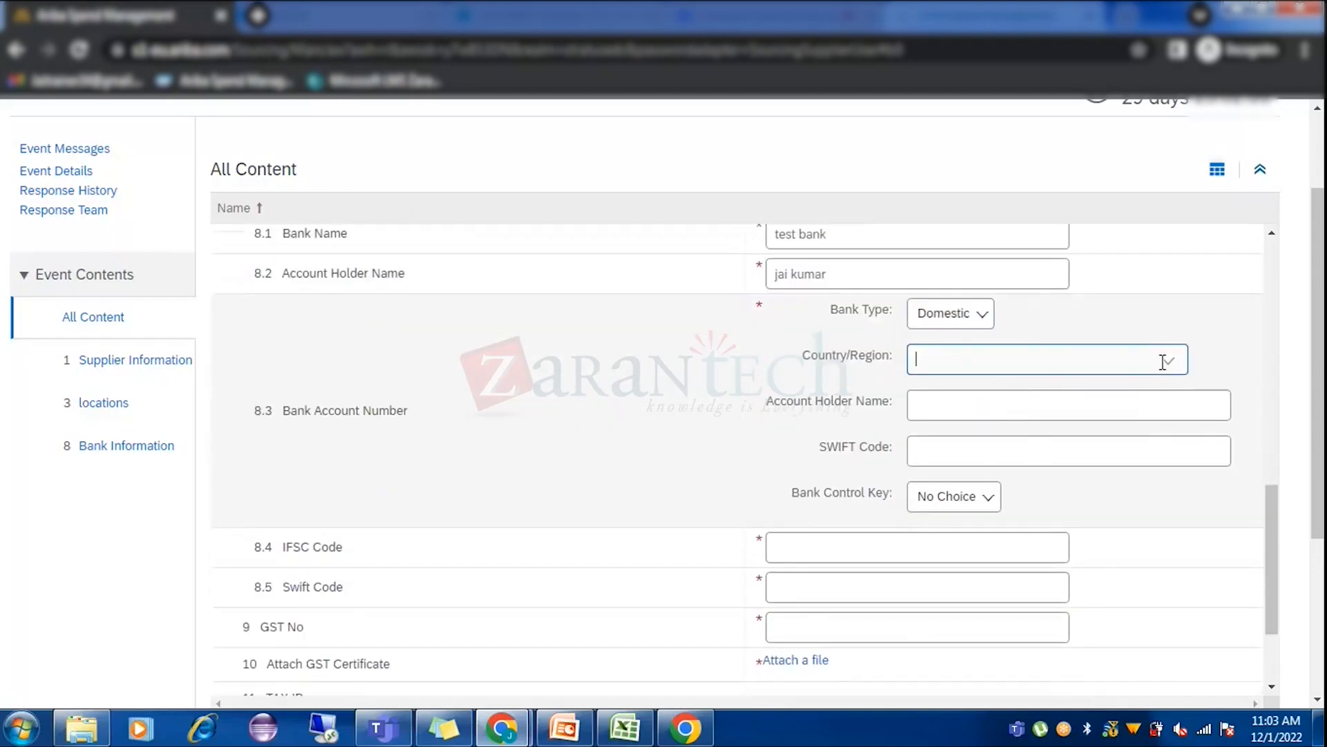
Search for and select India as the bank's country/region.
{"action": "left_click", "coordinate": [1061, 389]}
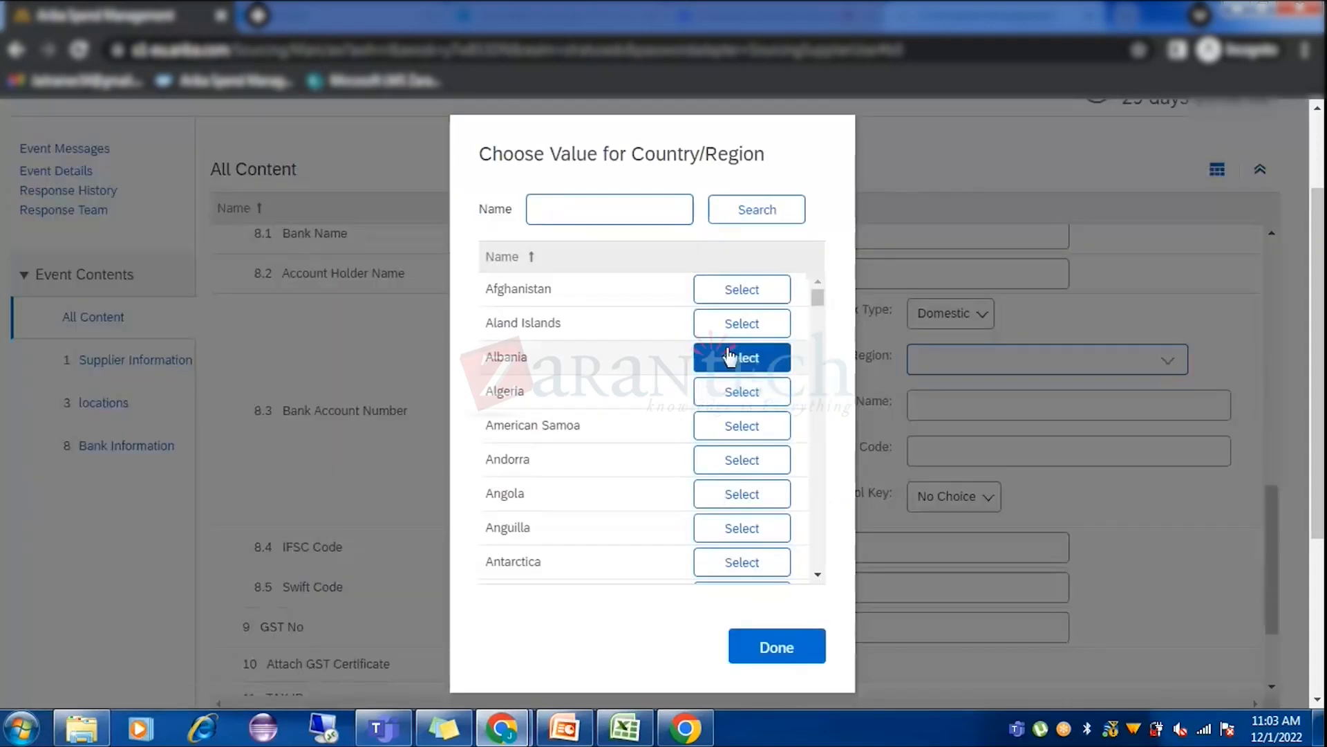
{"action": "type", "text": "india"}
{"action": "key", "text": "Return"}
{"action": "left_click", "coordinate": [738, 444]}
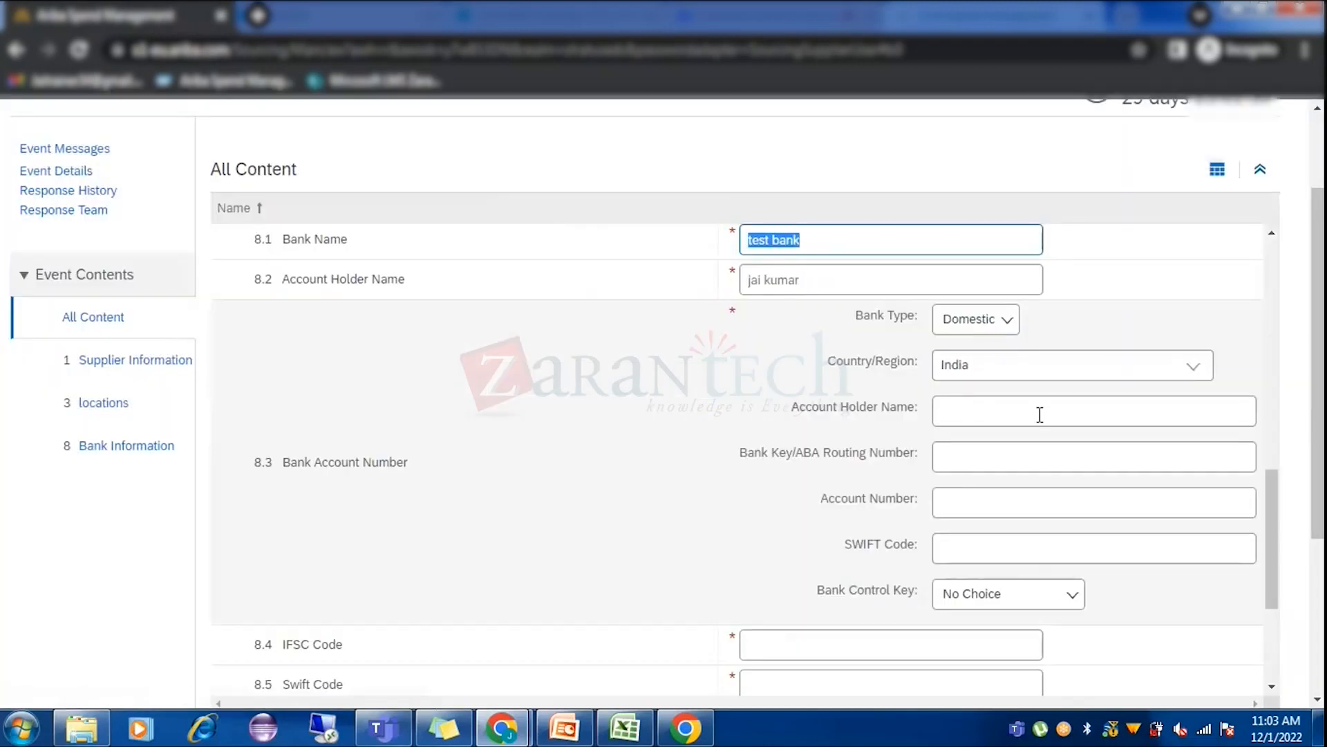
Enter the account holder, routing number, account number and SWIFT code, and choose Savings Account [10].
{"action": "left_click", "coordinate": [1039, 414]}
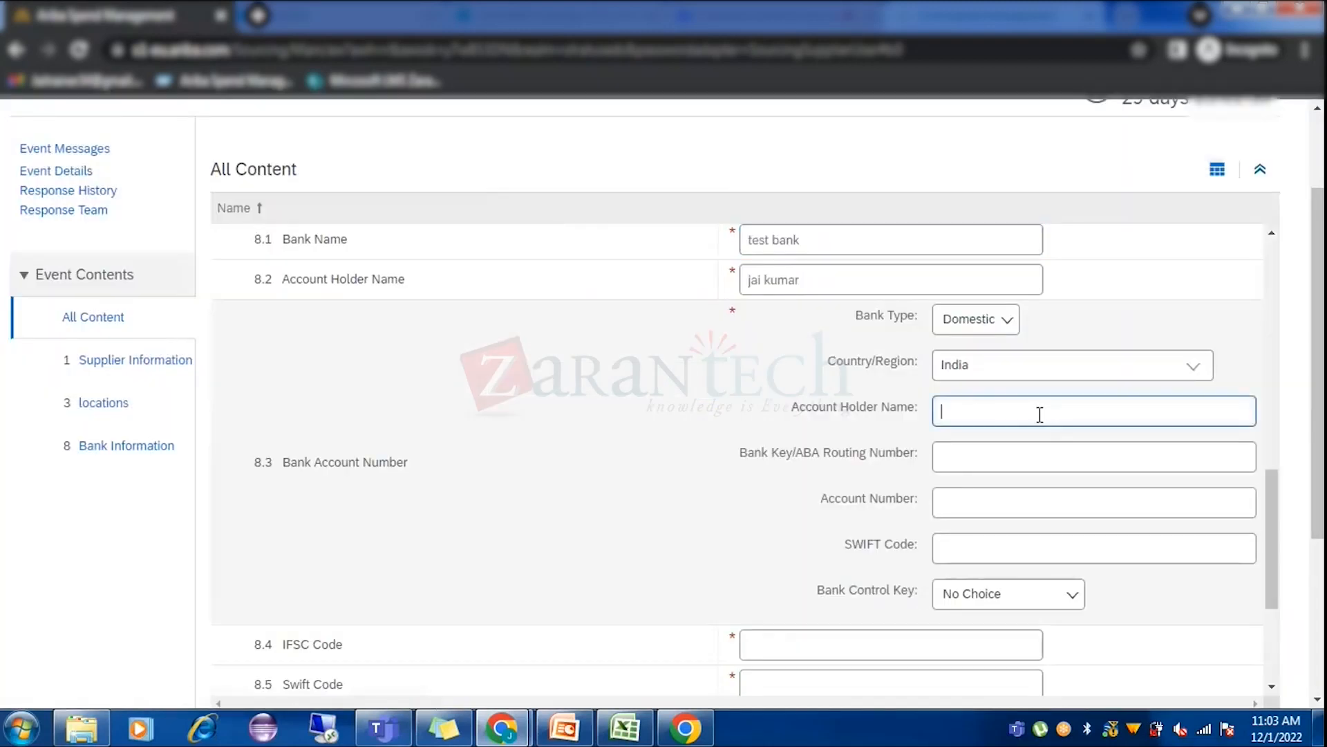
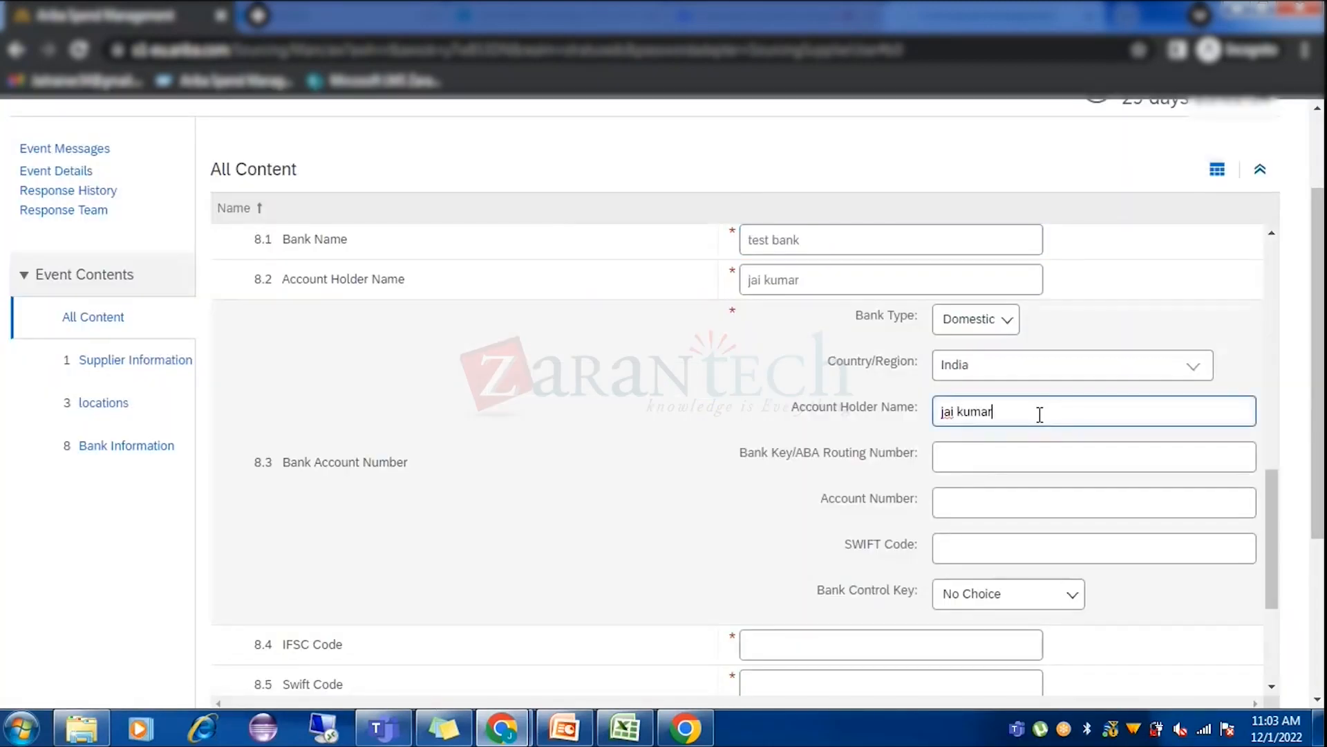
{"action": "left_click", "coordinate": [962, 453]}
{"action": "type", "text": "43432"}
{"action": "left_click", "coordinate": [979, 497]}
{"action": "type", "text": "23425325"}
{"action": "left_click", "coordinate": [979, 544]}
{"action": "type", "text": "324"}
{"action": "left_click", "coordinate": [1009, 598]}
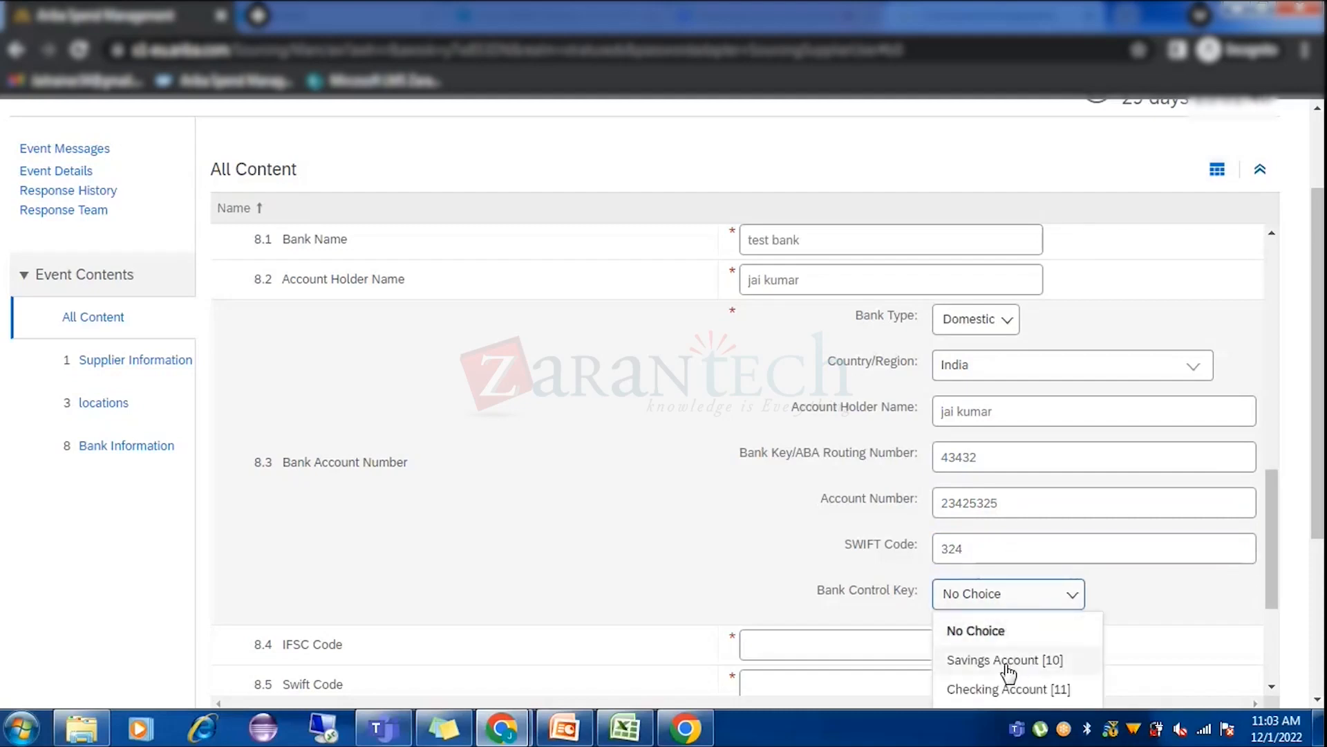
{"action": "left_click", "coordinate": [1009, 662]}
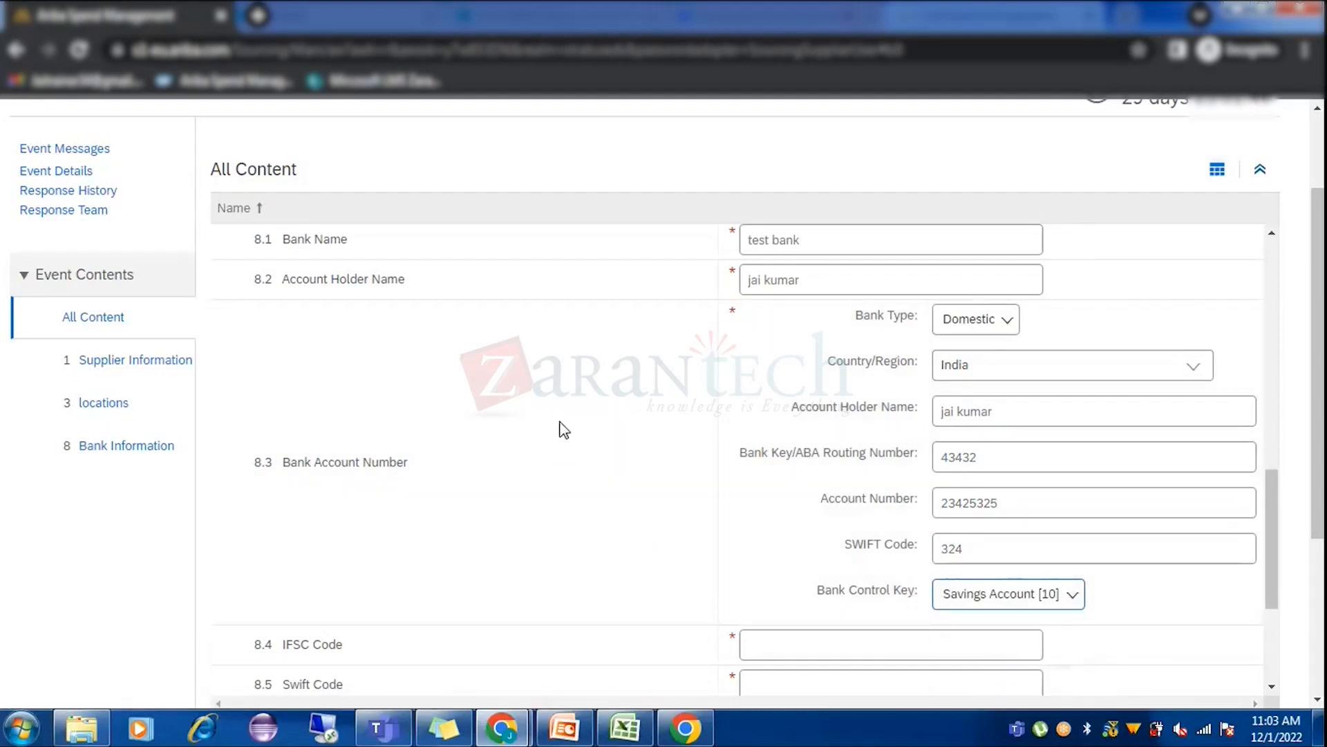
Fill in the IFSC code, Swift Code and GST No, then start the GST certificate attachment.
{"action": "scroll", "coordinate": [563, 429], "scroll_direction": "down", "scroll_amount": 4}
{"action": "left_click", "coordinate": [782, 411]}
{"action": "type", "text": "253252"}
{"action": "left_click", "coordinate": [777, 450]}
{"action": "type", "text": "25425"}
{"action": "left_click", "coordinate": [790, 488]}
{"action": "type", "text": "255252"}
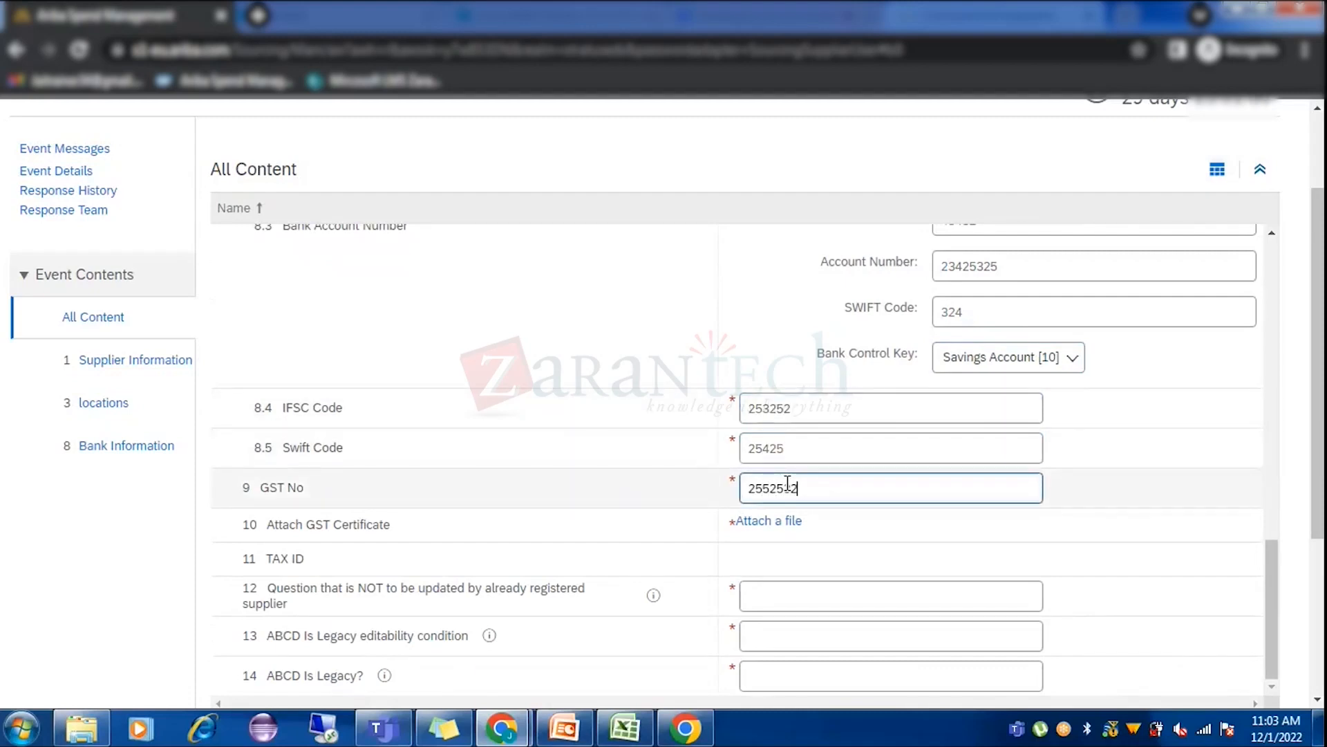
{"action": "left_click", "coordinate": [768, 523]}
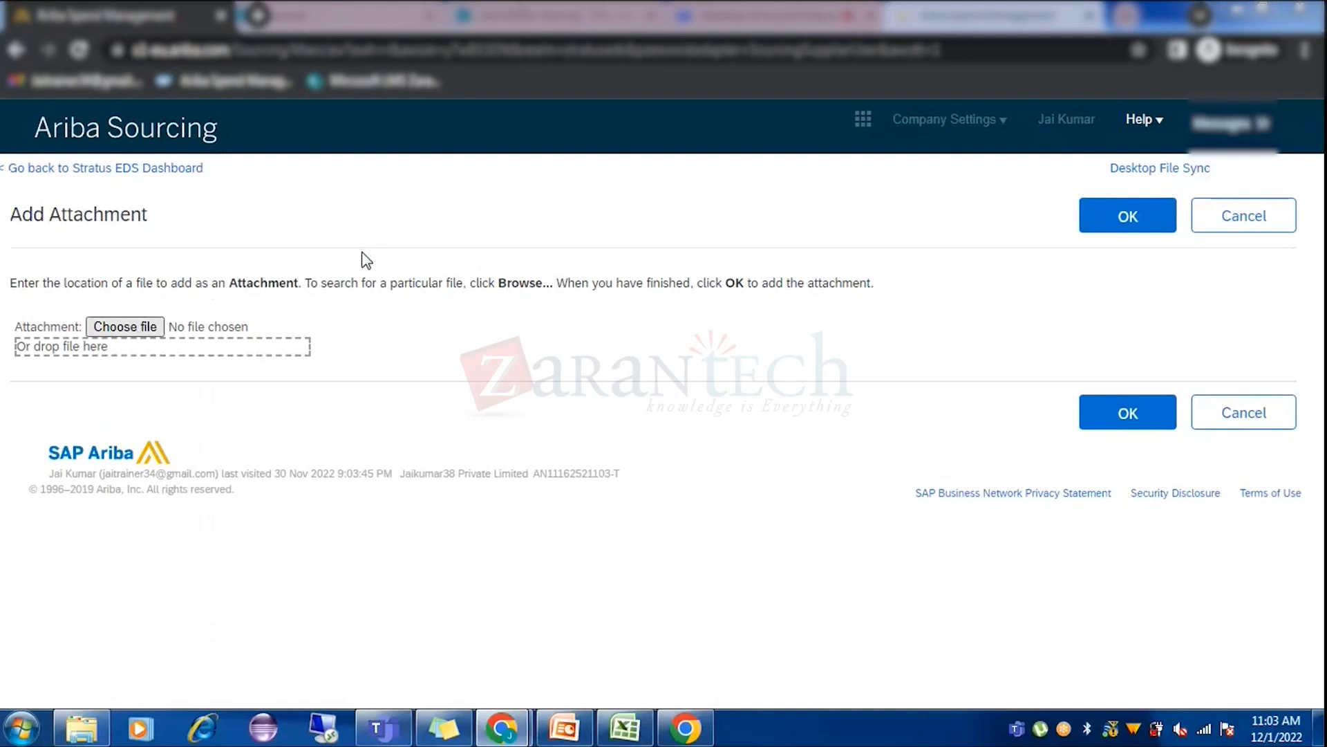
Attach Test Doc supplier template as the GST certificate and move to question 12.
{"action": "double_click", "coordinate": [254, 156]}
{"action": "left_click", "coordinate": [1128, 413]}
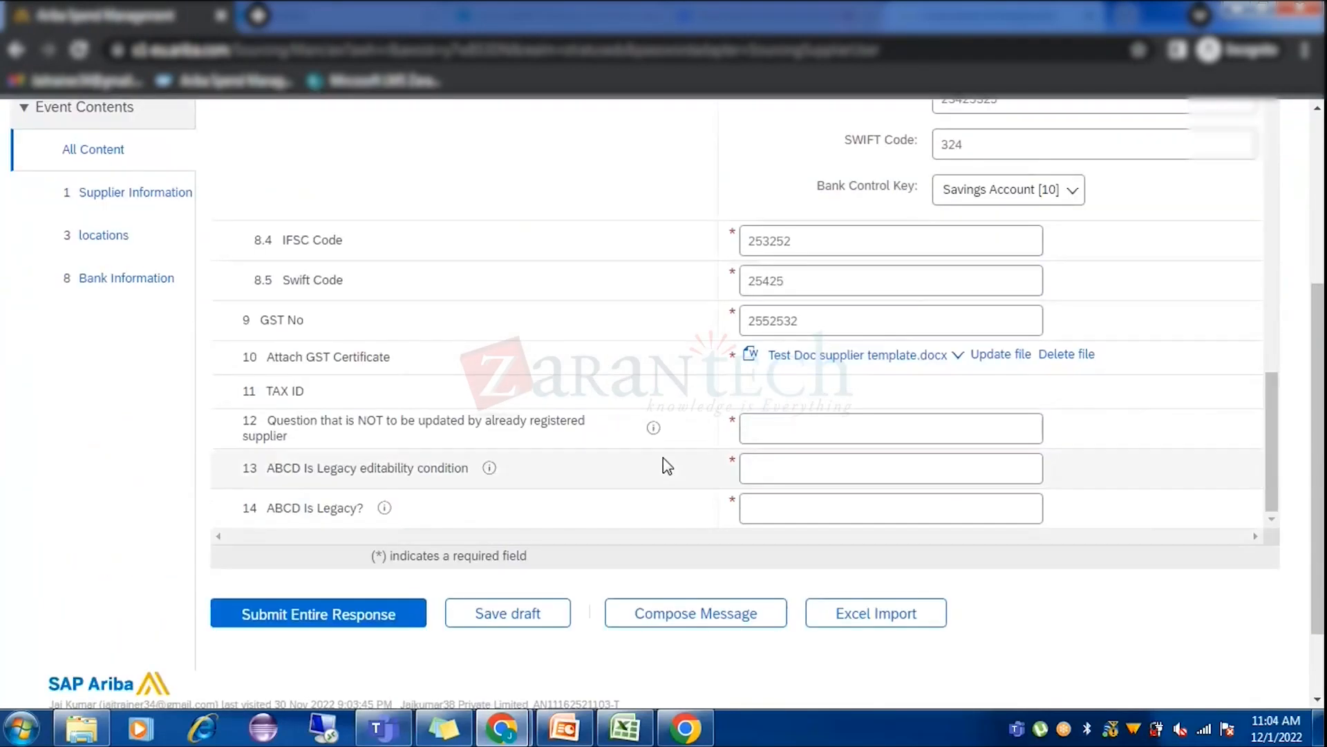
{"action": "left_click", "coordinate": [805, 423]}
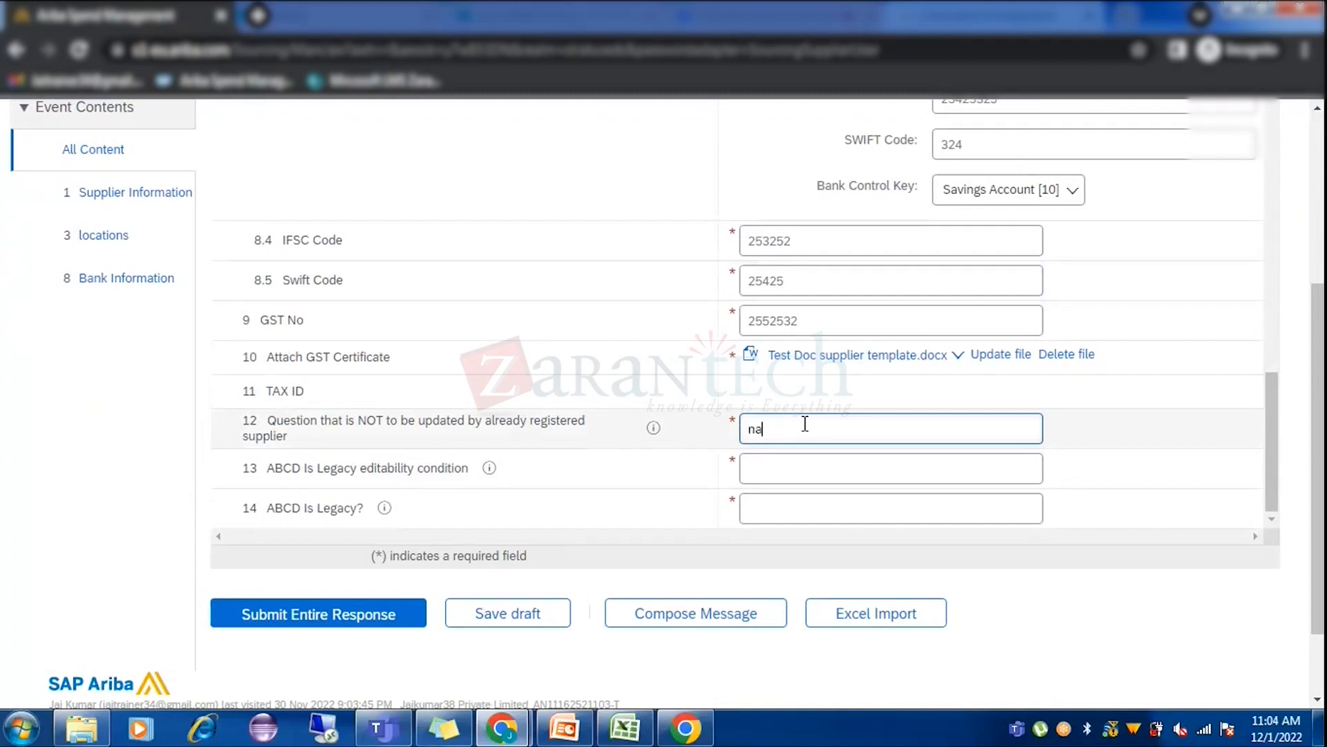
Move through questions 13 and 14, typing na and then deleting it from question 14.
{"action": "left_click", "coordinate": [784, 459]}
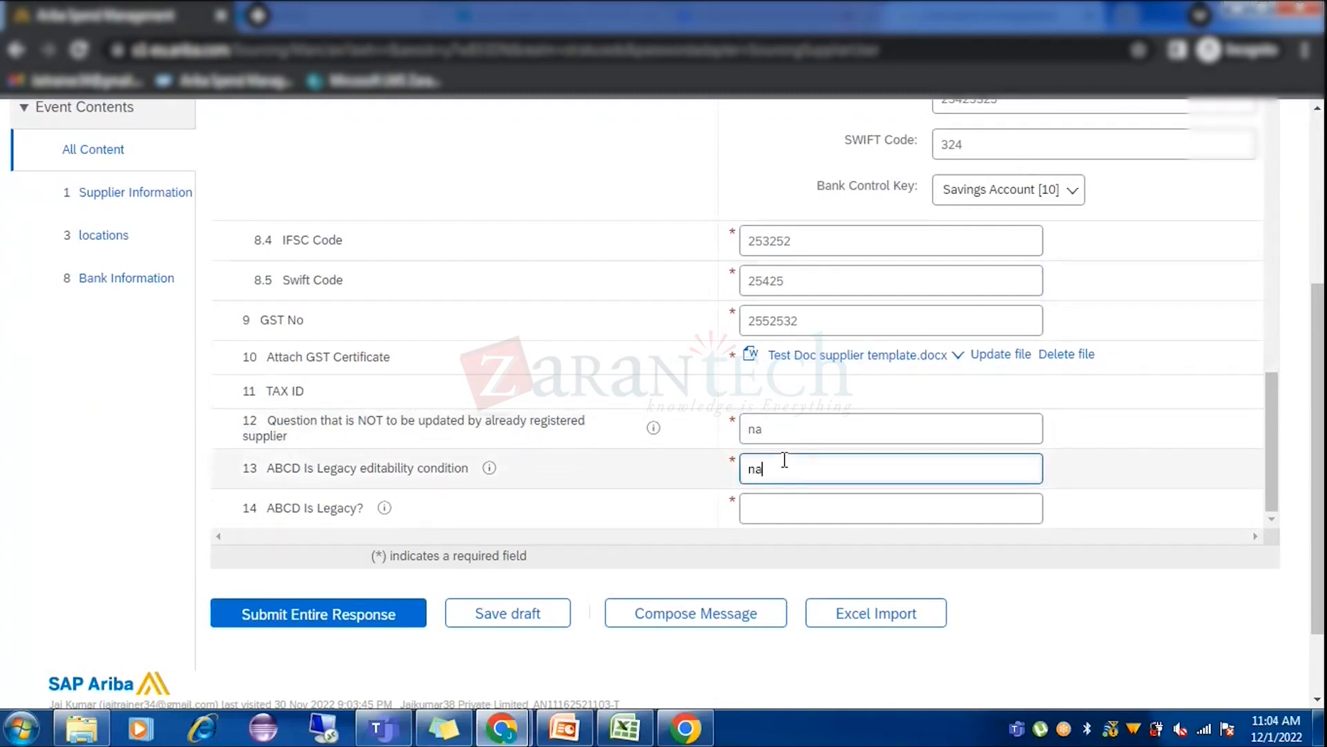
{"action": "left_click", "coordinate": [785, 507]}
{"action": "scroll", "coordinate": [823, 483], "scroll_direction": "down", "scroll_amount": 2}
{"action": "type", "text": "na"}
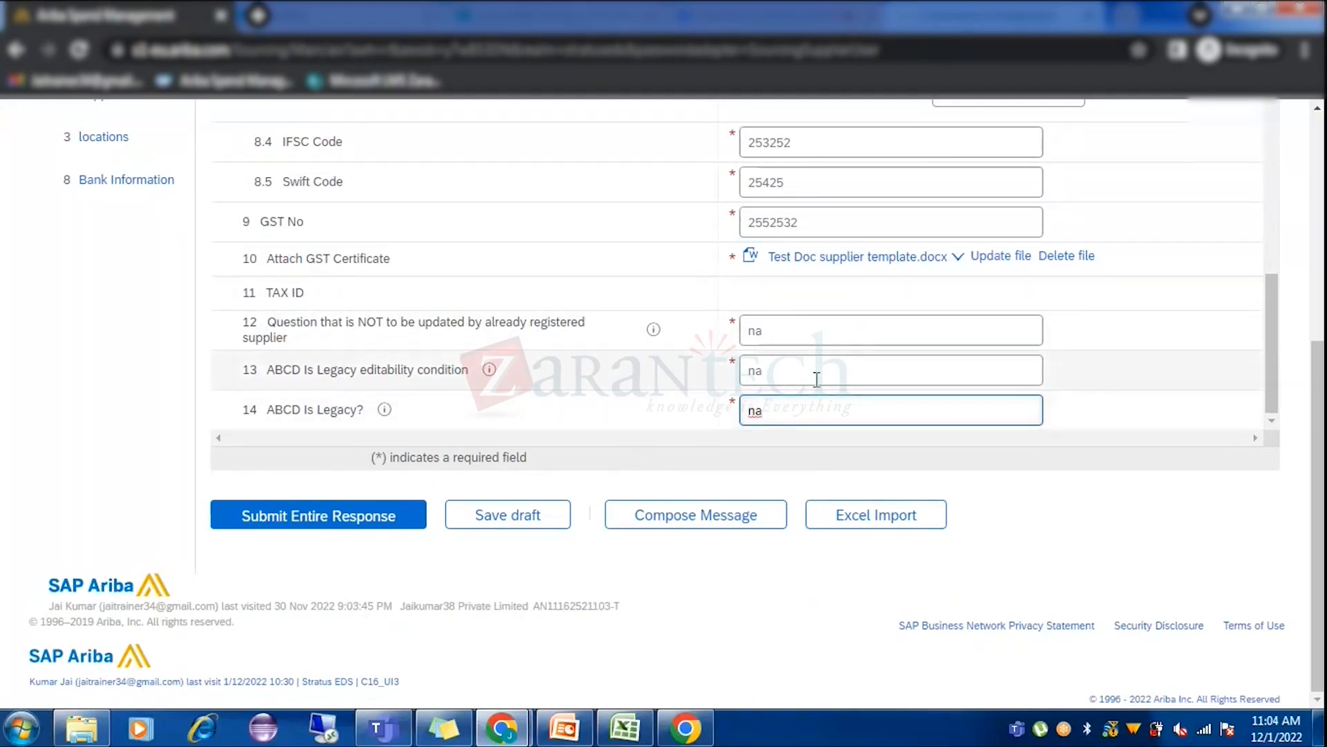
{"action": "left_click_drag", "start_coordinate": [782, 408], "coordinate": [704, 414]}
{"action": "key", "text": "BackSpace"}
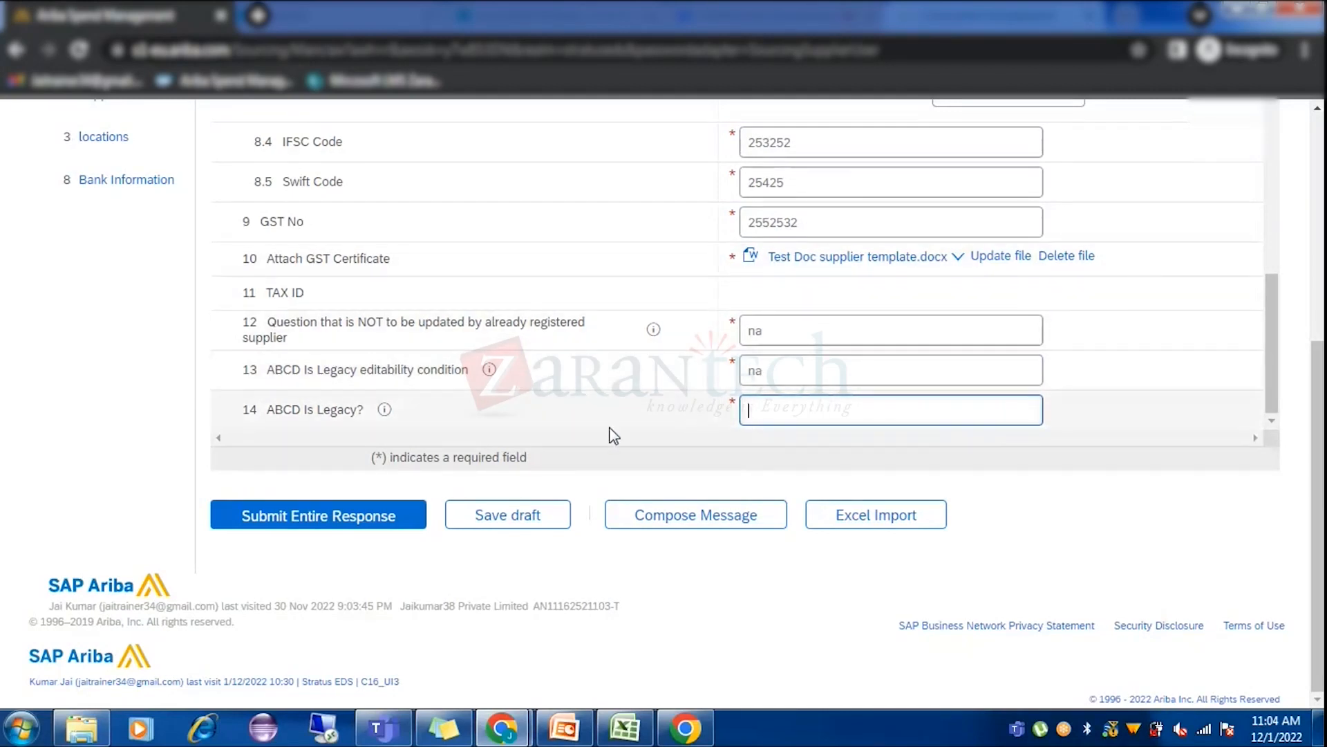
Submit the questionnaire and scroll through it to find the flagged missing answer.
{"action": "left_click", "coordinate": [343, 520]}
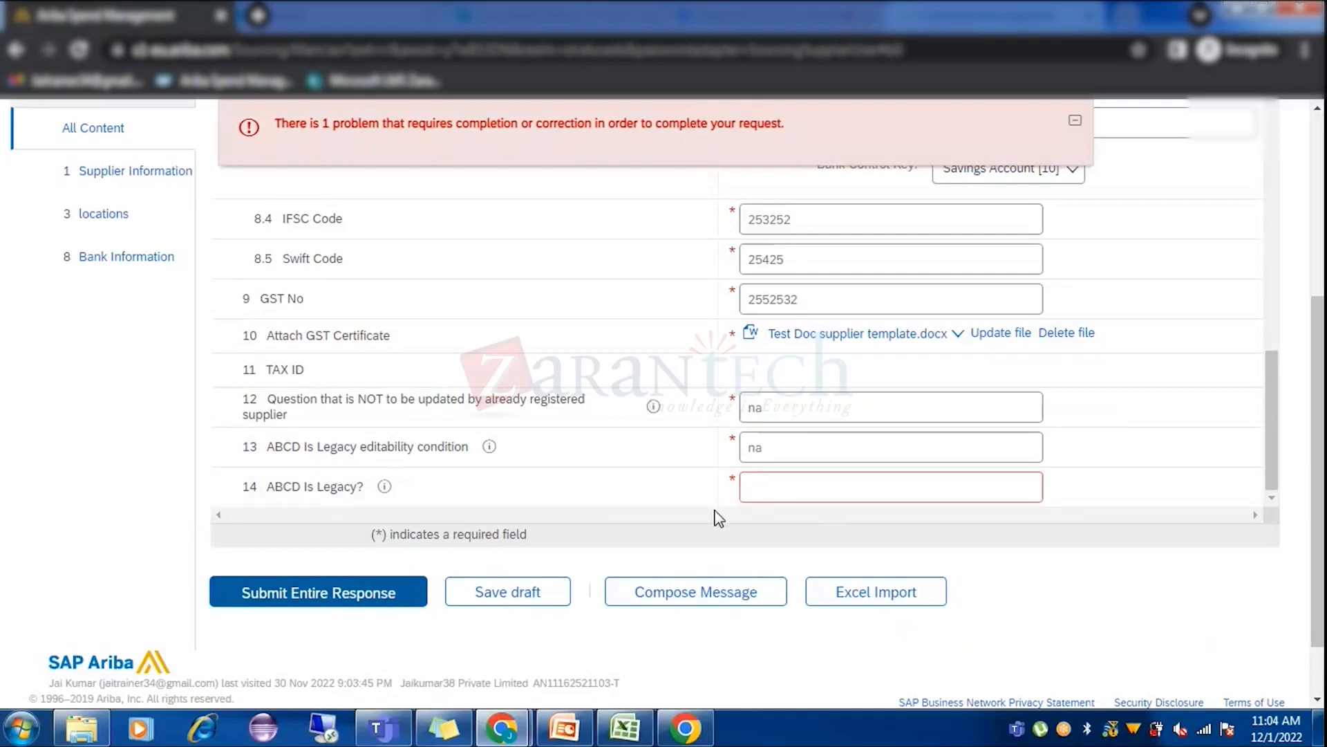
{"action": "scroll", "coordinate": [717, 517], "scroll_direction": "up", "scroll_amount": 15}
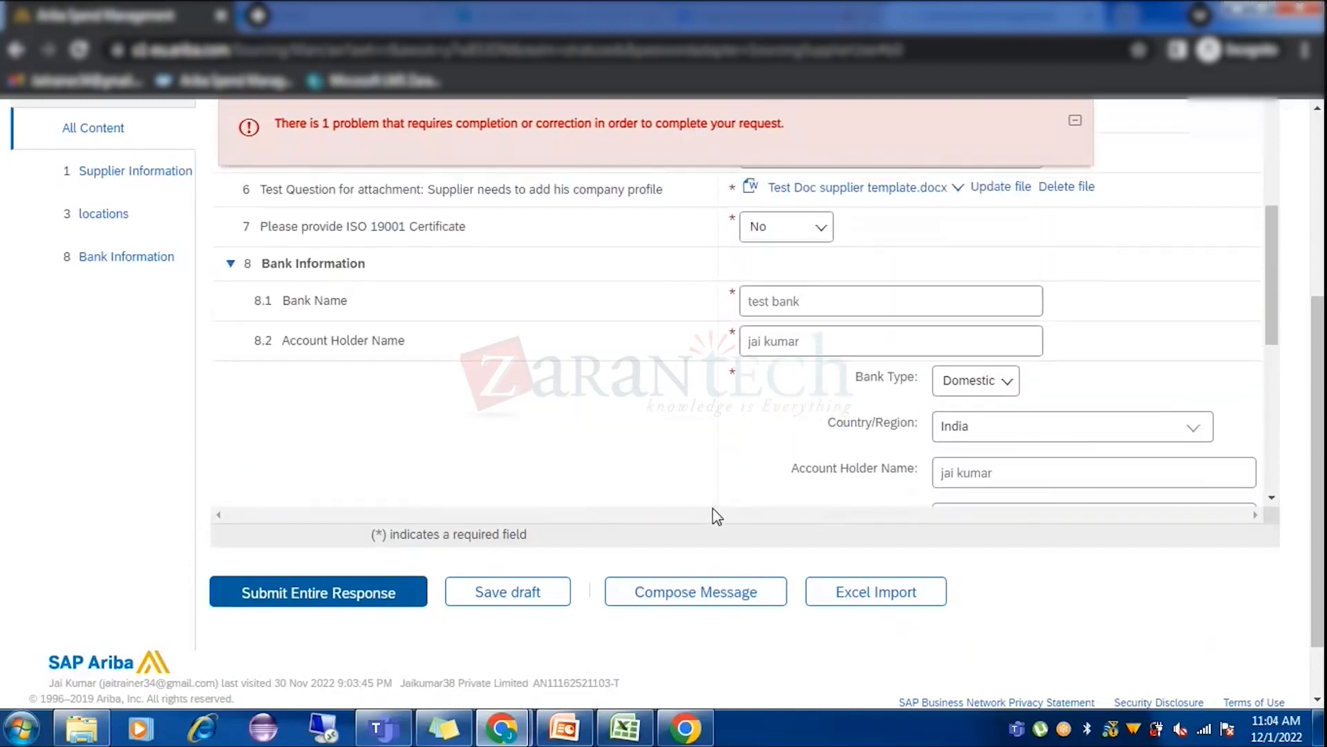
{"action": "scroll", "coordinate": [731, 288], "scroll_direction": "up", "scroll_amount": 8}
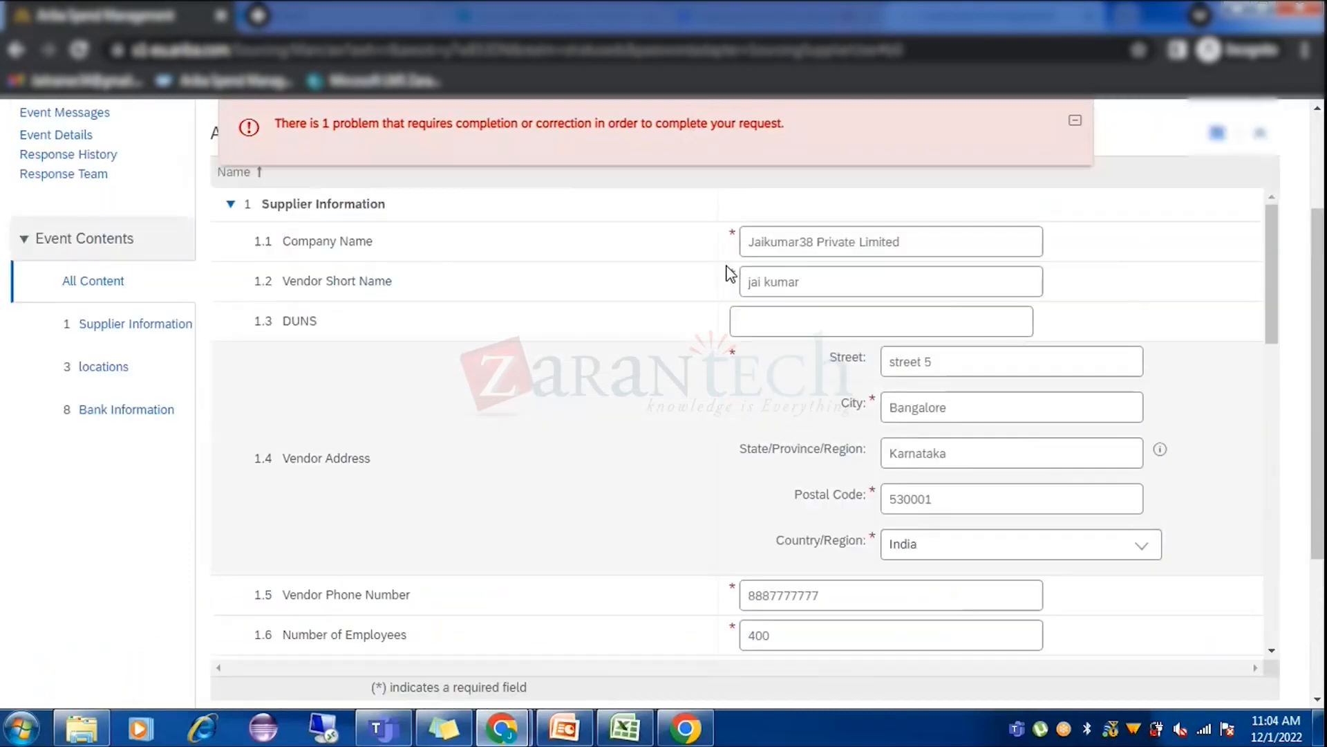
{"action": "scroll", "coordinate": [714, 459], "scroll_direction": "down", "scroll_amount": 10}
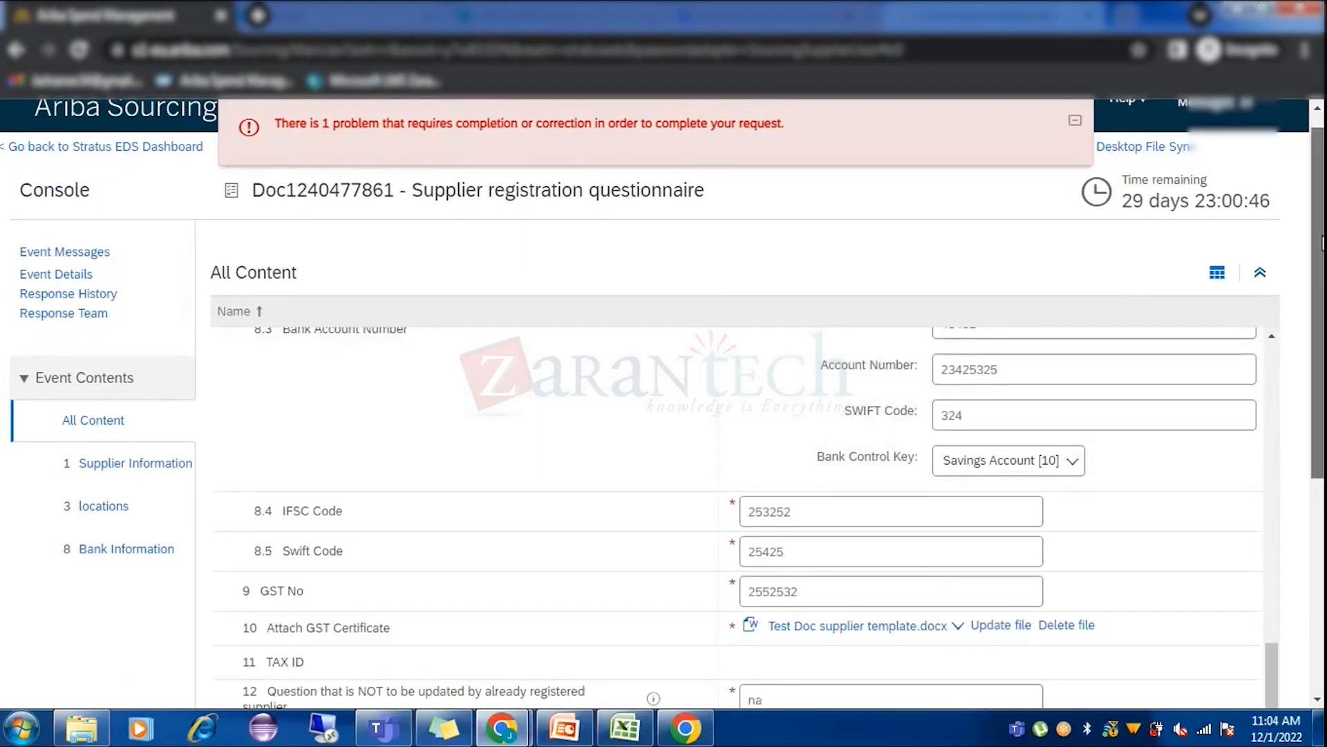
{"action": "scroll", "coordinate": [1091, 459], "scroll_direction": "down", "scroll_amount": 5}
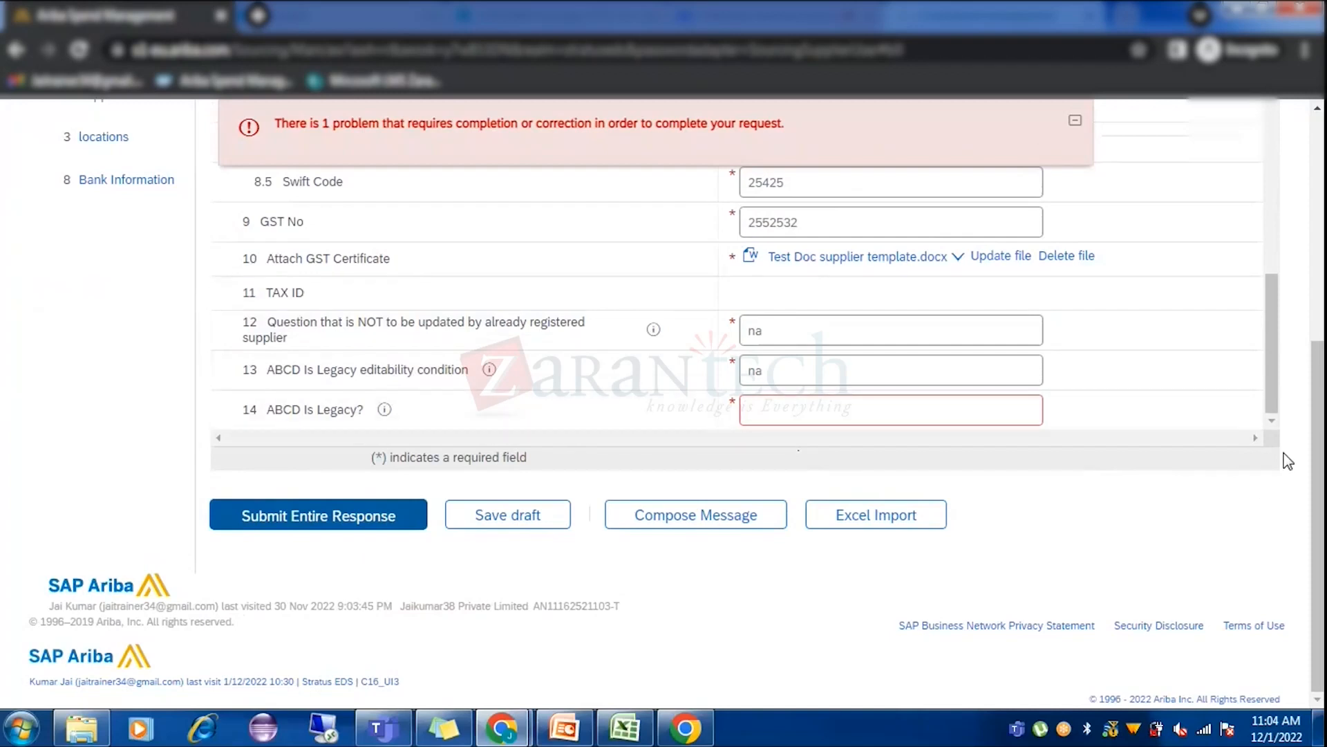
{"action": "scroll", "coordinate": [1318, 449], "scroll_direction": "up", "scroll_amount": 5}
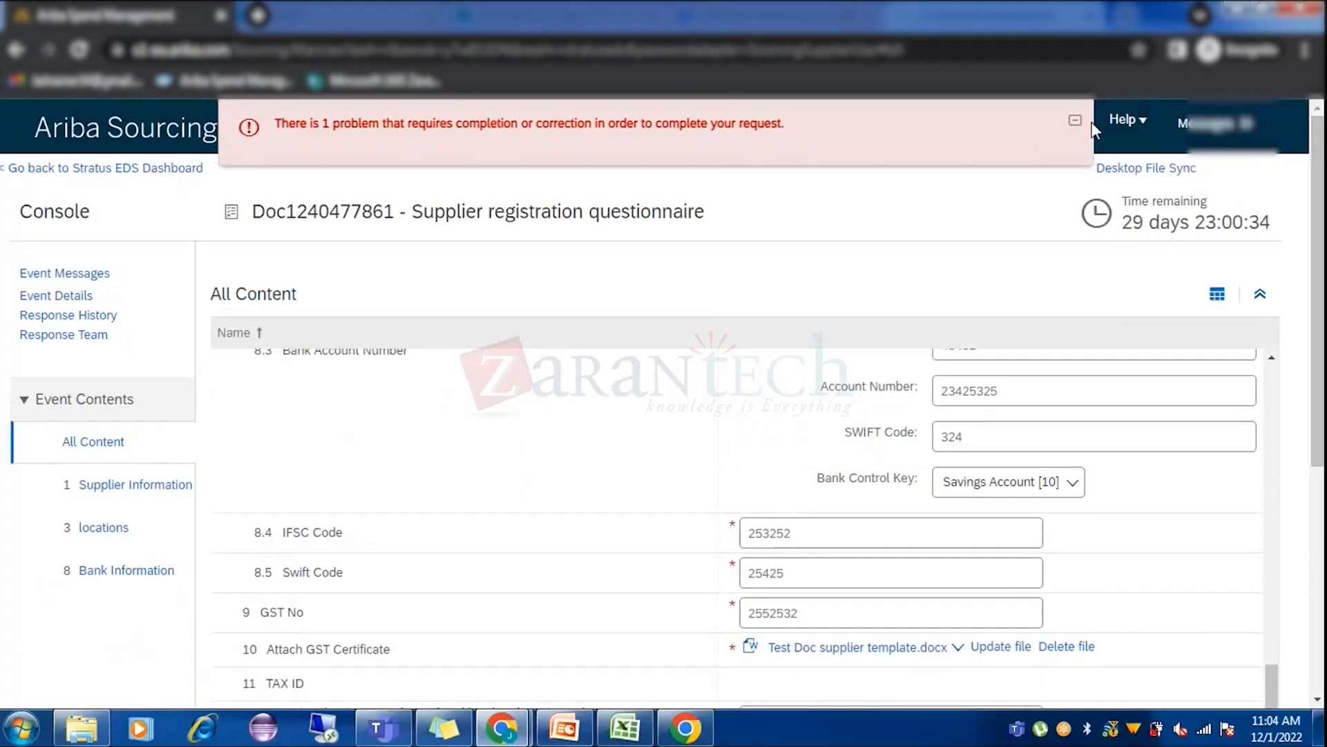
Collapse the error message and answer ABCD Is Legacy? with na.
{"action": "left_click", "coordinate": [1075, 121]}
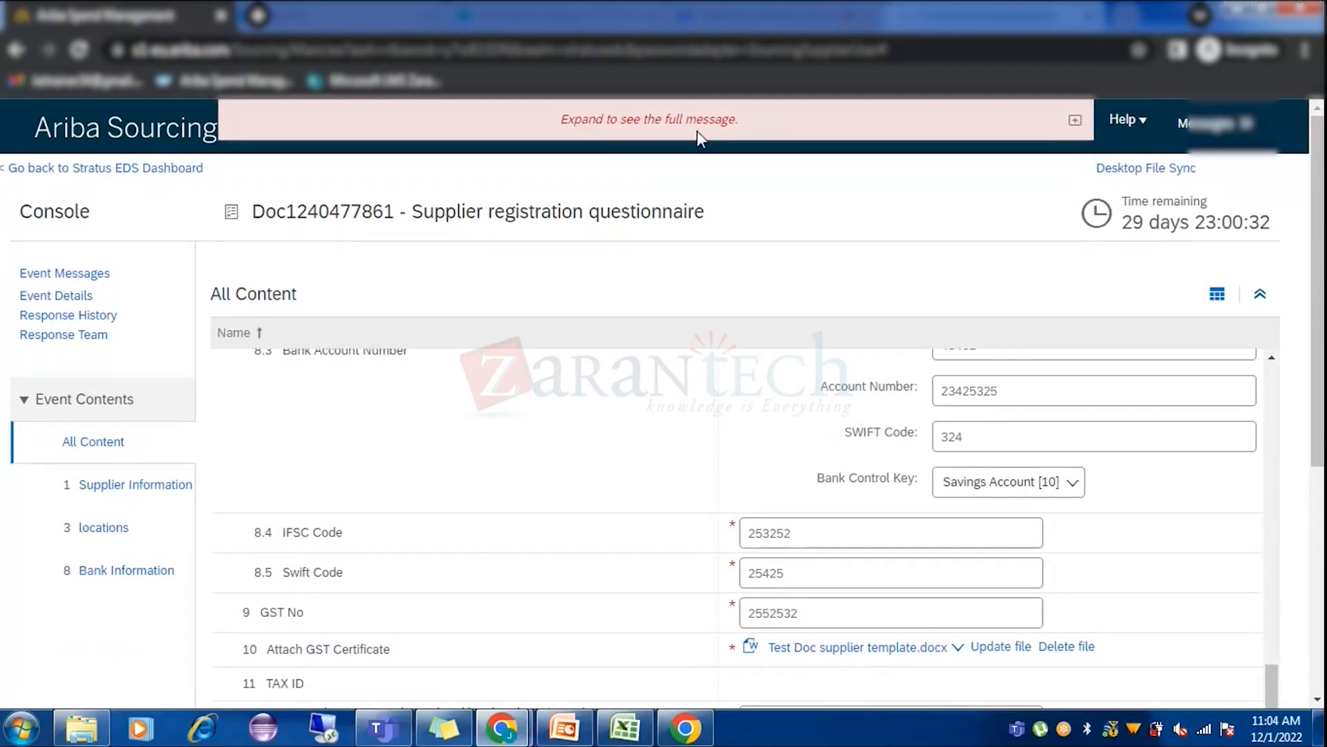
{"action": "scroll", "coordinate": [775, 498], "scroll_direction": "down", "scroll_amount": 1}
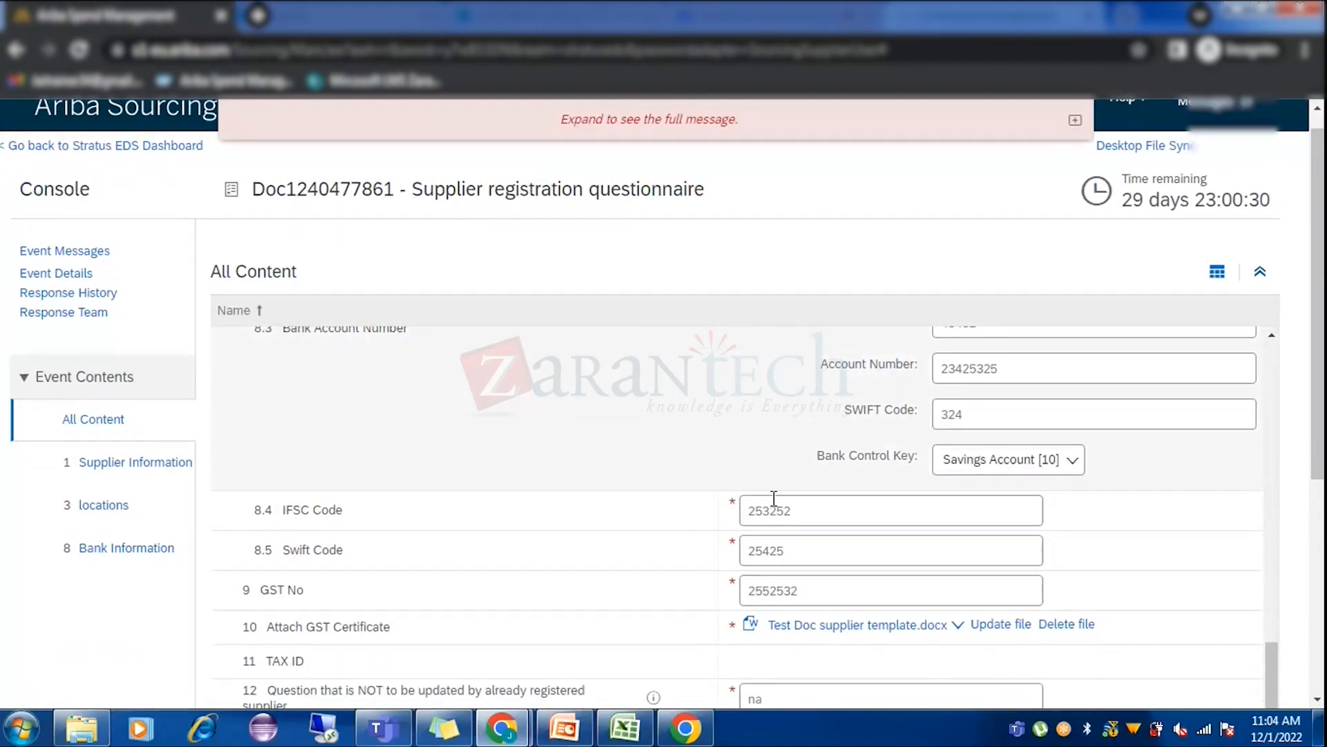
{"action": "scroll", "coordinate": [774, 497], "scroll_direction": "down", "scroll_amount": 5}
{"action": "left_click", "coordinate": [802, 419]}
{"action": "type", "text": "na"}
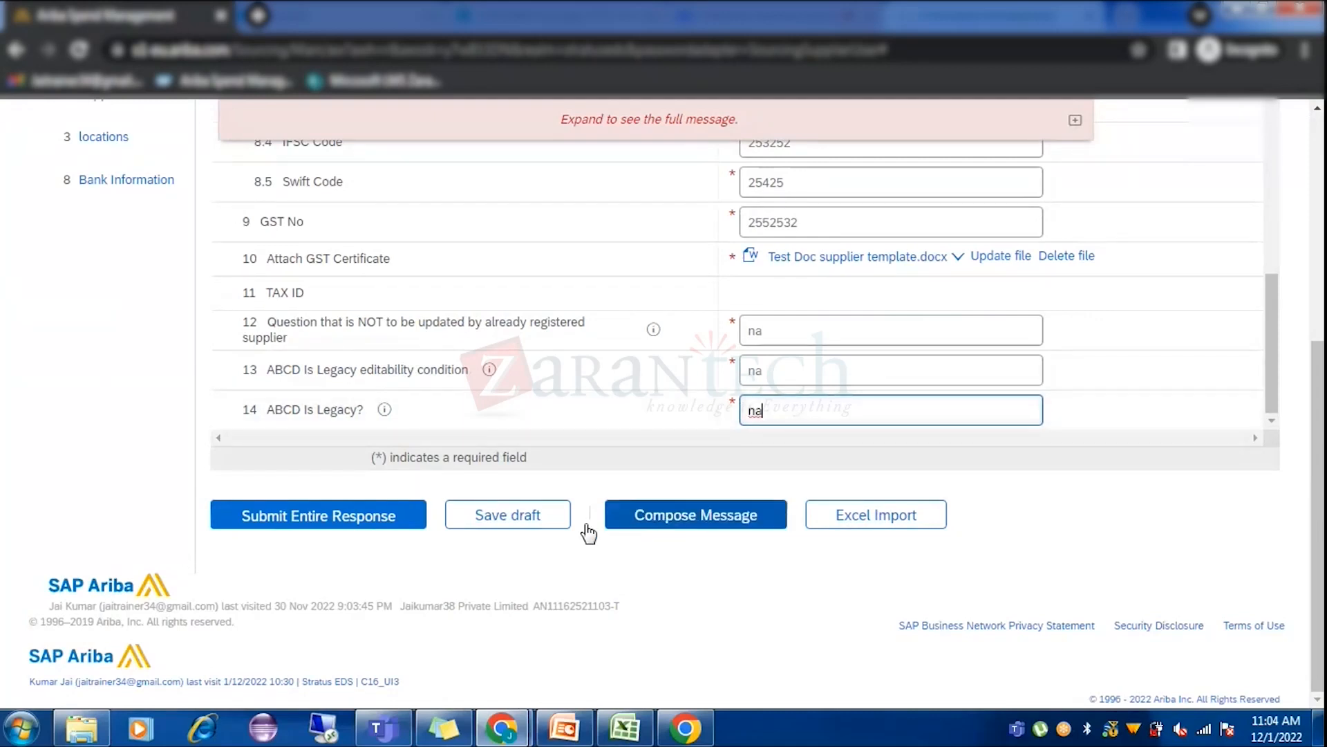
Submit the entire registration questionnaire response and bring up the supplier profile window.
{"action": "left_click", "coordinate": [377, 518]}
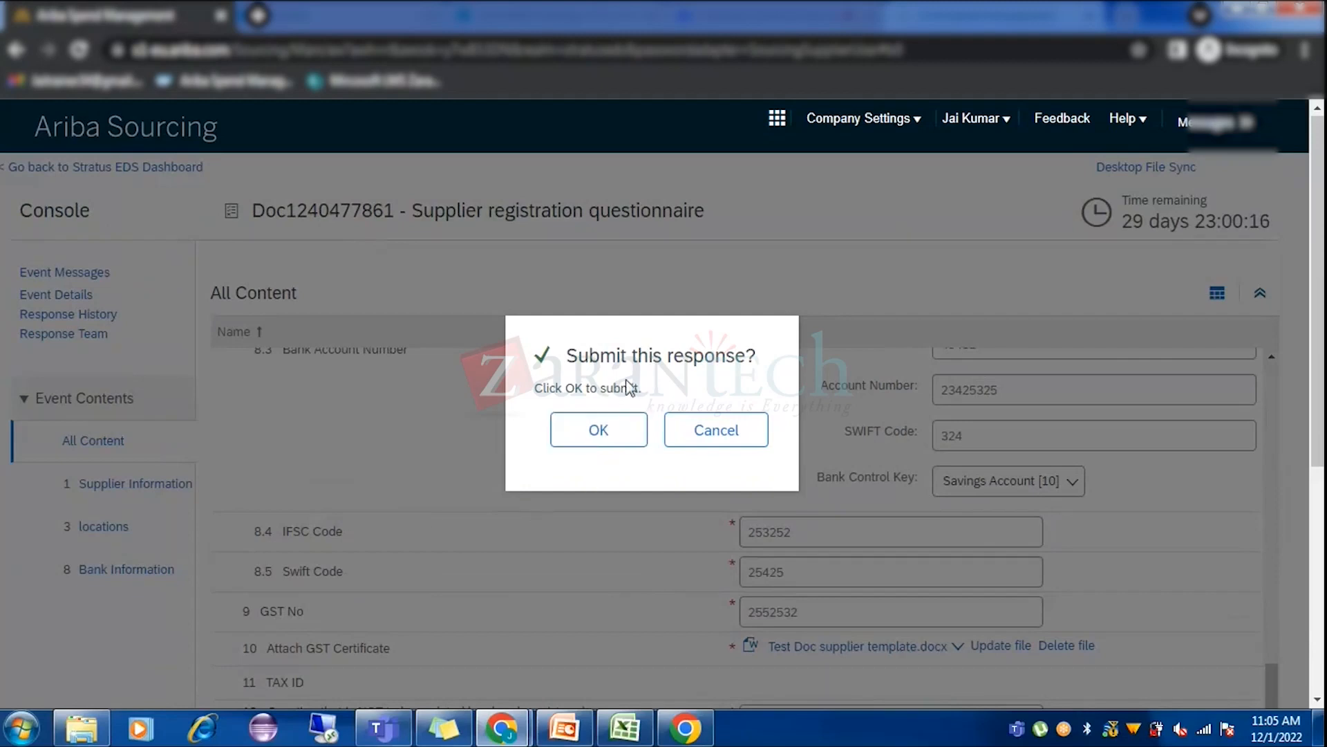
{"action": "left_click", "coordinate": [501, 727]}
{"action": "left_click", "coordinate": [413, 635]}
Check the supplier profile's Registration and Summary pages, where registration status still reads Invited.
{"action": "left_click", "coordinate": [214, 584]}
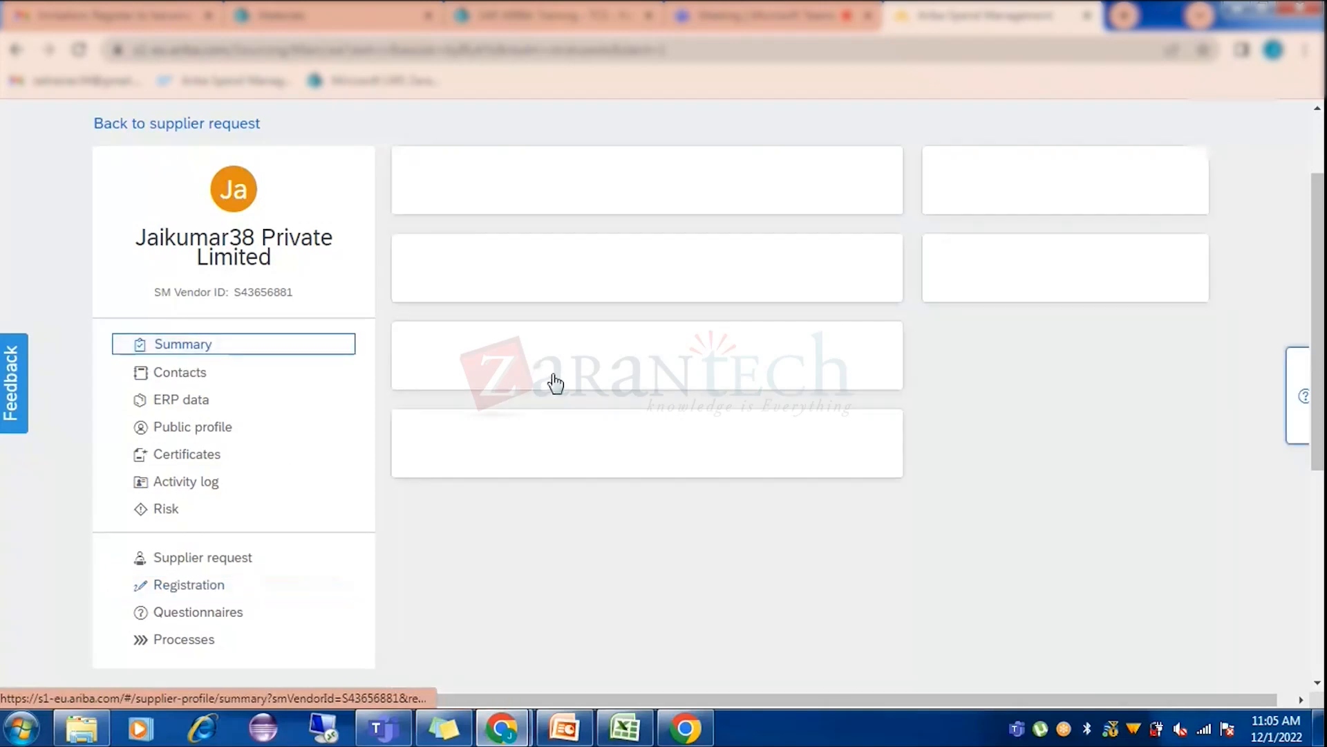
{"action": "left_click", "coordinate": [234, 588]}
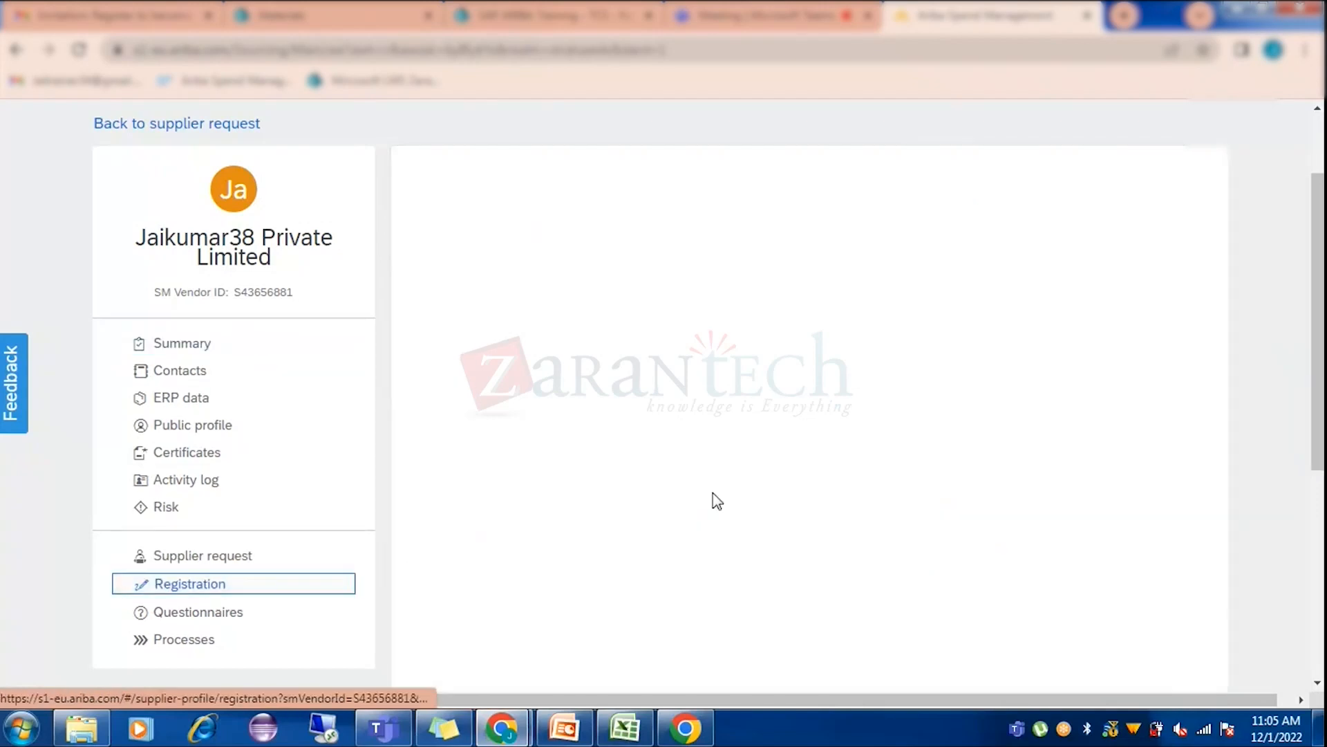
{"action": "left_click", "coordinate": [178, 346]}
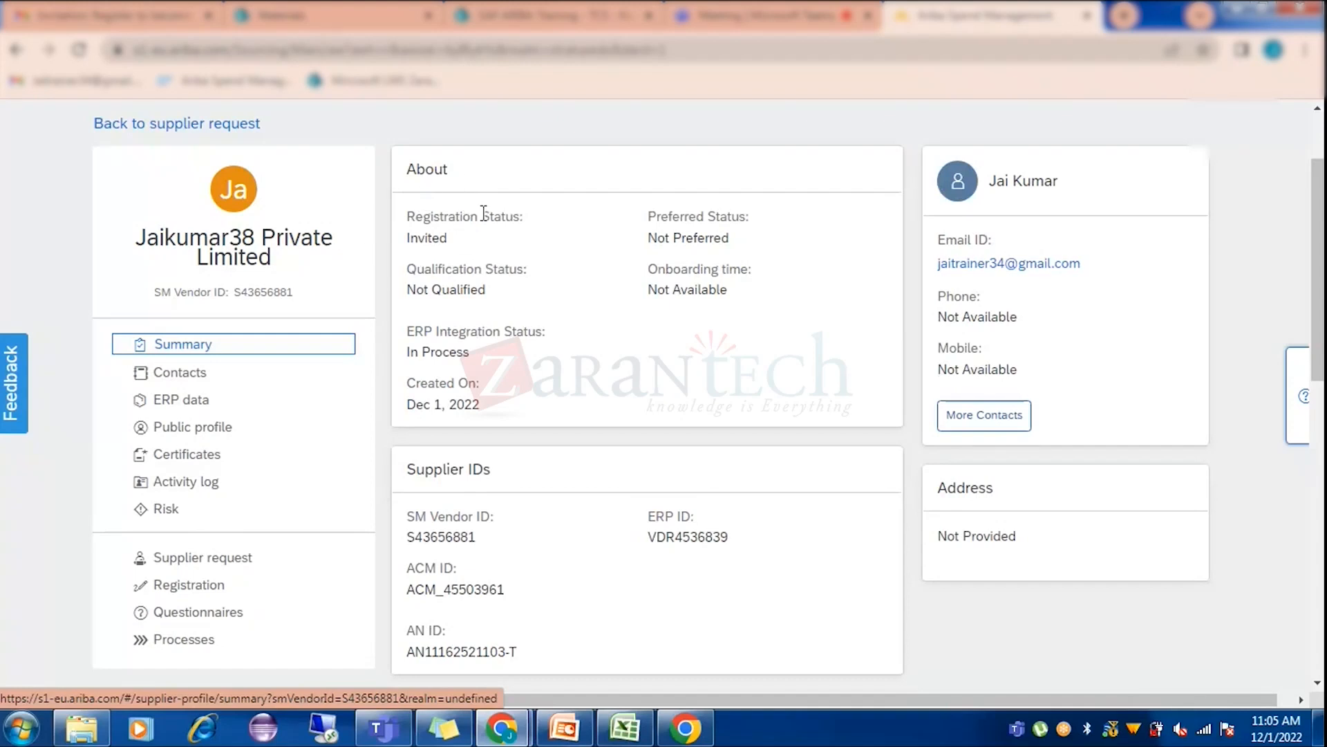
Return to the questionnaire response window and confirm submitting the response.
{"action": "left_click", "coordinate": [501, 728]}
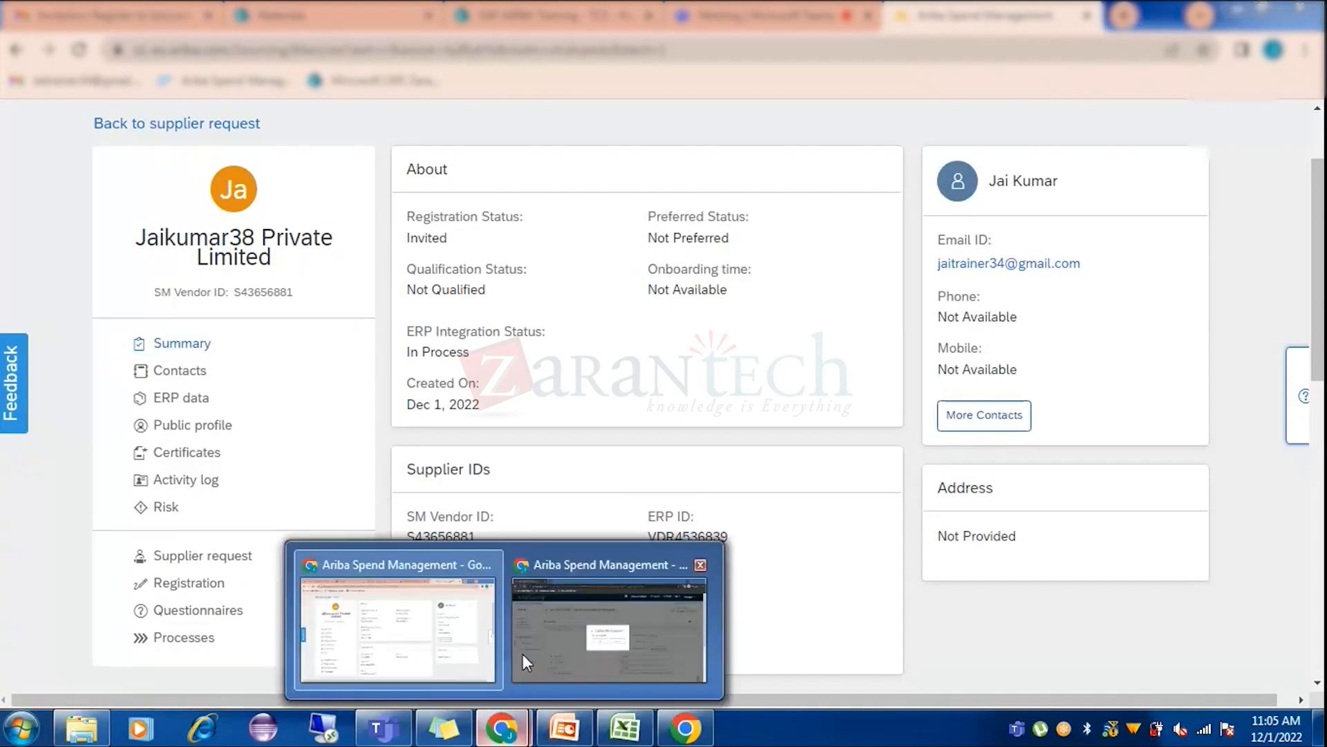
{"action": "left_click", "coordinate": [591, 627]}
{"action": "left_click", "coordinate": [594, 439]}
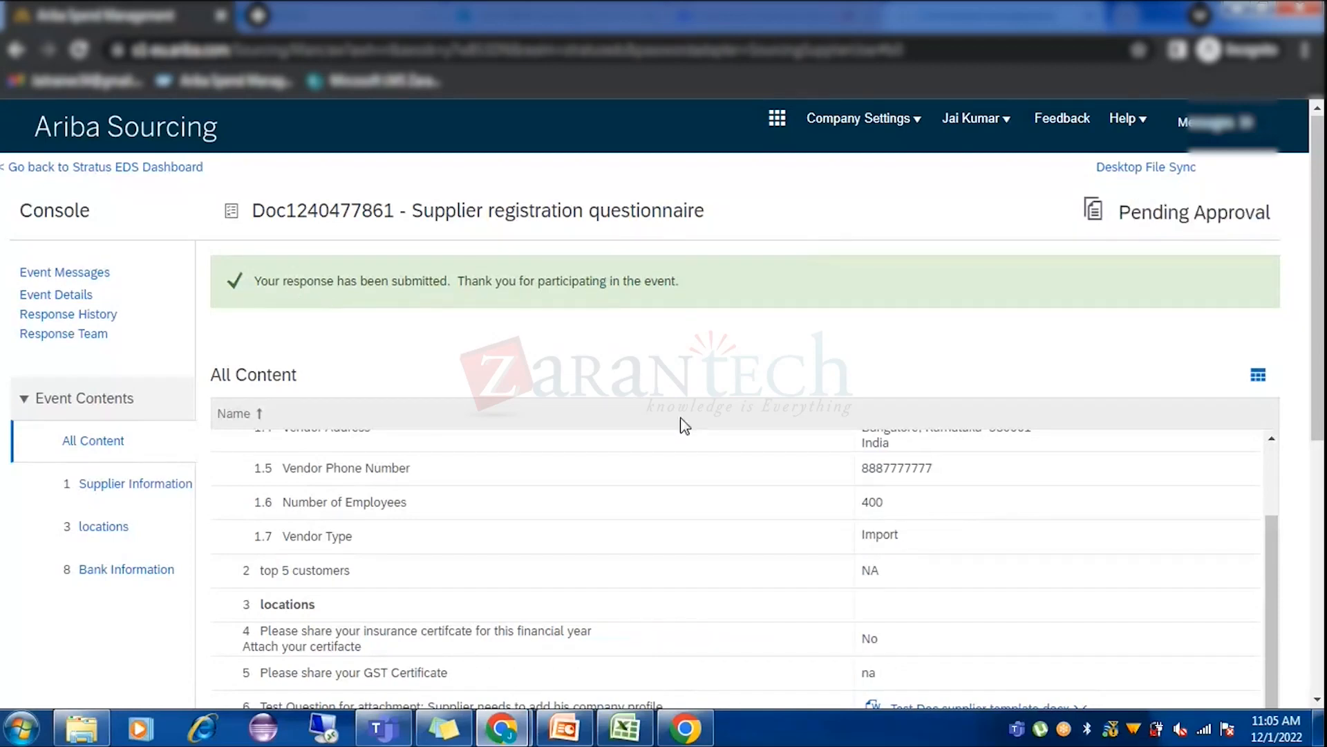
Highlight the response's Pending Approval status and go back to the Stratus EDS dashboard.
{"action": "scroll", "coordinate": [682, 423], "scroll_direction": "down", "scroll_amount": 6}
{"action": "scroll", "coordinate": [664, 530], "scroll_direction": "up", "scroll_amount": 10}
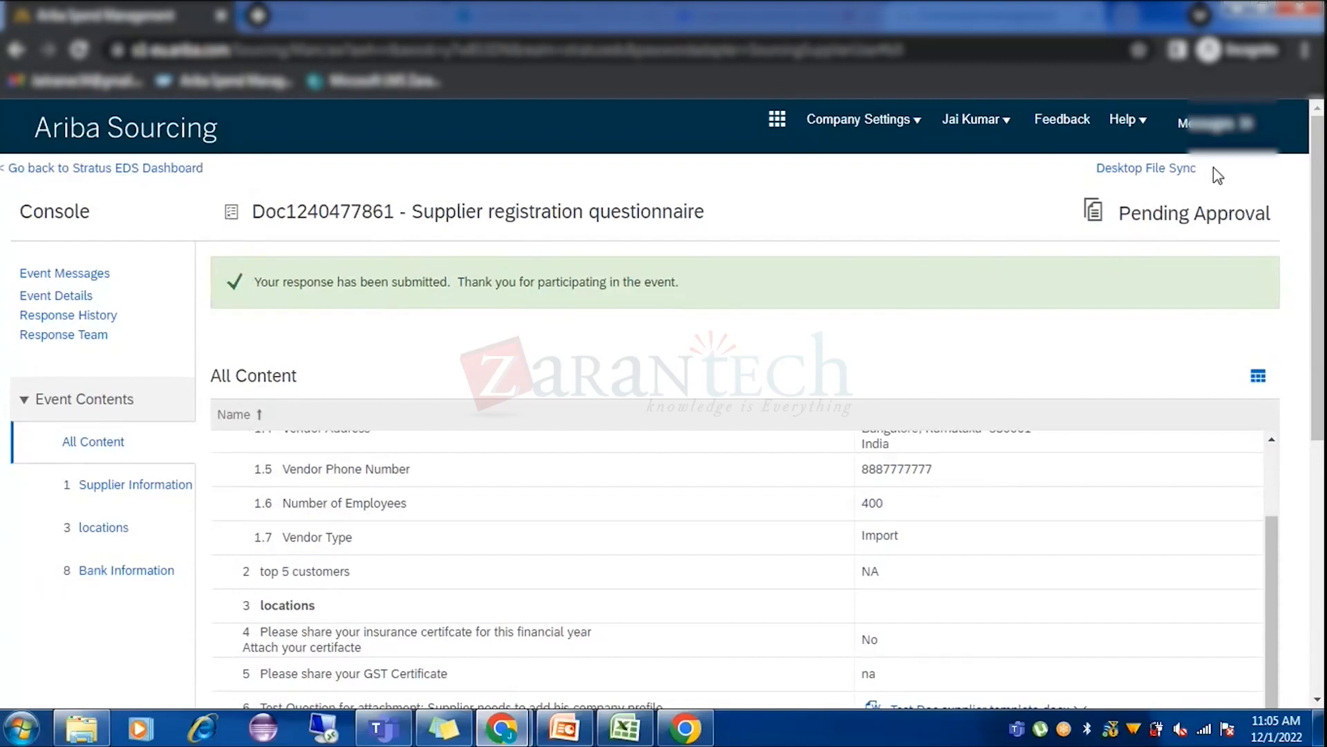
{"action": "left_click_drag", "start_coordinate": [1120, 218], "coordinate": [1276, 219]}
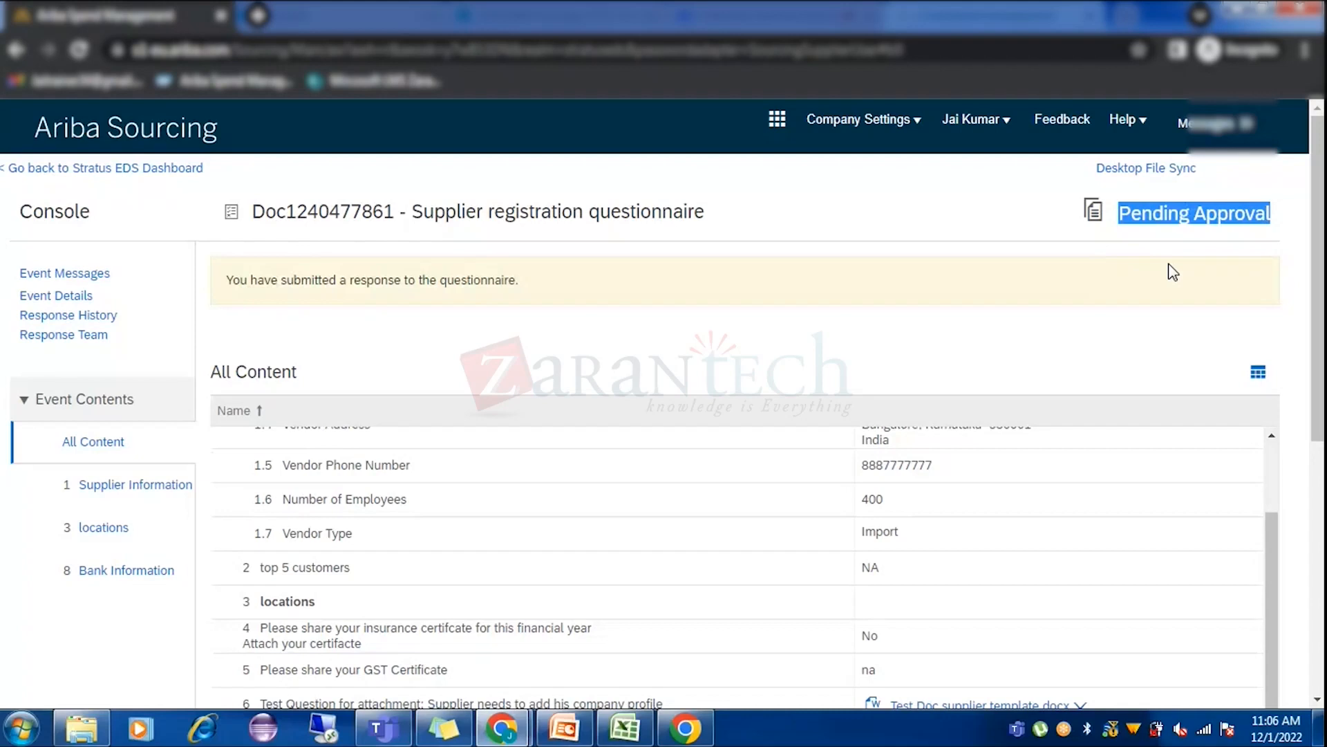
{"action": "left_click", "coordinate": [150, 170]}
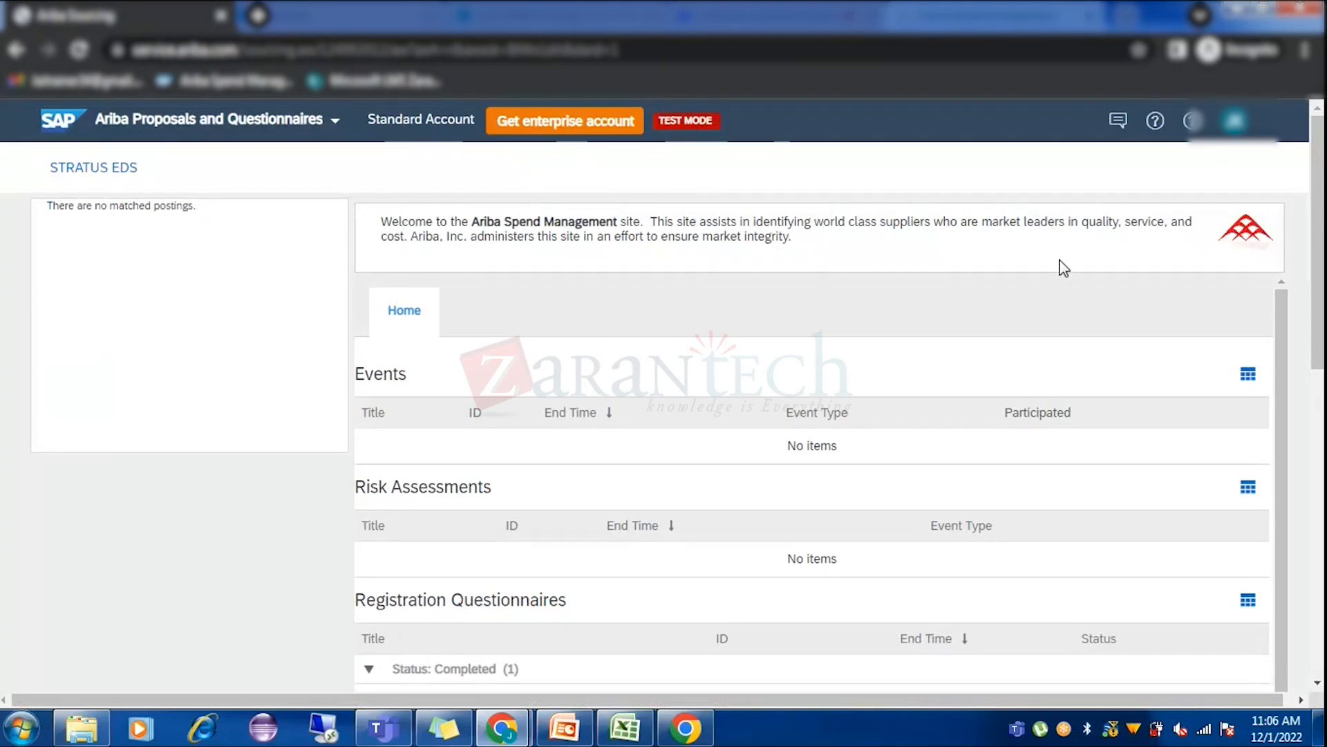
Open the account dropdown from the user avatar in the top-right header.
{"action": "left_click", "coordinate": [1234, 124]}
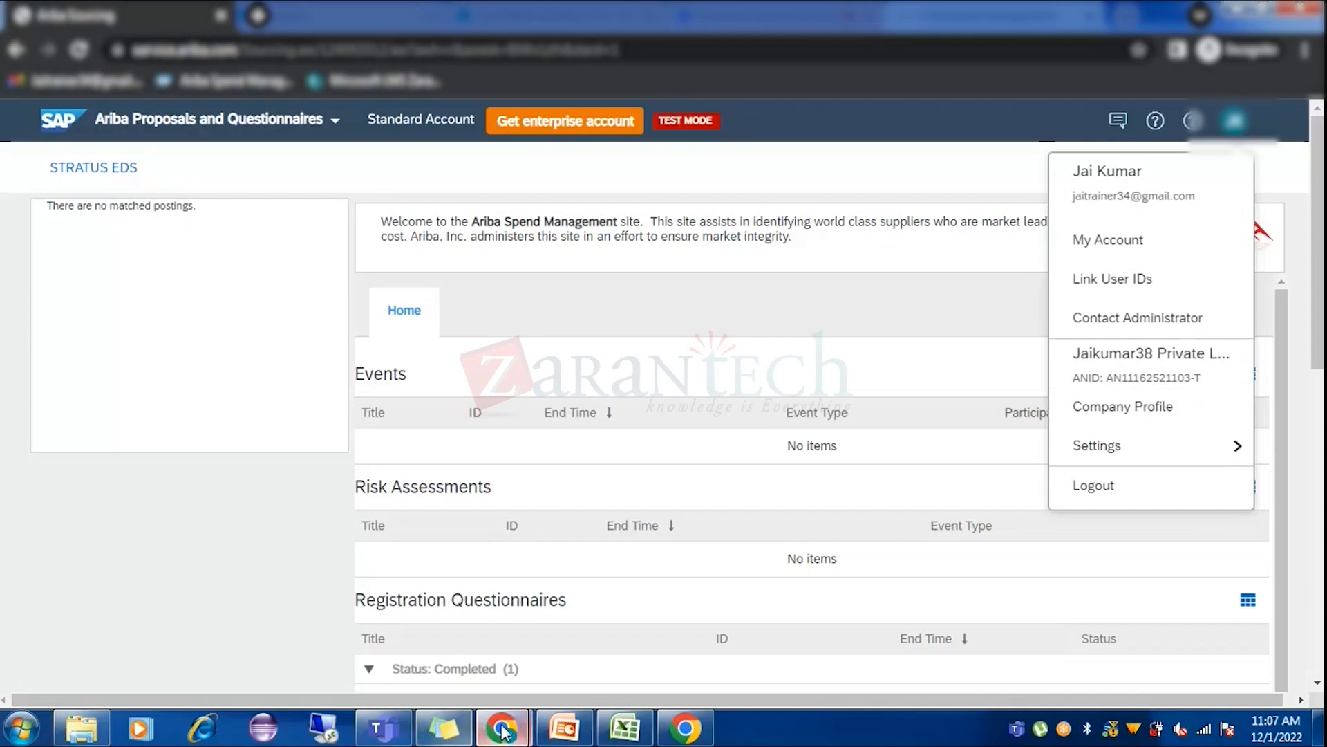
In the buyer's supplier profile window, review the Contacts and Summary pages.
{"action": "mouse_move", "coordinate": [501, 727]}
{"action": "left_click", "coordinate": [405, 609]}
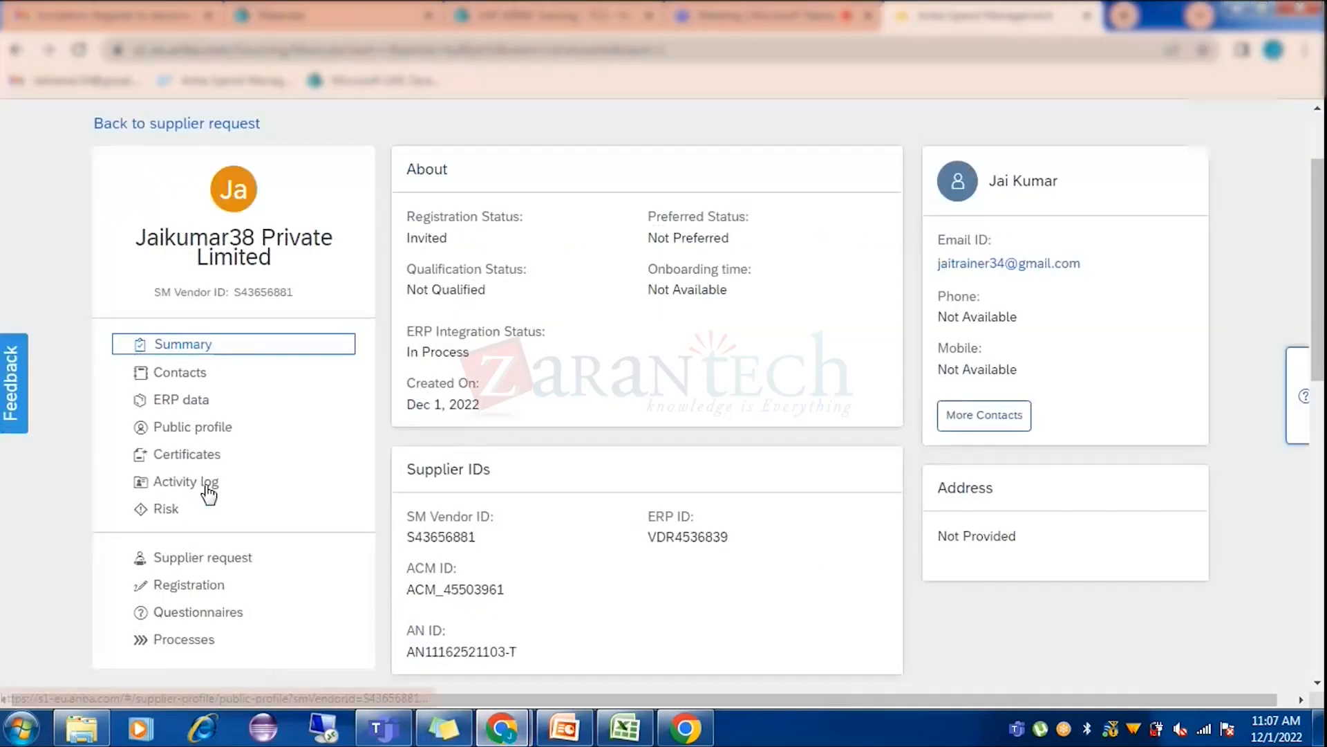
{"action": "left_click", "coordinate": [219, 370]}
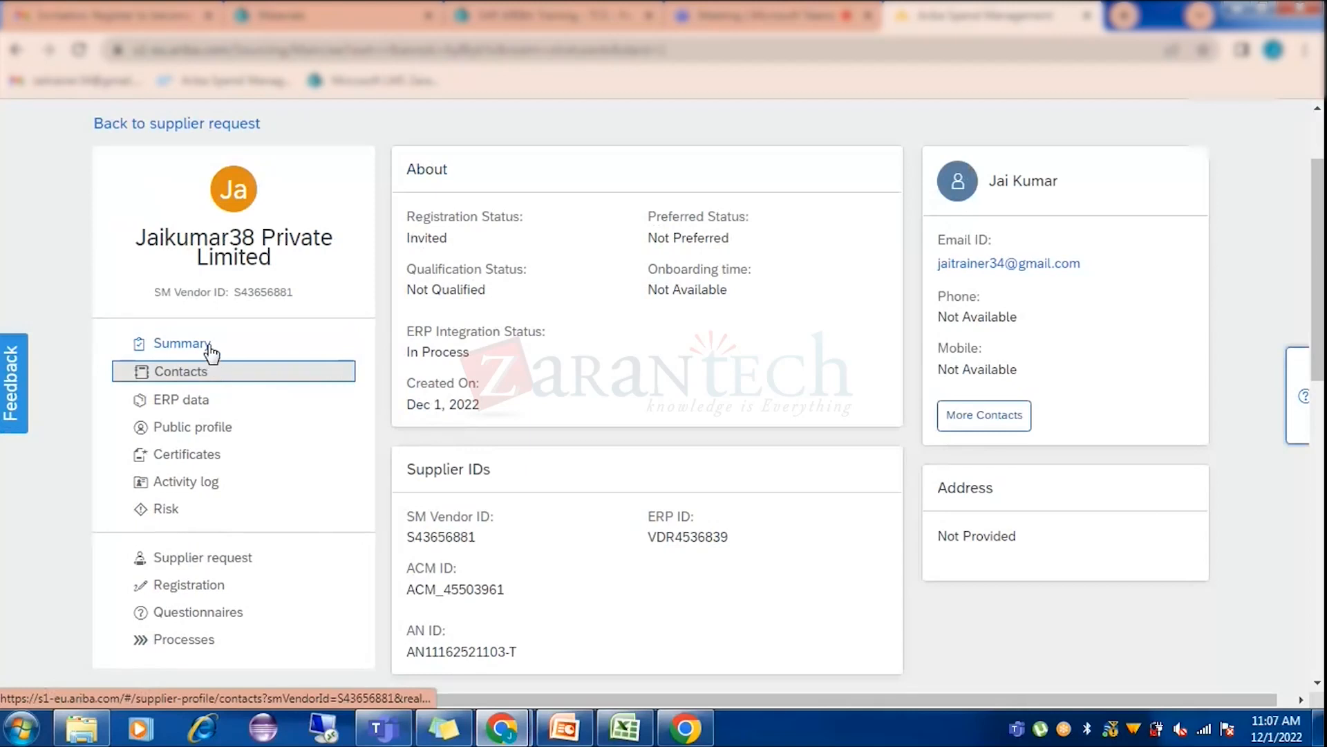
{"action": "left_click", "coordinate": [210, 350]}
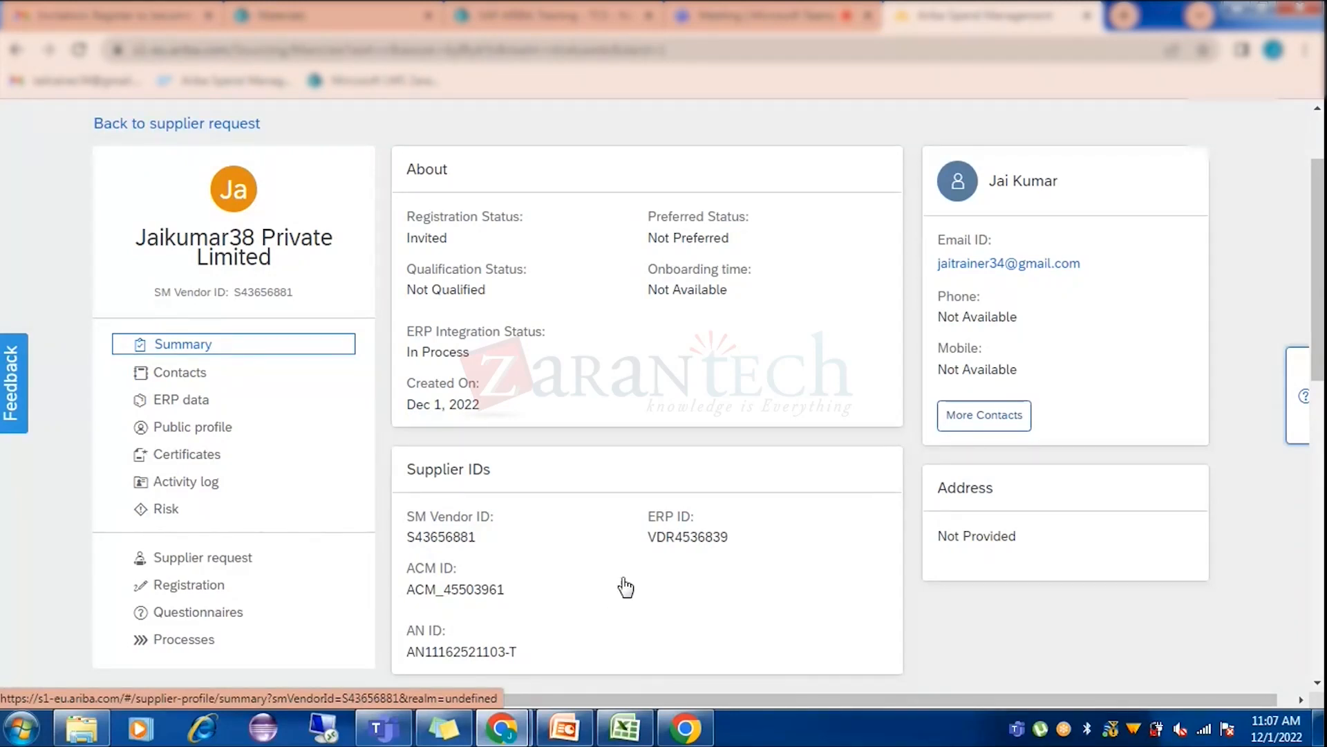
{"action": "scroll", "coordinate": [624, 580], "scroll_direction": "up", "scroll_amount": 2}
{"action": "scroll", "coordinate": [296, 533], "scroll_direction": "down", "scroll_amount": 3}
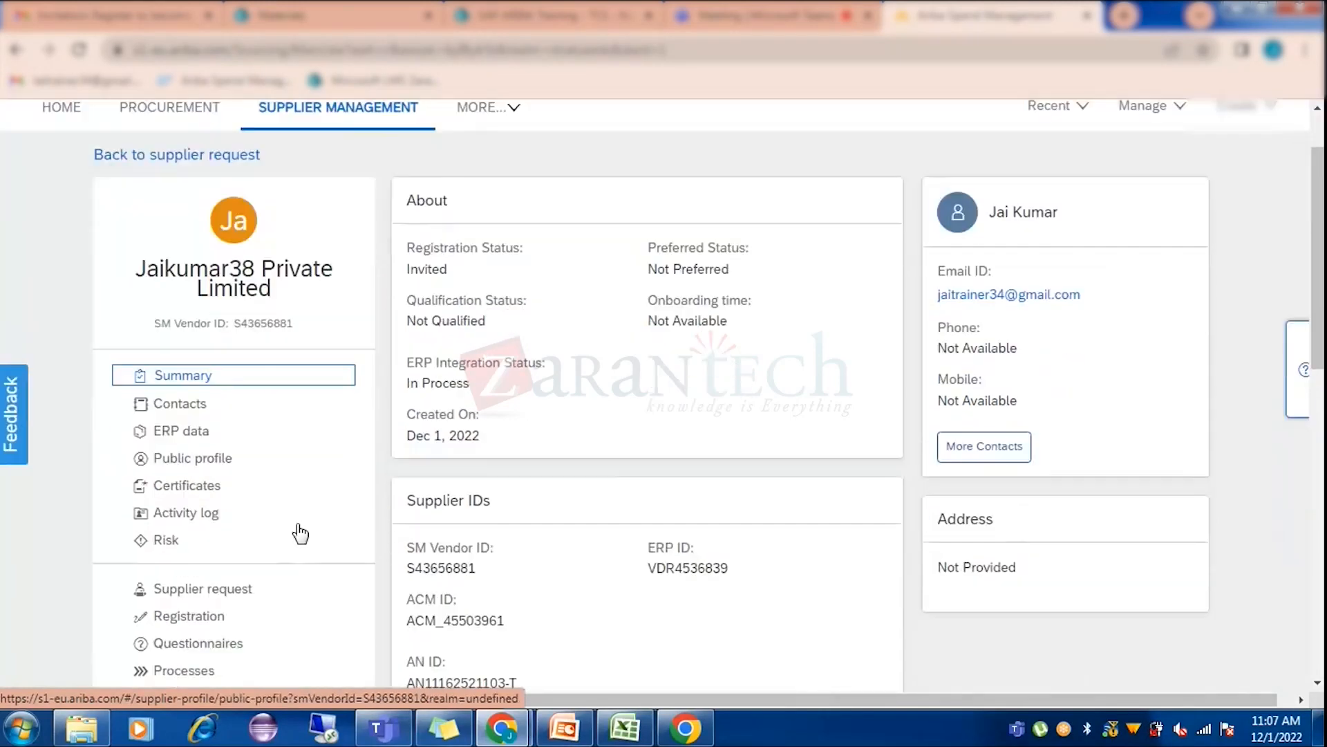
Look over the supplier's Registration details, then go to the buyer's Home dashboard.
{"action": "left_click", "coordinate": [209, 515]}
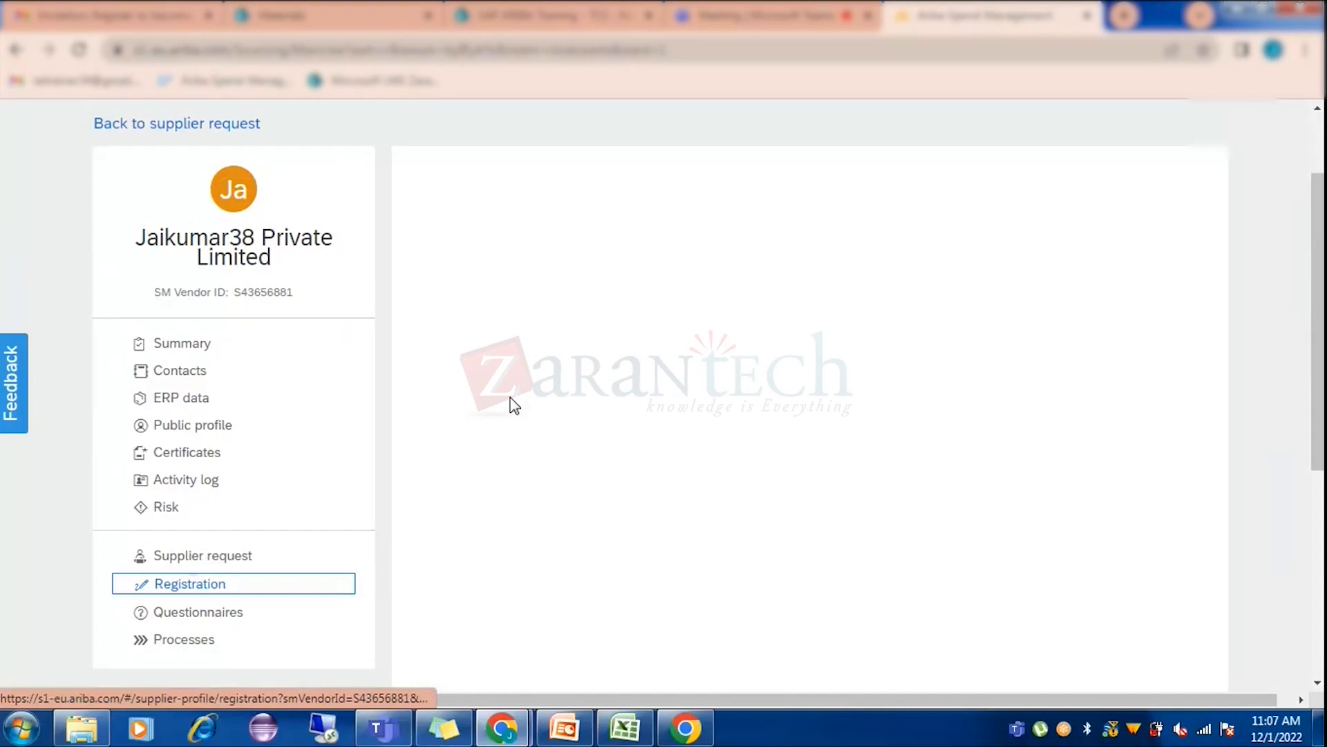
{"action": "scroll", "coordinate": [587, 435], "scroll_direction": "up", "scroll_amount": 2}
{"action": "scroll", "coordinate": [589, 434], "scroll_direction": "down", "scroll_amount": 9}
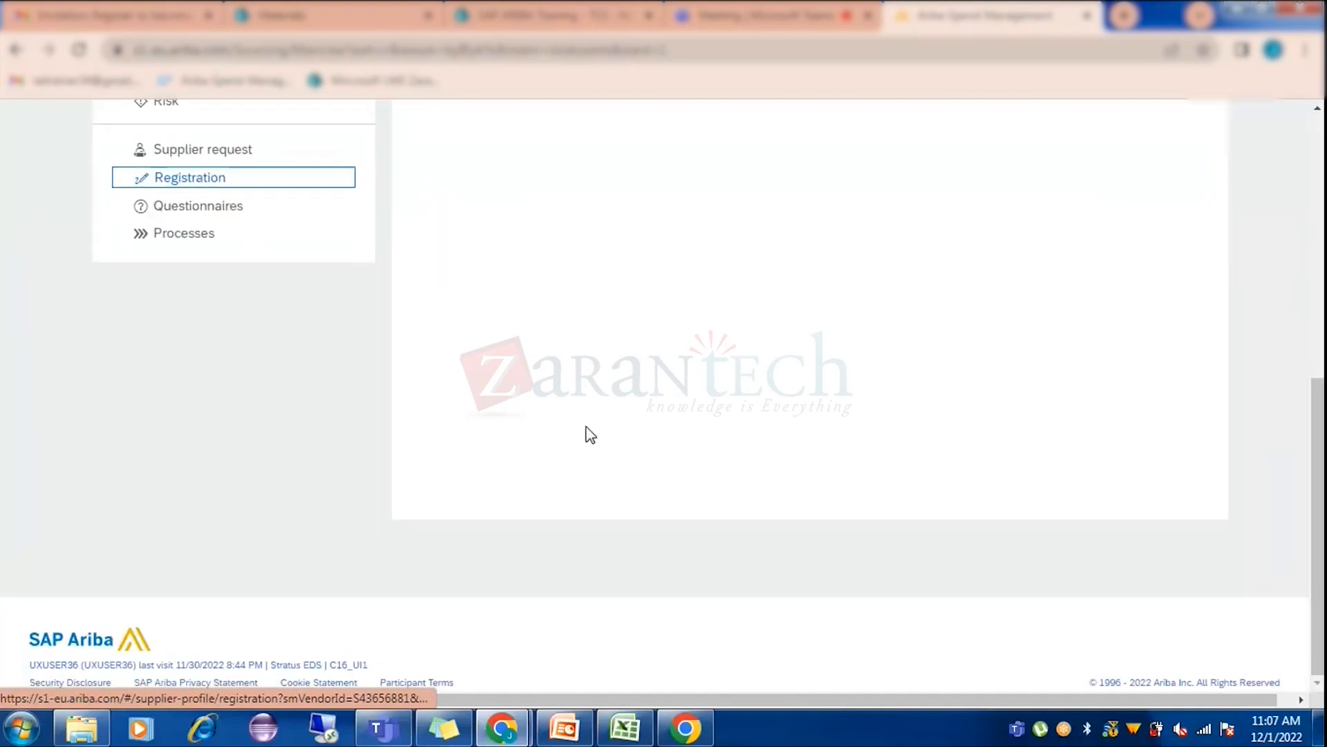
{"action": "scroll", "coordinate": [590, 434], "scroll_direction": "up", "scroll_amount": 8}
{"action": "left_click", "coordinate": [59, 197]}
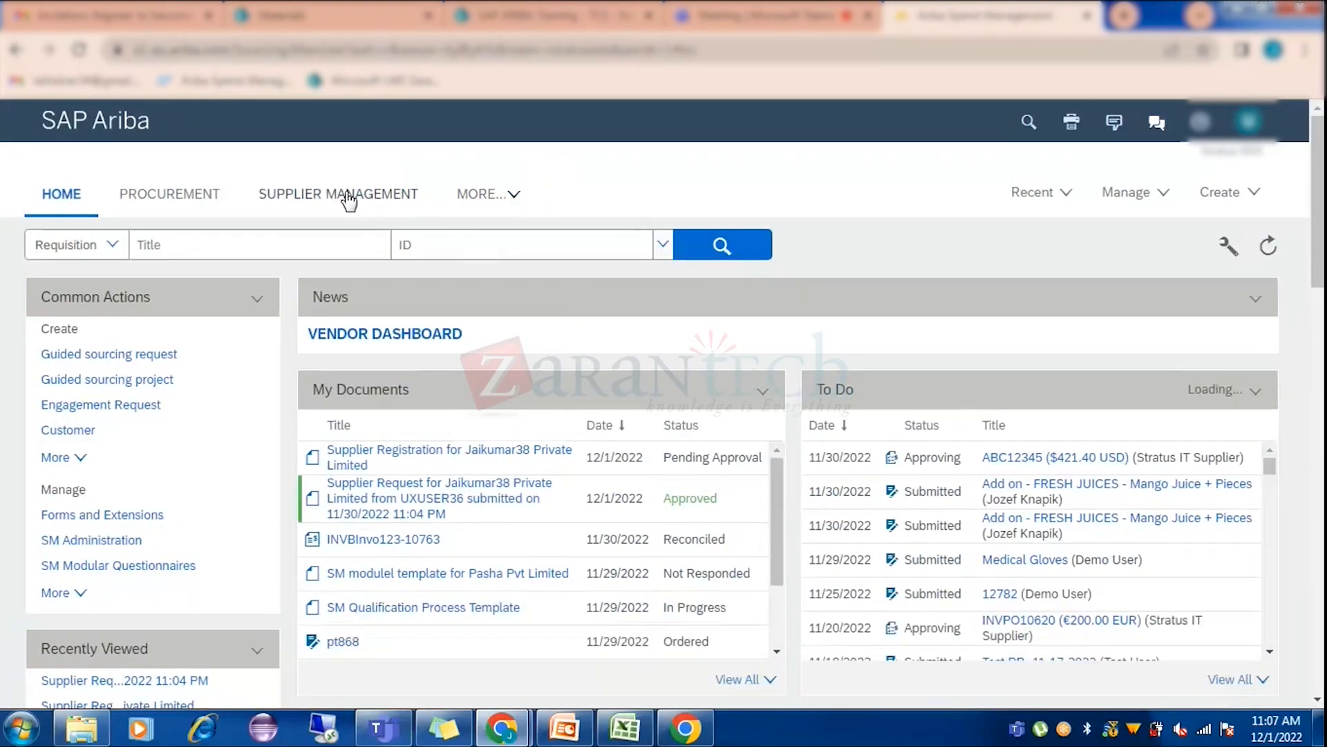
From Supplier Management, view the supplier request's profile and highlight its Pending Approval registration status.
{"action": "left_click", "coordinate": [343, 197]}
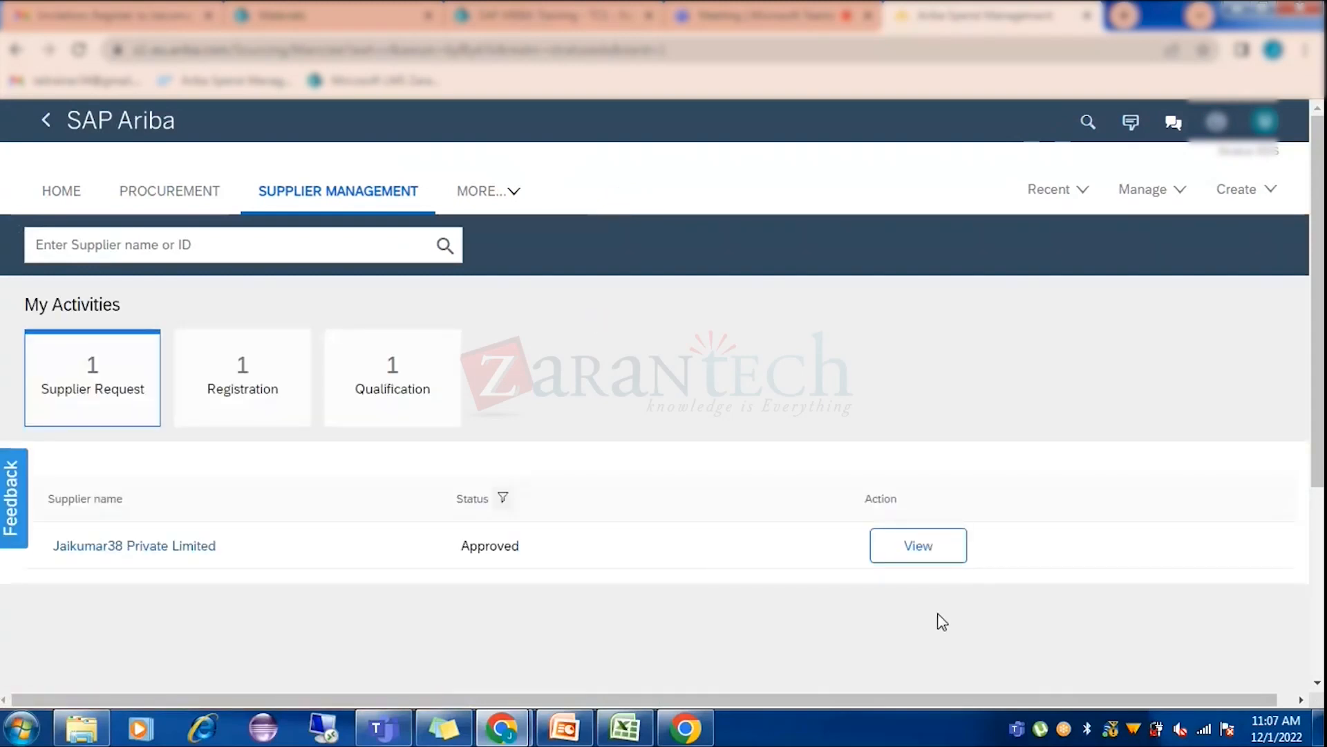
{"action": "left_click", "coordinate": [921, 560]}
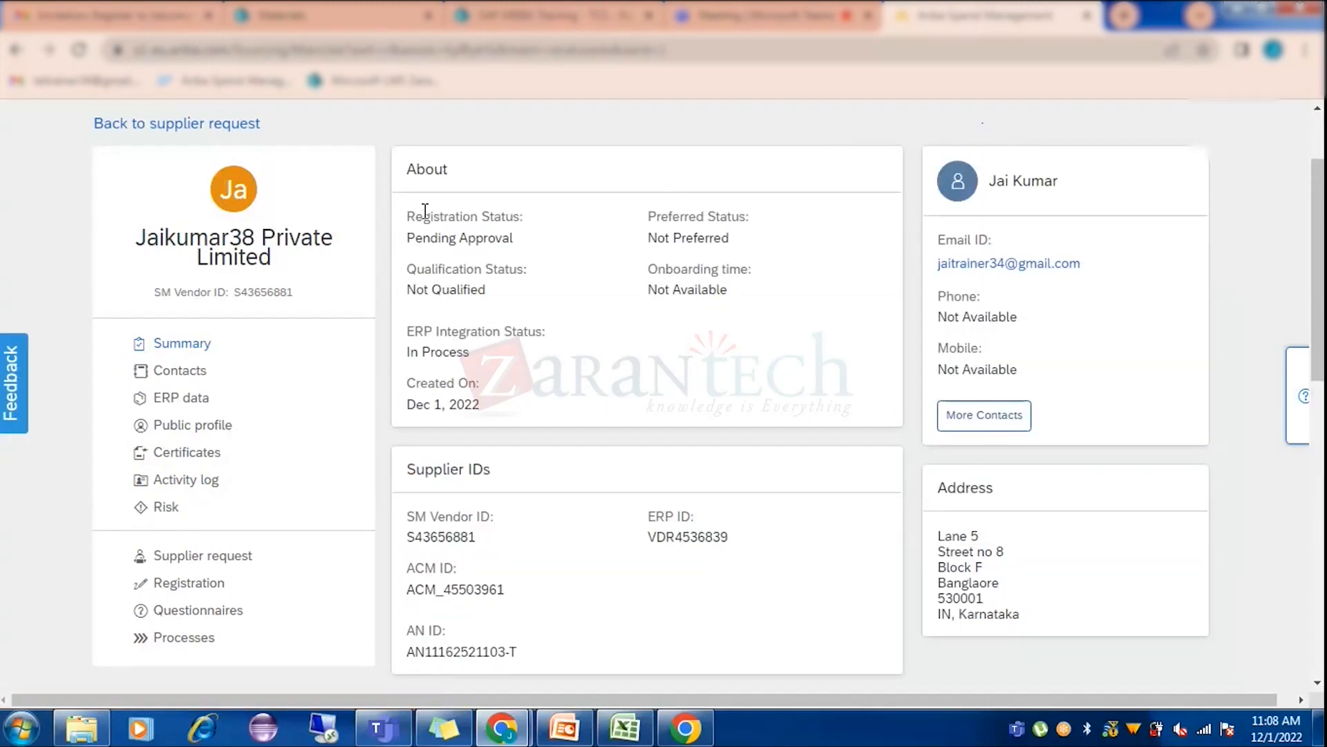
{"action": "left_click_drag", "start_coordinate": [415, 216], "coordinate": [520, 216]}
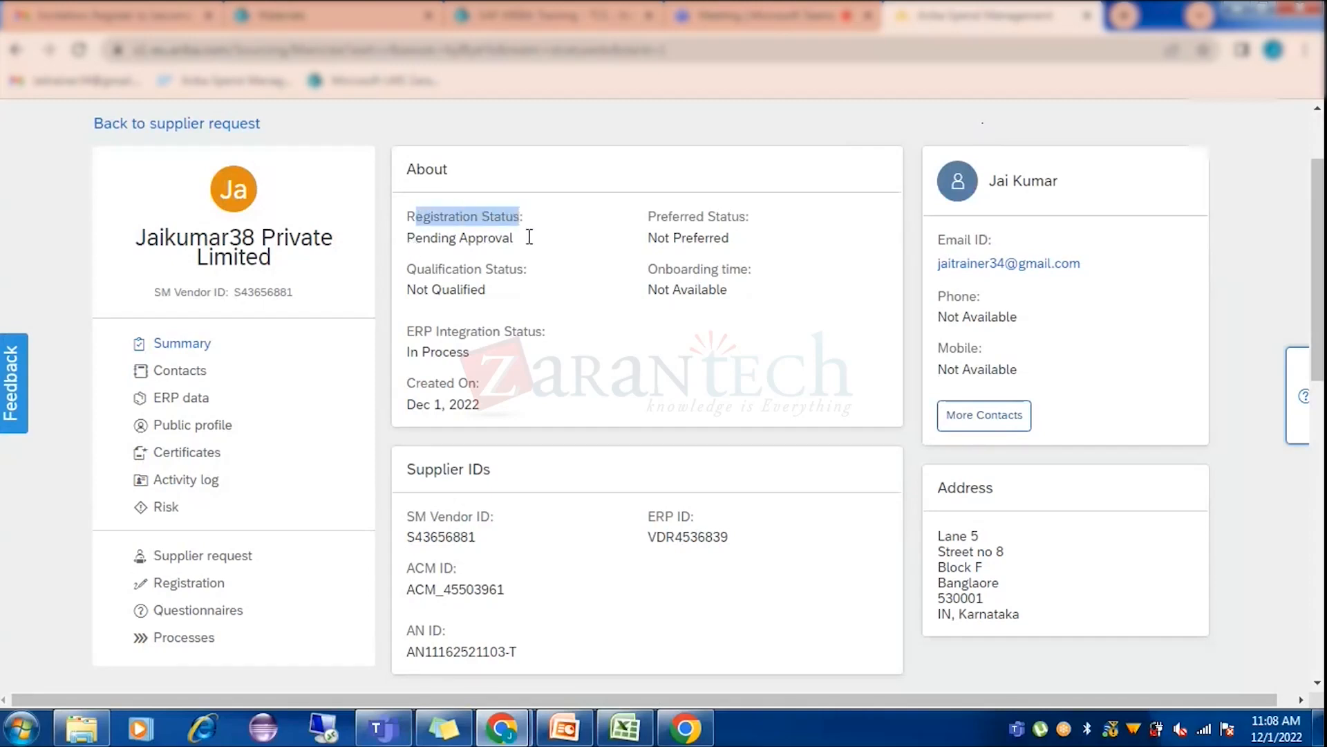
{"action": "left_click", "coordinate": [530, 237]}
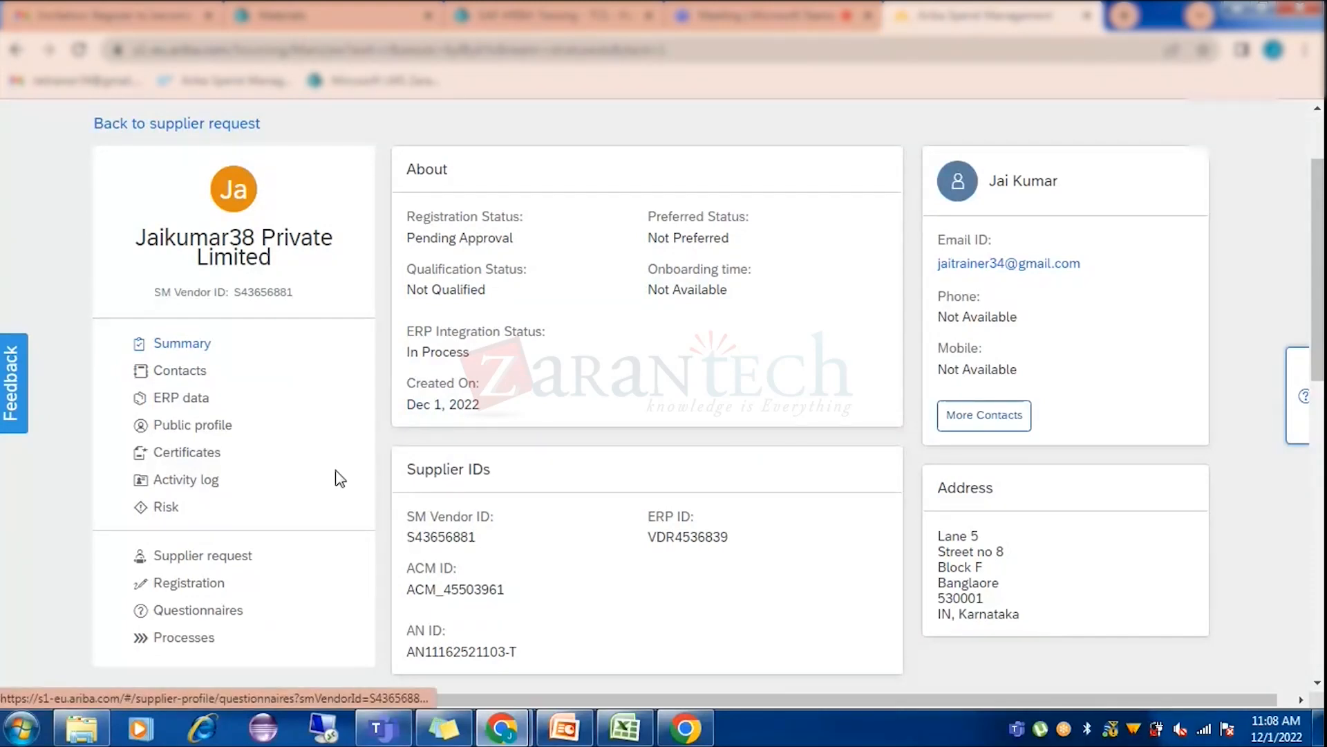
{"action": "scroll", "coordinate": [335, 474], "scroll_direction": "down", "scroll_amount": 3}
Scroll the Registration page to Questionnaires and Tasks: SRQ Form In Approval, procurement form Not Started.
{"action": "left_click", "coordinate": [197, 396]}
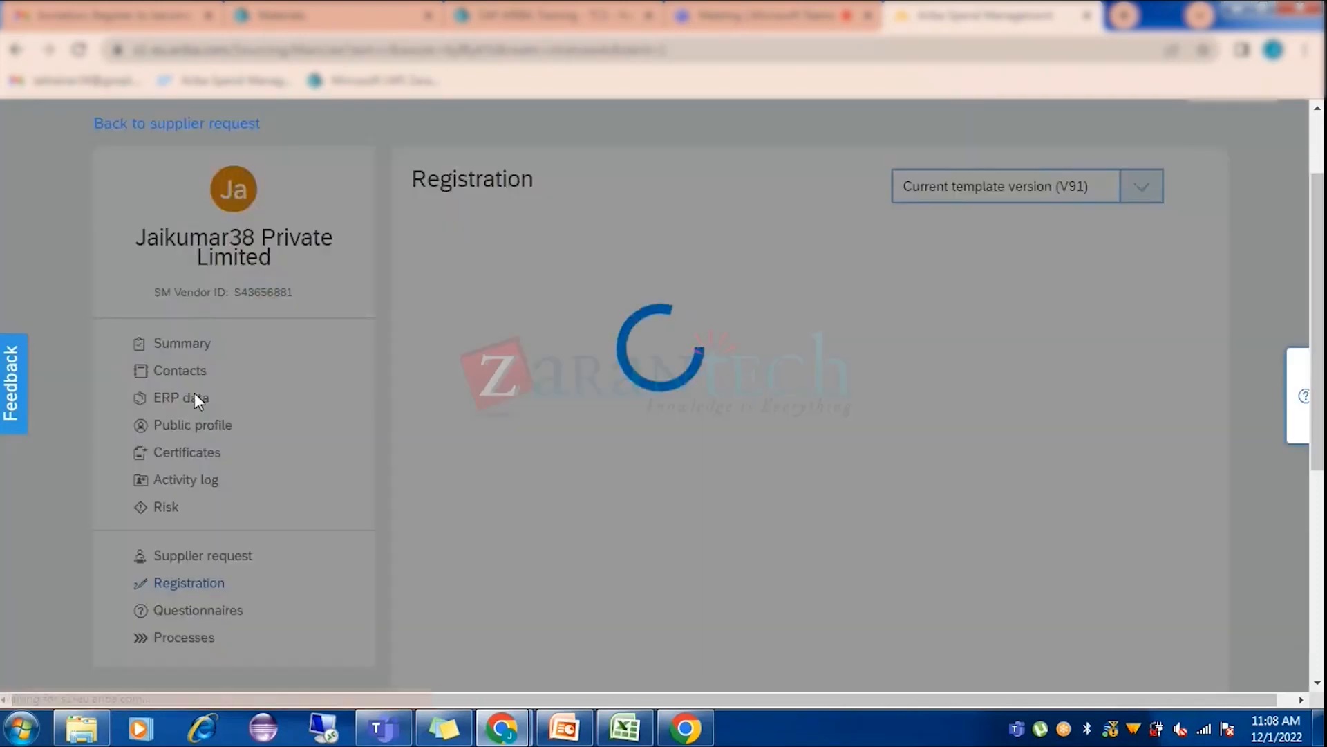
{"action": "scroll", "coordinate": [780, 444], "scroll_direction": "down", "scroll_amount": 3}
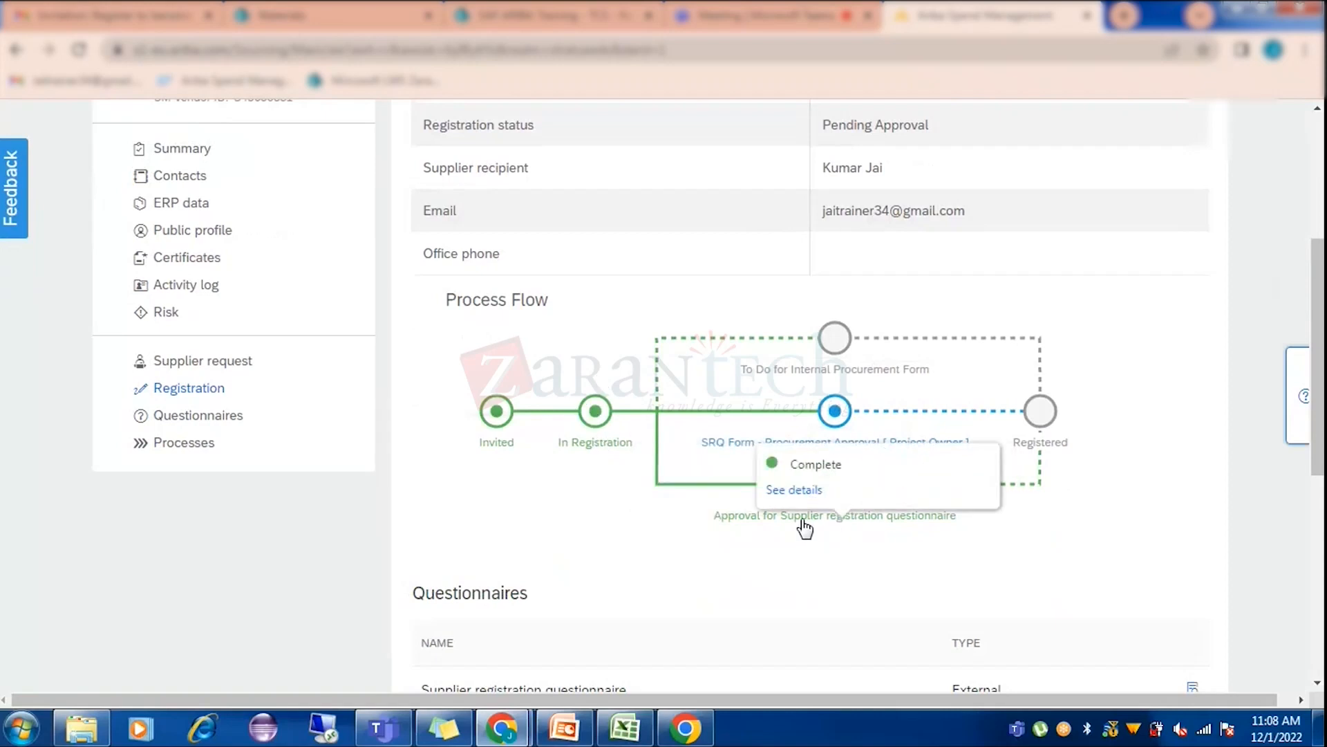
{"action": "mouse_move", "coordinate": [829, 338]}
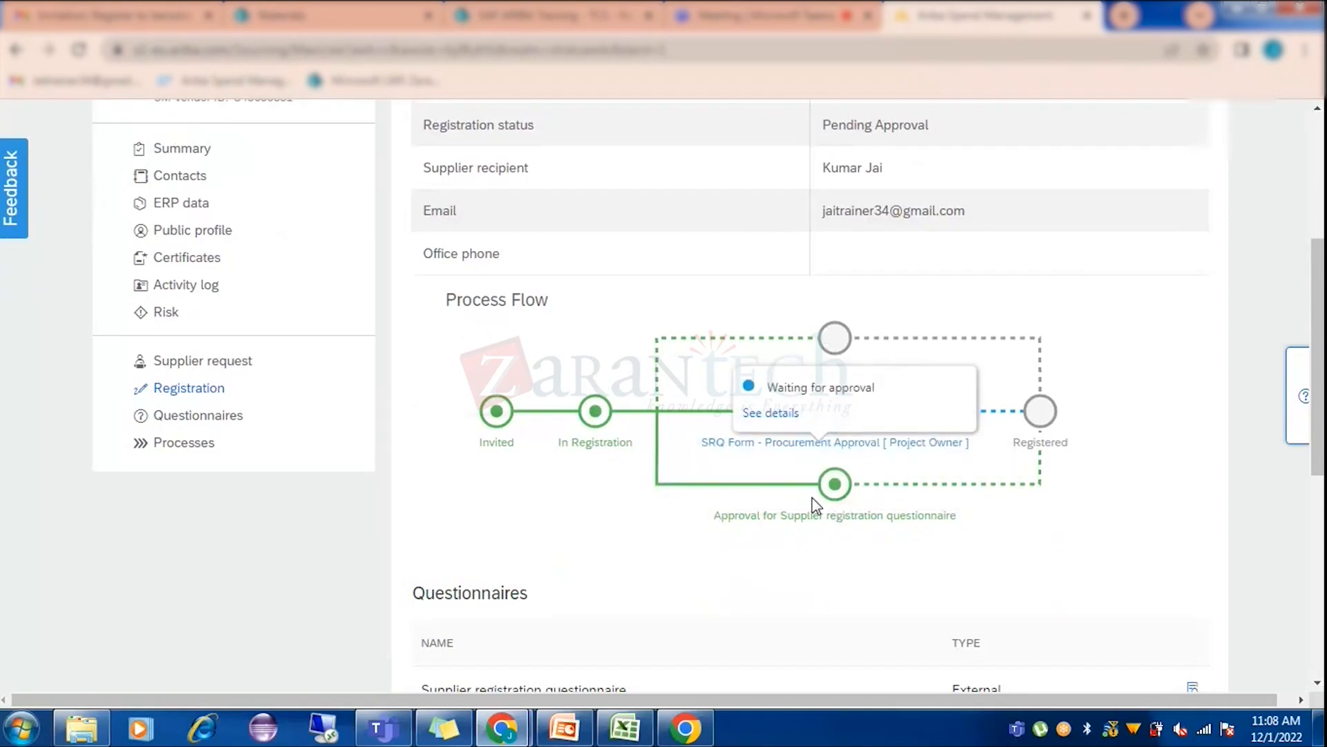
{"action": "scroll", "coordinate": [907, 498], "scroll_direction": "down", "scroll_amount": 3}
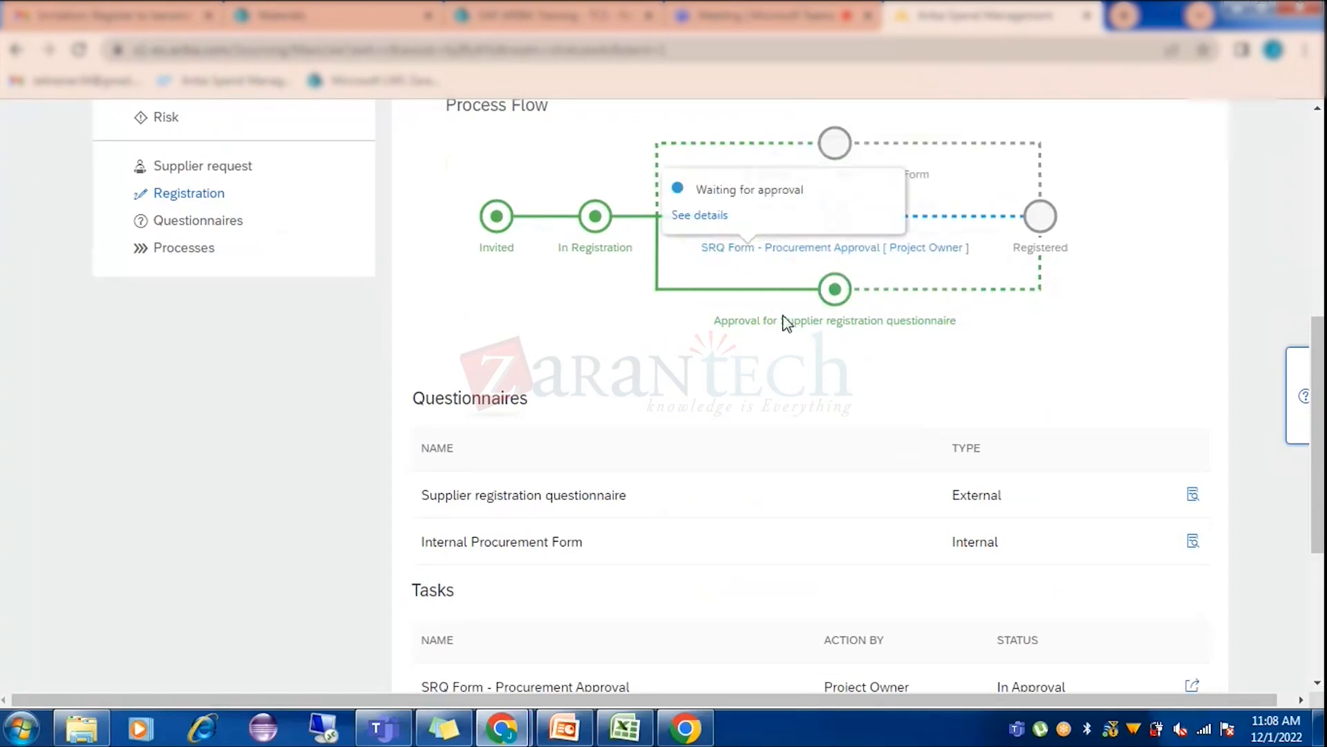
{"action": "scroll", "coordinate": [847, 441], "scroll_direction": "down", "scroll_amount": 2}
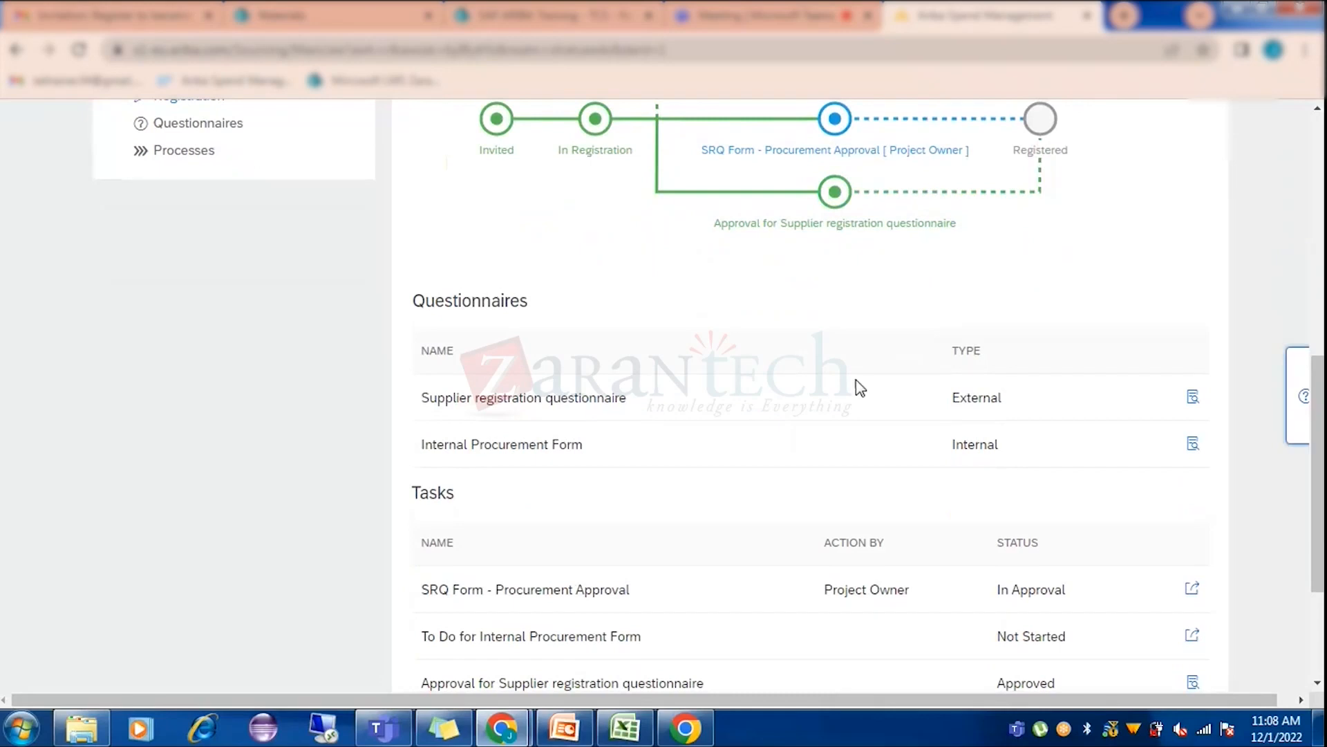
{"action": "scroll", "coordinate": [856, 388], "scroll_direction": "down", "scroll_amount": 2}
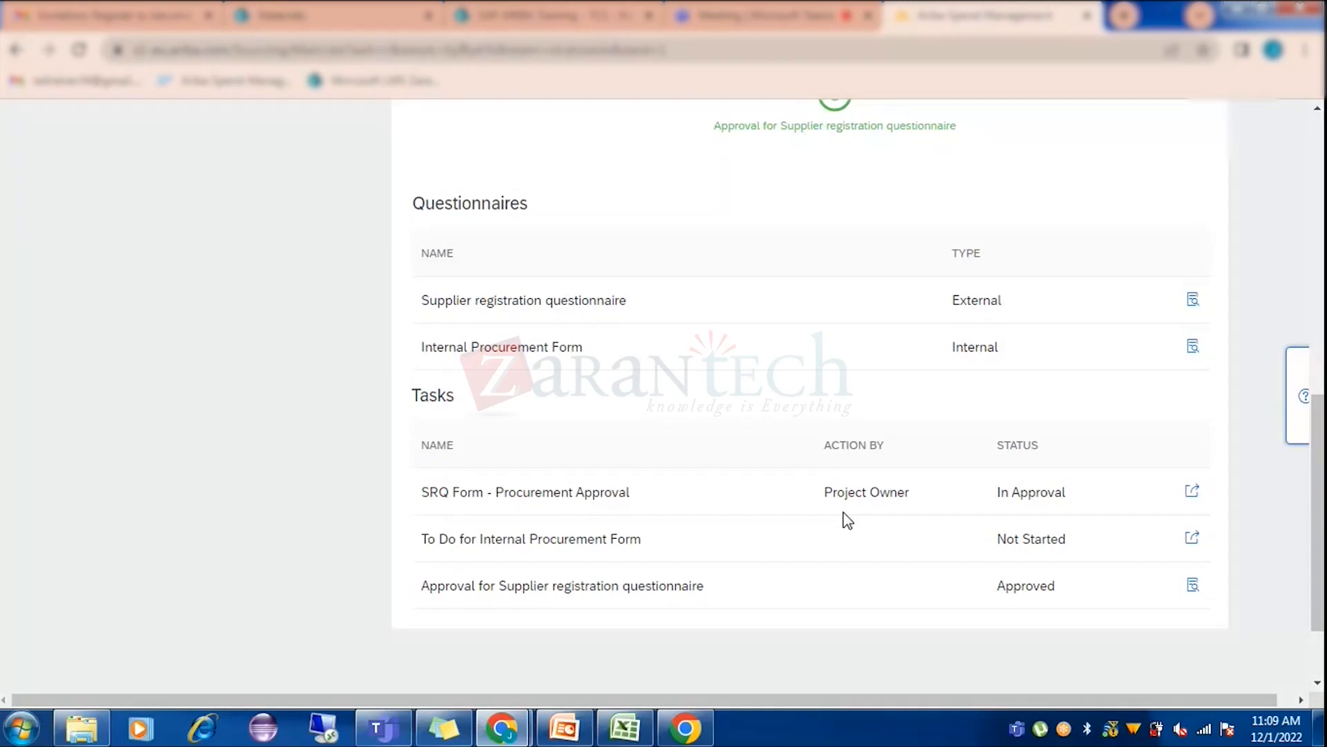
{"action": "scroll", "coordinate": [840, 439], "scroll_direction": "down", "scroll_amount": 2}
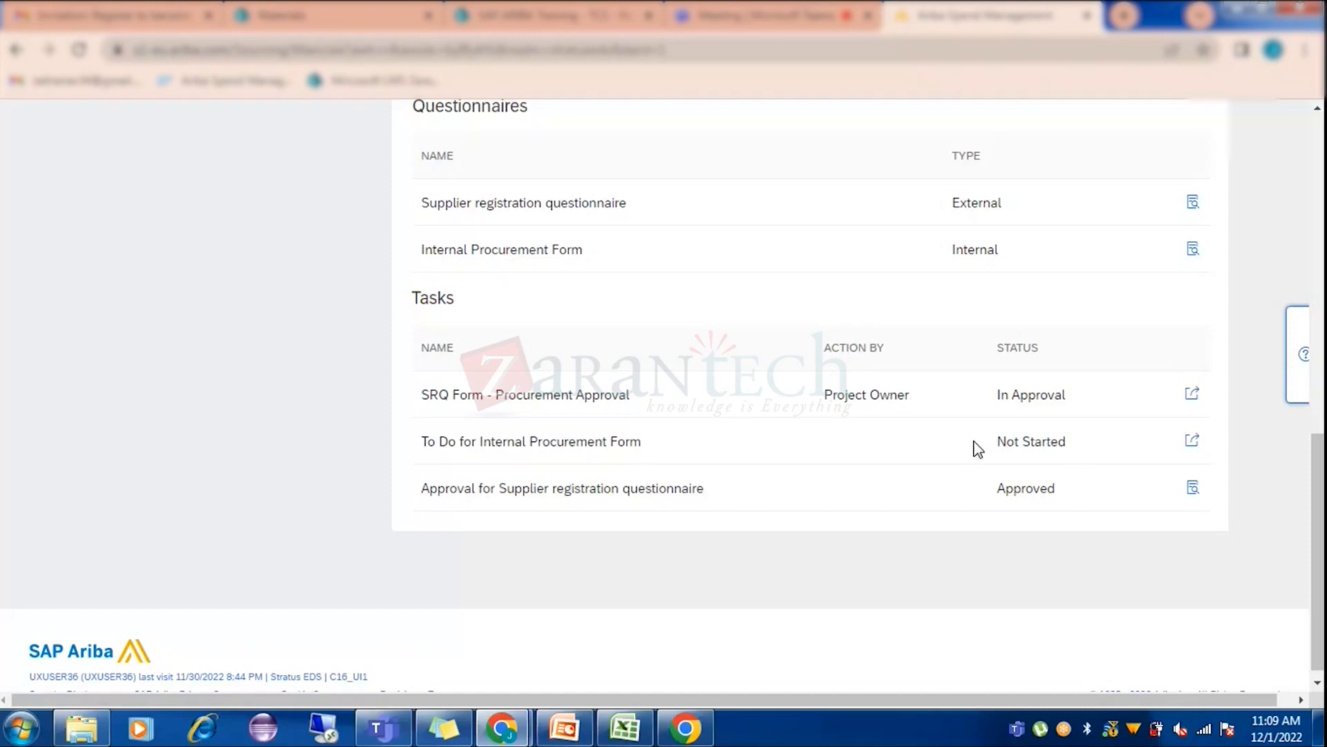
View the supplier registration questionnaire's answers down to question 6.
{"action": "left_click", "coordinate": [1193, 205]}
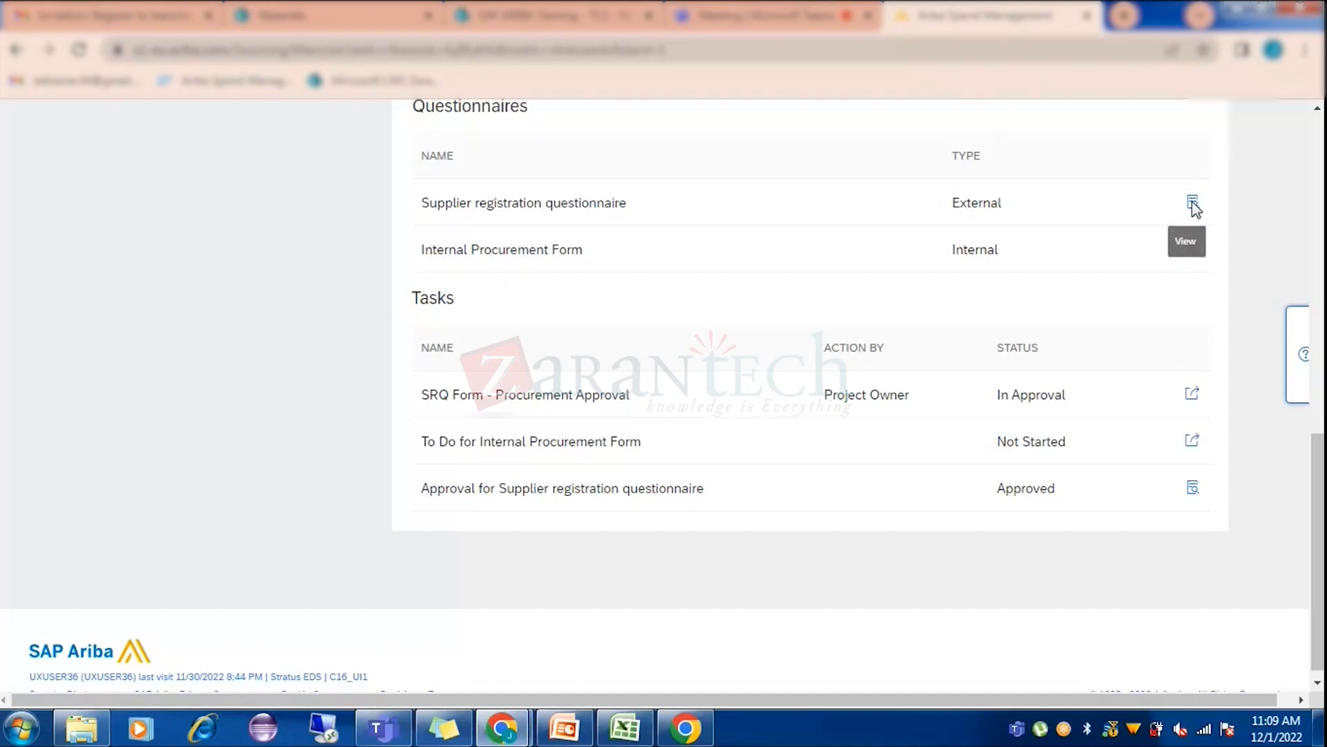
{"action": "scroll", "coordinate": [954, 429], "scroll_direction": "down", "scroll_amount": 1}
{"action": "scroll", "coordinate": [951, 424], "scroll_direction": "down", "scroll_amount": 4}
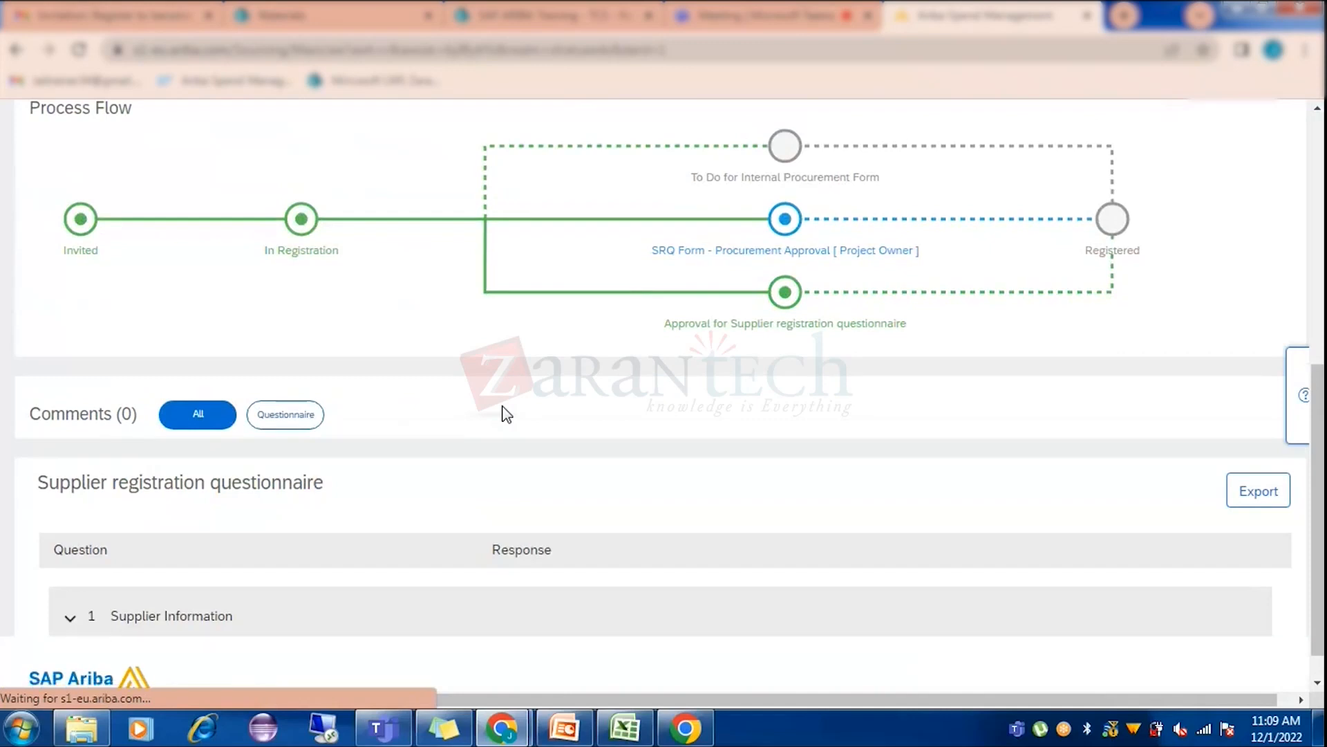
{"action": "scroll", "coordinate": [507, 414], "scroll_direction": "down", "scroll_amount": 5}
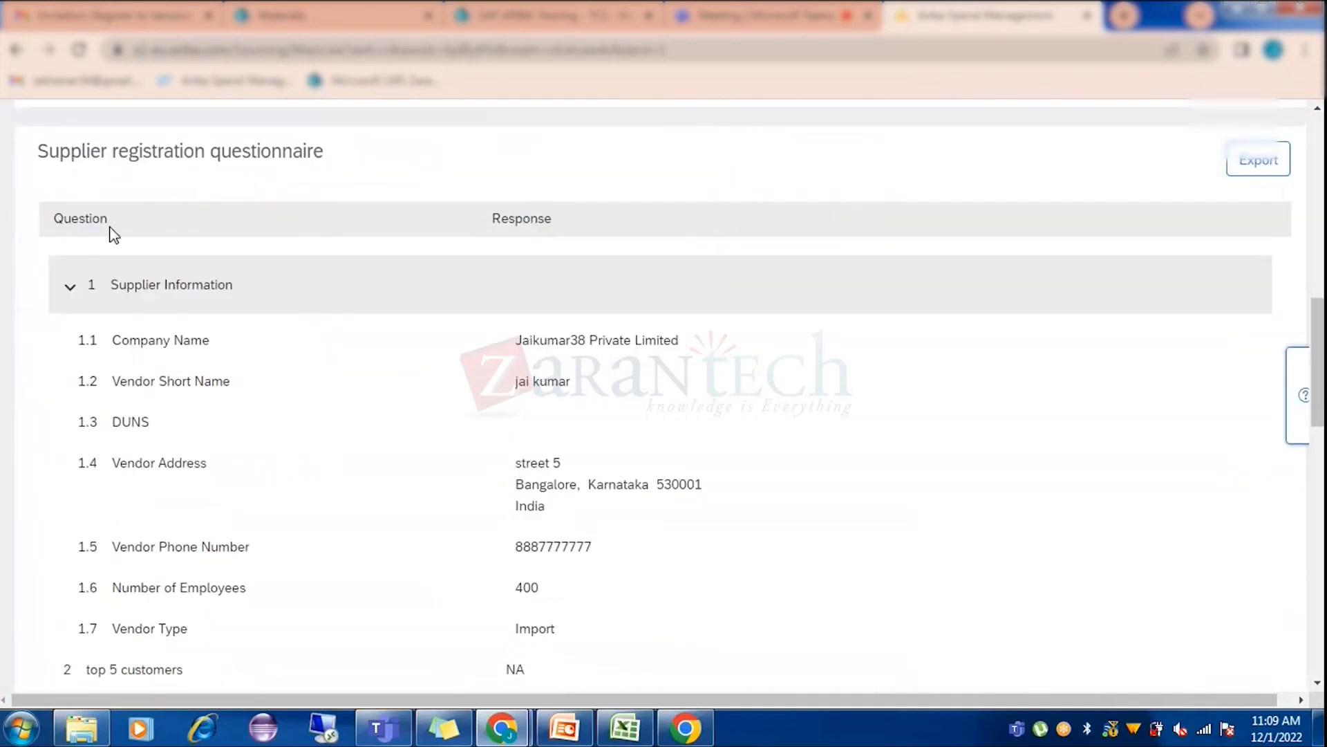
{"action": "scroll", "coordinate": [436, 363], "scroll_direction": "down", "scroll_amount": 2}
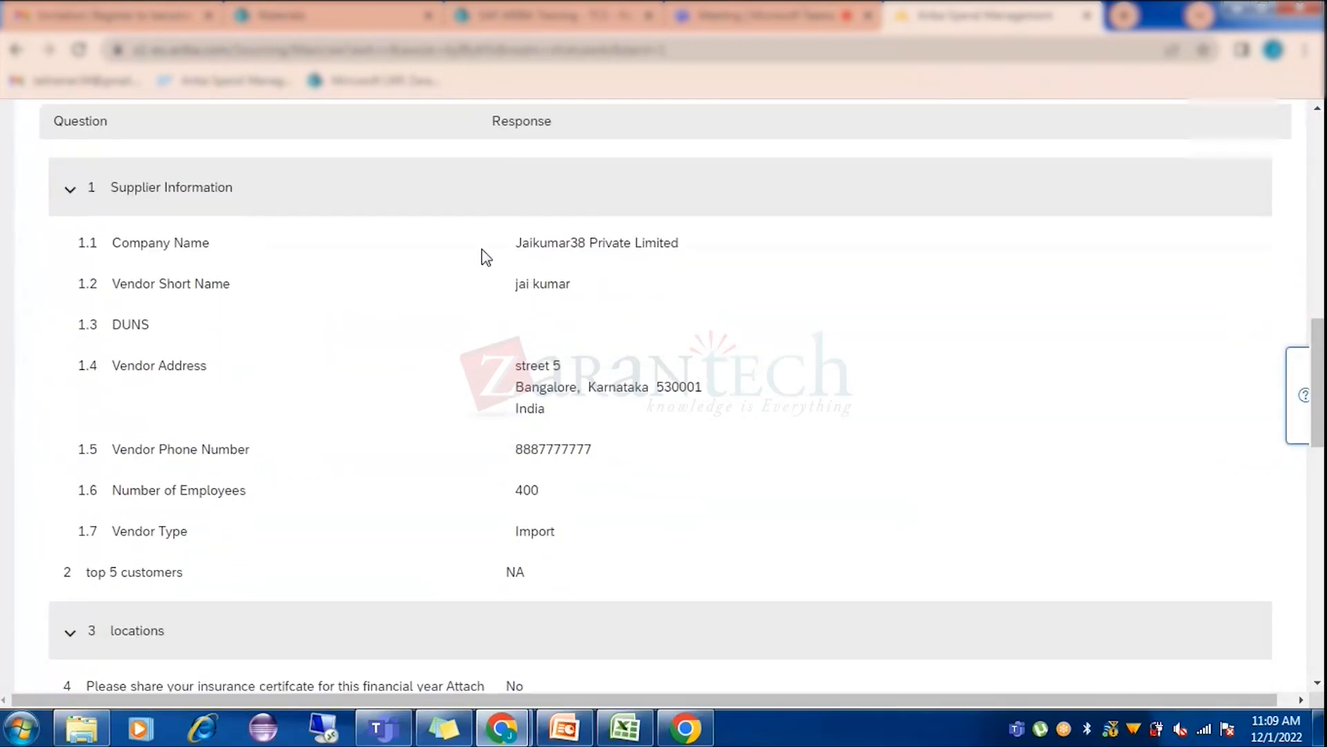
{"action": "scroll", "coordinate": [534, 416], "scroll_direction": "down", "scroll_amount": 1}
{"action": "scroll", "coordinate": [442, 405], "scroll_direction": "down", "scroll_amount": 5}
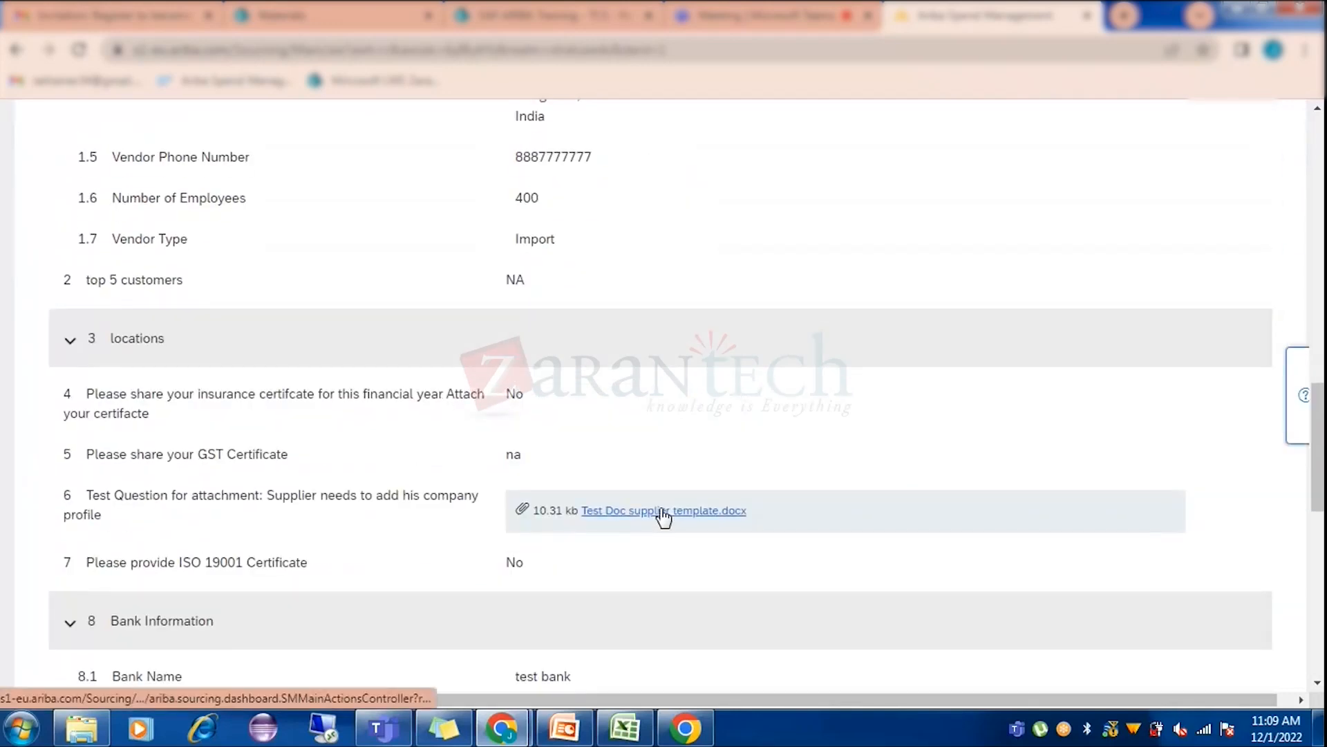
{"action": "scroll", "coordinate": [707, 400], "scroll_direction": "down", "scroll_amount": 4}
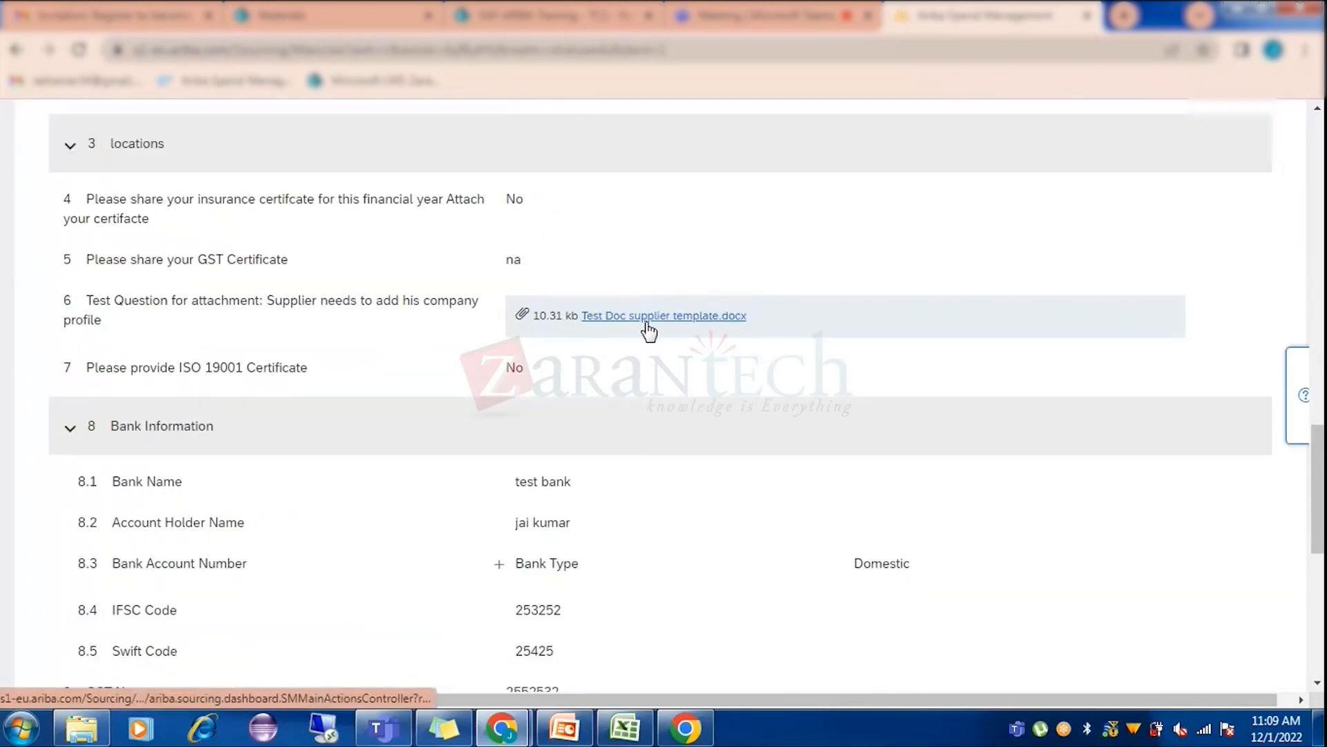
Download and open the attached Test Doc supplier template.docx in Word.
{"action": "left_click", "coordinate": [645, 317]}
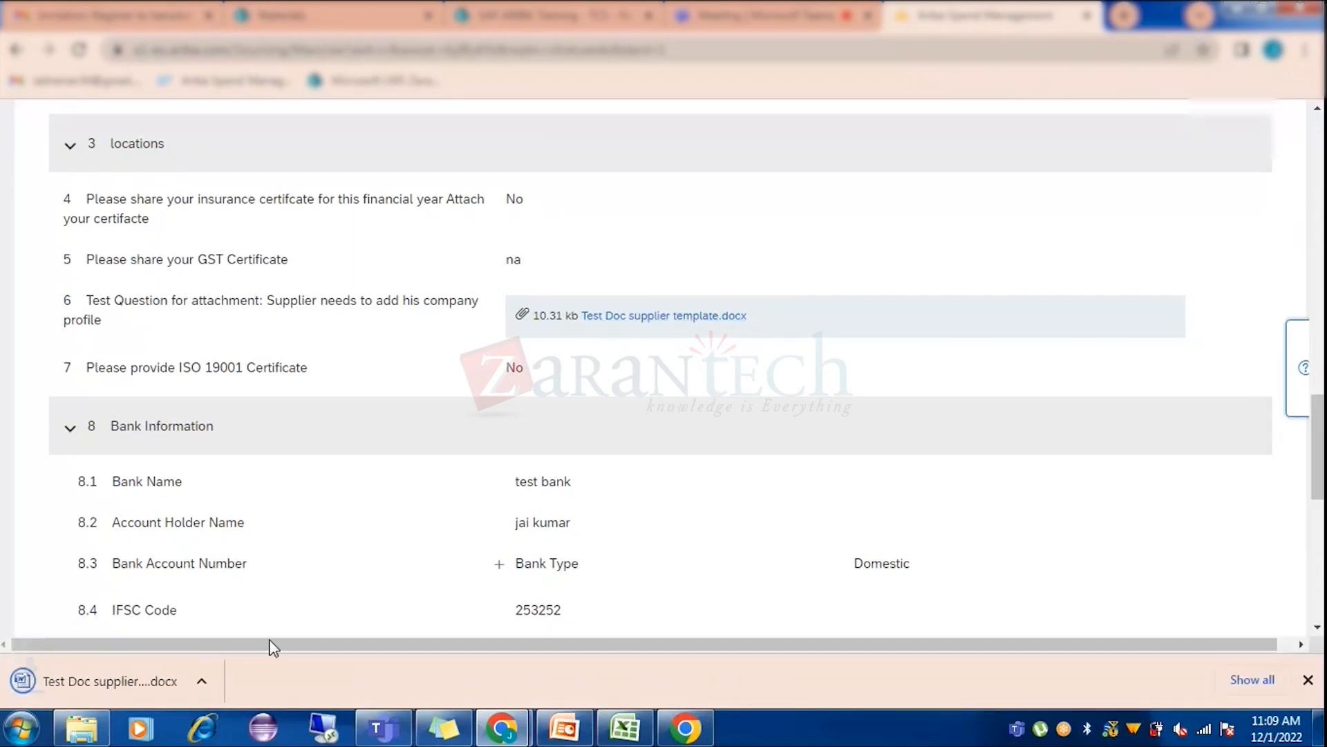
{"action": "left_click", "coordinate": [77, 677]}
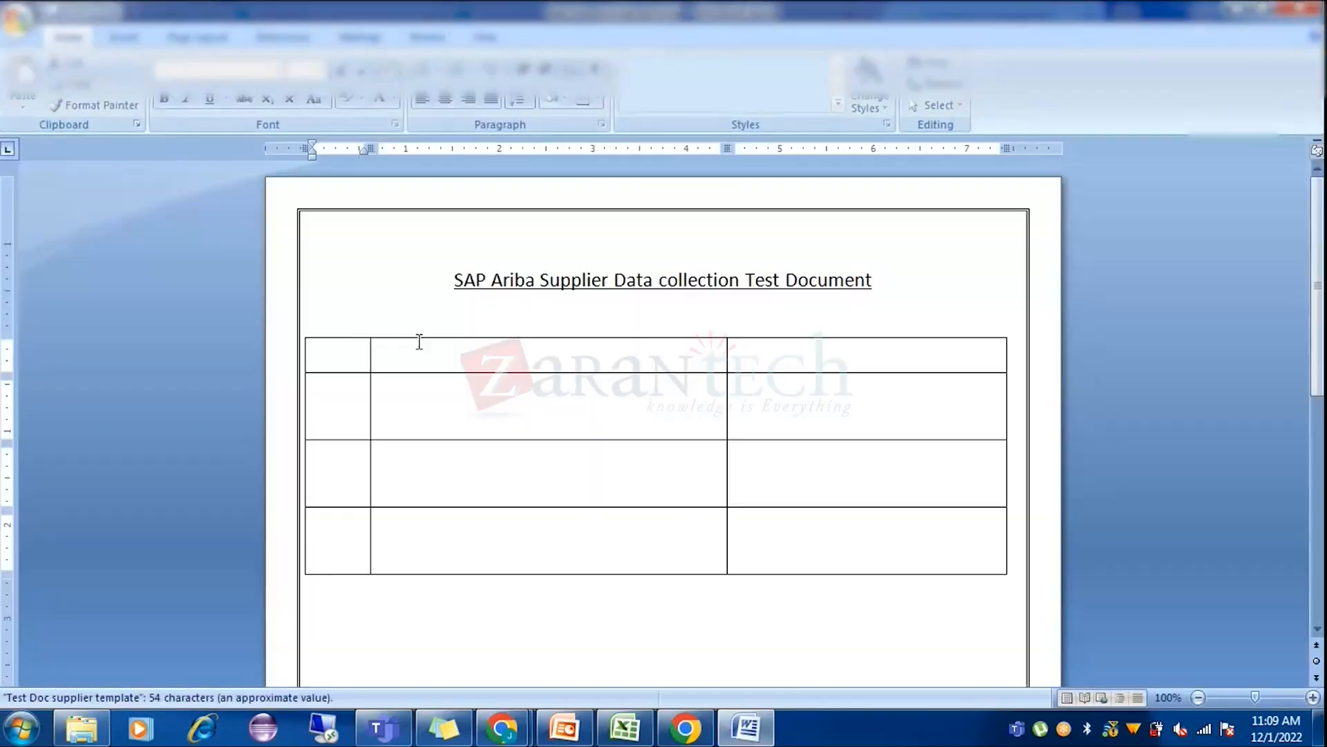
{"action": "scroll", "coordinate": [686, 415], "scroll_direction": "down", "scroll_amount": 8}
{"action": "scroll", "coordinate": [686, 512], "scroll_direction": "up", "scroll_amount": 8}
Close the Word template and scroll through the questionnaire answers back up to Process Flow.
{"action": "left_click", "coordinate": [1313, 9]}
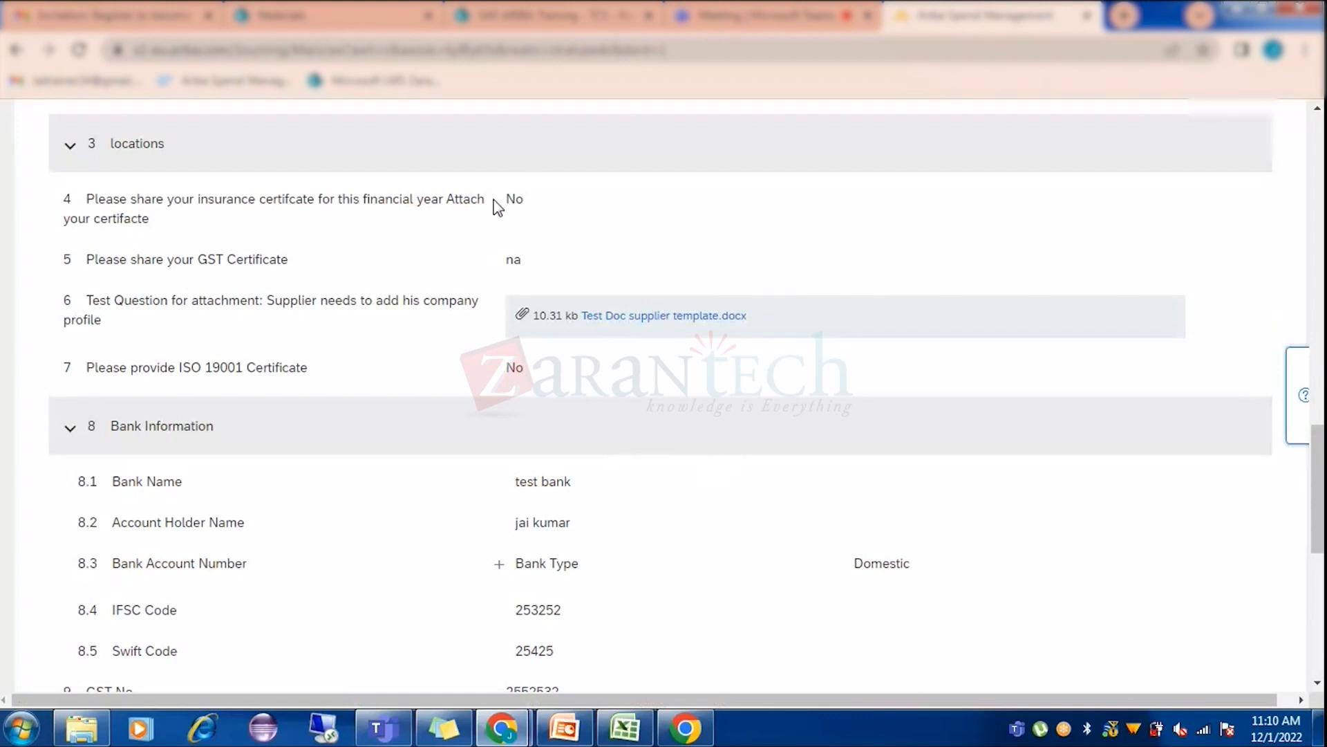
{"action": "scroll", "coordinate": [715, 544], "scroll_direction": "down", "scroll_amount": 2}
{"action": "scroll", "coordinate": [715, 544], "scroll_direction": "down", "scroll_amount": 2}
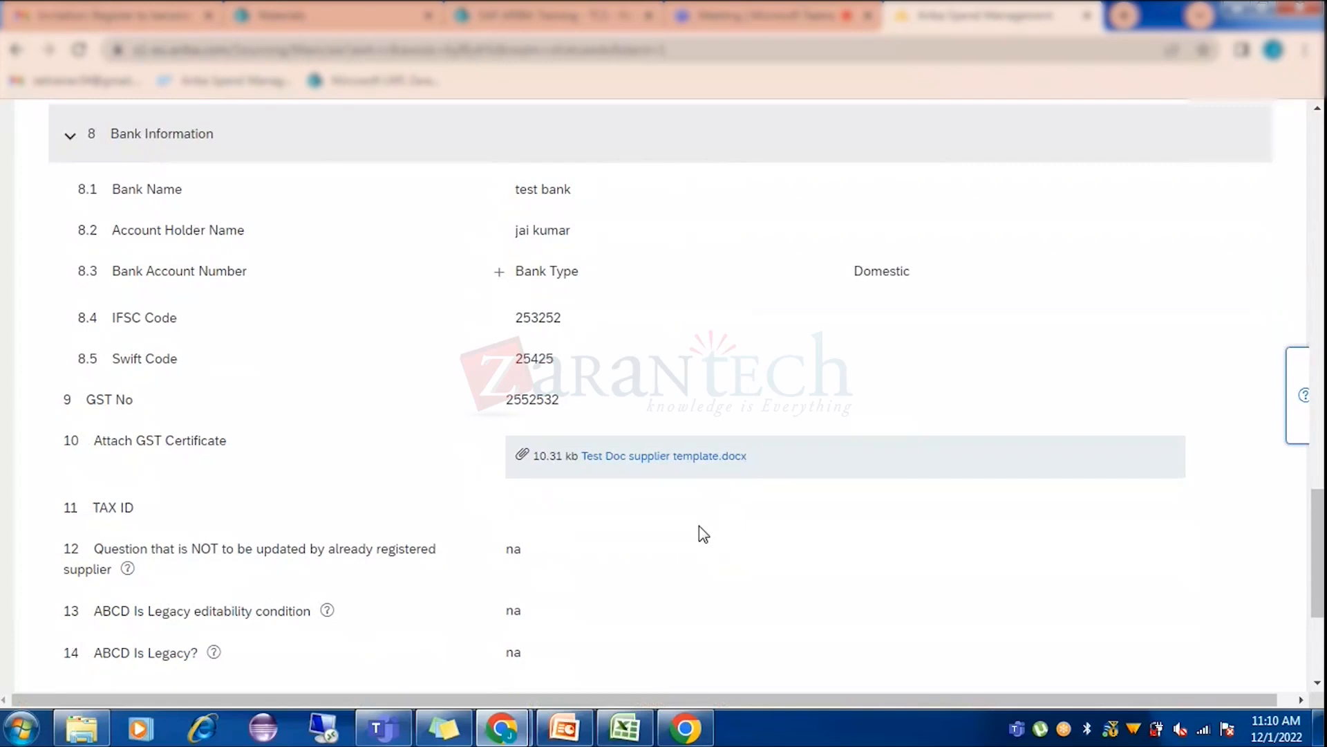
{"action": "scroll", "coordinate": [655, 548], "scroll_direction": "down", "scroll_amount": 4}
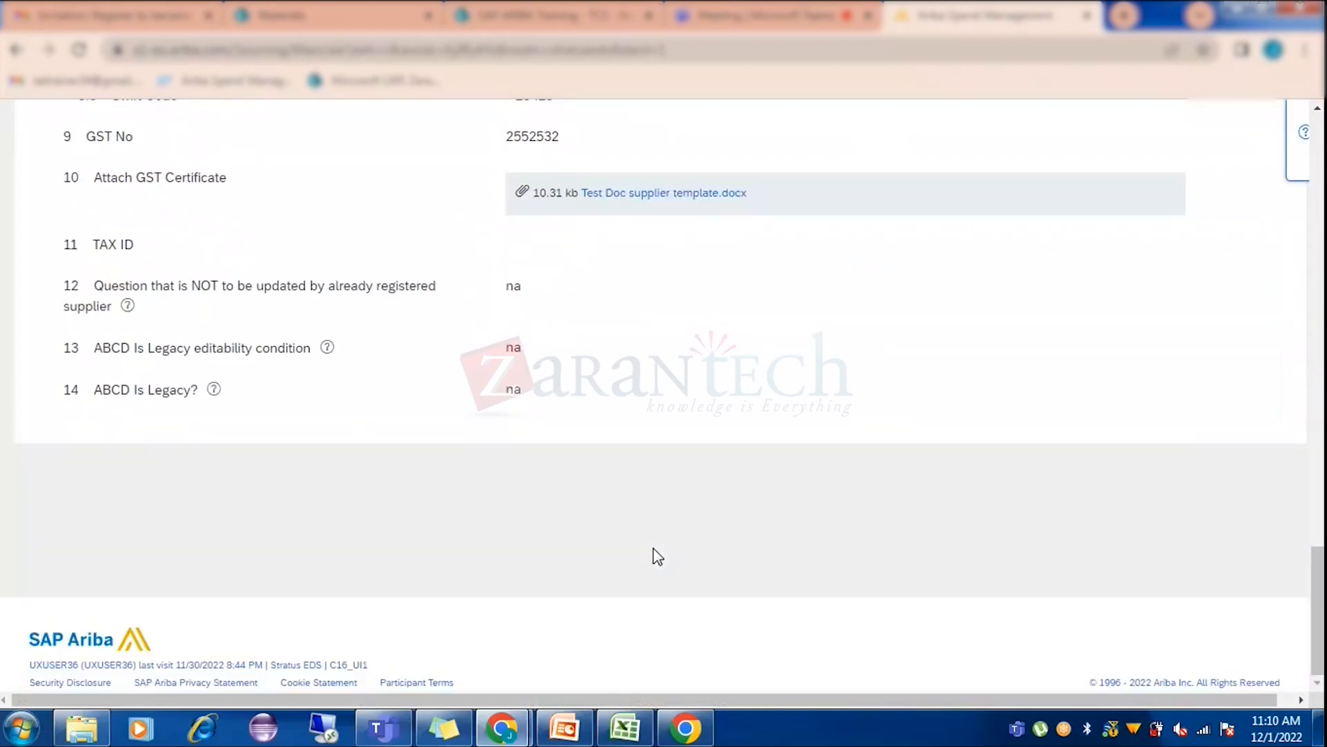
{"action": "scroll", "coordinate": [654, 554], "scroll_direction": "up", "scroll_amount": 8}
{"action": "scroll", "coordinate": [657, 561], "scroll_direction": "up", "scroll_amount": 10}
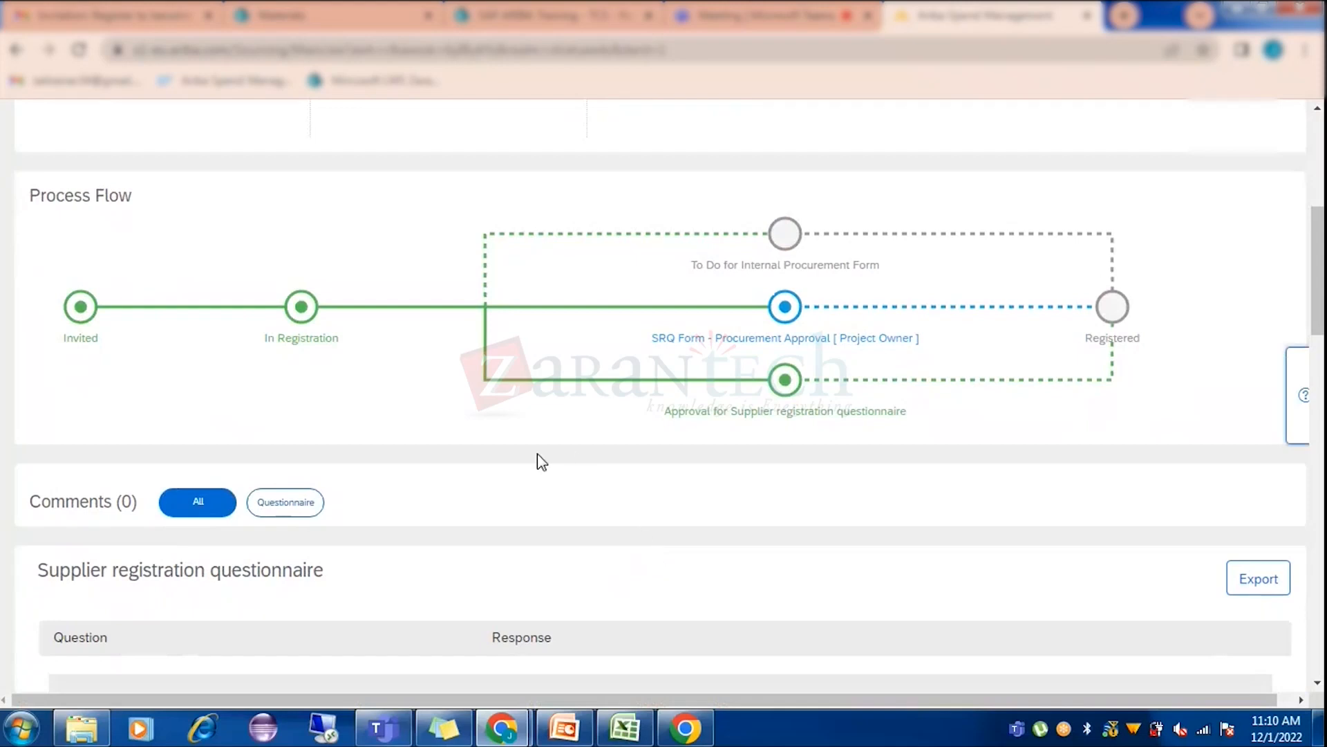
{"action": "scroll", "coordinate": [539, 471], "scroll_direction": "down", "scroll_amount": 7}
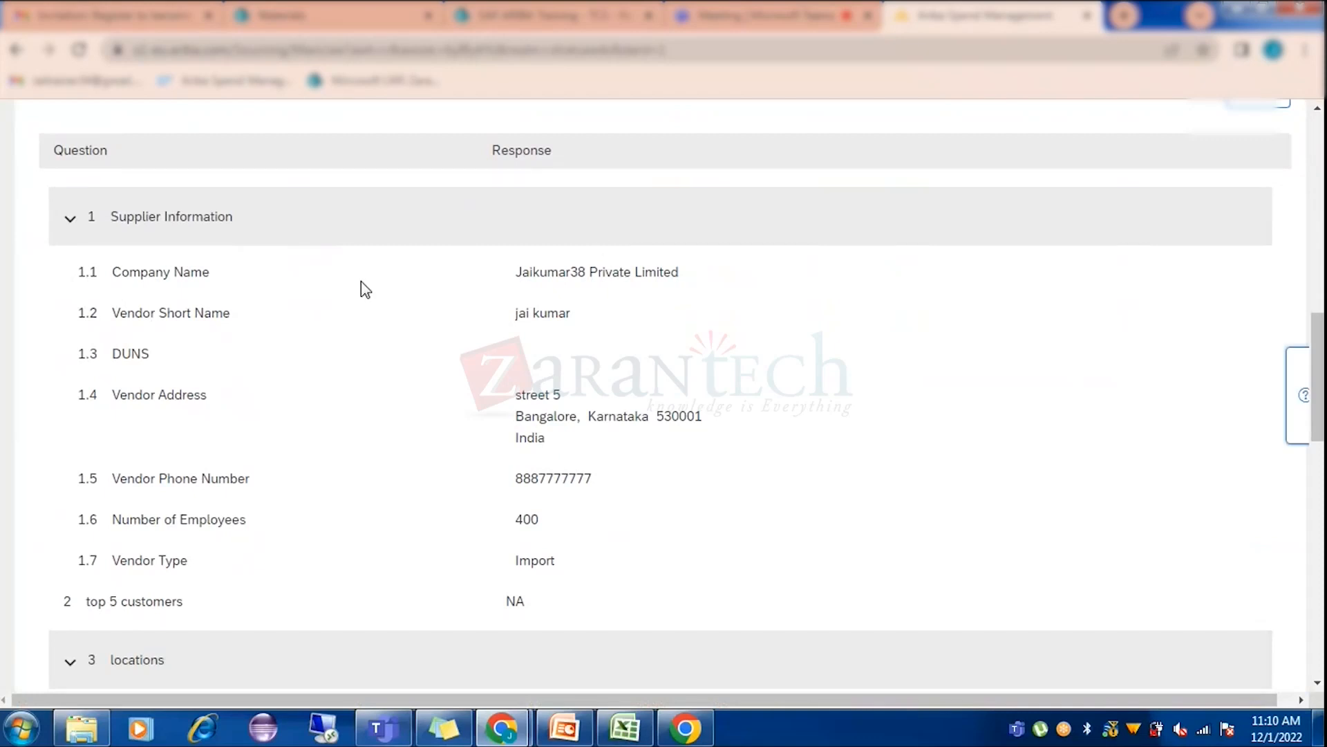
{"action": "scroll", "coordinate": [593, 330], "scroll_direction": "down", "scroll_amount": 4}
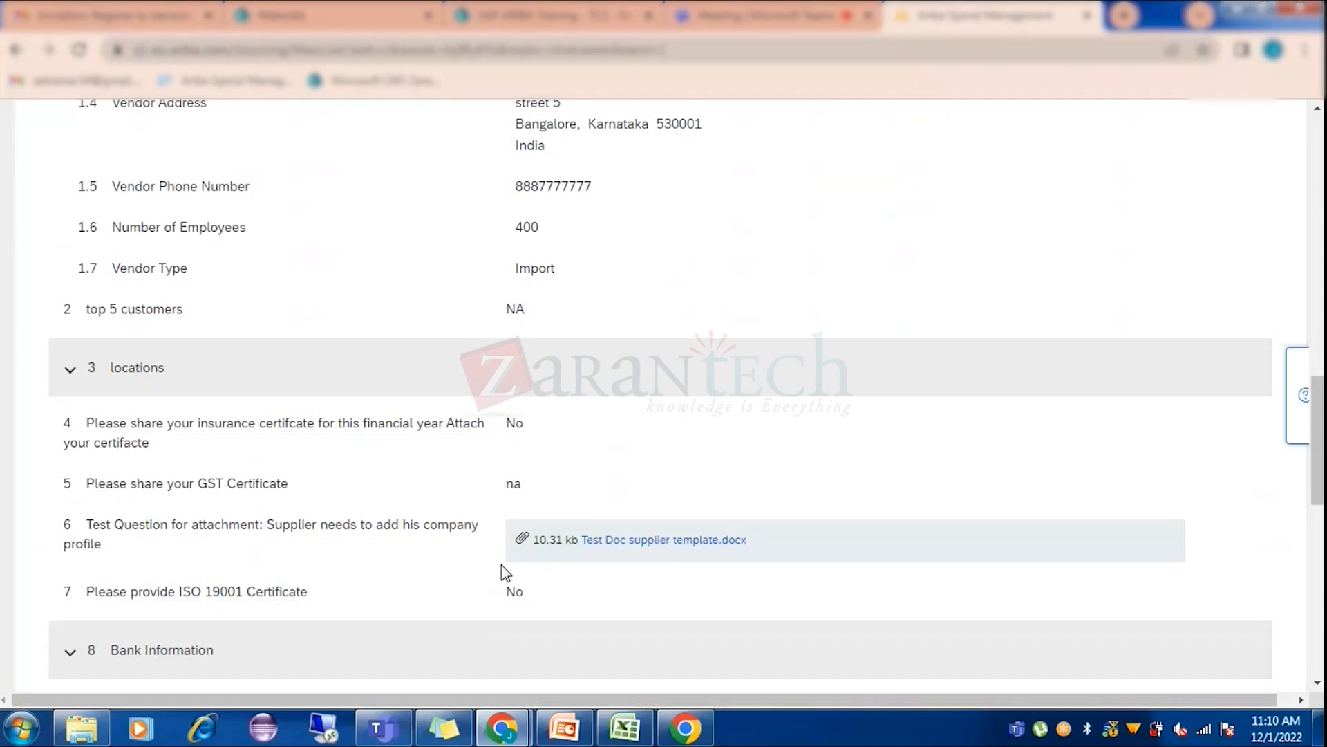
{"action": "scroll", "coordinate": [415, 429], "scroll_direction": "down", "scroll_amount": 8}
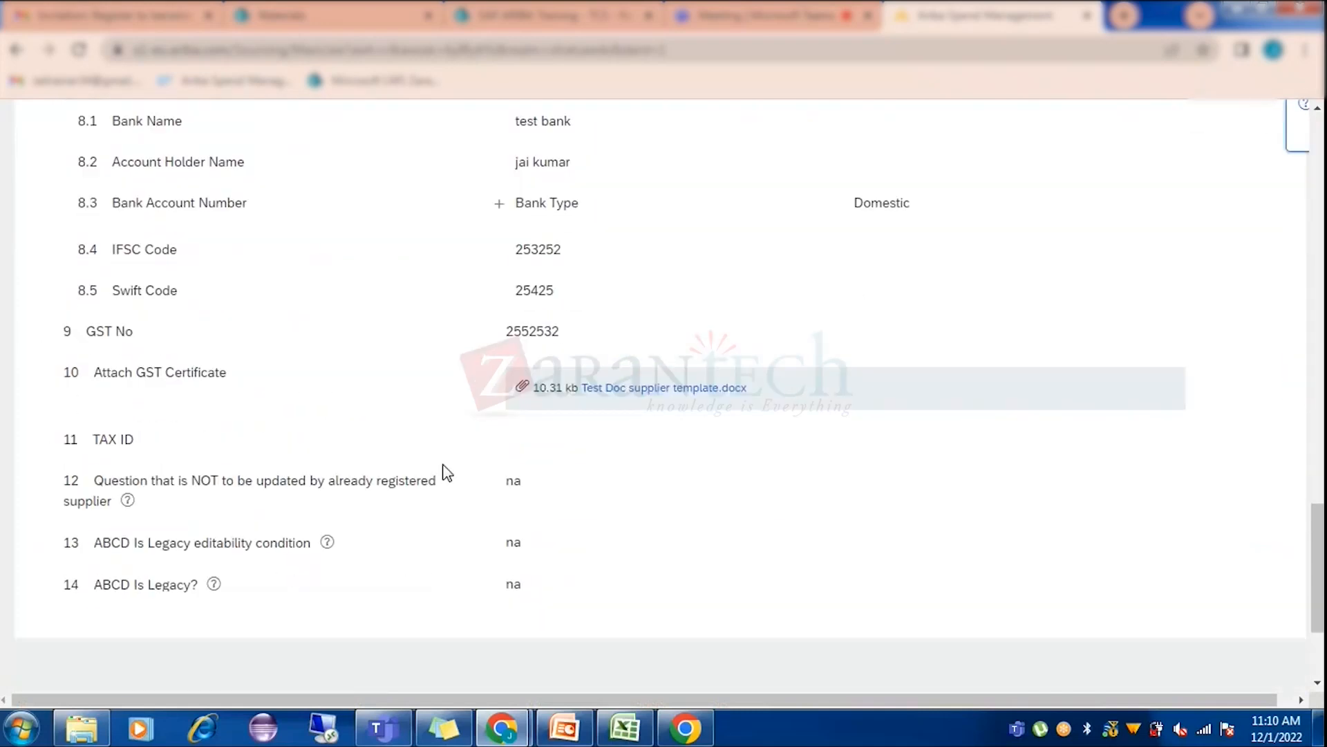
{"action": "scroll", "coordinate": [445, 473], "scroll_direction": "up", "scroll_amount": 10}
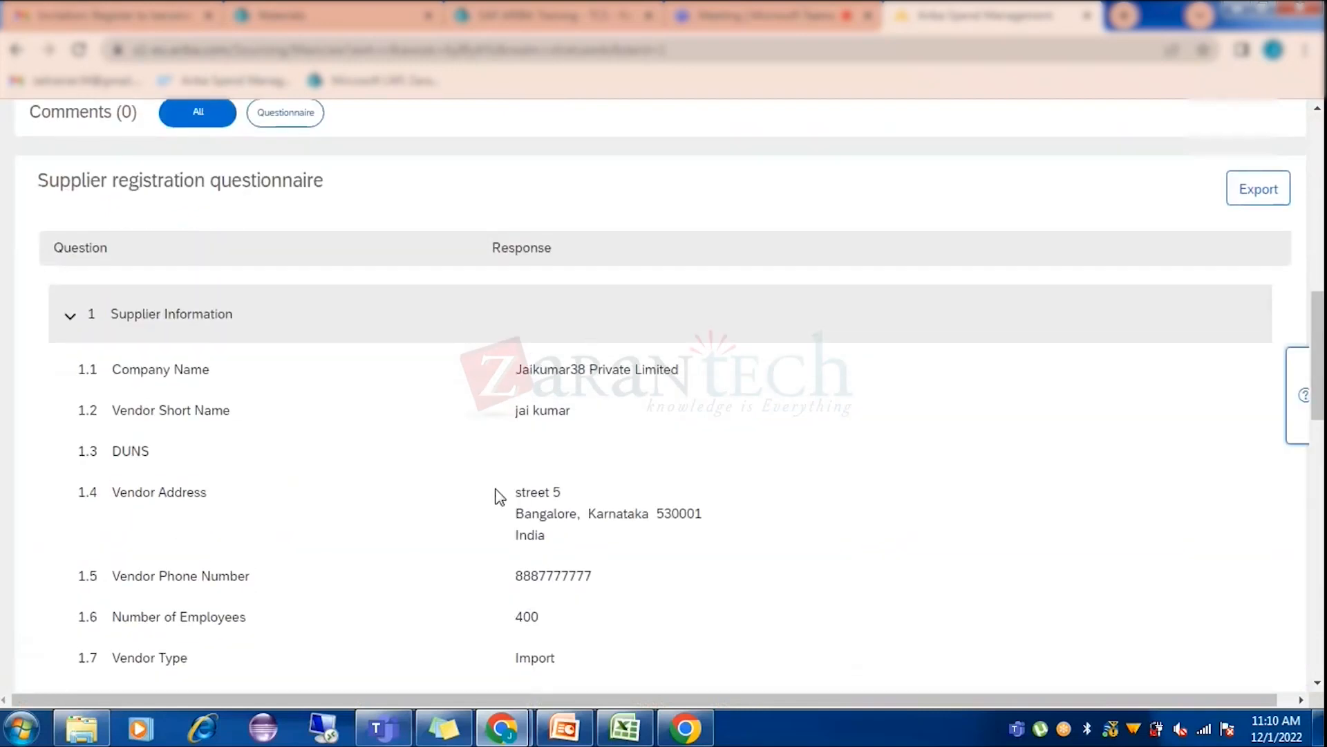
{"action": "scroll", "coordinate": [533, 495], "scroll_direction": "up", "scroll_amount": 7}
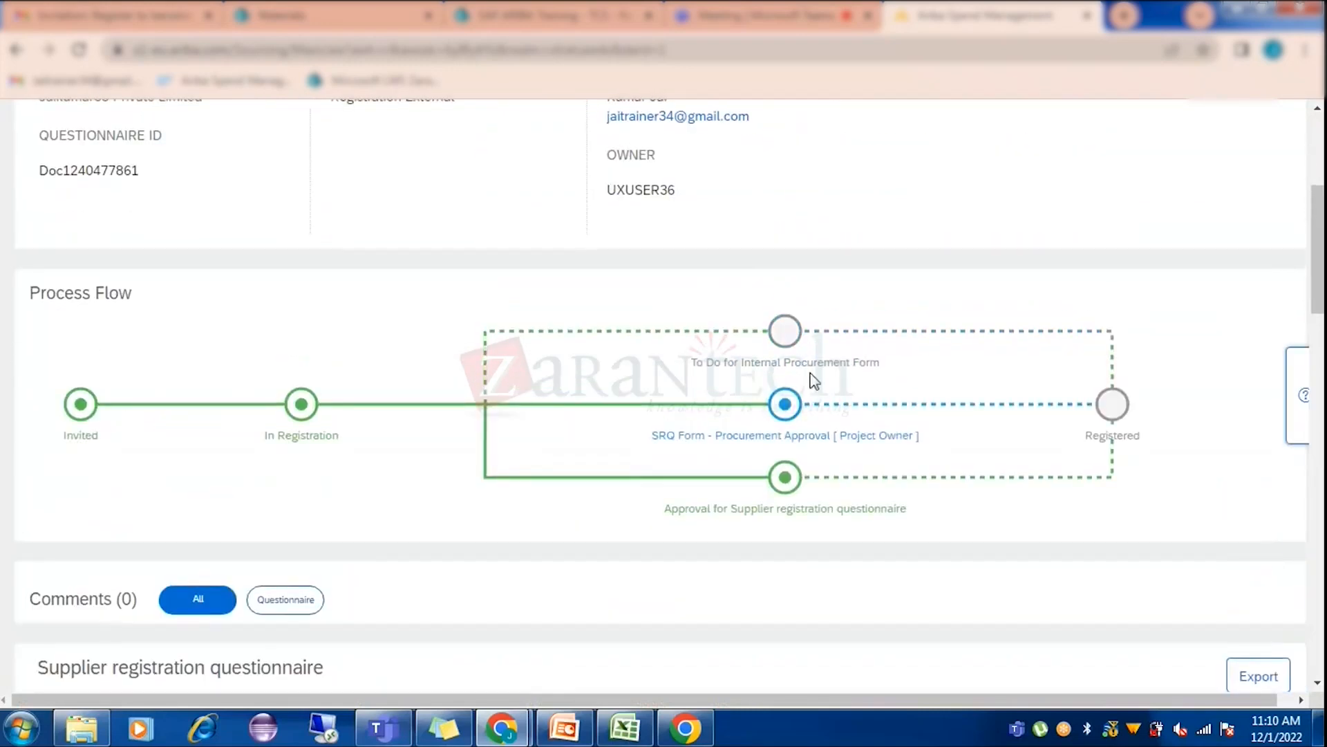
{"action": "scroll", "coordinate": [520, 293], "scroll_direction": "up", "scroll_amount": 3}
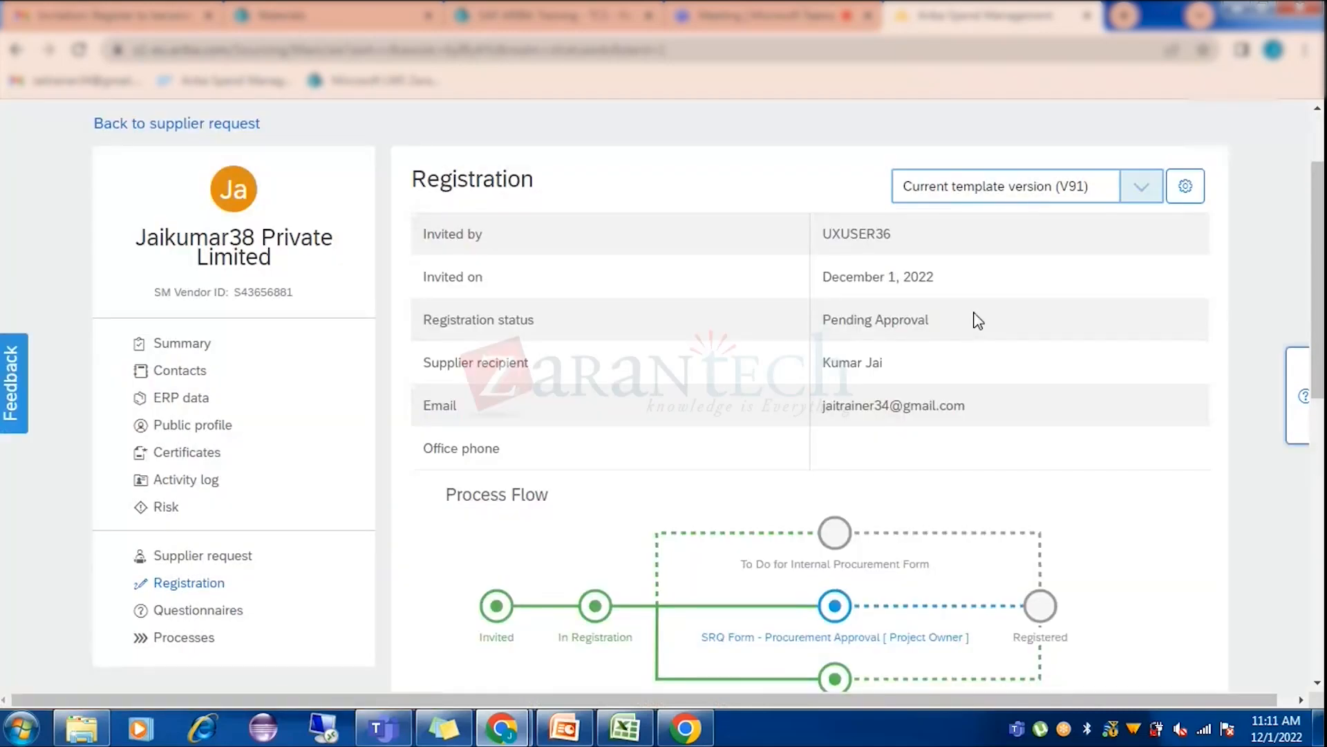
Scroll to the Tasks table and open the SRQ Form - Procurement Approval task.
{"action": "scroll", "coordinate": [1007, 352], "scroll_direction": "down", "scroll_amount": 7}
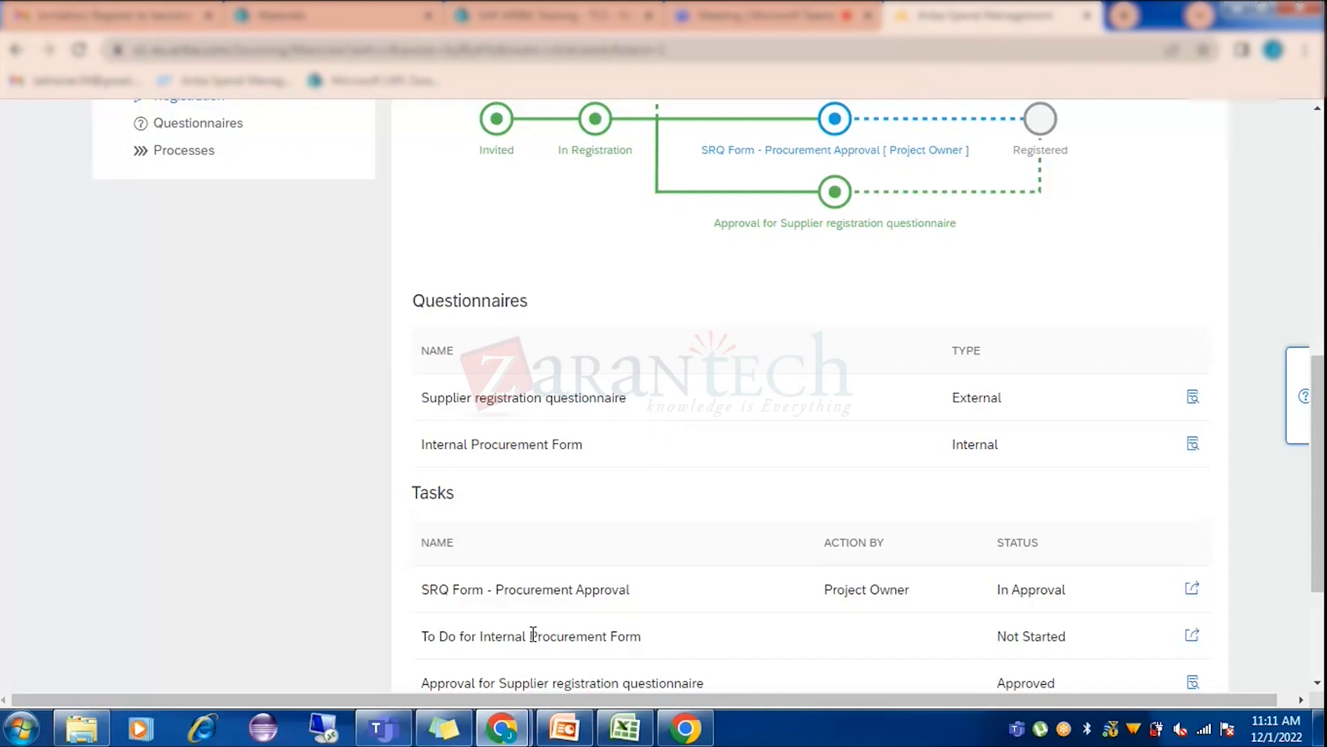
{"action": "scroll", "coordinate": [538, 565], "scroll_direction": "down", "scroll_amount": 2}
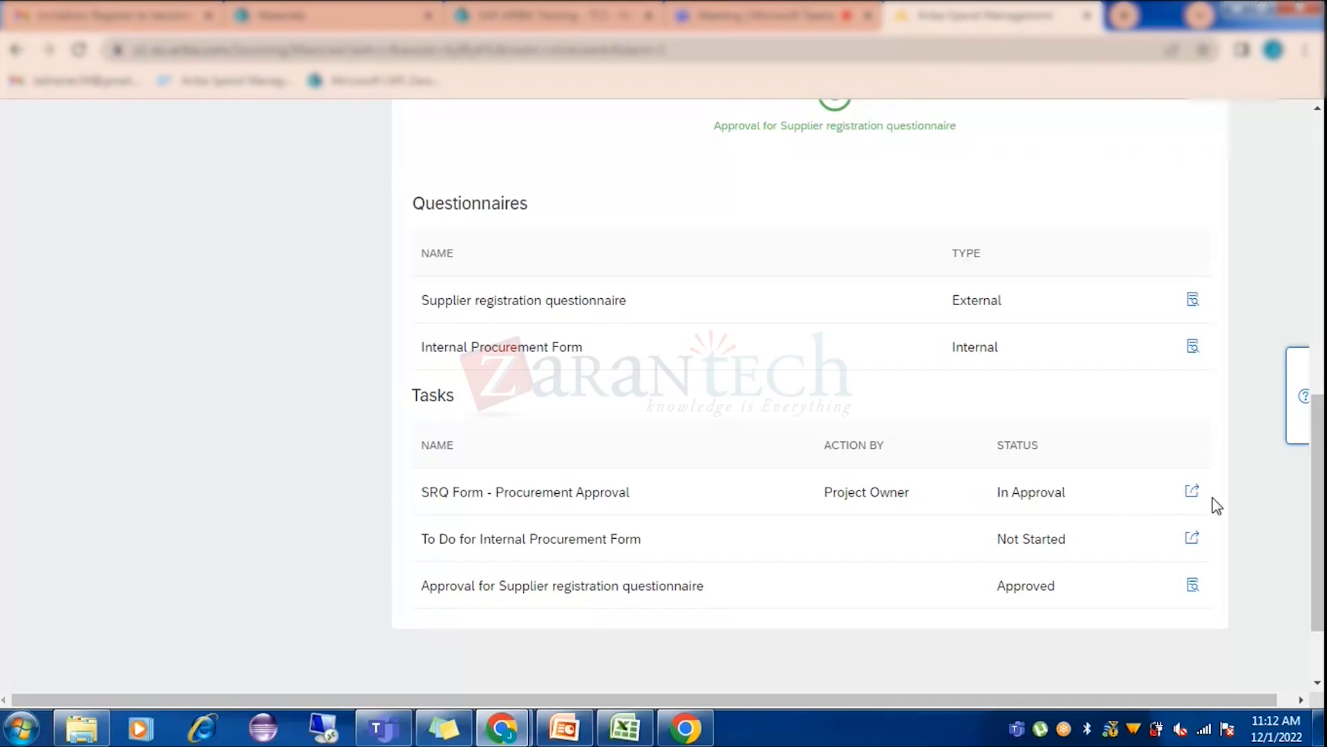
{"action": "left_click", "coordinate": [1192, 493]}
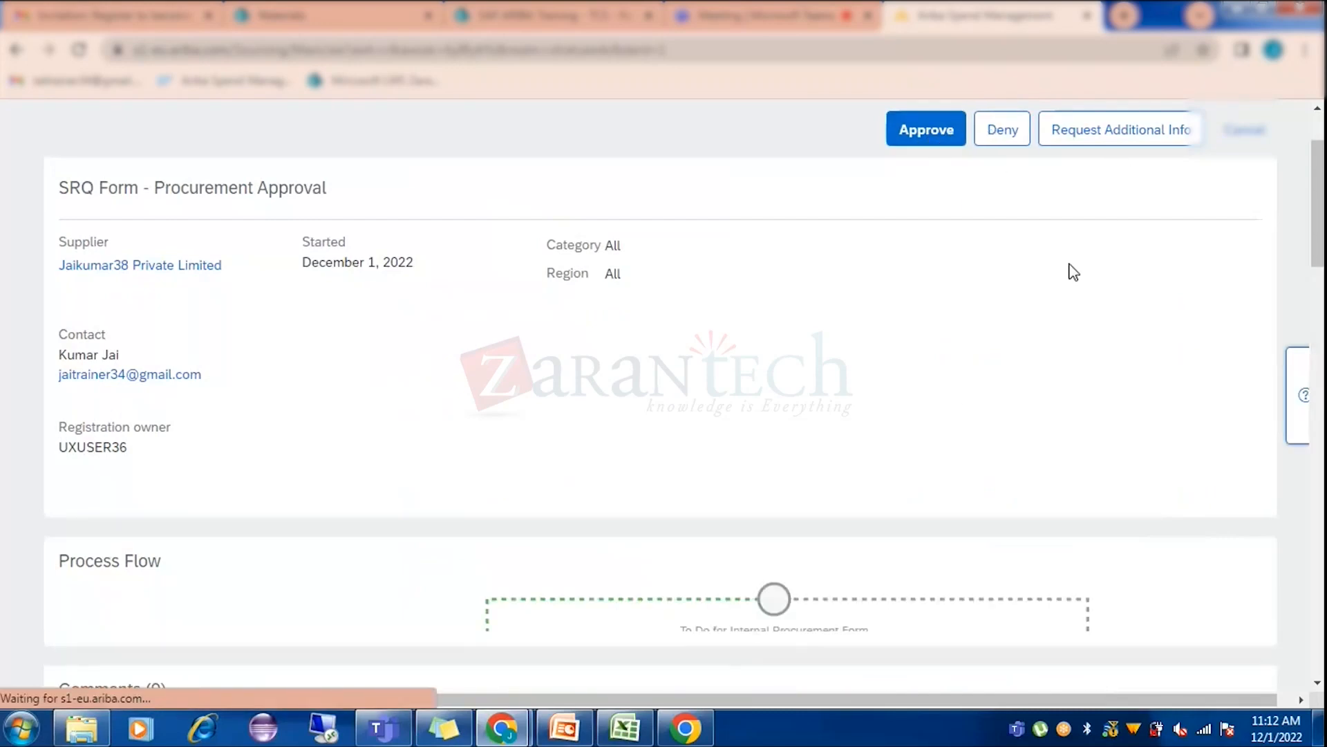
{"action": "scroll", "coordinate": [1013, 355], "scroll_direction": "down", "scroll_amount": 4}
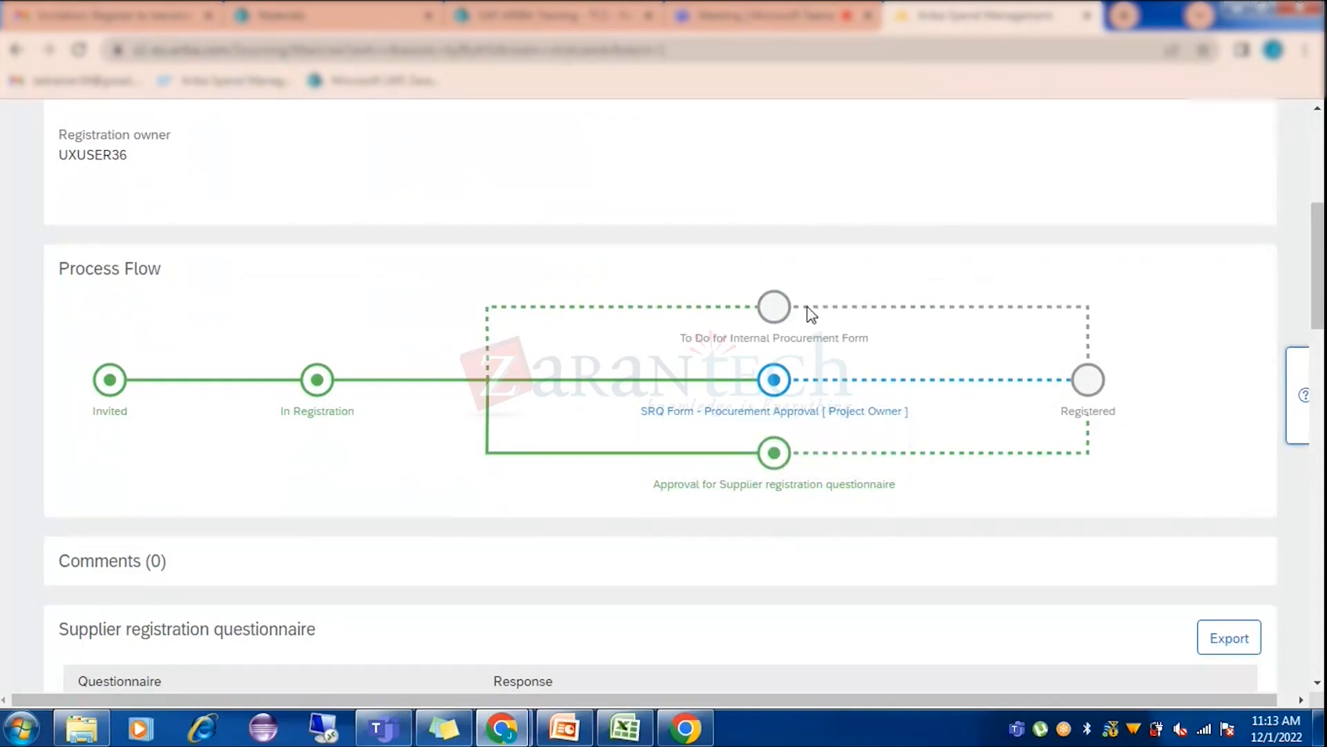
{"action": "left_click", "coordinate": [781, 483]}
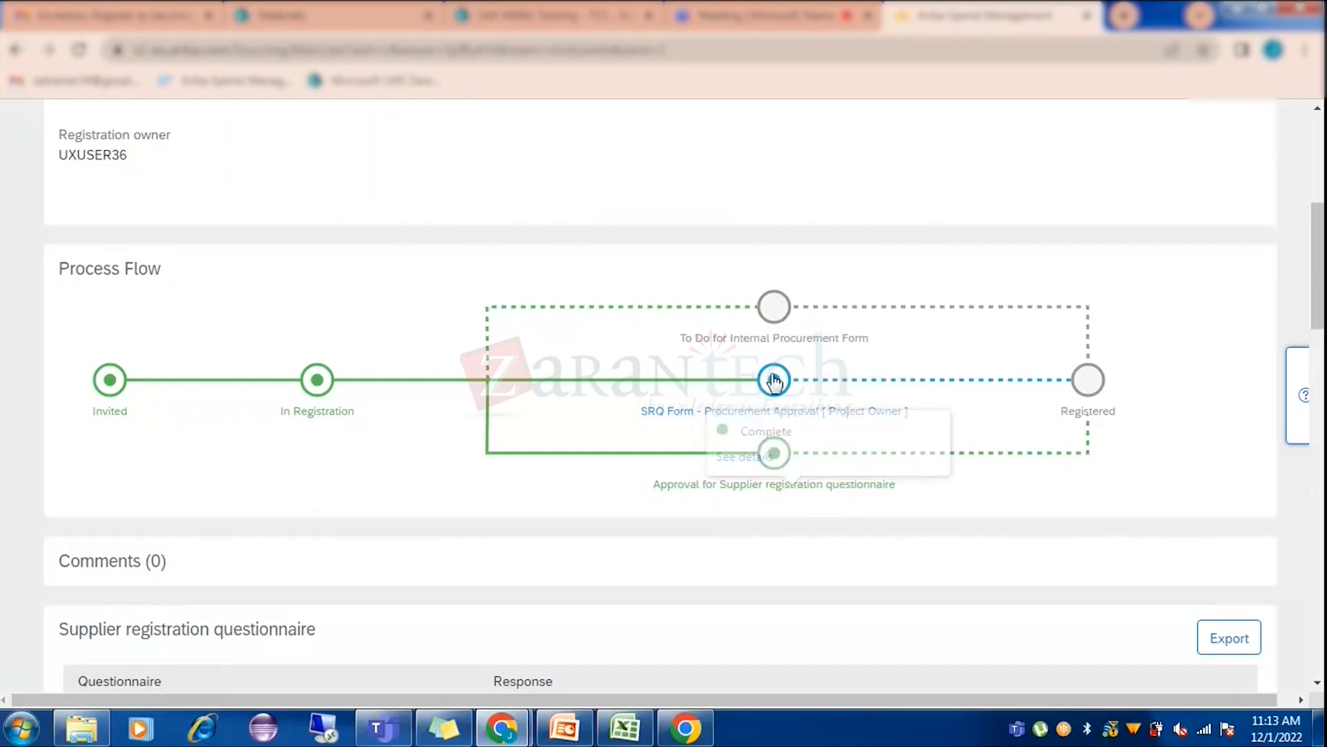
{"action": "left_click", "coordinate": [775, 385]}
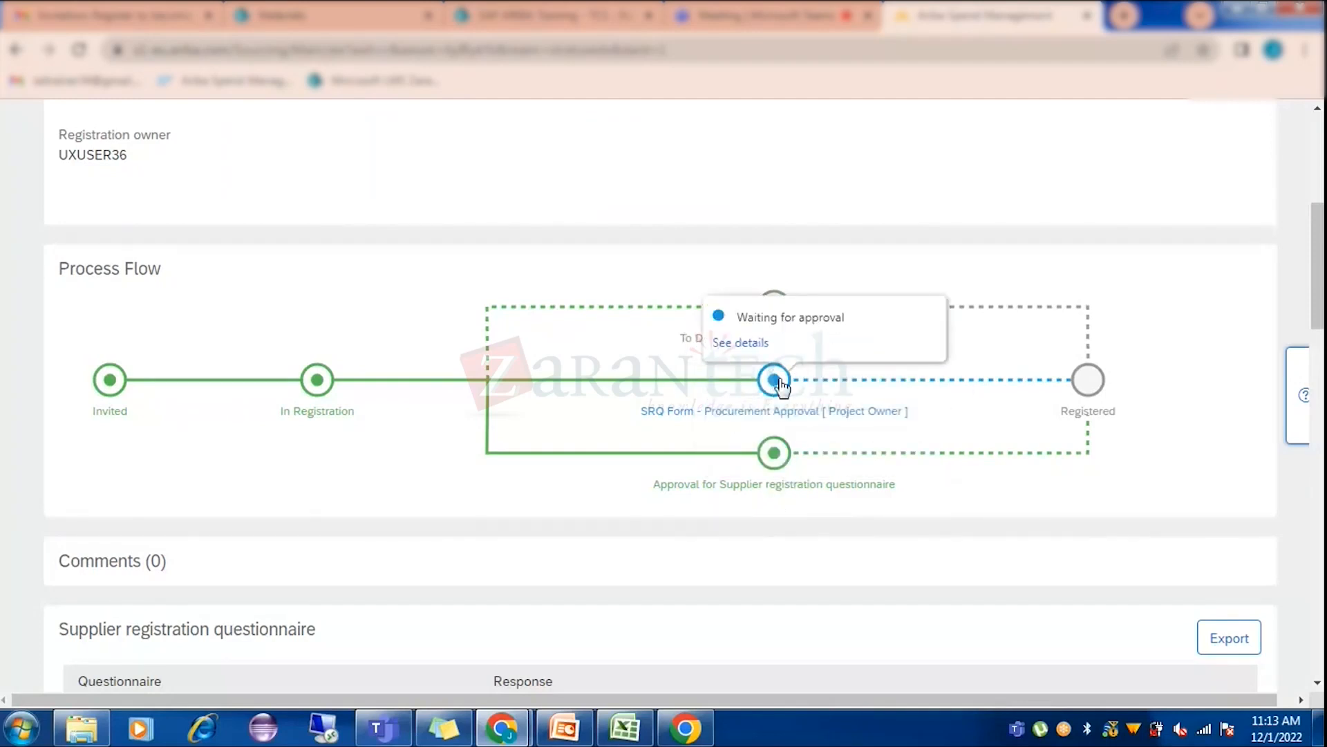
{"action": "left_click", "coordinate": [575, 305]}
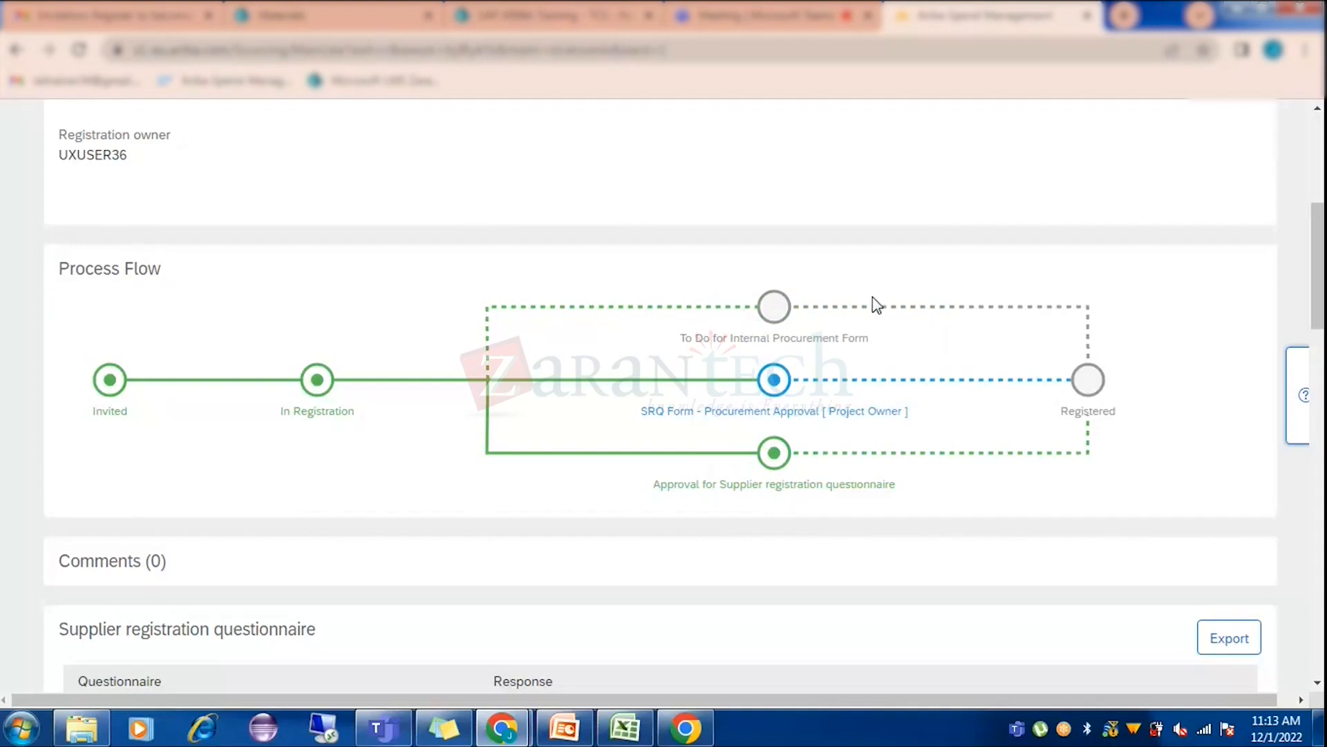
{"action": "scroll", "coordinate": [876, 304], "scroll_direction": "down", "scroll_amount": 3}
{"action": "left_click", "coordinate": [669, 201]}
{"action": "scroll", "coordinate": [735, 466], "scroll_direction": "down", "scroll_amount": 20}
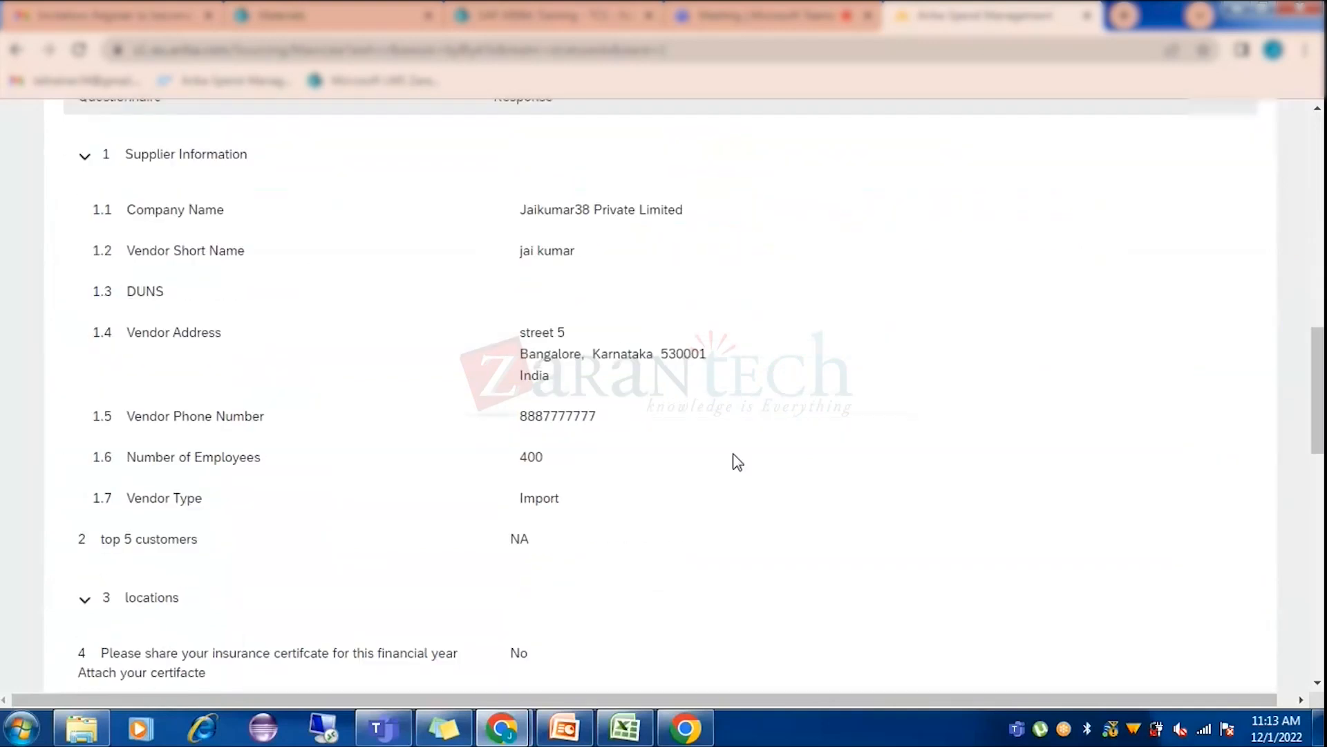
{"action": "scroll", "coordinate": [734, 477], "scroll_direction": "up", "scroll_amount": 20}
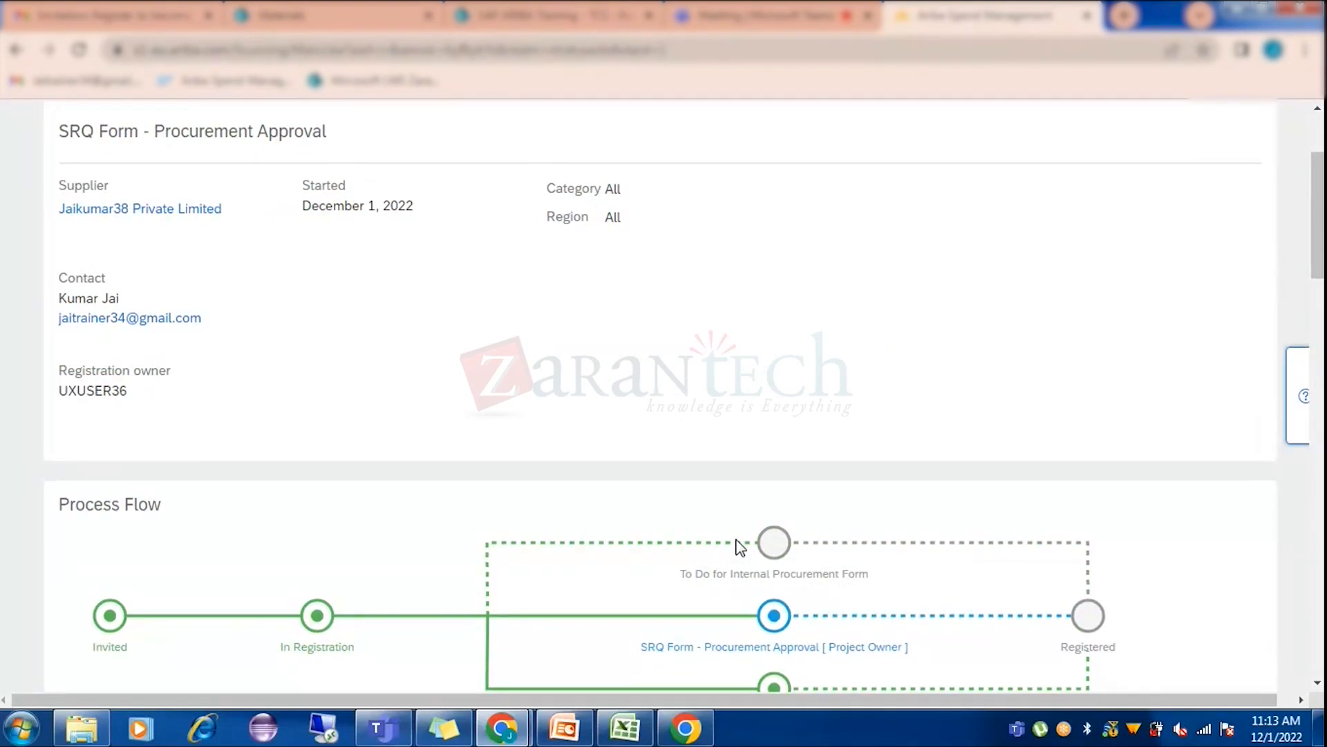
{"action": "scroll", "coordinate": [694, 447], "scroll_direction": "down", "scroll_amount": 5}
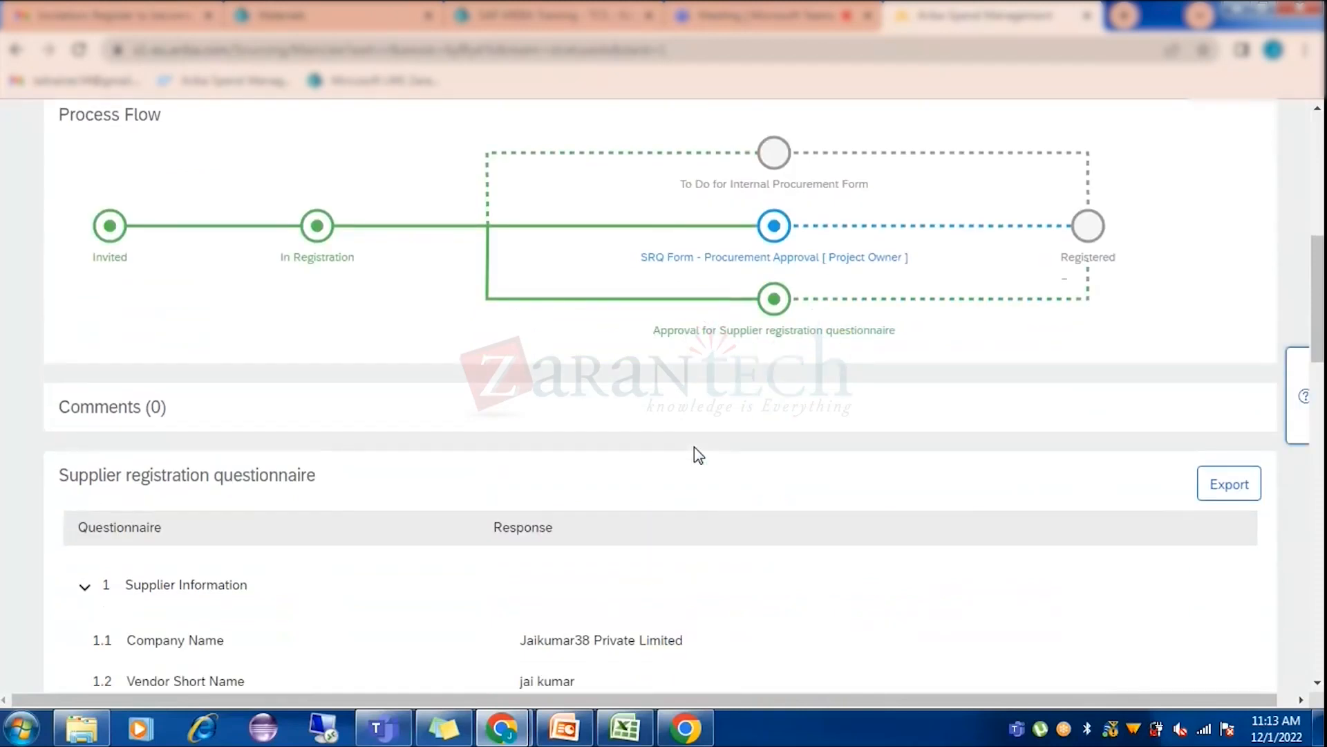
{"action": "scroll", "coordinate": [694, 447], "scroll_direction": "up", "scroll_amount": 1}
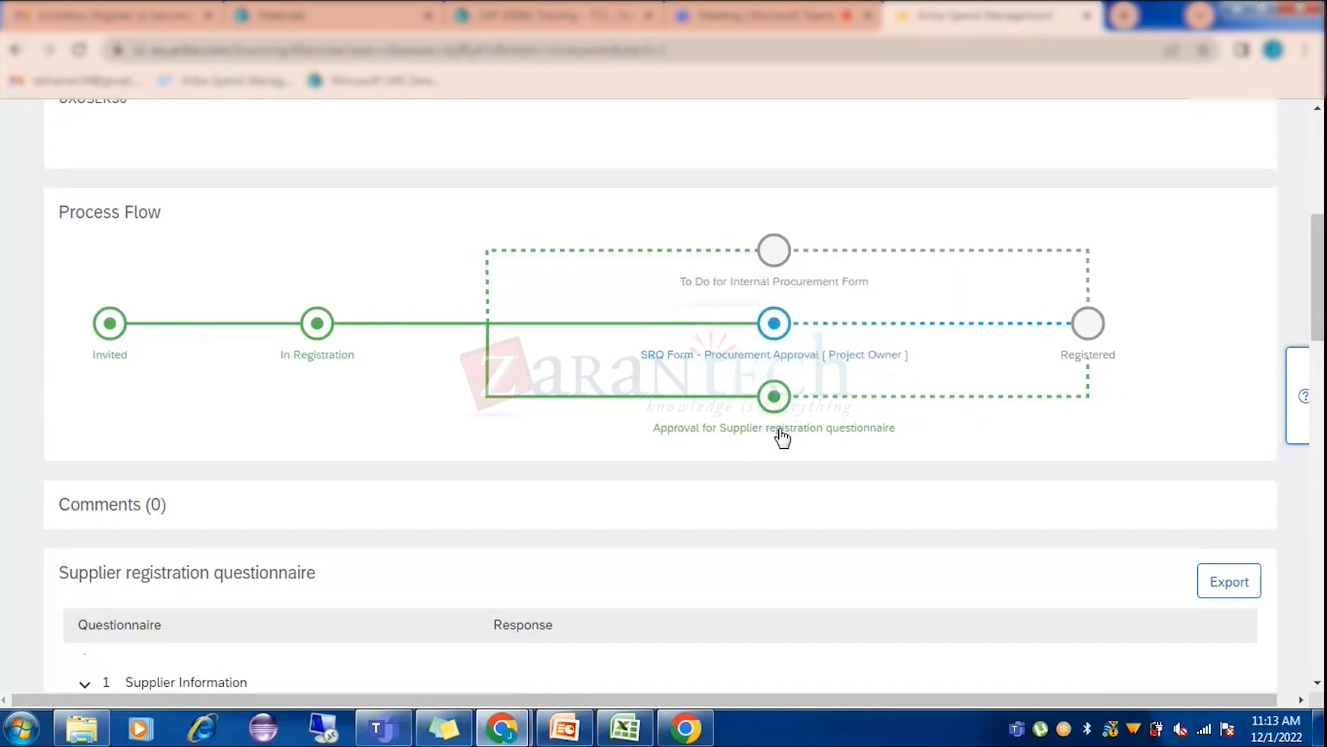
{"action": "mouse_move", "coordinate": [781, 355]}
{"action": "mouse_move", "coordinate": [758, 313]}
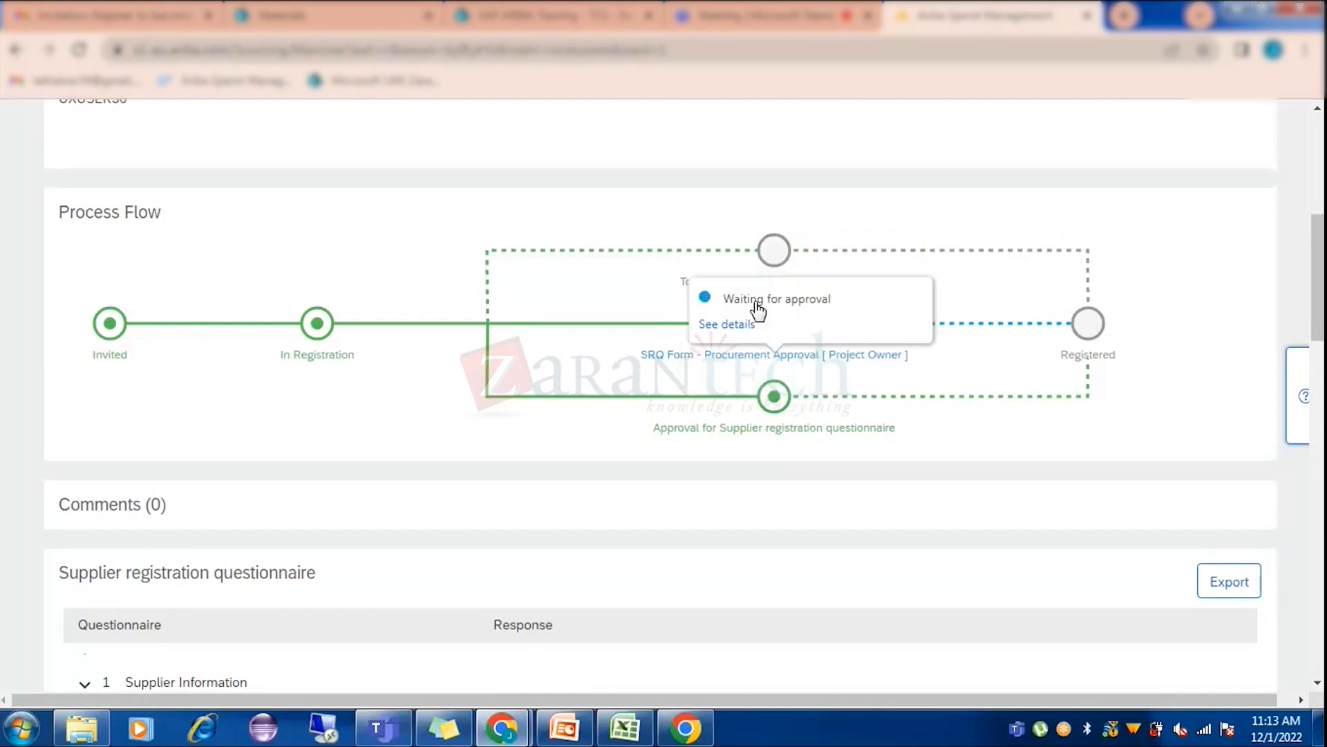
{"action": "mouse_move", "coordinate": [761, 430]}
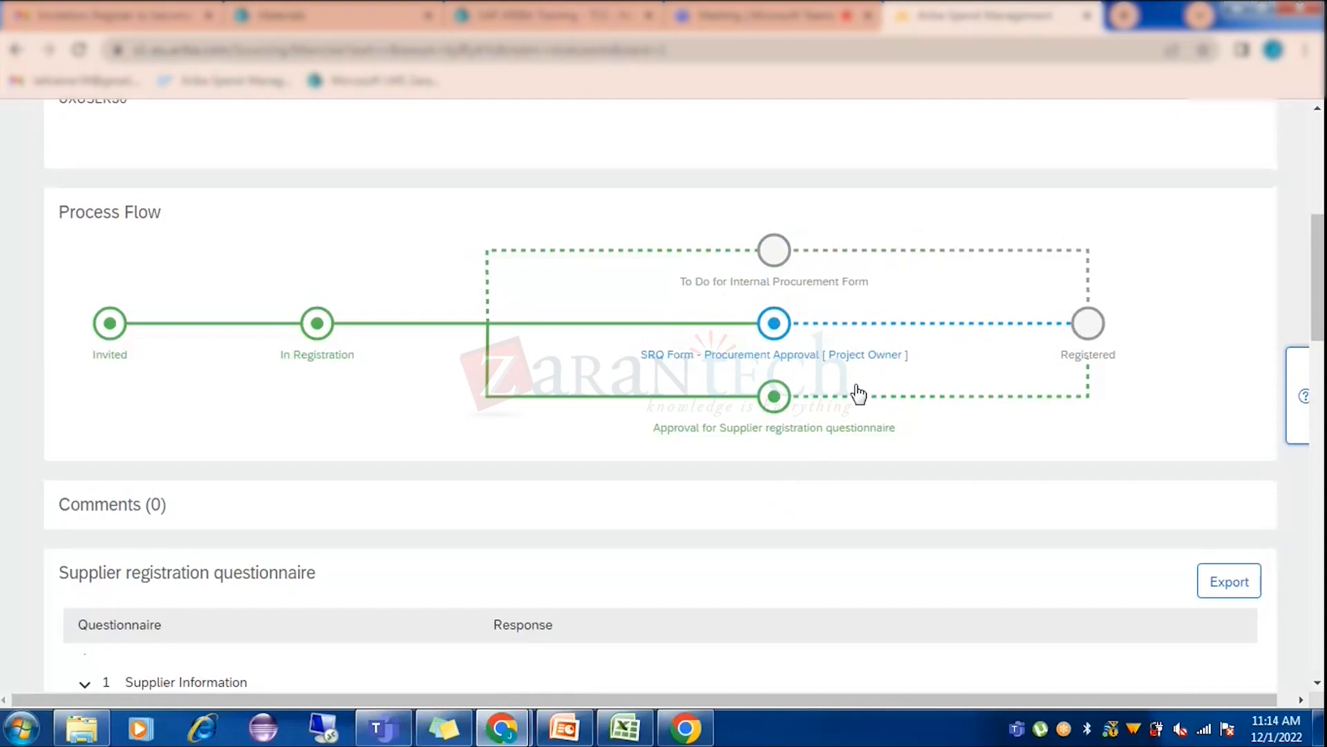
{"action": "mouse_move", "coordinate": [669, 426]}
{"action": "scroll", "coordinate": [959, 523], "scroll_direction": "up", "scroll_amount": 5}
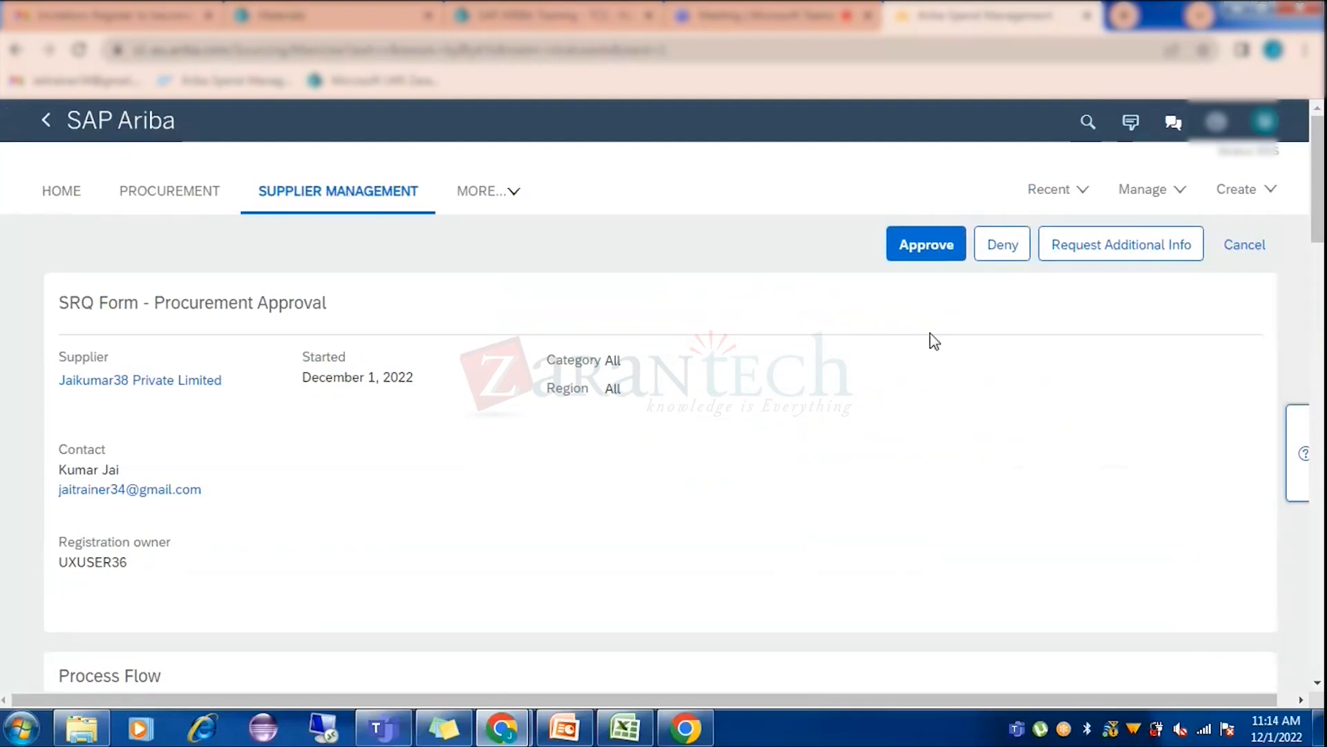
Approve the SRQ Form - Procurement Approval task with the reason 'ok', then finish with Done.
{"action": "left_click", "coordinate": [919, 249]}
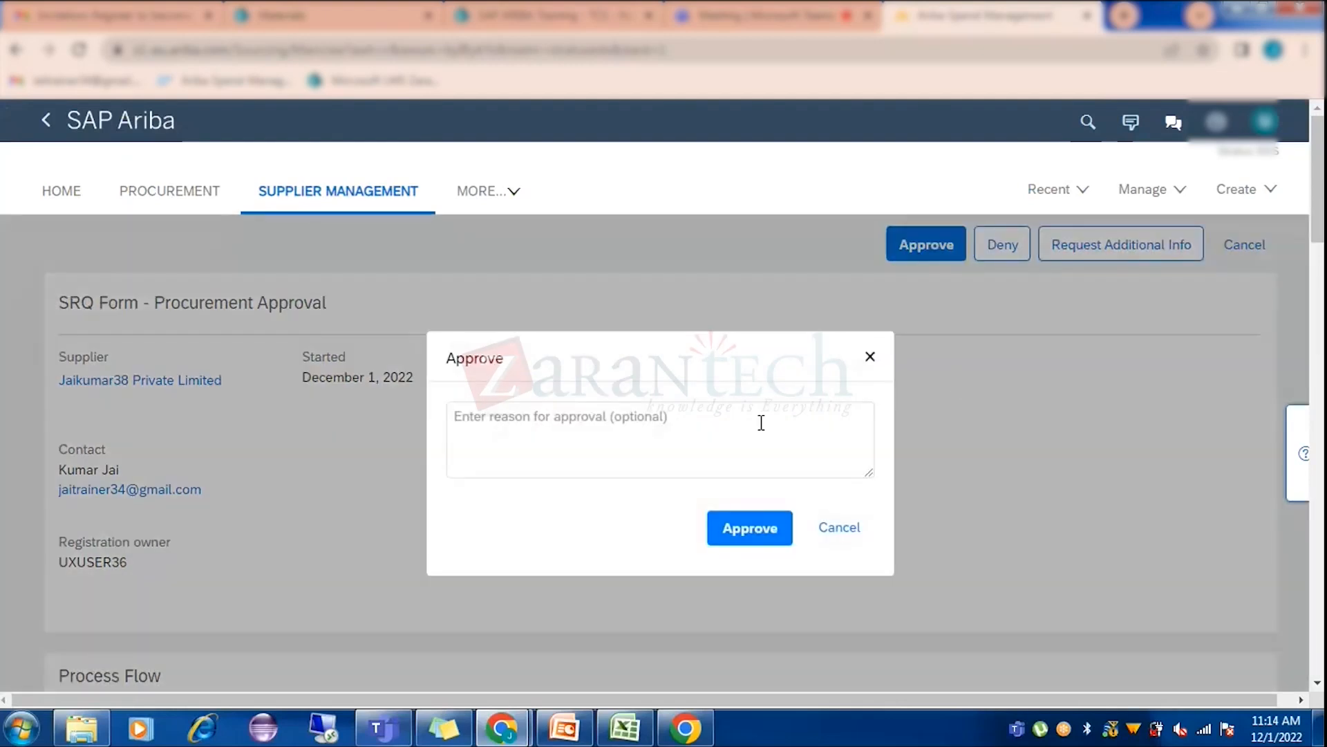
{"action": "left_click", "coordinate": [761, 422]}
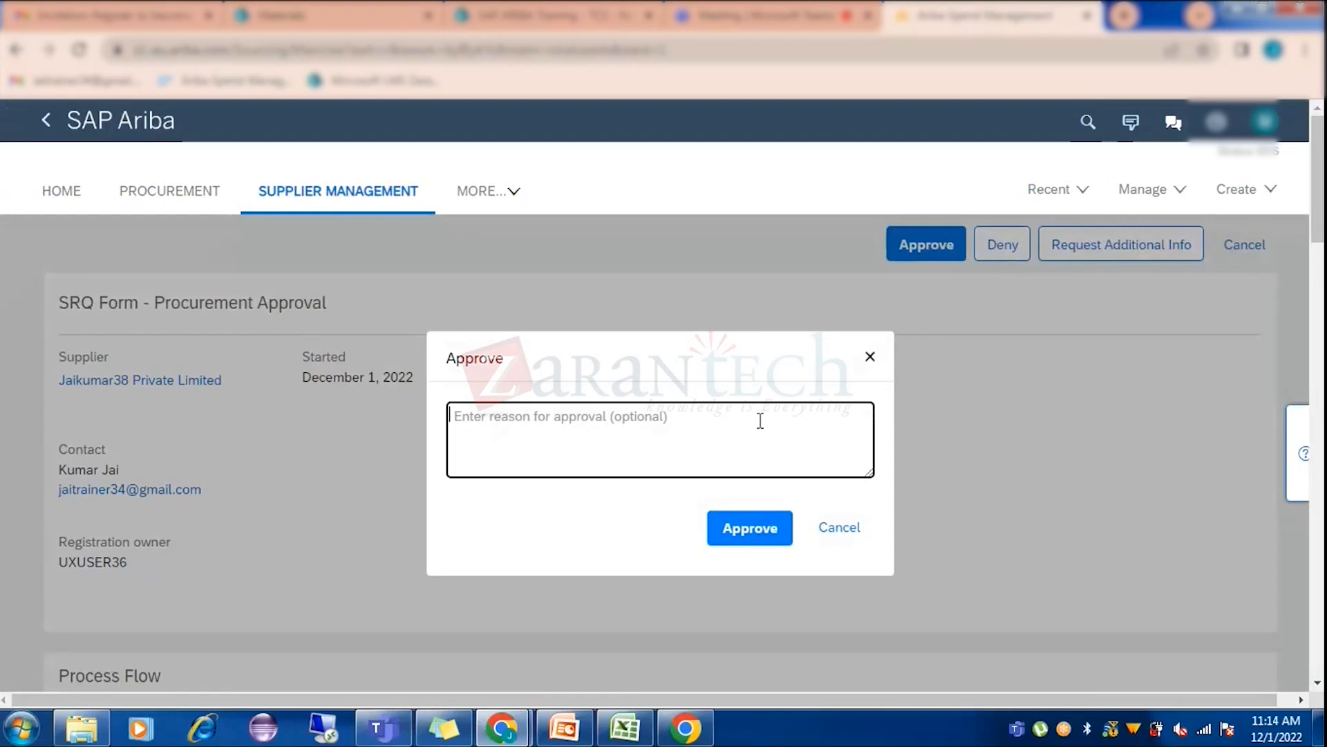
{"action": "type", "text": "ok"}
{"action": "left_click", "coordinate": [768, 530]}
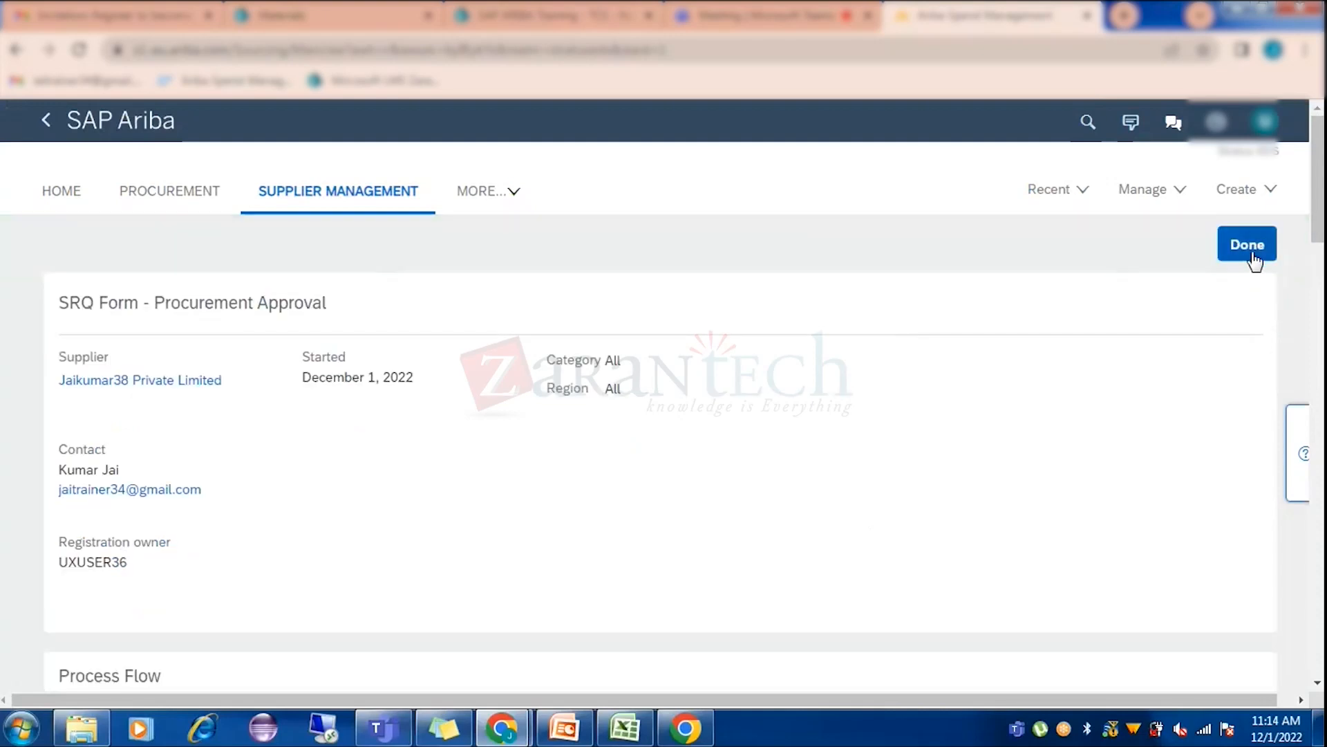
{"action": "left_click", "coordinate": [1252, 254]}
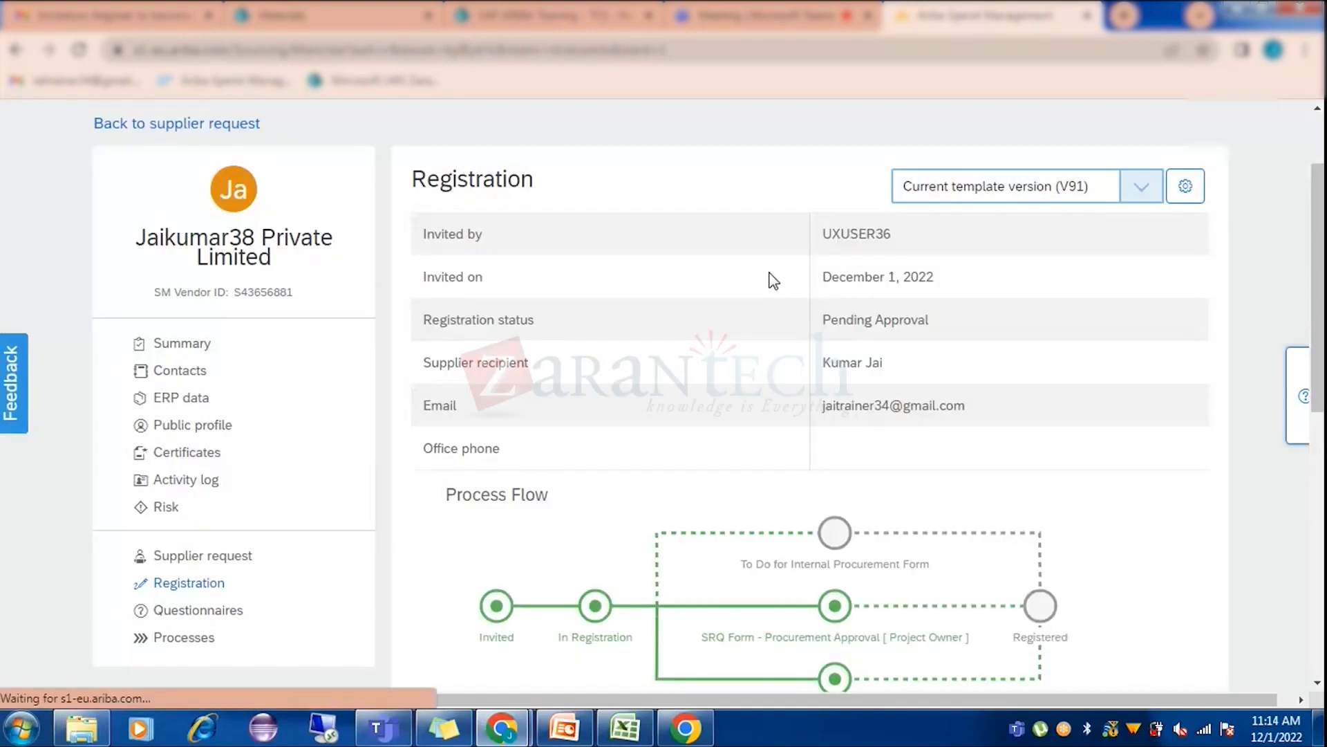
Scroll to Tasks and open the To Do for Internal Procurement Form task.
{"action": "scroll", "coordinate": [786, 365], "scroll_direction": "down", "scroll_amount": 3}
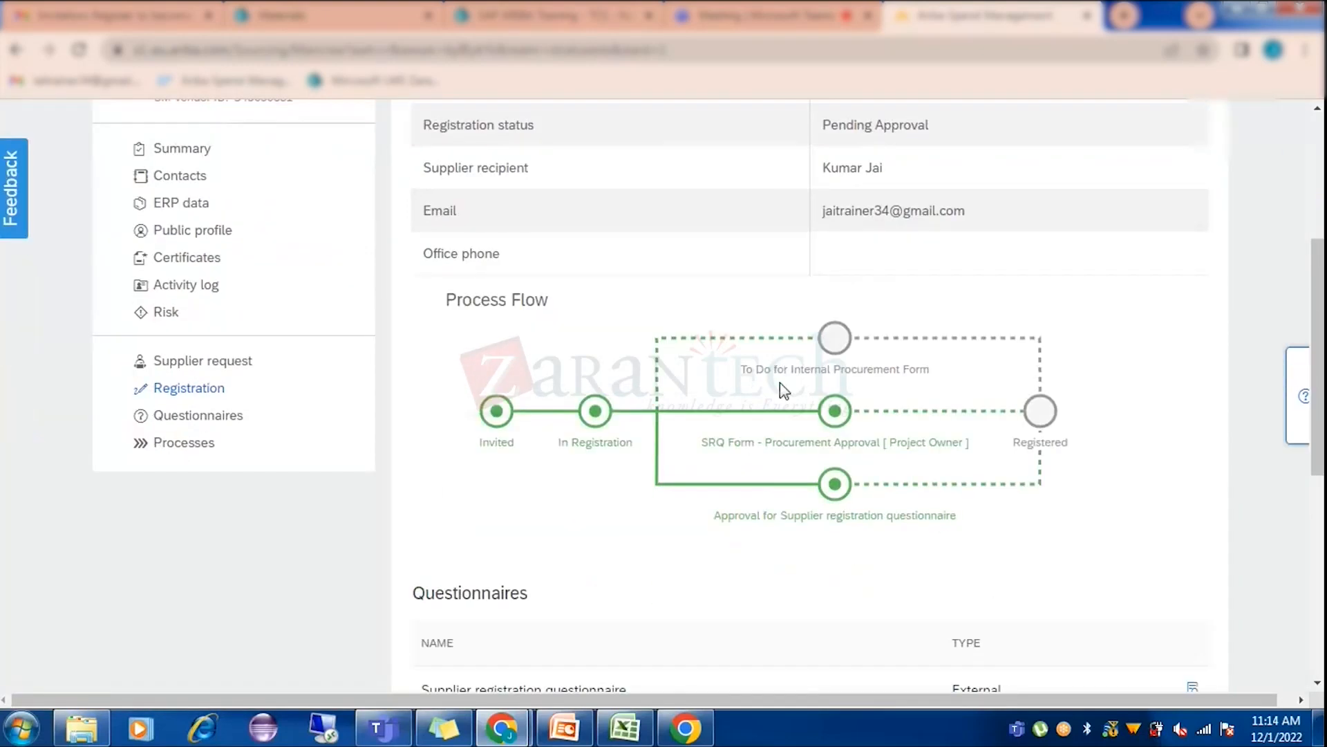
{"action": "mouse_move", "coordinate": [846, 420]}
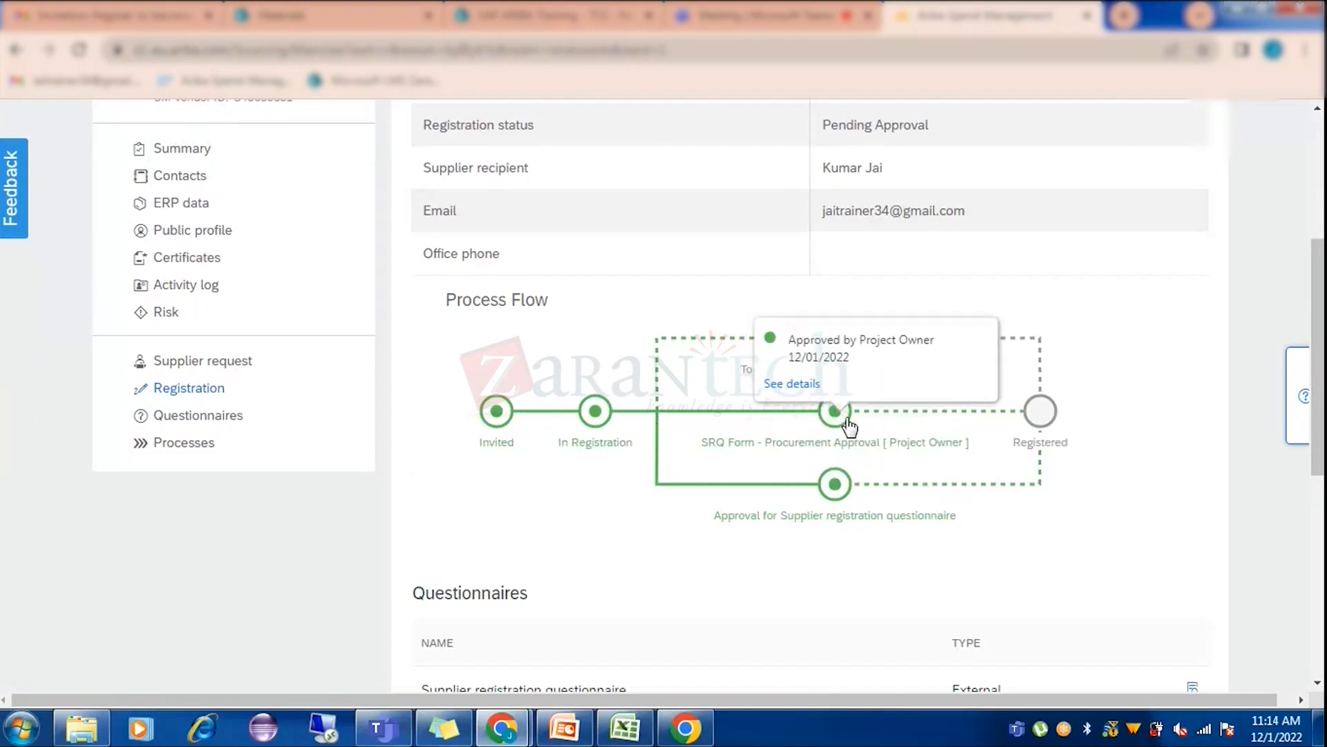
{"action": "scroll", "coordinate": [1034, 443], "scroll_direction": "down", "scroll_amount": 7}
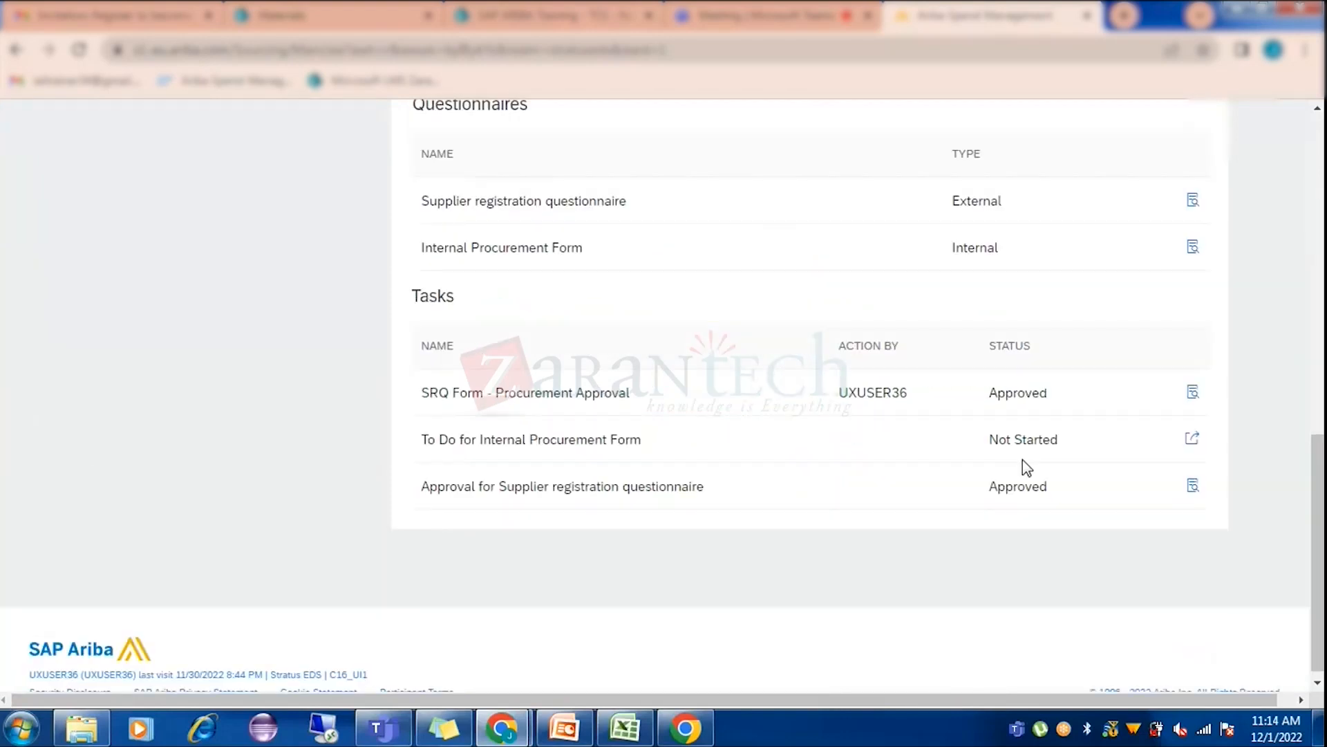
{"action": "scroll", "coordinate": [1023, 459], "scroll_direction": "down", "scroll_amount": 1}
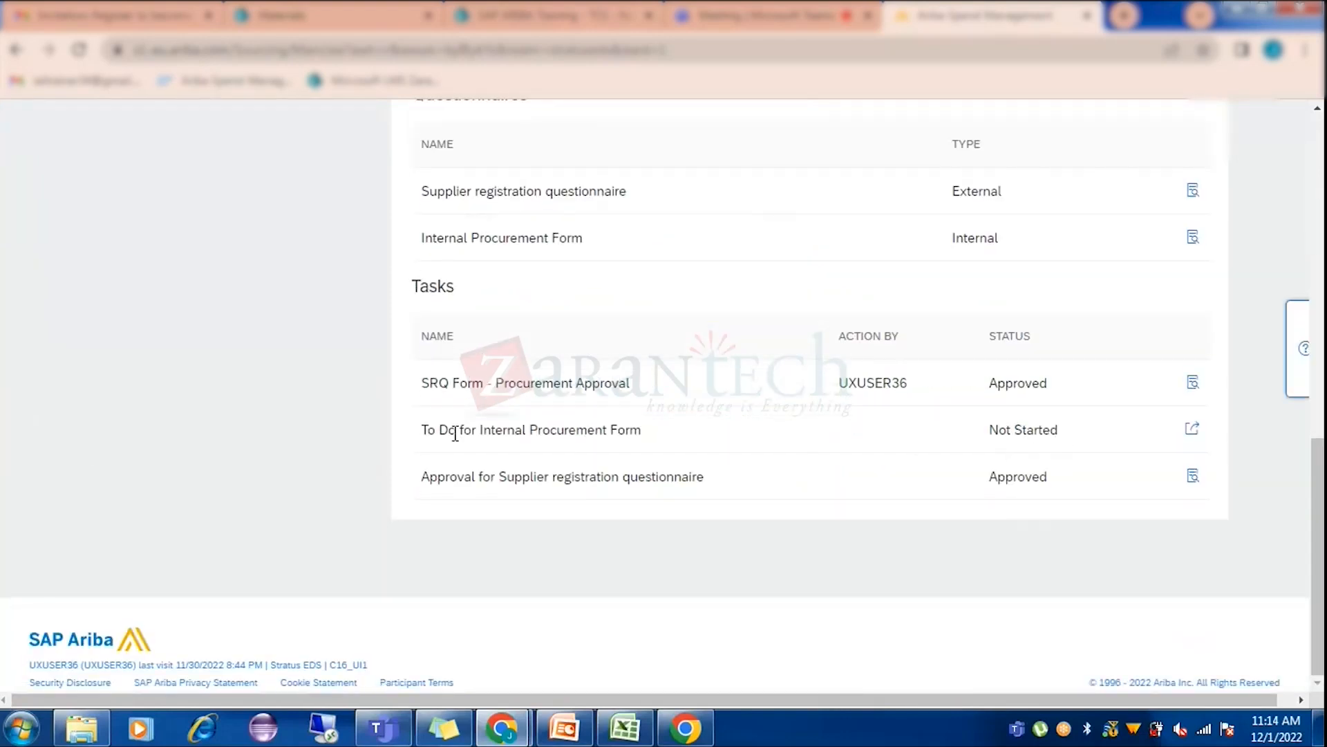
{"action": "left_click", "coordinate": [1193, 430]}
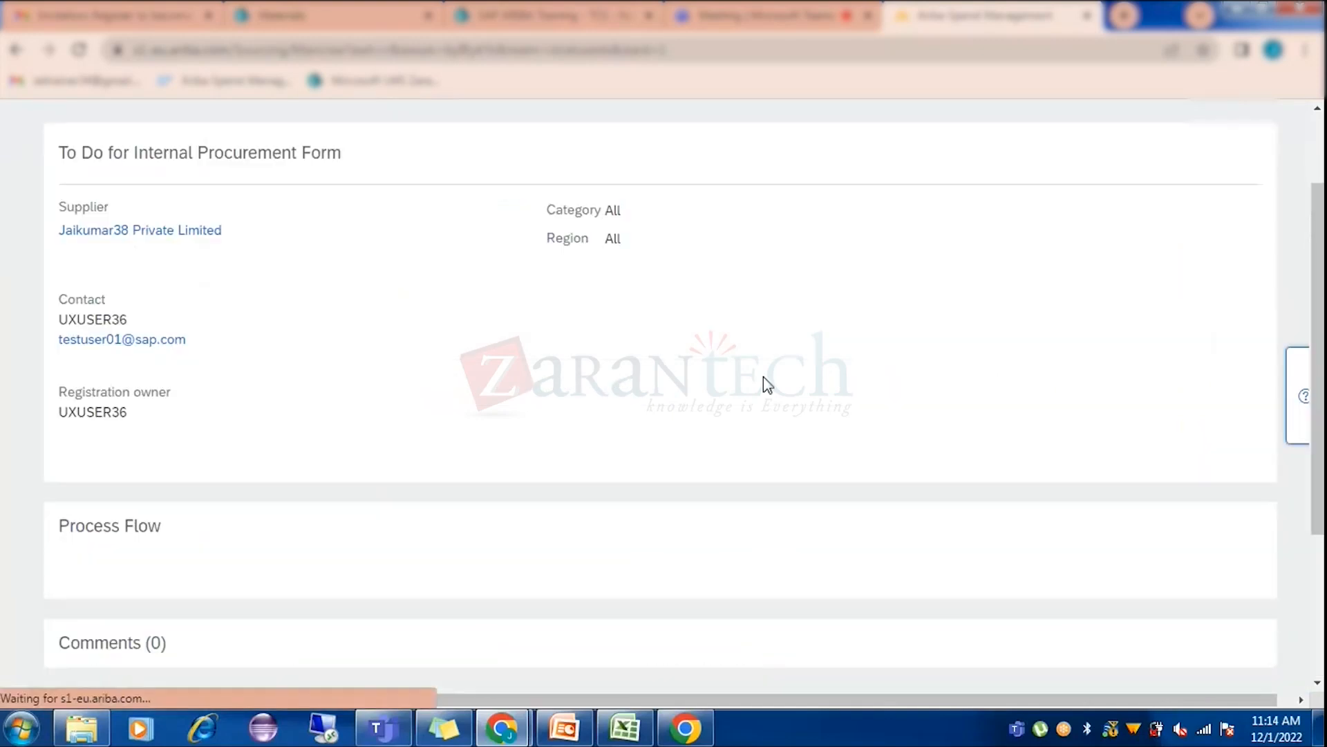
Set the form's Minority Indicator to Women (A).
{"action": "scroll", "coordinate": [702, 397], "scroll_direction": "down", "scroll_amount": 3}
{"action": "scroll", "coordinate": [702, 397], "scroll_direction": "down", "scroll_amount": 4}
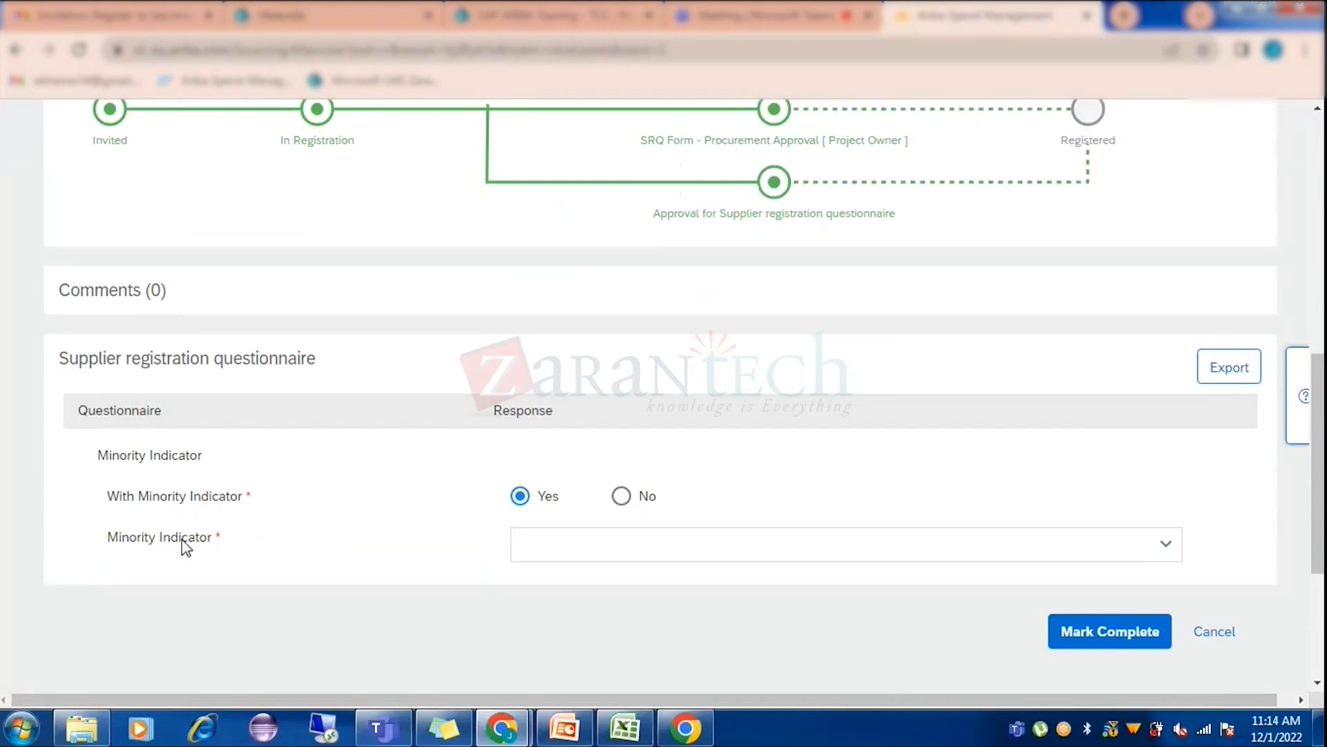
{"action": "left_click", "coordinate": [1167, 551]}
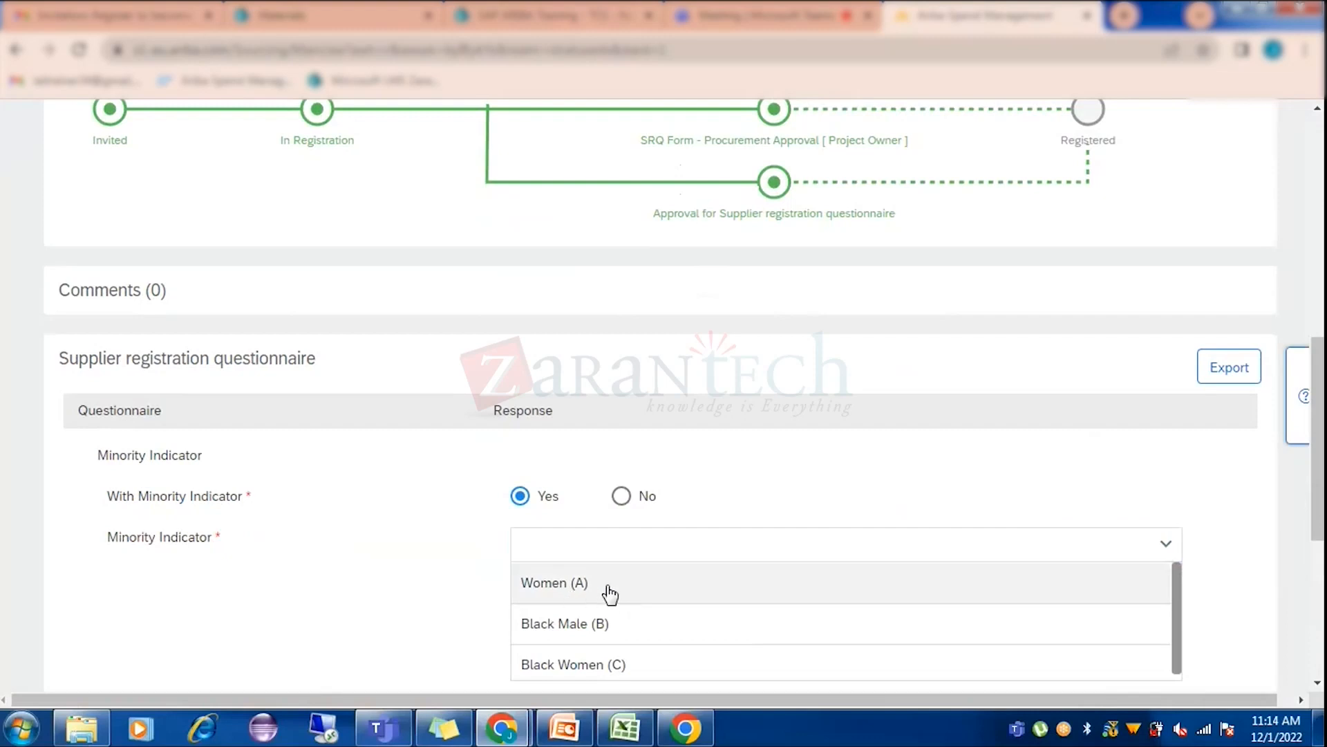
{"action": "left_click", "coordinate": [607, 591]}
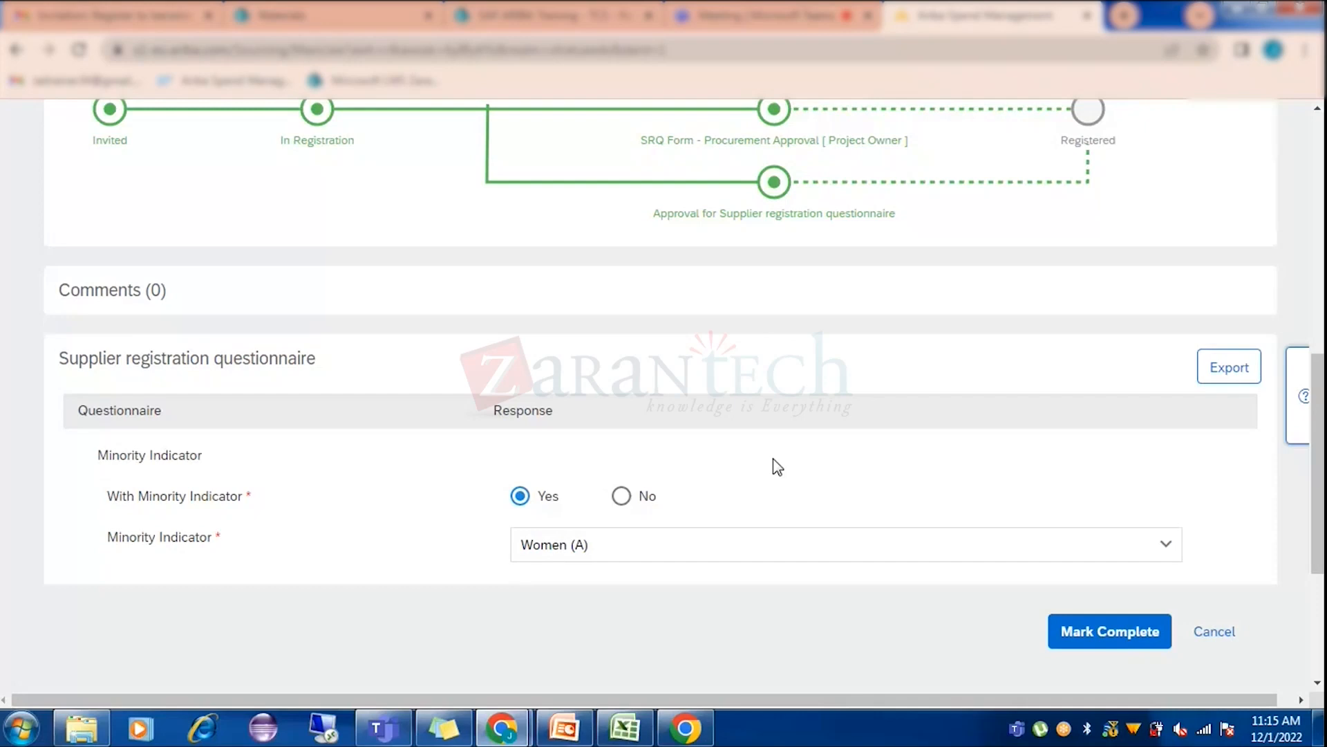
Scroll through the Internal Procurement Form to check that Minority Indicator reads Women (A).
{"action": "scroll", "coordinate": [794, 338], "scroll_direction": "up", "scroll_amount": 2}
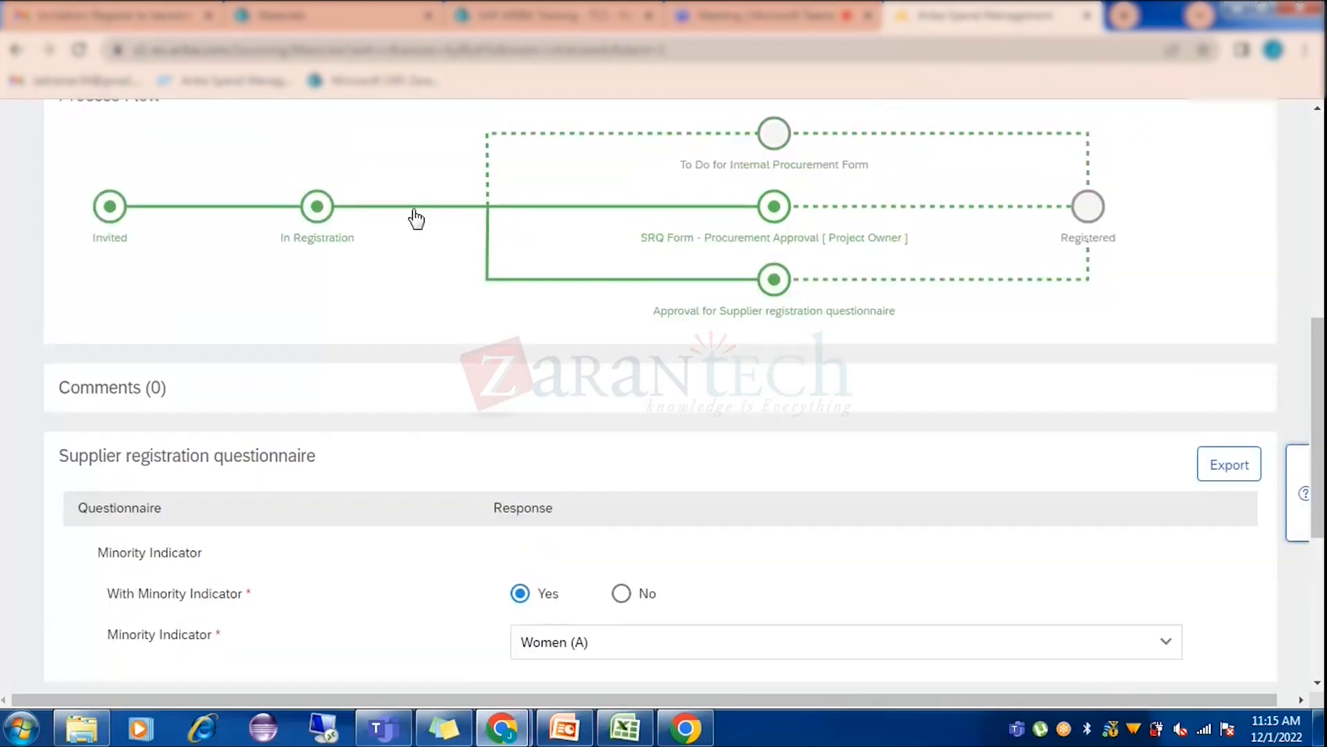
{"action": "mouse_move", "coordinate": [786, 311]}
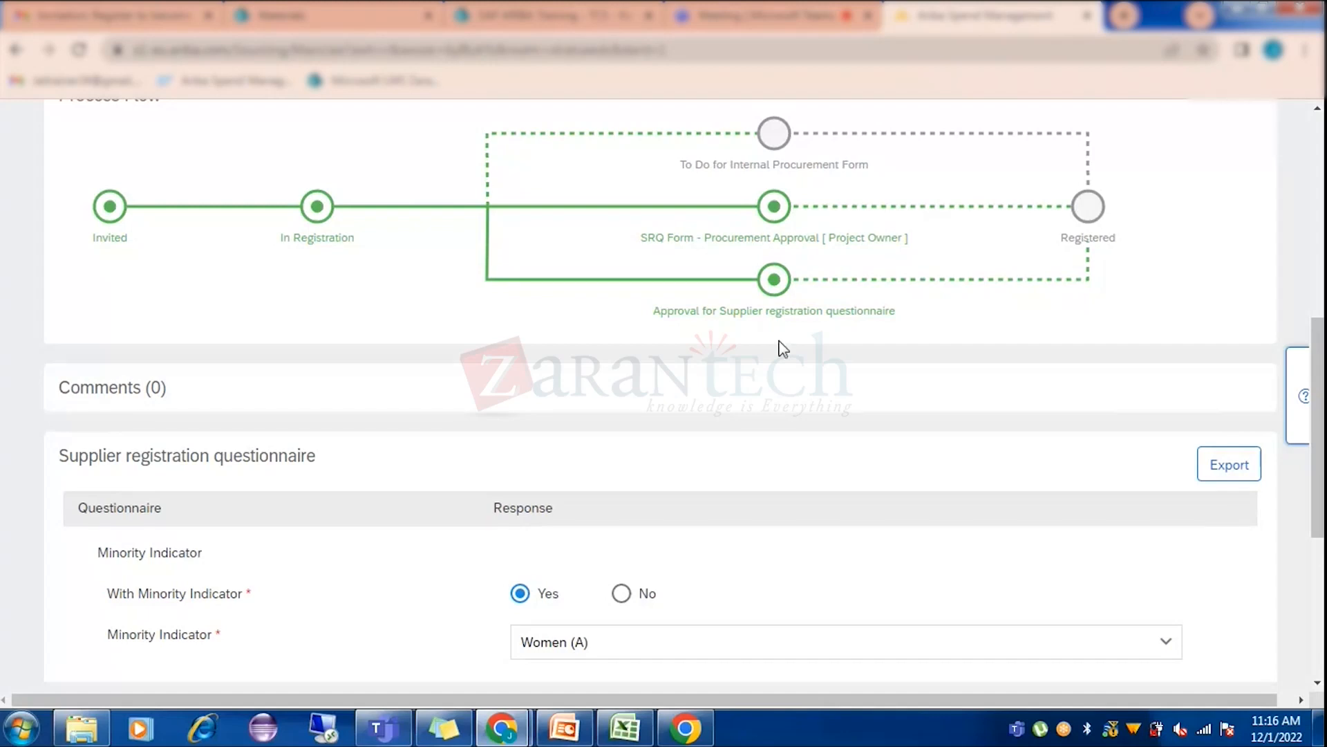
{"action": "scroll", "coordinate": [782, 350], "scroll_direction": "down", "scroll_amount": 5}
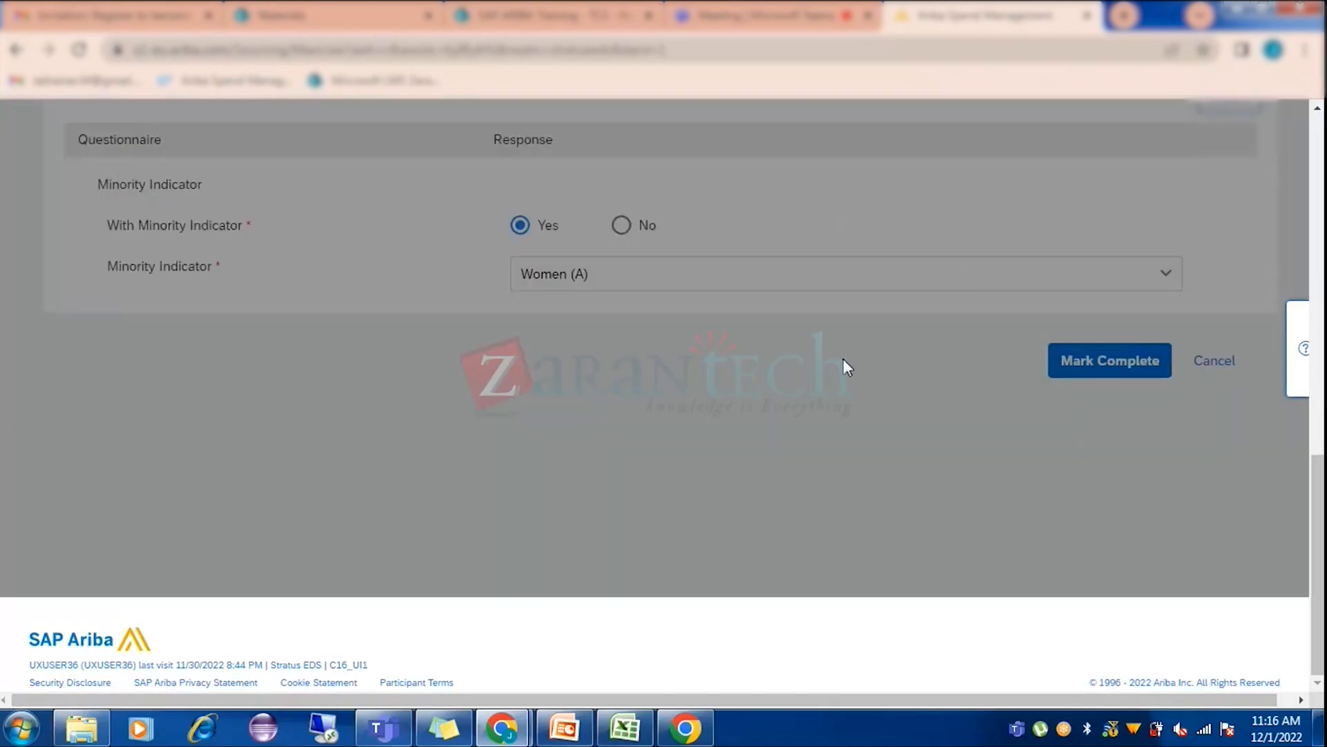
{"action": "scroll", "coordinate": [839, 396], "scroll_direction": "up", "scroll_amount": 4}
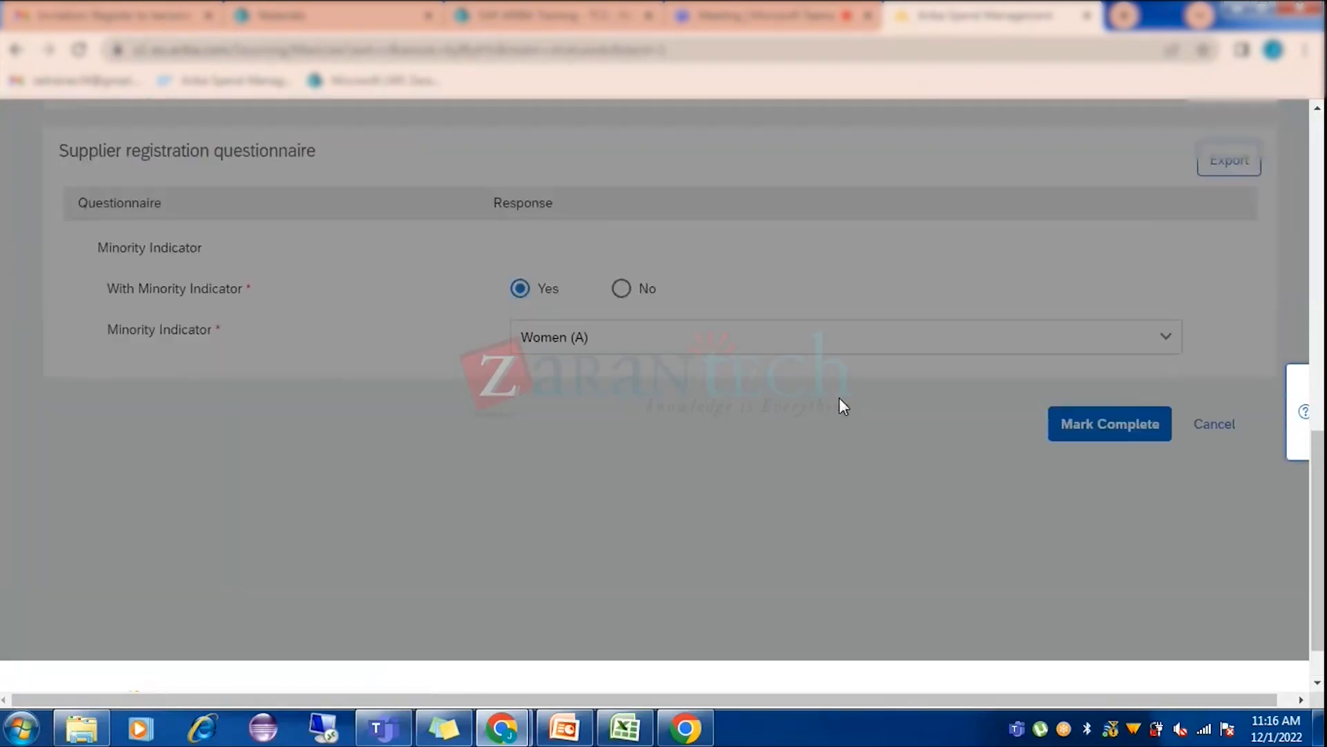
{"action": "scroll", "coordinate": [839, 406], "scroll_direction": "up", "scroll_amount": 4}
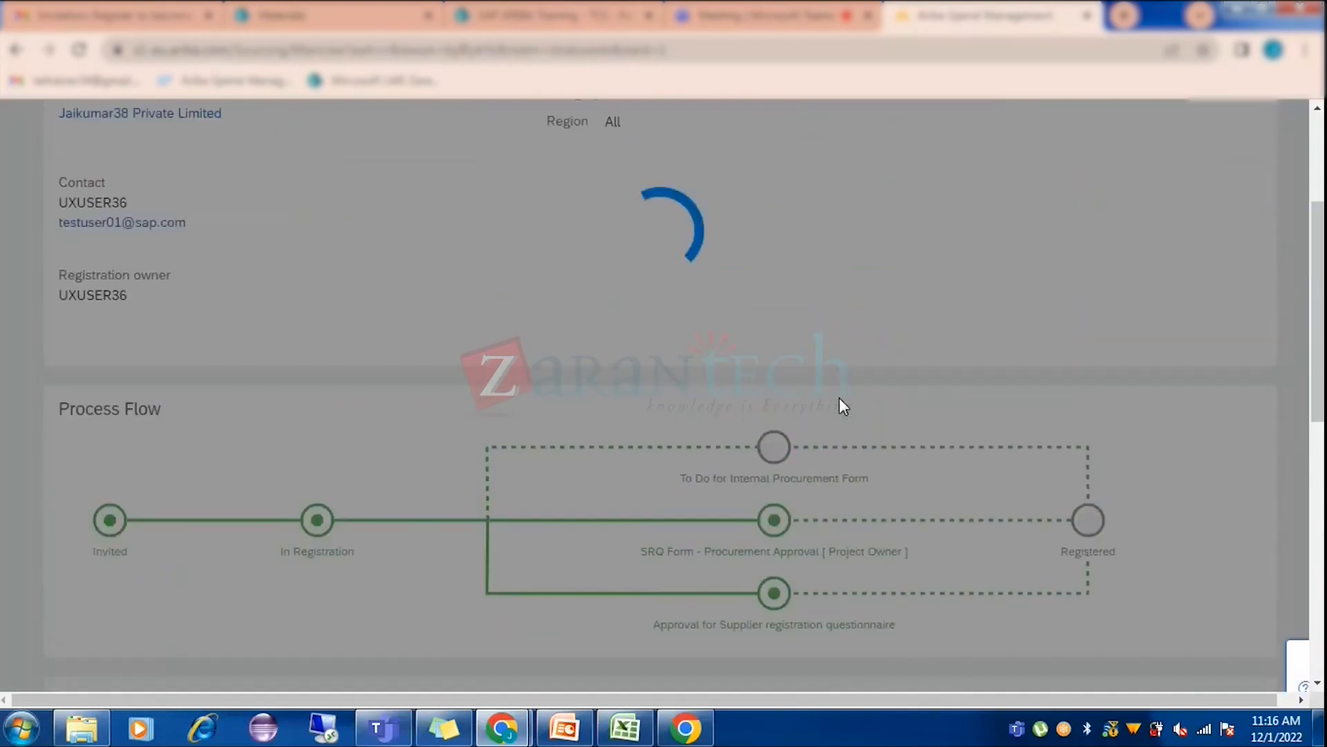
{"action": "scroll", "coordinate": [842, 401], "scroll_direction": "up", "scroll_amount": 2}
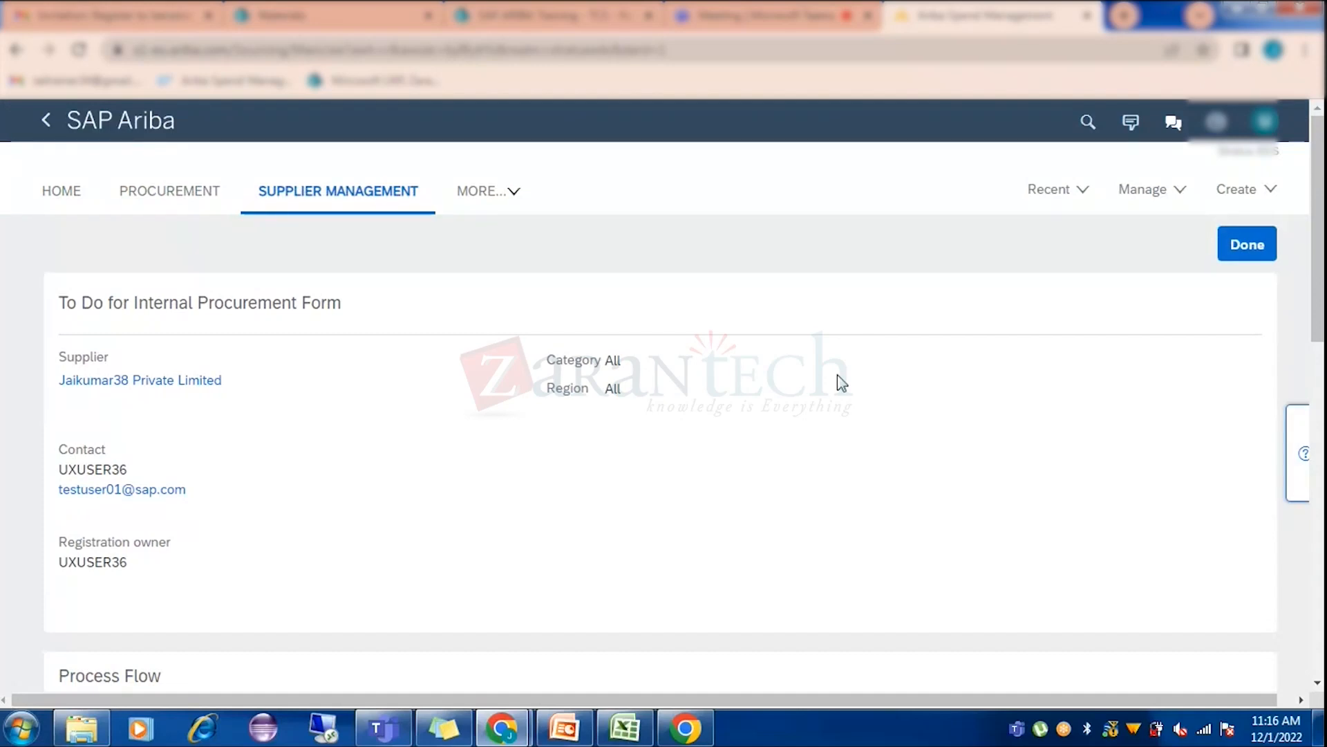
{"action": "scroll", "coordinate": [954, 441], "scroll_direction": "down", "scroll_amount": 6}
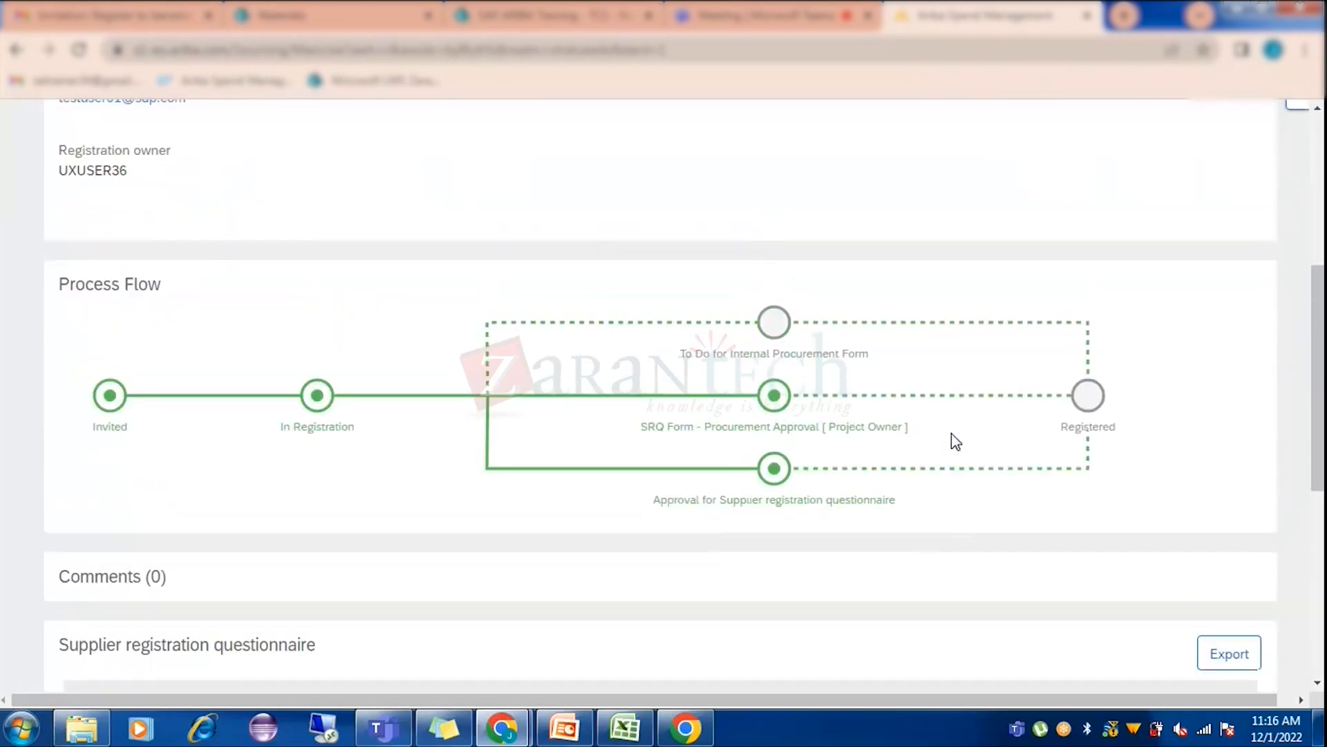
{"action": "scroll", "coordinate": [952, 436], "scroll_direction": "up", "scroll_amount": 1}
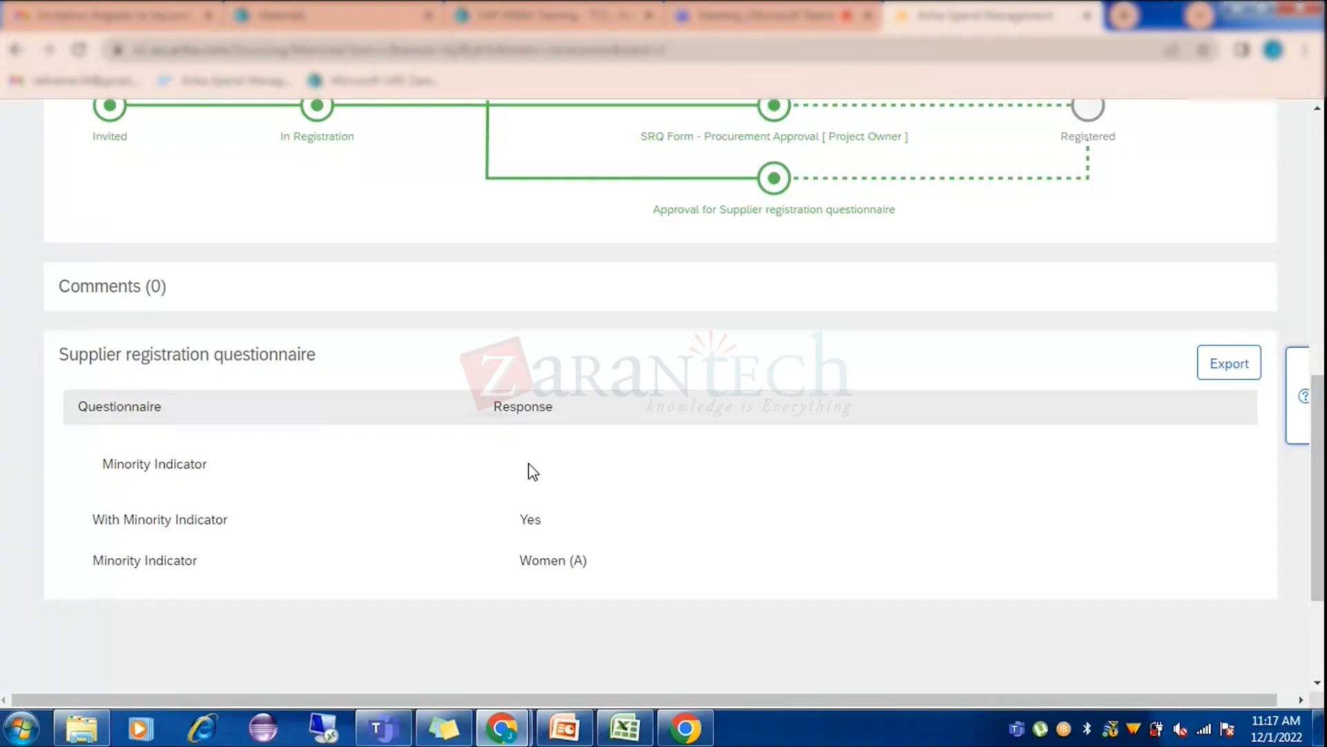
{"action": "scroll", "coordinate": [532, 472], "scroll_direction": "up", "scroll_amount": 10}
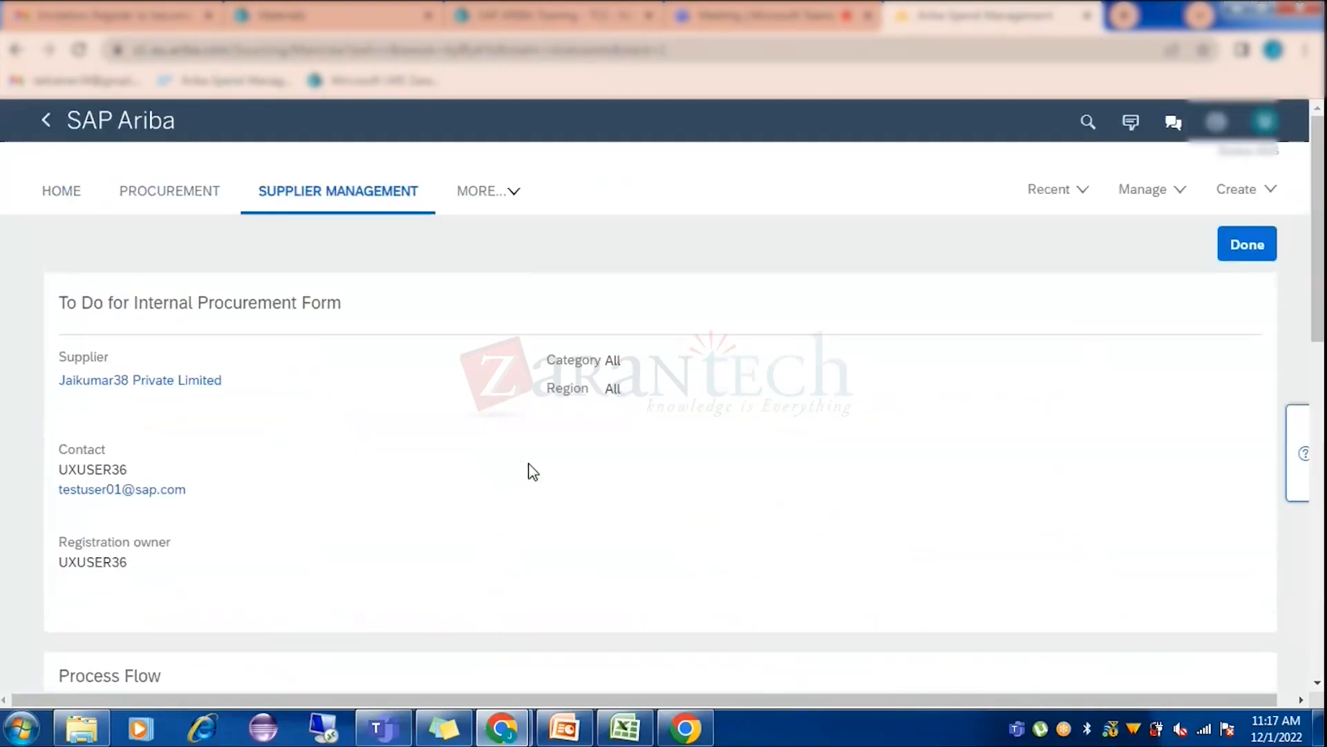
{"action": "scroll", "coordinate": [532, 472], "scroll_direction": "down", "scroll_amount": 10}
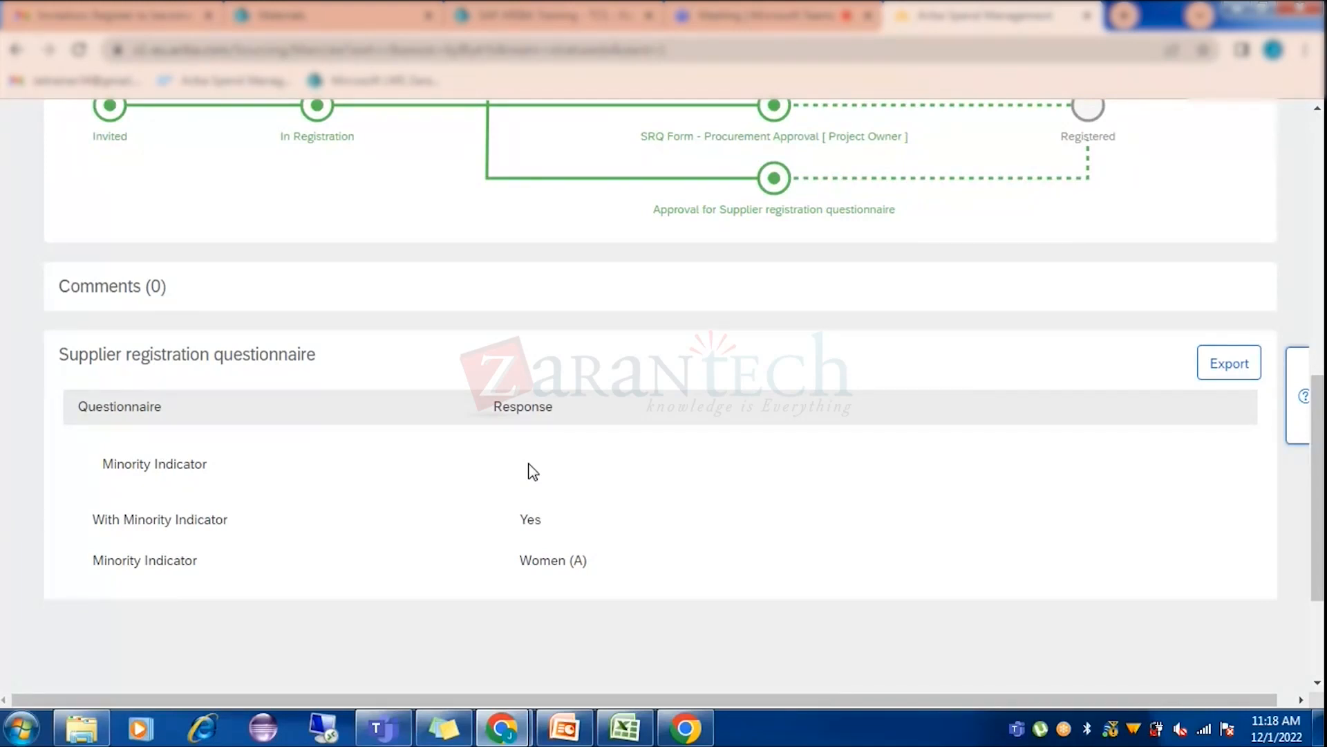
{"action": "scroll", "coordinate": [532, 472], "scroll_direction": "up", "scroll_amount": 10}
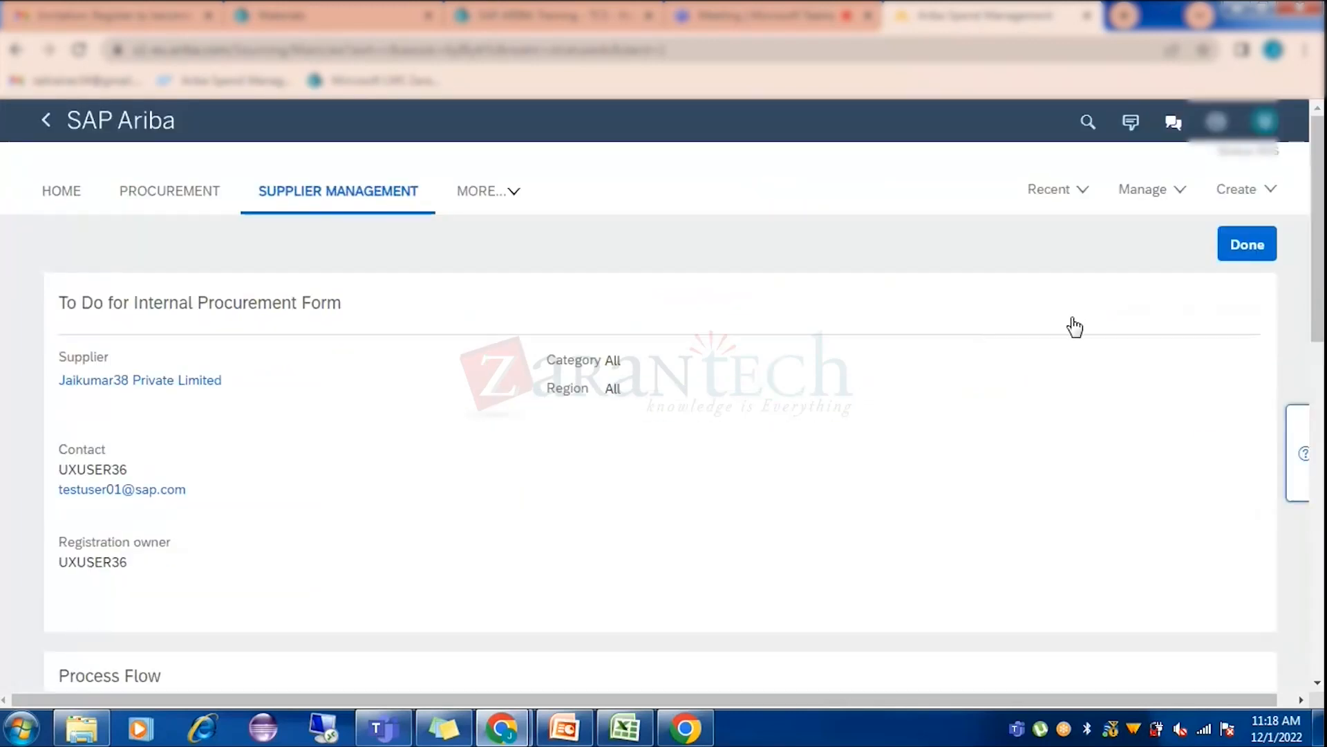
Finish the internal procurement to-do with Done, check the Registered status, and go to the profile Summary.
{"action": "left_click", "coordinate": [1249, 246]}
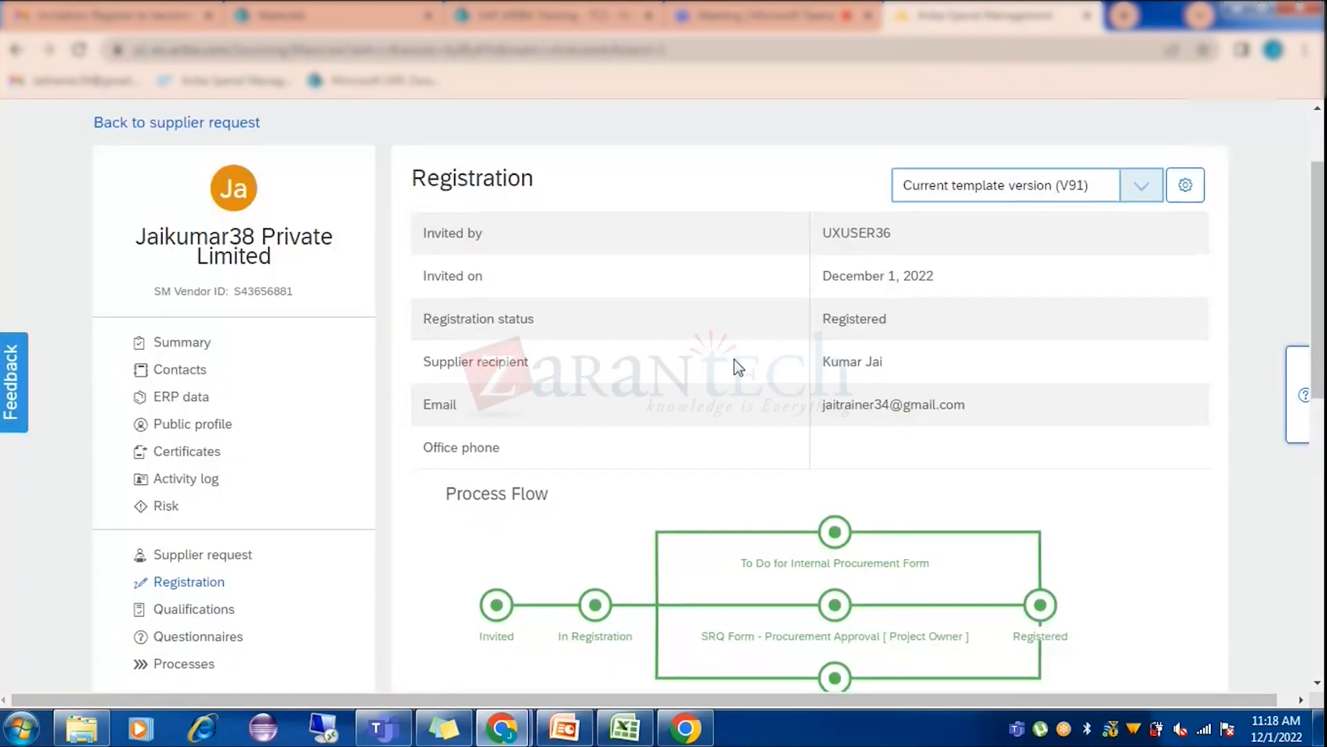
{"action": "scroll", "coordinate": [738, 366], "scroll_direction": "down", "scroll_amount": 3}
{"action": "mouse_move", "coordinate": [869, 453]}
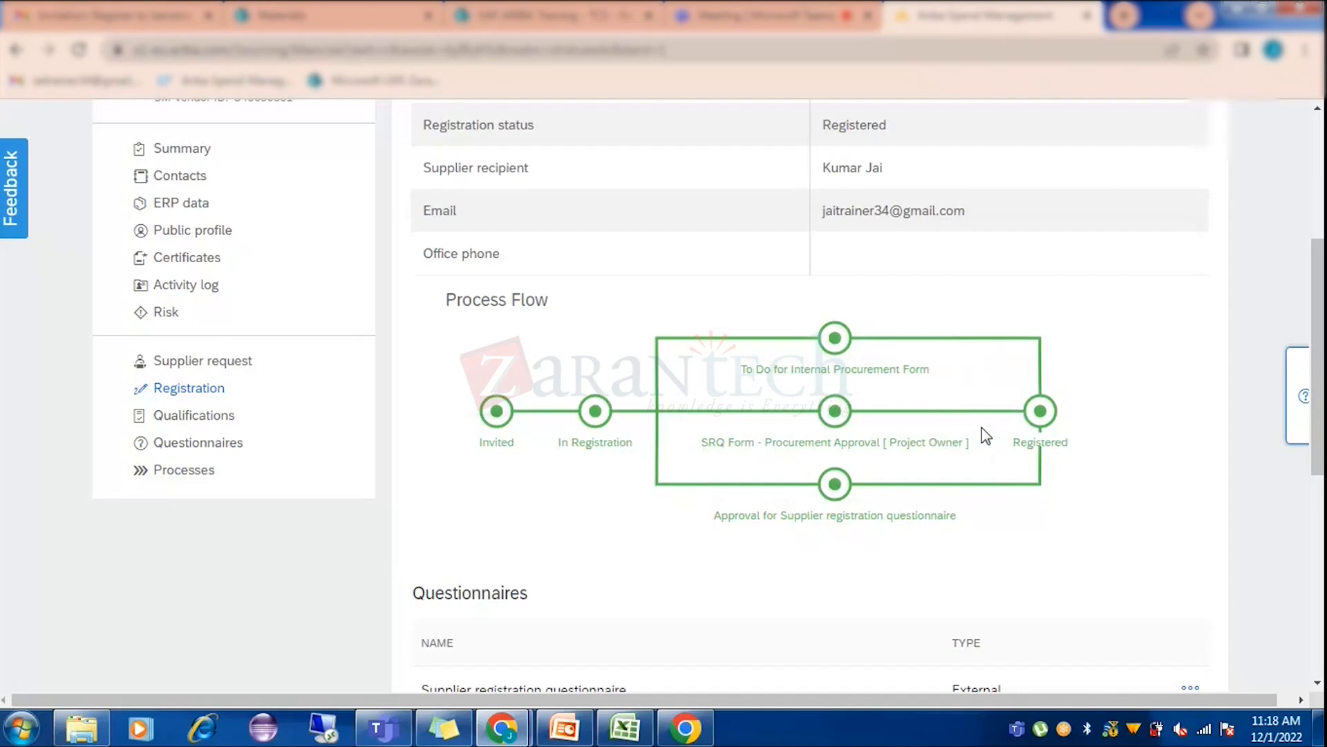
{"action": "scroll", "coordinate": [553, 408], "scroll_direction": "up", "scroll_amount": 3}
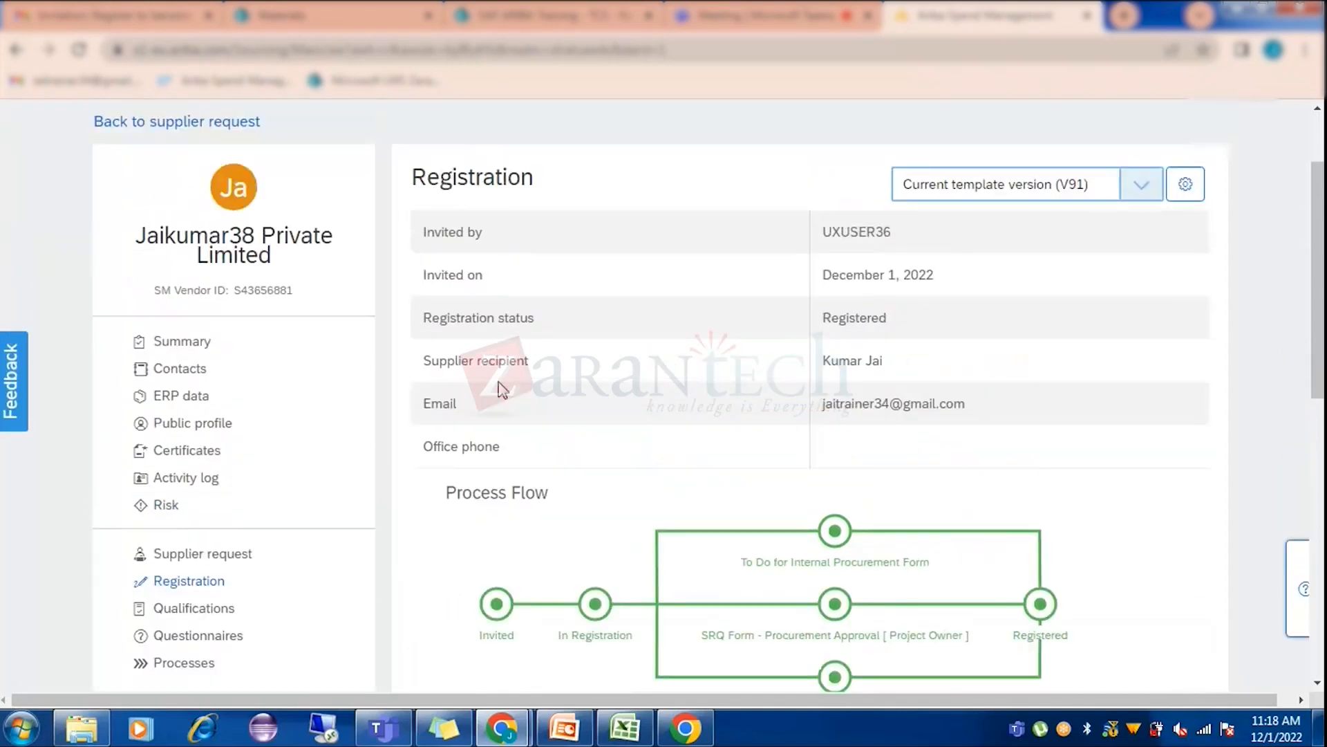
{"action": "left_click", "coordinate": [185, 350]}
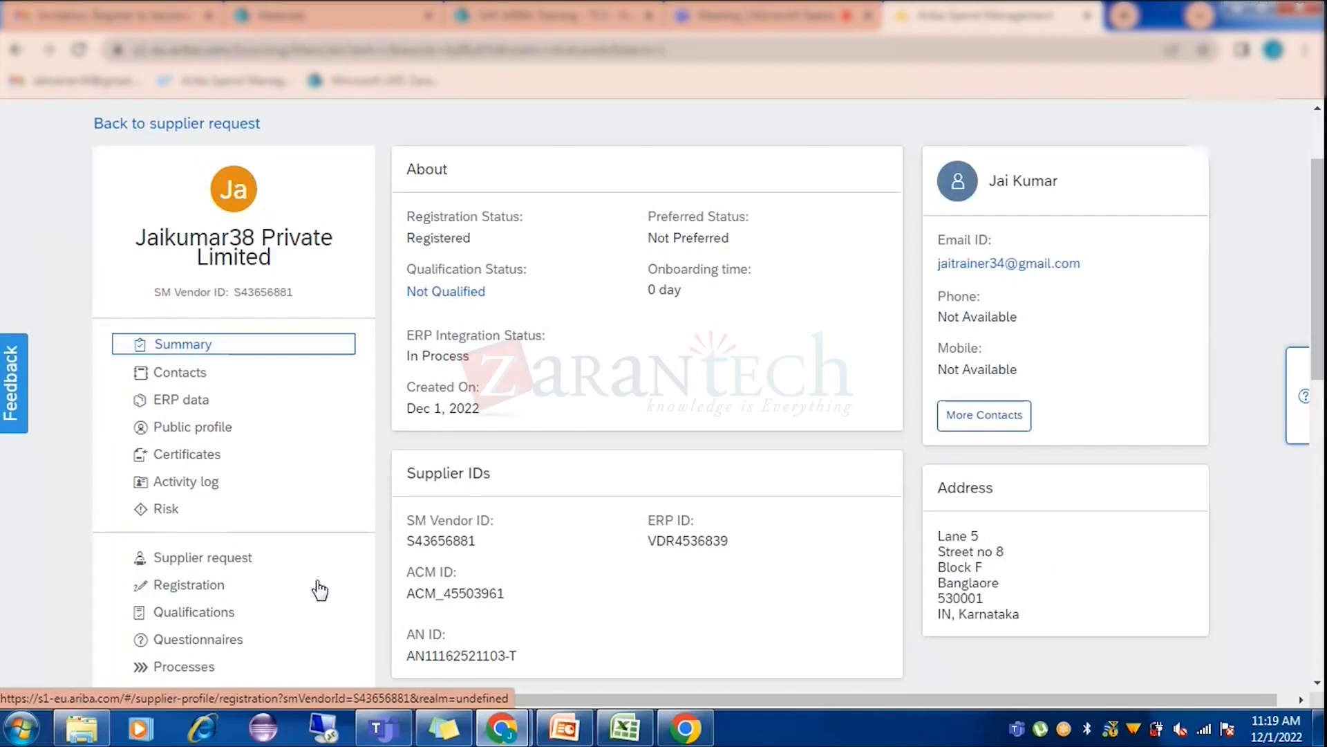
Scroll through the Summary's About and Supplier IDs cards, which show status Registered.
{"action": "scroll", "coordinate": [317, 584], "scroll_direction": "down", "scroll_amount": 3}
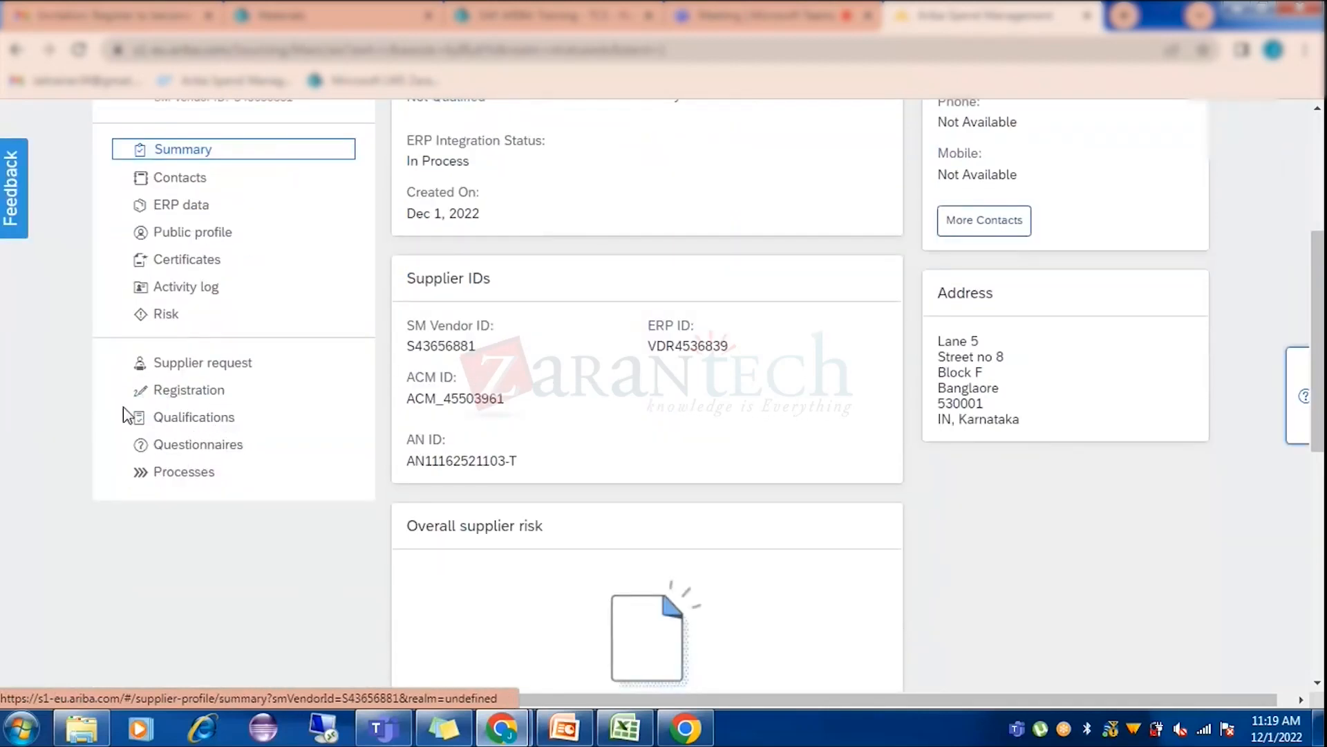
{"action": "scroll", "coordinate": [303, 460], "scroll_direction": "up", "scroll_amount": 3}
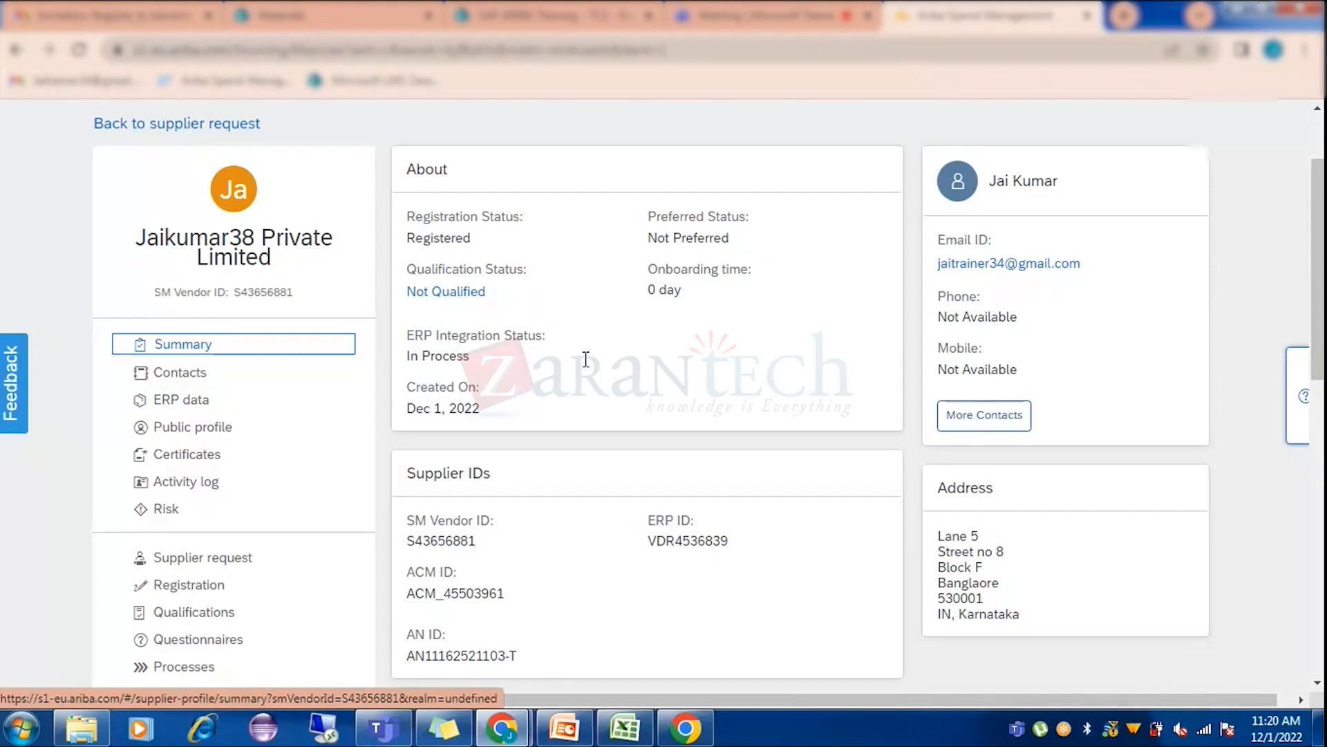
{"action": "key", "text": "alt+Tab"}
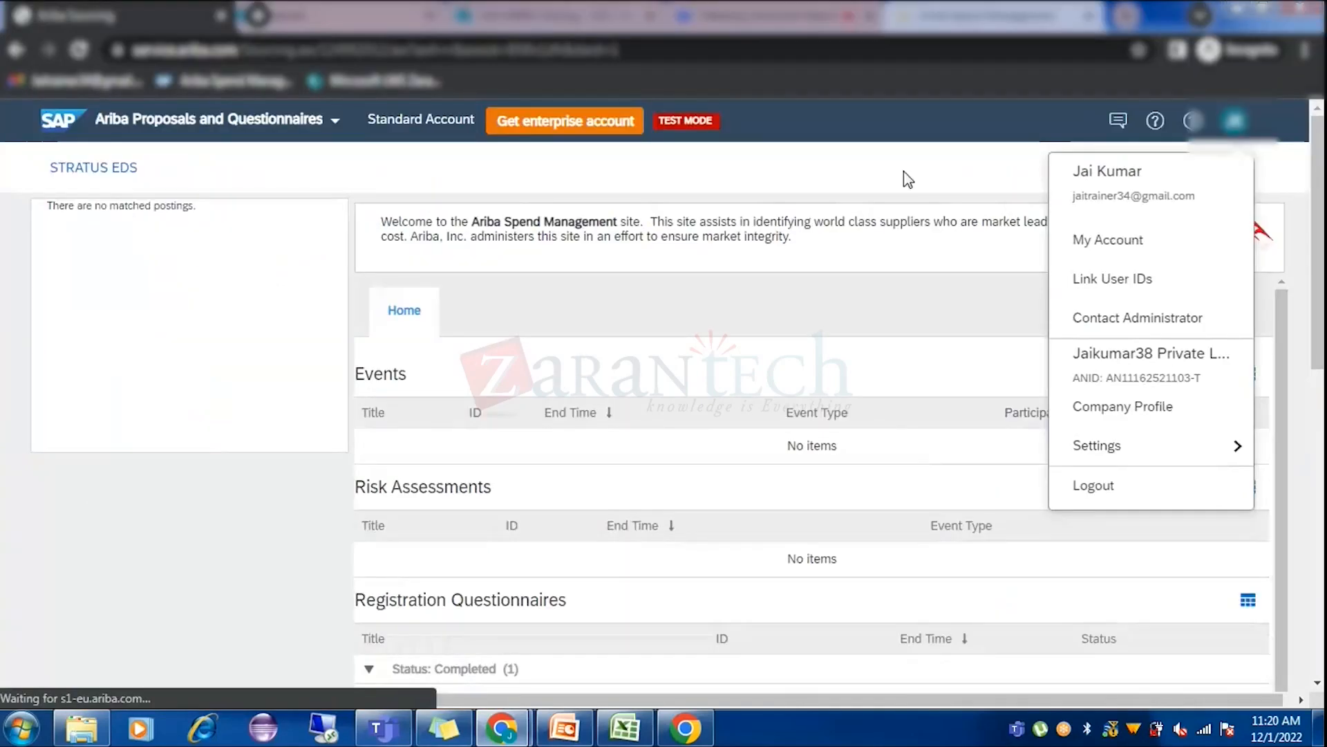
{"action": "left_click", "coordinate": [855, 156]}
{"action": "key", "text": "alt+Tab"}
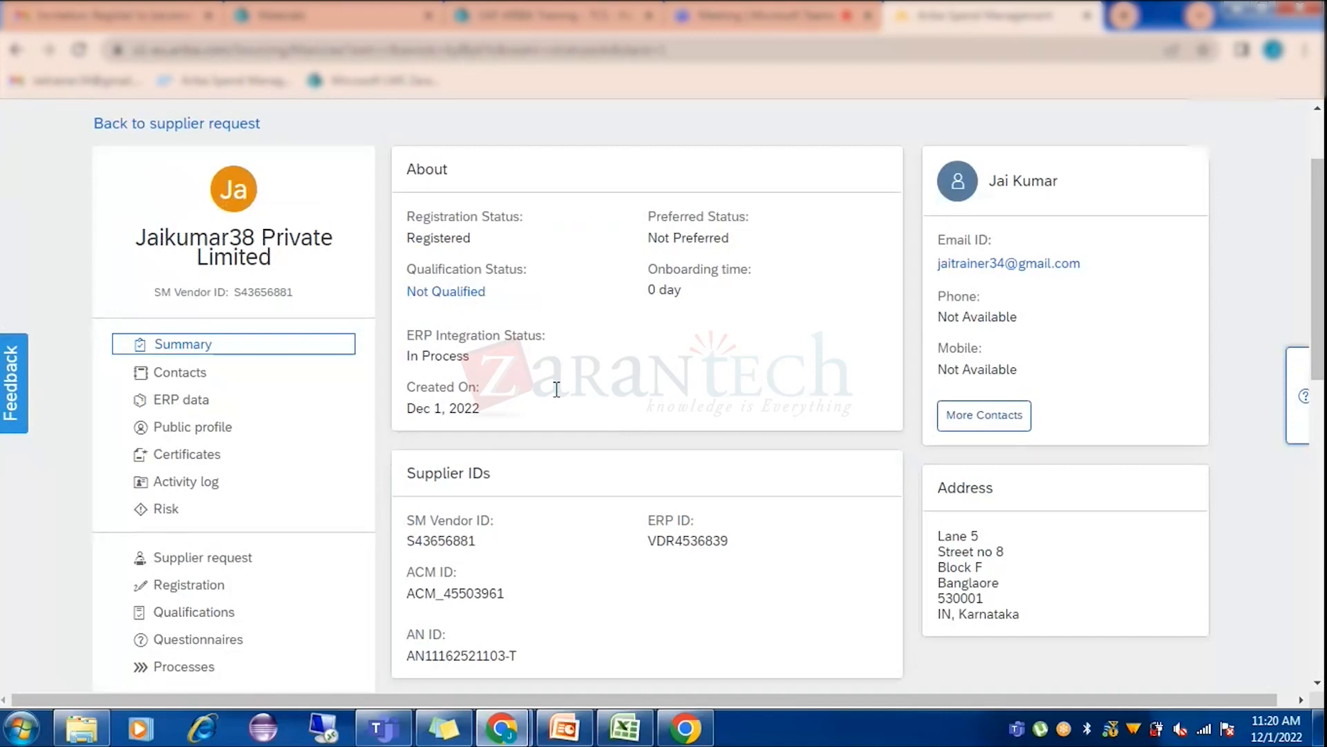
Review the supplier's three contacts, then go to its ERP Data page.
{"action": "scroll", "coordinate": [667, 387], "scroll_direction": "up", "scroll_amount": 2}
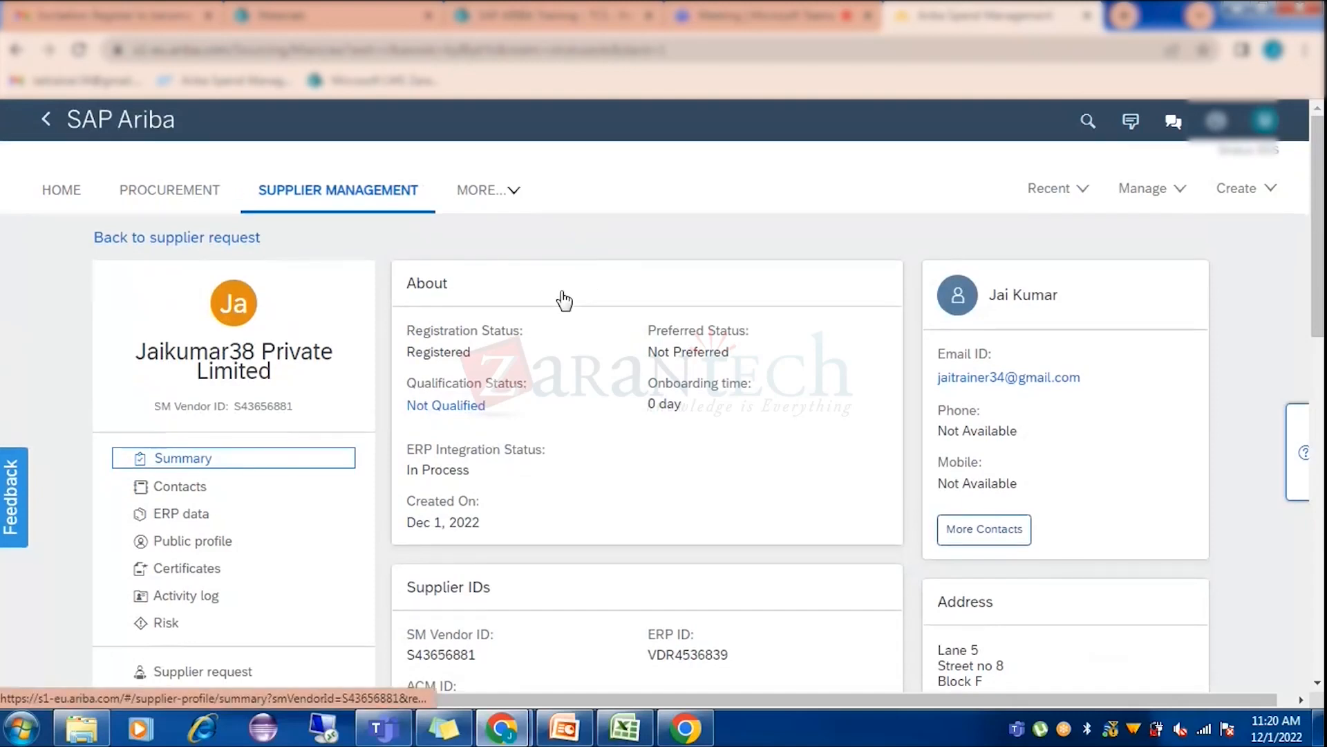
{"action": "scroll", "coordinate": [564, 299], "scroll_direction": "down", "scroll_amount": 3}
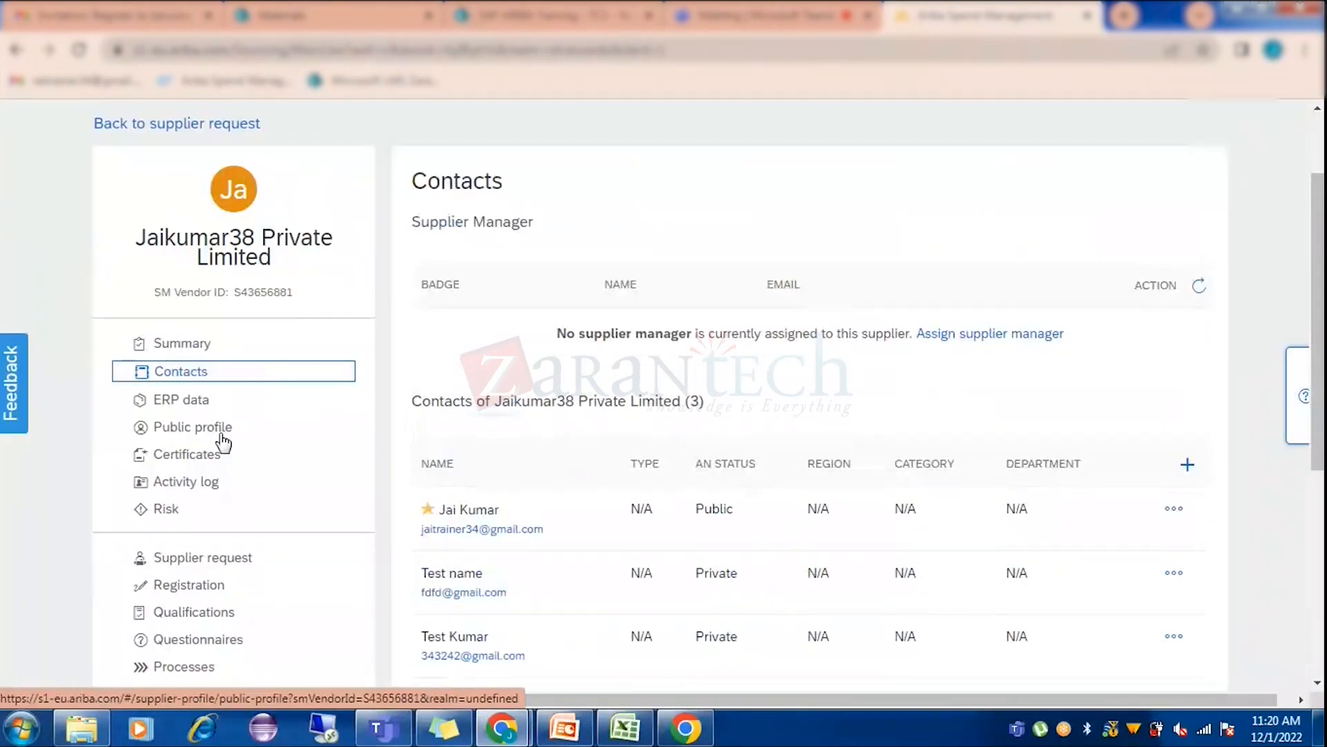
{"action": "left_click", "coordinate": [185, 404]}
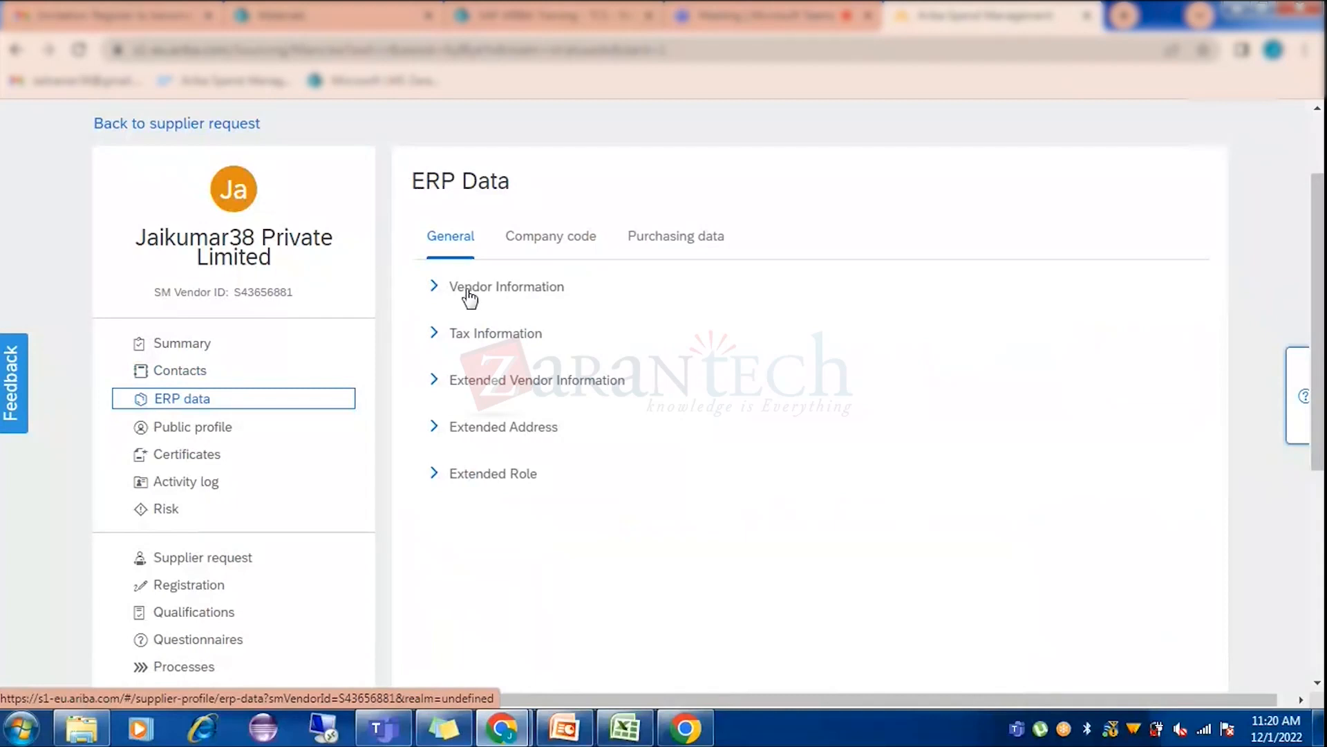
Expand the Vendor Information section (status InProcess) and the Tax Information section on the ERP Data General tab.
{"action": "left_click", "coordinate": [436, 286]}
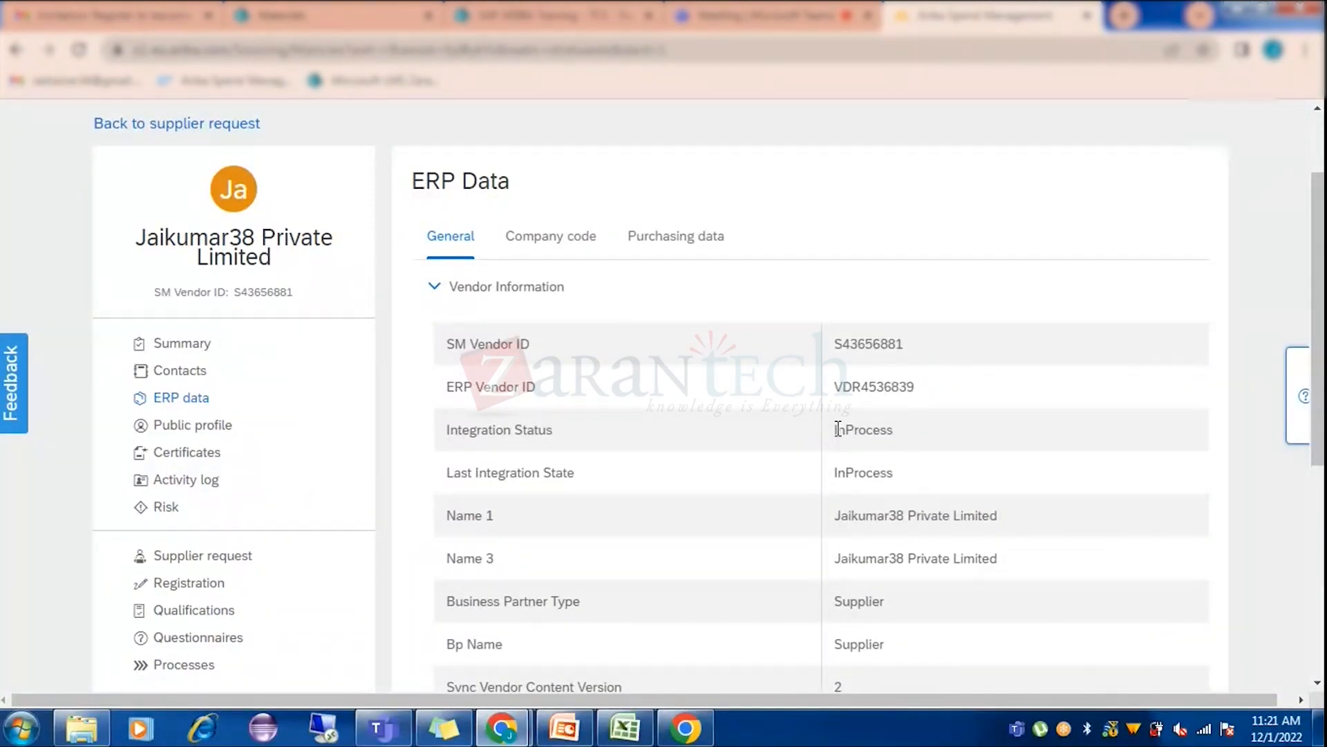
{"action": "scroll", "coordinate": [809, 483], "scroll_direction": "down", "scroll_amount": 1}
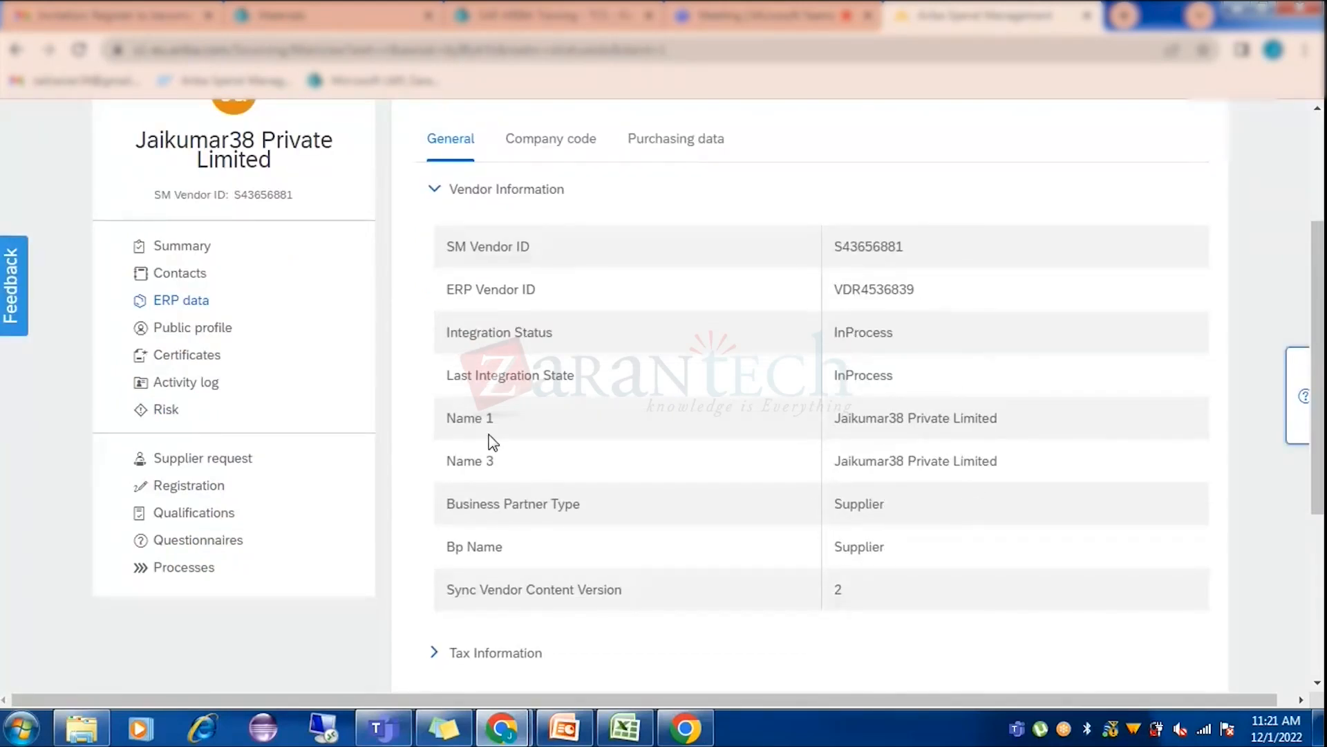
{"action": "scroll", "coordinate": [900, 477], "scroll_direction": "down", "scroll_amount": 2}
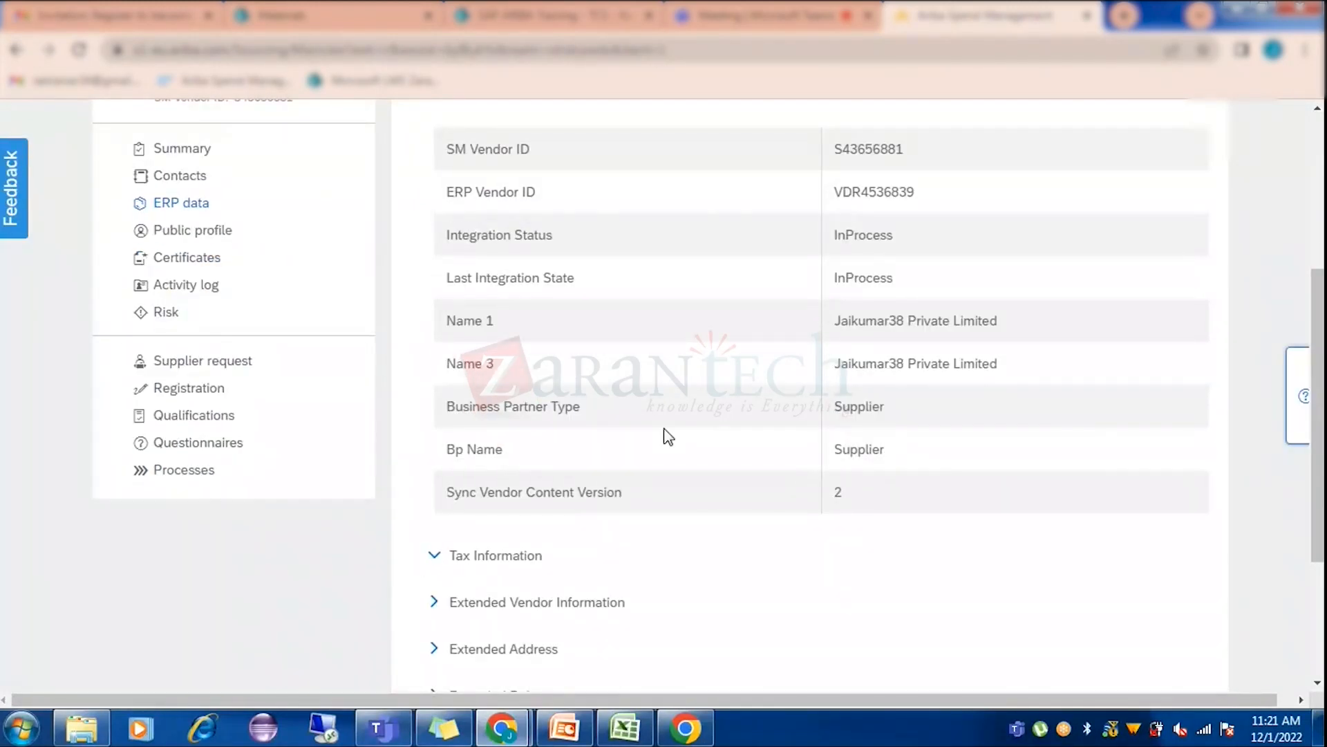
{"action": "scroll", "coordinate": [666, 435], "scroll_direction": "down", "scroll_amount": 3}
{"action": "left_click", "coordinate": [474, 374]}
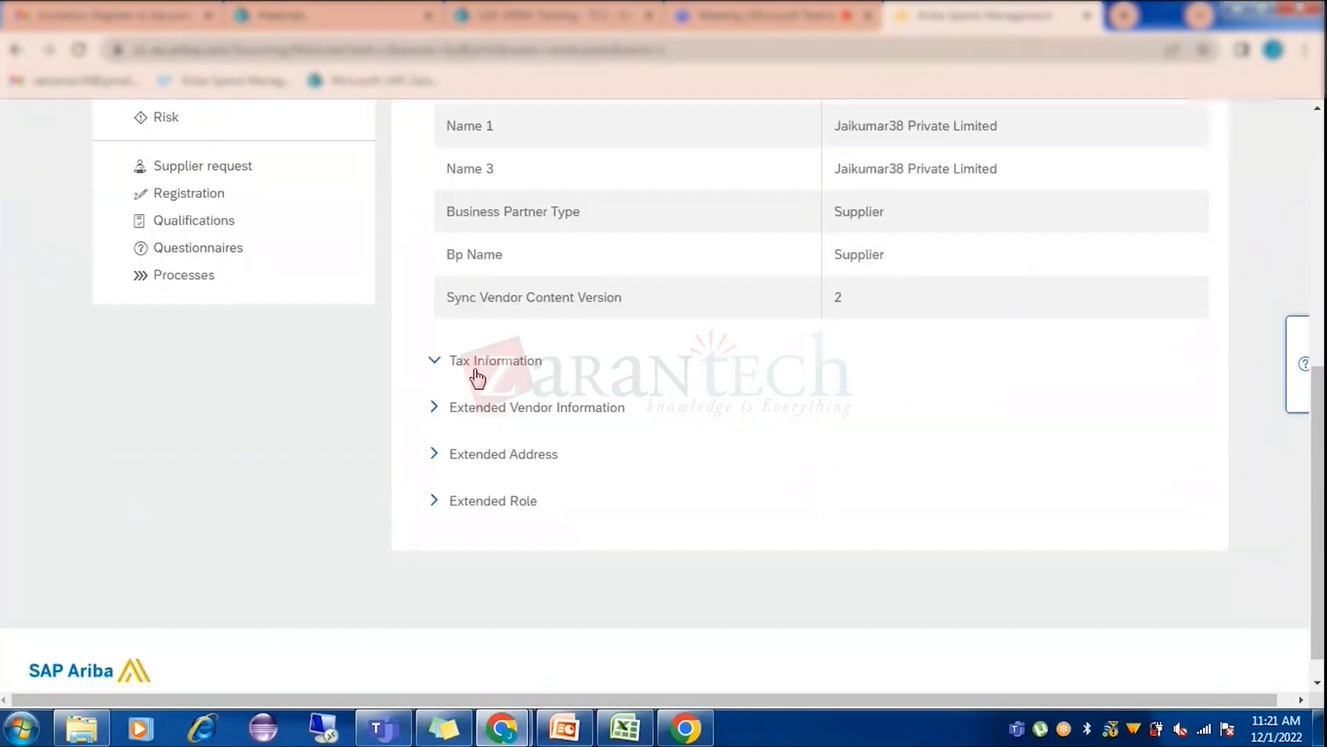
Expand Extended Vendor Information, showing category code 2, maintenance profile KRED and key words ARIBA.
{"action": "left_click", "coordinate": [434, 407]}
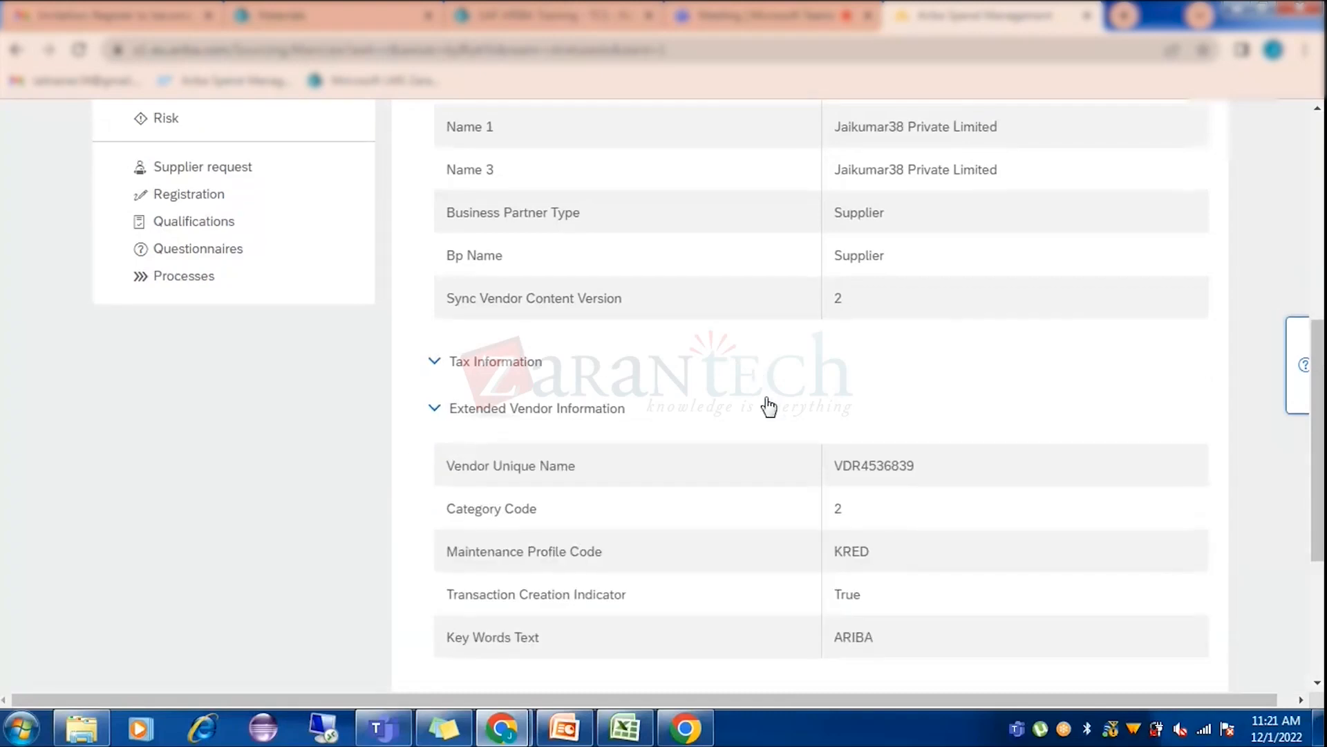
{"action": "scroll", "coordinate": [765, 406], "scroll_direction": "up", "scroll_amount": 1}
{"action": "scroll", "coordinate": [766, 405], "scroll_direction": "up", "scroll_amount": 1}
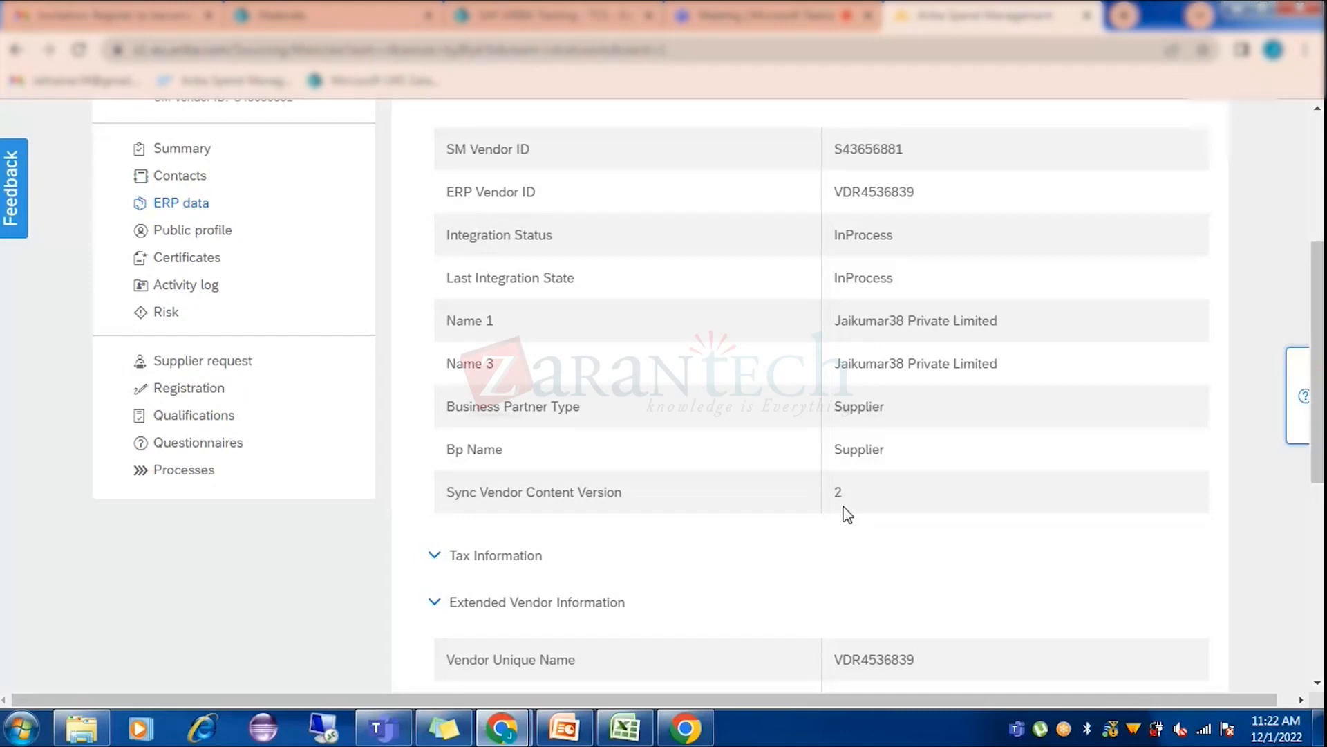
{"action": "scroll", "coordinate": [706, 326], "scroll_direction": "down", "scroll_amount": 5}
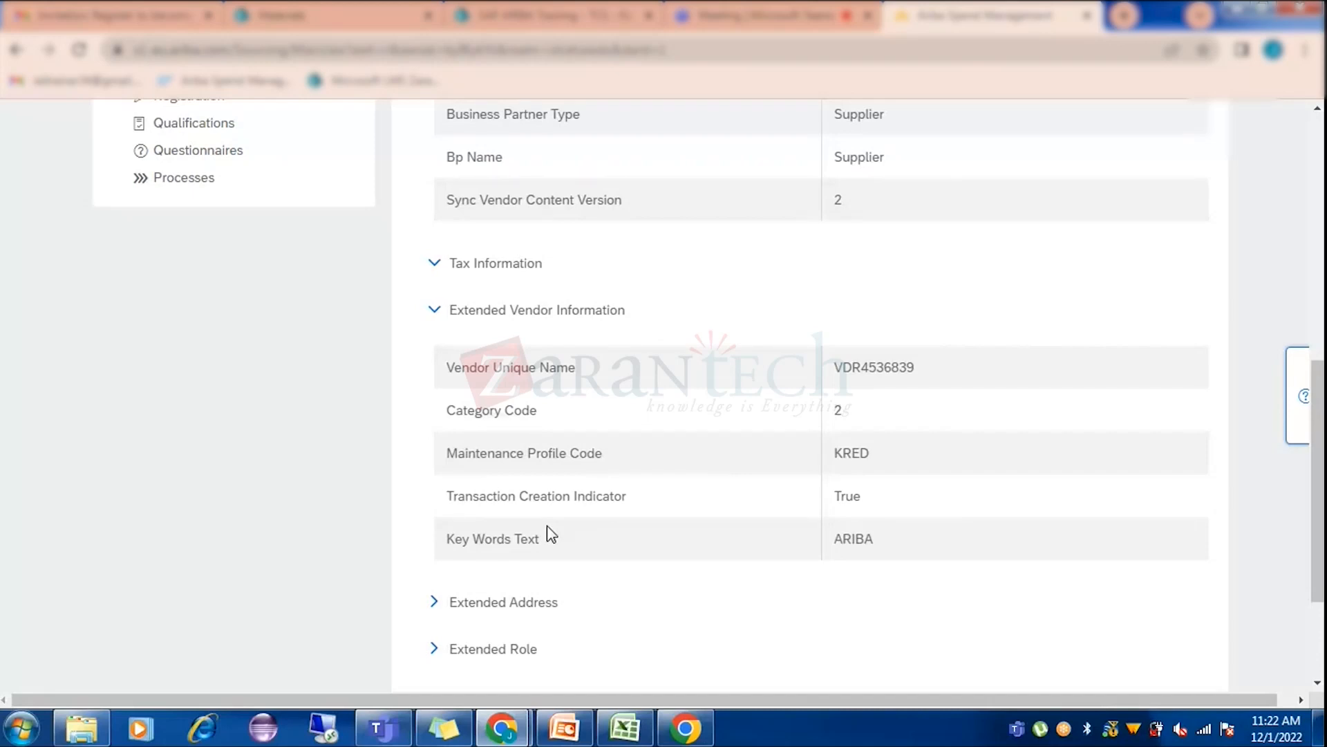
{"action": "scroll", "coordinate": [546, 533], "scroll_direction": "down", "scroll_amount": 3}
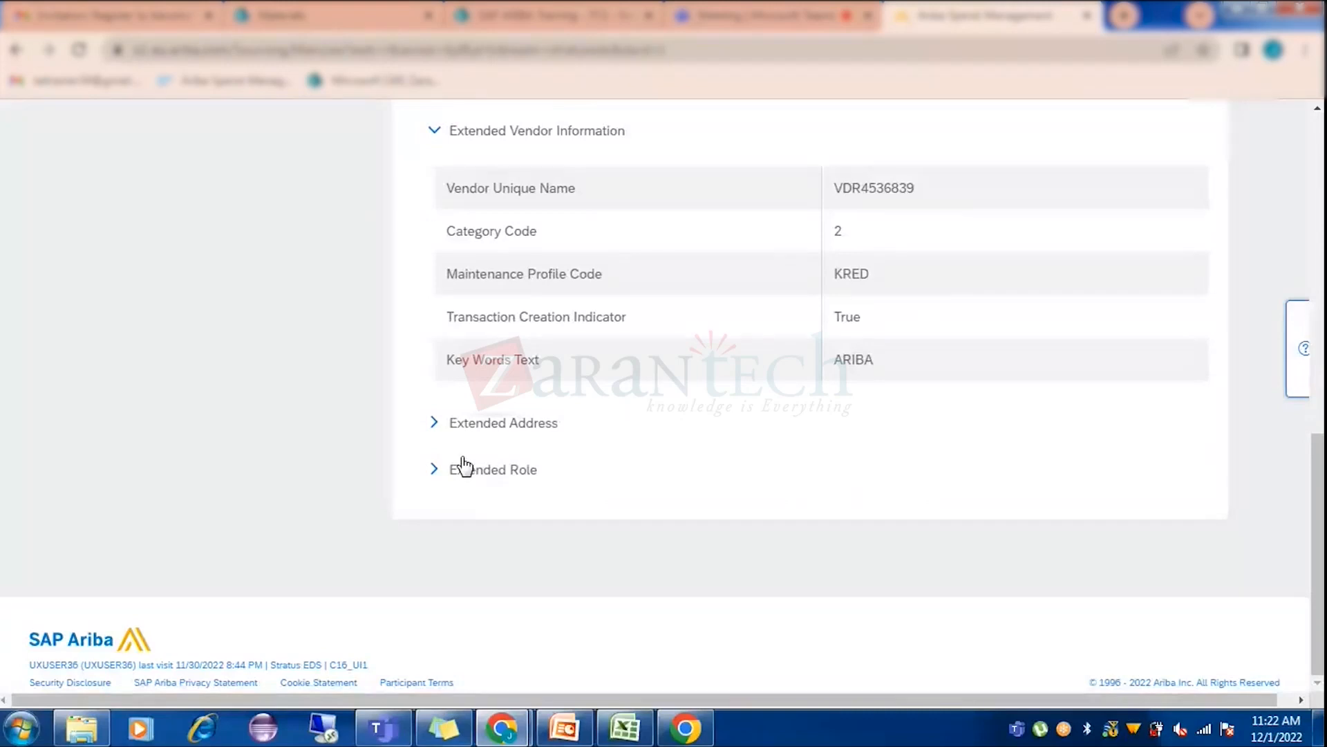
{"action": "scroll", "coordinate": [443, 304], "scroll_direction": "up", "scroll_amount": 3}
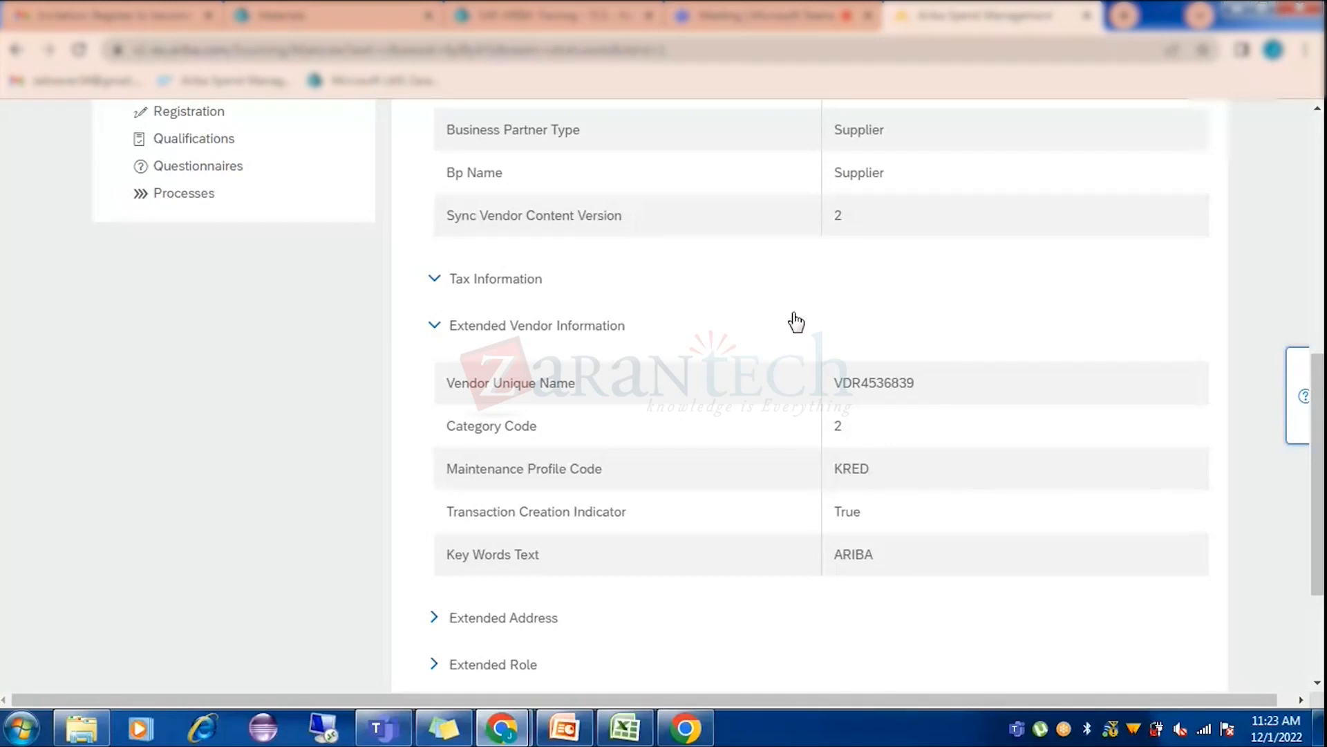
{"action": "scroll", "coordinate": [788, 346], "scroll_direction": "down", "scroll_amount": 3}
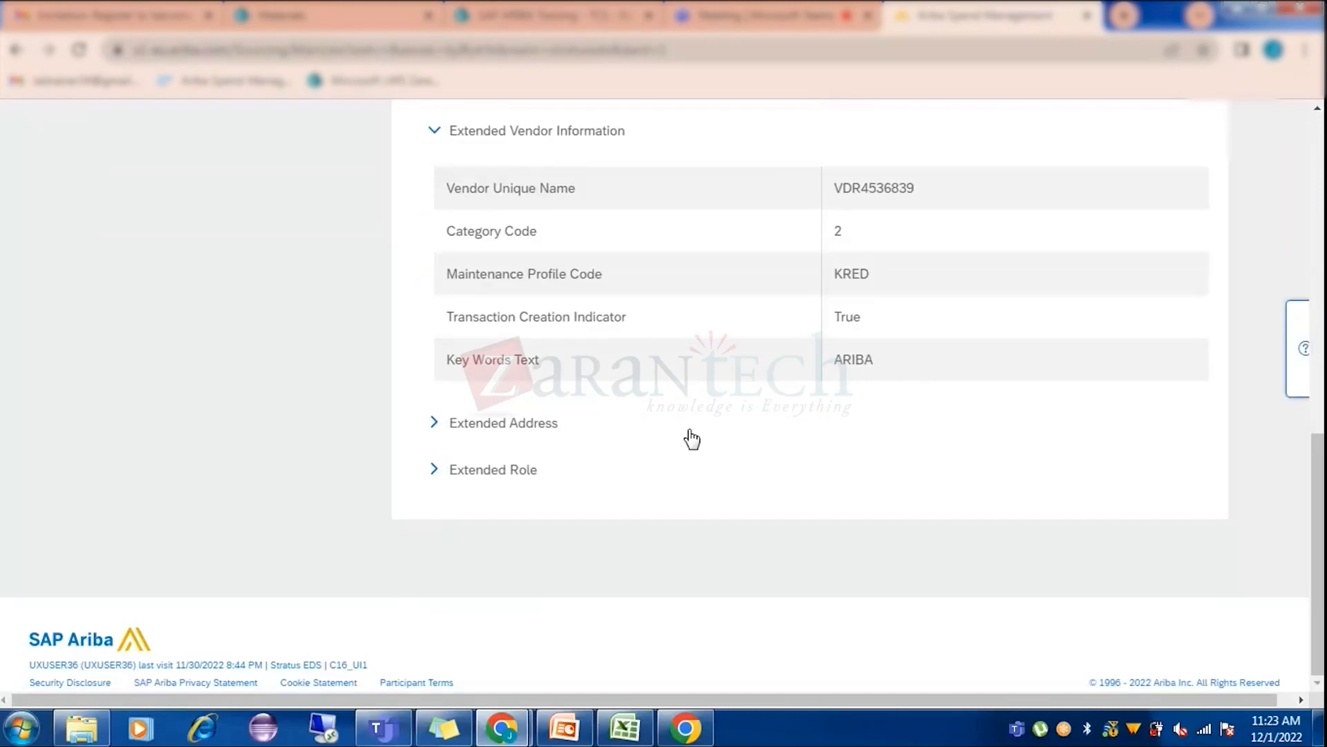
{"action": "left_click", "coordinate": [434, 425]}
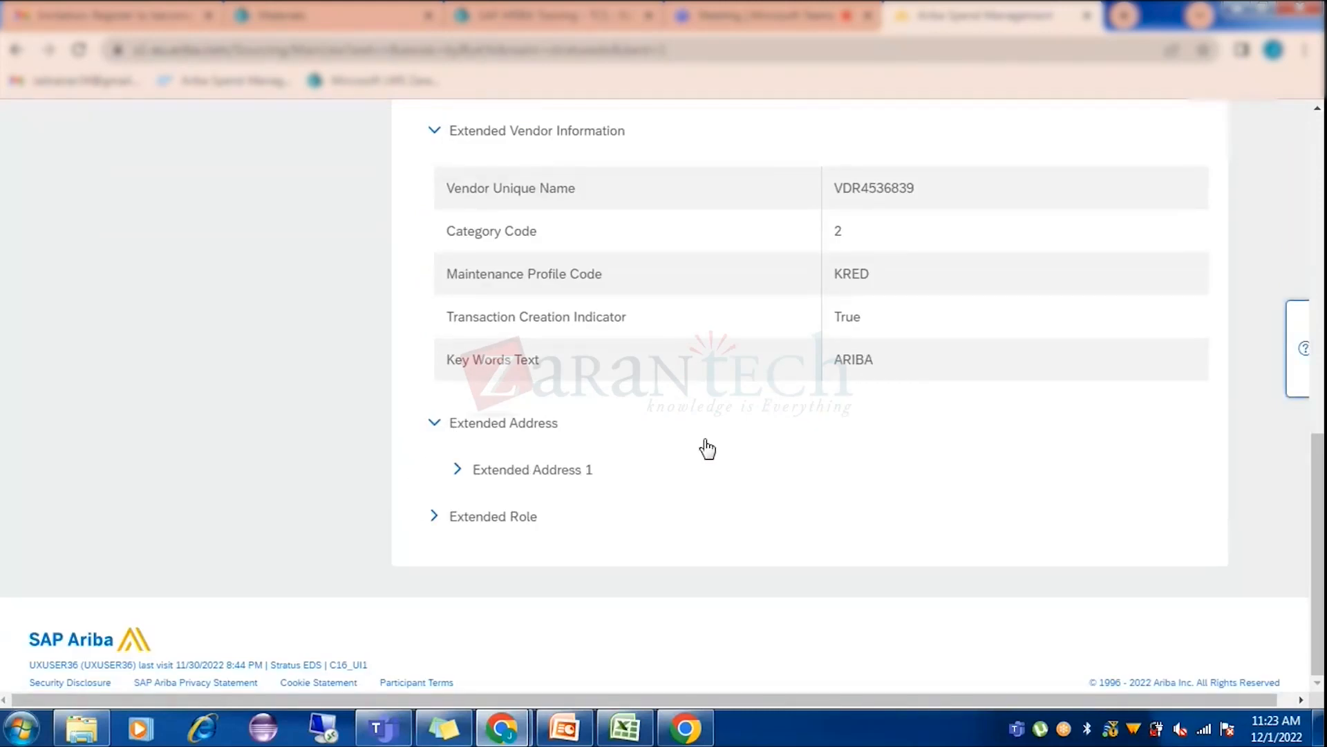
{"action": "left_click", "coordinate": [764, 470]}
{"action": "scroll", "coordinate": [774, 472], "scroll_direction": "down", "scroll_amount": 2}
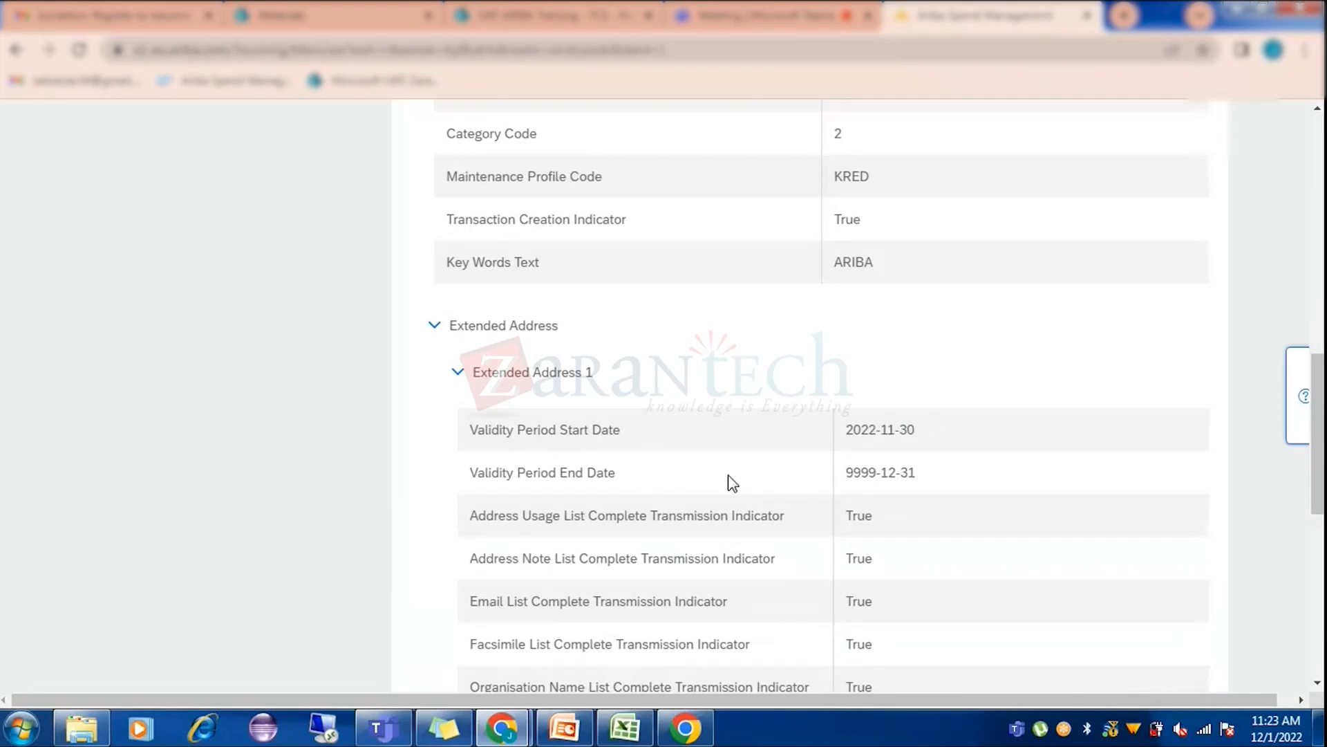
{"action": "scroll", "coordinate": [726, 482], "scroll_direction": "down", "scroll_amount": 2}
{"action": "scroll", "coordinate": [636, 415], "scroll_direction": "down", "scroll_amount": 6}
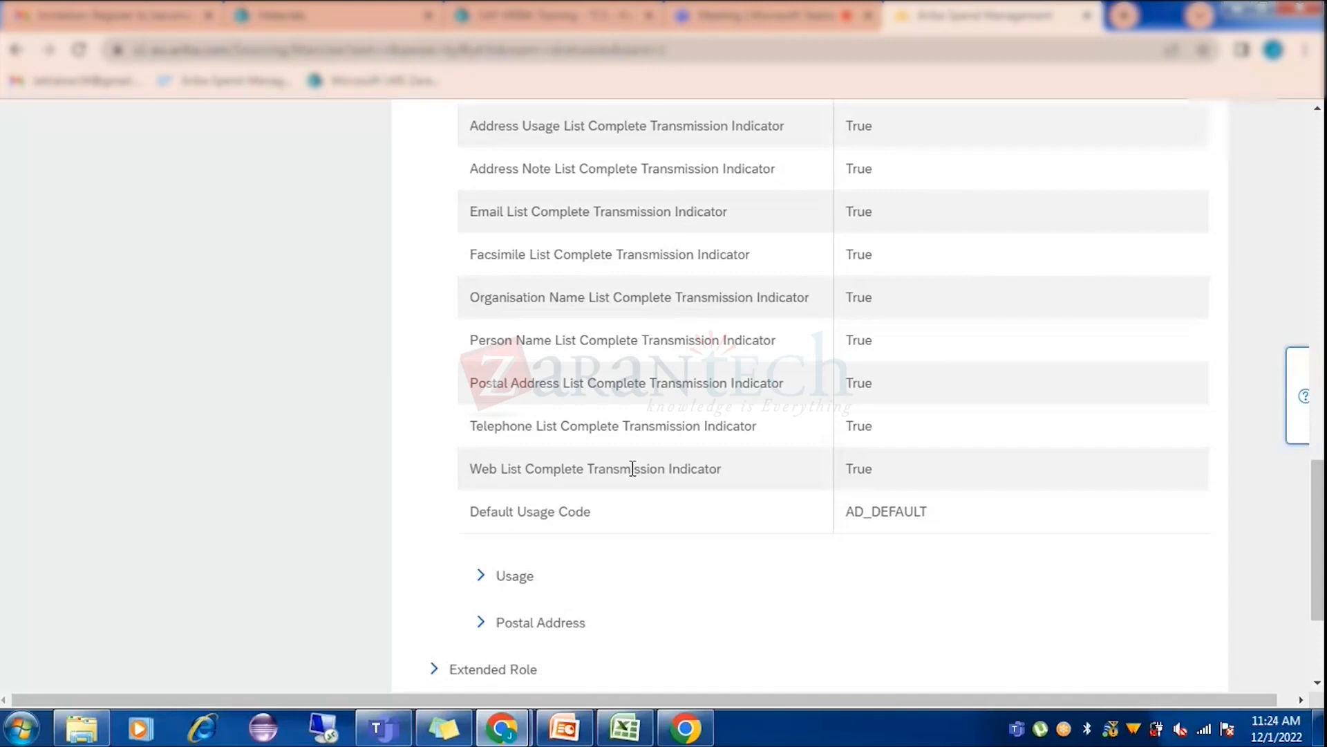
{"action": "scroll", "coordinate": [465, 424], "scroll_direction": "up", "scroll_amount": 15}
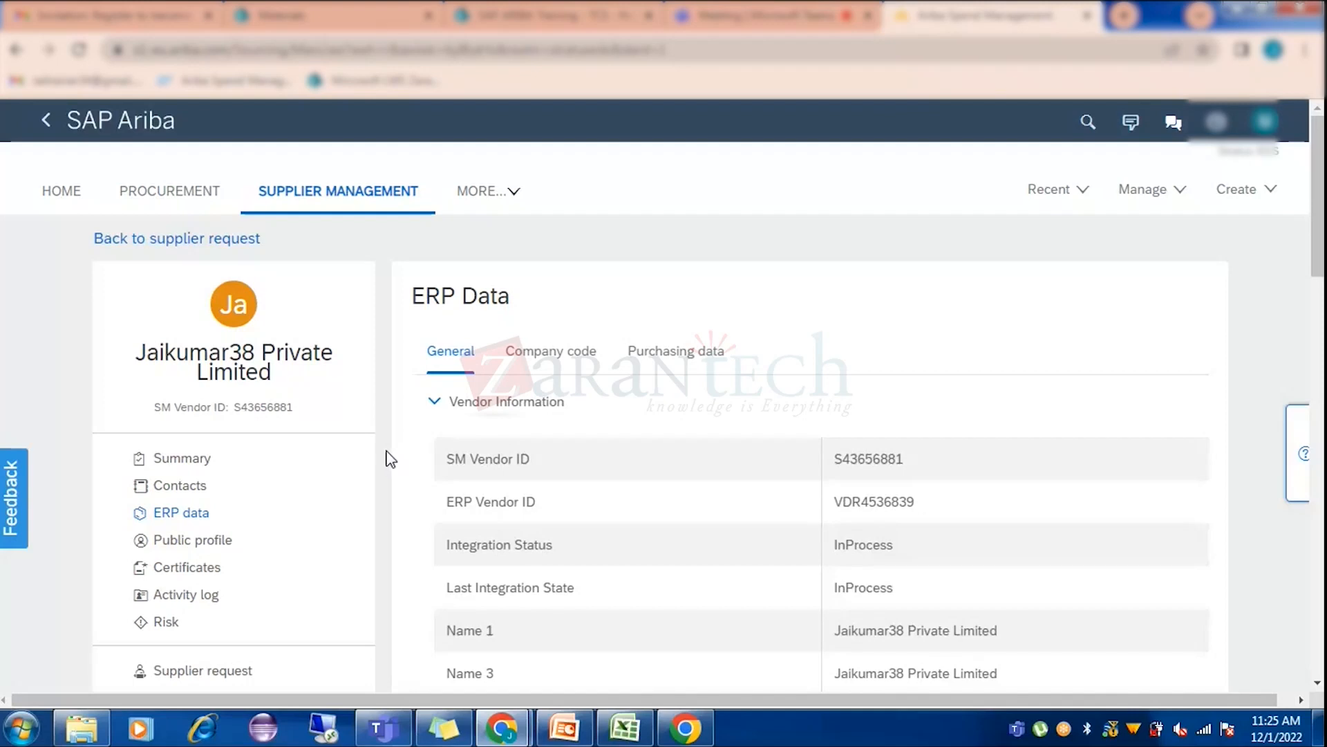
Return to the supplier's Summary showing the Registered status and supplier IDs.
{"action": "scroll", "coordinate": [387, 470], "scroll_direction": "down", "scroll_amount": 3}
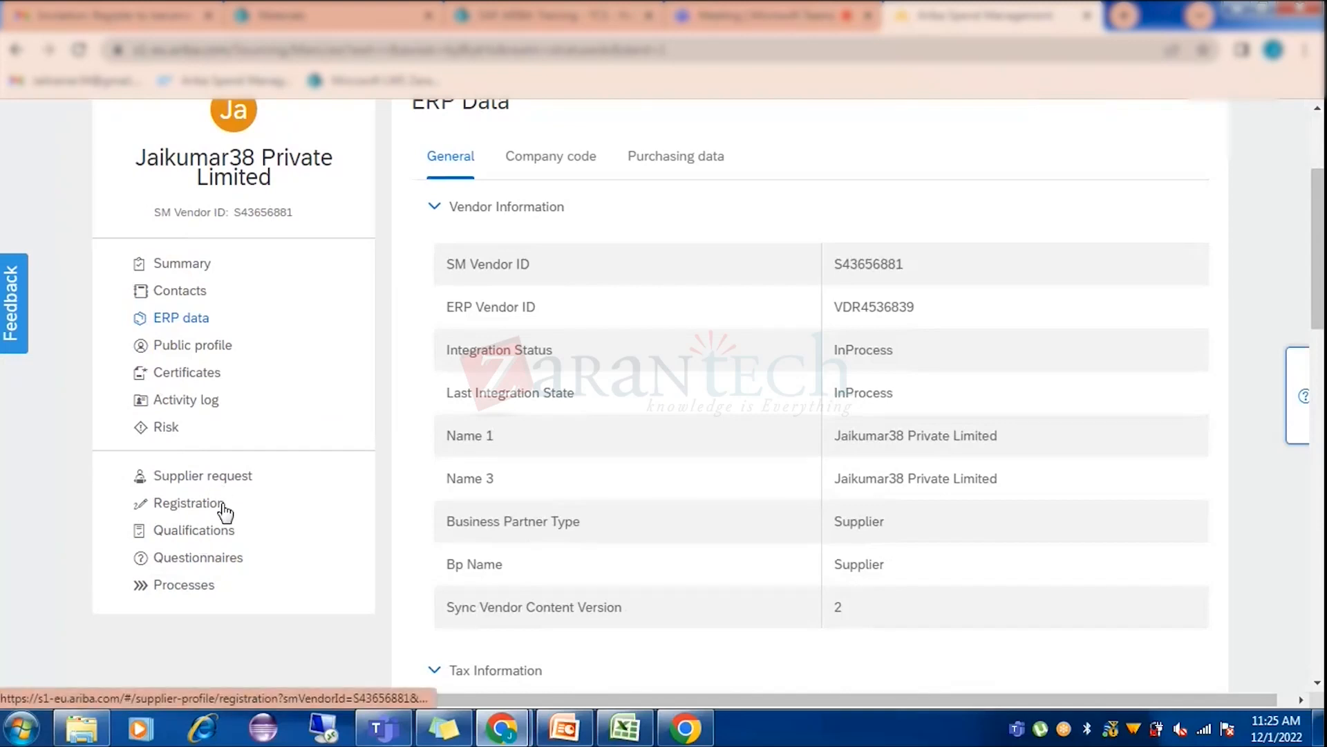
{"action": "left_click", "coordinate": [163, 265]}
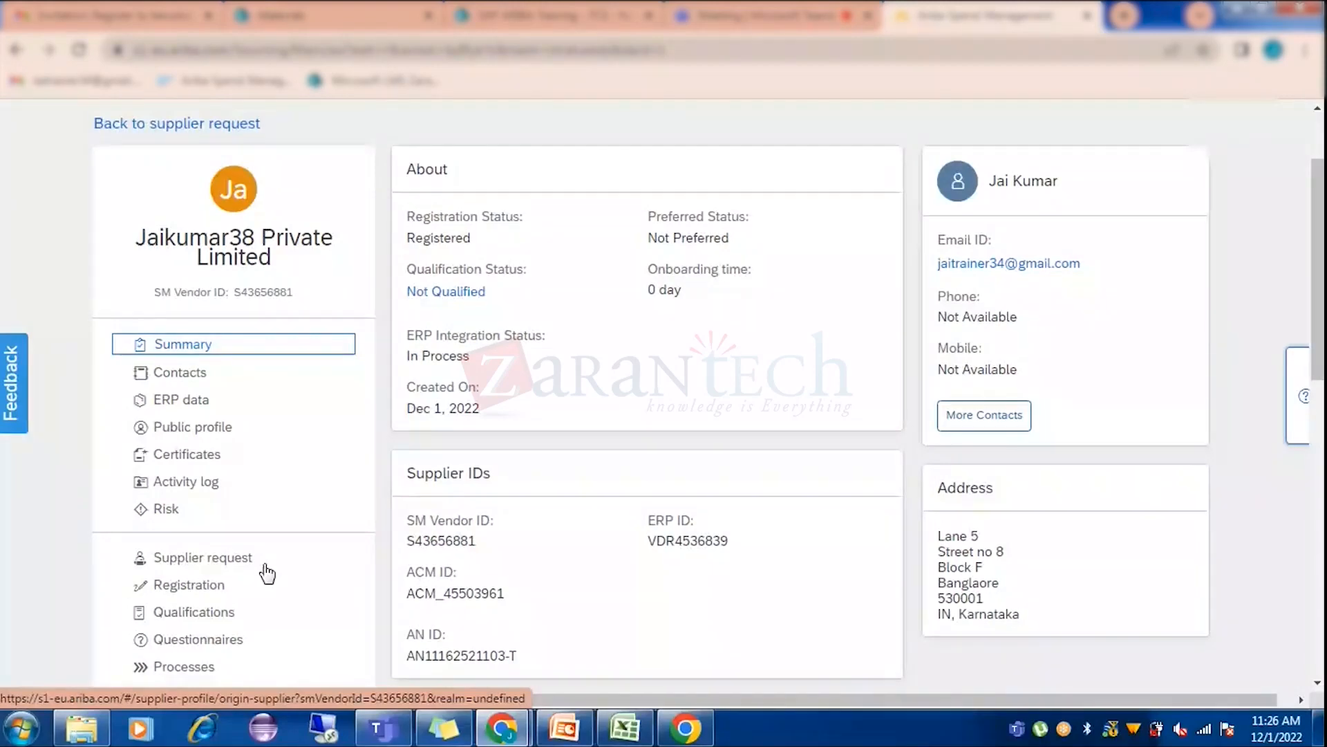
Copy SCT Inc.'s smVendorId S1872034 from cell B2 of SuppliersExport (2), then go back to Chrome.
{"action": "left_click", "coordinate": [625, 728]}
{"action": "left_click", "coordinate": [307, 237]}
{"action": "left_click", "coordinate": [207, 211]}
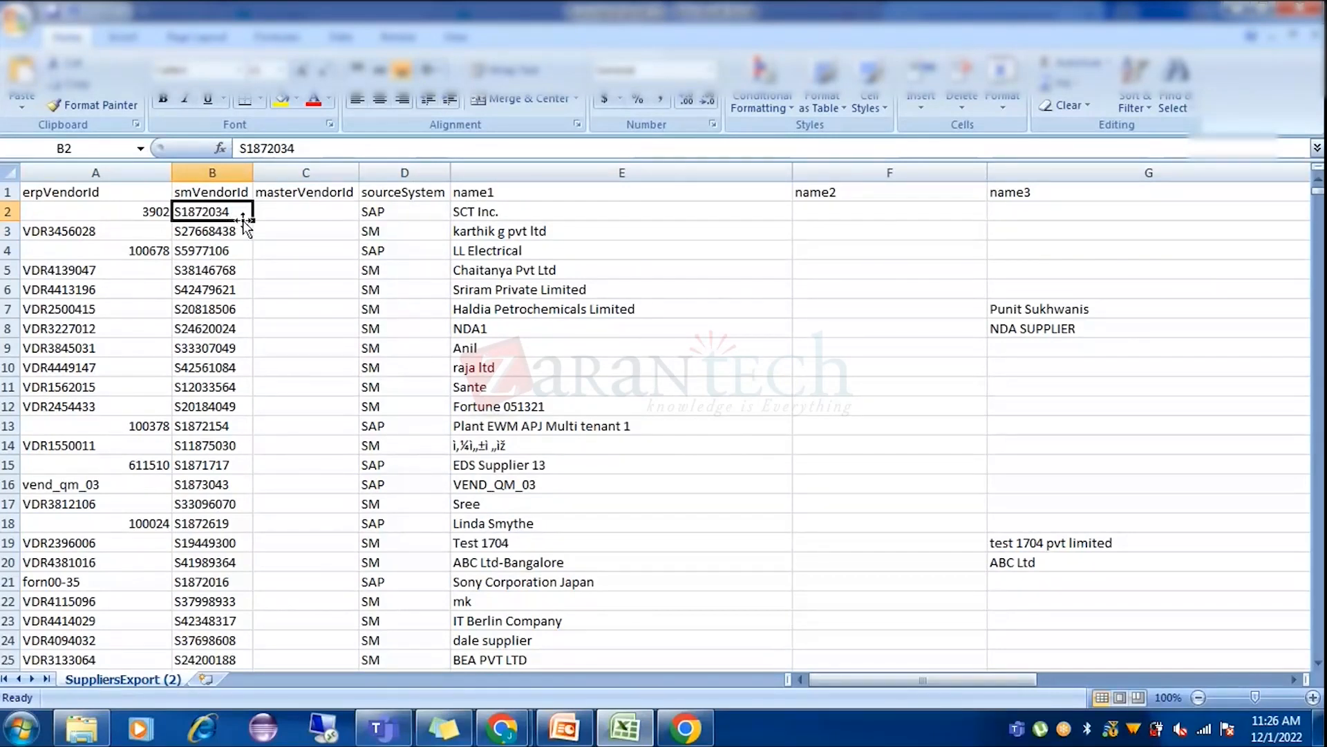
{"action": "left_click_drag", "start_coordinate": [304, 148], "coordinate": [235, 150]}
{"action": "key", "text": "ctrl+c"}
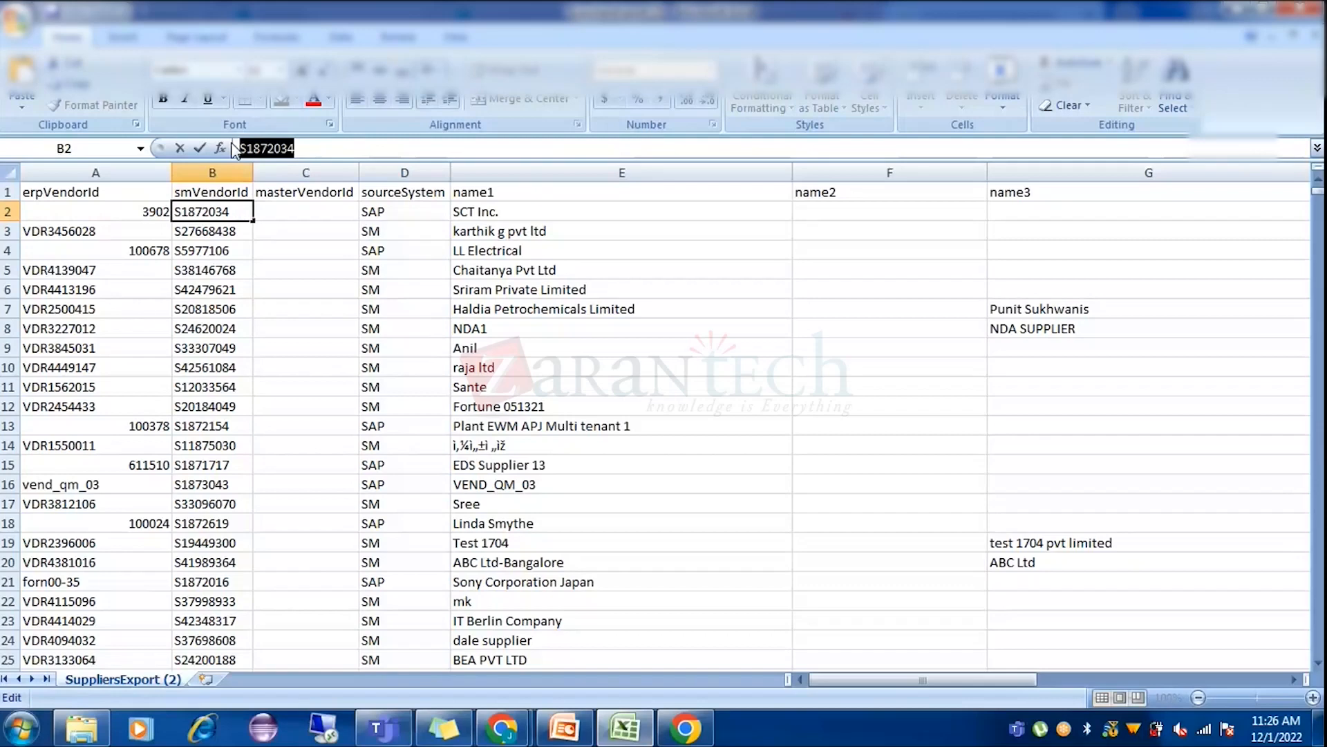
{"action": "key", "text": "alt+Tab"}
{"action": "scroll", "coordinate": [383, 333], "scroll_direction": "up", "scroll_amount": 2}
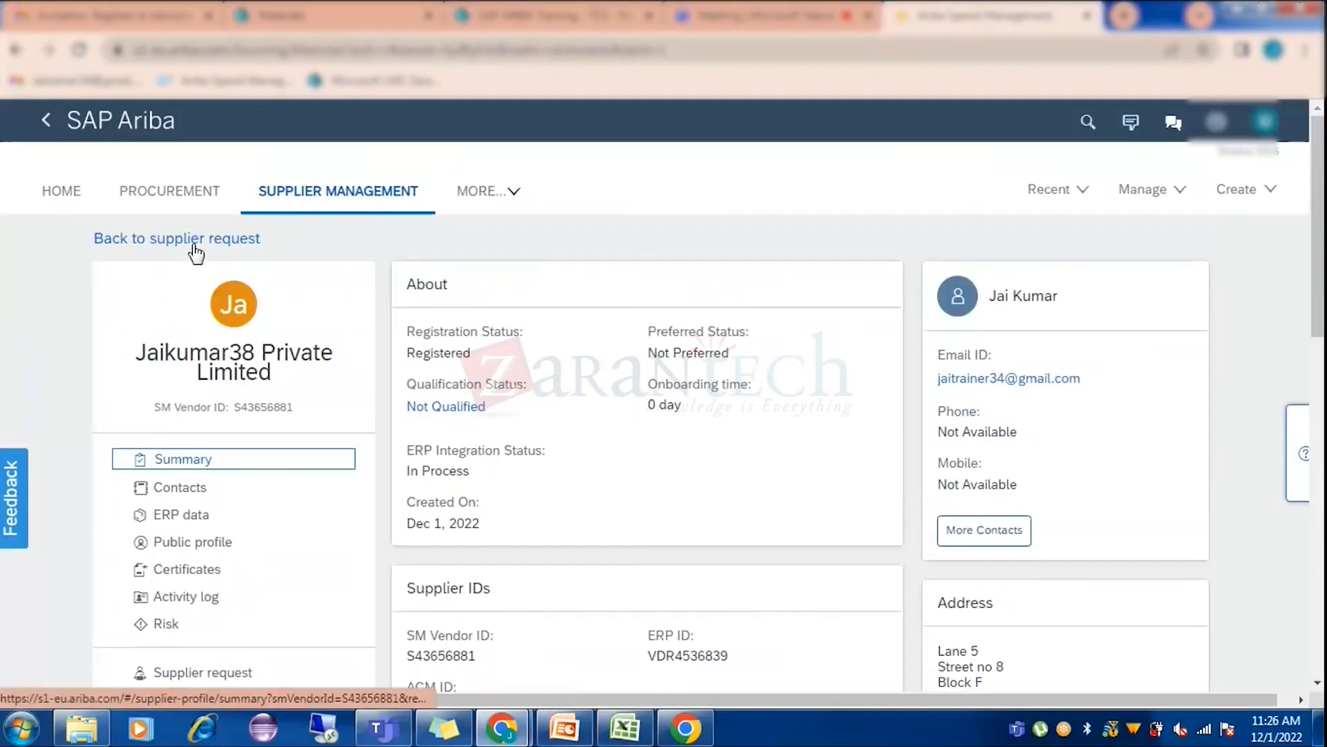
Search Supplier Management for ID S1872034 and open the SCT Inc. profile (Vendor ID 3902).
{"action": "left_click", "coordinate": [337, 195]}
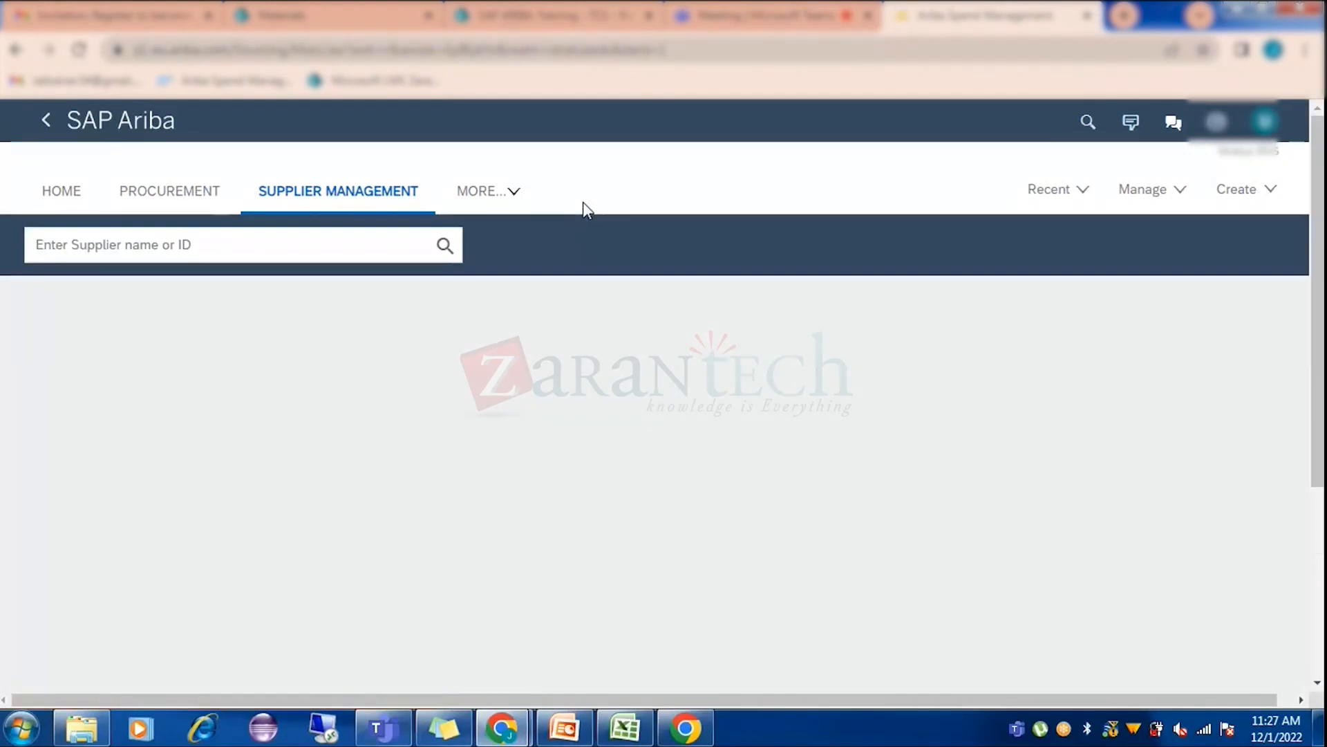
{"action": "left_click", "coordinate": [269, 240]}
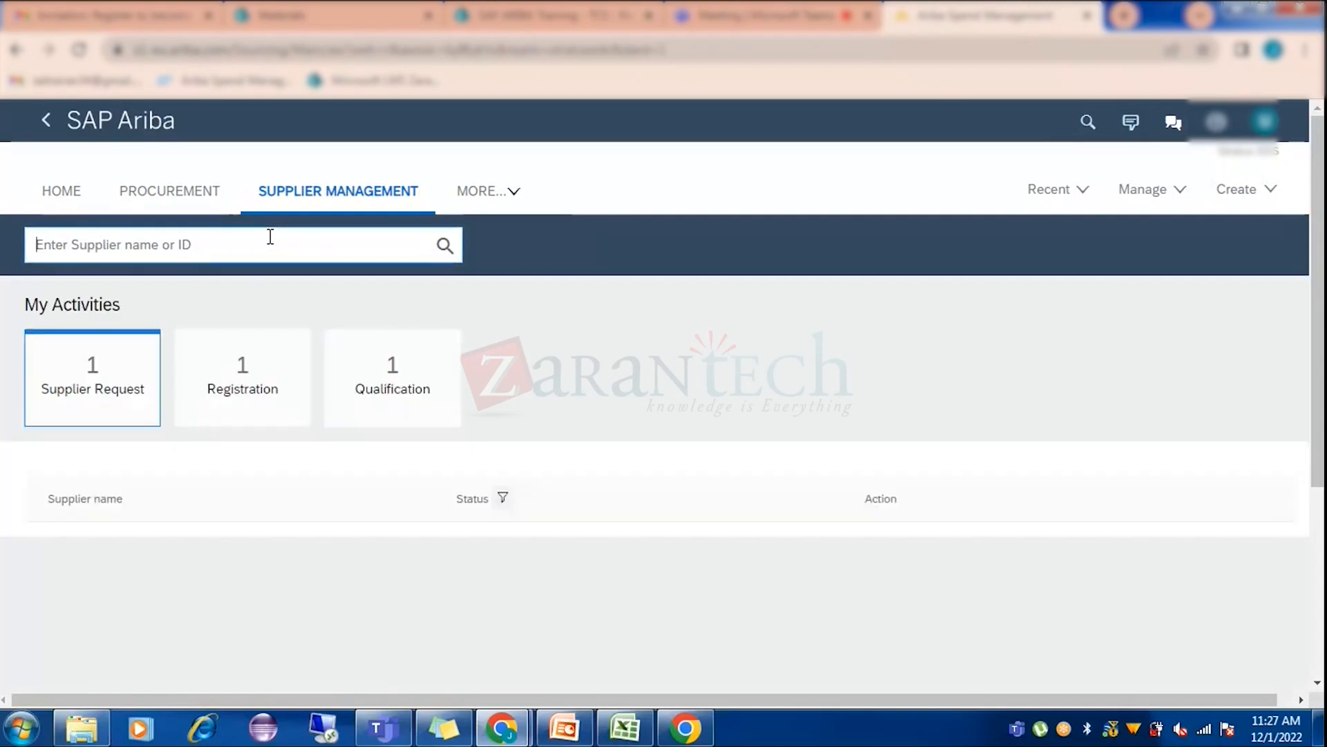
{"action": "key", "text": "ctrl+v"}
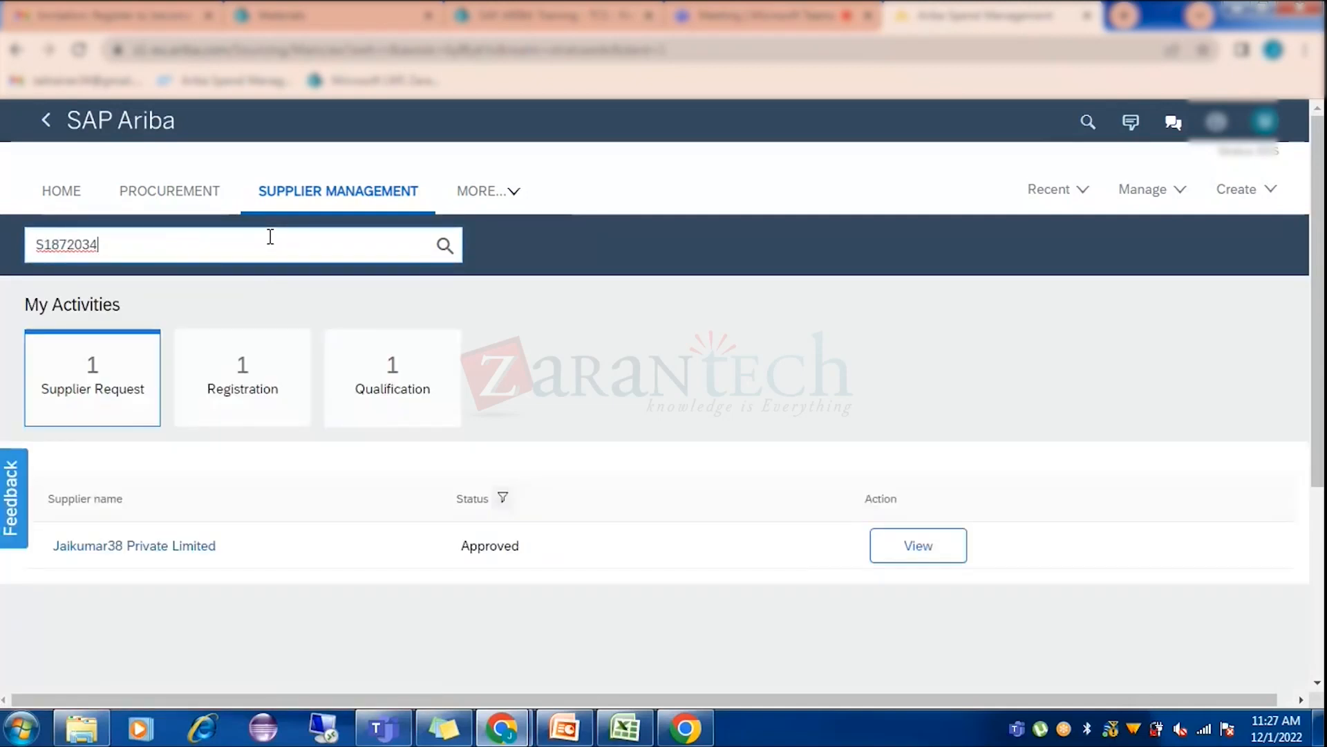
{"action": "left_click", "coordinate": [446, 246]}
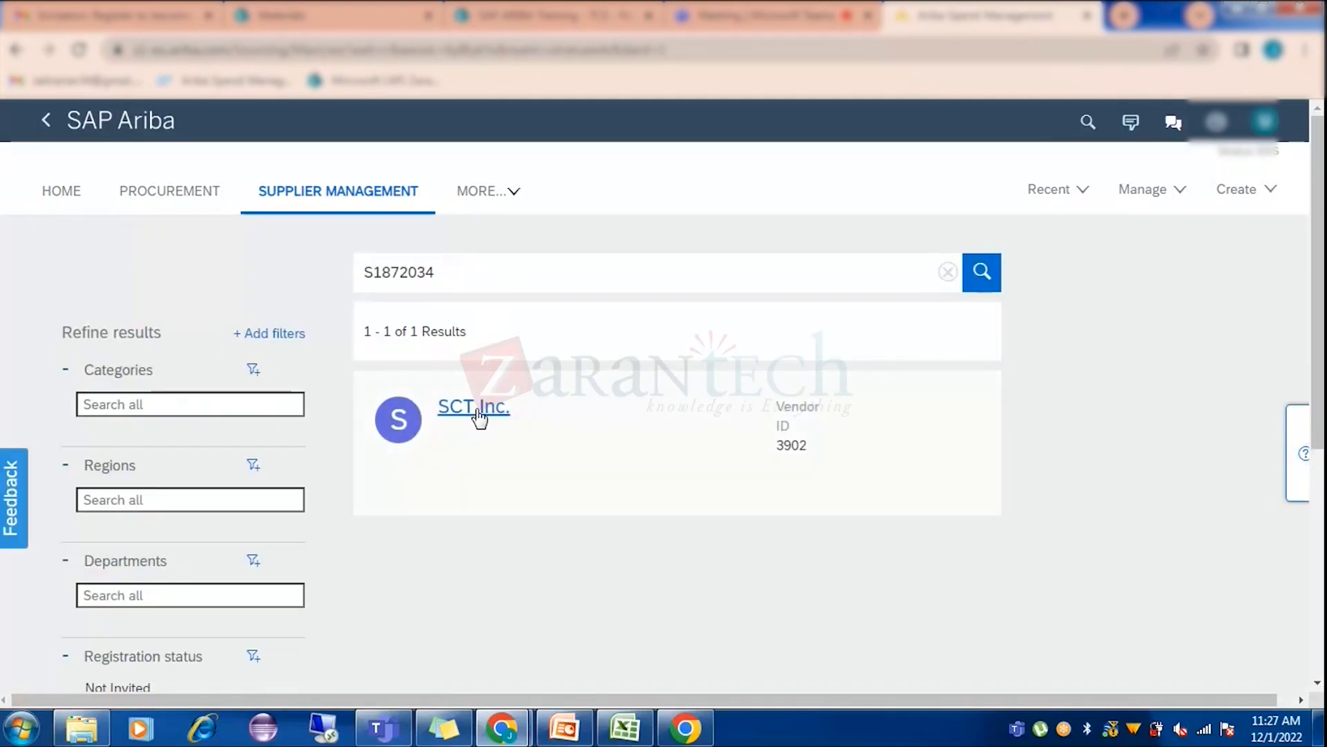
{"action": "left_click", "coordinate": [479, 413]}
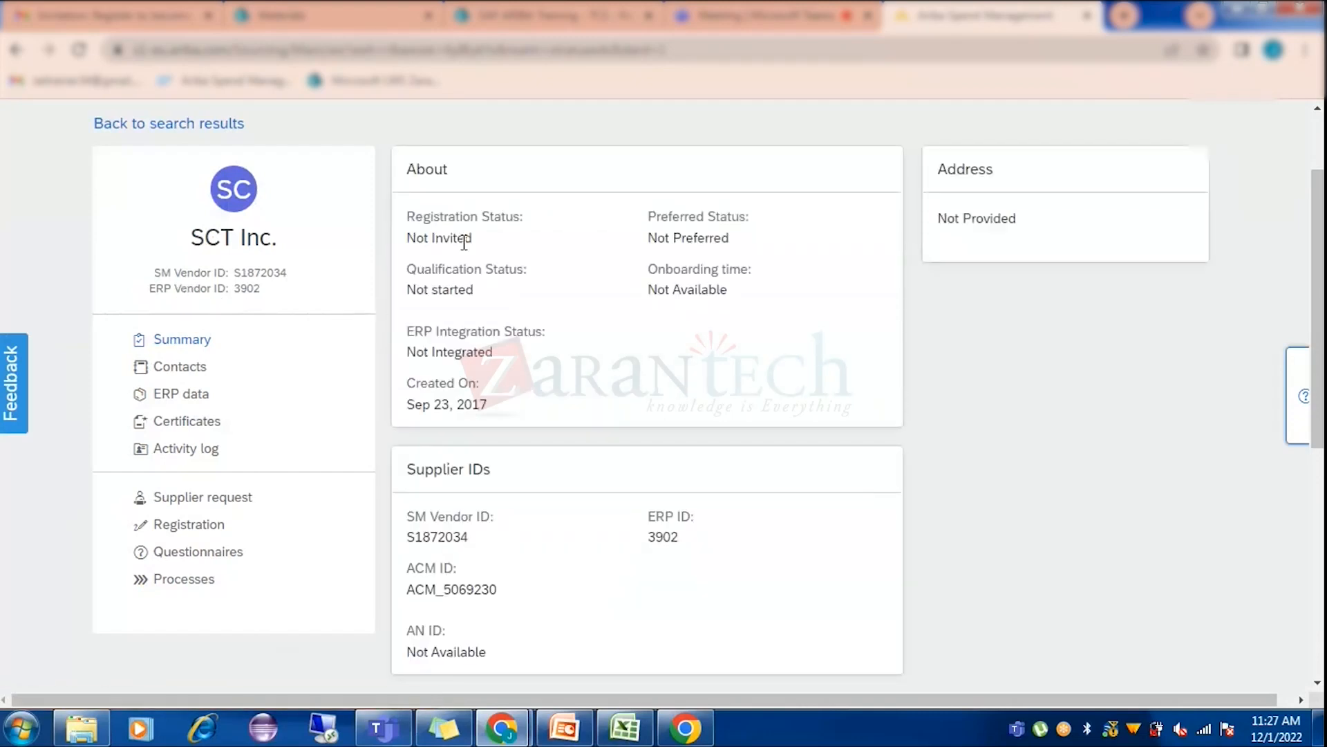
Review SCT Inc.'s supplier request, registration and summary, then return to the SuppliersExport (2) spreadsheet.
{"action": "left_click", "coordinate": [222, 503]}
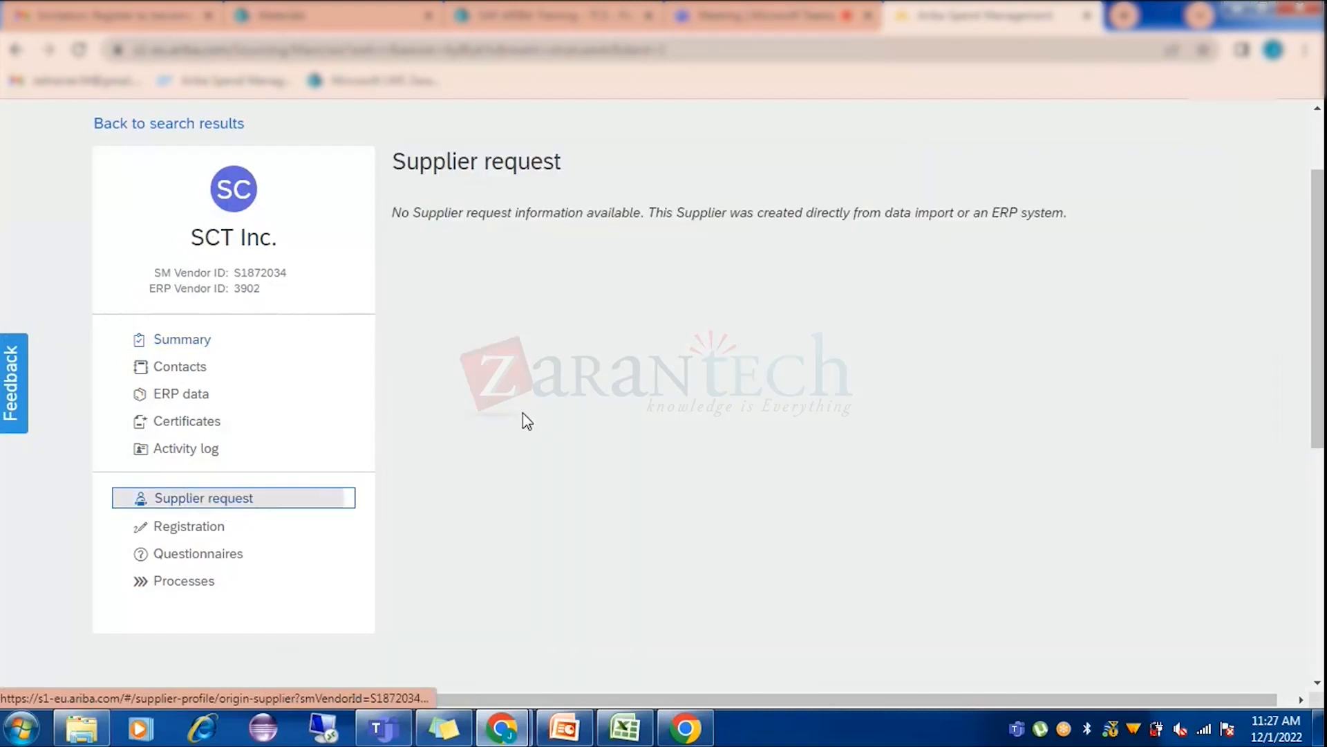
{"action": "left_click", "coordinate": [251, 528]}
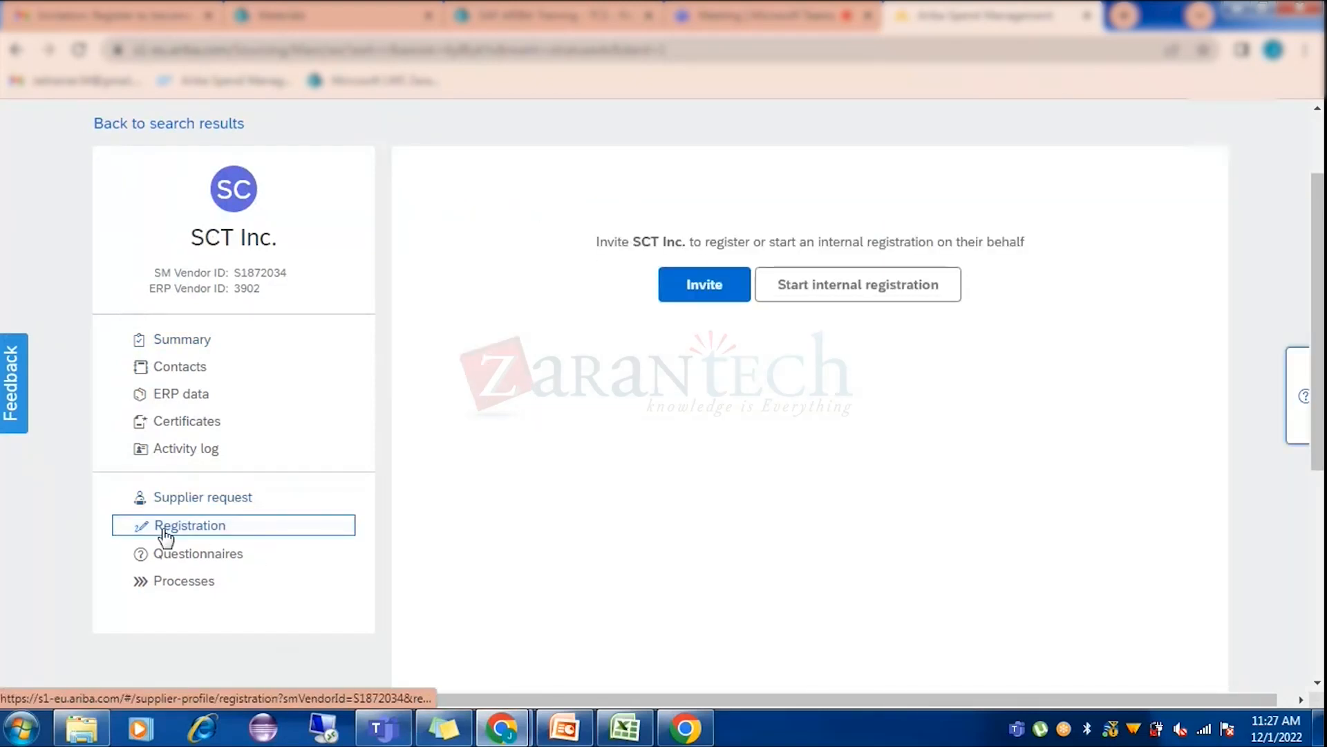
{"action": "left_click", "coordinate": [200, 343]}
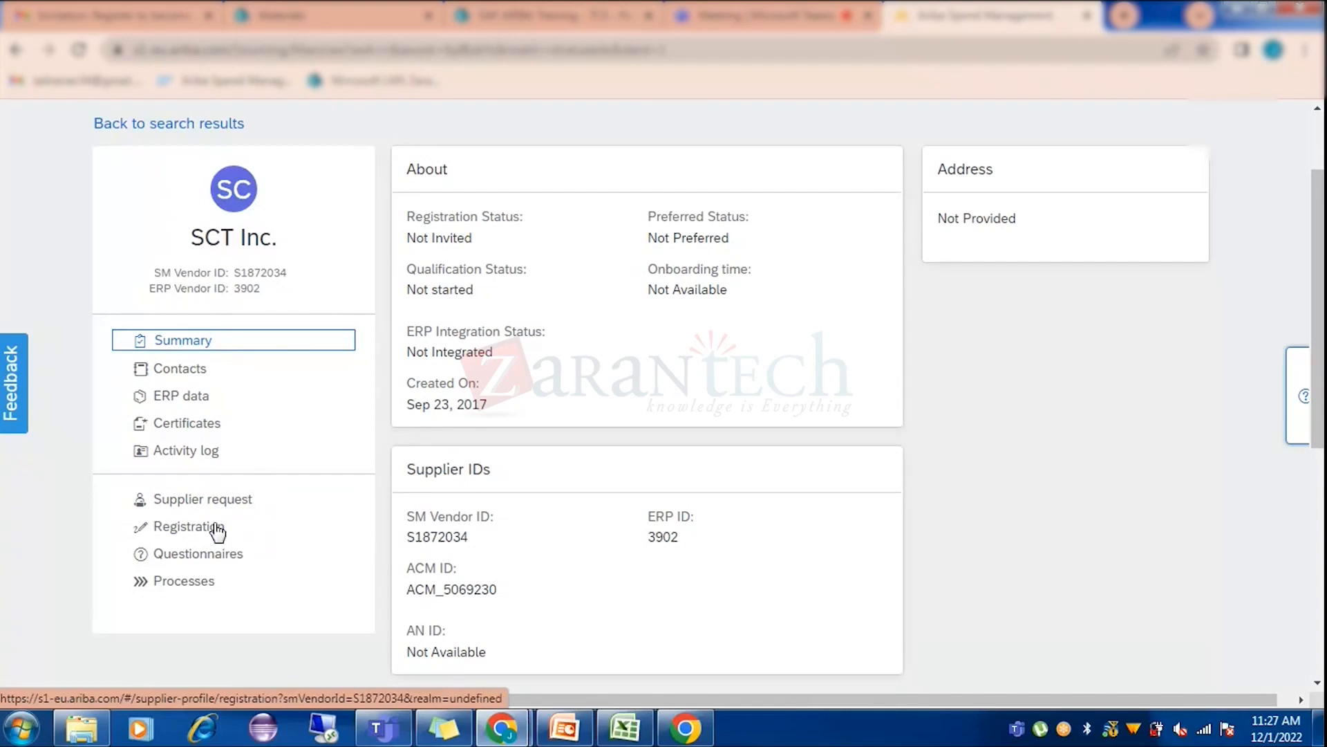
{"action": "left_click", "coordinate": [219, 501]}
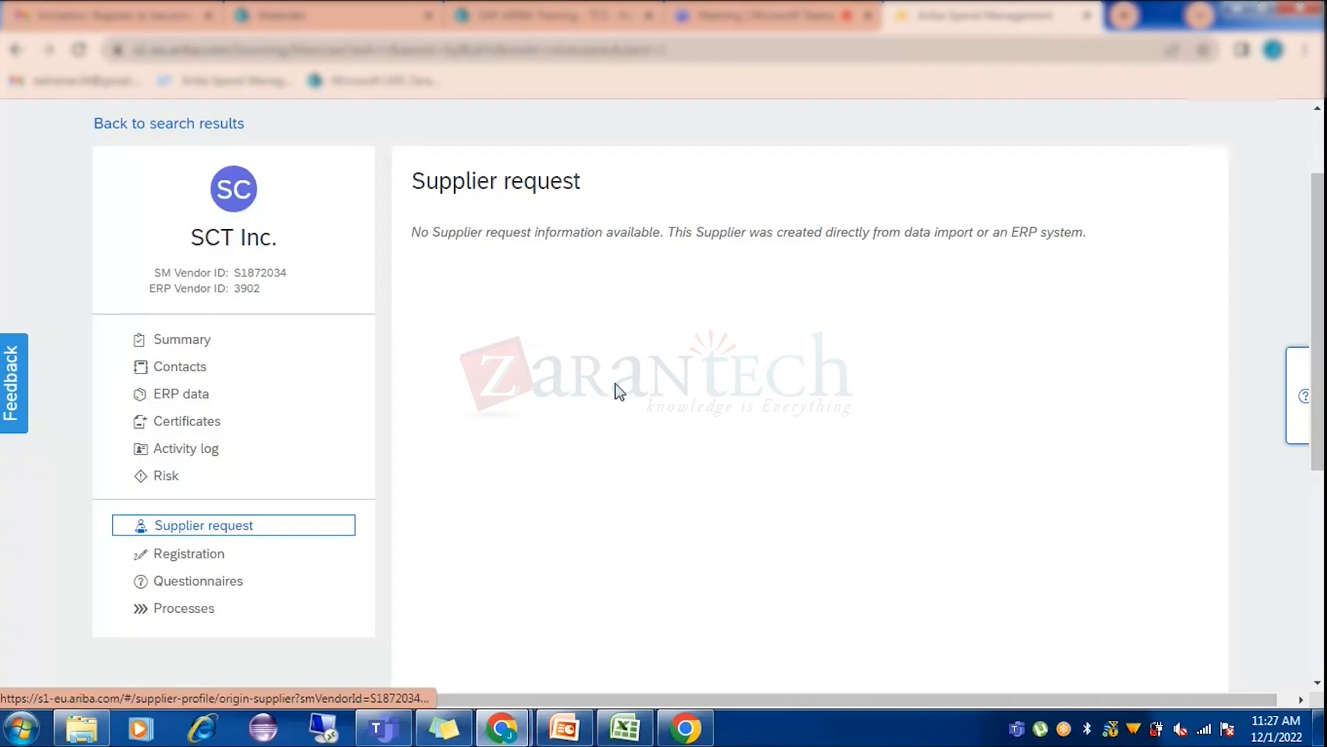
{"action": "left_click", "coordinate": [625, 728]}
{"action": "left_click", "coordinate": [314, 266]}
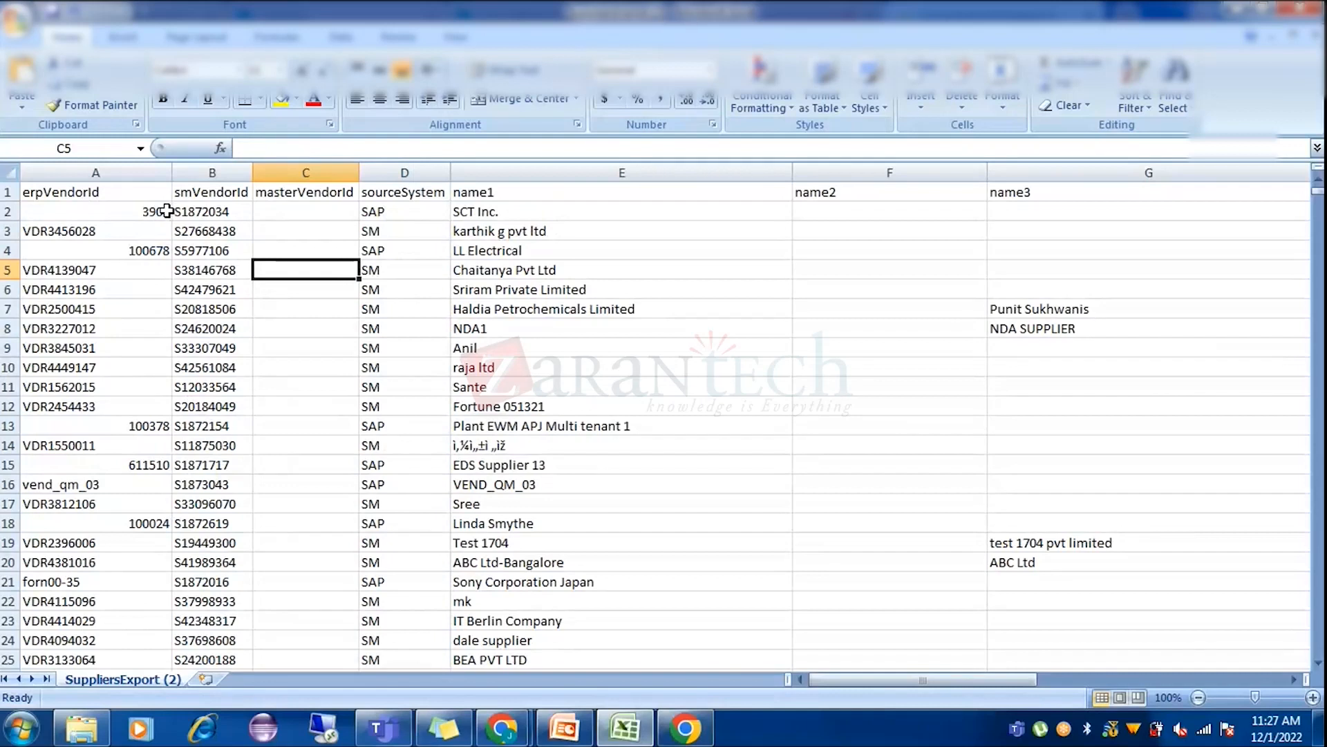
Compare erpVendorId 3902 and sourceSystem SAP with the next supplier's SM, then minimize Excel.
{"action": "left_click", "coordinate": [166, 211]}
{"action": "left_click", "coordinate": [109, 169]}
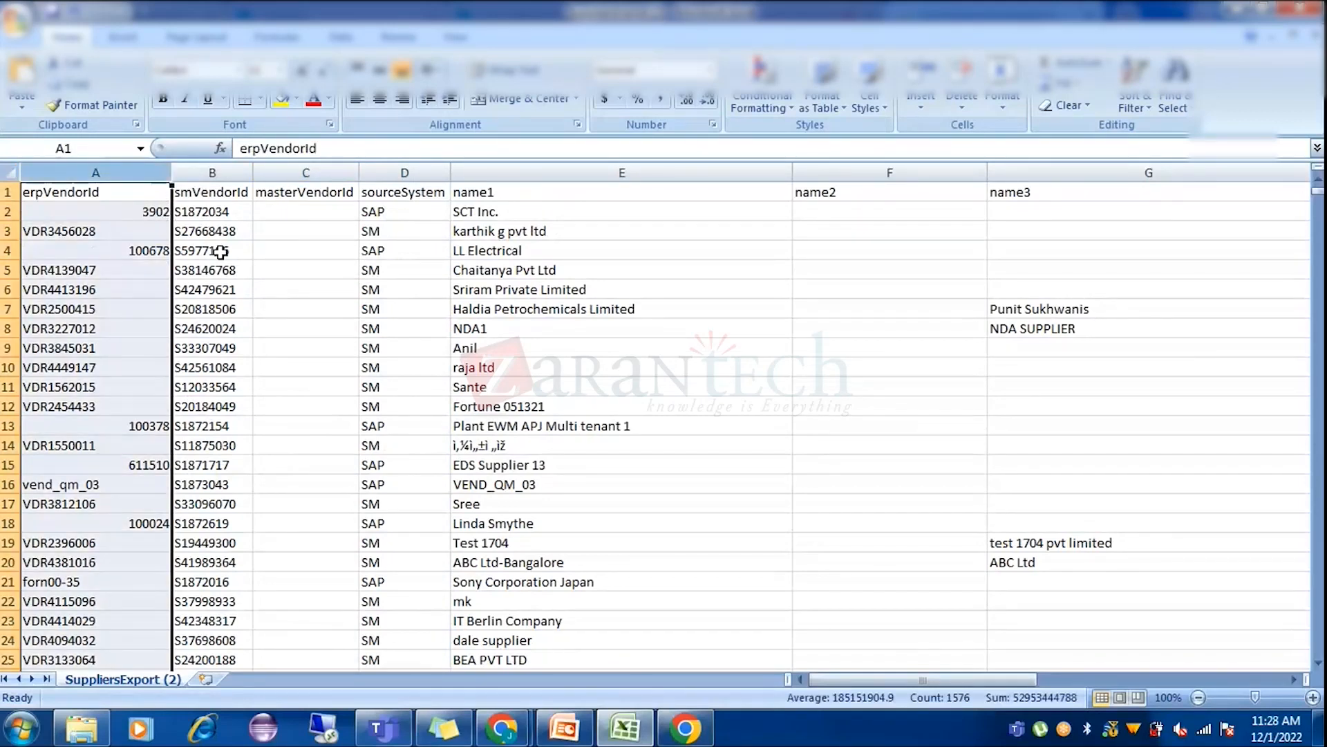
{"action": "left_click", "coordinate": [405, 173]}
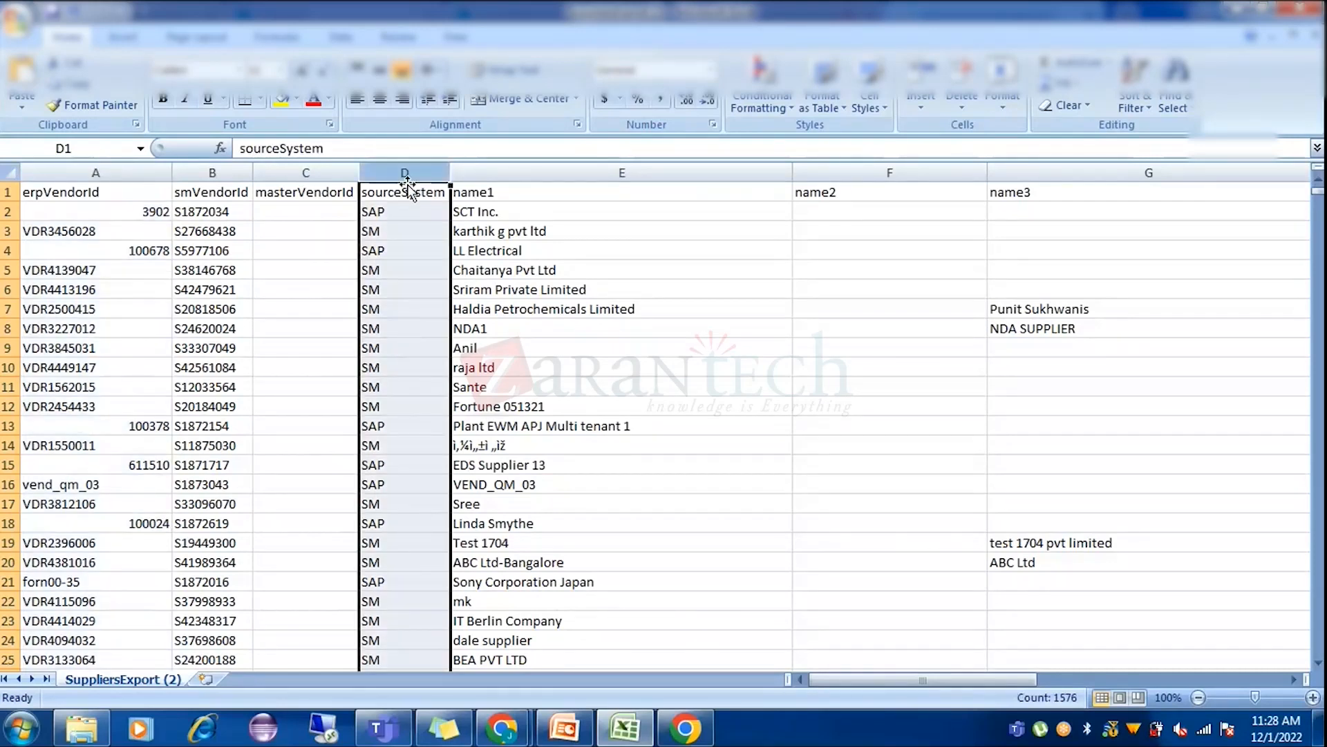
{"action": "left_click", "coordinate": [398, 209]}
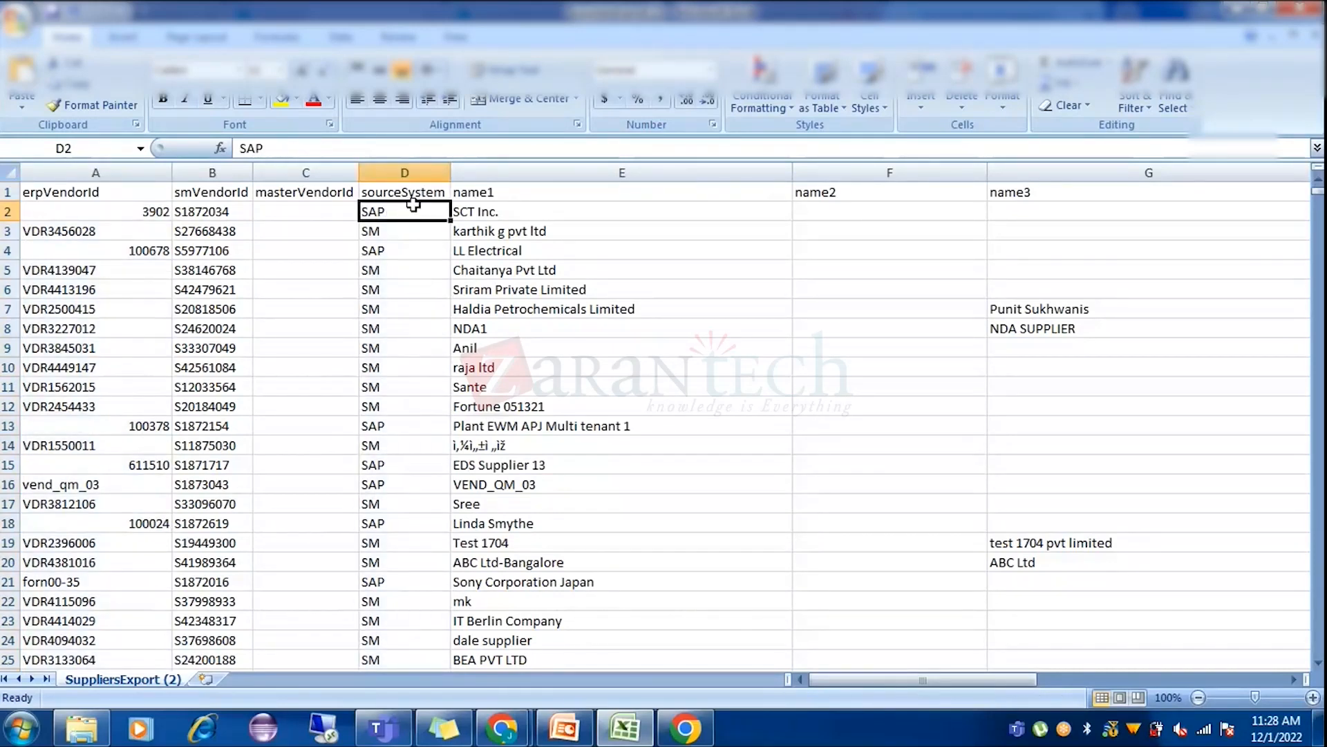
{"action": "left_click", "coordinate": [402, 233]}
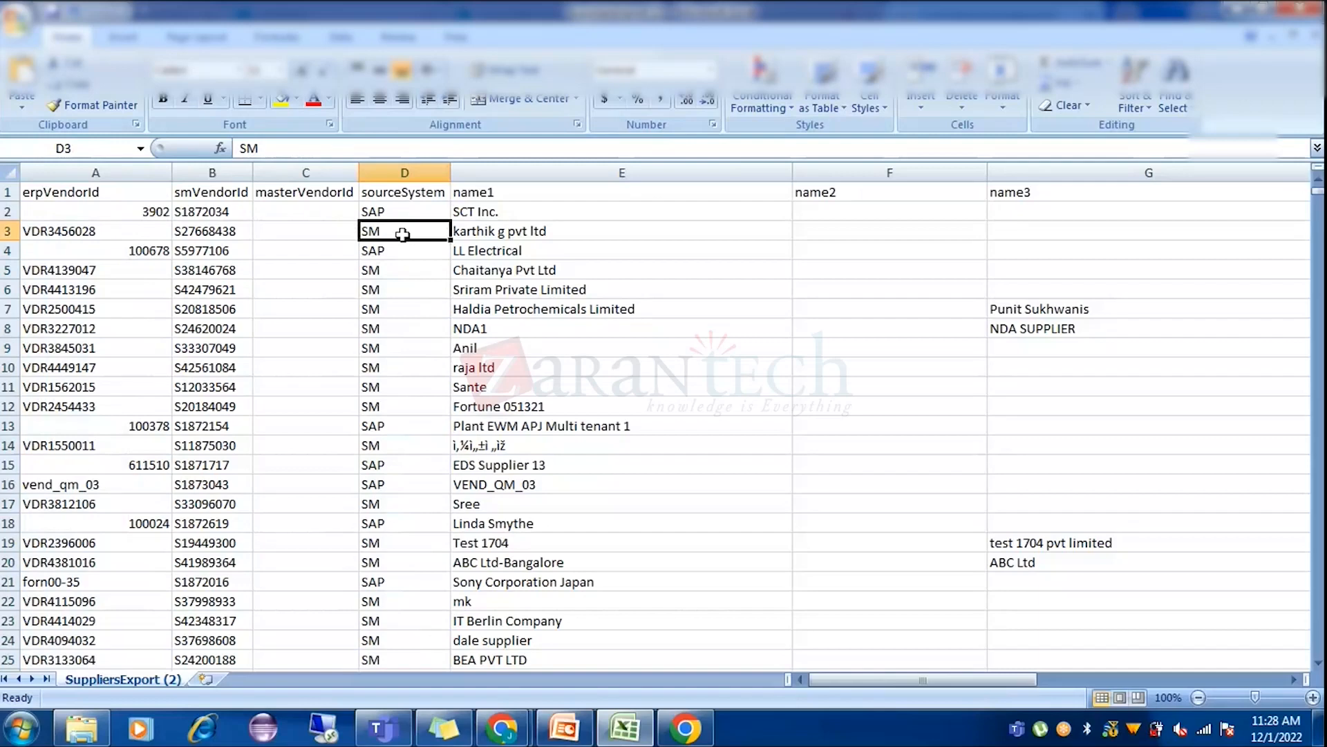
{"action": "left_click", "coordinate": [635, 739]}
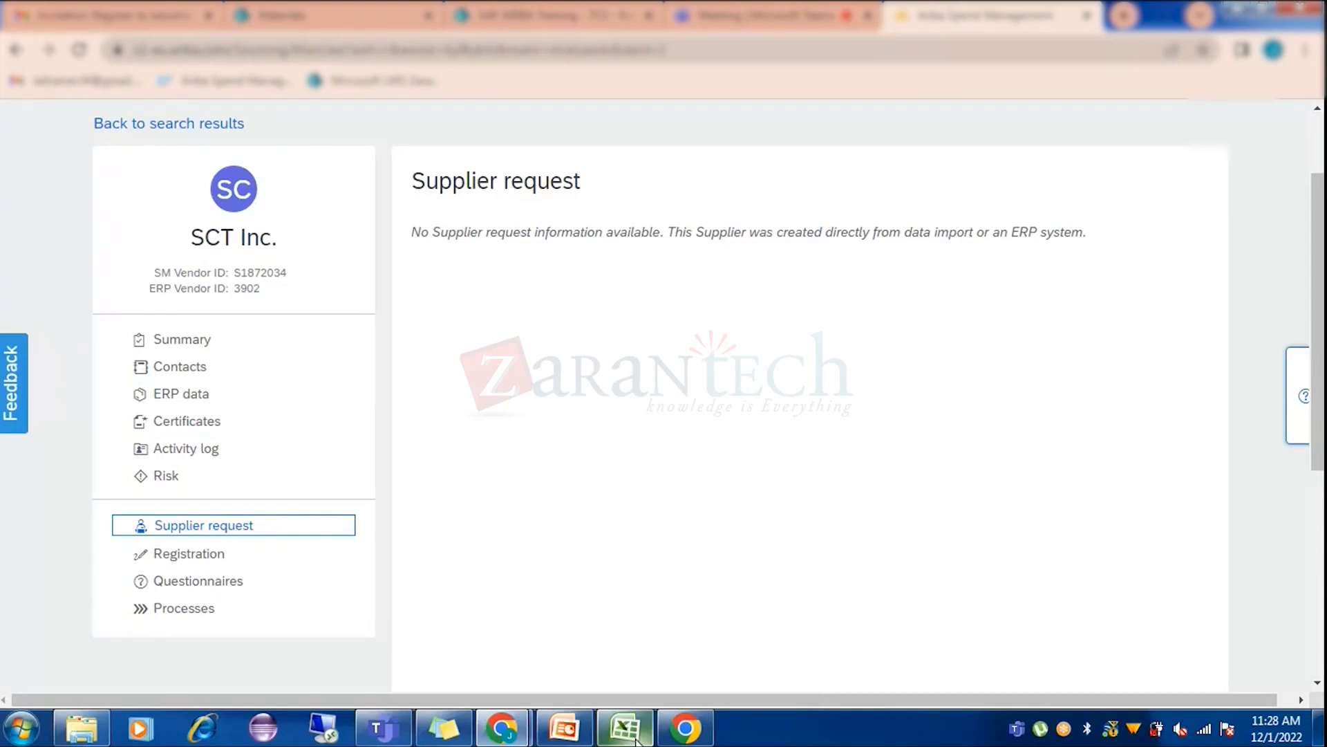
Show SCT Inc.'s Summary page with Not Invited and Not Integrated status.
{"action": "left_click", "coordinate": [183, 341]}
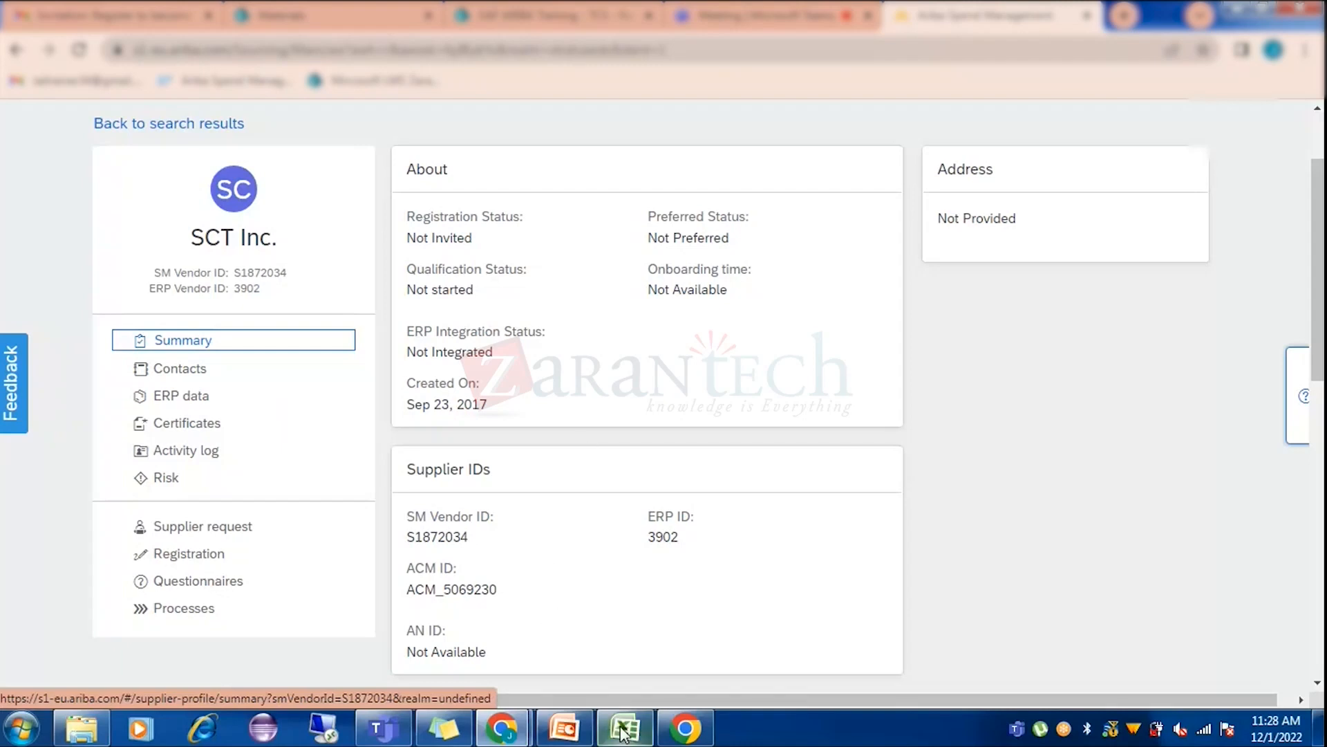
Insert a blank slide 6 after the supplier notes slide and stretch its subtitle box taller.
{"action": "left_click", "coordinate": [584, 737]}
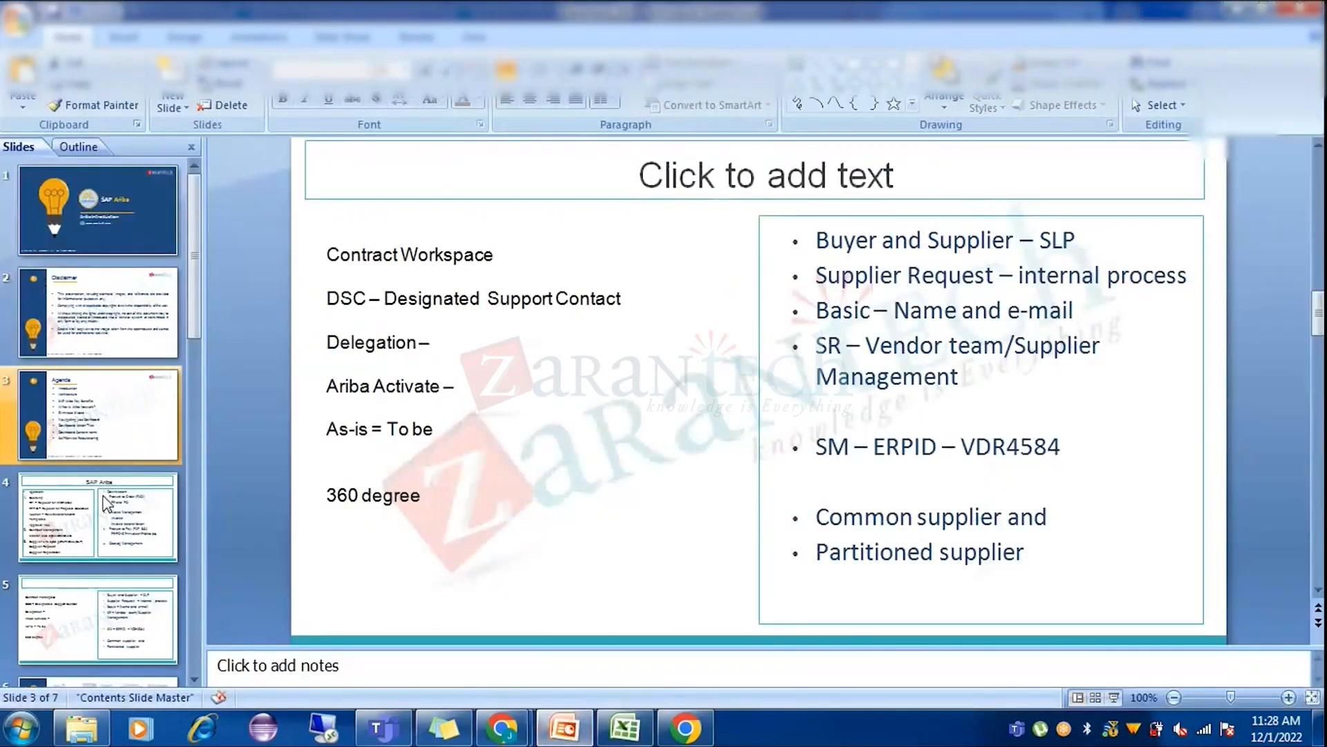
{"action": "left_click", "coordinate": [151, 558]}
{"action": "left_click", "coordinate": [155, 600]}
{"action": "left_click", "coordinate": [1029, 556]}
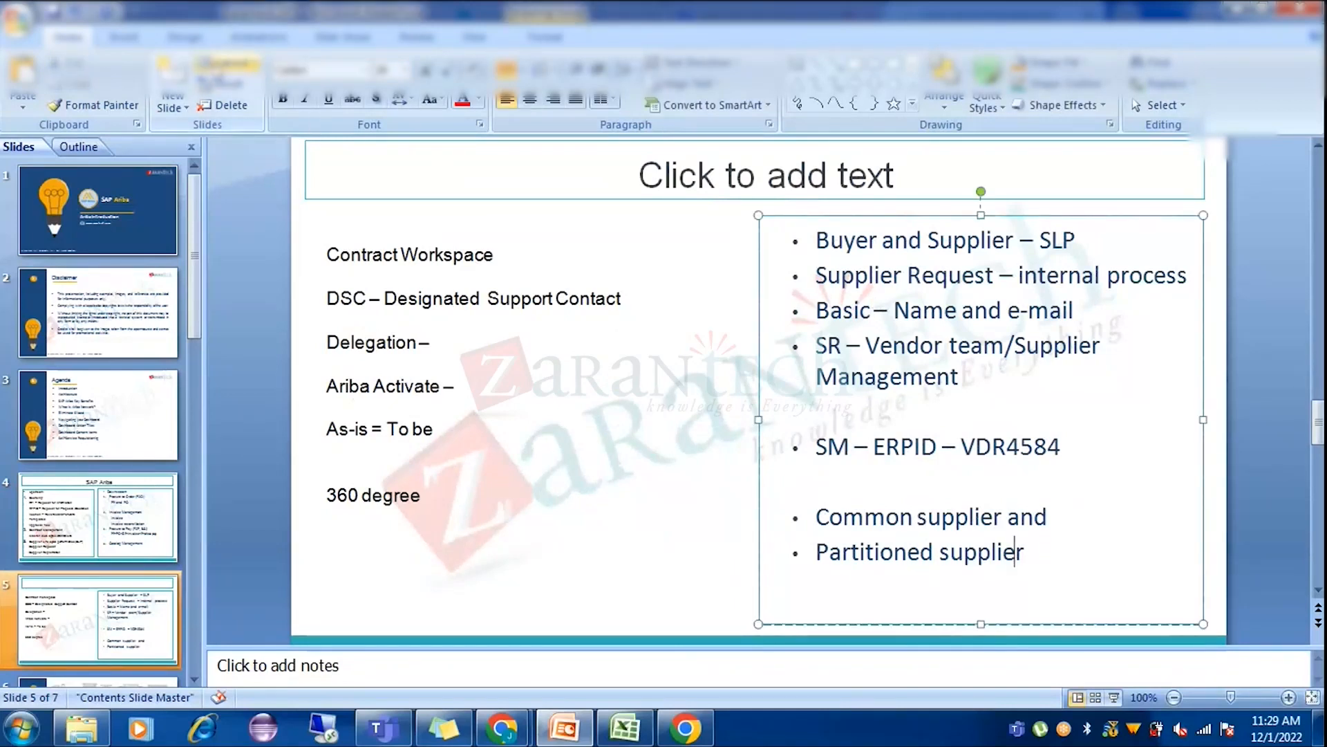
{"action": "left_click", "coordinate": [173, 80]}
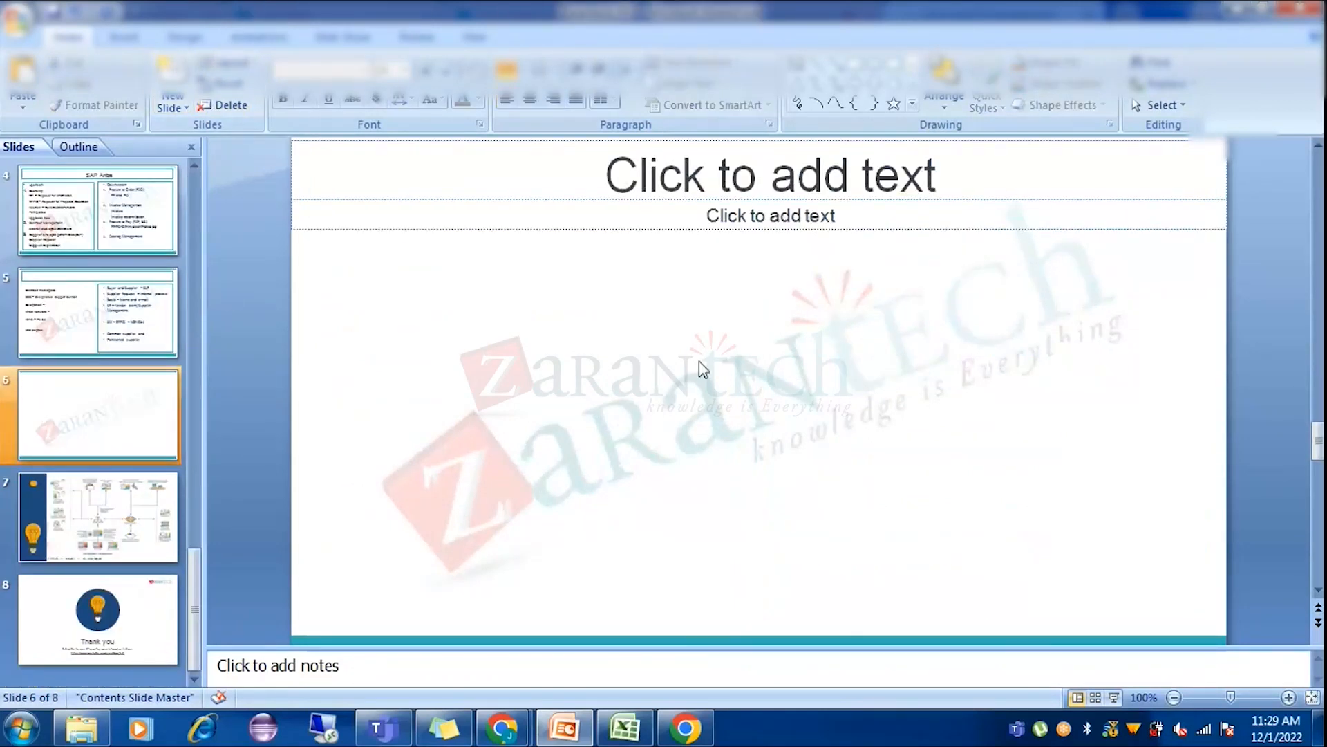
{"action": "left_click", "coordinate": [766, 223]}
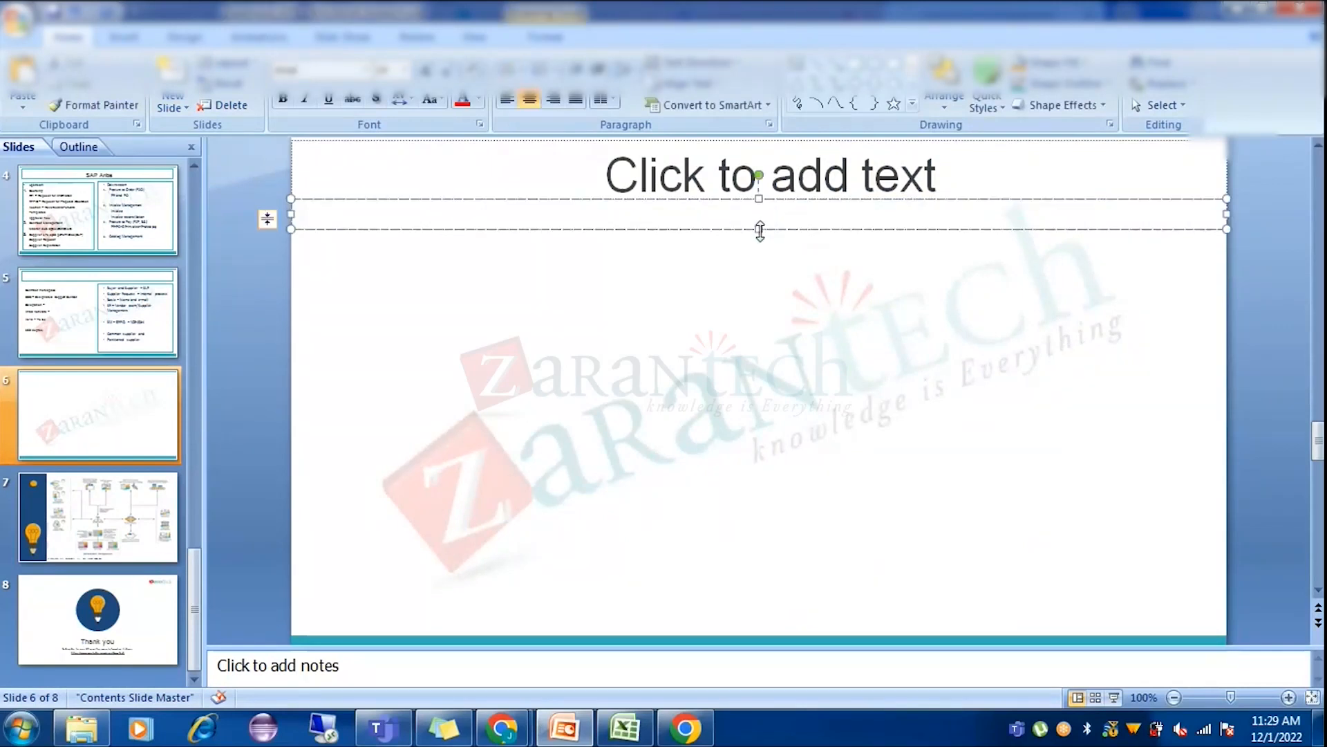
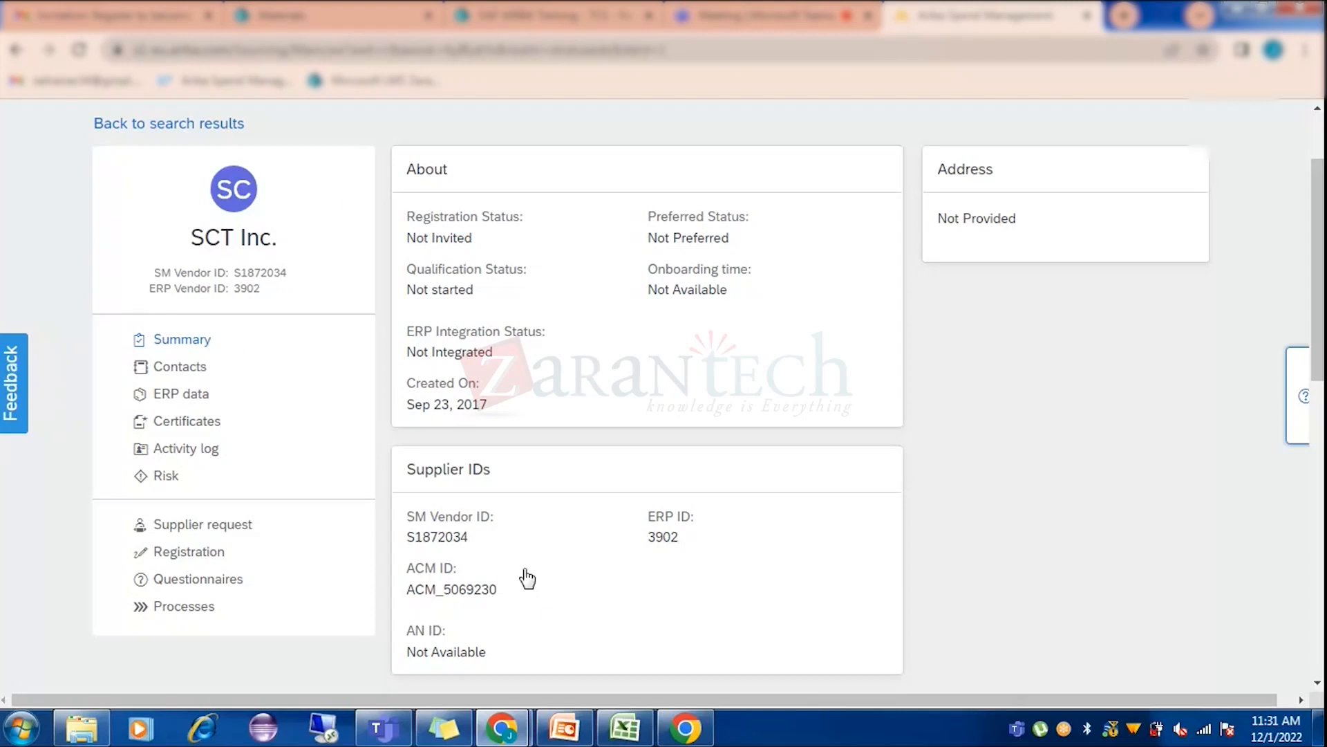
Bring the SuppliersExport (2) workbook up beside SCT Inc.'s Summary details.
{"action": "left_click", "coordinate": [625, 727]}
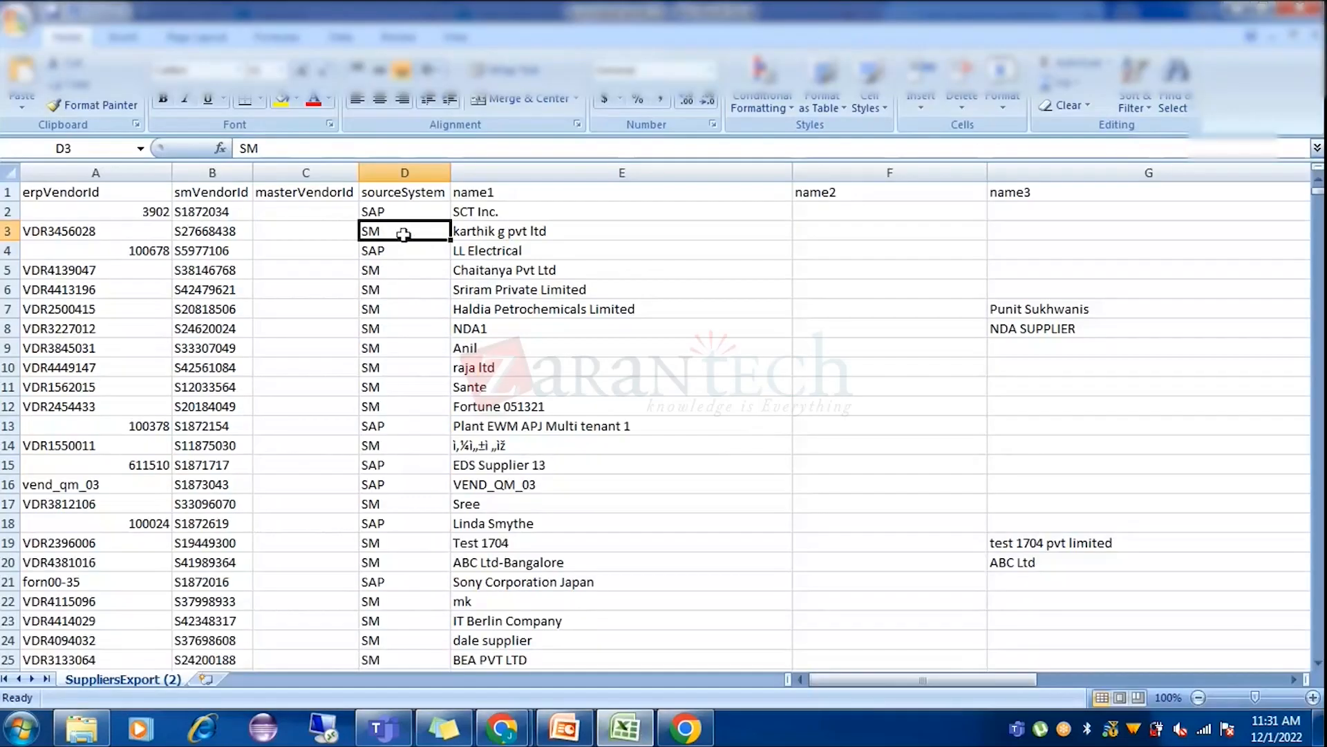
Confirm SCT Inc.'s sourceSystem is SAP in cell D2, then minimize Excel back to Ariba.
{"action": "left_click", "coordinate": [407, 209]}
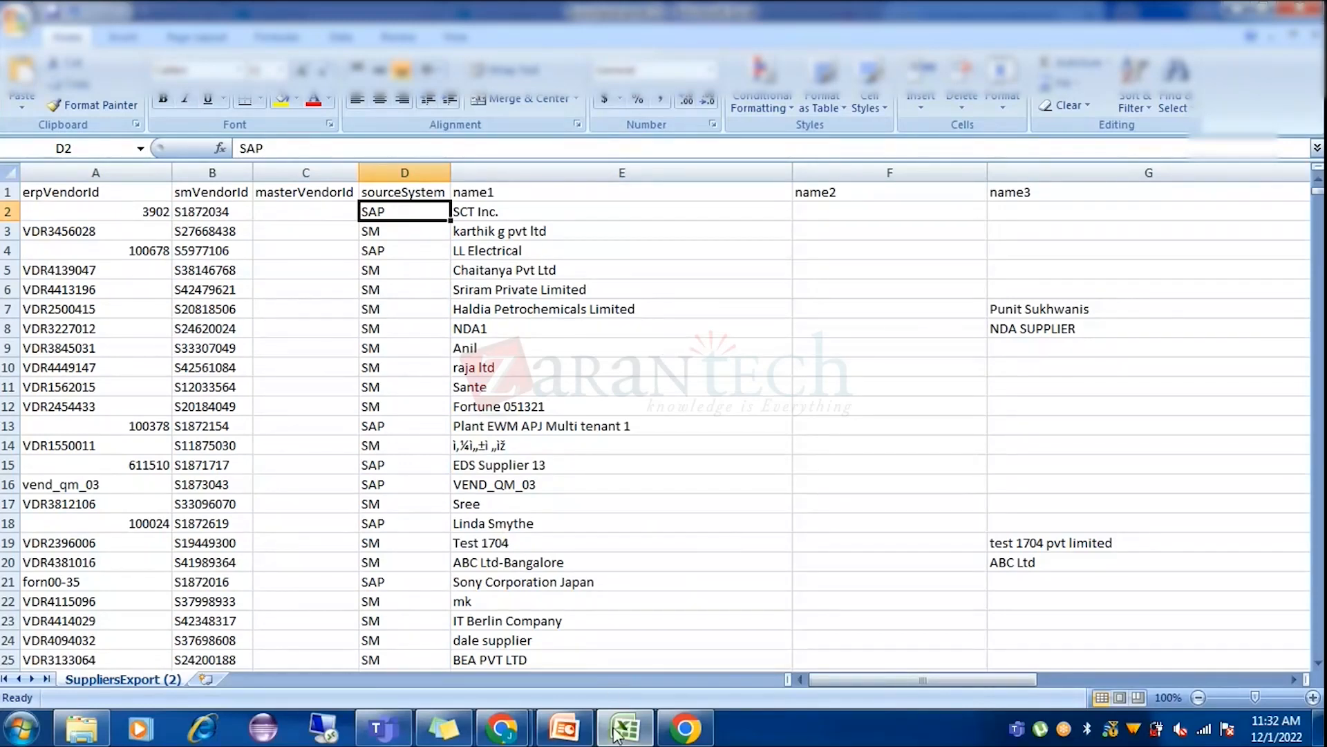
{"action": "left_click", "coordinate": [636, 736]}
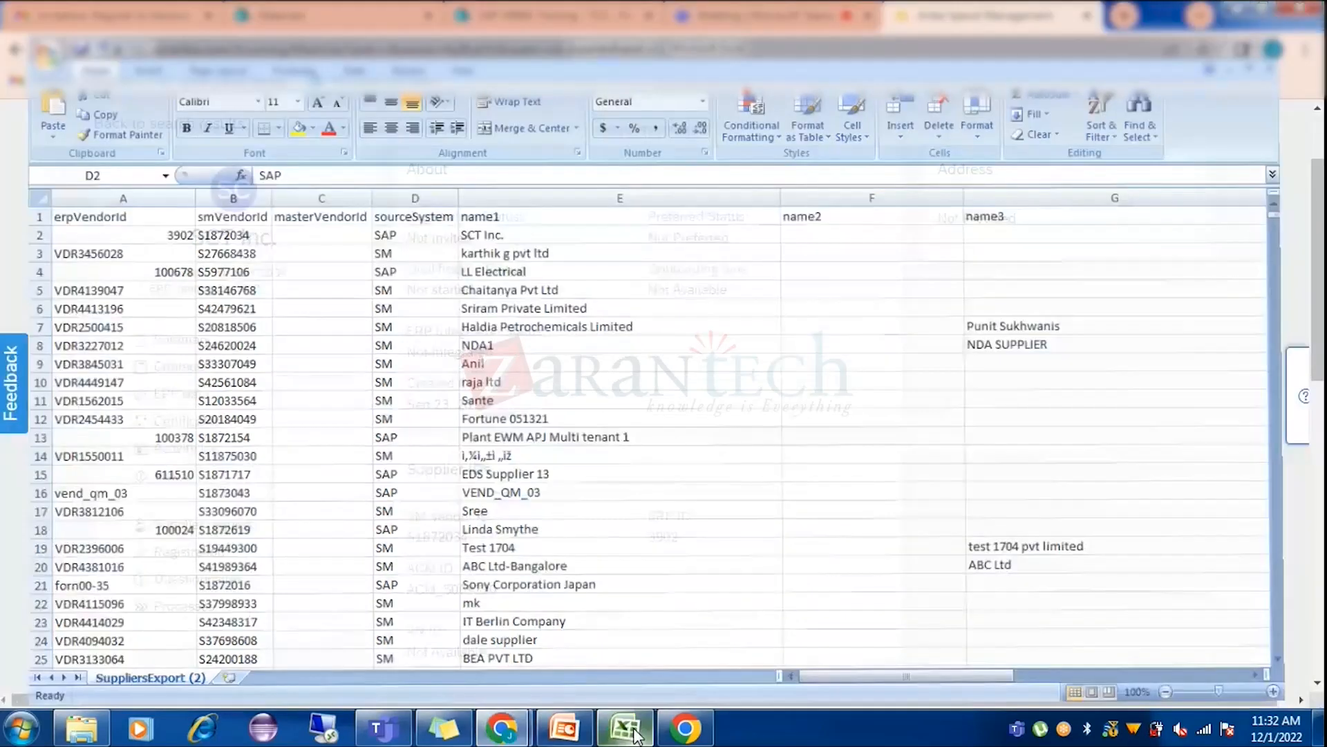
{"action": "scroll", "coordinate": [981, 389], "scroll_direction": "up", "scroll_amount": 2}
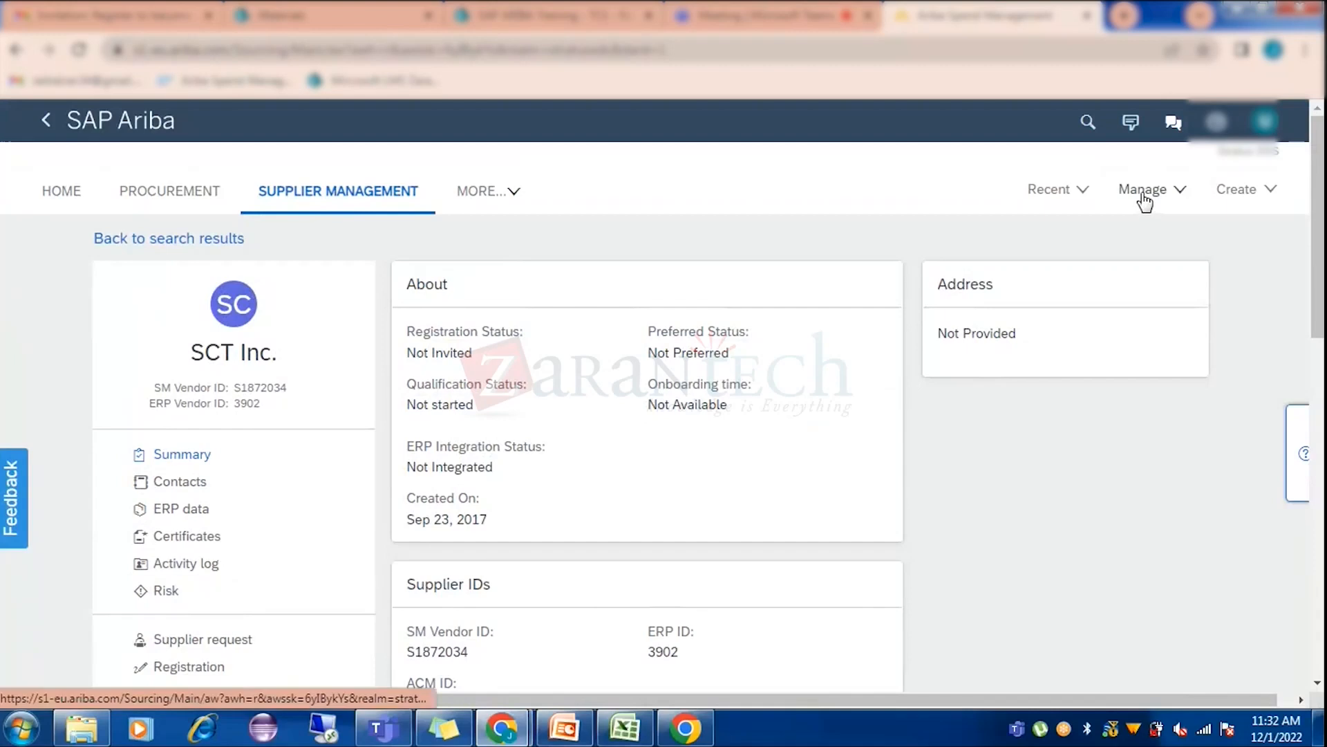
From SM Admin's import page, download and open SupplierSample (1).csv.
{"action": "left_click", "coordinate": [1144, 197]}
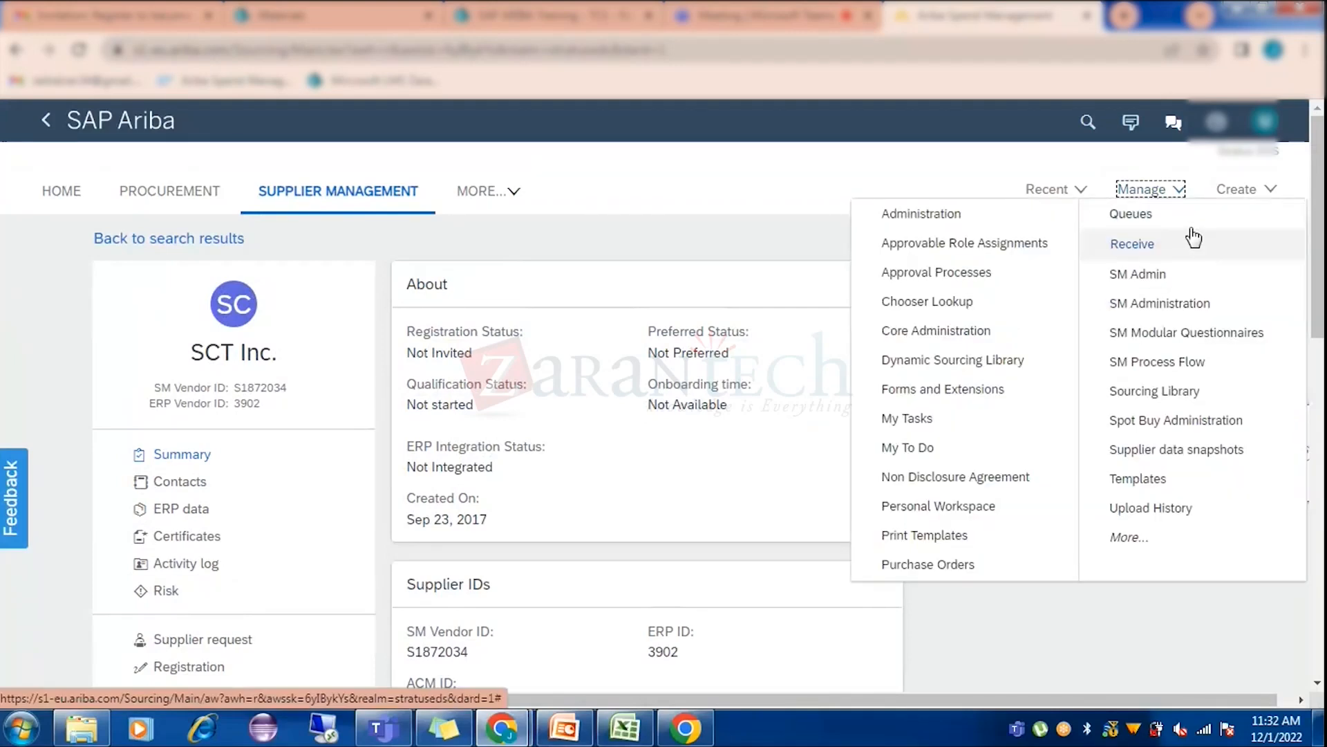
{"action": "left_click", "coordinate": [1164, 275]}
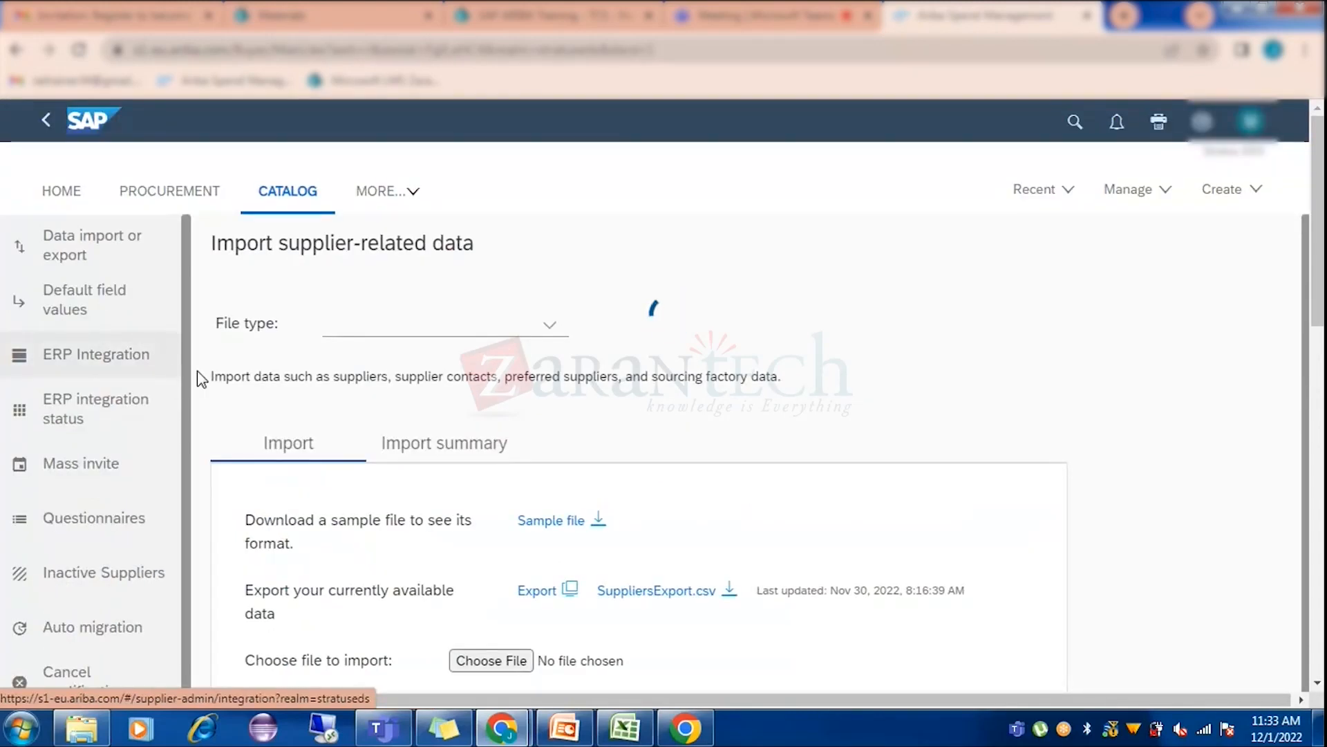
{"action": "scroll", "coordinate": [919, 400], "scroll_direction": "down", "scroll_amount": 1}
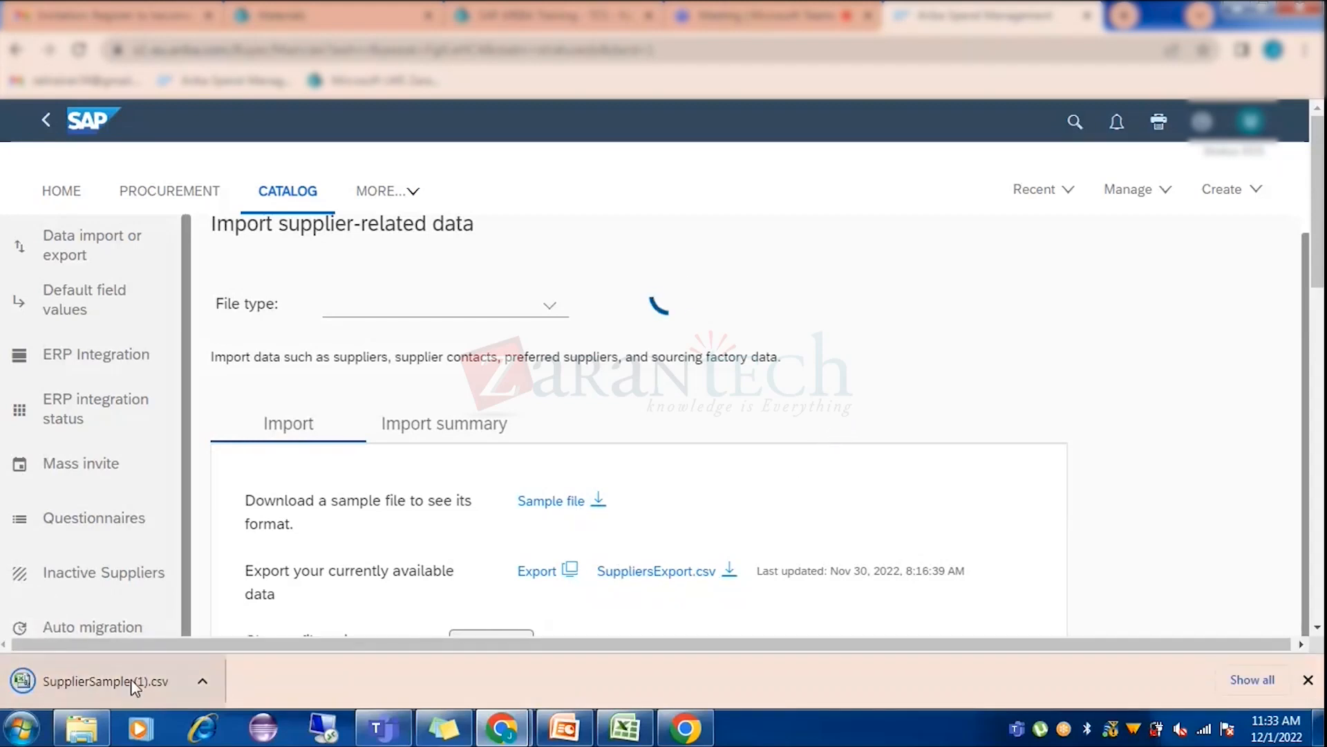
{"action": "left_click", "coordinate": [130, 680]}
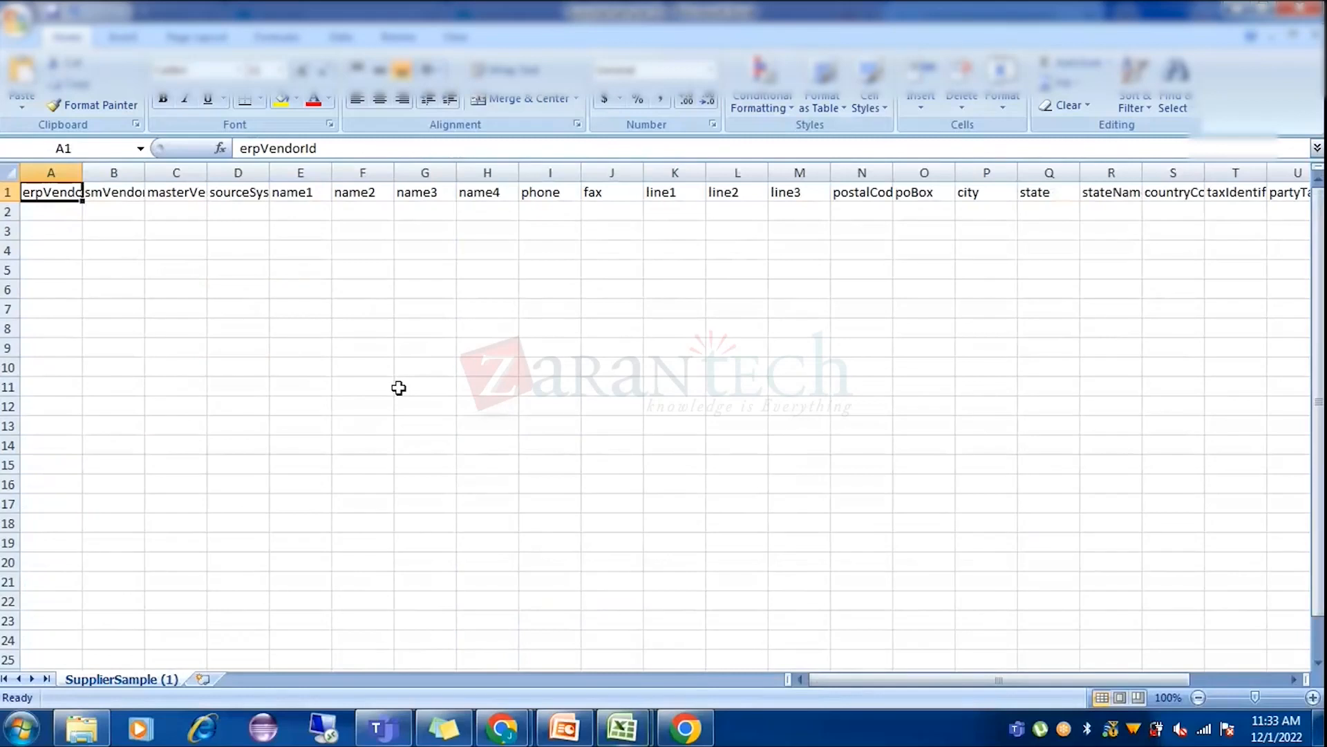
Inspect the SupplierSample (1).csv headers with column D widened, then close it without saving.
{"action": "left_click", "coordinate": [261, 191]}
{"action": "left_click_drag", "start_coordinate": [270, 170], "coordinate": [313, 164]}
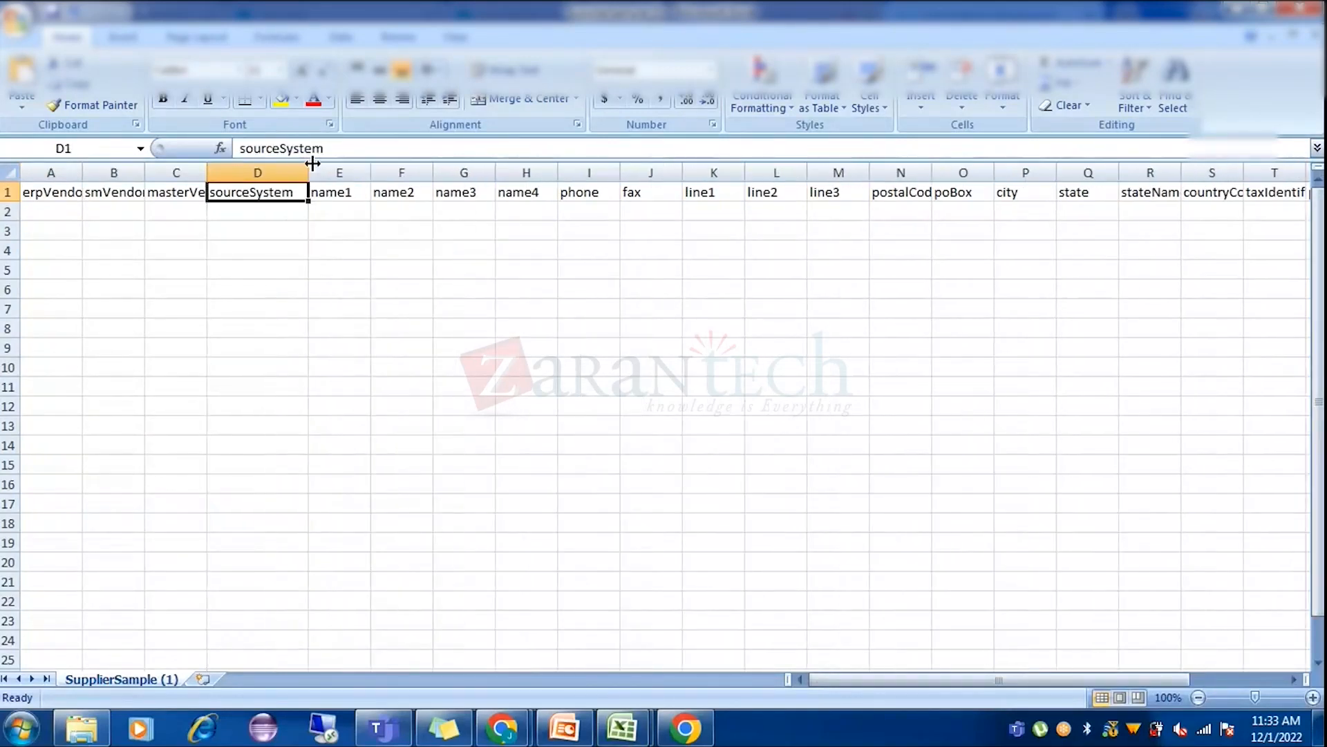
{"action": "left_click", "coordinate": [284, 210]}
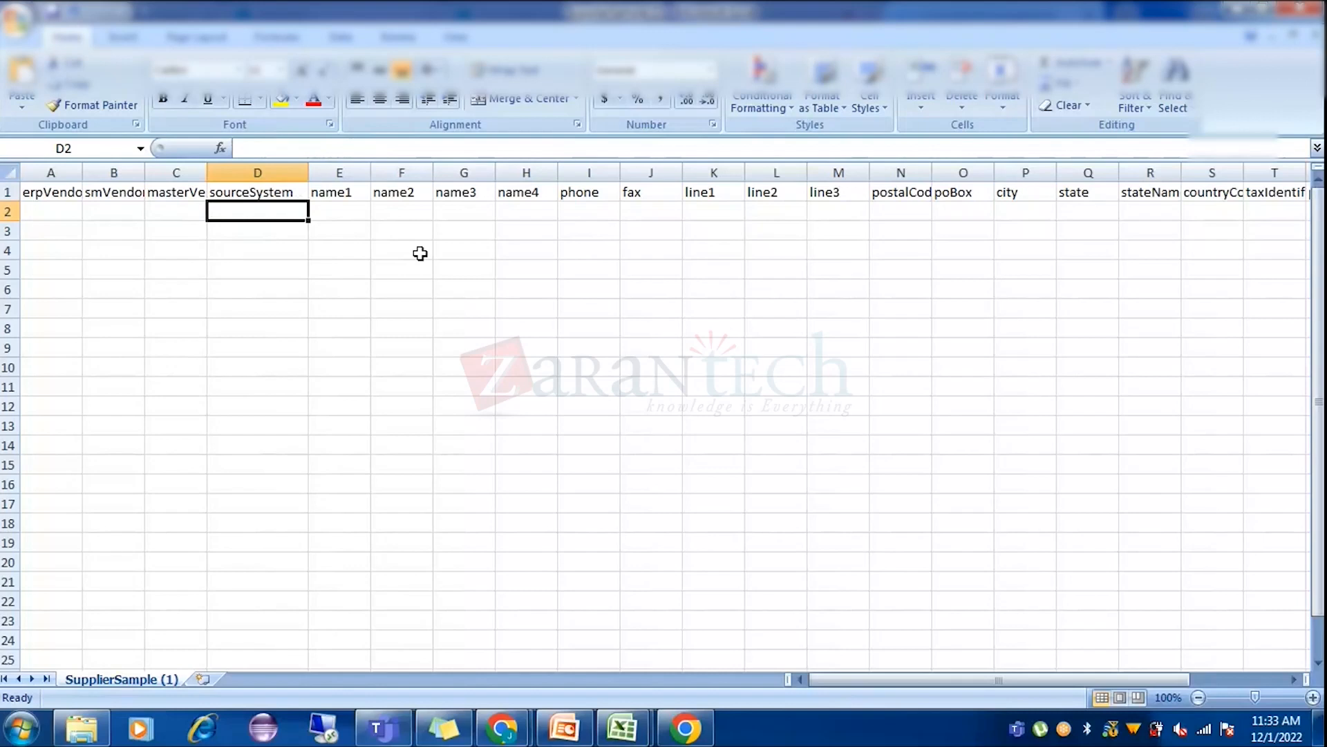
{"action": "left_click", "coordinate": [29, 191]}
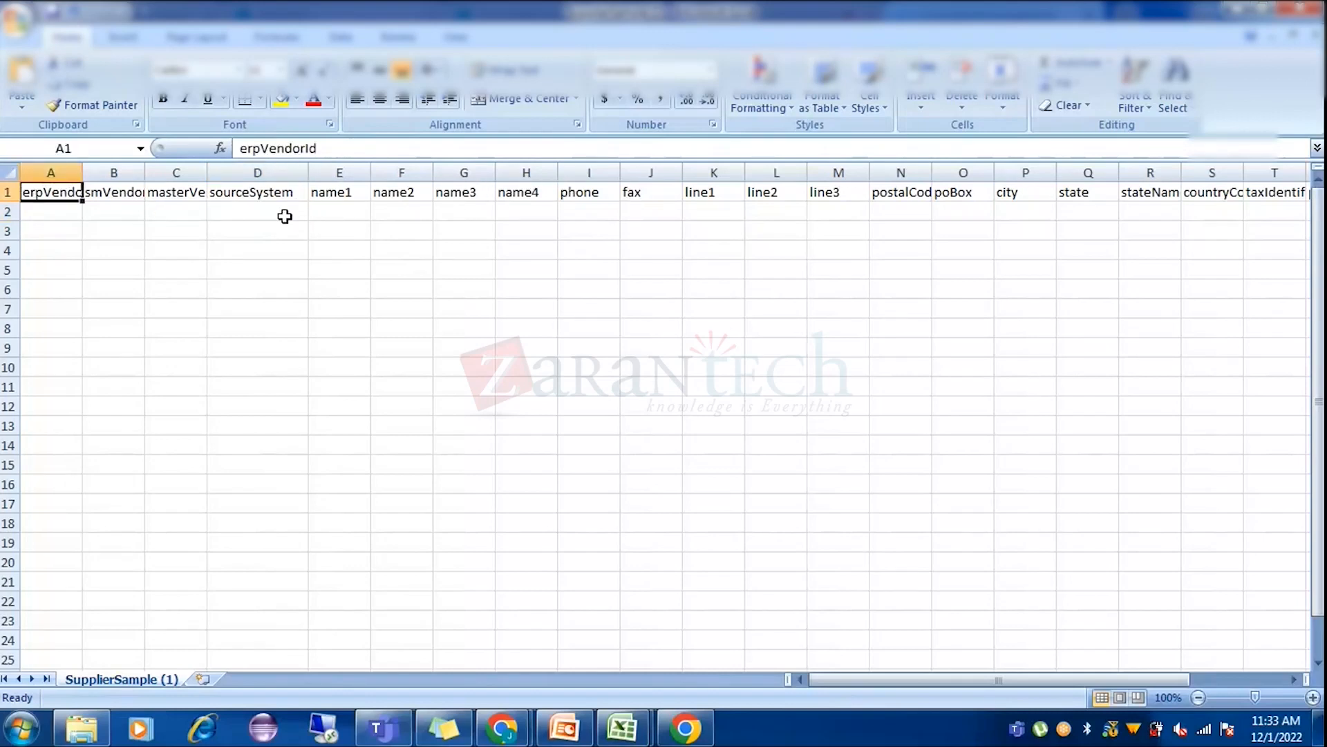
{"action": "left_click", "coordinate": [172, 208]}
{"action": "left_click", "coordinate": [216, 208]}
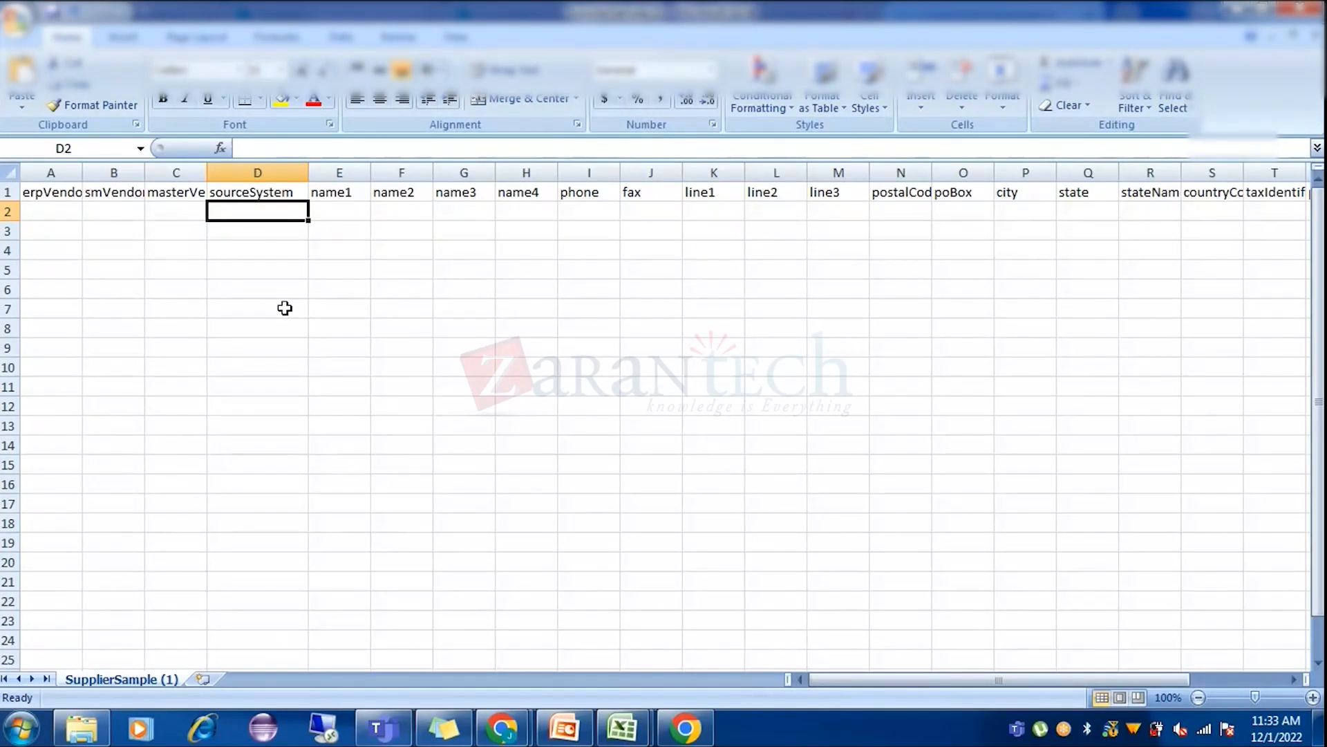
{"action": "left_click", "coordinate": [1309, 8]}
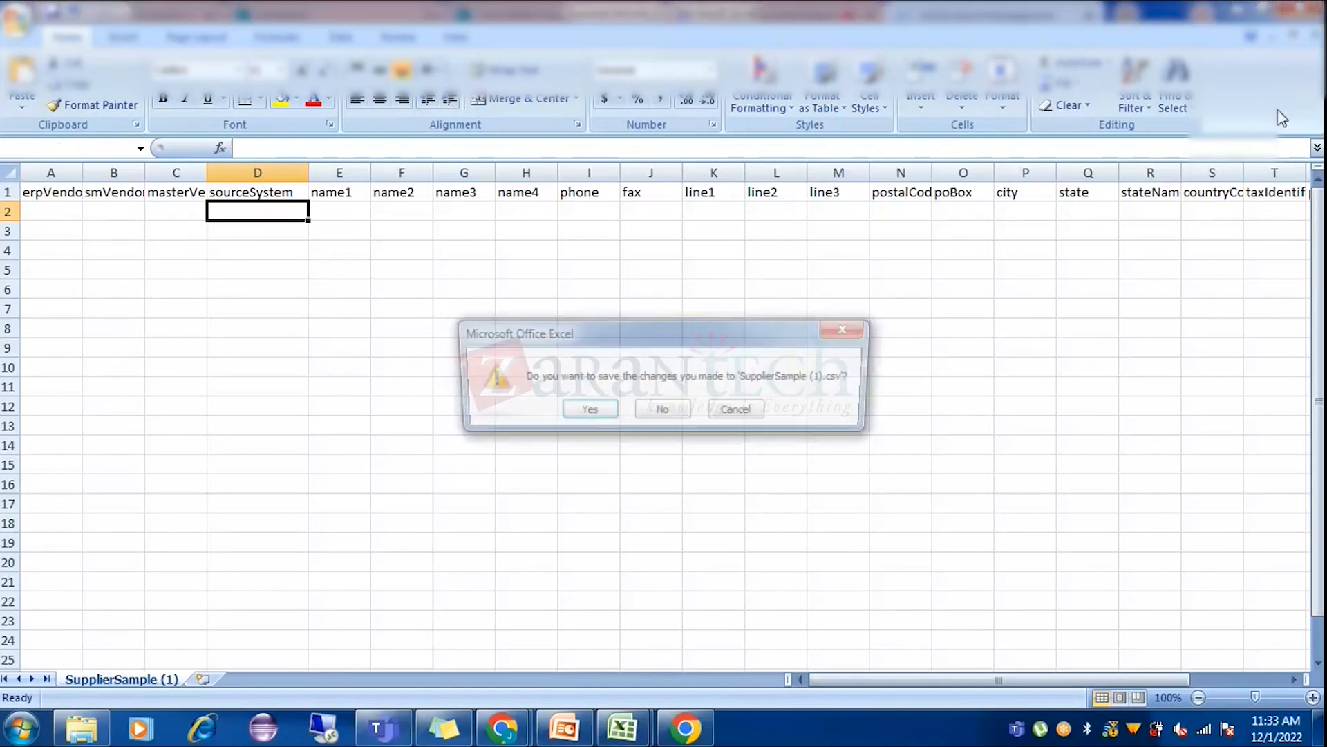
{"action": "left_click", "coordinate": [662, 409]}
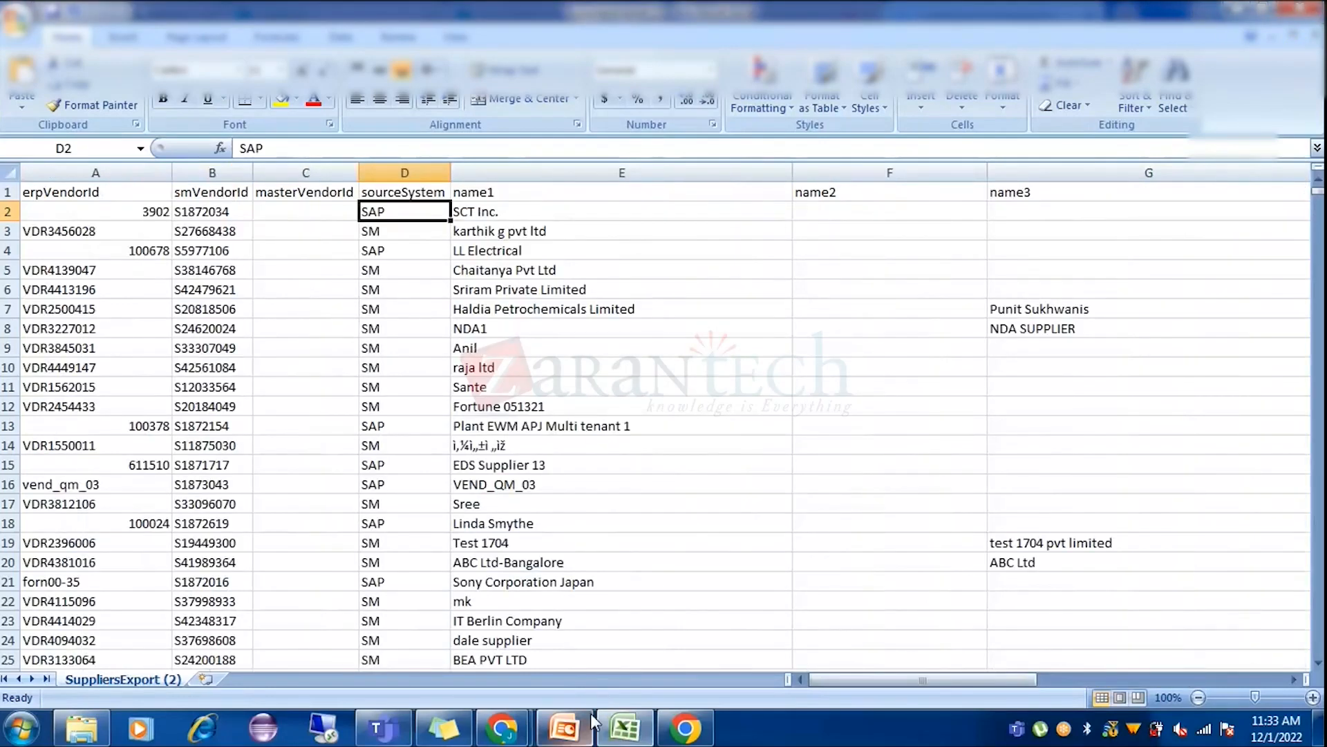
Open the newly downloaded SuppliersExport (3).csv in Excel.
{"action": "mouse_move", "coordinate": [501, 727]}
{"action": "left_click", "coordinate": [404, 632]}
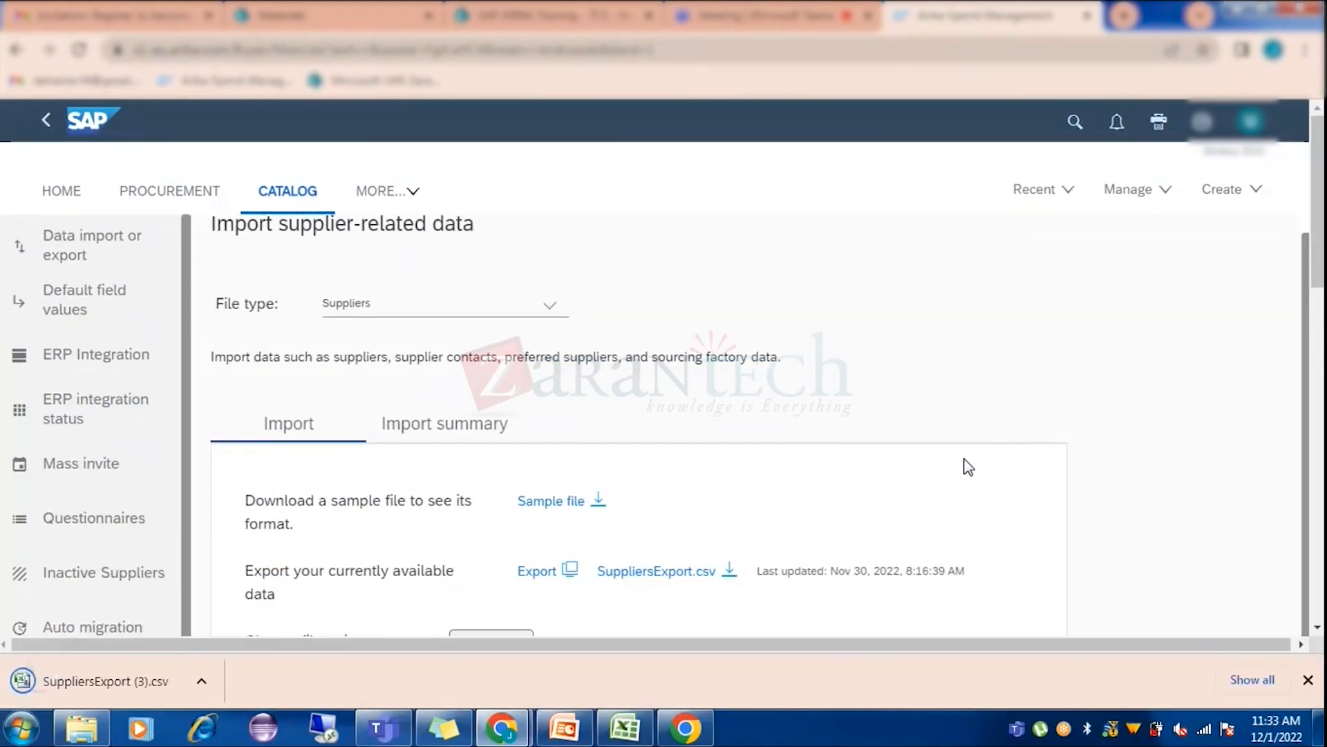
{"action": "left_click", "coordinate": [114, 683]}
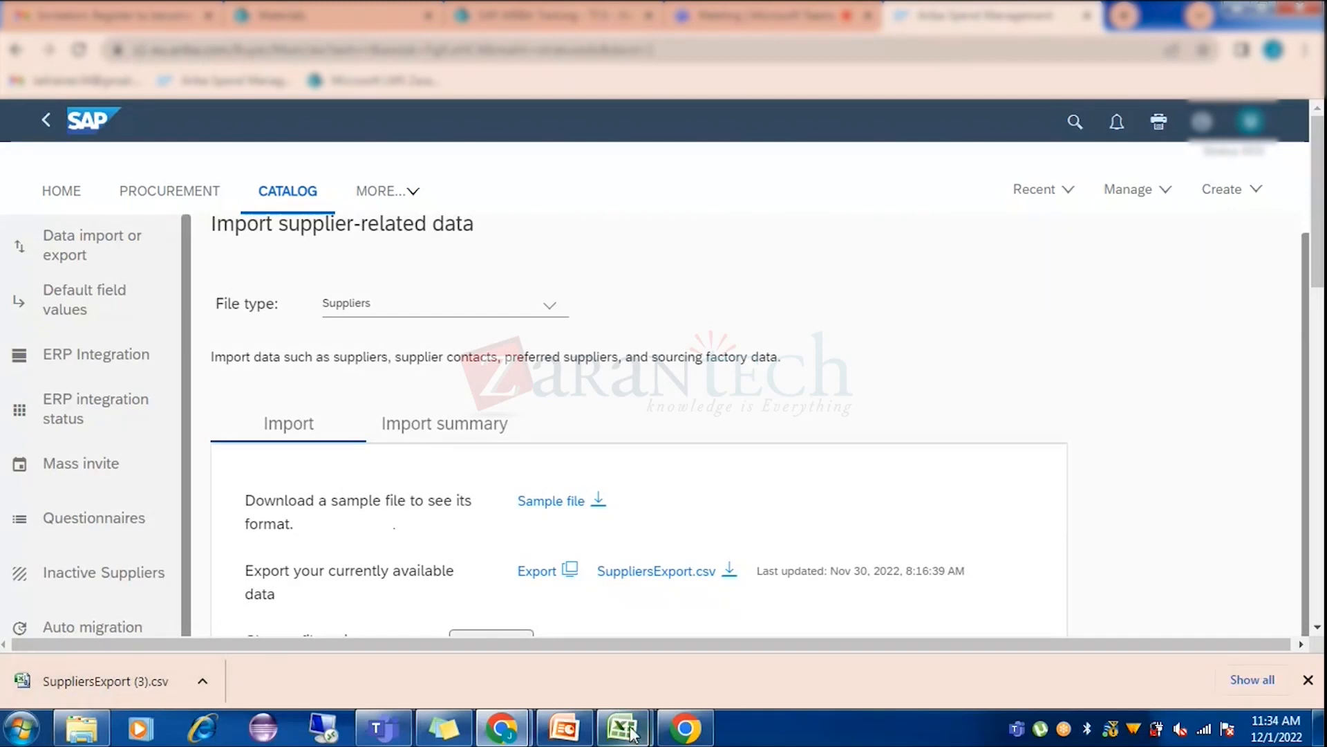
{"action": "mouse_move", "coordinate": [622, 726]}
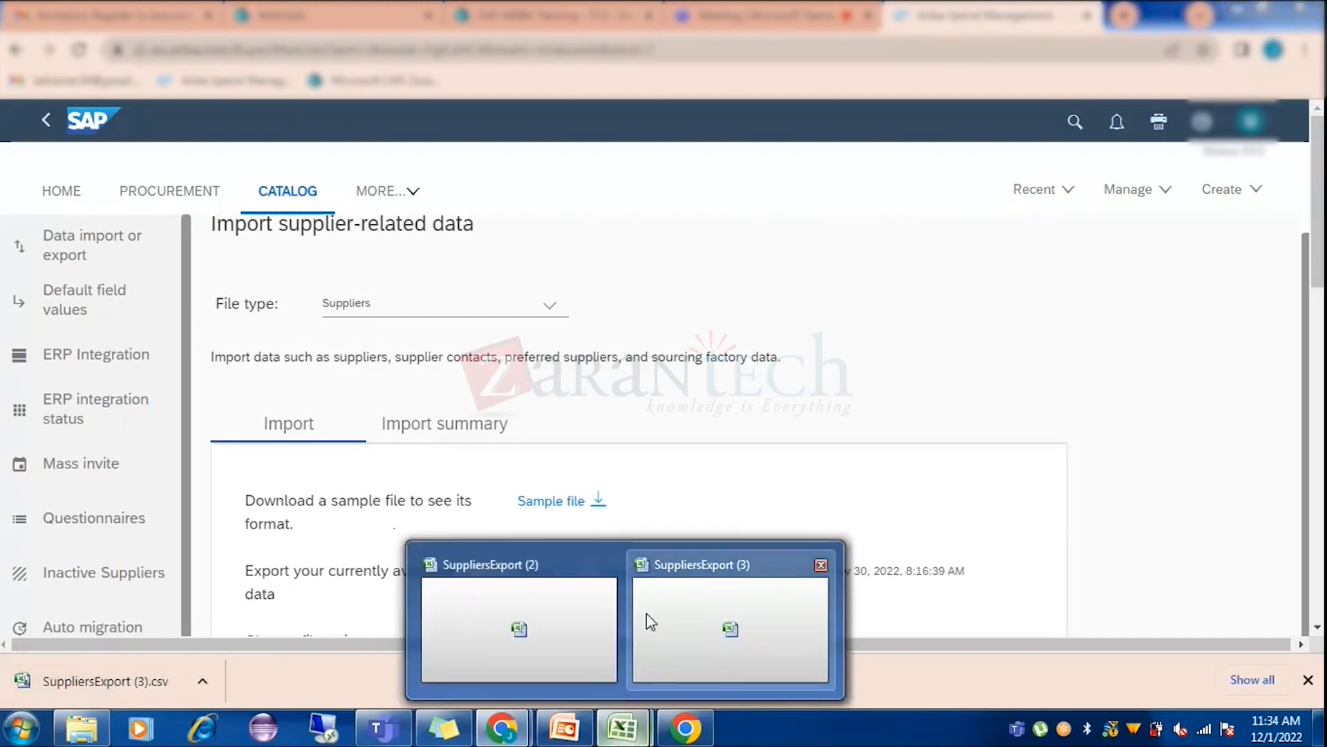
{"action": "left_click", "coordinate": [688, 613]}
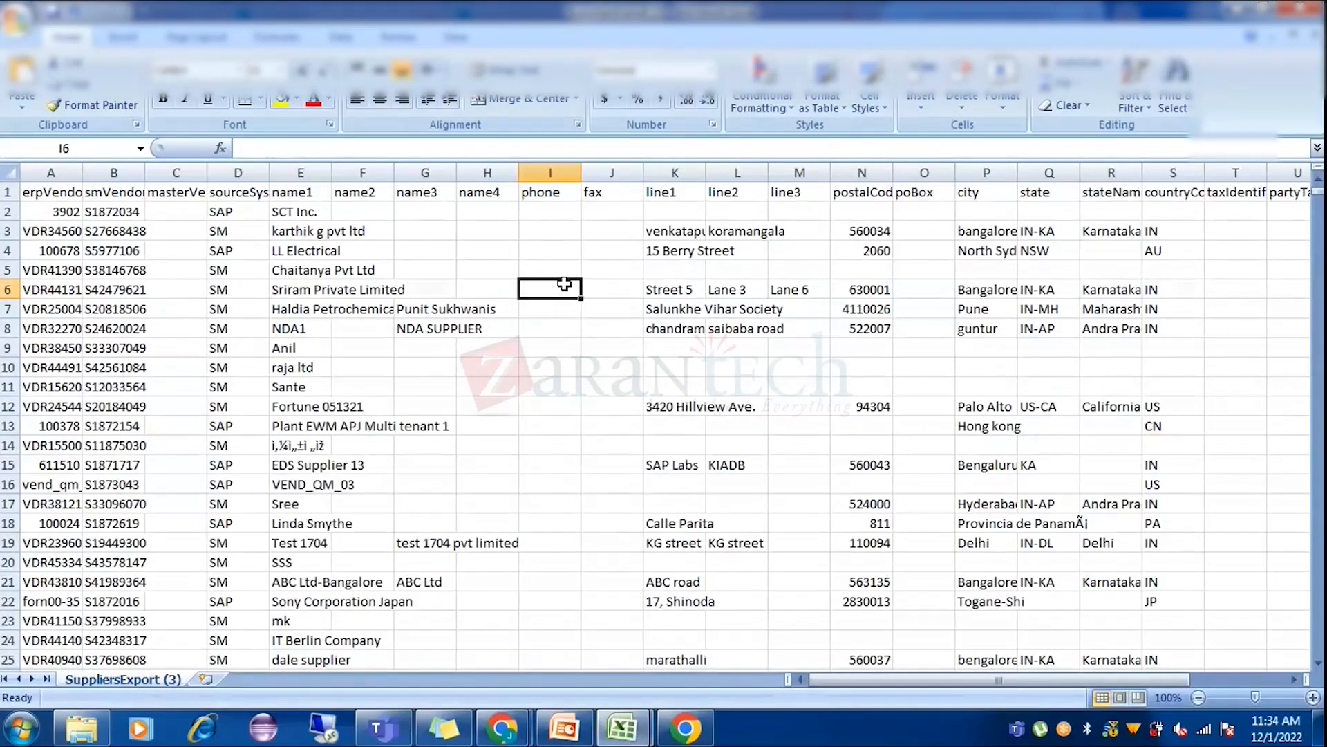
AutoFit all columns in the SuppliersExport (3) sheet.
{"action": "left_click", "coordinate": [471, 248]}
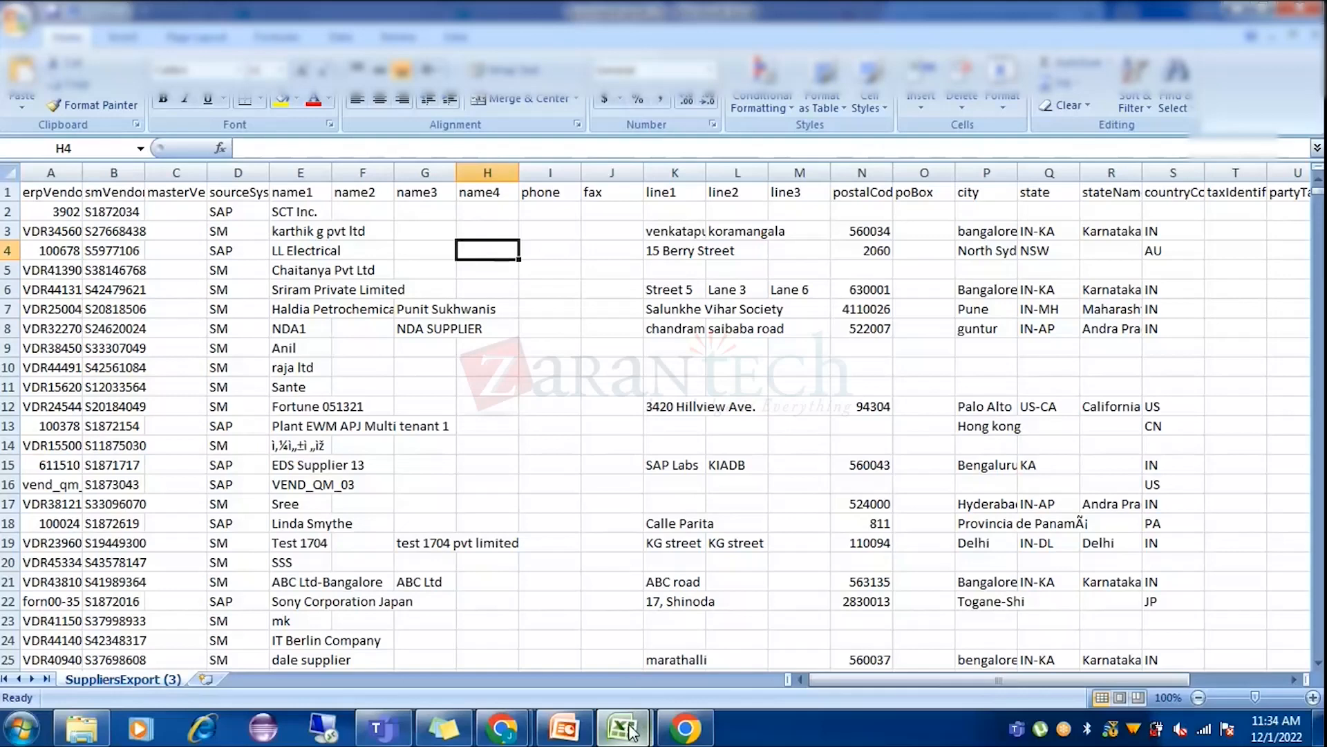
{"action": "mouse_move", "coordinate": [622, 727]}
{"action": "left_click", "coordinate": [711, 612]}
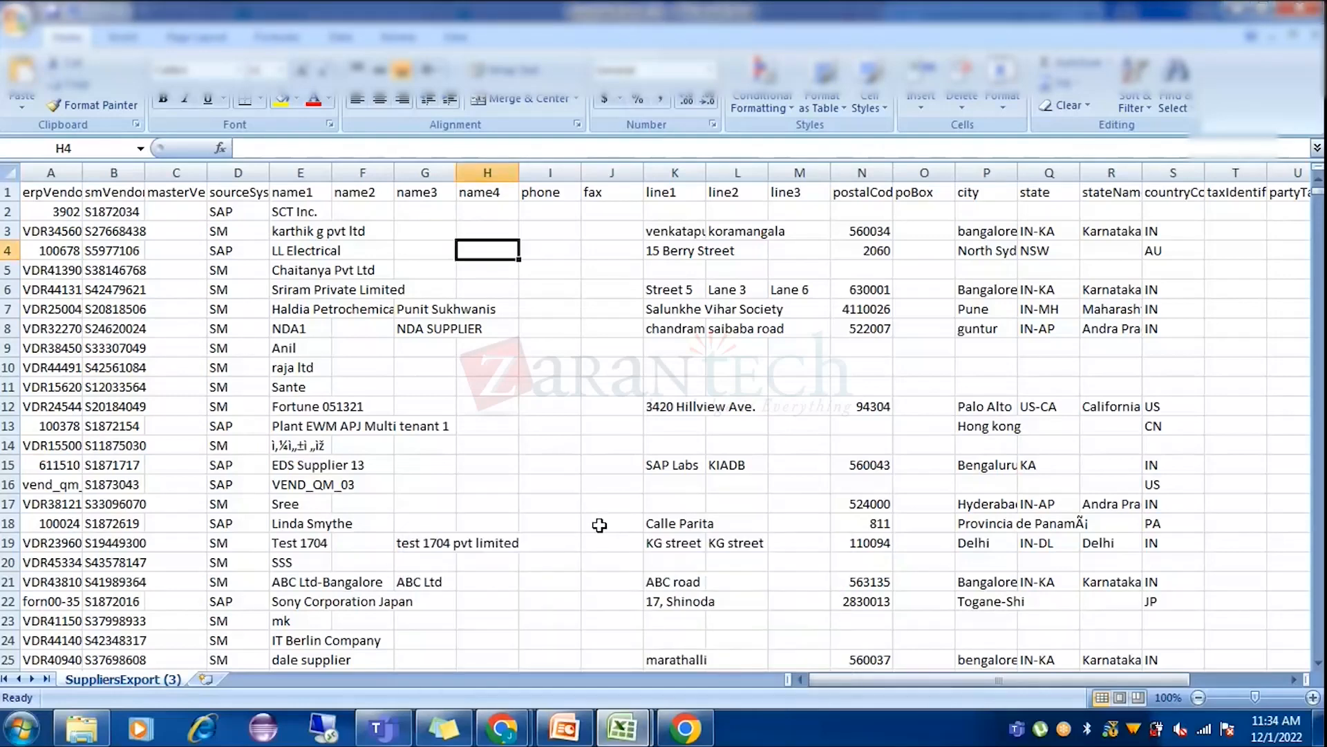
{"action": "left_click", "coordinate": [9, 172]}
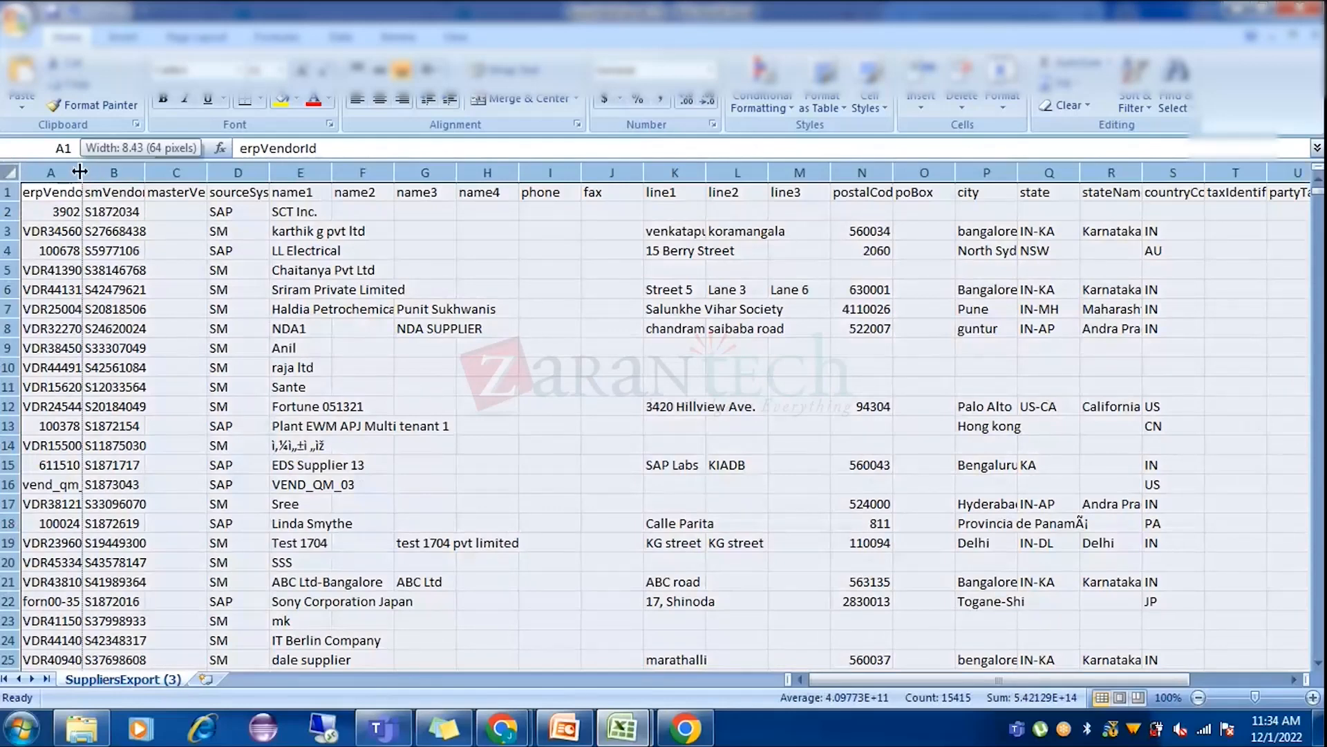
{"action": "double_click", "coordinate": [82, 172]}
{"action": "left_click", "coordinate": [315, 283]}
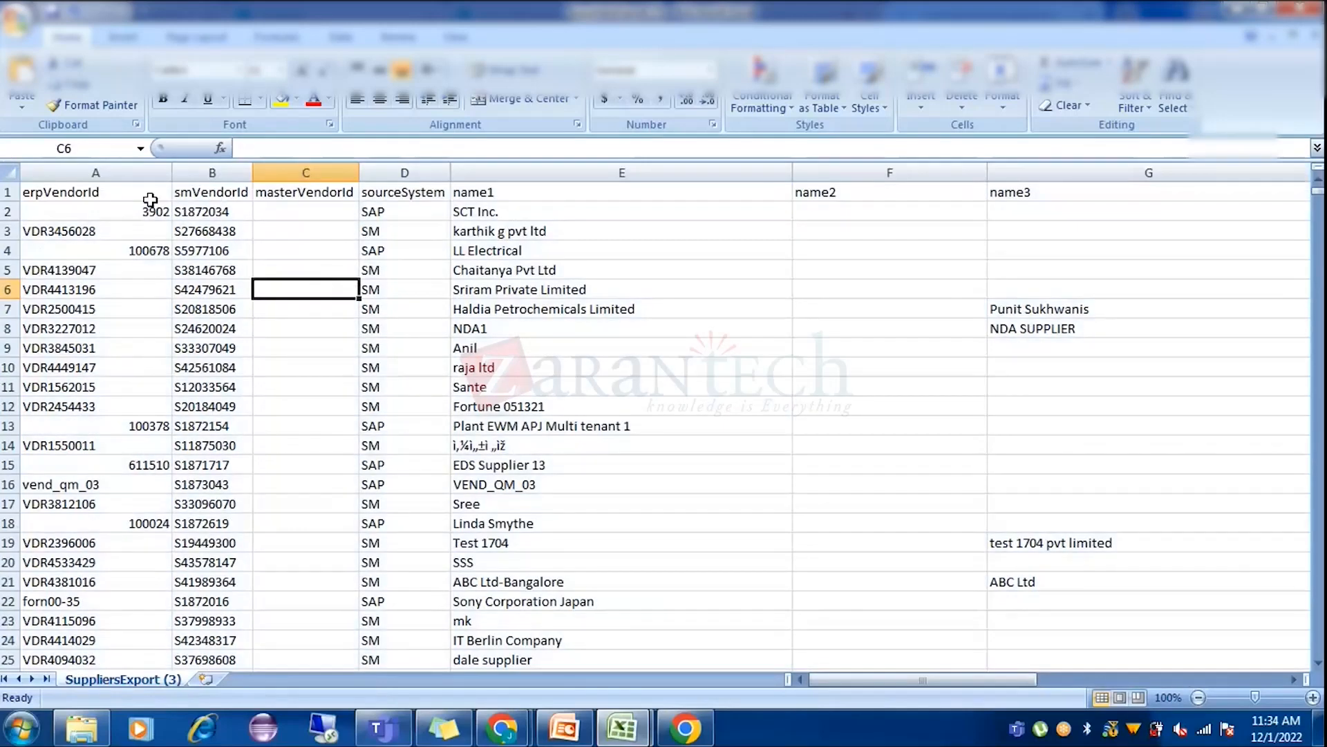
{"action": "left_click", "coordinate": [214, 190]}
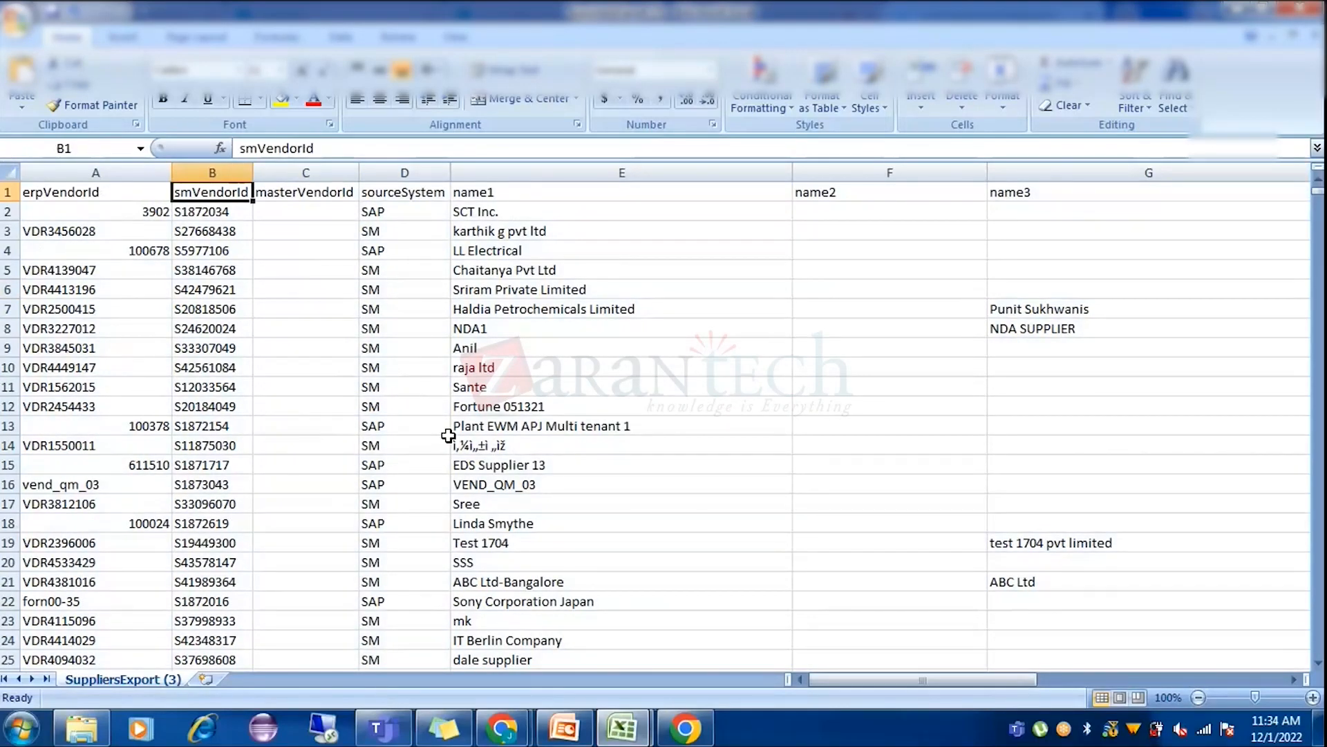
Search SuppliersExport (3) for the supplier's name, then a shorter term matching JaiGanesh and jaipur.
{"action": "key", "text": "ctrl+f"}
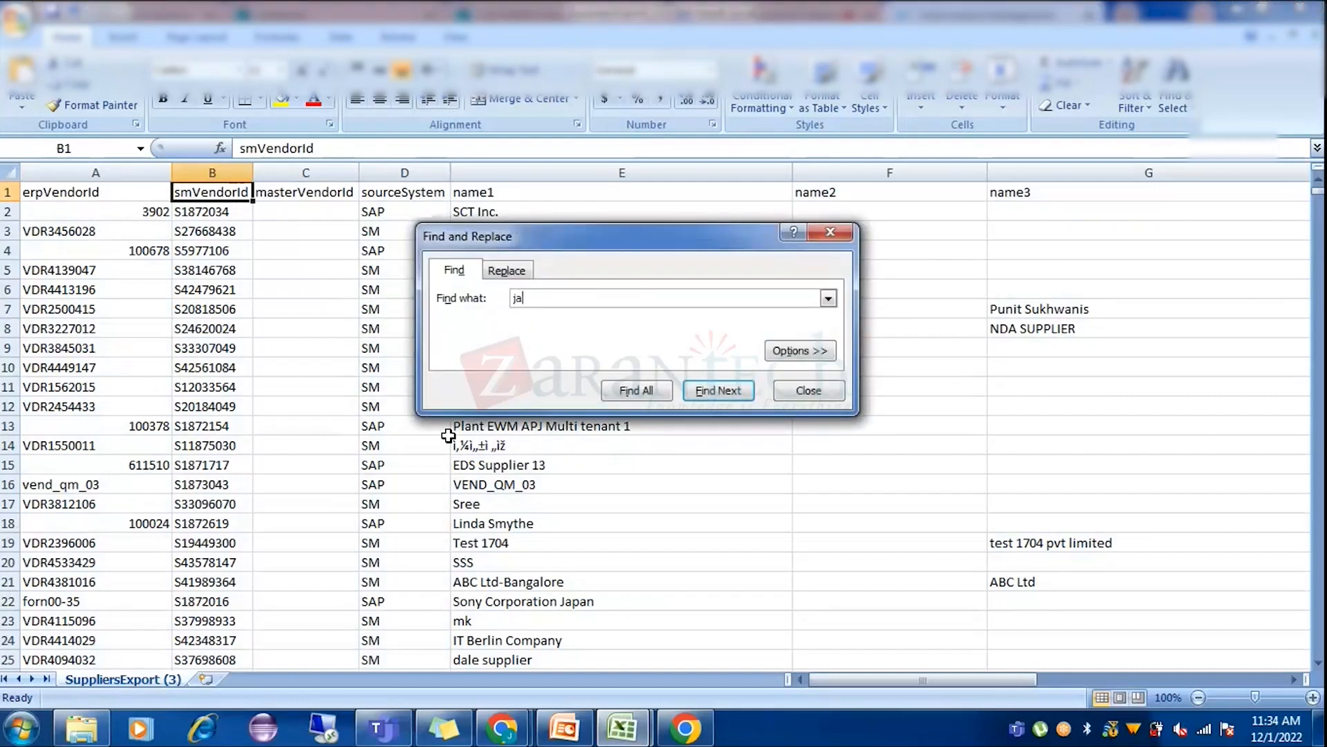
{"action": "key", "text": "Return"}
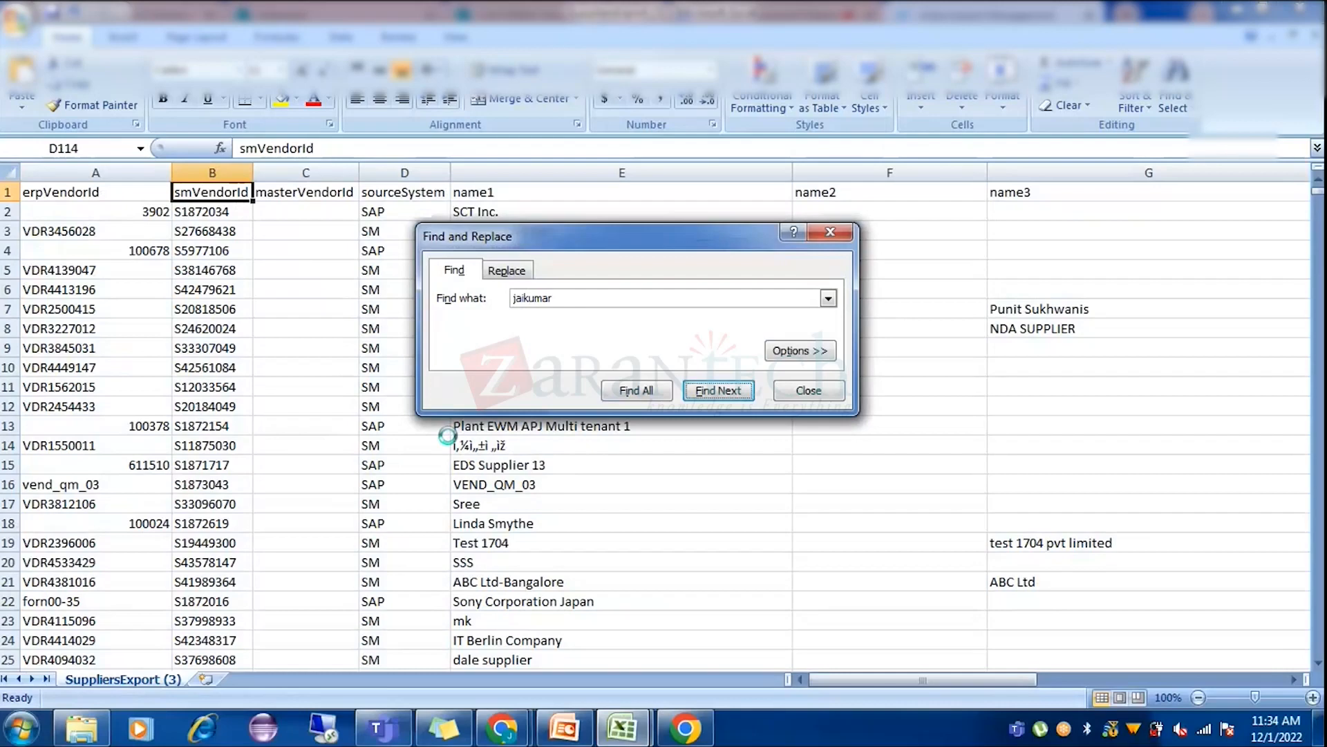
{"action": "key", "text": "Return"}
{"action": "key", "text": "BackSpace"}
{"action": "key", "text": "BackSpace"}
{"action": "key", "text": "BackSpace"}
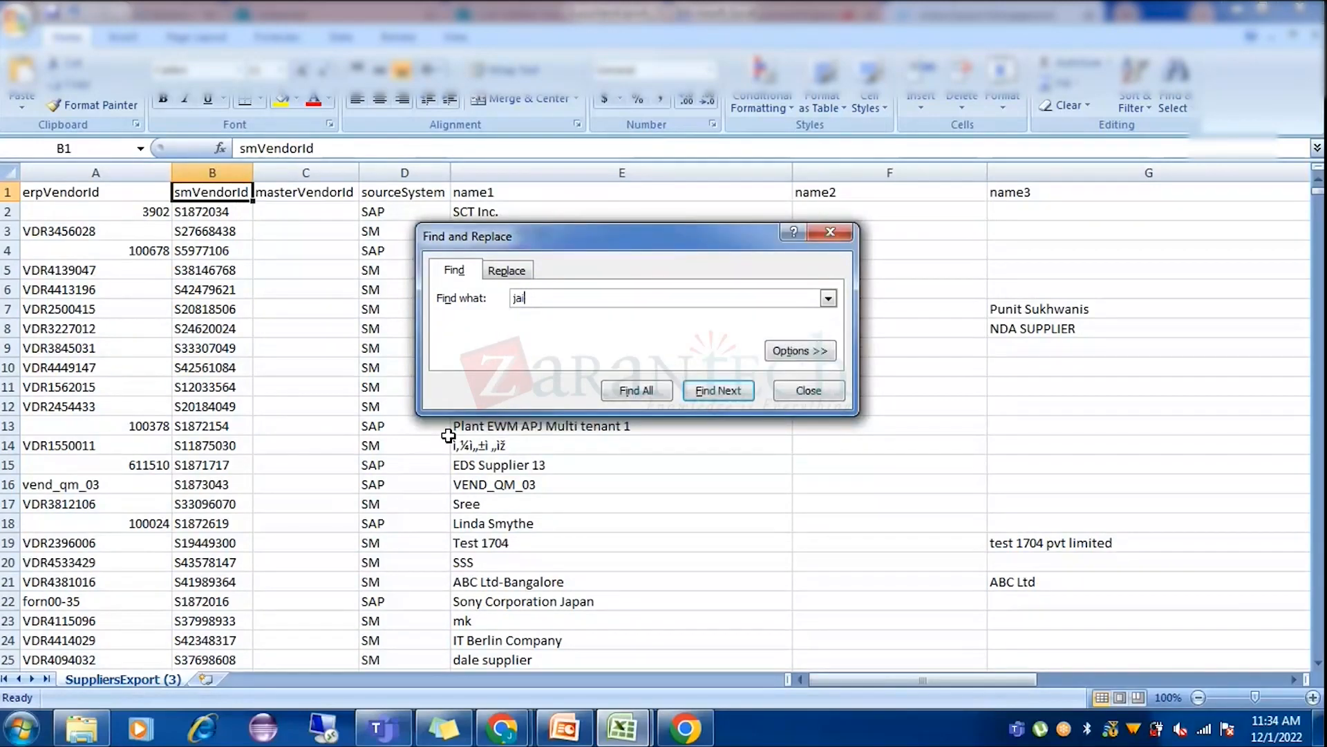
{"action": "key", "text": "Return"}
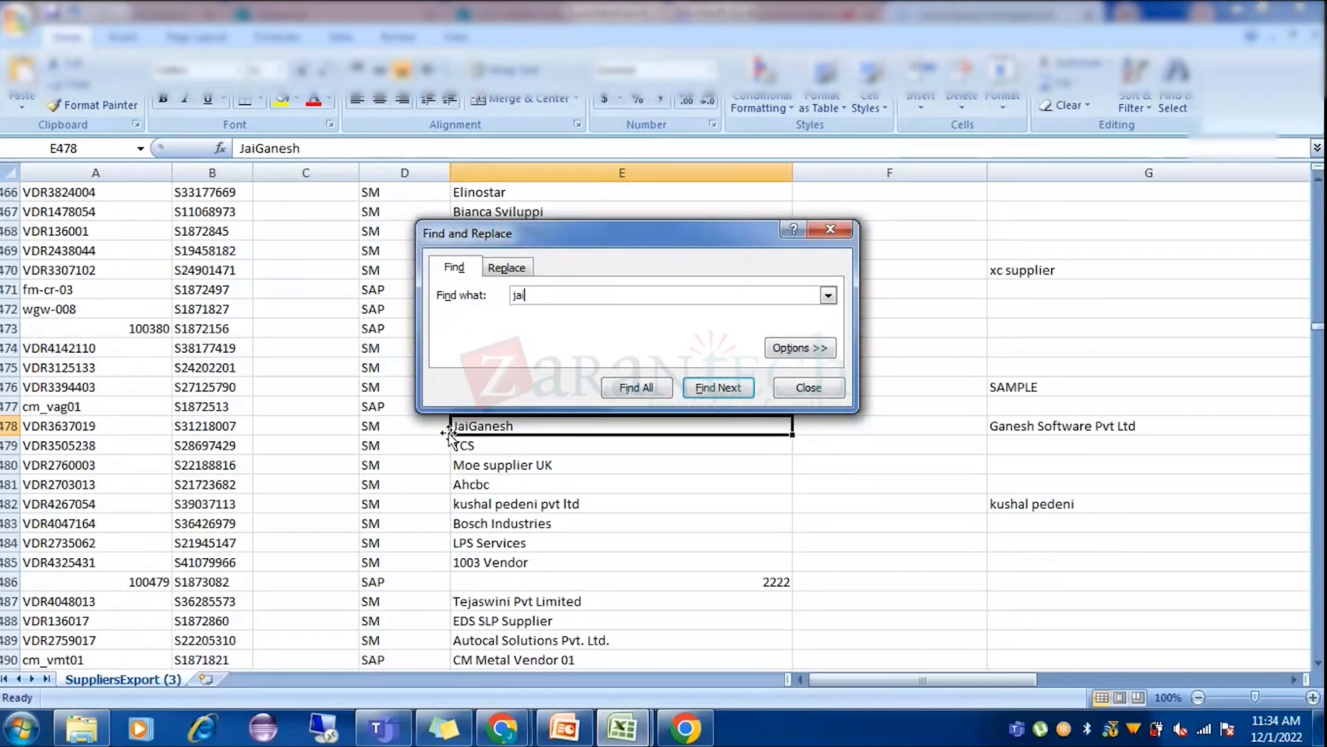
{"action": "key", "text": "Return"}
{"action": "key", "text": "Return"}
{"action": "key", "text": "Return"}
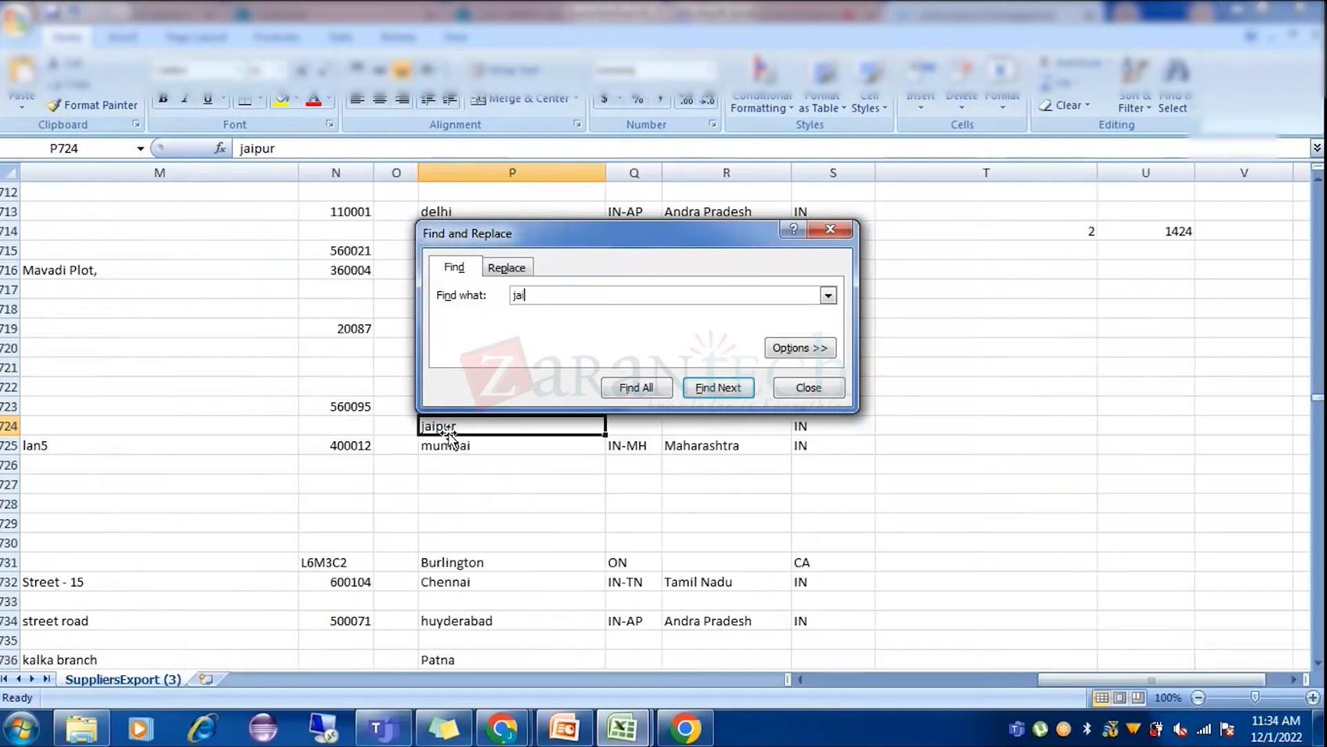
{"action": "key", "text": "Return"}
{"action": "key", "text": "Return"}
{"action": "key", "text": "Return"}
{"action": "key", "text": "Return"}
{"action": "left_click", "coordinate": [822, 400]}
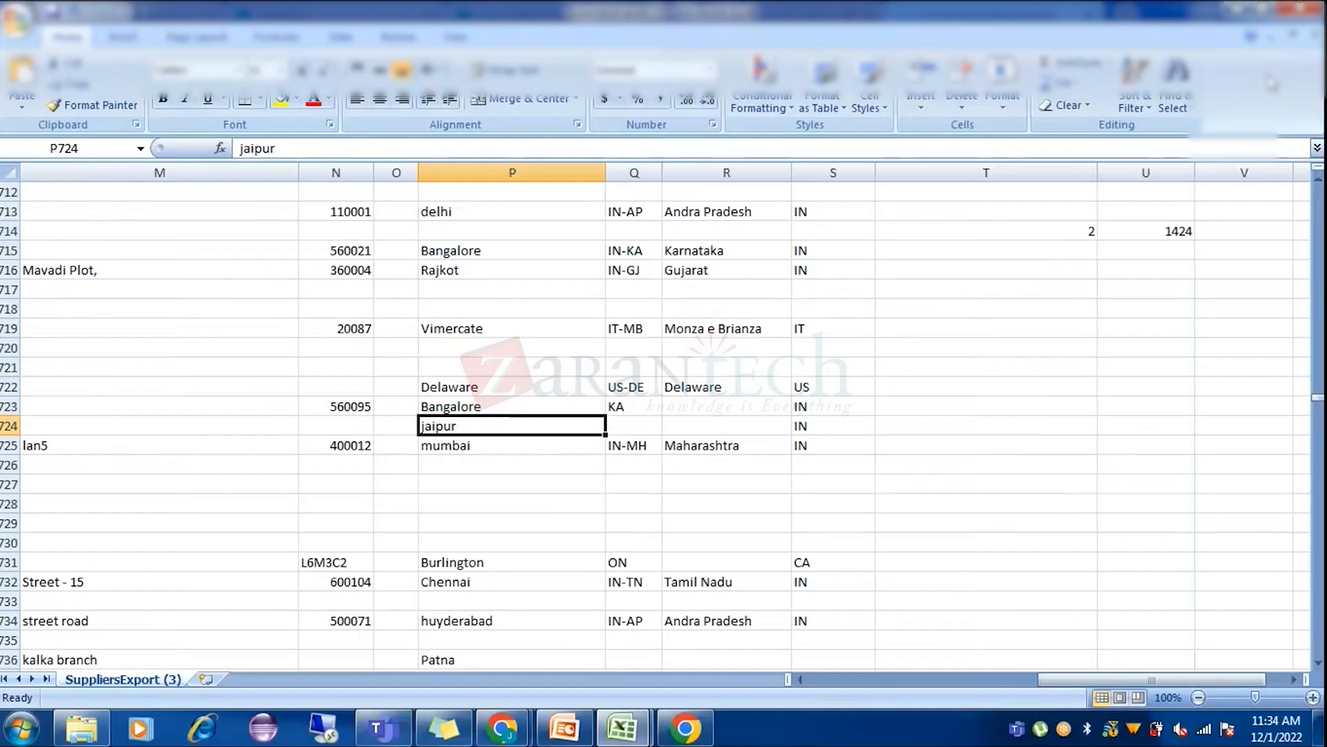
Close both the SuppliersExport (2) and (3) workbooks without saving.
{"action": "mouse_move", "coordinate": [622, 728]}
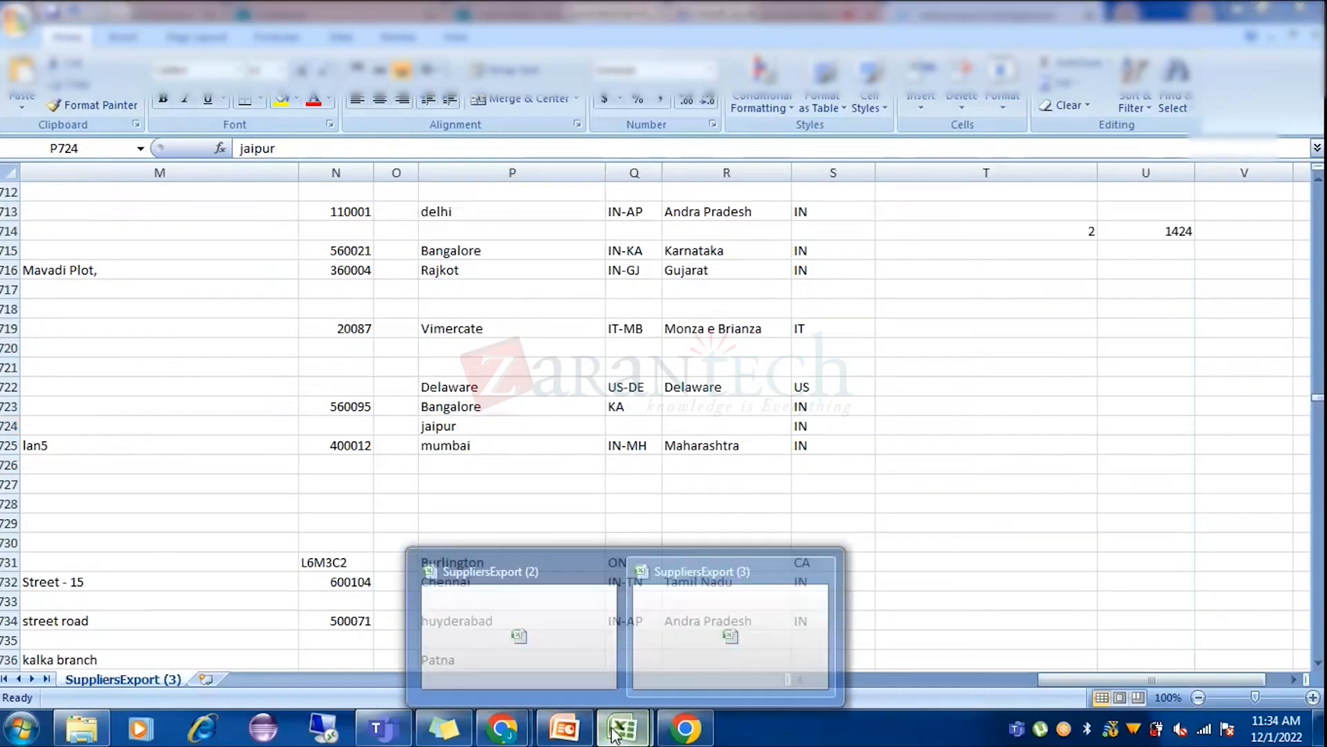
{"action": "left_click", "coordinate": [607, 636]}
{"action": "left_click", "coordinate": [662, 340]}
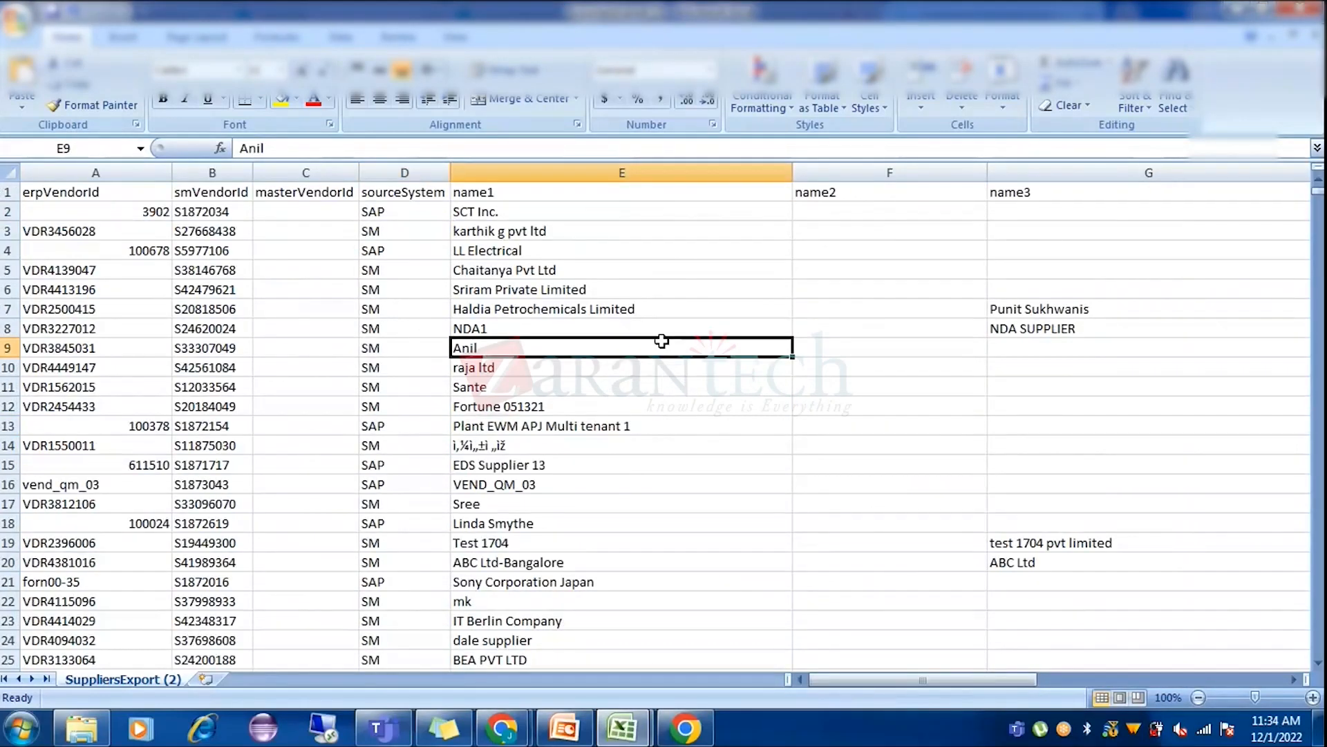
{"action": "left_click", "coordinate": [309, 211]}
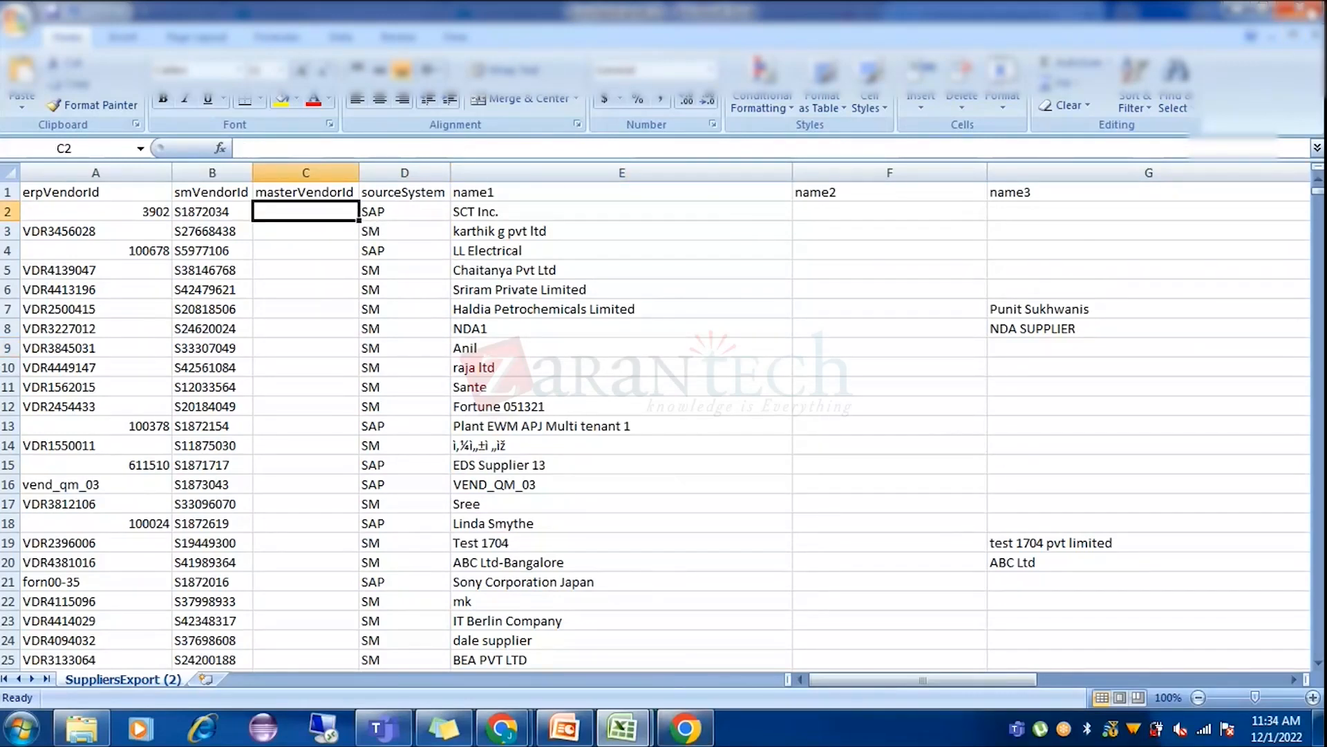
{"action": "left_click", "coordinate": [1293, 36]}
{"action": "left_click", "coordinate": [665, 412]}
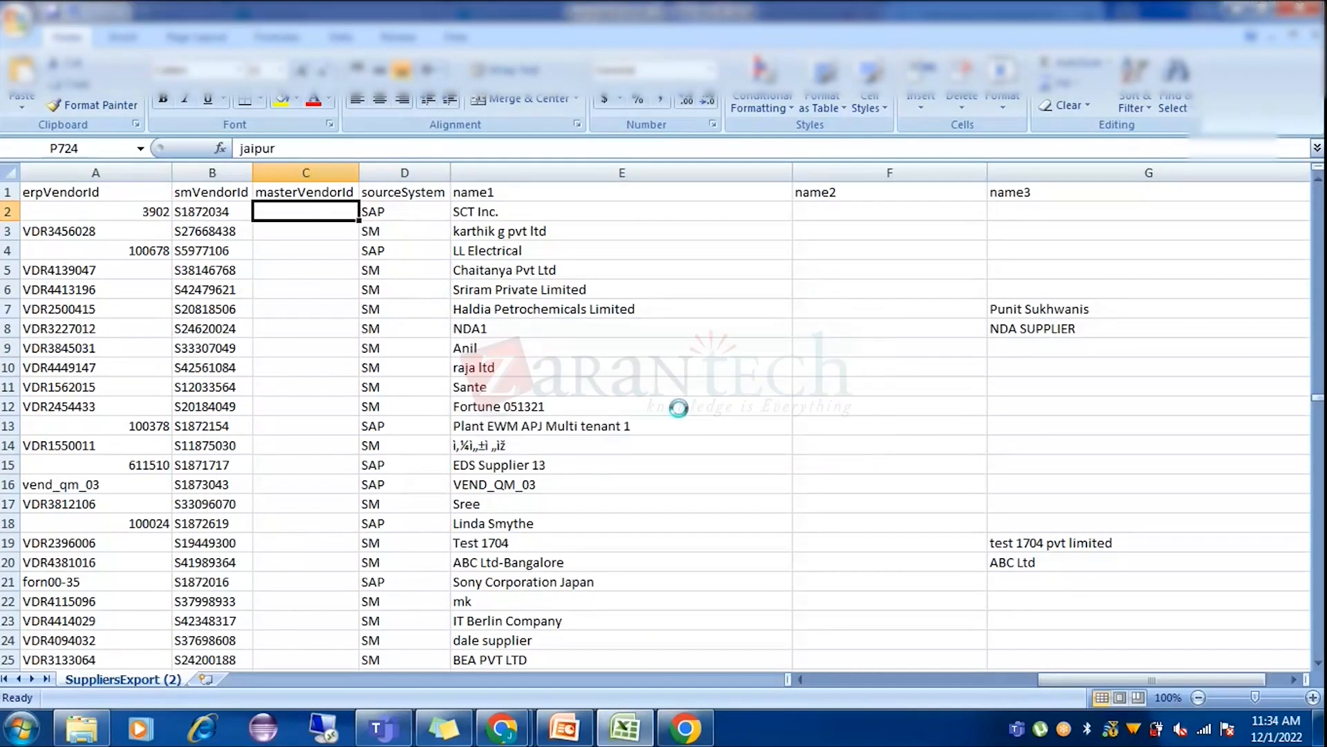
{"action": "left_click", "coordinate": [1309, 9]}
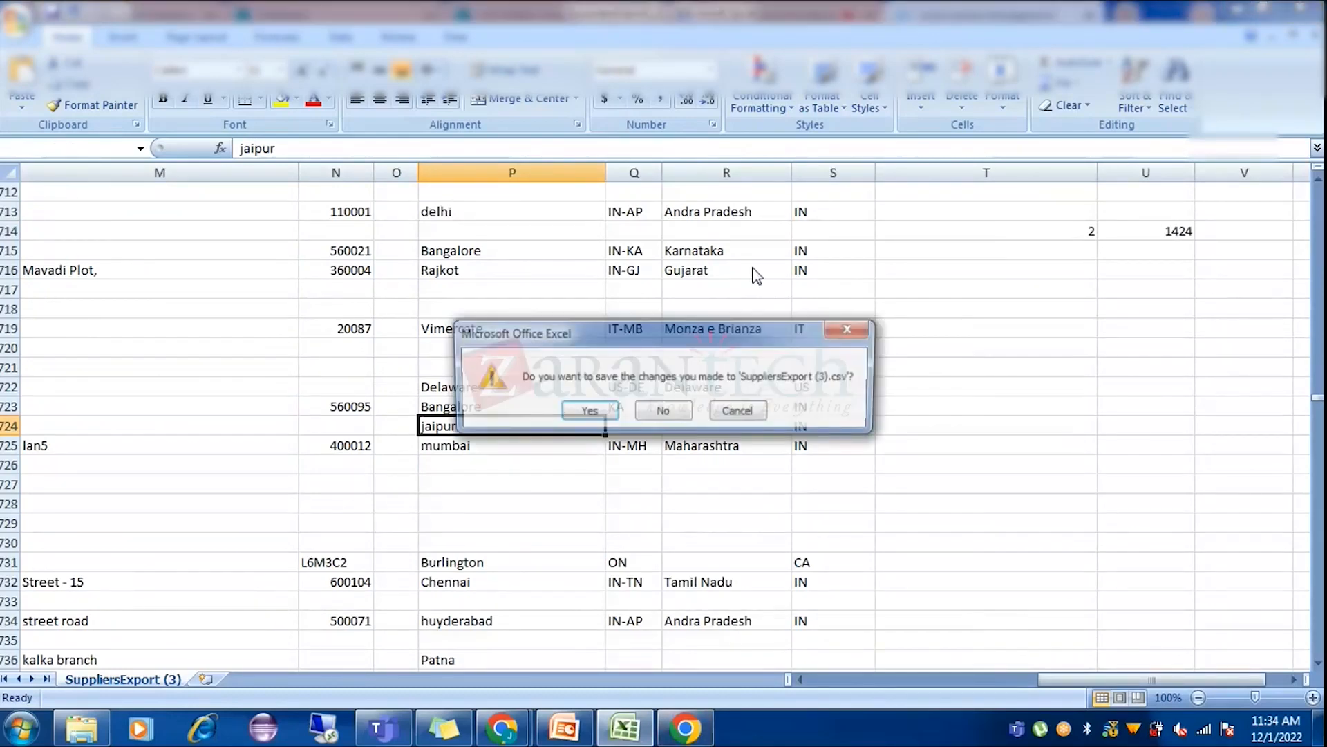
{"action": "left_click", "coordinate": [665, 412]}
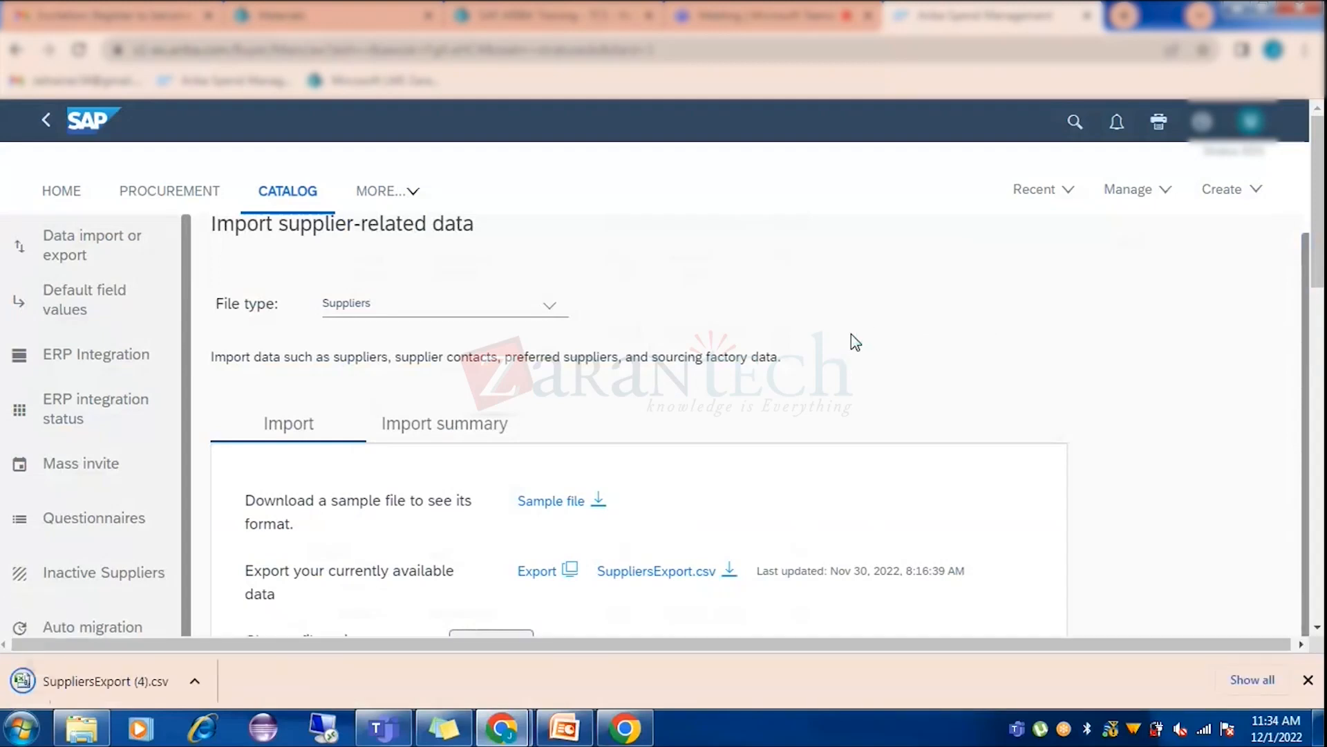
Open SuppliersExport (4).csv full screen and step through its 'jai' search matches.
{"action": "left_click", "coordinate": [108, 684]}
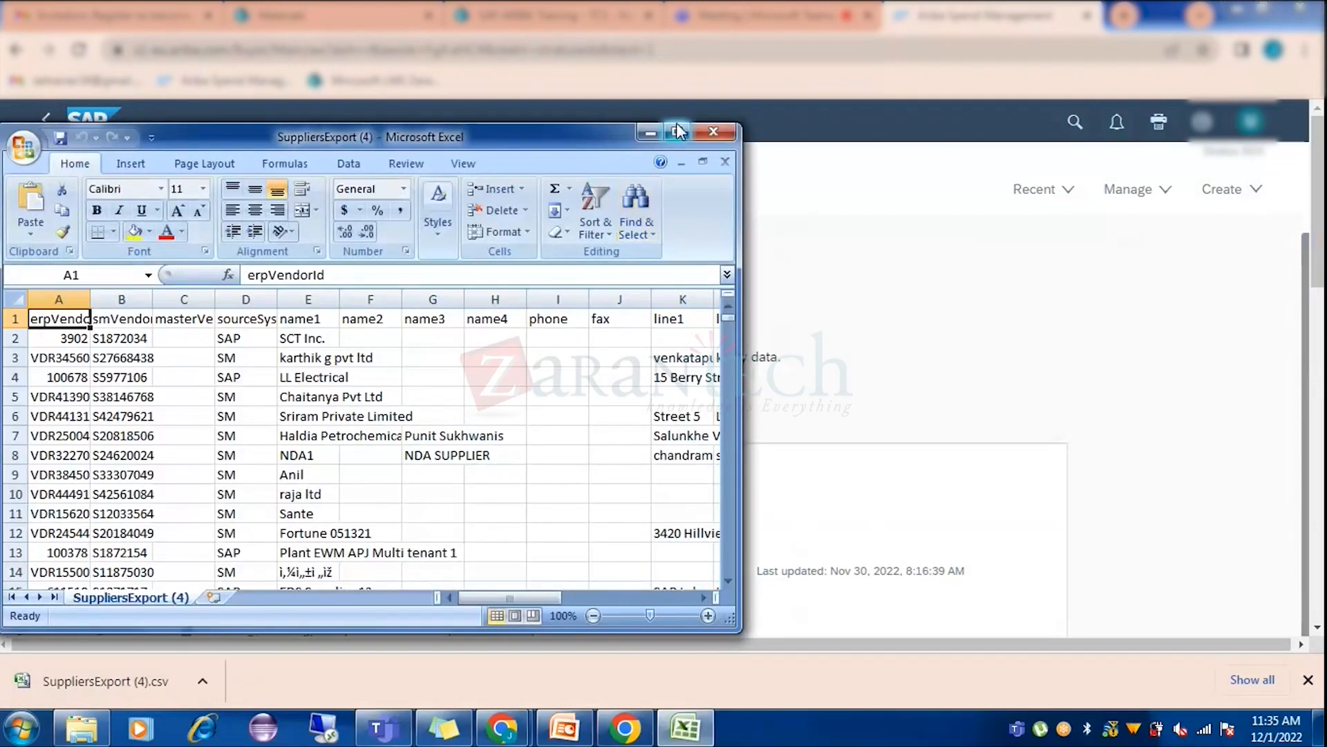
{"action": "left_click", "coordinate": [676, 130]}
{"action": "left_click", "coordinate": [162, 268]}
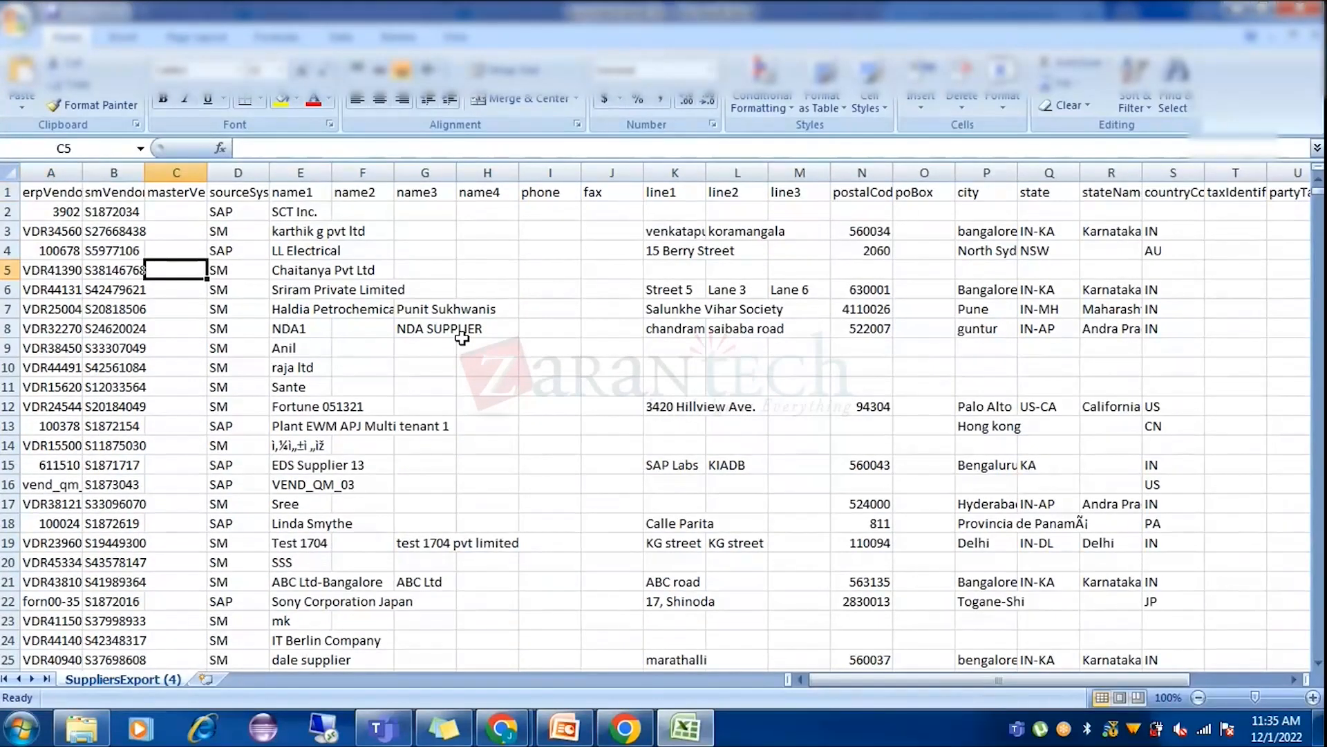
{"action": "left_click", "coordinate": [462, 335]}
{"action": "key", "text": "ctrl+f"}
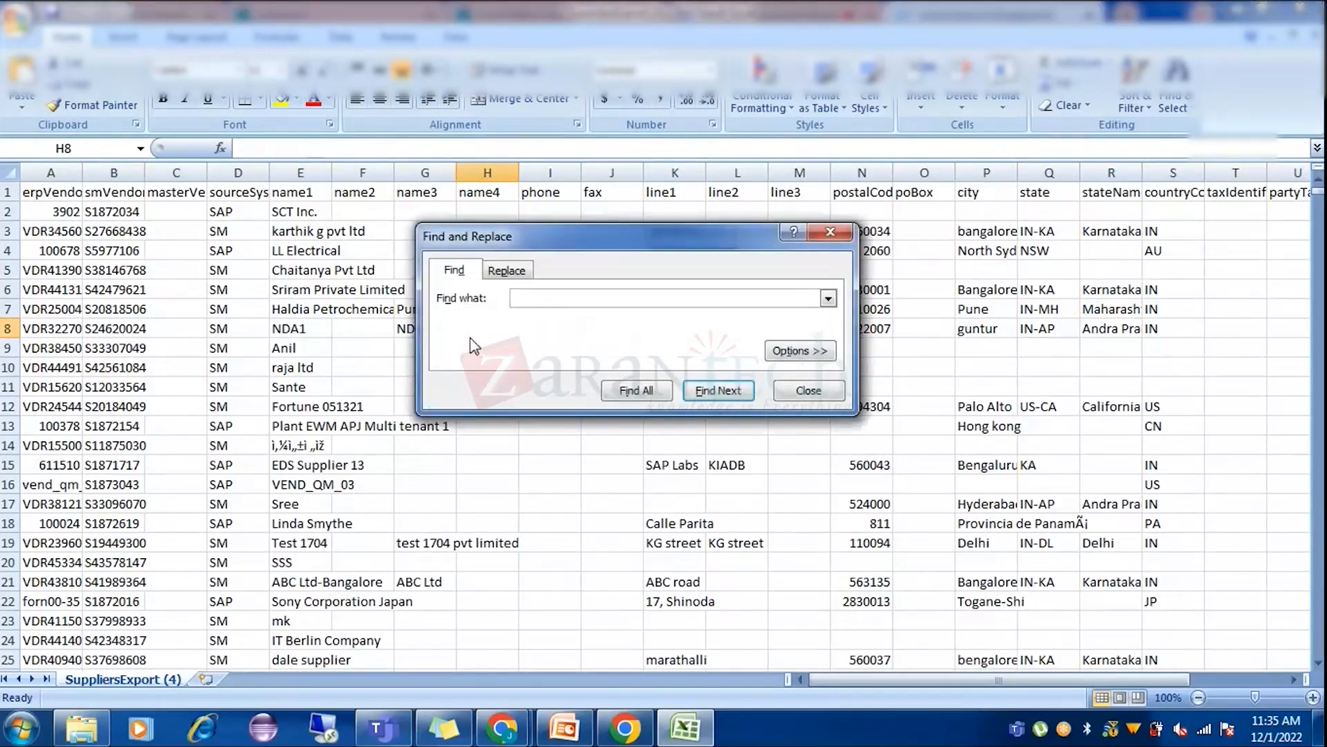
{"action": "key", "text": "Return"}
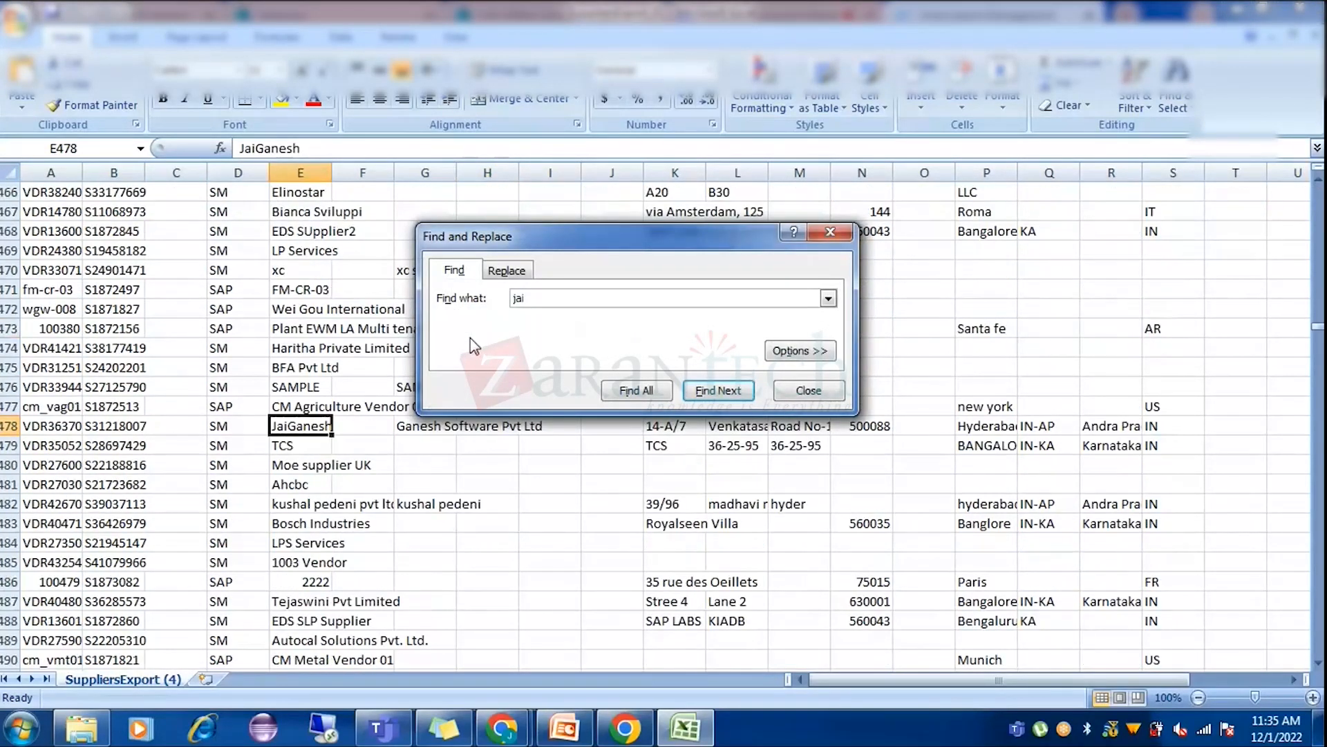
{"action": "key", "text": "Return"}
{"action": "key", "text": "Return"}
Return to the Ariba window and go to Supplier Management.
{"action": "left_click", "coordinate": [502, 728]}
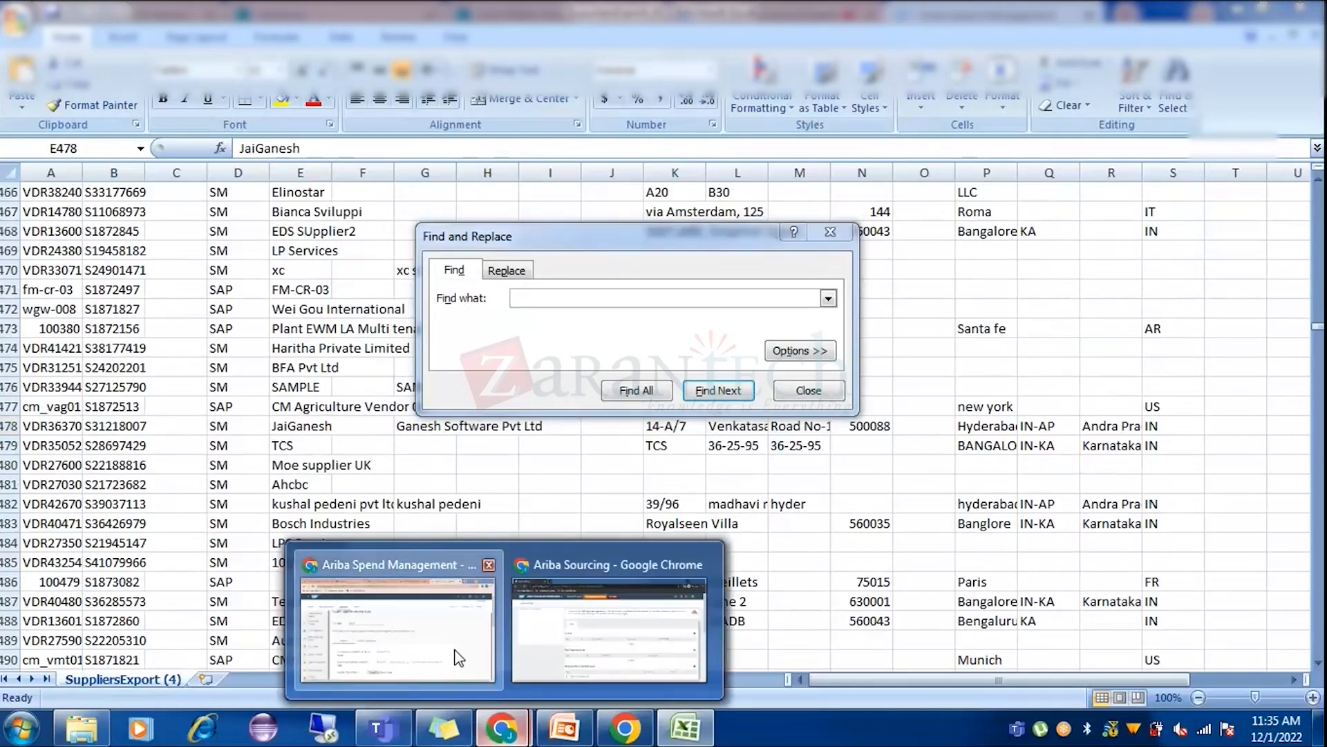
{"action": "left_click", "coordinate": [456, 651]}
{"action": "left_click", "coordinate": [366, 192]}
{"action": "left_click", "coordinate": [416, 560]}
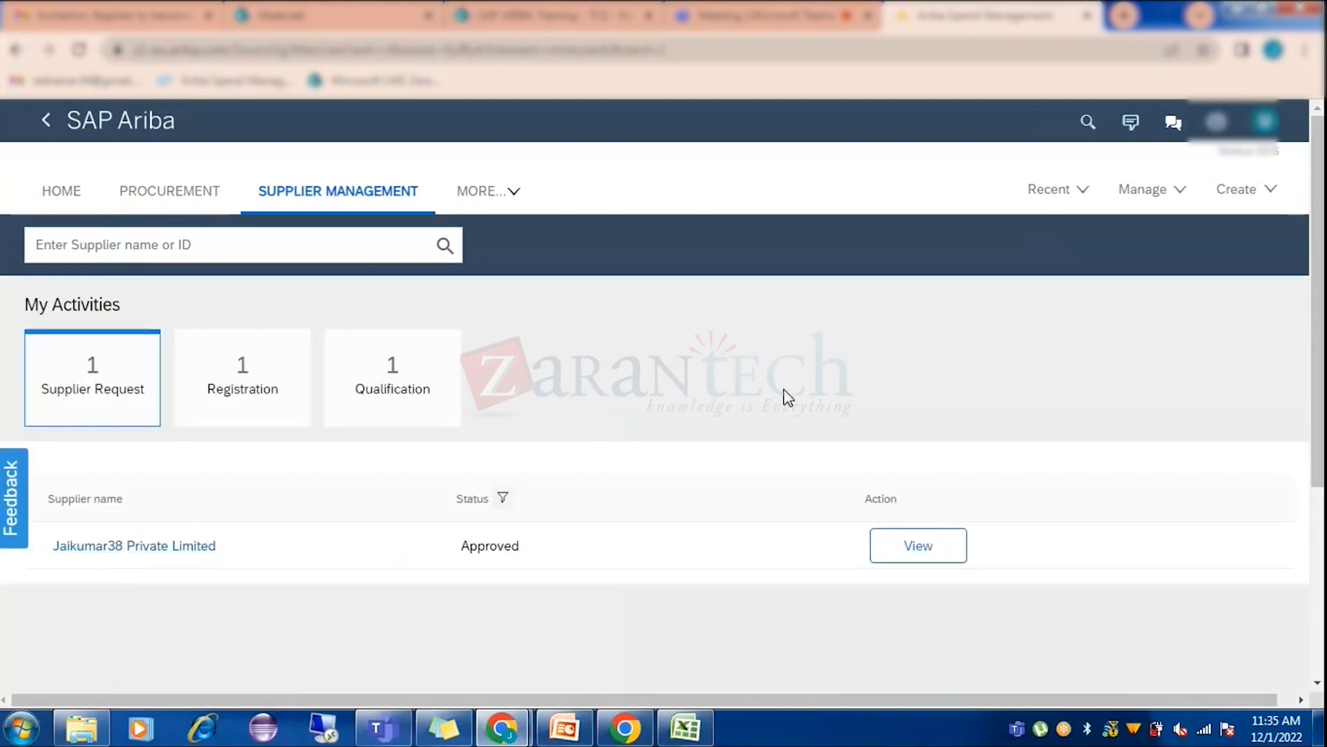
Search SuppliersExport (4) for the approved supplier's name, find none, and minimize Excel.
{"action": "key", "text": "alt+Tab"}
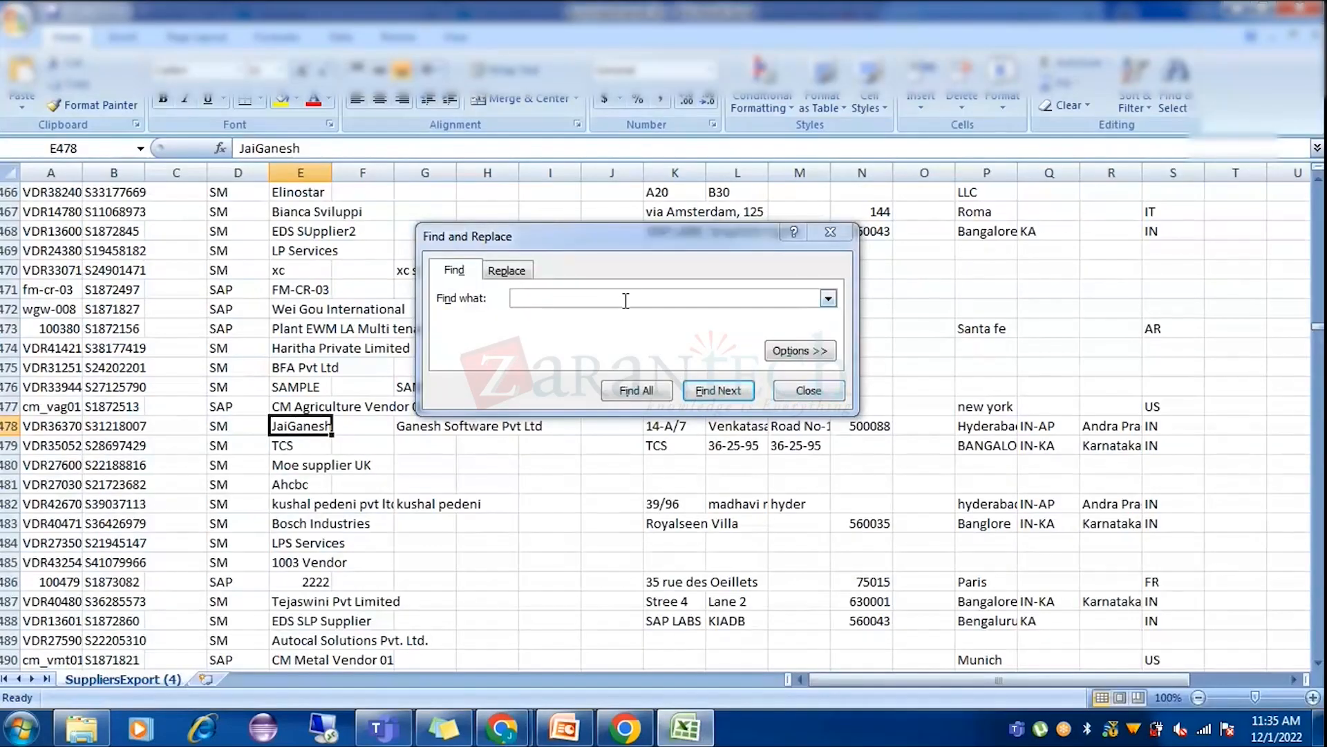
{"action": "left_click", "coordinate": [106, 386]}
{"action": "left_click", "coordinate": [546, 302]}
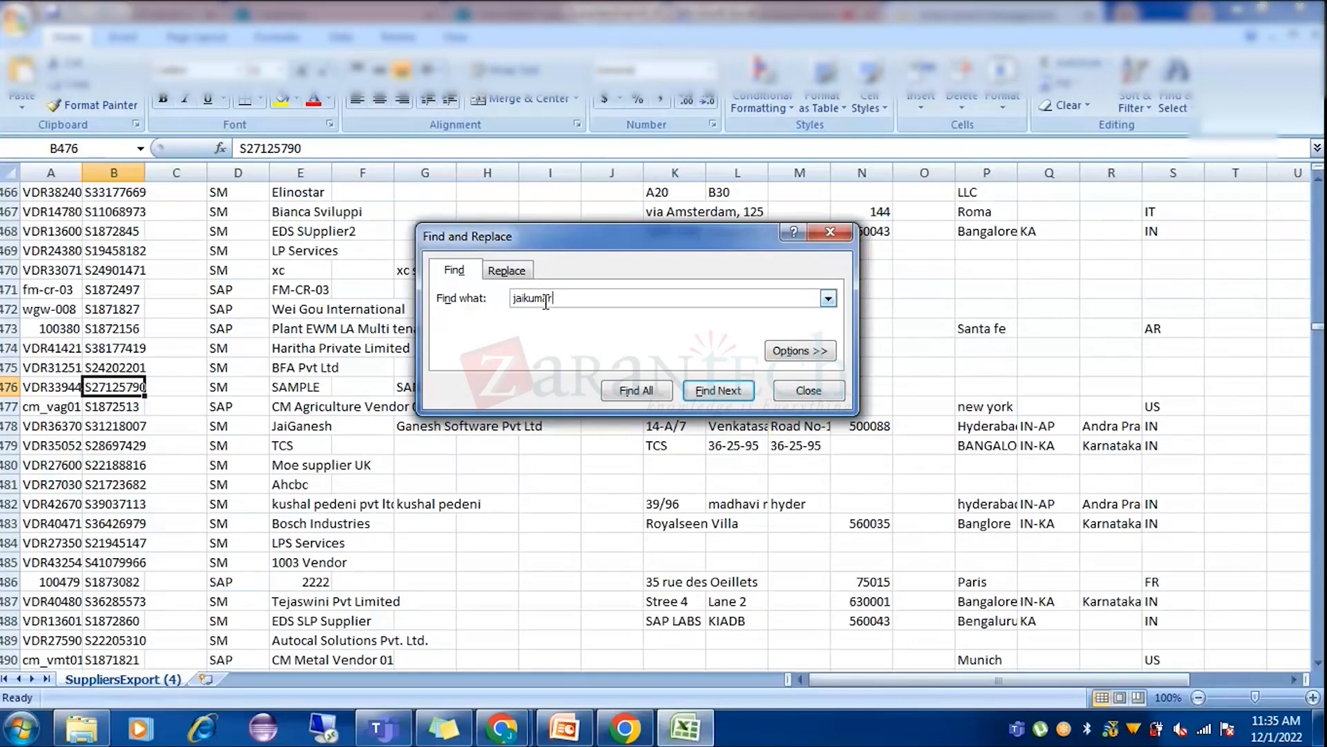
{"action": "key", "text": "Return"}
{"action": "key", "text": "Return"}
{"action": "key", "text": "Return"}
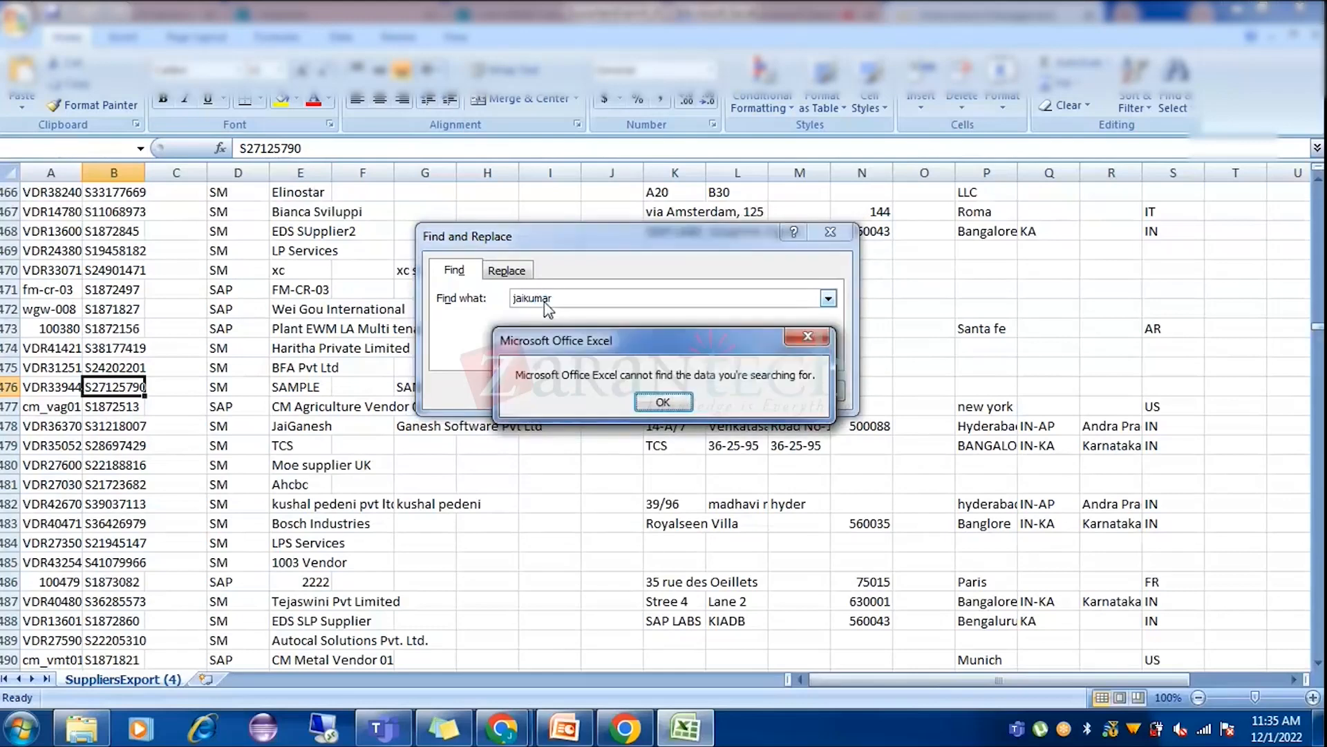
{"action": "key", "text": "Return"}
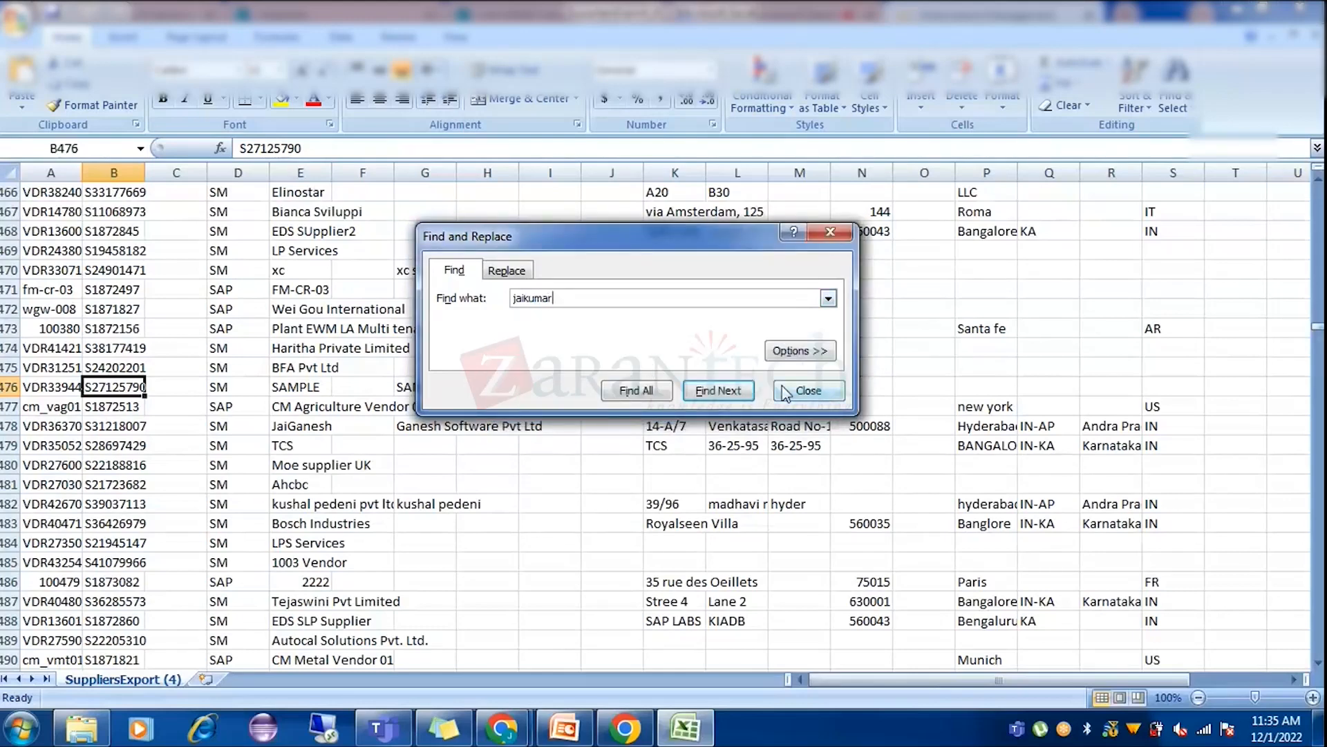
{"action": "left_click", "coordinate": [802, 390]}
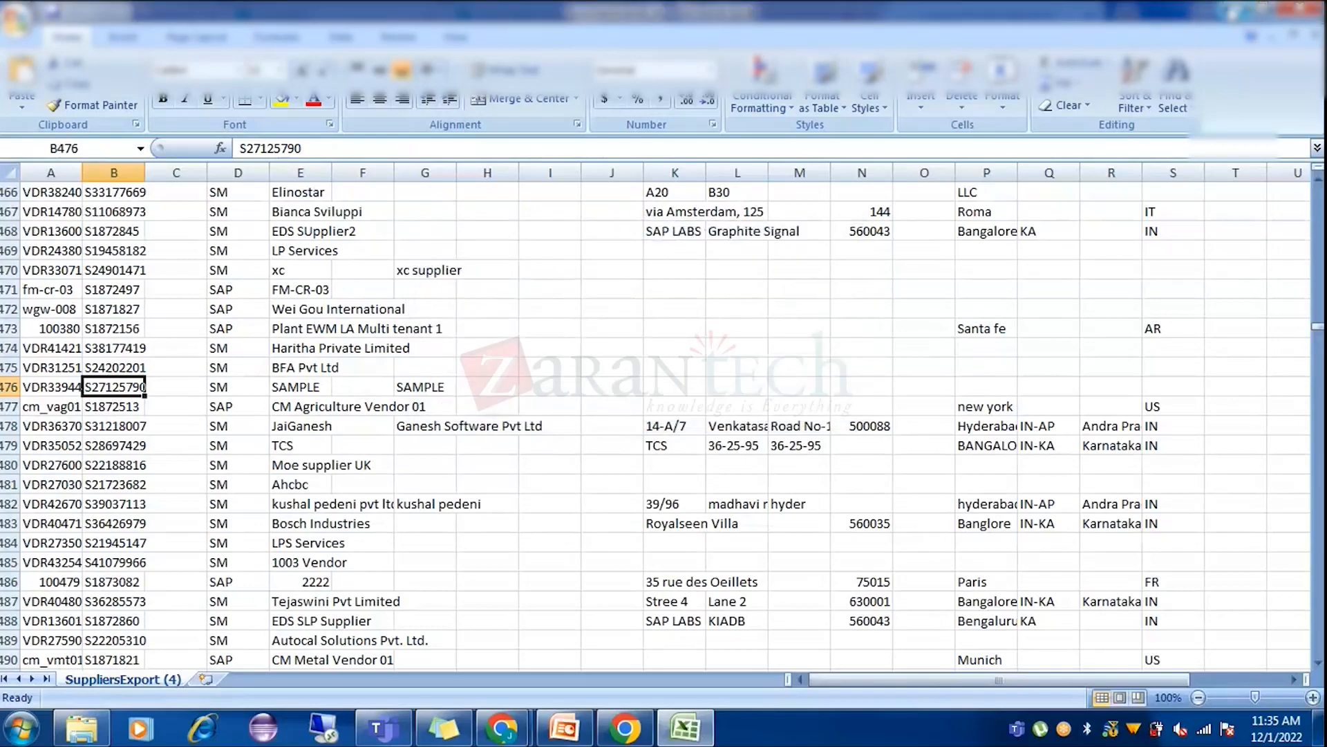
{"action": "left_click", "coordinate": [1235, 10]}
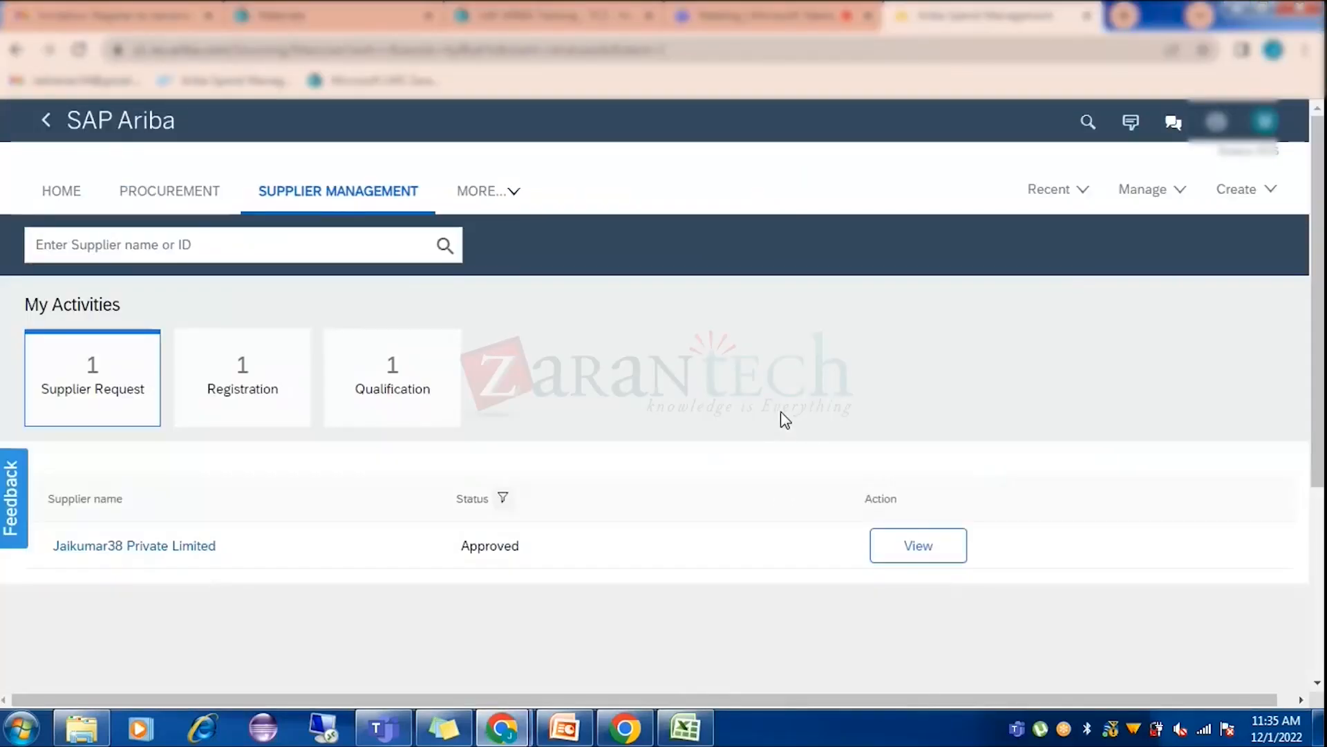
Search Core Administration's common suppliers for the approved supplier's name.
{"action": "left_click", "coordinate": [1177, 191]}
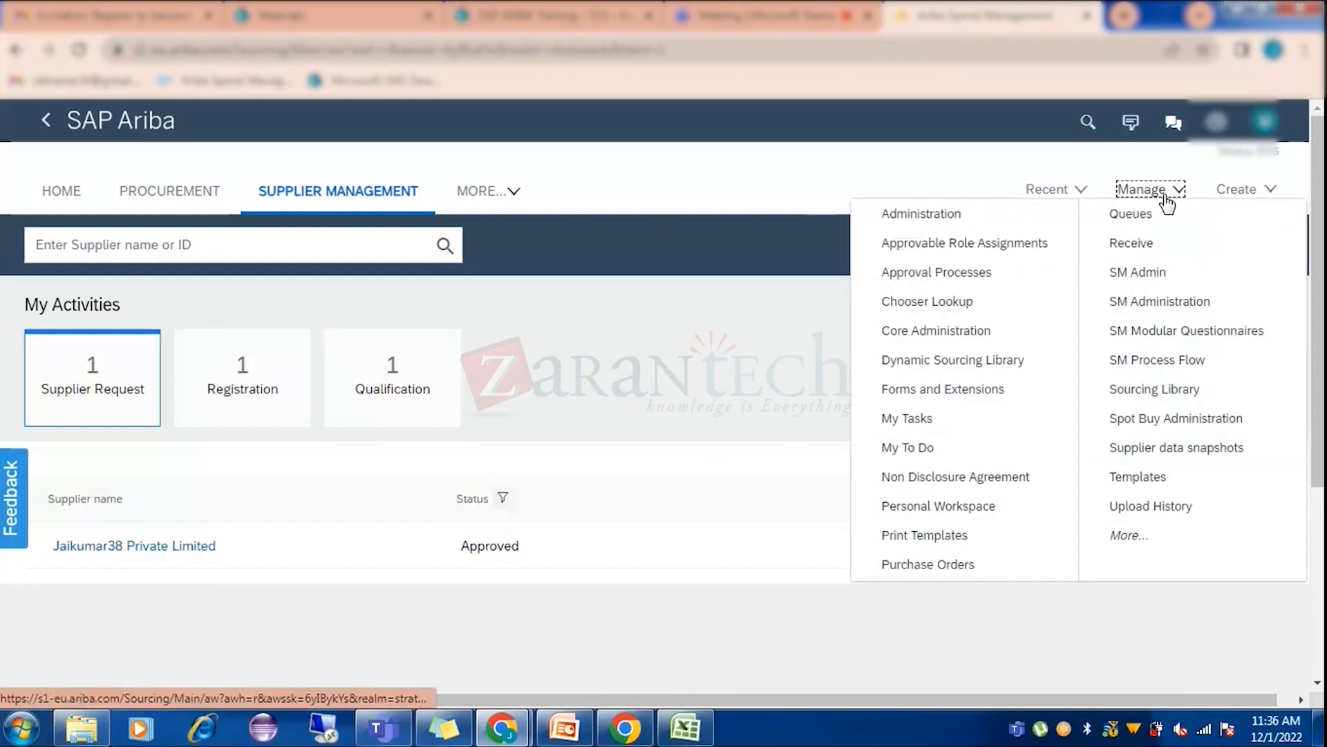
{"action": "left_click", "coordinate": [961, 334]}
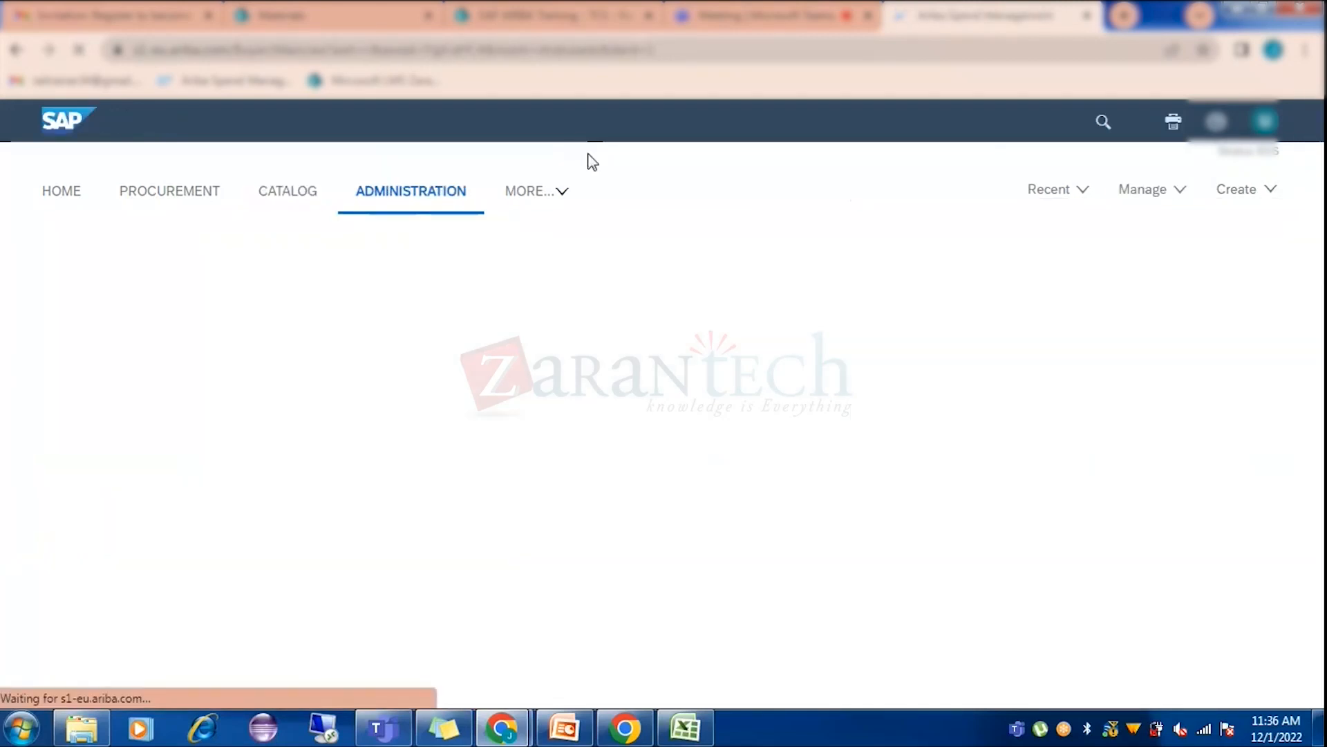
{"action": "scroll", "coordinate": [213, 489], "scroll_direction": "down", "scroll_amount": 5}
{"action": "left_click", "coordinate": [130, 389]}
{"action": "left_click", "coordinate": [68, 414]}
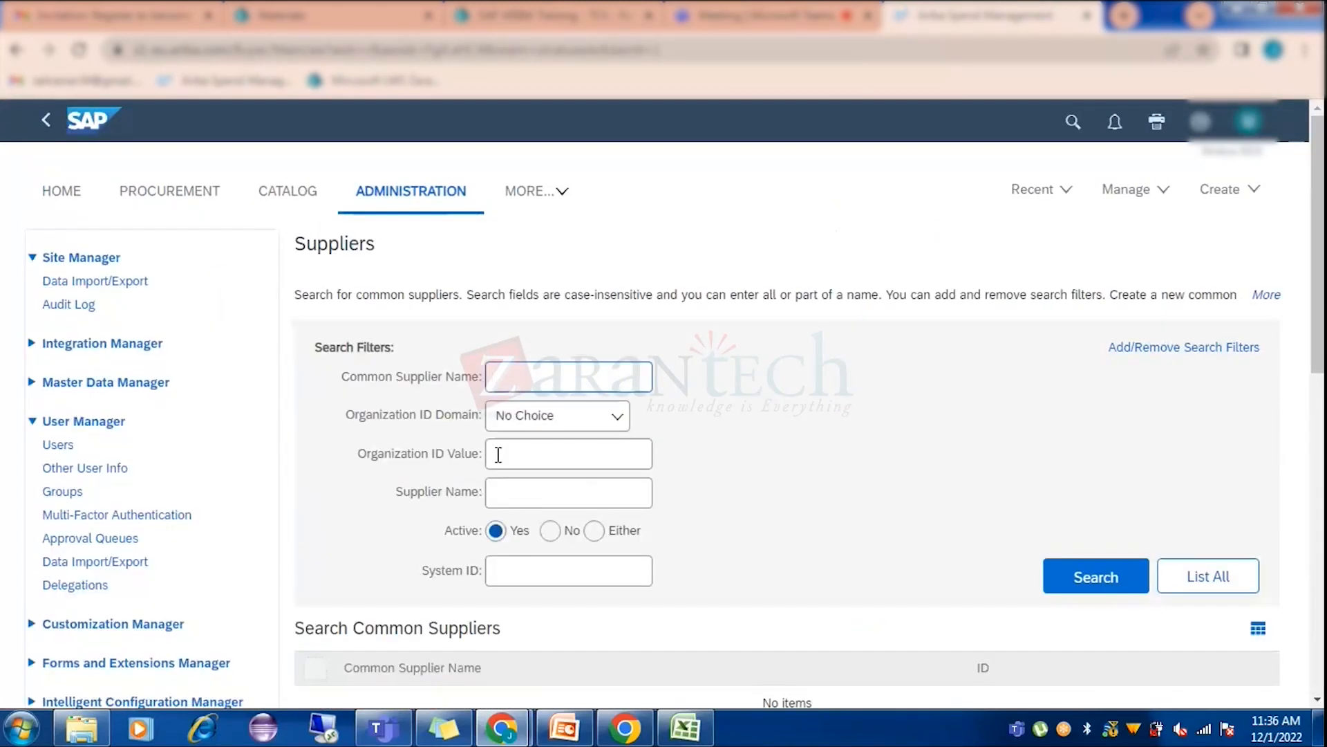
{"action": "key", "text": "Return"}
Review the common supplier results and go to the Data Import/Export page.
{"action": "scroll", "coordinate": [809, 444], "scroll_direction": "down", "scroll_amount": 3}
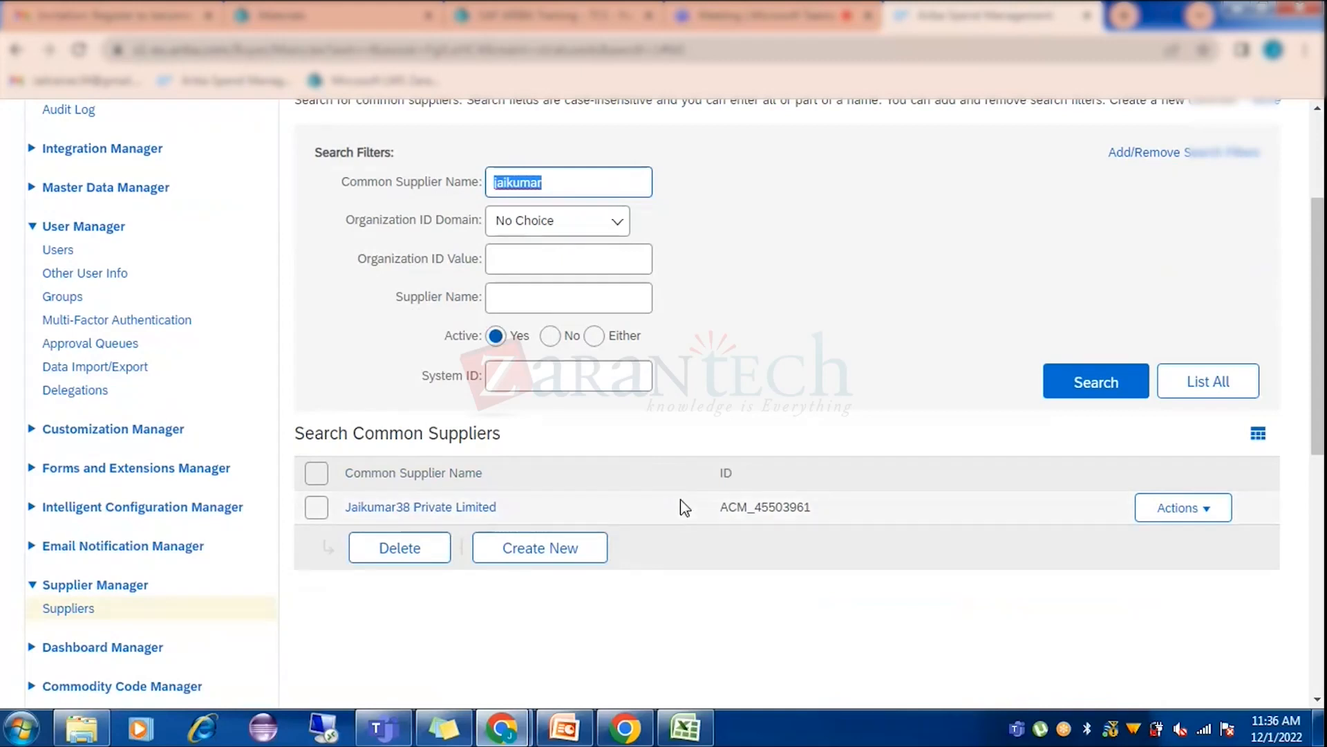
{"action": "scroll", "coordinate": [795, 477], "scroll_direction": "up", "scroll_amount": 3}
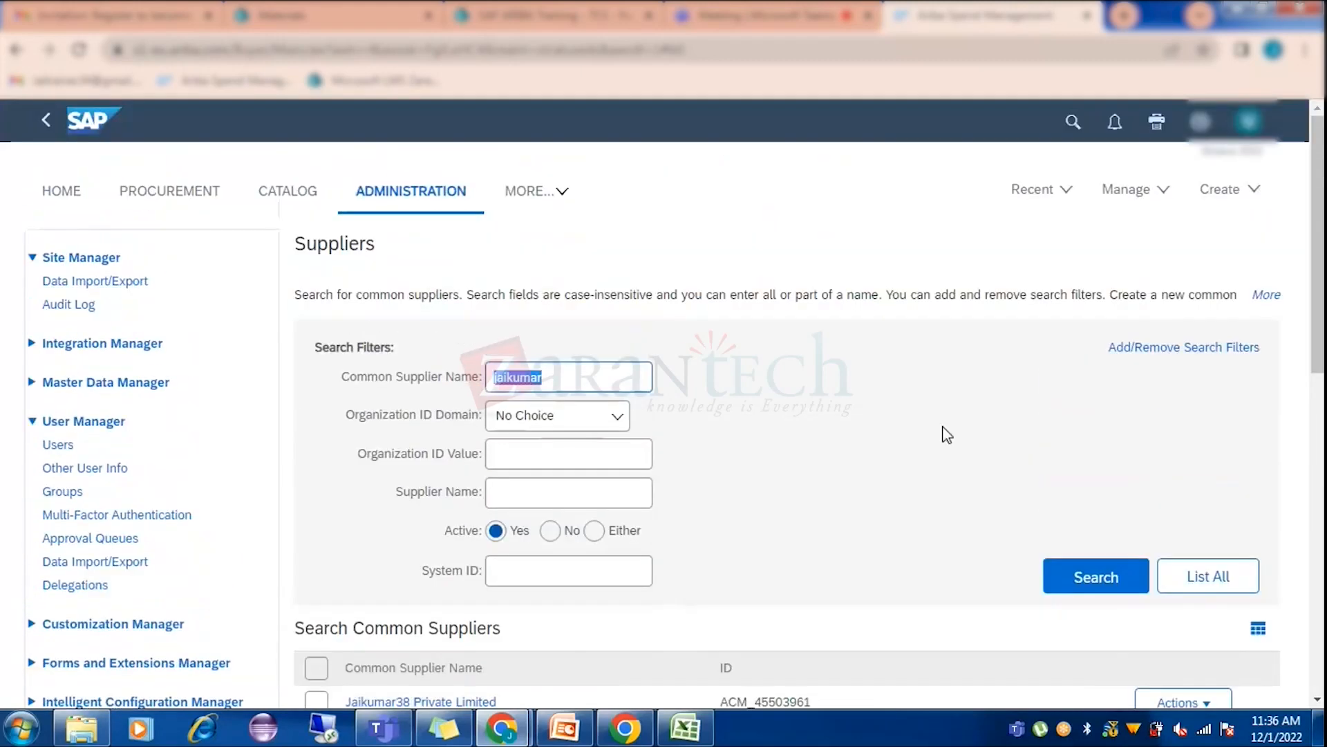
{"action": "left_click", "coordinate": [129, 284]}
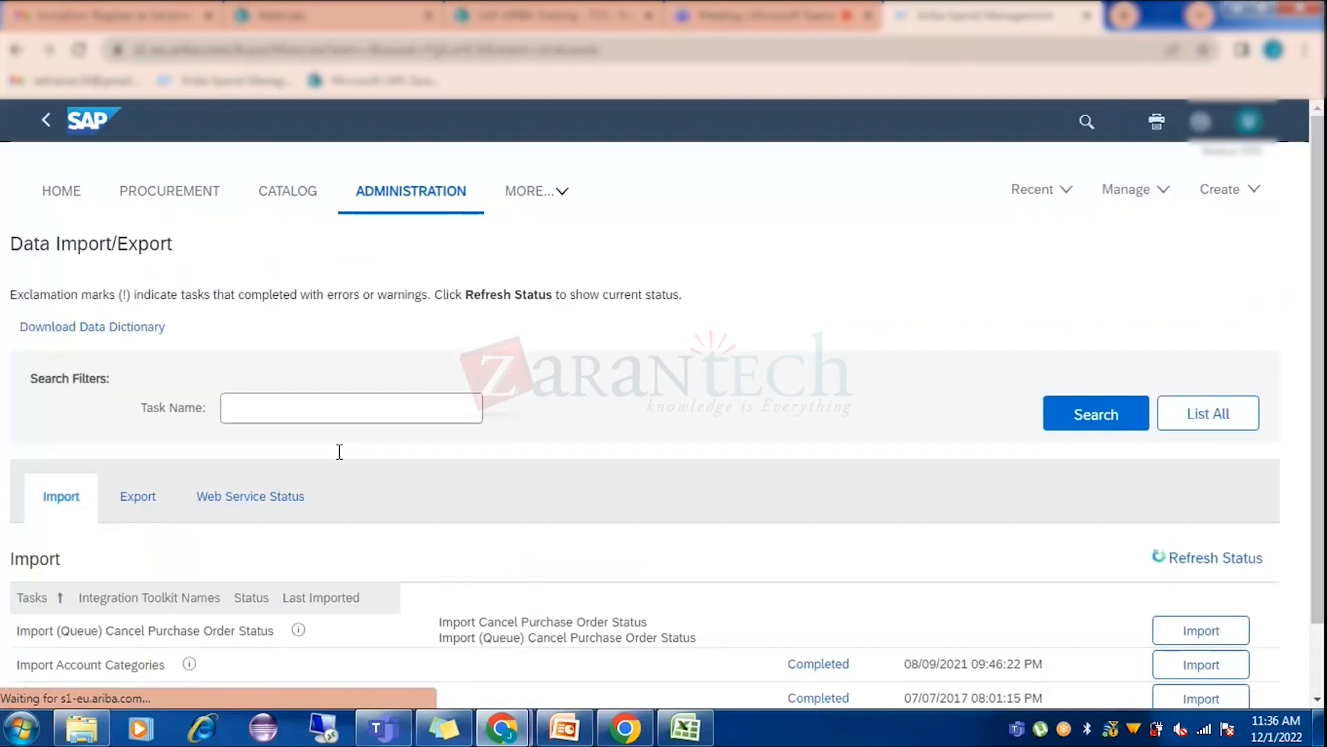
Filter tasks by 'supplier' and re-run Export Suppliers with adapter source All.
{"action": "type", "text": "sup"}
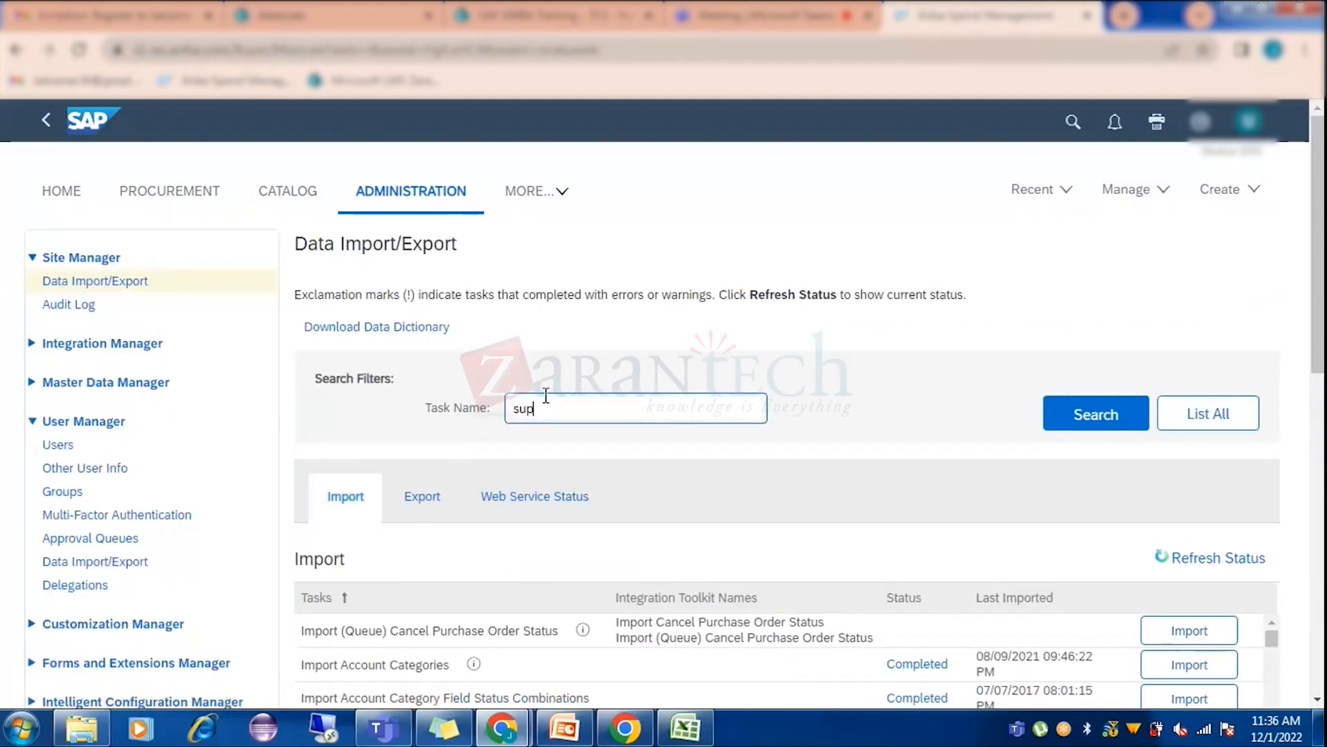
{"action": "type", "text": "plier"}
{"action": "left_click", "coordinate": [442, 506]}
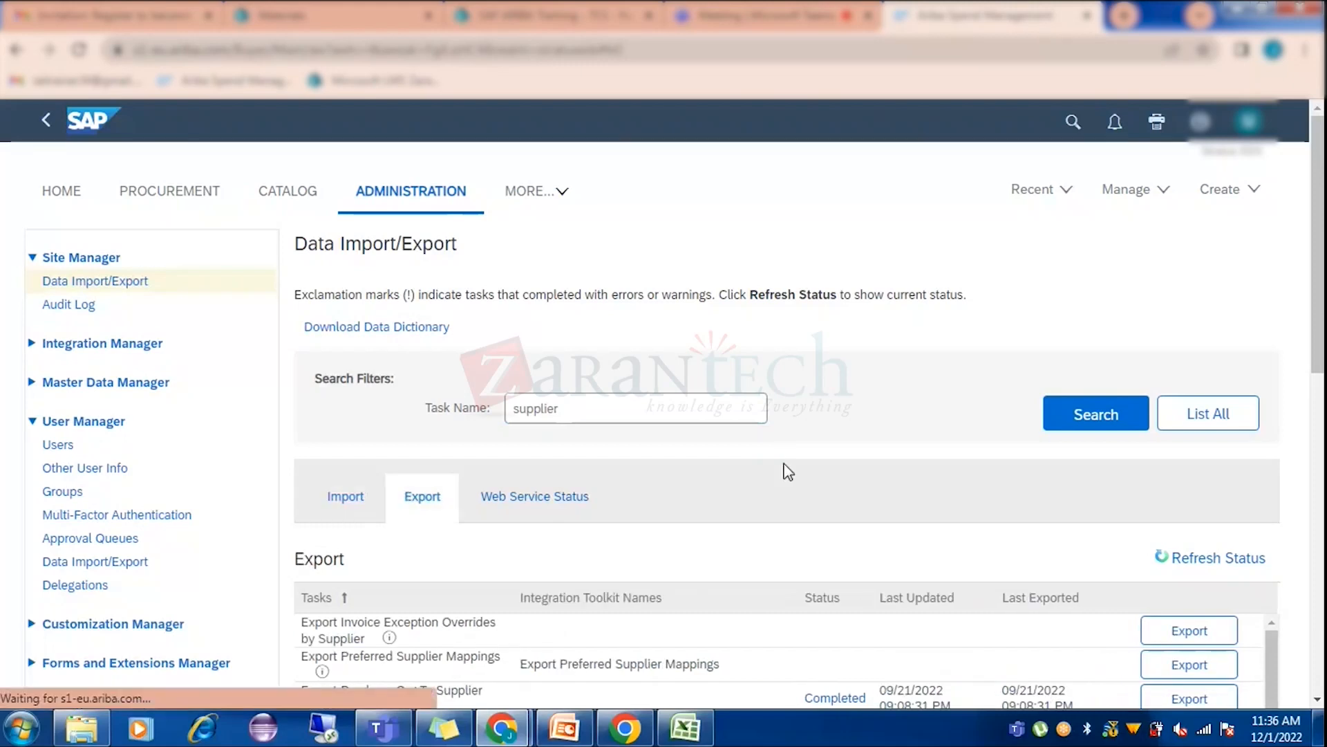
{"action": "scroll", "coordinate": [788, 472], "scroll_direction": "down", "scroll_amount": 3}
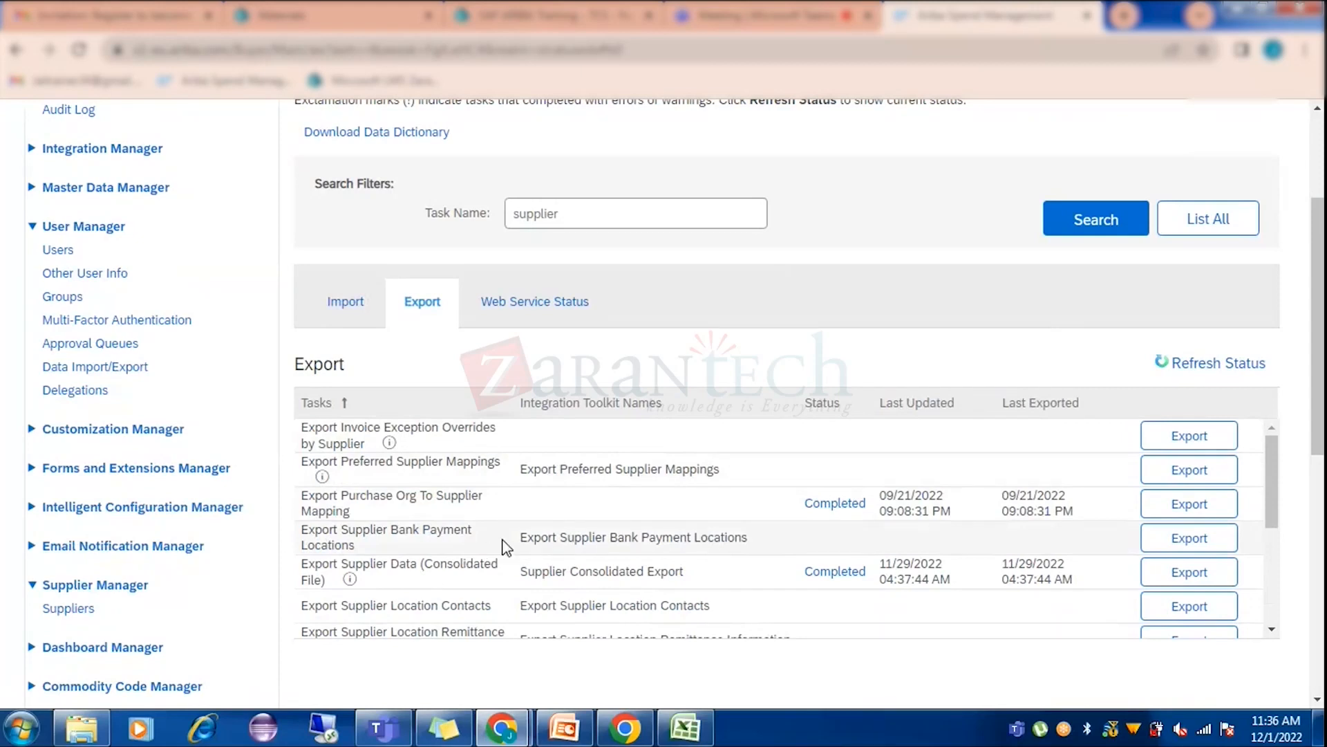
{"action": "scroll", "coordinate": [582, 515], "scroll_direction": "down", "scroll_amount": 3}
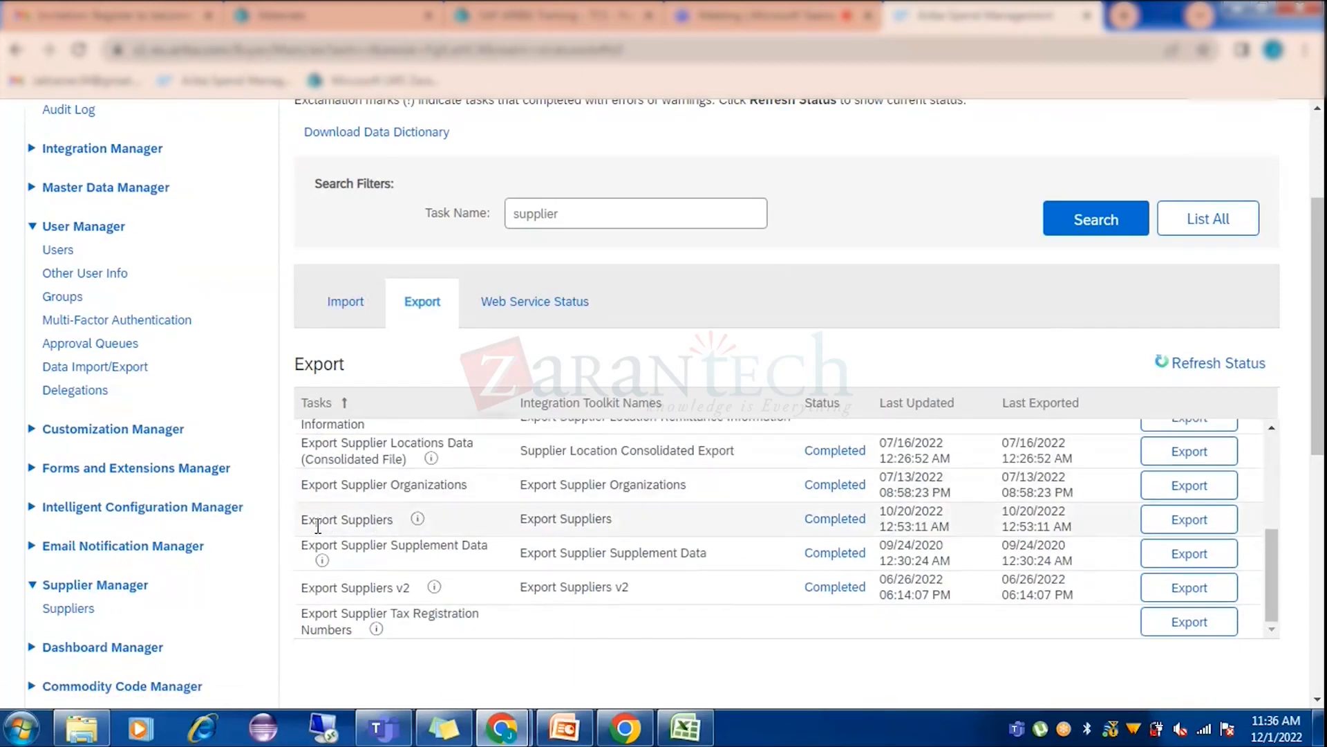
{"action": "left_click", "coordinate": [1207, 521]}
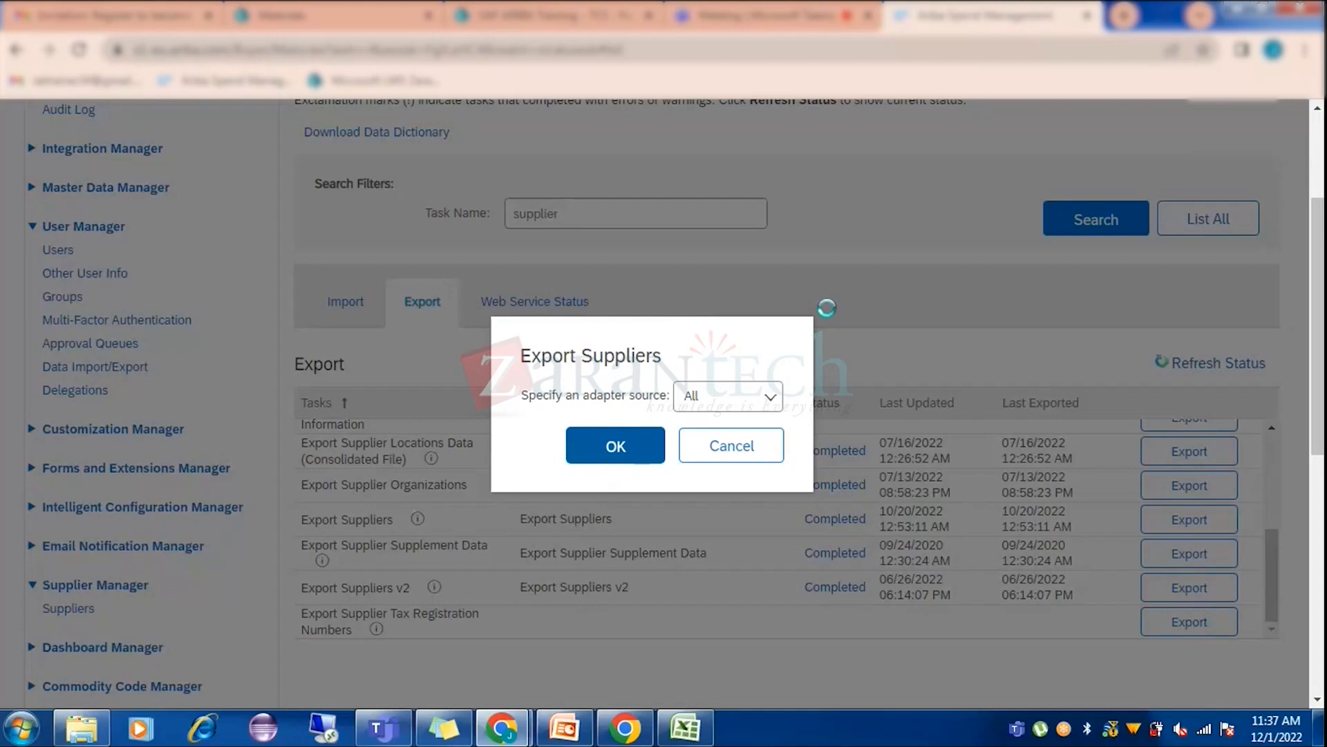
{"action": "key", "text": "Return"}
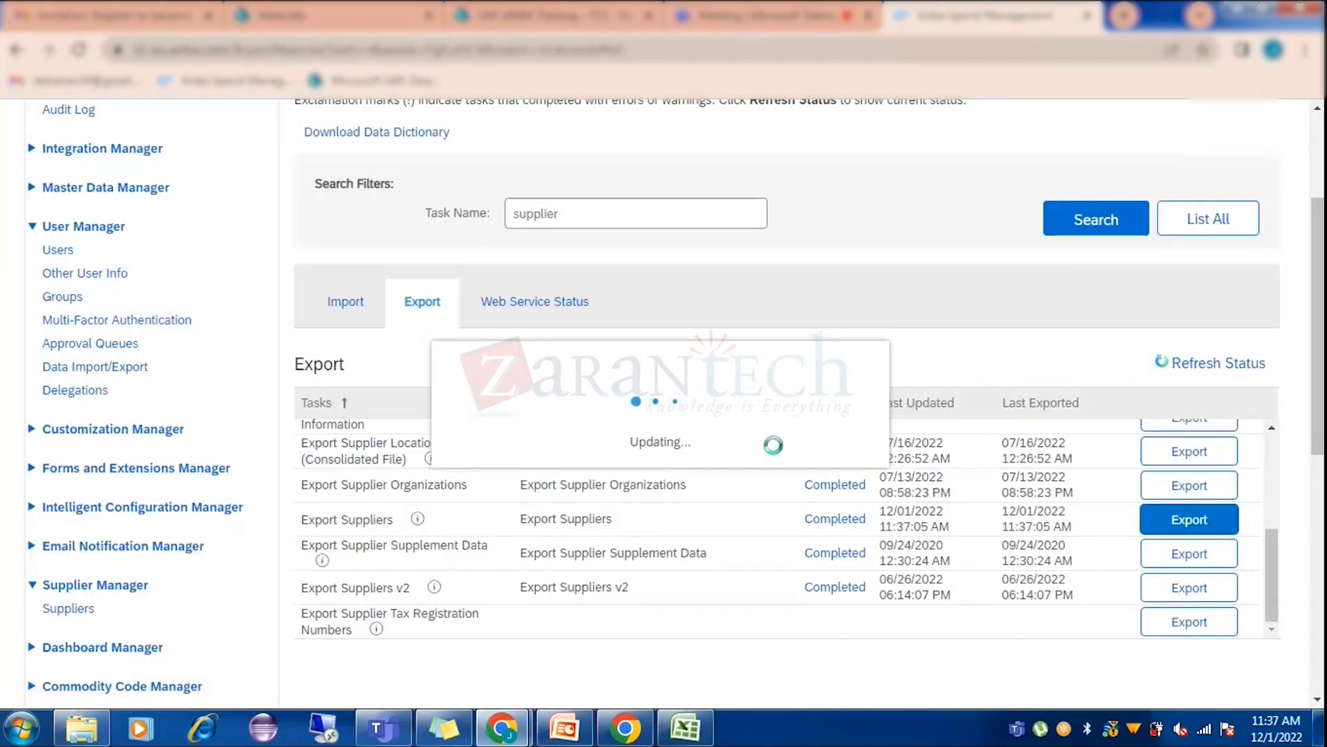
{"action": "left_click", "coordinate": [700, 738]}
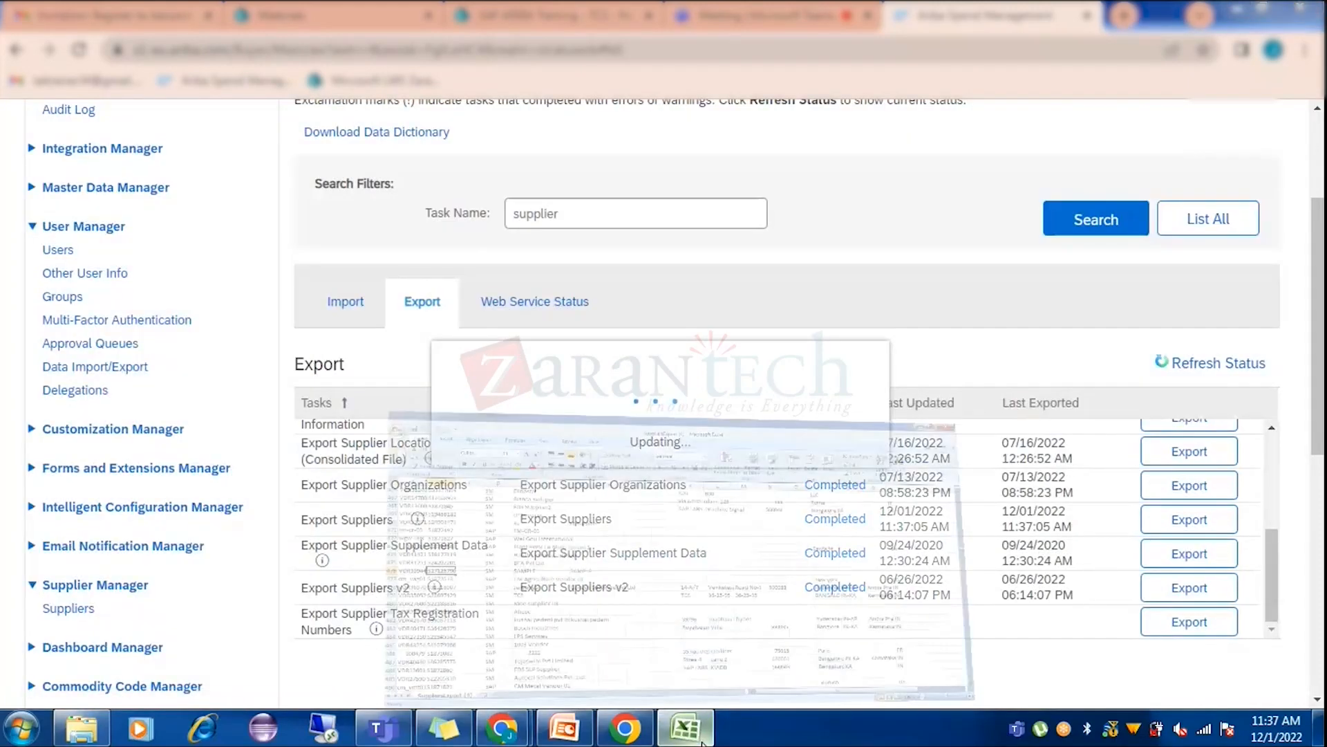
AutoFit every column of the SuppliersExport sheet and select the name1 column.
{"action": "scroll", "coordinate": [344, 402], "scroll_direction": "up", "scroll_amount": 10}
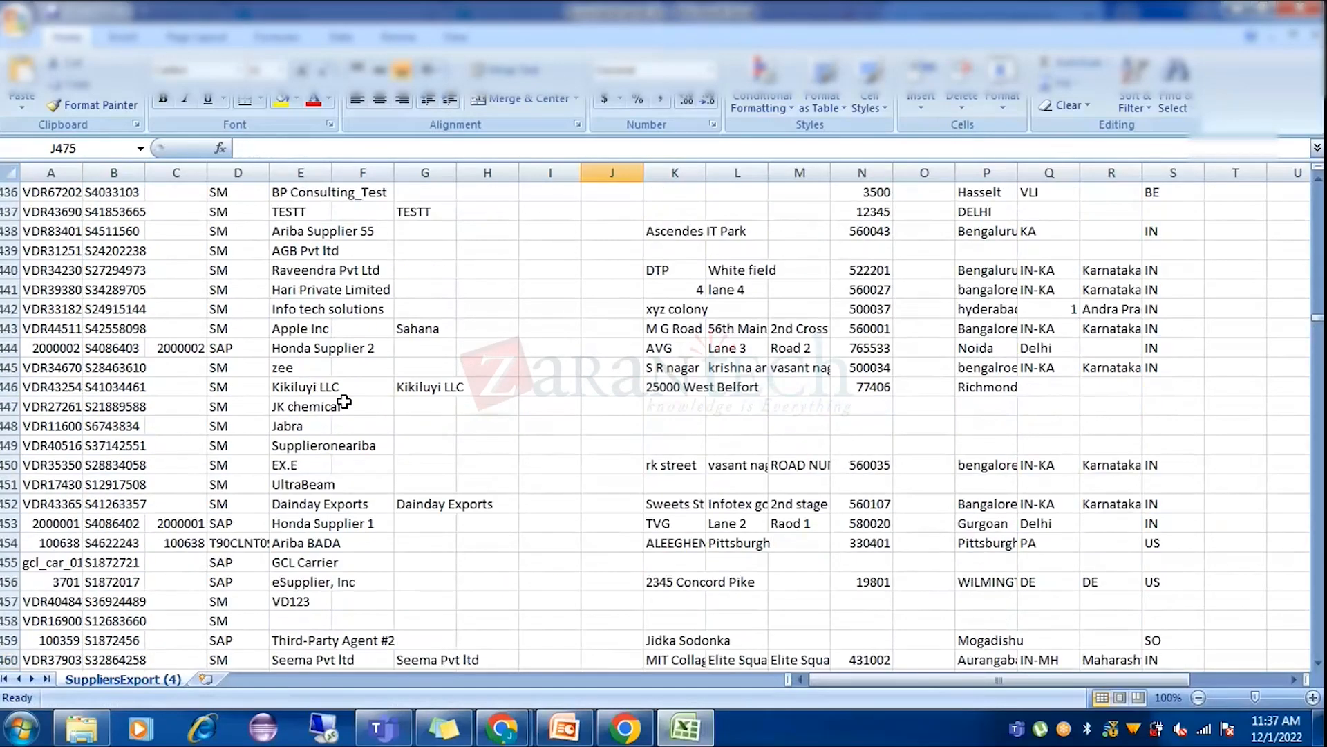
{"action": "scroll", "coordinate": [343, 402], "scroll_direction": "up", "scroll_amount": 12}
{"action": "left_click_drag", "start_coordinate": [1318, 314], "coordinate": [1318, 185]}
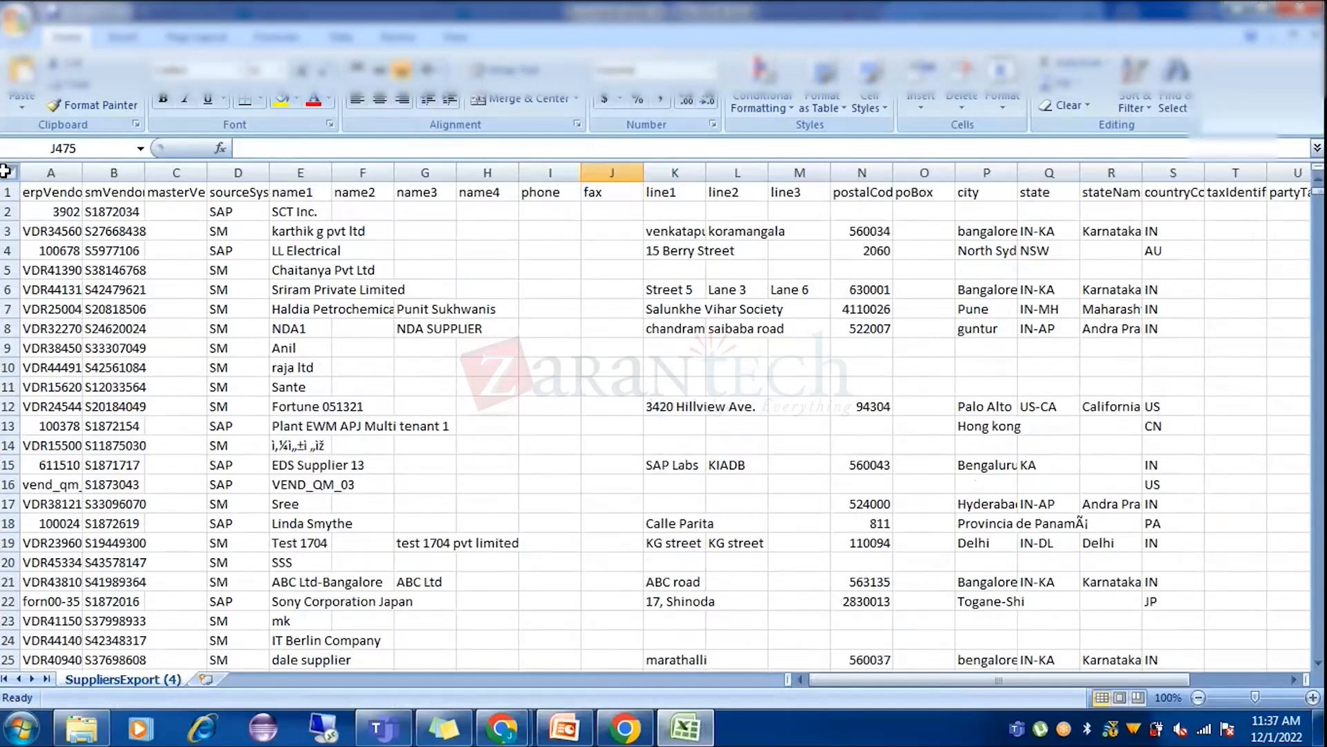
{"action": "left_click", "coordinate": [9, 172]}
{"action": "double_click", "coordinate": [82, 172]}
{"action": "left_click", "coordinate": [430, 228]}
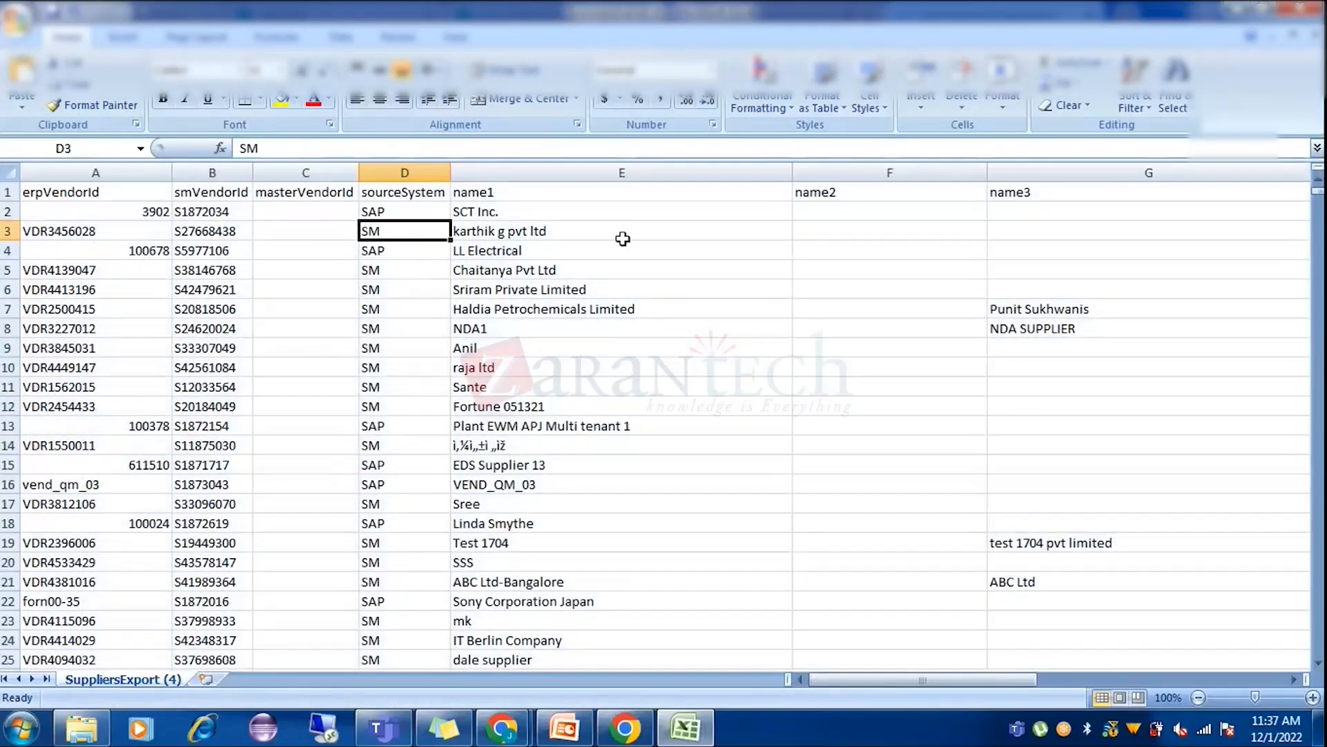
{"action": "left_click", "coordinate": [560, 169]}
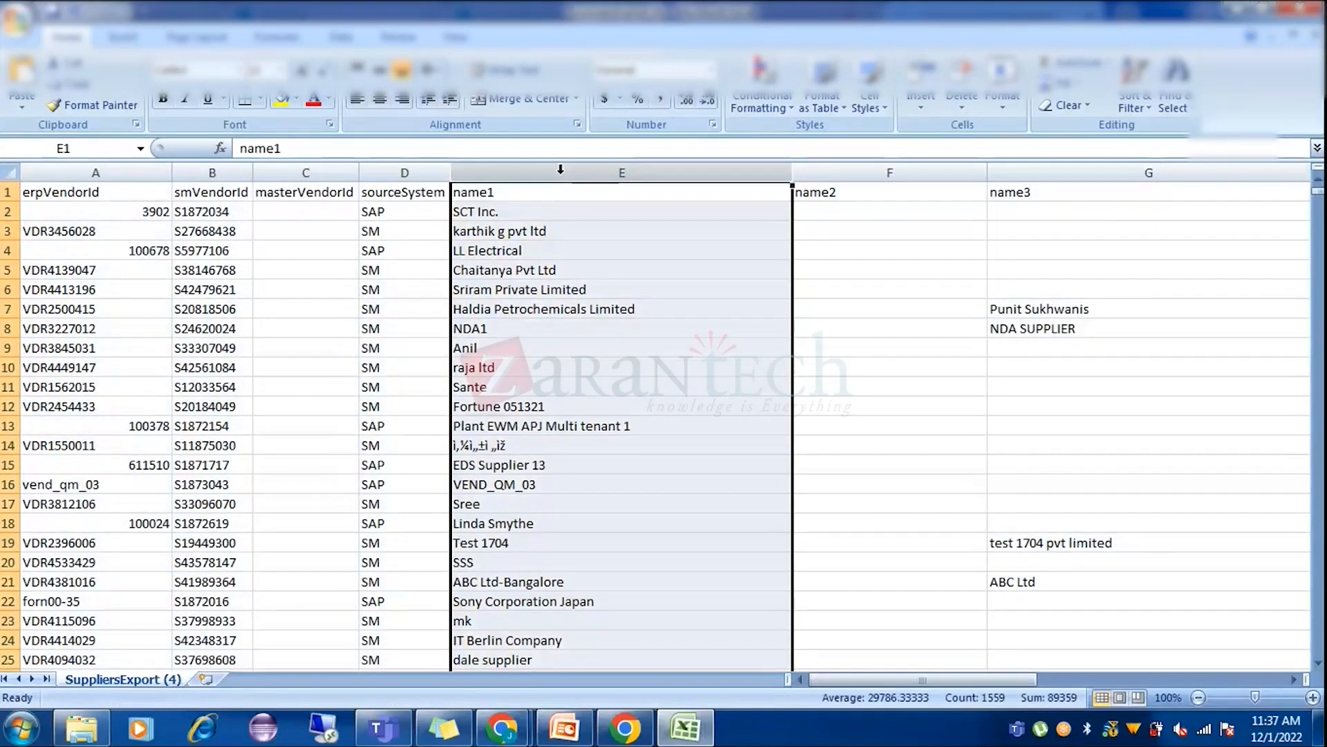
Find aribatest338 pvt ltd in the names, then minimize Excel to the Ariba export page.
{"action": "key", "text": "ctrl+f"}
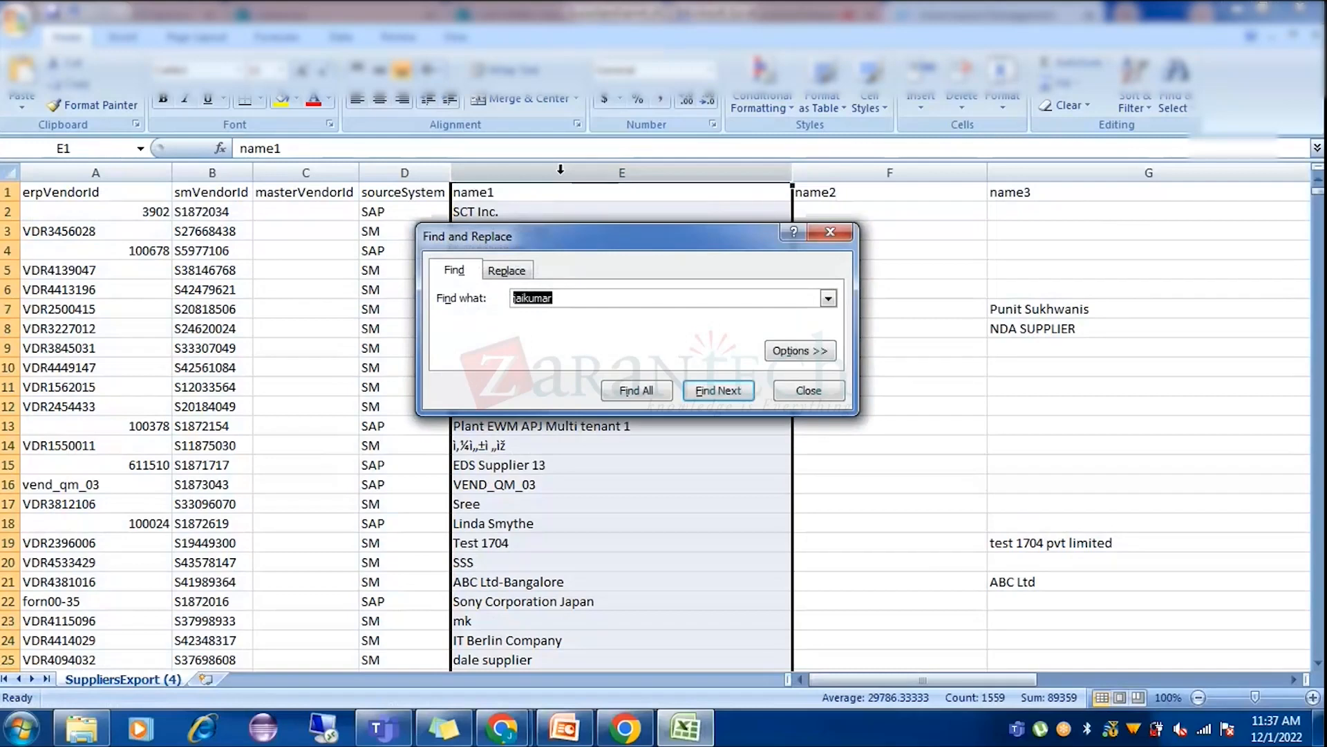
{"action": "type", "text": "38"}
{"action": "key", "text": "Return"}
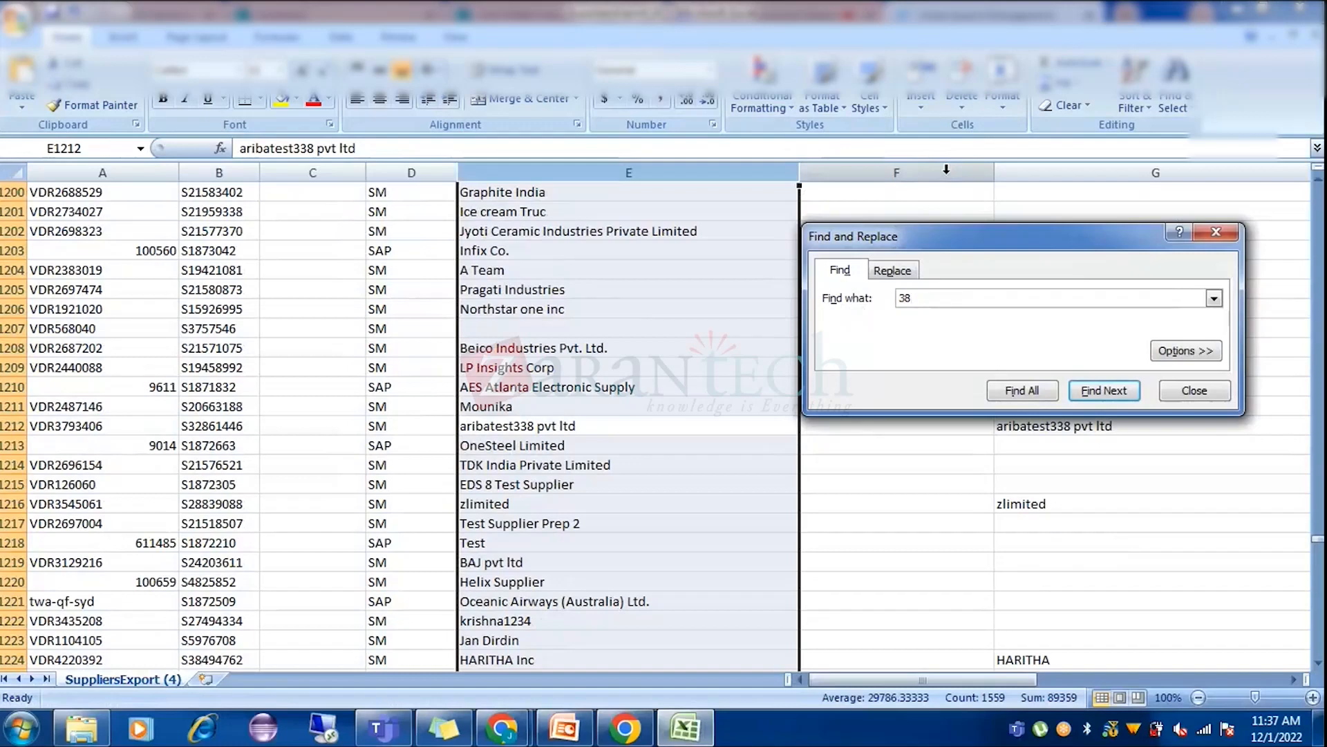
{"action": "left_click", "coordinate": [1194, 390]}
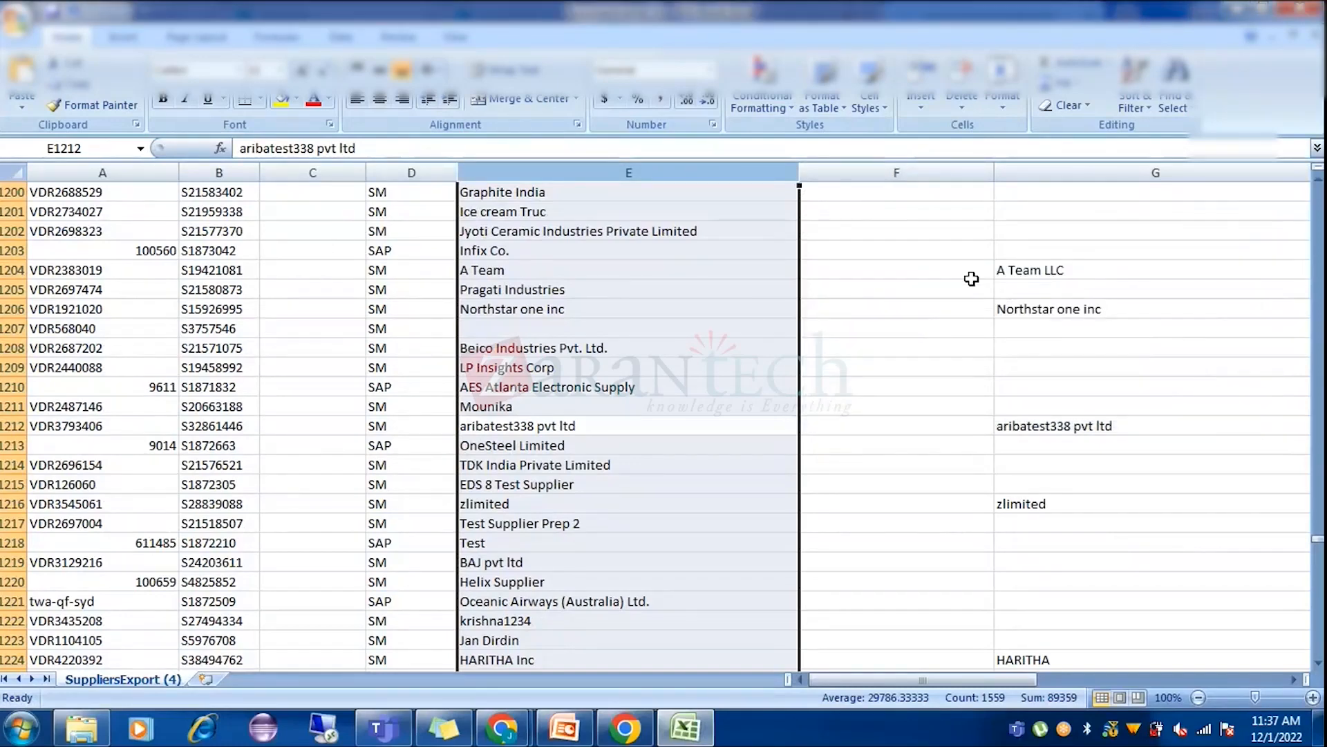
{"action": "left_click", "coordinate": [972, 278]}
{"action": "scroll", "coordinate": [982, 298], "scroll_direction": "up", "scroll_amount": 6}
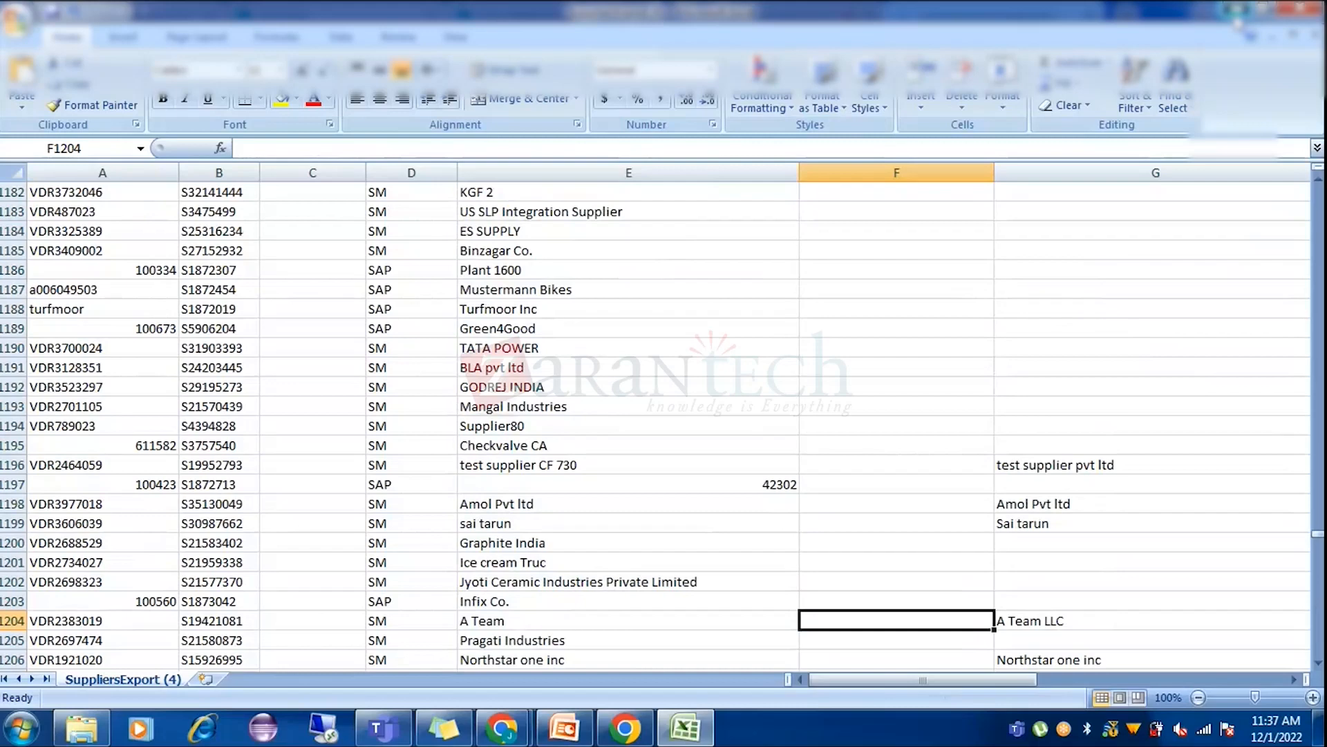
{"action": "left_click", "coordinate": [1236, 11]}
Show the downloaded SupplierExport.zip in its folder, dismissing the WinZip evaluation notices.
{"action": "left_click", "coordinate": [114, 686]}
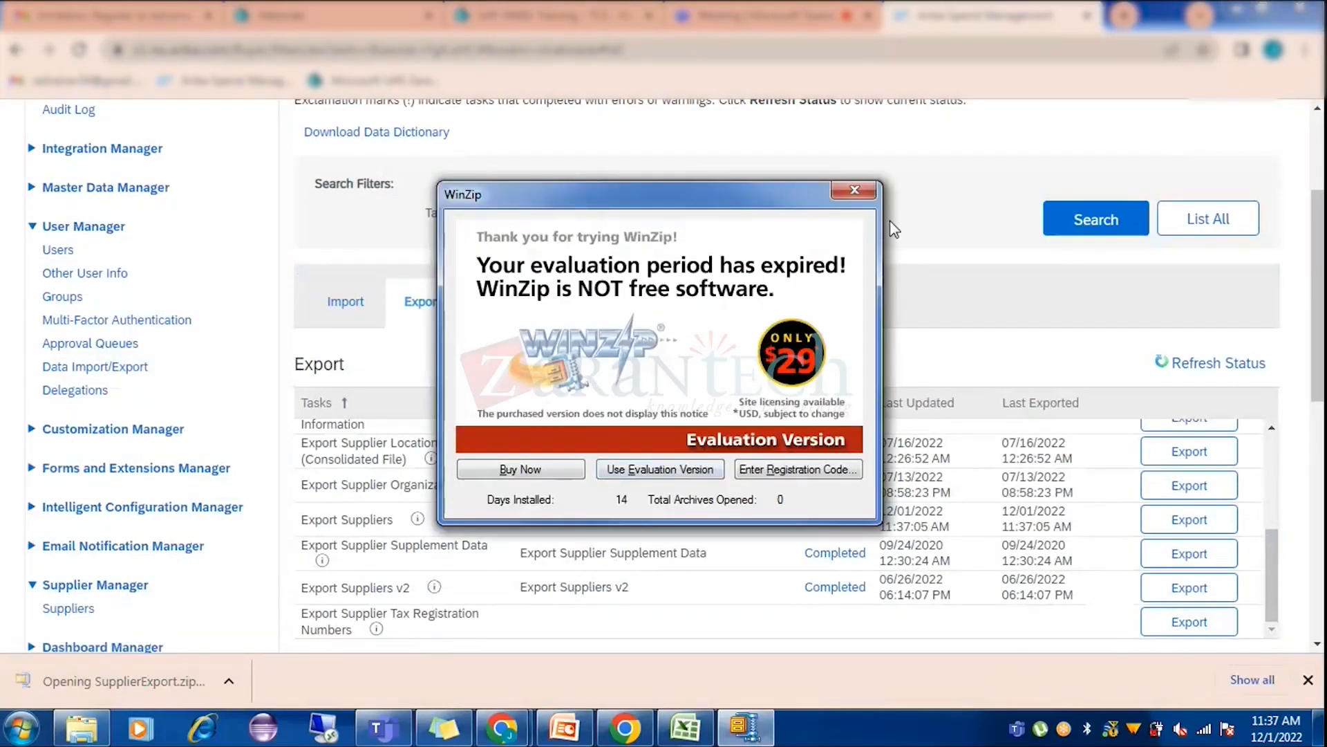
{"action": "left_click", "coordinate": [863, 189]}
{"action": "left_click", "coordinate": [203, 690]}
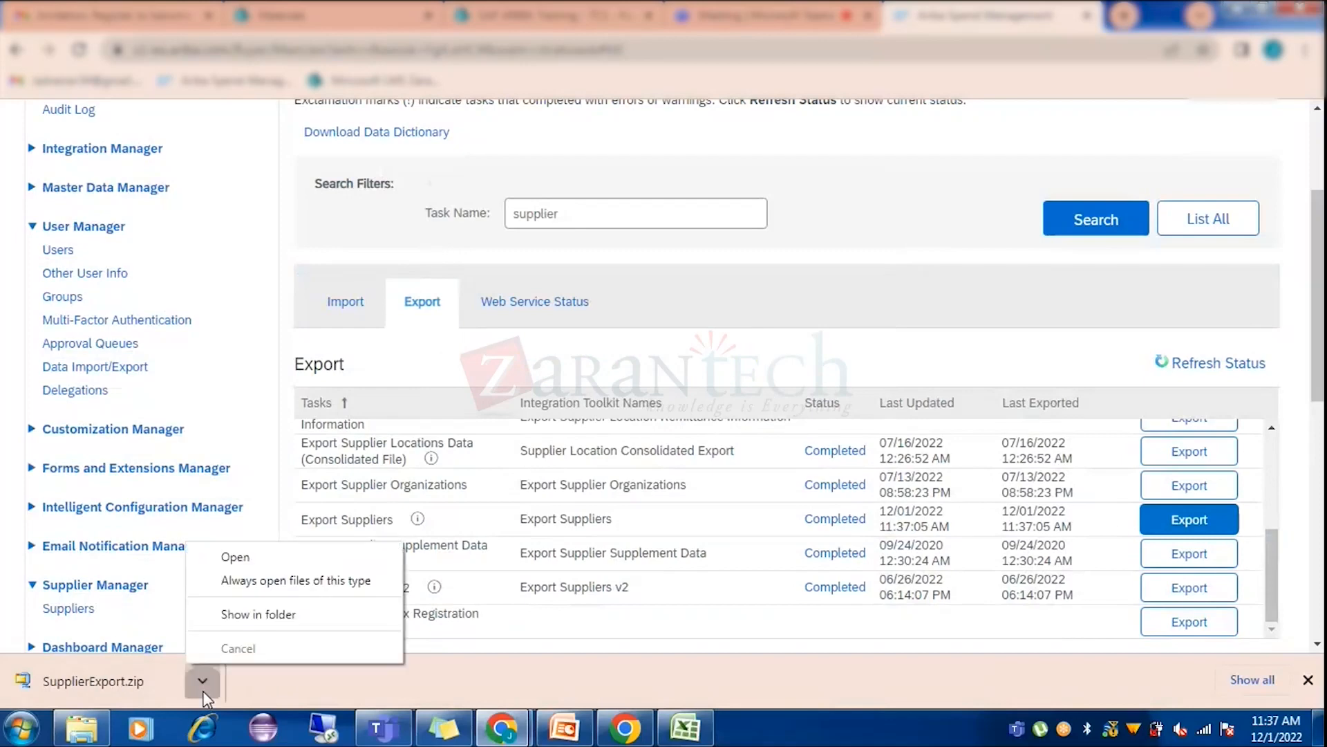
{"action": "left_click", "coordinate": [260, 614]}
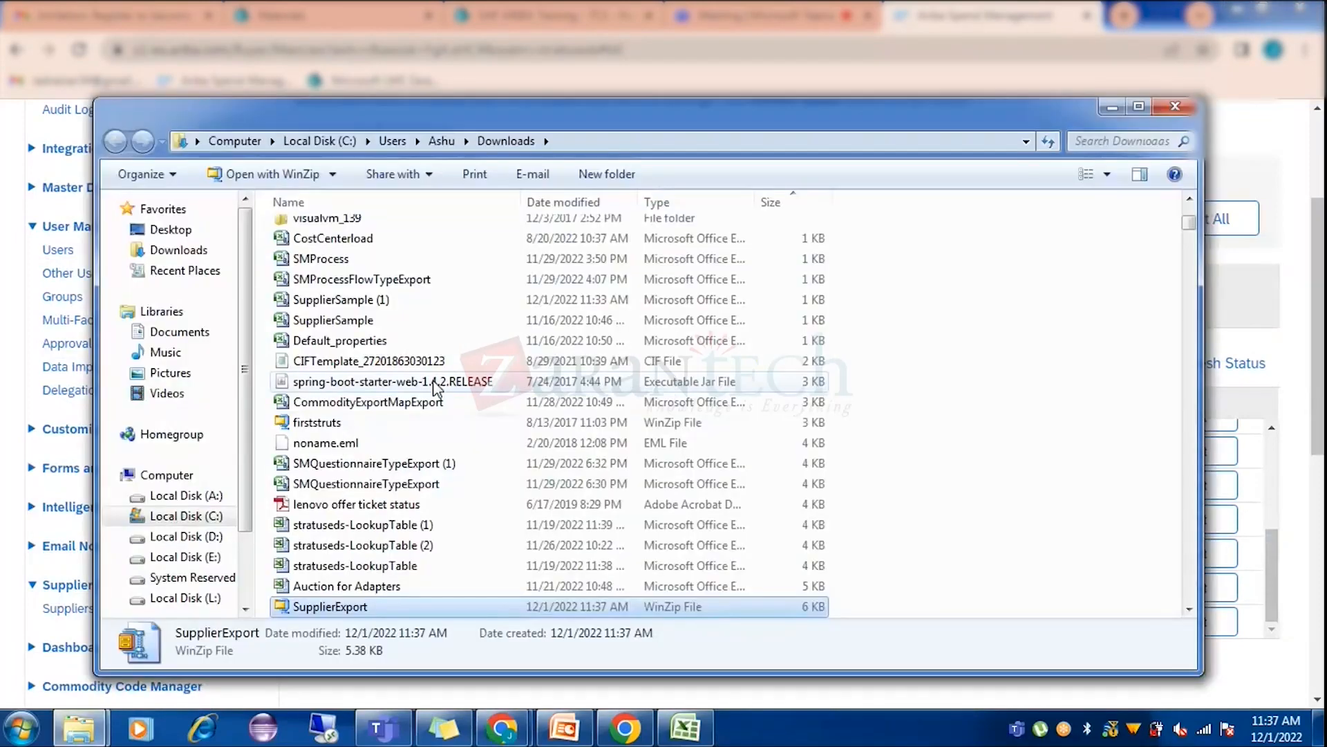
{"action": "double_click", "coordinate": [353, 609]}
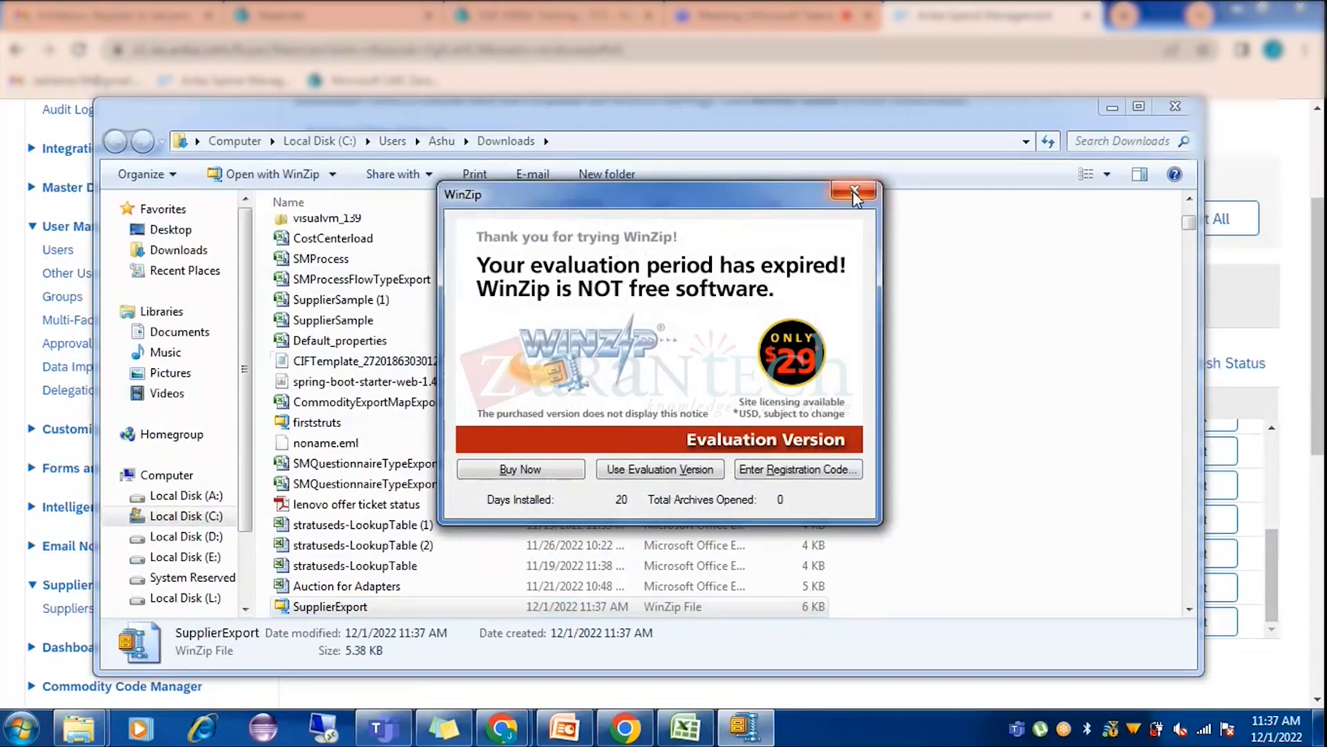
{"action": "left_click", "coordinate": [855, 197]}
Open SupplierExport.zip with WinRAR and open Supplier.csv from it in Excel.
{"action": "right_click", "coordinate": [342, 610]}
{"action": "mouse_move", "coordinate": [527, 241]}
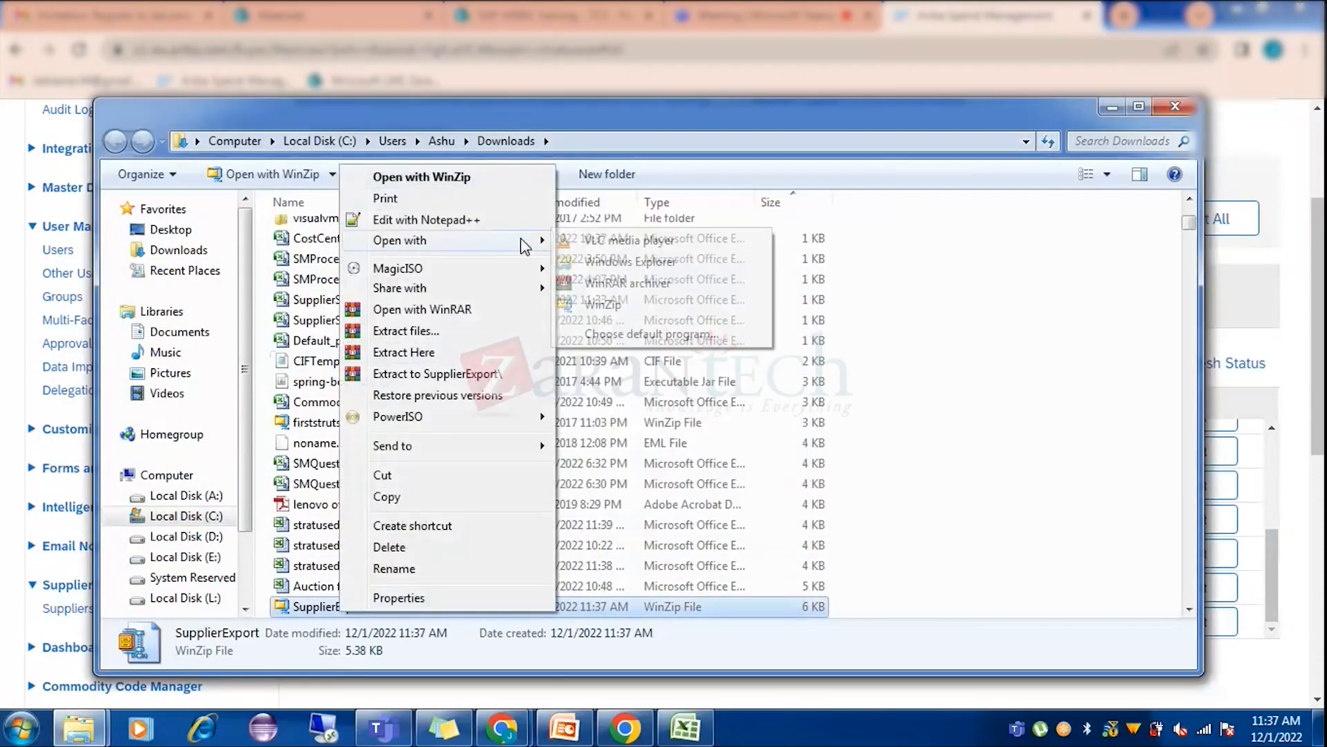
{"action": "left_click", "coordinate": [631, 289]}
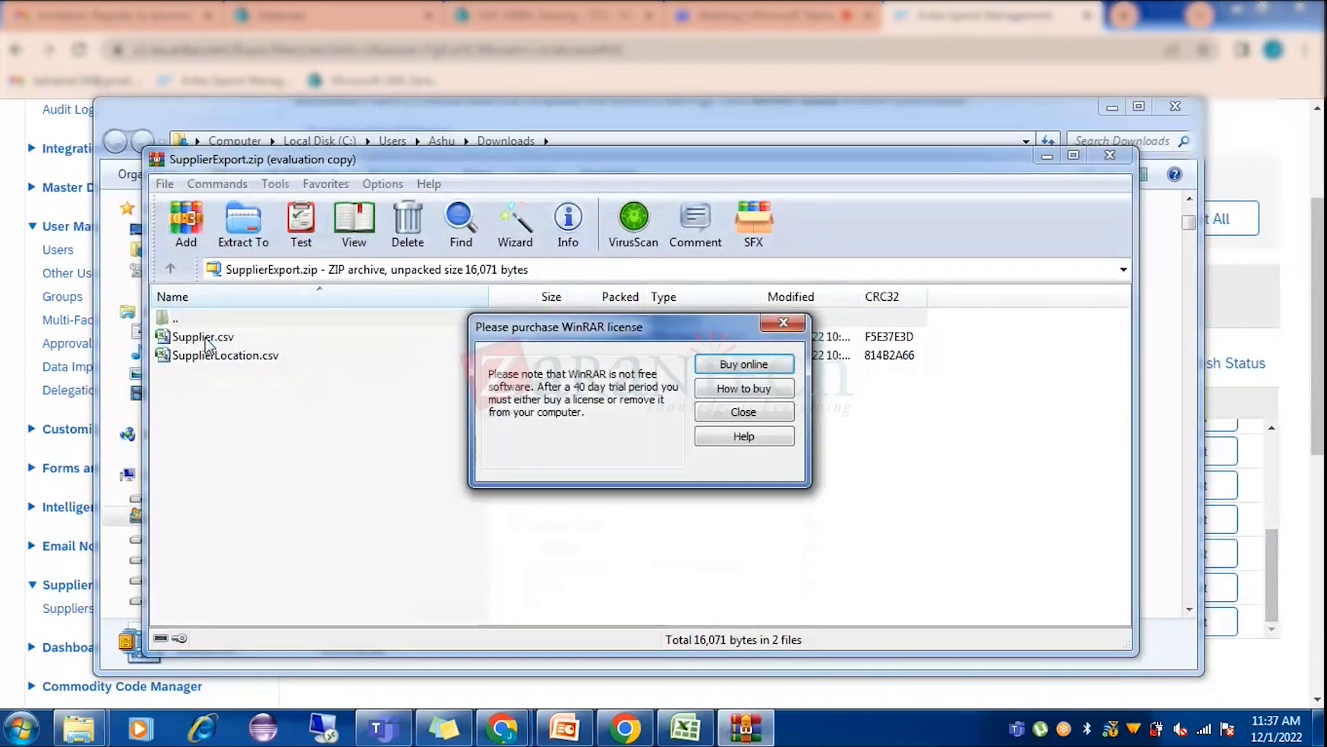
{"action": "key", "text": "Escape"}
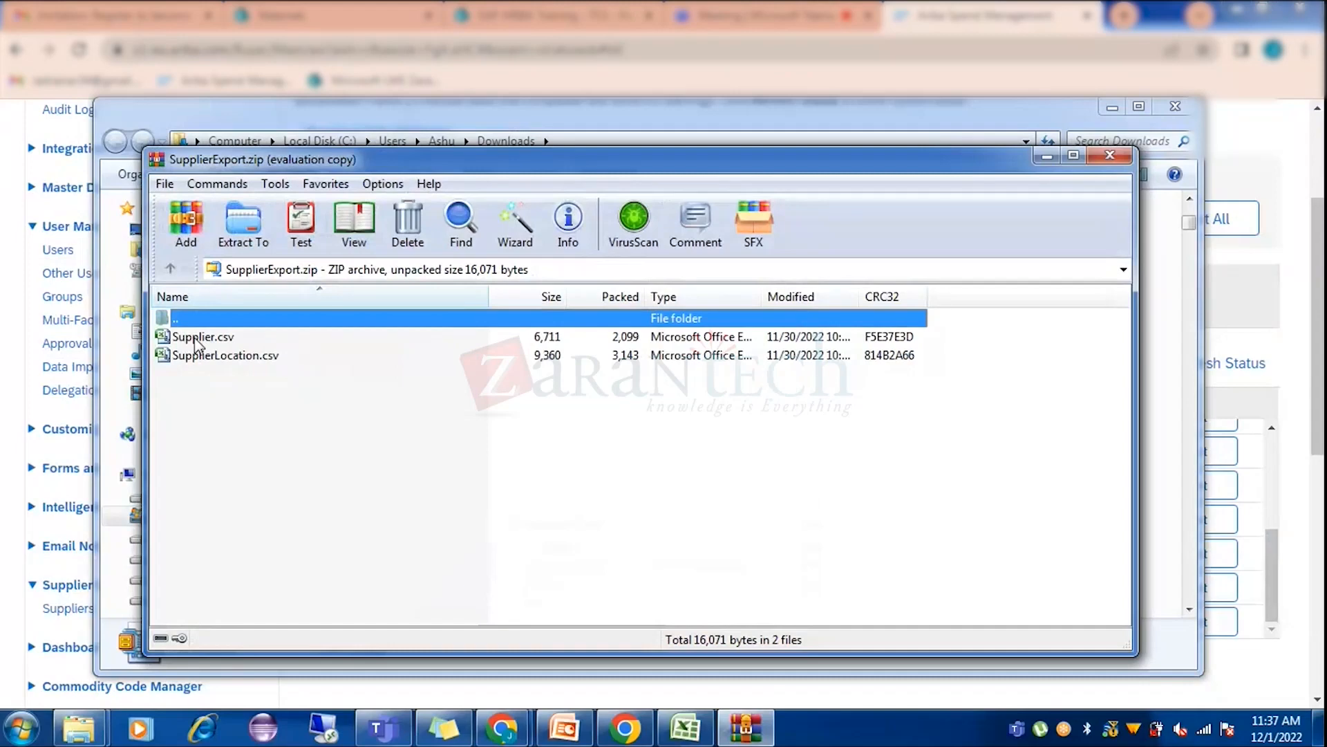
{"action": "double_click", "coordinate": [197, 339]}
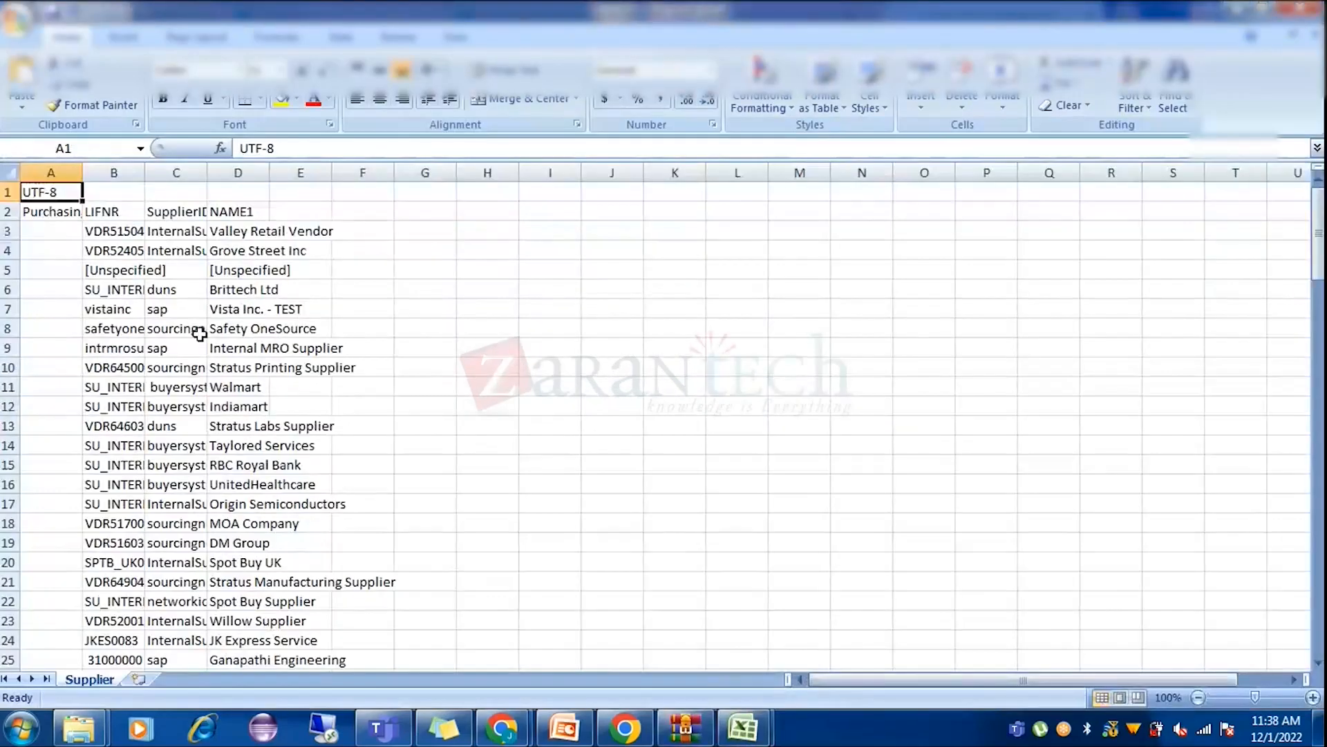
Autofit every column on the Supplier sheet and search it for 'jai', finding nothing.
{"action": "left_click", "coordinate": [10, 172]}
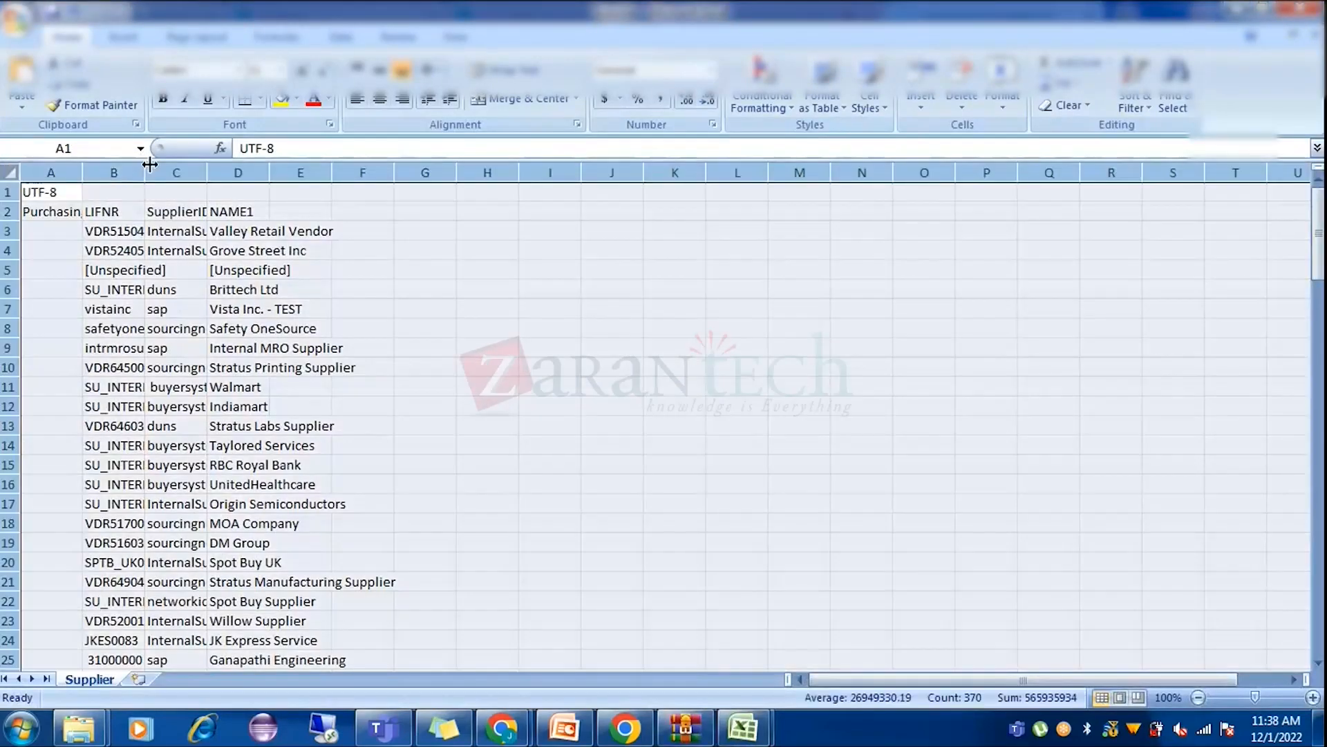
{"action": "double_click", "coordinate": [142, 171]}
{"action": "left_click", "coordinate": [330, 272]}
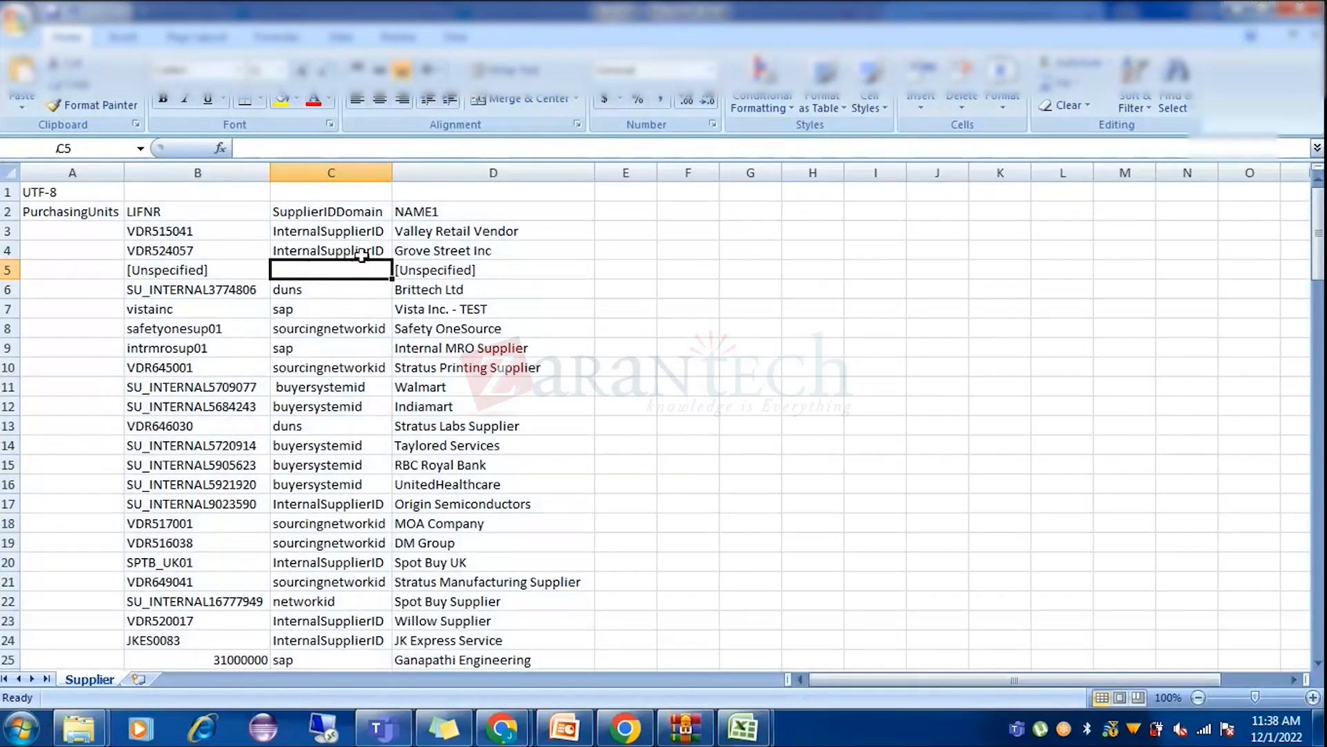
{"action": "key", "text": "ctrl+f"}
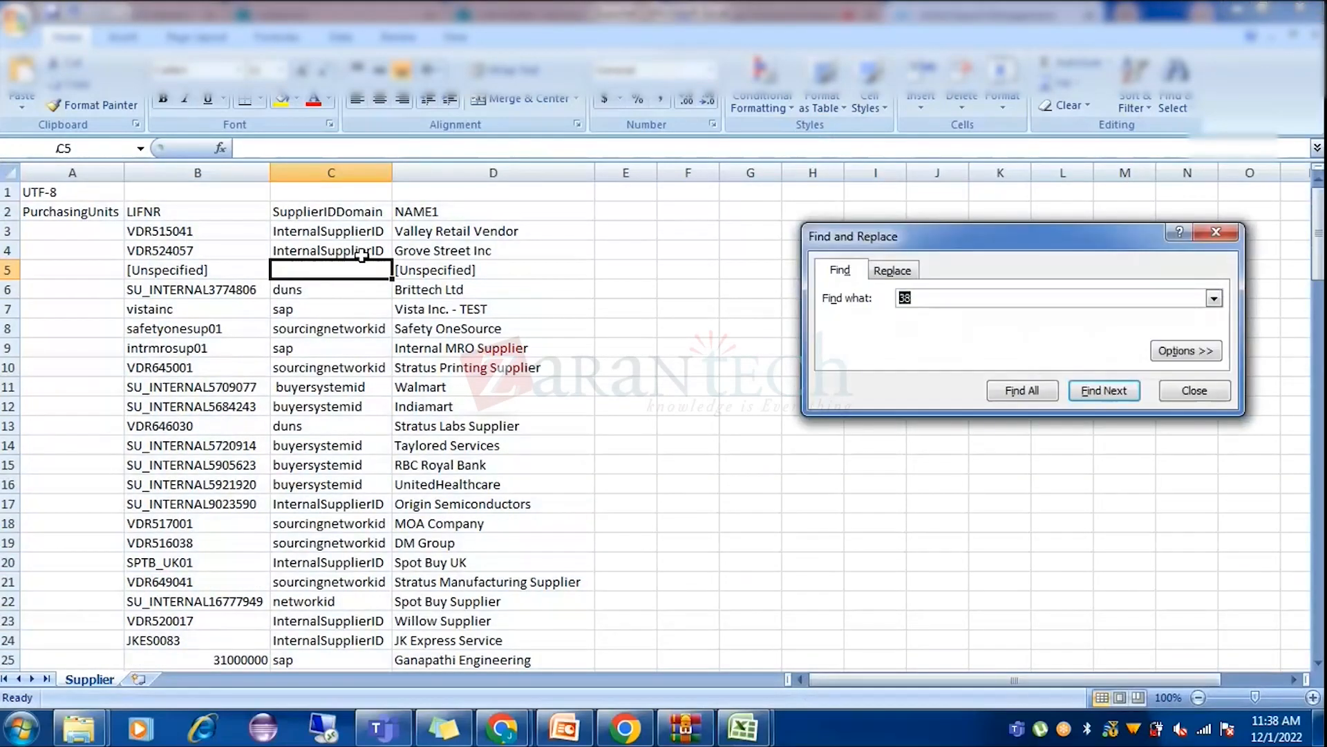
{"action": "key", "text": "Return"}
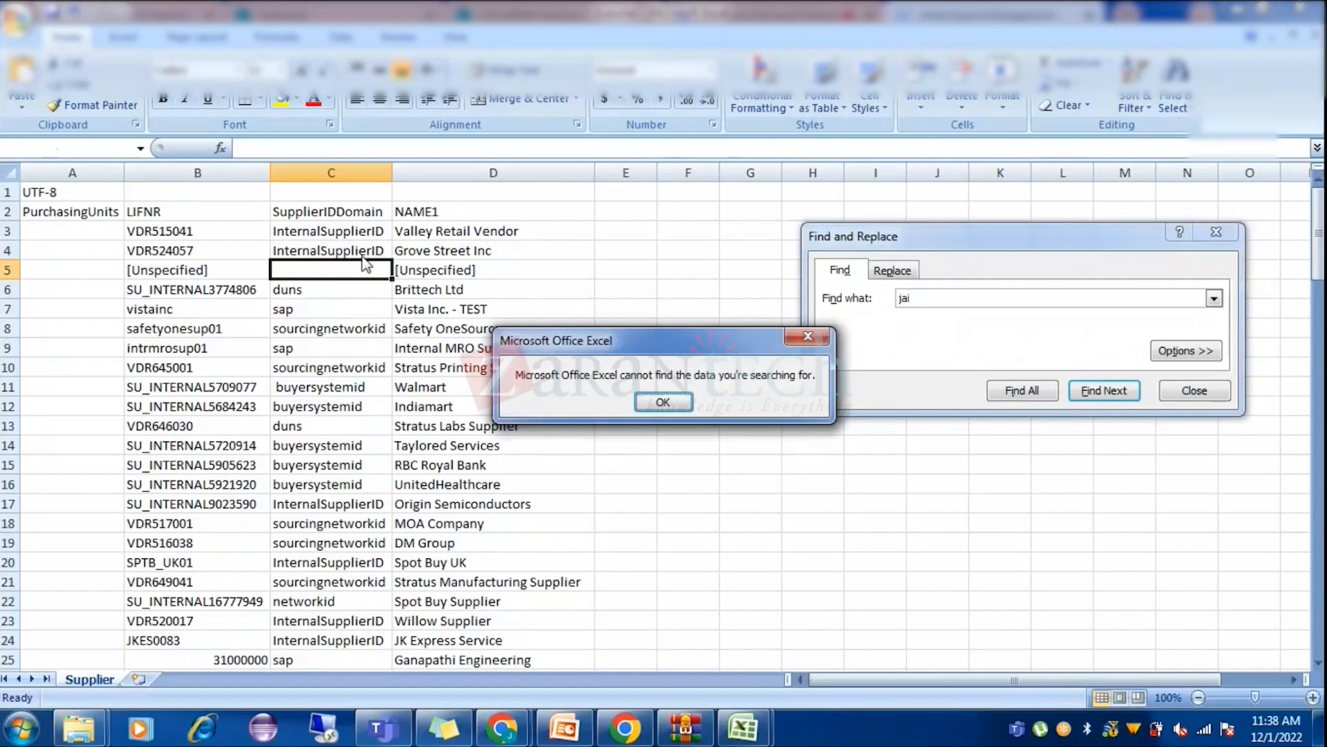
{"action": "key", "text": "Return"}
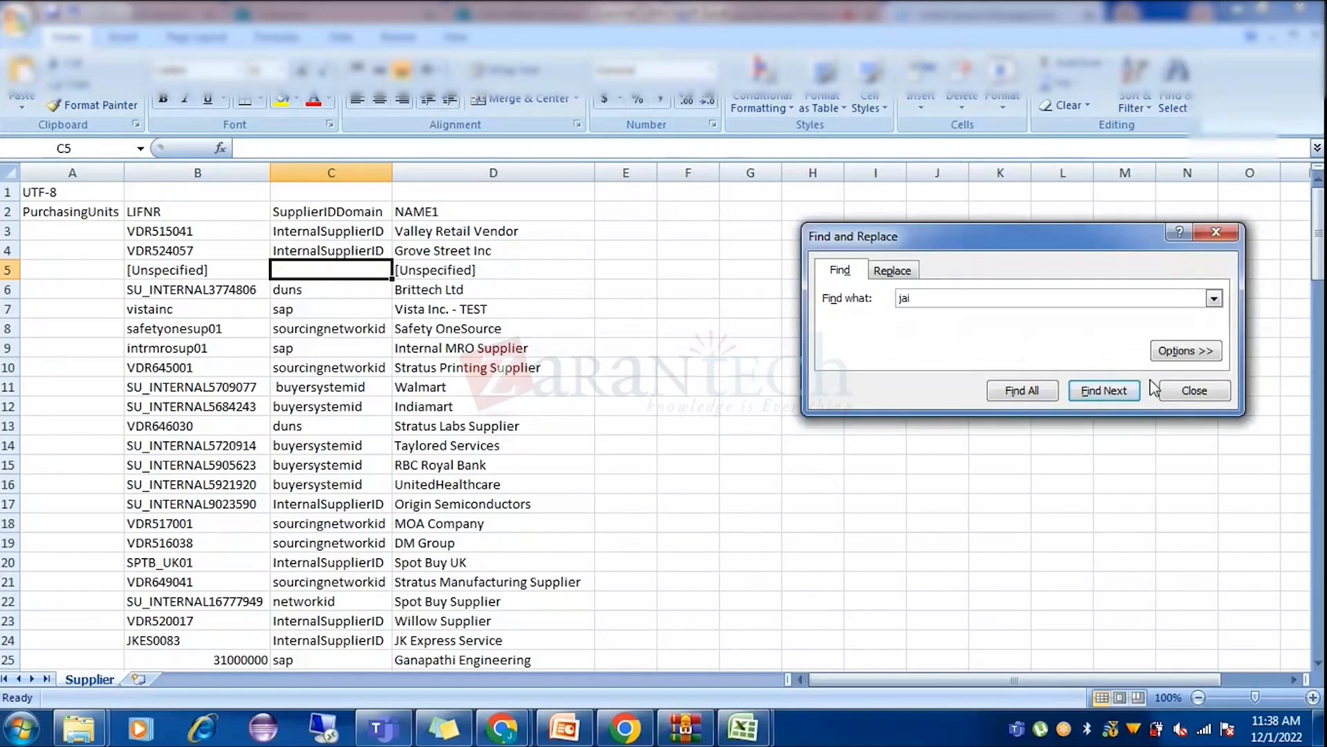
{"action": "left_click", "coordinate": [1183, 392]}
Select the NAME1 column and then header row 2.
{"action": "left_click", "coordinate": [584, 317]}
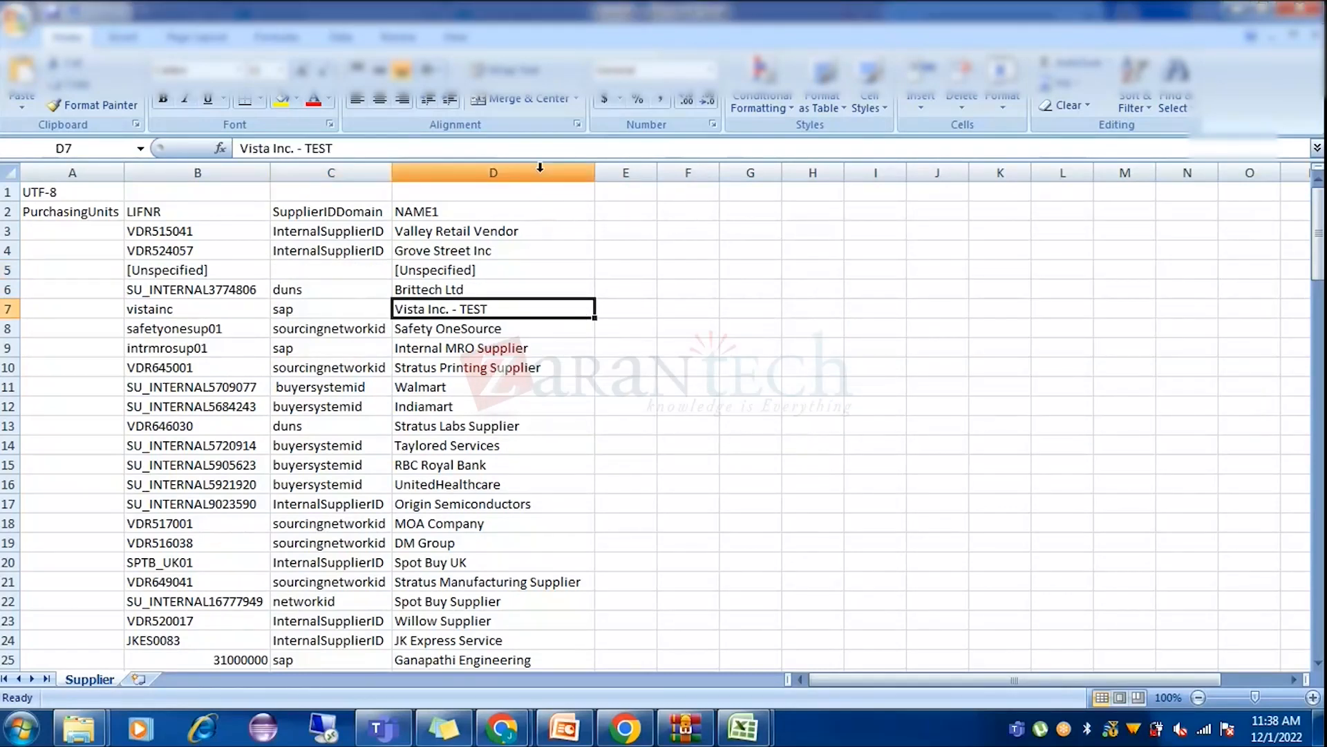
{"action": "left_click", "coordinate": [540, 167]}
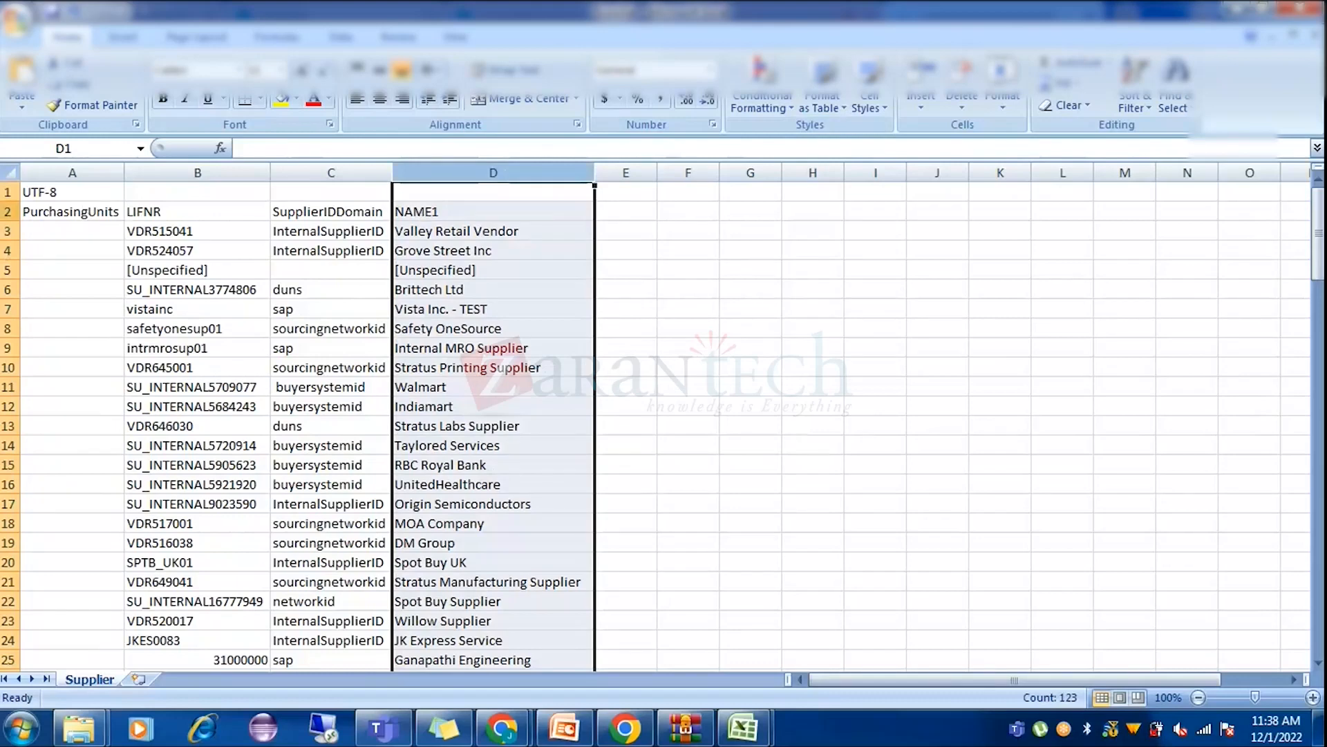
{"action": "left_click", "coordinate": [8, 211]}
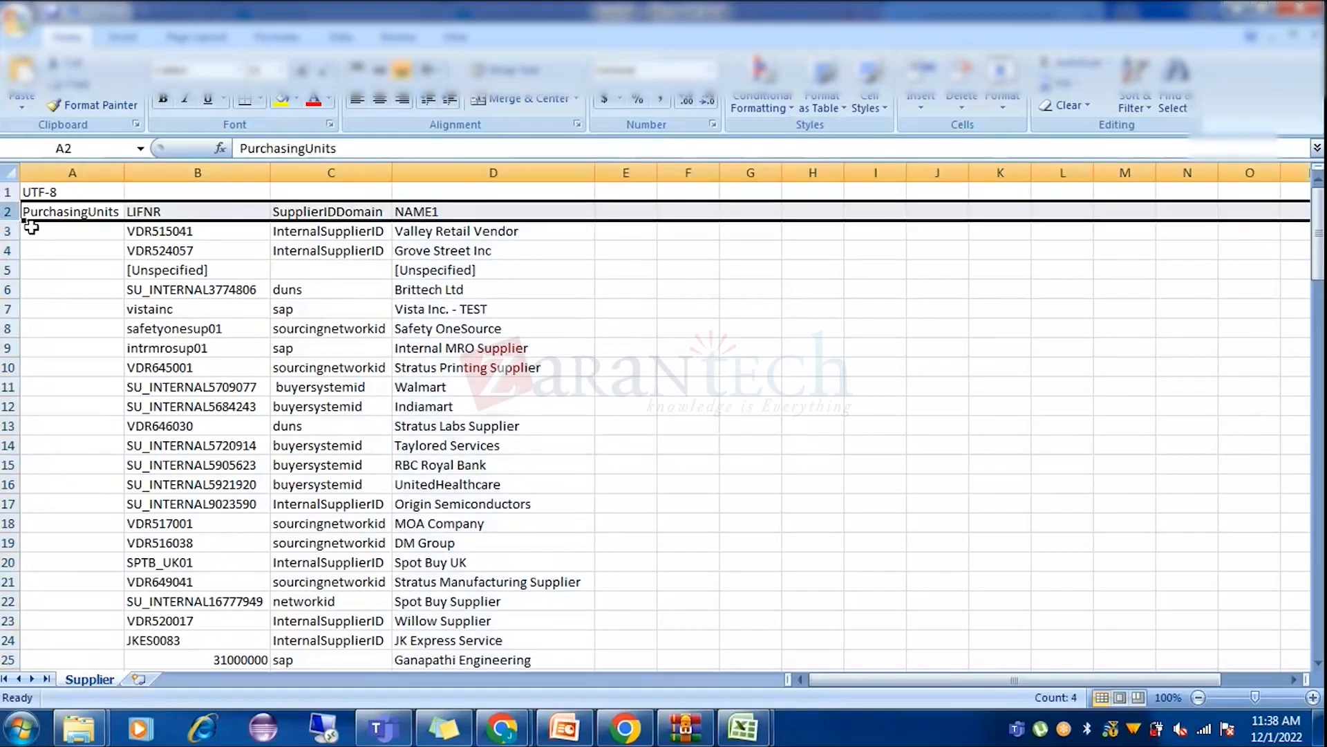
Turn on AutoFilter and filter NAME1 to names equal to 'jai'.
{"action": "key", "text": "ctrl+shift+l"}
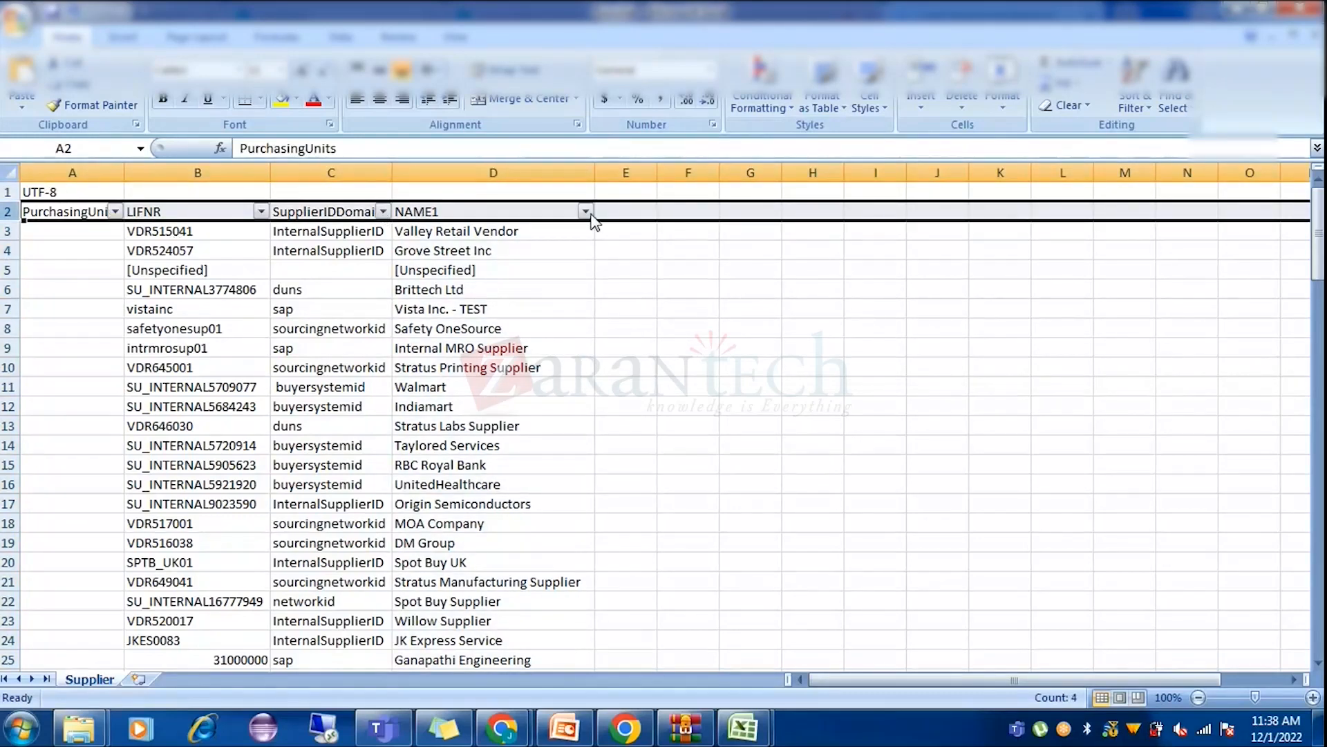
{"action": "left_click", "coordinate": [585, 210]}
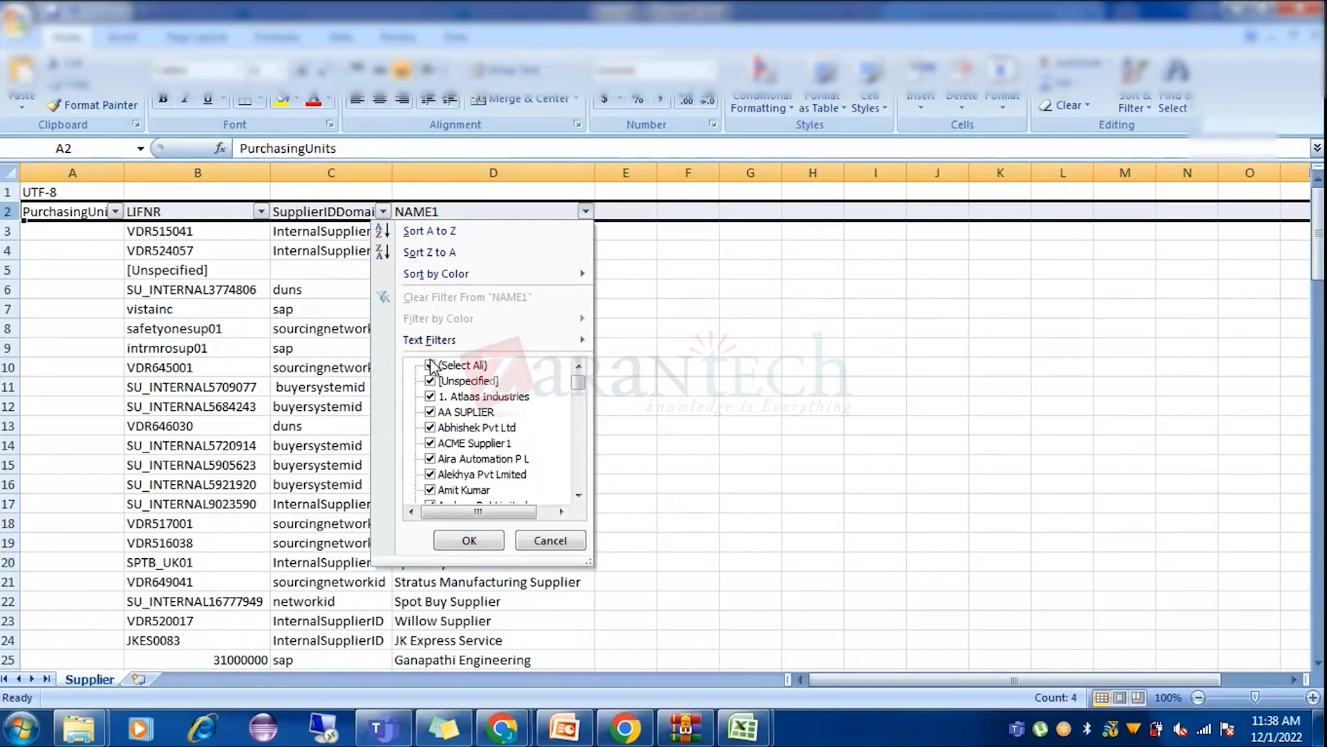
{"action": "mouse_move", "coordinate": [504, 343]}
{"action": "left_click", "coordinate": [658, 343]}
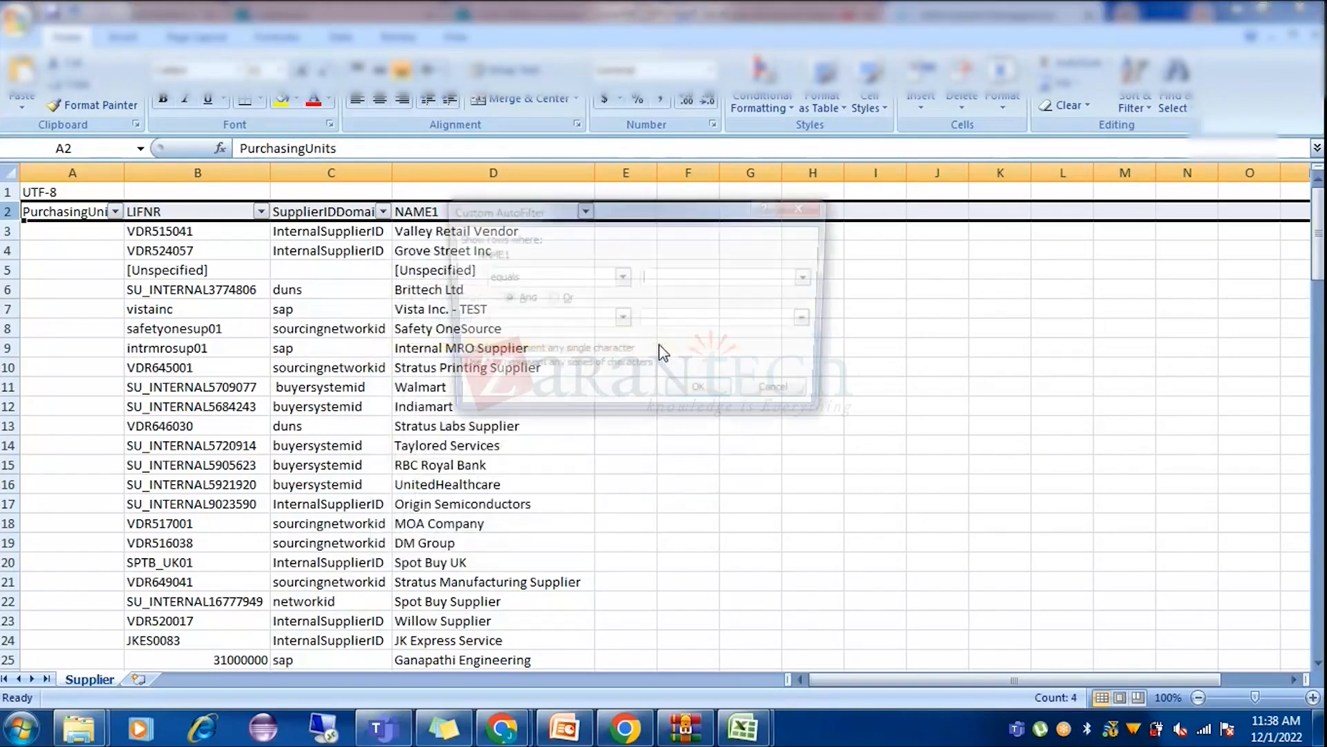
{"action": "key", "text": "Return"}
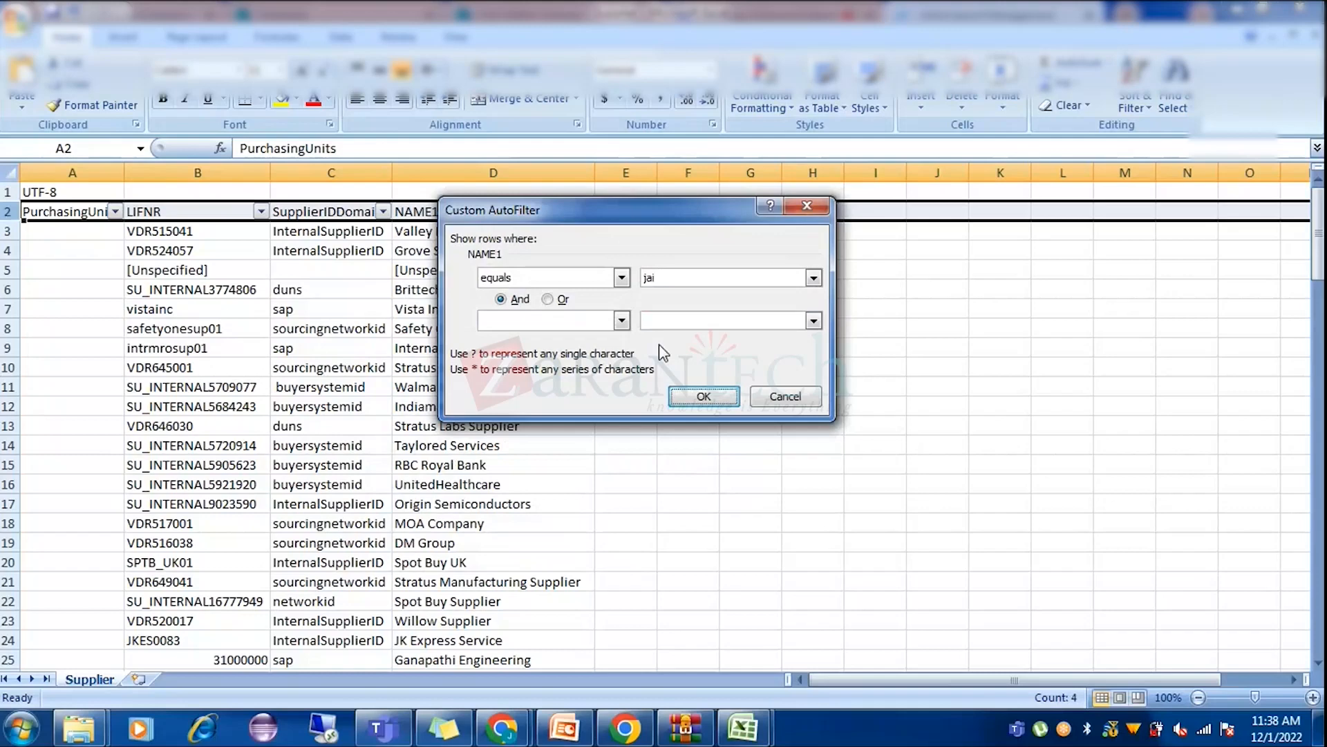
{"action": "left_click", "coordinate": [586, 365]}
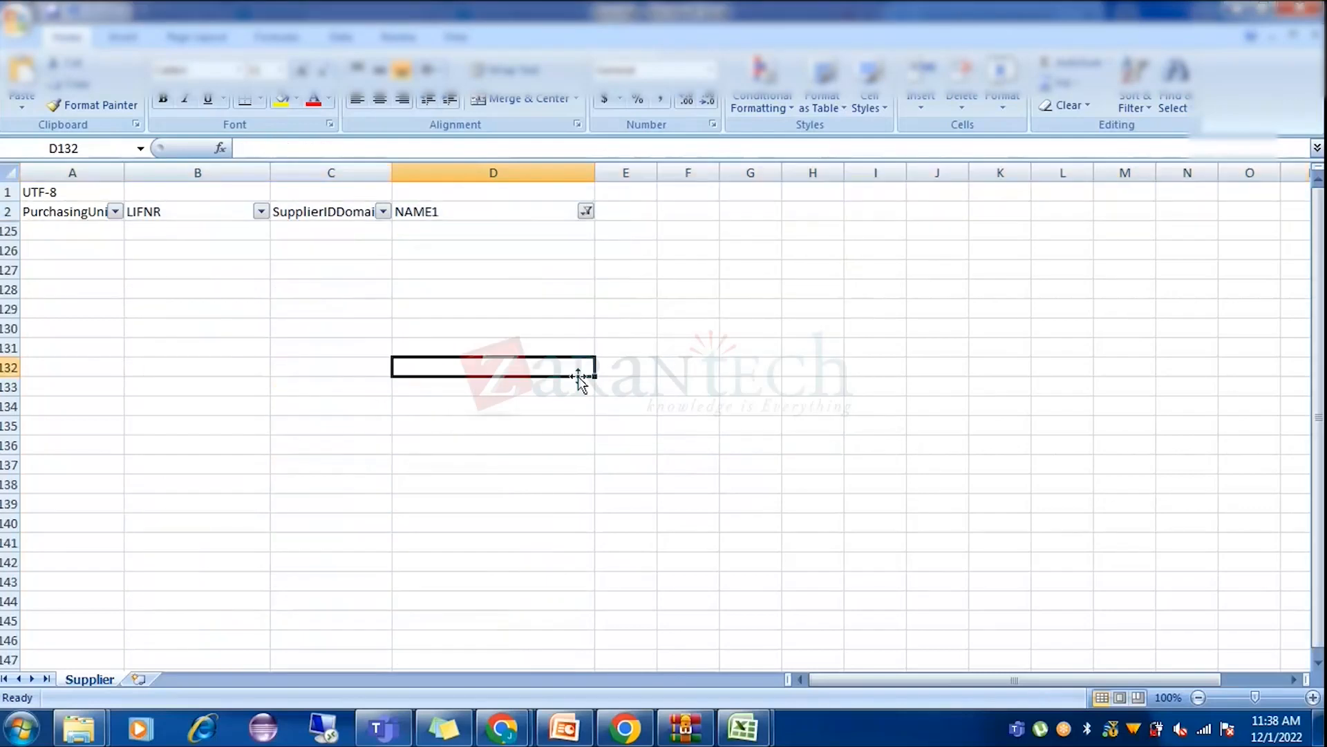
{"action": "scroll", "coordinate": [581, 379], "scroll_direction": "down", "scroll_amount": 3}
{"action": "scroll", "coordinate": [581, 379], "scroll_direction": "up", "scroll_amount": 3}
Clear the NAME1 filter so every supplier row shows again.
{"action": "left_click", "coordinate": [586, 211]}
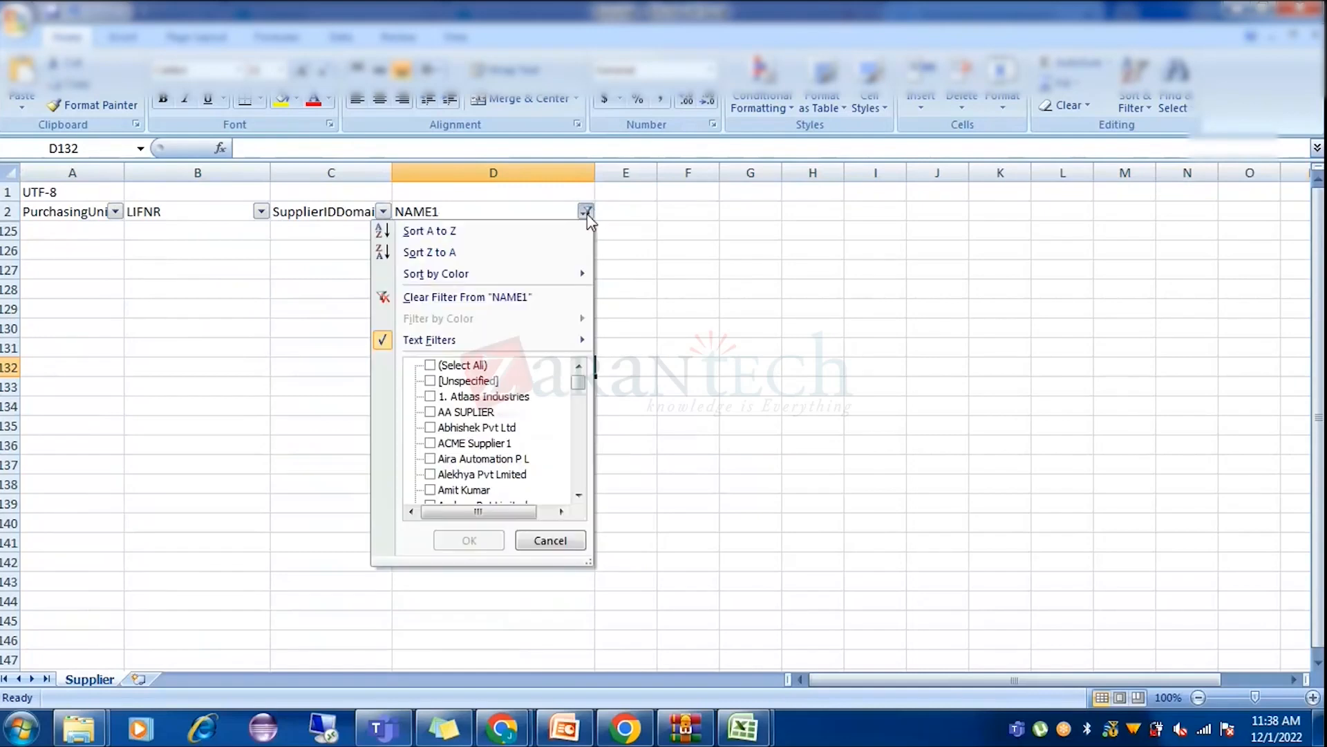
{"action": "left_click", "coordinate": [490, 299]}
{"action": "left_click", "coordinate": [743, 303]}
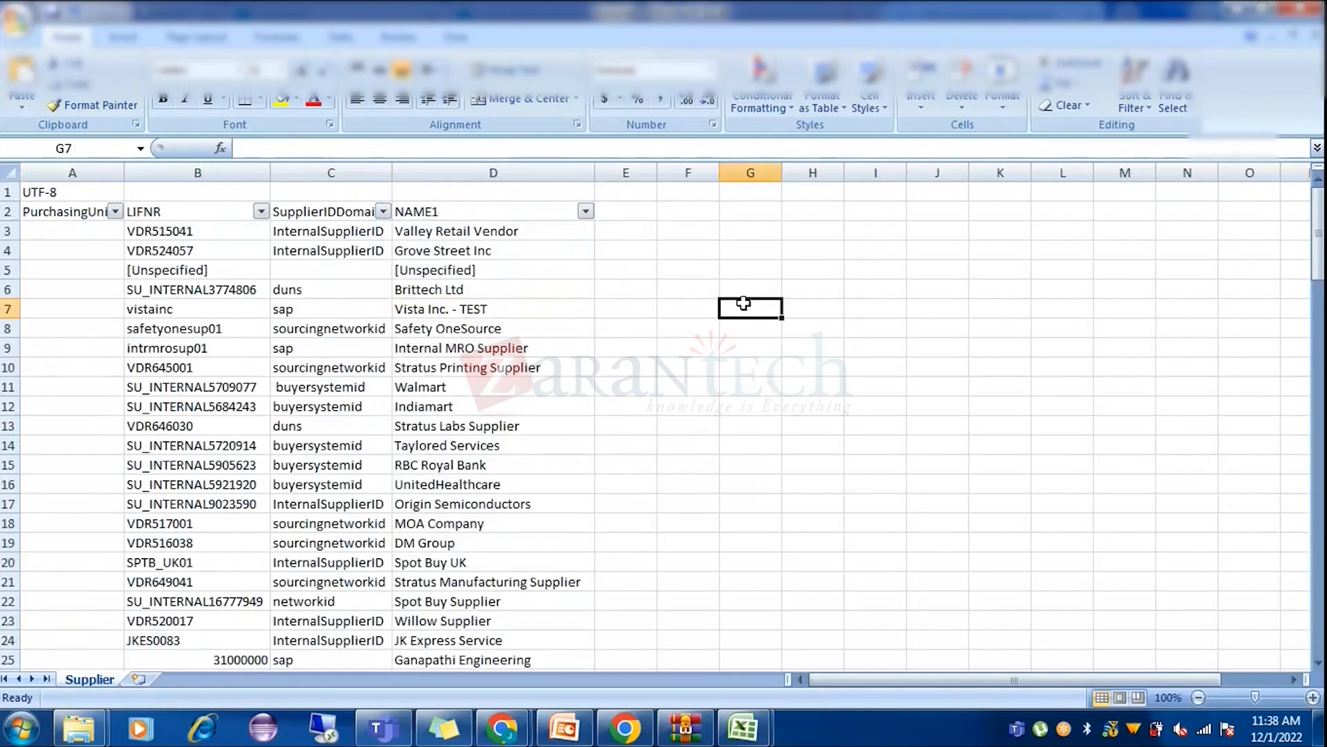
Search the whole sheet for 'jai' again and confirm no entry matches.
{"action": "key", "text": "ctrl+f"}
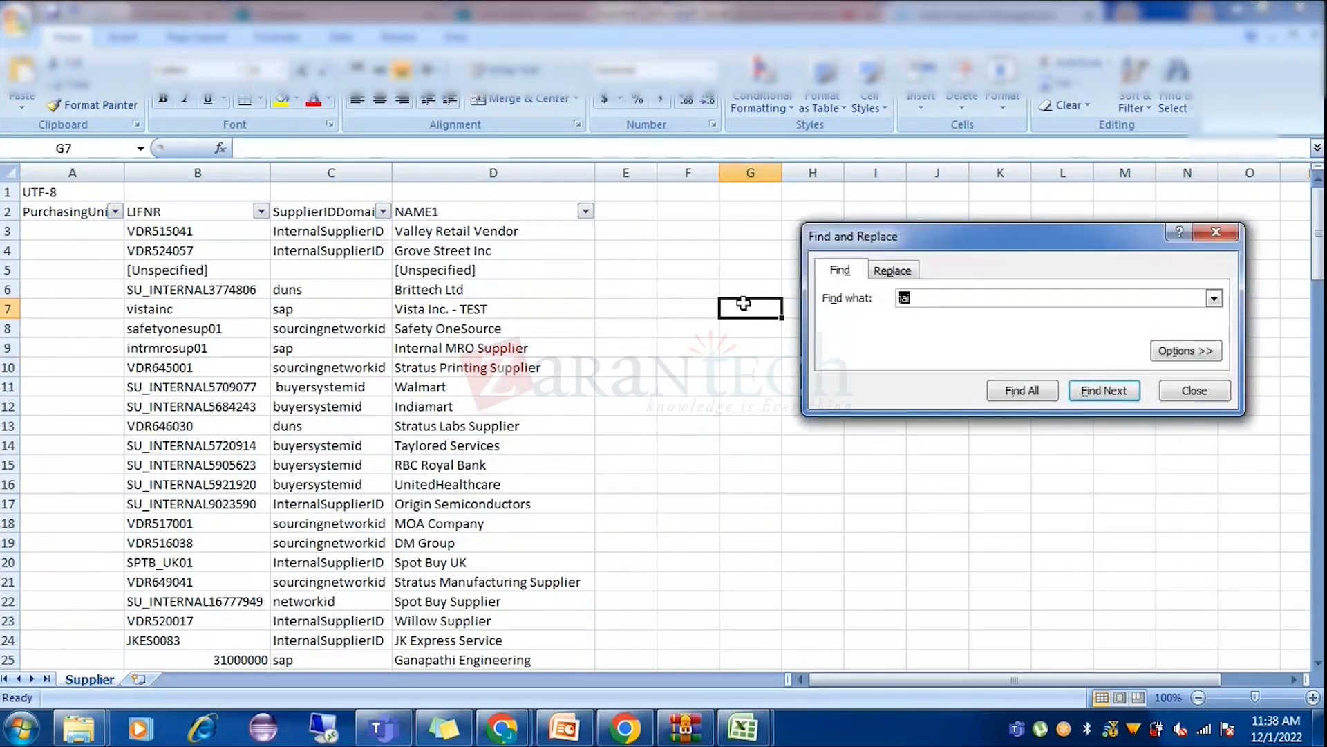
{"action": "type", "text": "jai"}
{"action": "key", "text": "Return"}
{"action": "key", "text": "Return"}
{"action": "left_click", "coordinate": [1194, 391]}
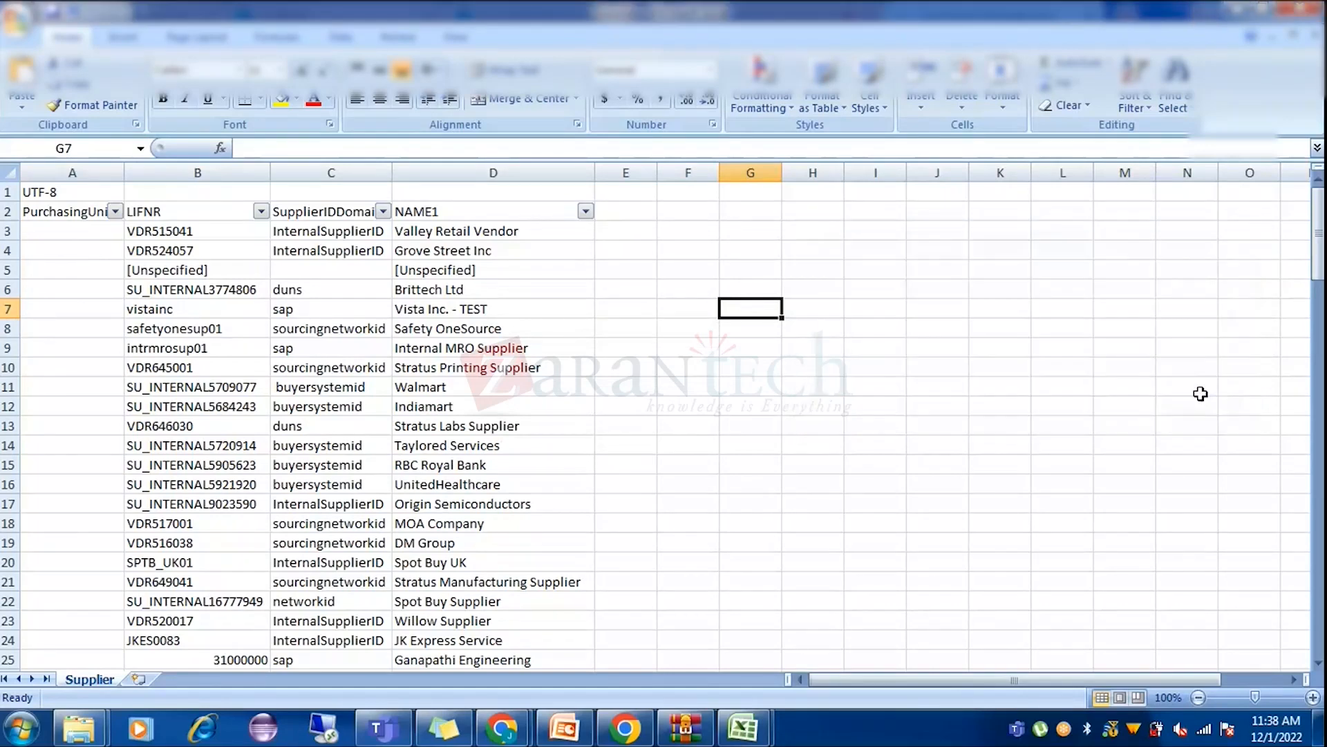
{"action": "left_click", "coordinate": [527, 349]}
{"action": "scroll", "coordinate": [518, 541], "scroll_direction": "down", "scroll_amount": 6}
{"action": "scroll", "coordinate": [517, 541], "scroll_direction": "up", "scroll_amount": 6}
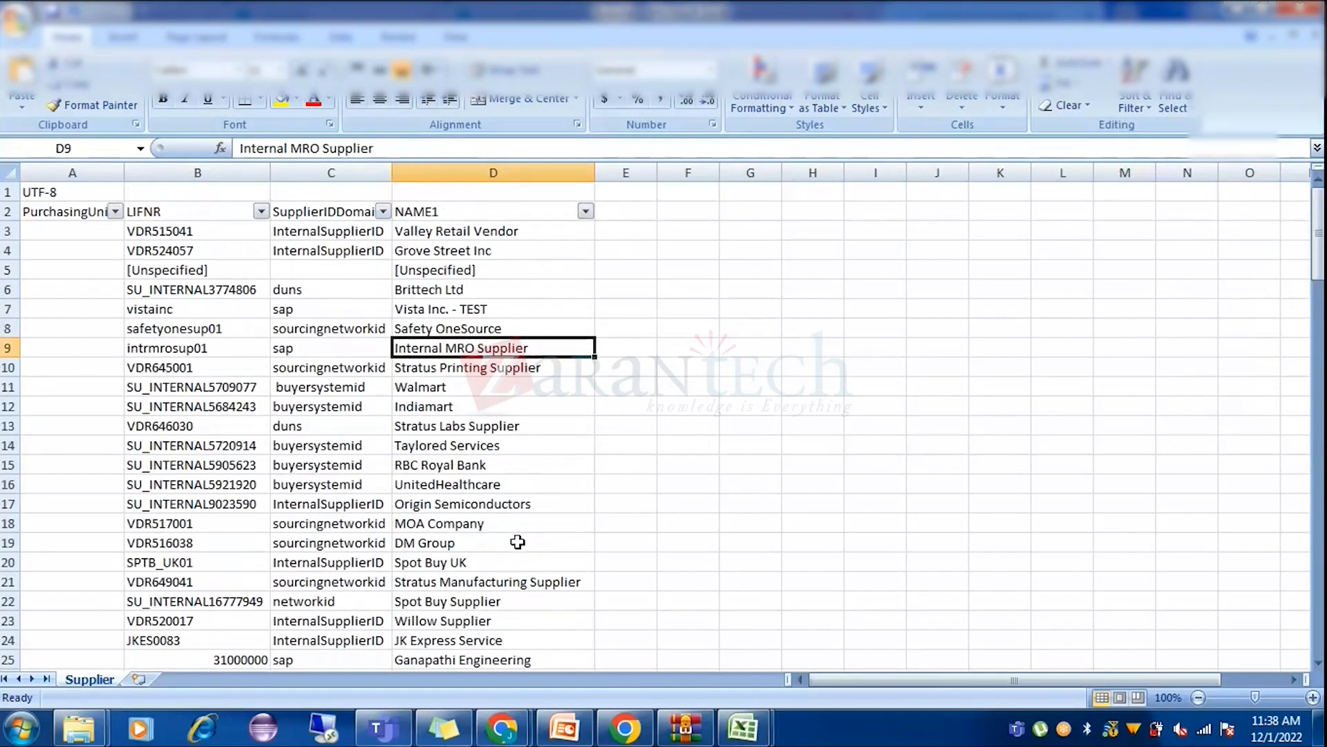
Export the Supplier Consolidated Export task in Ariba and open SupplierConsolidatedExport.csv.
{"action": "mouse_move", "coordinate": [502, 727]}
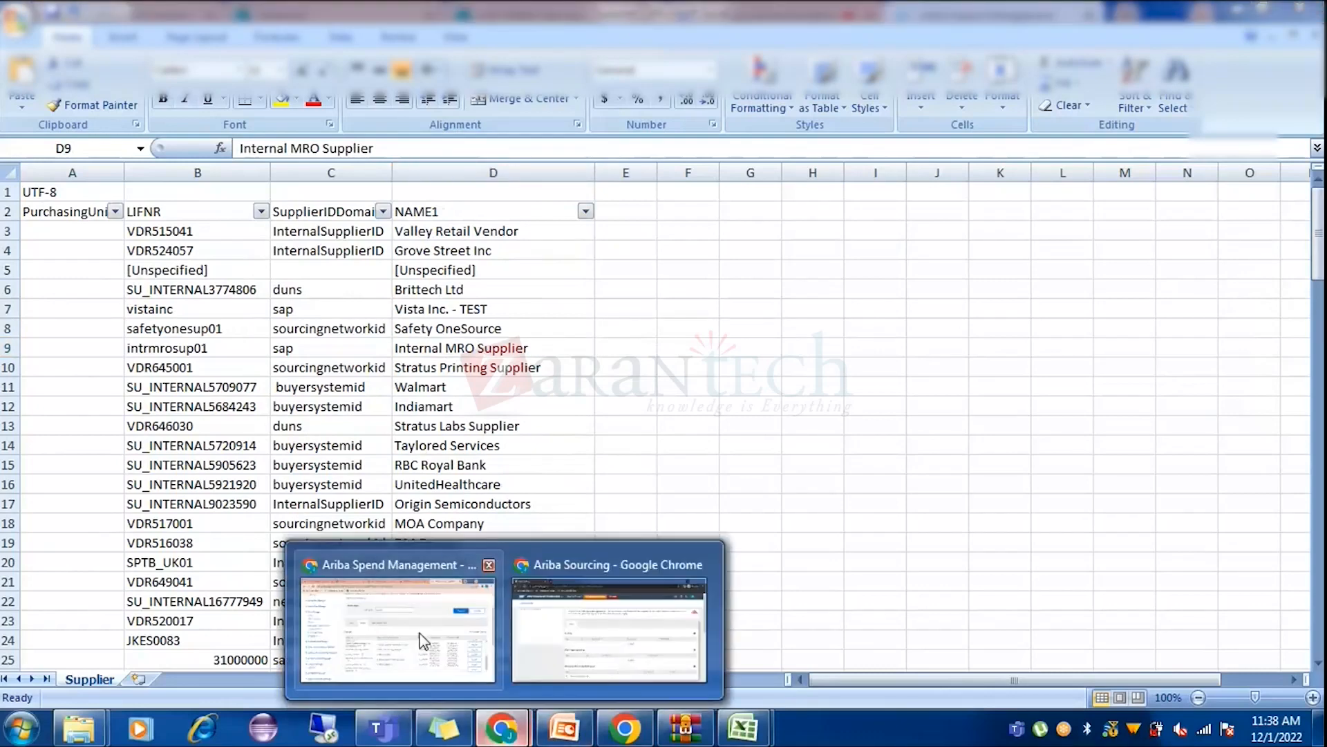
{"action": "left_click", "coordinate": [419, 629]}
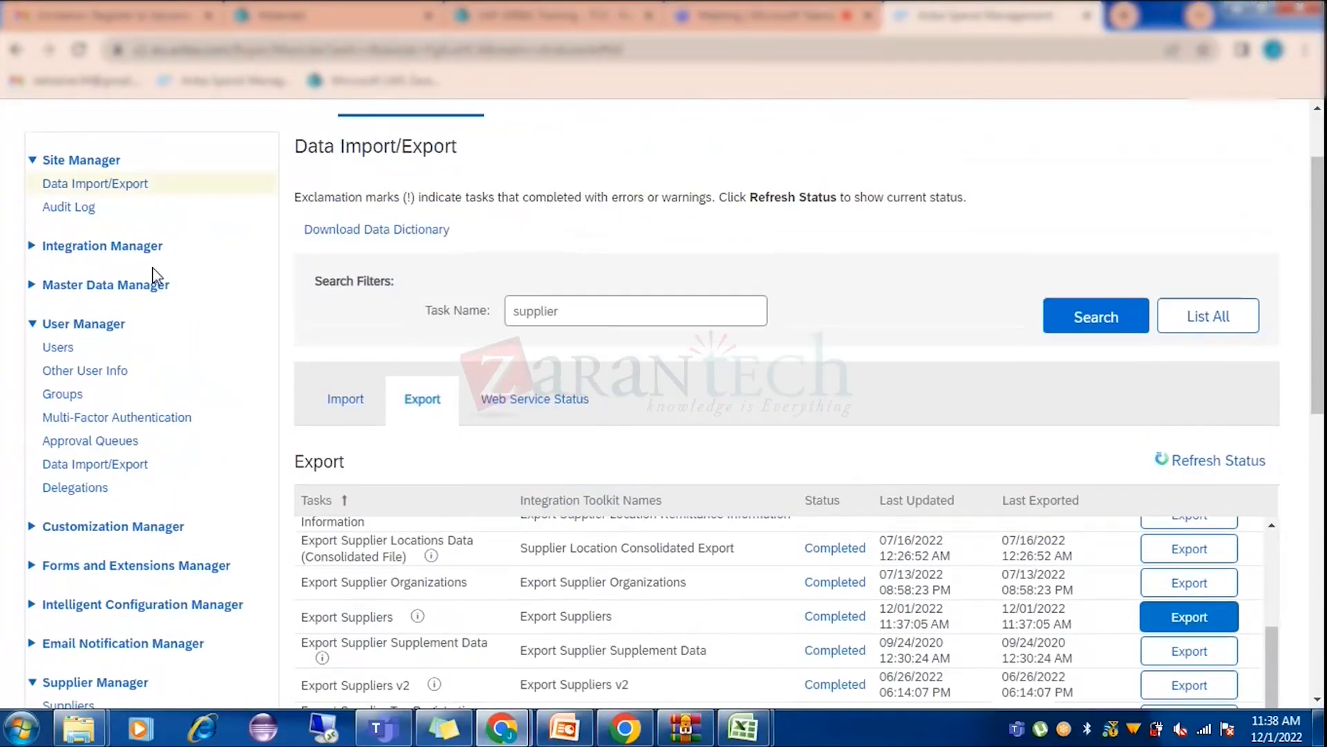
{"action": "scroll", "coordinate": [551, 521], "scroll_direction": "down", "scroll_amount": 1}
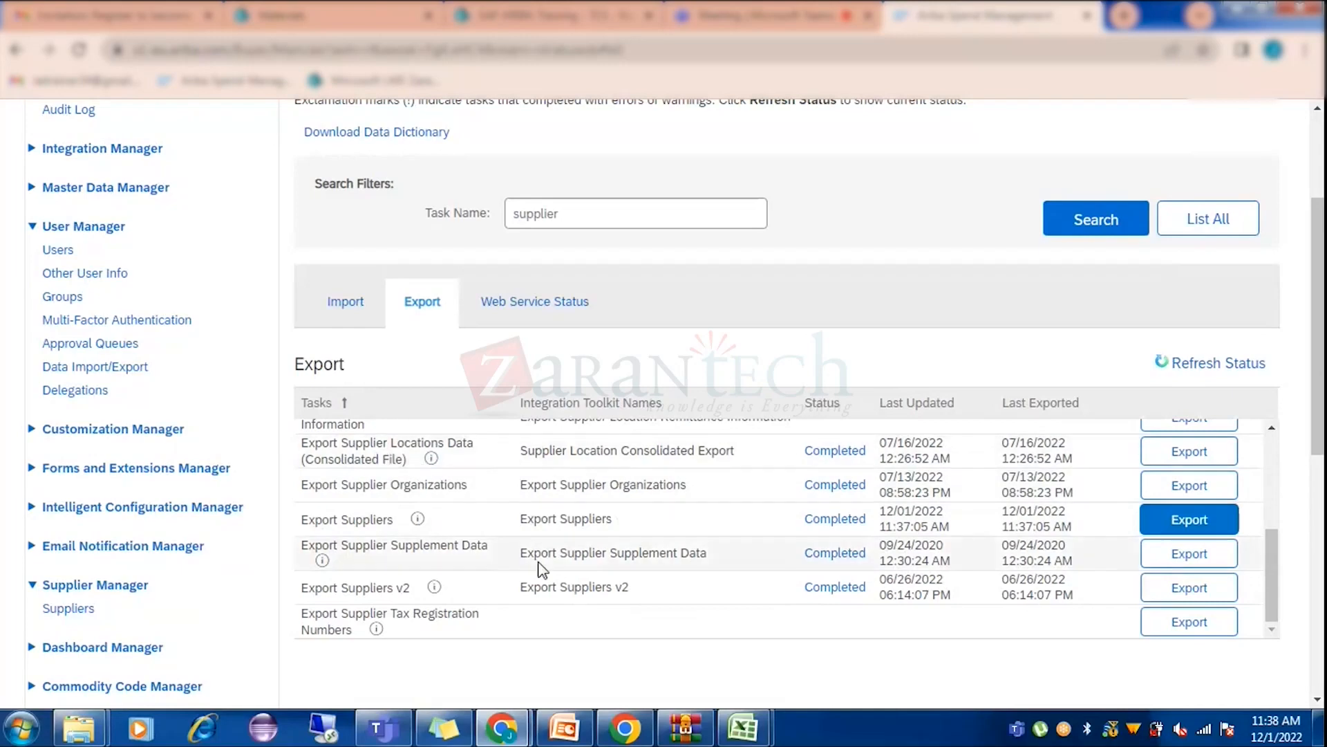
{"action": "scroll", "coordinate": [542, 568], "scroll_direction": "down", "scroll_amount": 1}
{"action": "scroll", "coordinate": [538, 569], "scroll_direction": "up", "scroll_amount": 2}
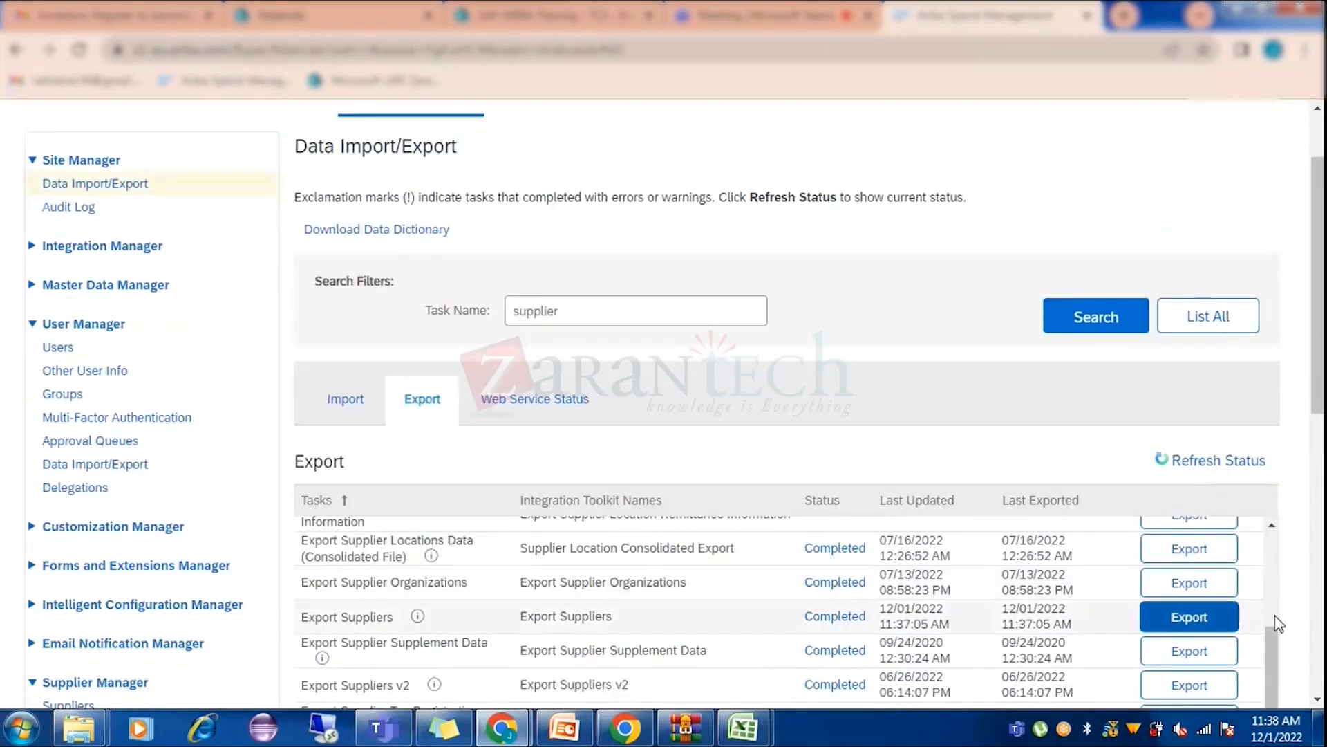
{"action": "left_click_drag", "start_coordinate": [1272, 653], "coordinate": [1264, 572]}
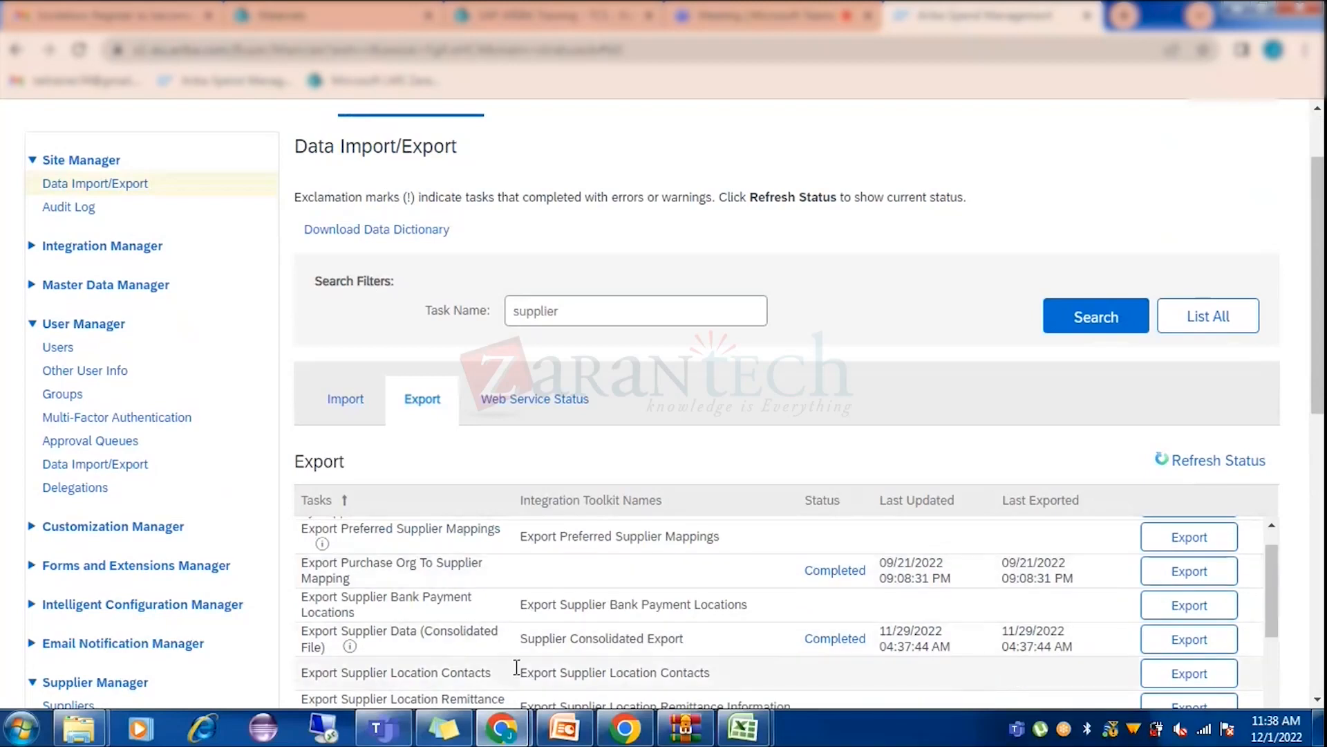
{"action": "left_click", "coordinate": [1206, 639]}
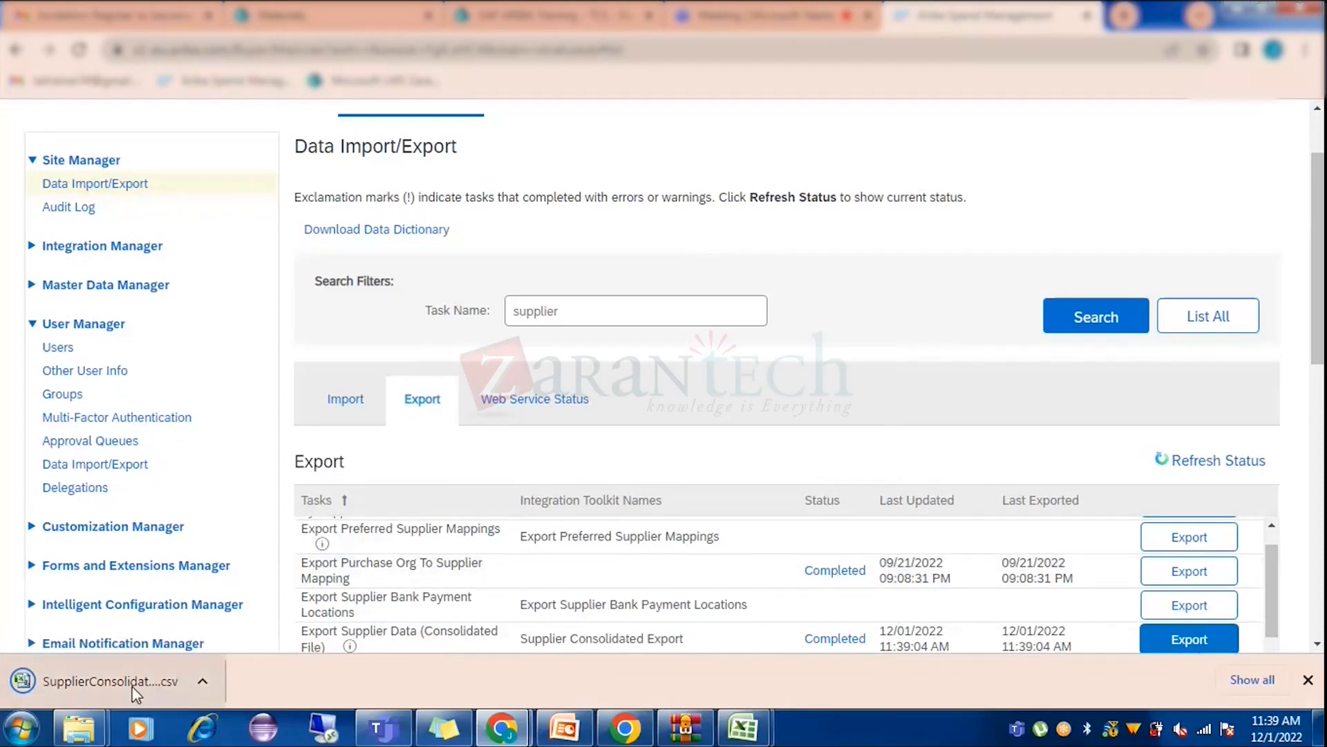
{"action": "left_click", "coordinate": [133, 693]}
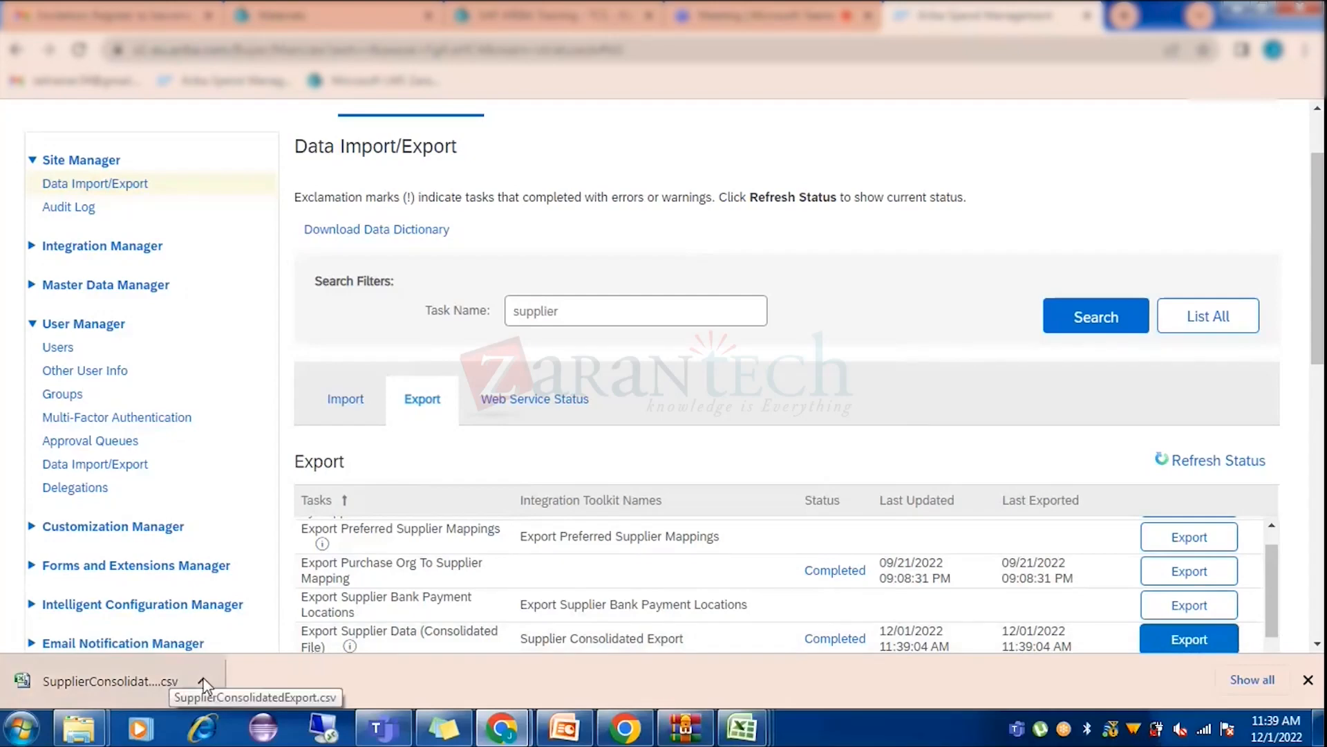
{"action": "left_click", "coordinate": [742, 727]}
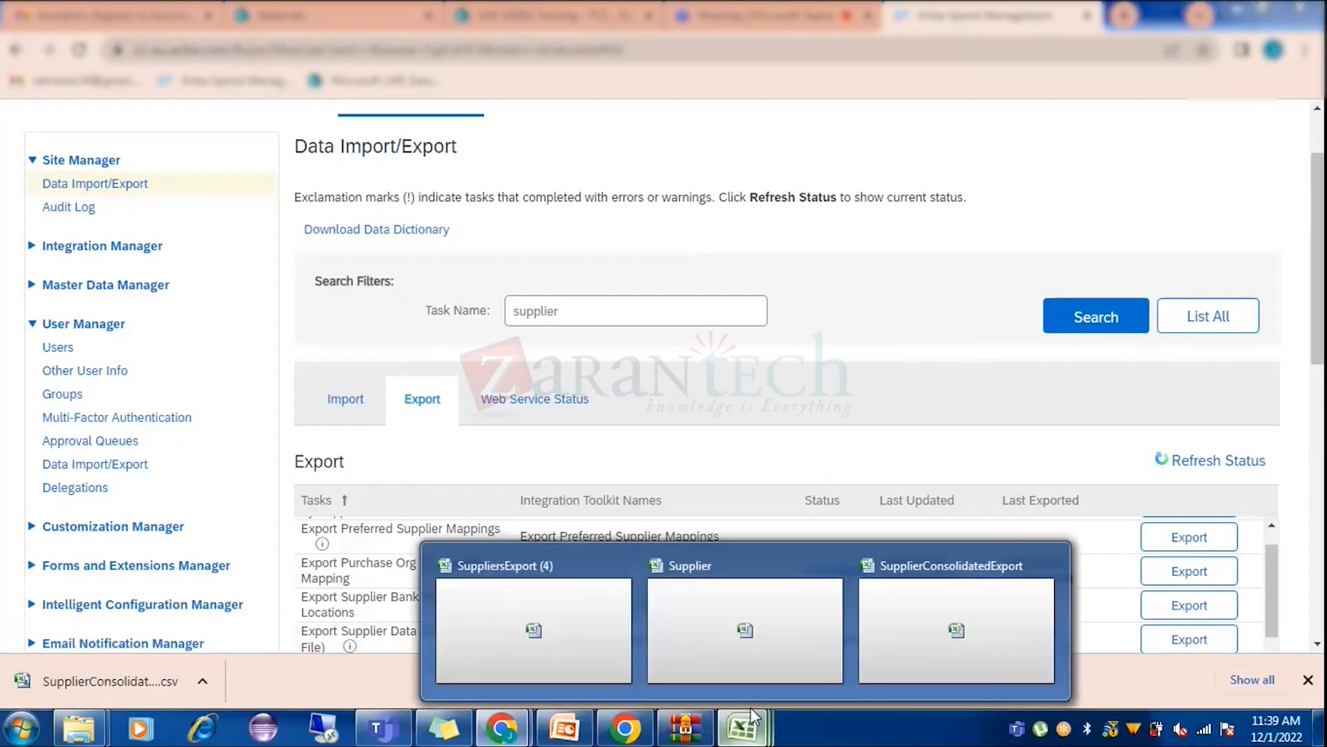
Search the SupplierConsolidatedExport sheet for 'jai', confirm no match, and return to Ariba.
{"action": "left_click", "coordinate": [919, 616]}
{"action": "left_click", "coordinate": [487, 248]}
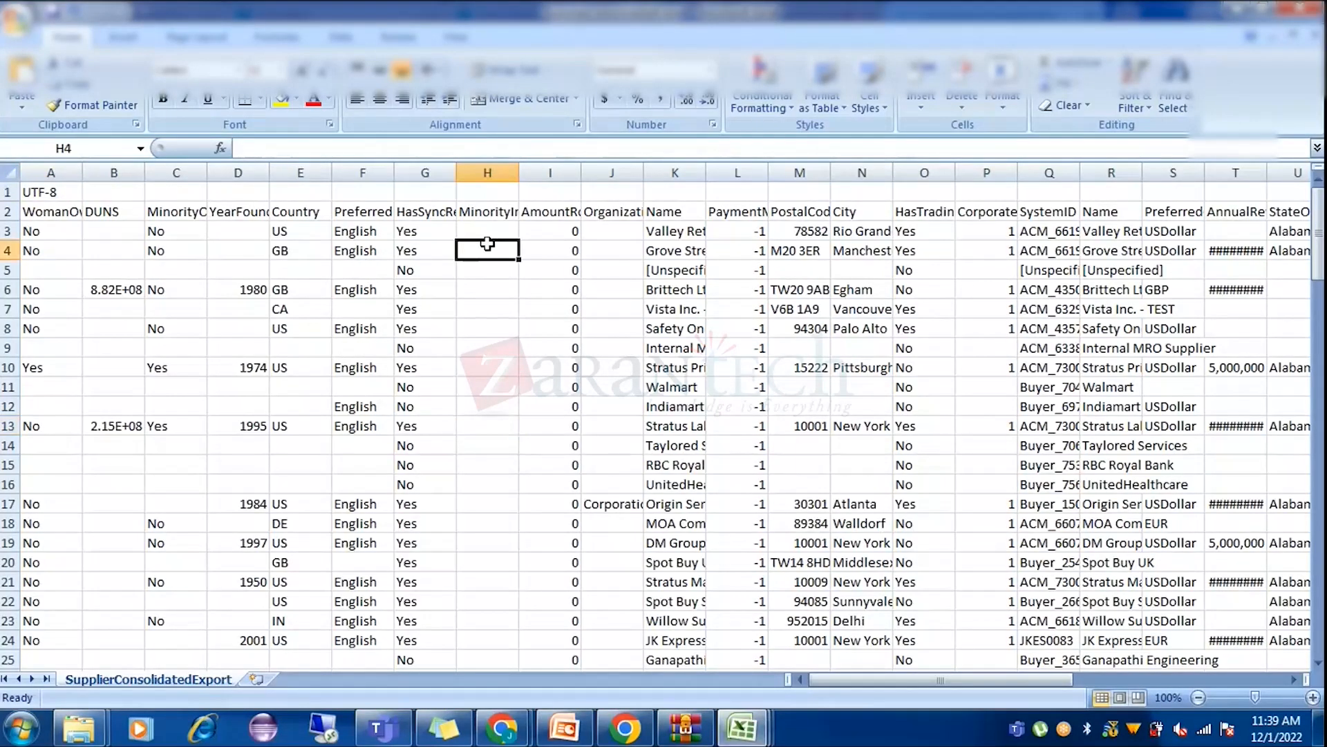
{"action": "key", "text": "ctrl+f"}
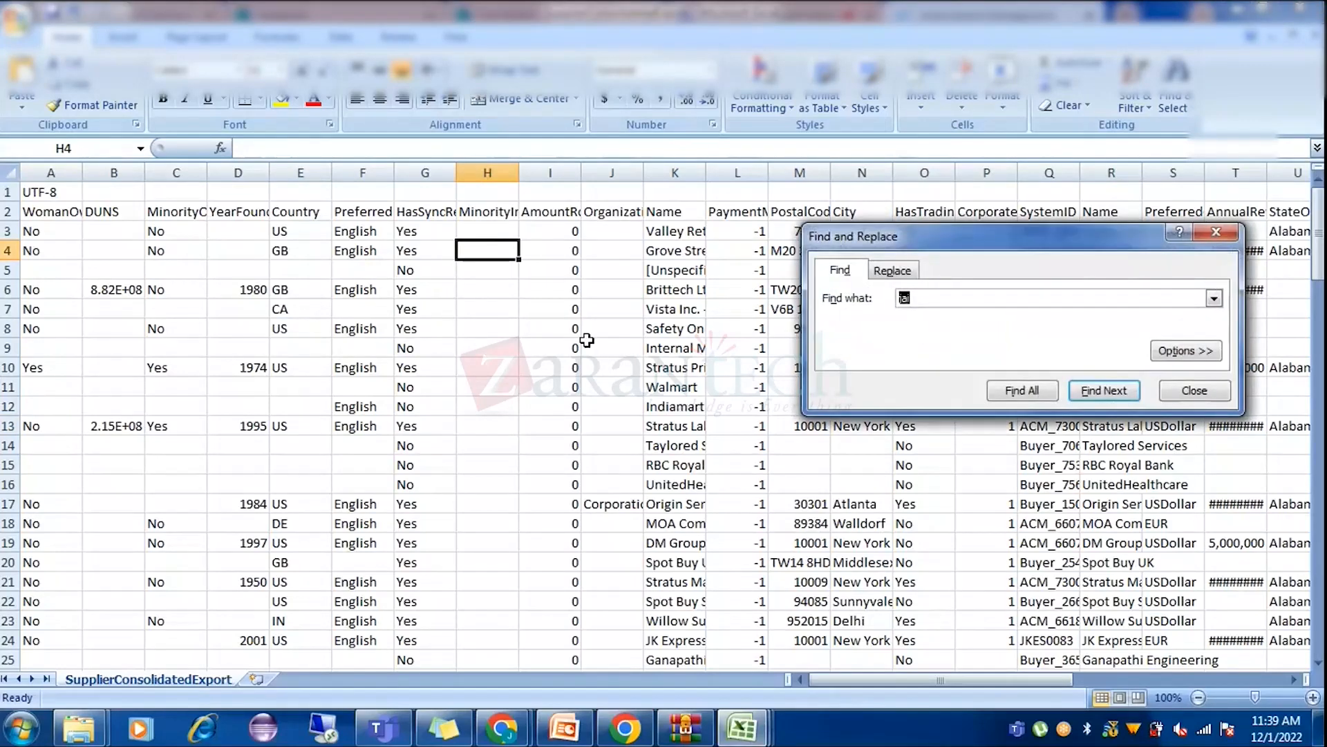
{"action": "key", "text": "Return"}
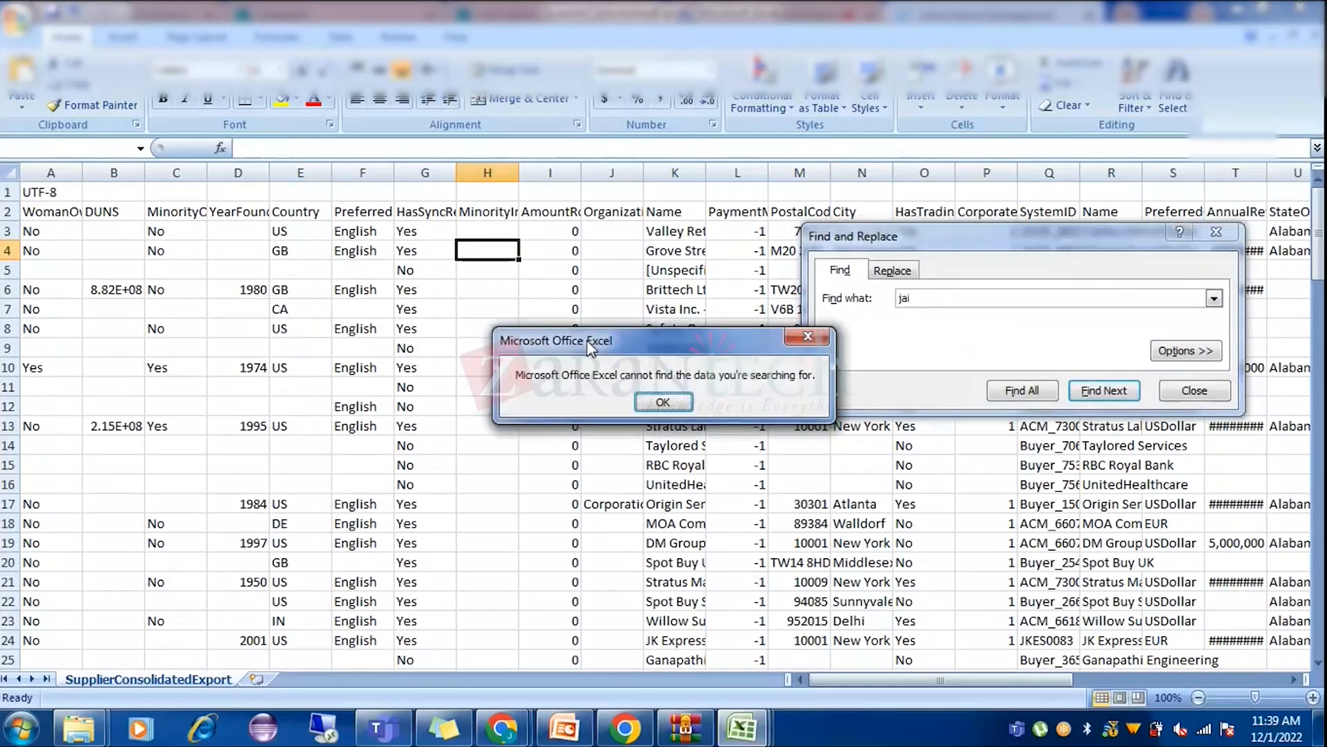
{"action": "key", "text": "Return"}
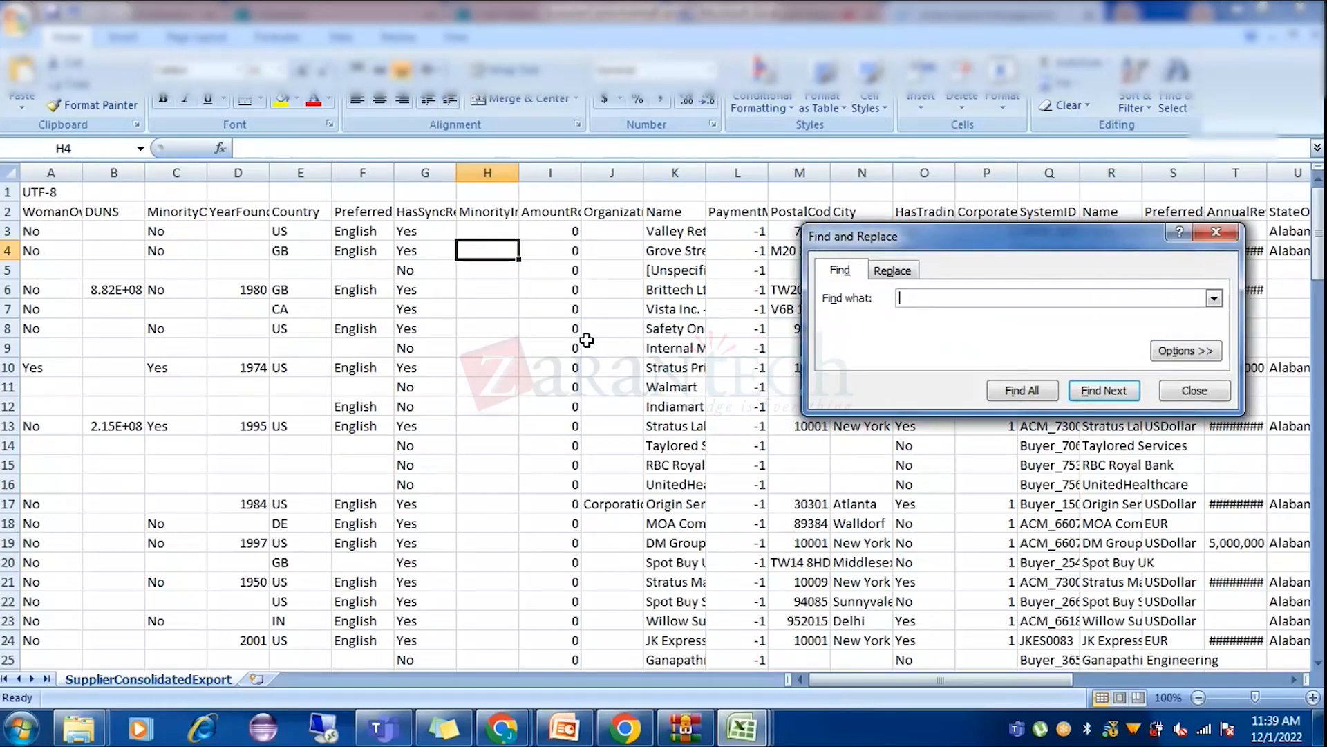
{"action": "key", "text": "Return"}
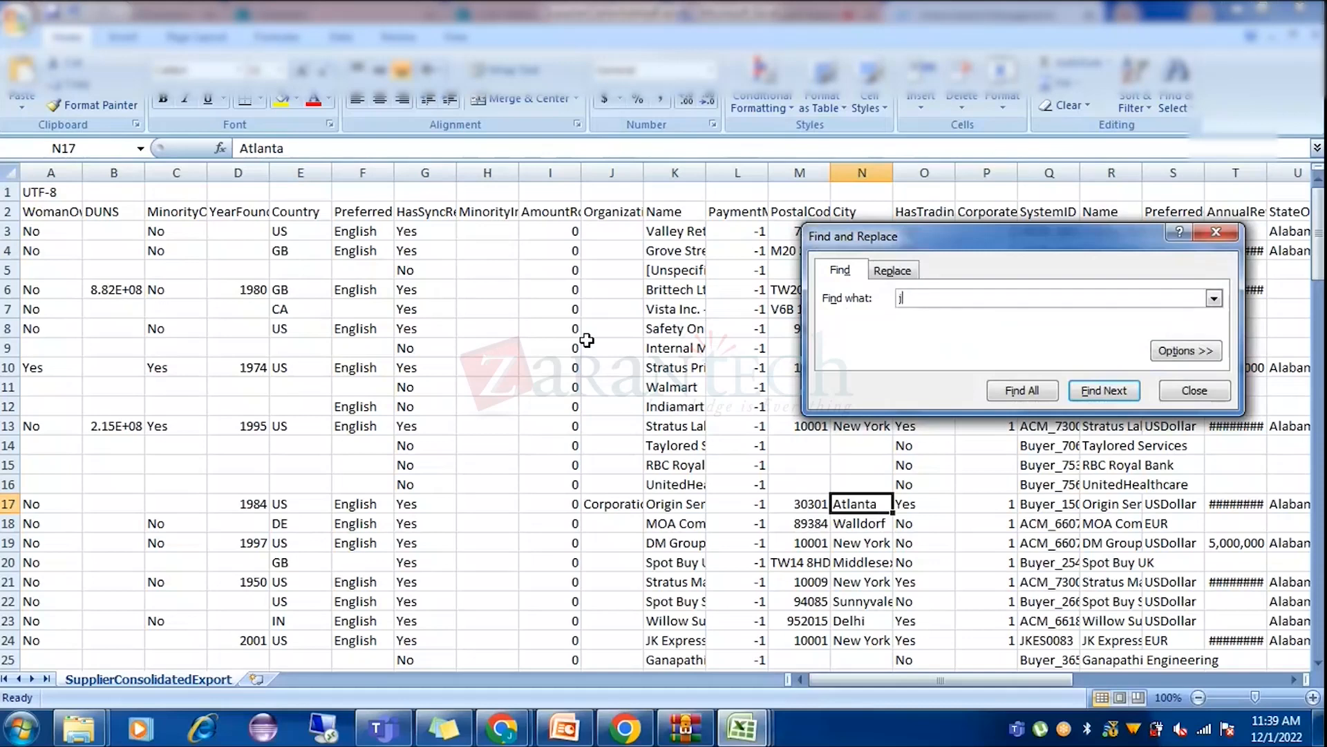
{"action": "key", "text": "Return"}
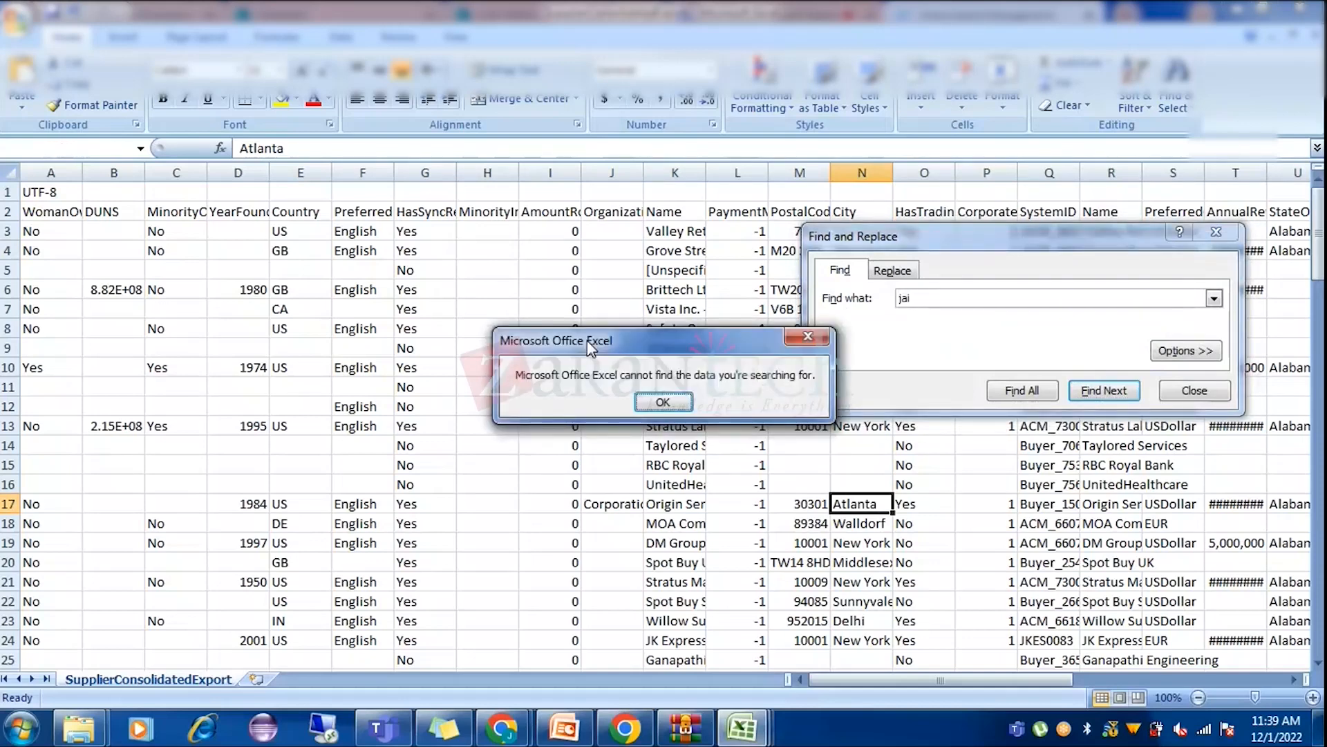
{"action": "key", "text": "Return"}
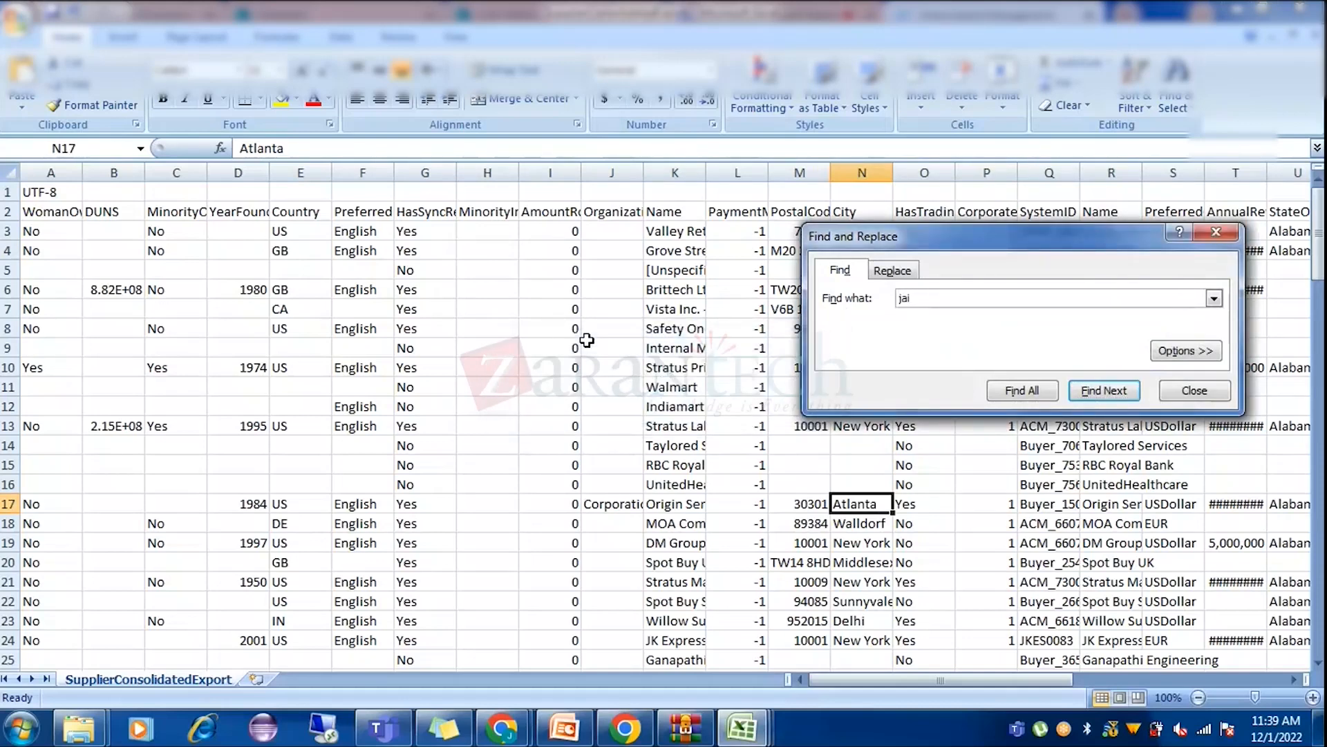
{"action": "left_click", "coordinate": [1221, 233]}
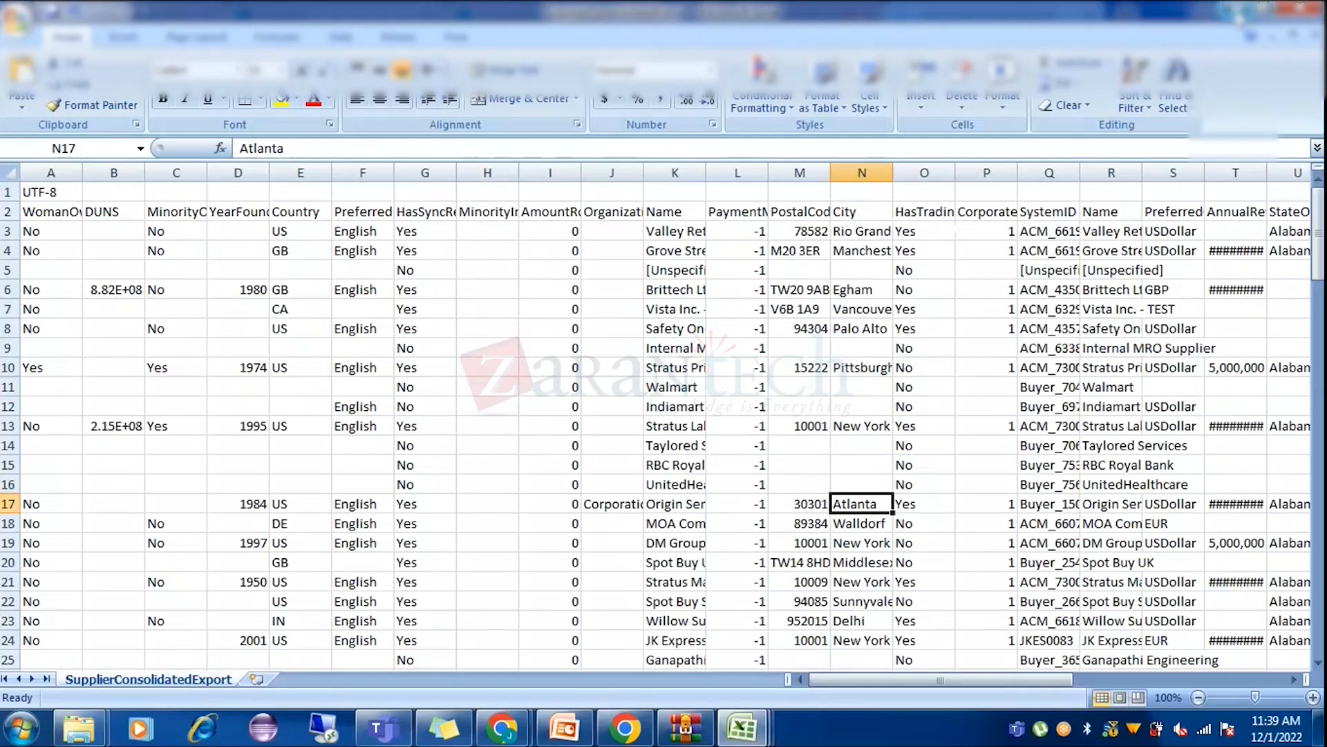
{"action": "key", "text": "alt+Tab"}
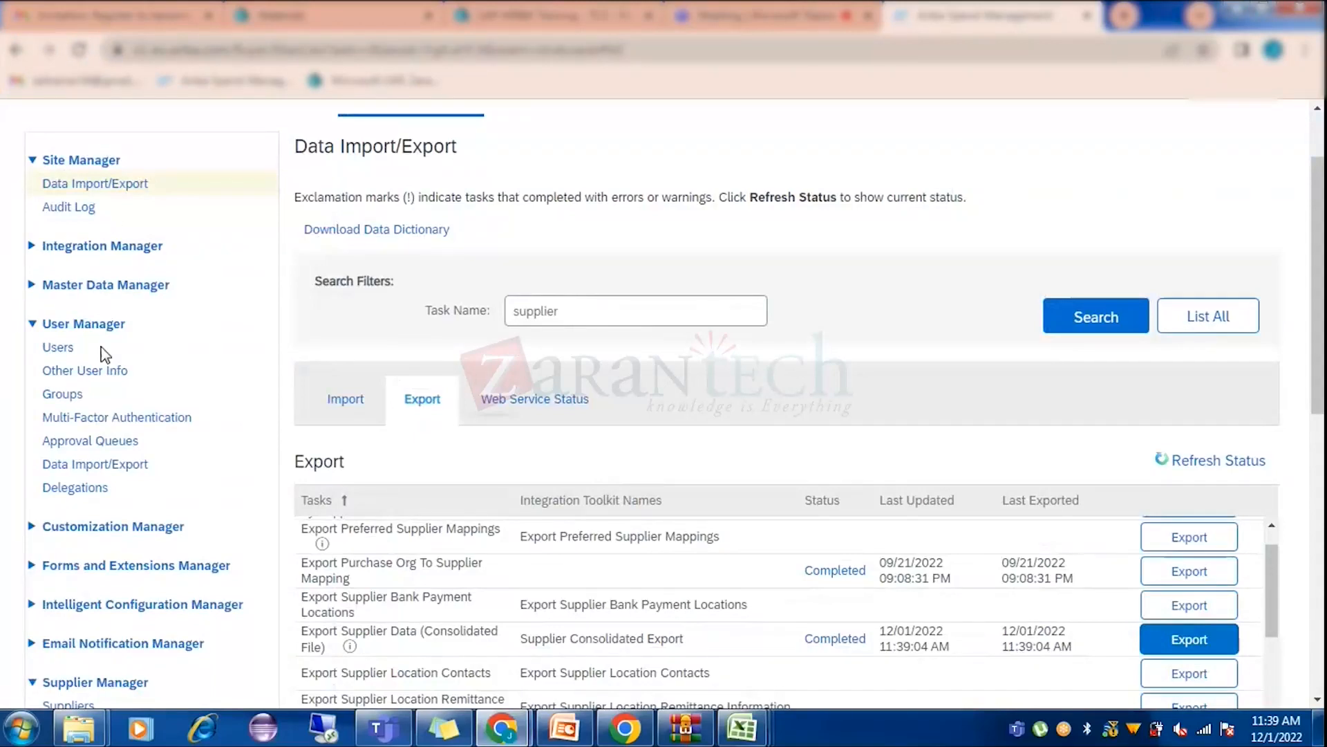
Search common suppliers for the name 'jai', then go to Manage > SM Admin.
{"action": "scroll", "coordinate": [156, 539], "scroll_direction": "down", "scroll_amount": 2}
{"action": "scroll", "coordinate": [158, 542], "scroll_direction": "down", "scroll_amount": 2}
{"action": "left_click", "coordinate": [72, 510]}
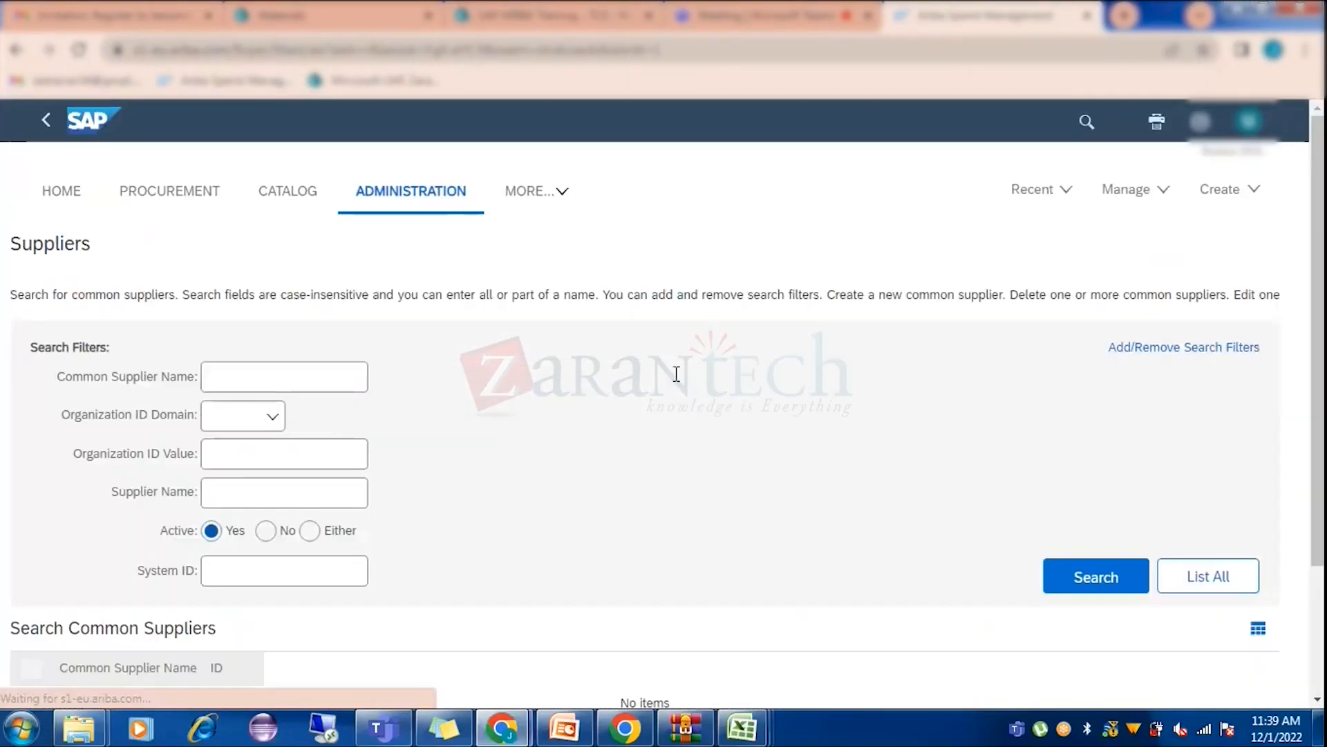
{"action": "left_click", "coordinate": [529, 386]}
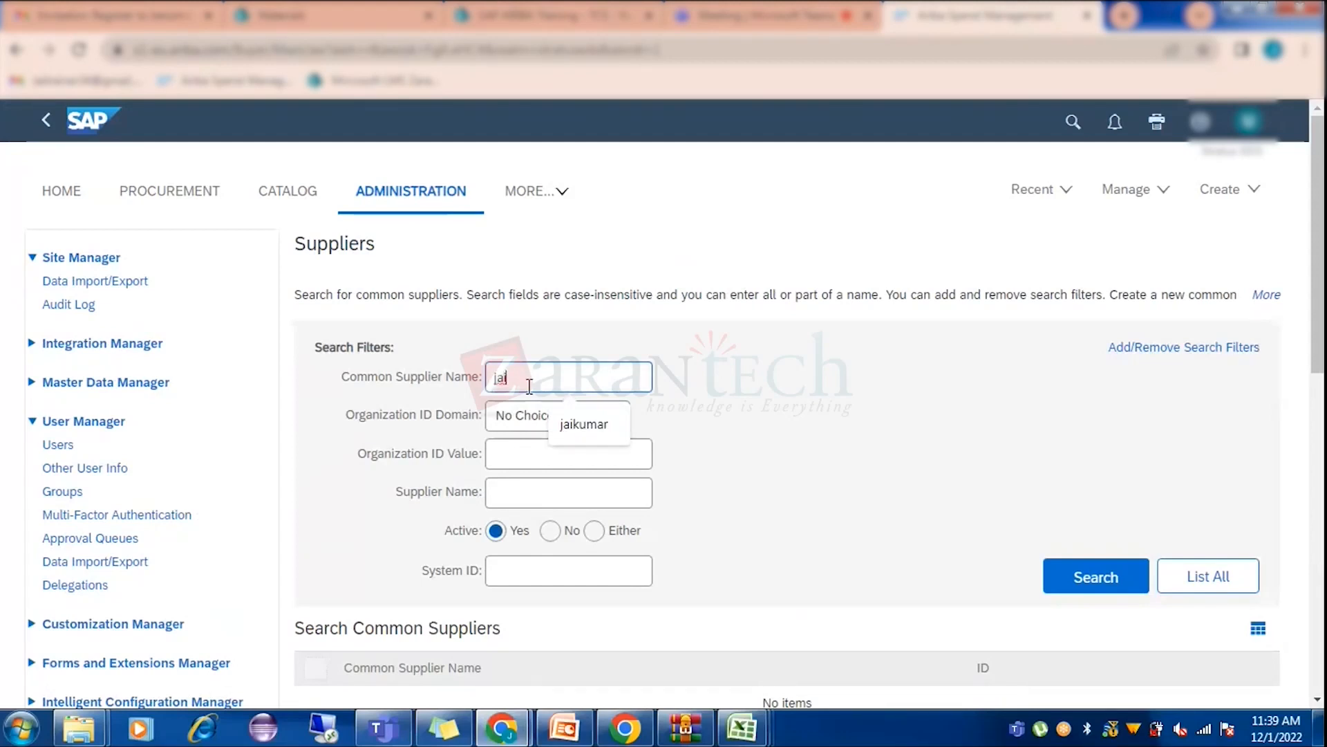
{"action": "type", "text": "jai"}
{"action": "key", "text": "Return"}
{"action": "scroll", "coordinate": [643, 387], "scroll_direction": "down", "scroll_amount": 4}
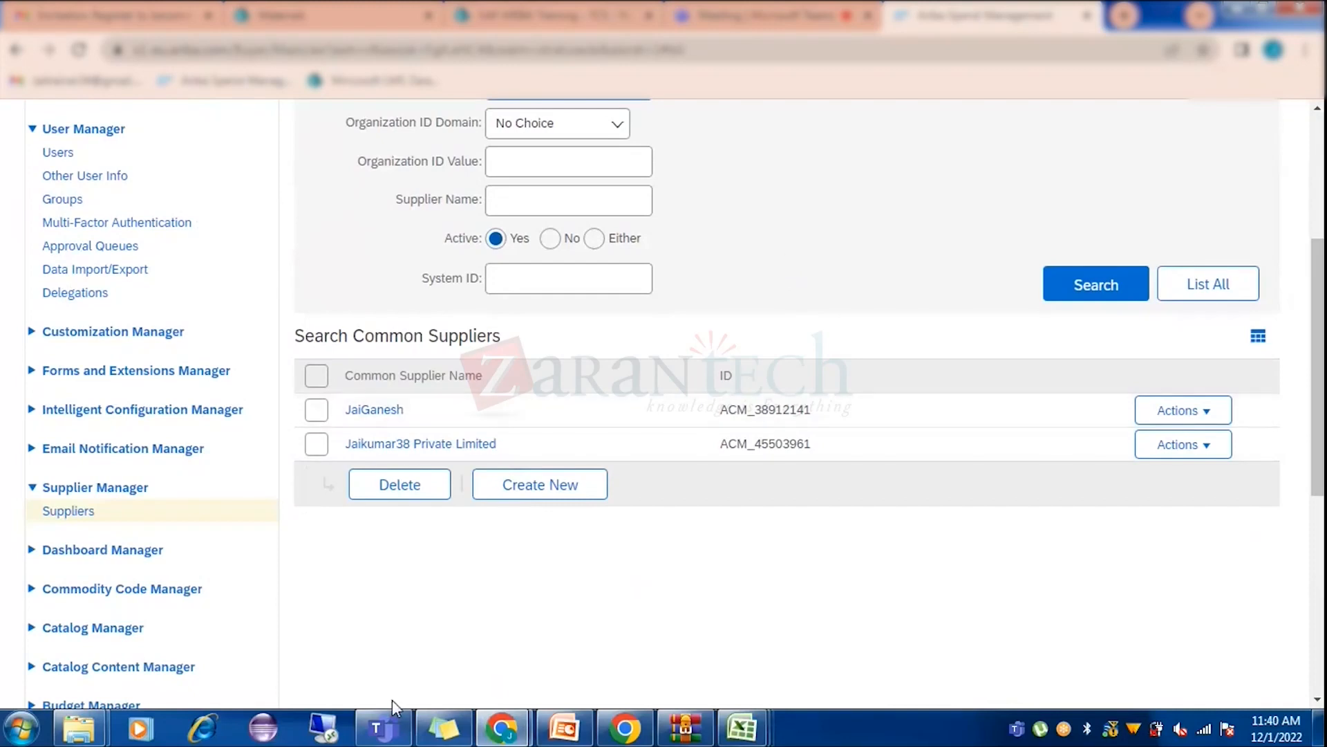
{"action": "mouse_move", "coordinate": [501, 727]}
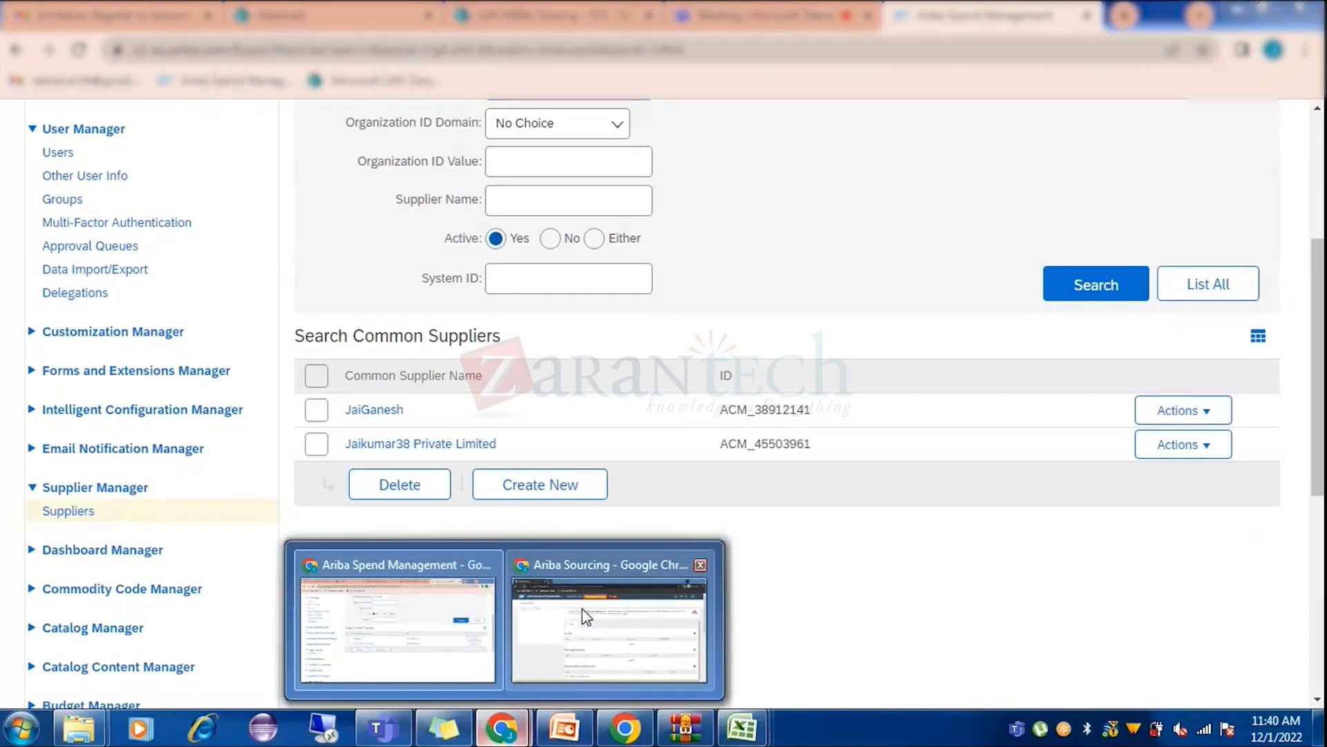
{"action": "scroll", "coordinate": [540, 261], "scroll_direction": "up", "scroll_amount": 4}
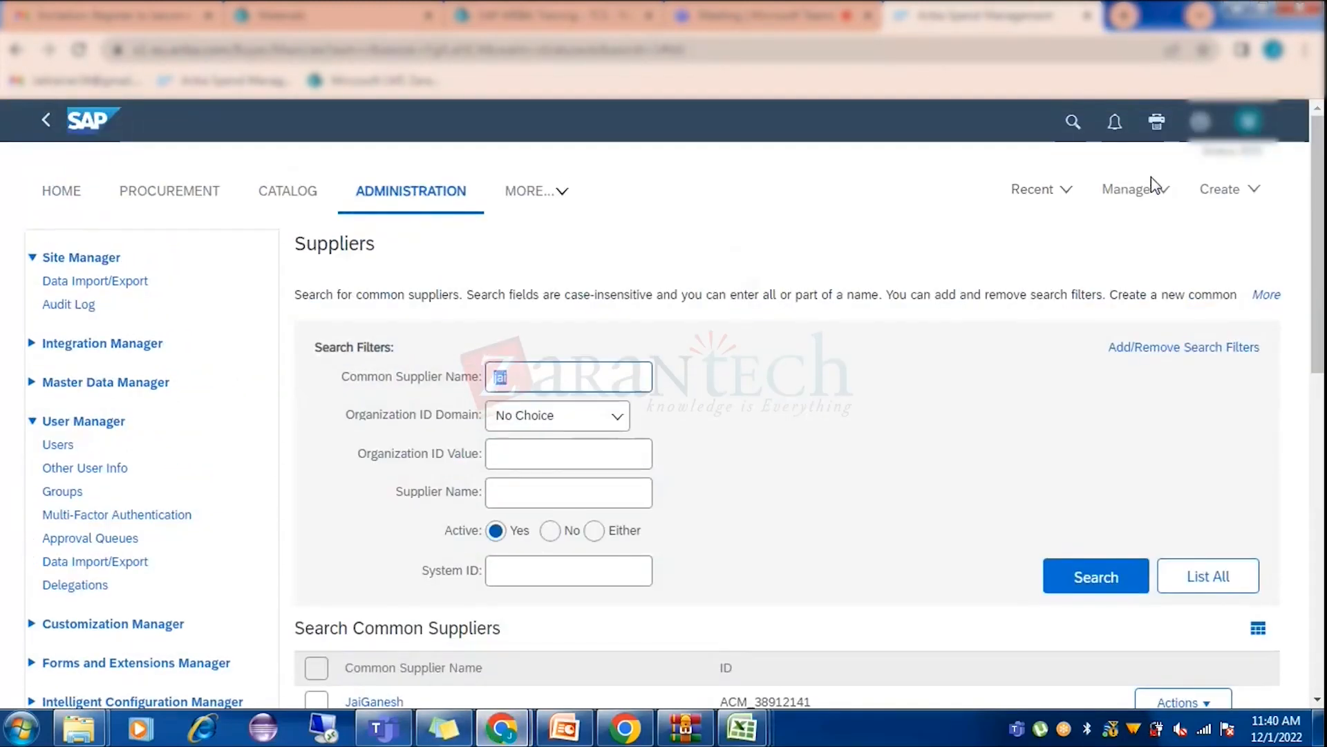
{"action": "left_click", "coordinate": [1138, 194]}
{"action": "left_click", "coordinate": [1157, 315]}
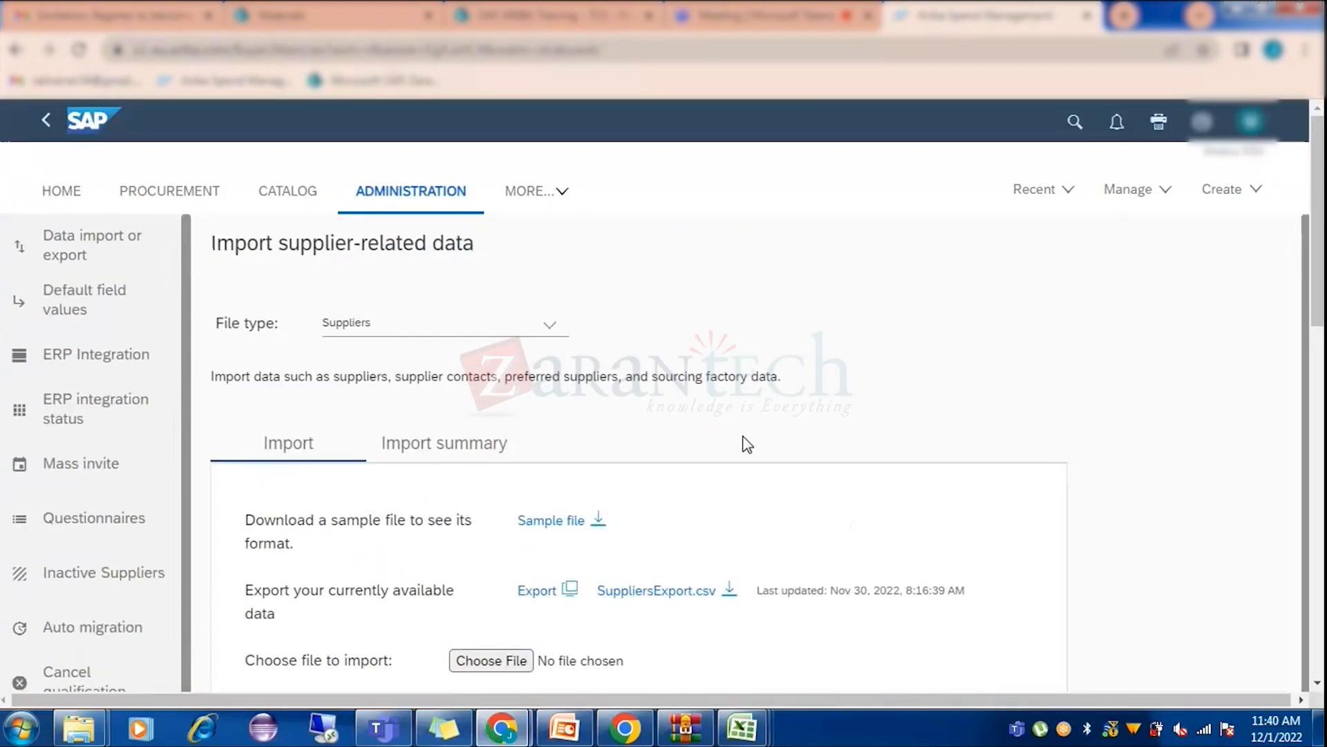
View the ERP integration message status, then switch to Supplier Management via MORE.
{"action": "scroll", "coordinate": [1037, 385], "scroll_direction": "down", "scroll_amount": 5}
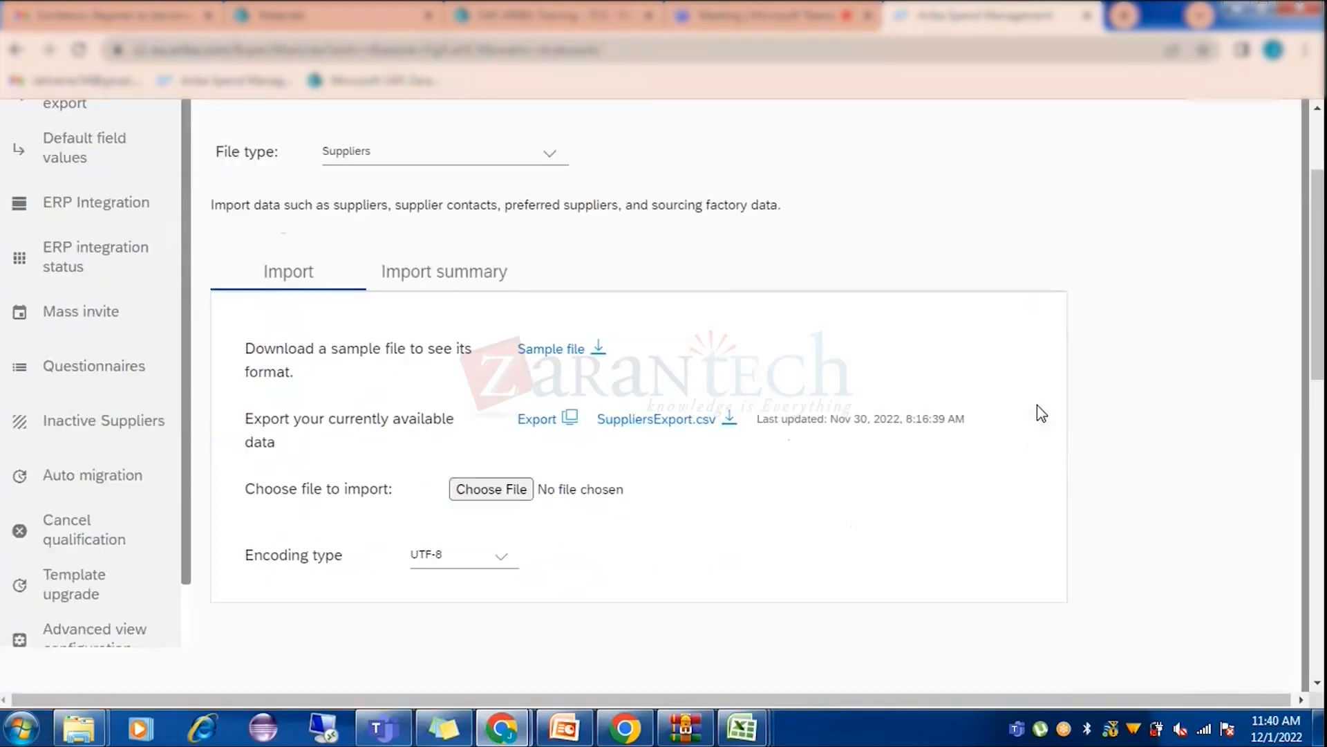
{"action": "scroll", "coordinate": [768, 387], "scroll_direction": "up", "scroll_amount": 1}
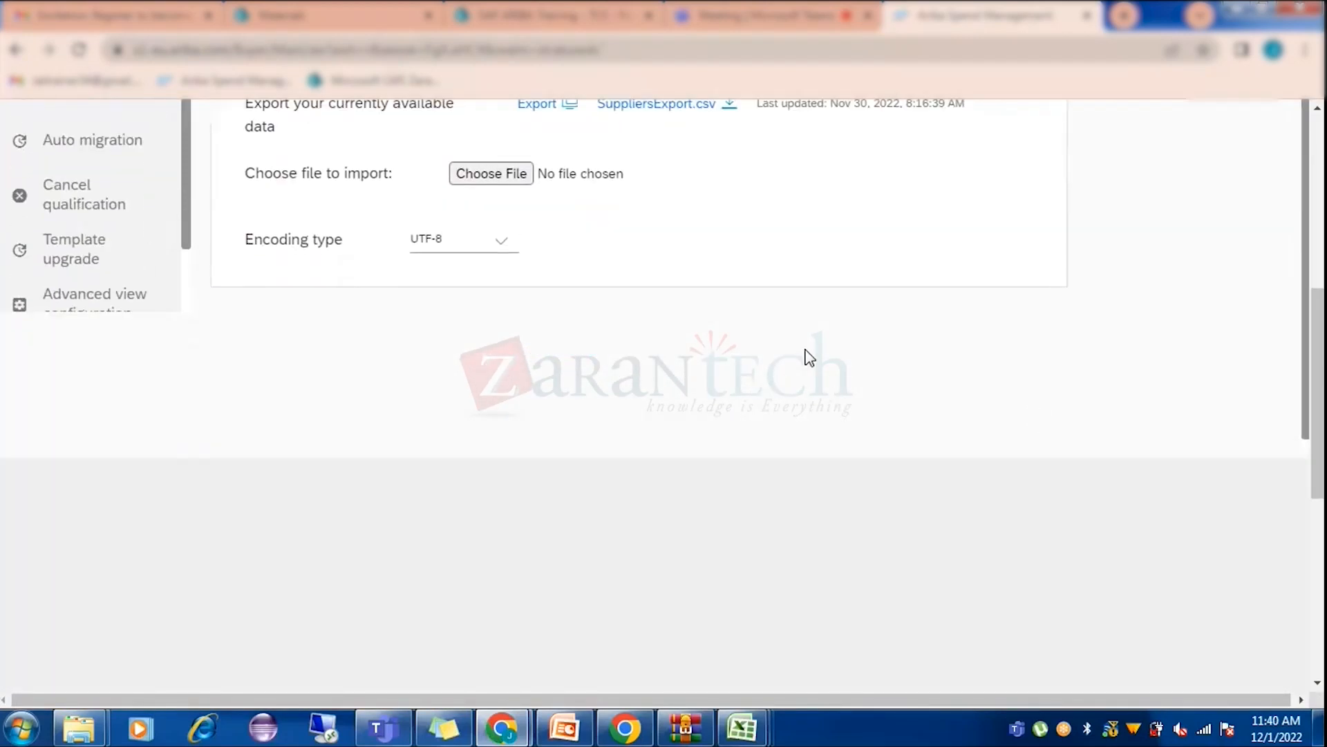
{"action": "scroll", "coordinate": [1064, 336], "scroll_direction": "up", "scroll_amount": 4}
{"action": "scroll", "coordinate": [881, 308], "scroll_direction": "up", "scroll_amount": 1}
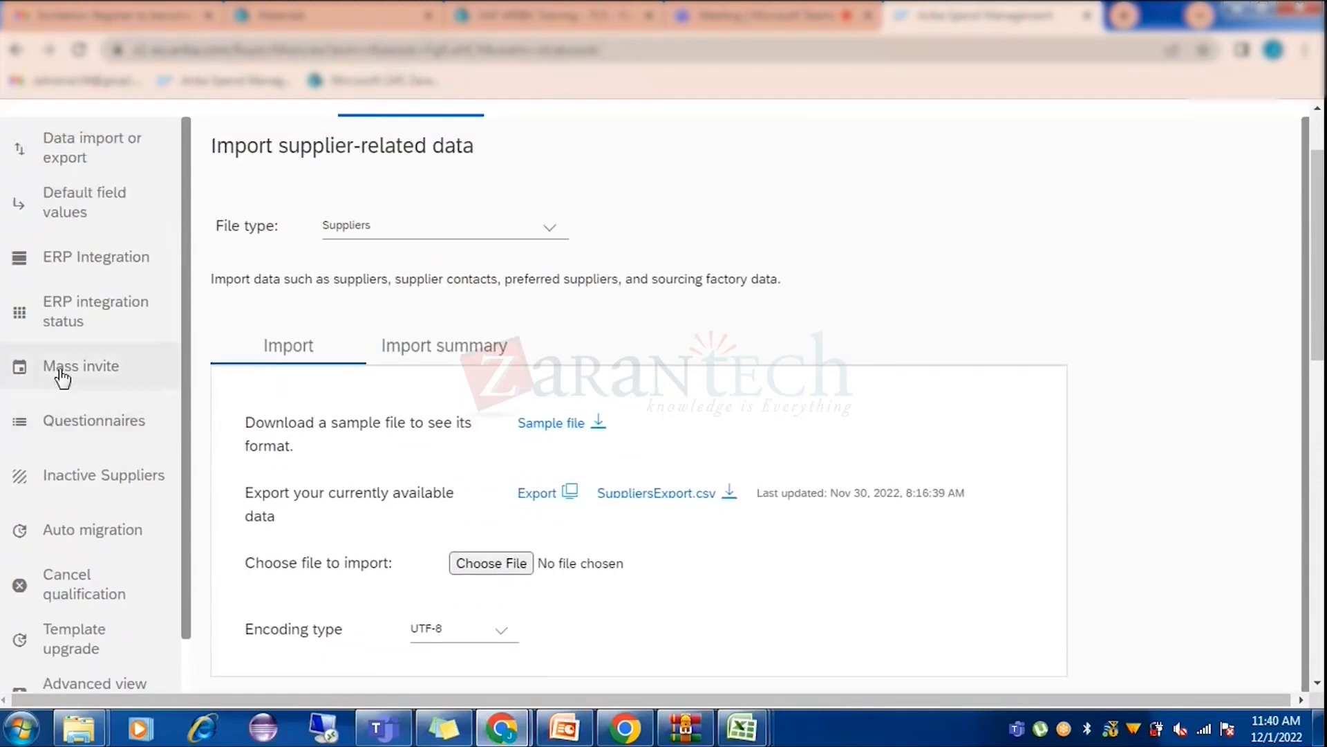
{"action": "left_click", "coordinate": [65, 320]}
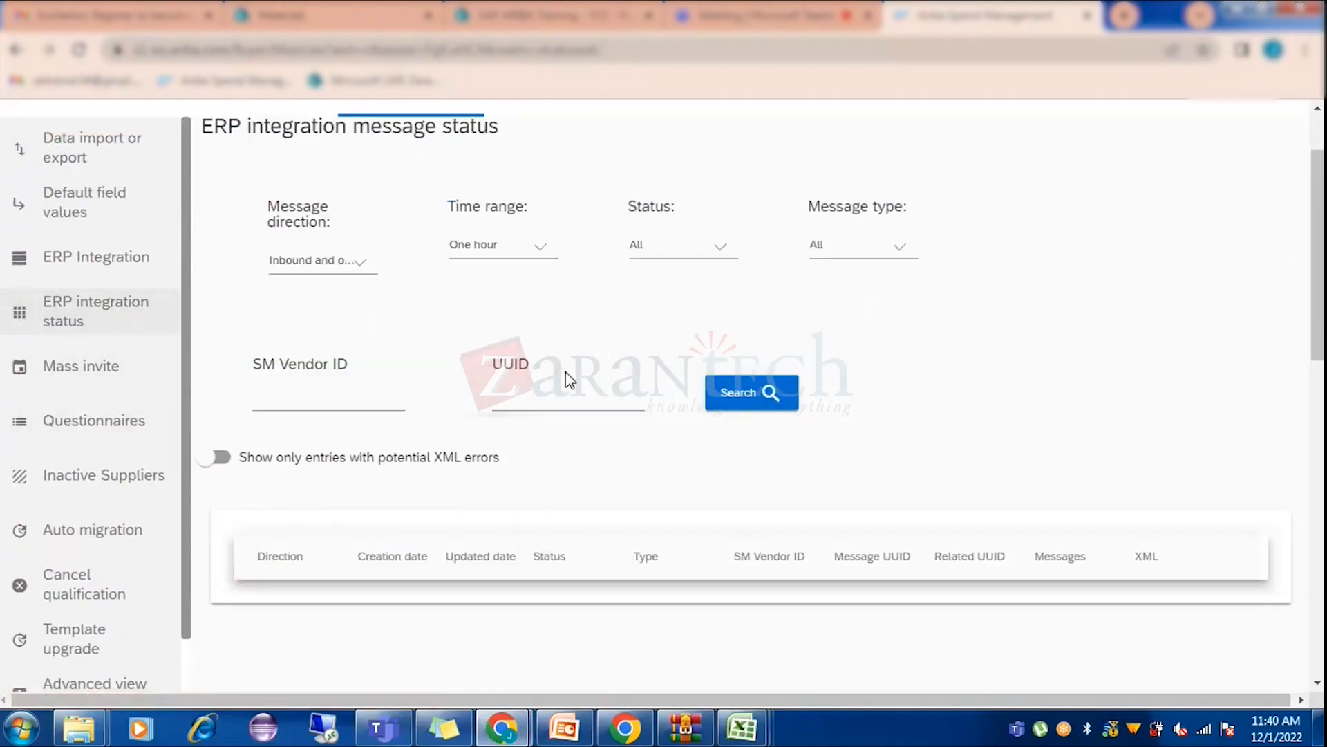
{"action": "scroll", "coordinate": [522, 461], "scroll_direction": "up", "scroll_amount": 1}
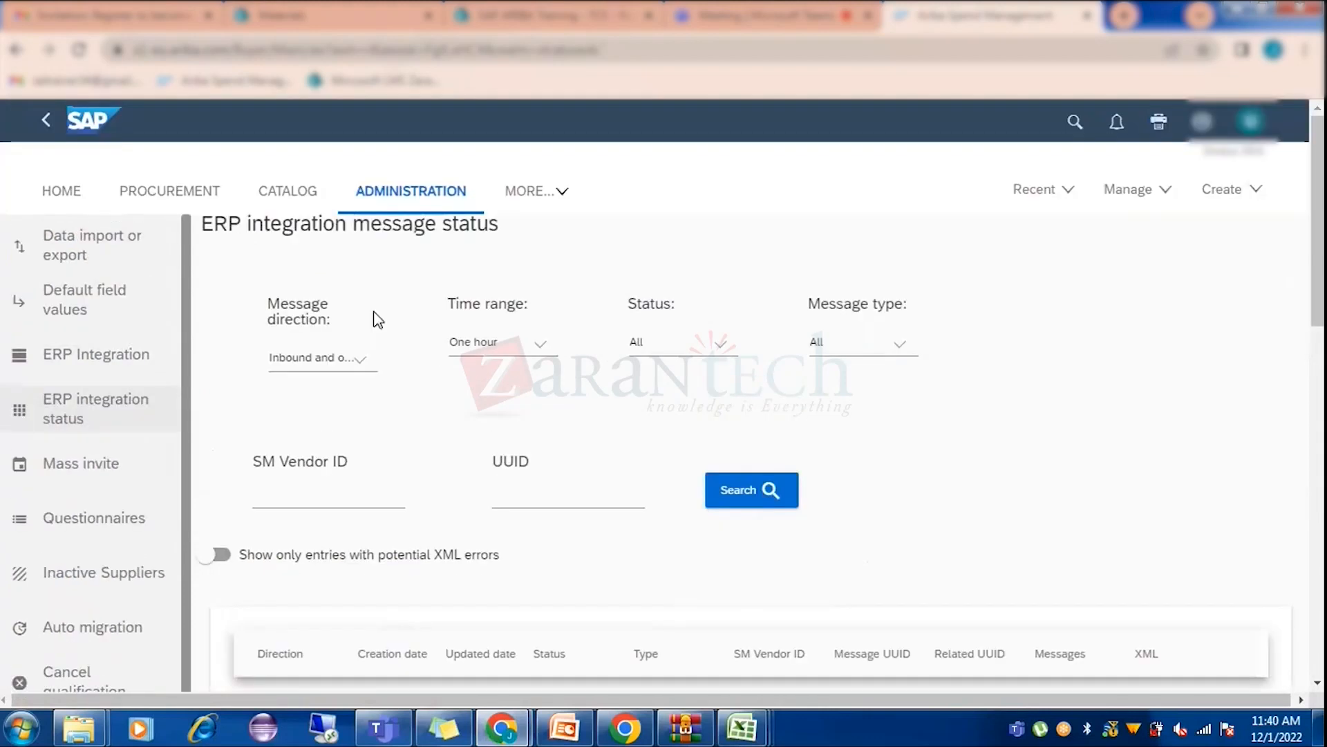
{"action": "left_click", "coordinate": [530, 191]}
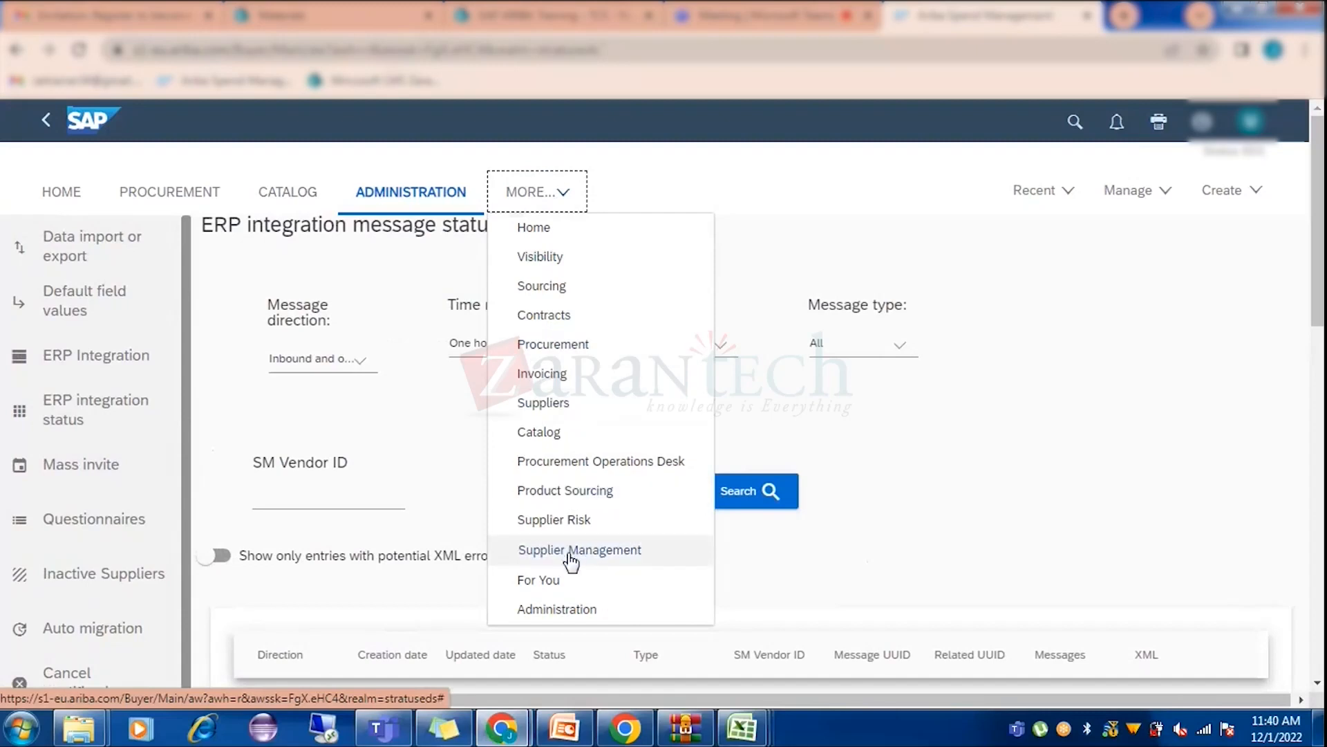
{"action": "left_click", "coordinate": [575, 551]}
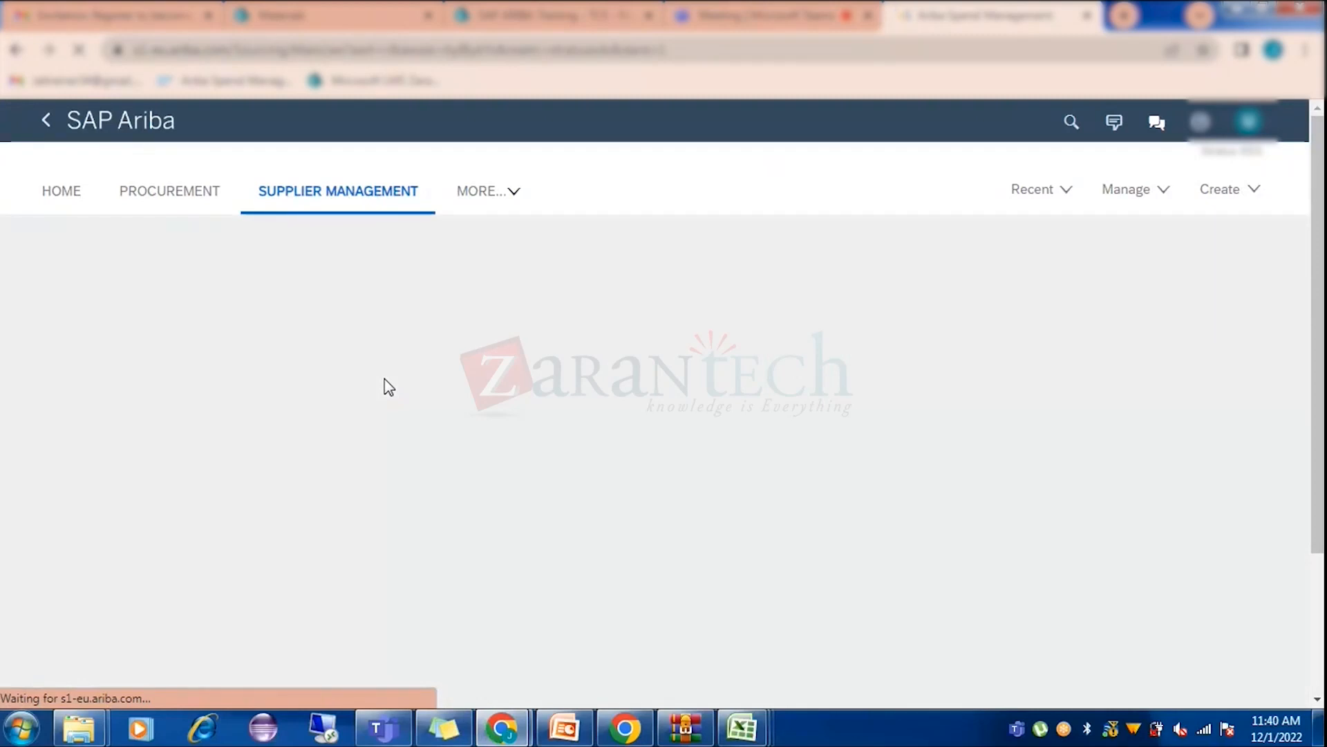
Open the approved supplier's profile, copy its SM Vendor ID, and go to SM Admin.
{"action": "left_click", "coordinate": [148, 546]}
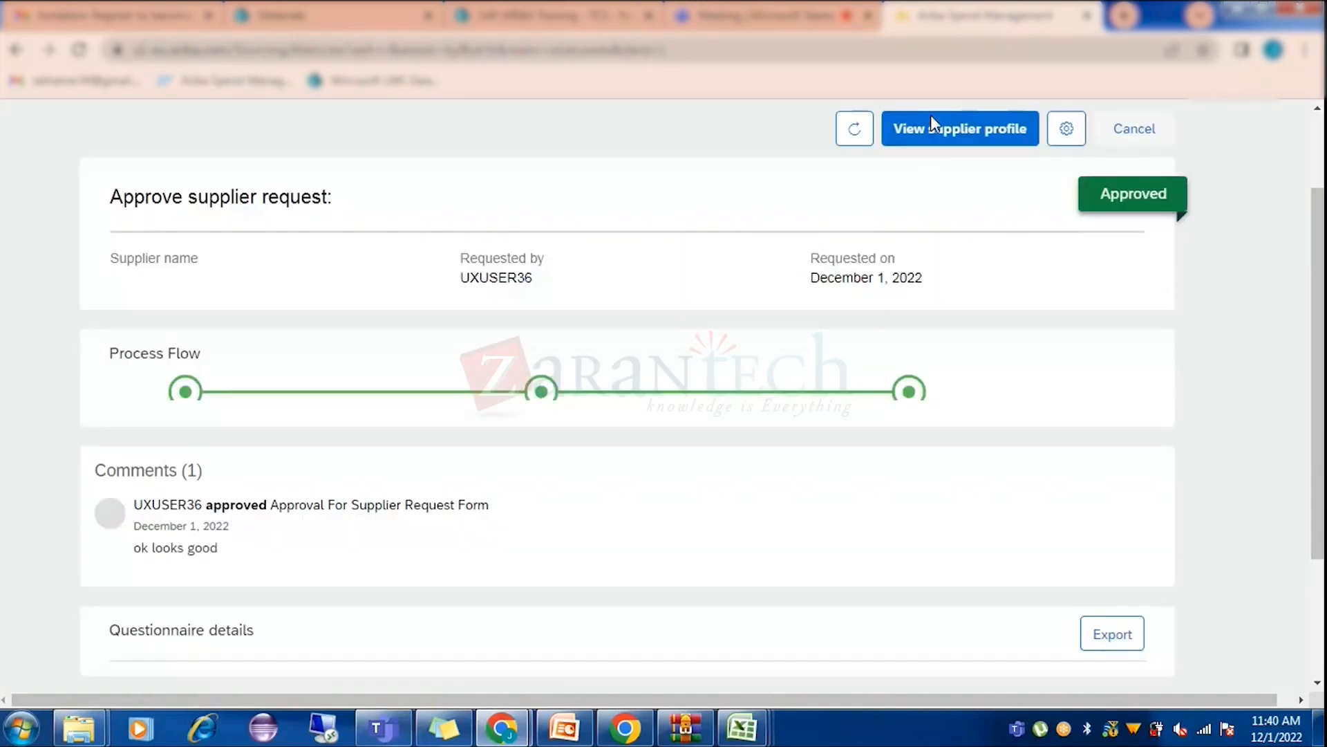
{"action": "left_click", "coordinate": [931, 117]}
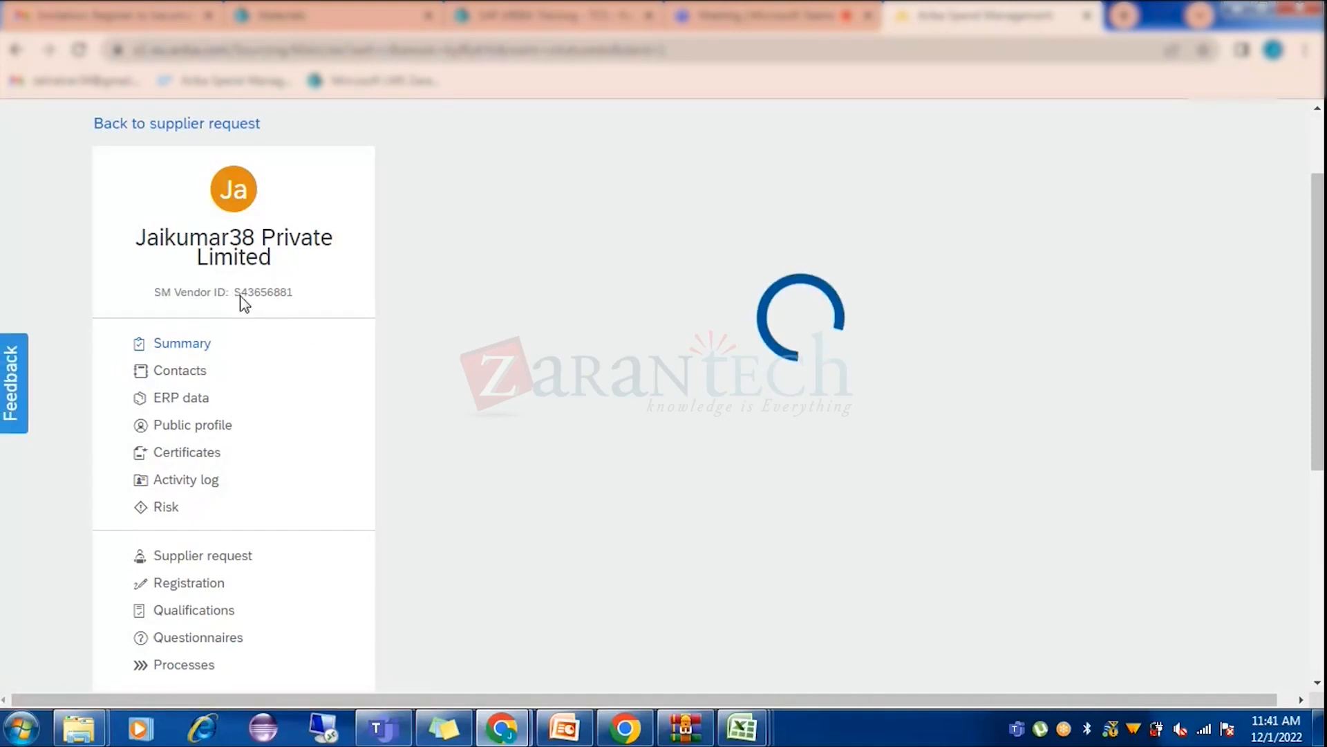
{"action": "left_click_drag", "start_coordinate": [236, 292], "coordinate": [298, 297]}
{"action": "key", "text": "ctrl+c"}
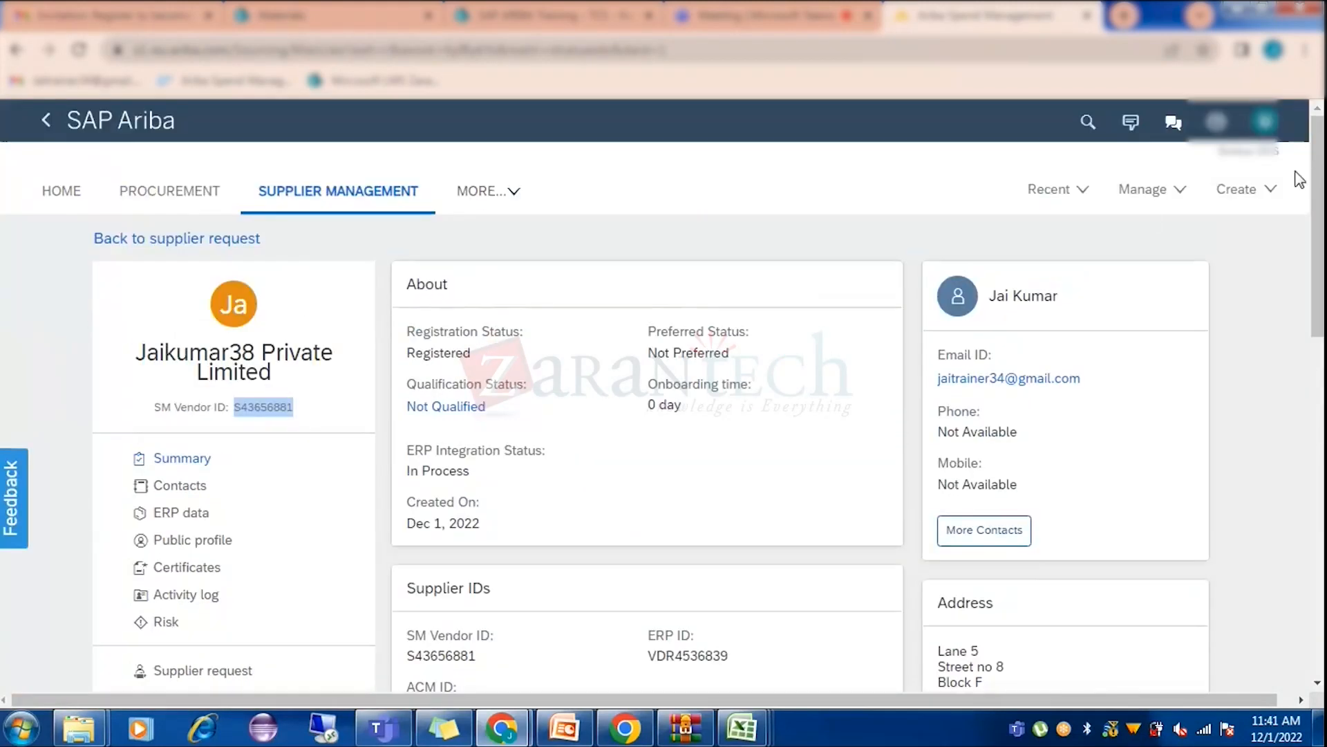
{"action": "left_click", "coordinate": [1144, 190]}
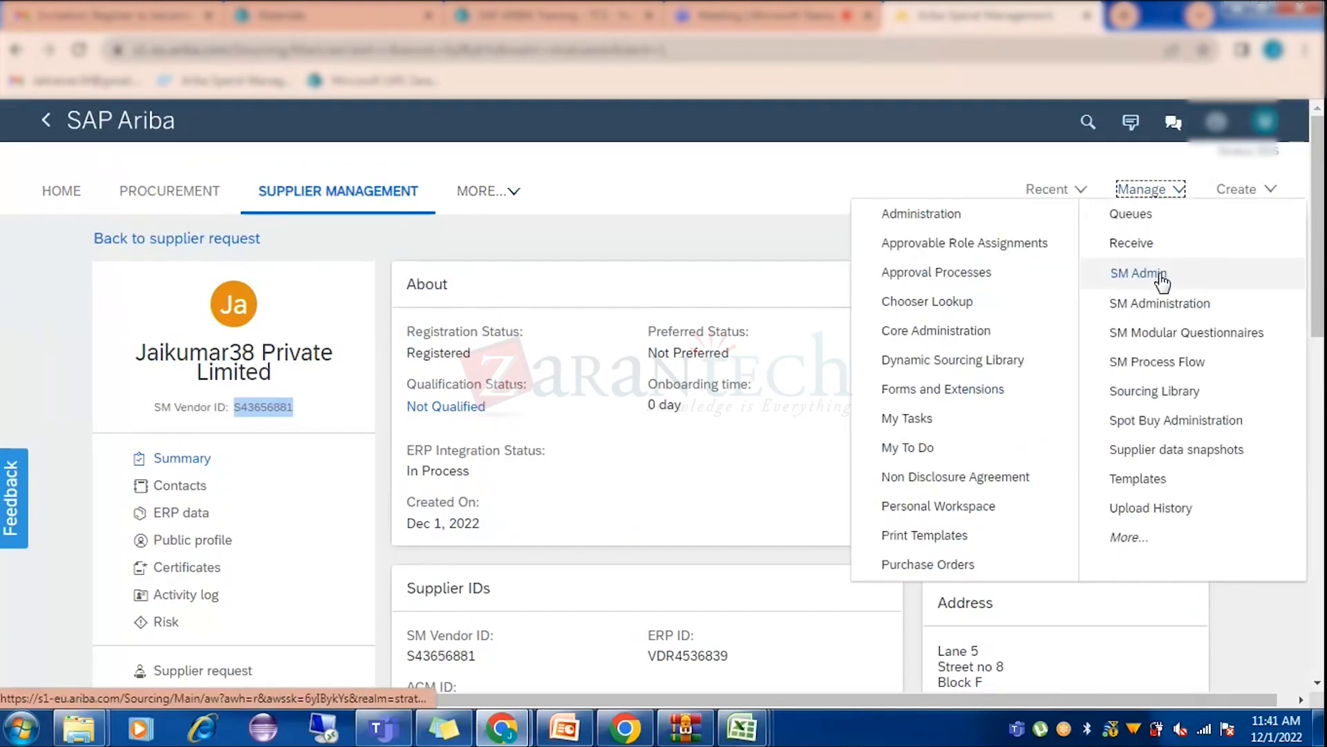
{"action": "left_click", "coordinate": [1161, 274]}
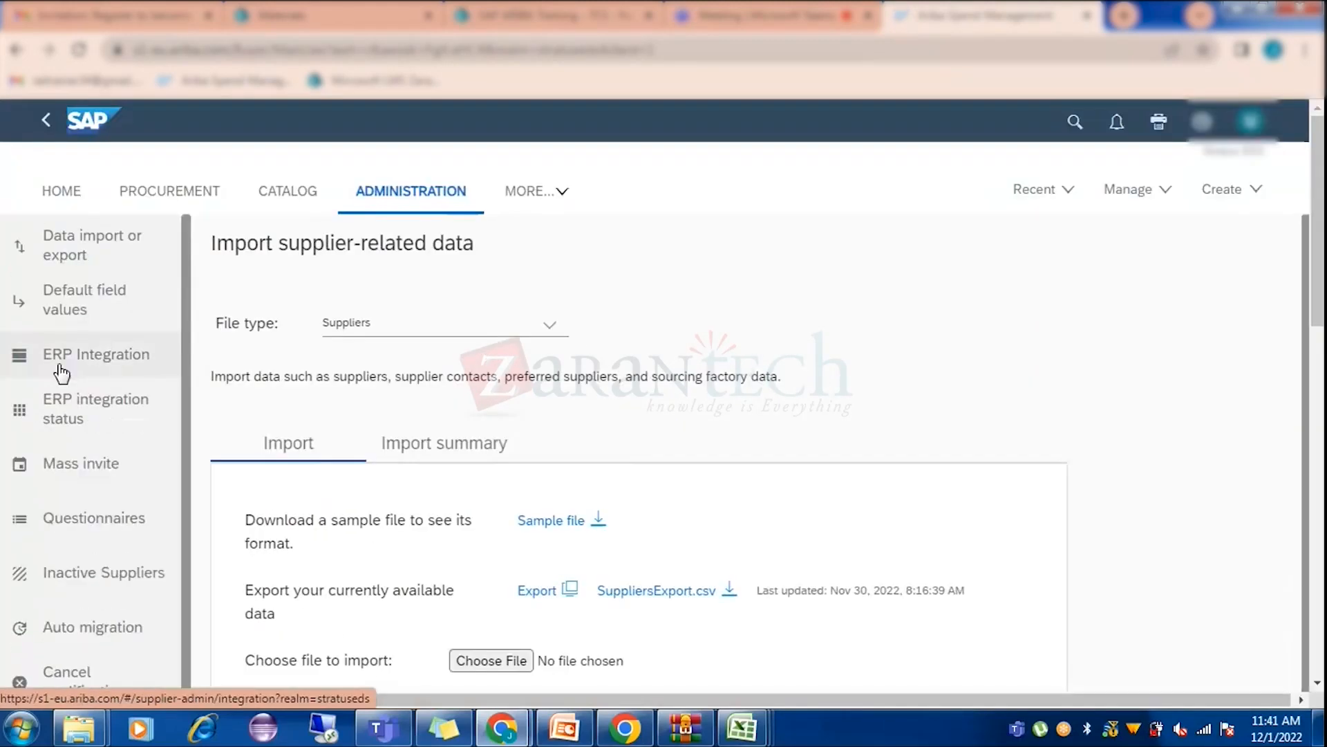
Paste the copied SM Vendor ID into the ERP integration status filter and search.
{"action": "left_click", "coordinate": [75, 410]}
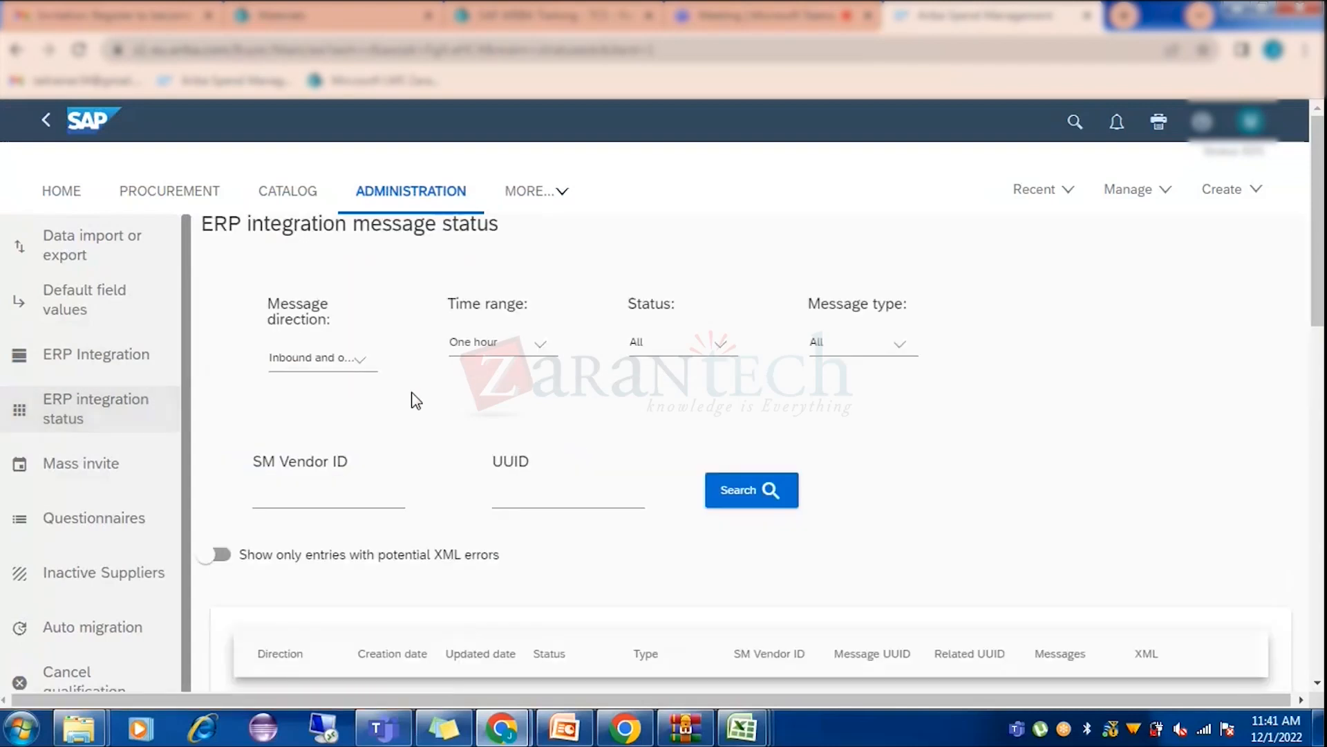
{"action": "left_click", "coordinate": [335, 494]}
{"action": "key", "text": "ctrl+v"}
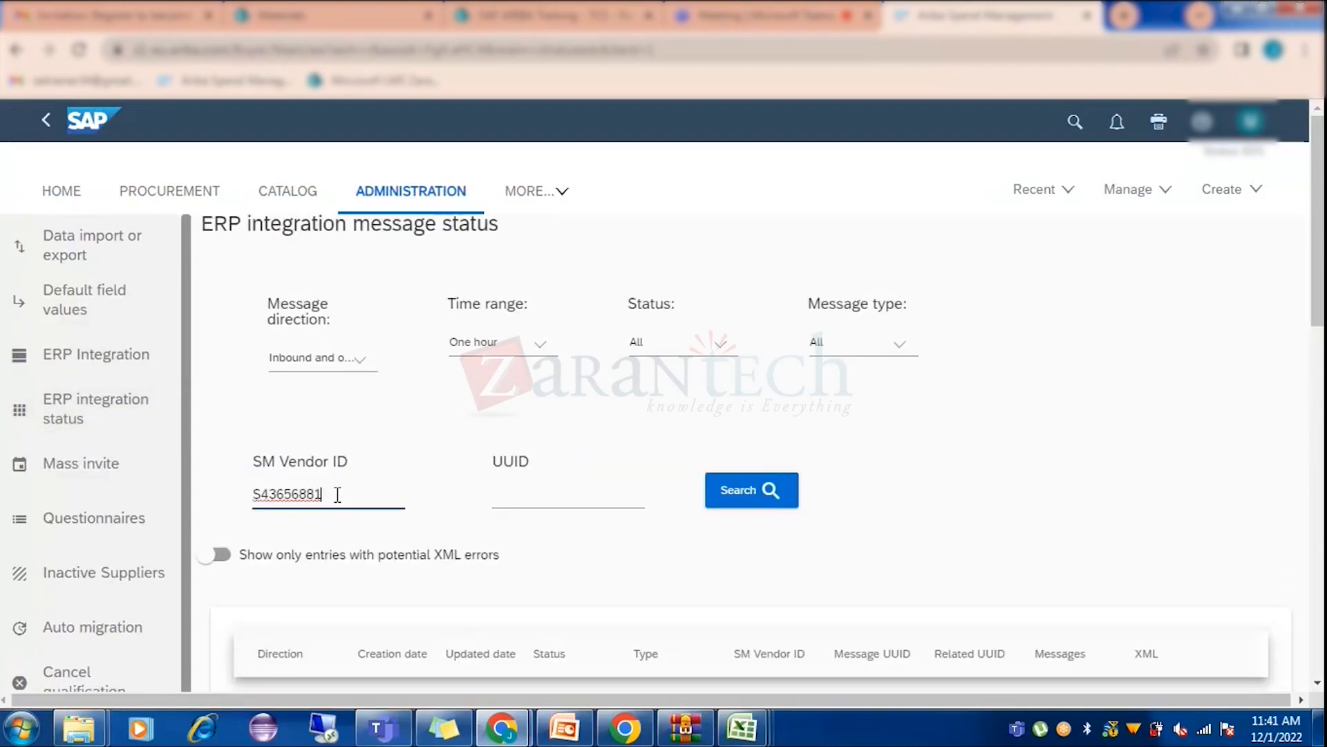
{"action": "left_click", "coordinate": [751, 489]}
{"action": "scroll", "coordinate": [948, 470], "scroll_direction": "down", "scroll_amount": 4}
{"action": "scroll", "coordinate": [877, 466], "scroll_direction": "up", "scroll_amount": 3}
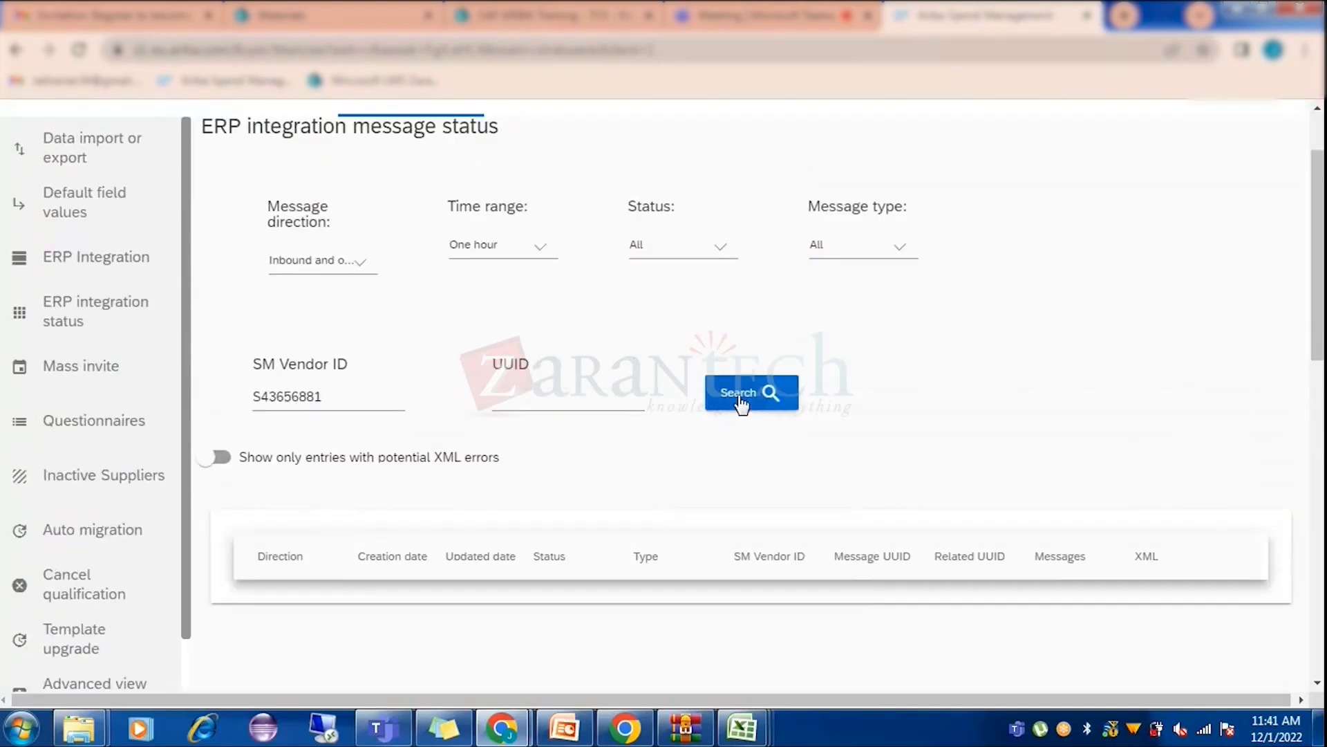
{"action": "left_click", "coordinate": [339, 392]}
{"action": "left_click", "coordinate": [252, 397]}
{"action": "left_click", "coordinate": [774, 392]}
Try the Message direction and potential XML-errors filters, keeping both directions and all entries.
{"action": "left_click", "coordinate": [316, 260]}
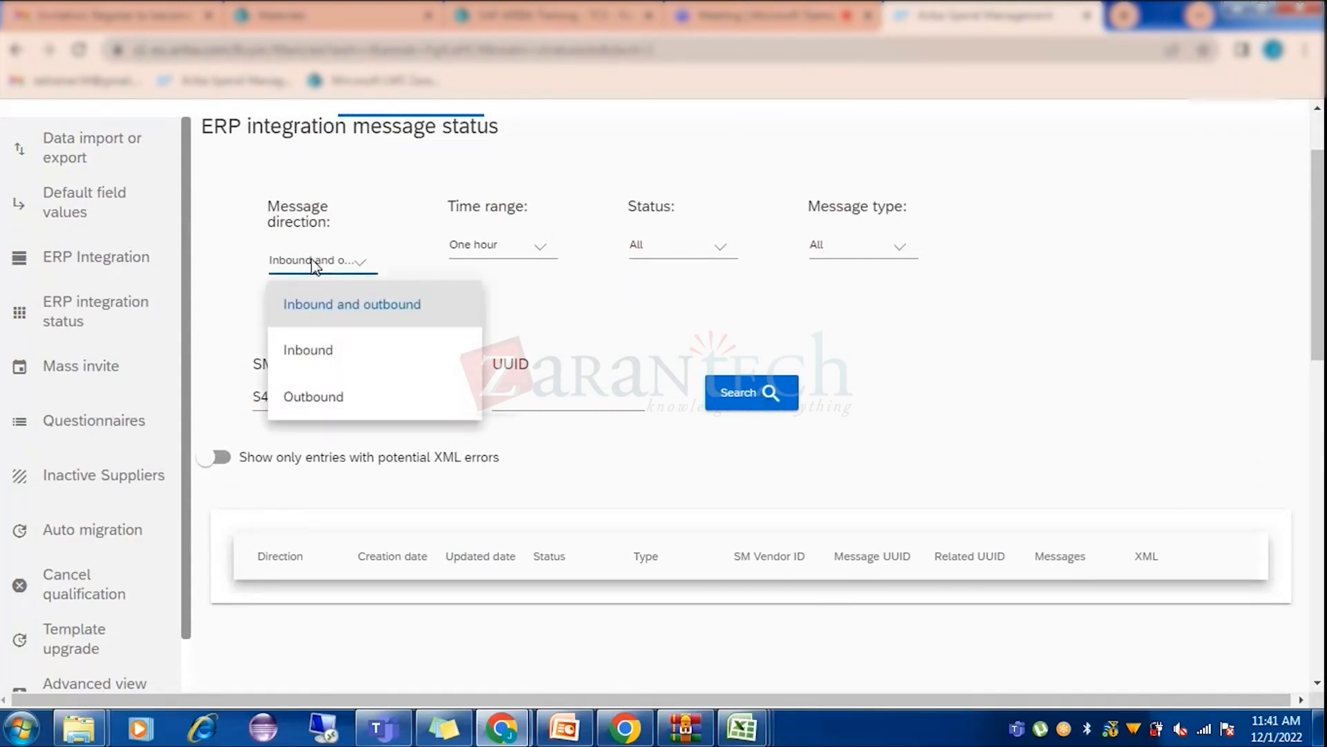
{"action": "left_click", "coordinate": [586, 333]}
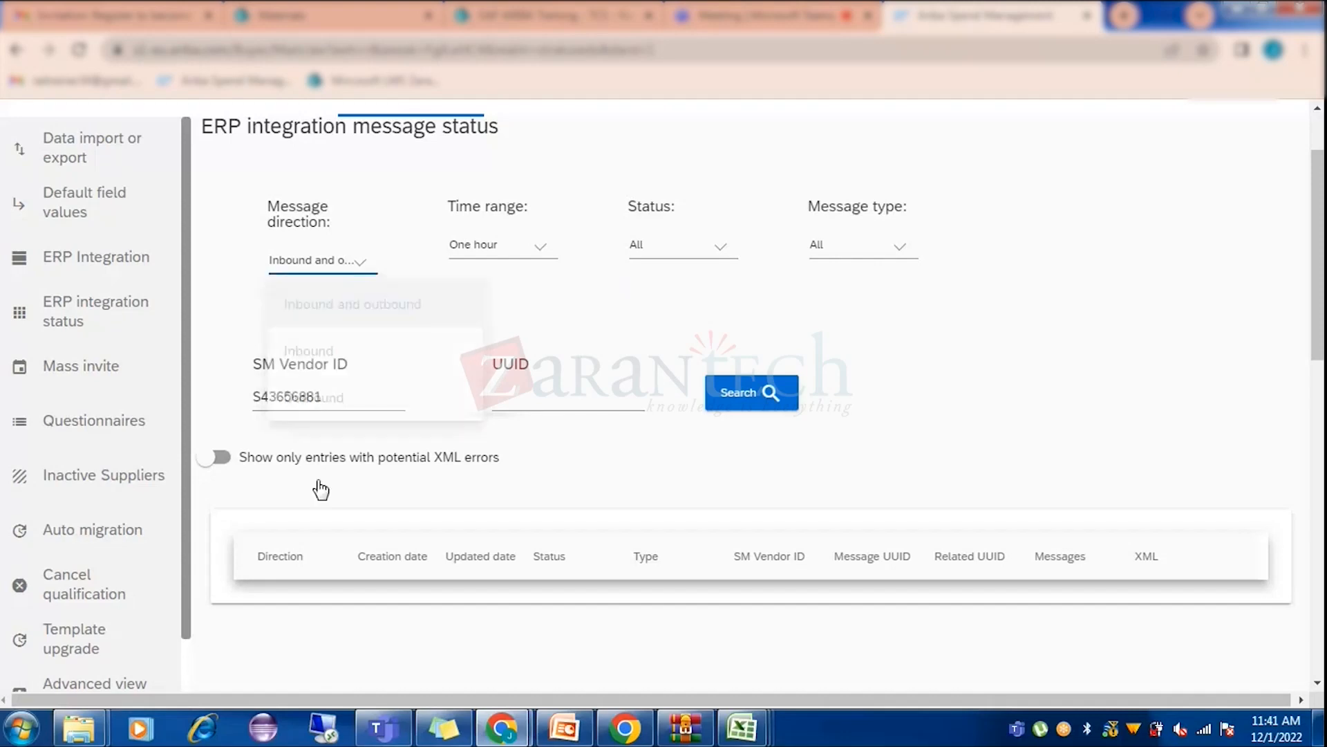
{"action": "left_click", "coordinate": [213, 461]}
{"action": "left_click", "coordinate": [211, 459]}
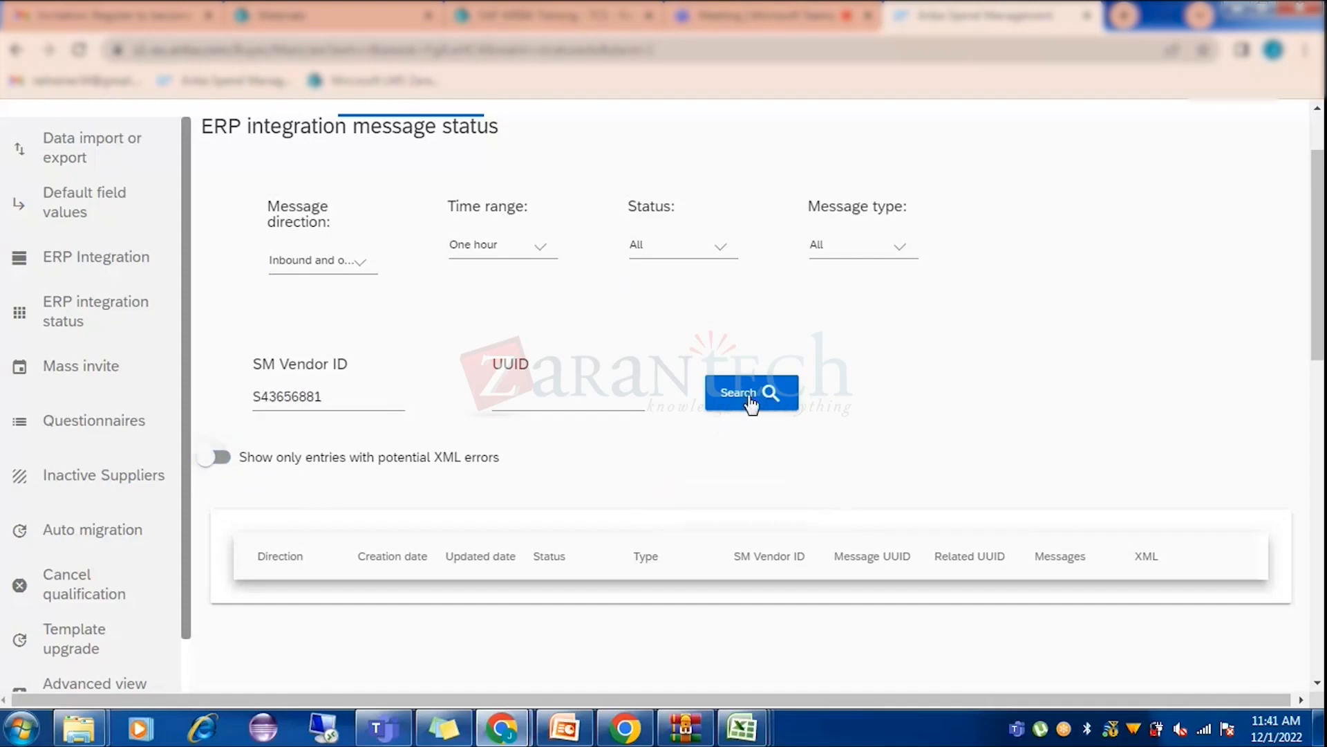
{"action": "left_click", "coordinate": [336, 264]}
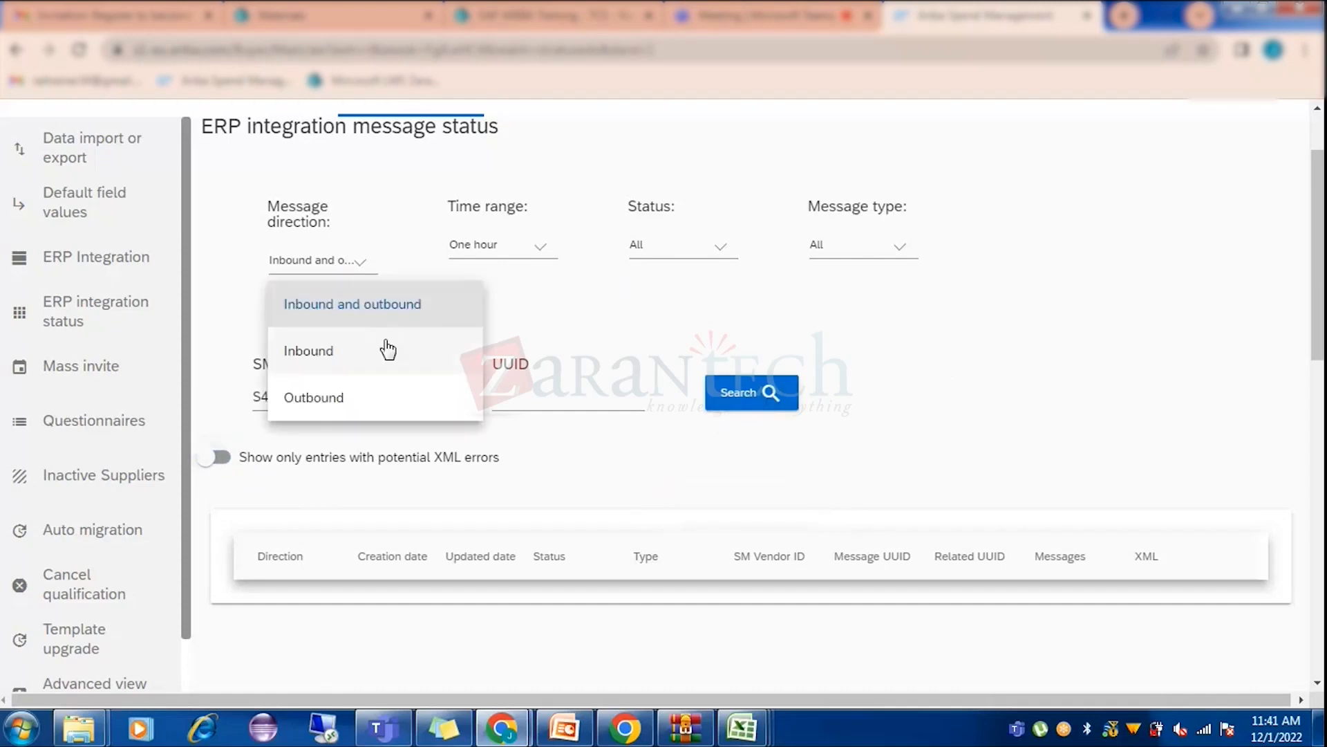
{"action": "left_click", "coordinate": [360, 306]}
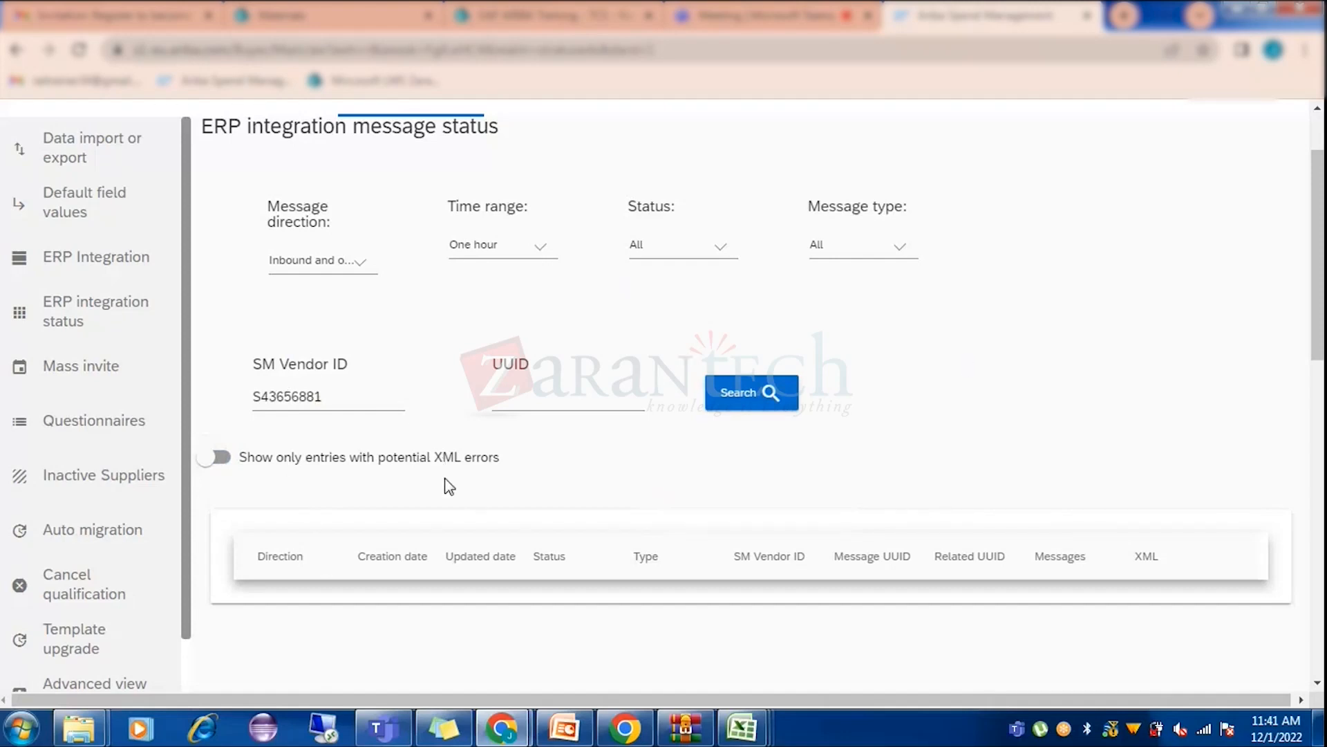
{"action": "scroll", "coordinate": [520, 543], "scroll_direction": "down", "scroll_amount": 1}
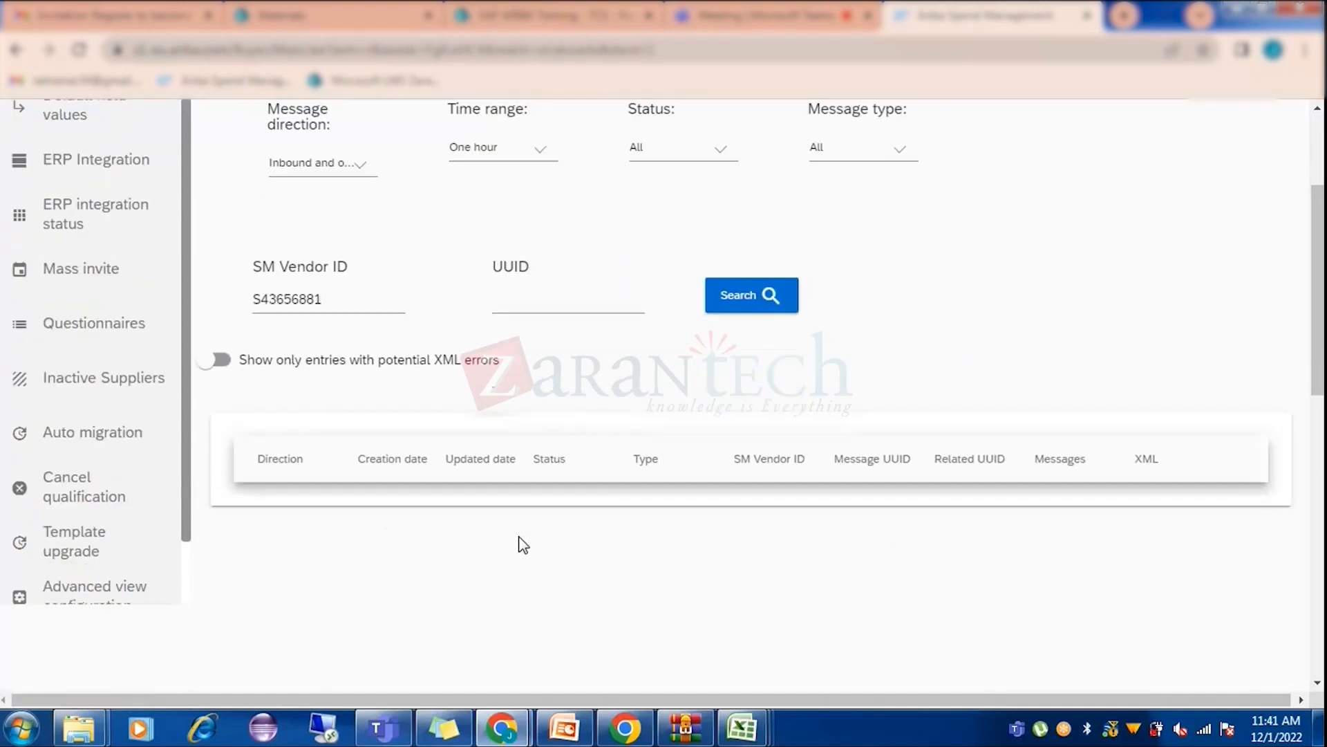
{"action": "scroll", "coordinate": [523, 545], "scroll_direction": "up", "scroll_amount": 1}
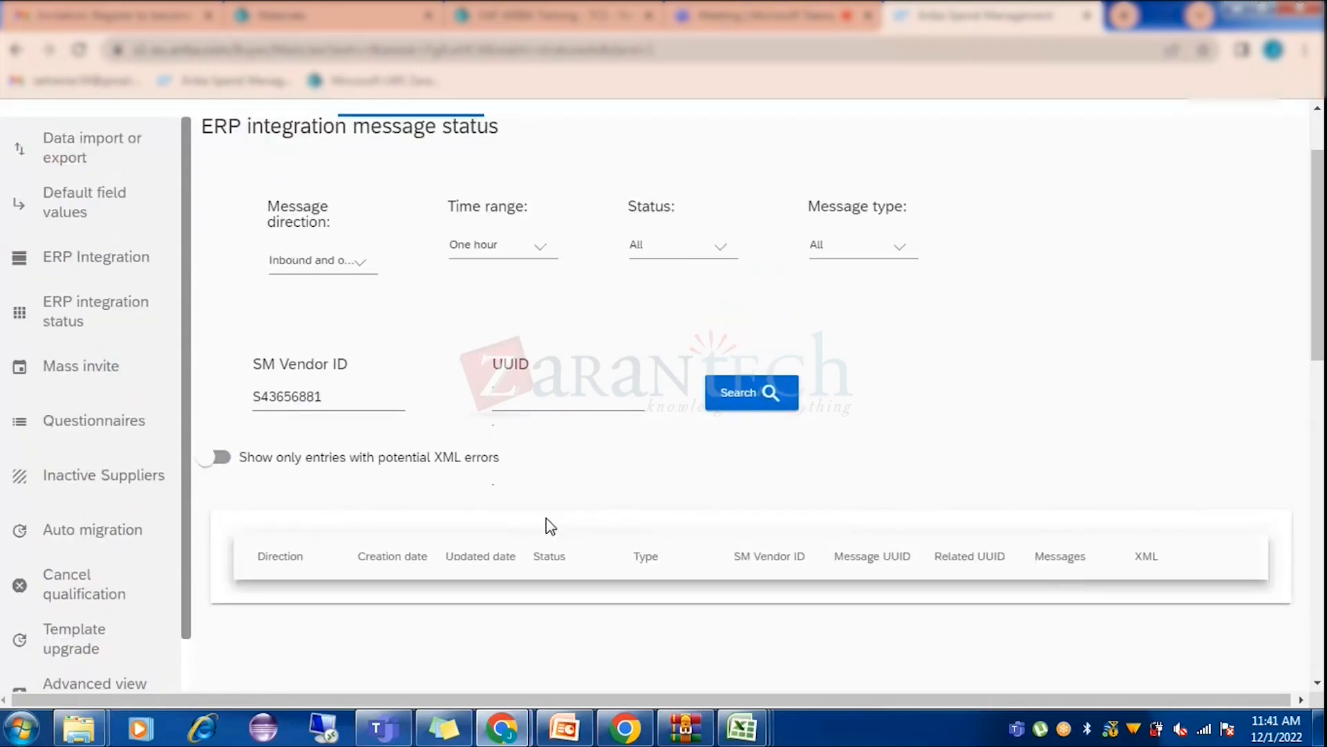
{"action": "scroll", "coordinate": [547, 519], "scroll_direction": "up", "scroll_amount": 1}
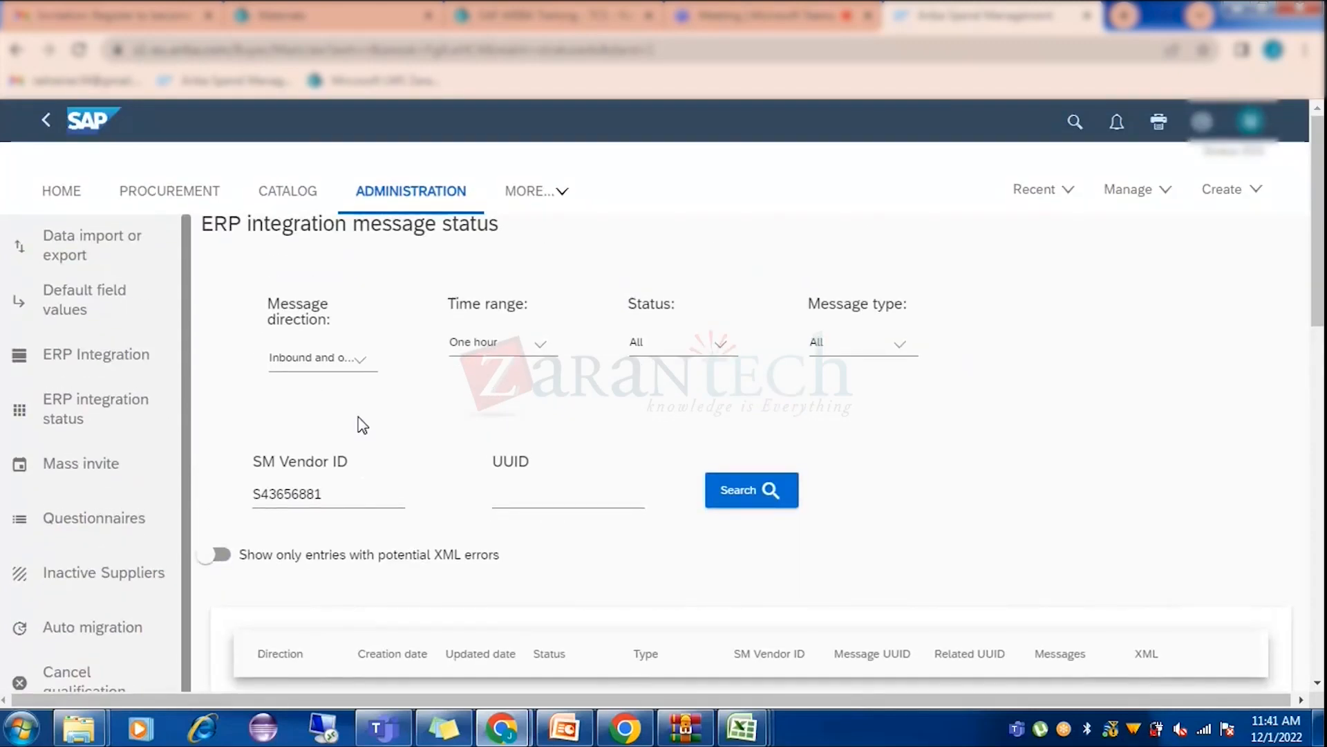
Check the supplier import page's UTF-8 encoding type, then go to Procurement > Supplier Management.
{"action": "left_click", "coordinate": [75, 256]}
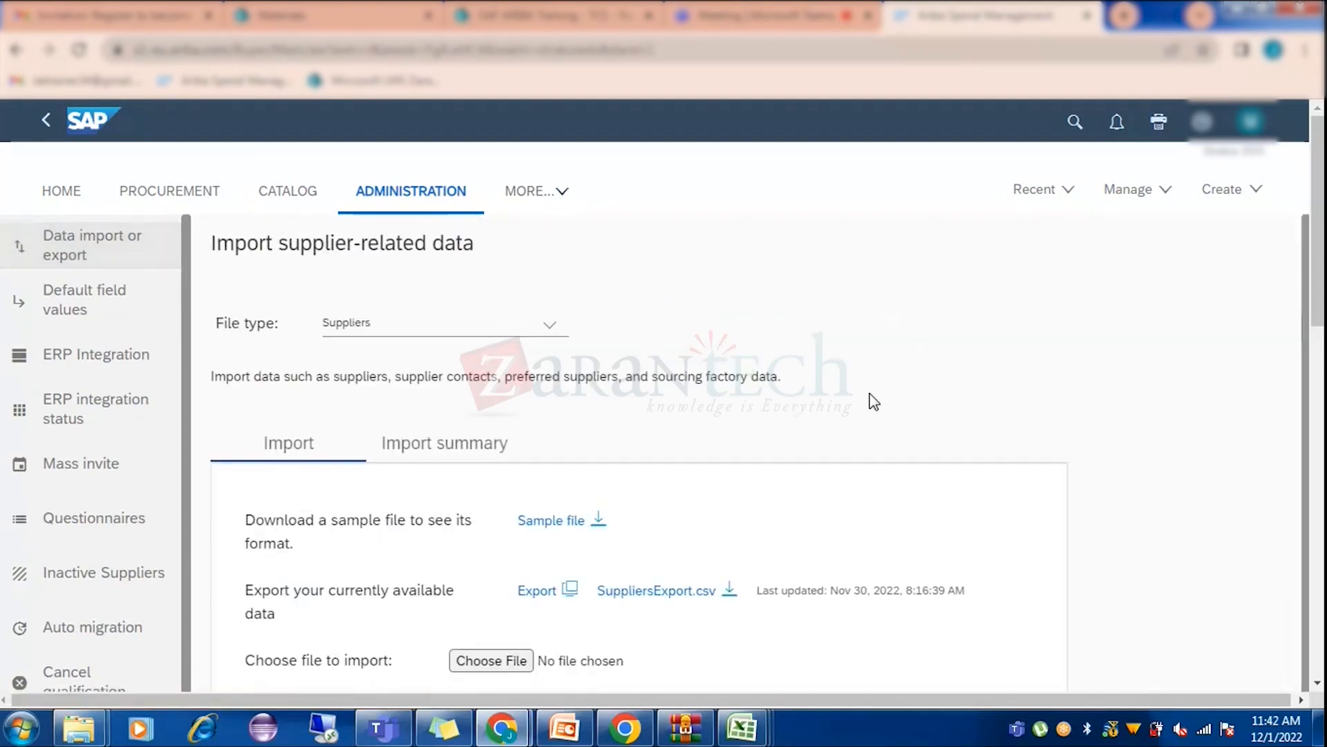
{"action": "scroll", "coordinate": [874, 402], "scroll_direction": "down", "scroll_amount": 1}
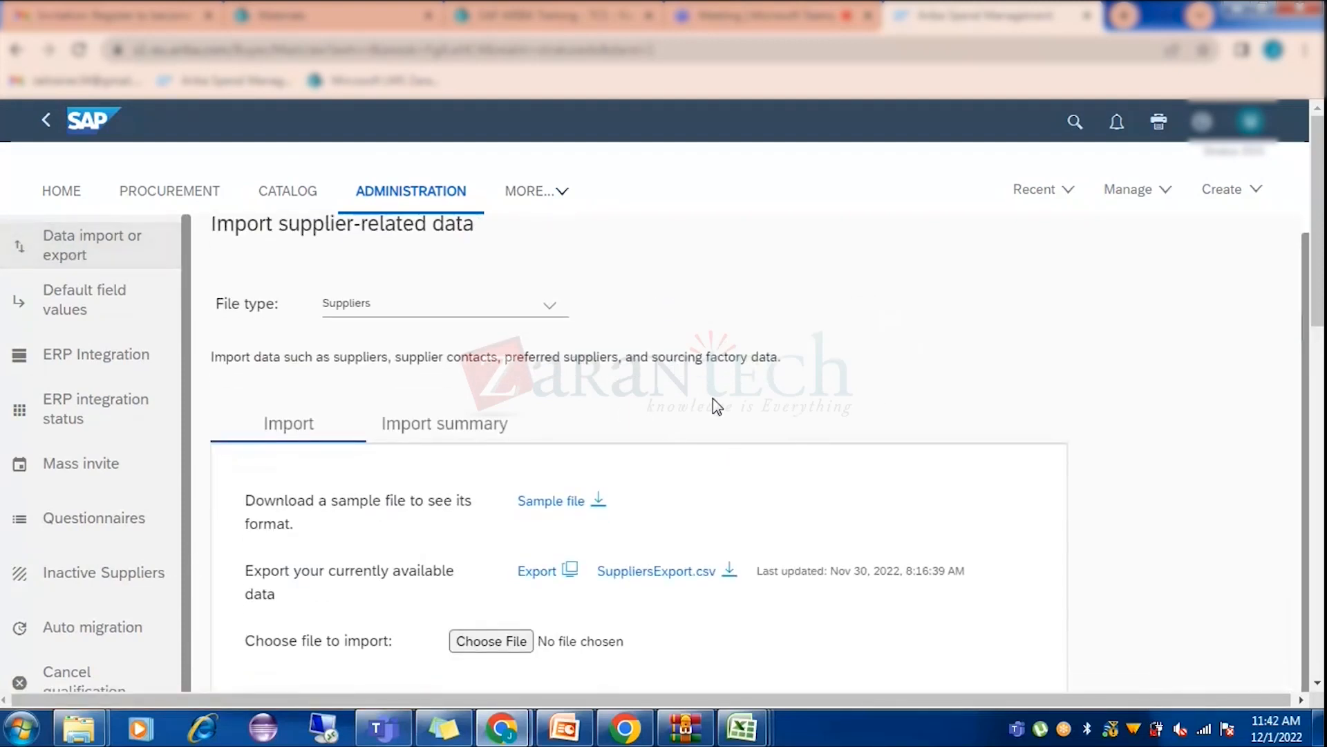
{"action": "scroll", "coordinate": [716, 405], "scroll_direction": "down", "scroll_amount": 5}
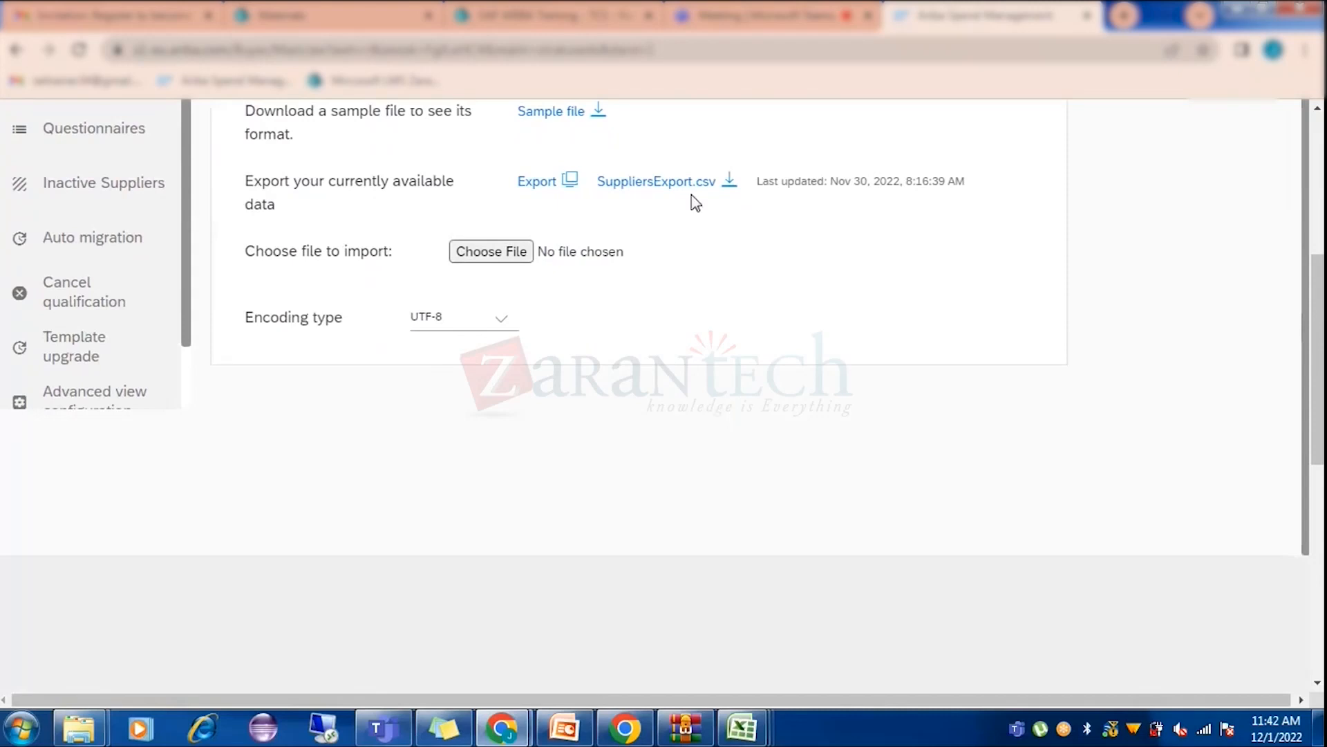
{"action": "scroll", "coordinate": [541, 453], "scroll_direction": "up", "scroll_amount": 5}
{"action": "left_click", "coordinate": [126, 205]}
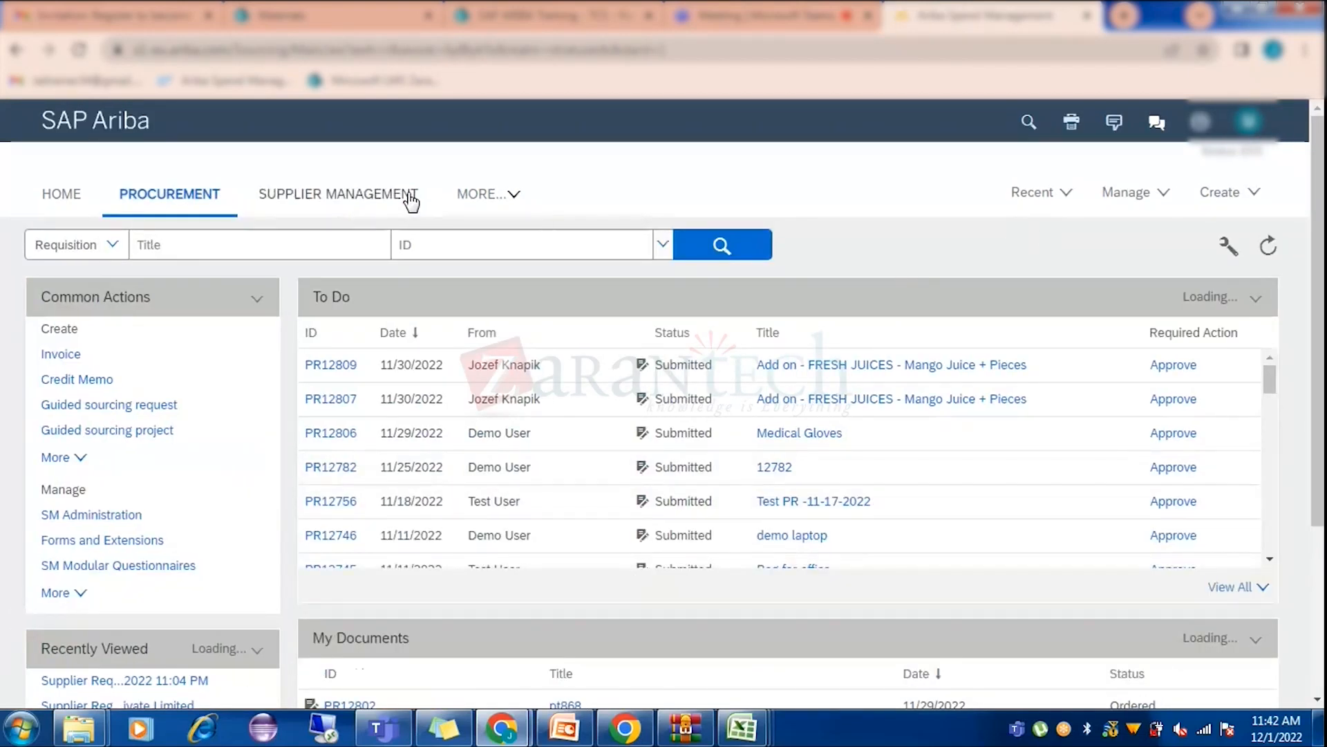
{"action": "left_click", "coordinate": [373, 196]}
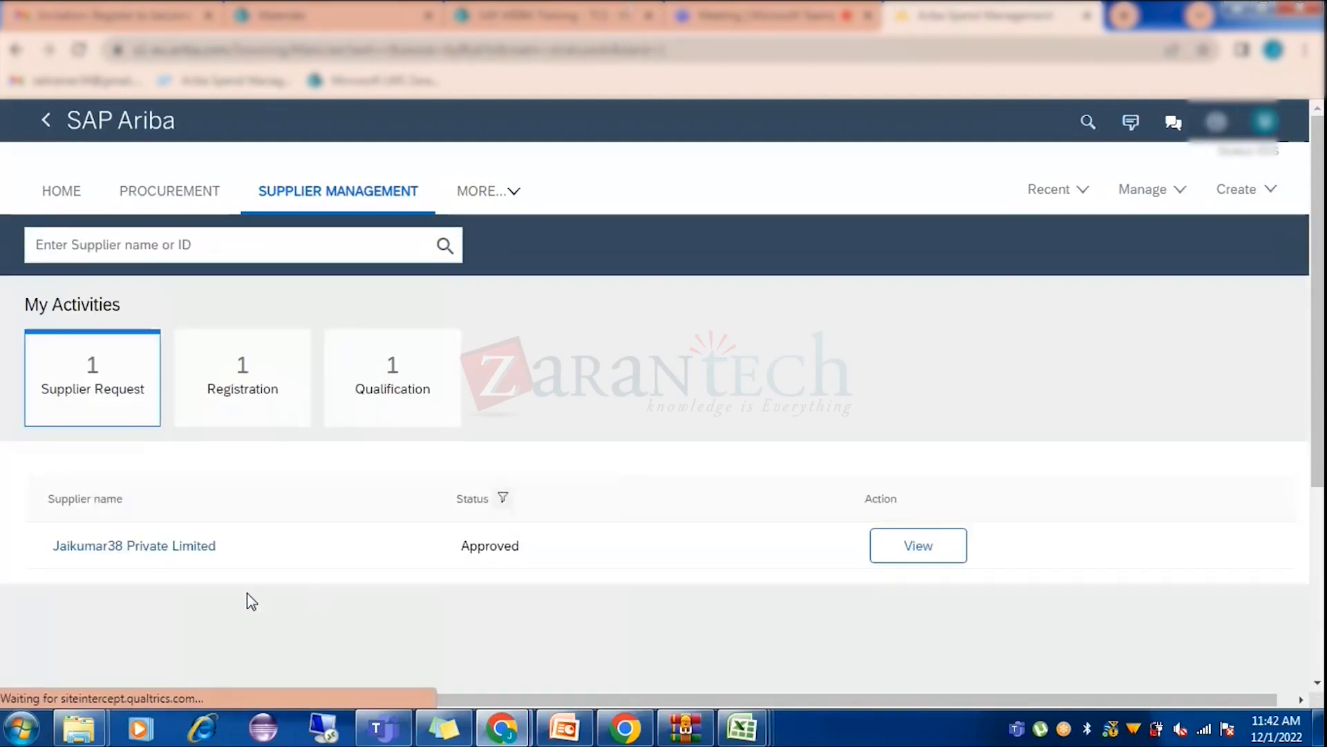
Open the approved supplier's full profile from its request and view it from the top.
{"action": "left_click", "coordinate": [201, 548]}
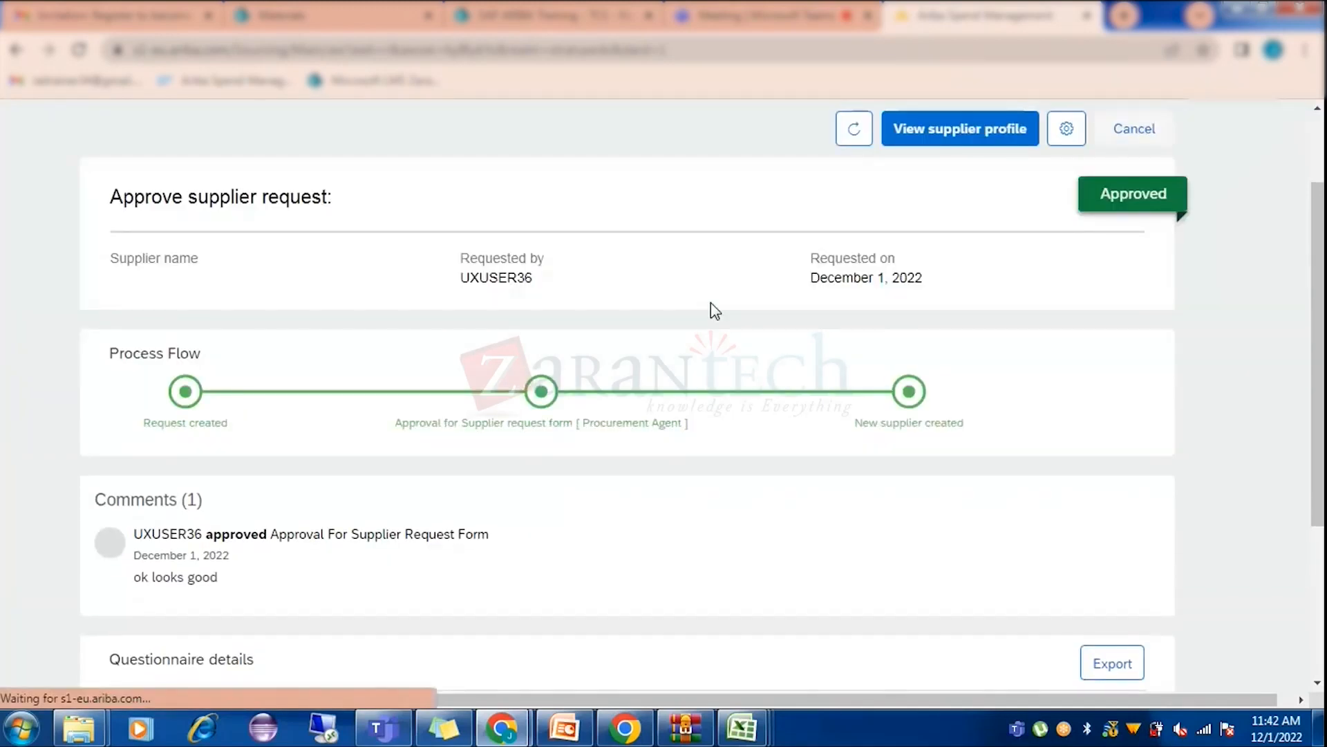
{"action": "left_click", "coordinate": [975, 130]}
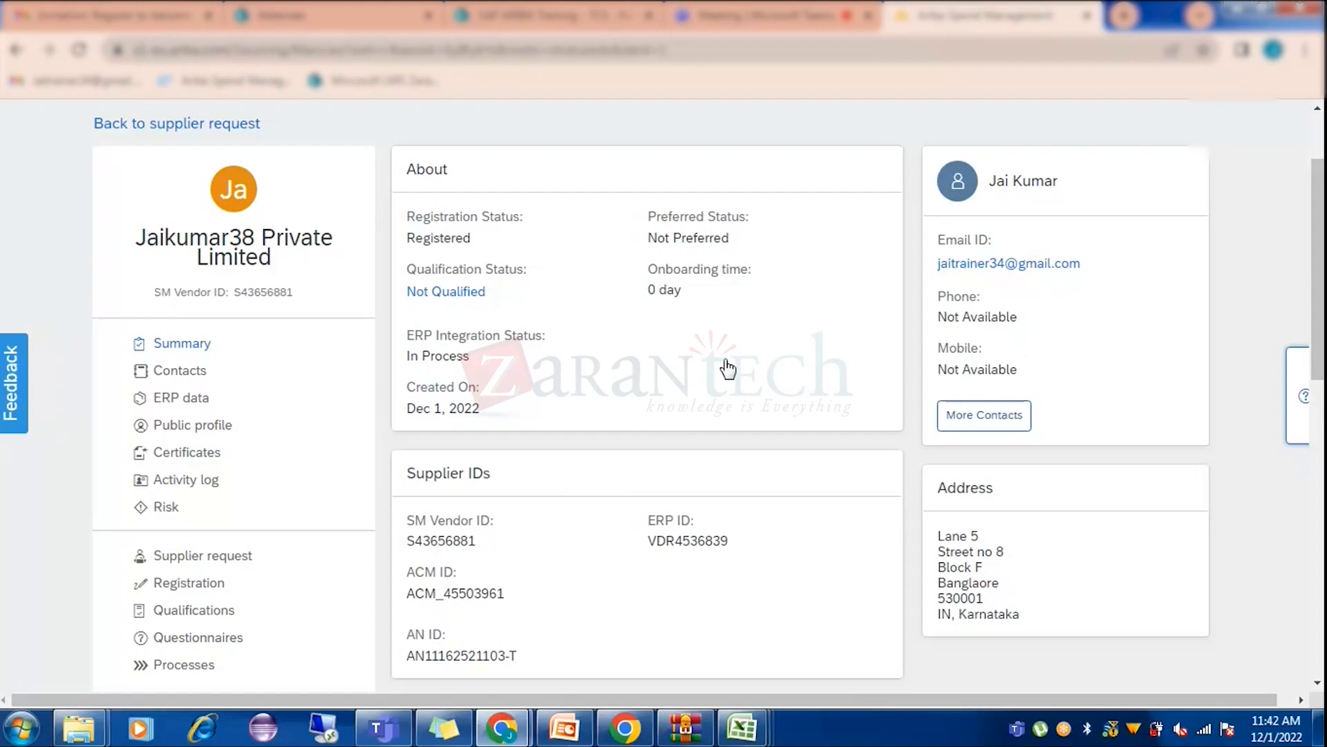
{"action": "scroll", "coordinate": [728, 369], "scroll_direction": "up", "scroll_amount": 2}
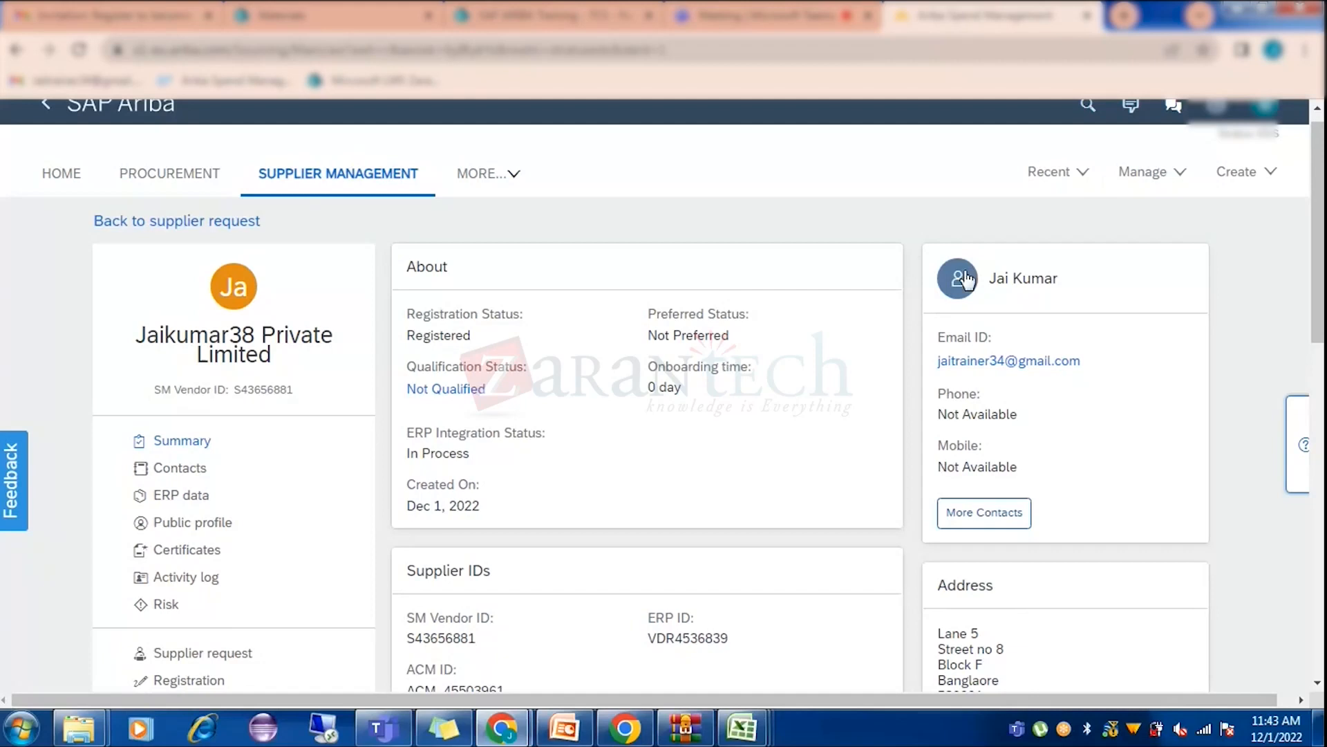
{"action": "left_click", "coordinate": [1145, 179]}
Close the Module 2 Topic 2 PDF and go back to the SAP ARIBA Training Materials list.
{"action": "left_click", "coordinate": [767, 7]}
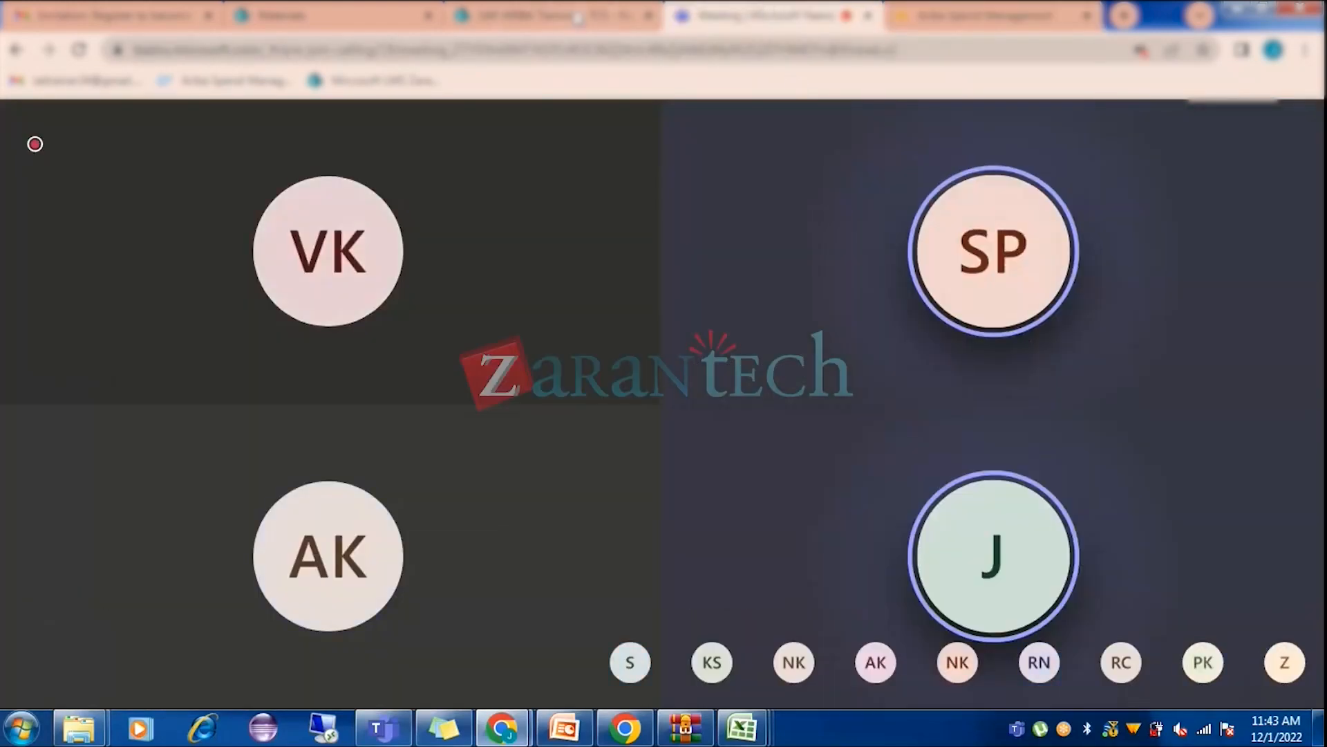
{"action": "left_click", "coordinate": [538, 10]}
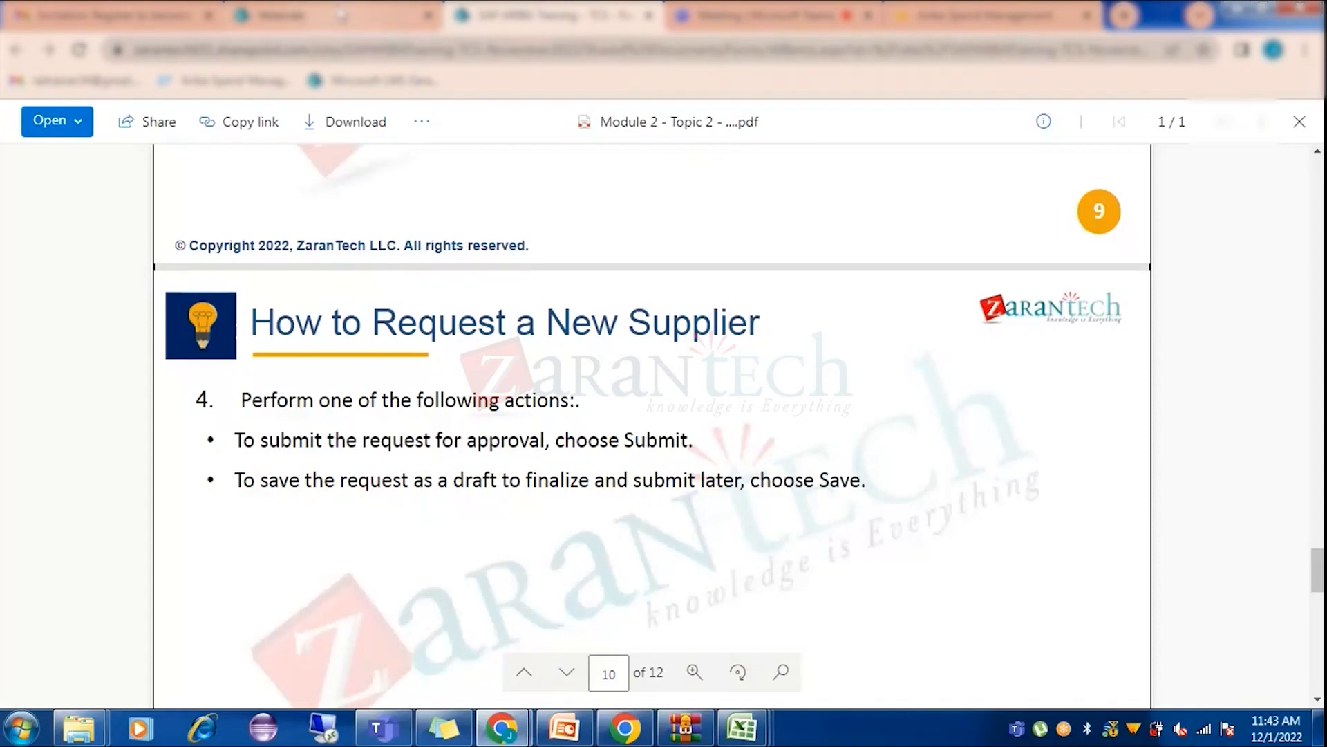
{"action": "left_click", "coordinate": [648, 15]}
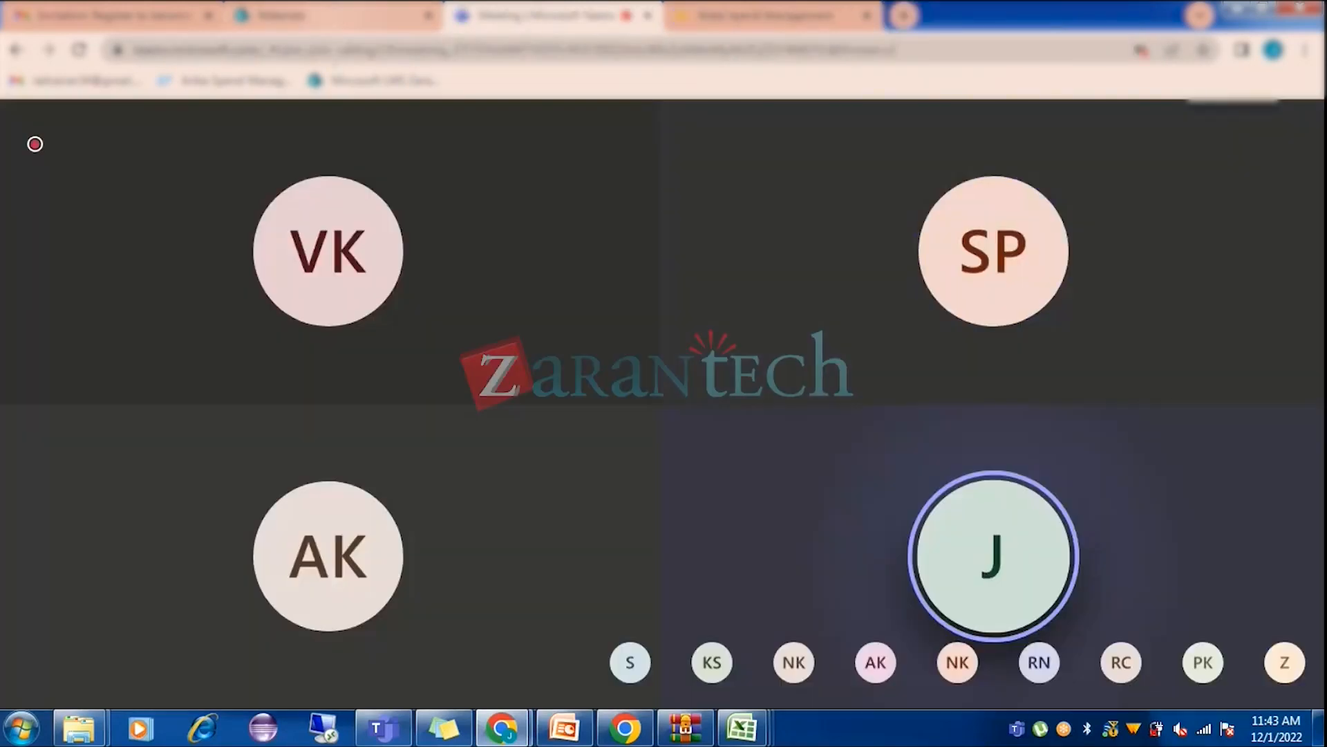
{"action": "left_click", "coordinate": [329, 18]}
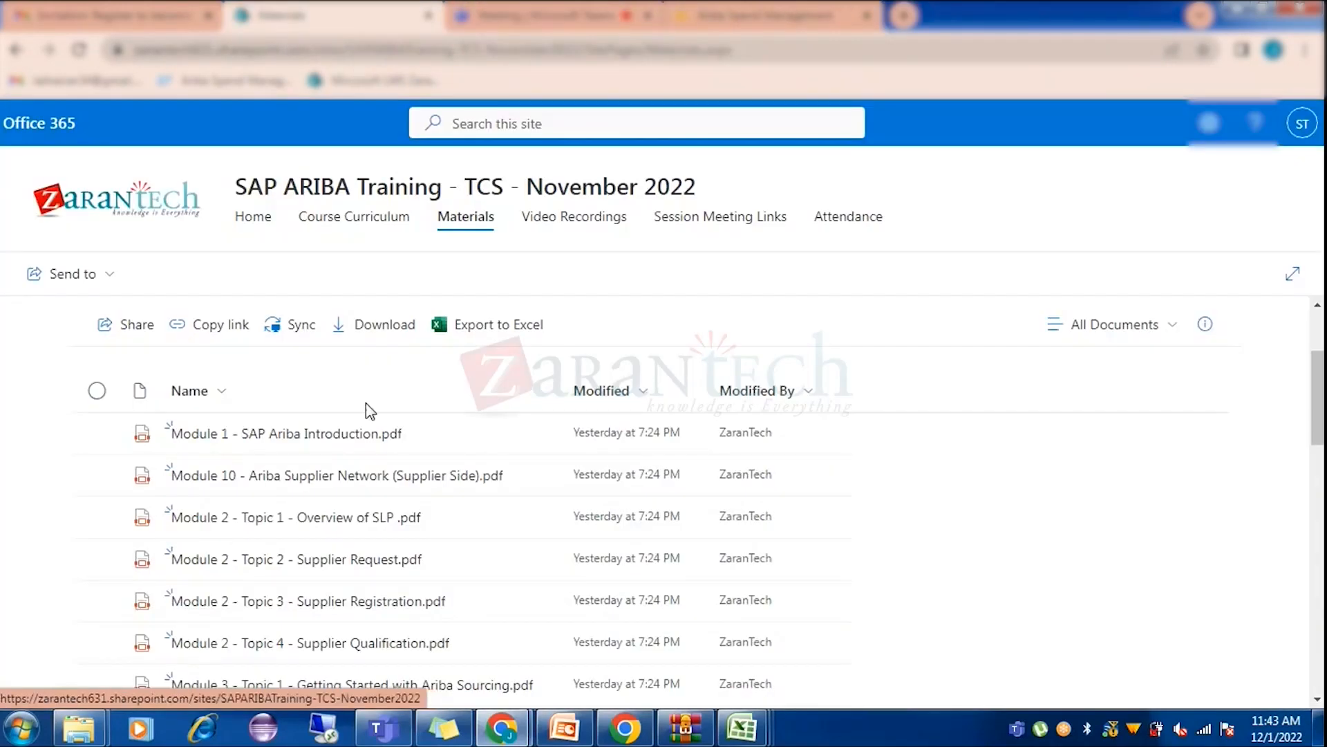
Page through the Module 2 Topic 3 Supplier Registration PDF to page 15, then return to Ariba.
{"action": "left_click", "coordinate": [306, 605]}
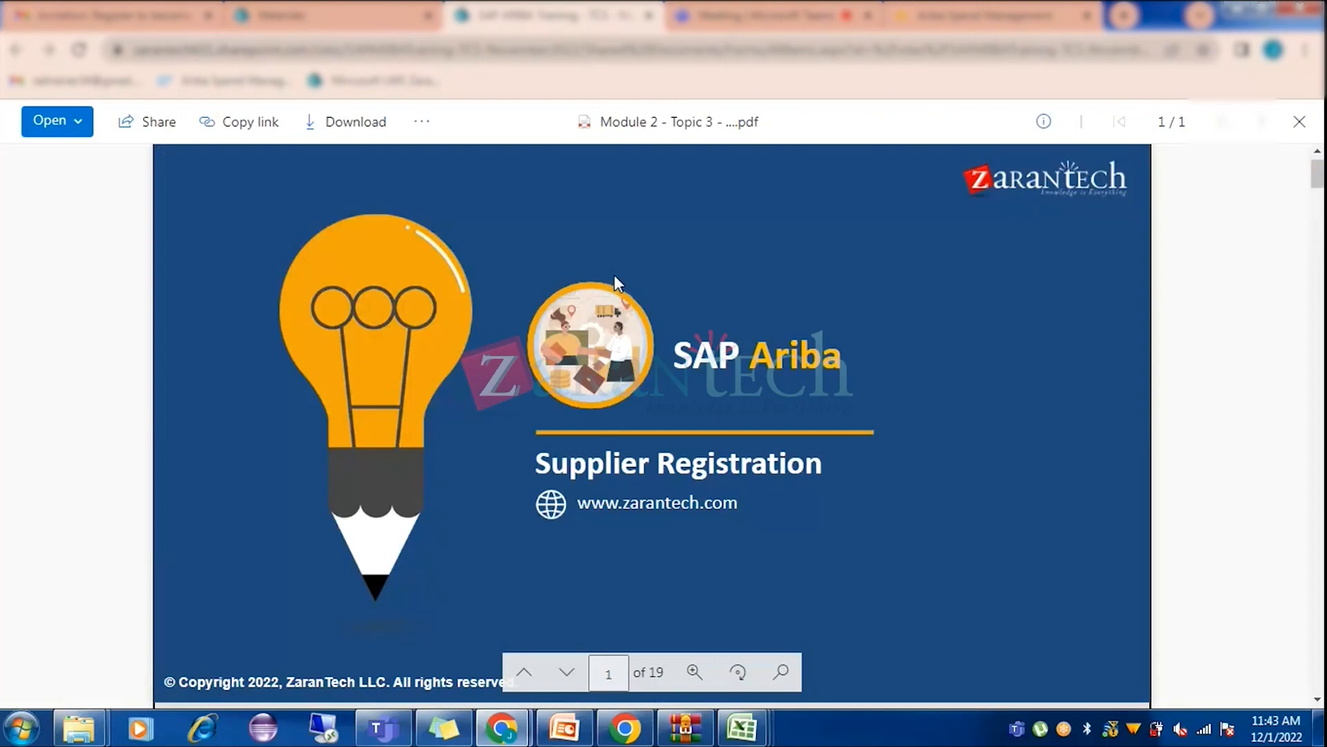
{"action": "scroll", "coordinate": [877, 330], "scroll_direction": "down", "scroll_amount": 10}
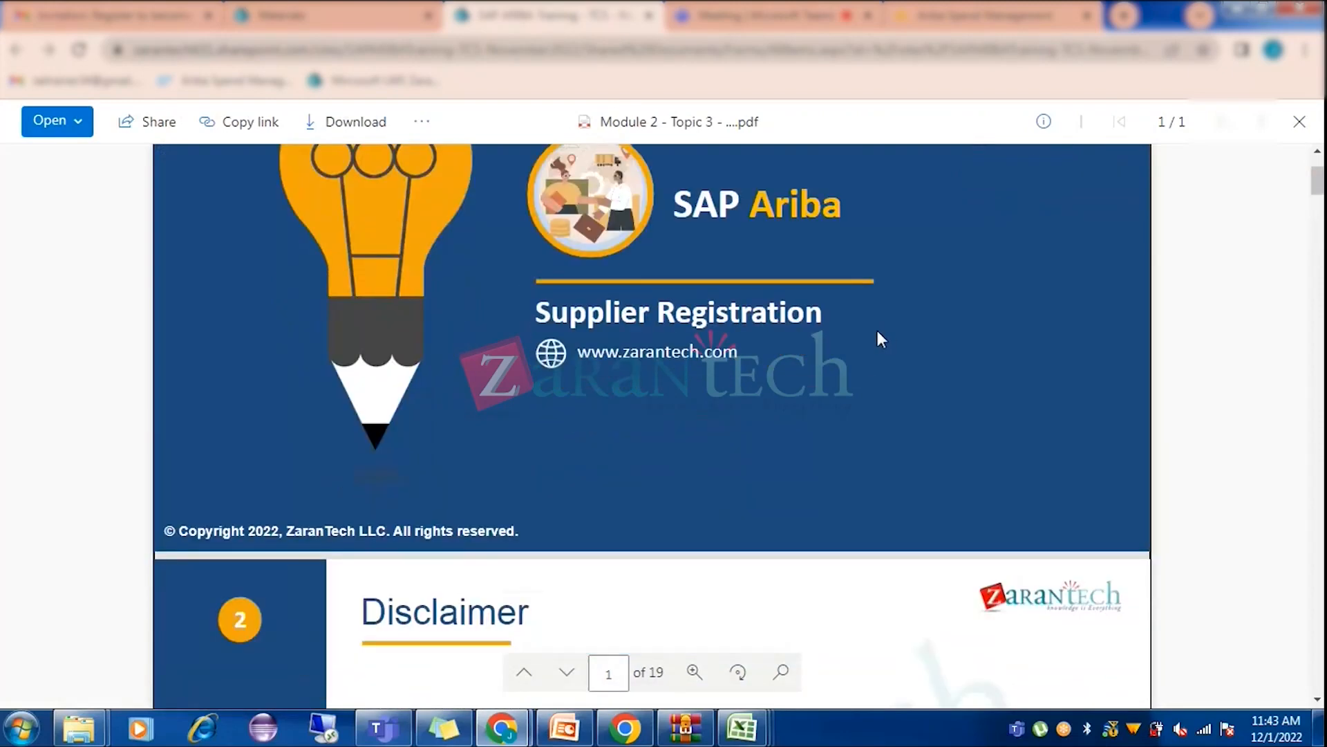
{"action": "scroll", "coordinate": [677, 355], "scroll_direction": "down", "scroll_amount": 10}
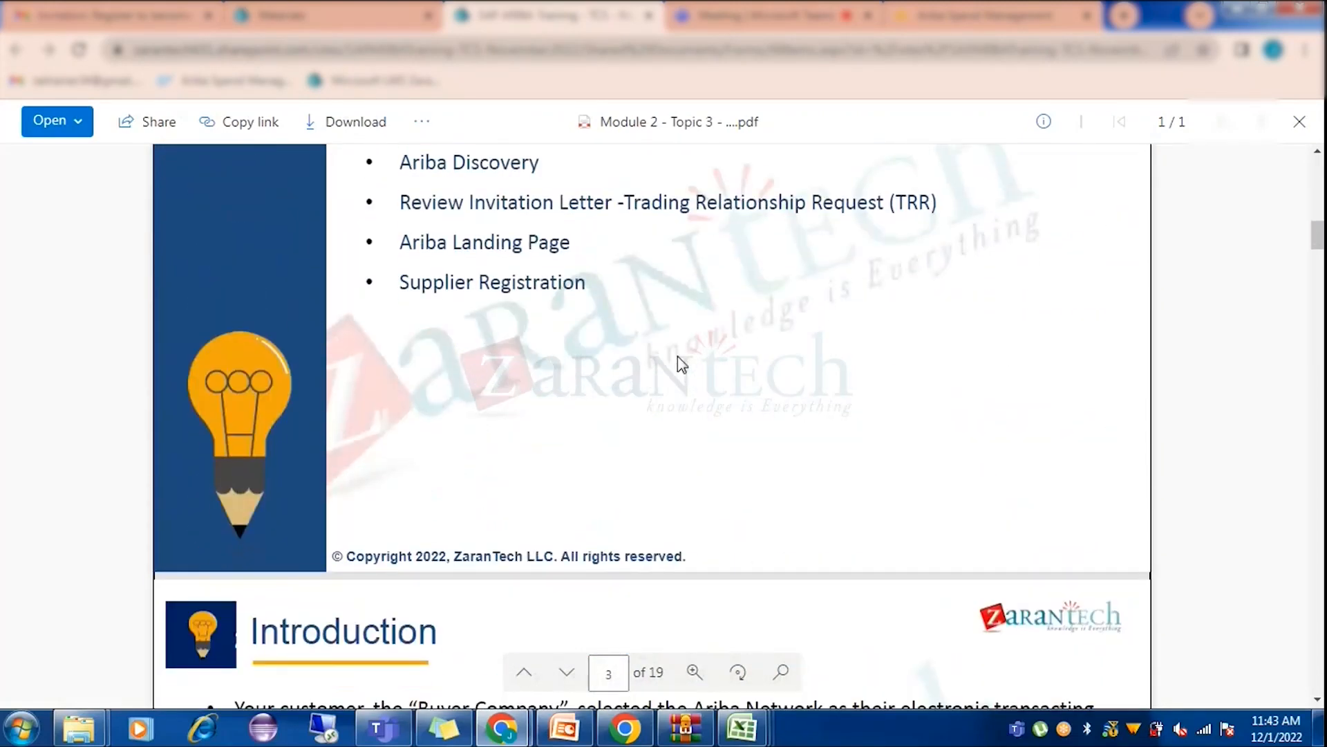
{"action": "scroll", "coordinate": [678, 356], "scroll_direction": "down", "scroll_amount": 3}
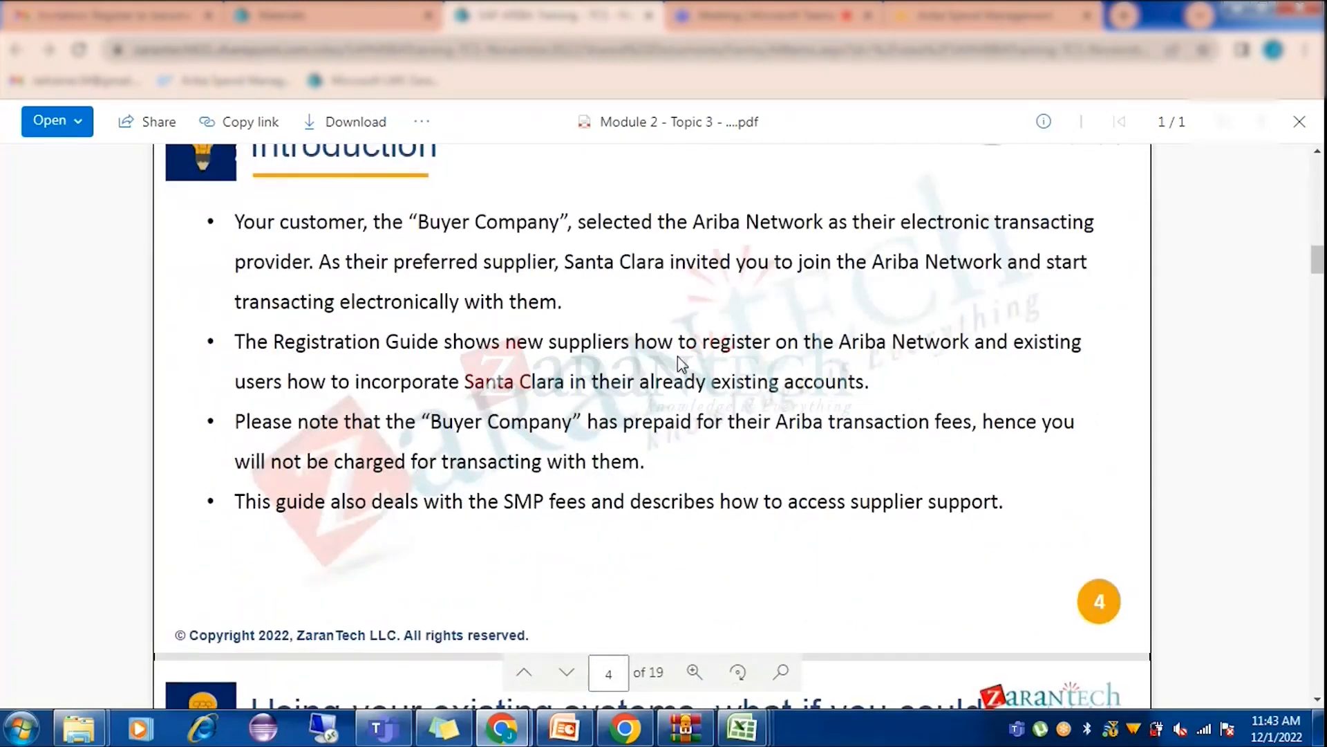
{"action": "scroll", "coordinate": [677, 356], "scroll_direction": "down", "scroll_amount": 8}
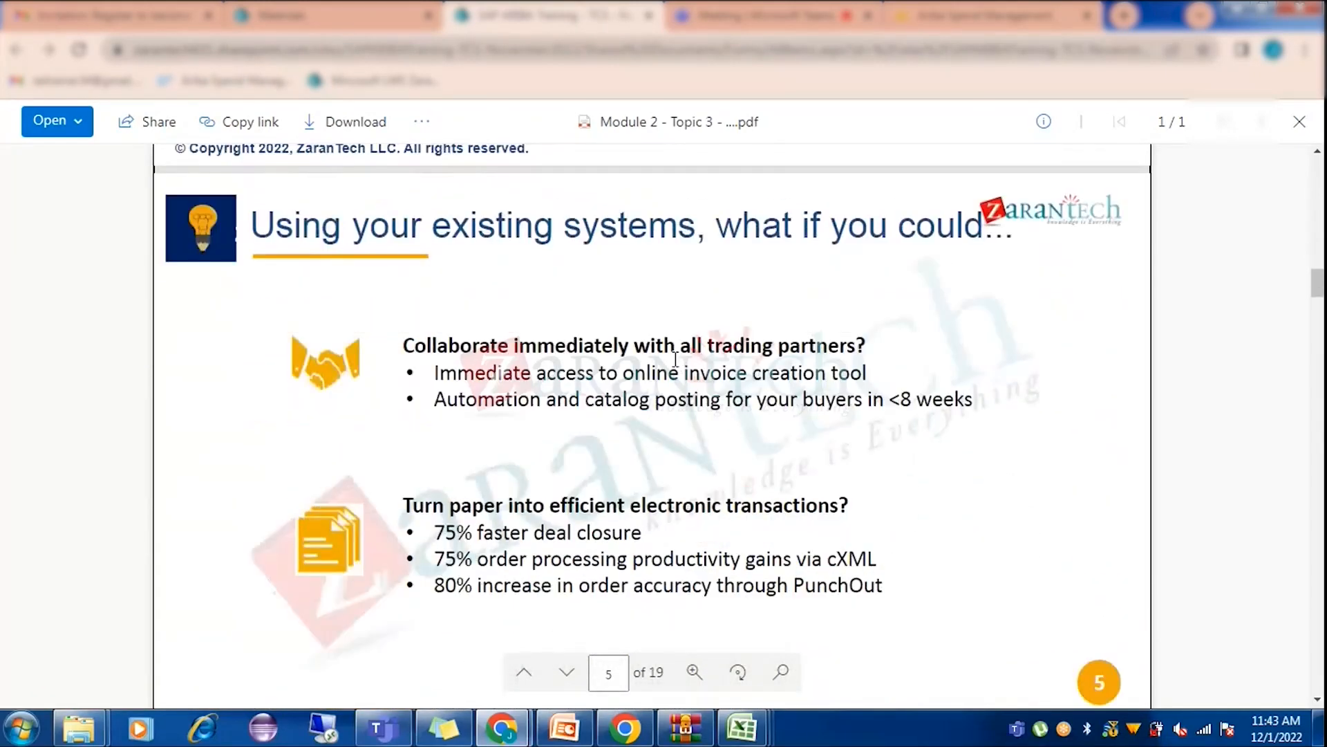
{"action": "scroll", "coordinate": [676, 359], "scroll_direction": "down", "scroll_amount": 5}
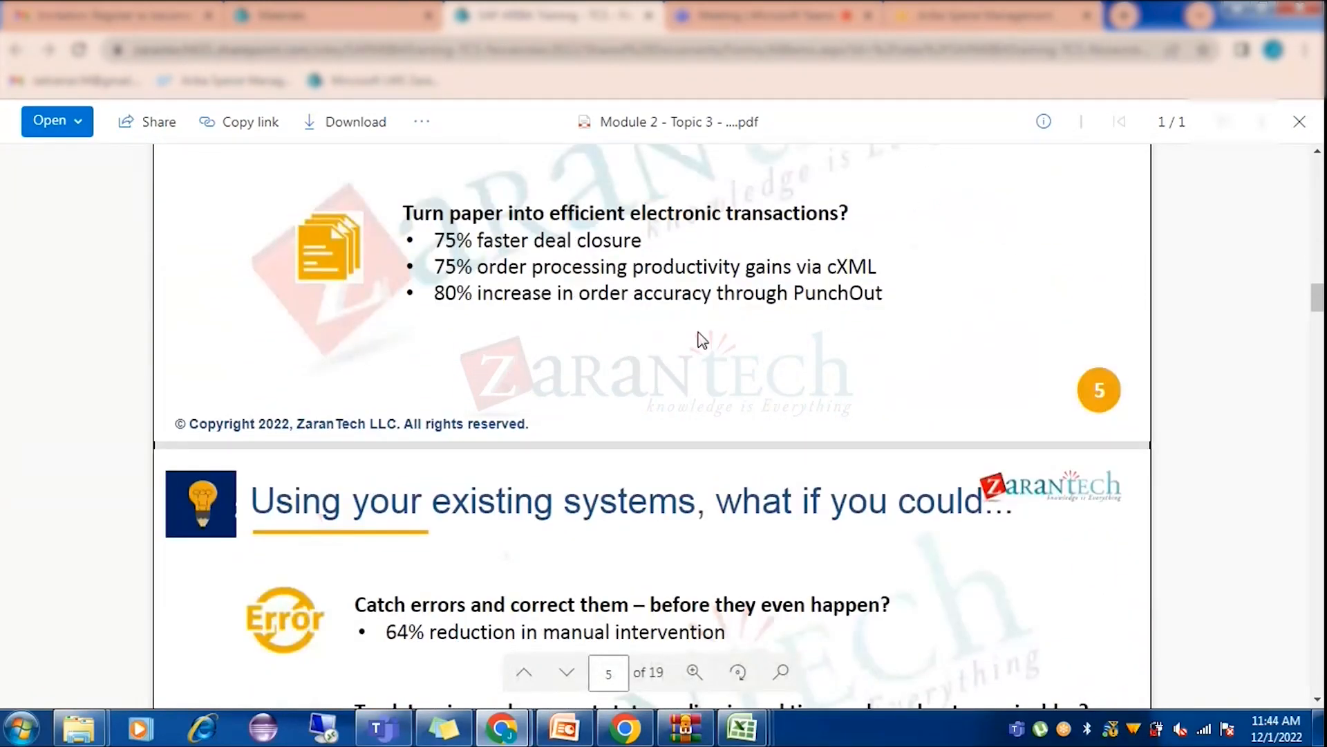
{"action": "scroll", "coordinate": [700, 335], "scroll_direction": "down", "scroll_amount": 4}
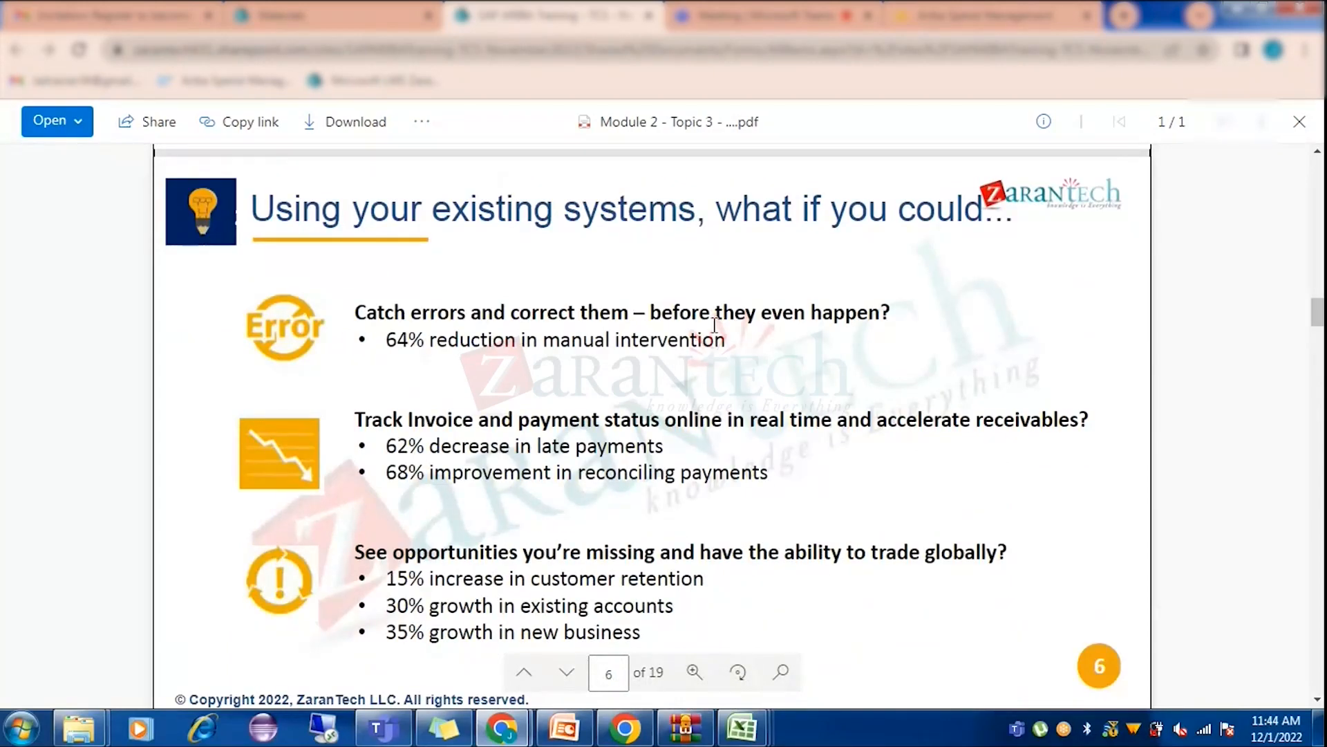
{"action": "scroll", "coordinate": [612, 385], "scroll_direction": "down", "scroll_amount": 3}
{"action": "scroll", "coordinate": [612, 385], "scroll_direction": "down", "scroll_amount": 4}
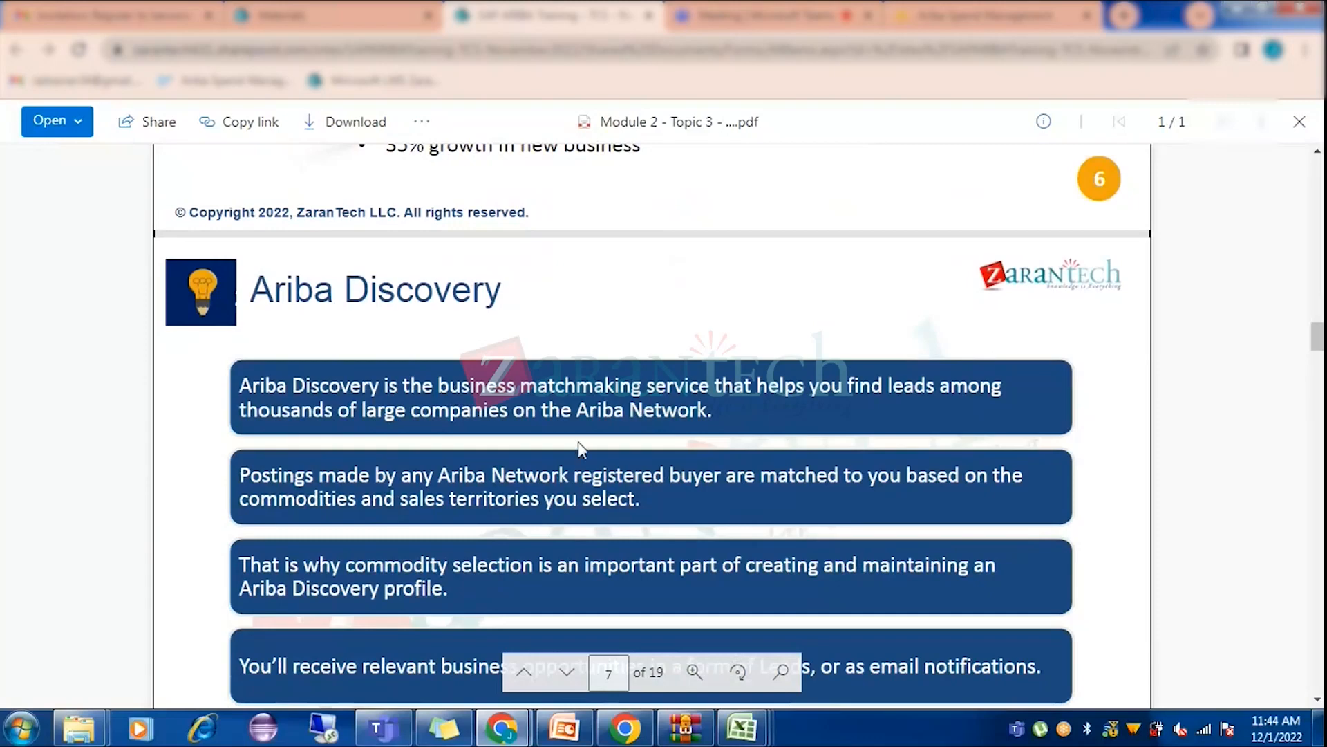
{"action": "scroll", "coordinate": [560, 413], "scroll_direction": "down", "scroll_amount": 1}
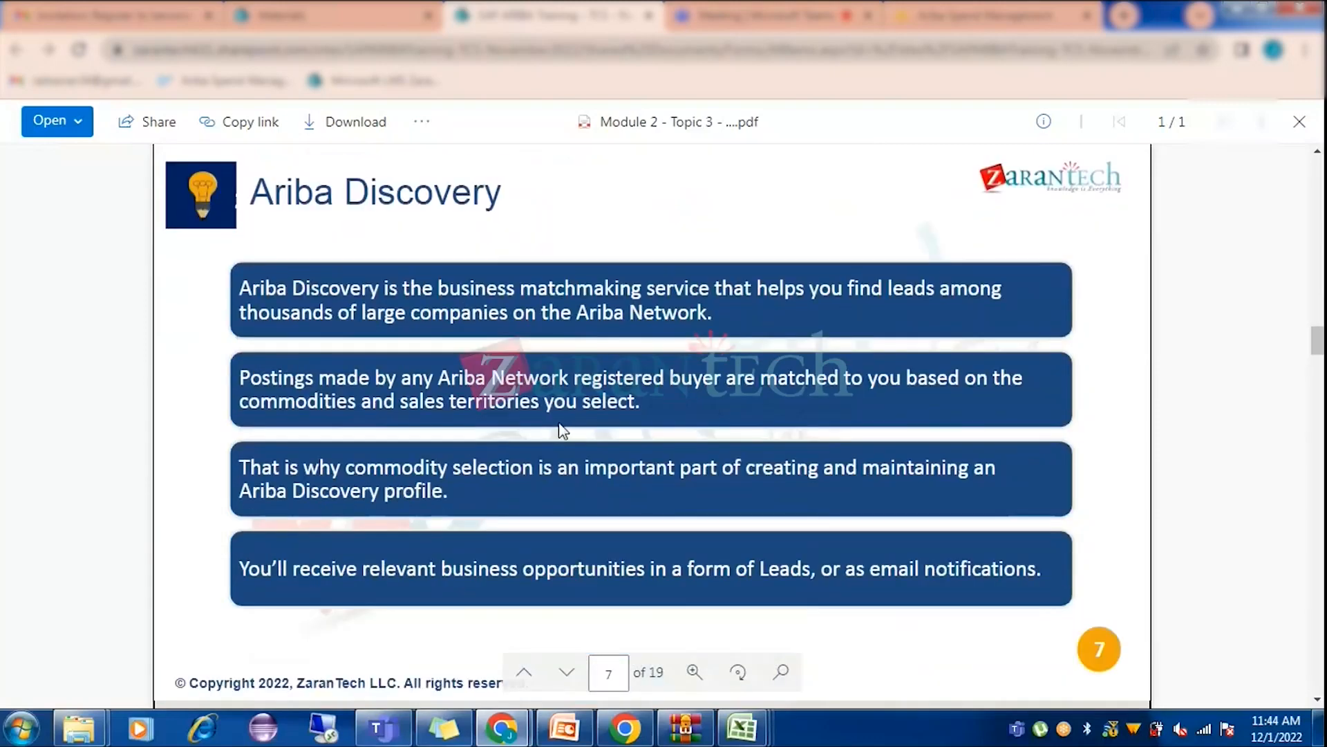
{"action": "scroll", "coordinate": [562, 430], "scroll_direction": "down", "scroll_amount": 6}
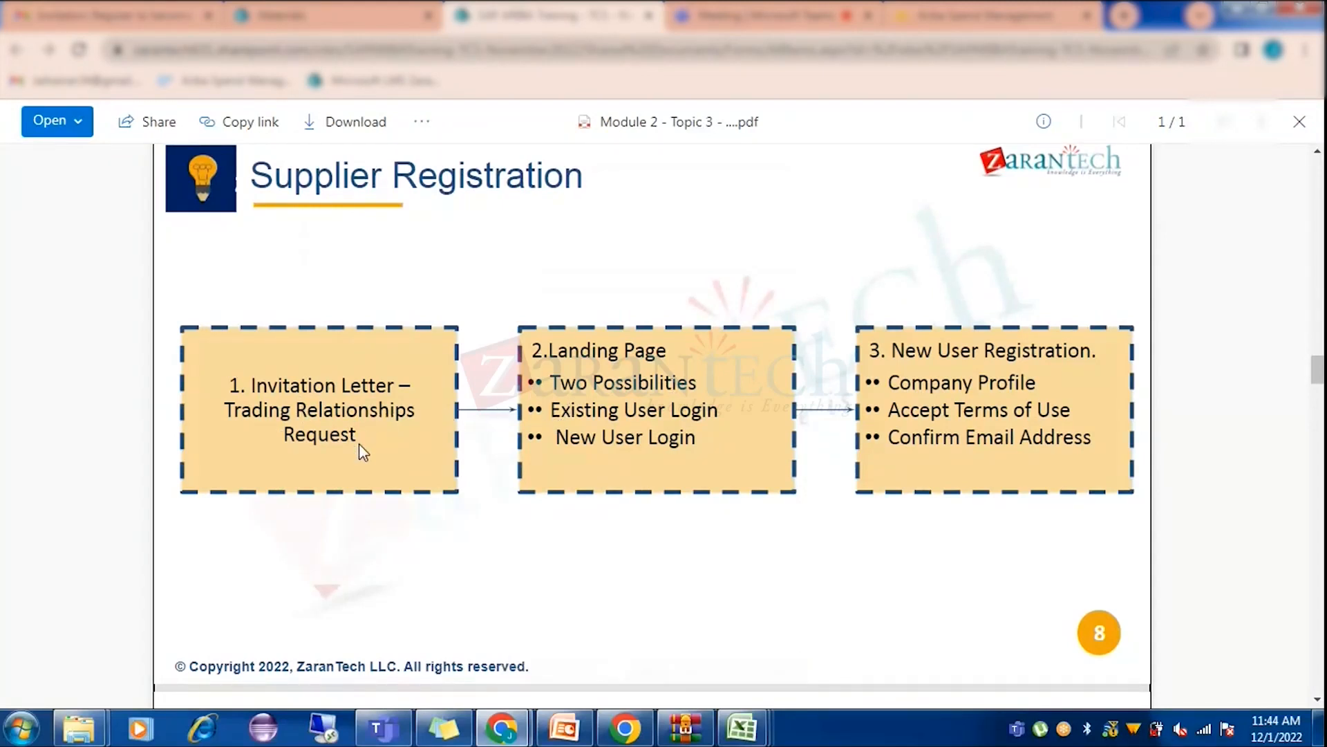
{"action": "scroll", "coordinate": [654, 407], "scroll_direction": "down", "scroll_amount": 1}
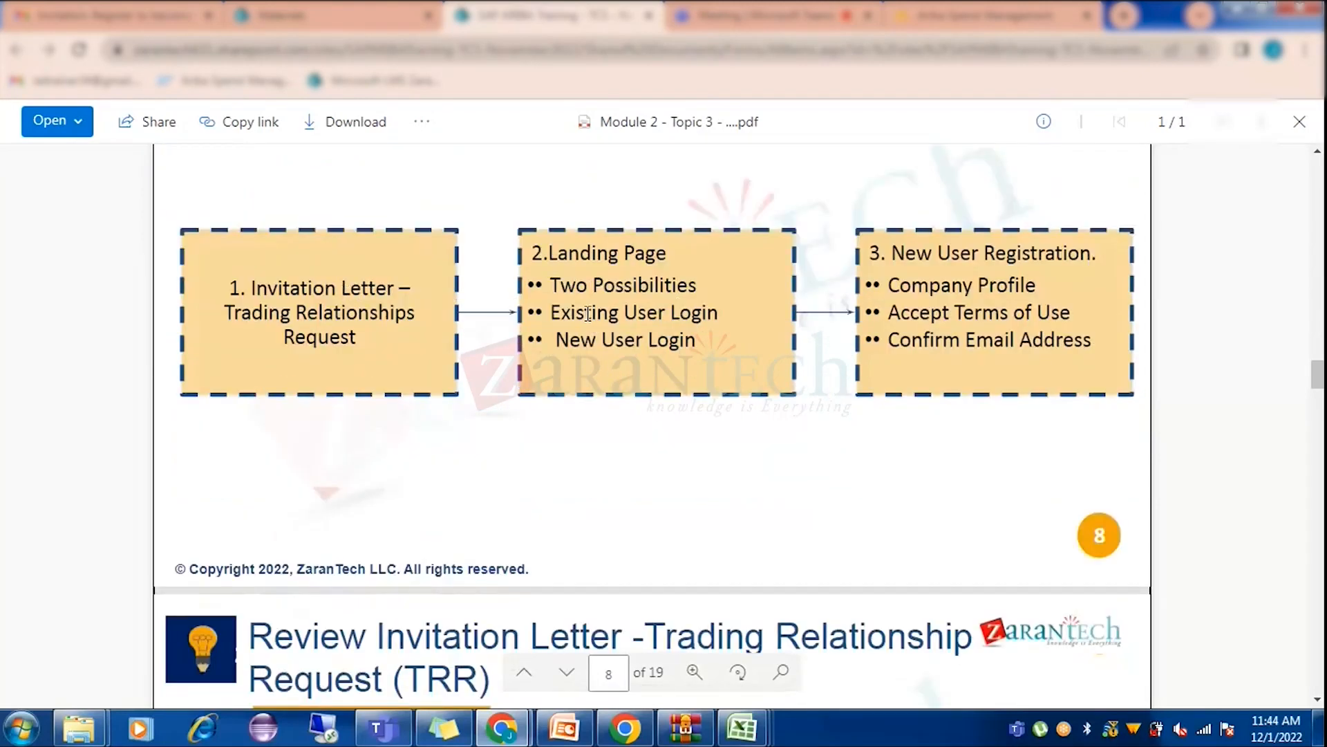
{"action": "scroll", "coordinate": [637, 415], "scroll_direction": "down", "scroll_amount": 3}
{"action": "scroll", "coordinate": [610, 426], "scroll_direction": "down", "scroll_amount": 2}
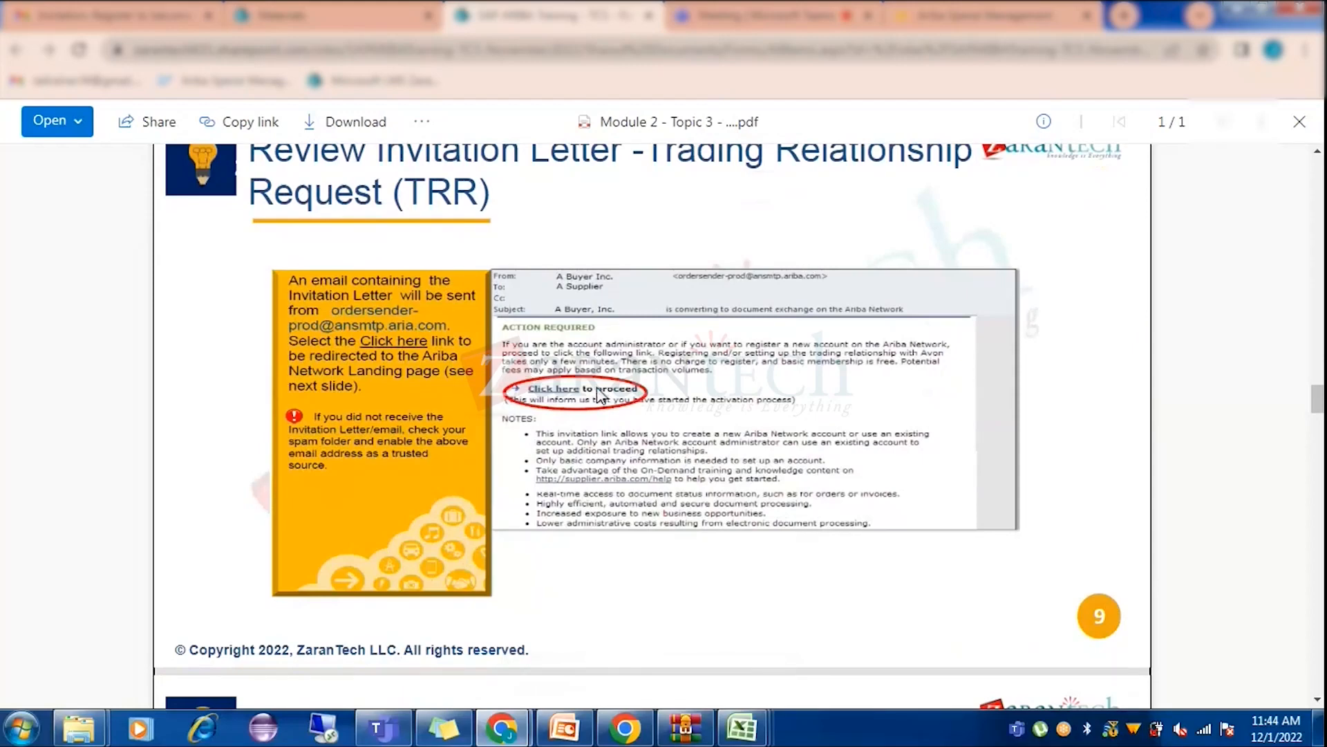
{"action": "scroll", "coordinate": [600, 395], "scroll_direction": "down", "scroll_amount": 2}
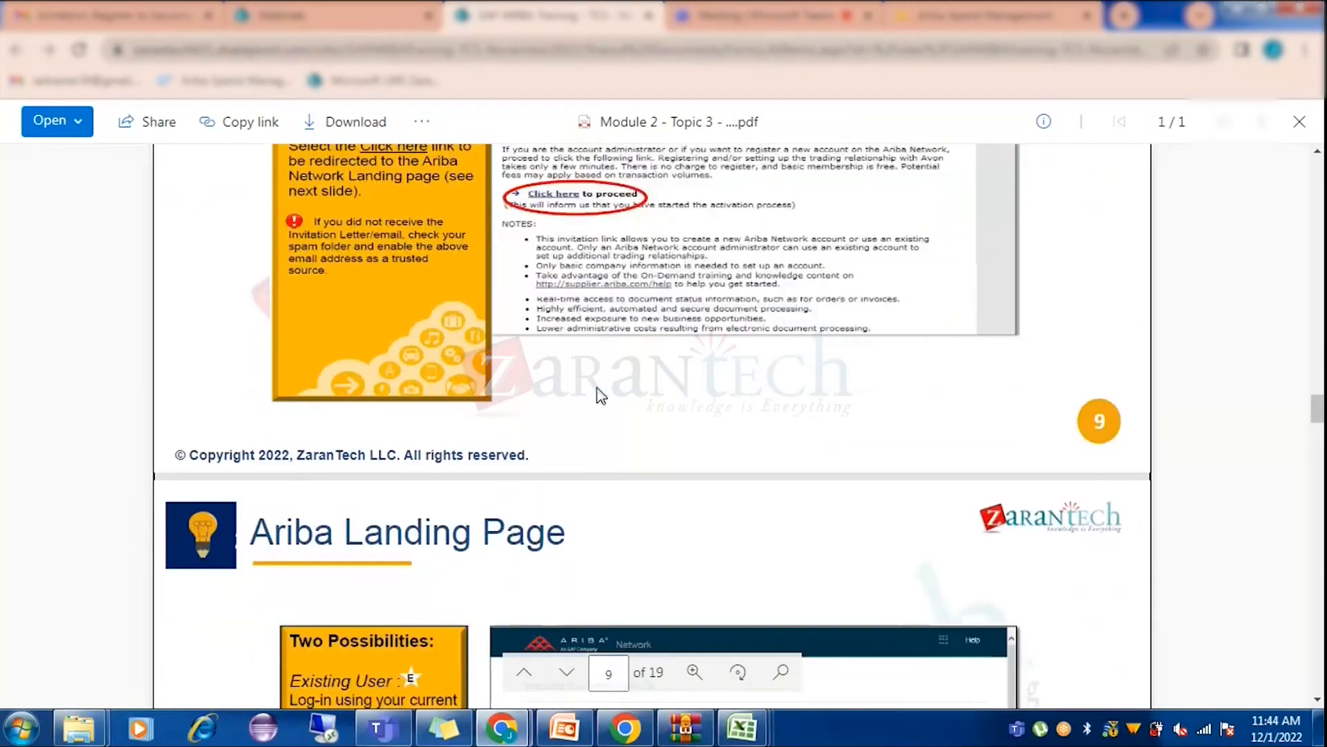
{"action": "scroll", "coordinate": [600, 395], "scroll_direction": "down", "scroll_amount": 4}
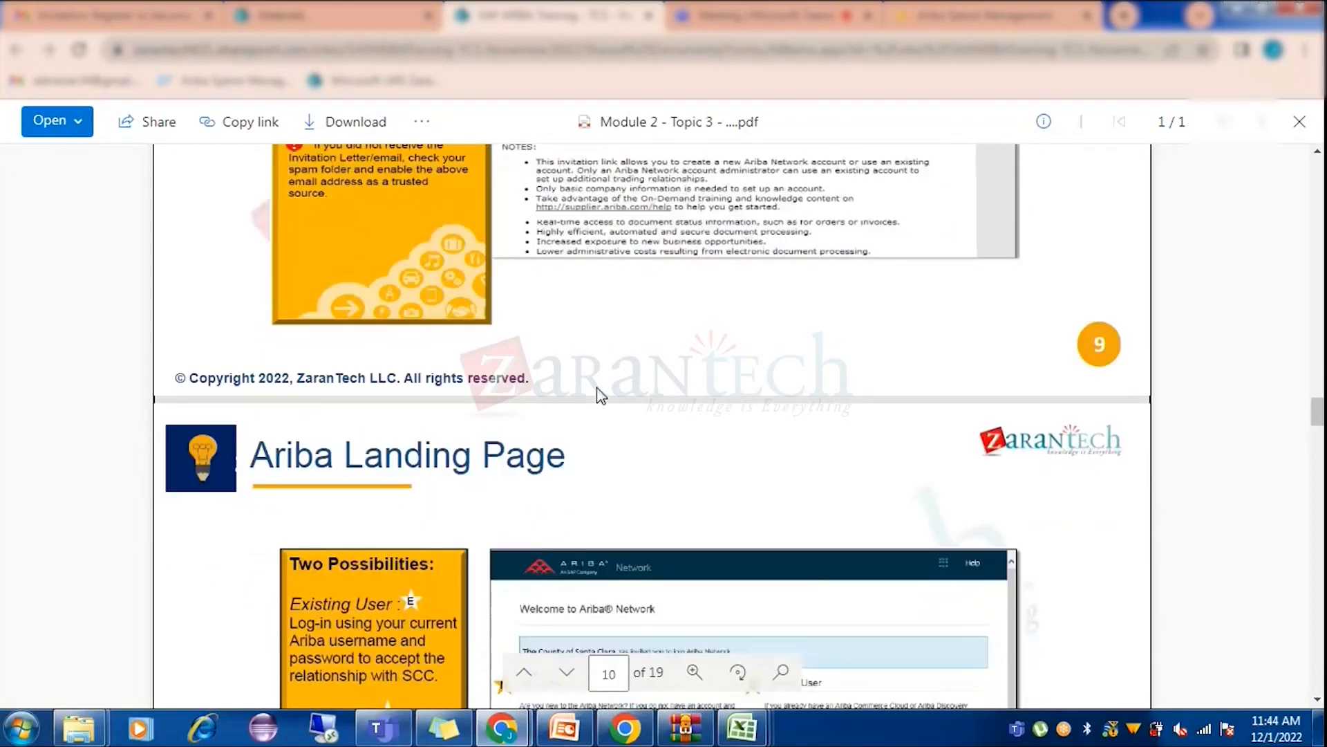
{"action": "scroll", "coordinate": [601, 395], "scroll_direction": "down", "scroll_amount": 6}
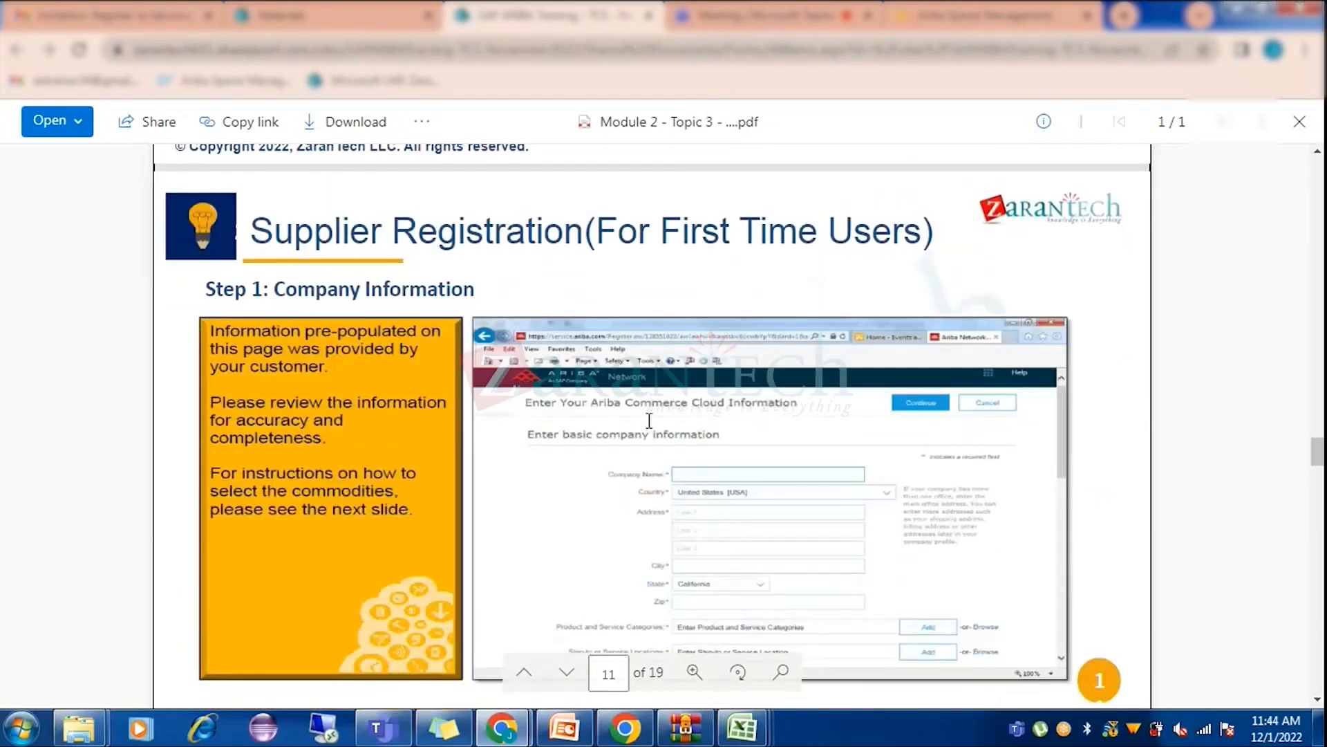
{"action": "scroll", "coordinate": [639, 428], "scroll_direction": "down", "scroll_amount": 1}
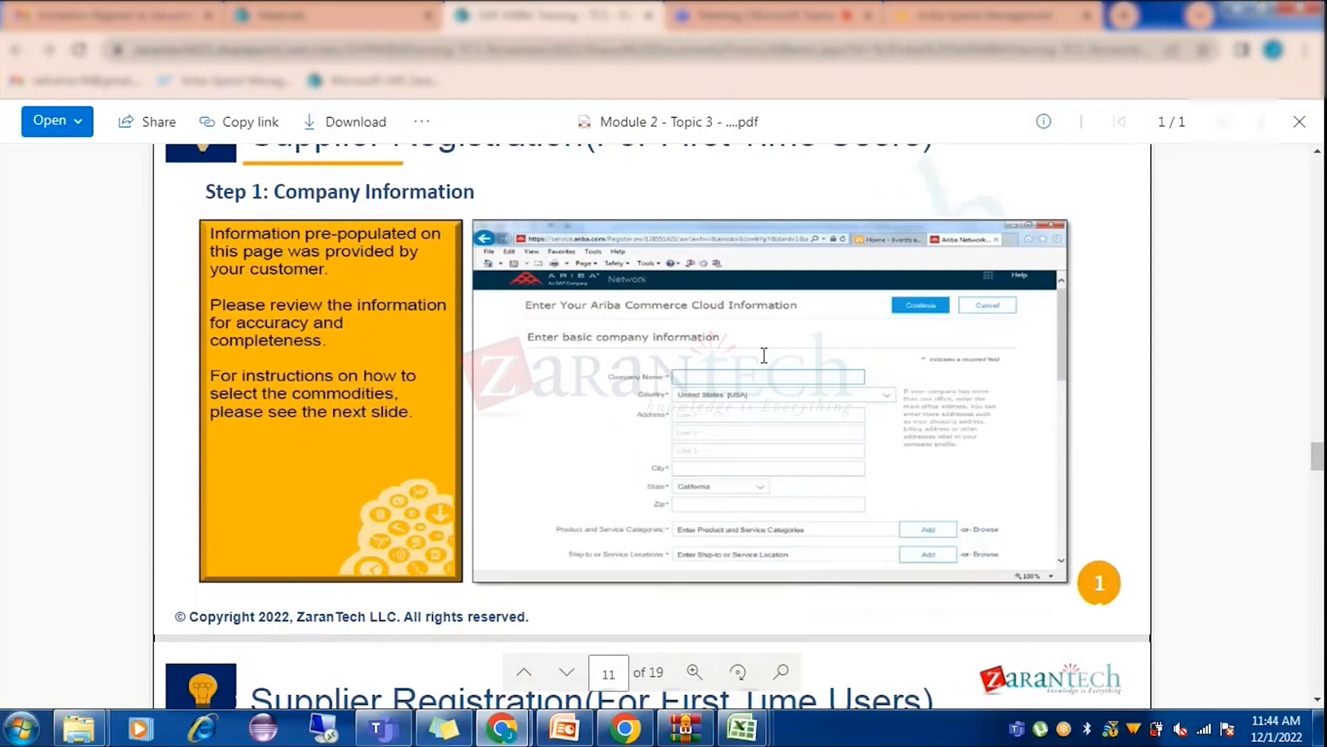
{"action": "scroll", "coordinate": [774, 422], "scroll_direction": "down", "scroll_amount": 1}
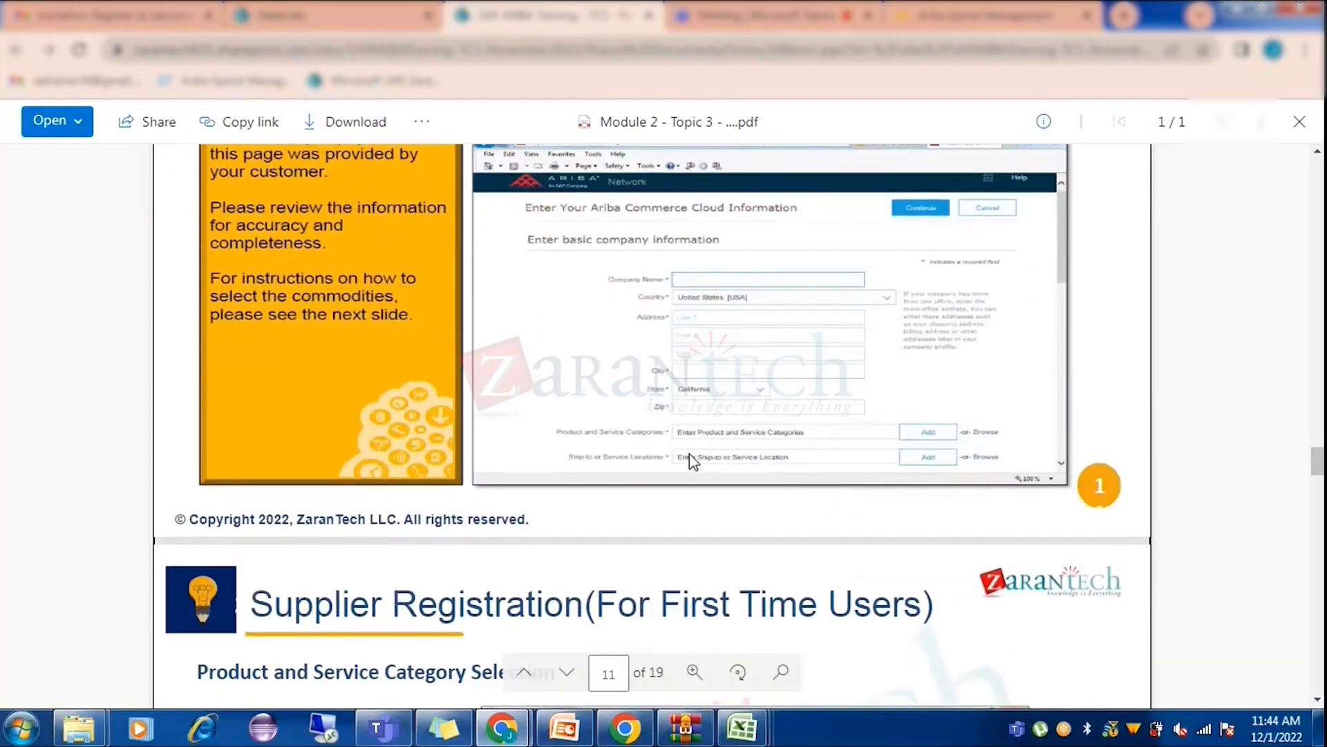
{"action": "scroll", "coordinate": [692, 466], "scroll_direction": "down", "scroll_amount": 4}
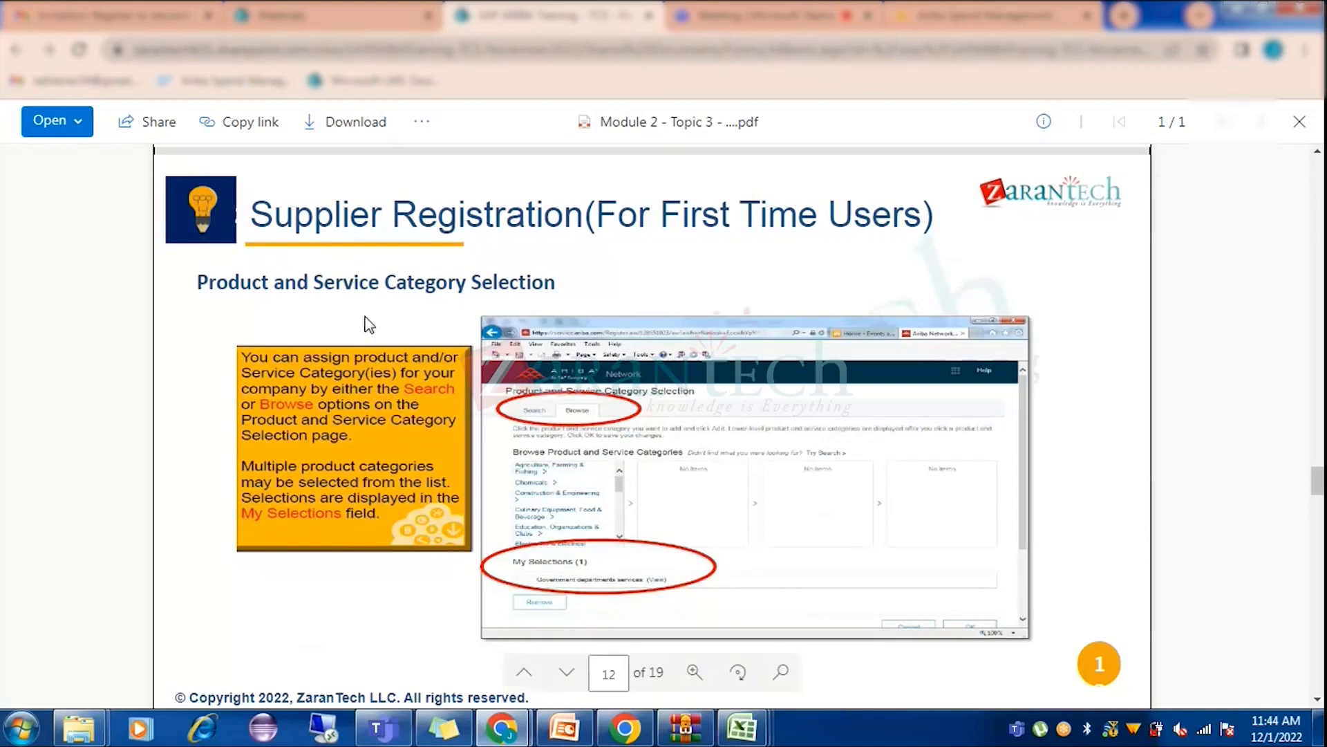
{"action": "scroll", "coordinate": [653, 511], "scroll_direction": "down", "scroll_amount": 5}
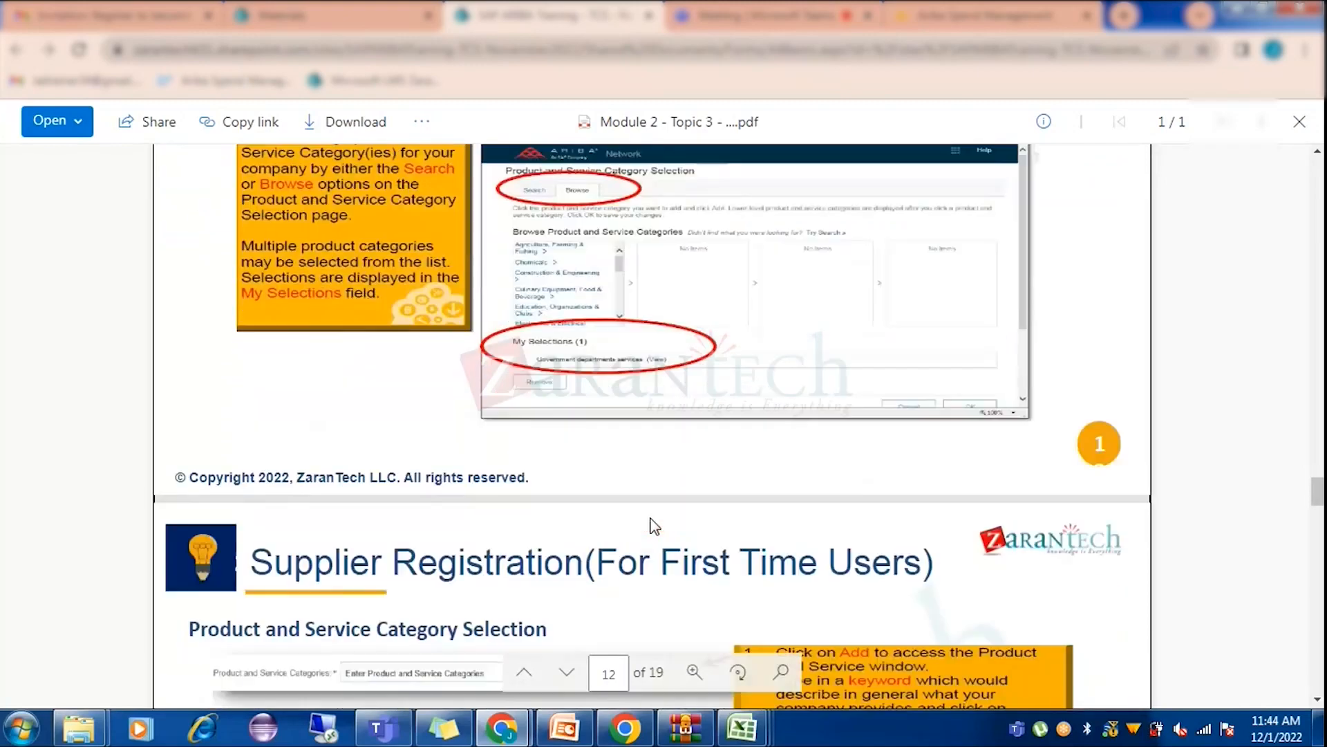
{"action": "scroll", "coordinate": [652, 503], "scroll_direction": "down", "scroll_amount": 1}
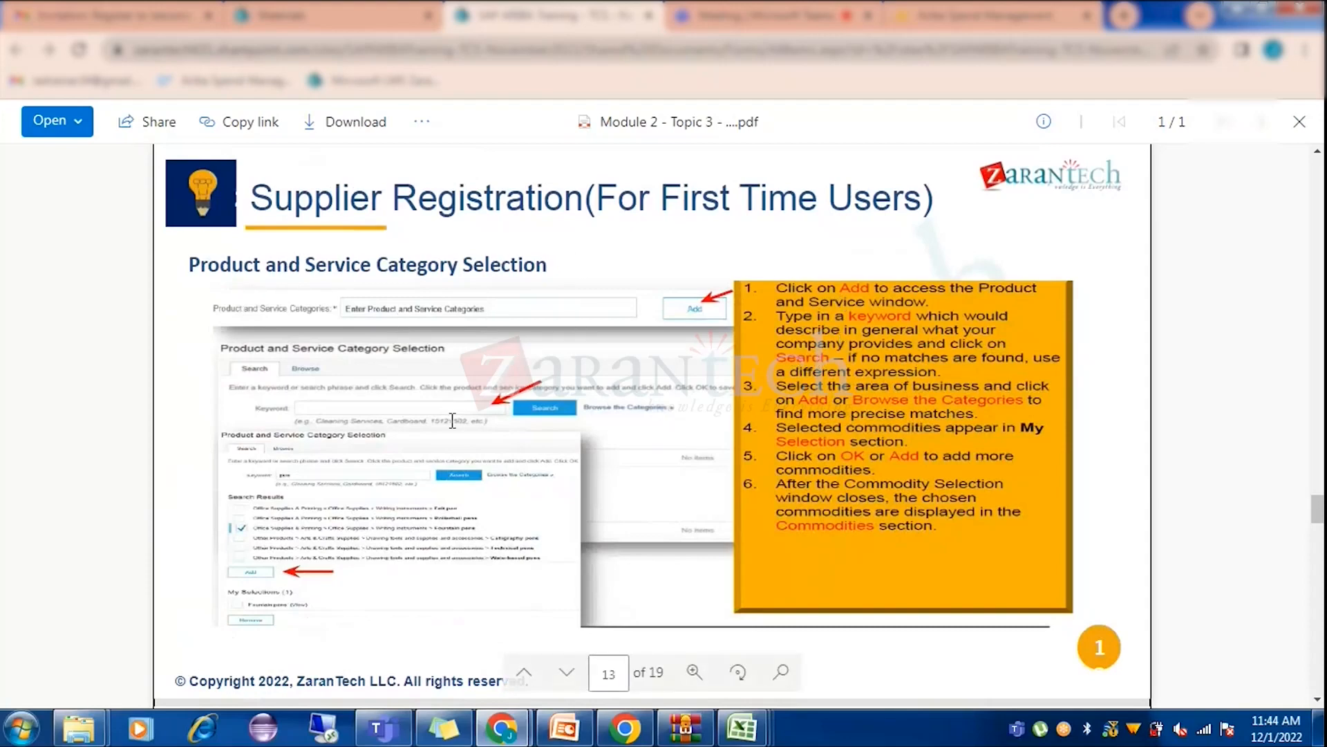
{"action": "scroll", "coordinate": [634, 407], "scroll_direction": "down", "scroll_amount": 5}
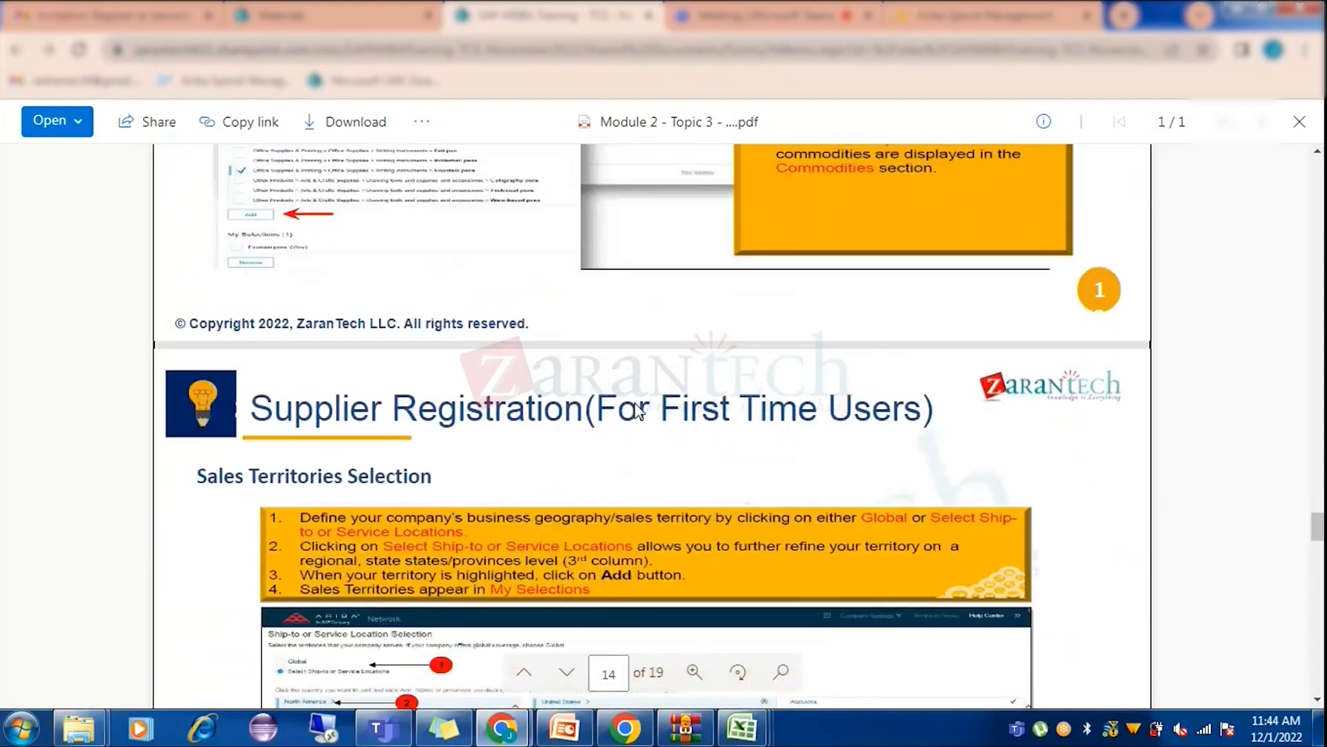
{"action": "scroll", "coordinate": [635, 402], "scroll_direction": "down", "scroll_amount": 1}
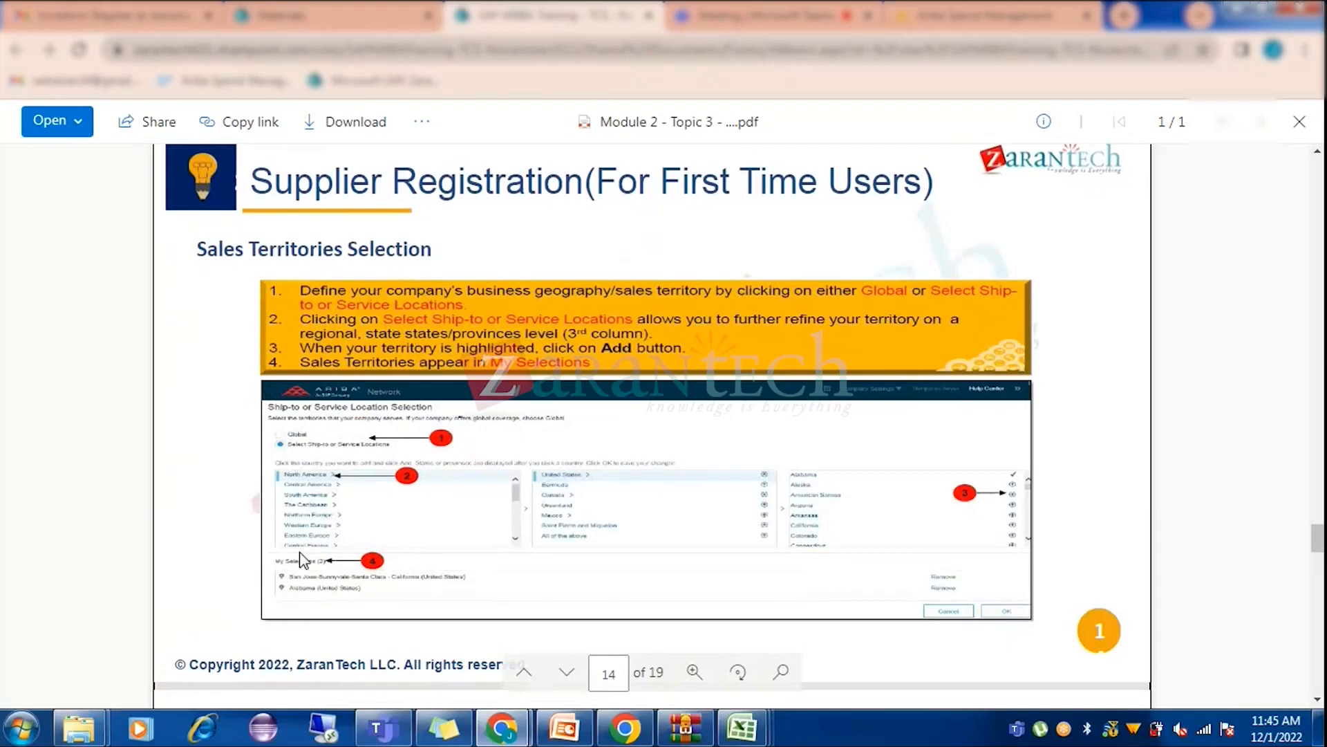
{"action": "scroll", "coordinate": [571, 457], "scroll_direction": "down", "scroll_amount": 5}
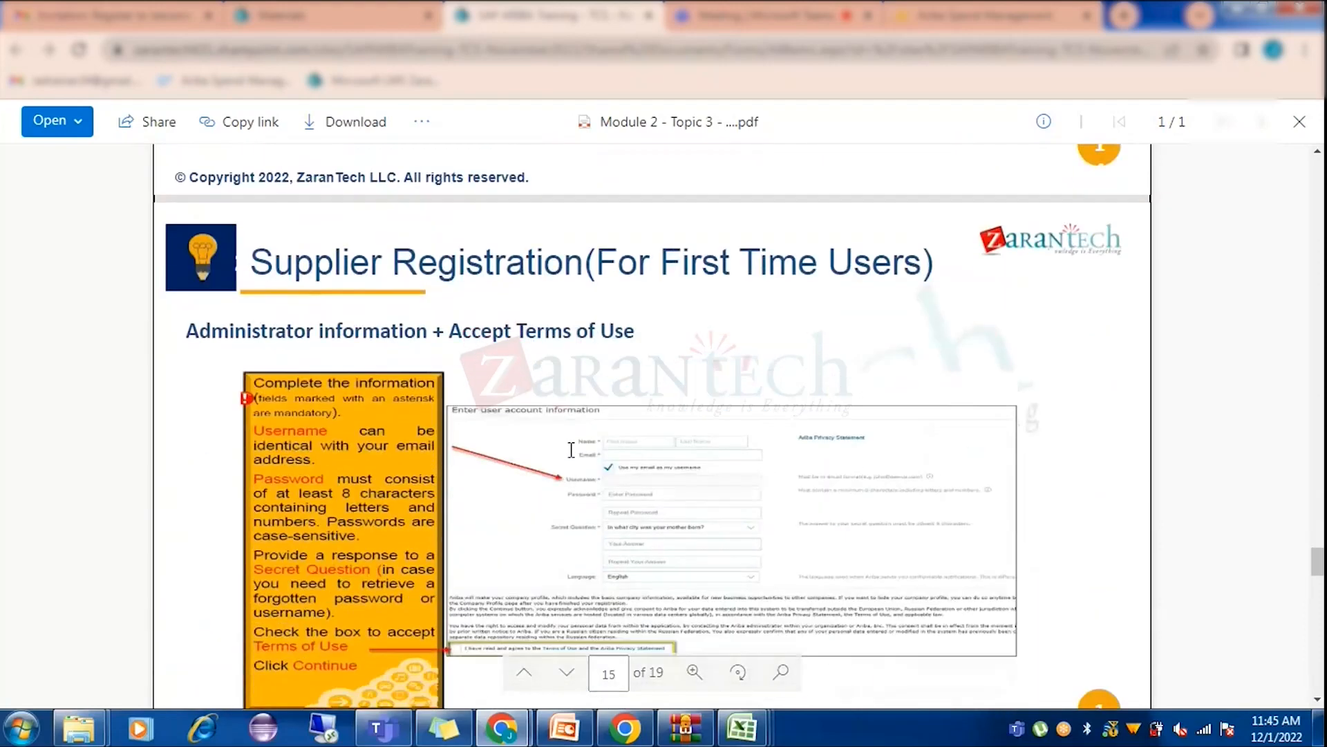
{"action": "scroll", "coordinate": [571, 457], "scroll_direction": "down", "scroll_amount": 2}
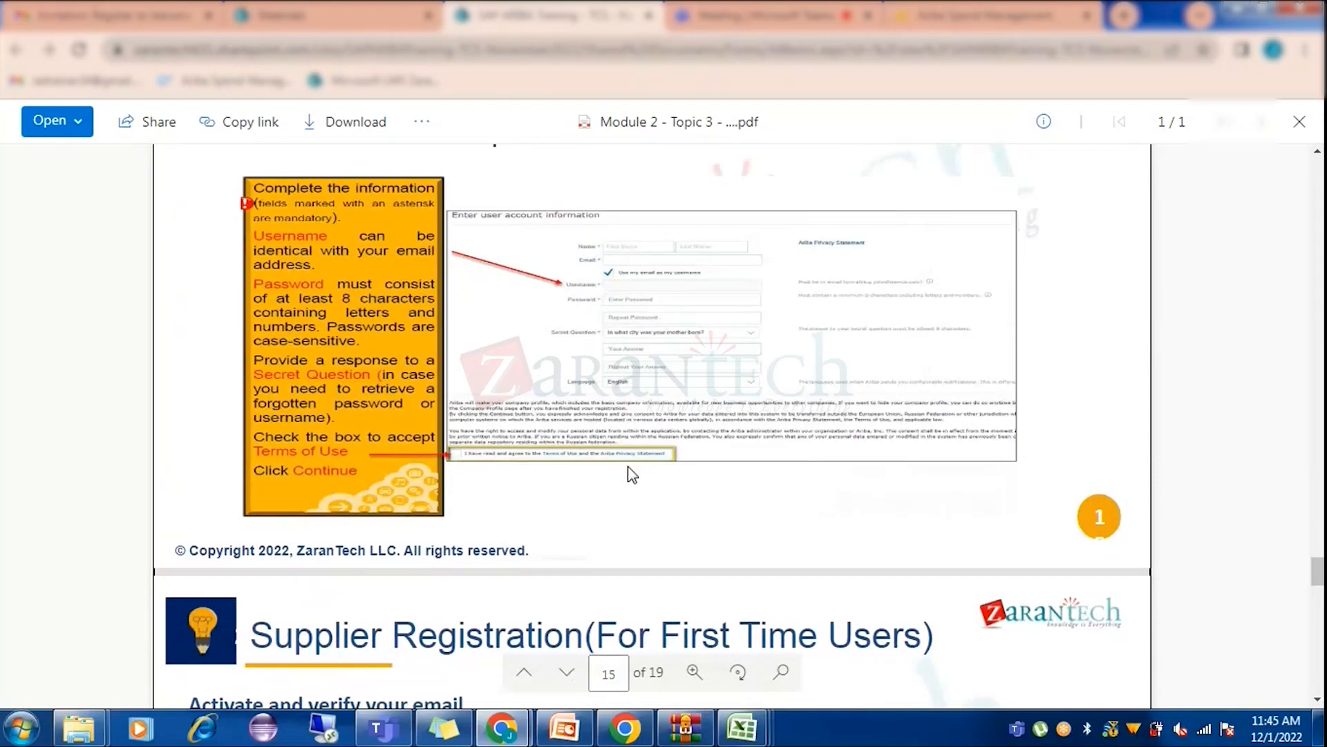
{"action": "scroll", "coordinate": [628, 466], "scroll_direction": "down", "scroll_amount": 2}
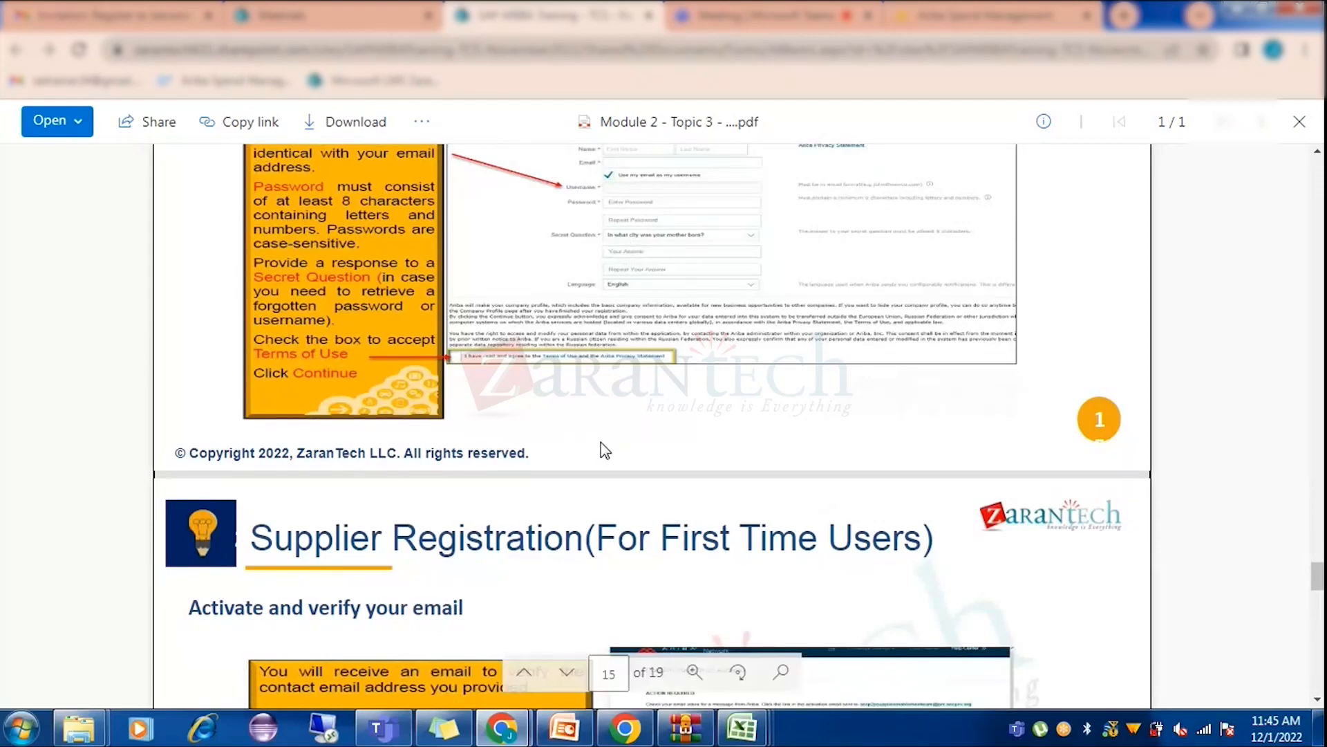
{"action": "scroll", "coordinate": [605, 450], "scroll_direction": "down", "scroll_amount": 5}
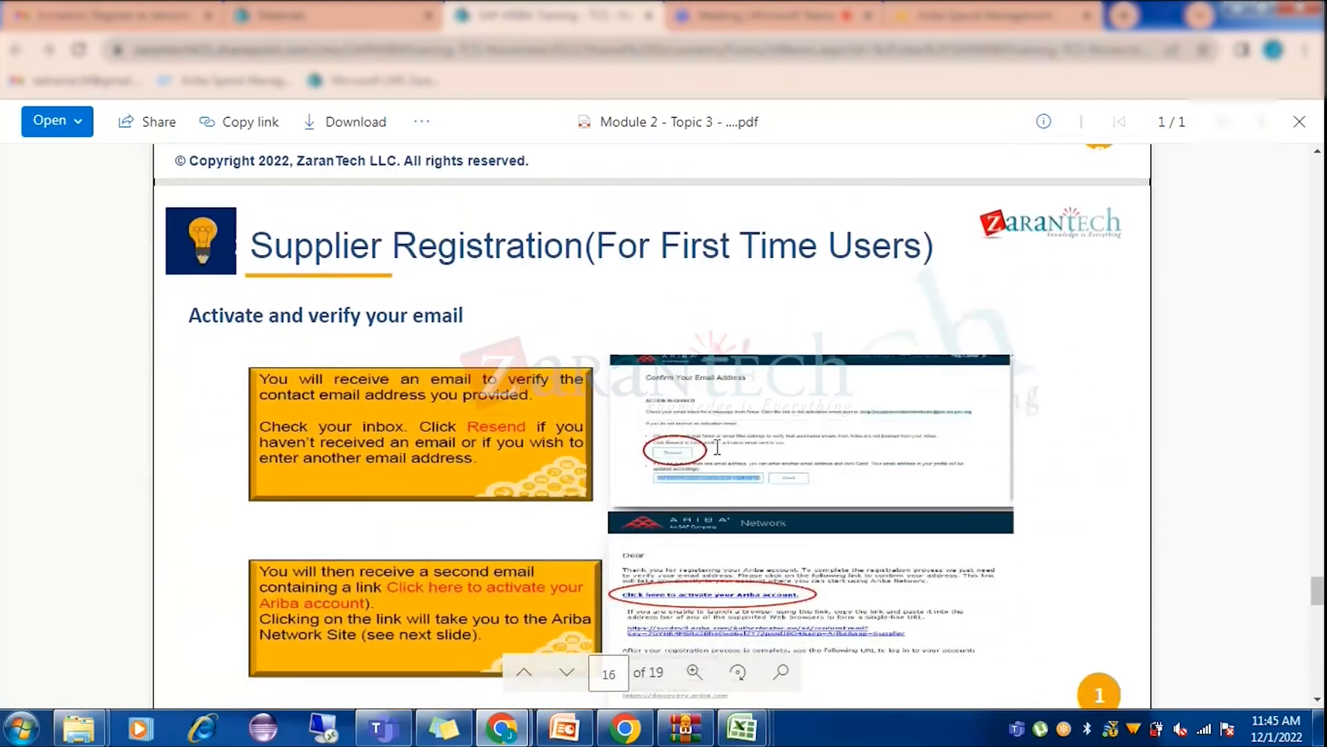
{"action": "scroll", "coordinate": [719, 439], "scroll_direction": "down", "scroll_amount": 11}
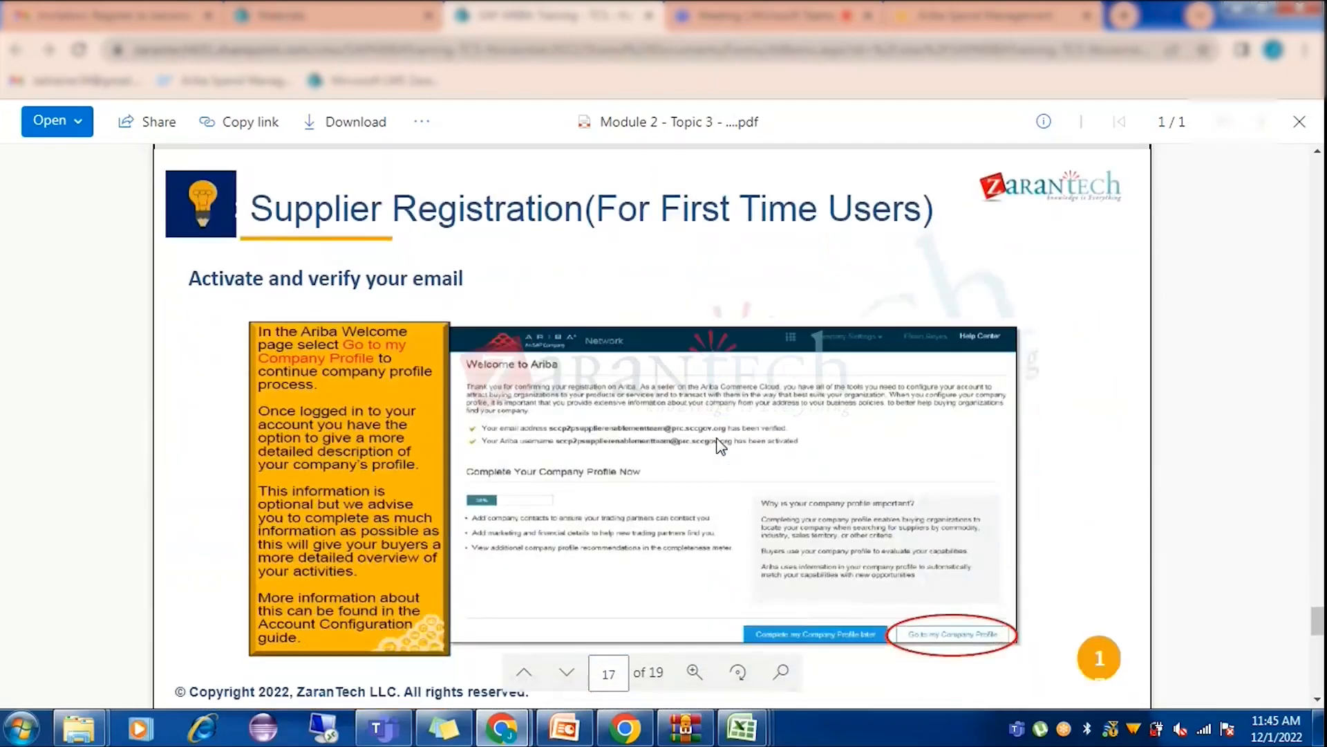
{"action": "scroll", "coordinate": [719, 446], "scroll_direction": "down", "scroll_amount": 10}
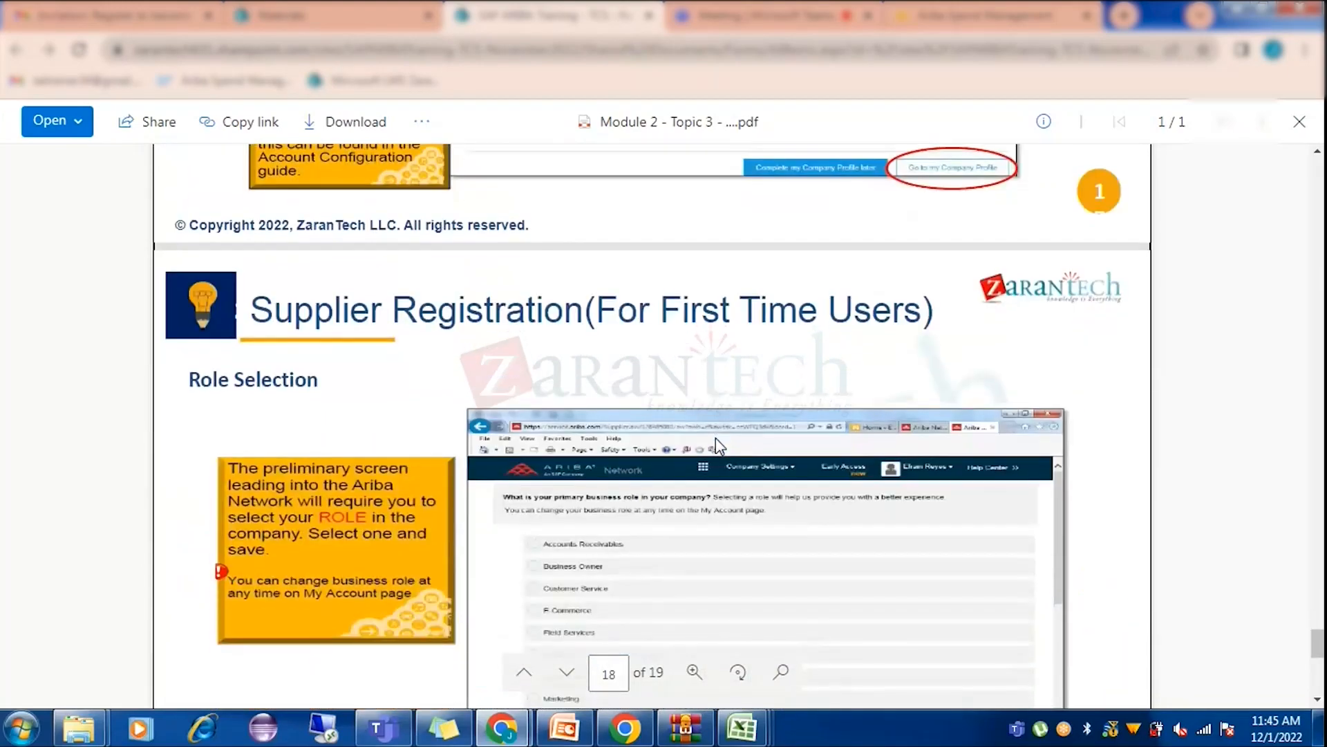
{"action": "scroll", "coordinate": [715, 443], "scroll_direction": "down", "scroll_amount": 8}
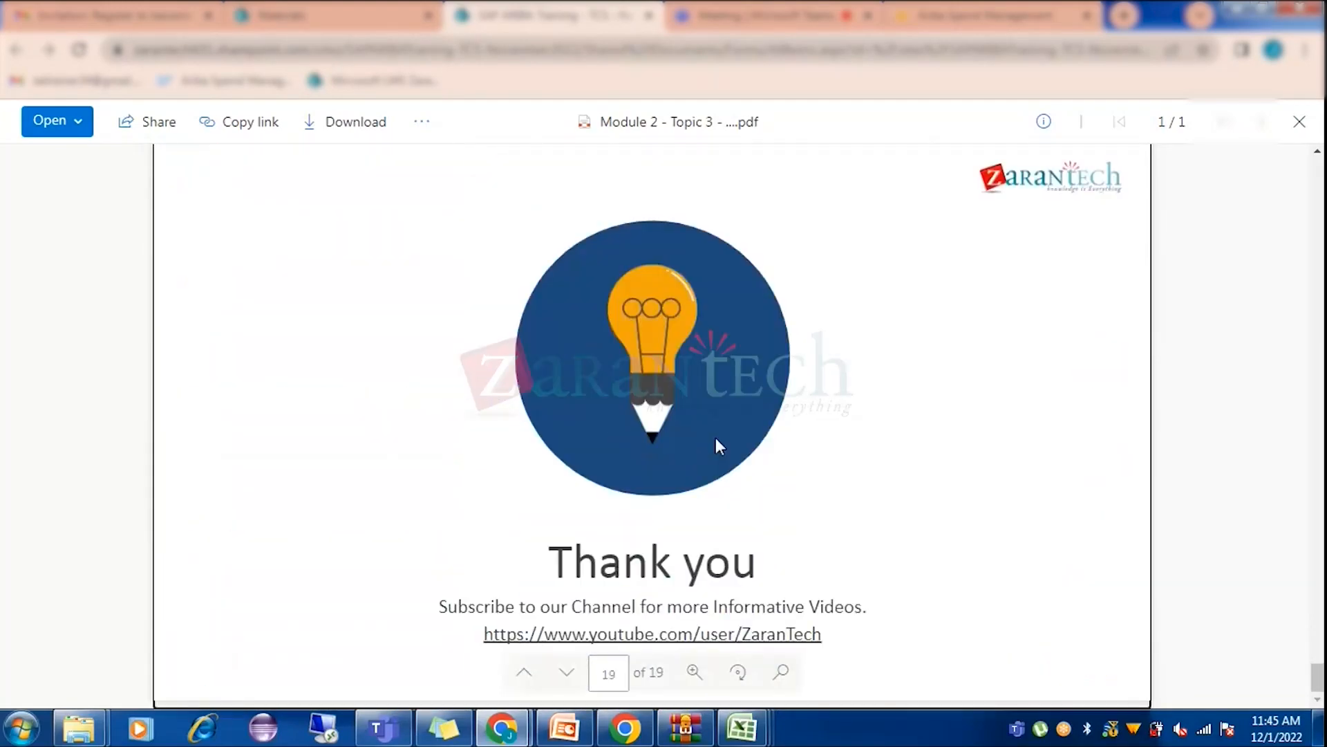
{"action": "scroll", "coordinate": [716, 442], "scroll_direction": "up", "scroll_amount": 15}
{"action": "scroll", "coordinate": [715, 446], "scroll_direction": "up", "scroll_amount": 17}
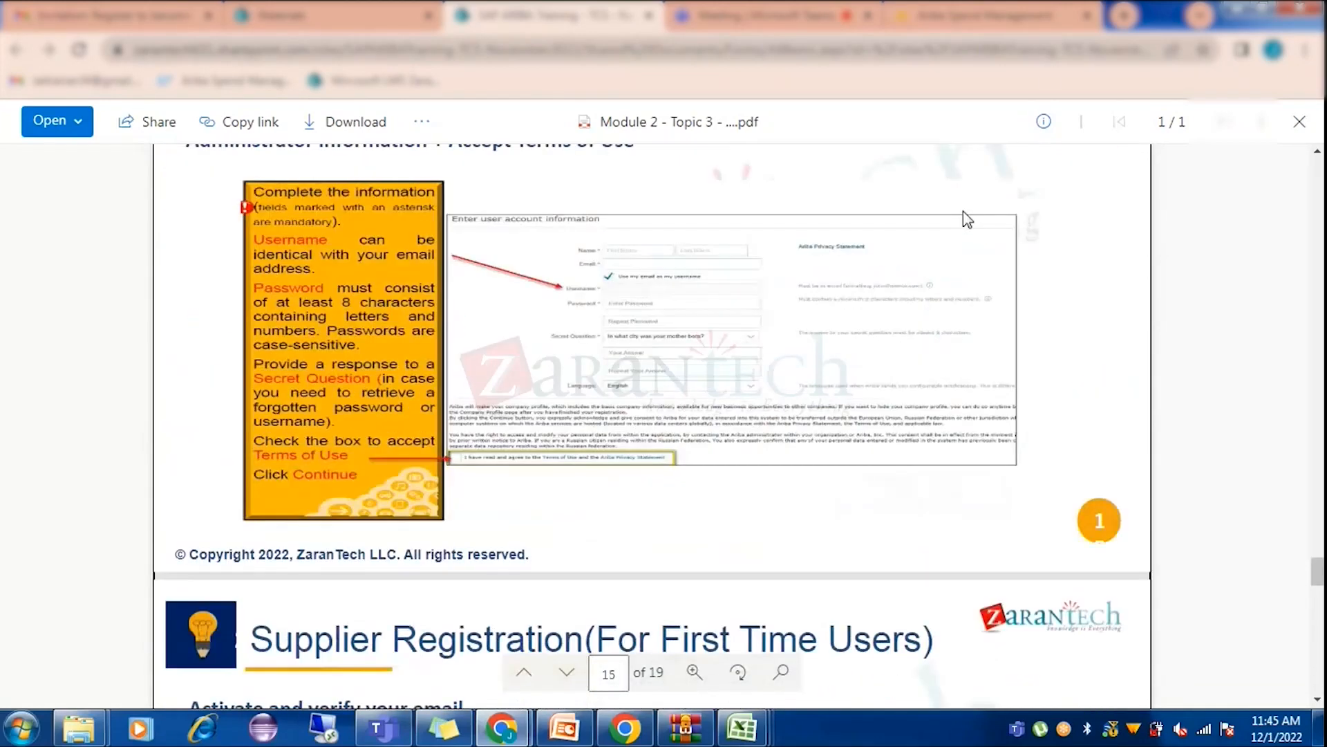
{"action": "left_click", "coordinate": [996, 8]}
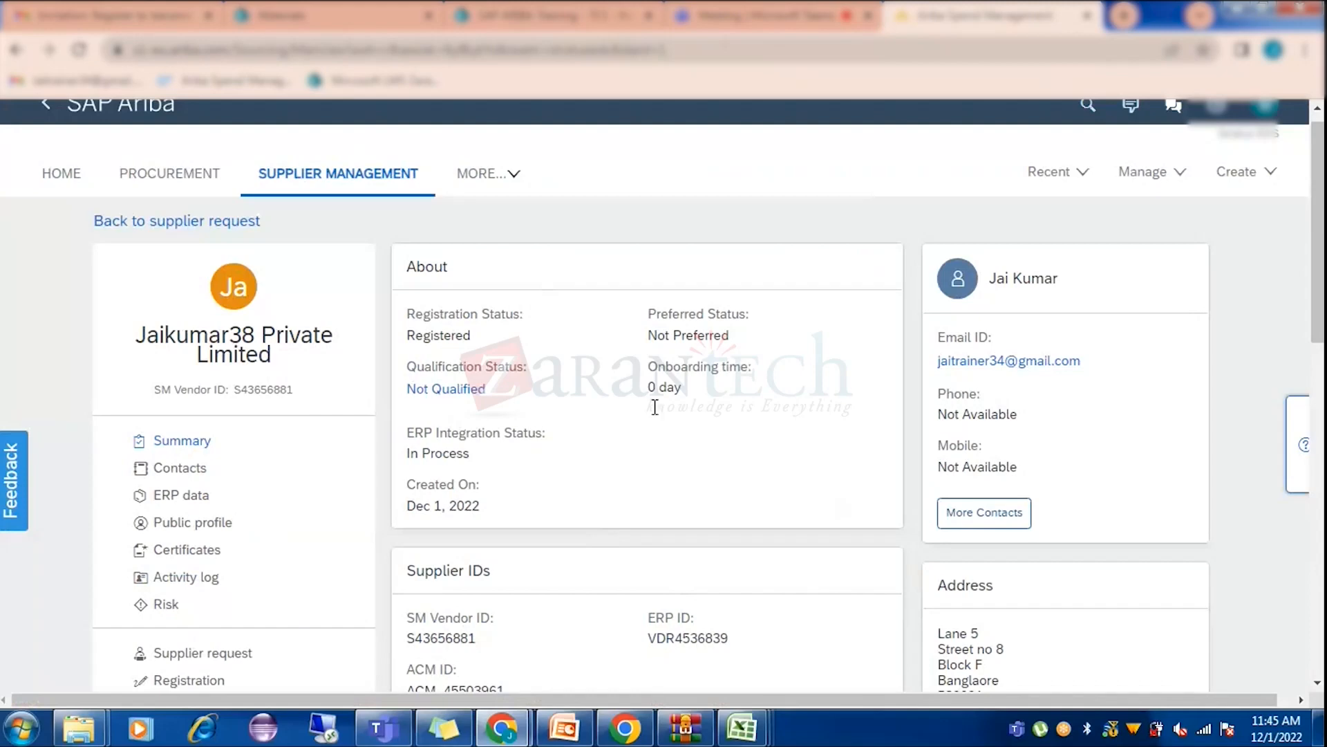
Go to Manage > Core Administration and scroll the Ariba Administrator page toward Supplier Manager.
{"action": "scroll", "coordinate": [595, 606], "scroll_direction": "down", "scroll_amount": 3}
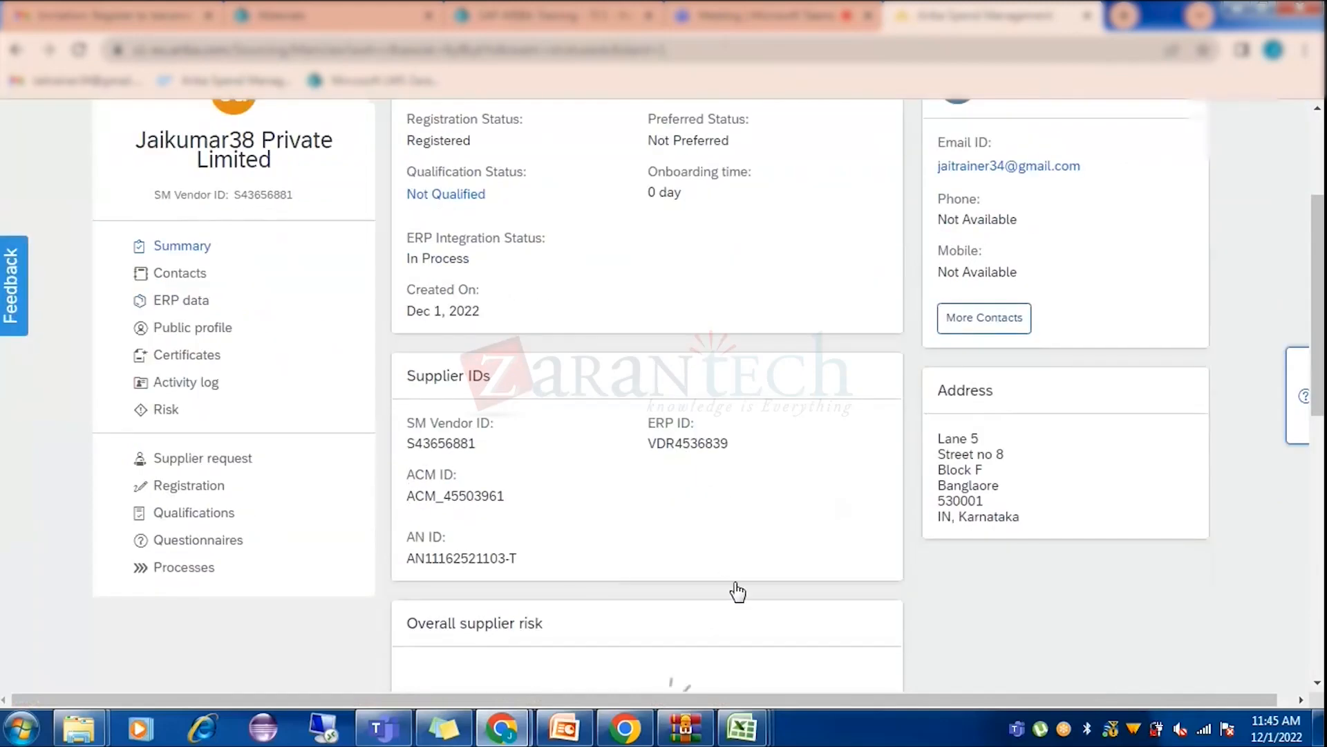
{"action": "scroll", "coordinate": [737, 590], "scroll_direction": "up", "scroll_amount": 3}
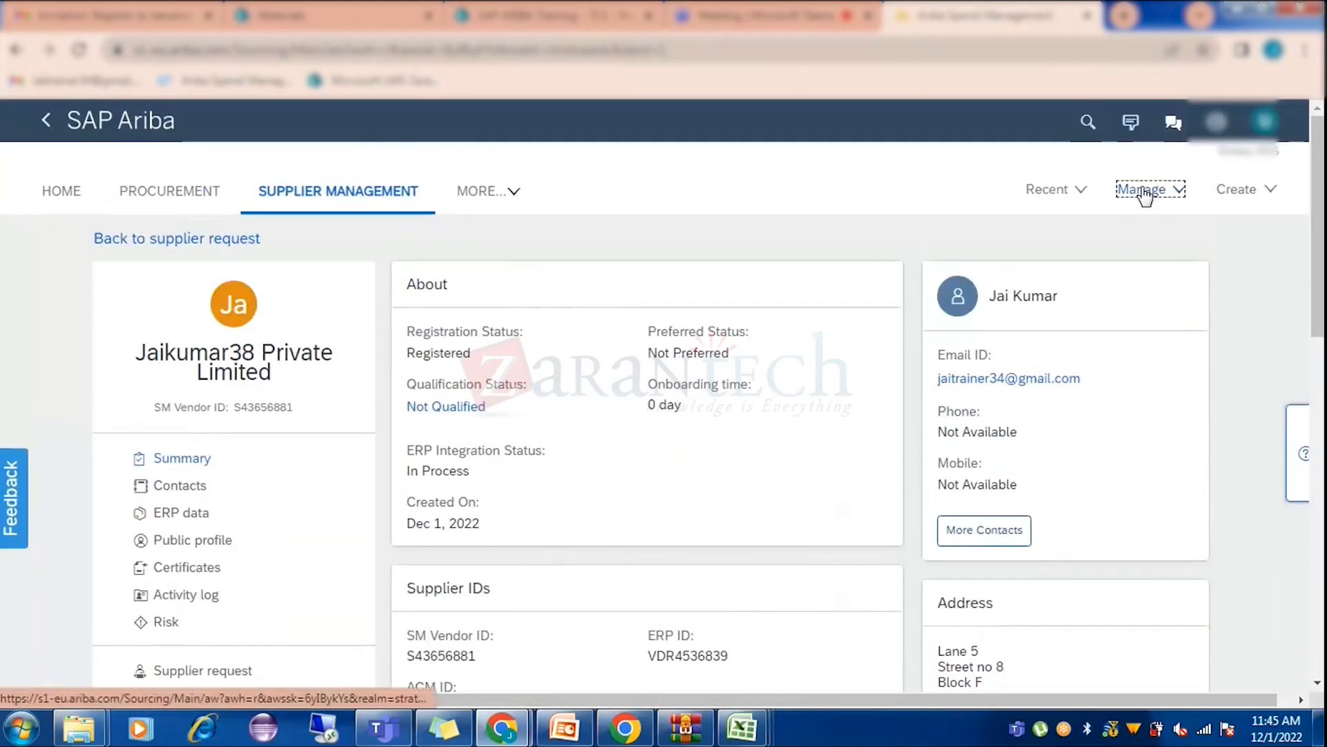
{"action": "left_click", "coordinate": [1143, 193]}
{"action": "left_click", "coordinate": [990, 337]}
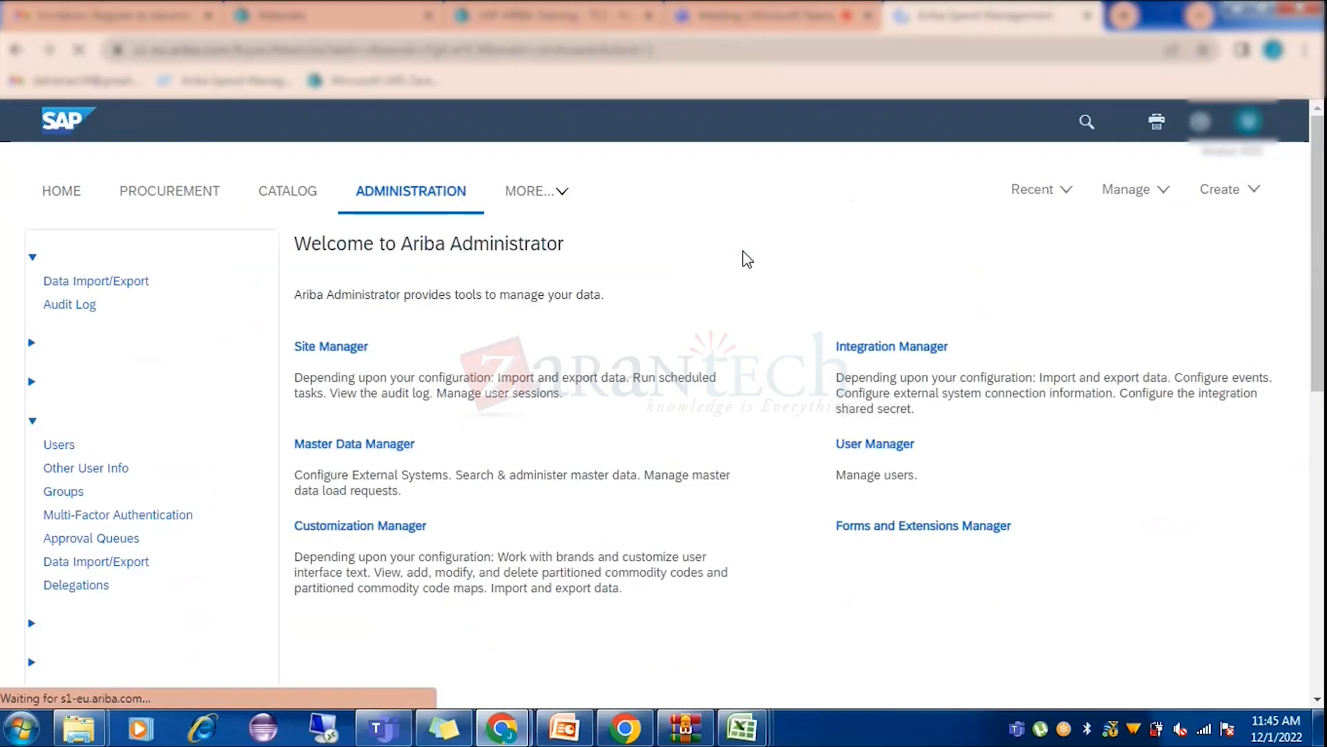
{"action": "scroll", "coordinate": [164, 470], "scroll_direction": "down", "scroll_amount": 4}
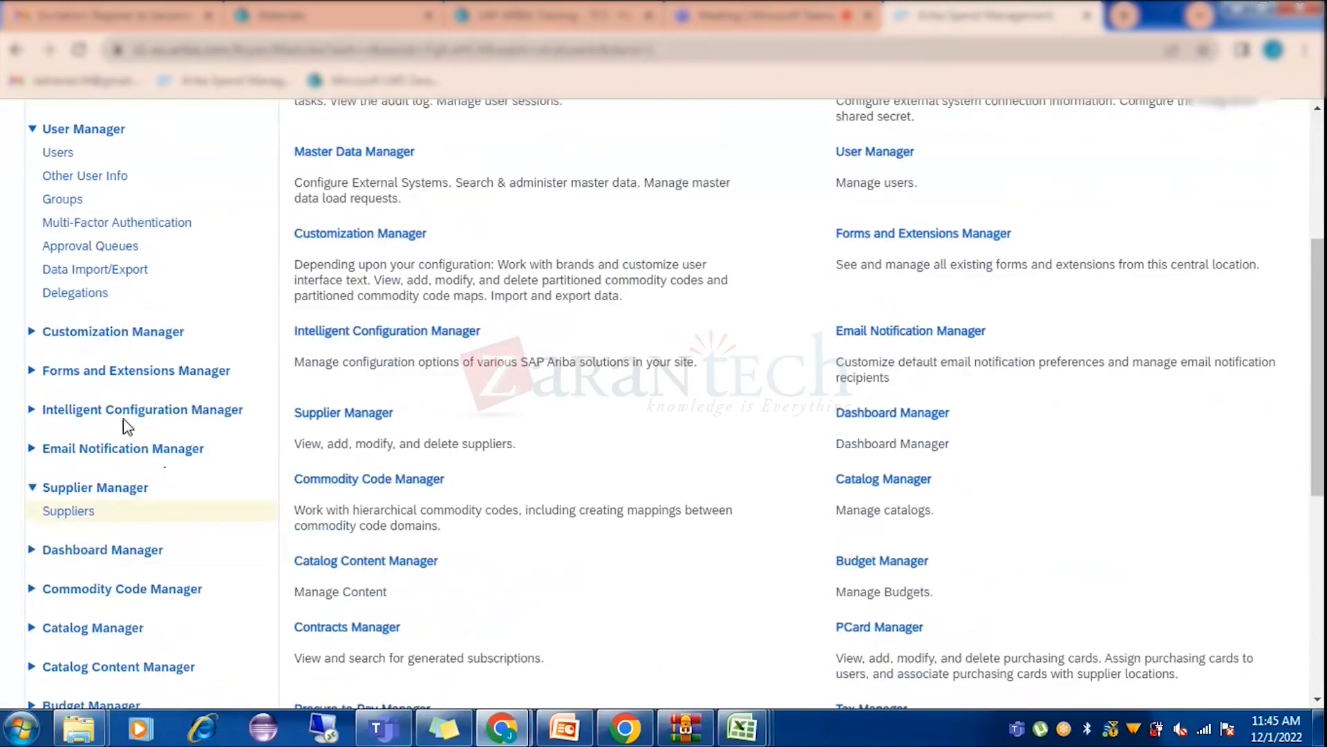
Search the Suppliers page for the demo supplier's name in Common Supplier Name.
{"action": "left_click", "coordinate": [70, 510]}
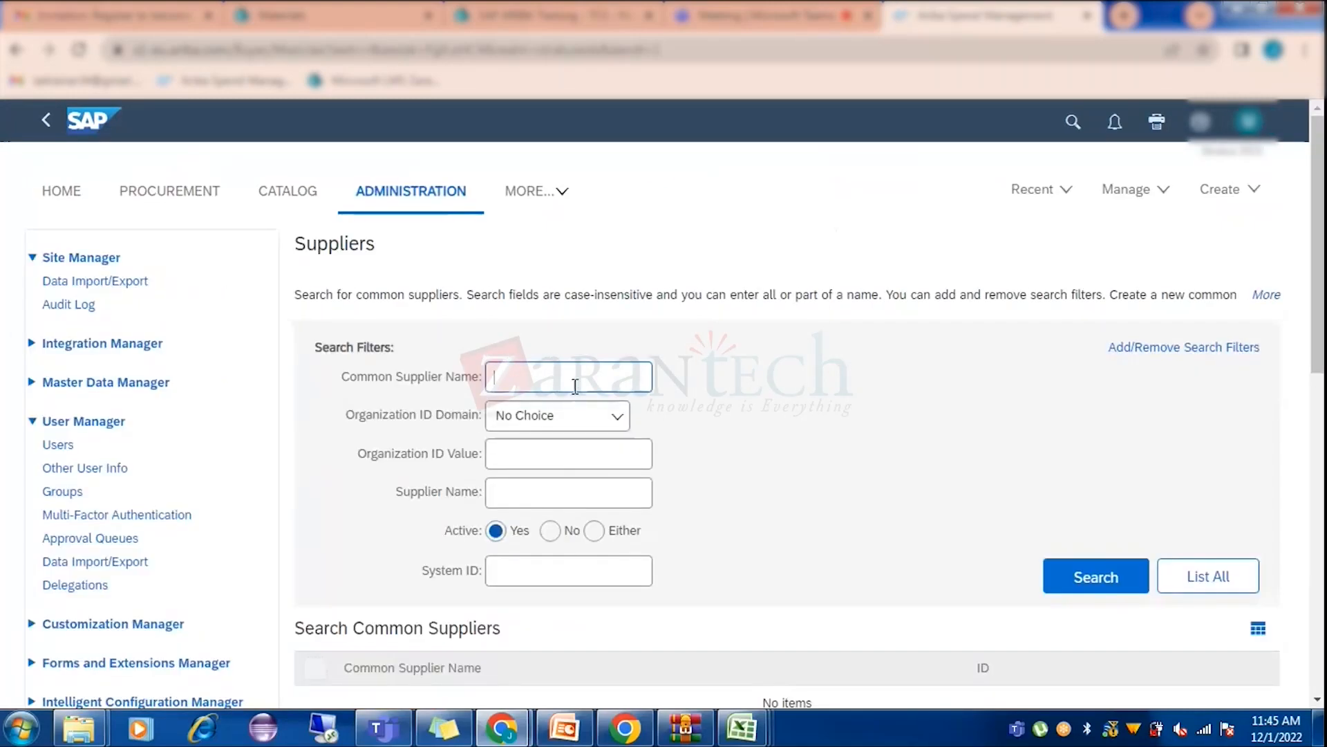
{"action": "type", "text": "jai"}
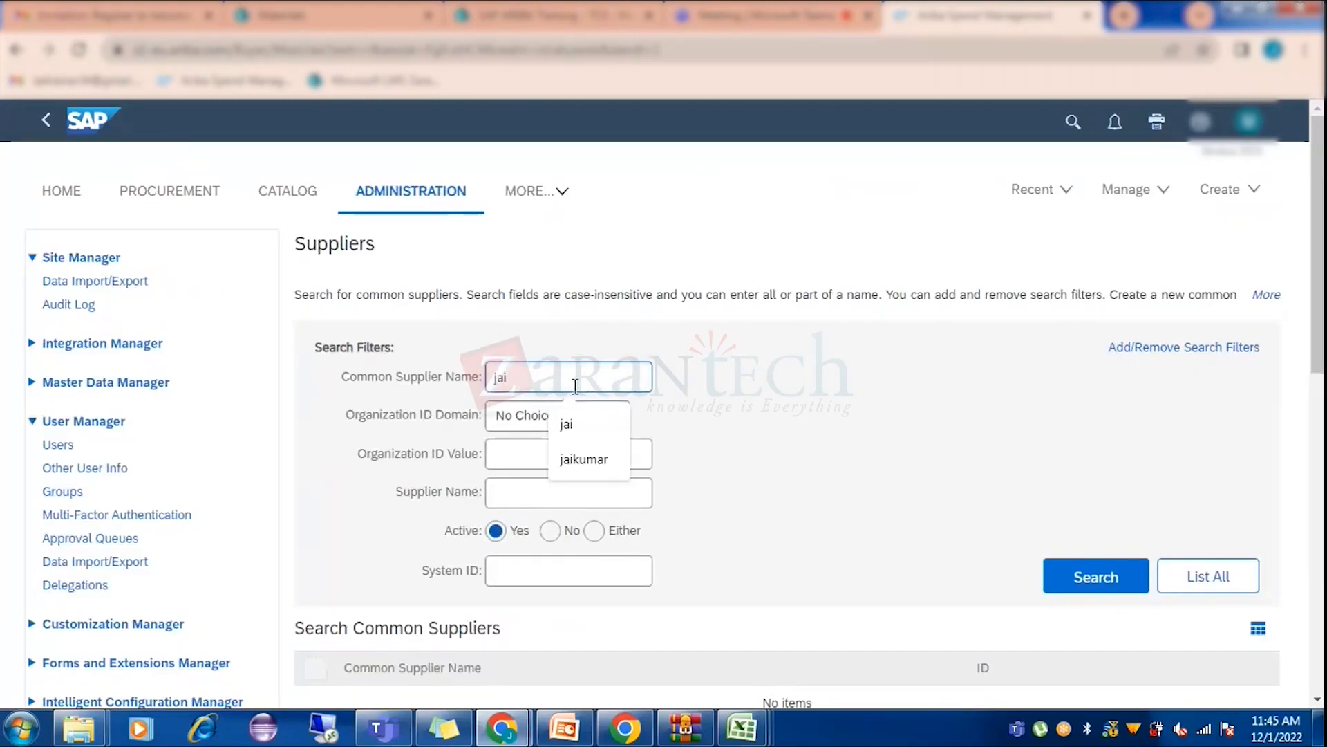
{"action": "type", "text": "kumar38"}
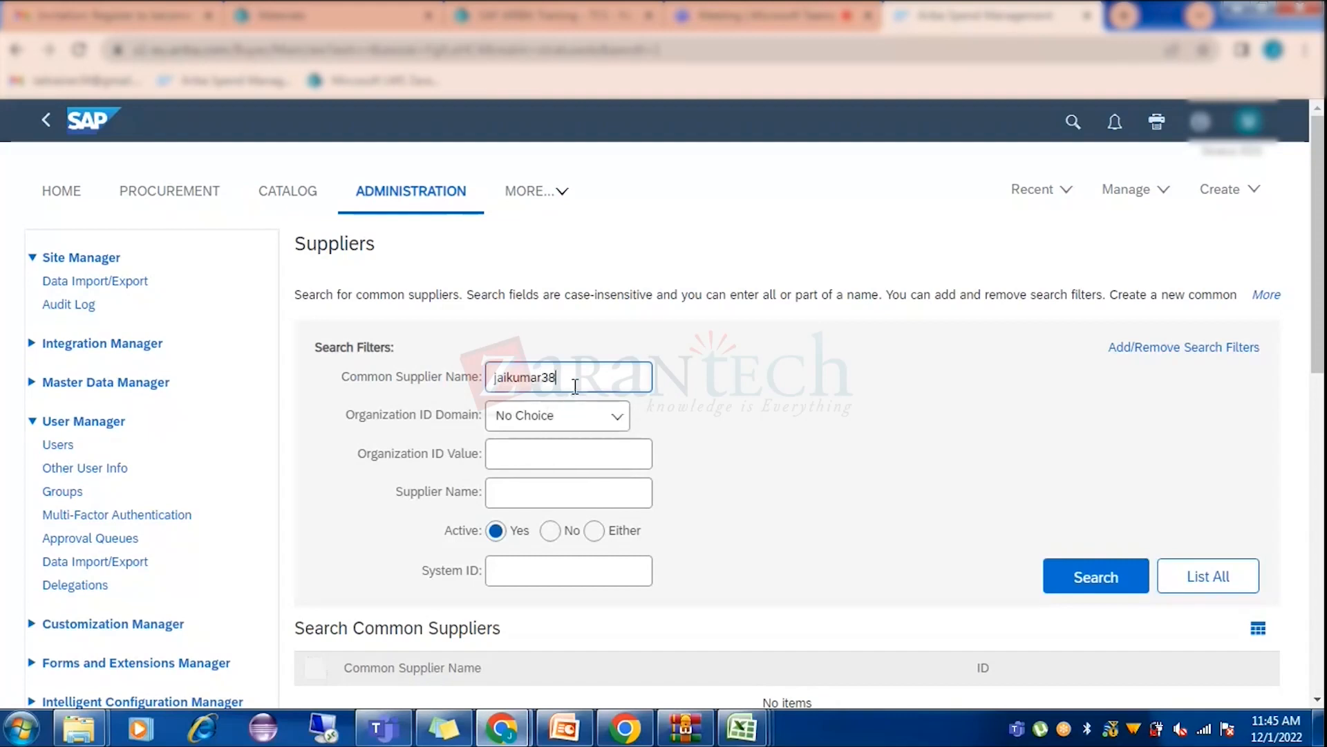
{"action": "key", "text": "Return"}
{"action": "scroll", "coordinate": [782, 429], "scroll_direction": "down", "scroll_amount": 4}
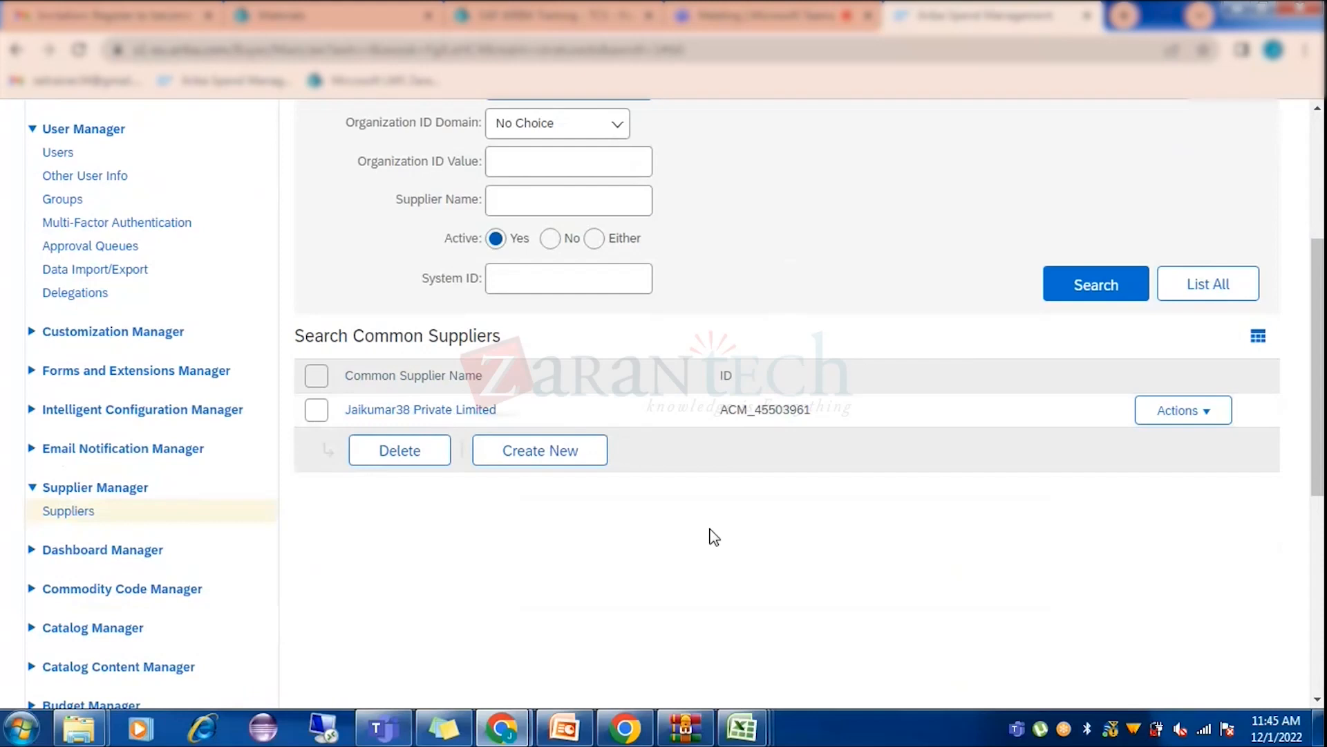
{"action": "scroll", "coordinate": [714, 537], "scroll_direction": "up", "scroll_amount": 1}
Move the name from Common Supplier Name into Supplier Name and search again, returning no items.
{"action": "left_click", "coordinate": [774, 305]}
{"action": "left_click_drag", "start_coordinate": [594, 177], "coordinate": [425, 144]}
{"action": "key", "text": "ctrl+c"}
{"action": "key", "text": "BackSpace"}
{"action": "left_click", "coordinate": [544, 296]}
{"action": "key", "text": "ctrl+v"}
{"action": "left_click", "coordinate": [1060, 391]}
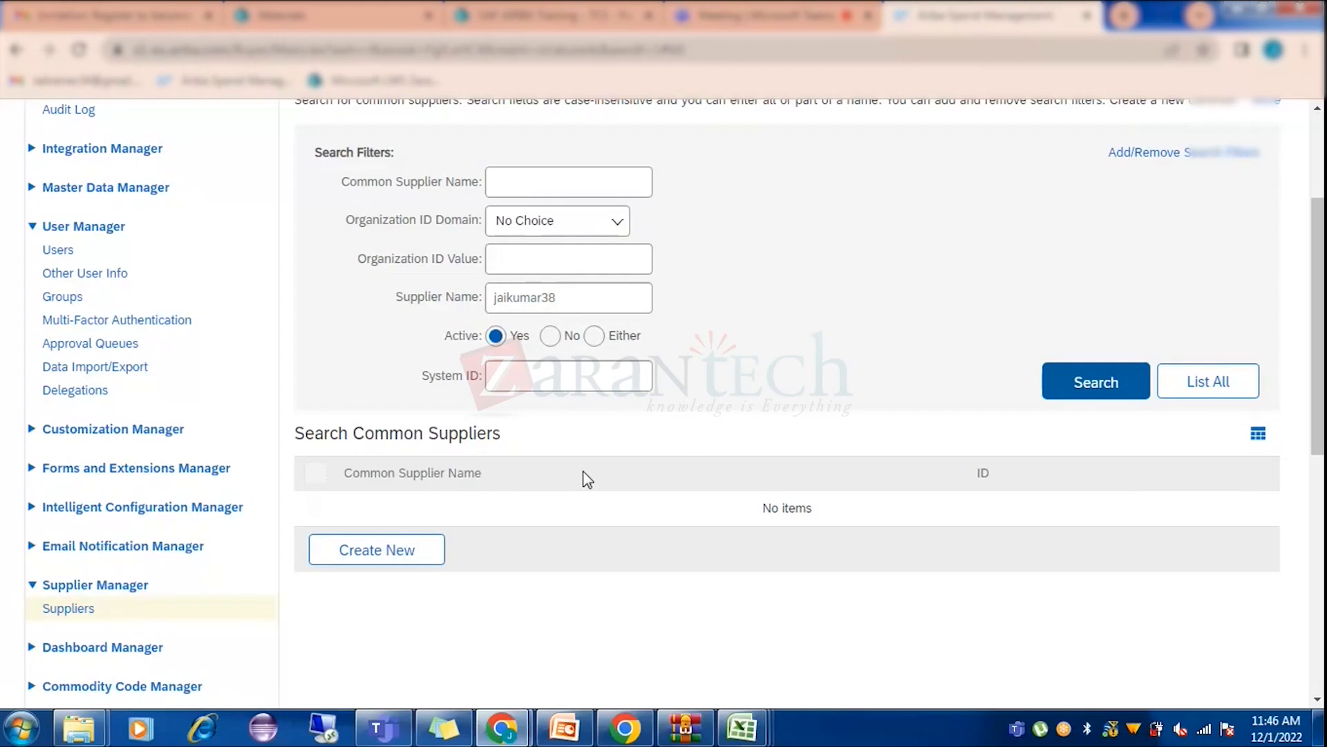
Set Active to Either and rerun the Supplier Name search, then switch to PowerPoint.
{"action": "left_click", "coordinate": [594, 336]}
{"action": "left_click", "coordinate": [1075, 388]}
{"action": "left_click", "coordinate": [564, 727]}
Highlight the Common supplier and Partitioned supplier bullets on slide 5, then return to Chrome.
{"action": "left_click", "coordinate": [90, 304]}
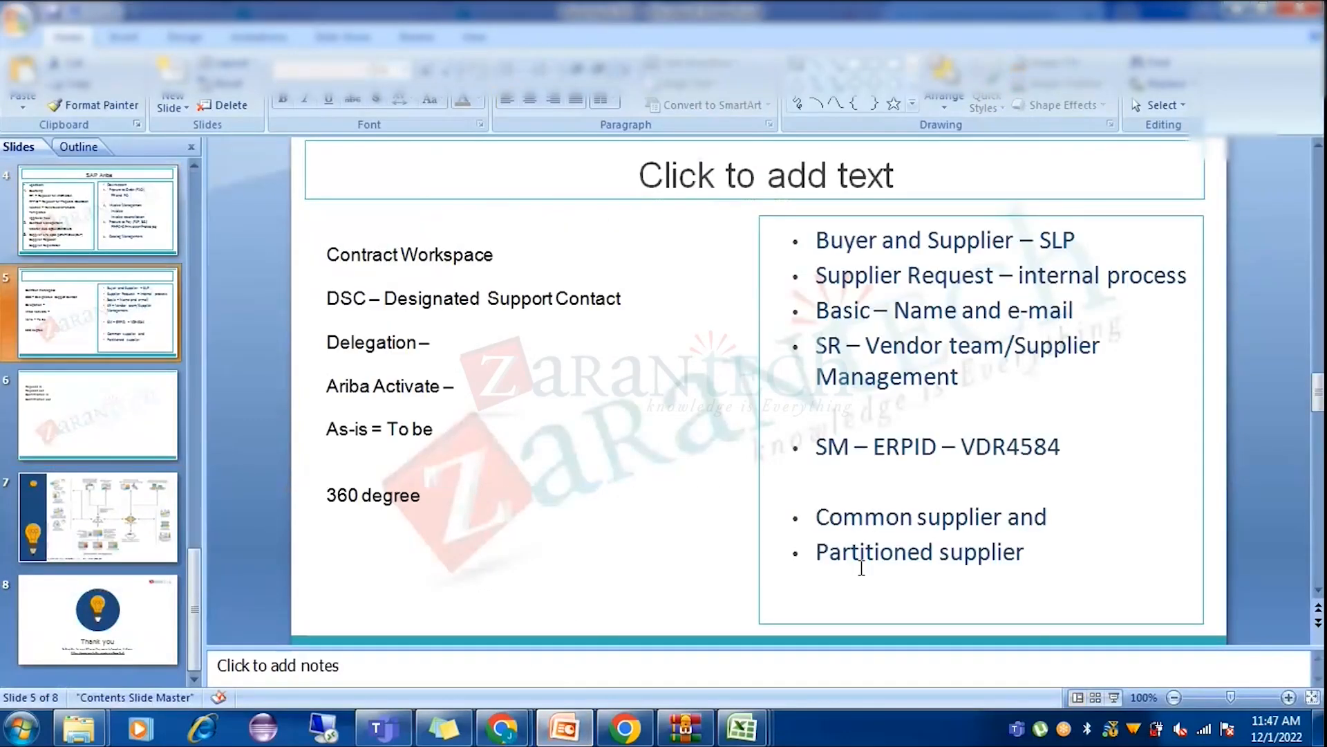
{"action": "left_click_drag", "start_coordinate": [1033, 553], "coordinate": [809, 522]}
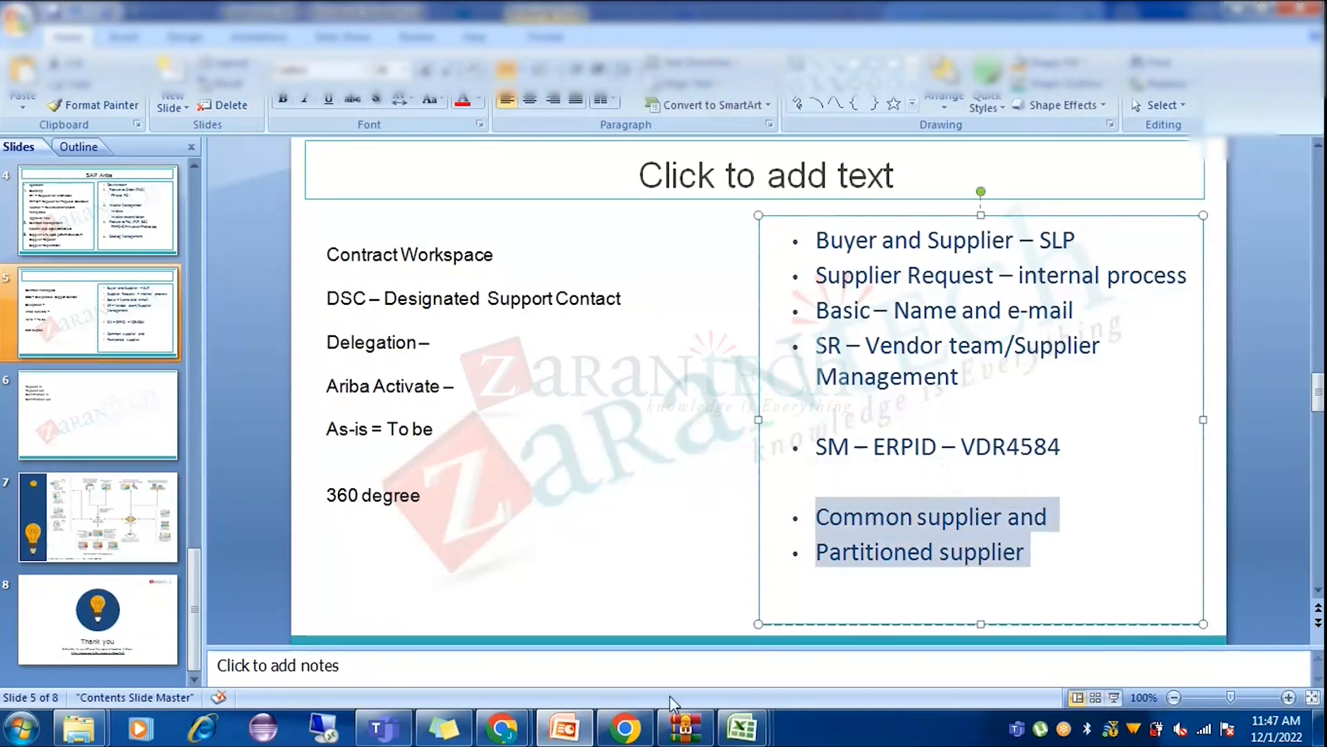
{"action": "left_click", "coordinate": [565, 727]}
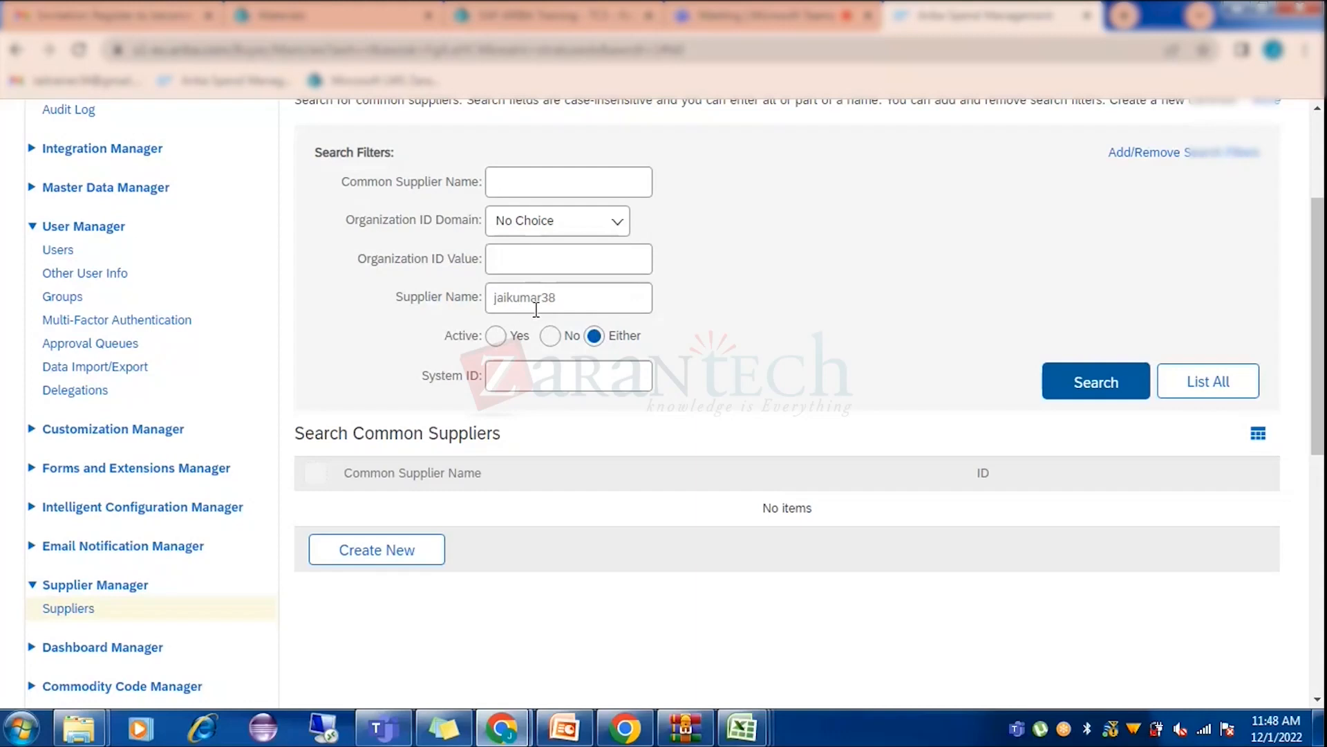
Clear Supplier Name and search by the autofilled Common Supplier Name instead.
{"action": "left_click_drag", "start_coordinate": [568, 297], "coordinate": [484, 296]}
{"action": "key", "text": "BackSpace"}
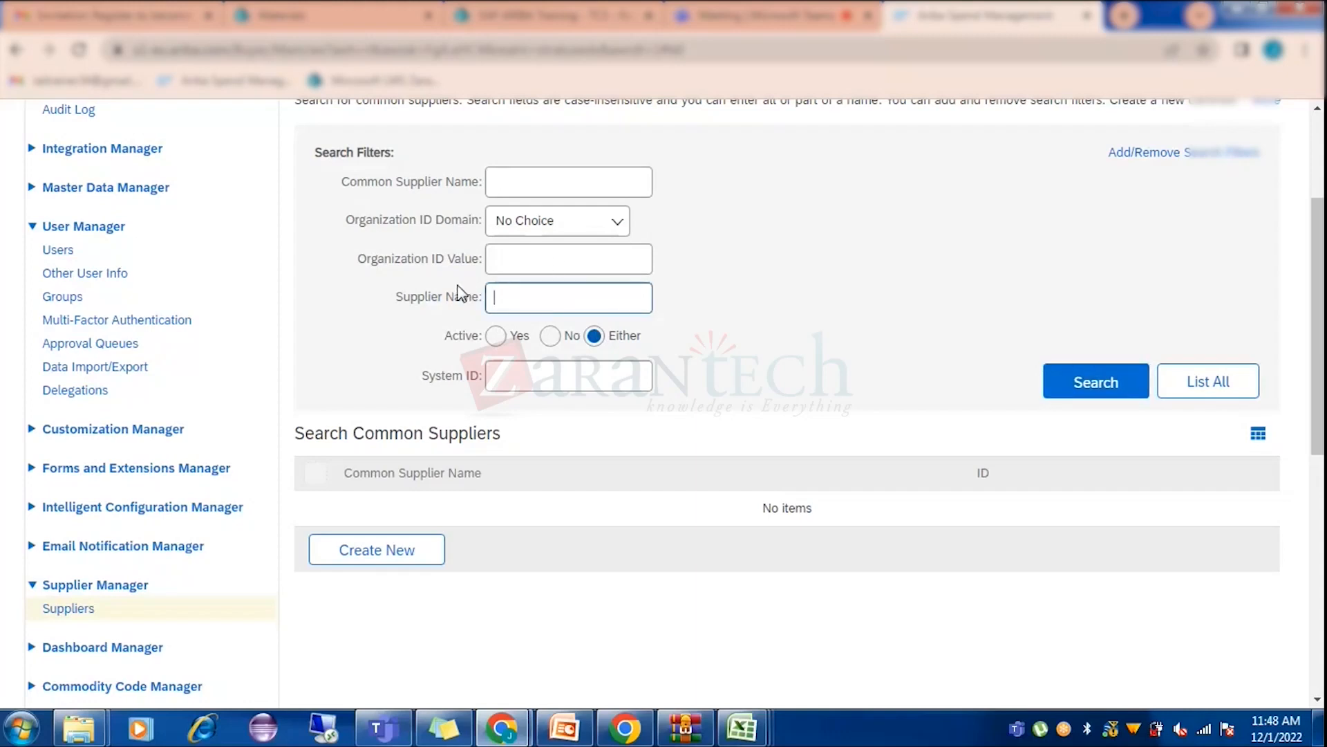
{"action": "left_click", "coordinate": [496, 186]}
{"action": "key", "text": "Down"}
{"action": "key", "text": "Down"}
{"action": "key", "text": "Down"}
{"action": "key", "text": "Return"}
{"action": "key", "text": "Return"}
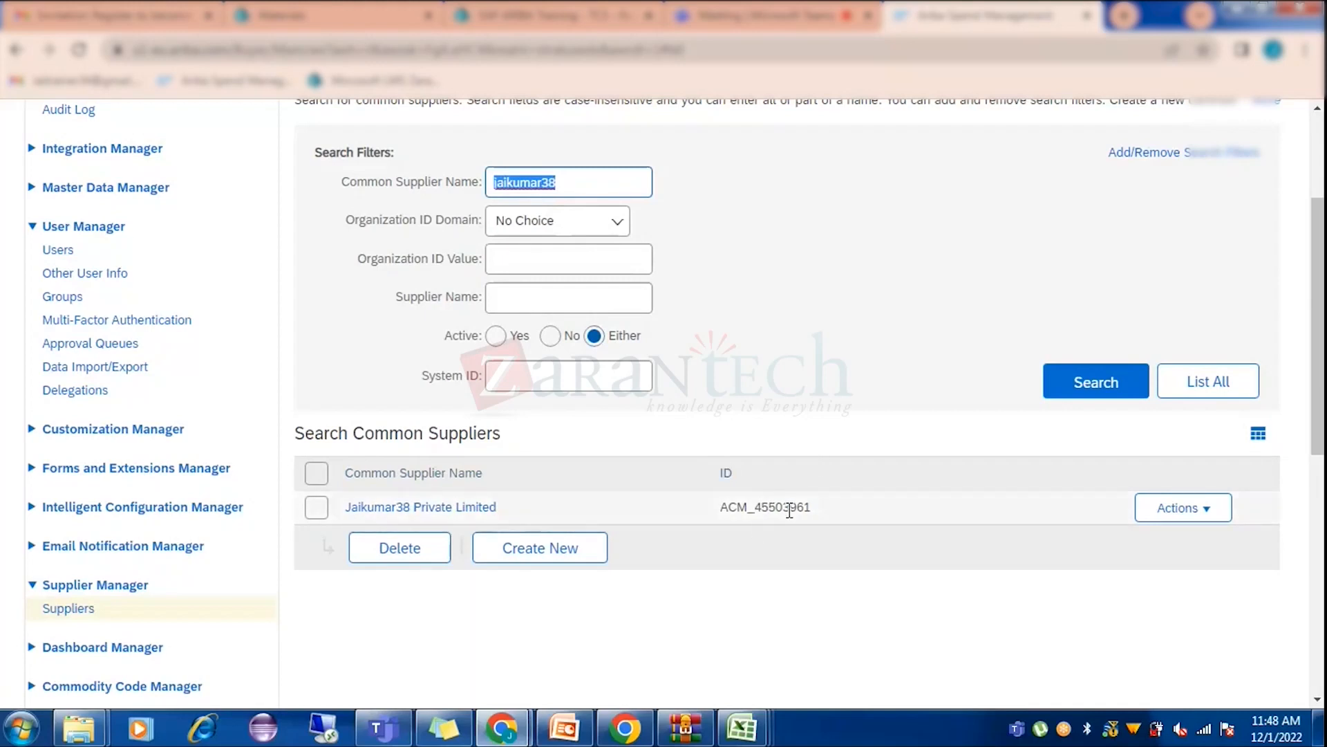
Open the found supplier's empty Partitioned Suppliers tab, then switch to PowerPoint.
{"action": "left_click", "coordinate": [456, 509]}
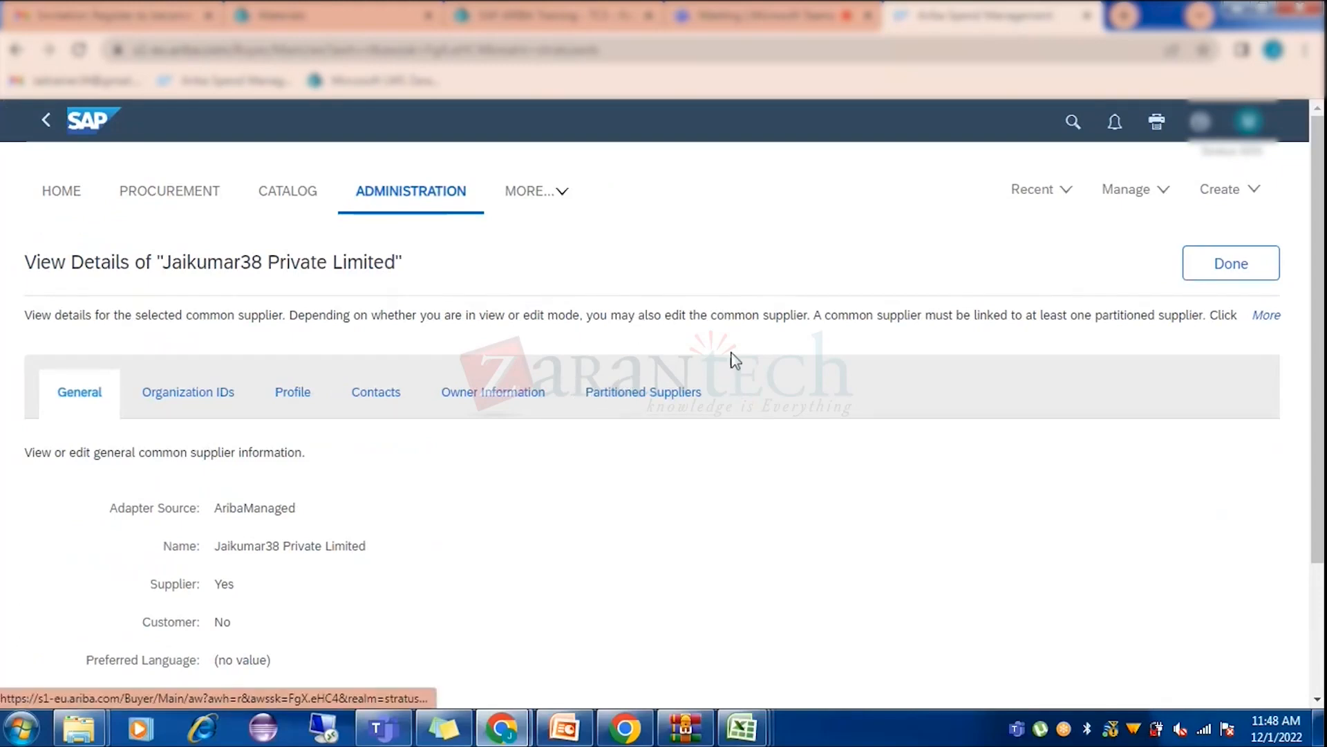
{"action": "left_click", "coordinate": [653, 400]}
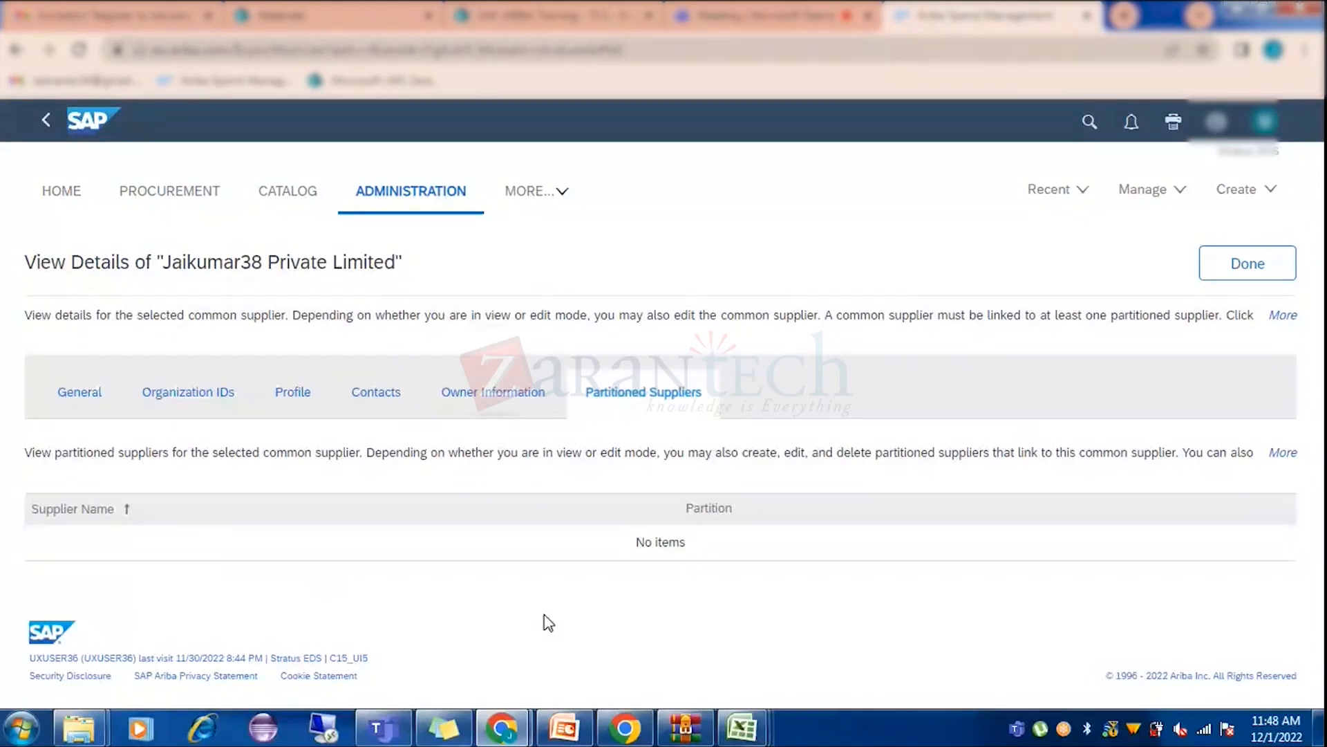
{"action": "left_click", "coordinate": [566, 728]}
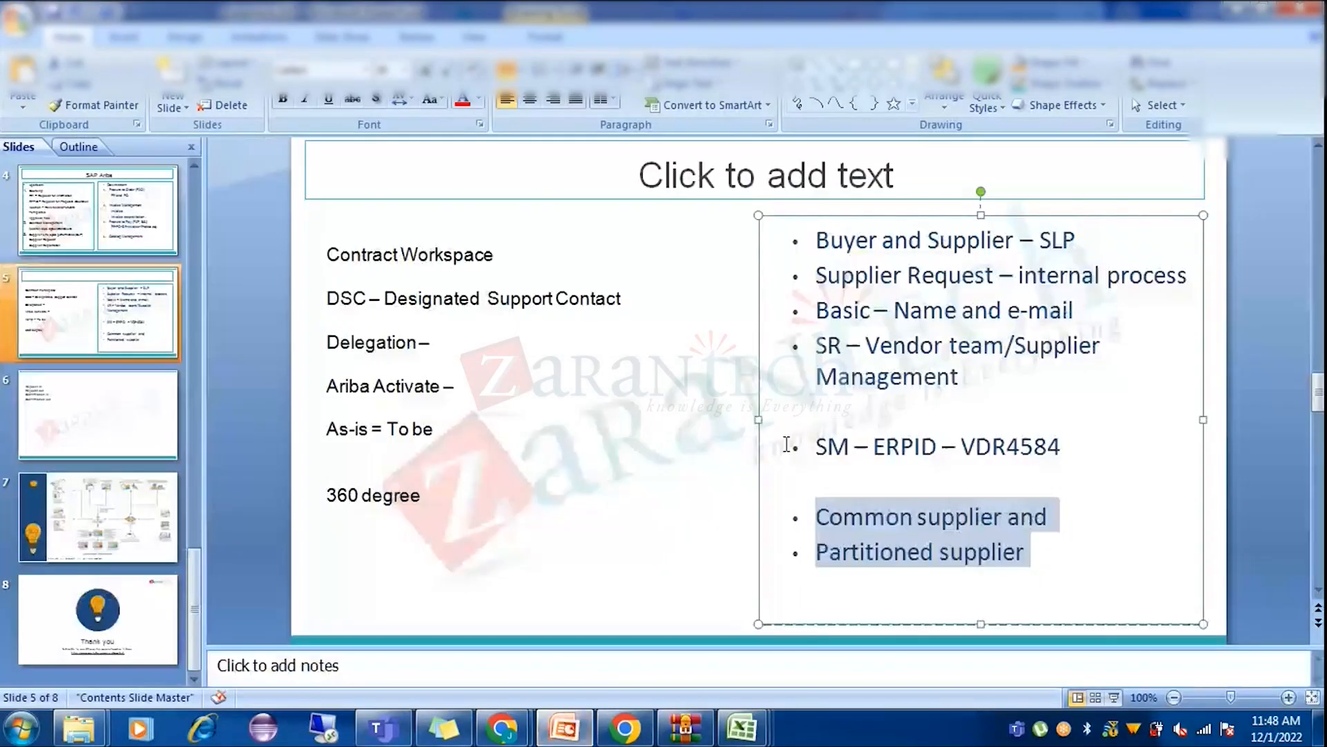
Show slide 4, the SAP Ariba Upstream and Downstream overview.
{"action": "left_click", "coordinate": [133, 236]}
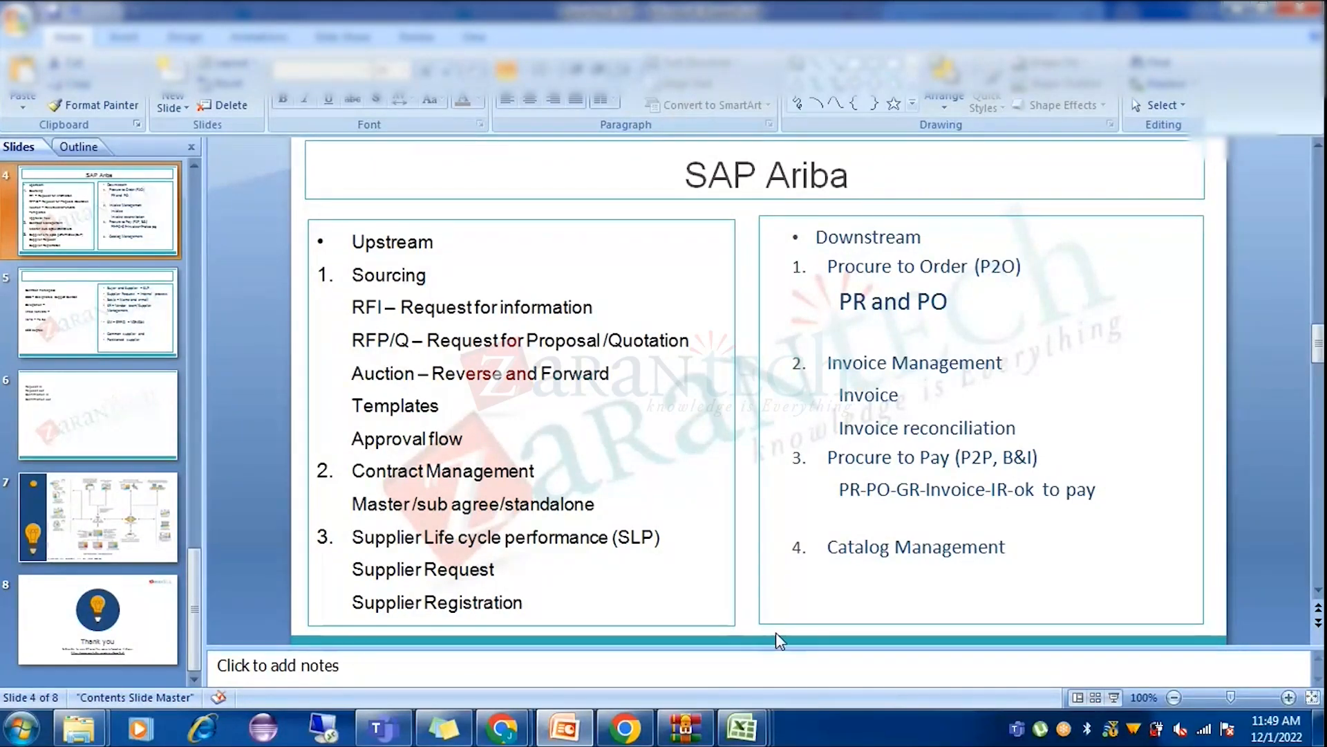
Close the supplier details with Done and open the Actions menu on the found supplier's row.
{"action": "mouse_move", "coordinate": [517, 726]}
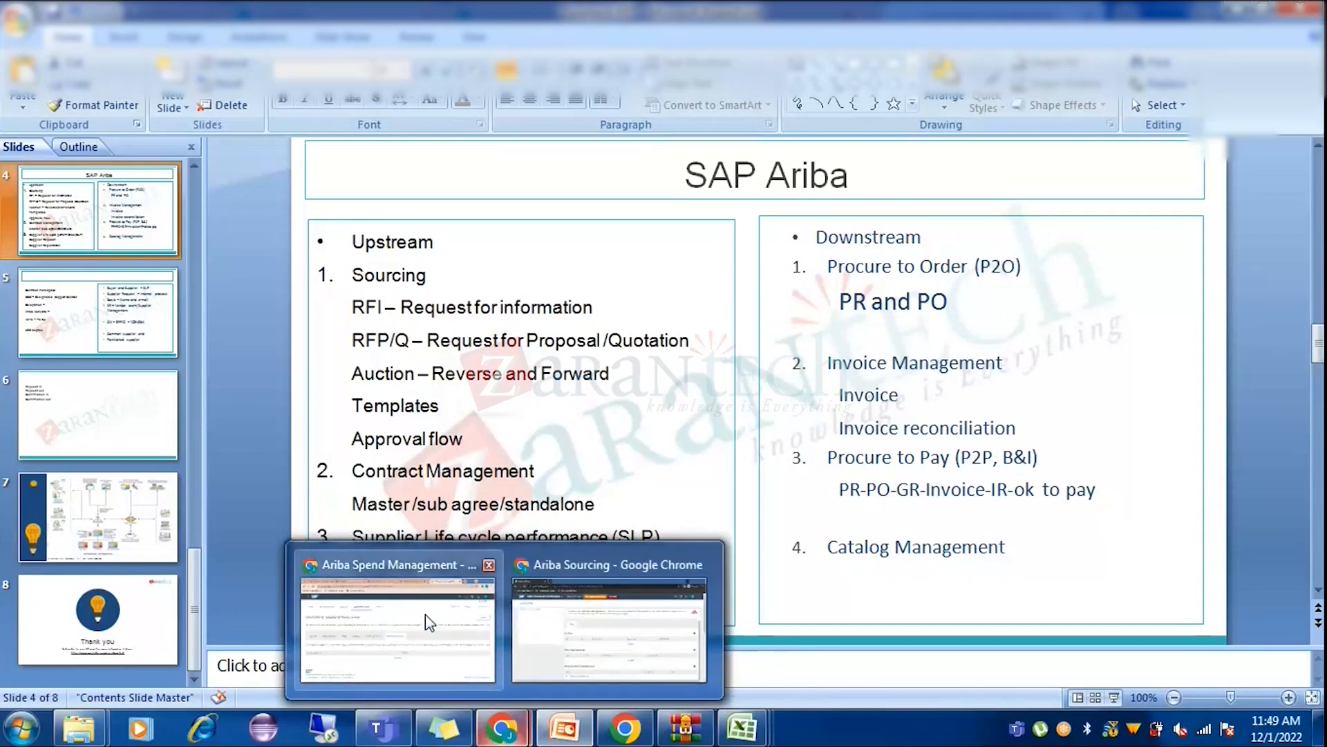
{"action": "left_click", "coordinate": [425, 614]}
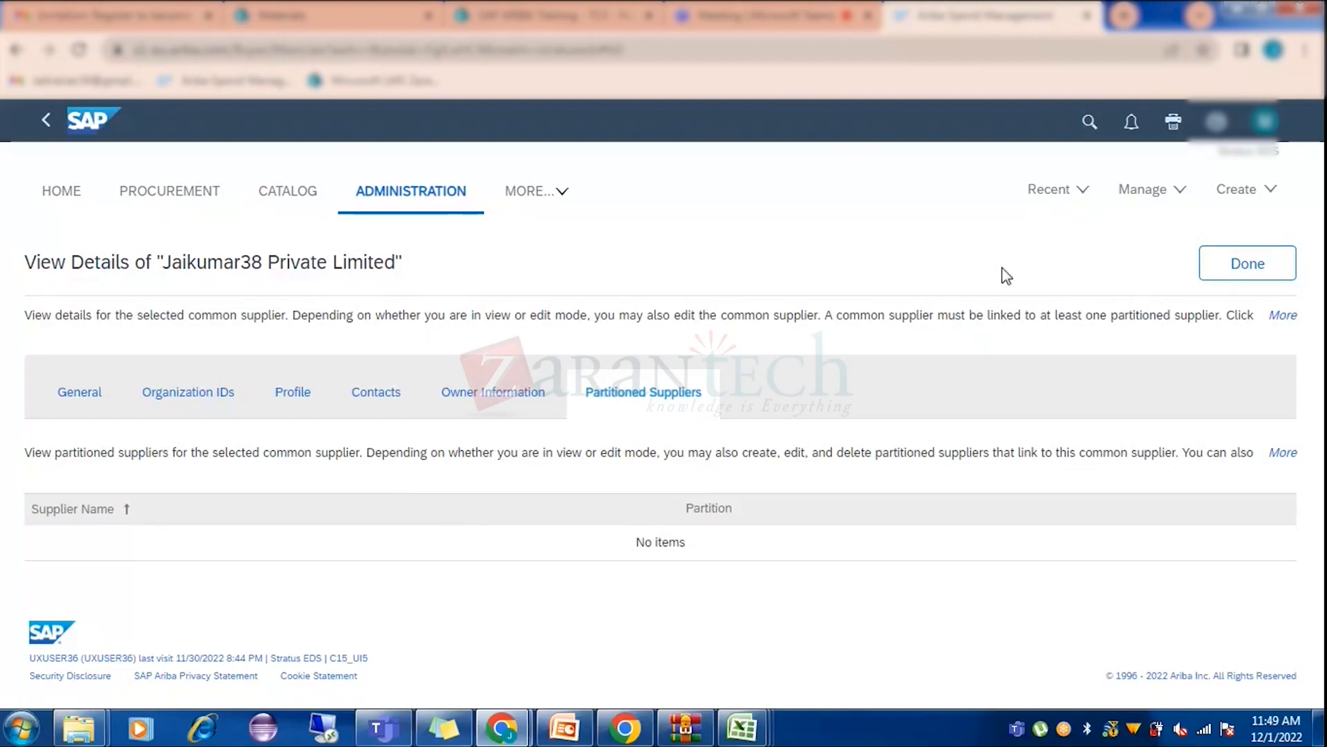
{"action": "left_click", "coordinate": [1244, 262]}
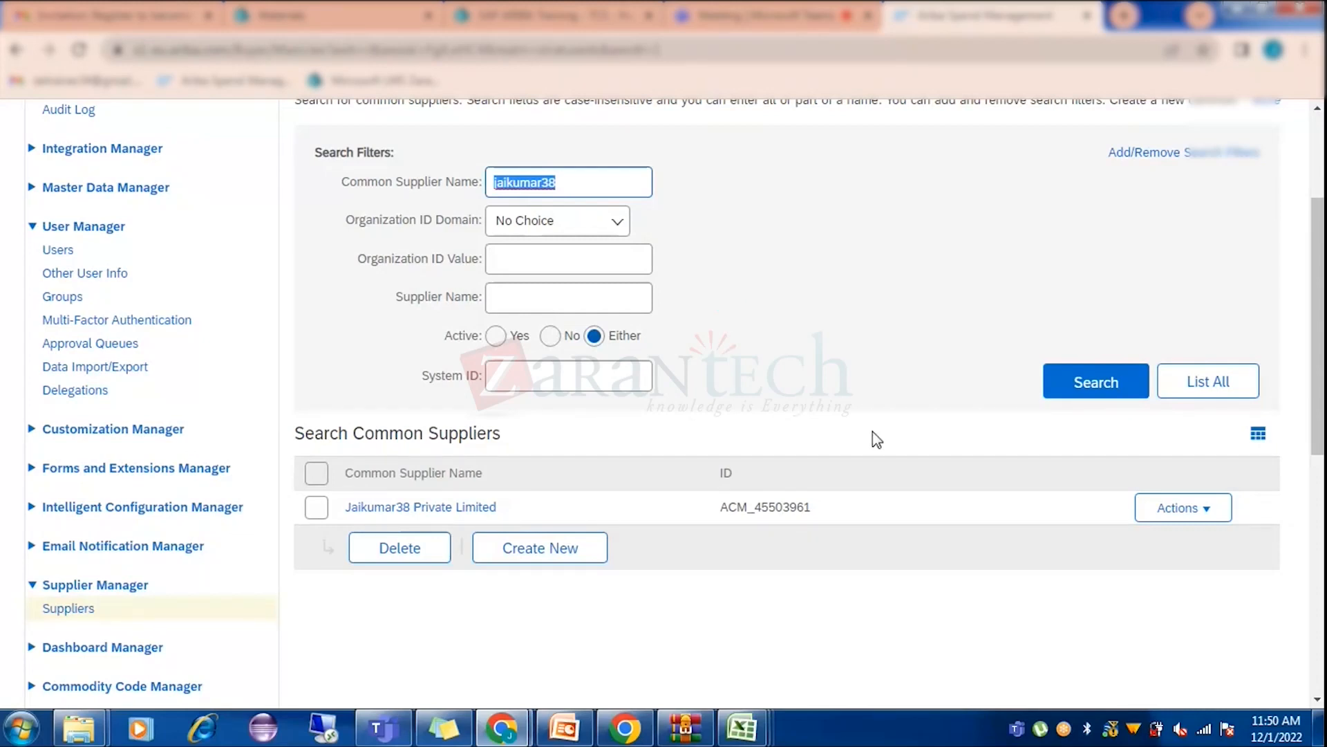
{"action": "left_click", "coordinate": [1193, 508]}
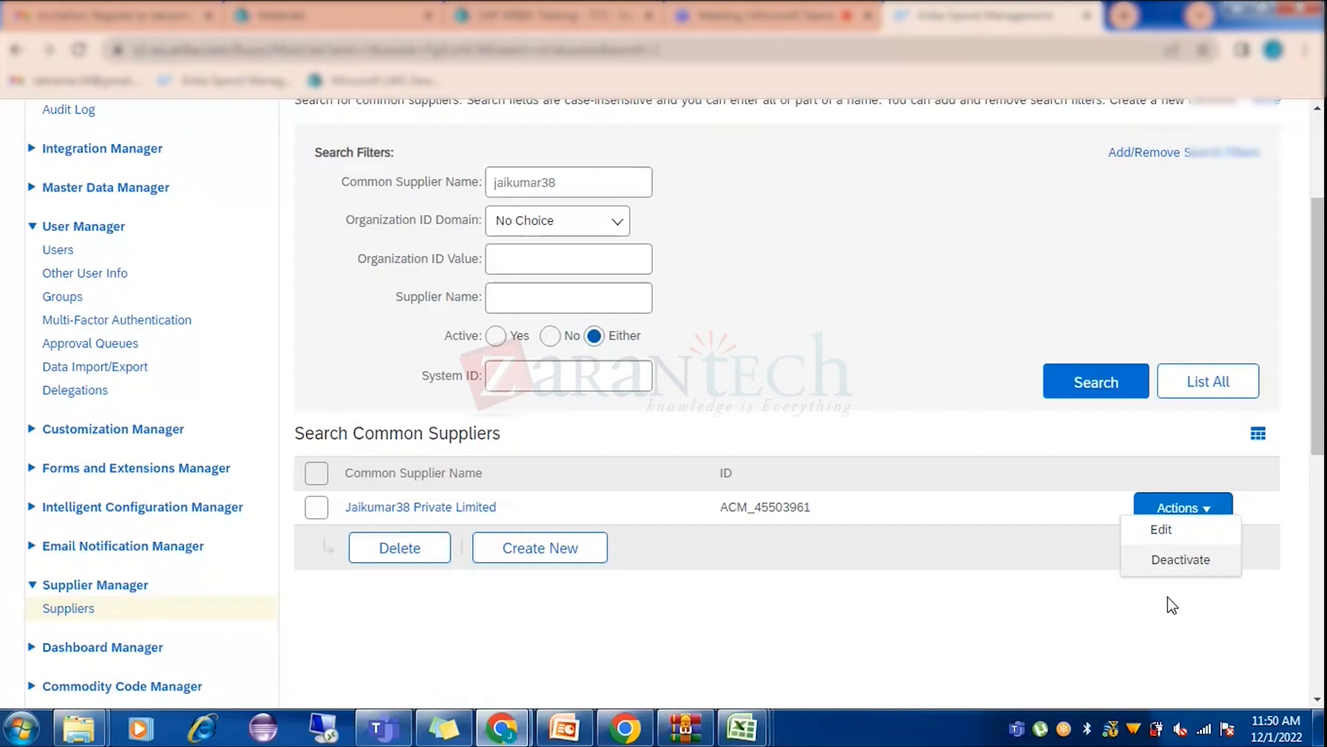
Edit the common supplier, view its empty Partitioned Suppliers tab, and choose Create New.
{"action": "left_click", "coordinate": [1163, 529]}
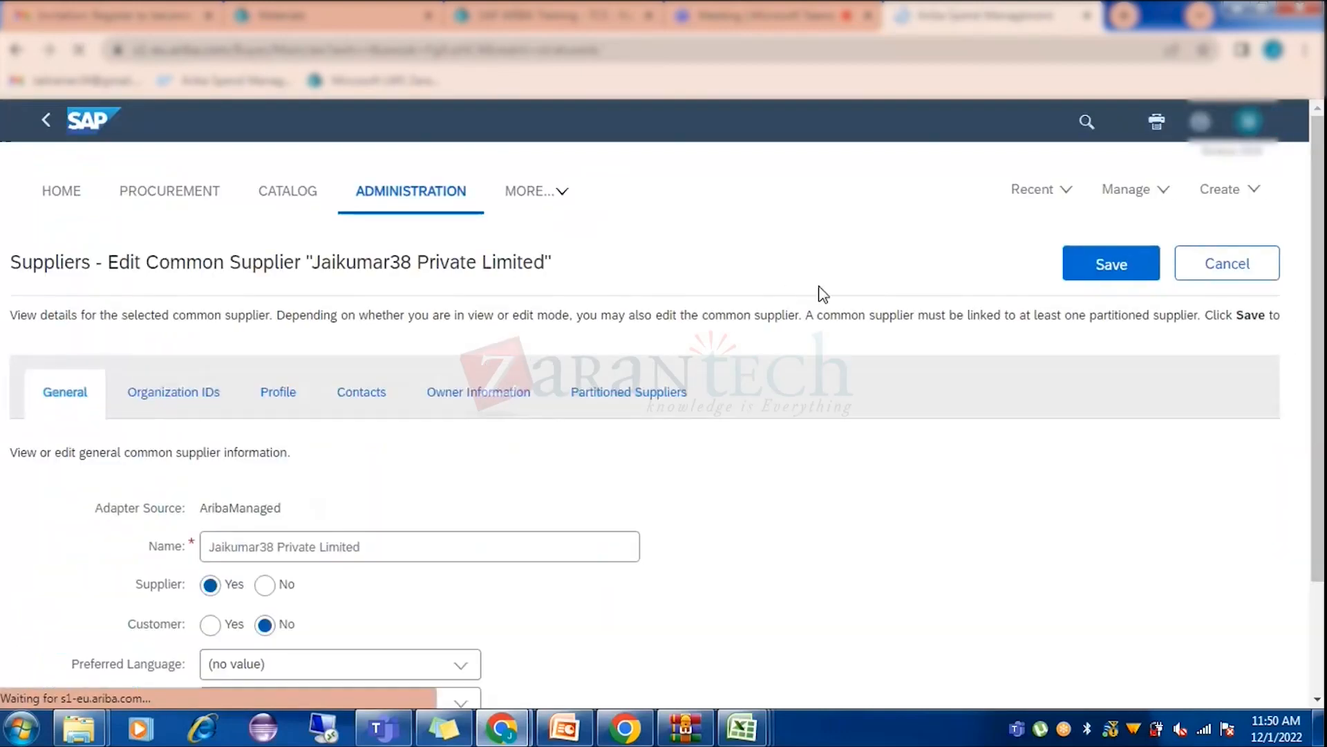
{"action": "left_click", "coordinate": [665, 393]}
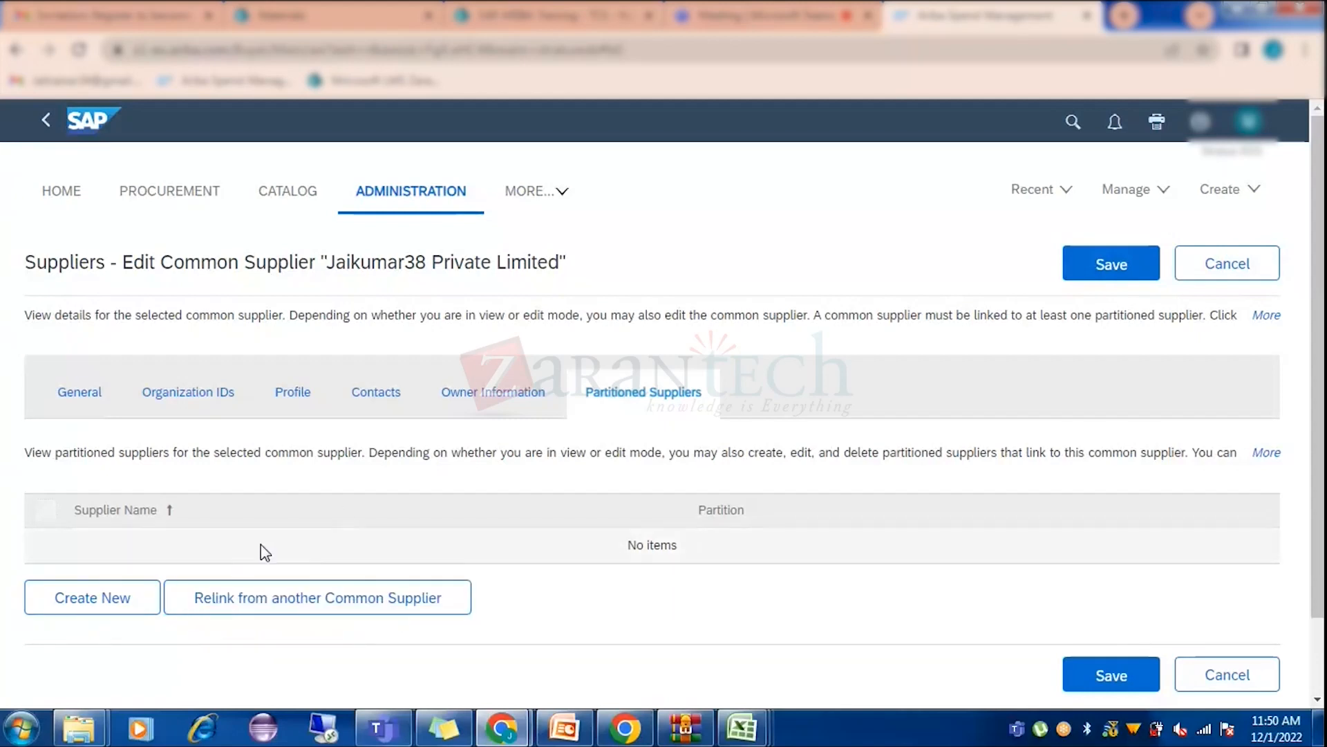
{"action": "left_click", "coordinate": [124, 612]}
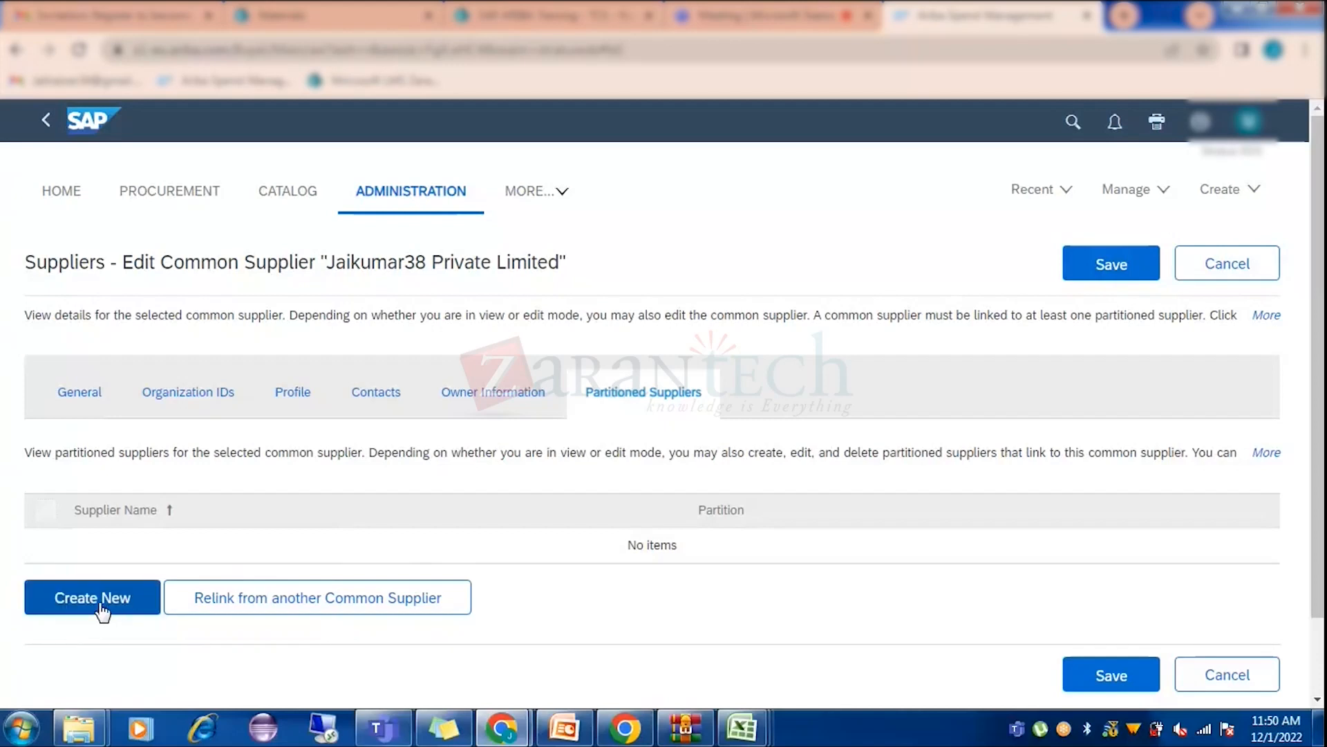
Start a partitioned supplier for prealm_50410, review its Profile fields, then go to Supplier Locations.
{"action": "left_click", "coordinate": [103, 613]}
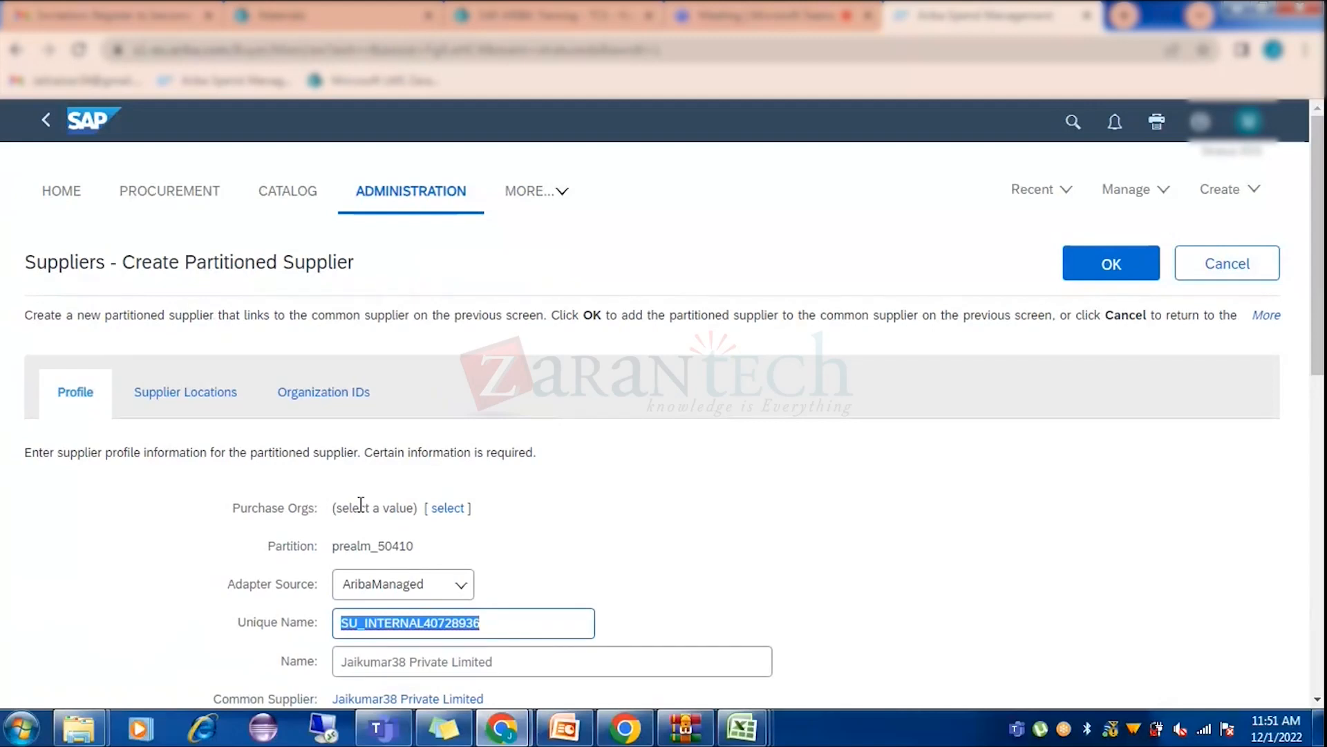
{"action": "left_click", "coordinate": [936, 376]}
{"action": "scroll", "coordinate": [919, 384], "scroll_direction": "down", "scroll_amount": 3}
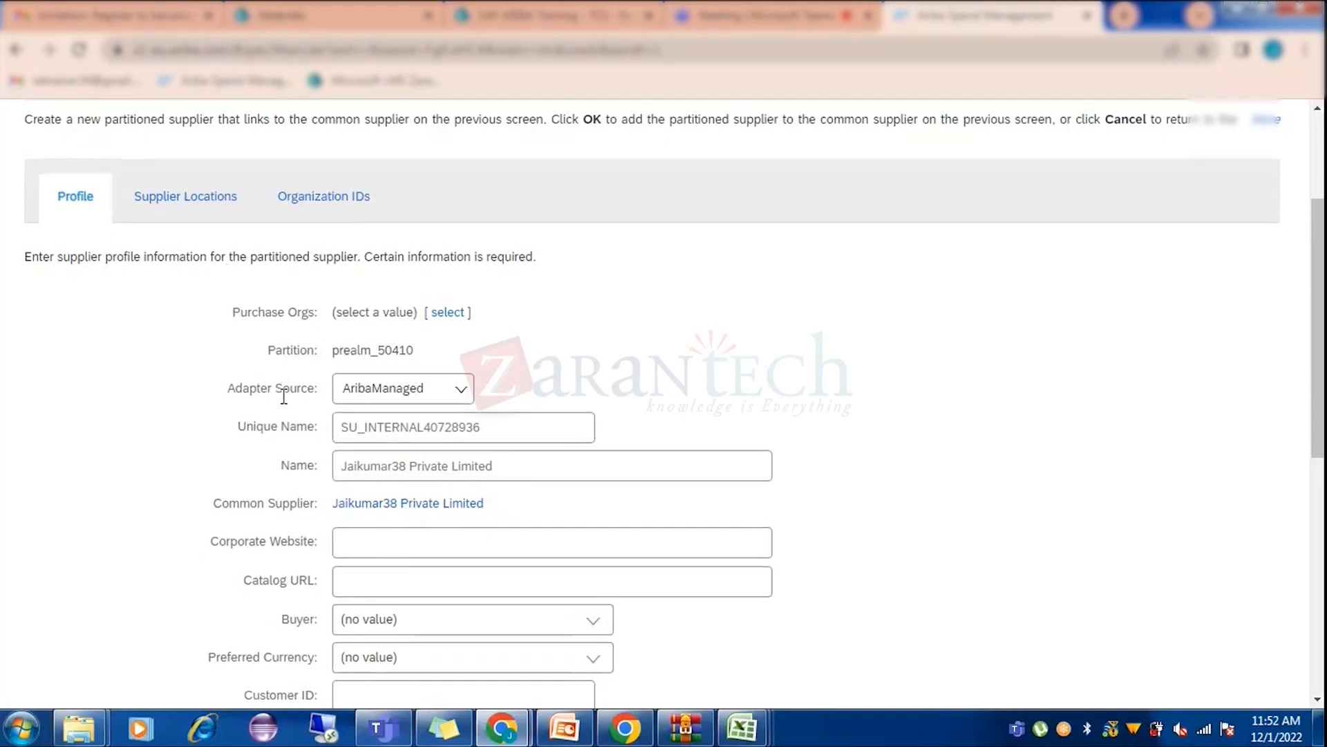
{"action": "scroll", "coordinate": [290, 401], "scroll_direction": "down", "scroll_amount": 3}
{"action": "scroll", "coordinate": [283, 411], "scroll_direction": "down", "scroll_amount": 1}
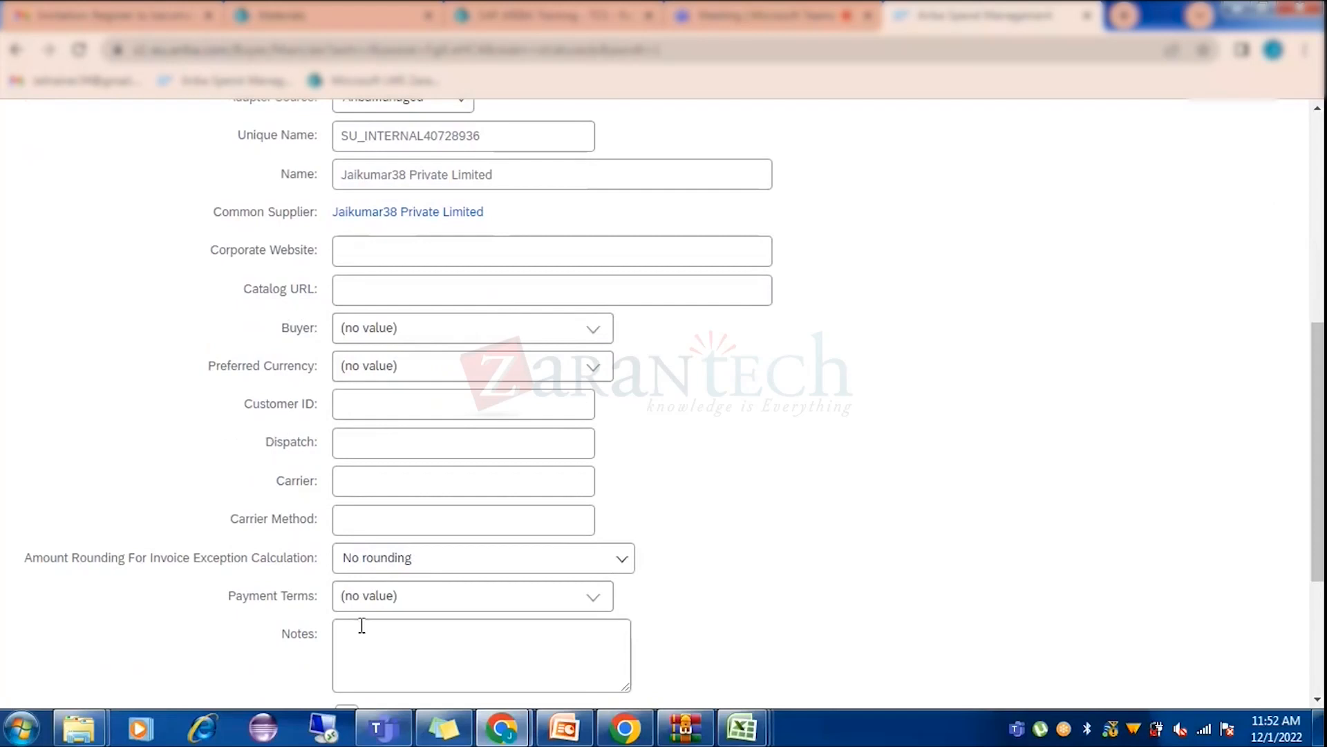
{"action": "scroll", "coordinate": [320, 528], "scroll_direction": "up", "scroll_amount": 5}
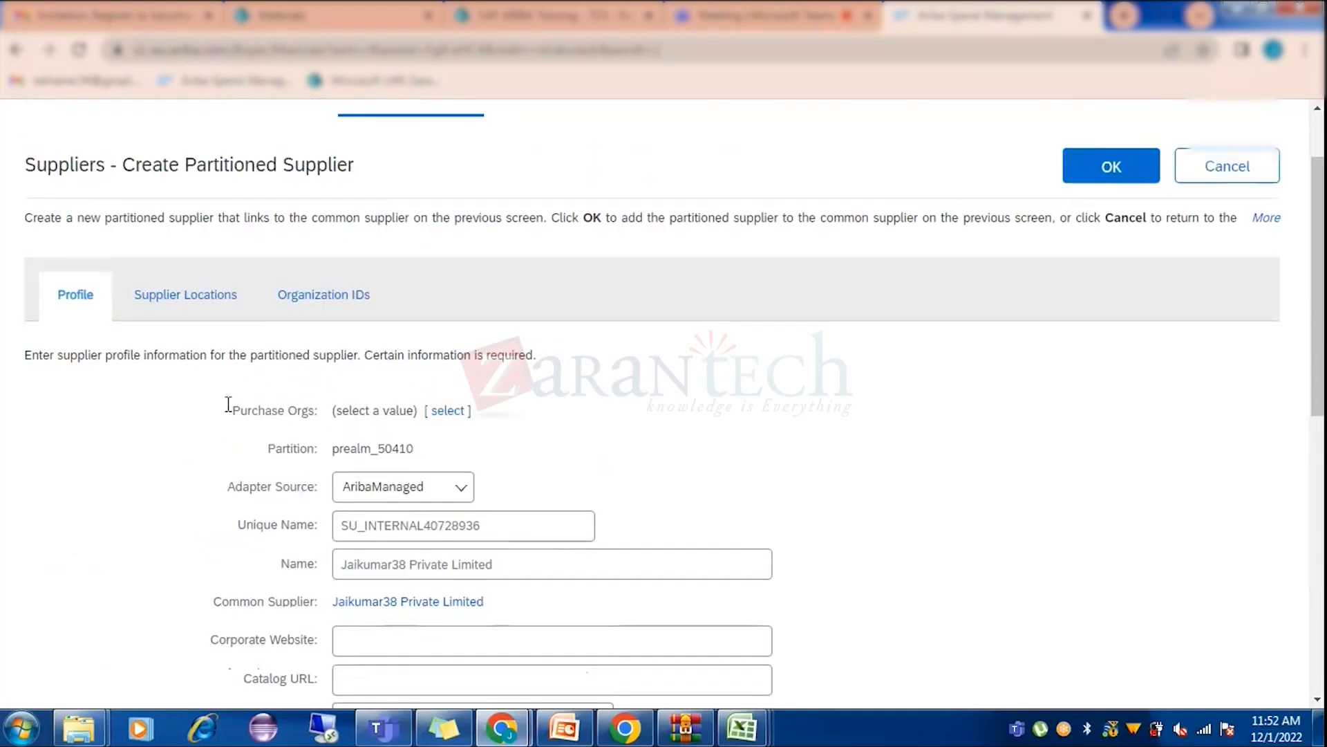
{"action": "left_click", "coordinate": [216, 297]}
Start a new supplier location and review the Preferred Ordering Method choices without changing them.
{"action": "left_click", "coordinate": [109, 500]}
{"action": "scroll", "coordinate": [527, 491], "scroll_direction": "down", "scroll_amount": 4}
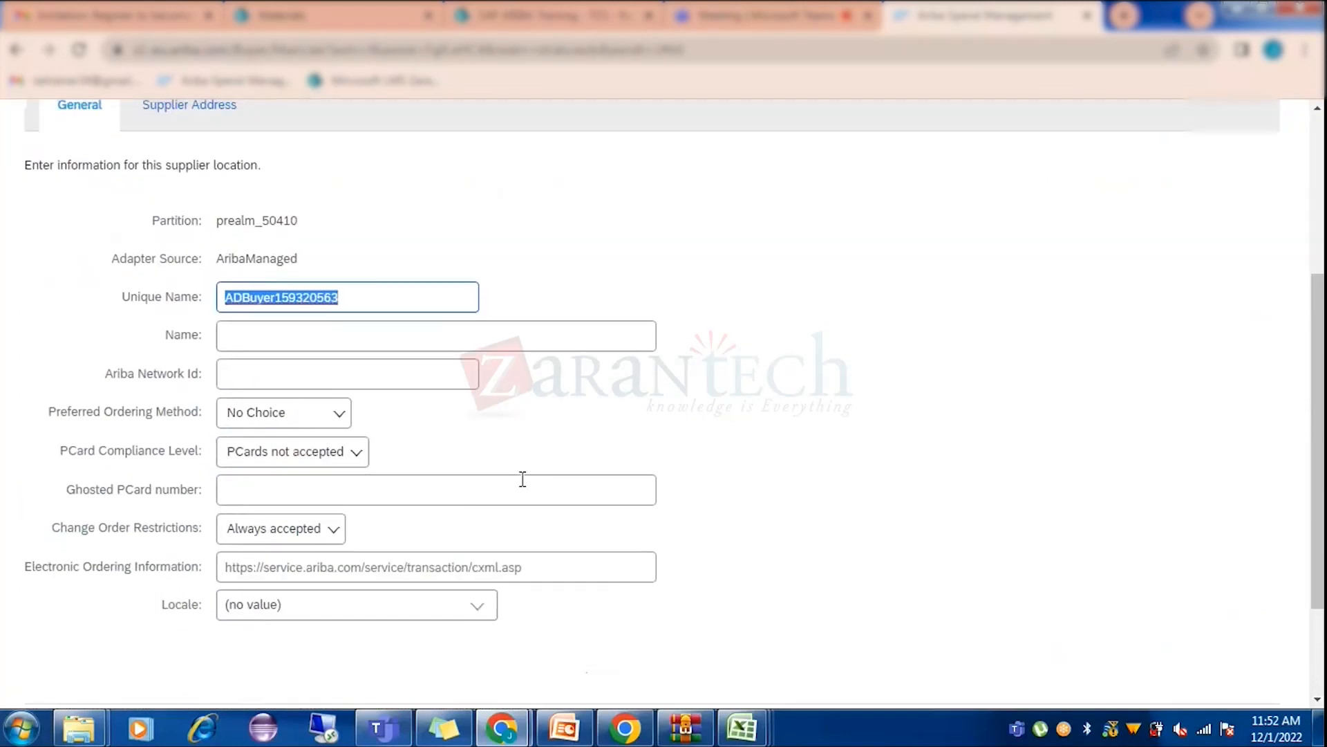
{"action": "left_click", "coordinate": [309, 413]}
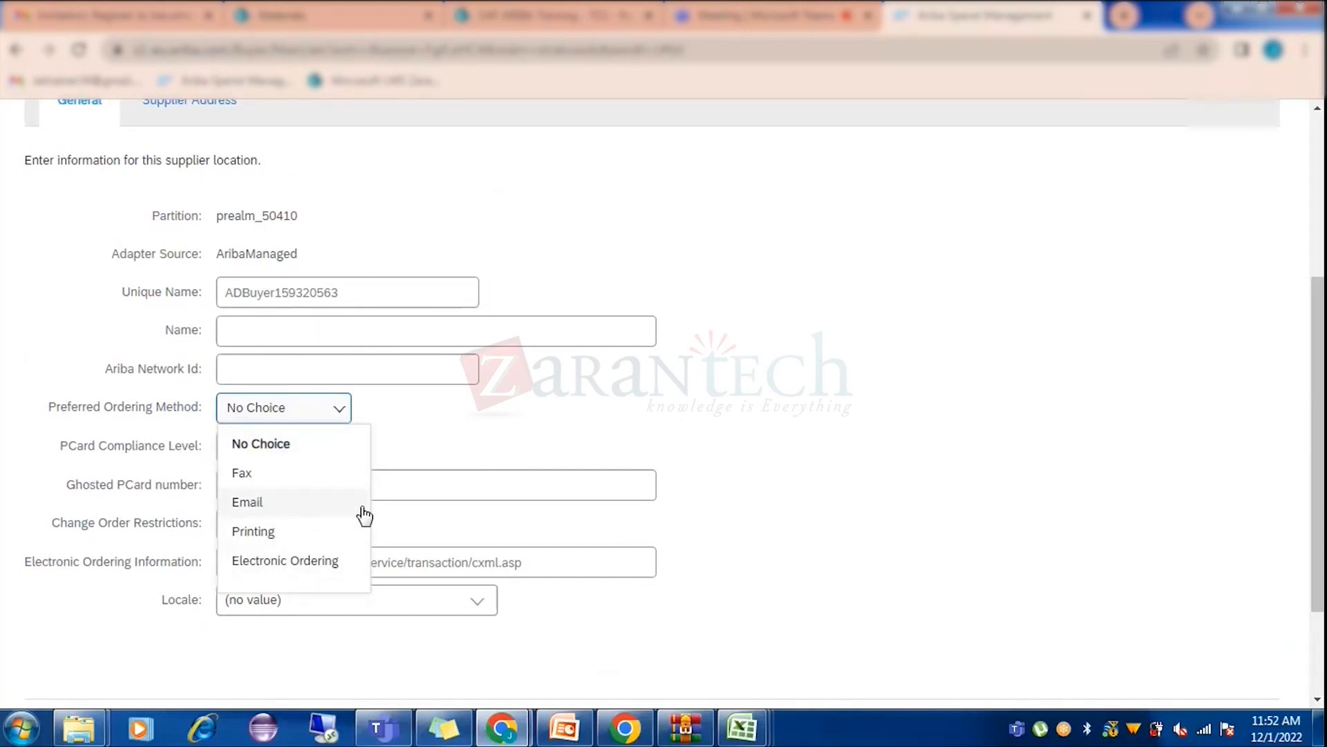
{"action": "left_click", "coordinate": [520, 458]}
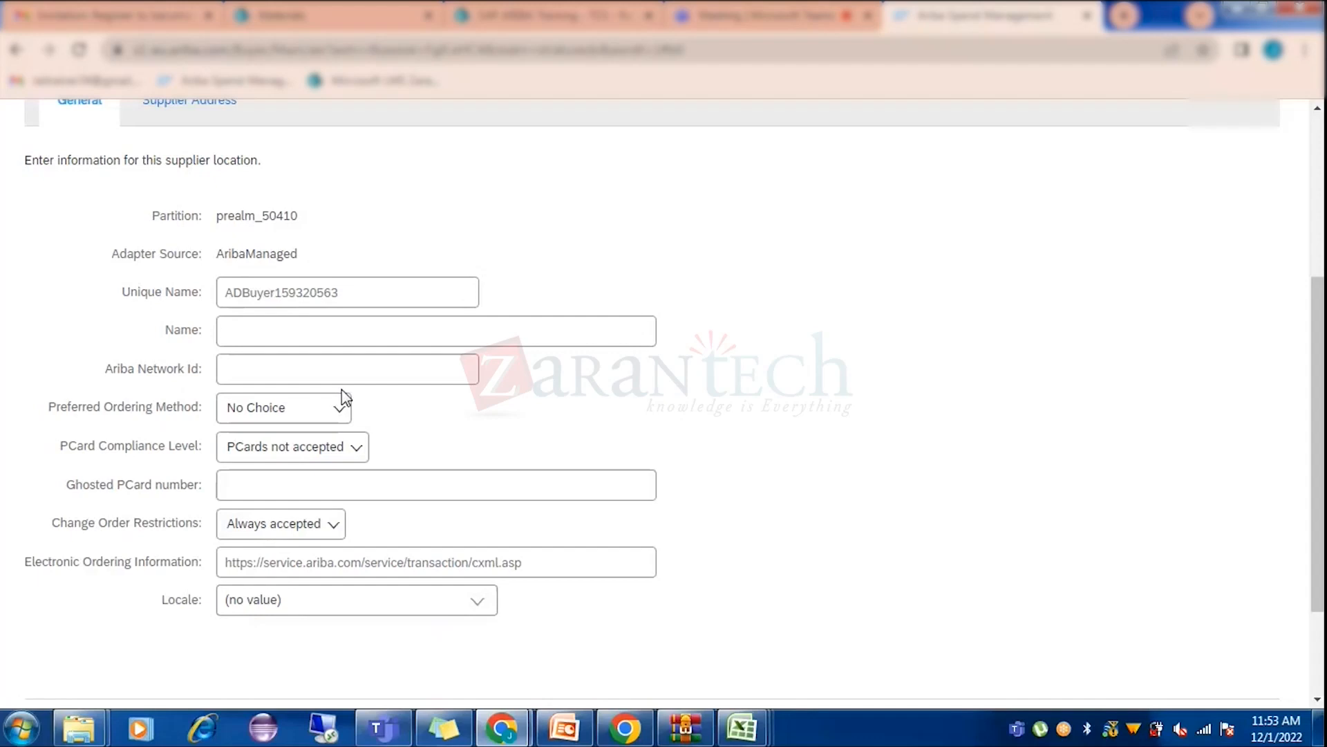
{"action": "left_click", "coordinate": [239, 366]}
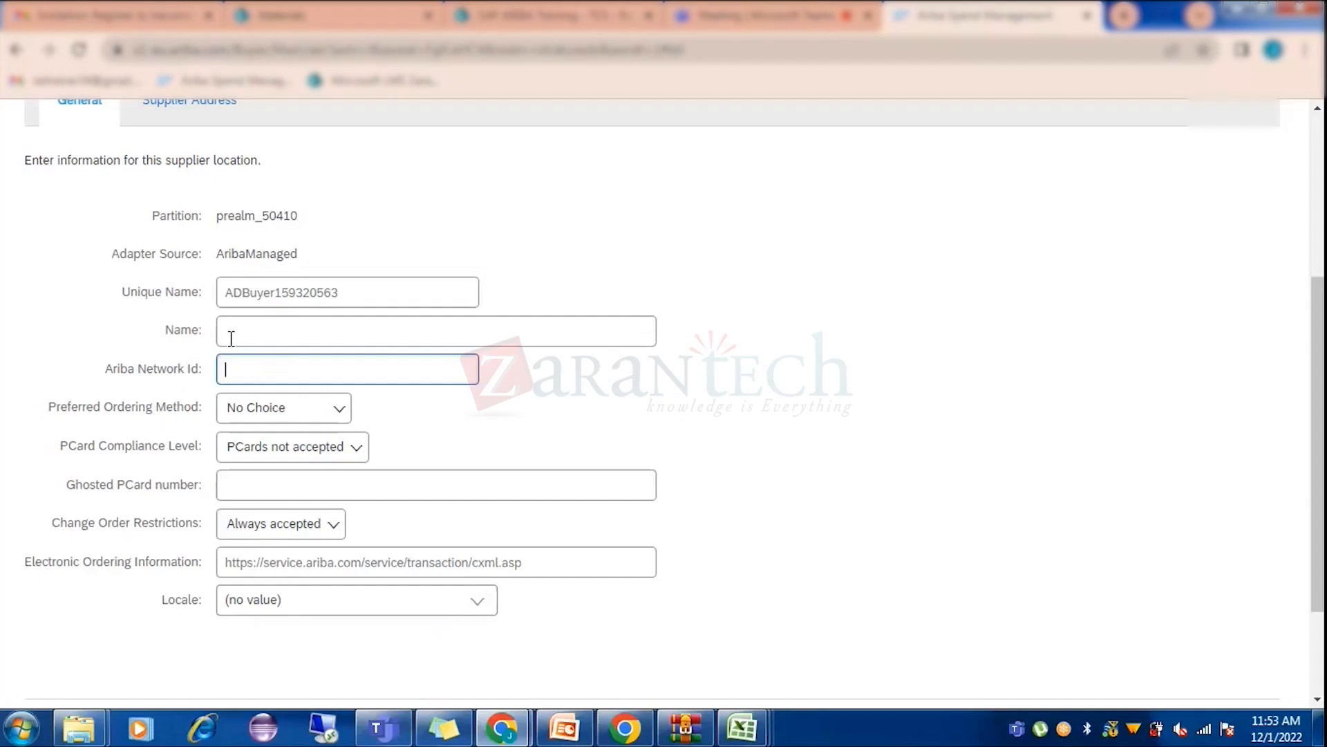
{"action": "scroll", "coordinate": [317, 355], "scroll_direction": "up", "scroll_amount": 4}
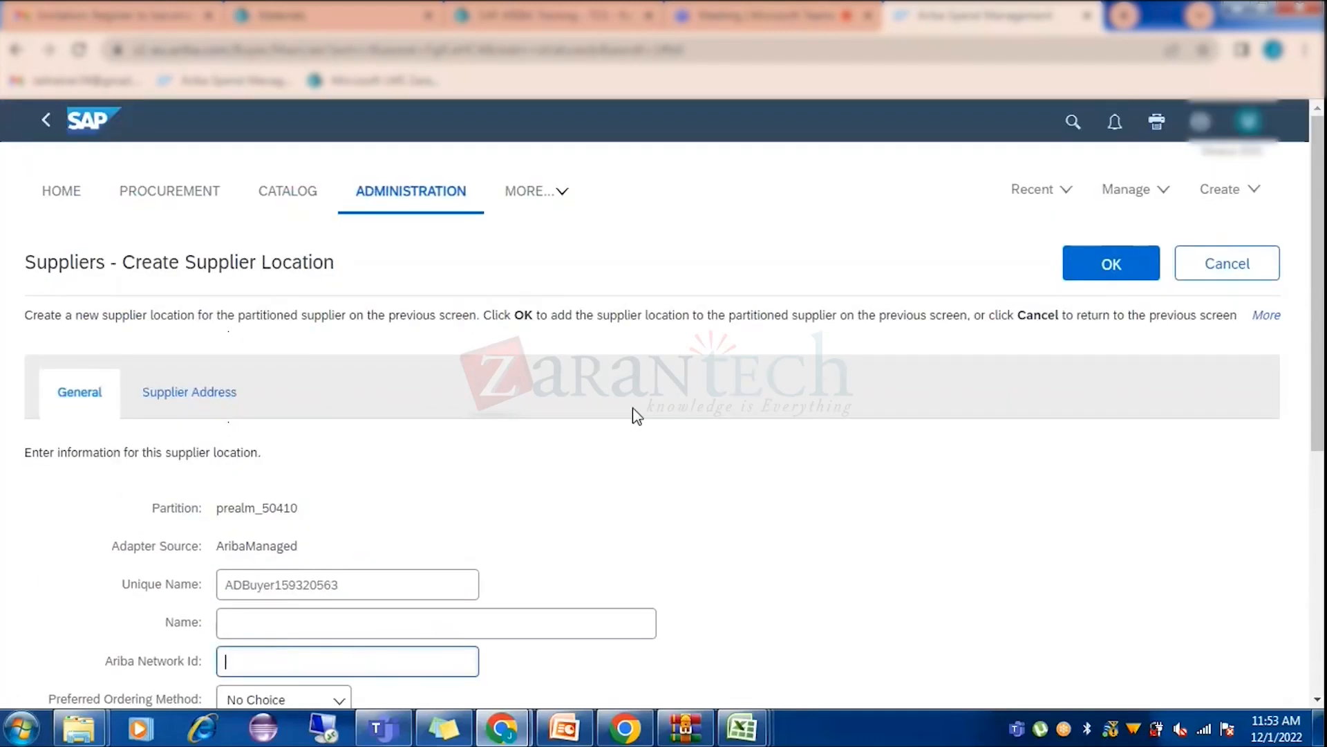
Fill the required location Name with the supplier's short name and save the location.
{"action": "left_click", "coordinate": [1116, 274]}
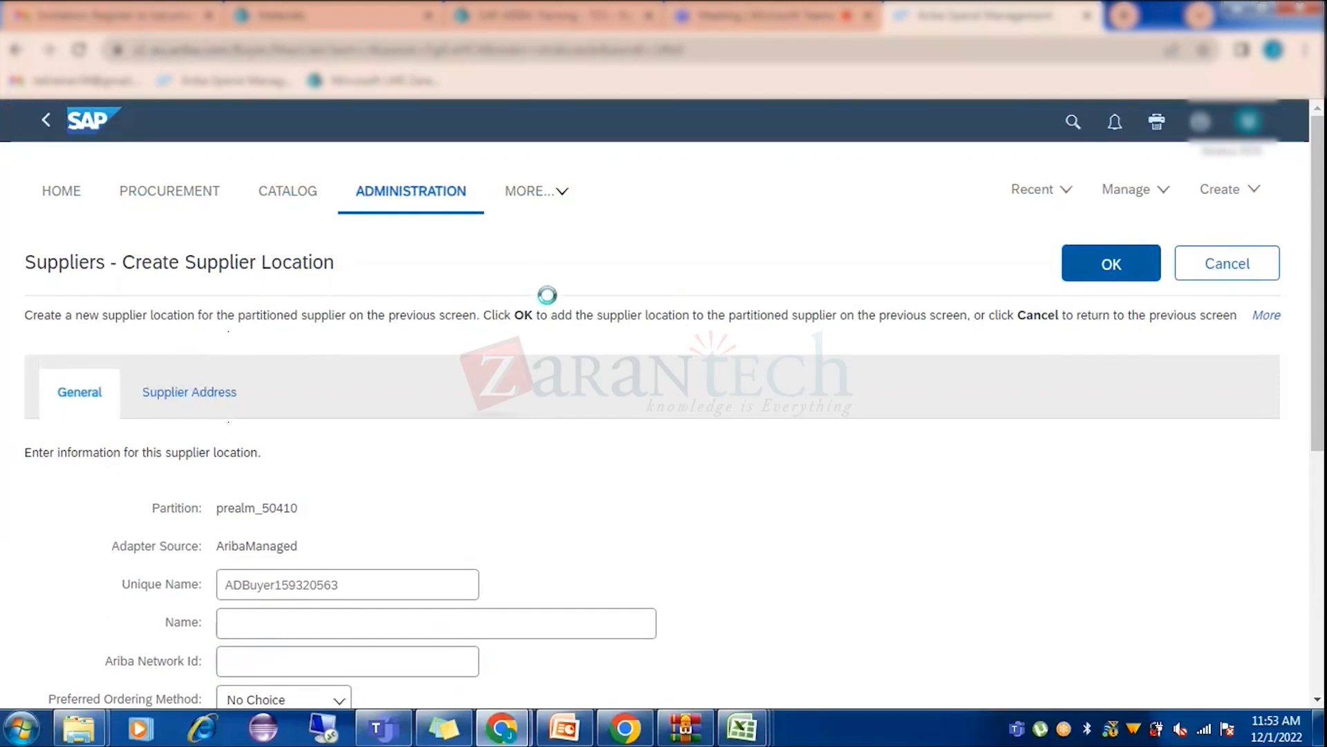
{"action": "scroll", "coordinate": [566, 444], "scroll_direction": "down", "scroll_amount": 1}
{"action": "left_click", "coordinate": [284, 517]}
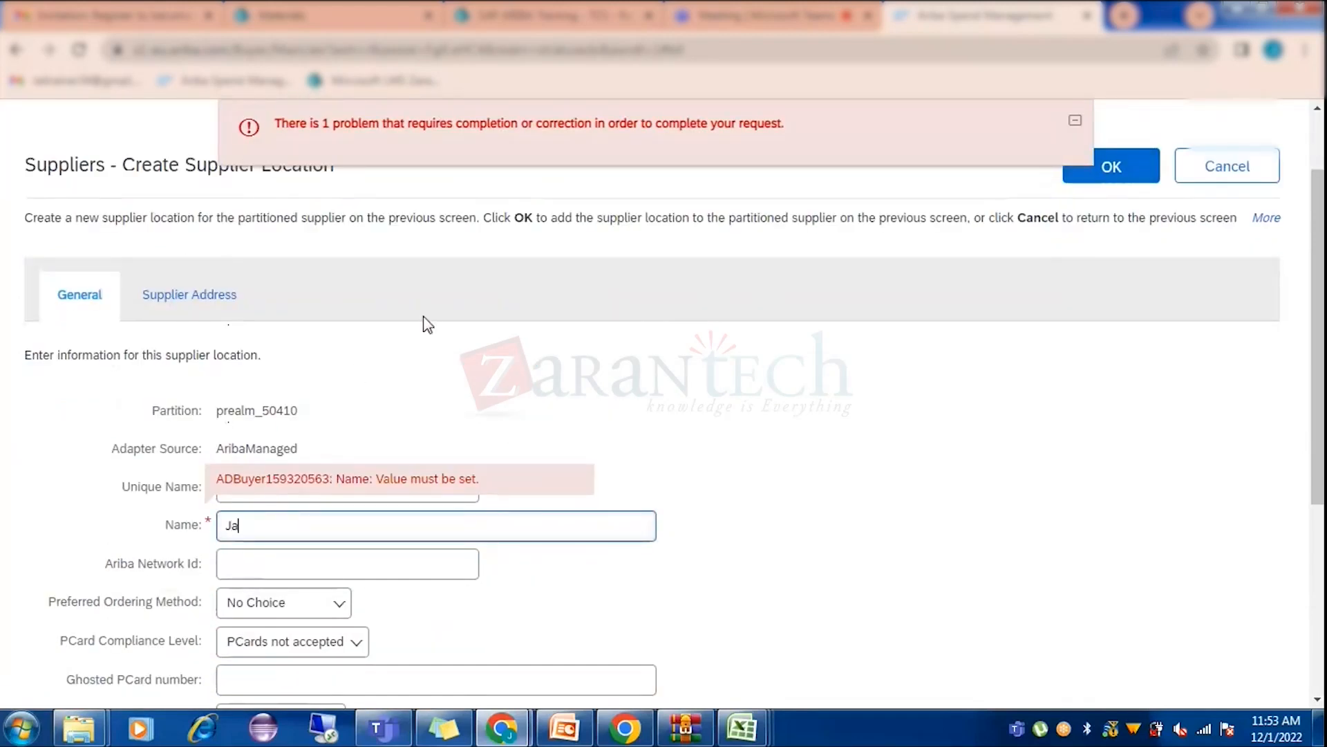
{"action": "type", "text": "8"}
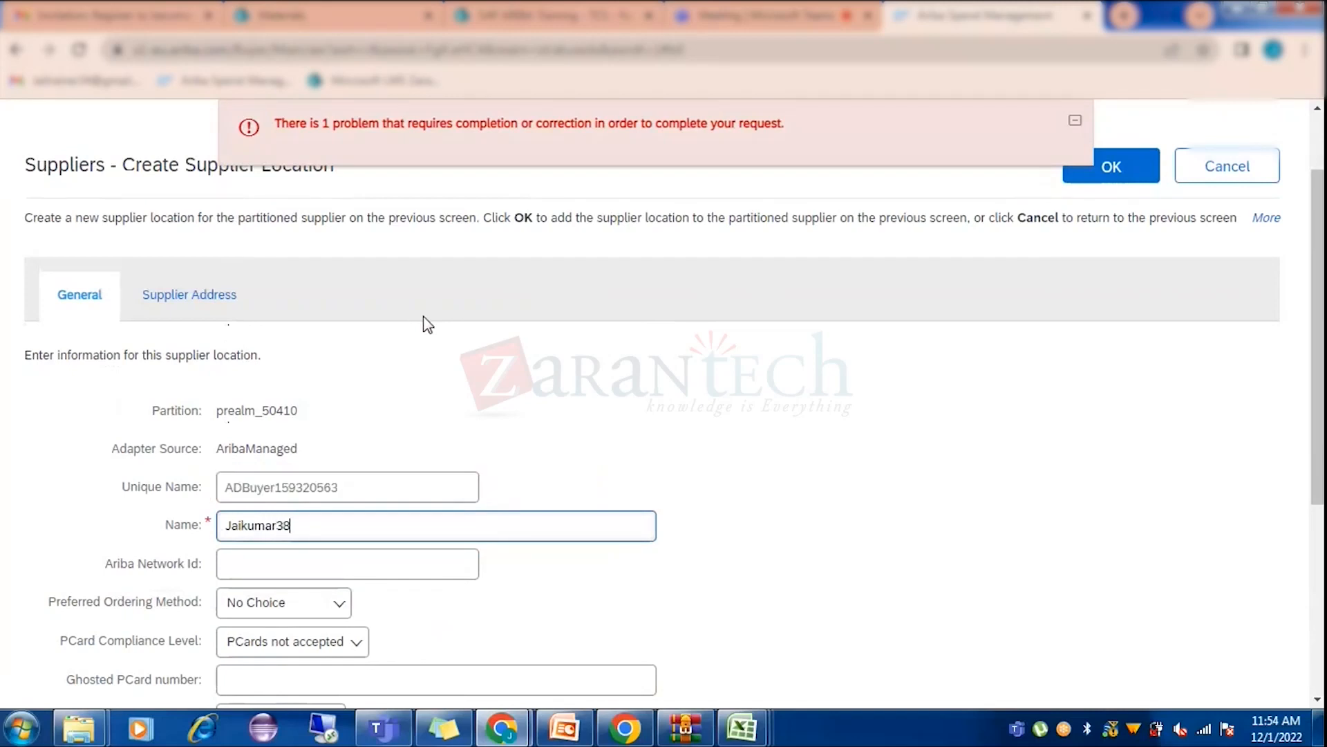
{"action": "left_click", "coordinate": [1134, 179]}
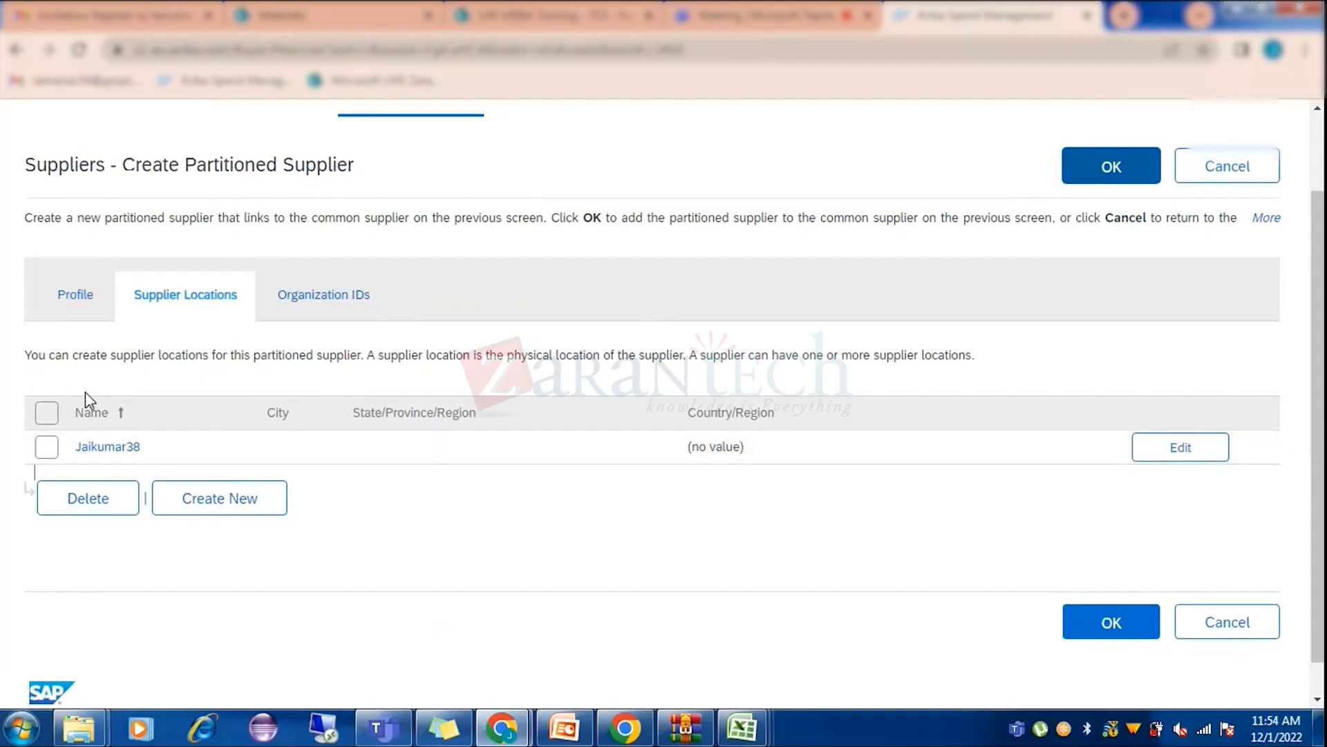
Confirm the partitioned supplier for prealm_50410 and save the common supplier.
{"action": "left_click", "coordinate": [1094, 178]}
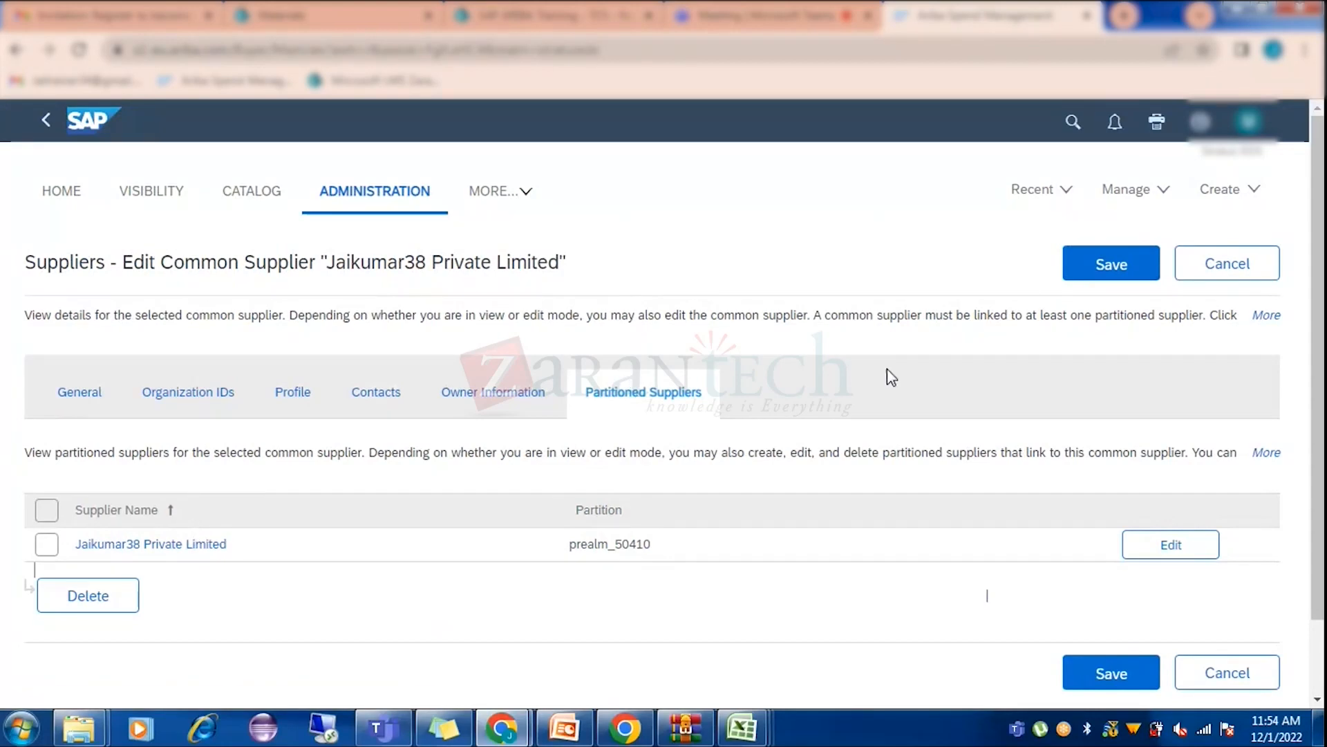
{"action": "left_click", "coordinate": [1109, 264]}
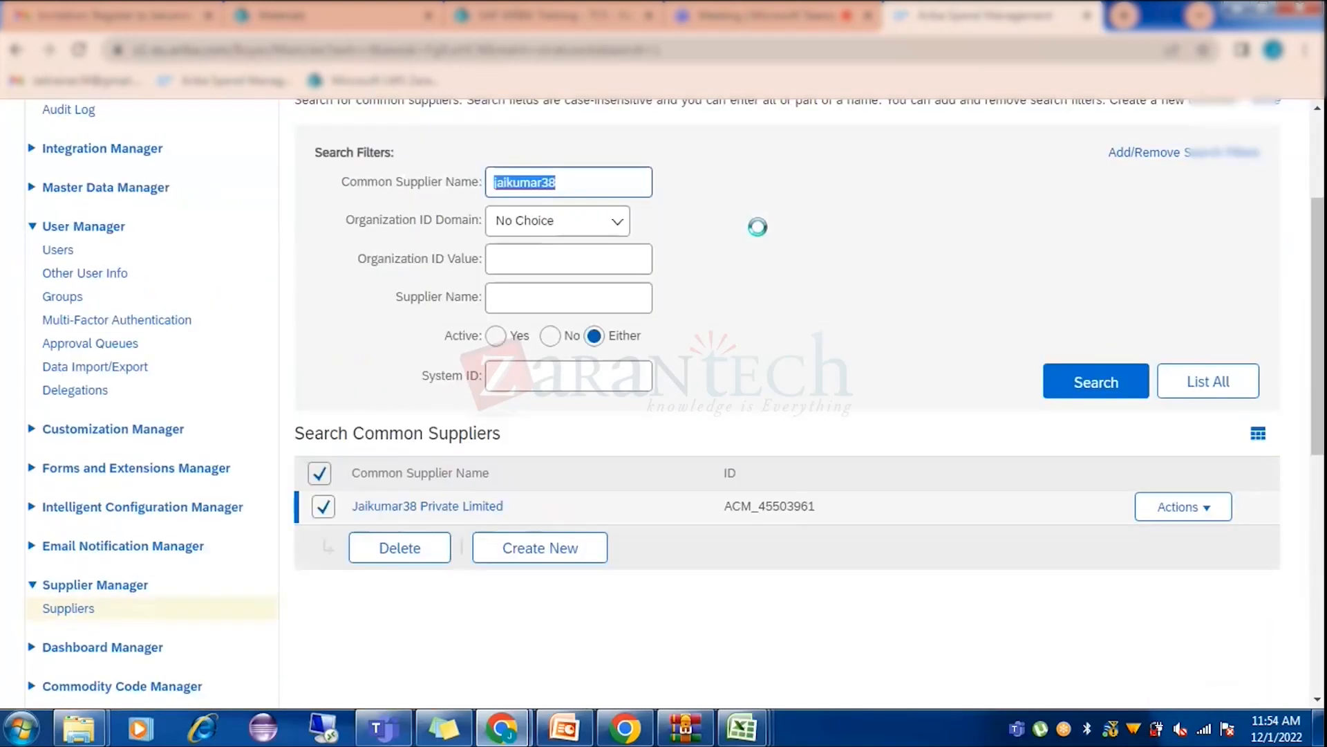
Empty the Common Supplier Name filter, list all common suppliers, and autofill the Supplier Name filter.
{"action": "left_click", "coordinate": [820, 230]}
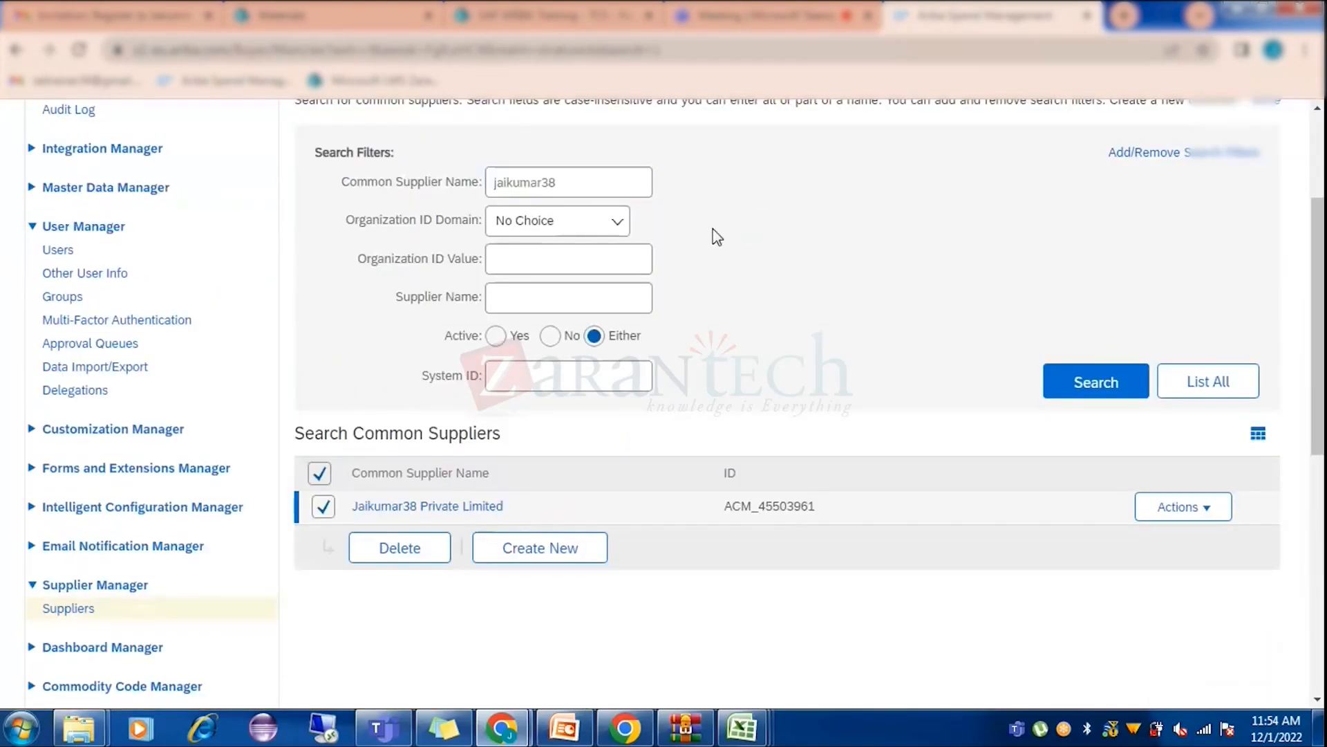
{"action": "left_click_drag", "start_coordinate": [584, 182], "coordinate": [423, 184]}
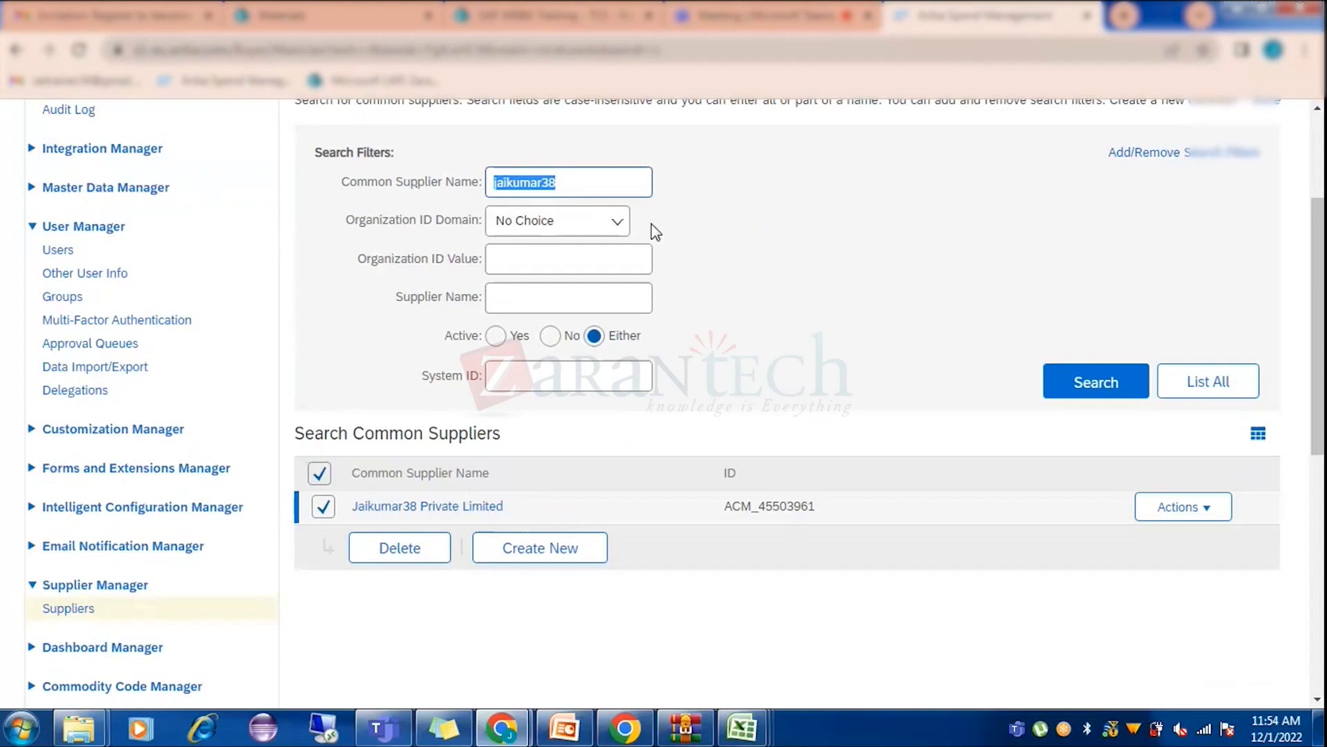
{"action": "key", "text": "BackSpace"}
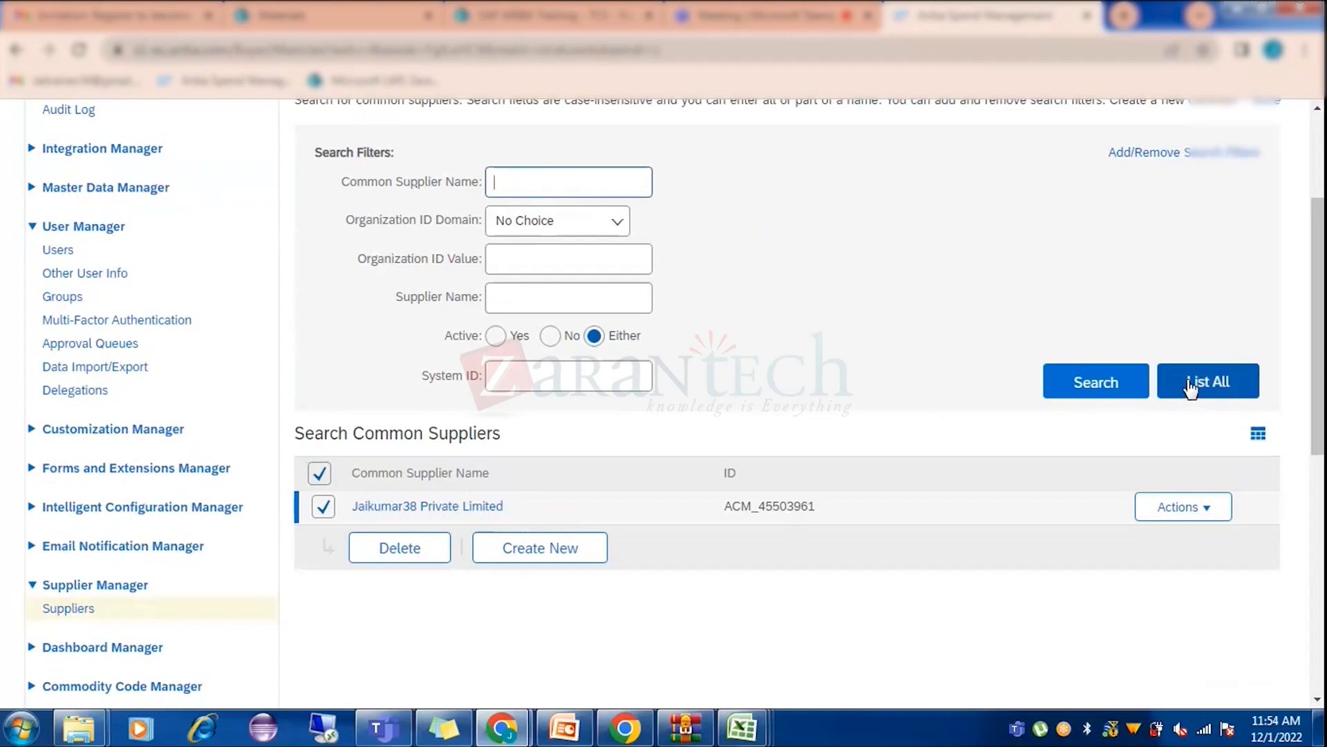
{"action": "left_click", "coordinate": [1190, 387]}
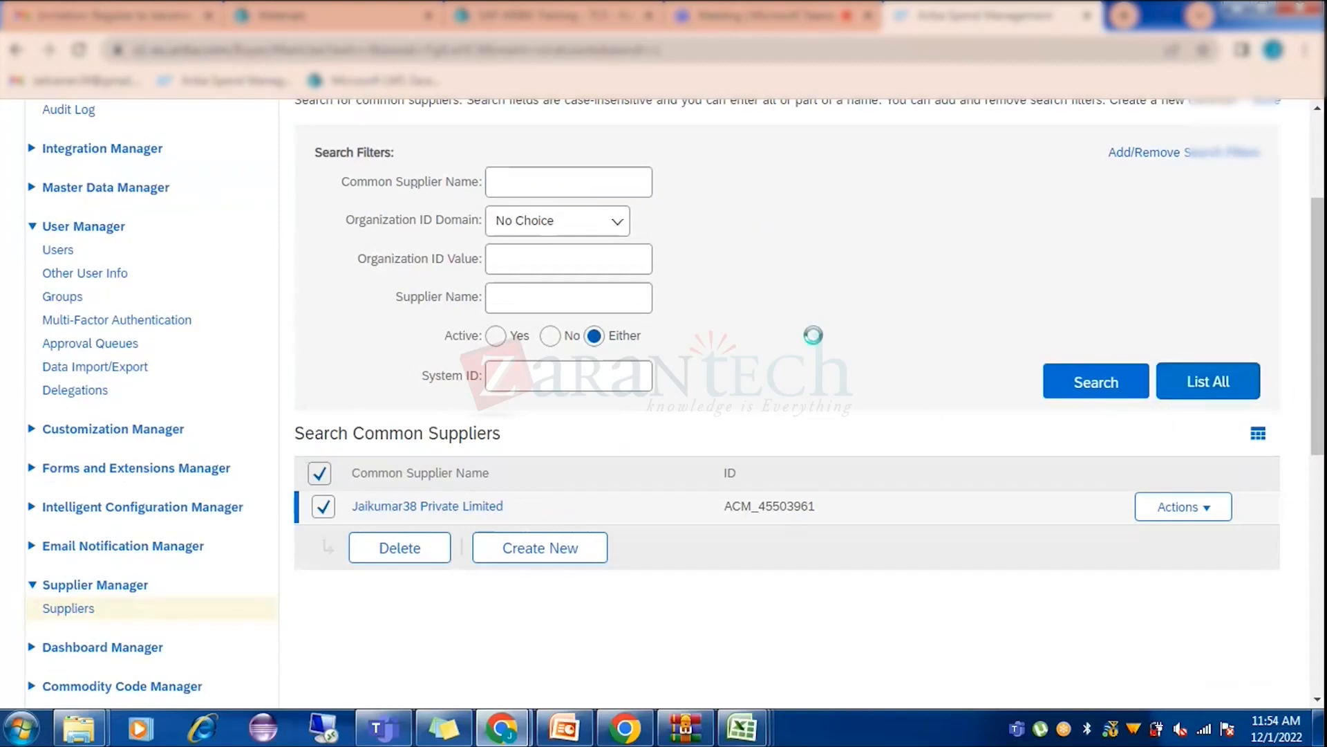
{"action": "left_click", "coordinate": [505, 297]}
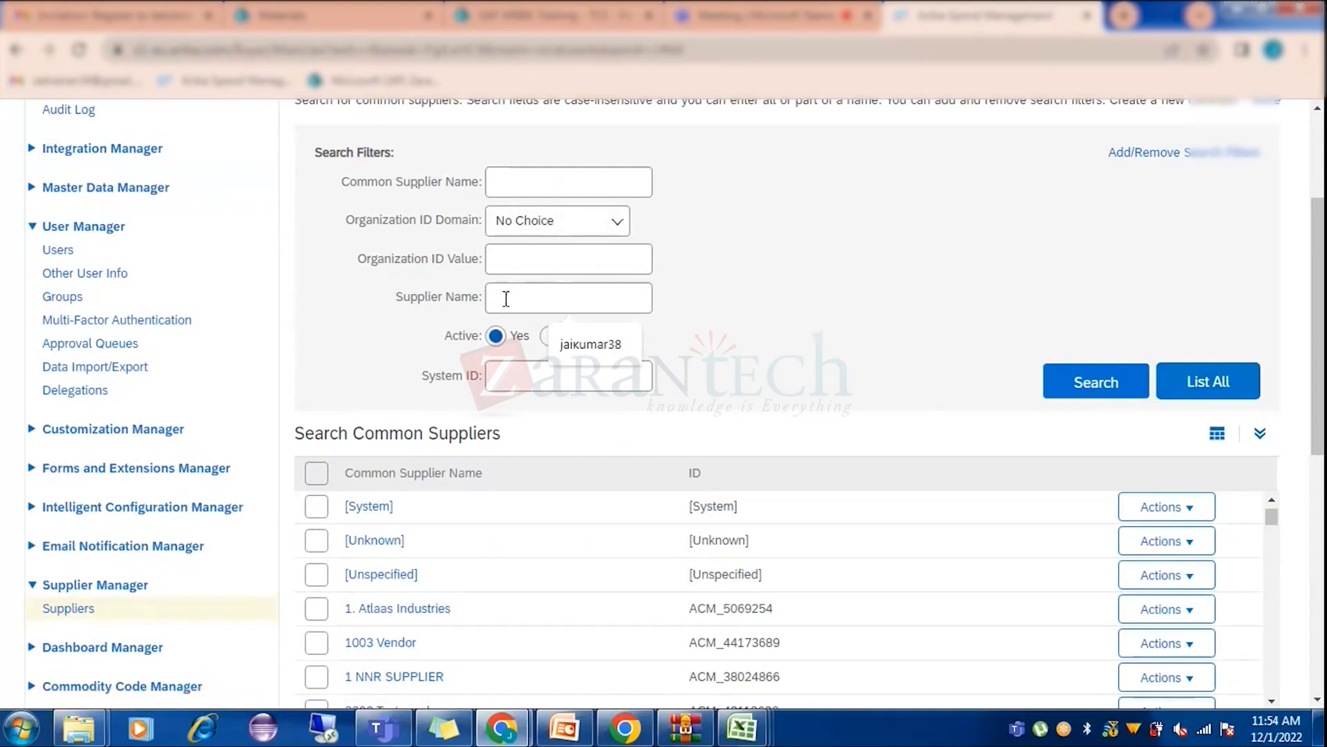
{"action": "left_click", "coordinate": [636, 336]}
Search by Supplier Name to find ACM_45503961, then return to Data Import/Export.
{"action": "left_click", "coordinate": [1091, 389]}
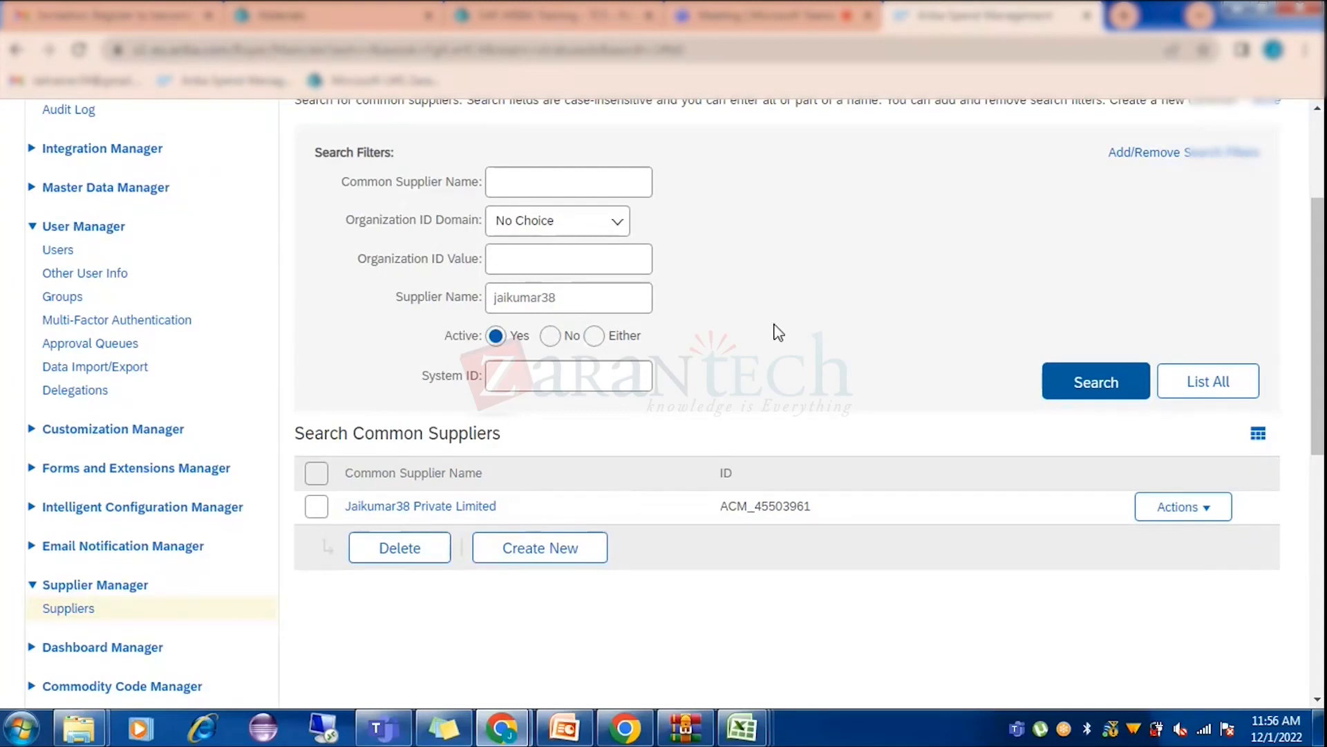
{"action": "scroll", "coordinate": [780, 331], "scroll_direction": "up", "scroll_amount": 3}
{"action": "left_click", "coordinate": [118, 281]}
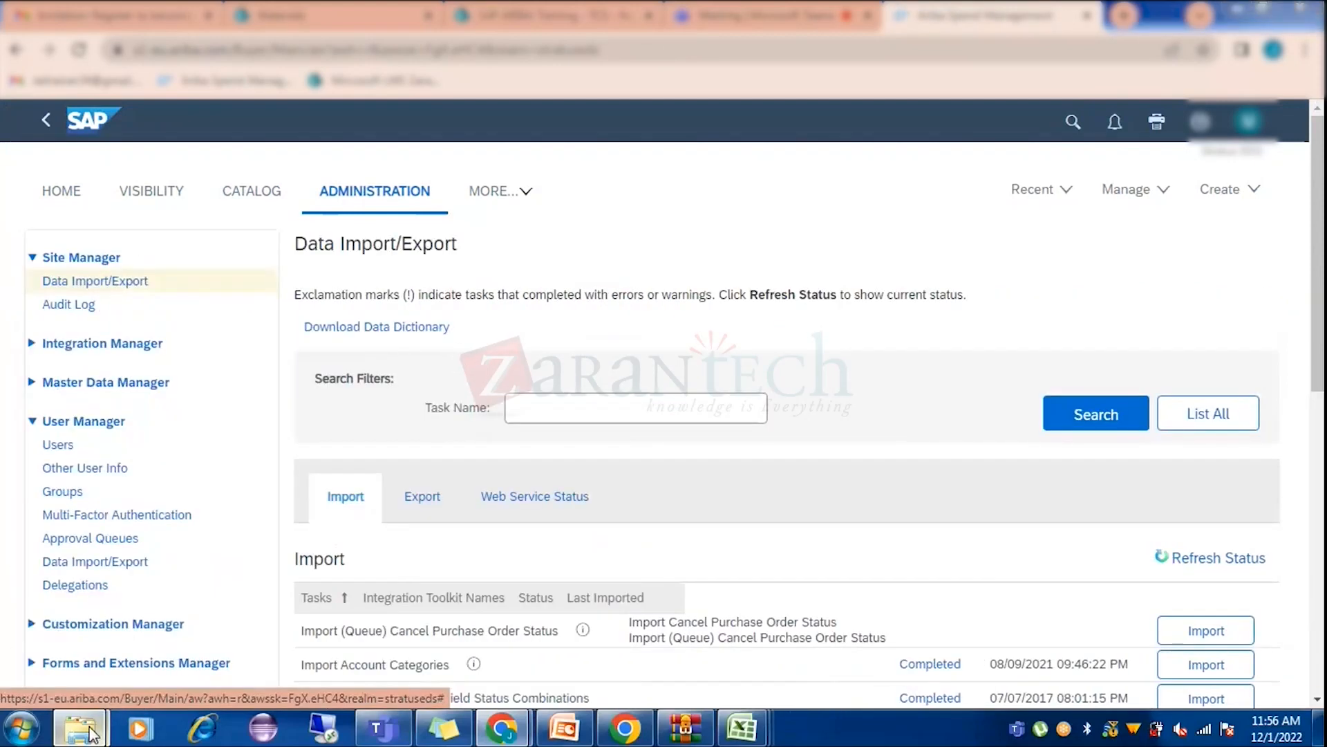
Switch from Ariba back to the Downloads folder window in Explorer.
{"action": "mouse_move", "coordinate": [79, 728]}
{"action": "left_click", "coordinate": [333, 632]}
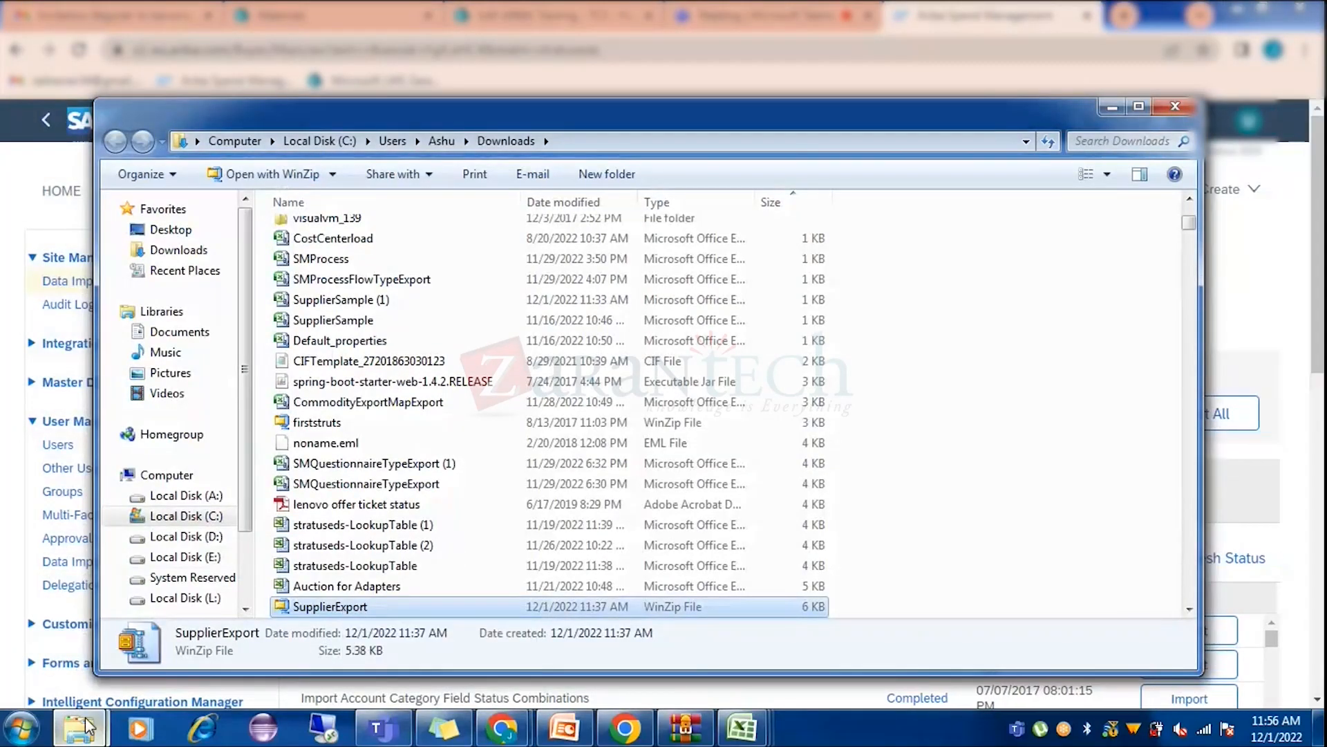
Open SupplierExport.zip from Downloads and select SupplierLocation.csv in the archive.
{"action": "mouse_move", "coordinate": [79, 728]}
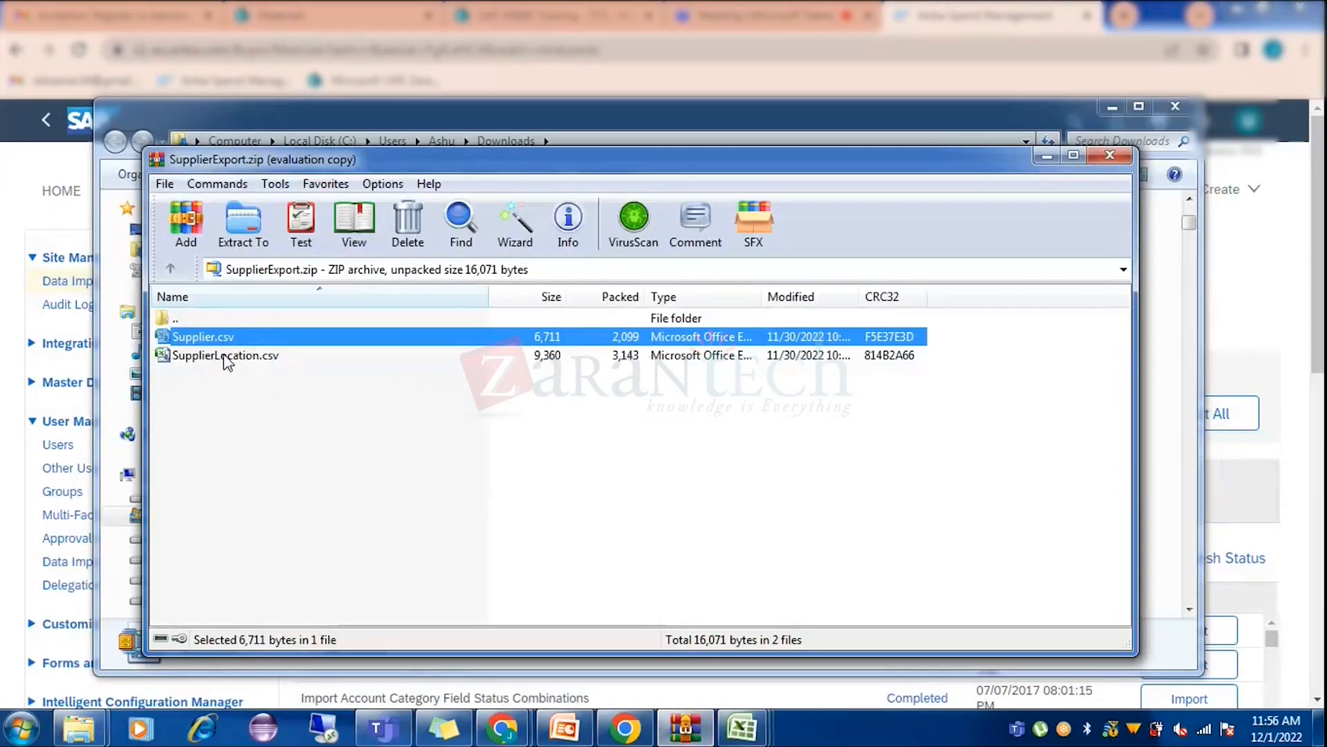
{"action": "left_click", "coordinate": [226, 358]}
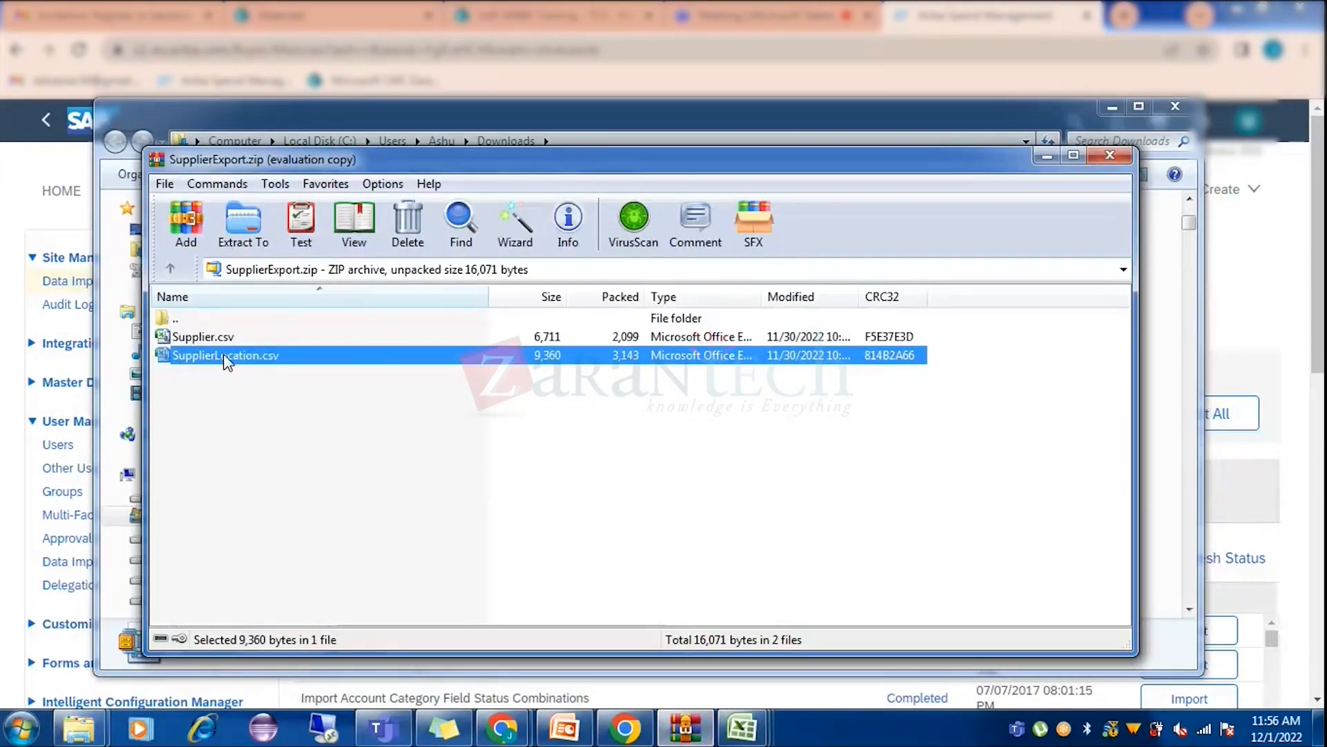
Open SupplierLocation.csv in Excel and auto-fit all column widths.
{"action": "double_click", "coordinate": [223, 354]}
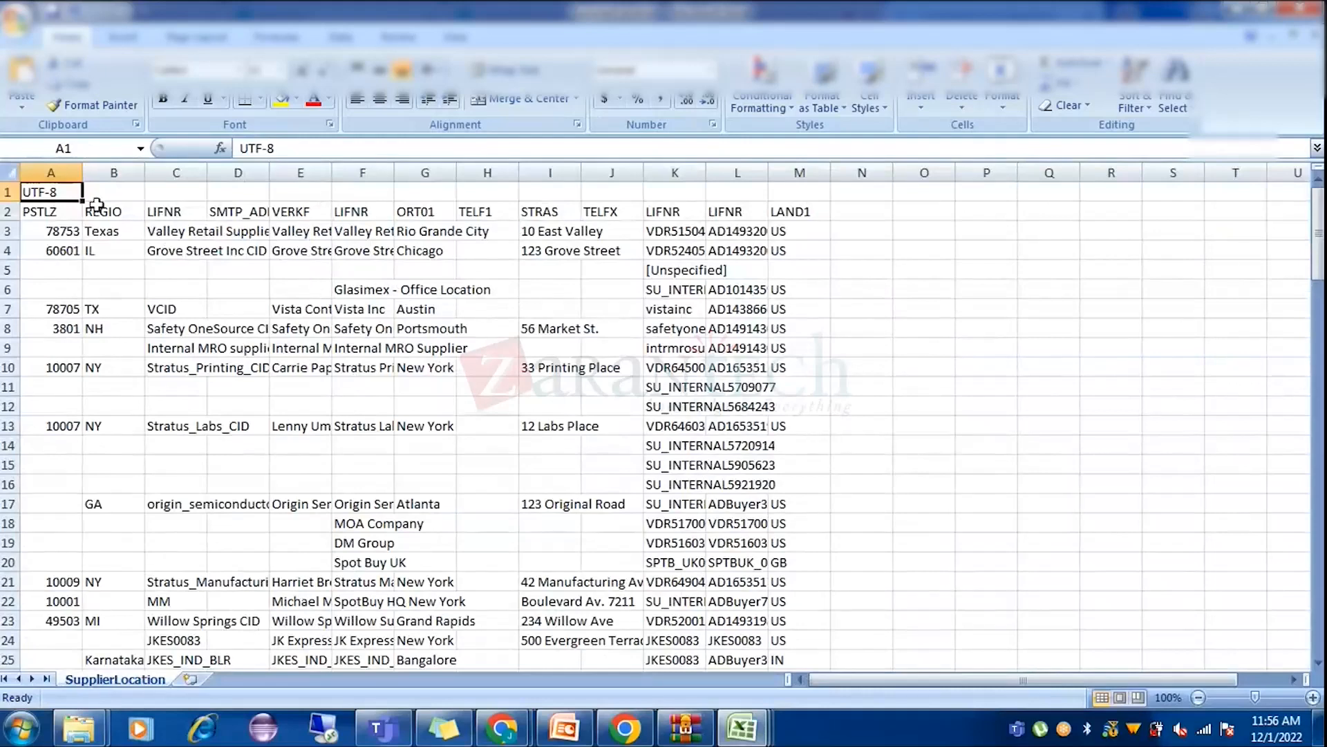
{"action": "left_click", "coordinate": [6, 173]}
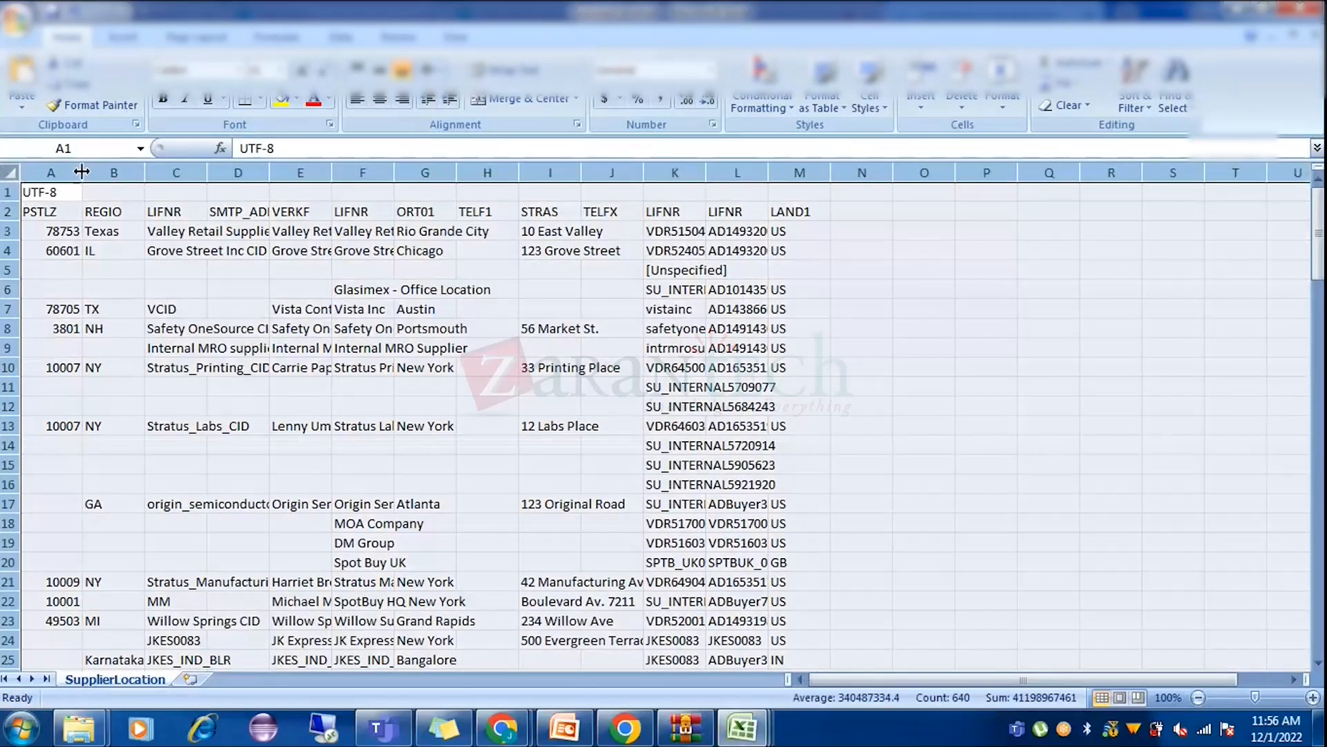
{"action": "double_click", "coordinate": [82, 172]}
{"action": "left_click", "coordinate": [429, 246]}
Review row 3 from the supplier ID across to the LAND1 country, then minimize Excel.
{"action": "left_click", "coordinate": [242, 231]}
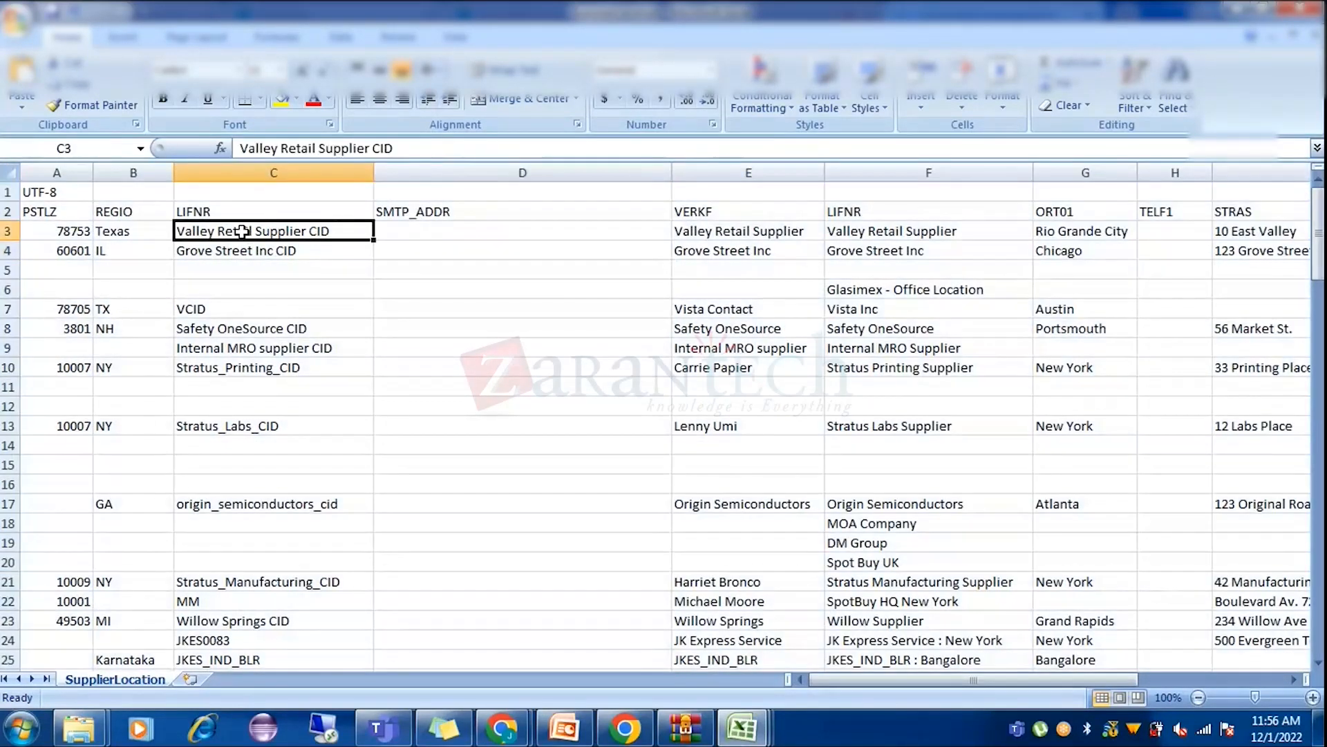
{"action": "key", "text": "Right"}
{"action": "key", "text": "Right"}
{"action": "key", "text": "Right"}
{"action": "key", "text": "Right"}
{"action": "key", "text": "Right"}
{"action": "key", "text": "Right"}
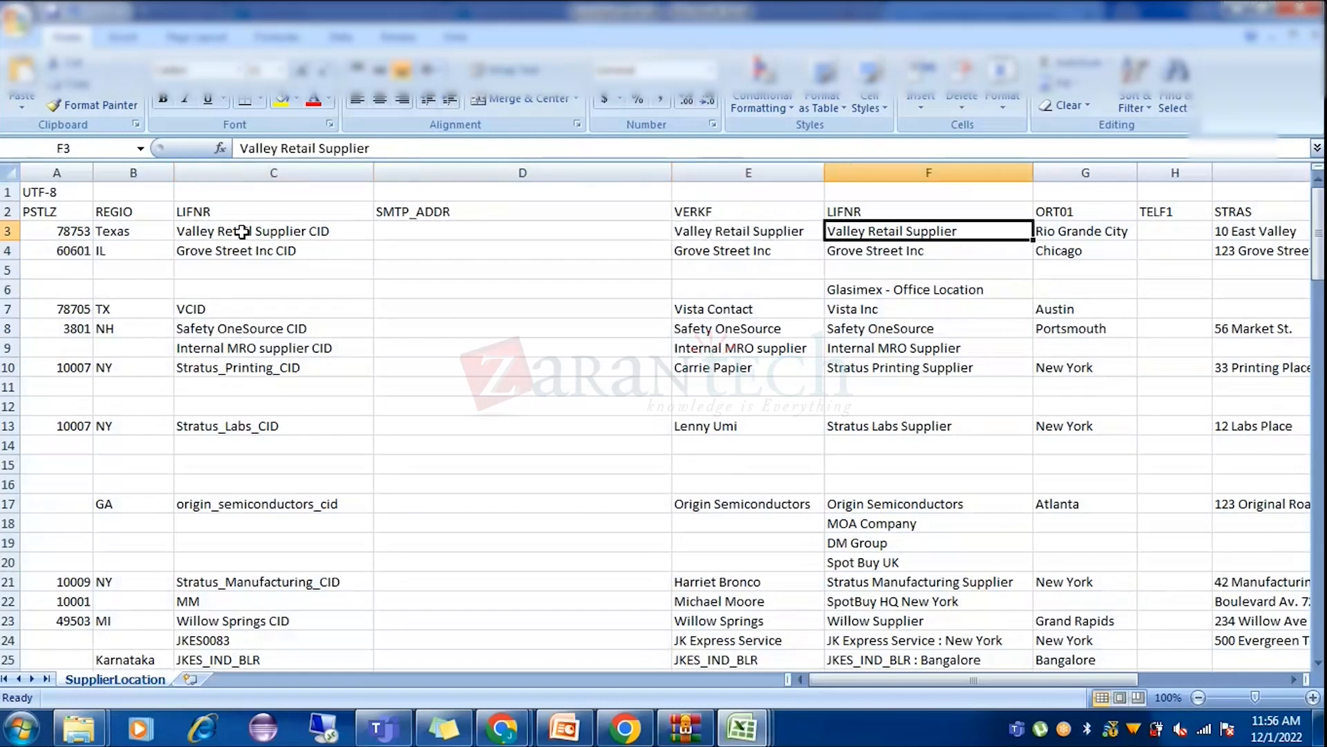
{"action": "key", "text": "Right"}
{"action": "key", "text": "Right"}
{"action": "key", "text": "Right"}
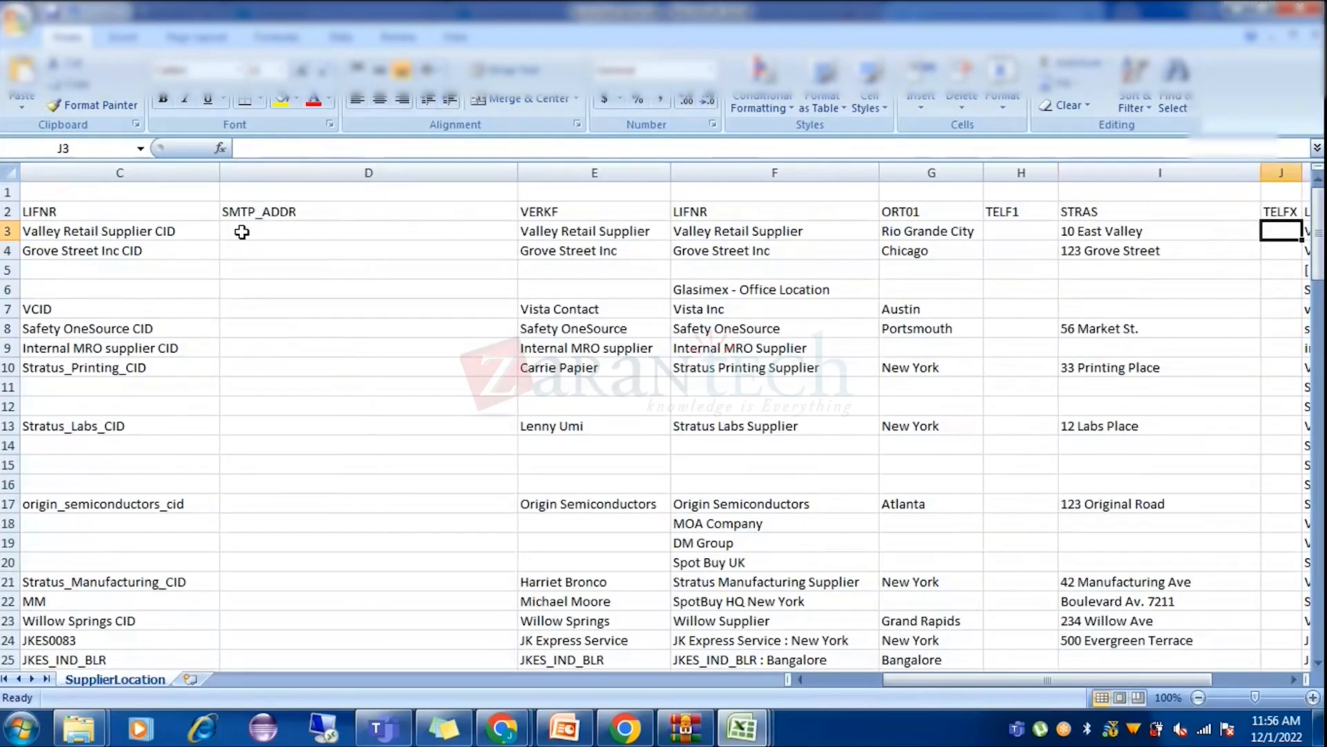
{"action": "key", "text": "Right"}
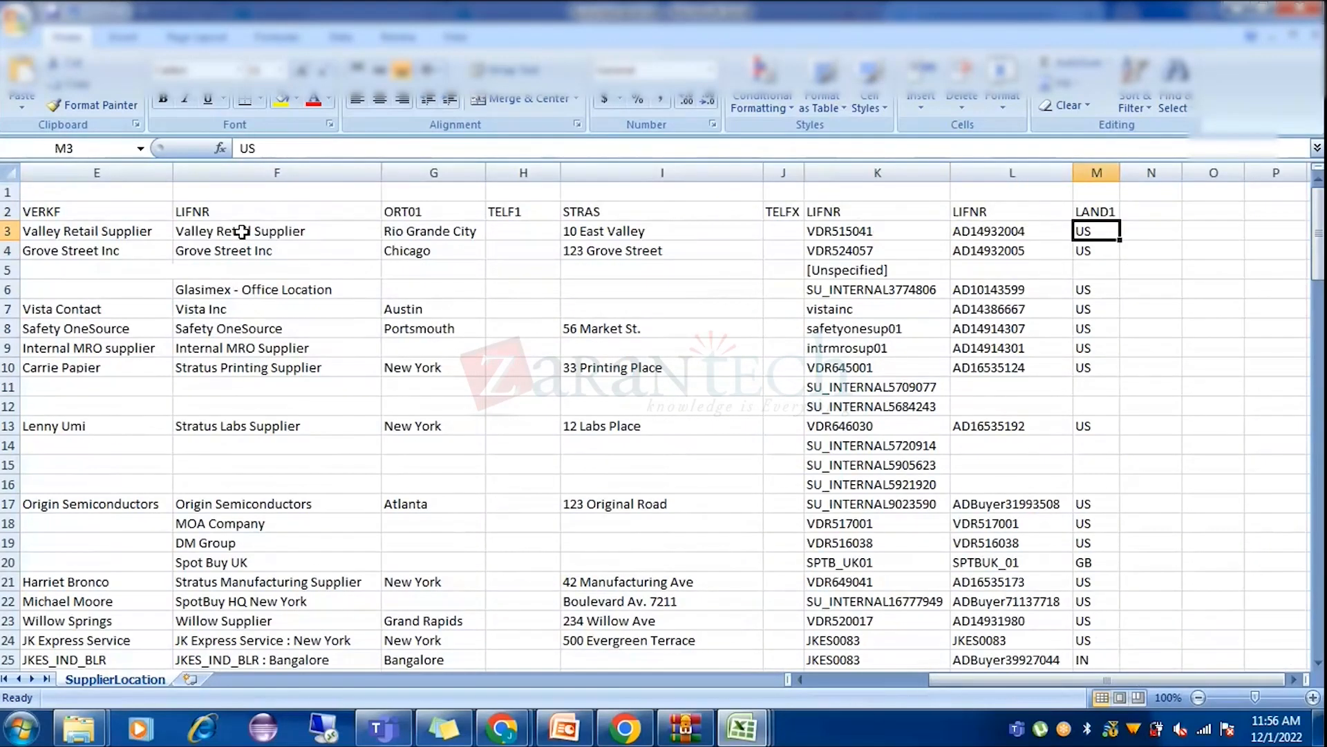
{"action": "key", "text": "Left"}
{"action": "key", "text": "Left"}
{"action": "key", "text": "Left"}
{"action": "key", "text": "Left"}
{"action": "key", "text": "Left"}
{"action": "key", "text": "Left"}
{"action": "key", "text": "Left"}
{"action": "key", "text": "Left"}
{"action": "key", "text": "Left"}
{"action": "key", "text": "Left"}
{"action": "key", "text": "Left"}
{"action": "key", "text": "Left"}
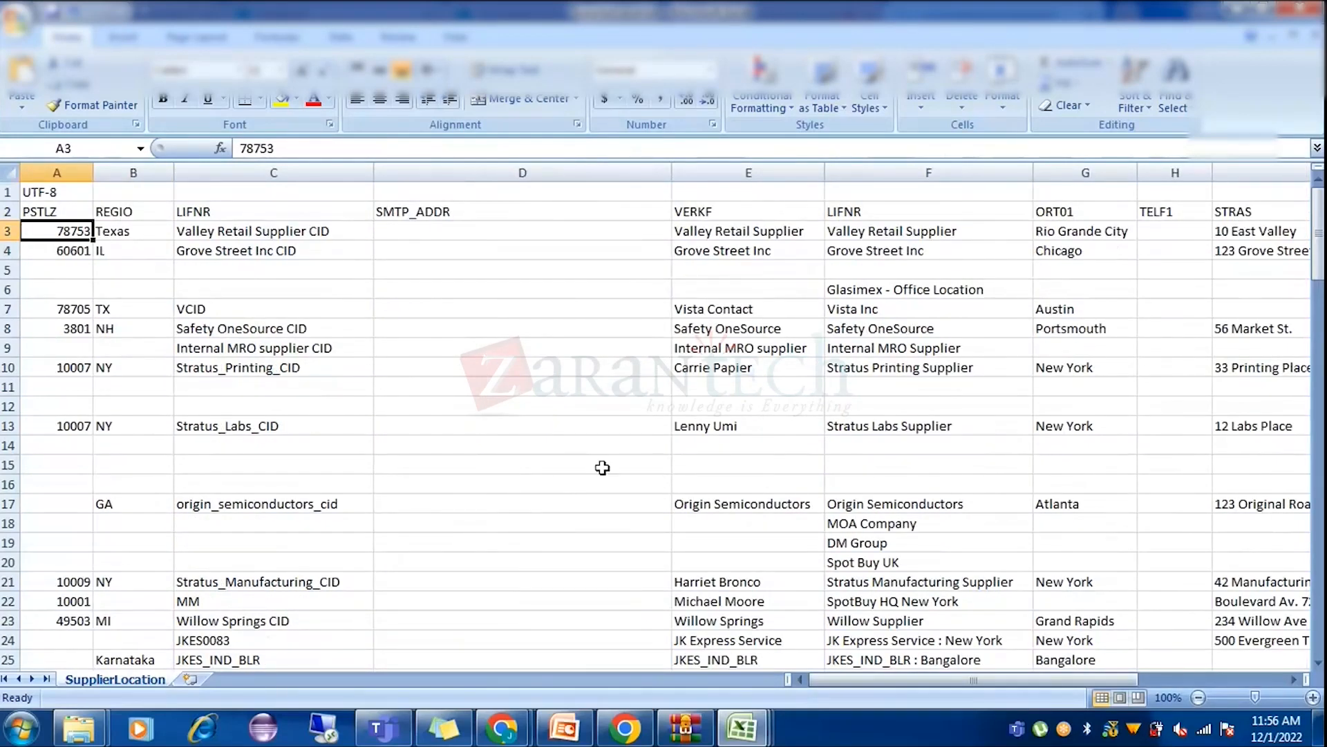
{"action": "left_click", "coordinate": [1241, 9]}
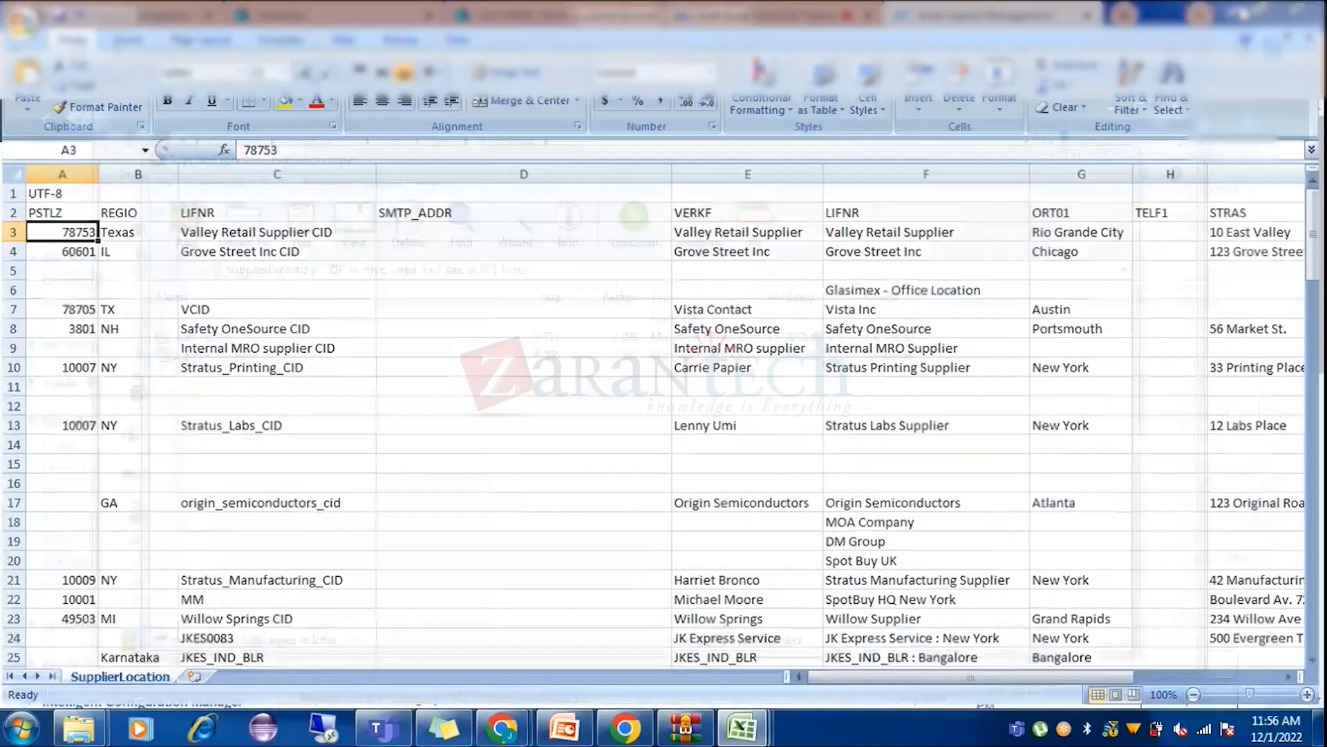
Minimize WinRAR and the Downloads folder, then open Supplier Manager > Suppliers in Ariba.
{"action": "left_click", "coordinate": [1043, 155]}
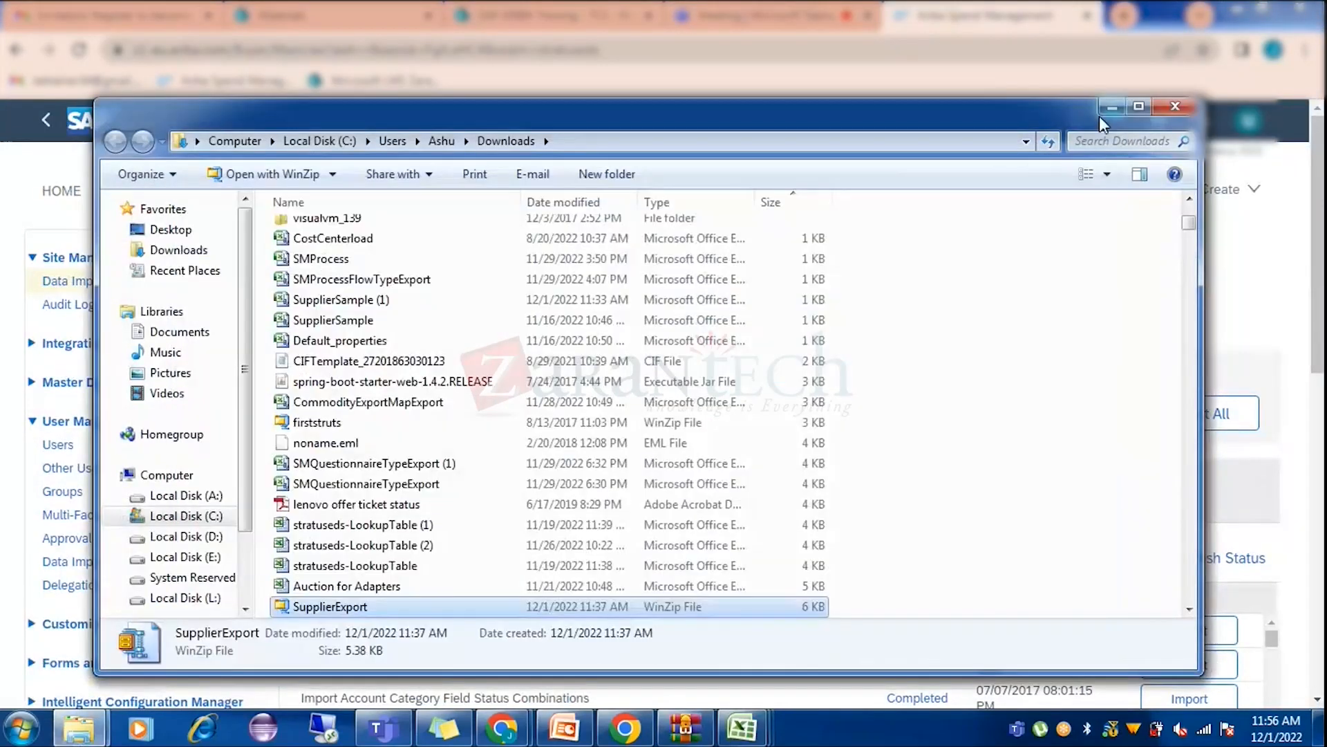
{"action": "left_click", "coordinate": [1106, 106]}
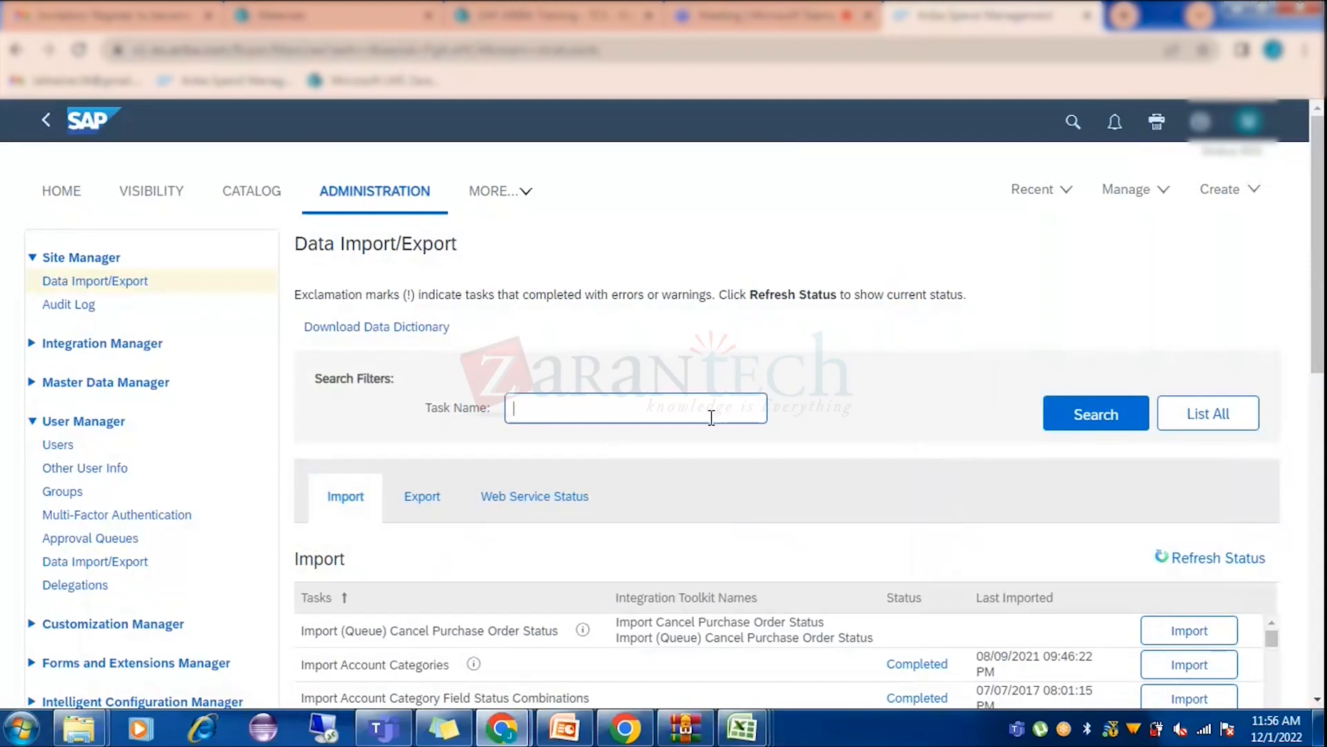
{"action": "scroll", "coordinate": [715, 350], "scroll_direction": "down", "scroll_amount": 3}
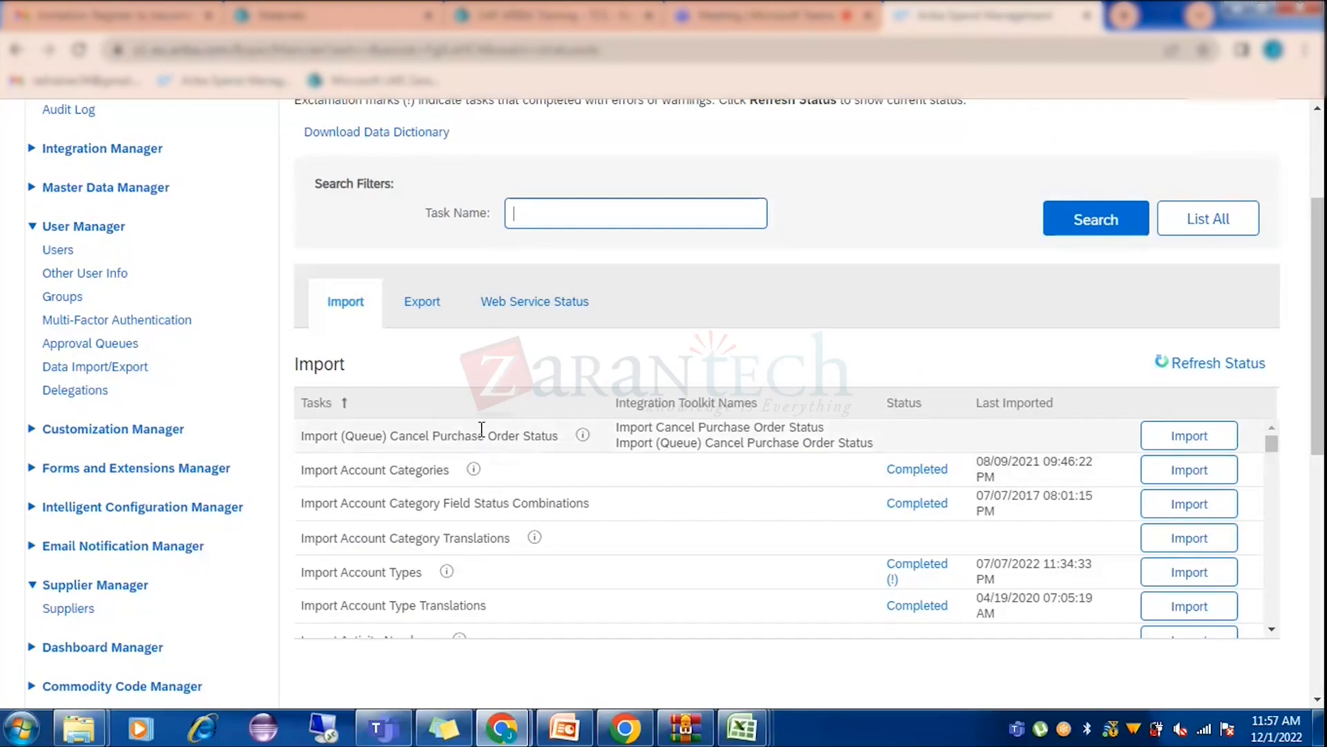
{"action": "left_click", "coordinate": [70, 609]}
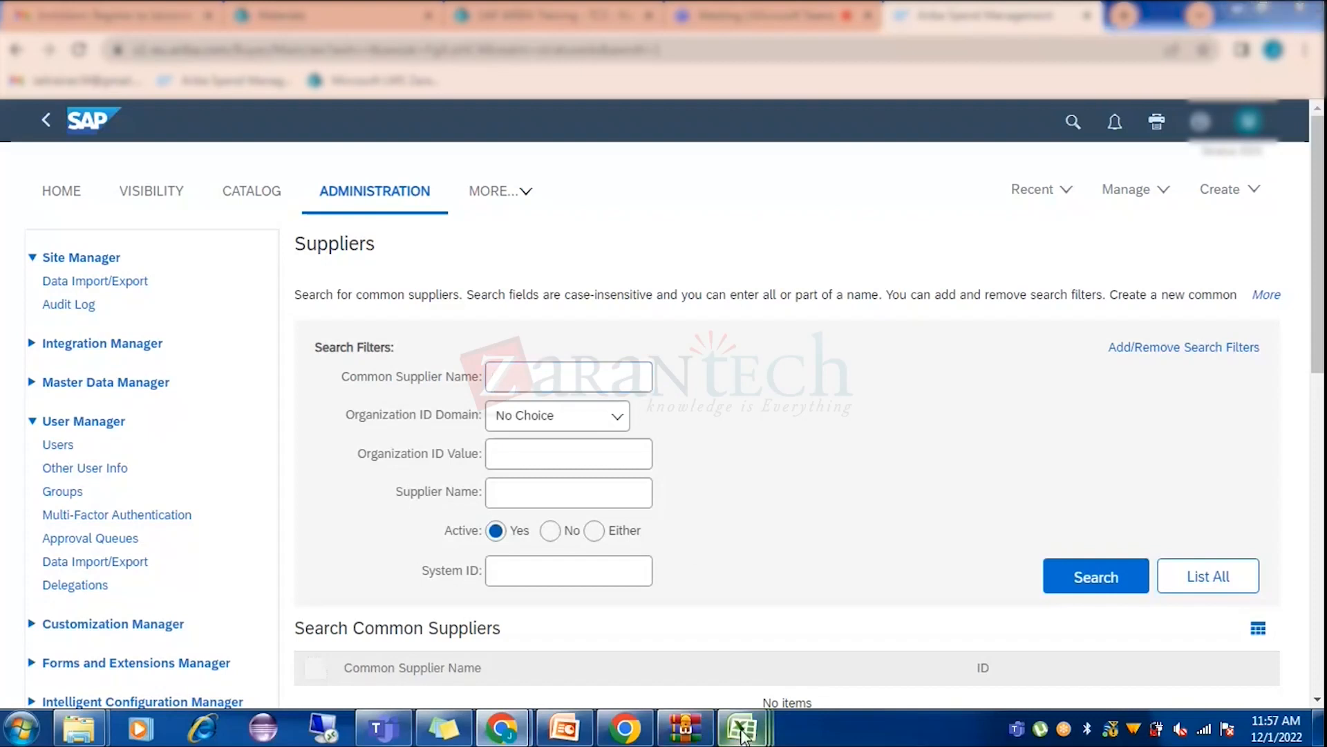
{"action": "mouse_move", "coordinate": [741, 728]}
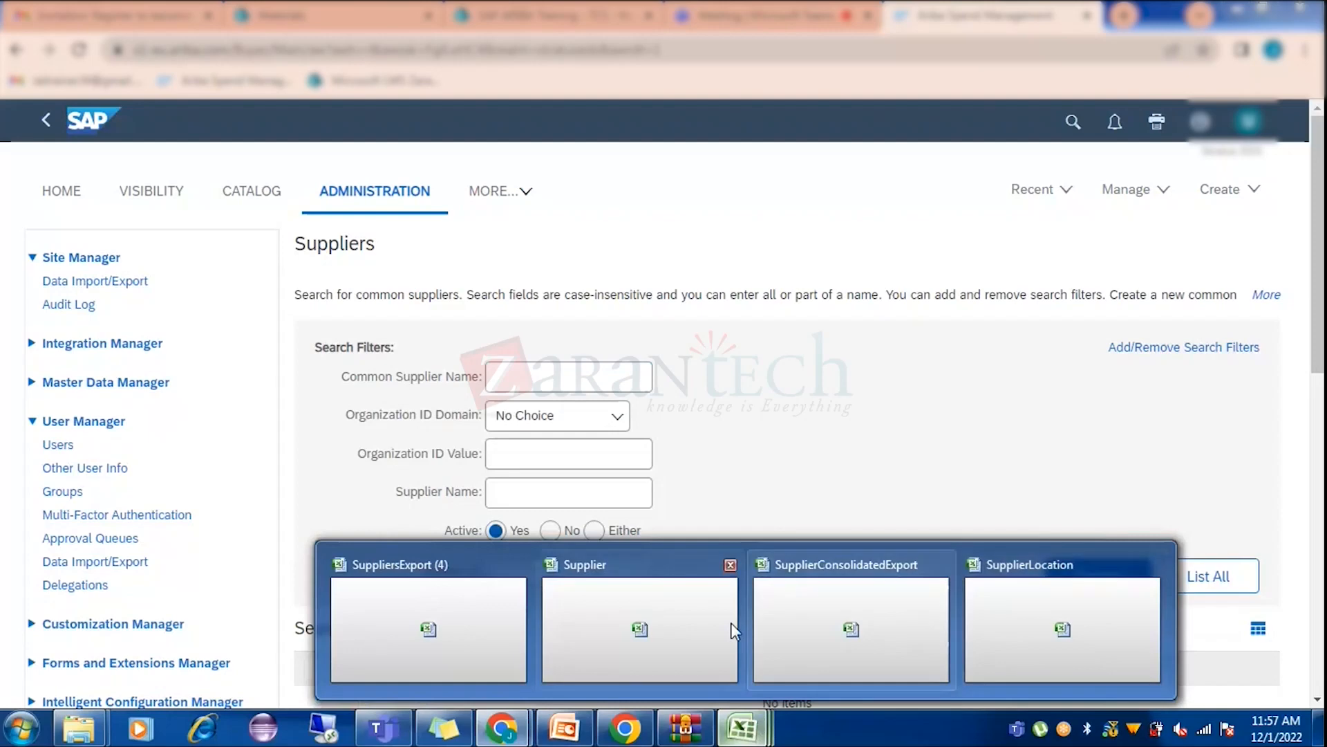
Bring up the Supplier workbook and turn off the header row's AutoFilter with Ctrl+Shift+L.
{"action": "left_click", "coordinate": [559, 614]}
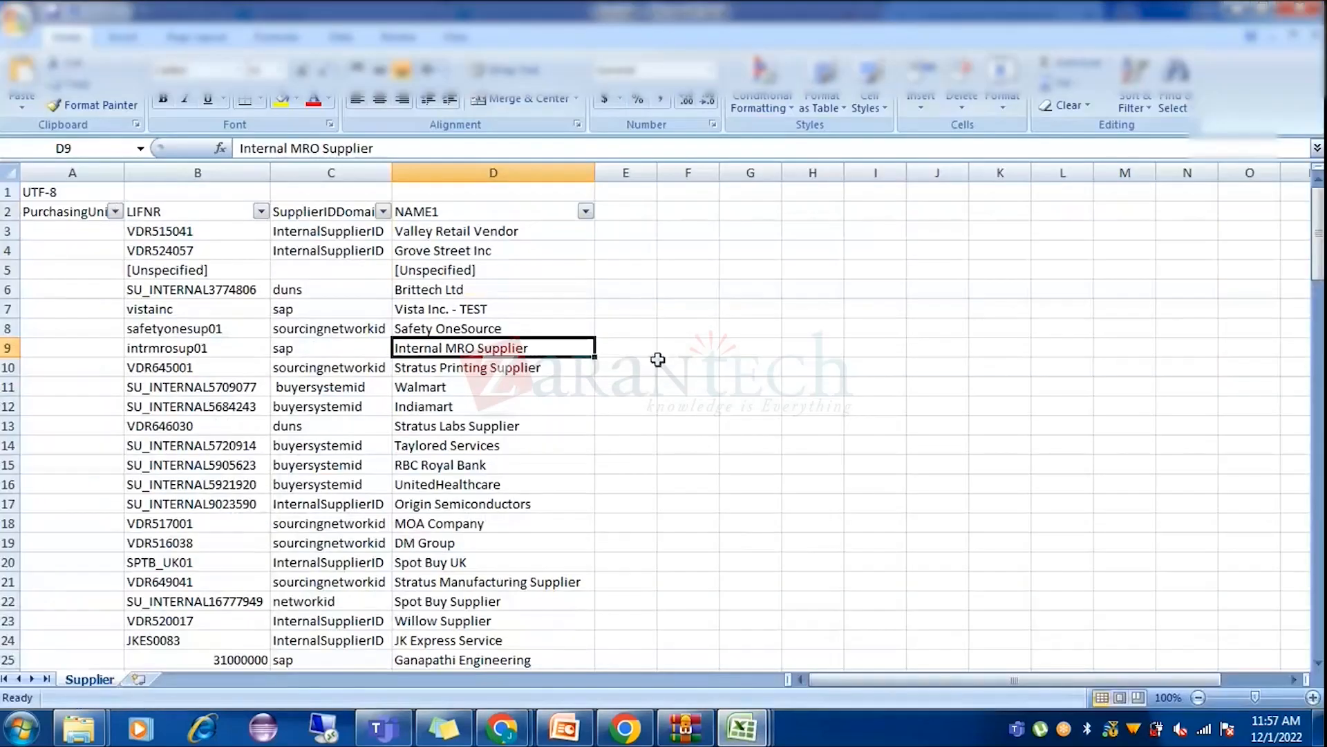
{"action": "left_click_drag", "start_coordinate": [15, 196], "coordinate": [11, 207]}
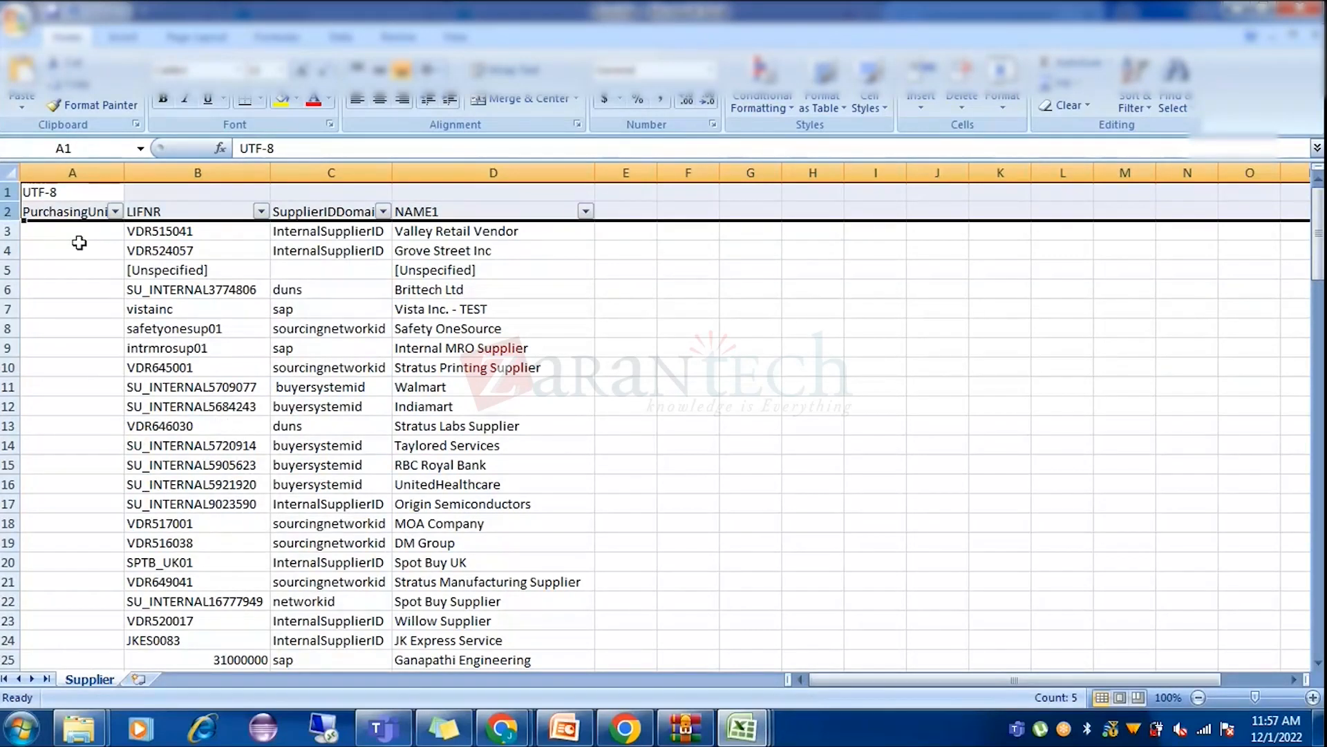
{"action": "left_click", "coordinate": [265, 266]}
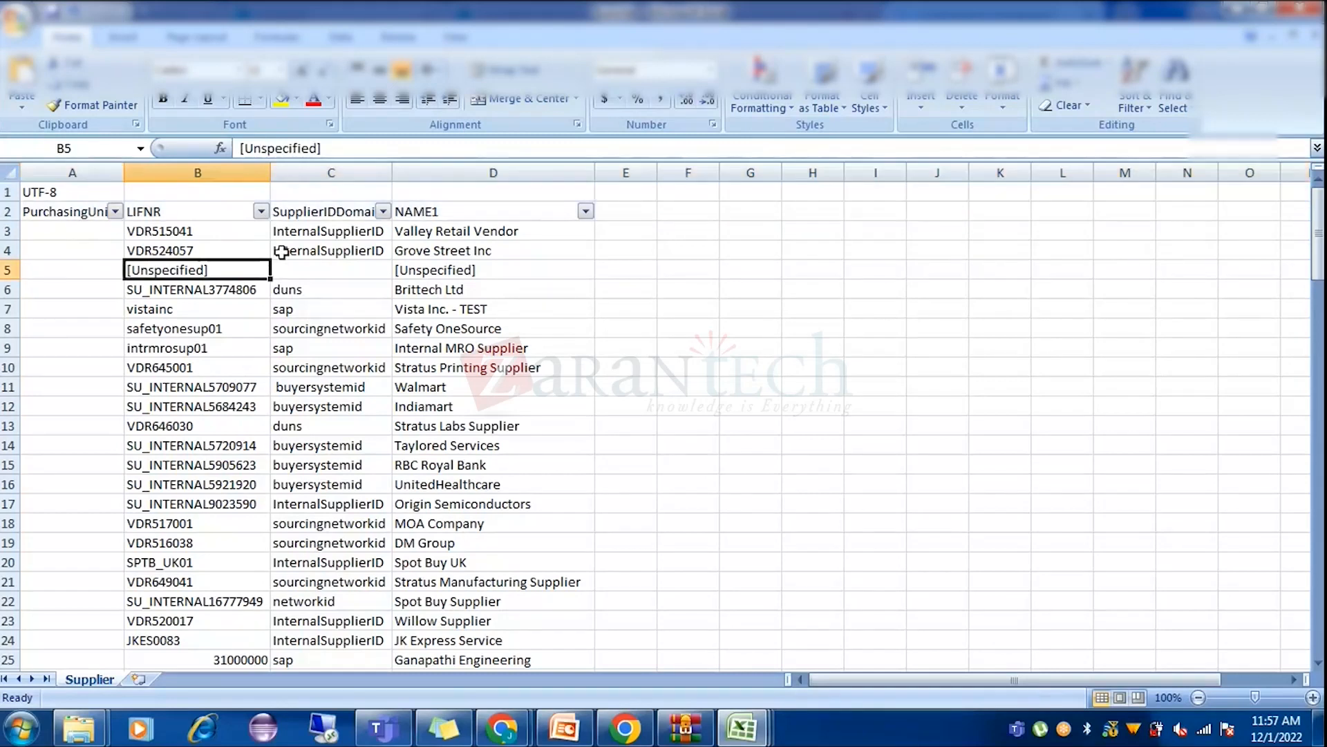
{"action": "left_click", "coordinate": [8, 211]}
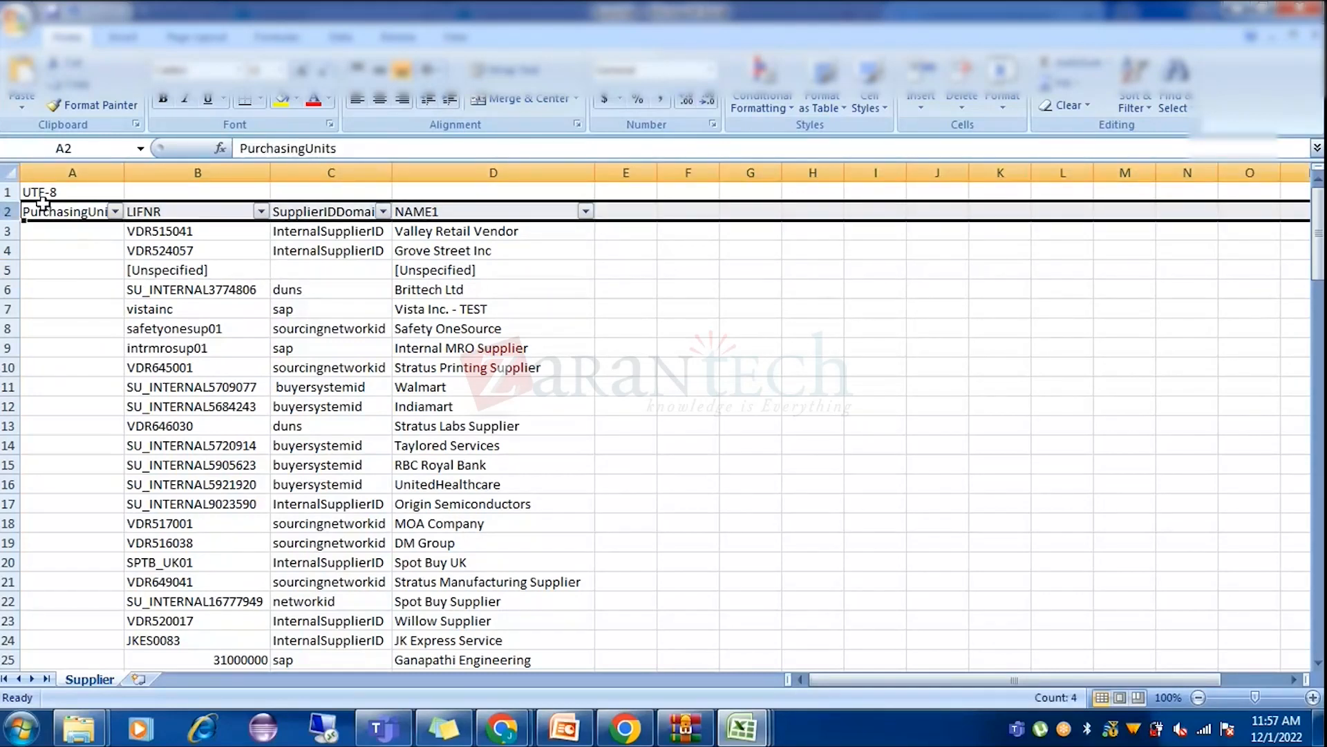
{"action": "key", "text": "ctrl+shift+l"}
{"action": "left_click", "coordinate": [142, 306]}
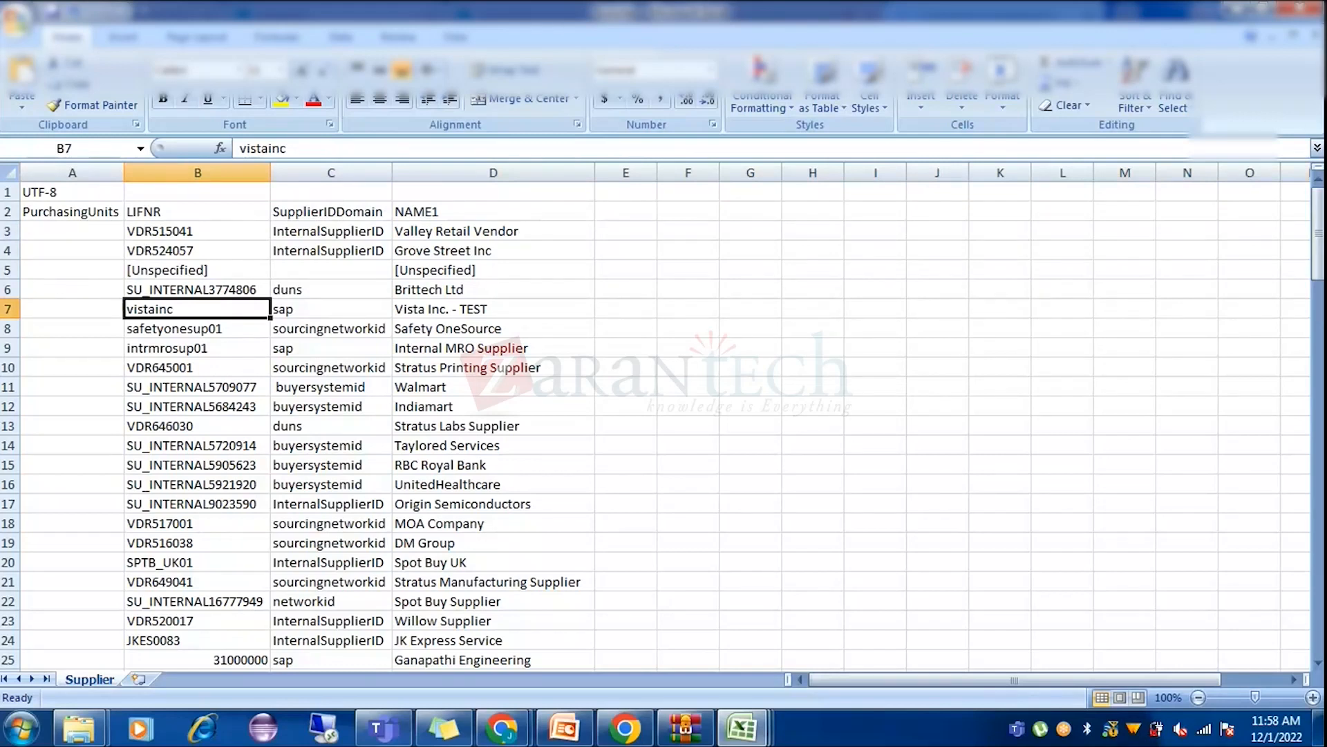
{"action": "left_click_drag", "start_coordinate": [9, 192], "coordinate": [10, 210]}
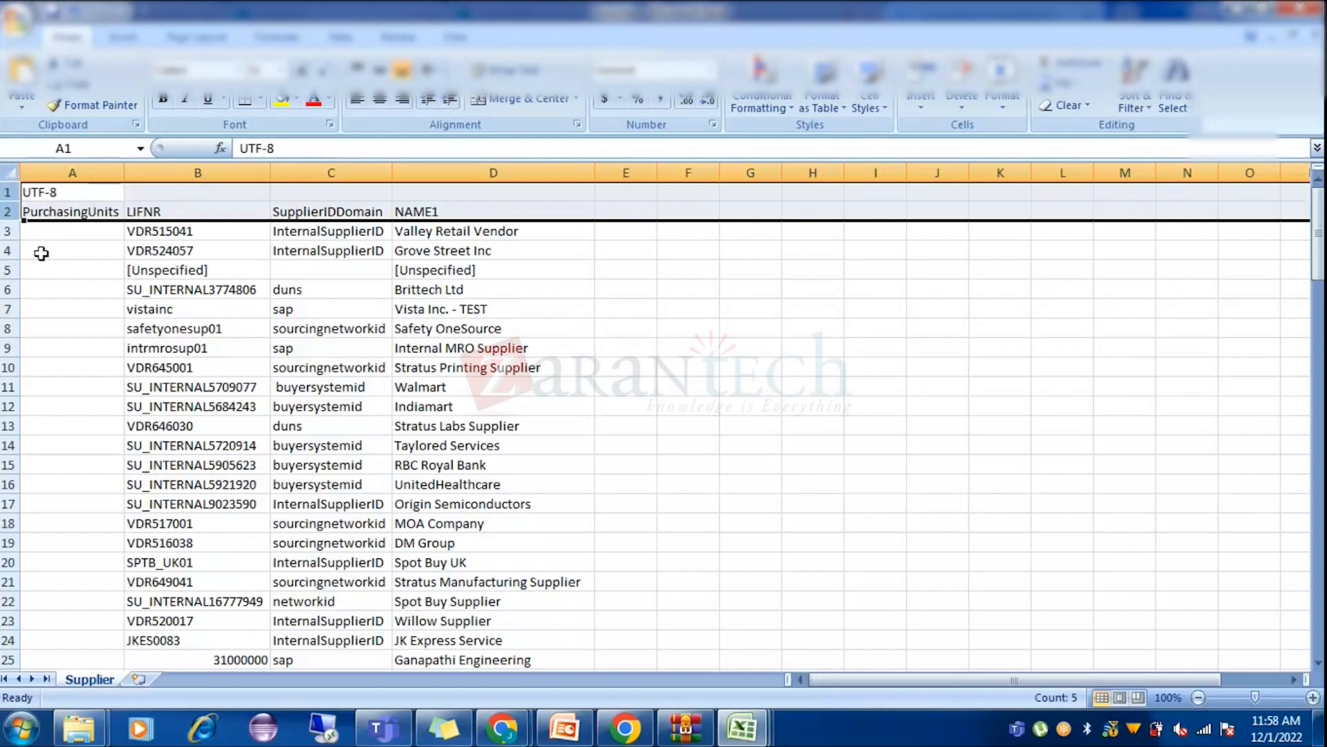
{"action": "left_click", "coordinate": [58, 196]}
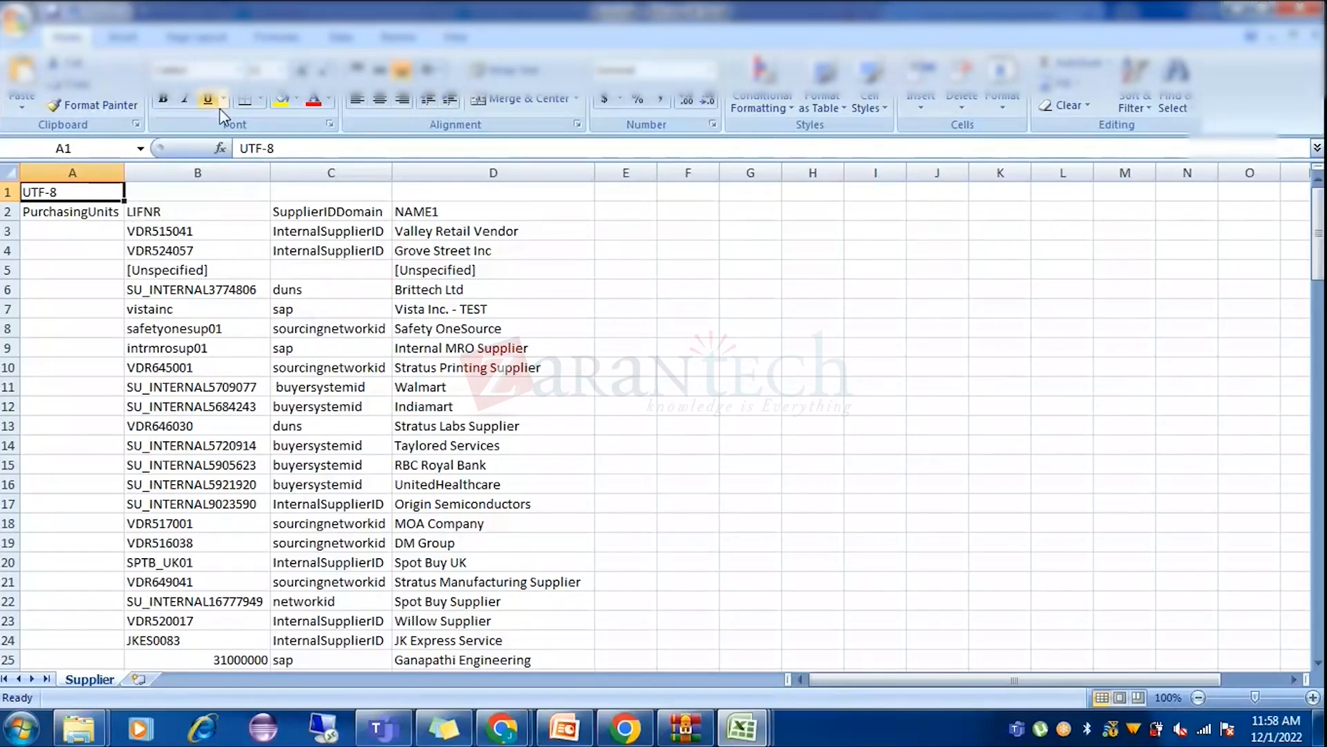
Start saving the Supplier sheet as a copy with file type CSV (Comma delimited).
{"action": "left_click", "coordinate": [16, 19]}
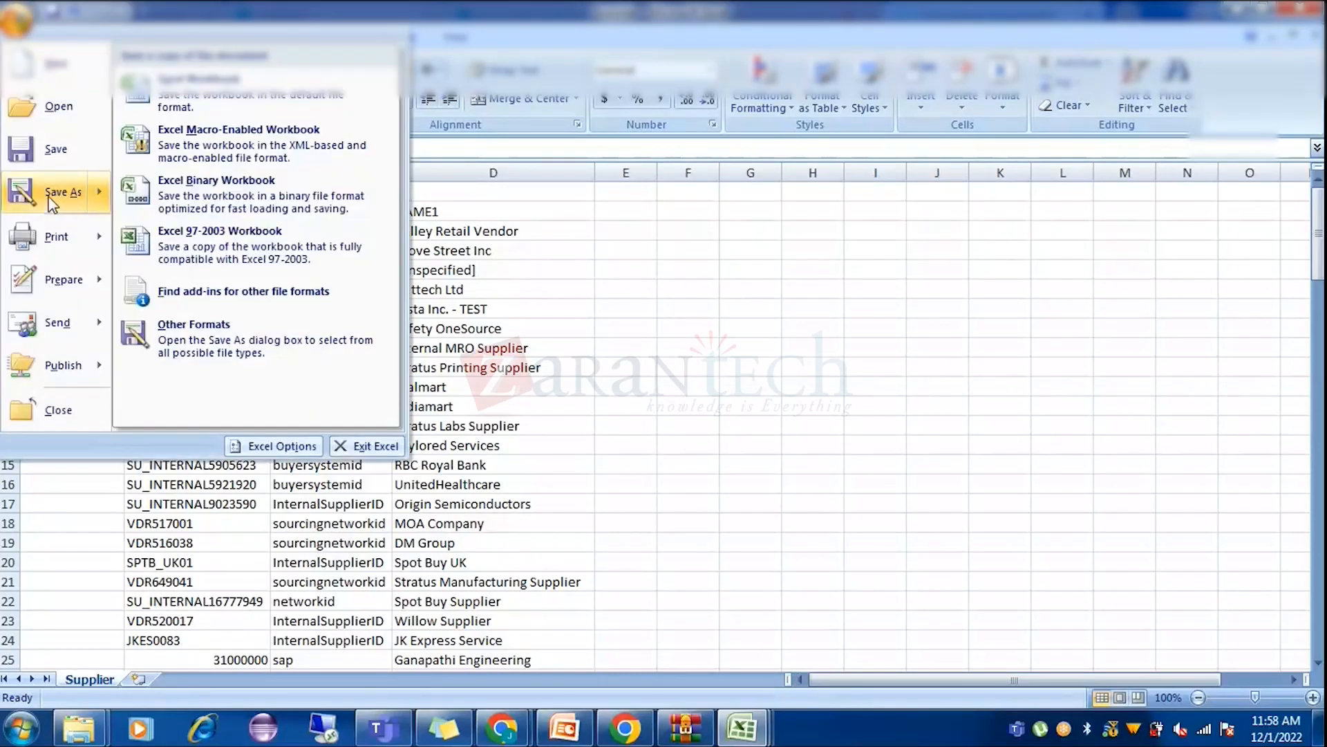
{"action": "left_click", "coordinate": [47, 194]}
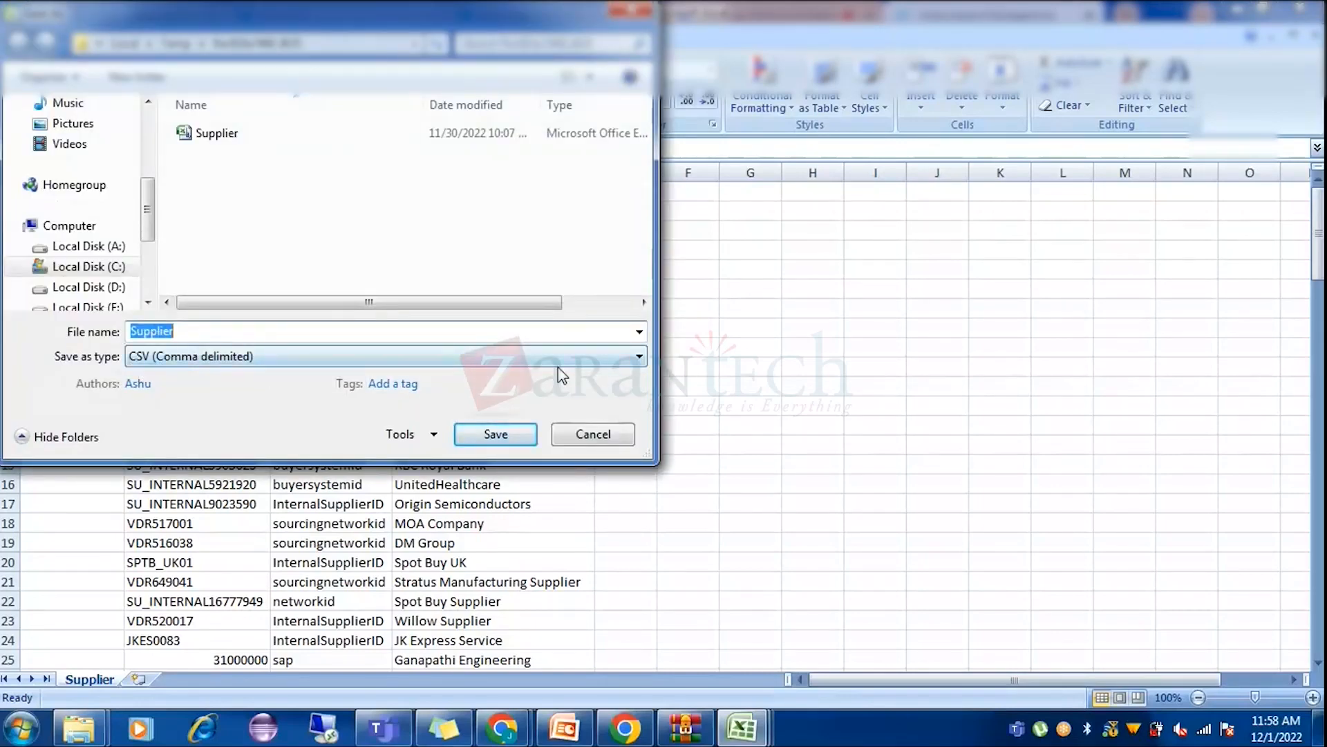
{"action": "left_click", "coordinate": [213, 361]}
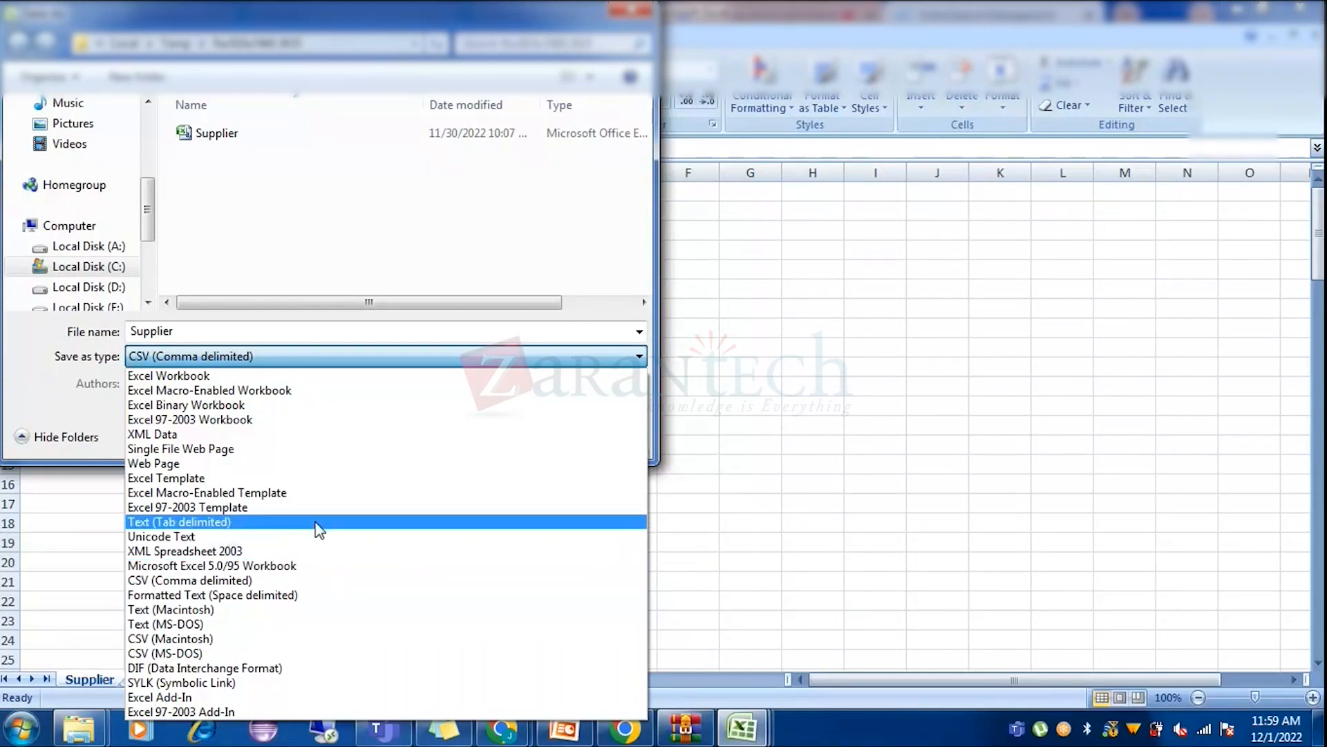
{"action": "left_click", "coordinate": [320, 586]}
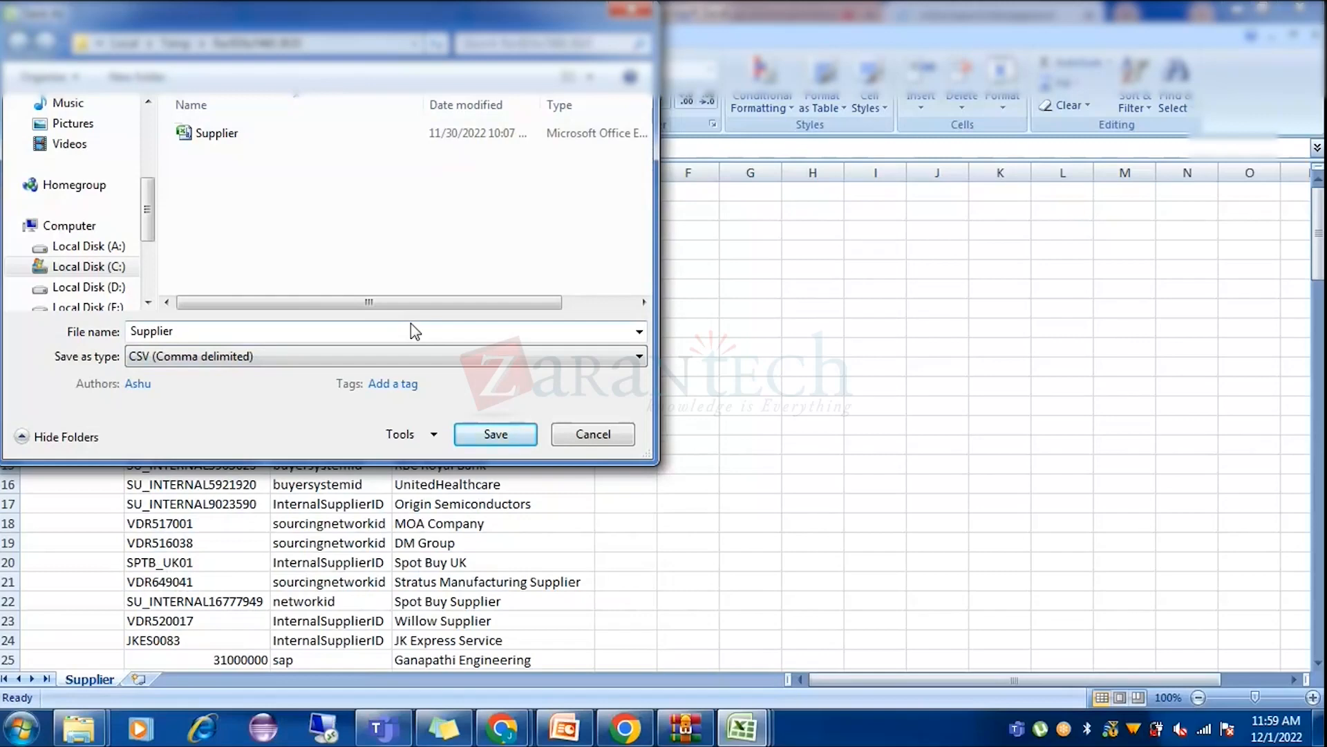
{"action": "key", "text": "super"}
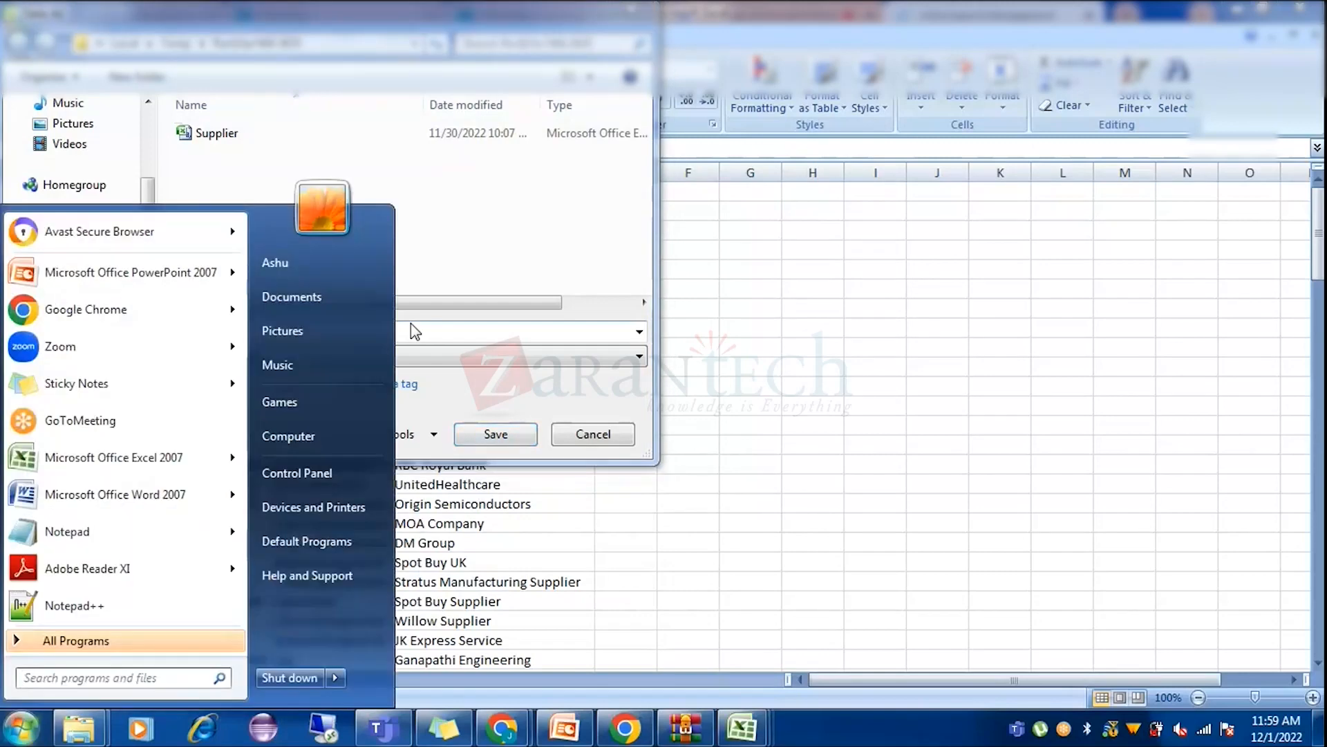
Launch Notepad++, close the large product CSV, and verify the remaining CSV is UTF-8 encoded.
{"action": "type", "text": "note"}
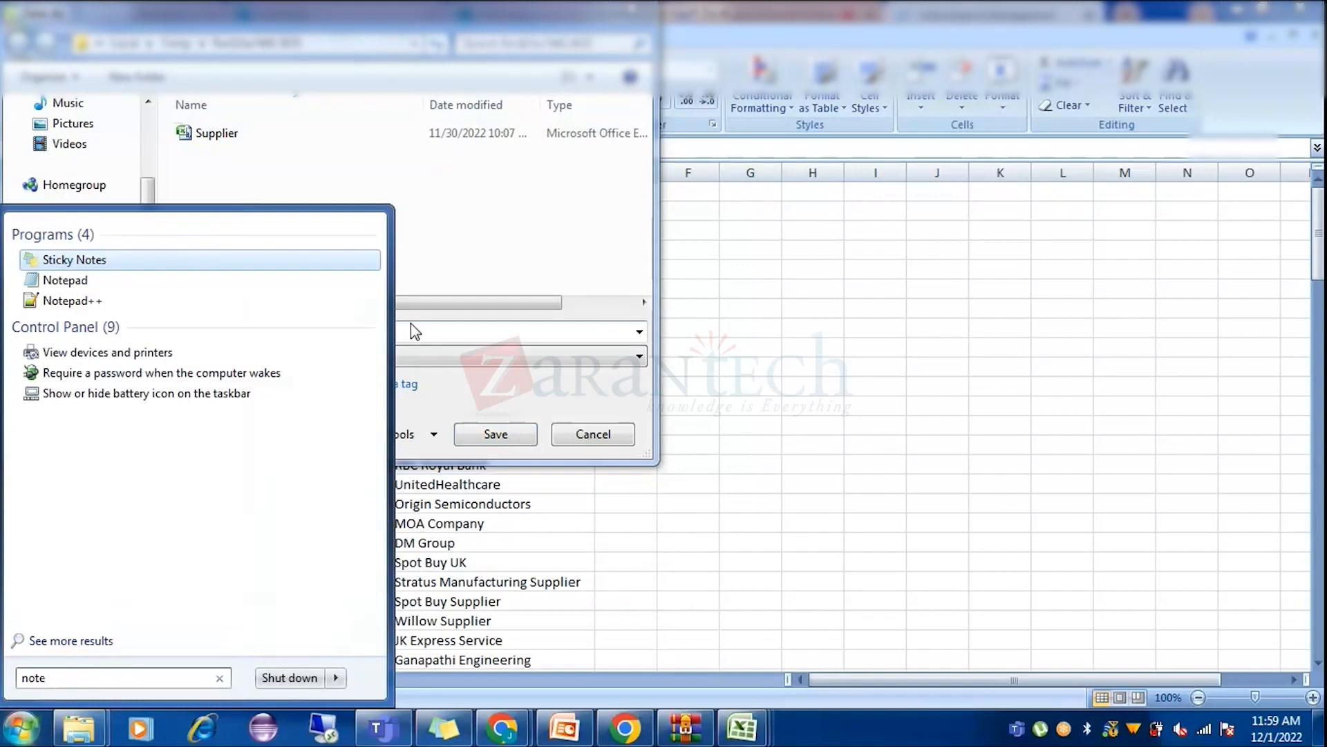
{"action": "left_click", "coordinate": [80, 301]}
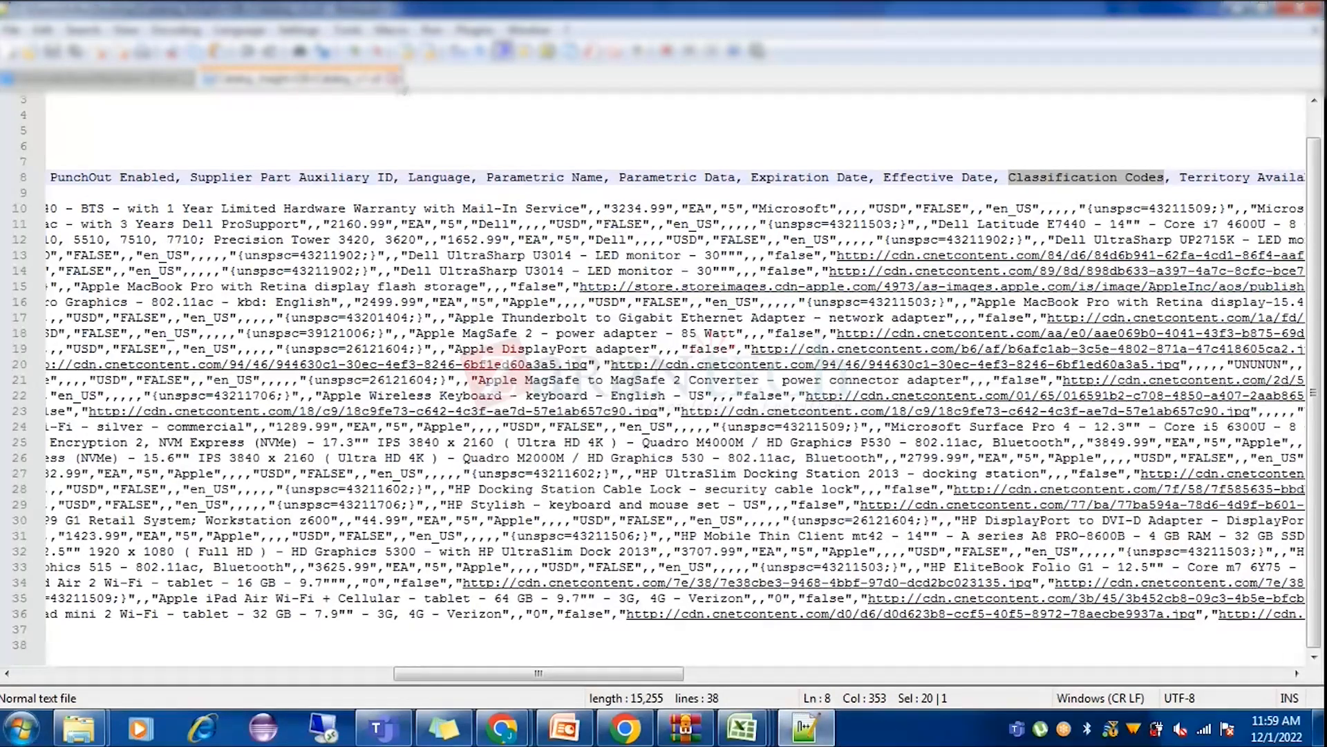
{"action": "left_click", "coordinate": [392, 79]}
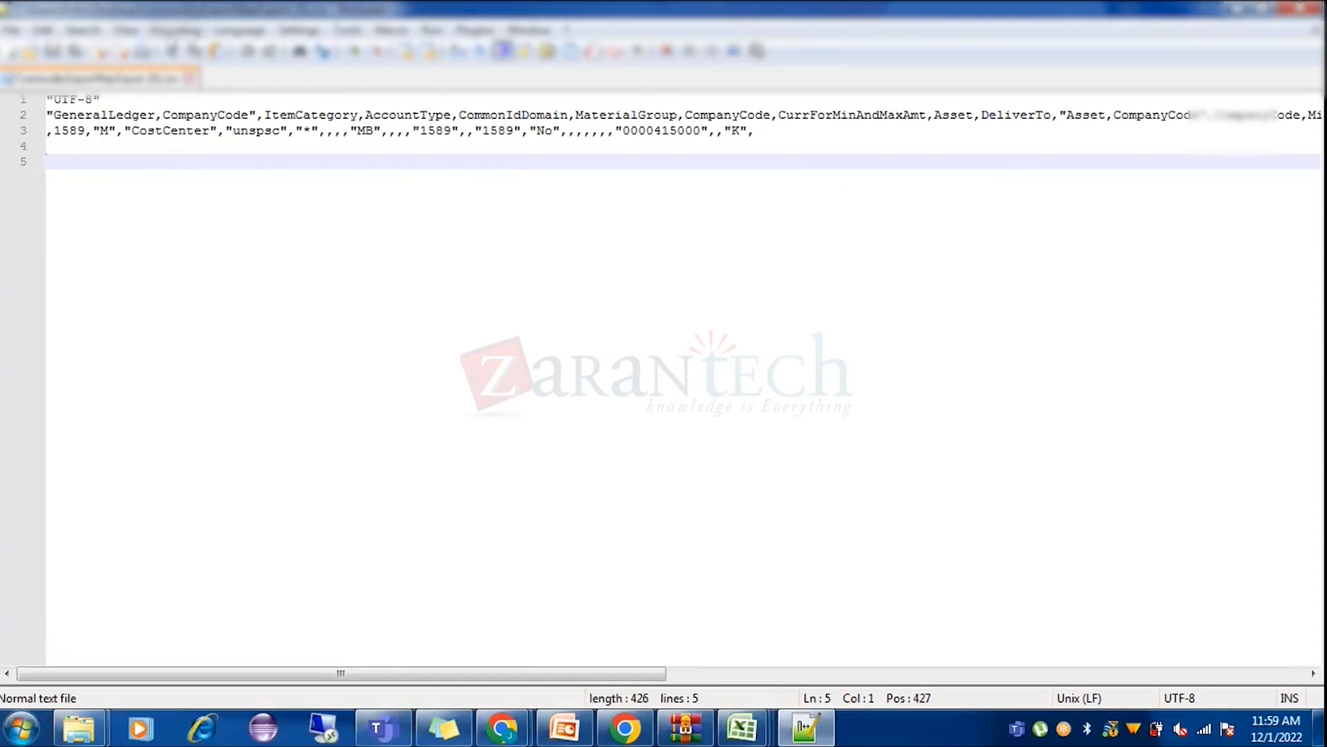
{"action": "left_click", "coordinate": [176, 29]}
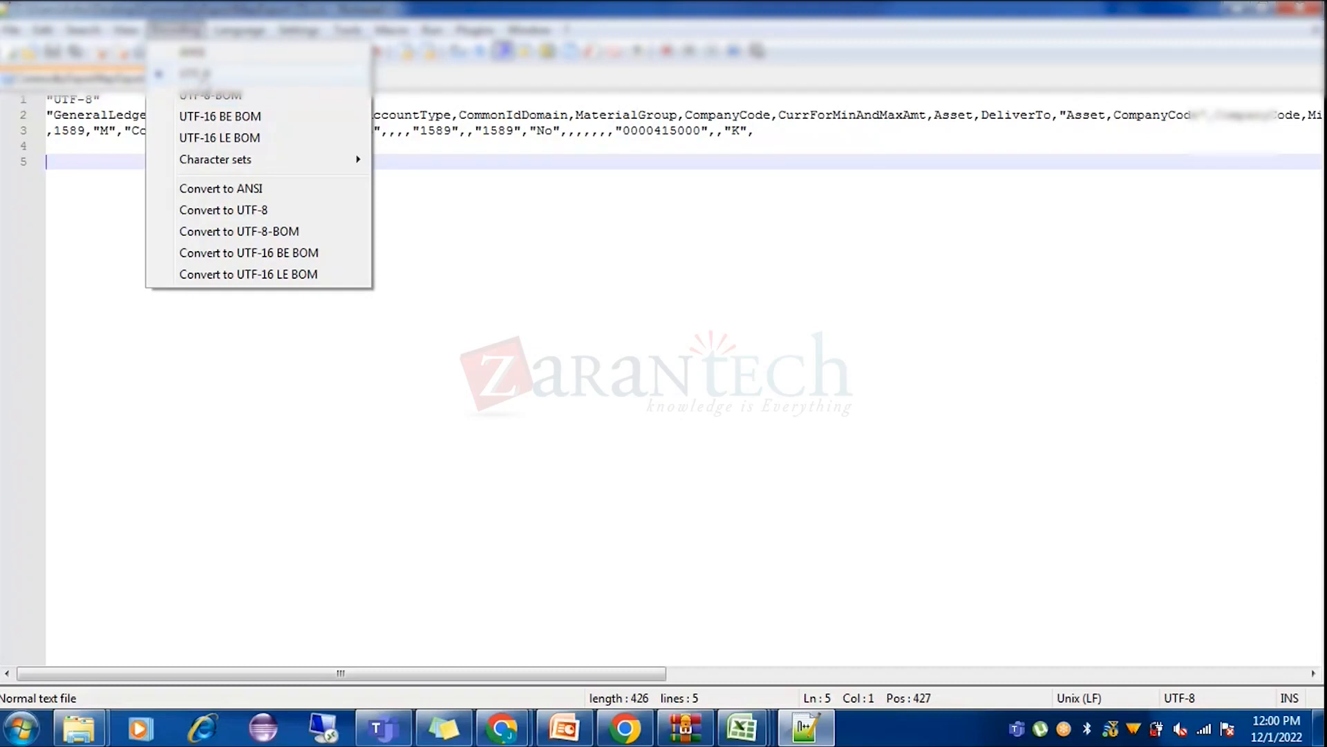
{"action": "left_click", "coordinate": [431, 183]}
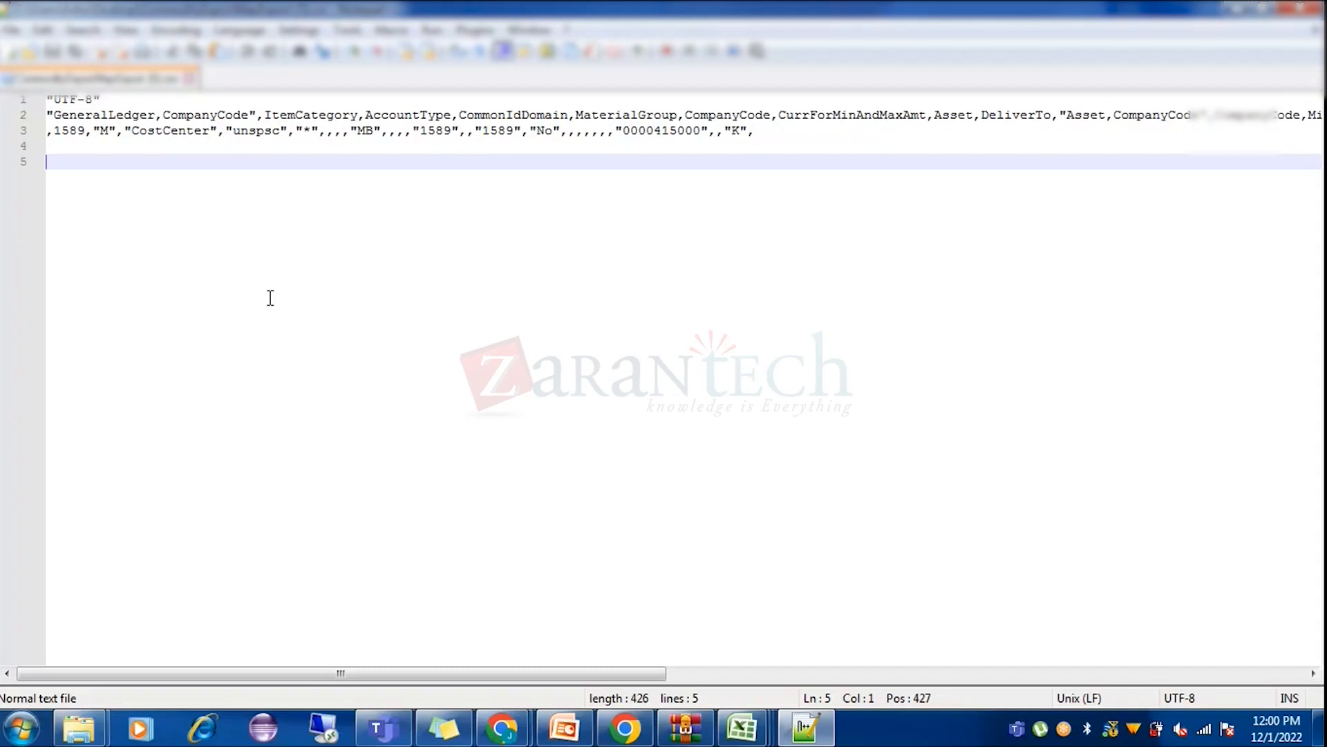
Bring the Ariba Spend Management Chrome window forward and hide the screen-sharing notice.
{"action": "left_click", "coordinate": [624, 735]}
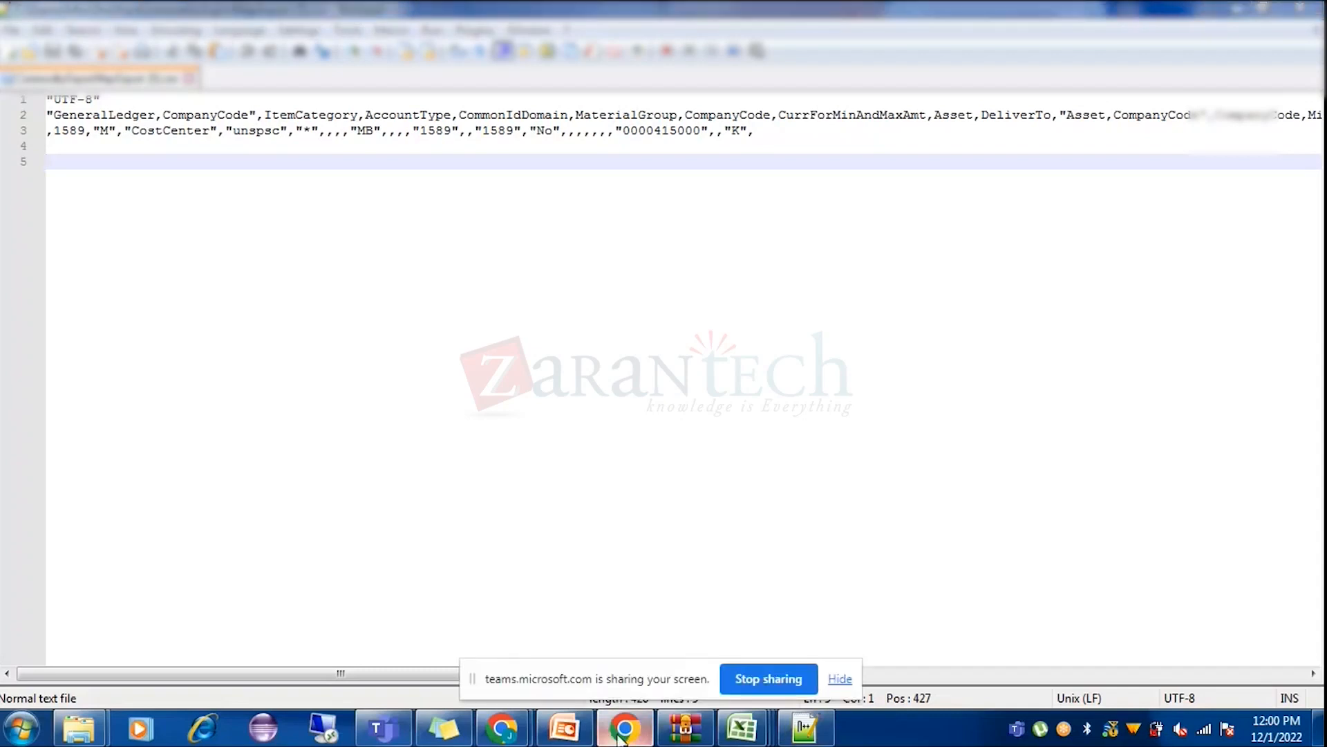
{"action": "mouse_move", "coordinate": [502, 729]}
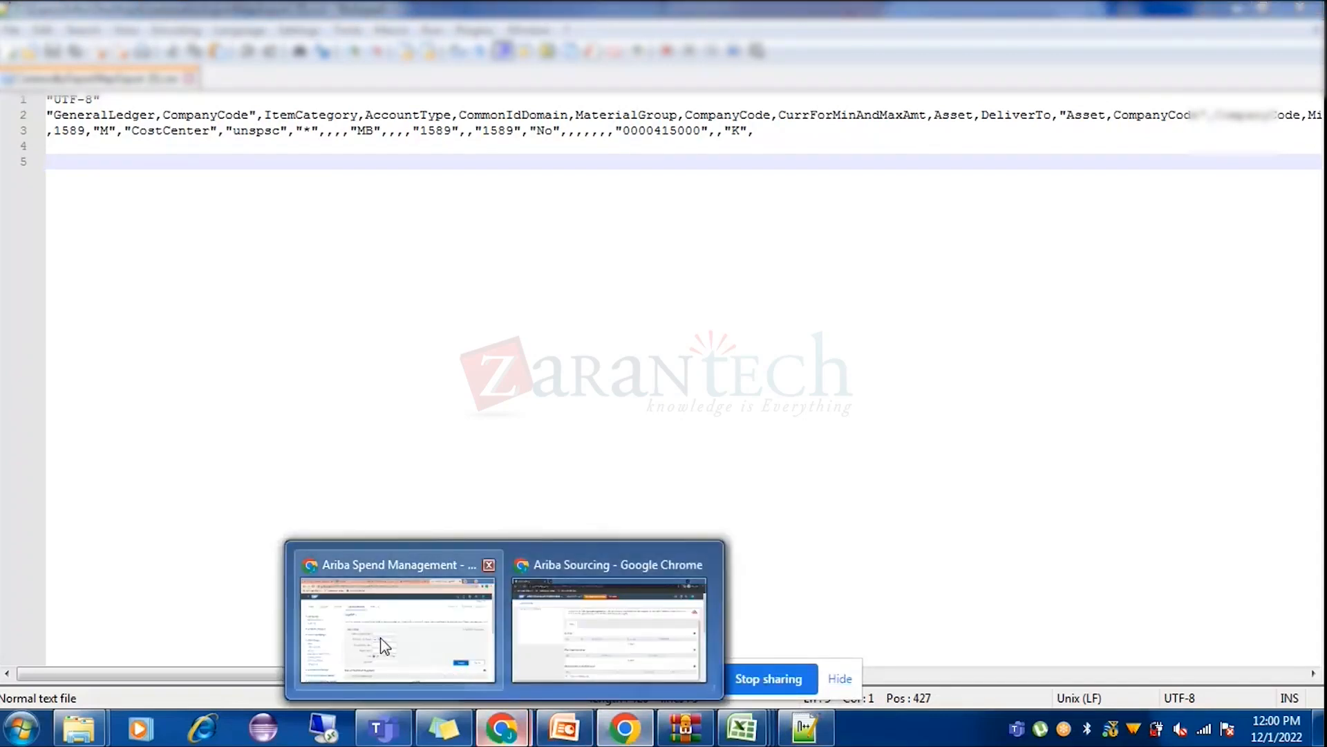
{"action": "left_click", "coordinate": [382, 643]}
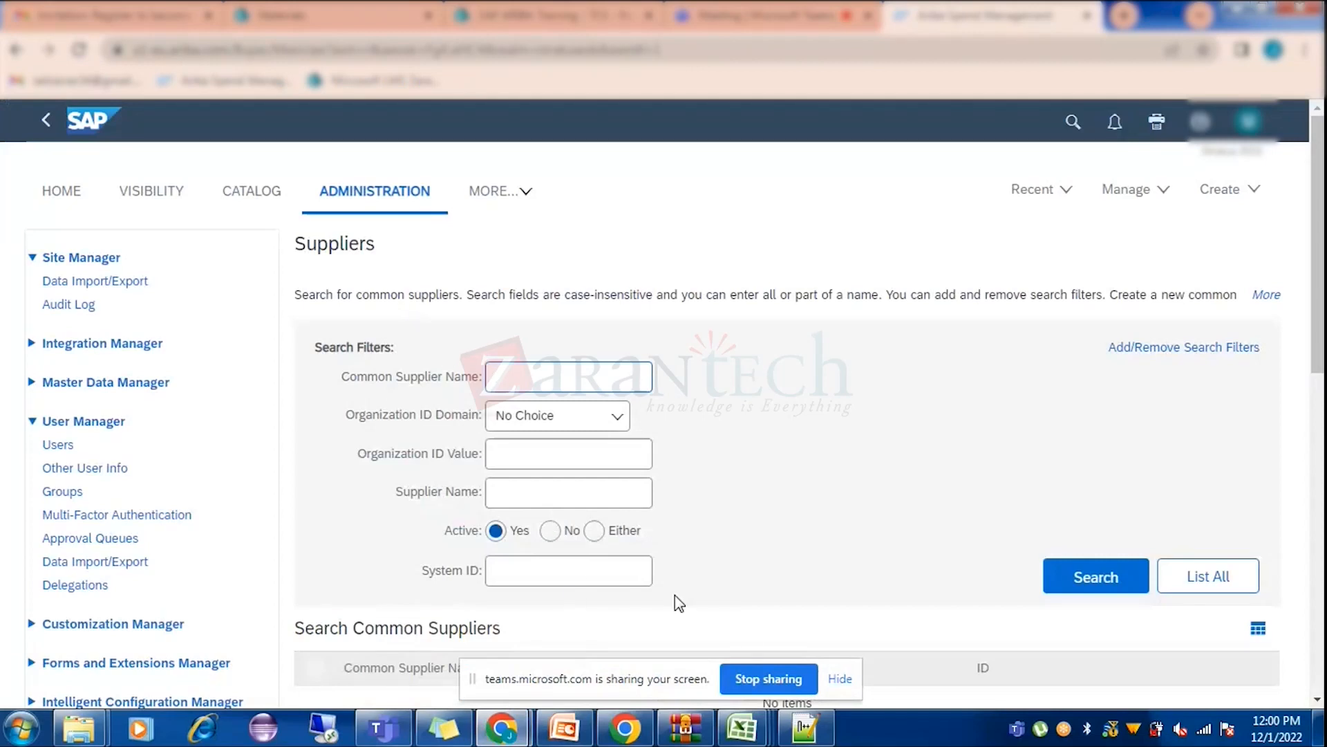
{"action": "left_click", "coordinate": [840, 681]}
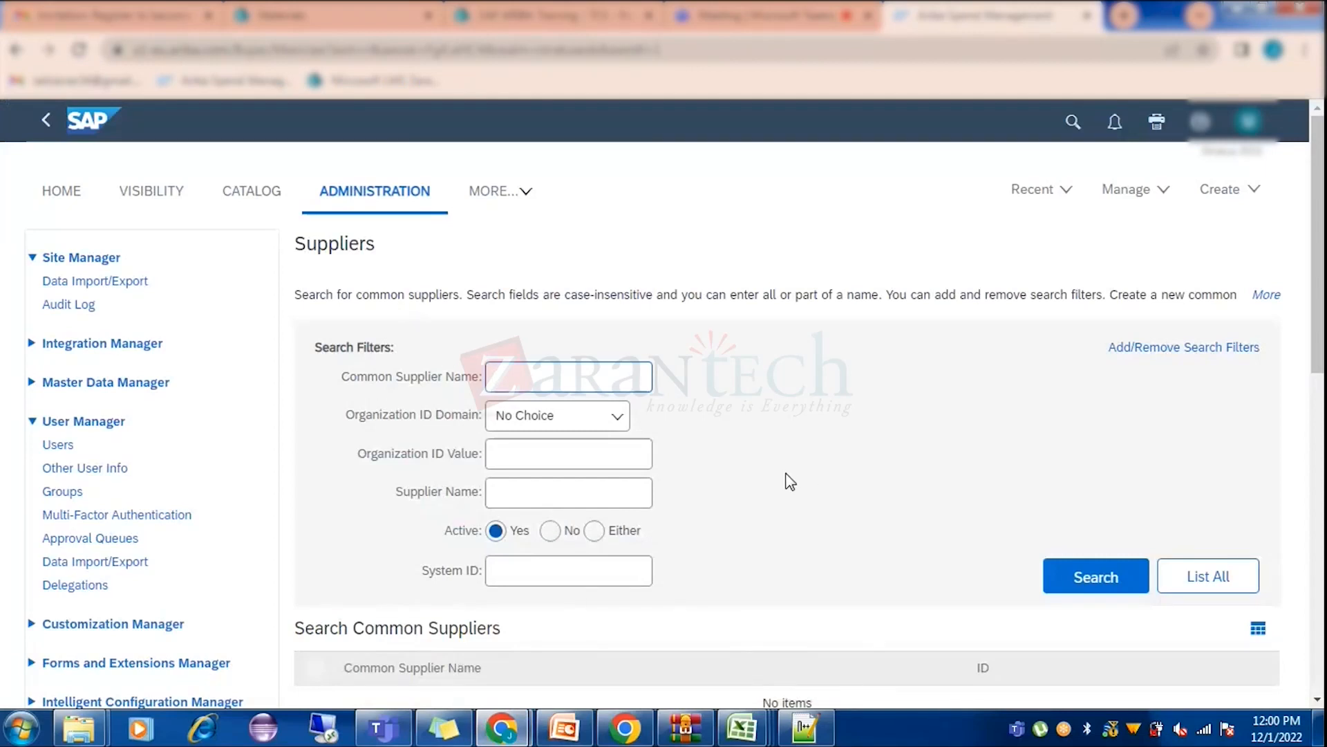